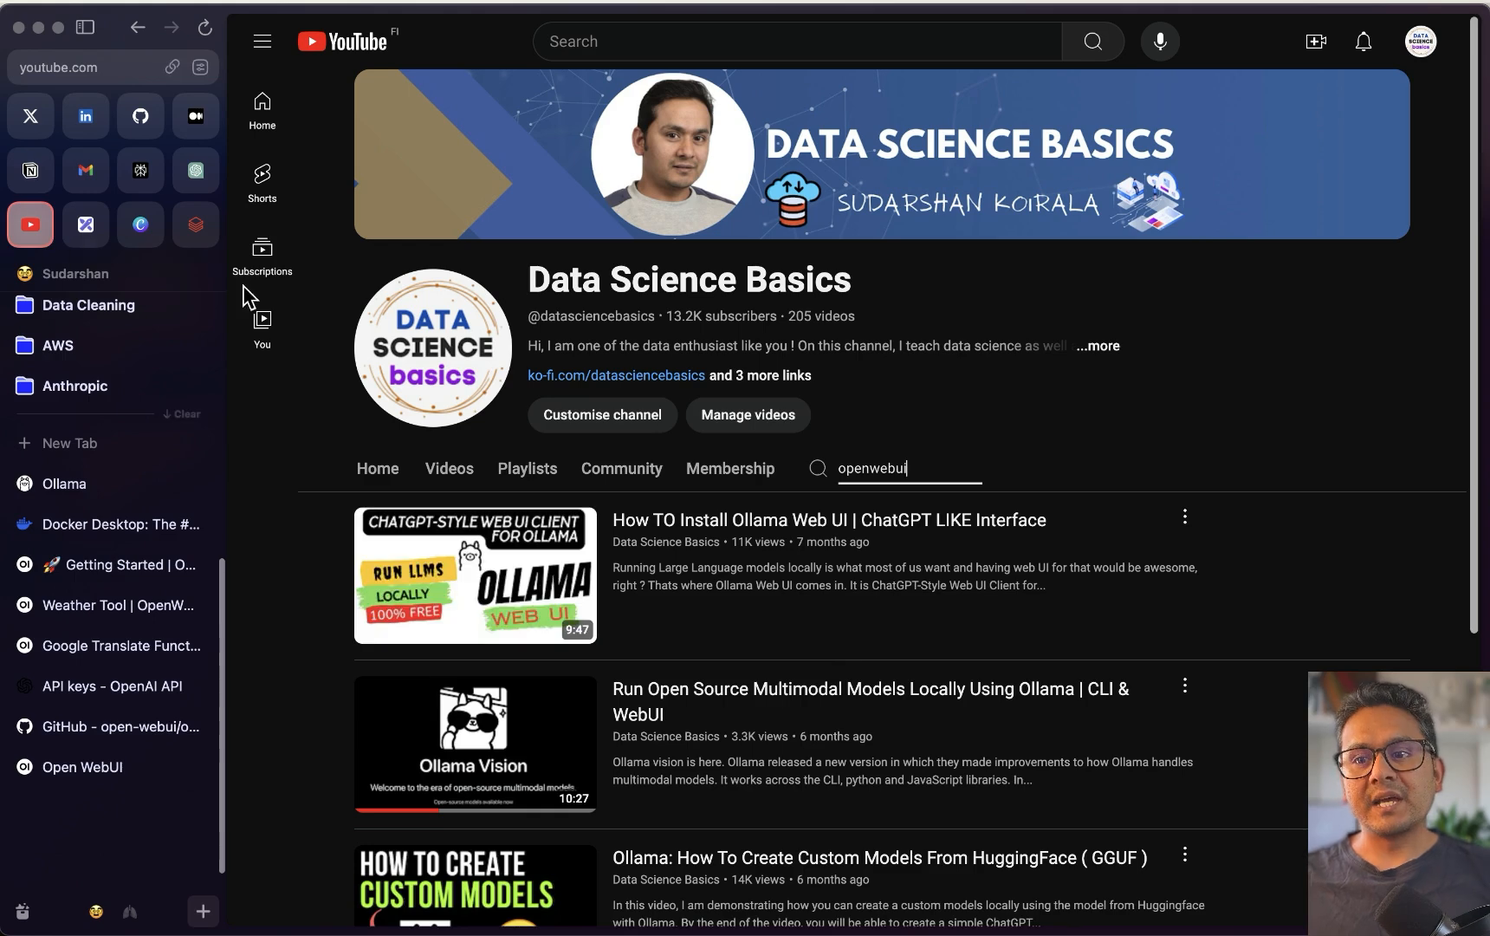
Switch from the YouTube channel search to the pinned Excalidraw OpenWebUI mind map tab
left_click(84, 227)
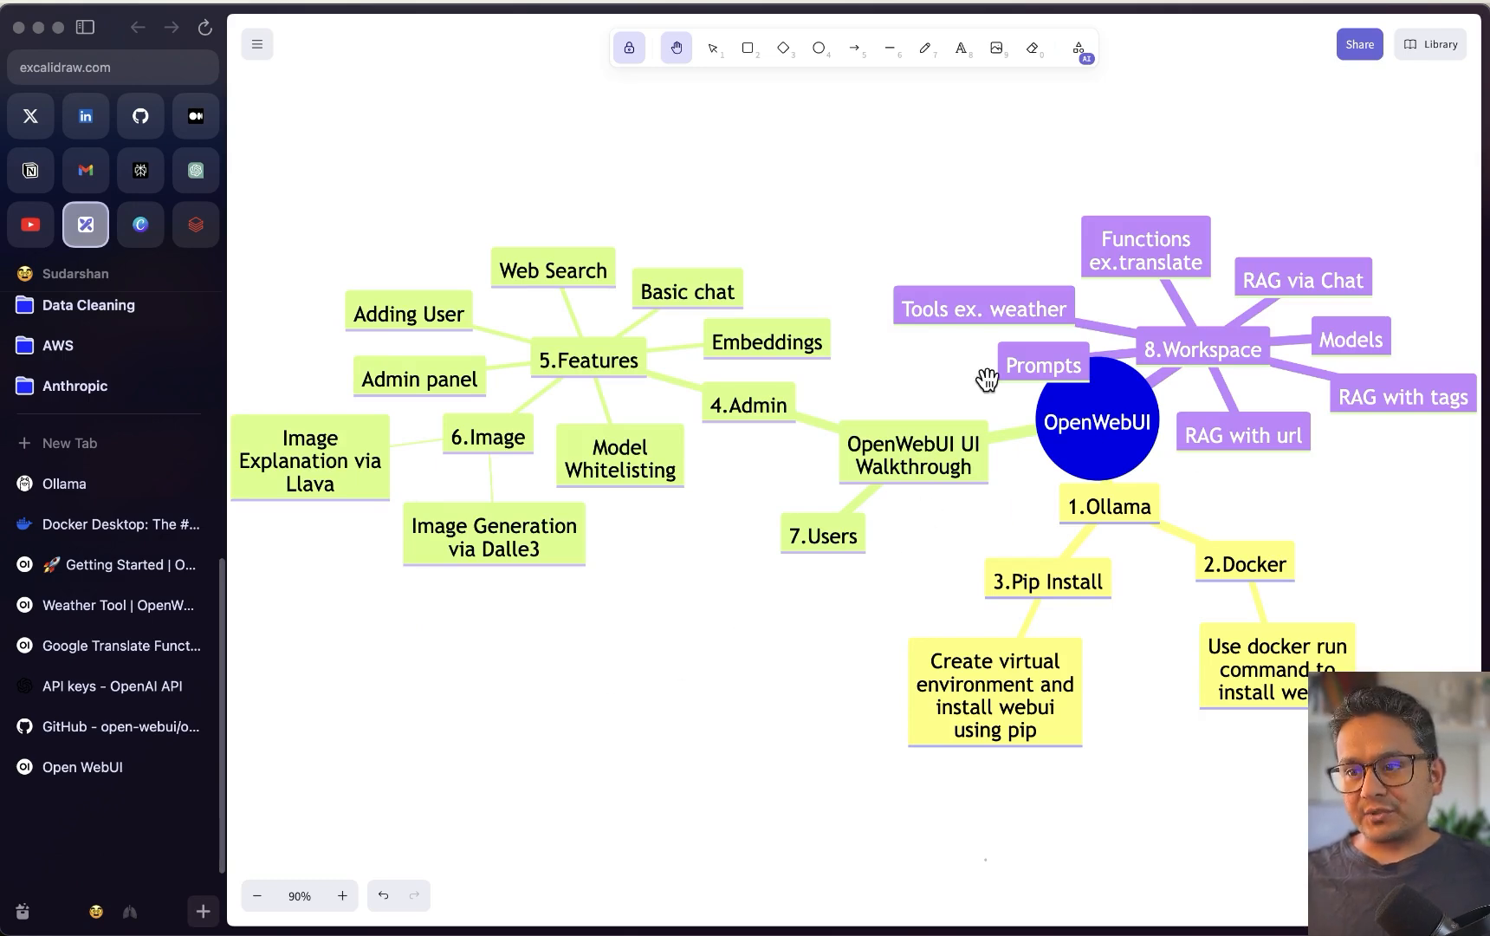
Zoom the mind map out to 80% and pick the laser pointer from the extra tools
left_click(257, 896)
left_click_drag(728, 676, 722, 667)
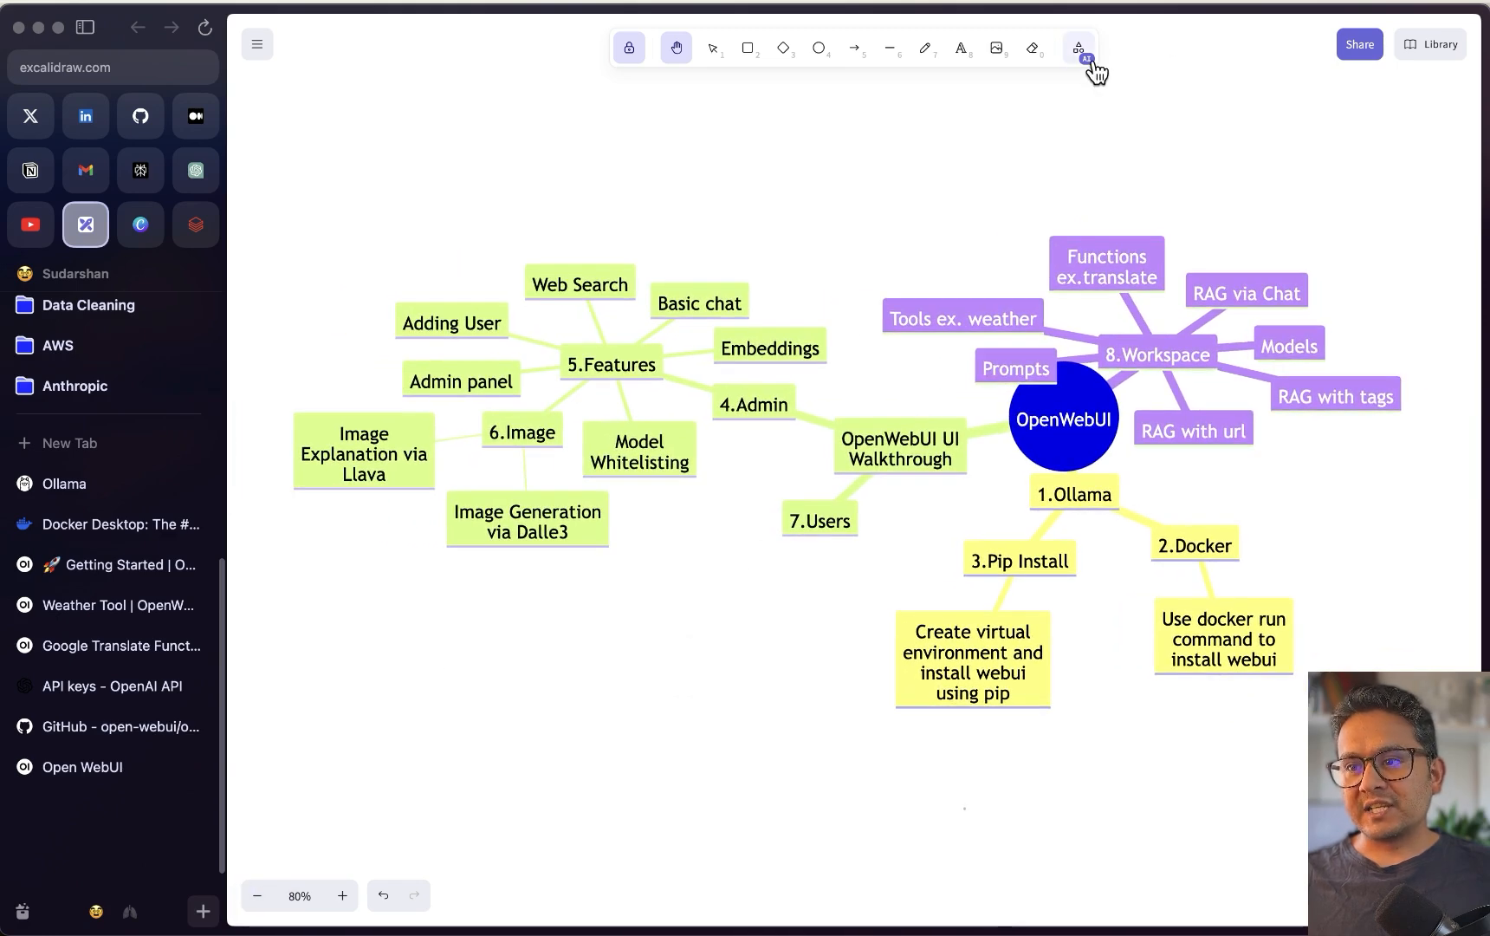
left_click(1078, 47)
left_click(1007, 155)
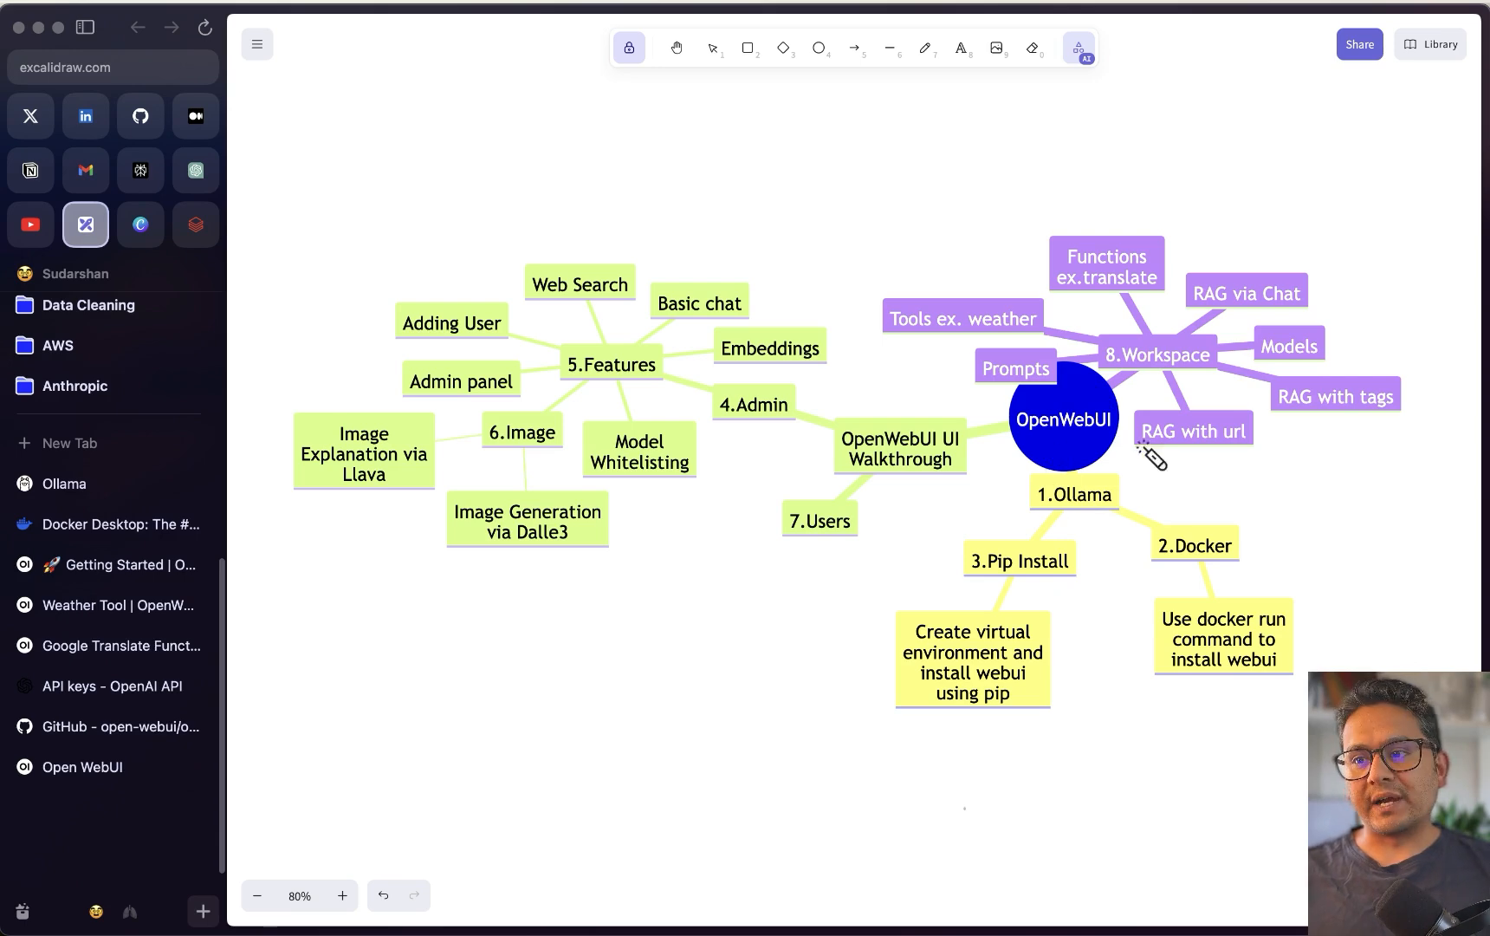
Trace the 1.Ollama, 3.Pip Install and 2.Docker nodes and their notes with the laser pointer
mouse_move(1082, 485)
left_mouse_down()
mouse_move(996, 496)
mouse_move(1140, 526)
left_mouse_up()
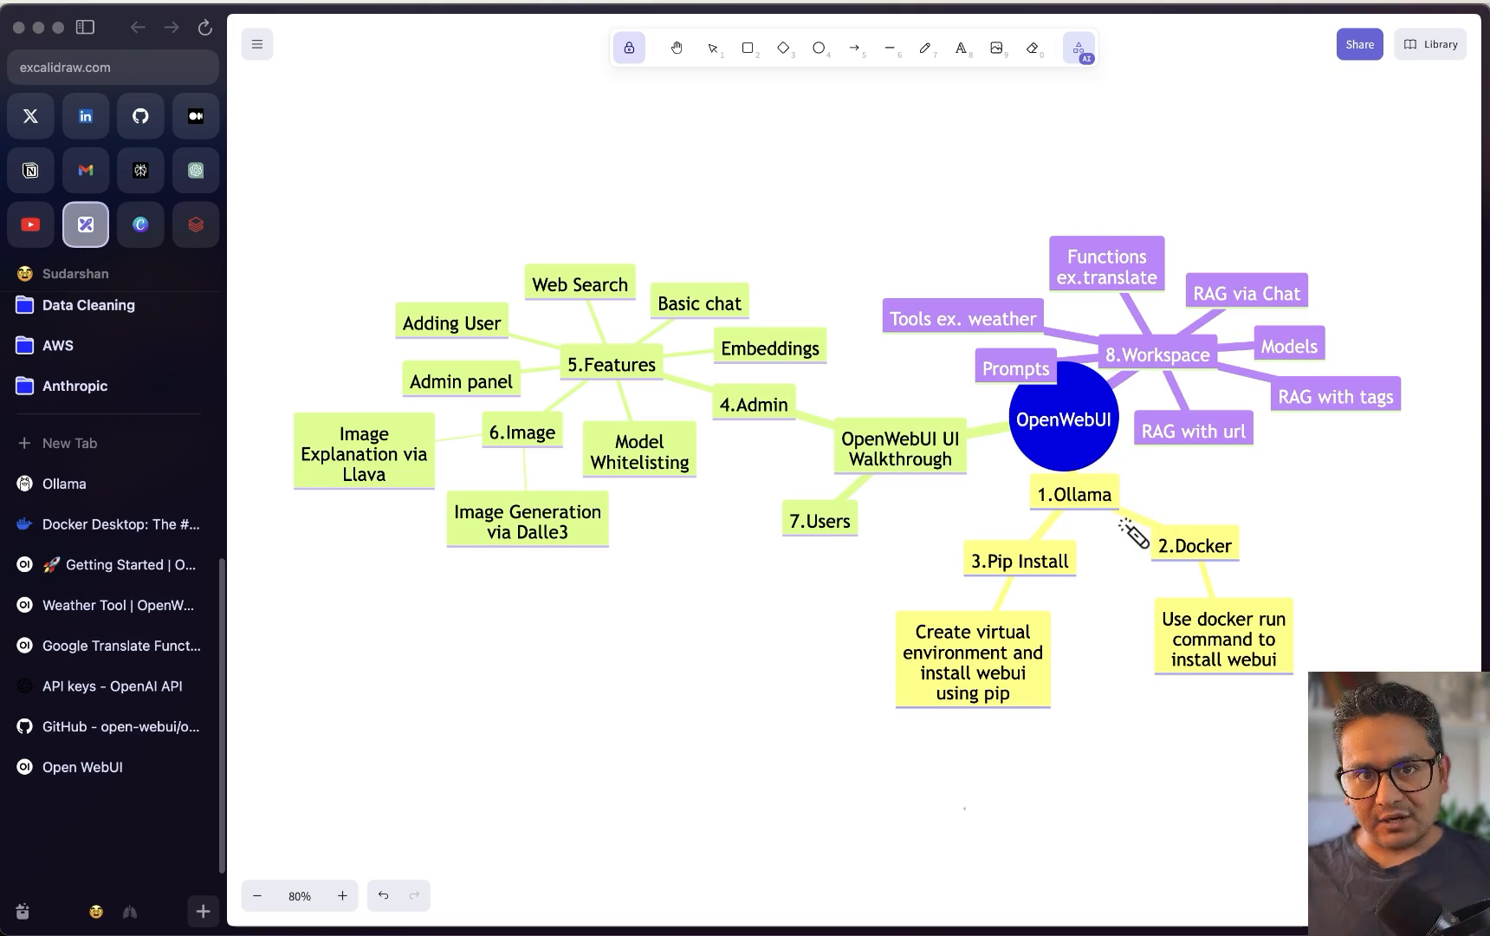
mouse_move(1007, 533)
left_mouse_down()
mouse_move(962, 559)
mouse_move(1014, 499)
left_mouse_up()
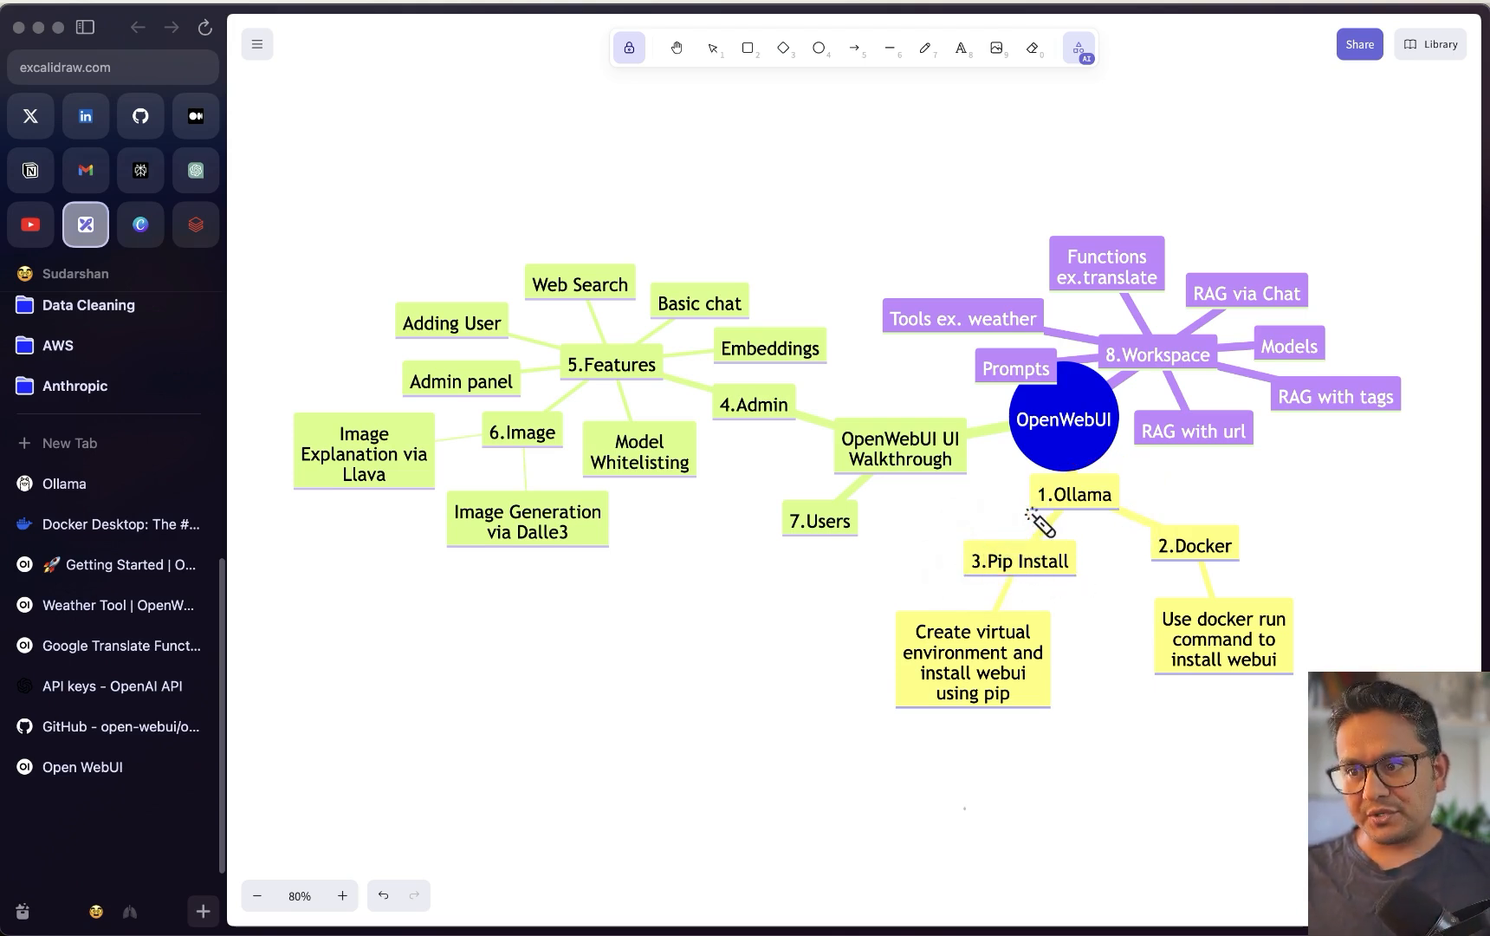
left_click_drag(845, 645, 1040, 584)
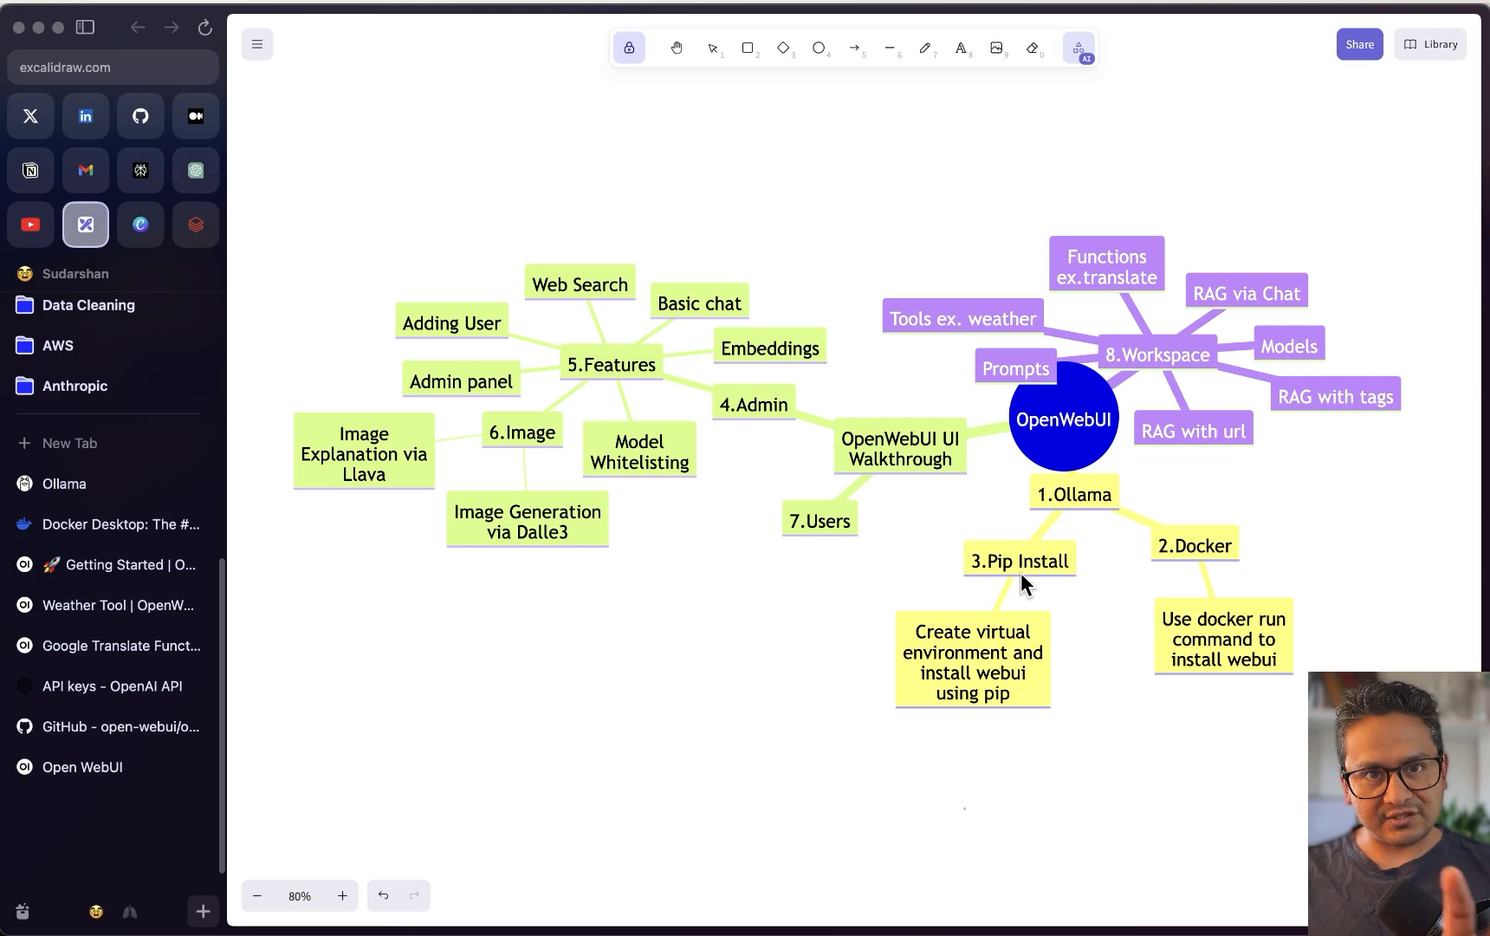
mouse_move(1186, 559)
left_mouse_down()
mouse_move(1208, 526)
mouse_move(1267, 546)
mouse_move(1255, 544)
left_mouse_up()
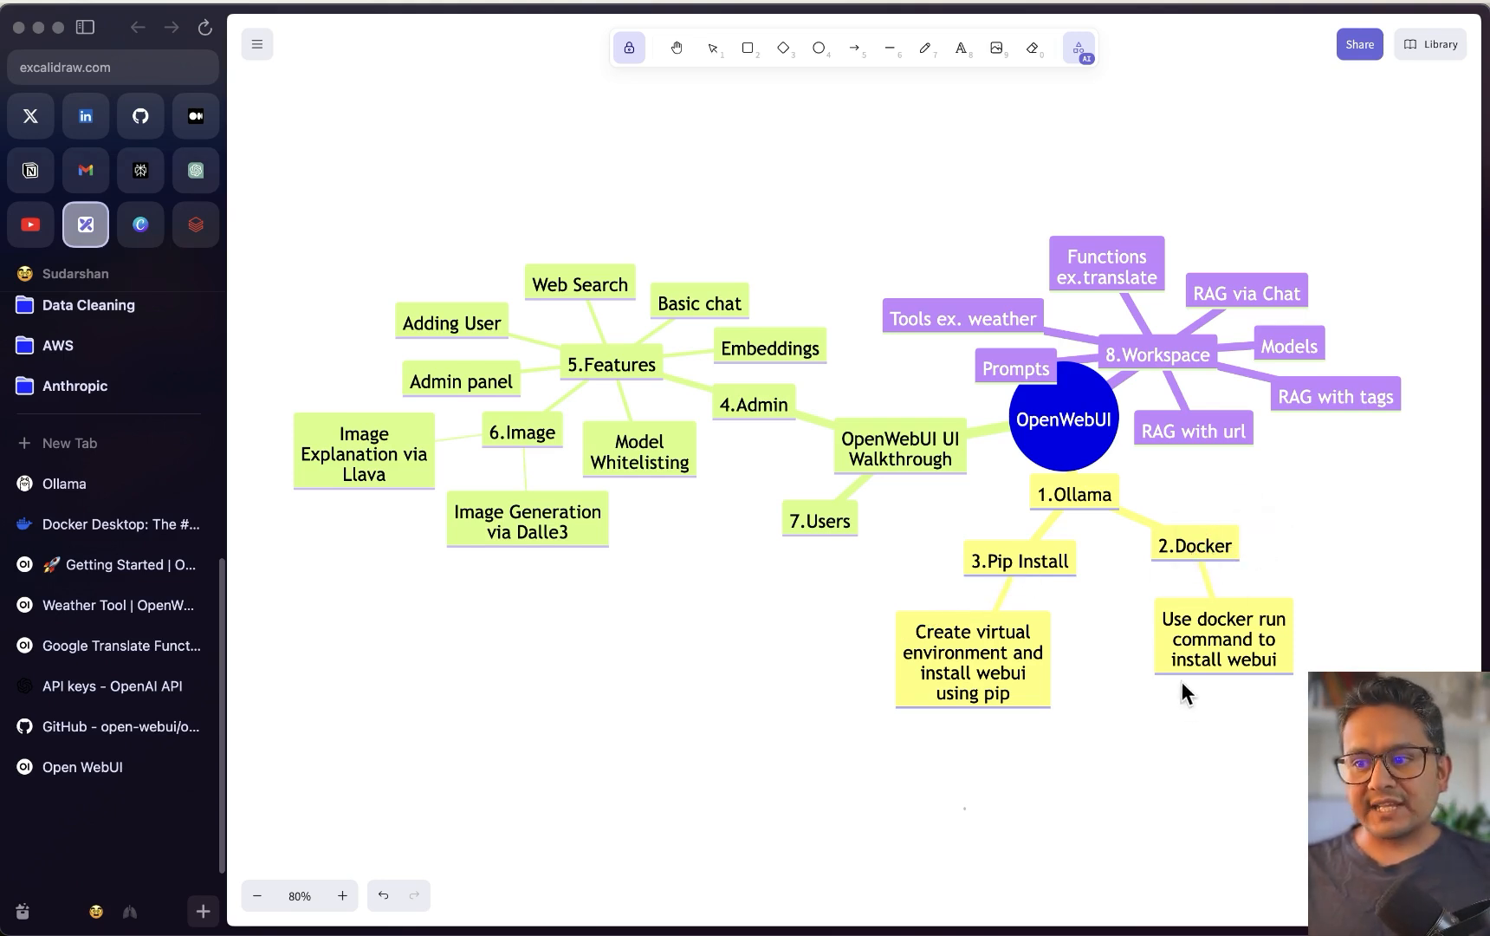
left_click_drag(1145, 645, 1295, 608)
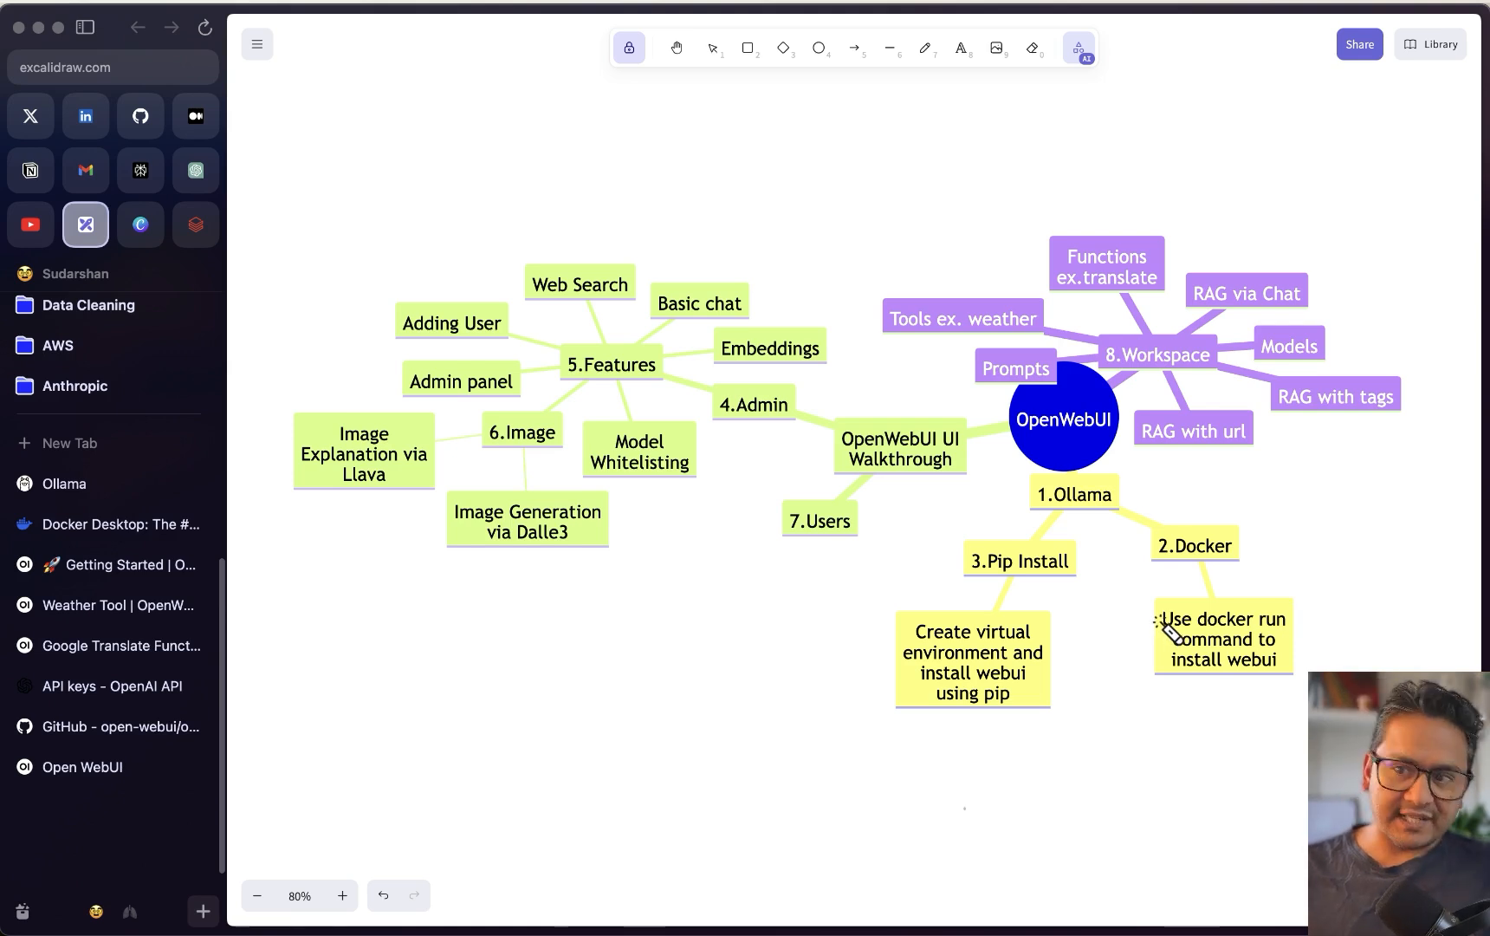
mouse_move(1108, 507)
left_mouse_down()
mouse_move(905, 702)
mouse_move(1118, 519)
mouse_move(1071, 555)
left_mouse_up()
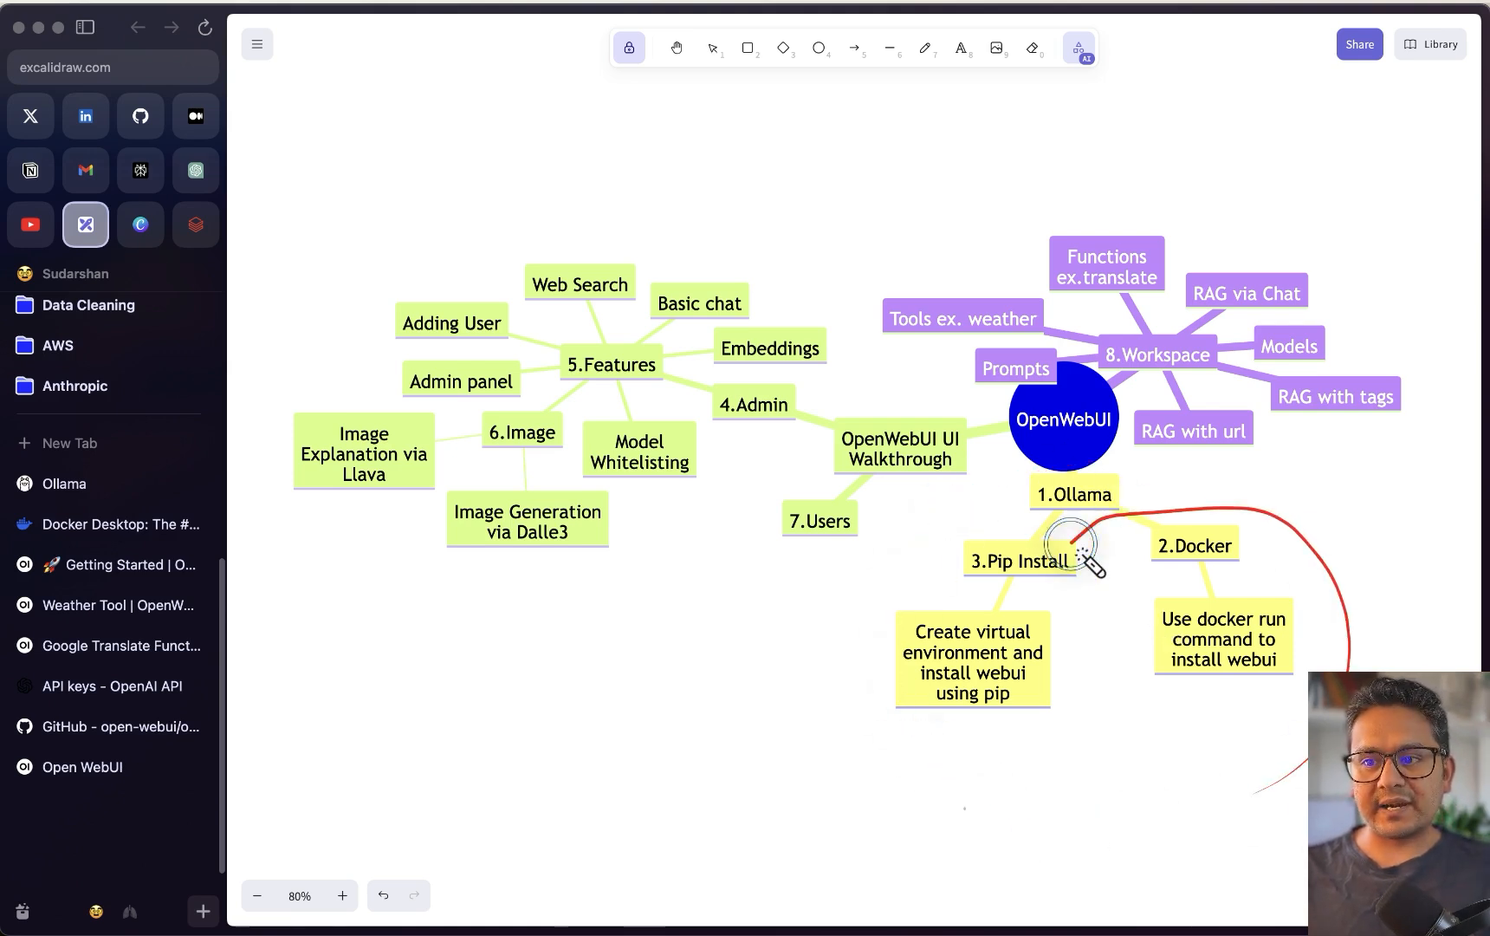
mouse_move(877, 451)
left_mouse_down()
mouse_move(857, 407)
mouse_move(942, 463)
mouse_move(891, 436)
mouse_move(921, 443)
left_mouse_up()
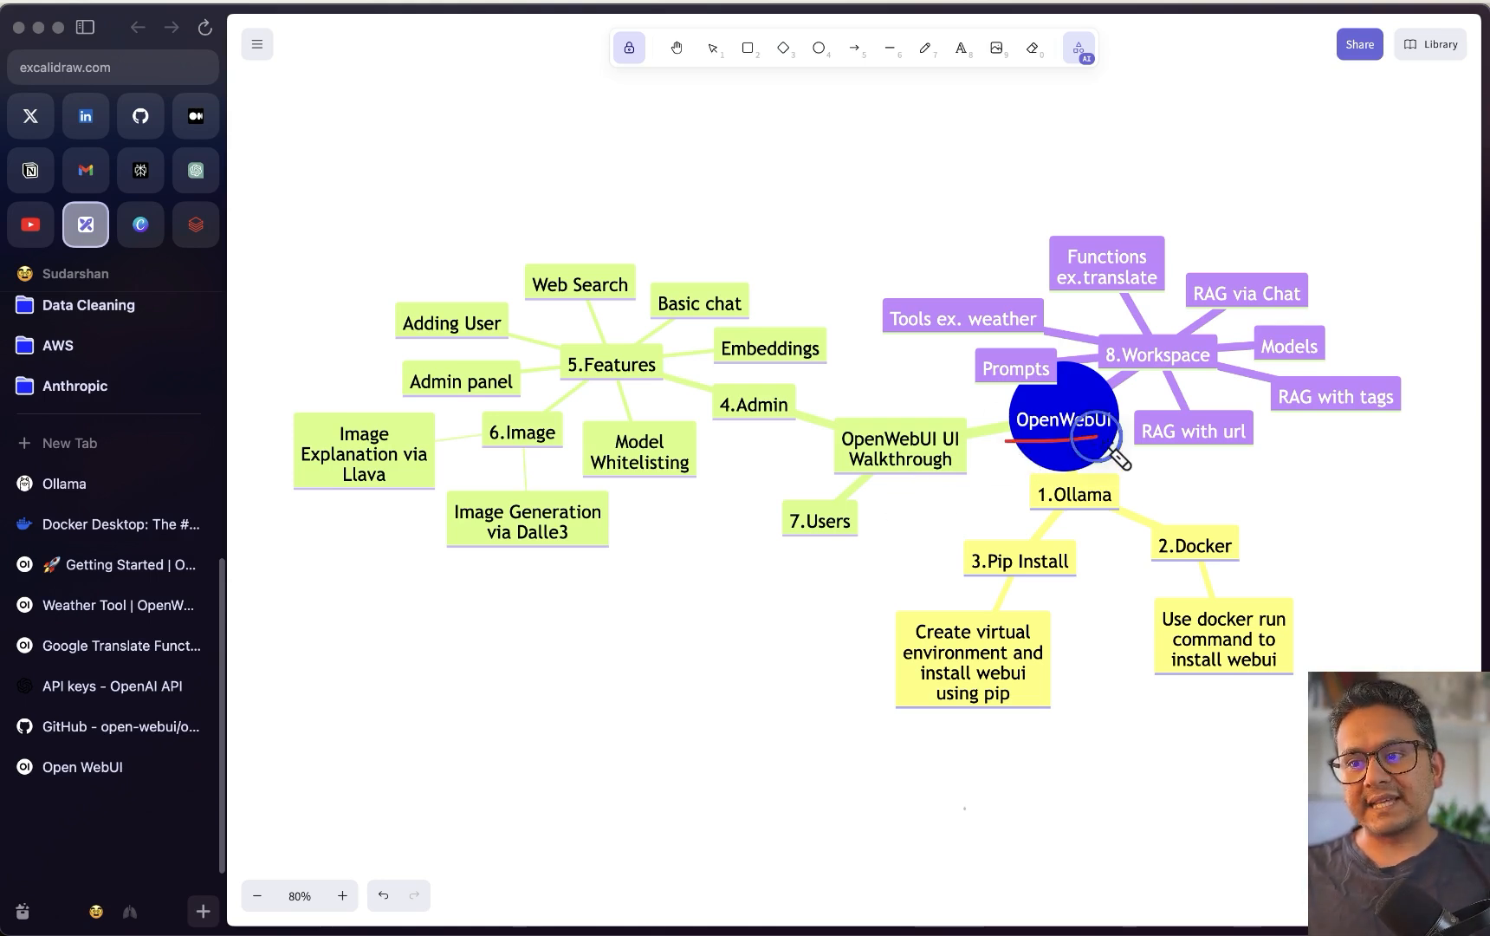
left_click_drag(762, 378, 810, 425)
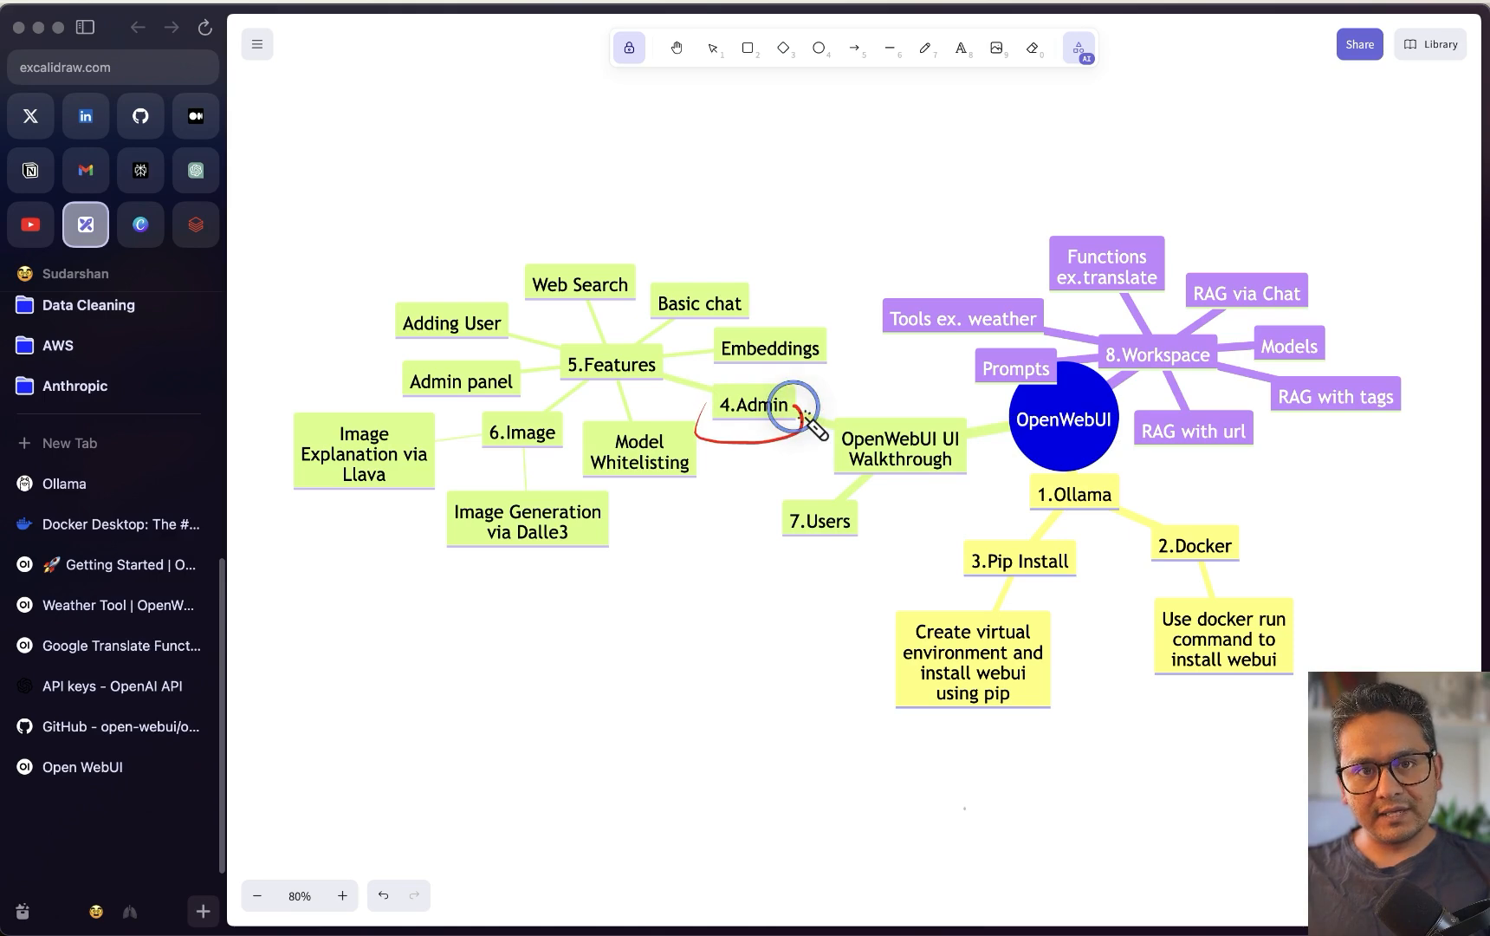
mouse_move(819, 490)
left_mouse_down()
mouse_move(793, 495)
mouse_move(852, 532)
mouse_move(842, 520)
left_mouse_up()
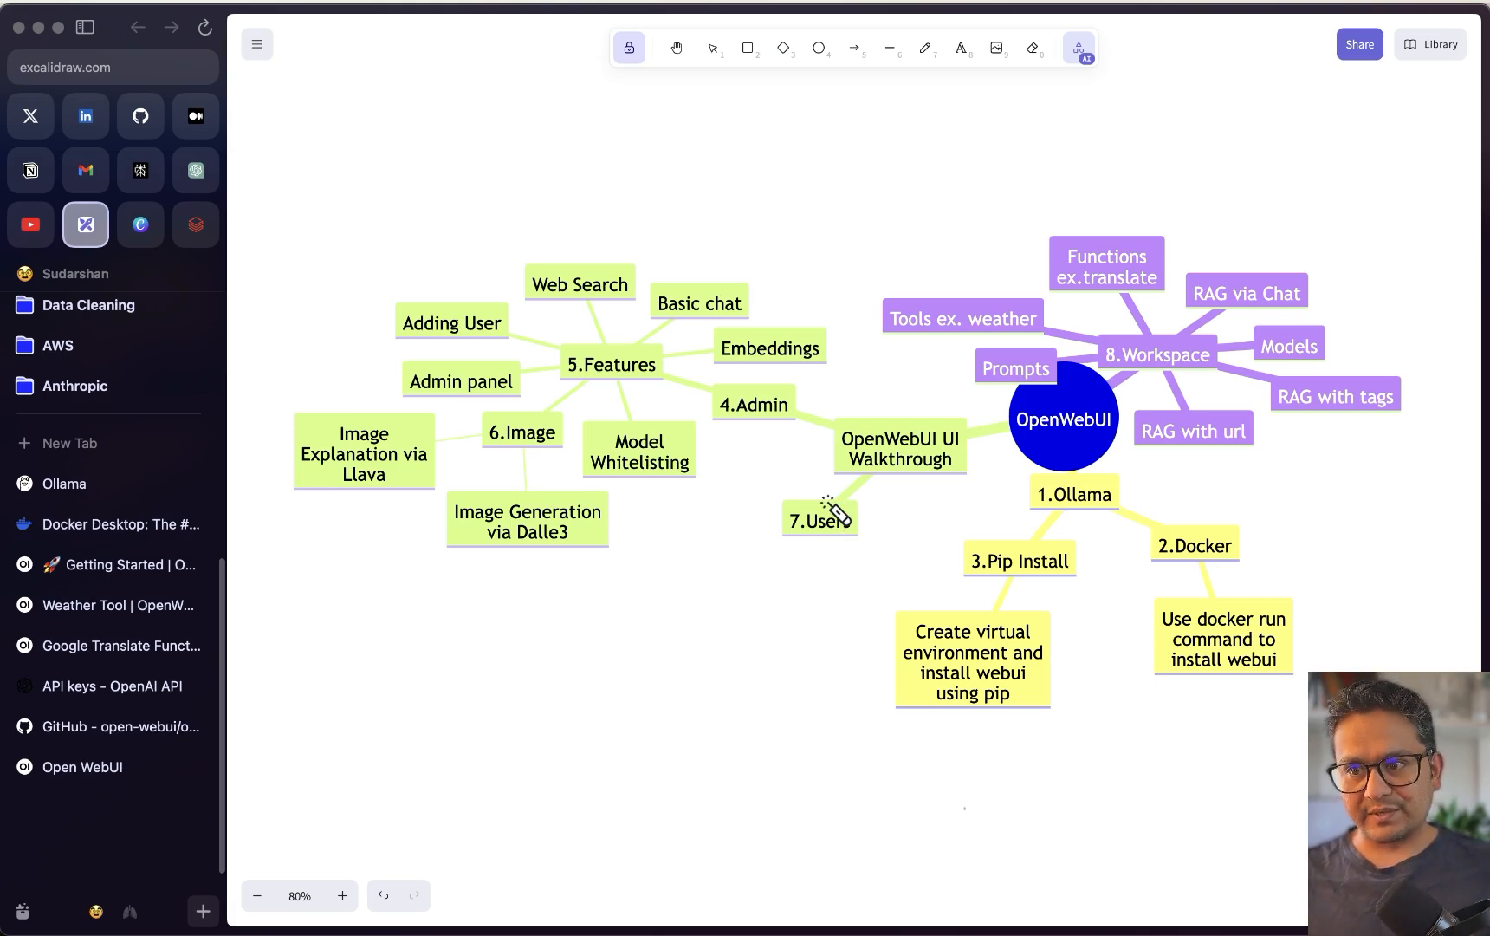
mouse_move(784, 395)
left_mouse_down()
mouse_move(738, 401)
mouse_move(790, 402)
left_mouse_up()
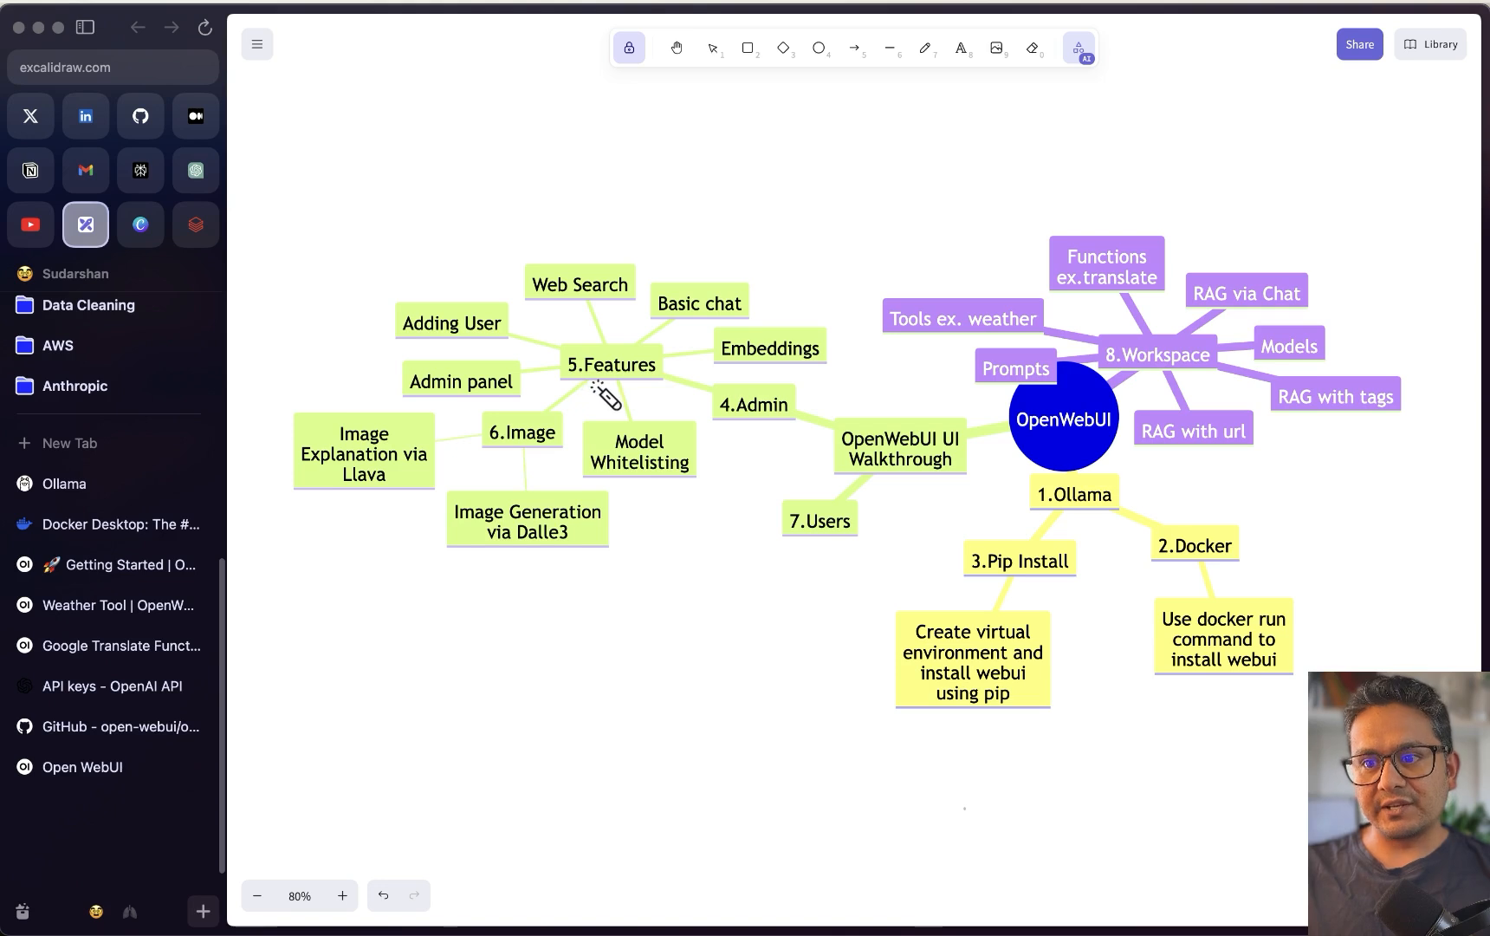
left_click_drag(371, 327, 465, 284)
mouse_move(381, 380)
left_mouse_down()
mouse_move(532, 345)
mouse_move(631, 265)
mouse_move(716, 286)
left_mouse_up()
left_click_drag(797, 317, 840, 333)
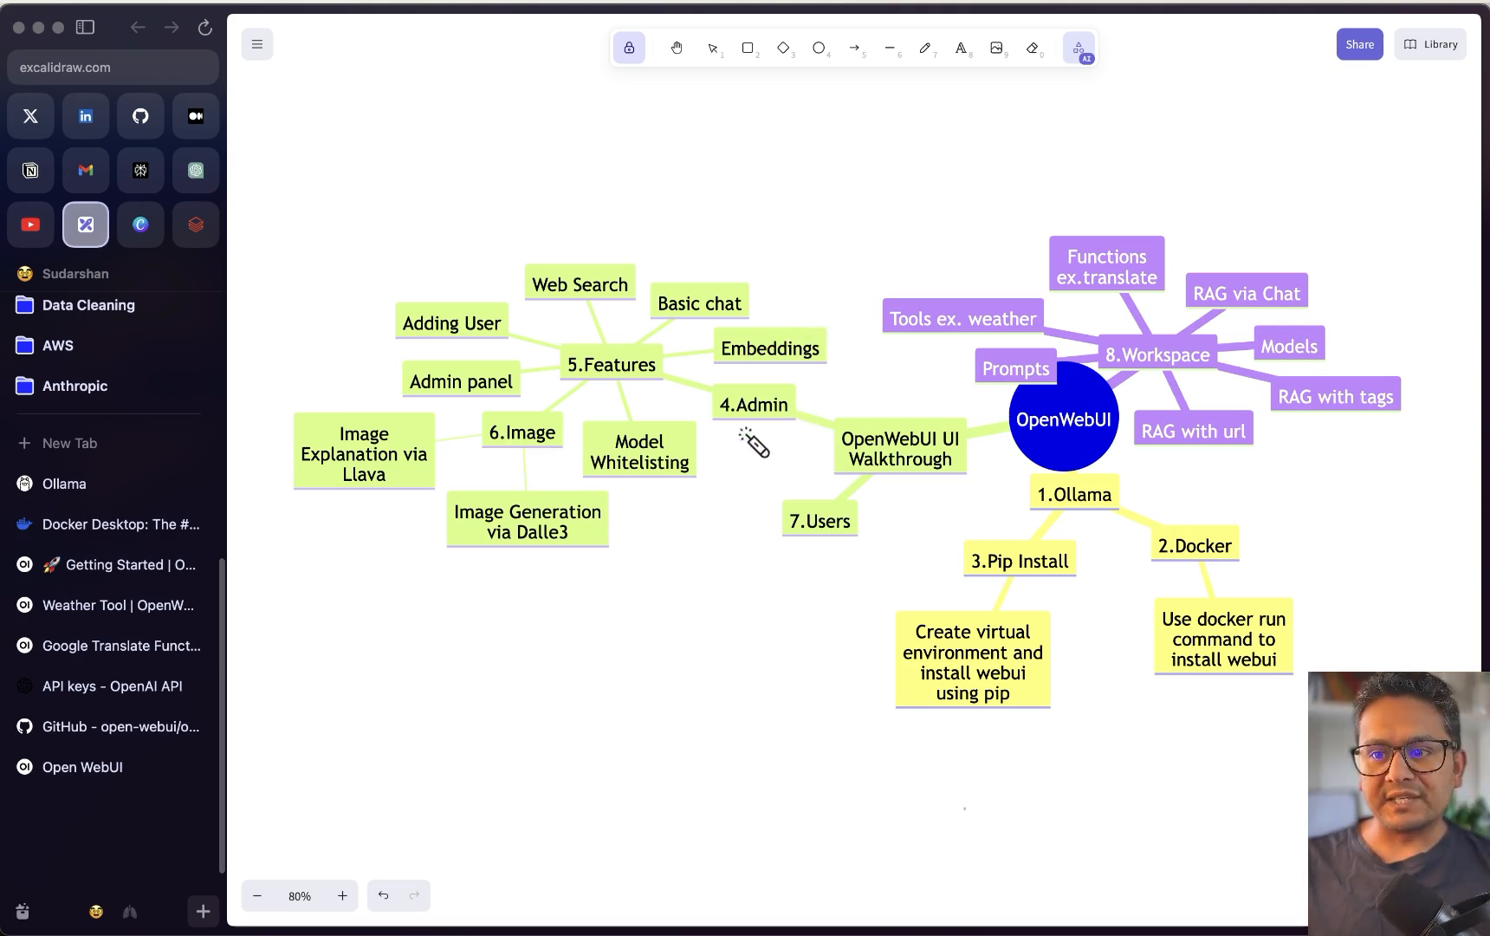
left_click_drag(520, 450, 543, 423)
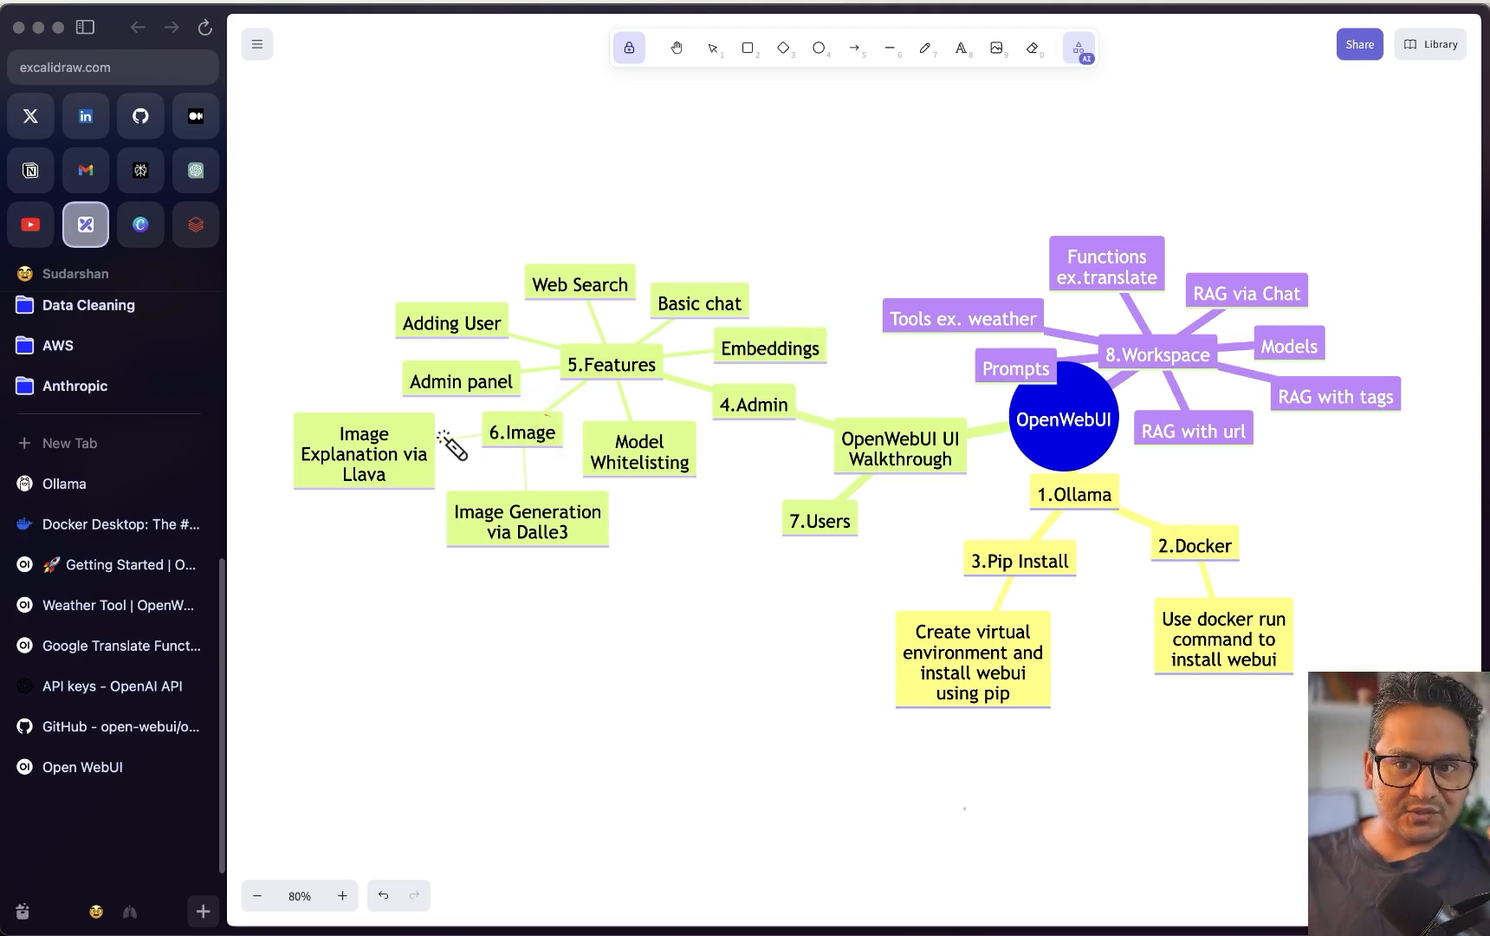
left_click_drag(293, 464, 416, 433)
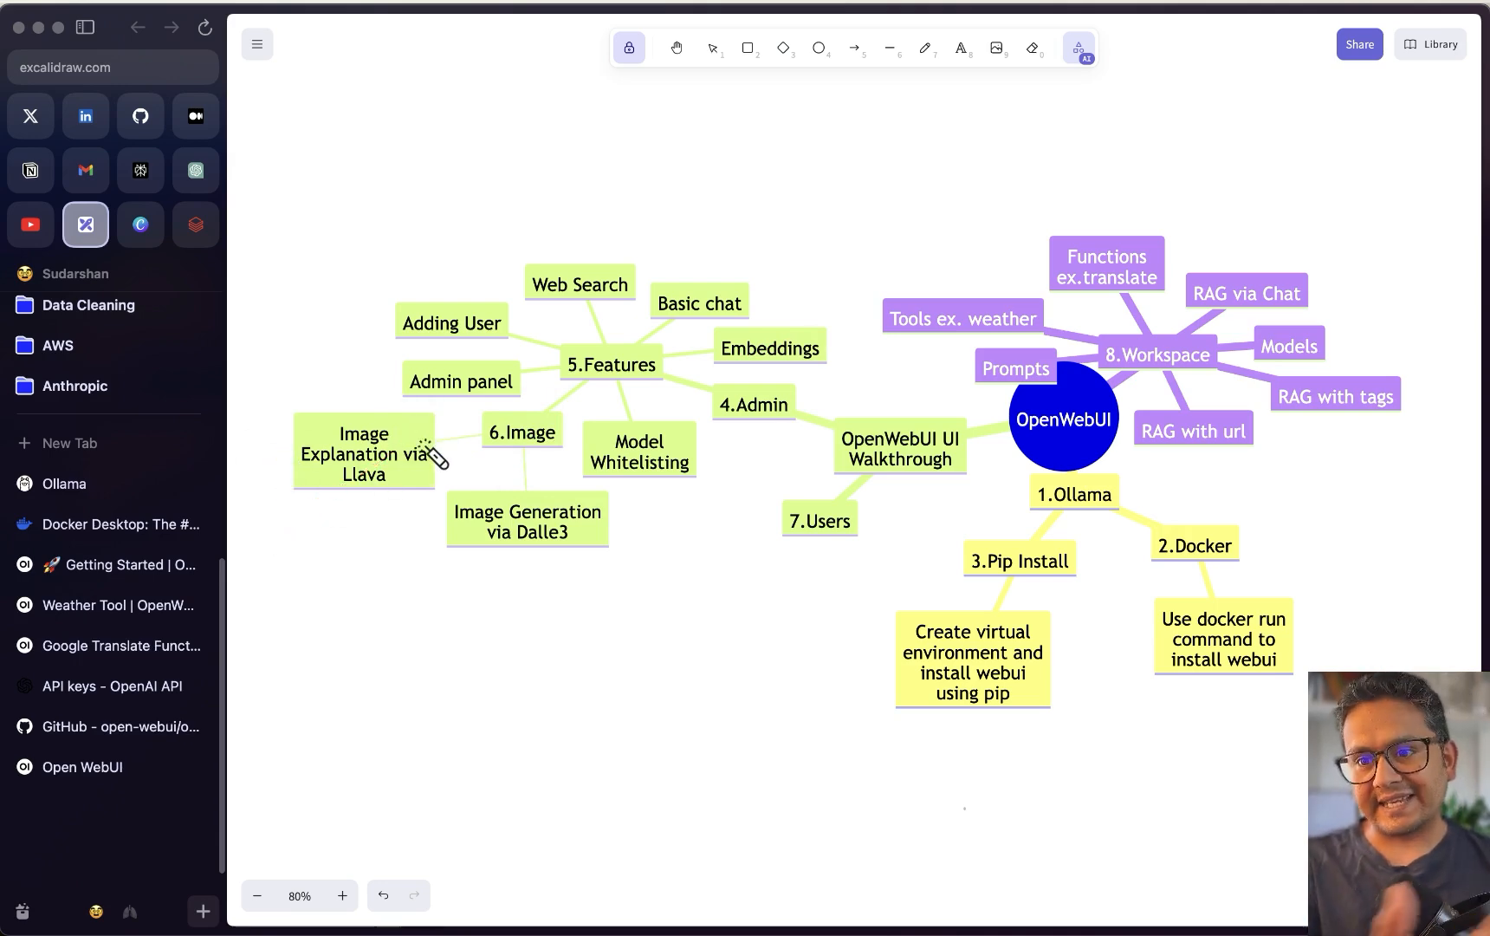
mouse_move(472, 590)
left_mouse_down()
mouse_move(492, 563)
mouse_move(576, 543)
left_mouse_up()
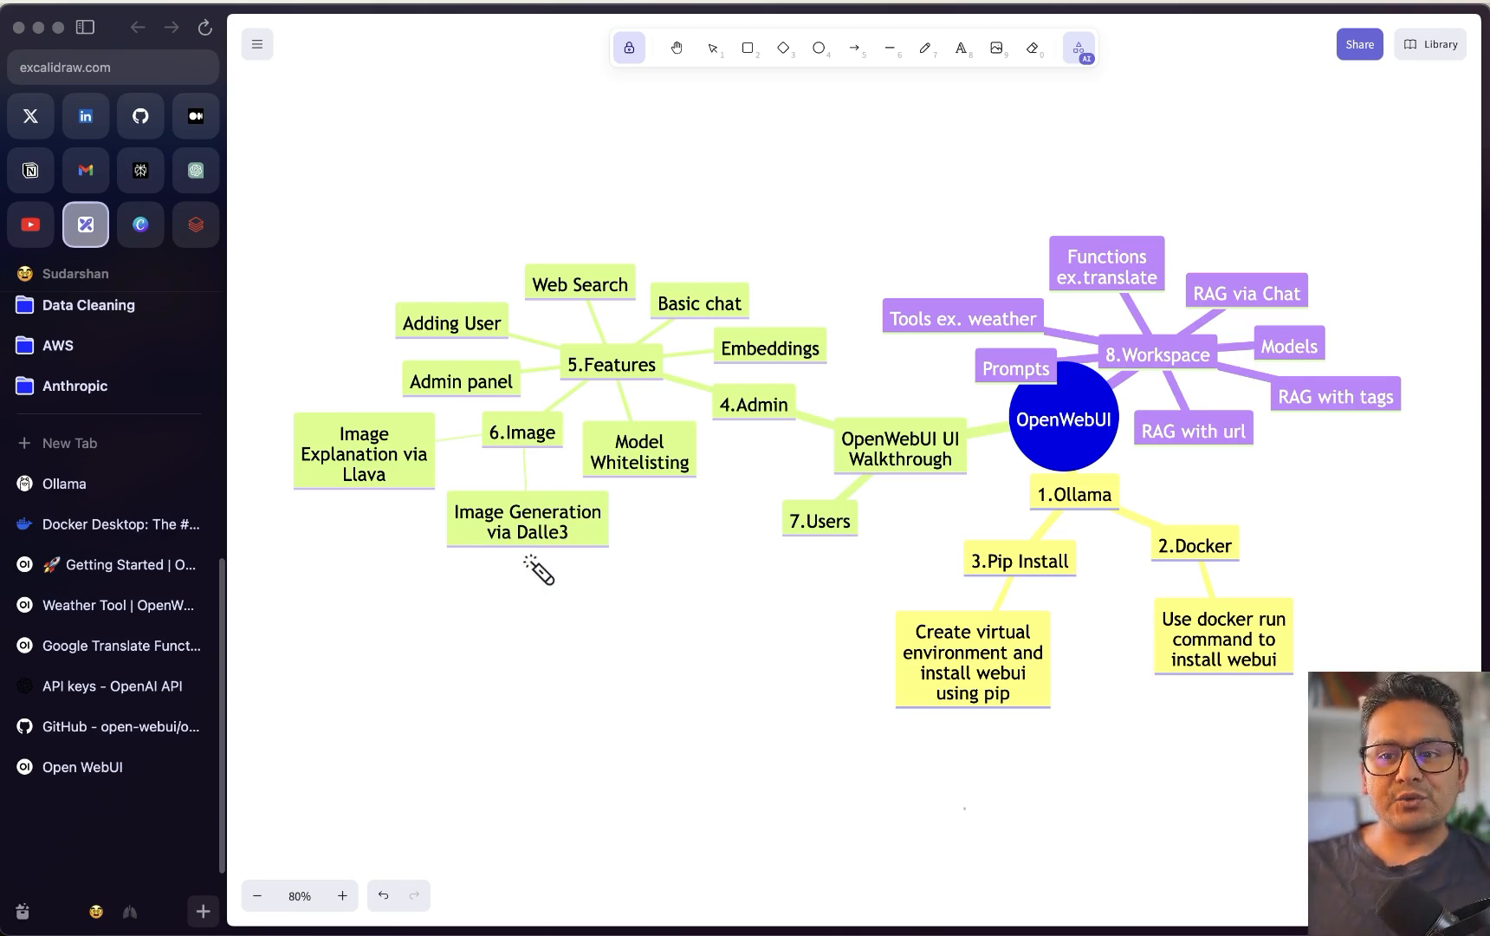
left_click_drag(516, 544, 569, 524)
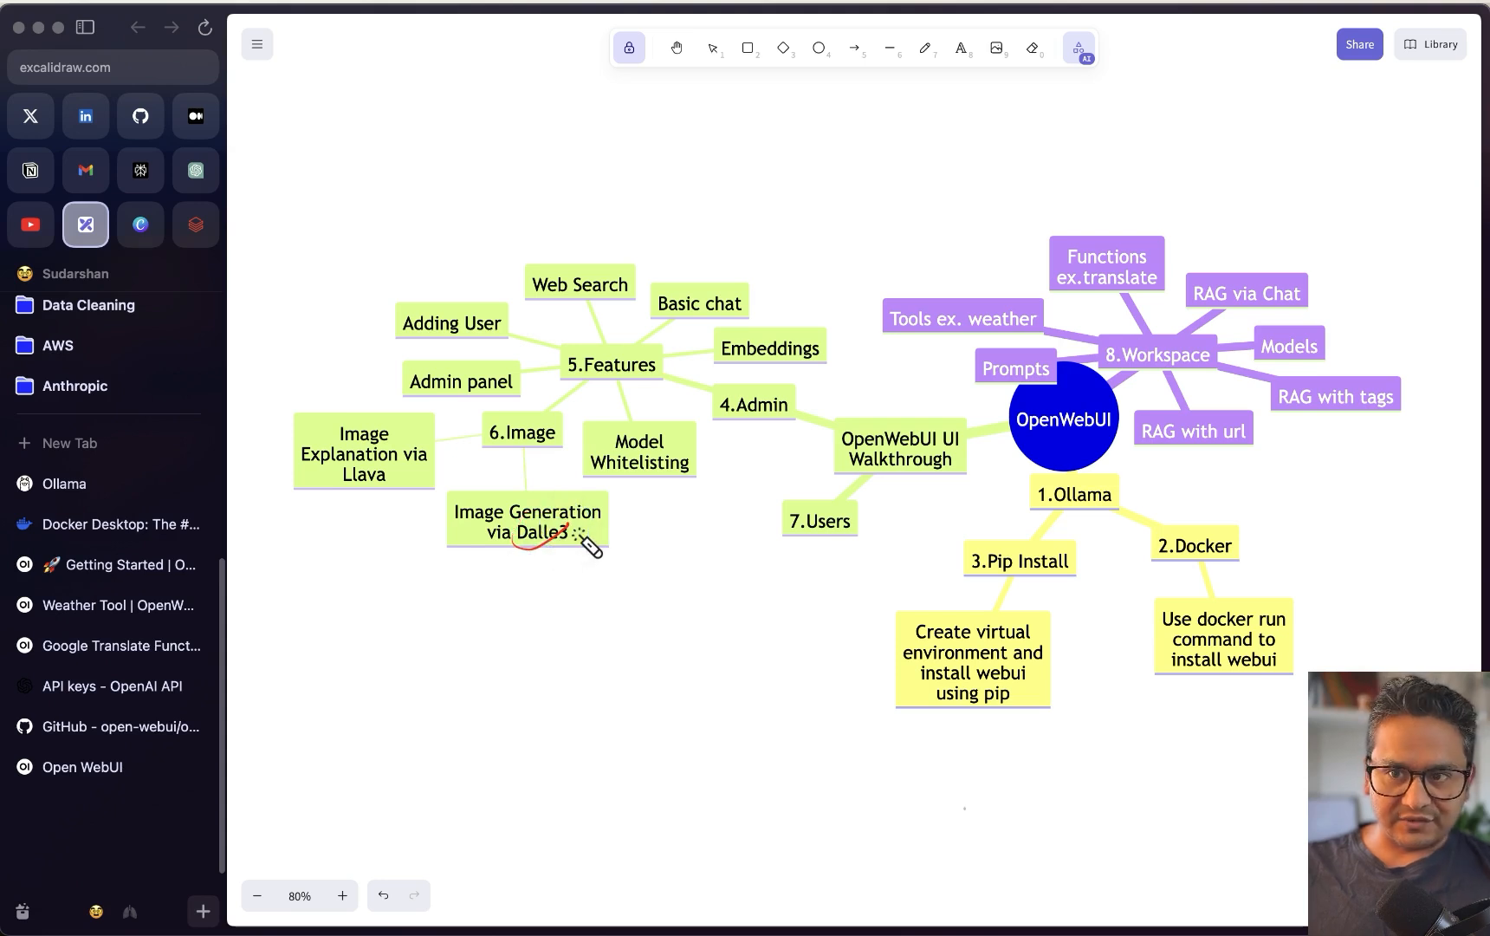
mouse_move(719, 223)
left_mouse_down()
mouse_move(465, 549)
mouse_move(702, 233)
mouse_move(590, 307)
left_mouse_up()
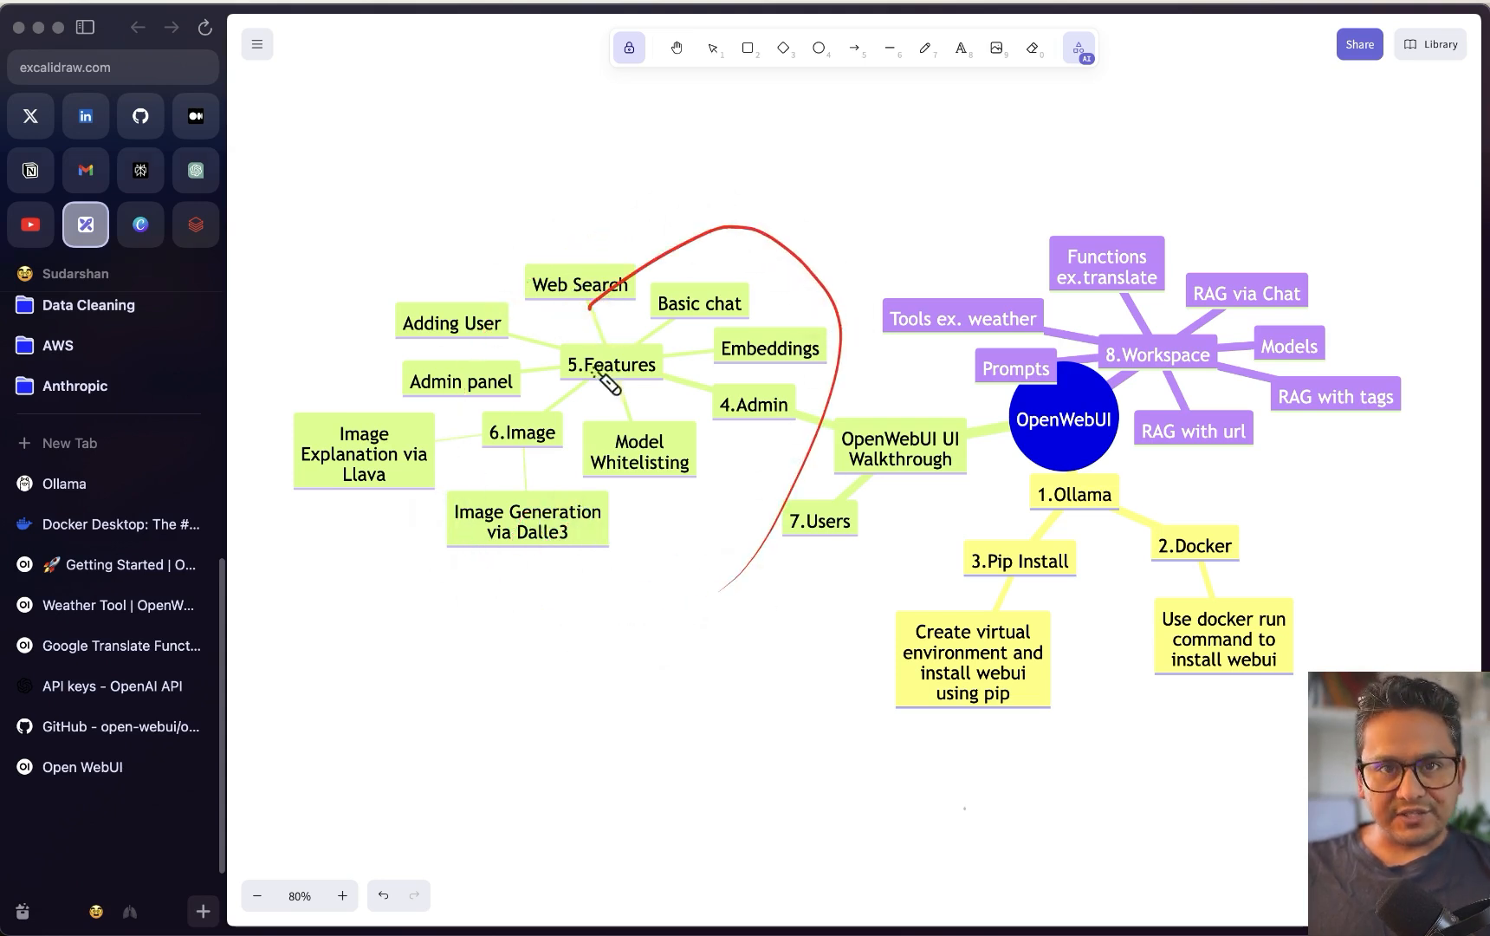
mouse_move(1157, 299)
left_mouse_down()
mouse_move(1118, 321)
mouse_move(1172, 403)
mouse_move(1127, 334)
left_mouse_up()
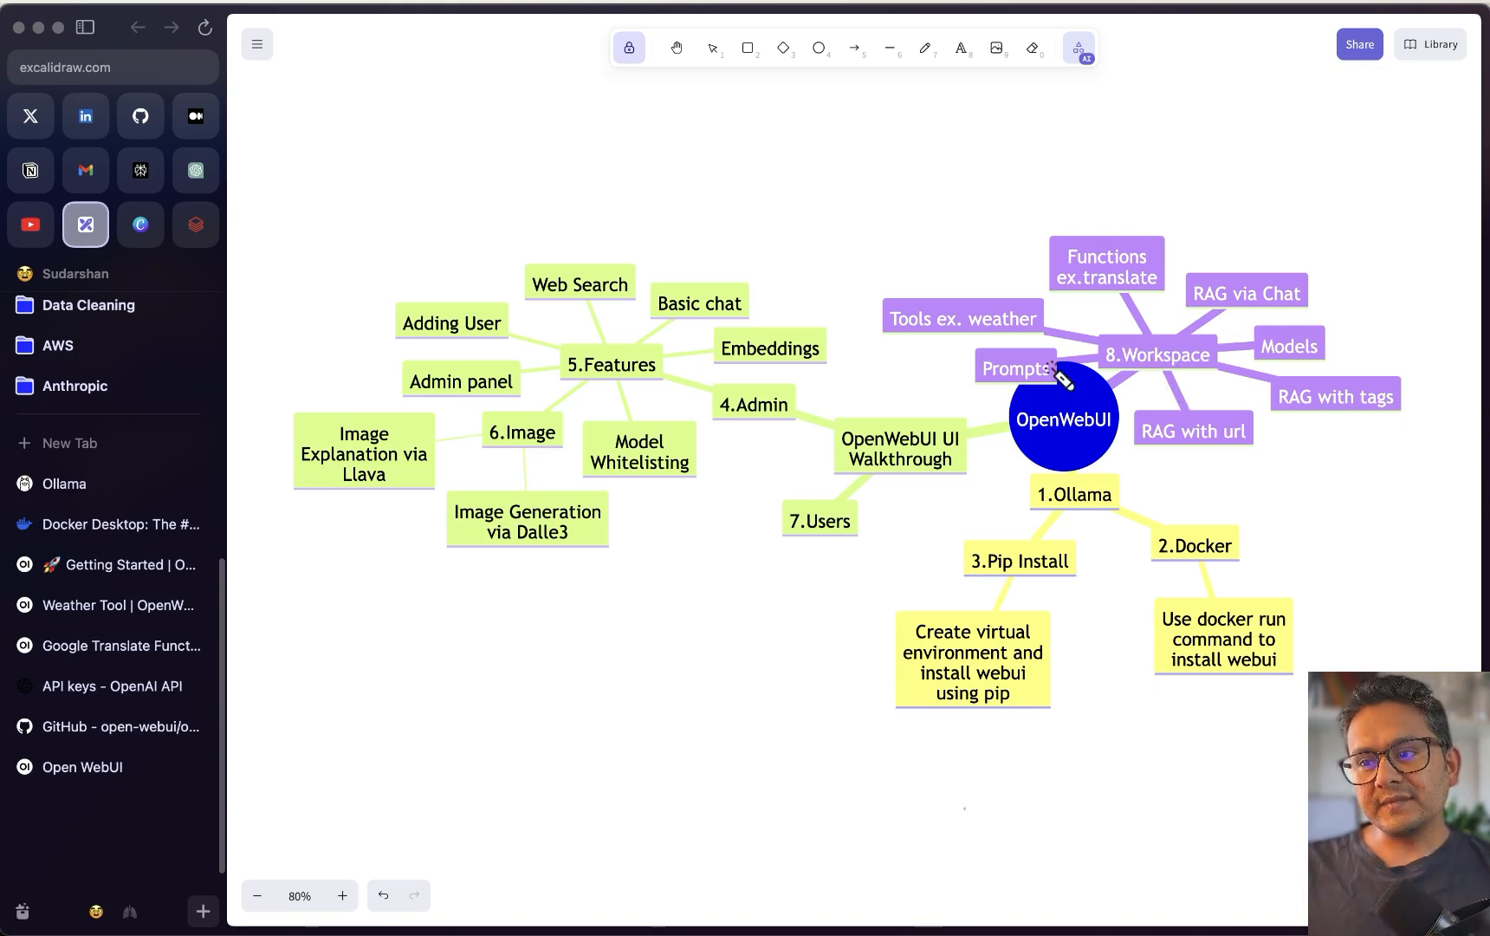
mouse_move(1020, 368)
left_mouse_down()
mouse_move(1040, 374)
mouse_move(1018, 394)
mouse_move(1048, 397)
left_mouse_up()
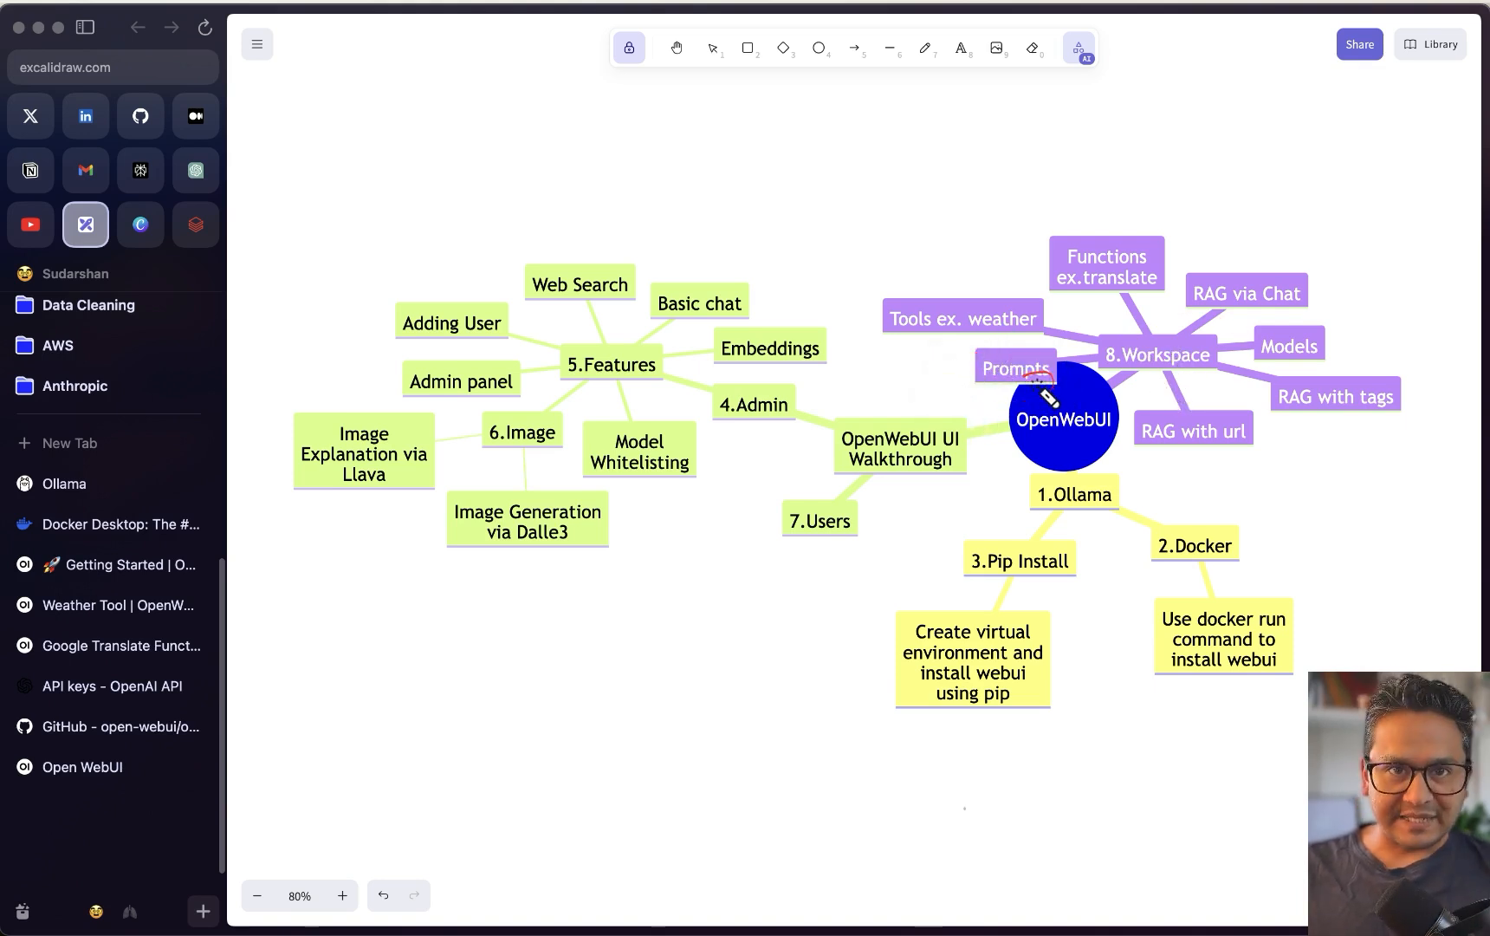
mouse_move(1179, 463)
left_mouse_down()
mouse_move(1231, 423)
mouse_move(1170, 453)
mouse_move(1245, 436)
left_mouse_up()
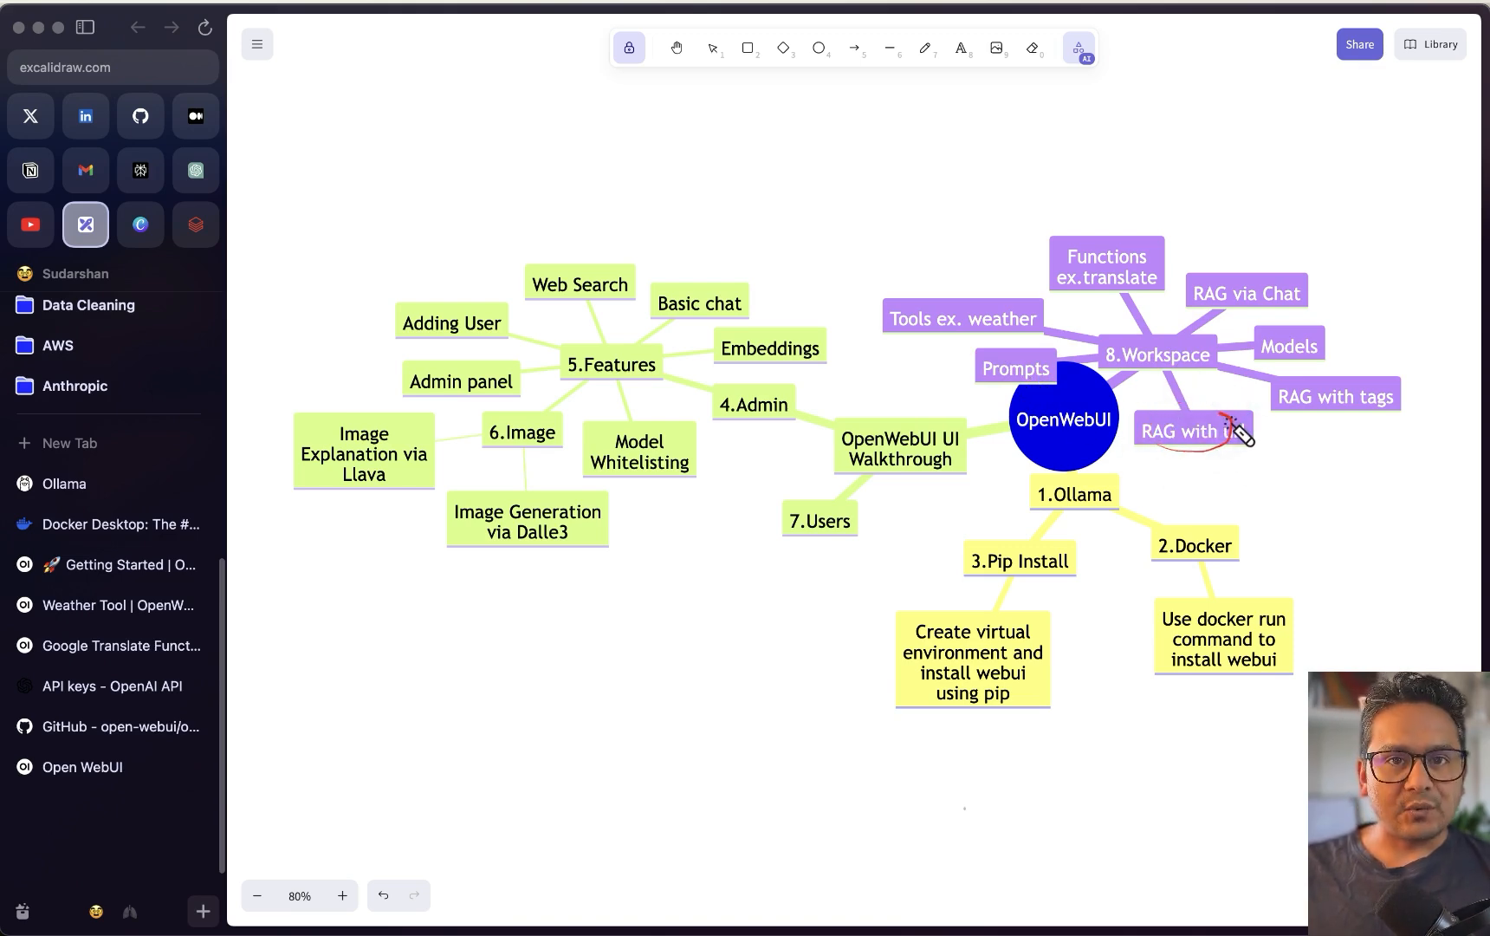
left_click_drag(1228, 294, 1265, 277)
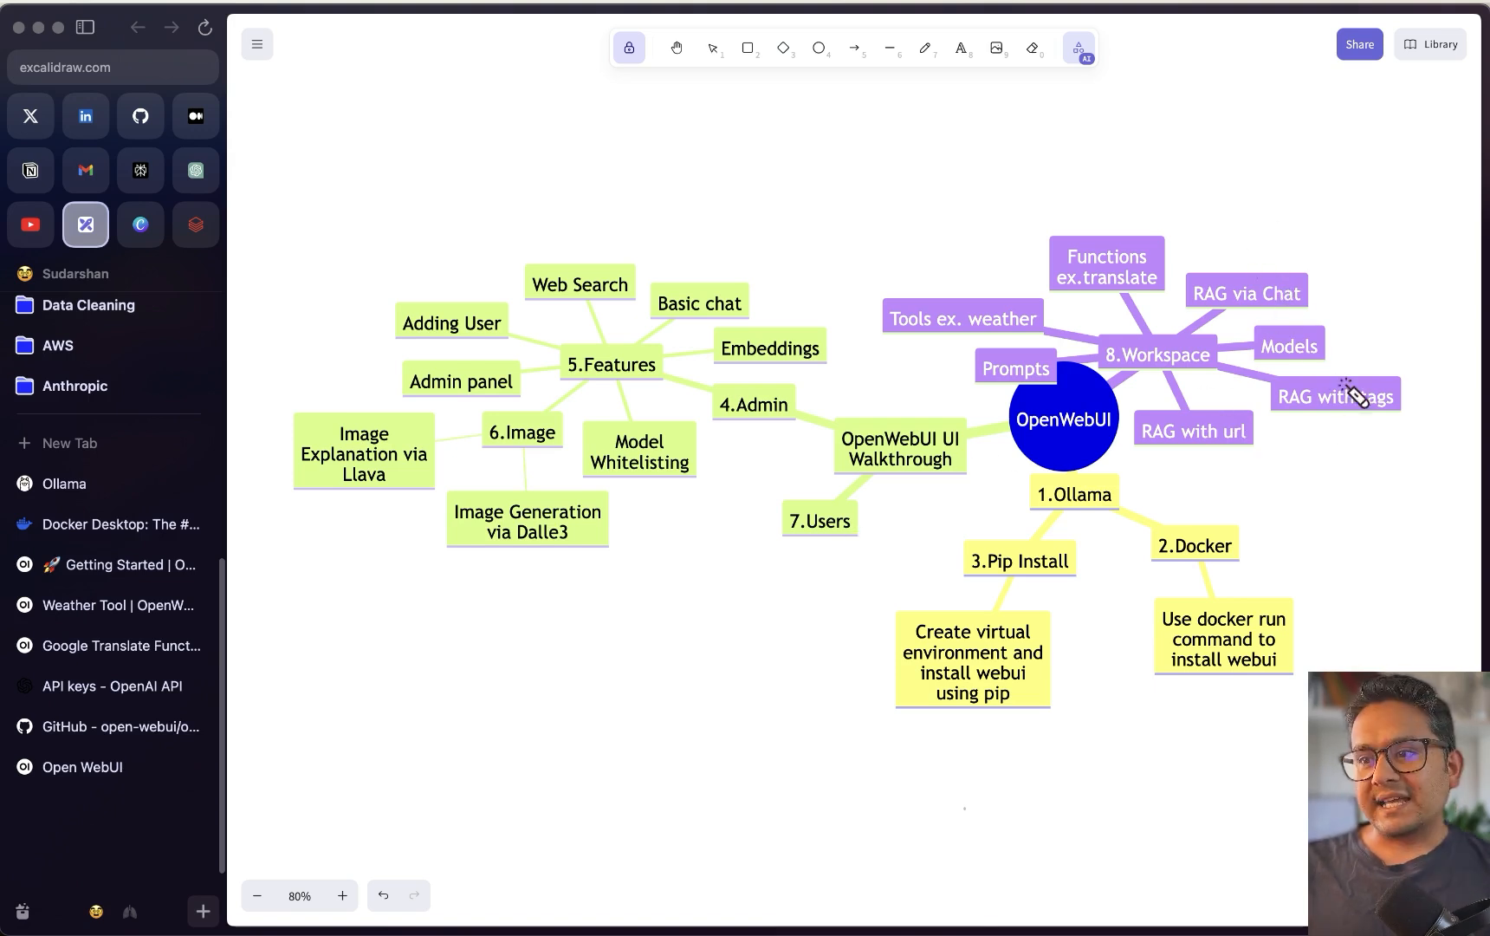
mouse_move(1352, 357)
left_mouse_down()
mouse_move(1240, 444)
mouse_move(1374, 367)
left_mouse_up()
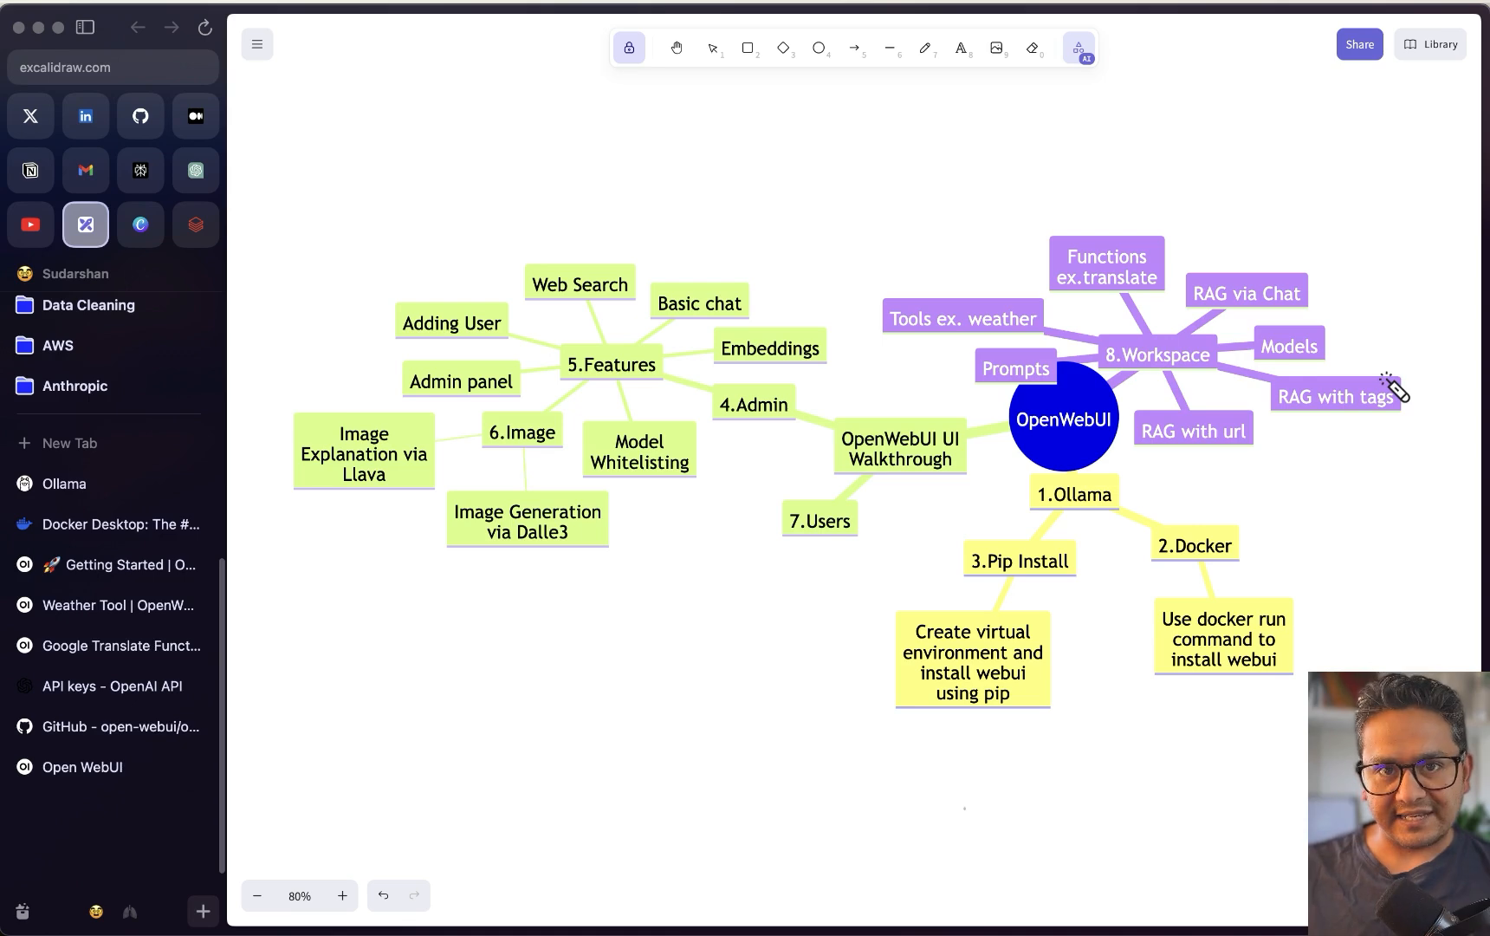
mouse_move(1239, 322)
left_mouse_down()
mouse_move(1315, 366)
mouse_move(1296, 338)
left_mouse_up()
left_click_drag(754, 507, 885, 526)
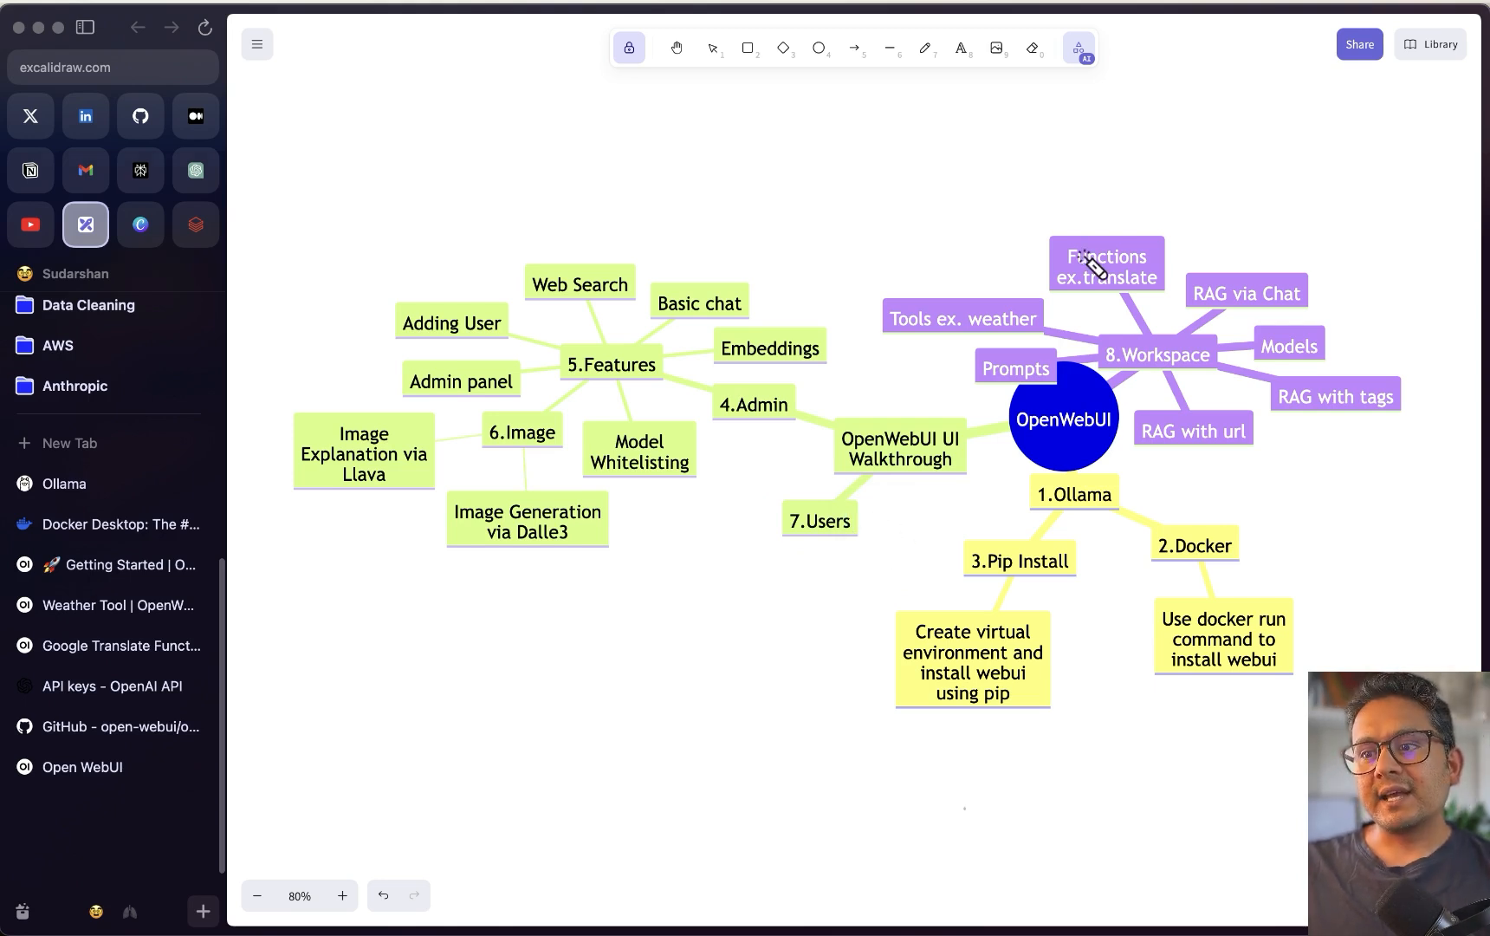
mouse_move(1165, 269)
left_mouse_down()
mouse_move(1117, 227)
mouse_move(1150, 264)
mouse_move(1162, 240)
left_mouse_up()
mouse_move(882, 299)
left_mouse_down()
mouse_move(975, 266)
mouse_move(944, 286)
left_mouse_up()
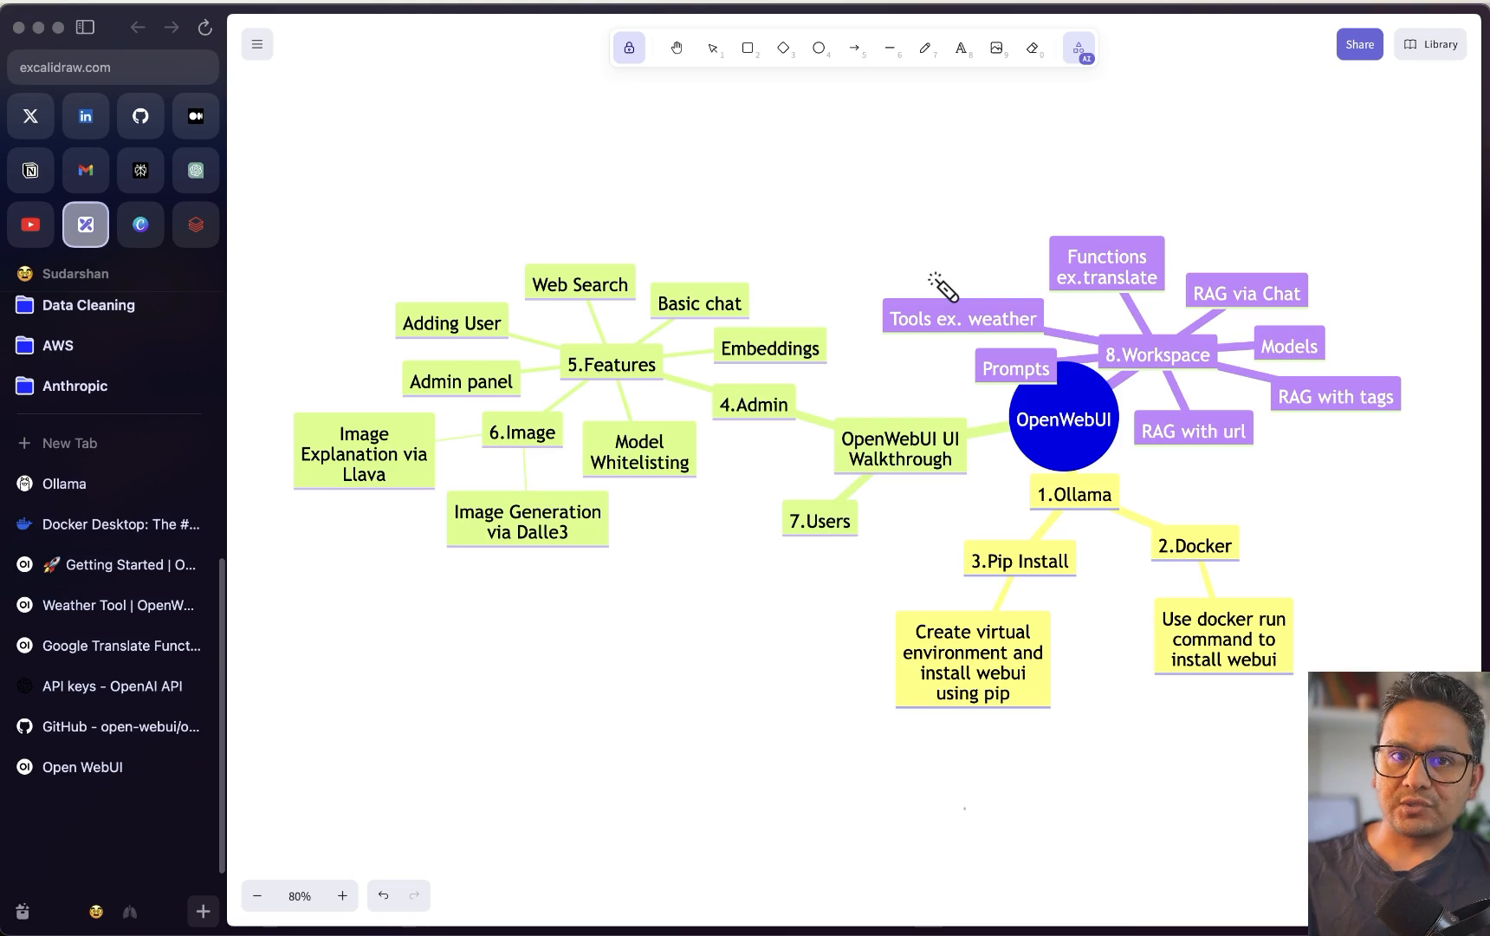
mouse_move(1089, 298)
left_mouse_down()
mouse_move(1065, 276)
mouse_move(1124, 260)
left_mouse_up()
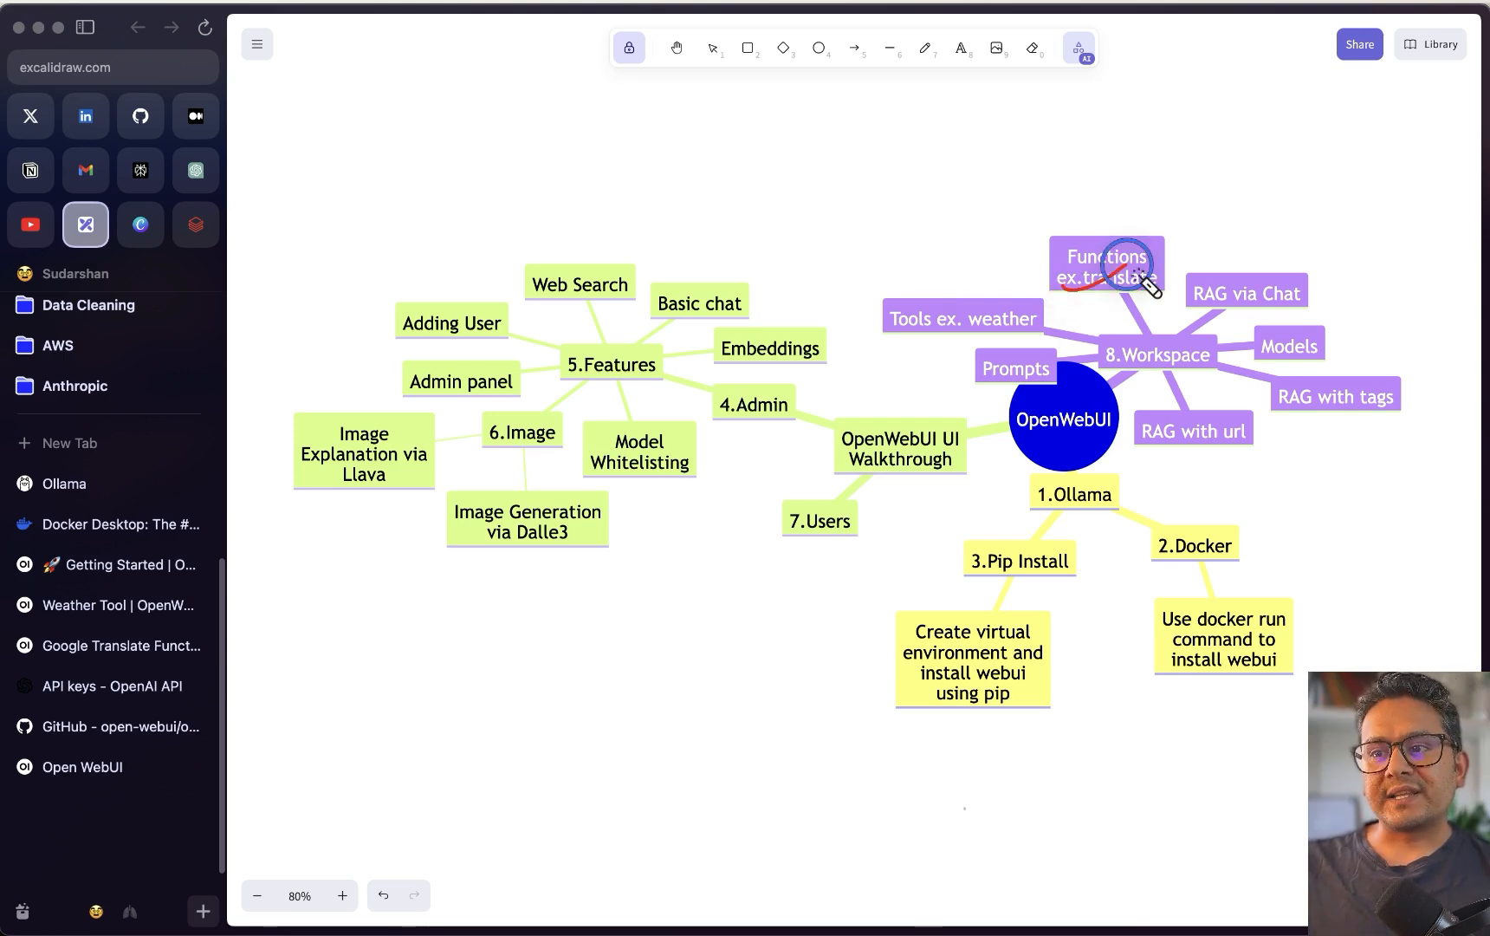
mouse_move(885, 343)
left_mouse_down()
mouse_move(925, 346)
mouse_move(970, 314)
left_mouse_up()
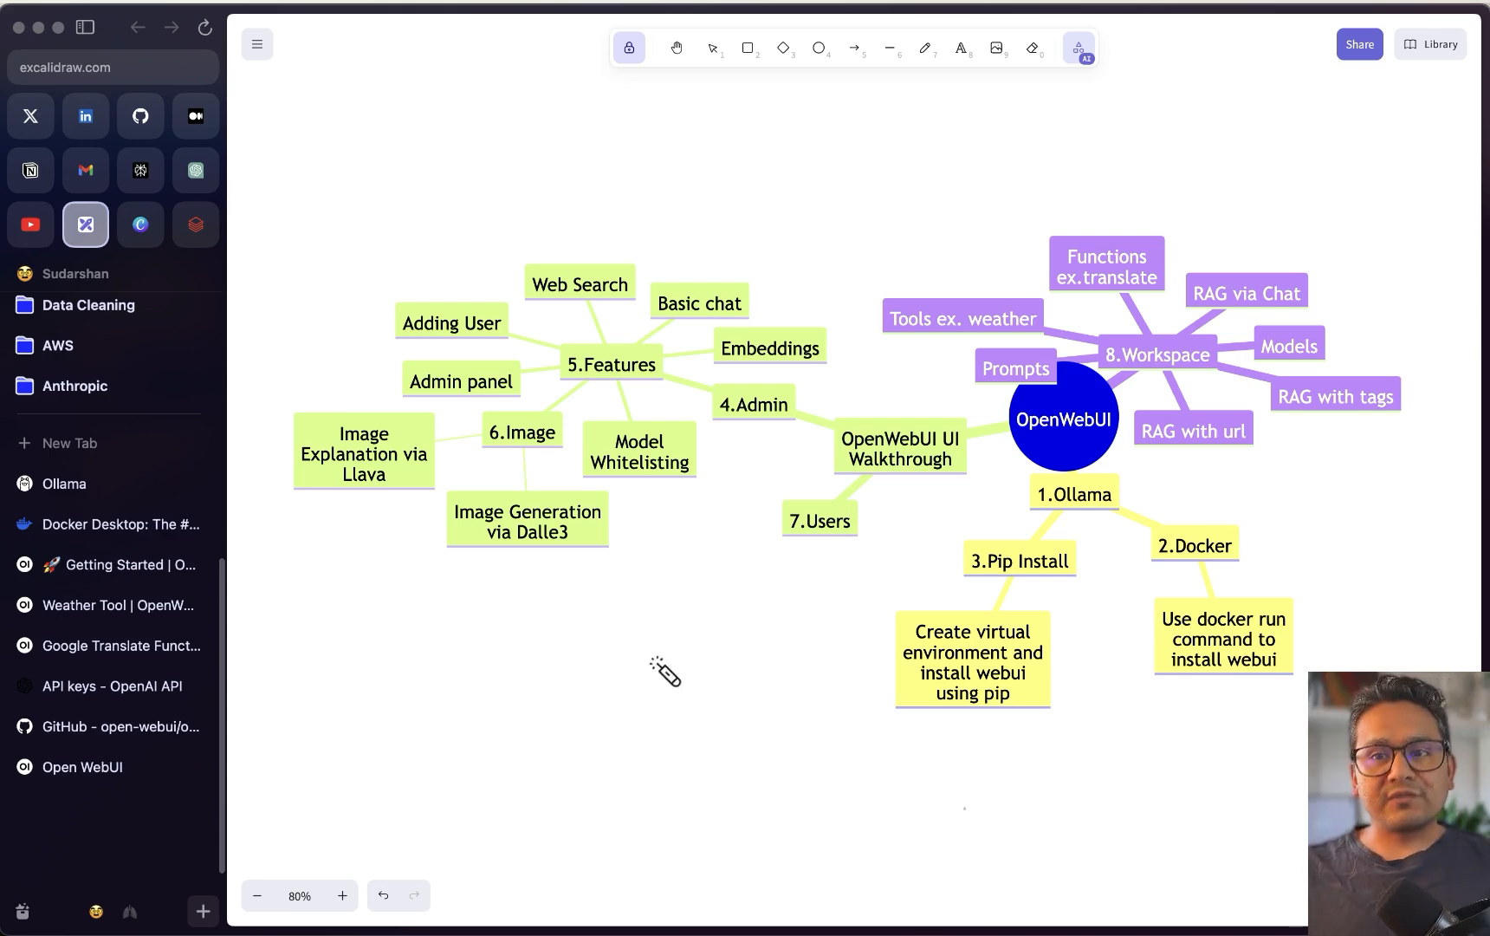
right_click(95, 224)
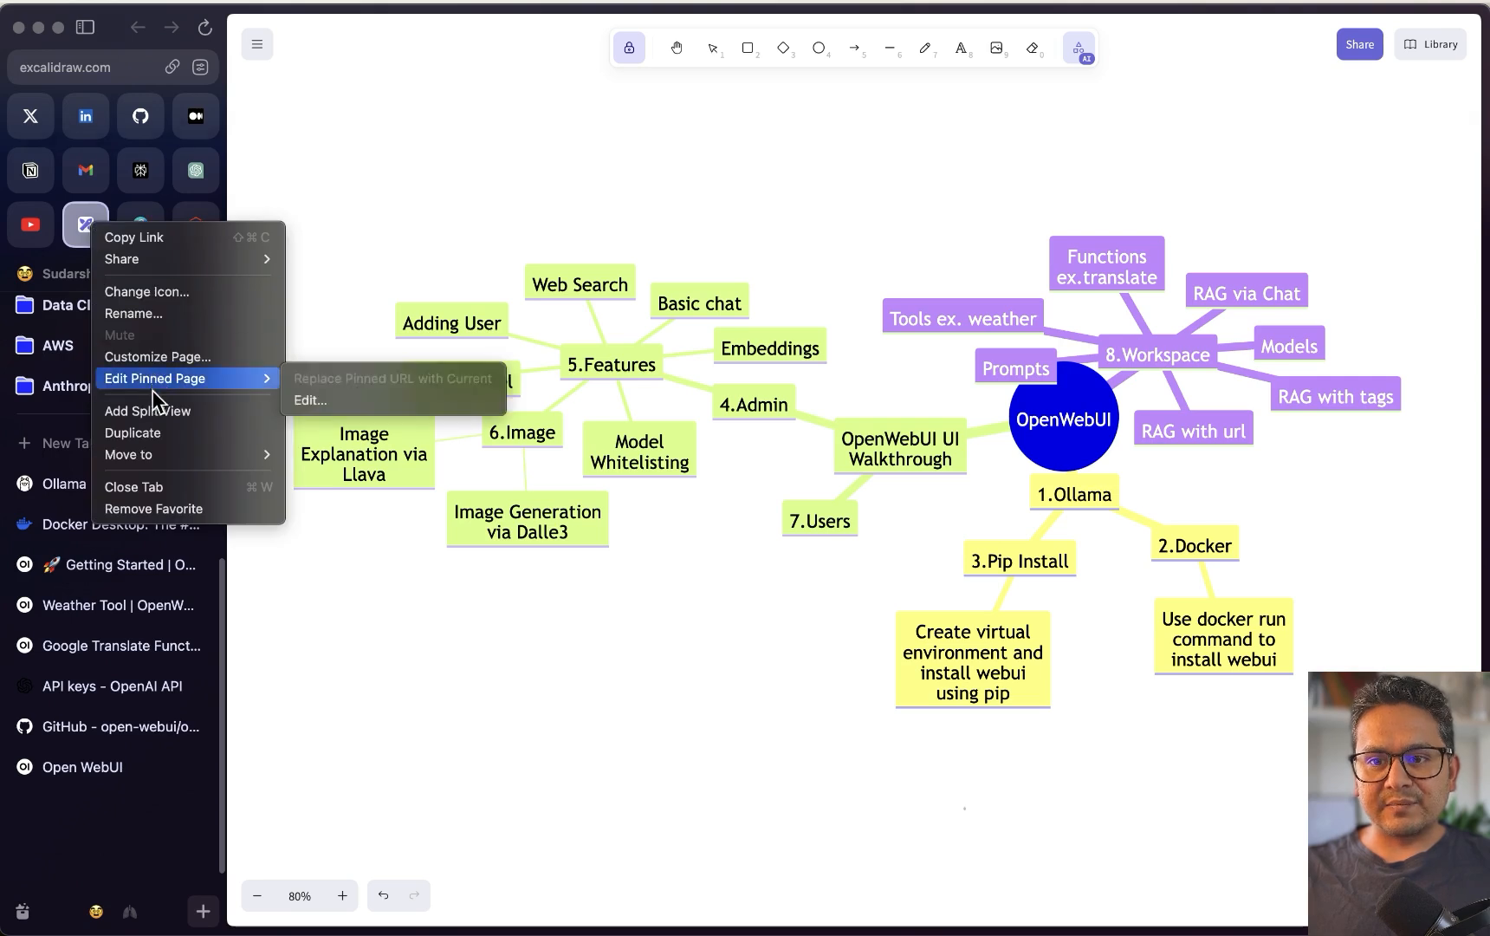
Close the Excalidraw tab and open the Open WebUI GitHub repository from openwebui.com
left_click(139, 433)
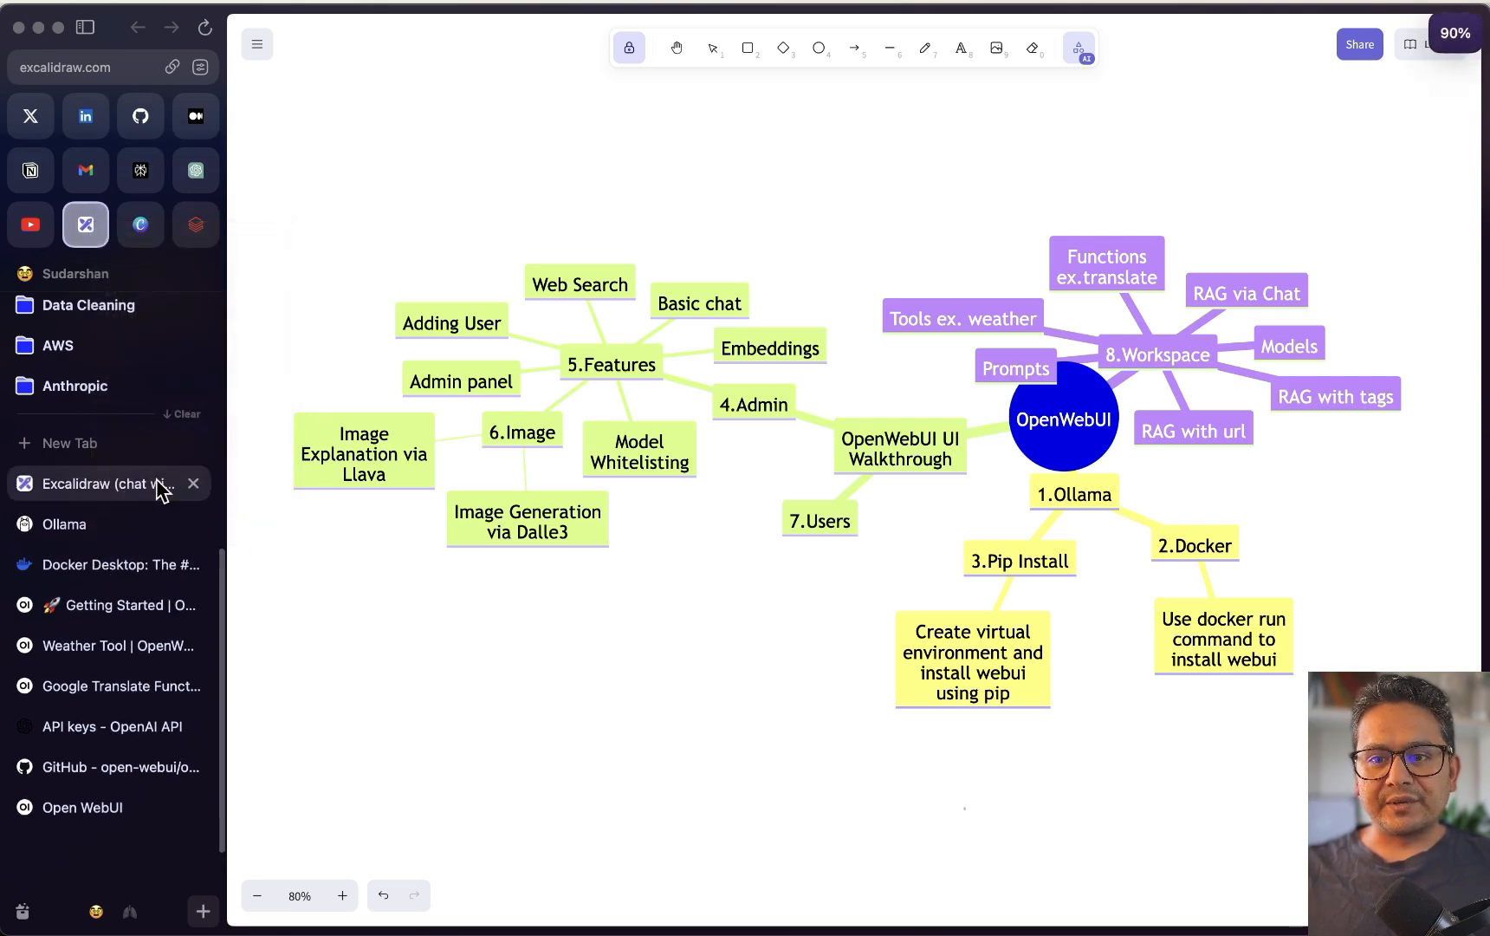
key("super+w")
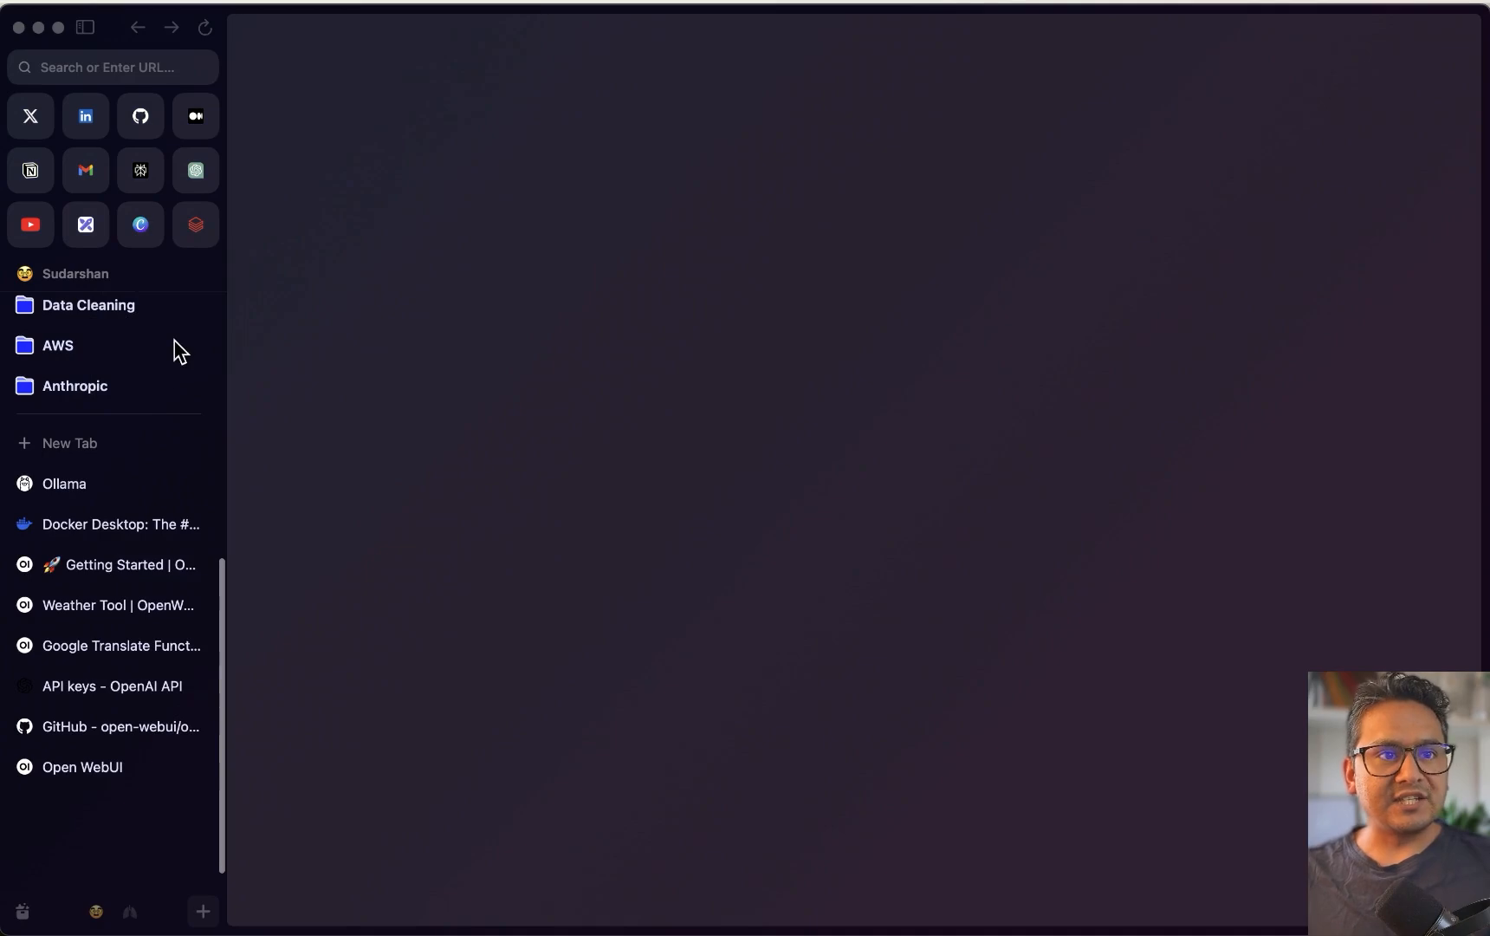
left_click(57, 485)
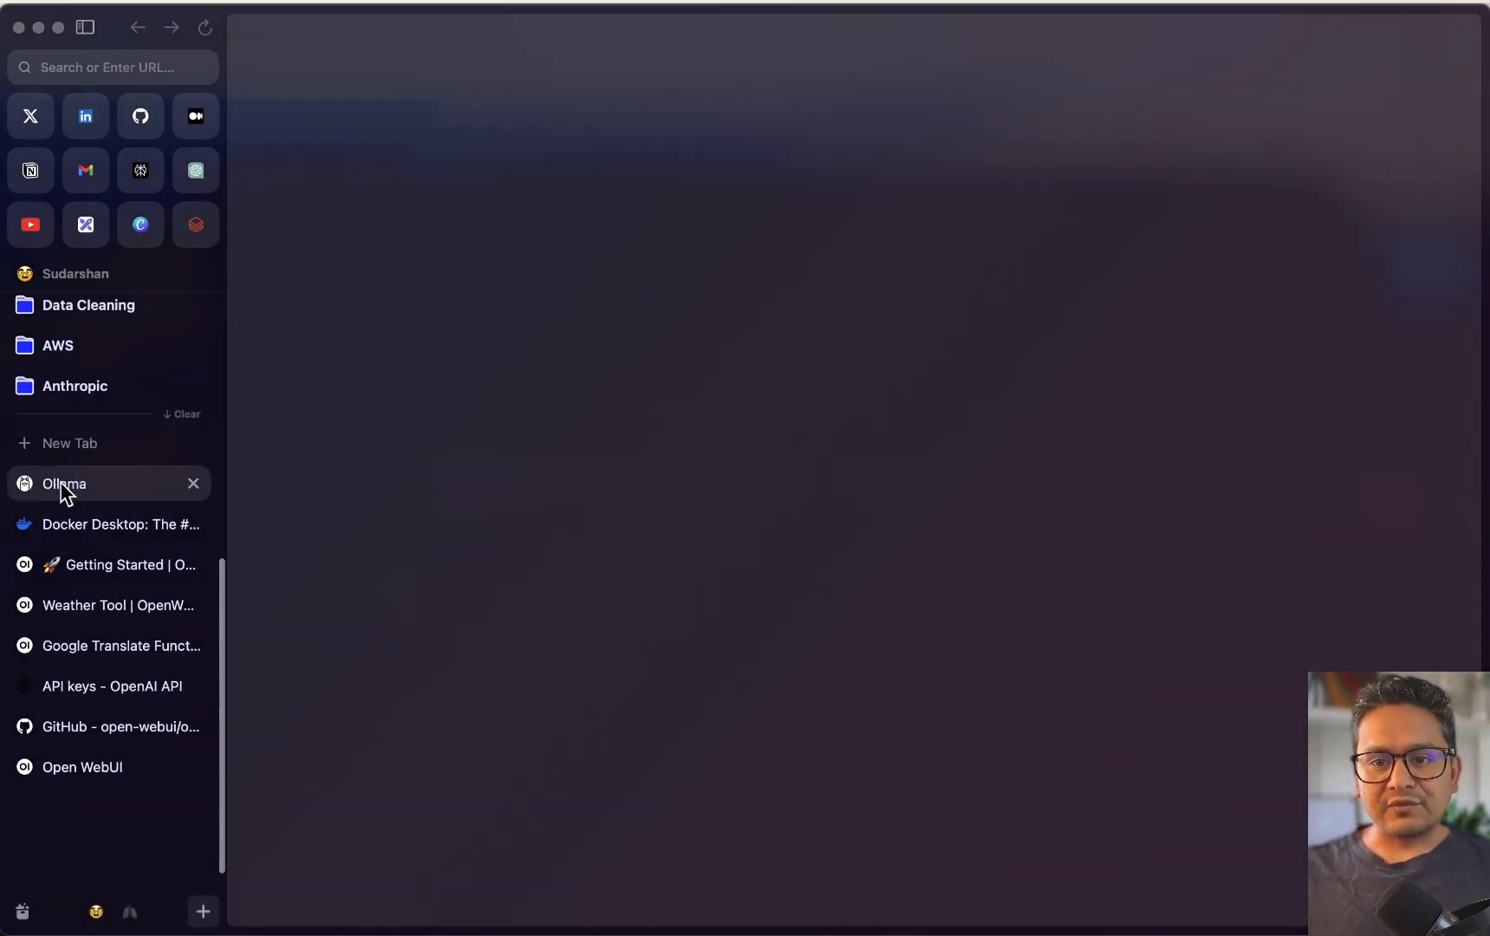
left_click(93, 770)
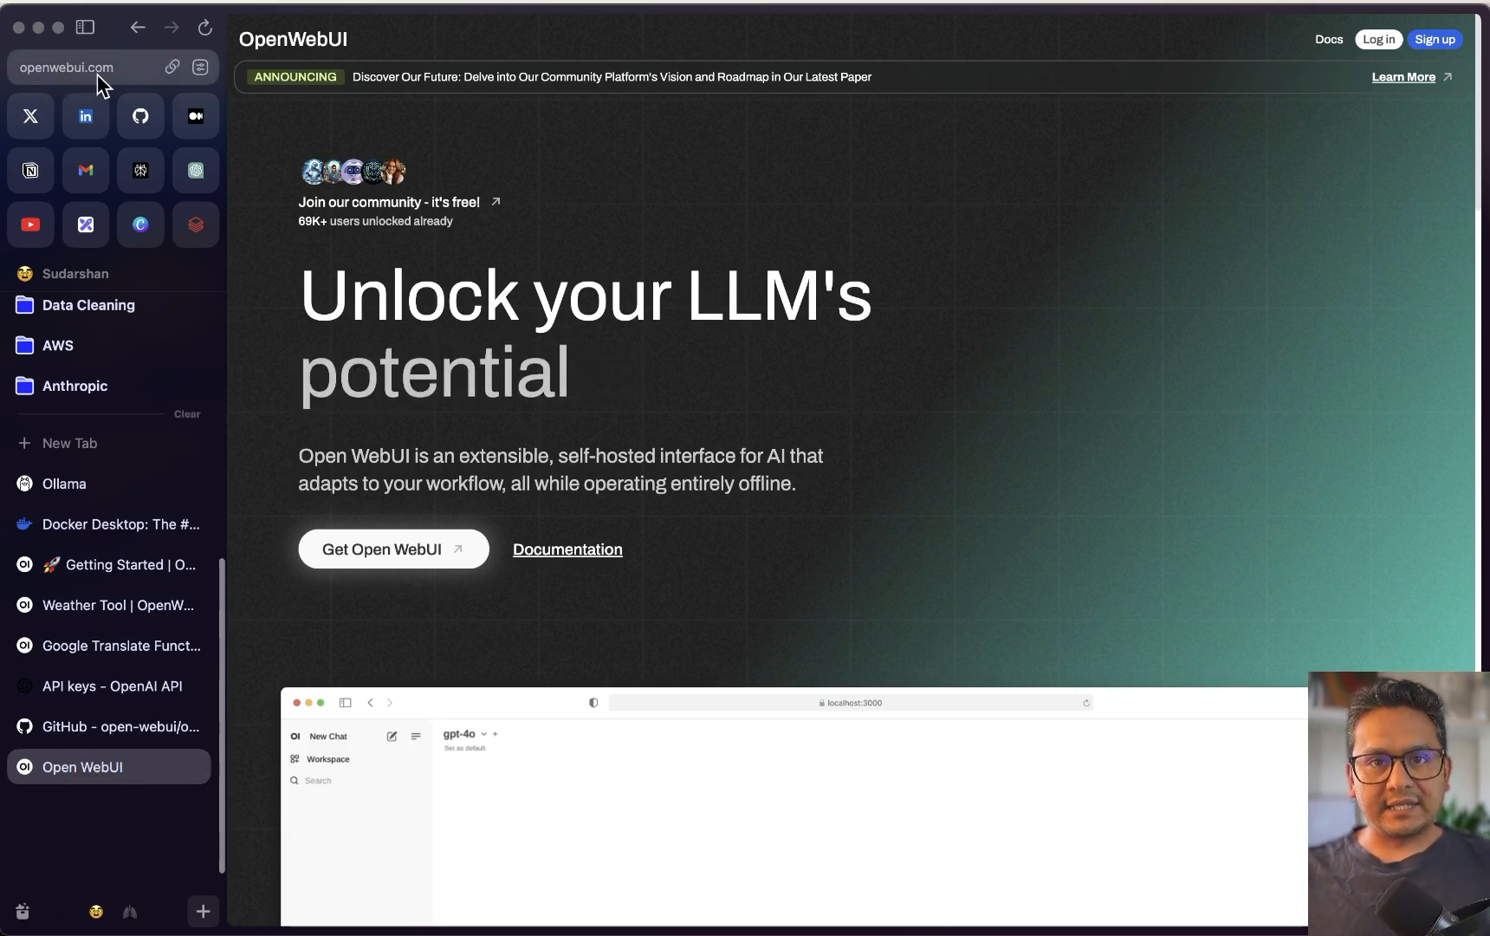
left_click(399, 555)
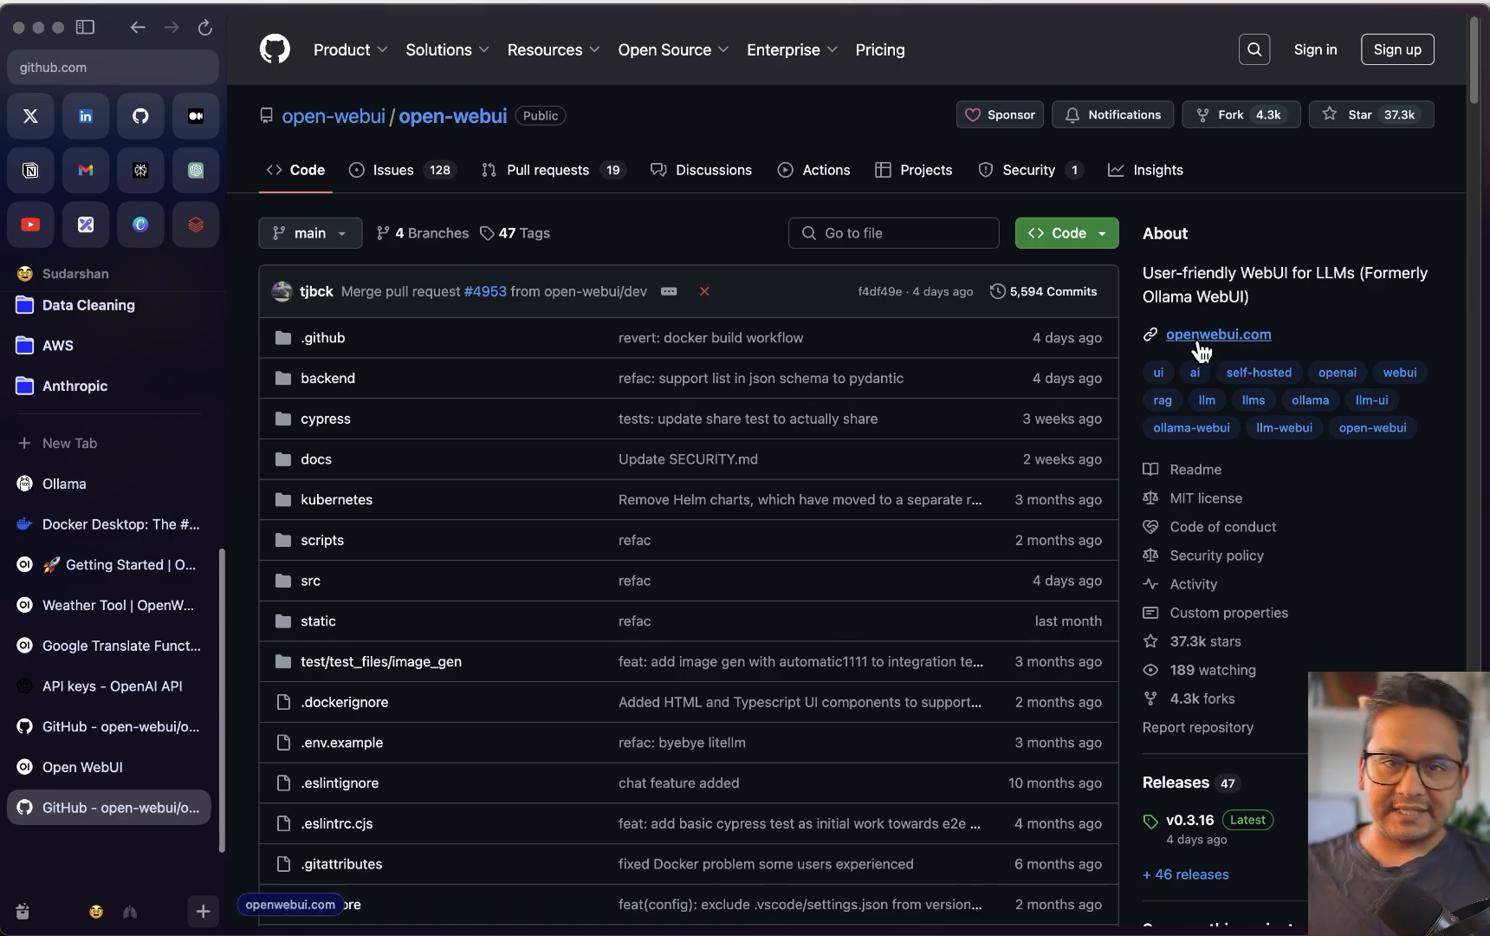
Scroll through the open-webui README's Docker install section and back to the file list
scroll(618, 478, "down", 20)
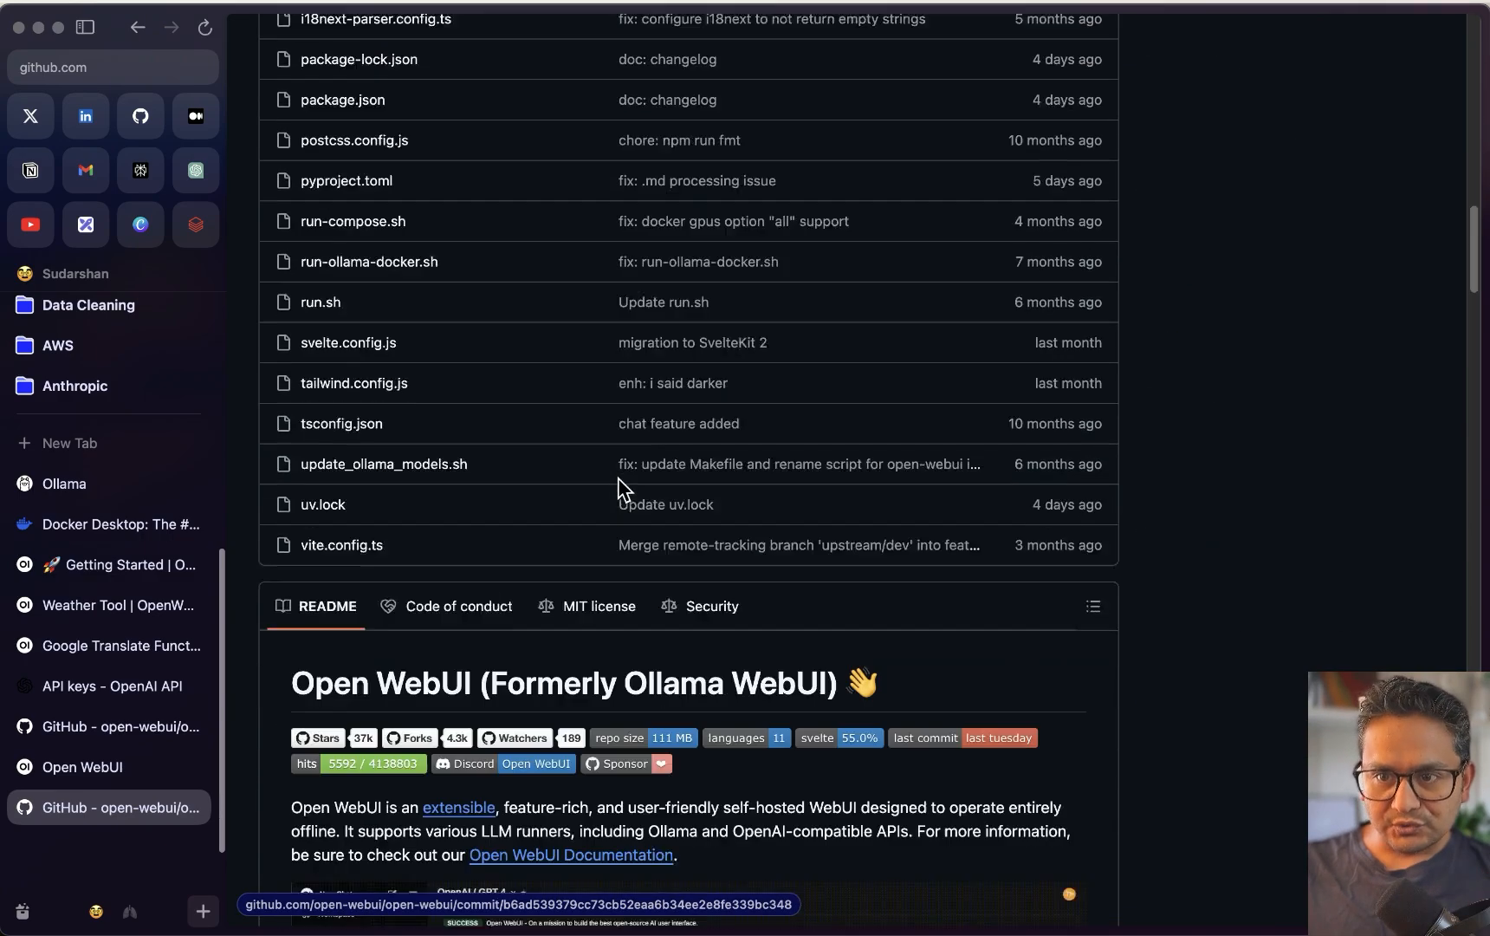
scroll(597, 494, "down", 20)
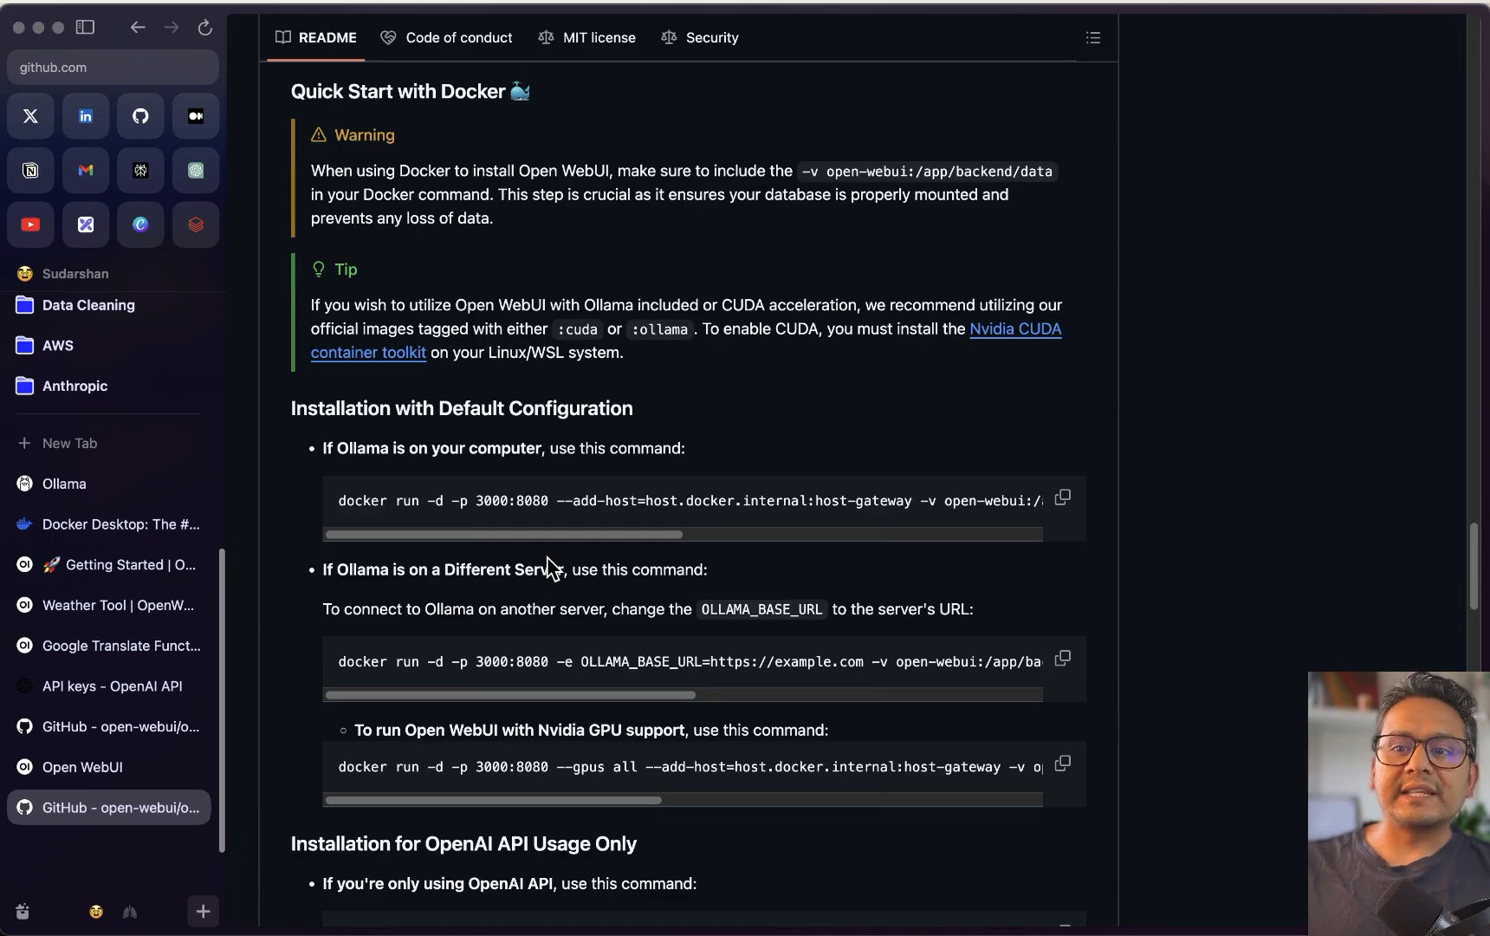
scroll(562, 559, "up", 20)
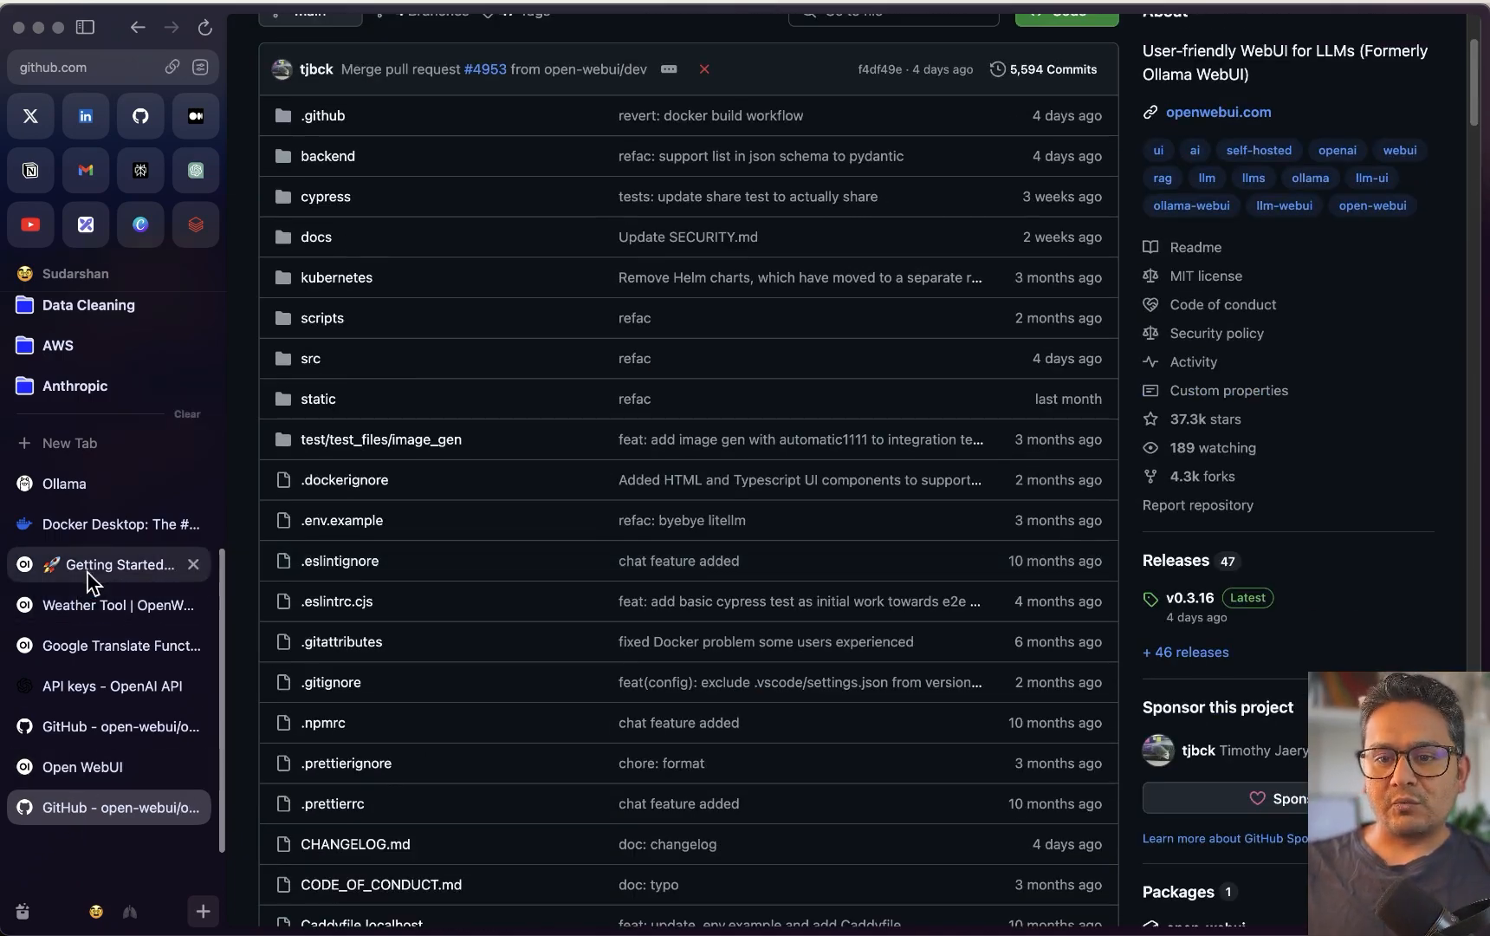
left_click(36, 568)
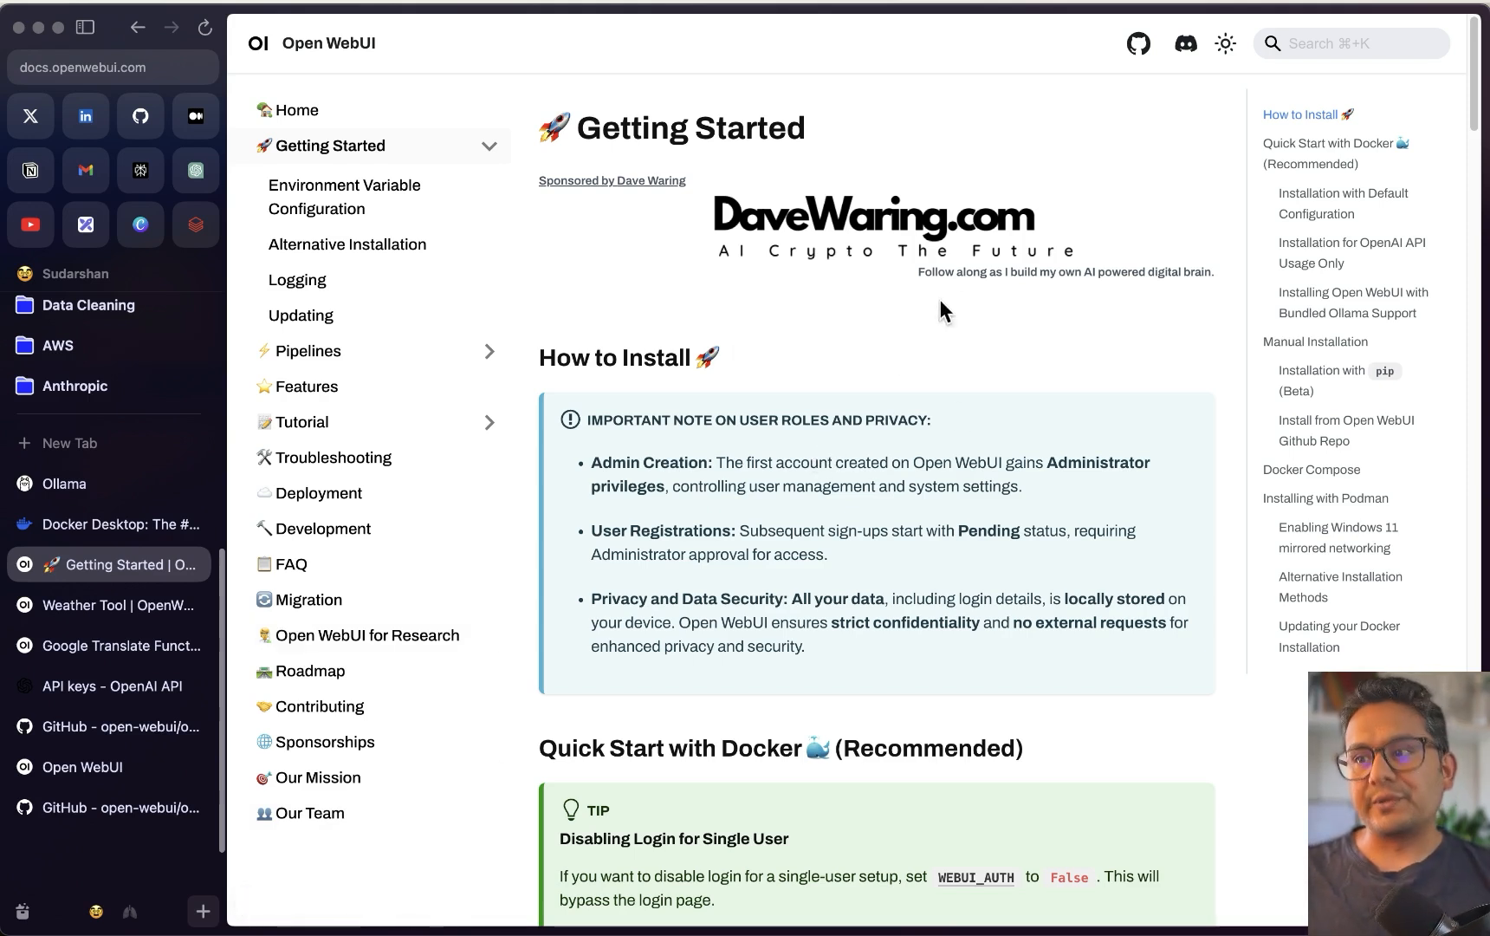
Jump to How to Install in the Getting Started docs, then go to ollama.com
left_click(1300, 117)
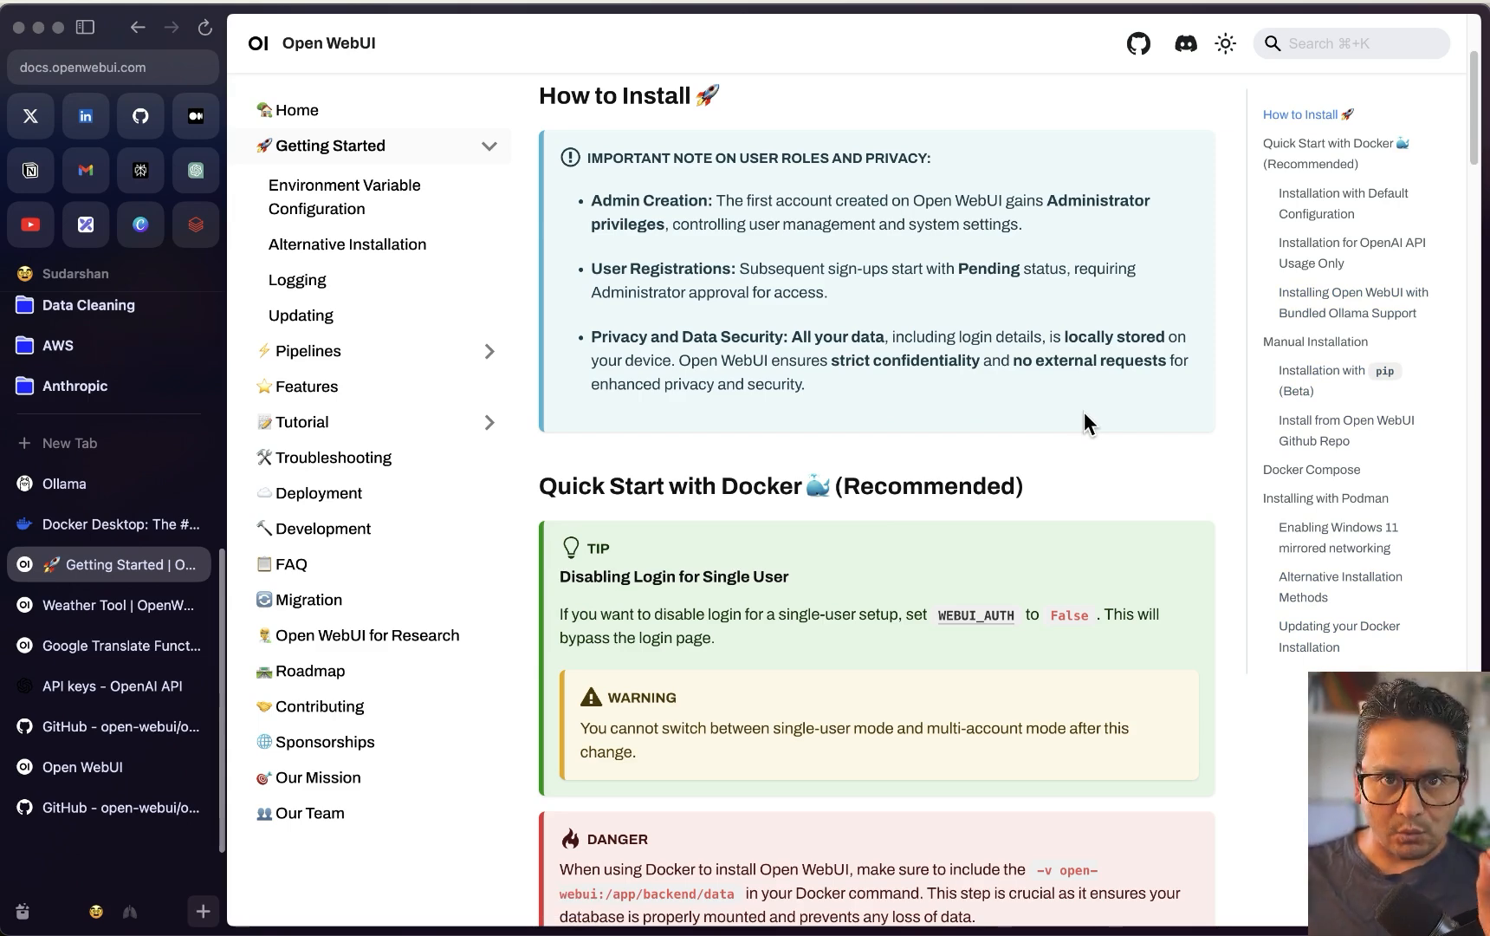
left_click(62, 485)
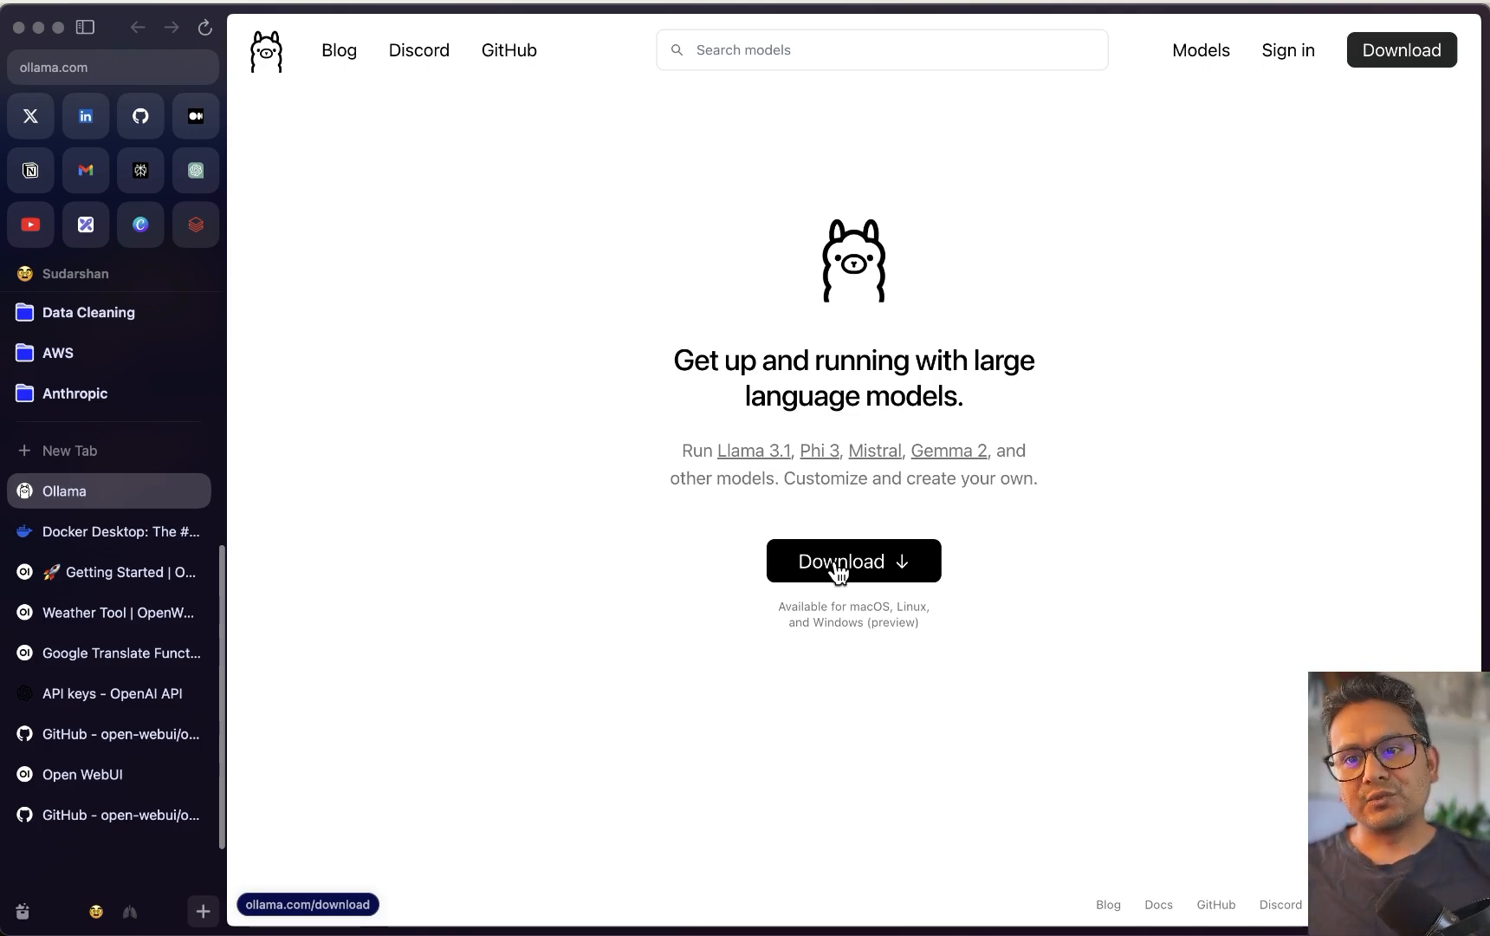
Browse the YouTube channel's playlists, then move on to the Docker Desktop page on docker.com
left_click(27, 234)
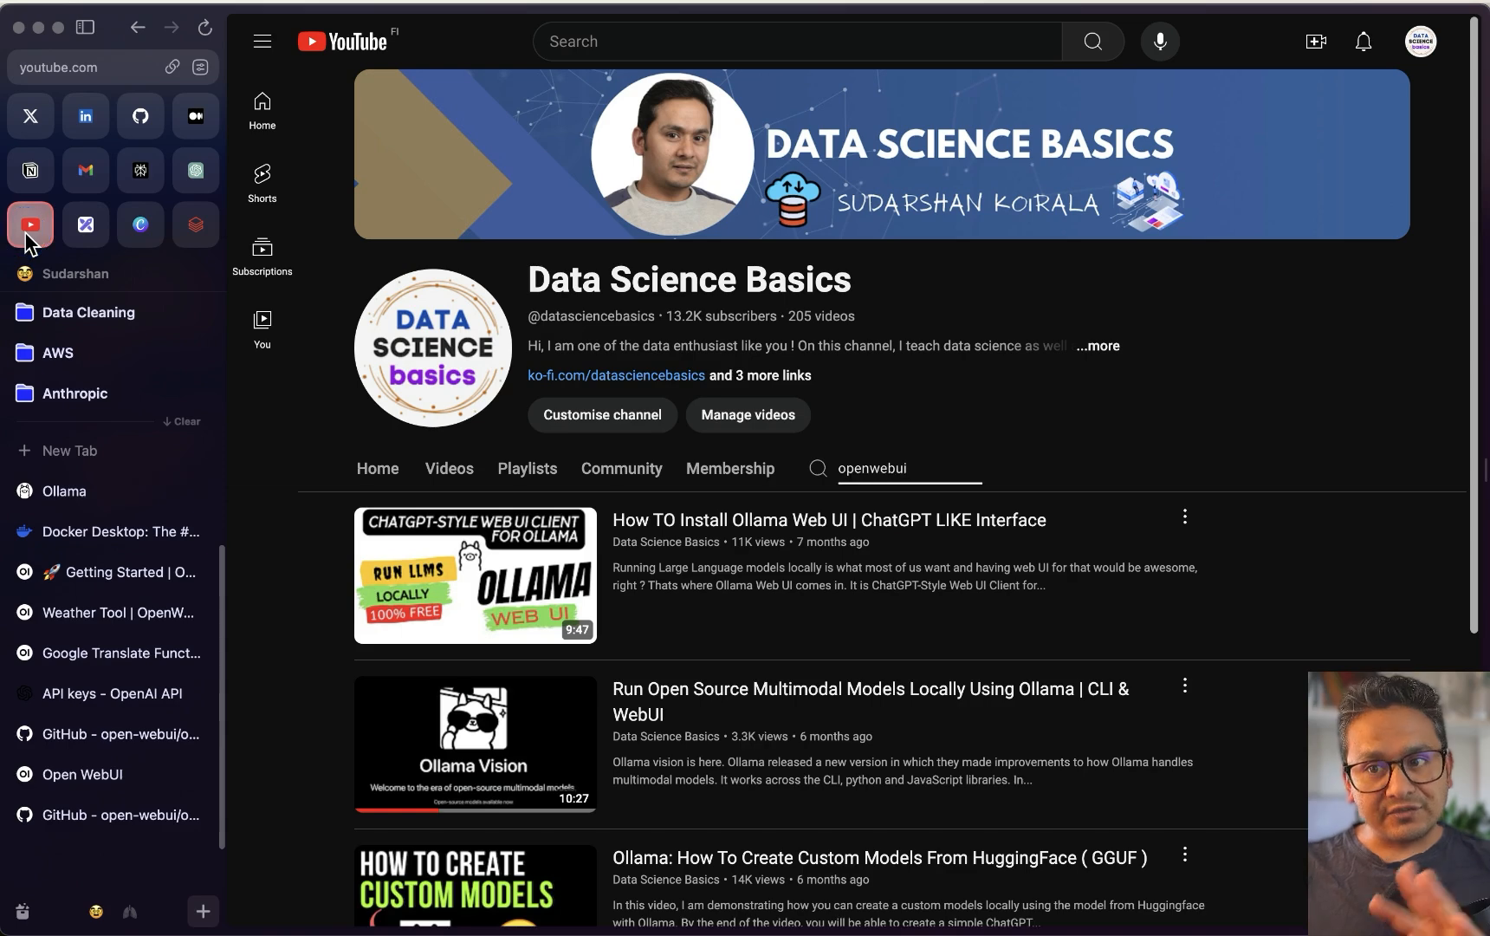
double_click(919, 469)
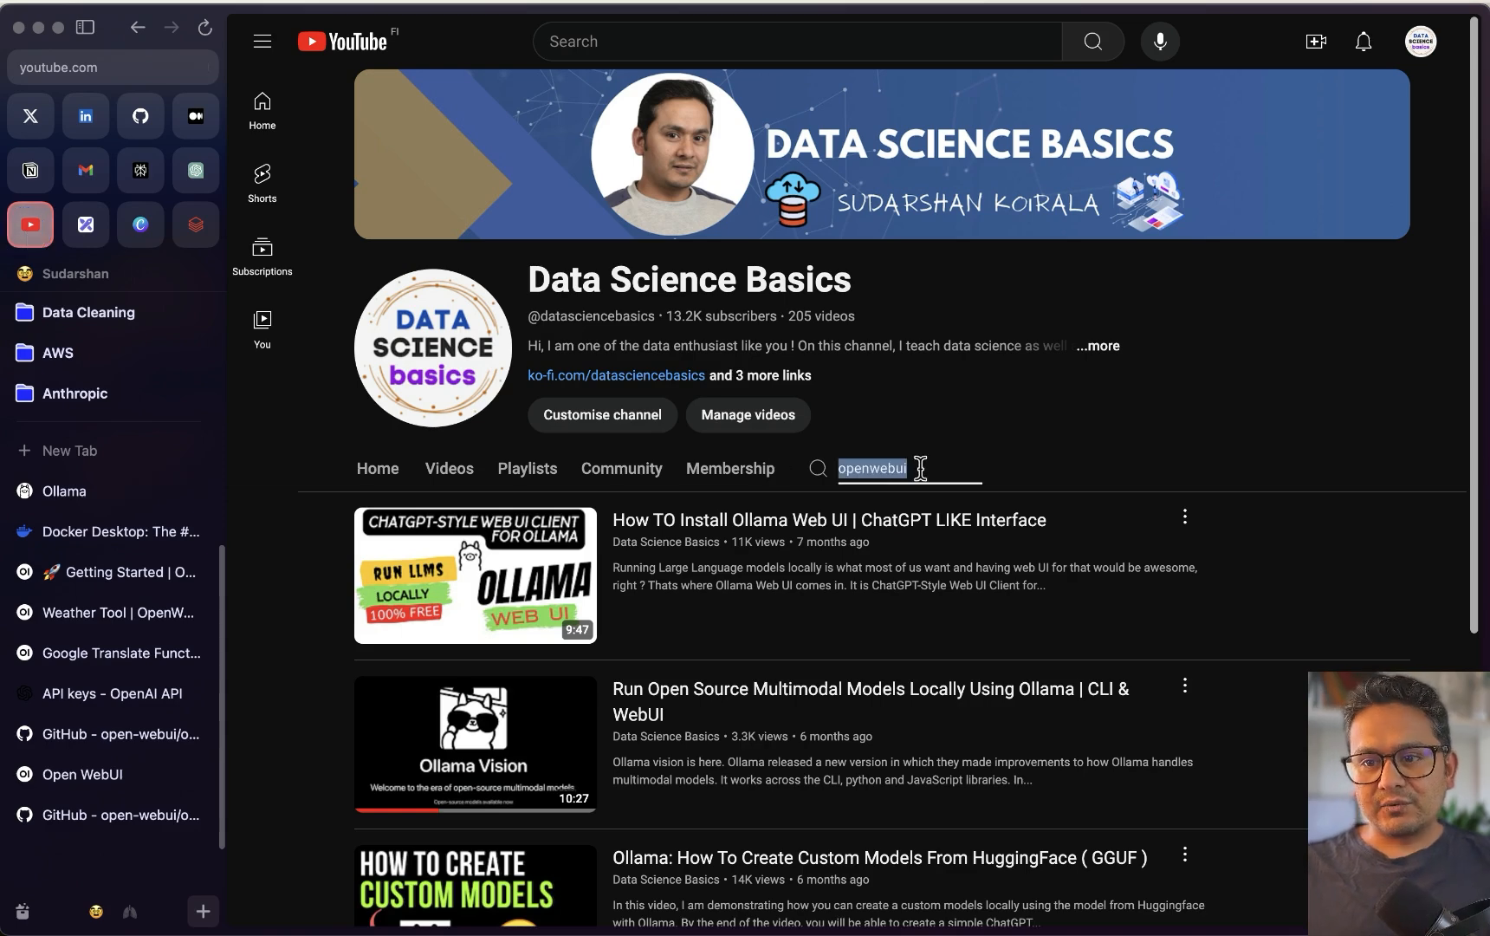
left_click(526, 482)
scroll(739, 757, "down", 1)
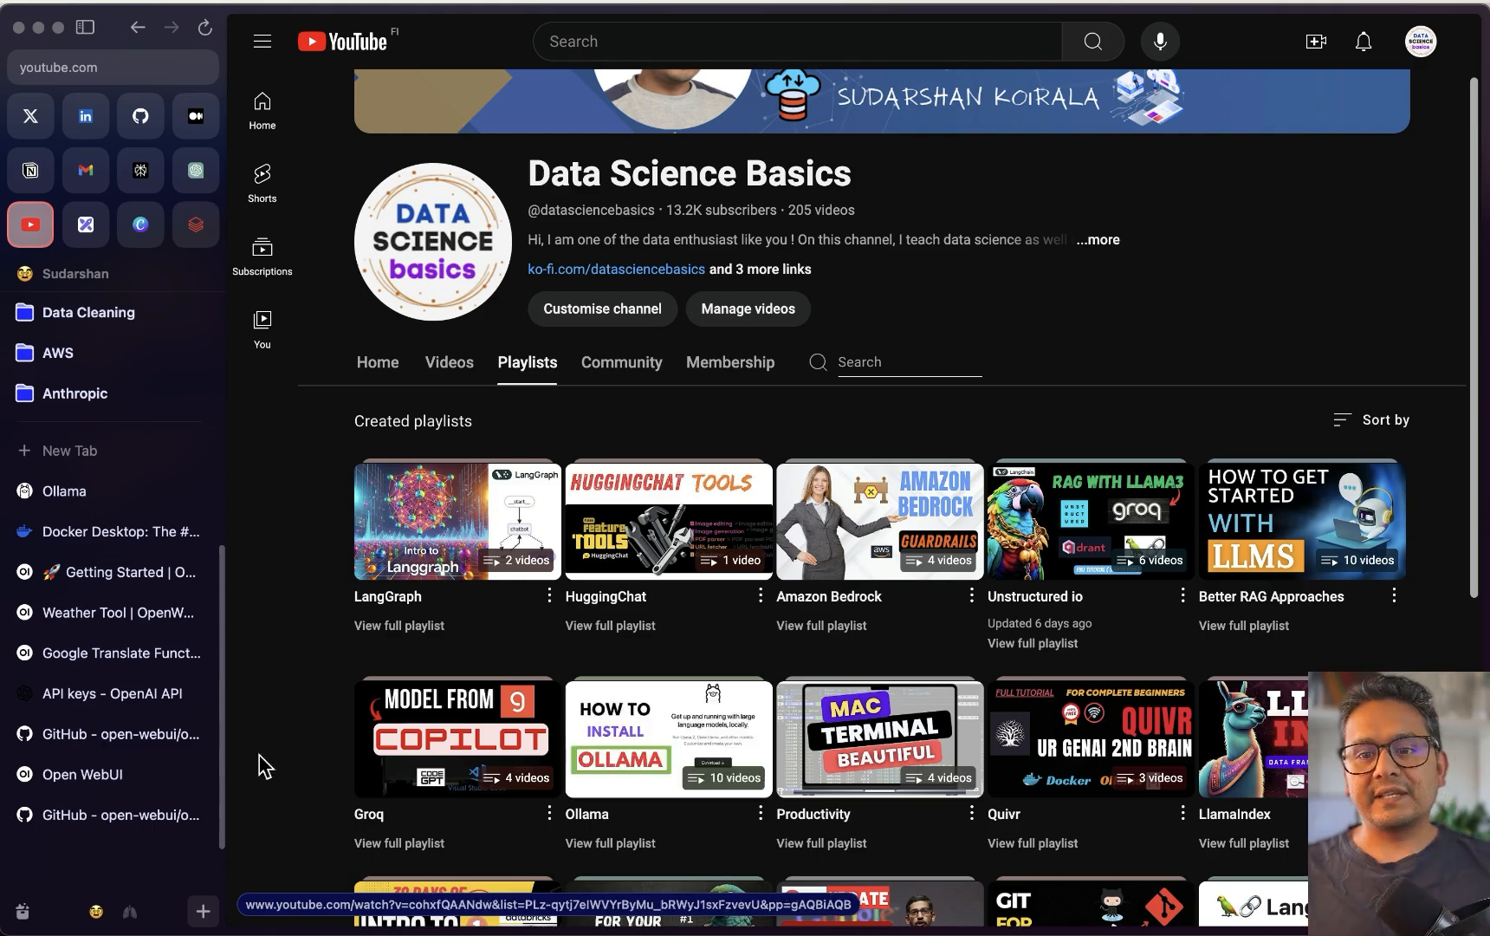
left_click(87, 493)
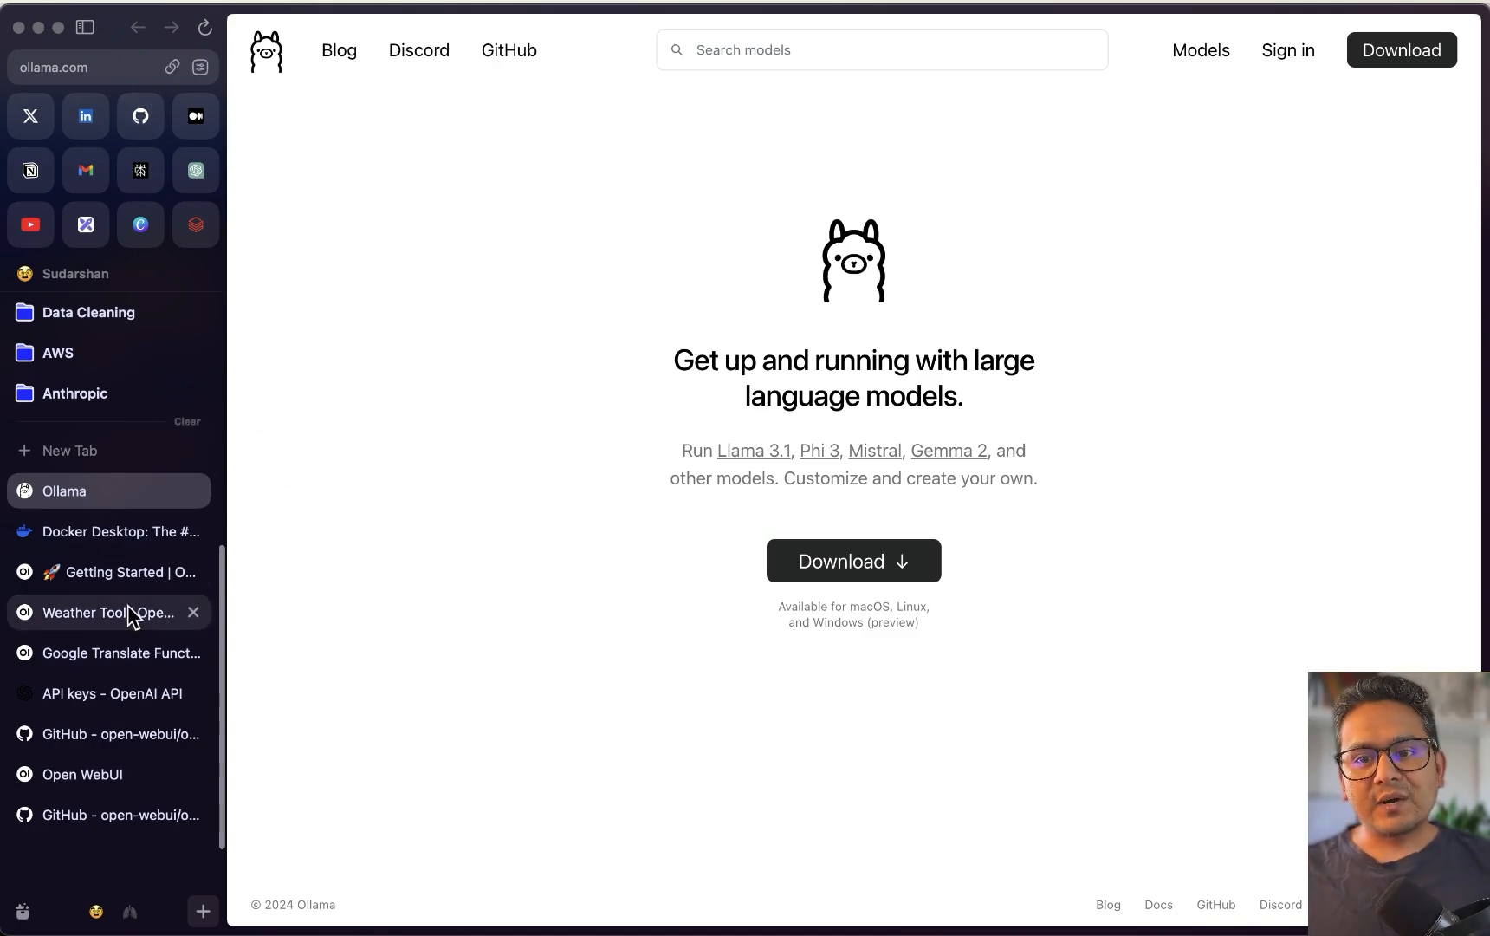
left_click(119, 533)
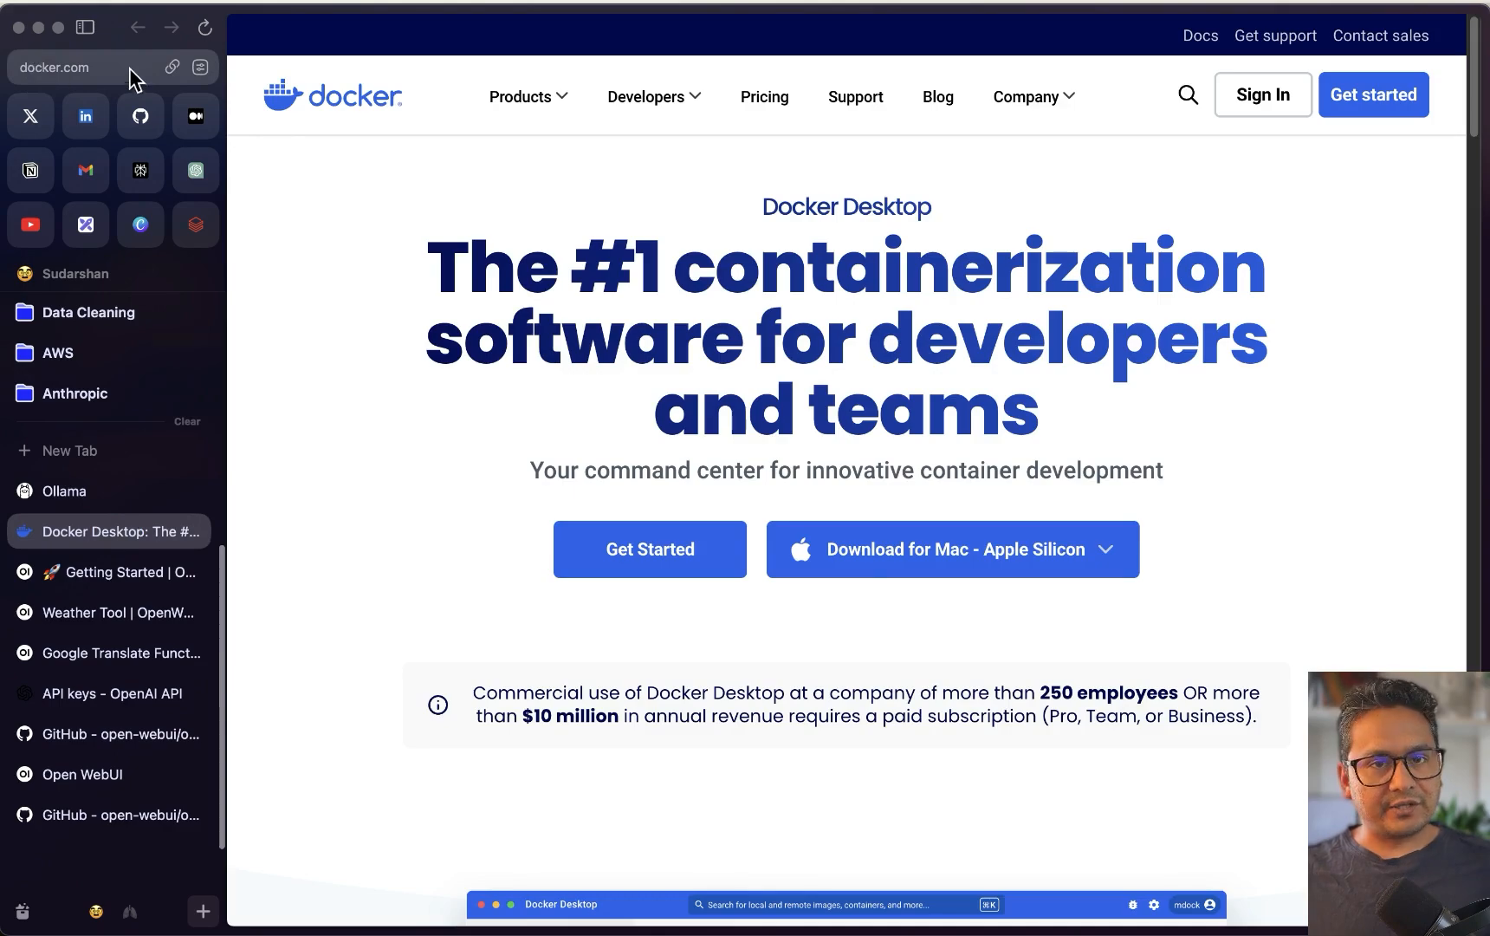
Open a terminal window from the Dock over the Docker Desktop page
mouse_move(655, 96)
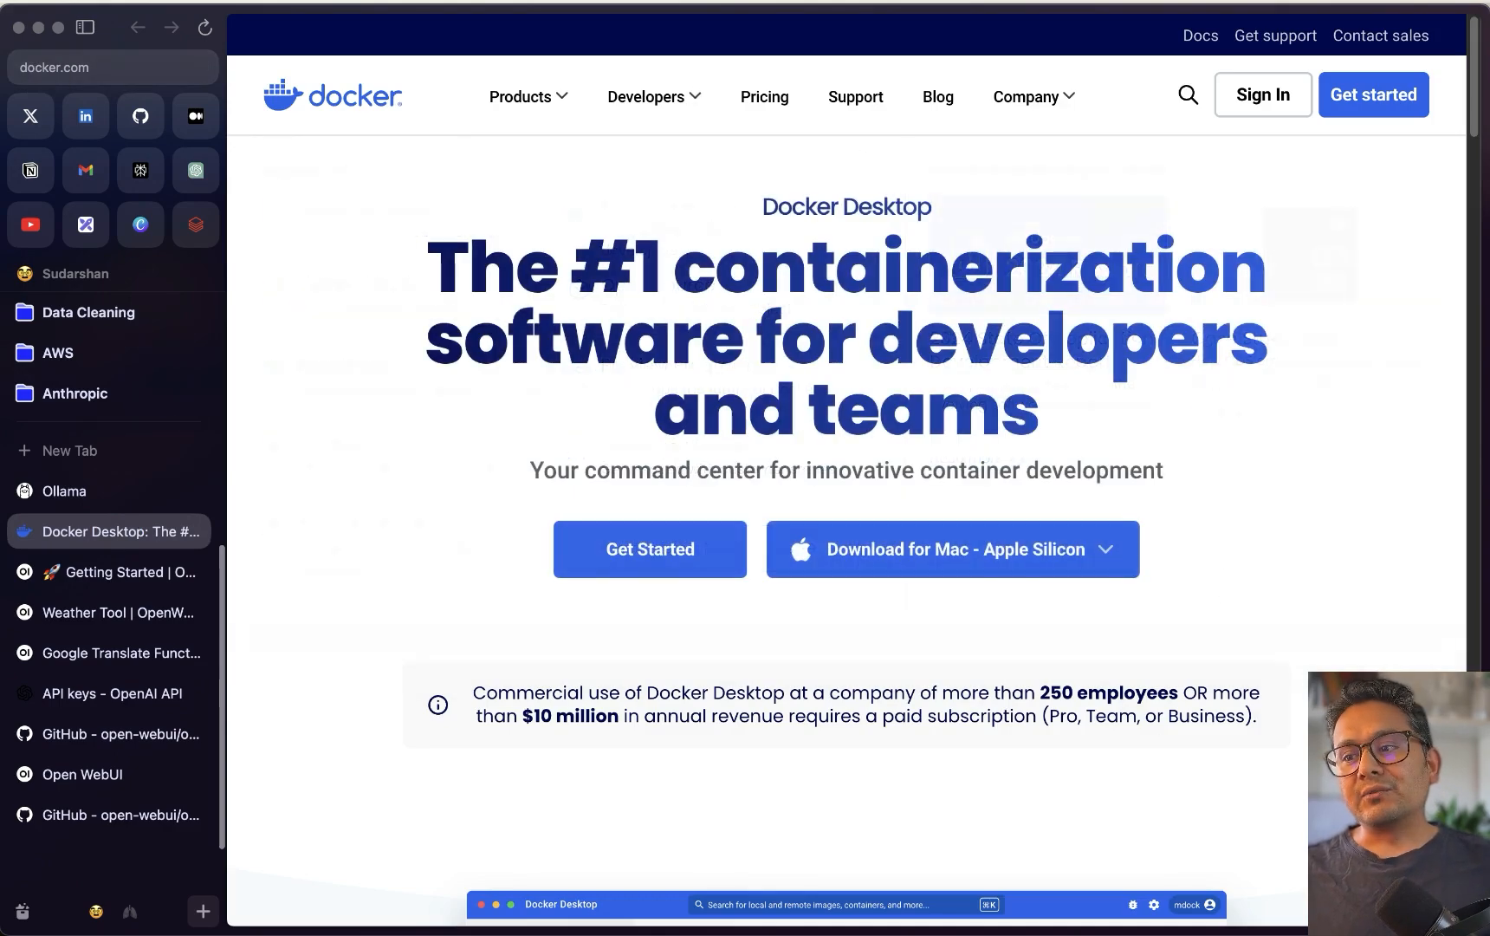
mouse_move(955, 572)
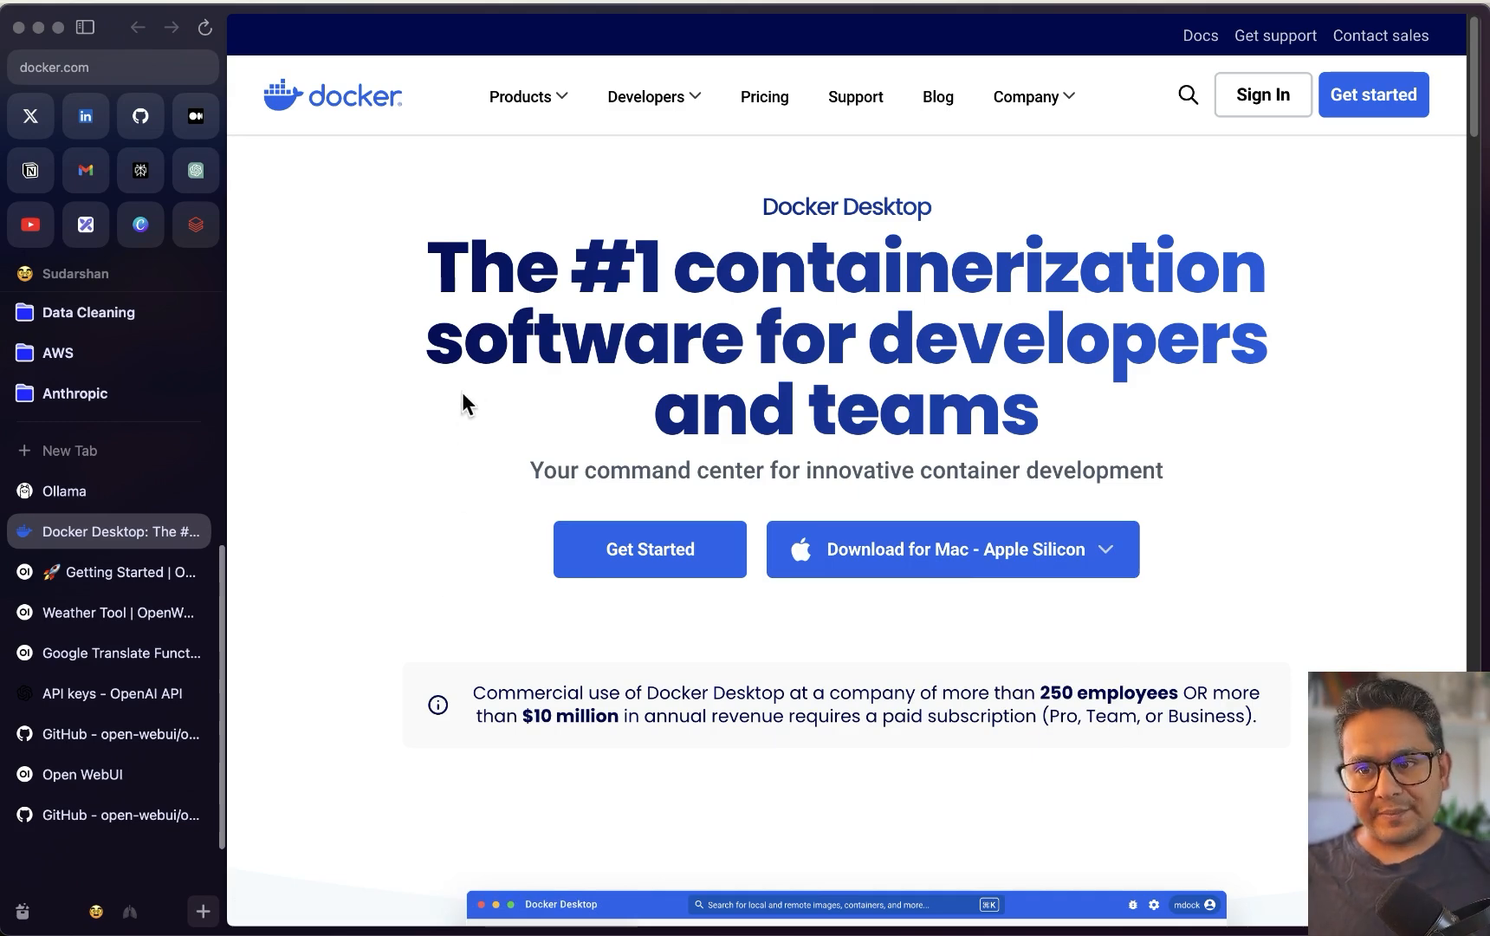
left_click(323, 854)
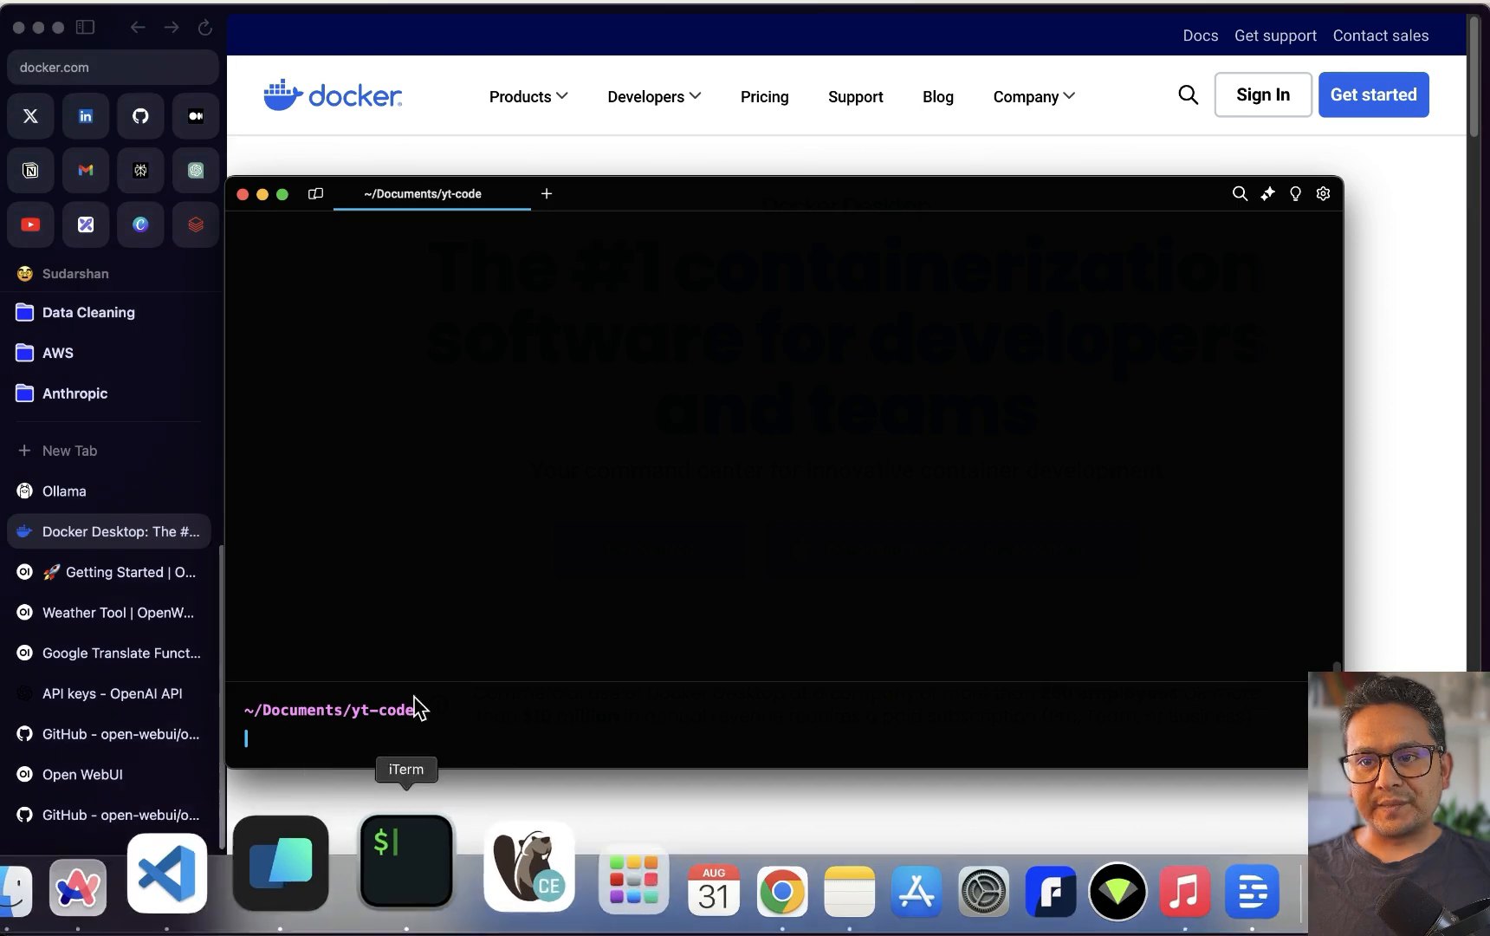
Reposition the Warp window and run `ollama` to display its help text
left_click_drag(801, 200, 856, 176)
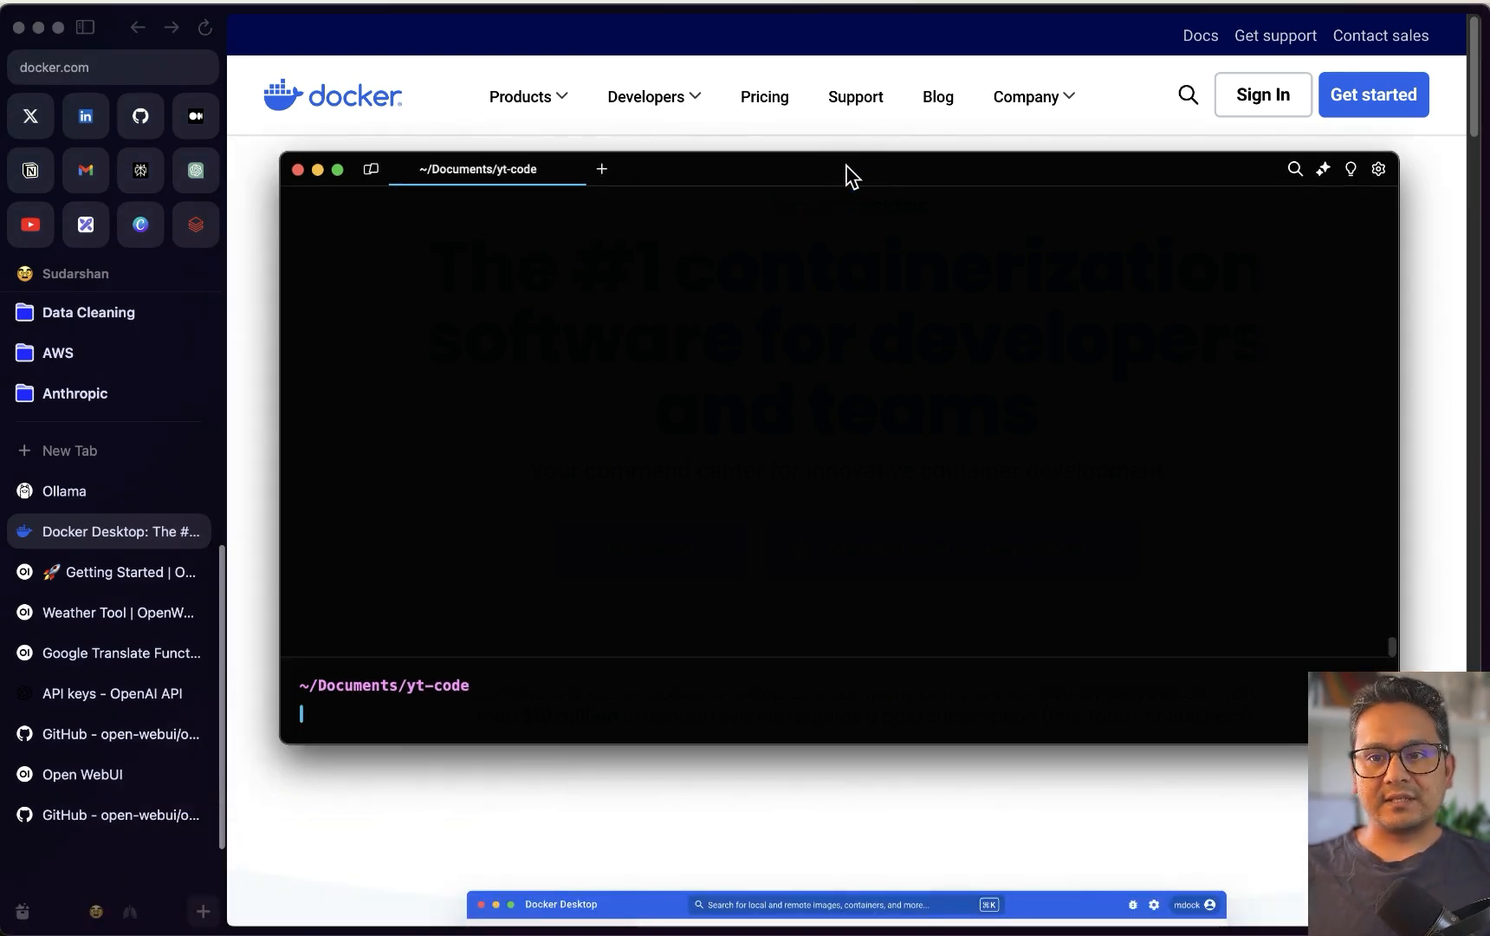
left_click(514, 704)
left_click(505, 712)
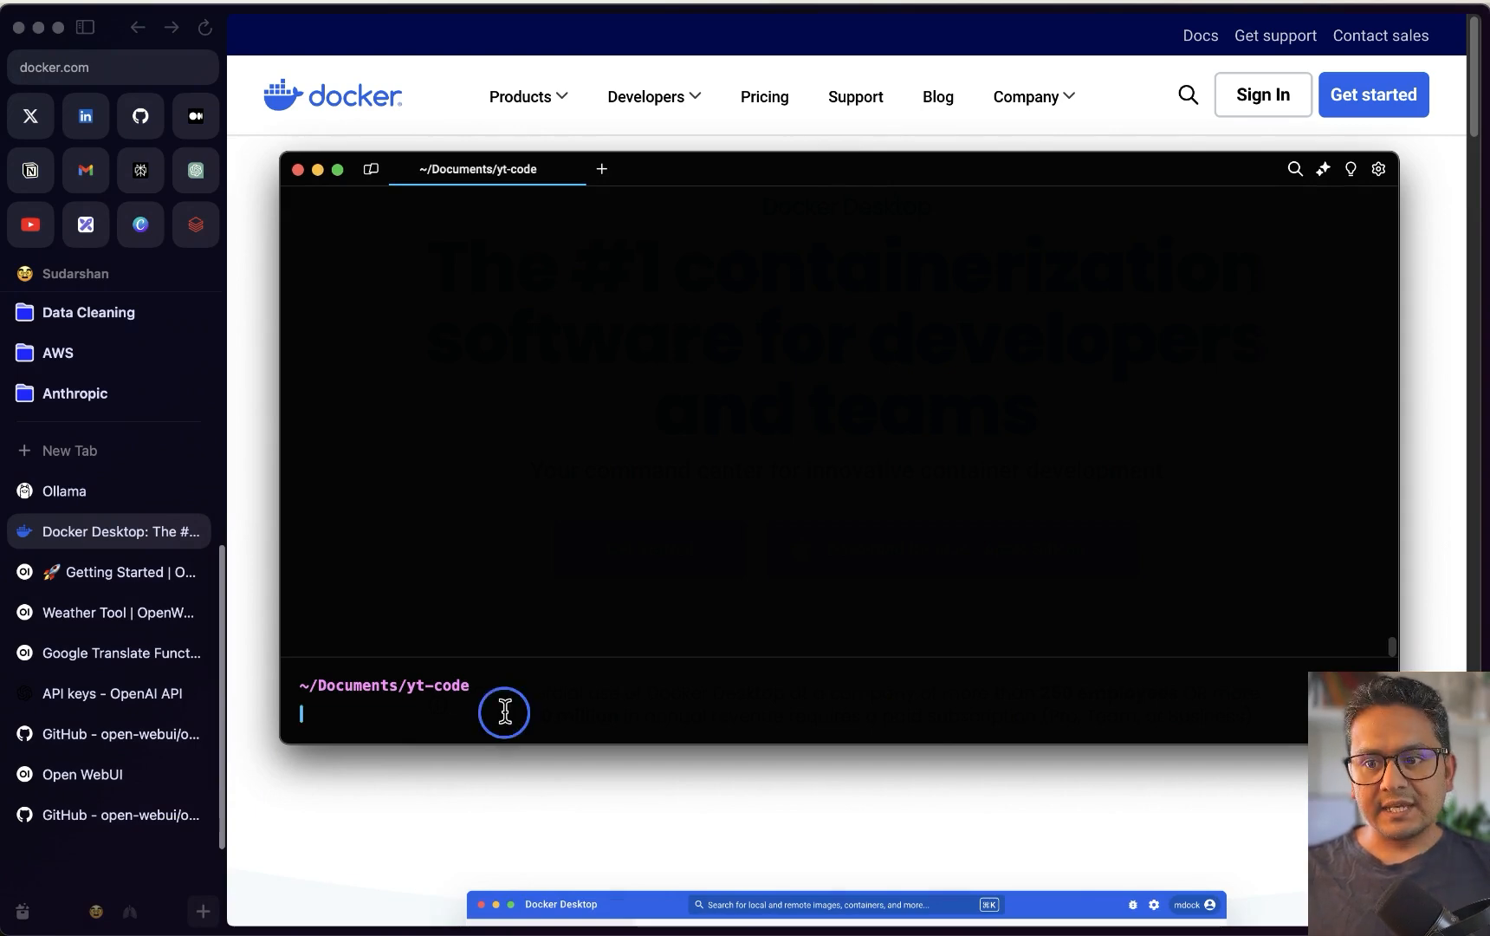
type("ollama")
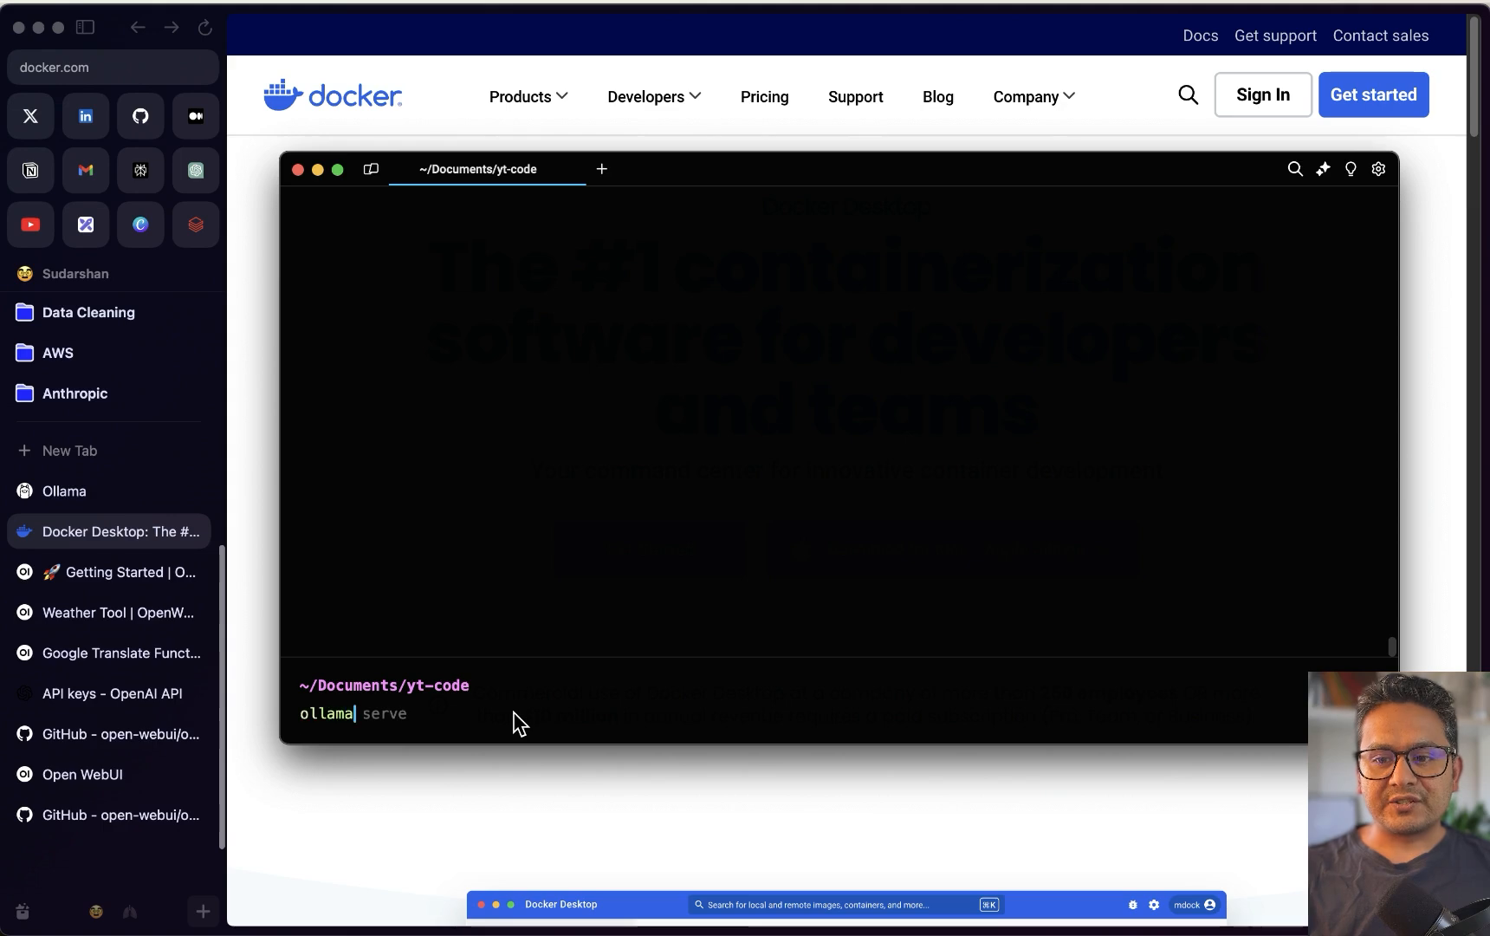
key("Return")
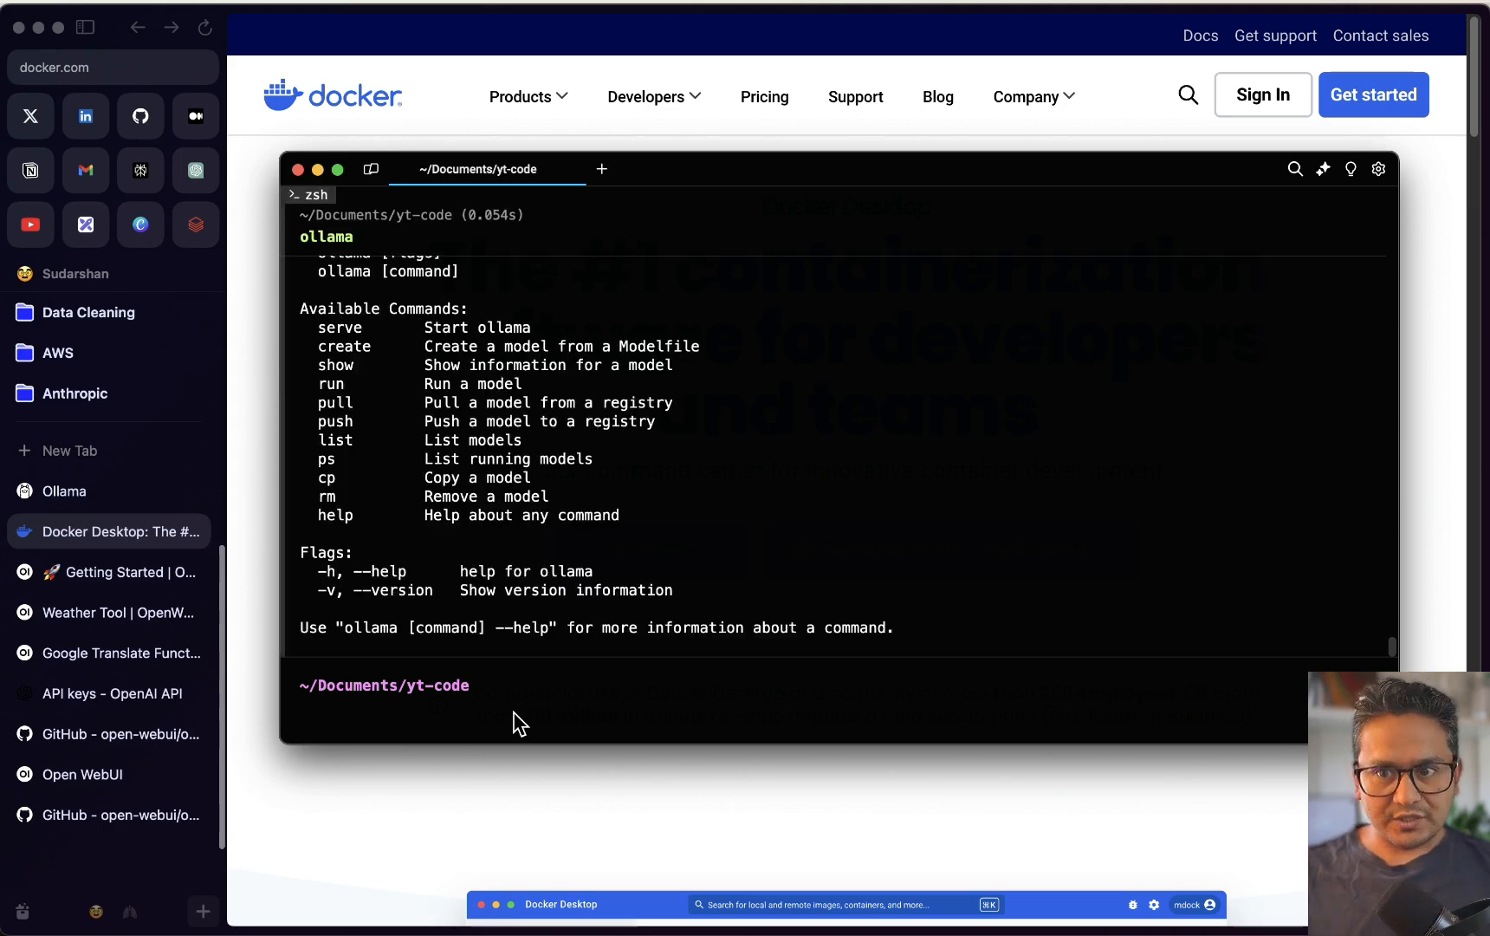
scroll(631, 554, "up", 2)
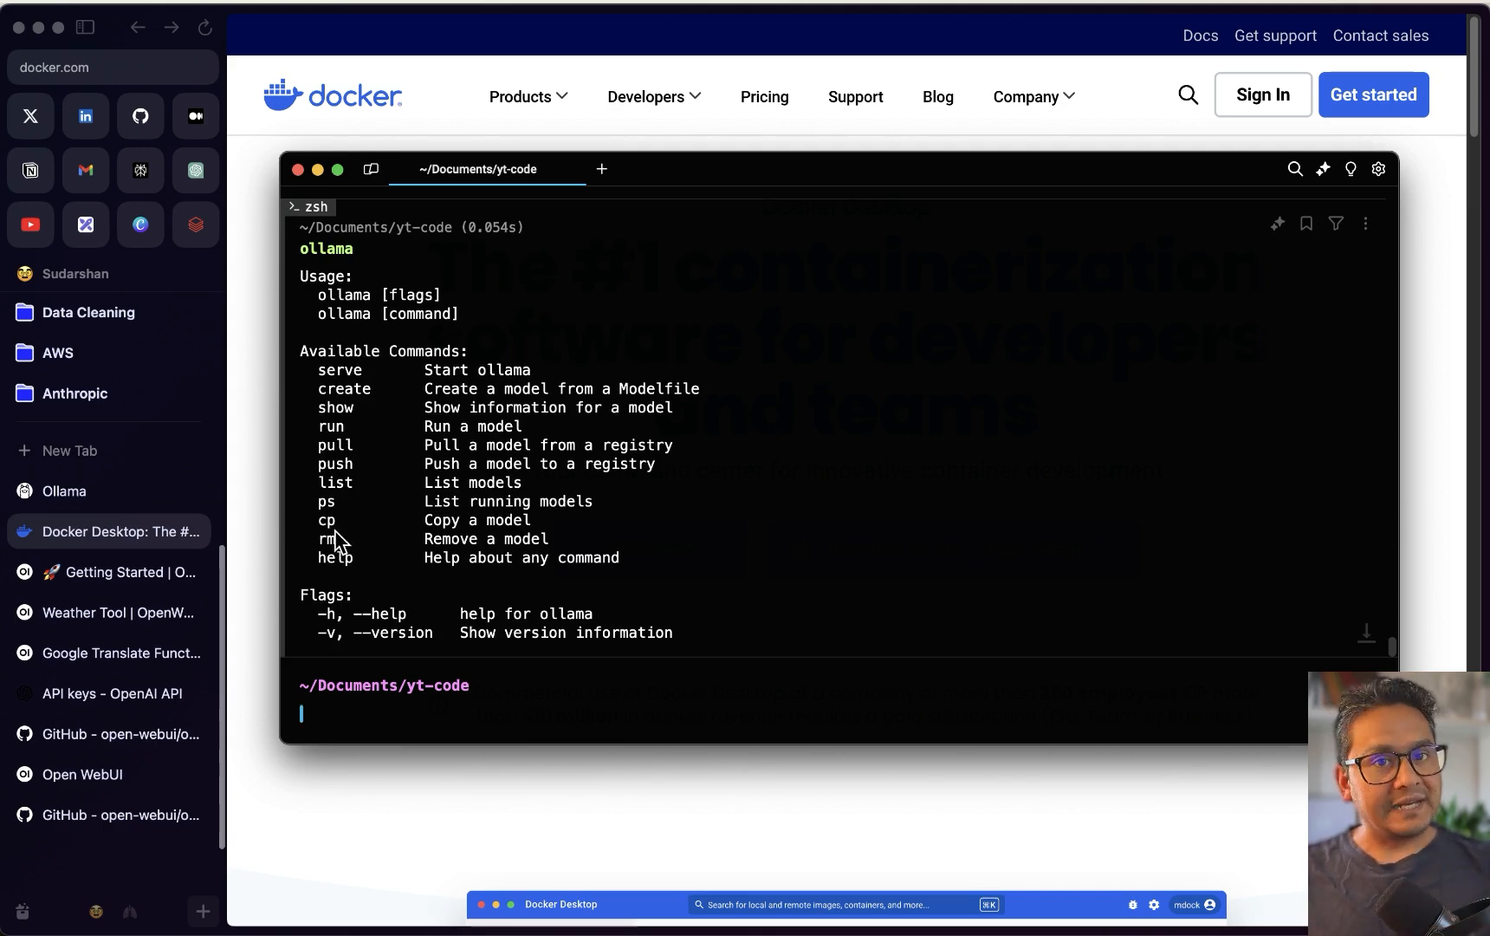
scroll(346, 529, "down", 2)
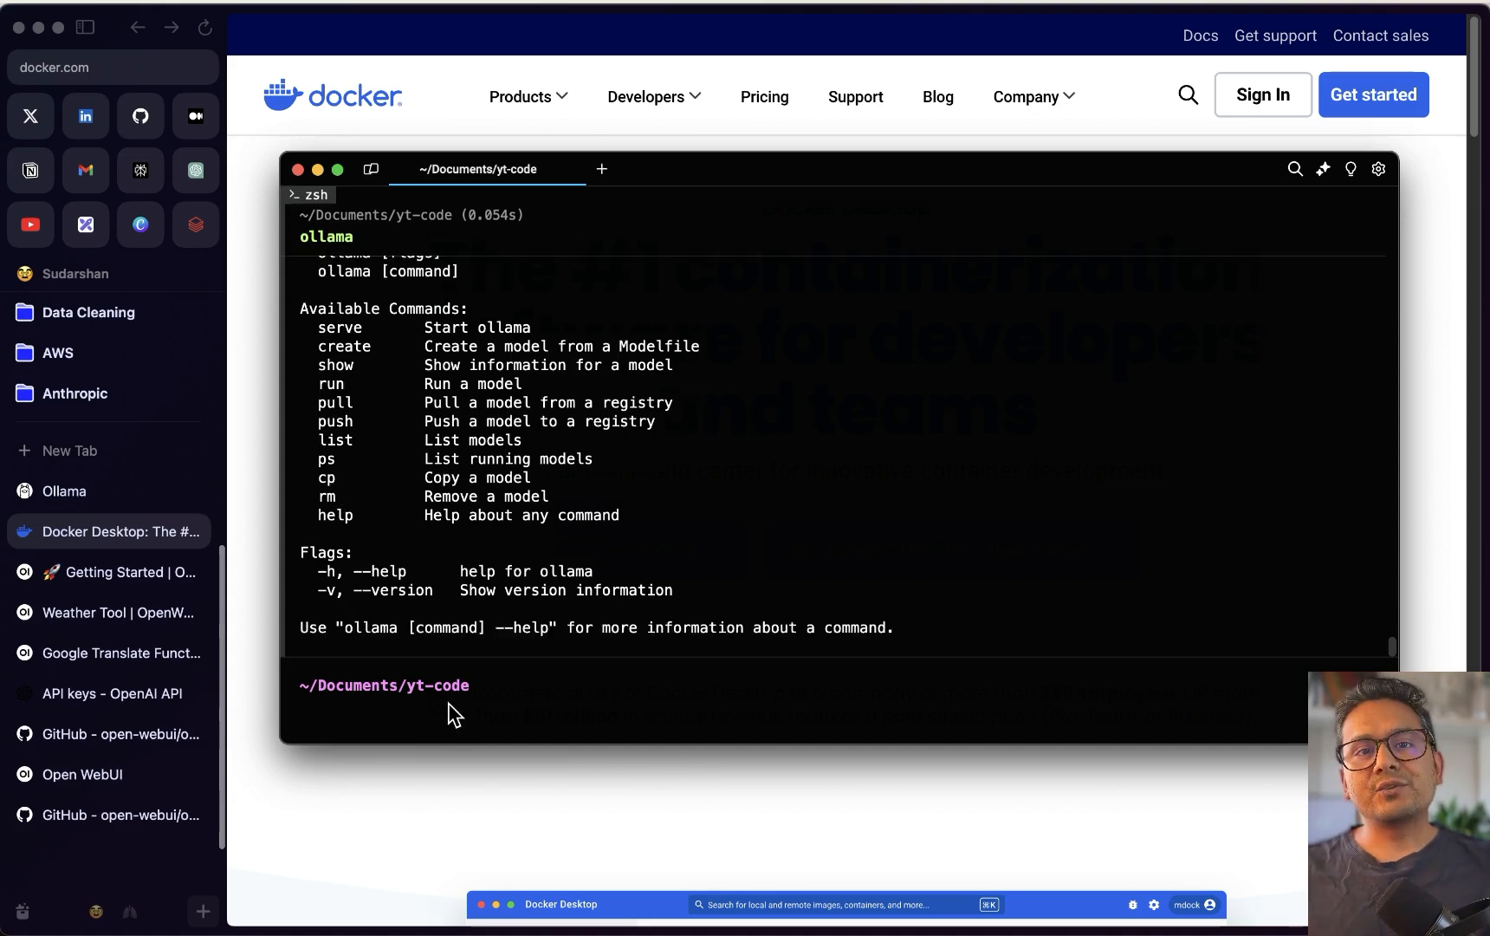
Run `ollama list` to show the six installed models, including llama3.1:8b and llava:7b
type("ollama list")
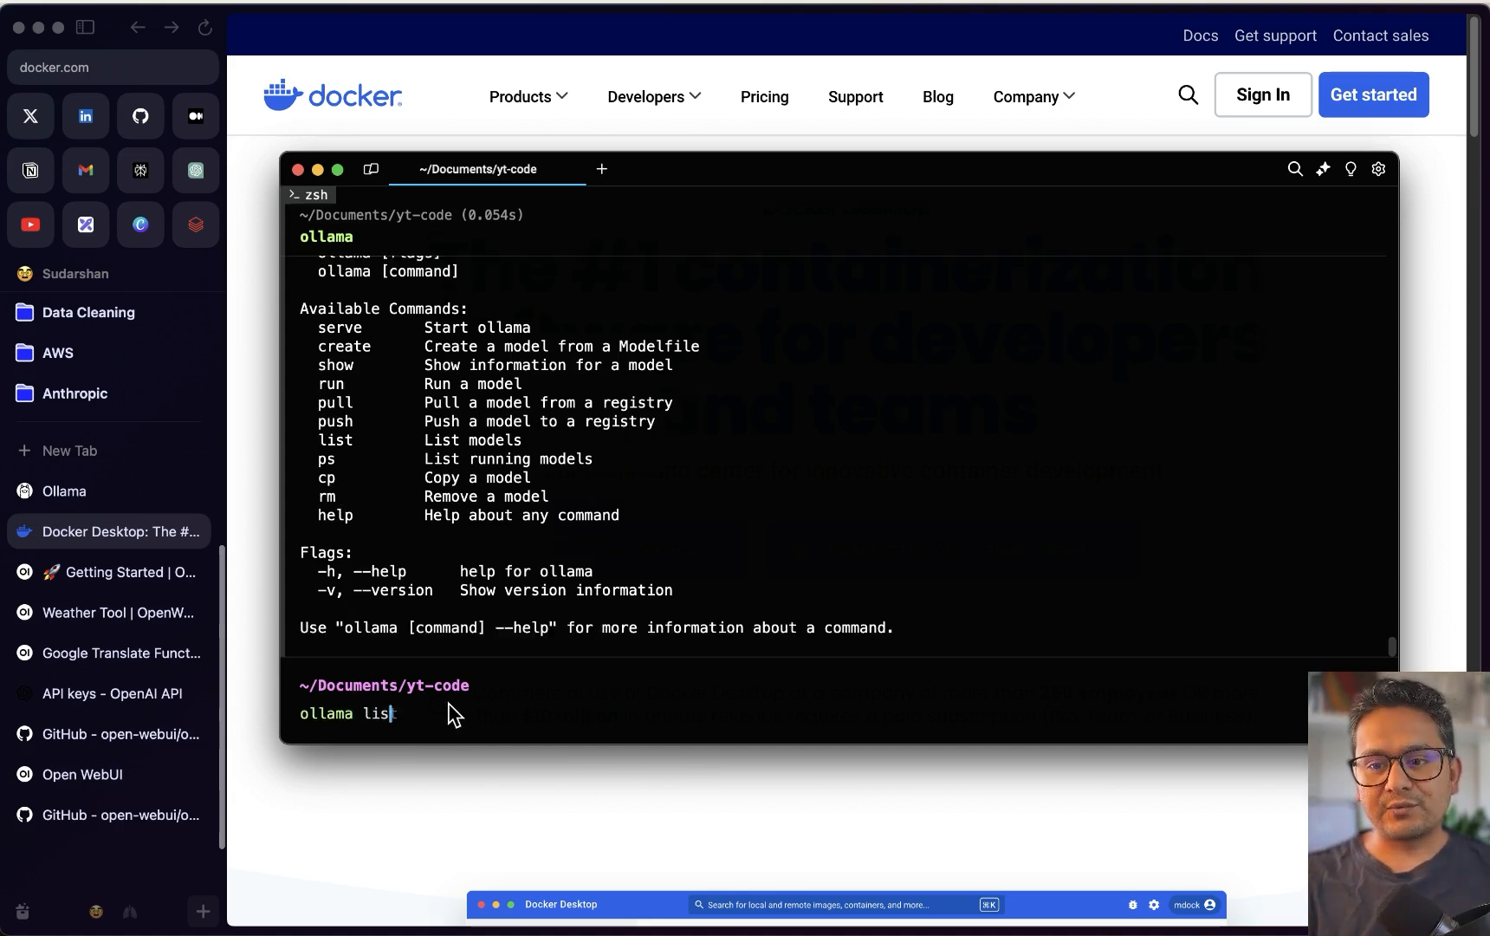
key("Return")
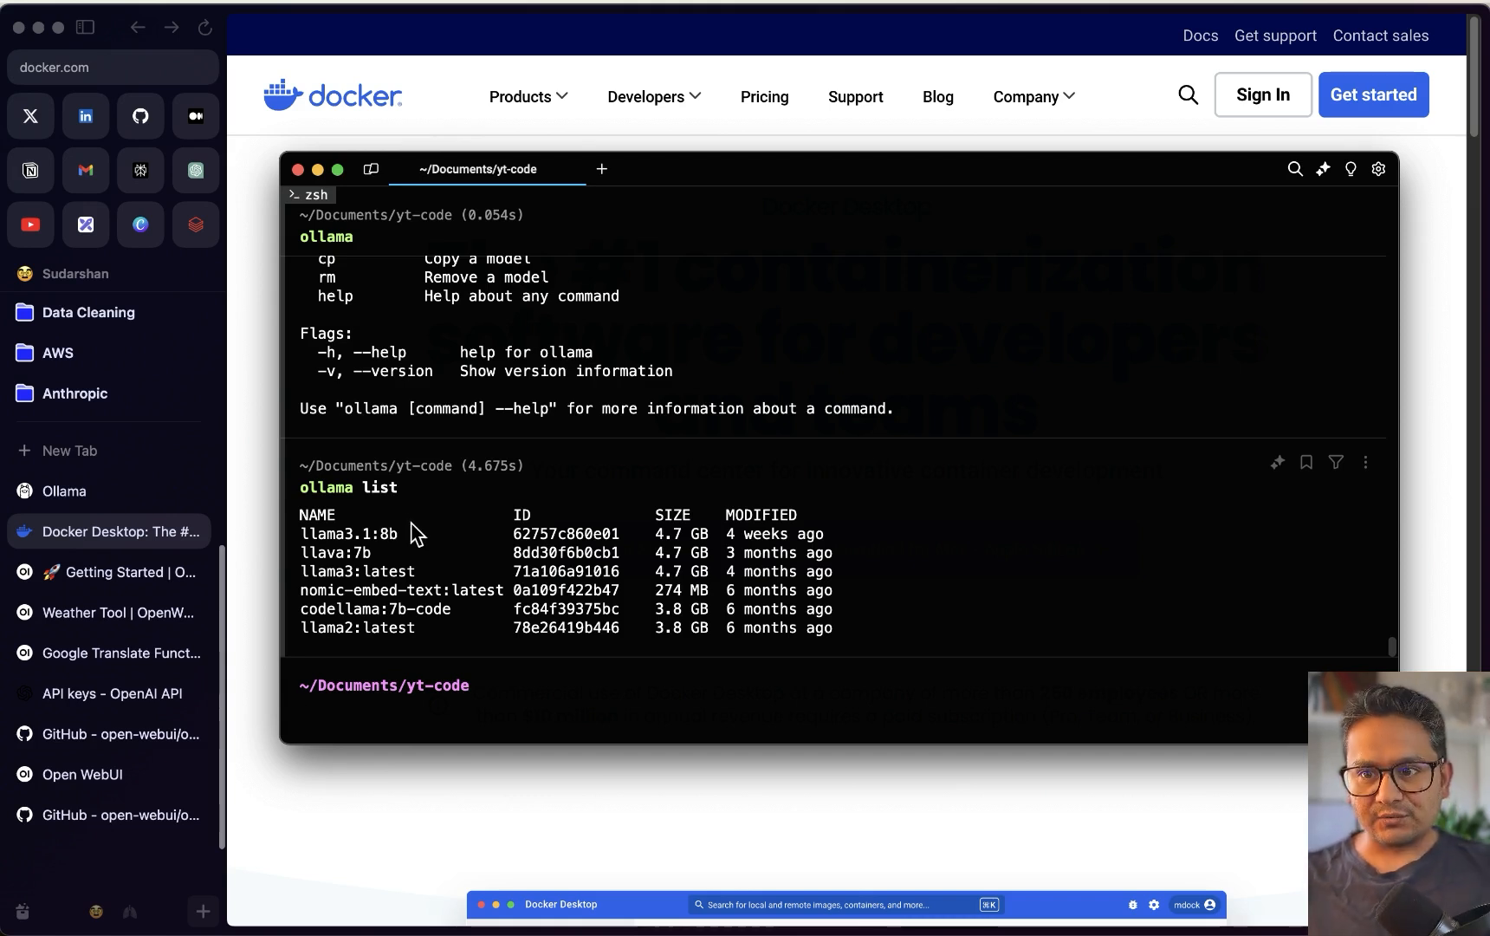
left_click(994, 9)
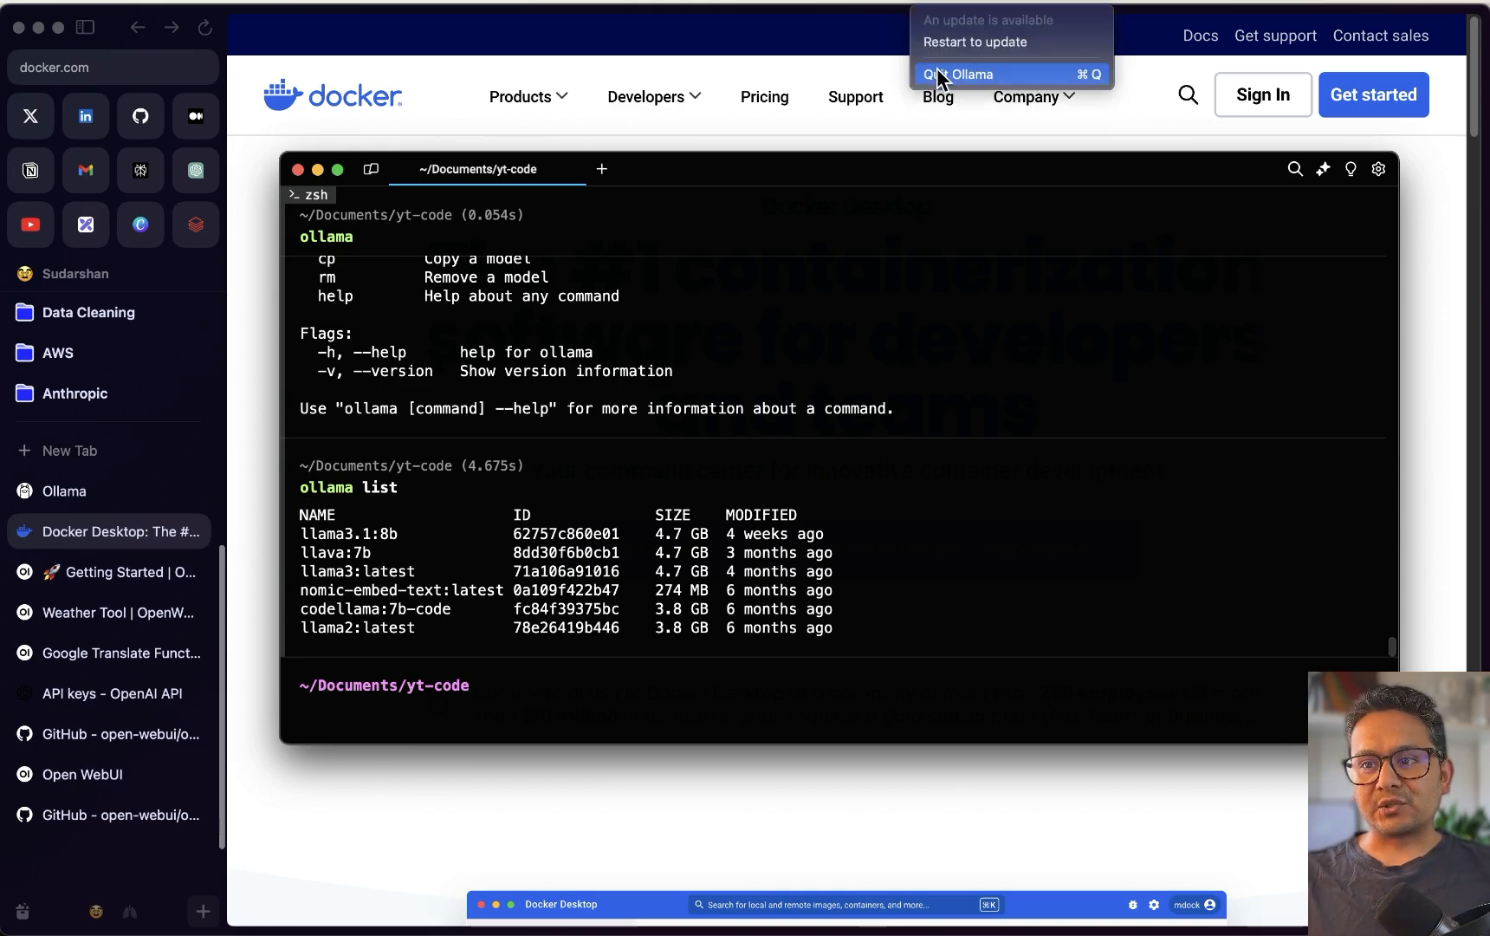
Quit the Ollama app and rerun `ollama list` to confirm the six local models
left_click(940, 75)
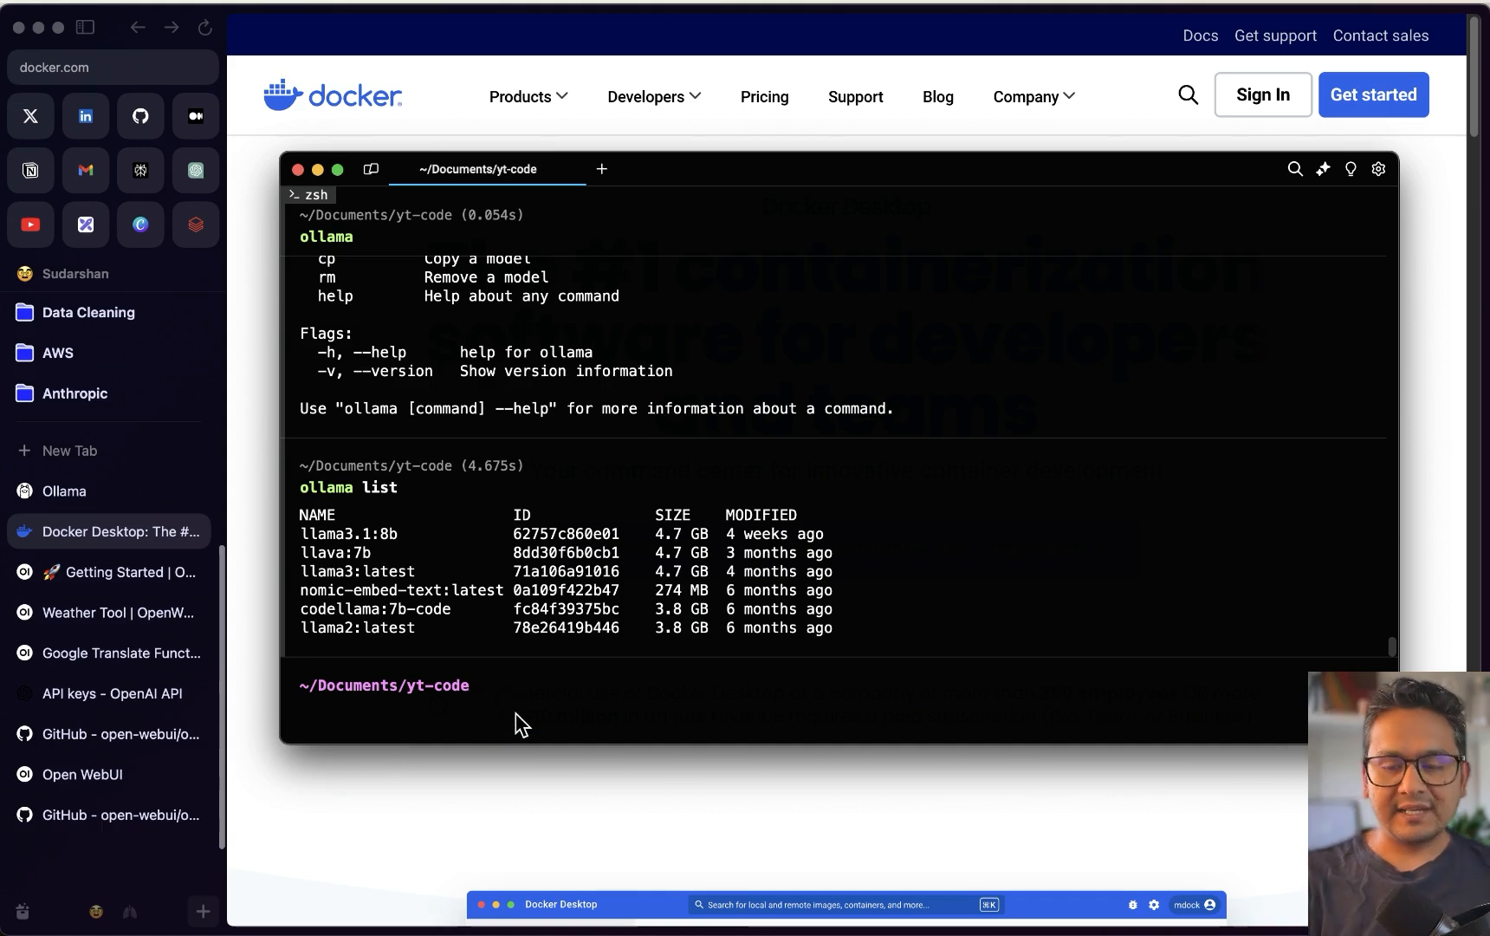
type("ollama list")
key("Return")
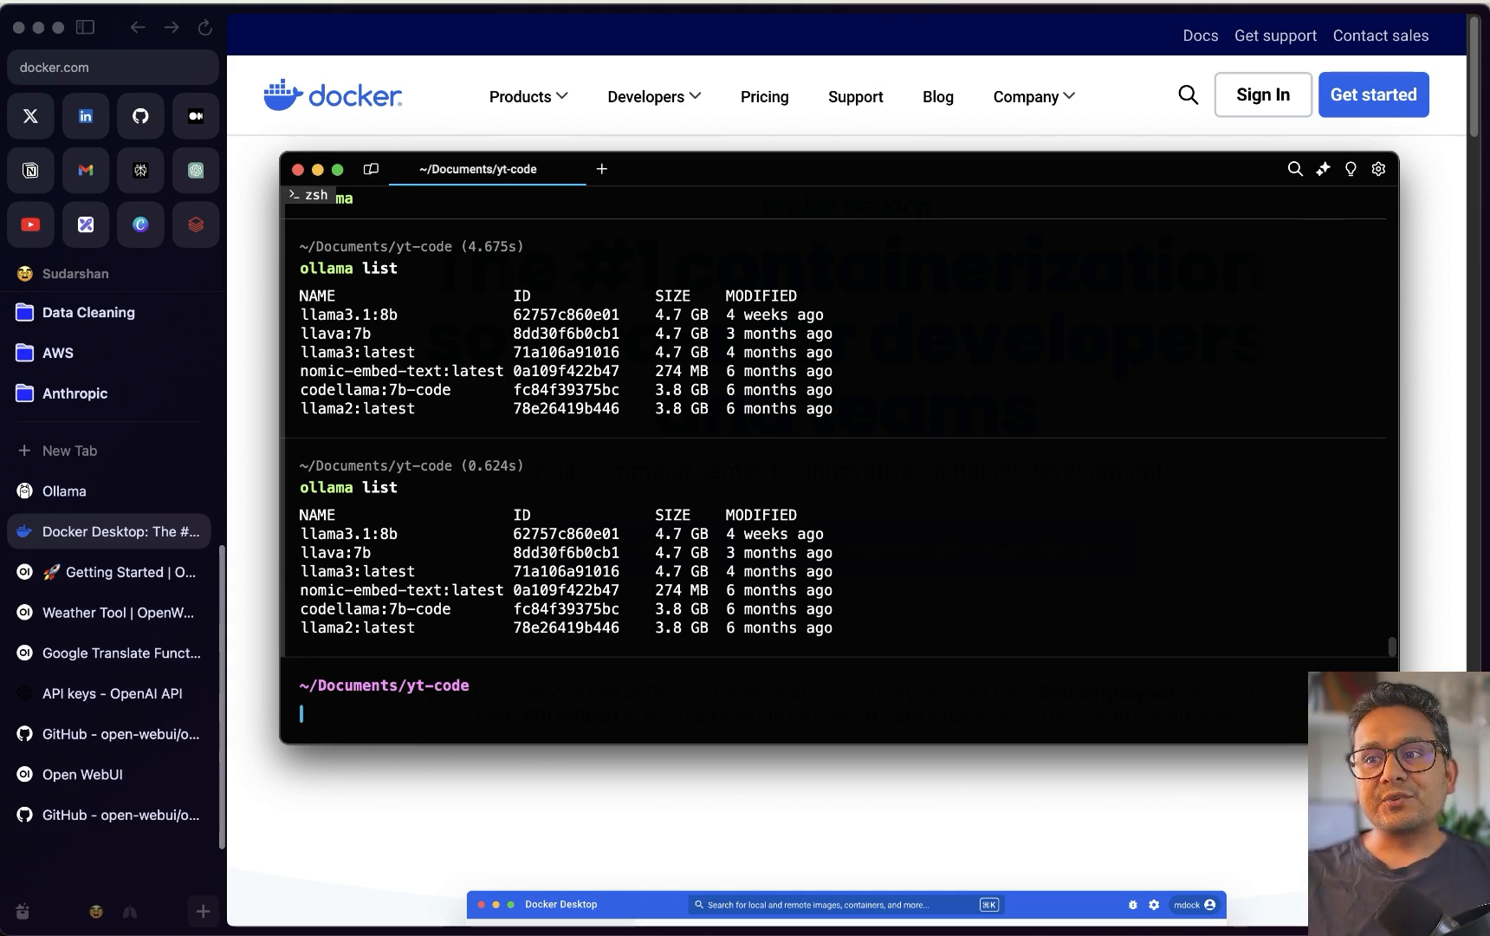
Quit the Ollama app again and type `ollama serve` at the prompt without running it
left_click(930, 4)
left_click(948, 73)
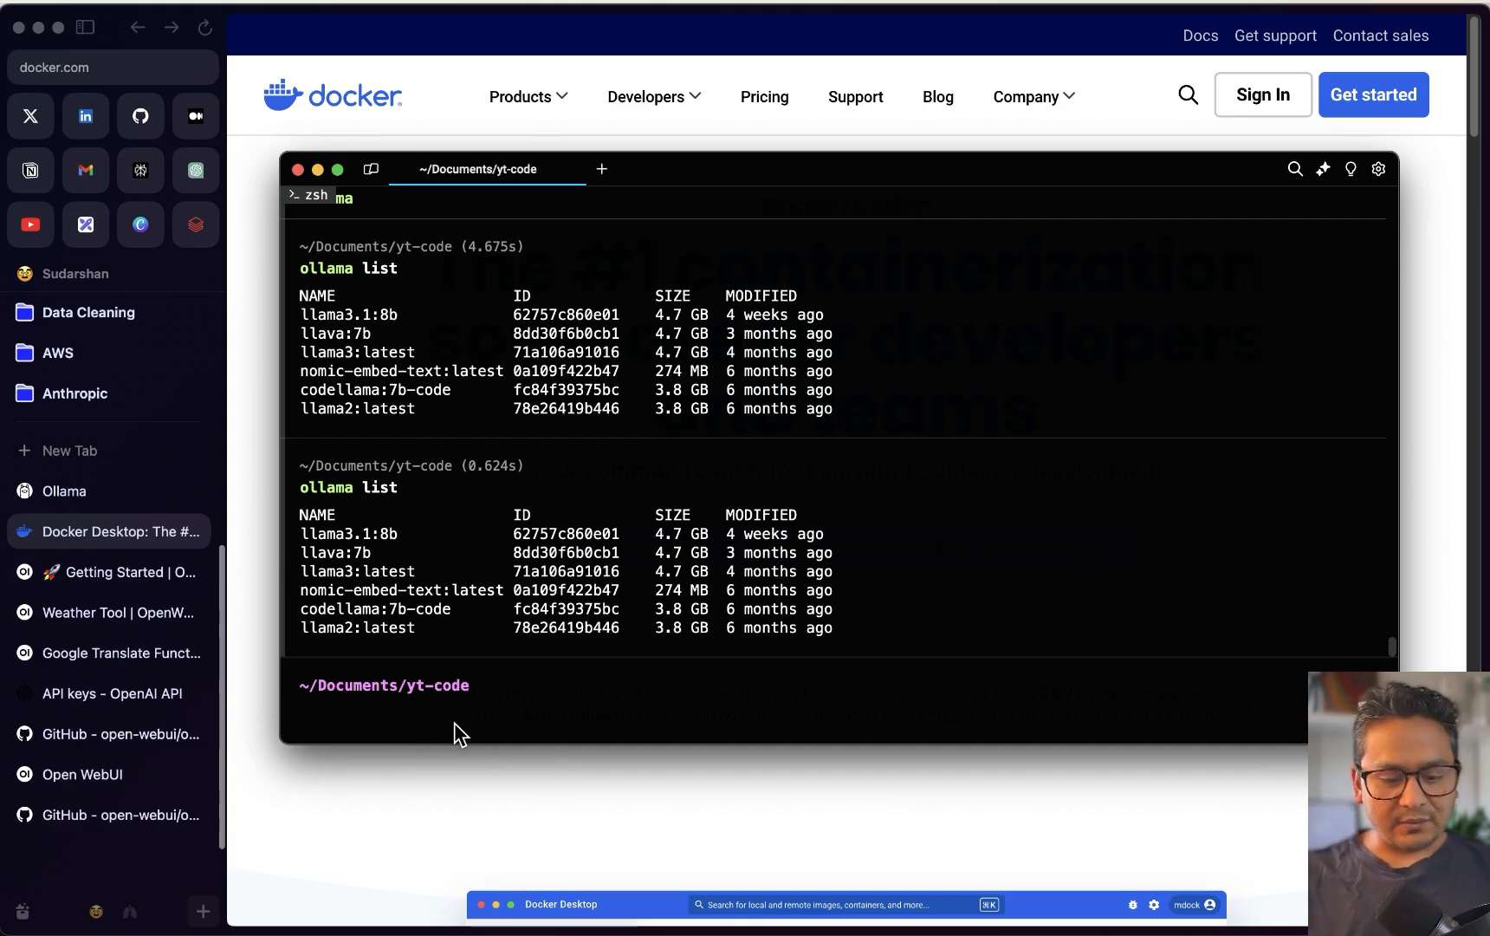
type("ollama")
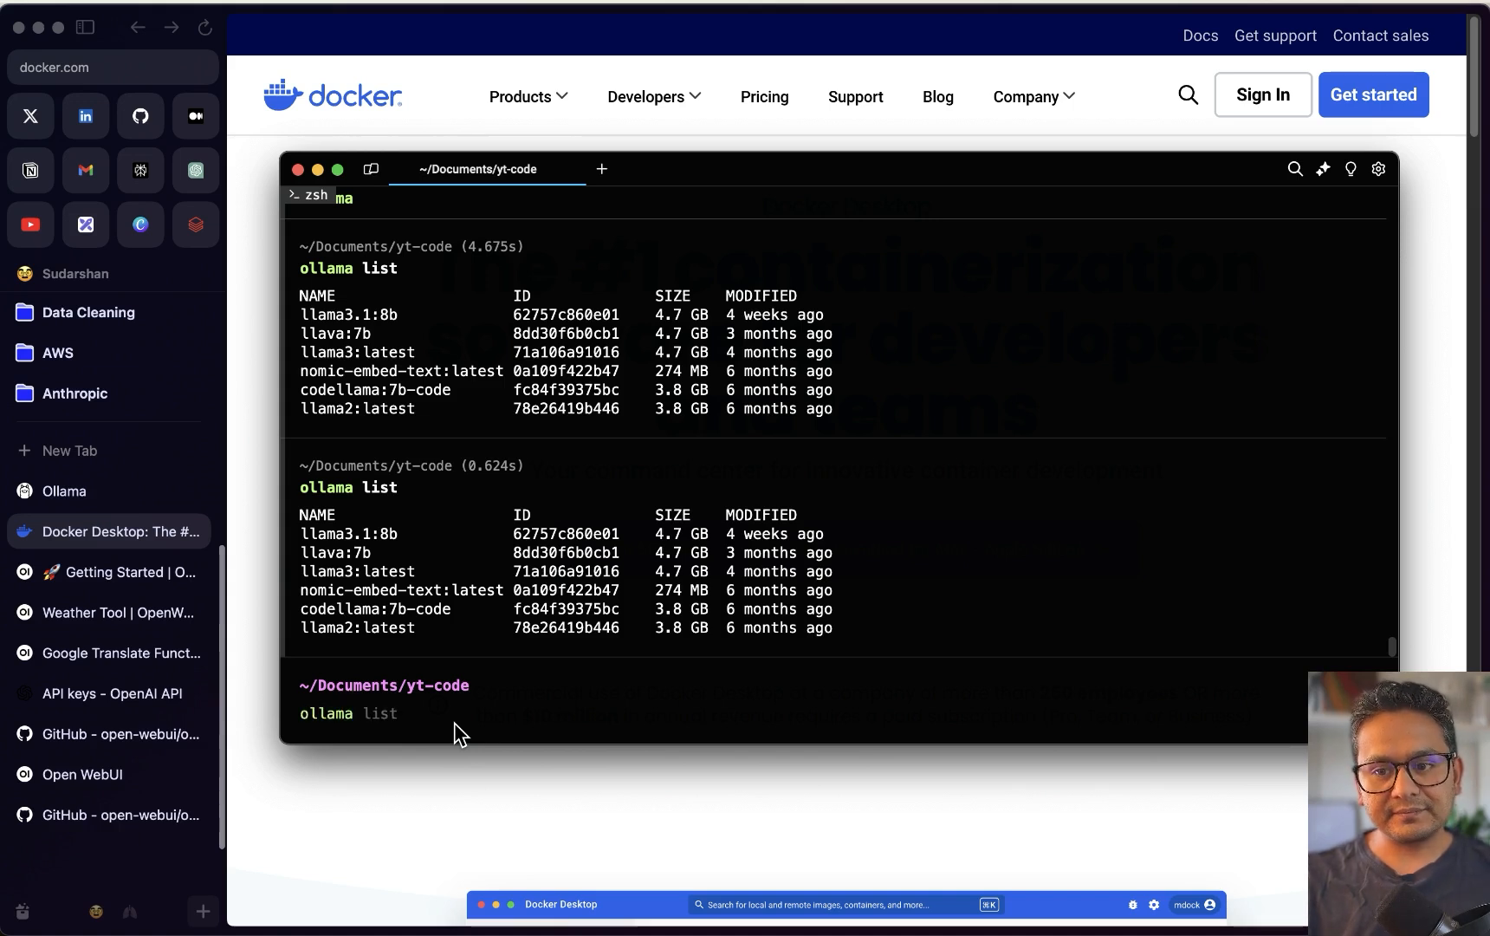
type(" serve")
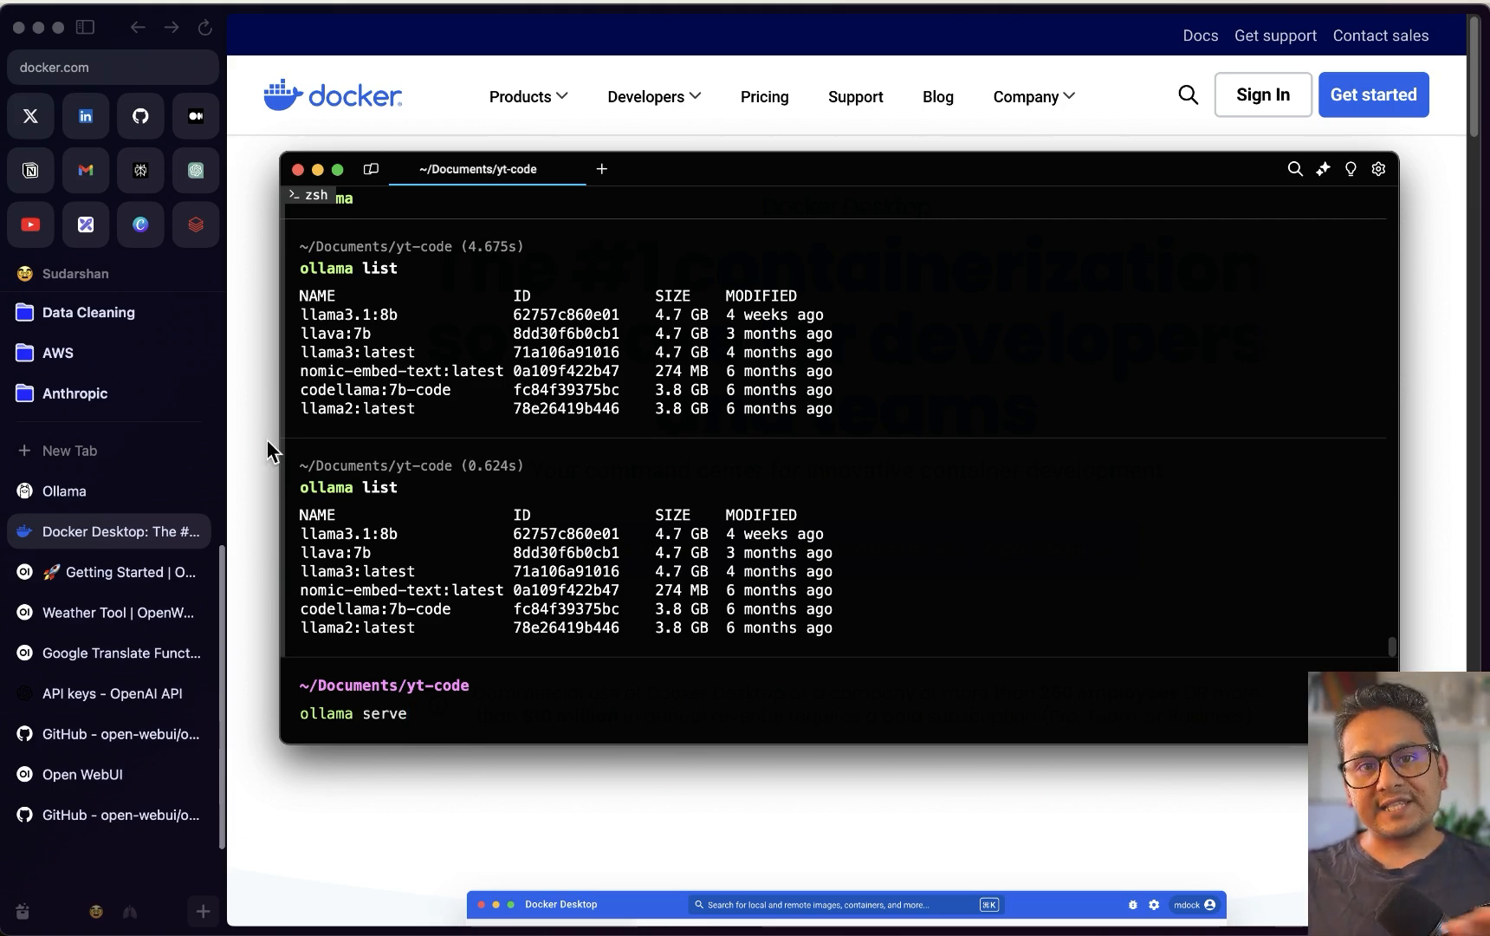
left_click(603, 169)
Launch Docker Desktop from a new Warp tab with `open -a Docker`
left_click(444, 714)
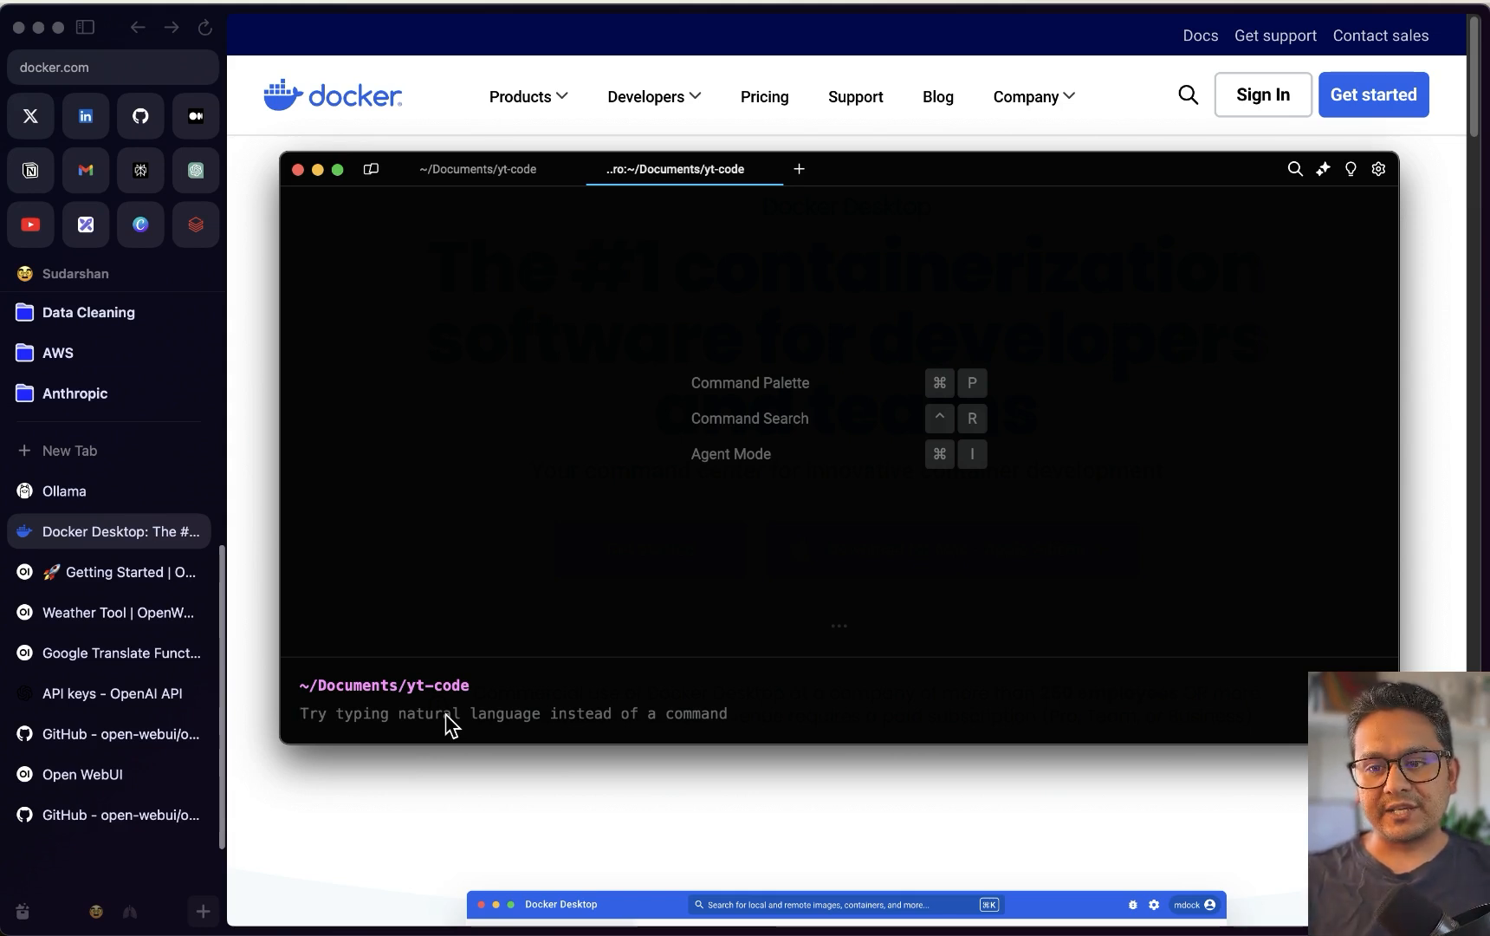
type("open -a Docker")
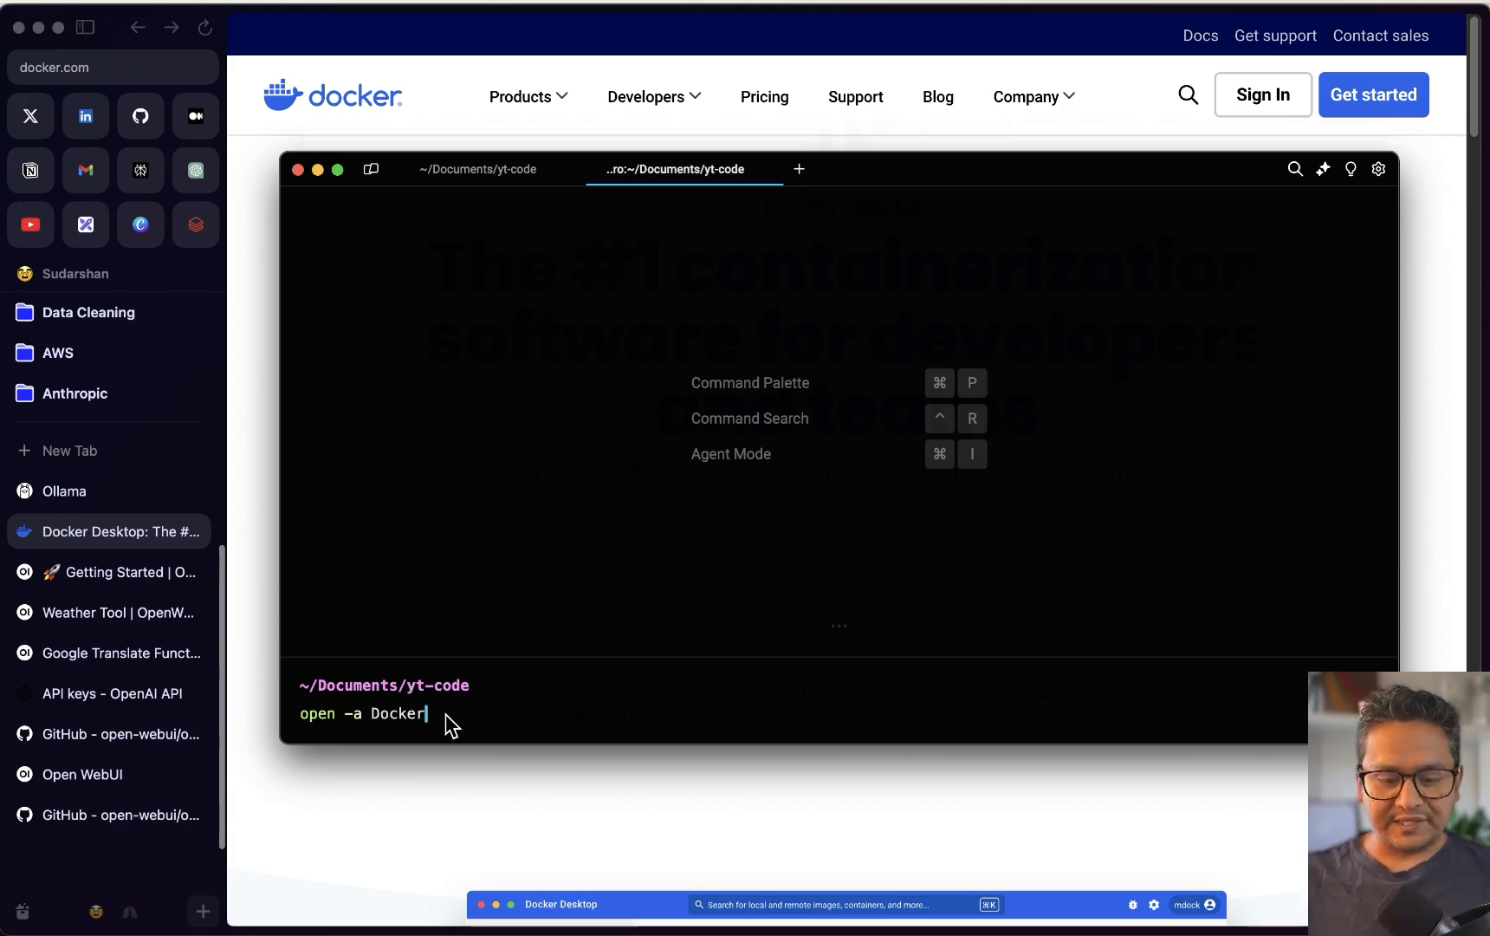
key("Return")
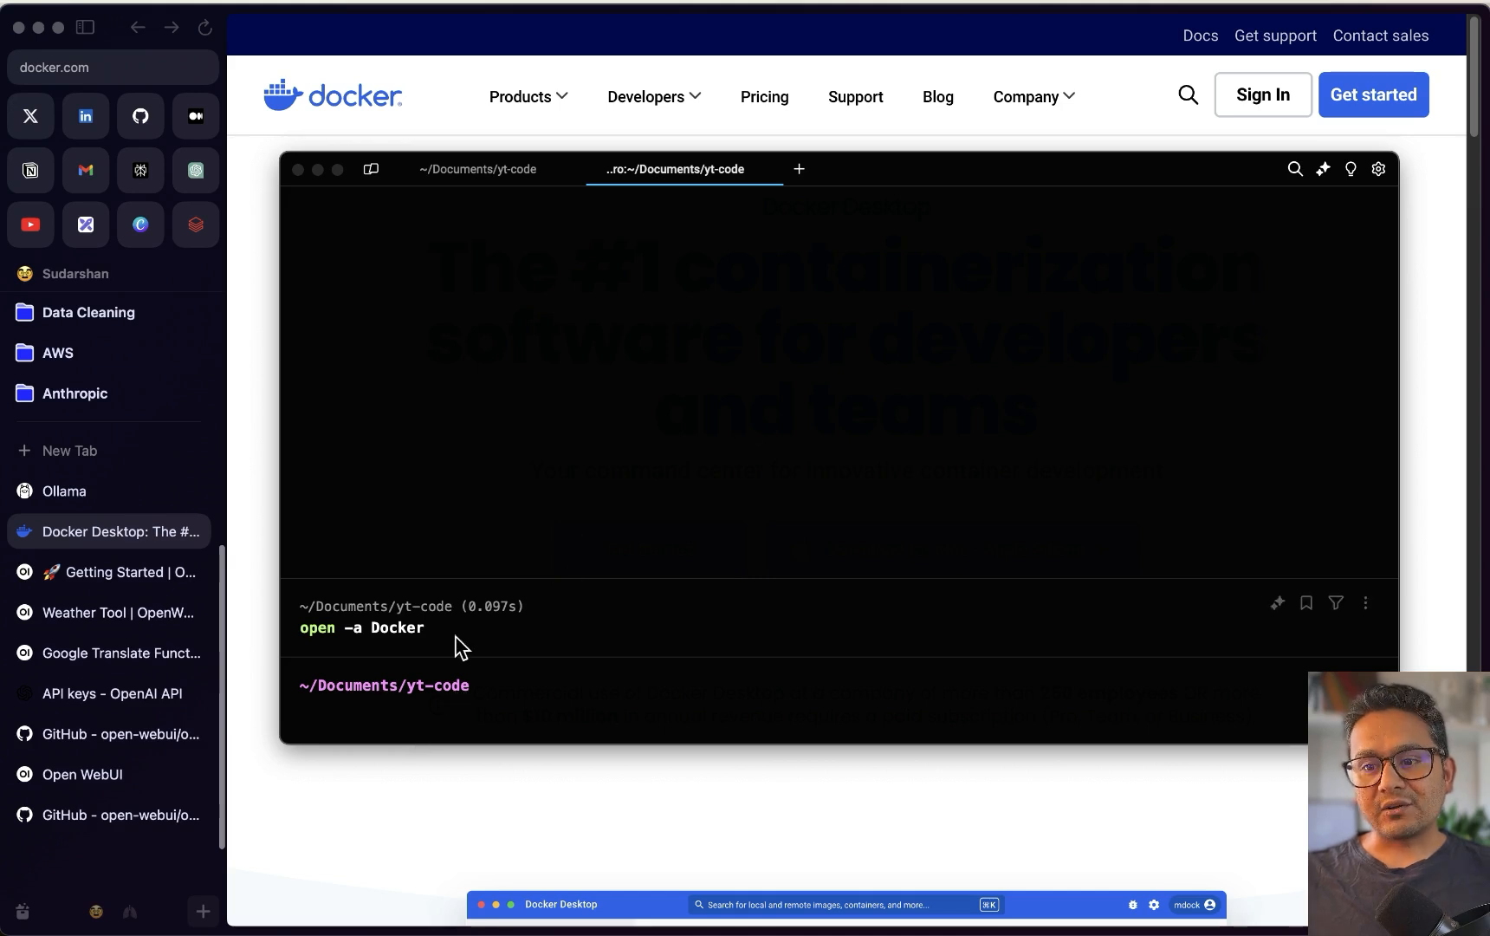
Check the Images and Volumes pages in the Docker Desktop dashboard, then return to the docs
left_click(1030, 7)
left_click(1083, 58)
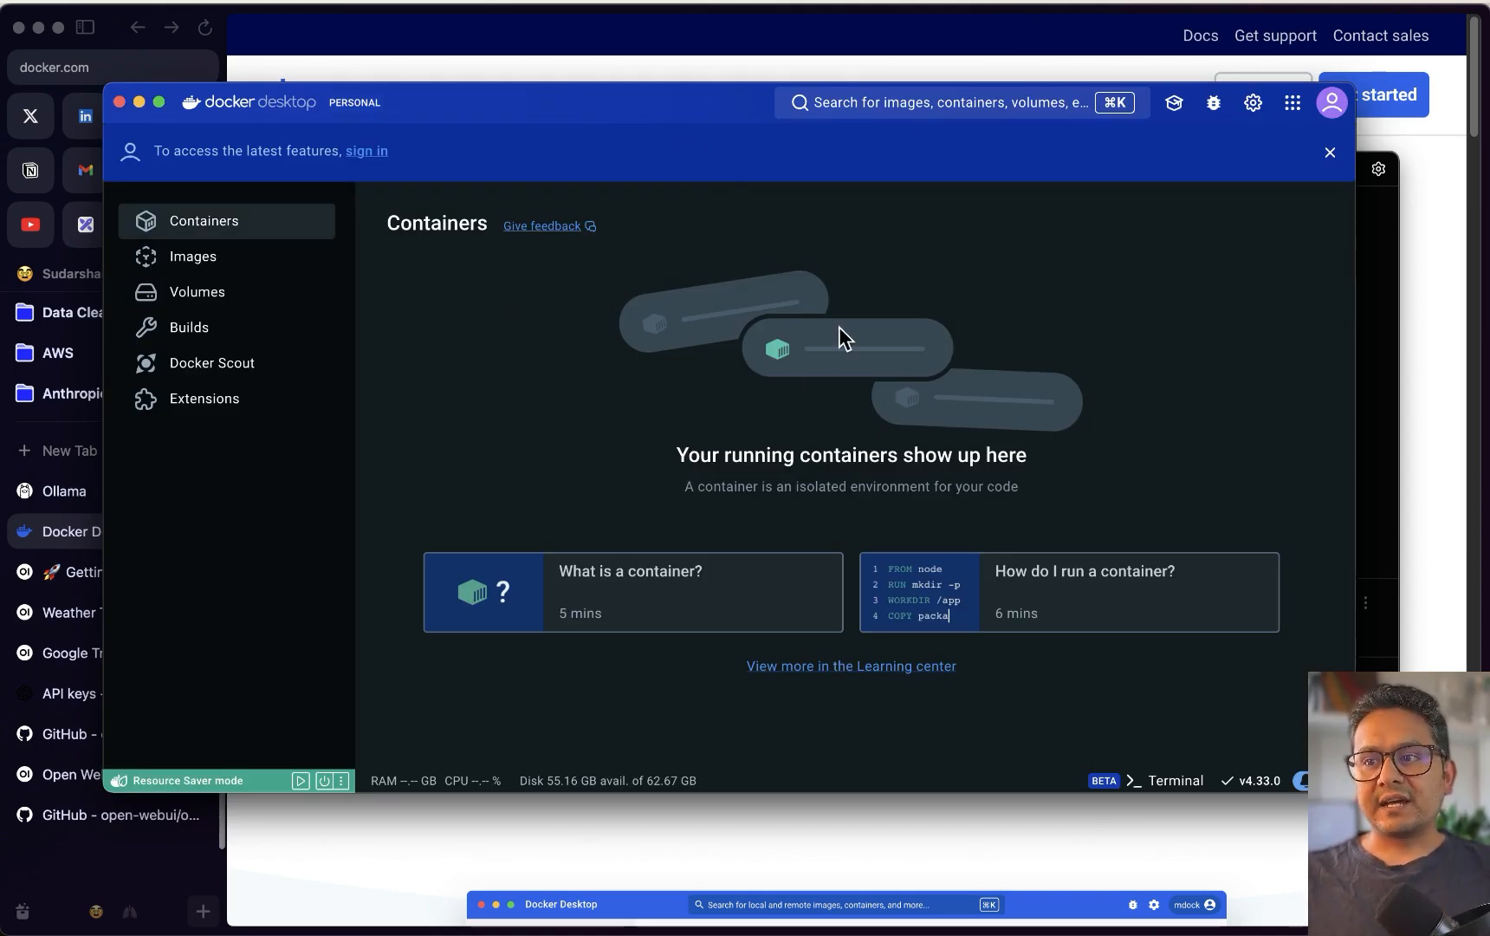
left_click(219, 261)
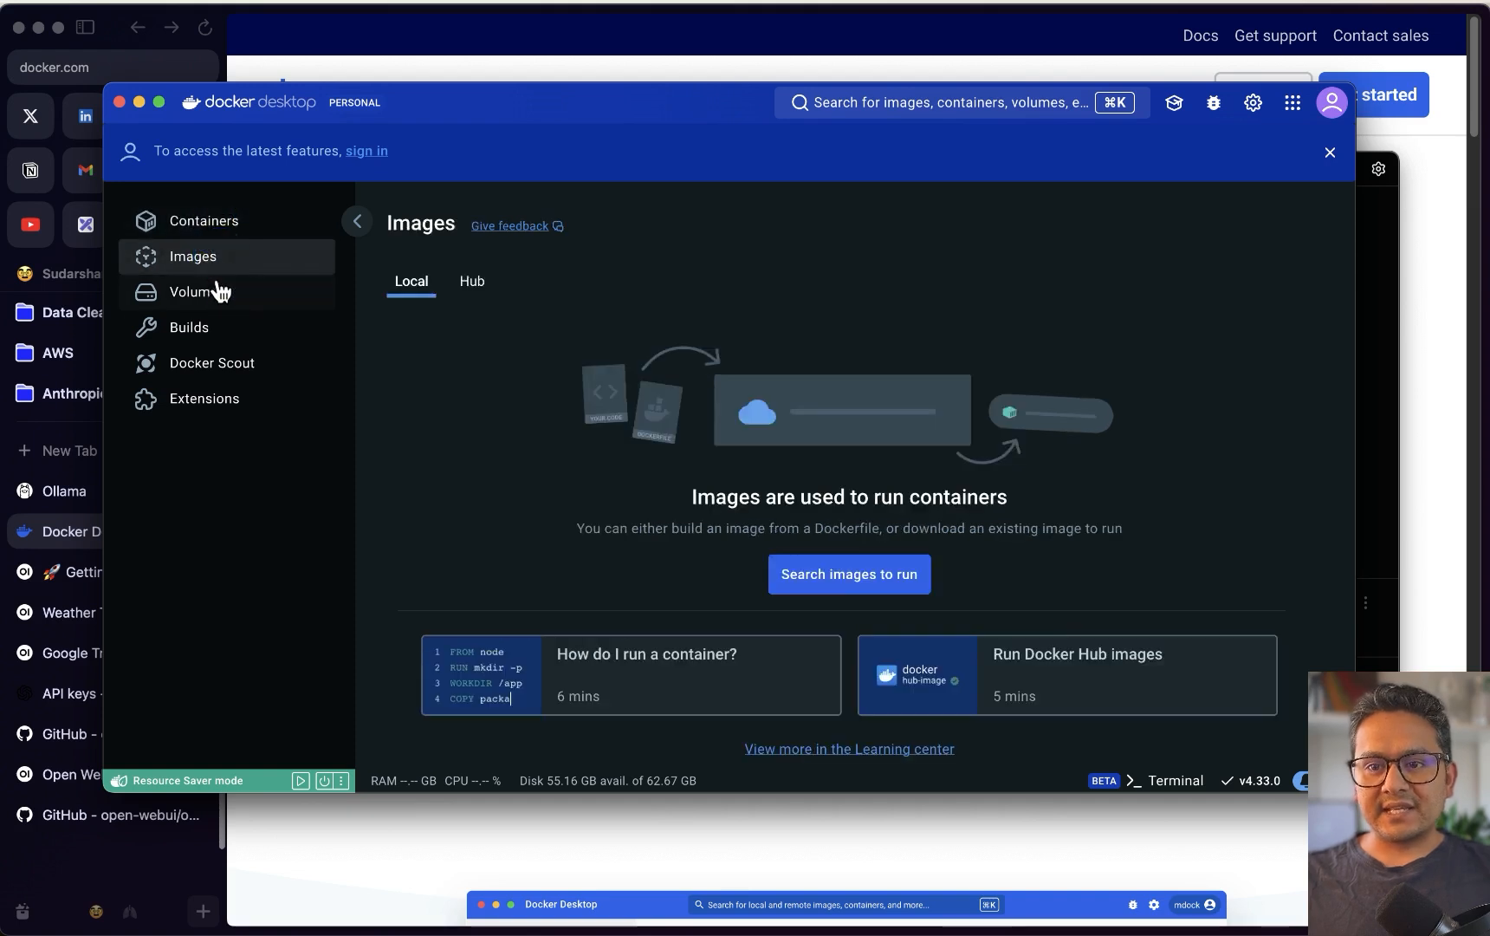
left_click(216, 292)
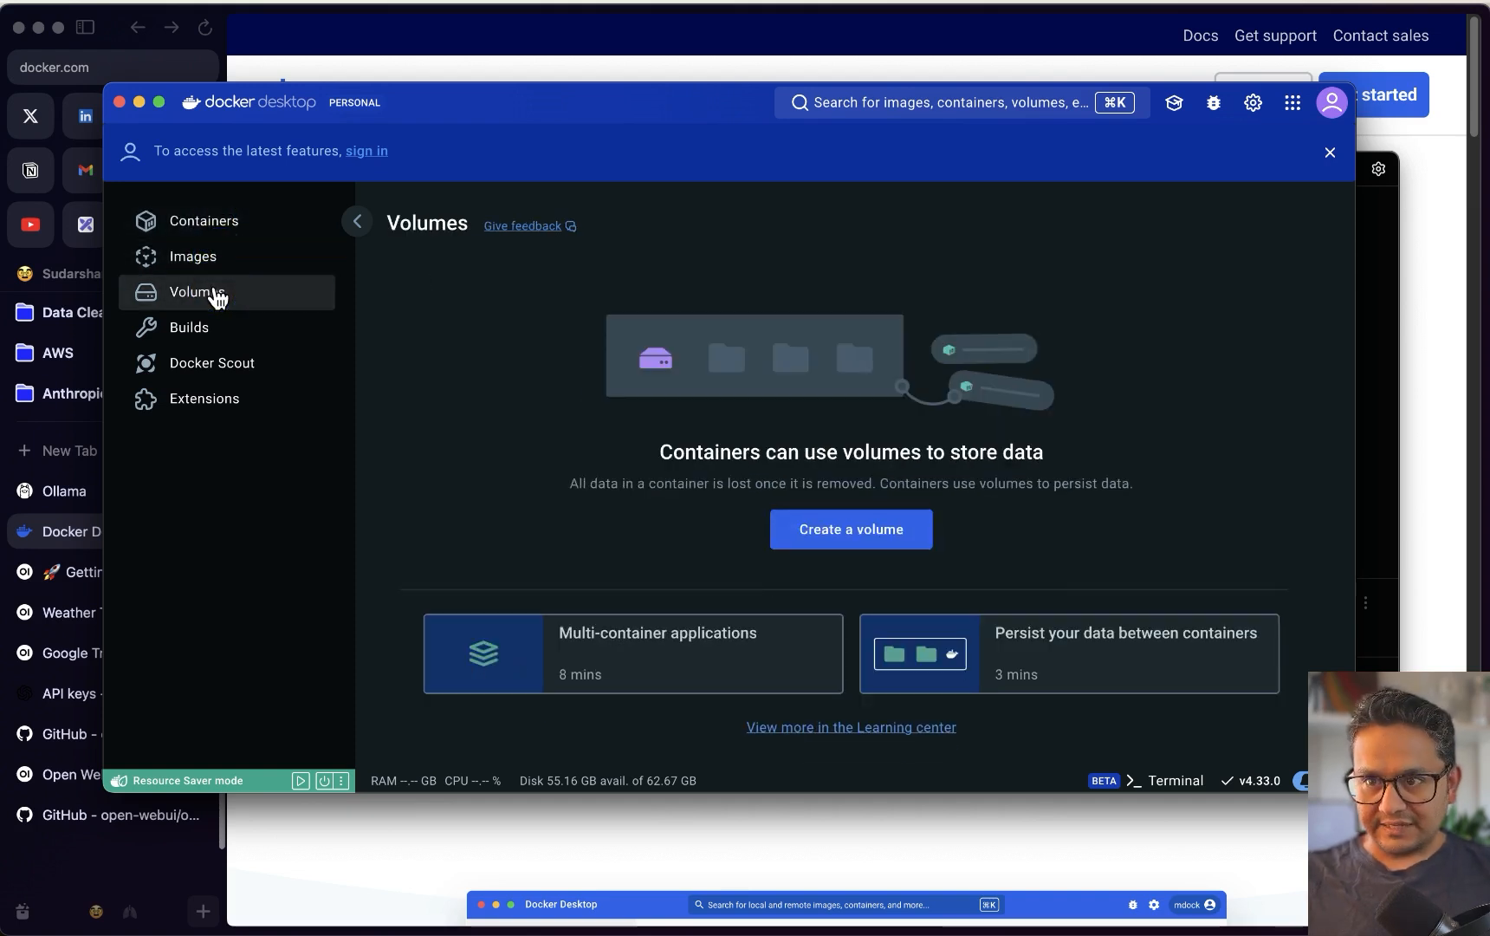
left_click(308, 823)
left_click(74, 578)
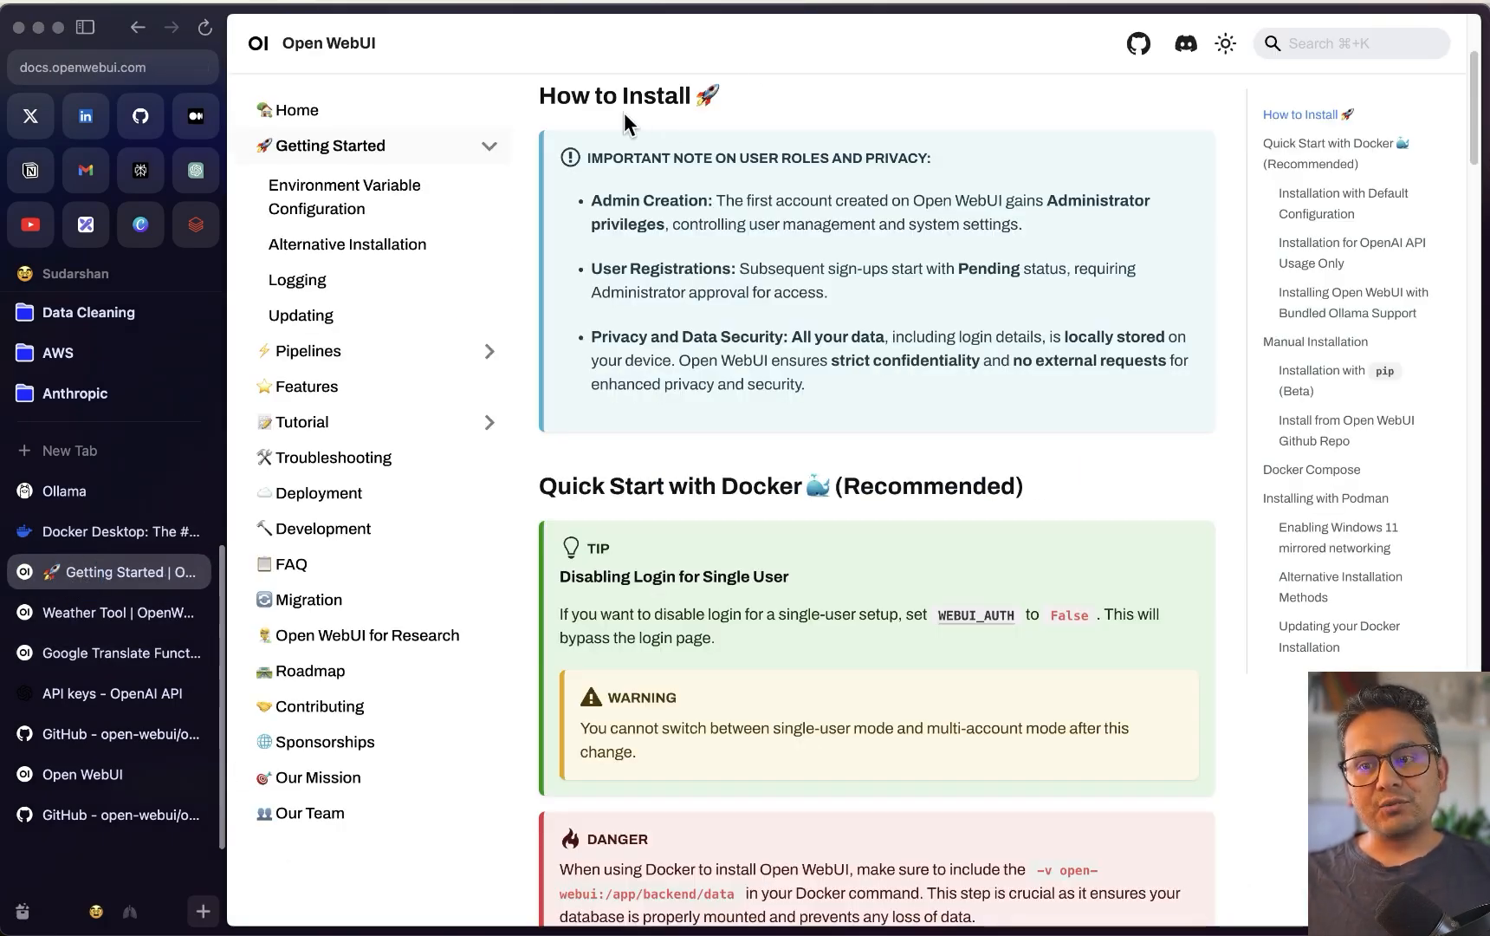
Scroll the install docs, expanding and collapsing the Before You Begin and Data Storage in Docker panels
scroll(664, 251, "down", 3)
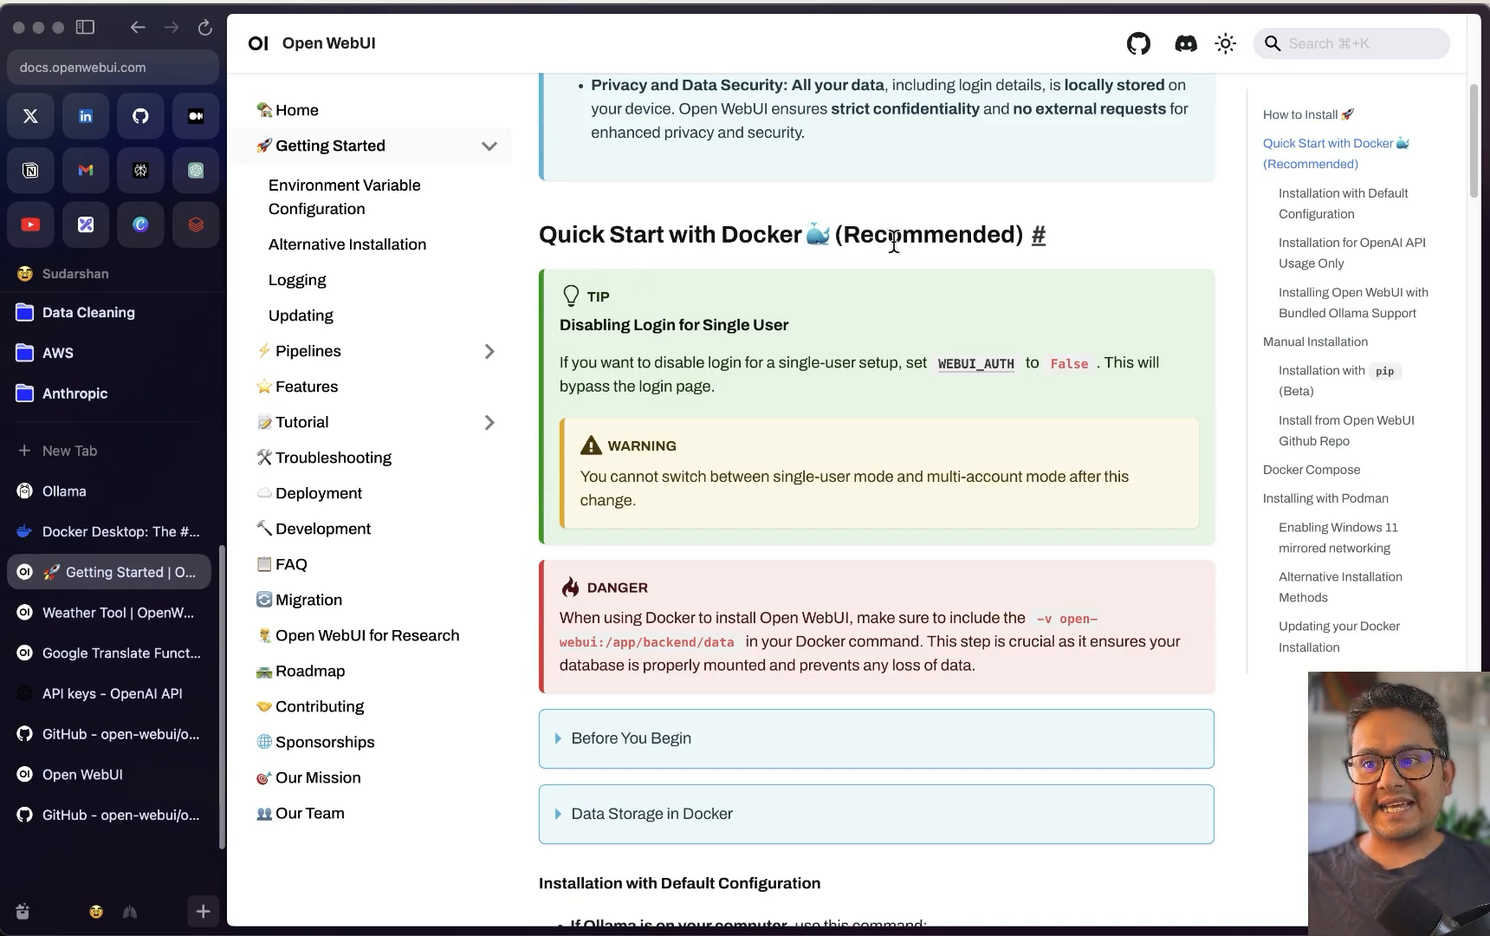
left_click_drag(845, 236, 1017, 235)
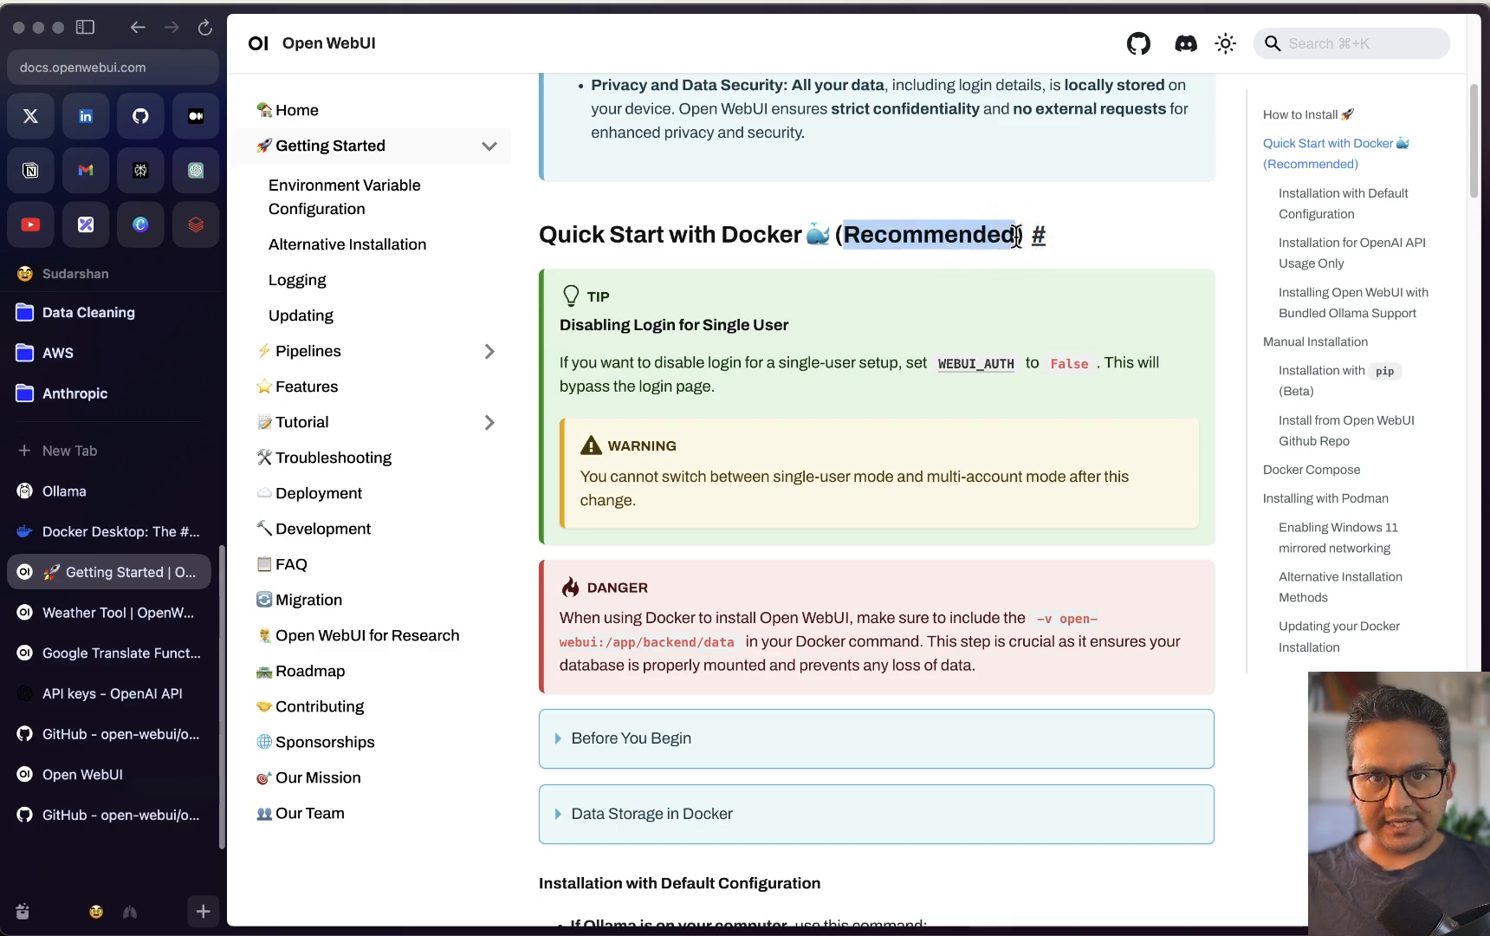
scroll(832, 340, "down", 5)
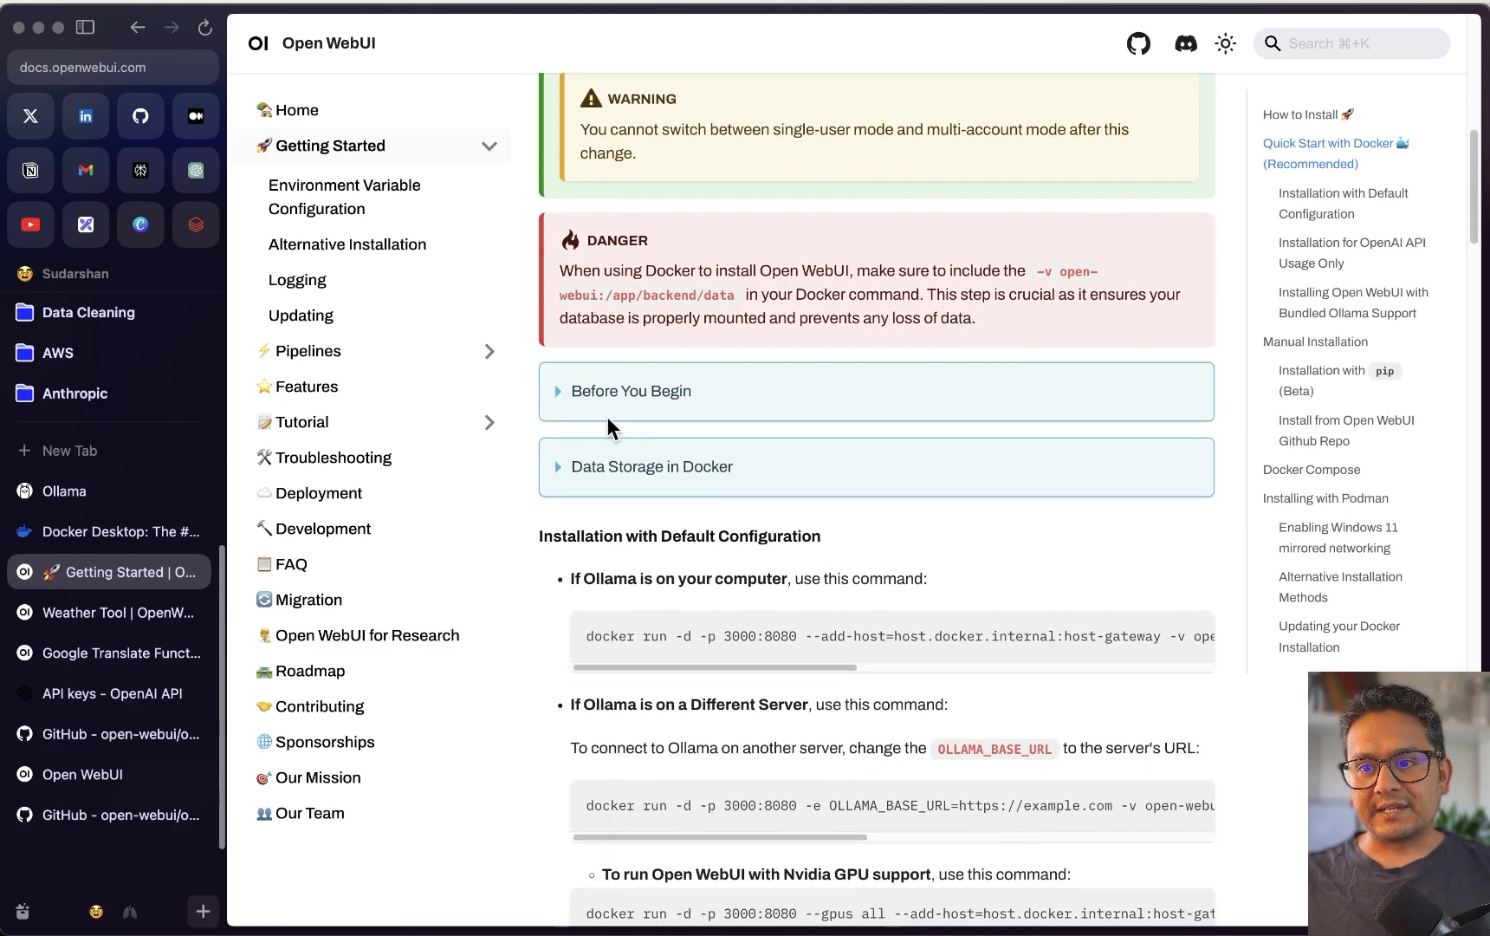
left_click(574, 398)
scroll(566, 411, "down", 3)
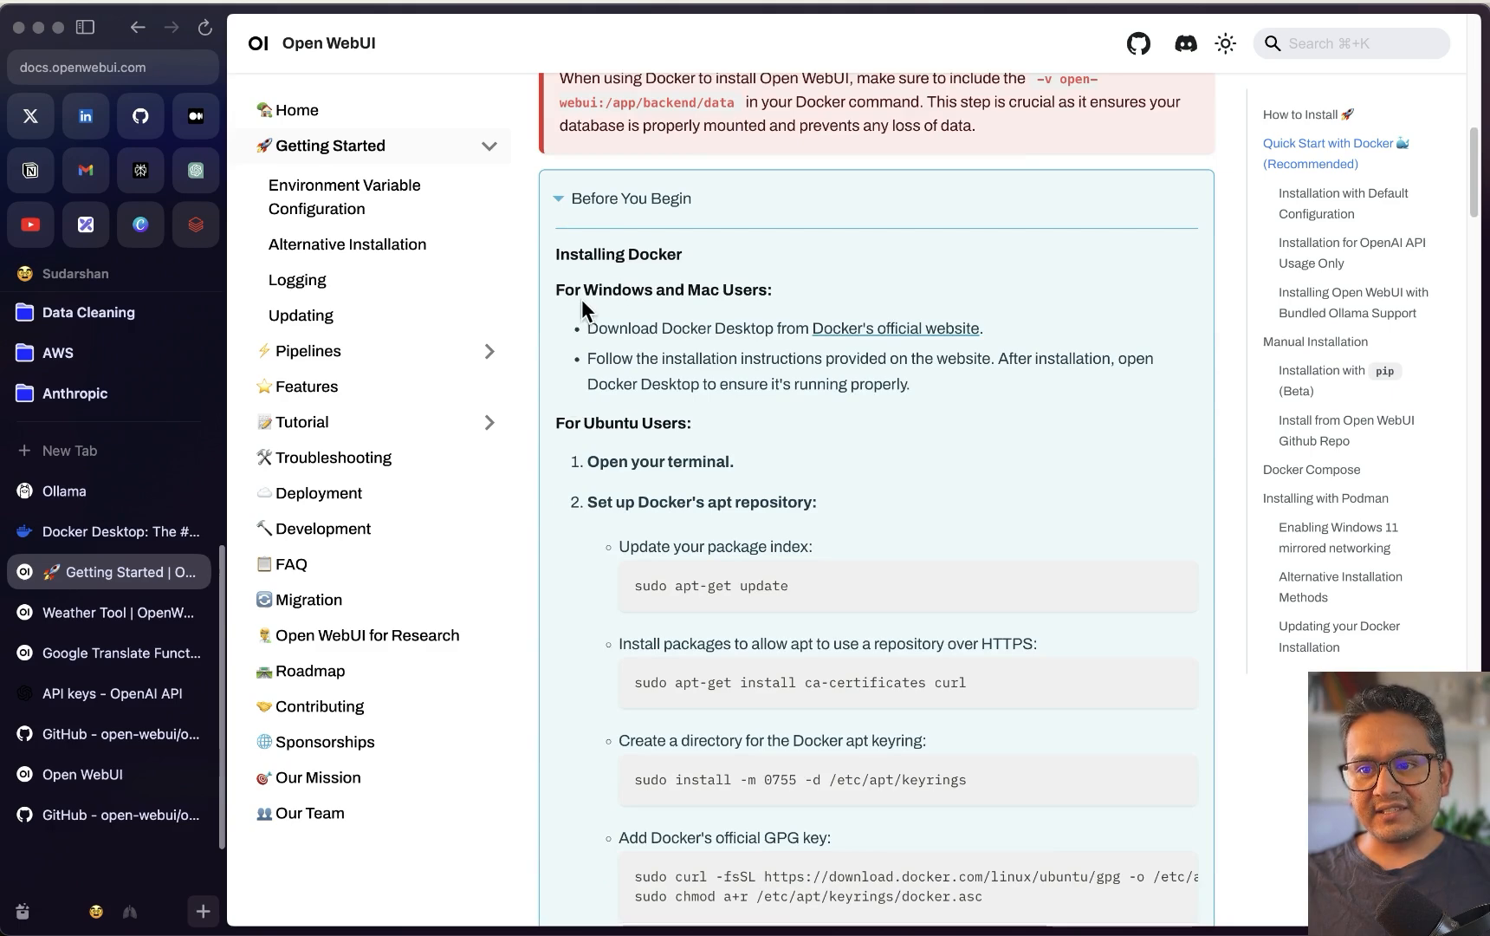
scroll(762, 381, "down", 1)
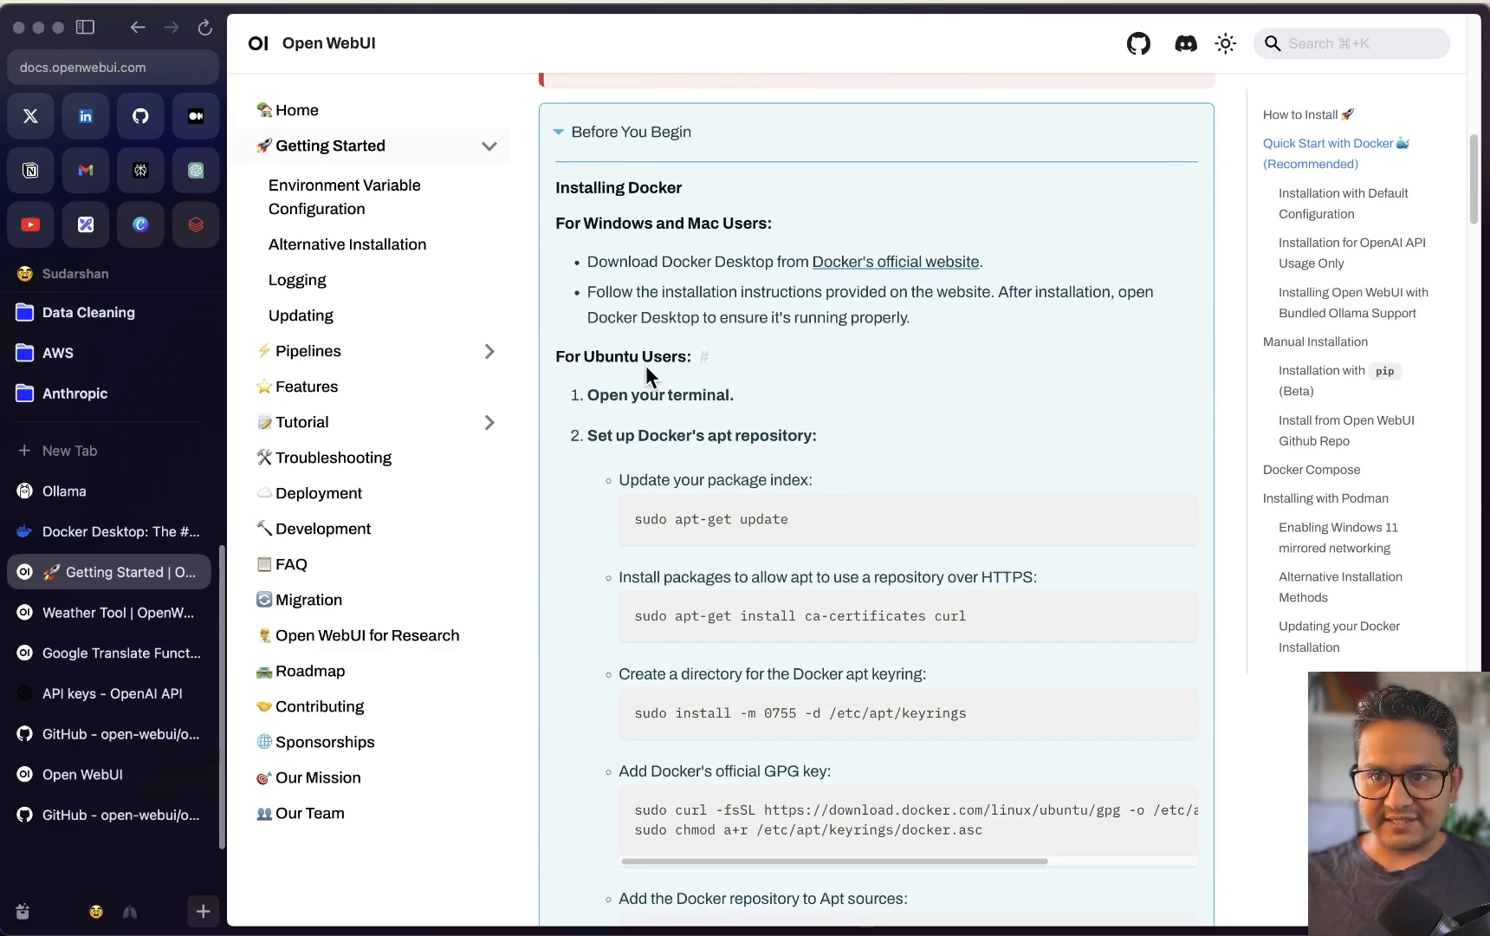
scroll(633, 355, "up", 3)
left_click(559, 367)
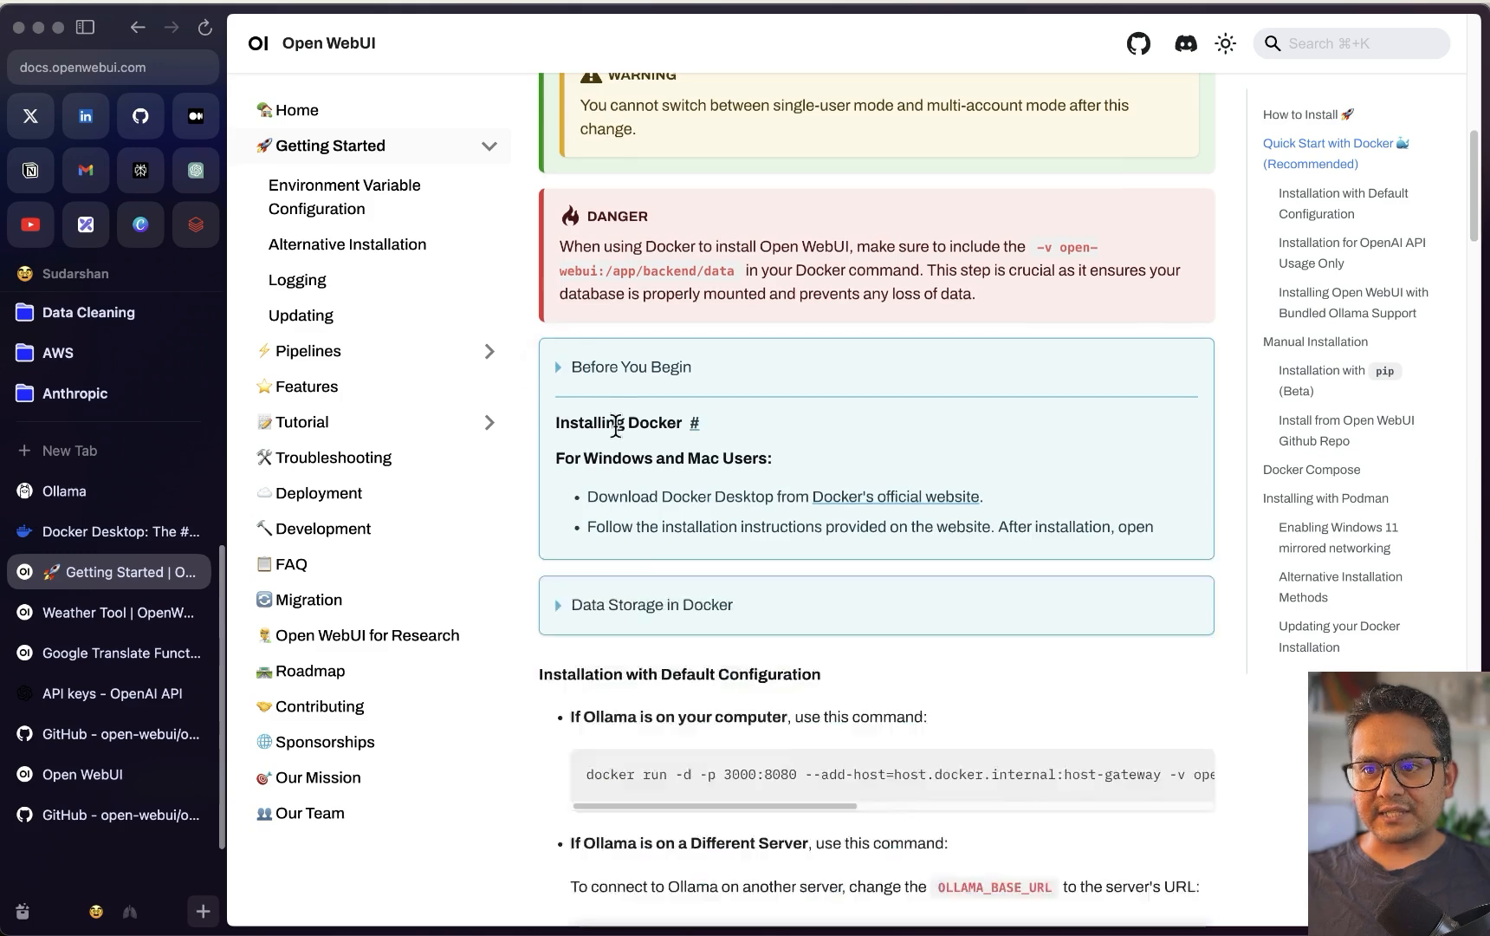
scroll(589, 407, "down", 1)
left_click(559, 394)
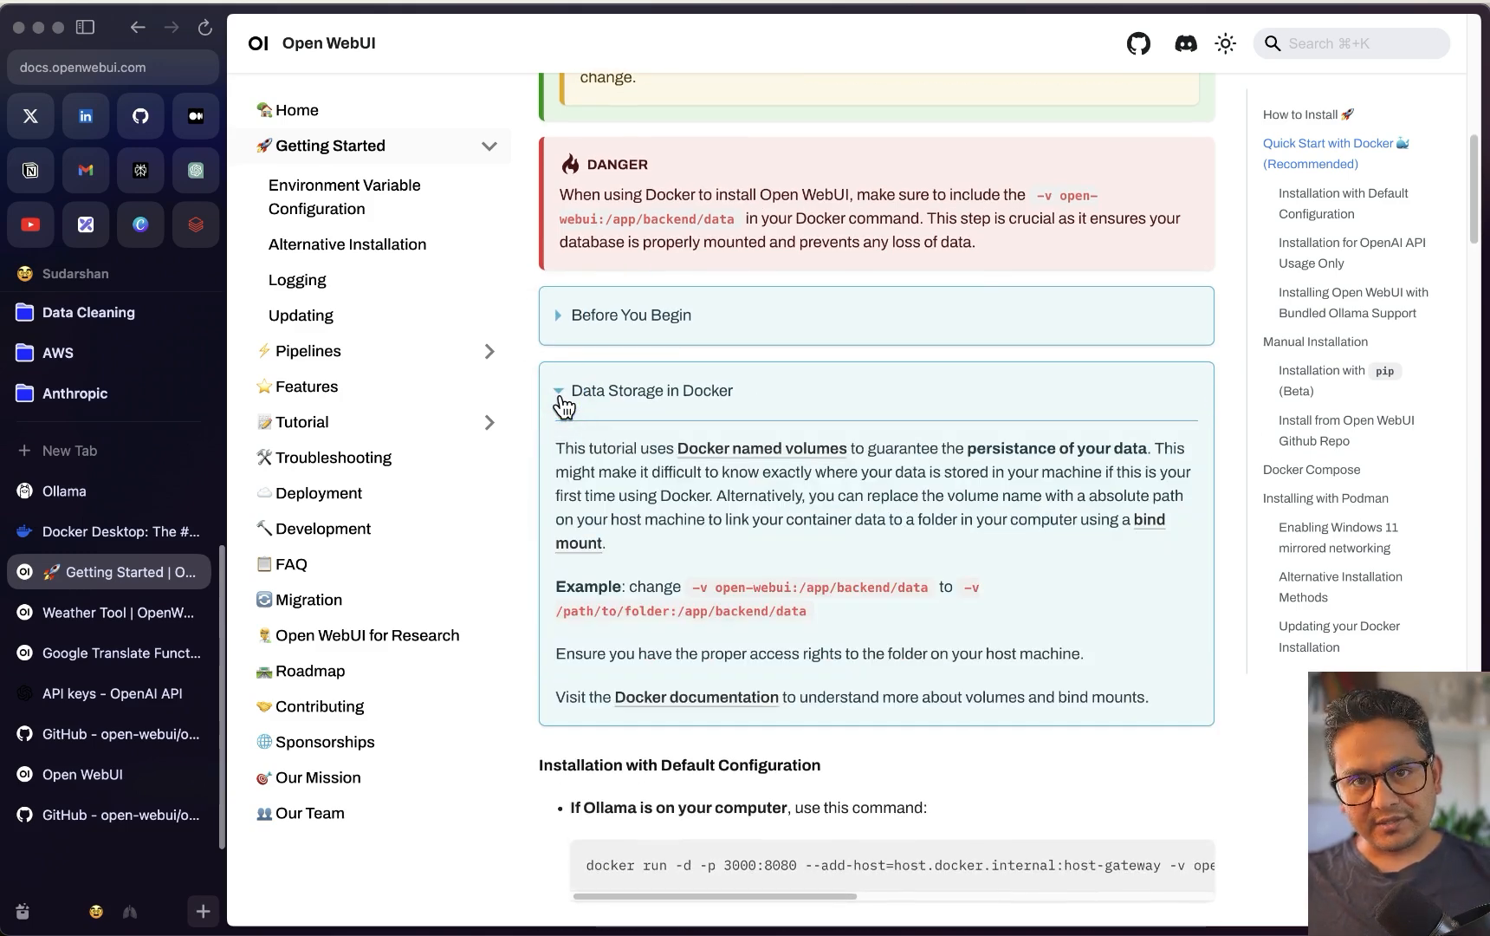
left_click(559, 392)
Copy the docker run command for when Ollama is on your computer
left_click_drag(572, 500, 945, 506)
scroll(641, 589, "down", 5)
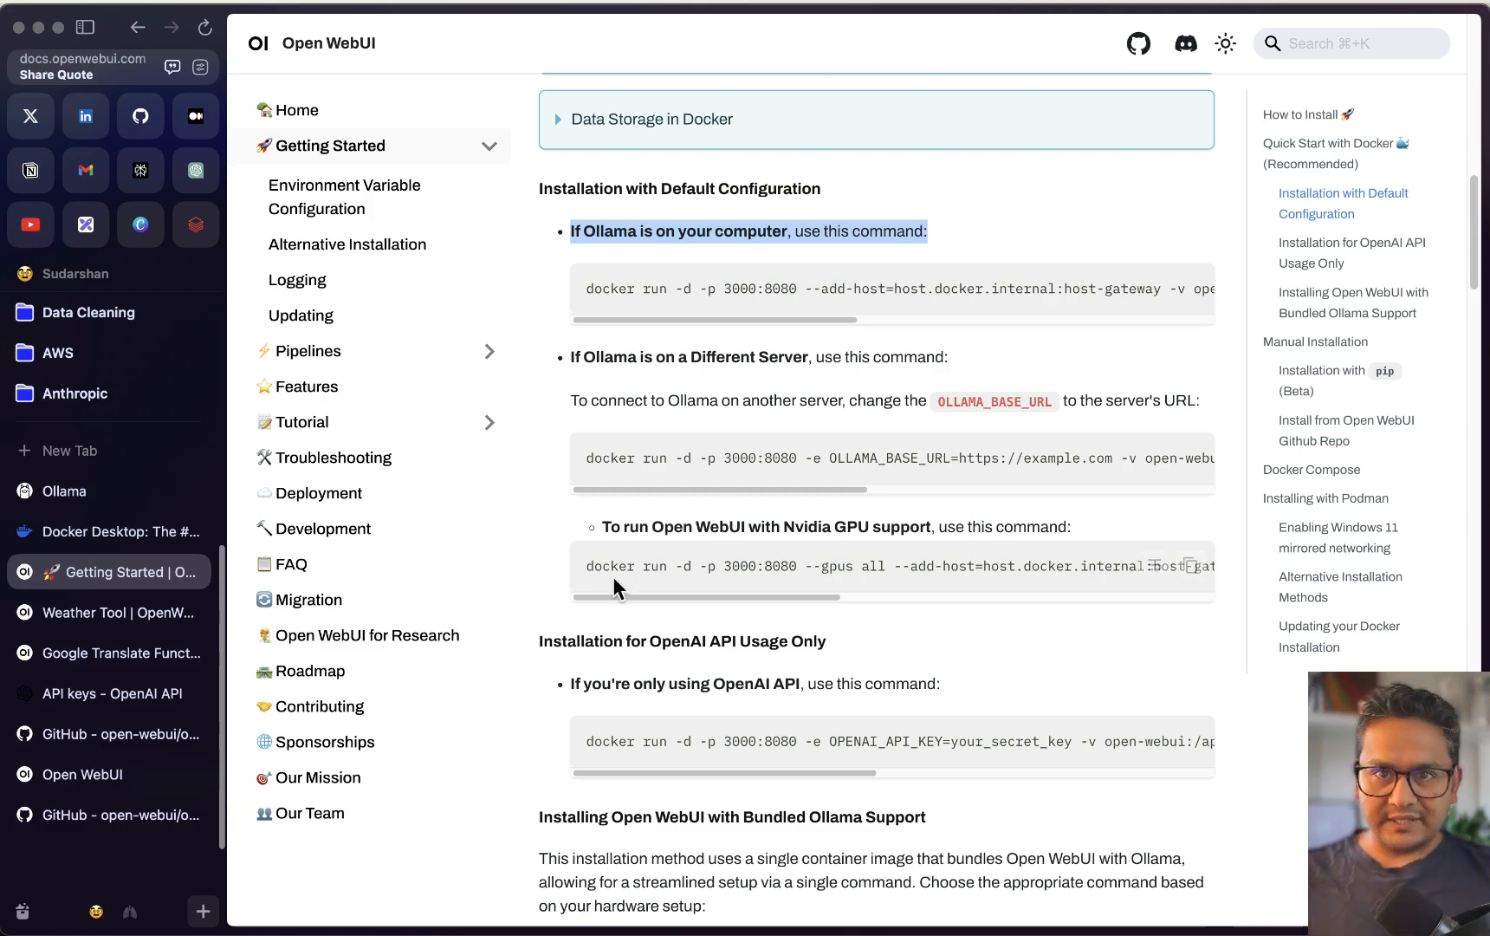
left_click(707, 232)
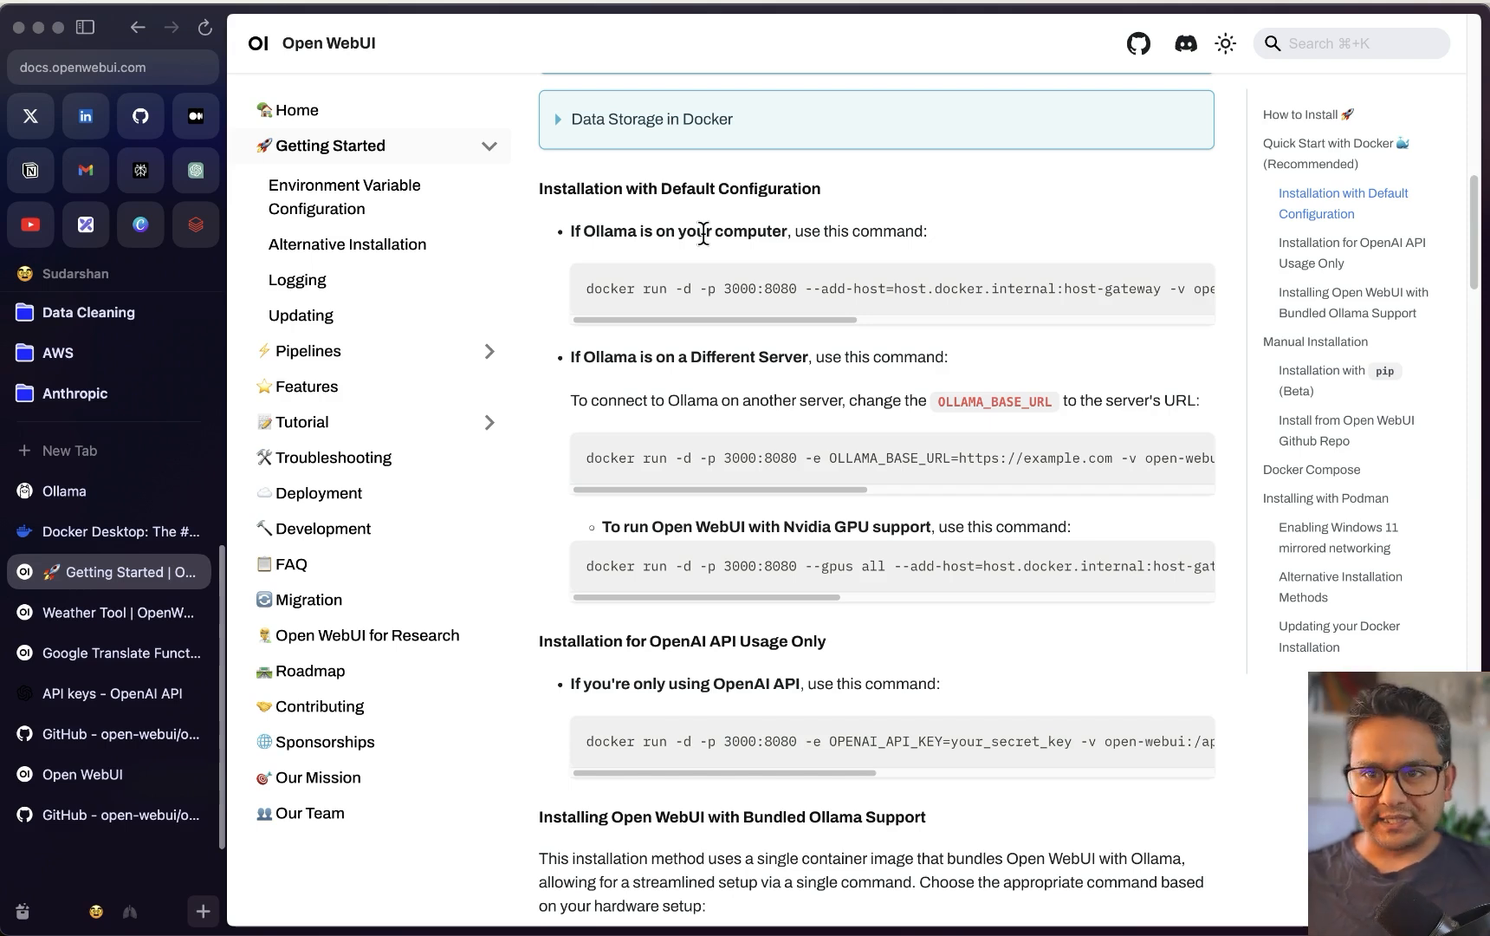
left_click(794, 319)
left_click_drag(793, 320, 1196, 312)
left_click(1190, 291)
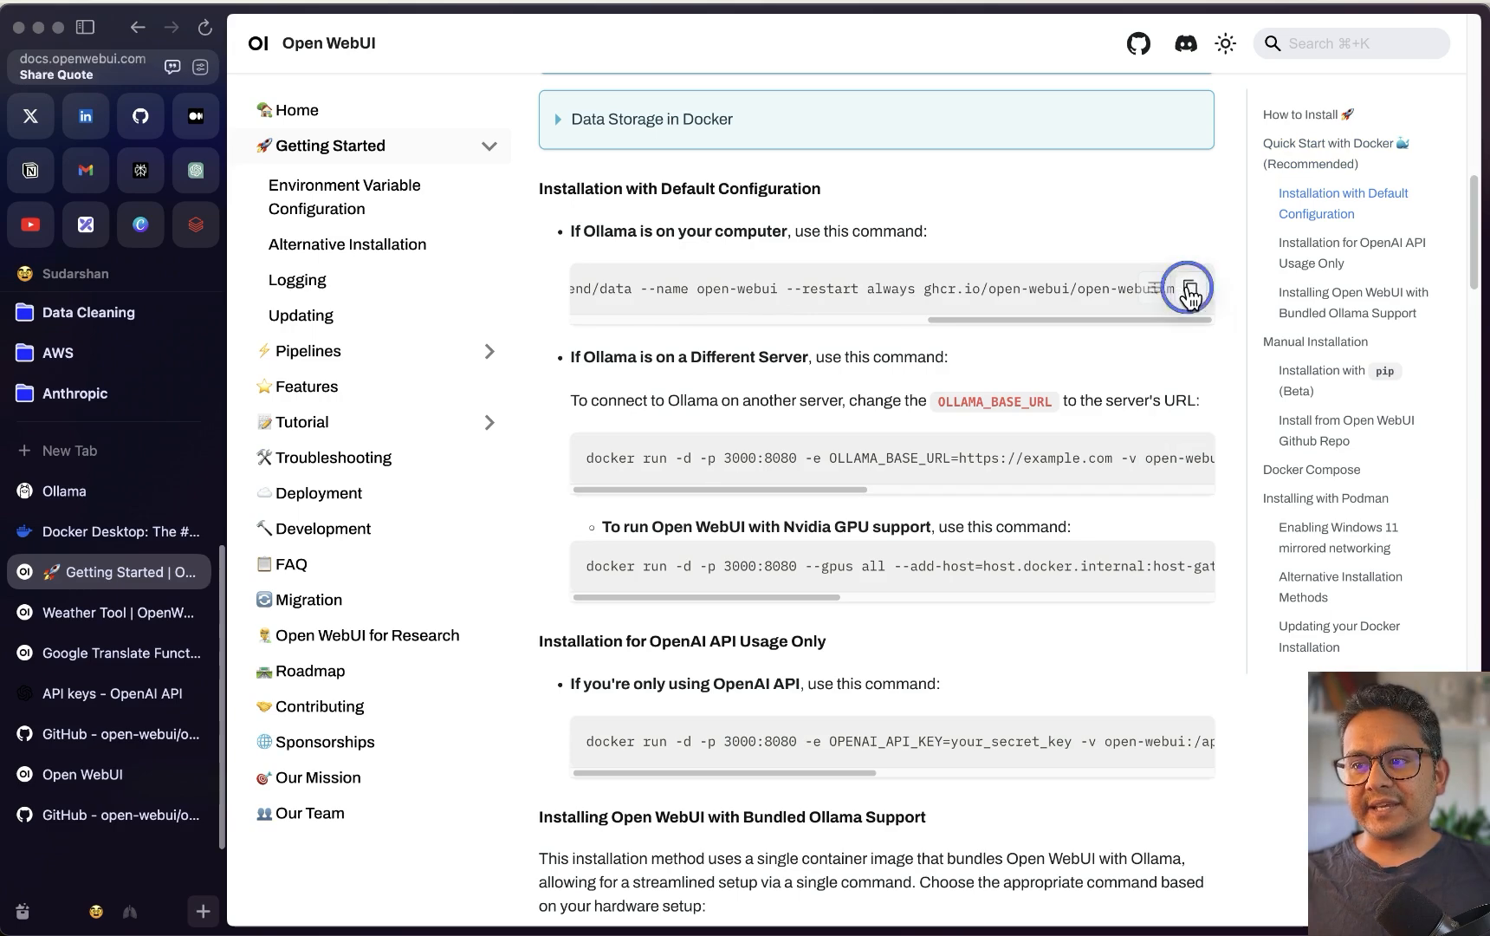
Paste and run the copied docker run command in the Warp terminal to pull open-webui:main
mouse_move(522, 892)
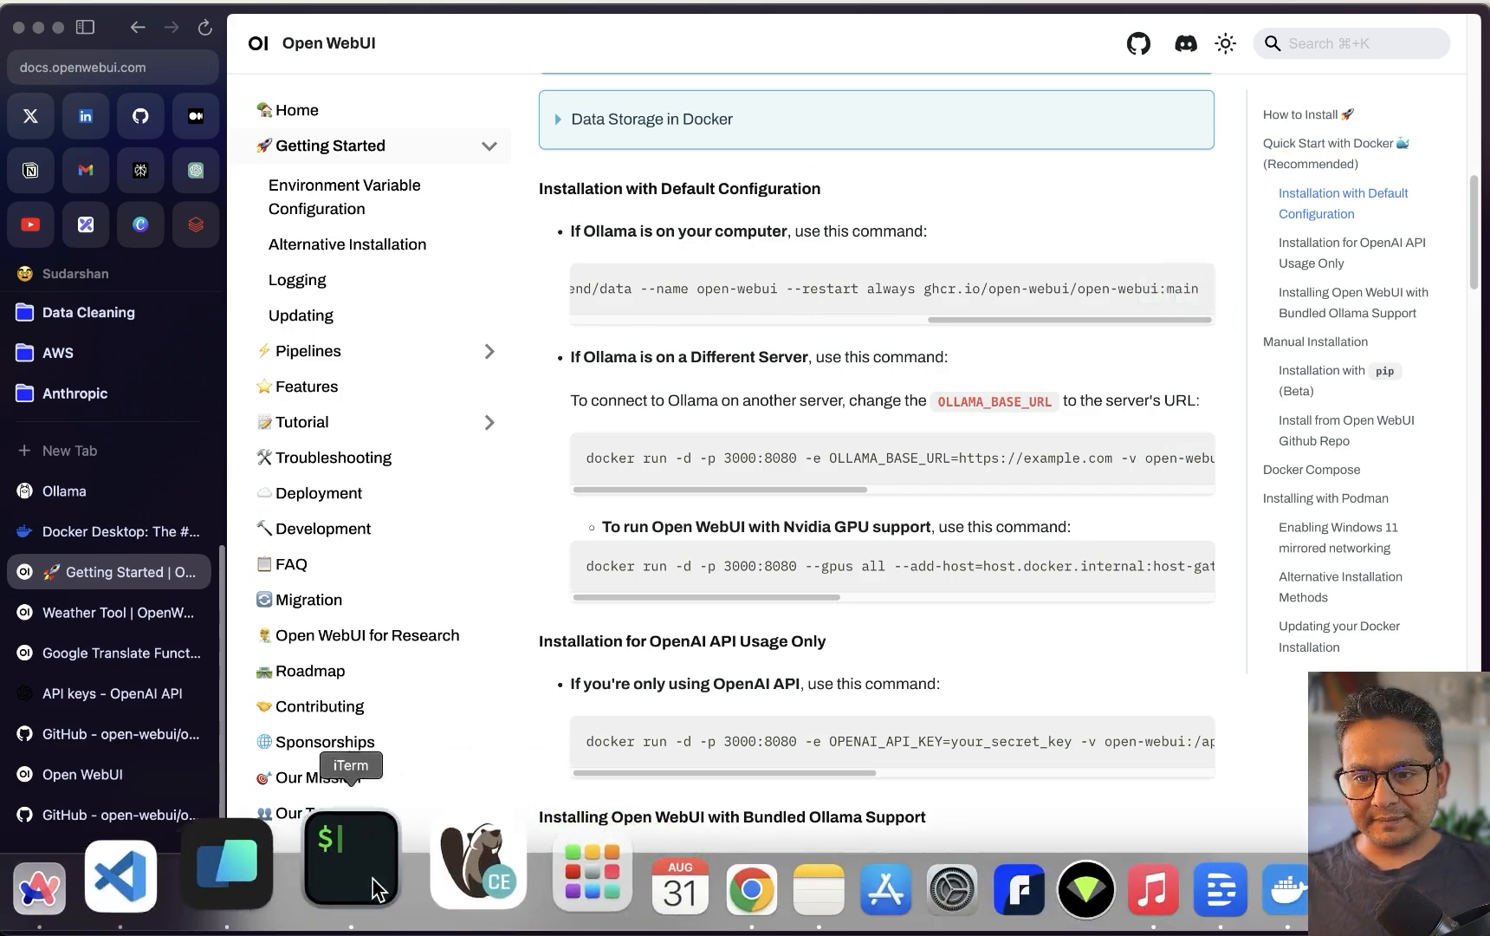
left_click(378, 888)
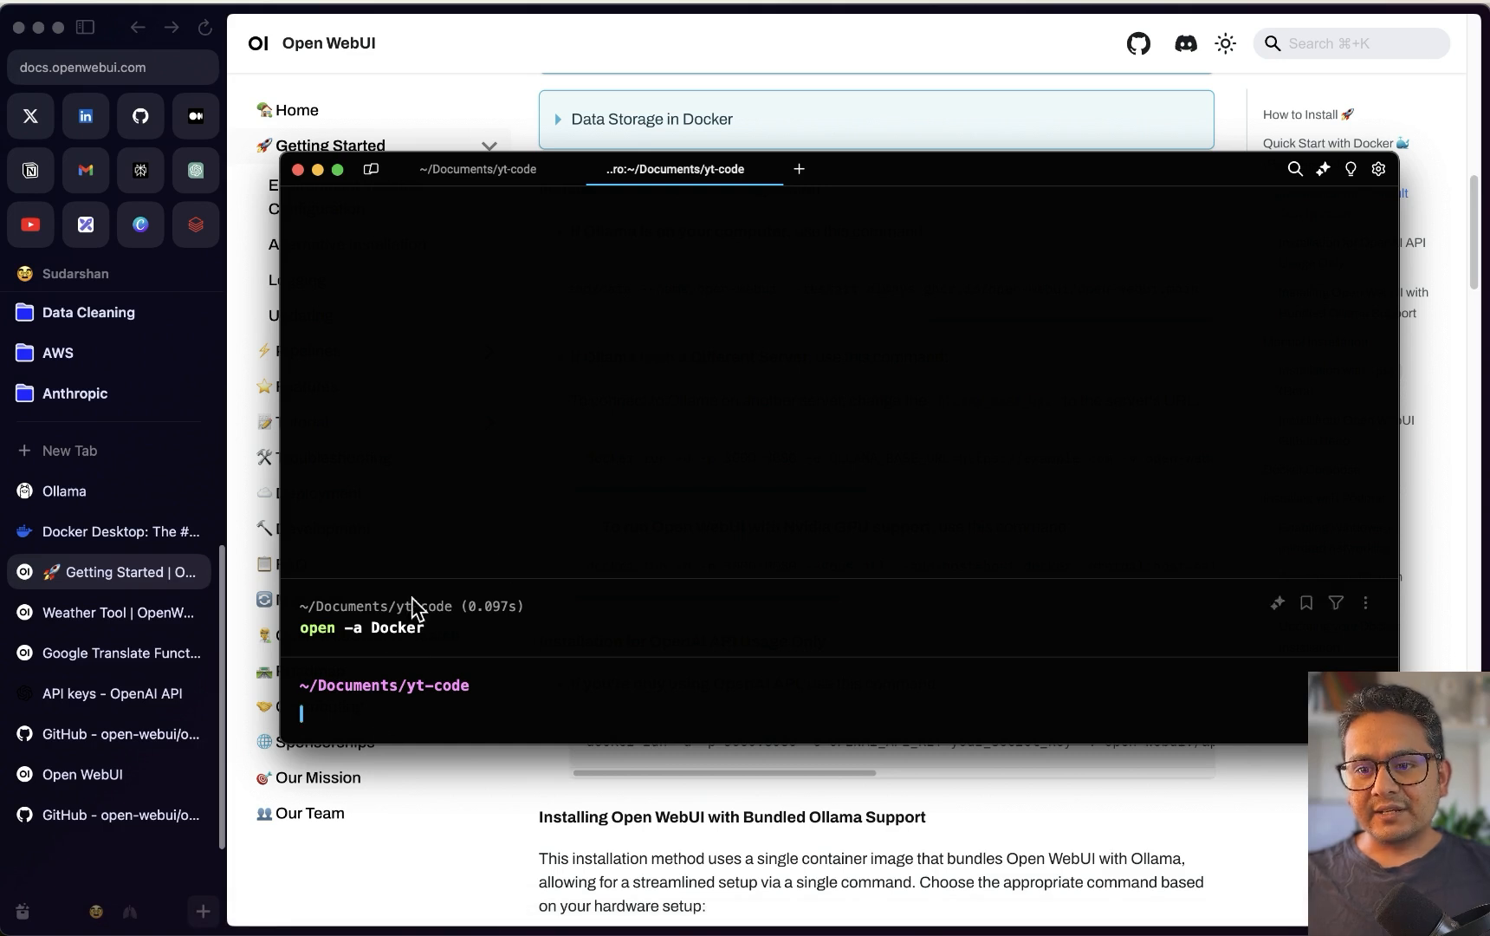
left_click(395, 713)
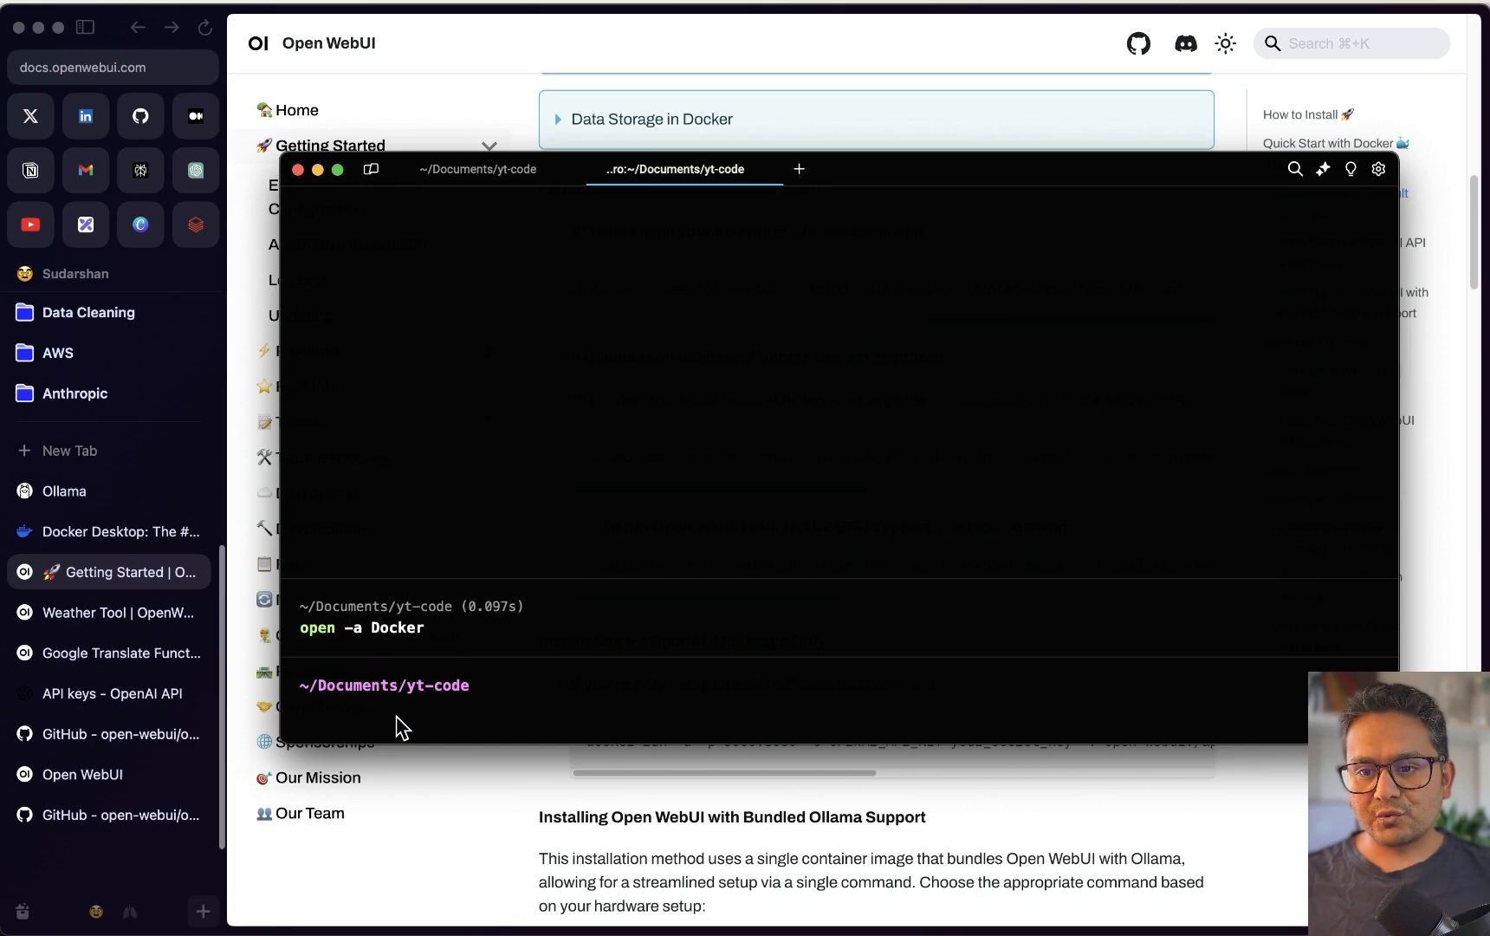
key("super+v")
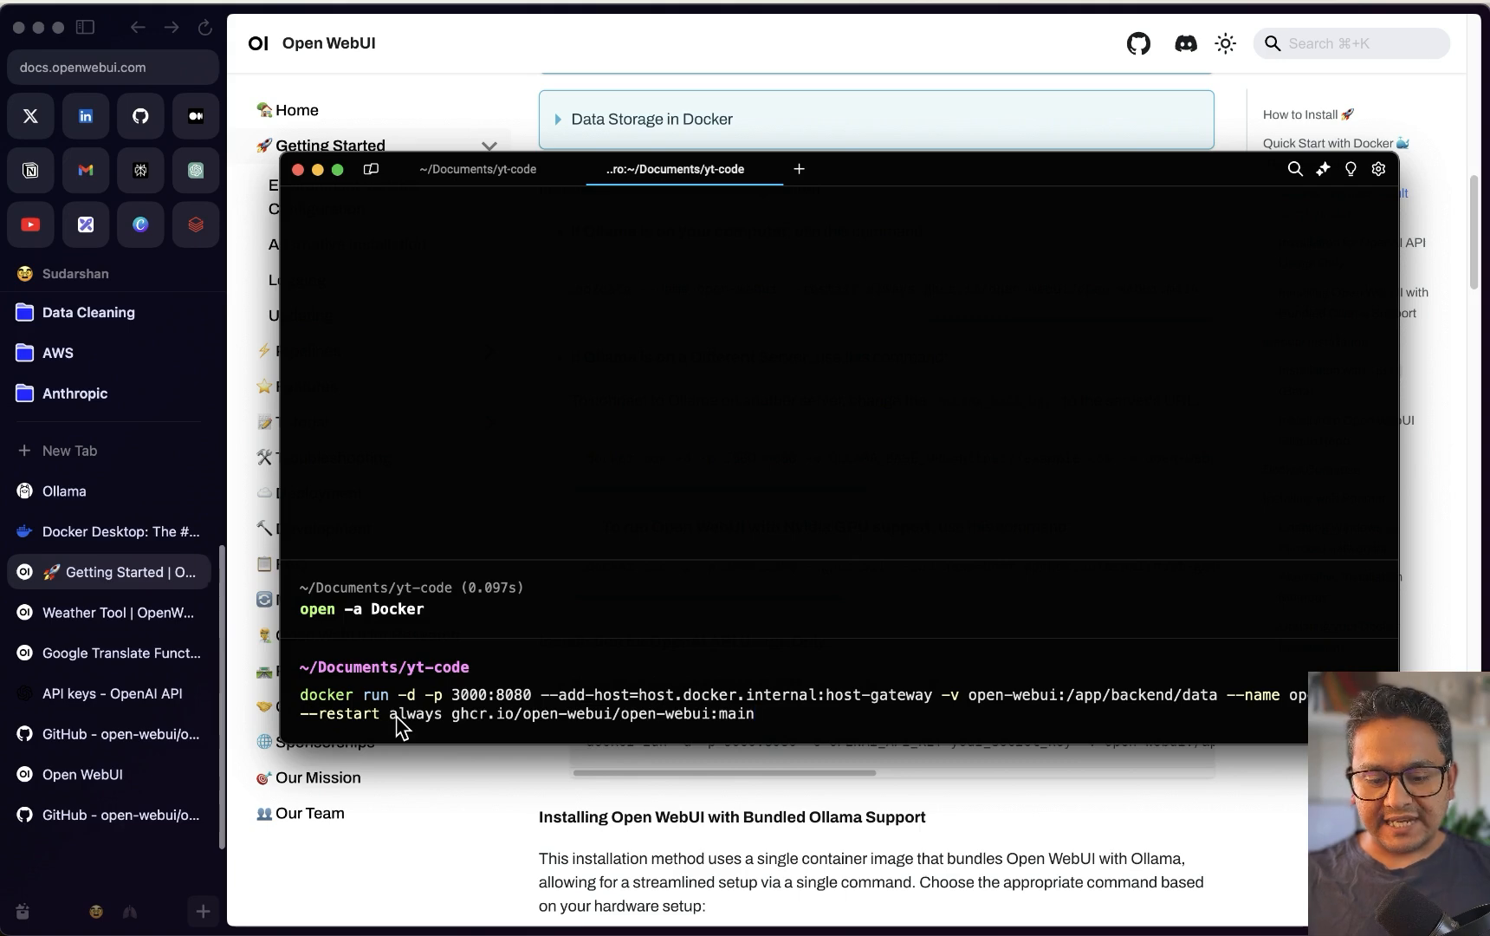
key("Return")
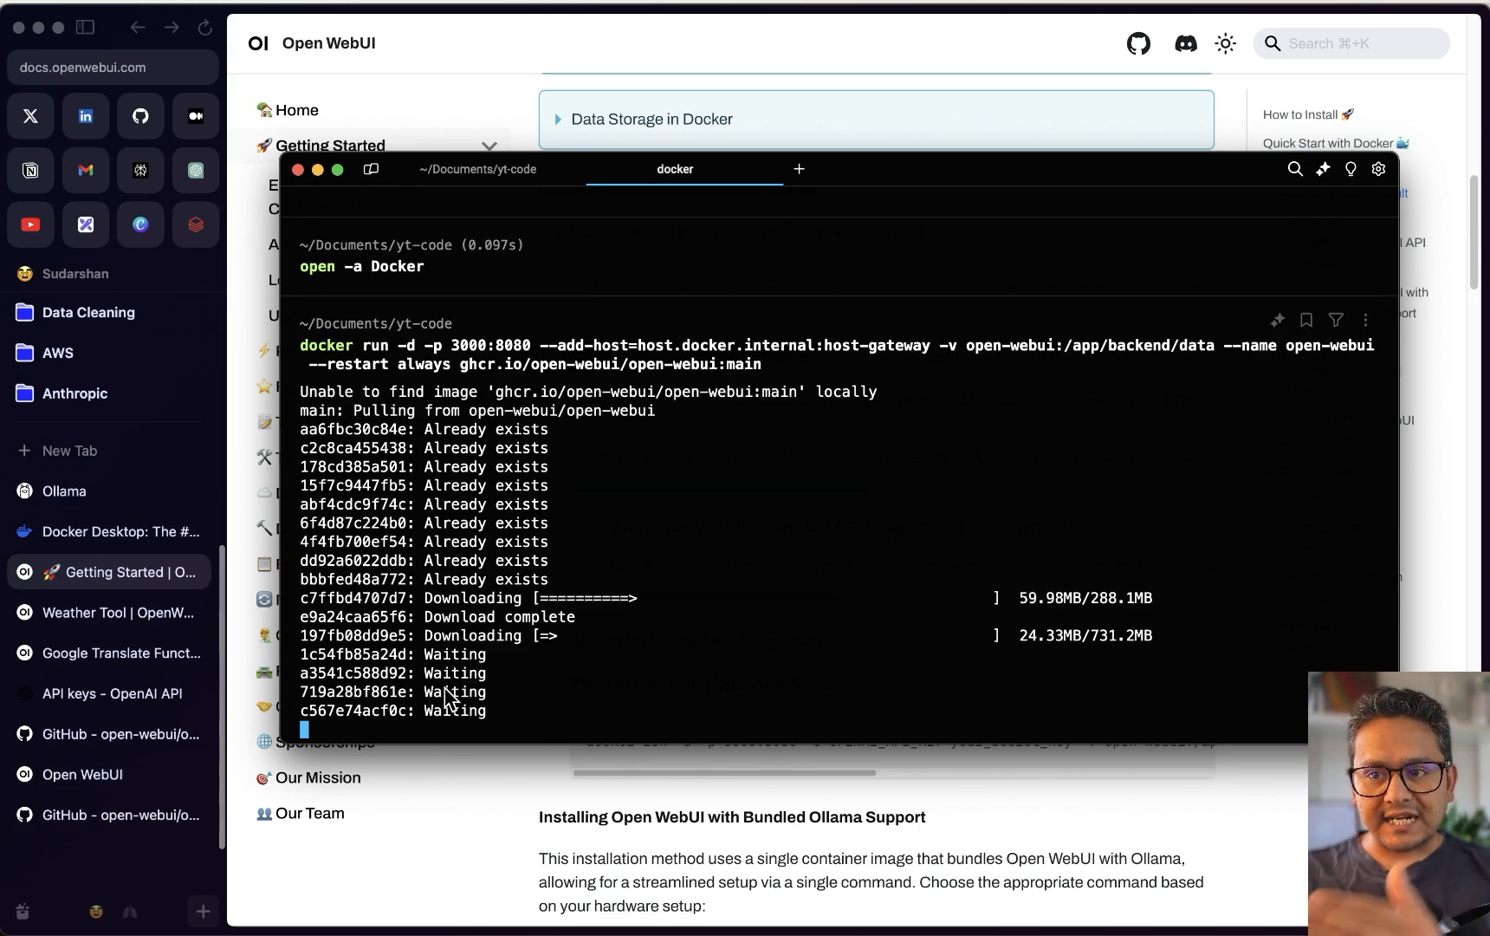
key("ctrl+Up")
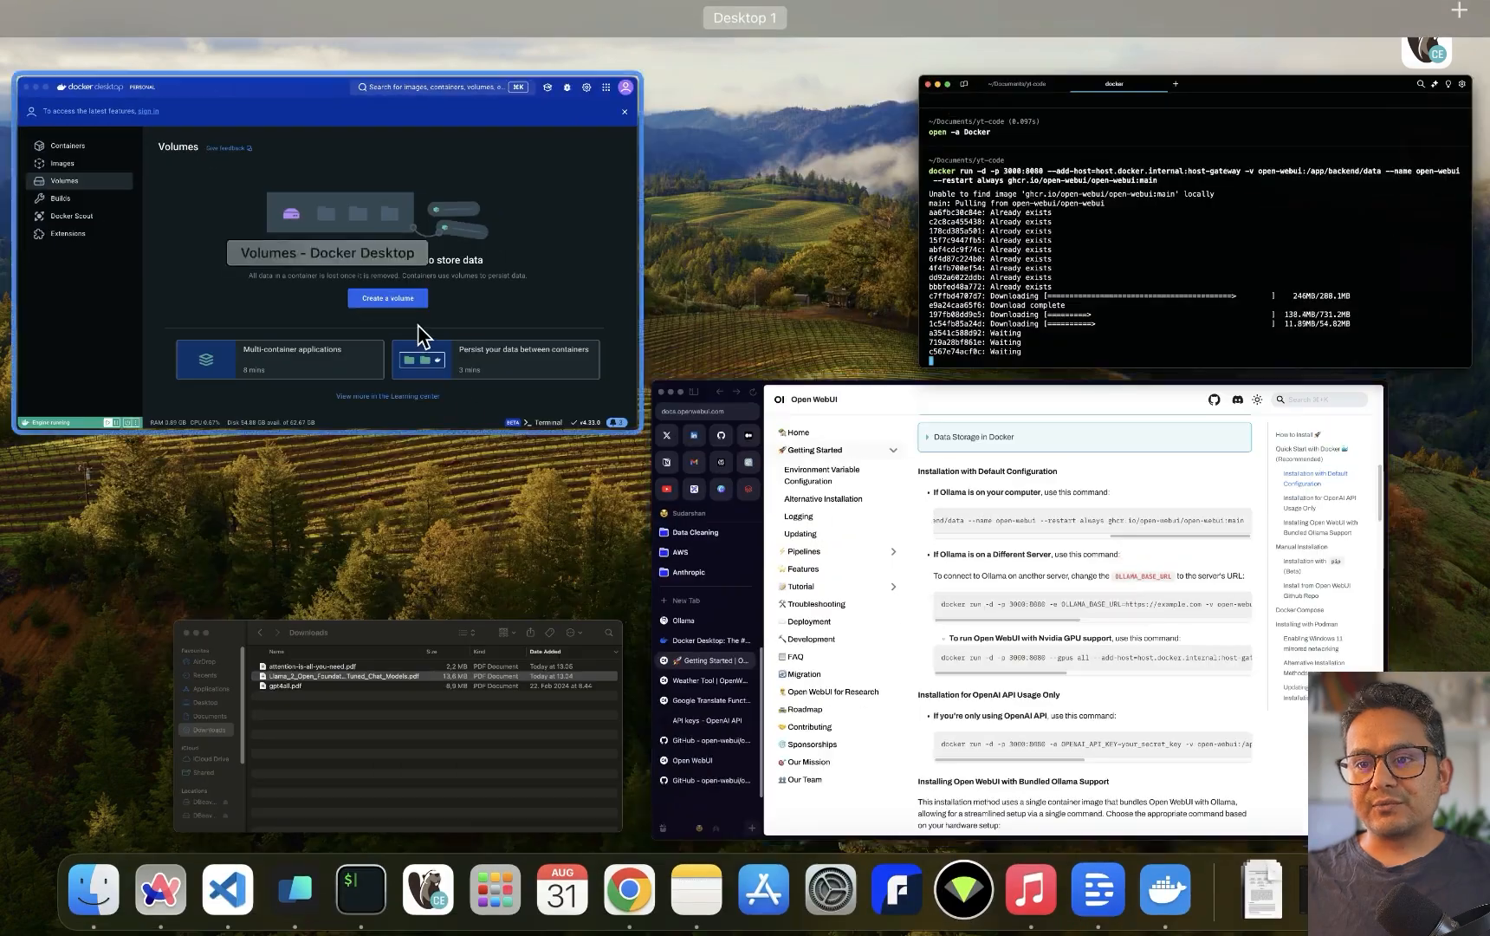
Check Docker Desktop's Images, Containers and Volumes pages, moving Warp aside to reveal the open-webui volume
left_click(423, 336)
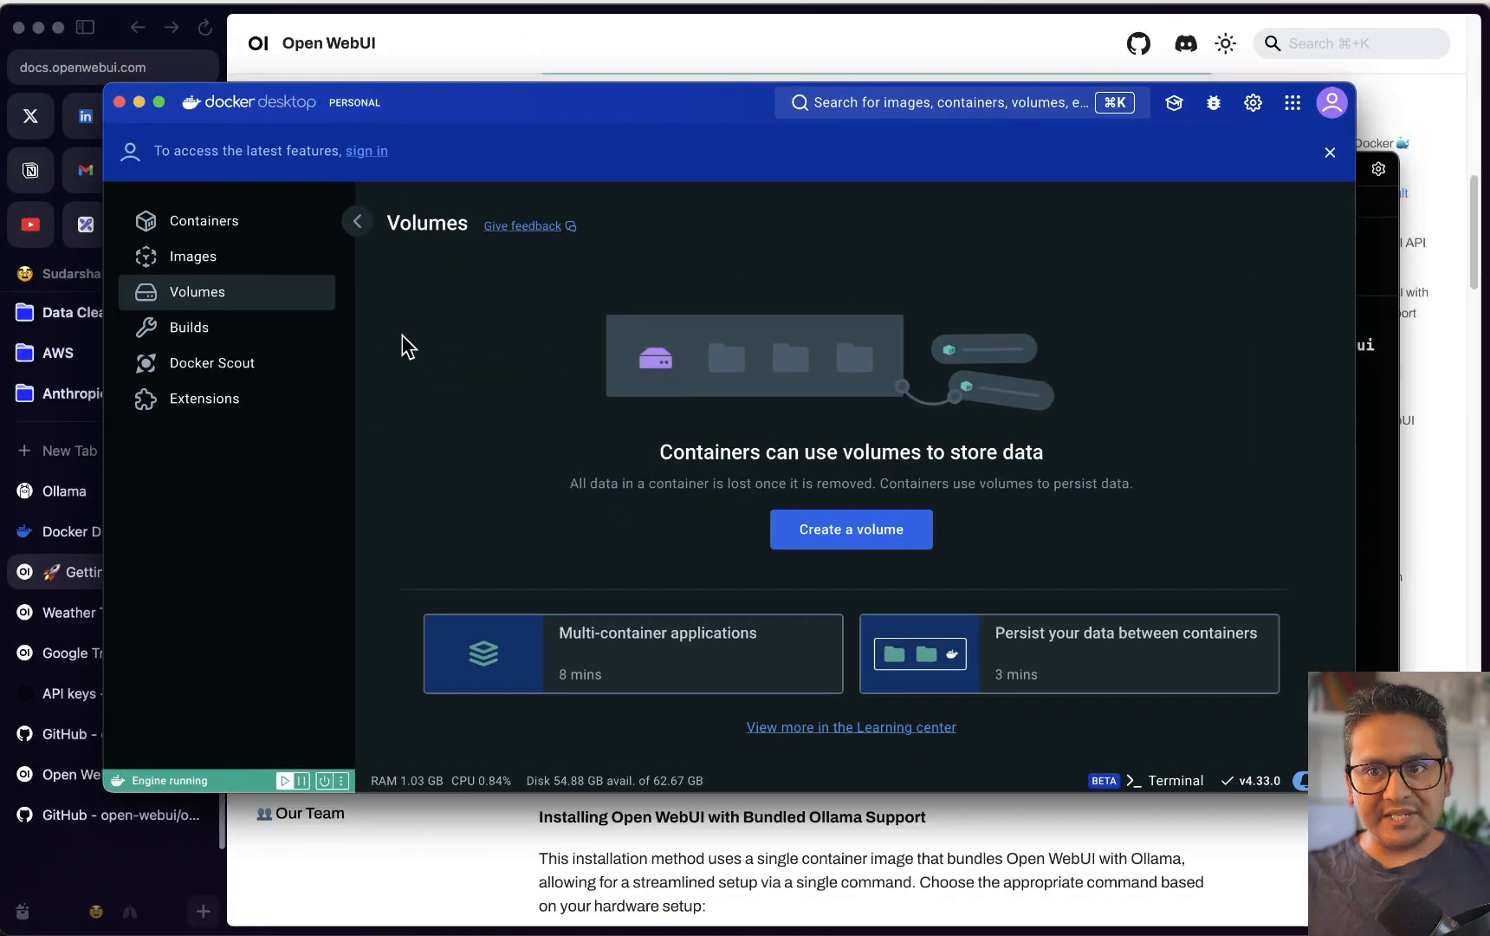
left_click(203, 262)
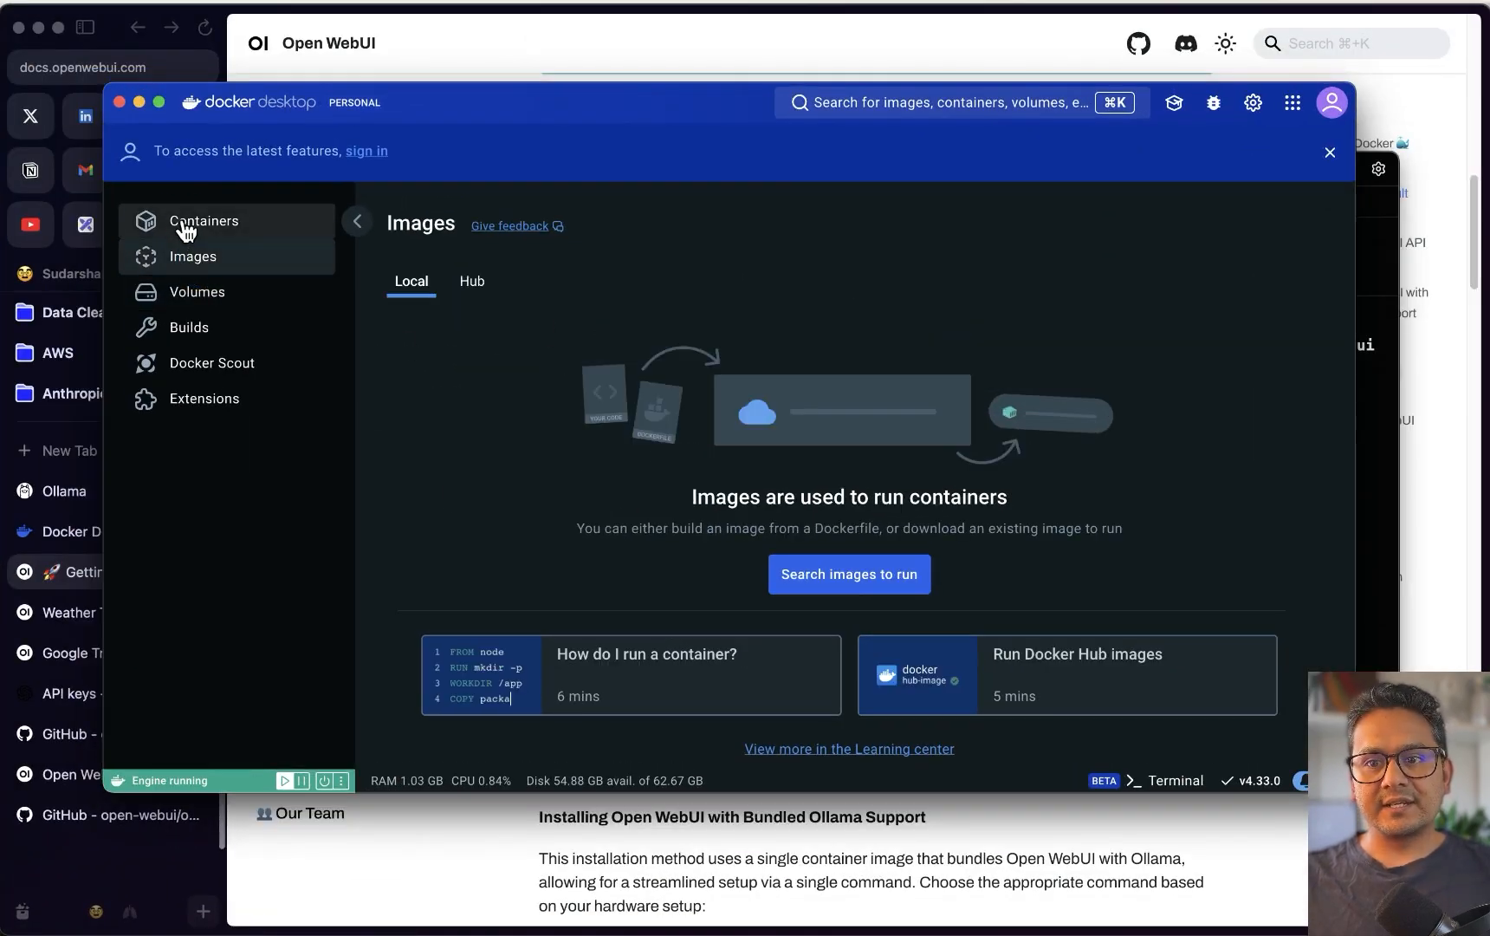
left_click(189, 231)
left_click(211, 301)
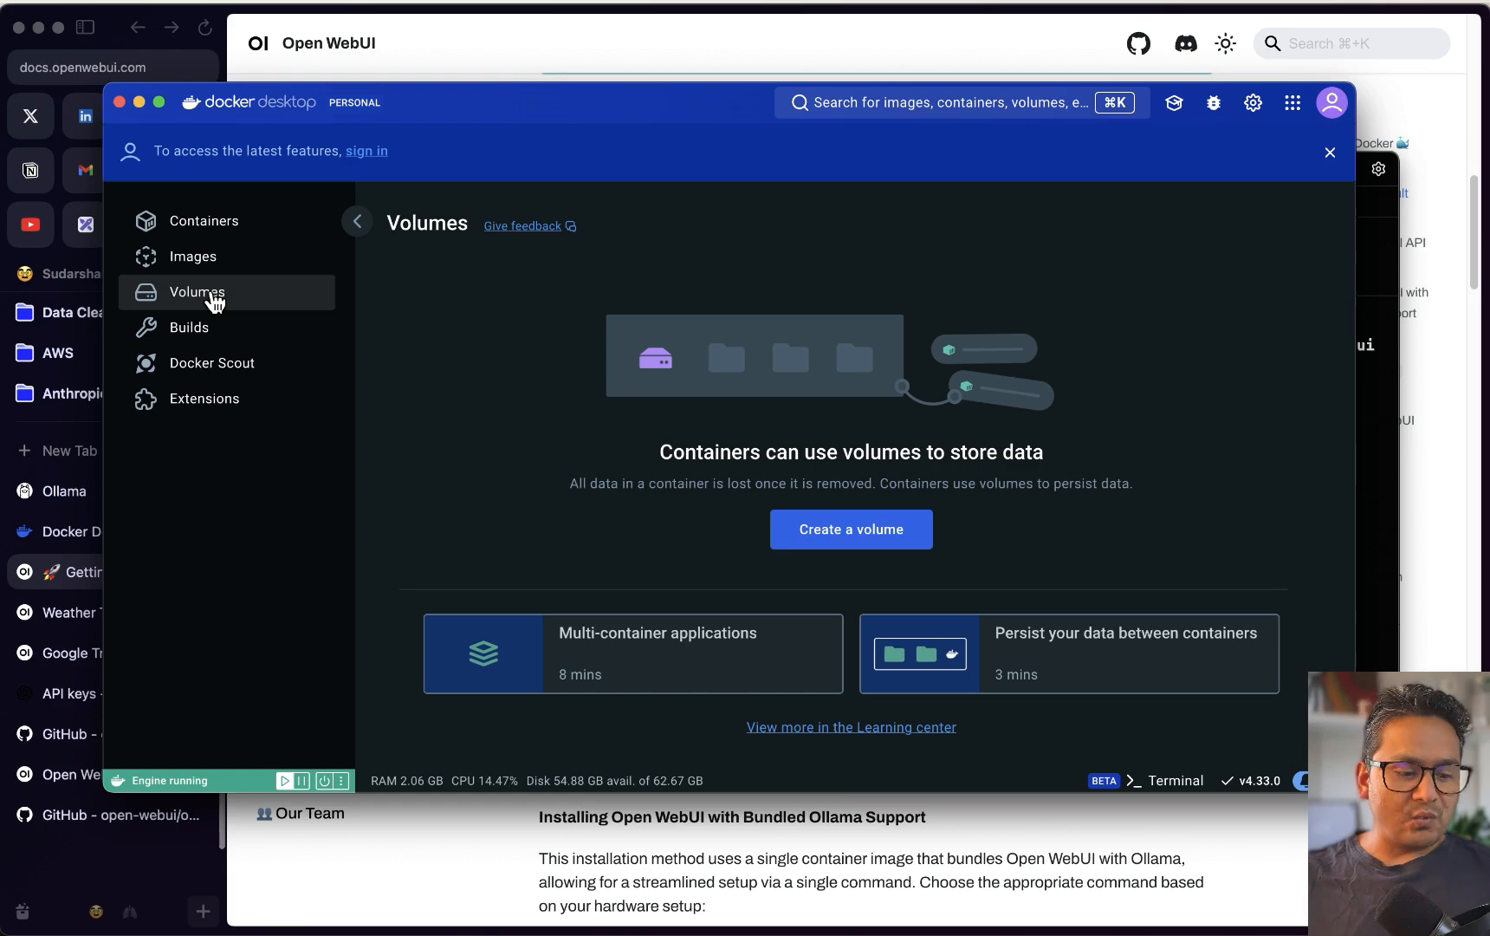
mouse_move(299, 918)
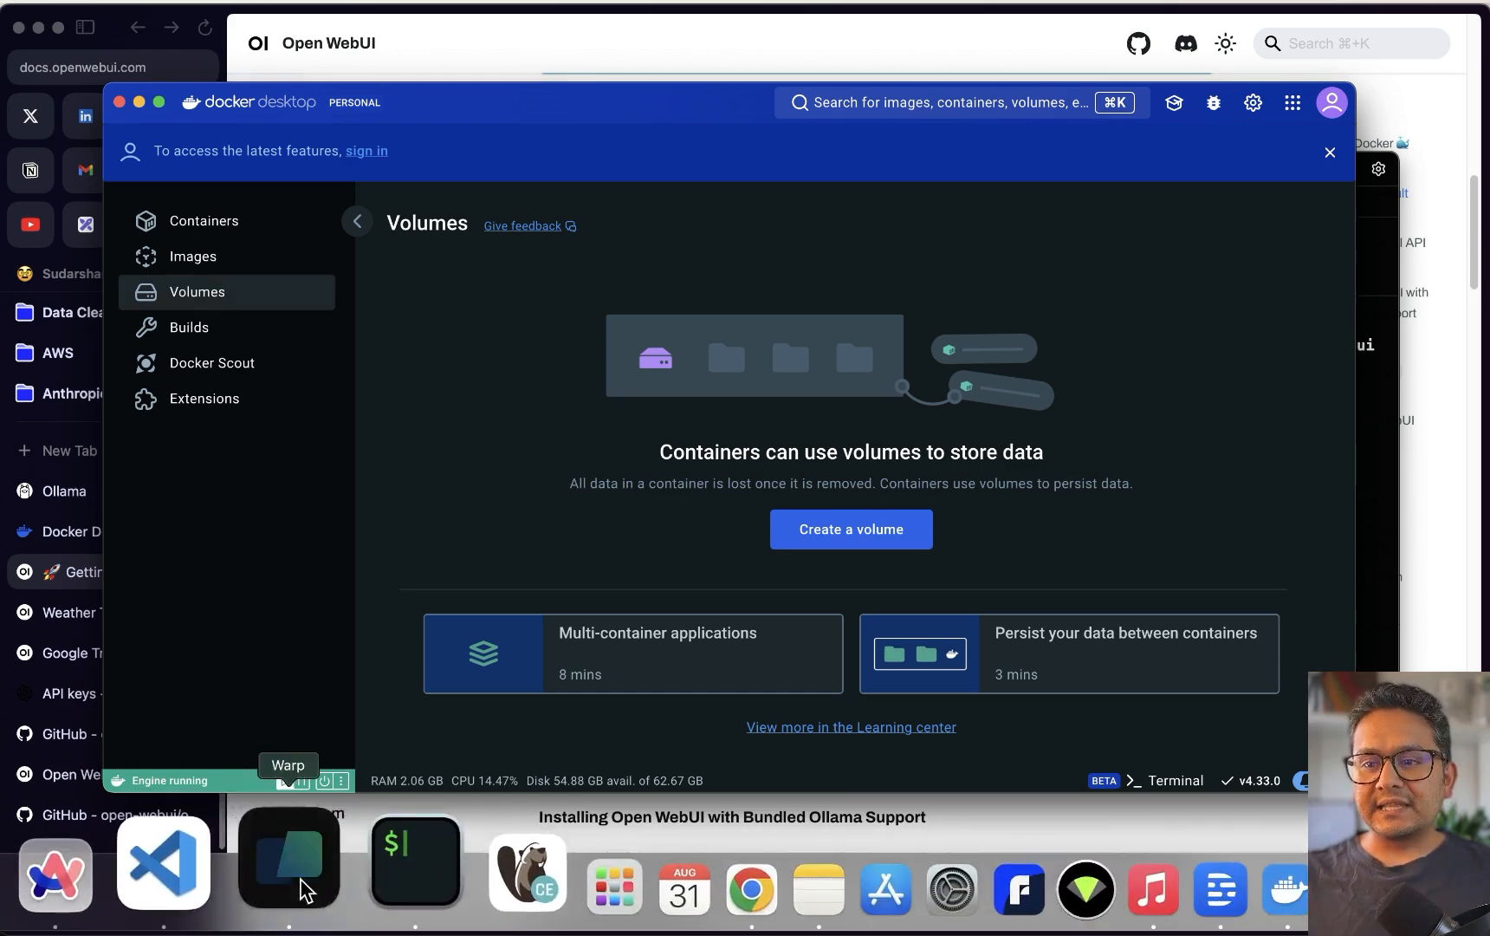
left_click(301, 880)
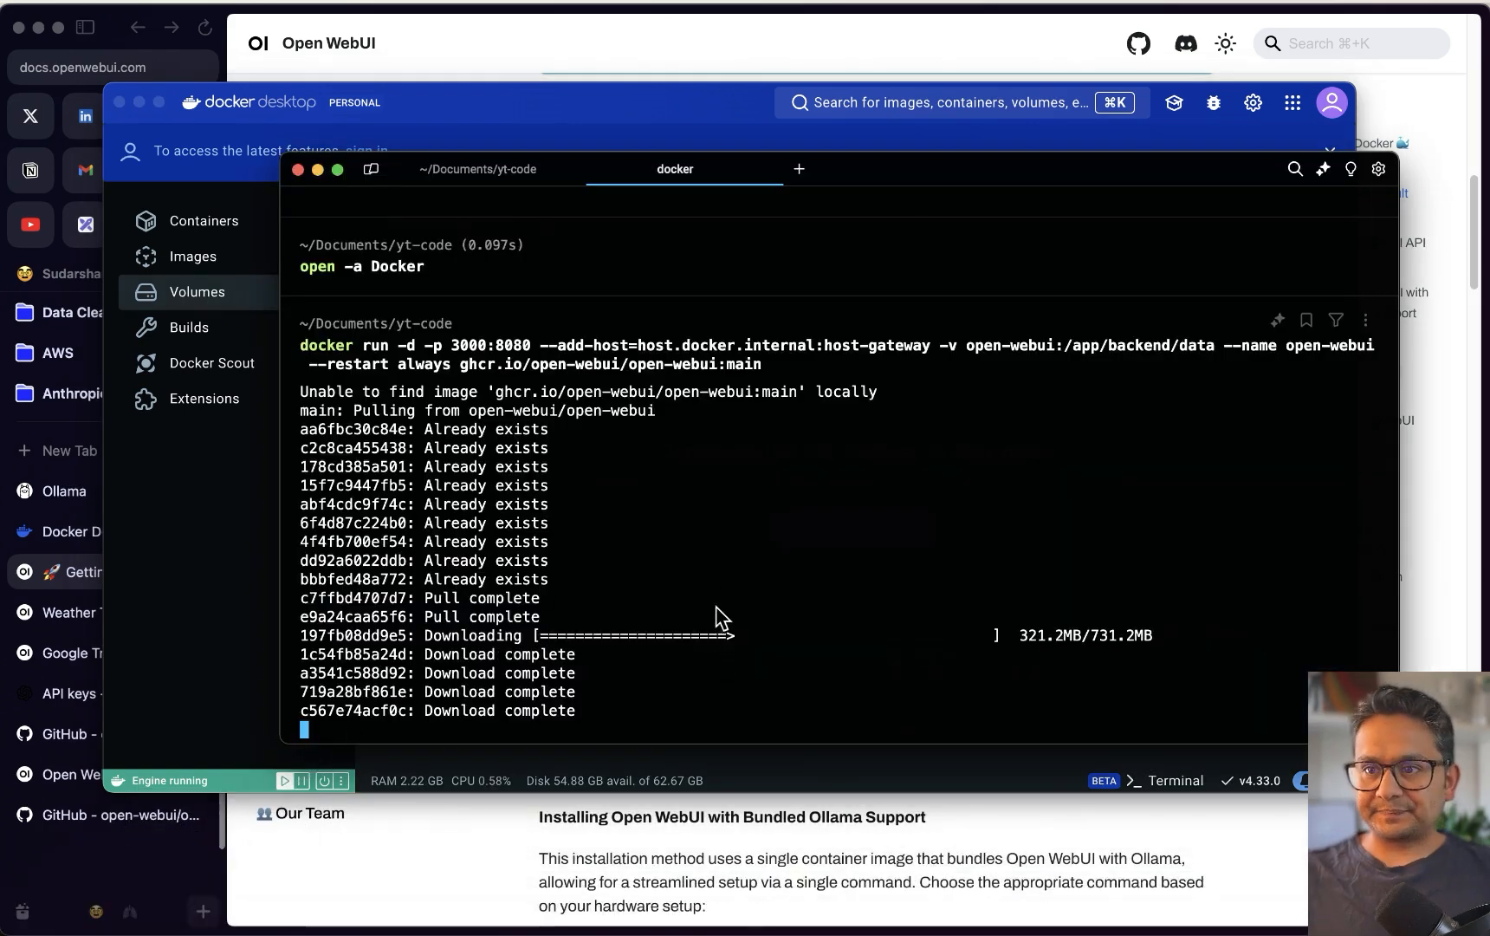
left_click_drag(908, 176, 1231, 192)
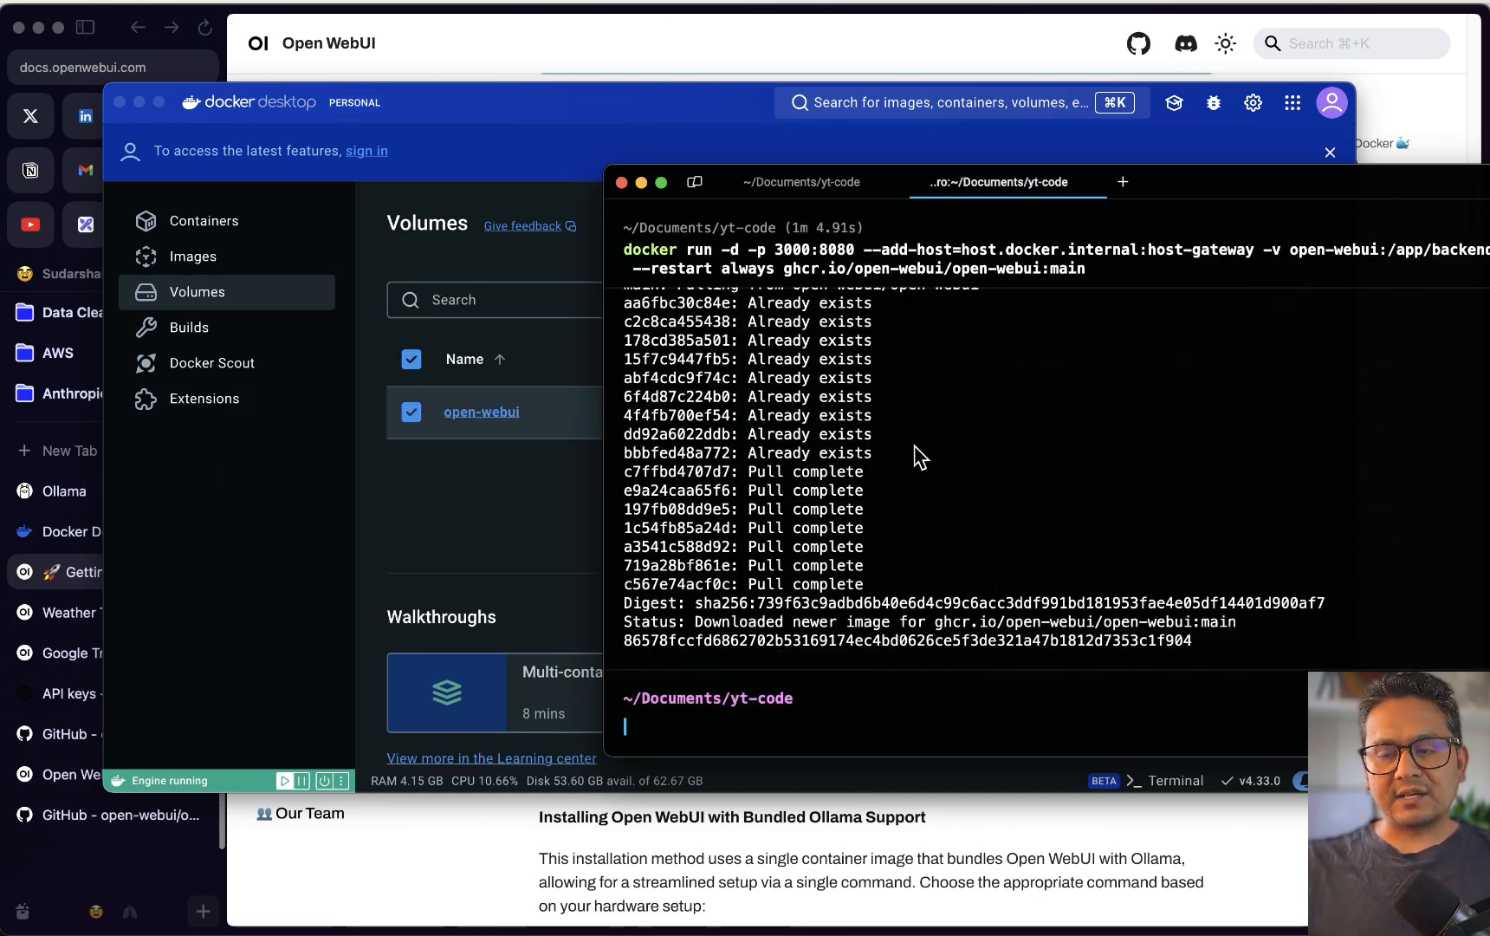
Confirm open-webui is running on 3000:8080 in Docker Desktop and launch it in the browser
left_click(346, 499)
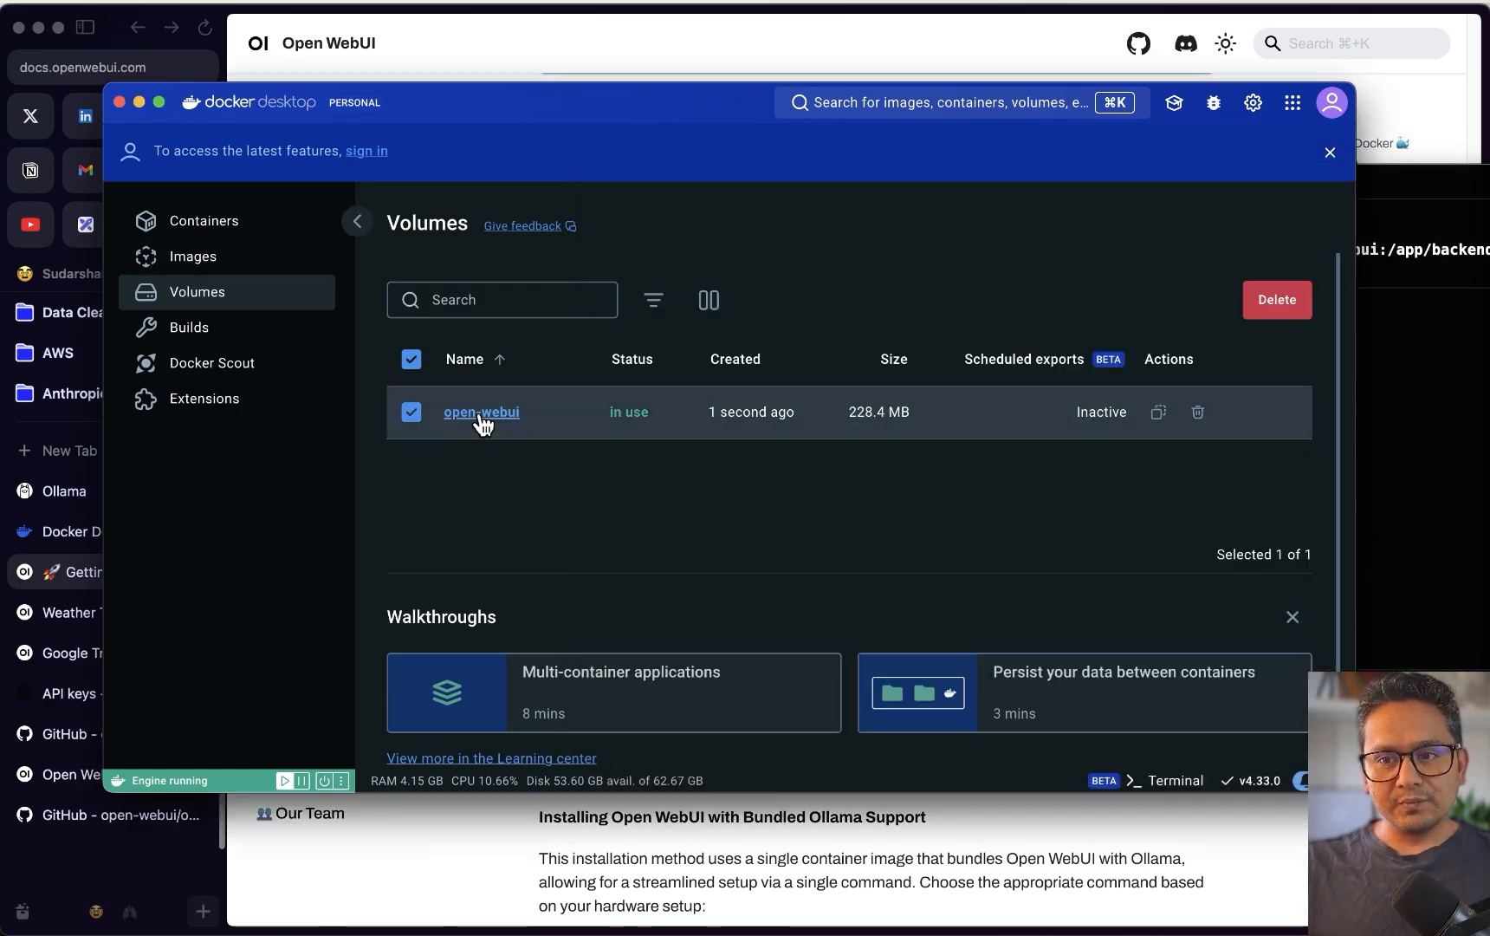
left_click(227, 260)
left_click(208, 224)
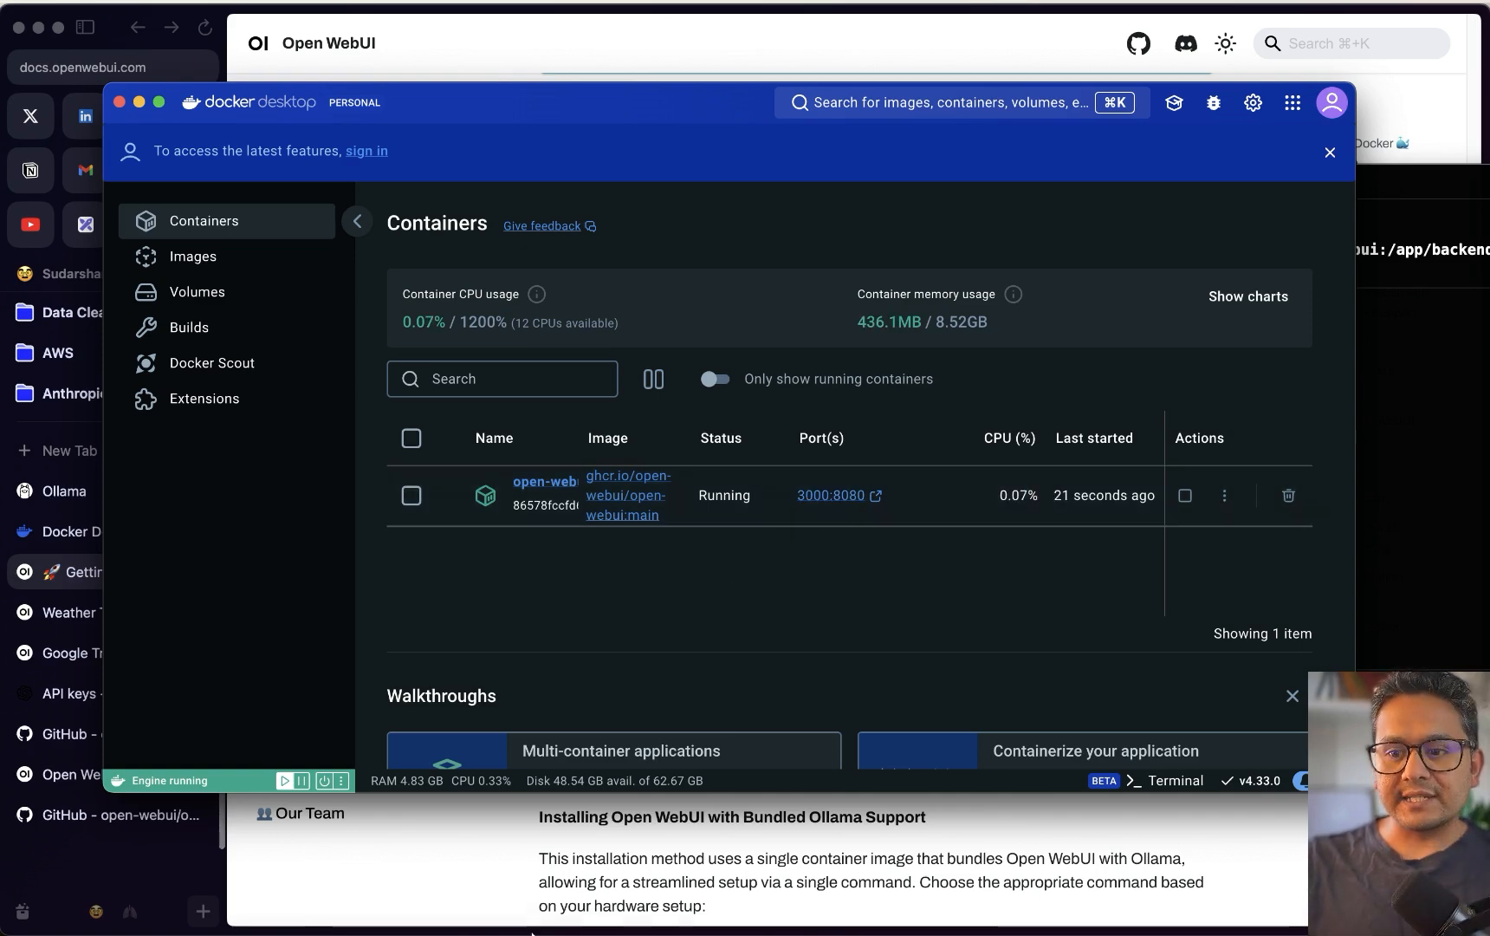
mouse_move(476, 915)
left_click(282, 872)
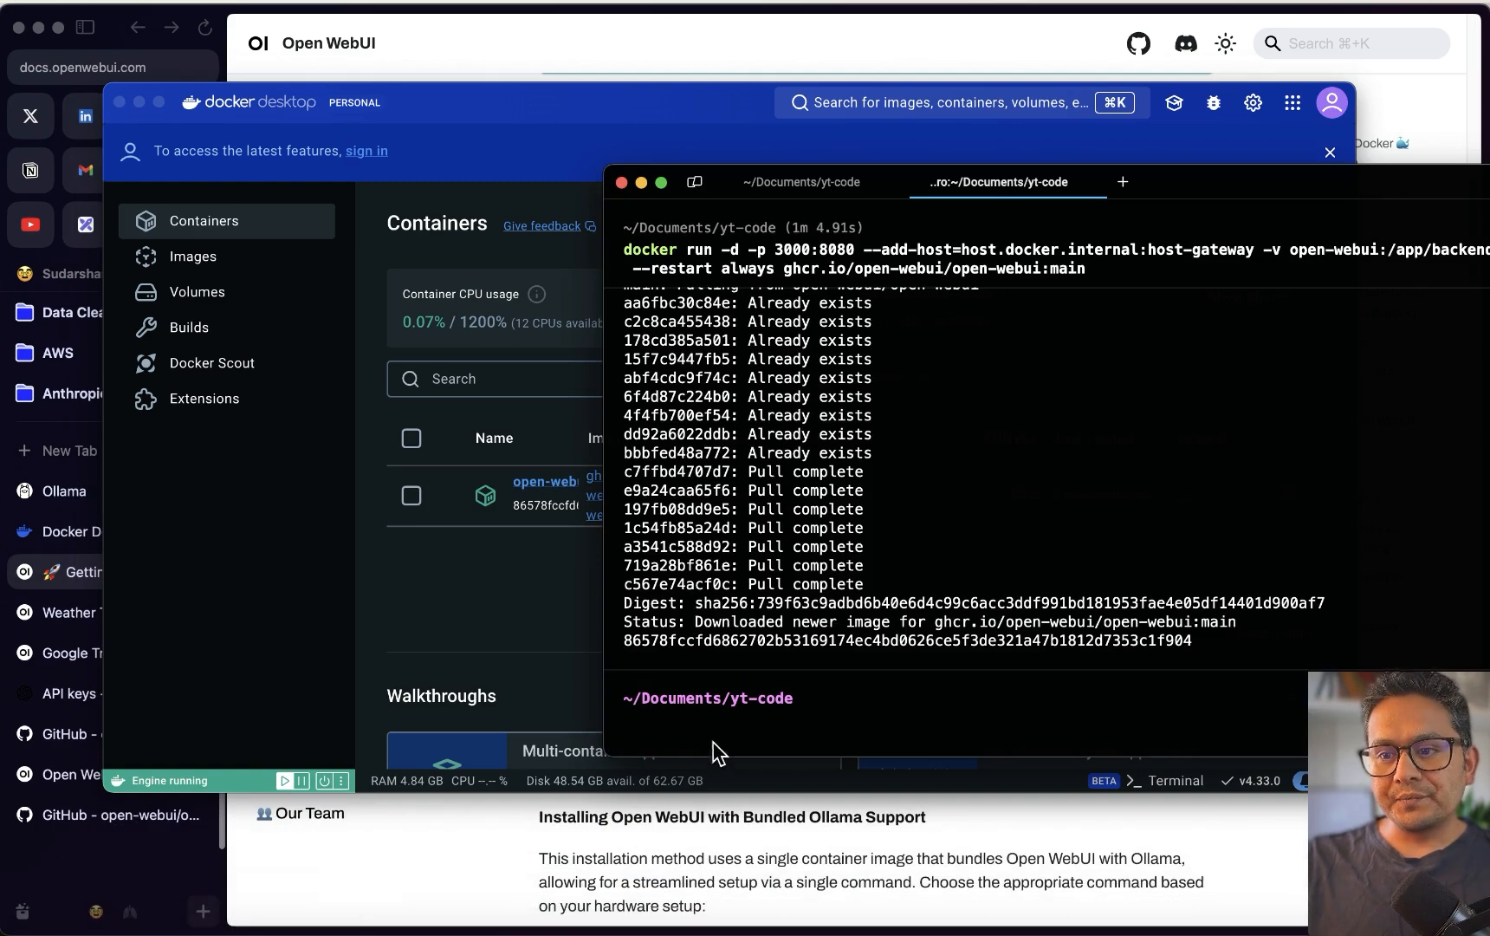
scroll(836, 455, "up", 3)
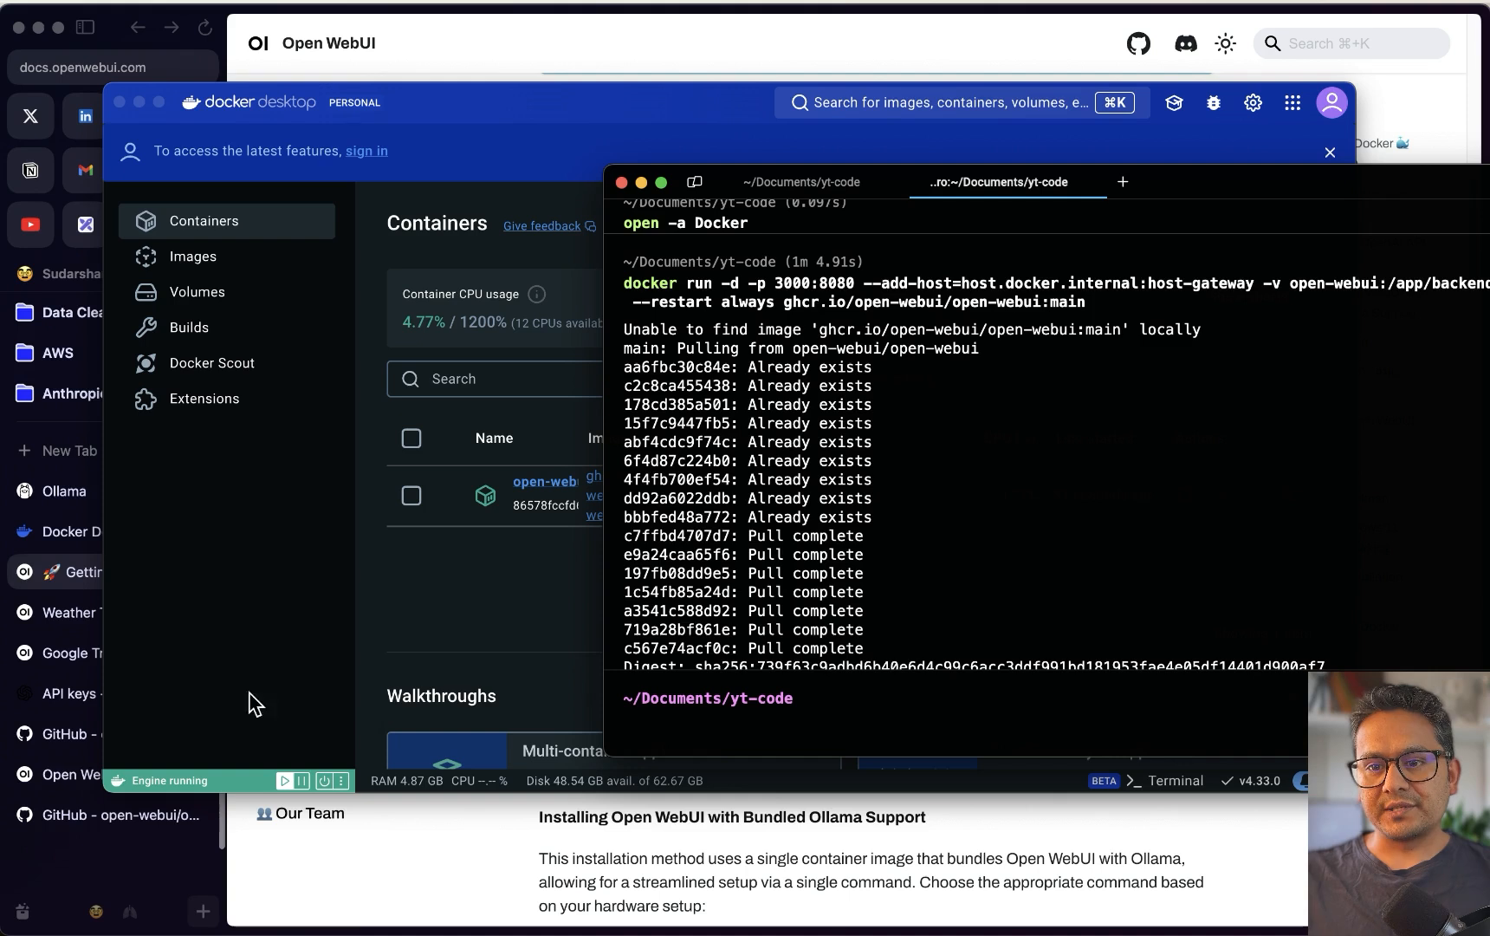
left_click(518, 585)
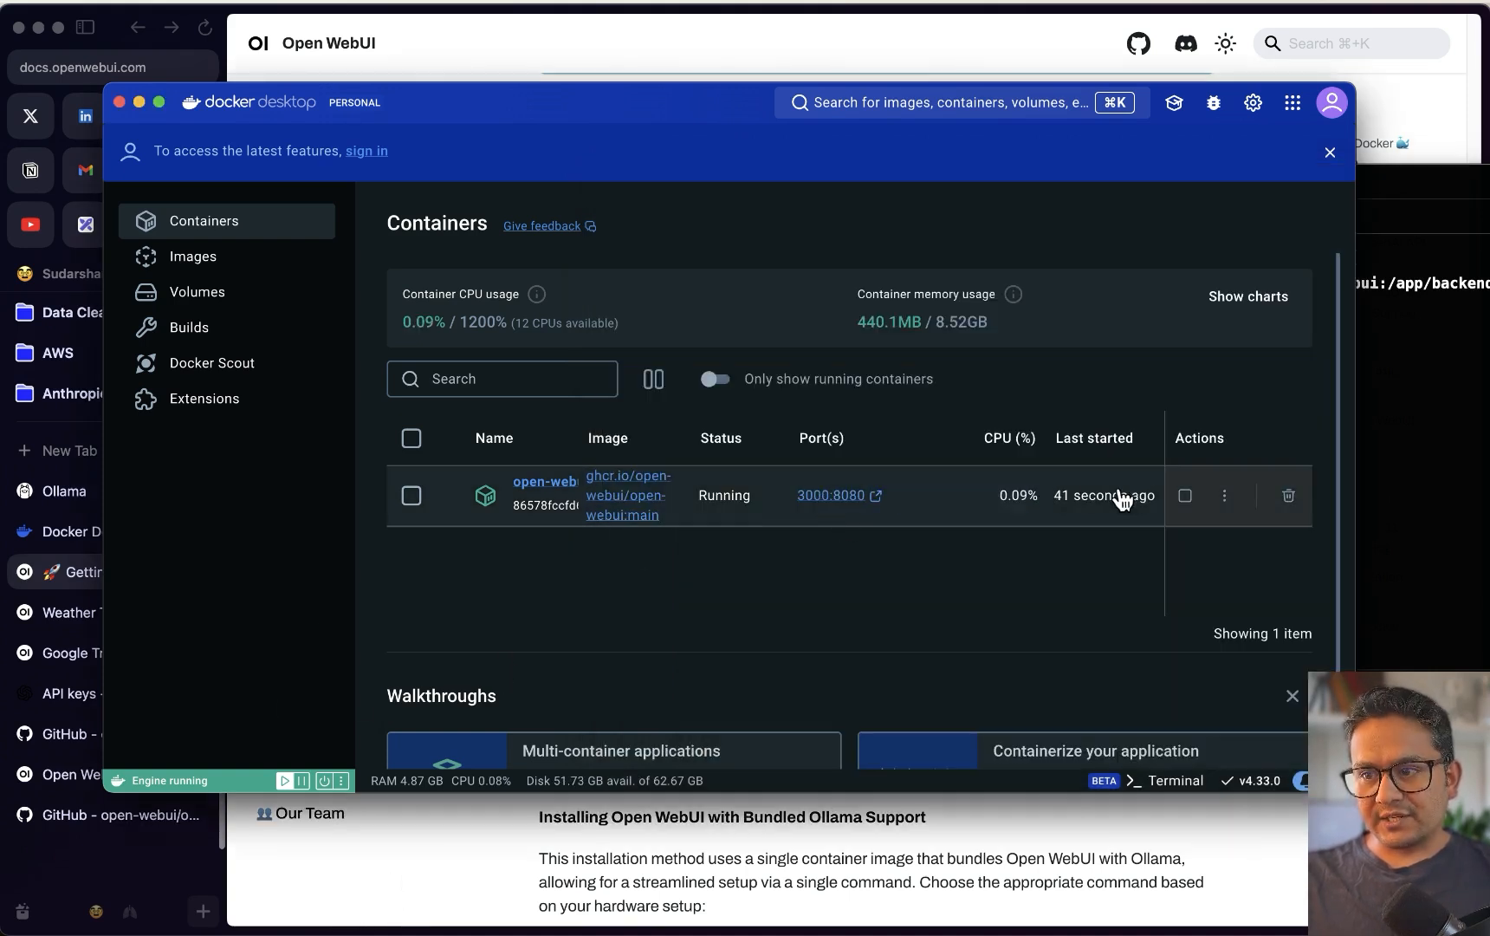
left_click(824, 496)
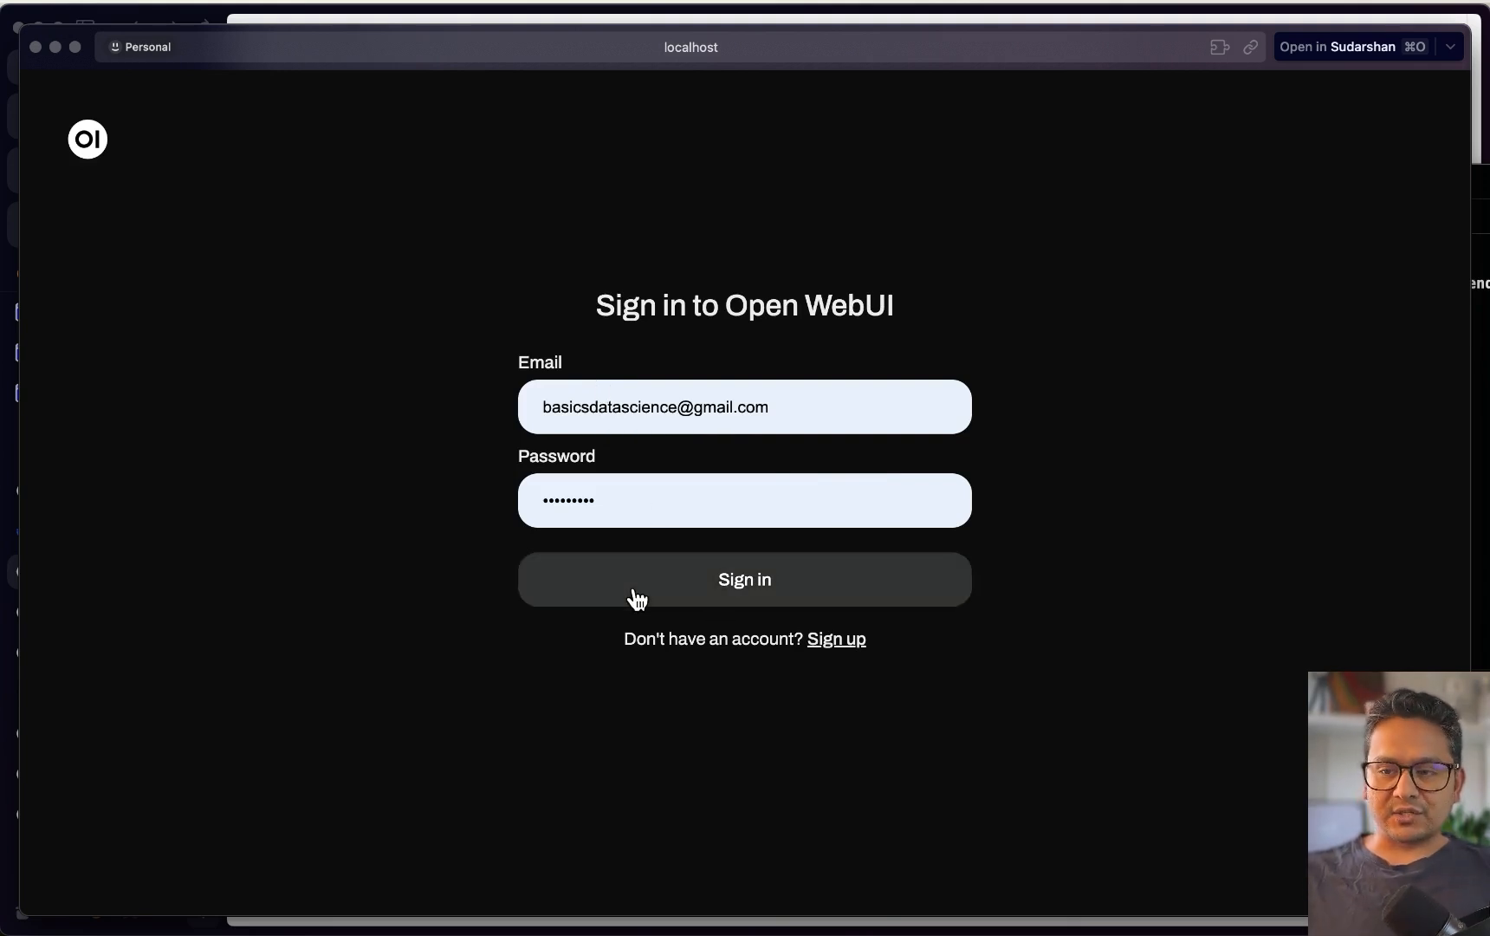
Sign up with a full name, e-mail and password, and create the admin account
left_click(834, 643)
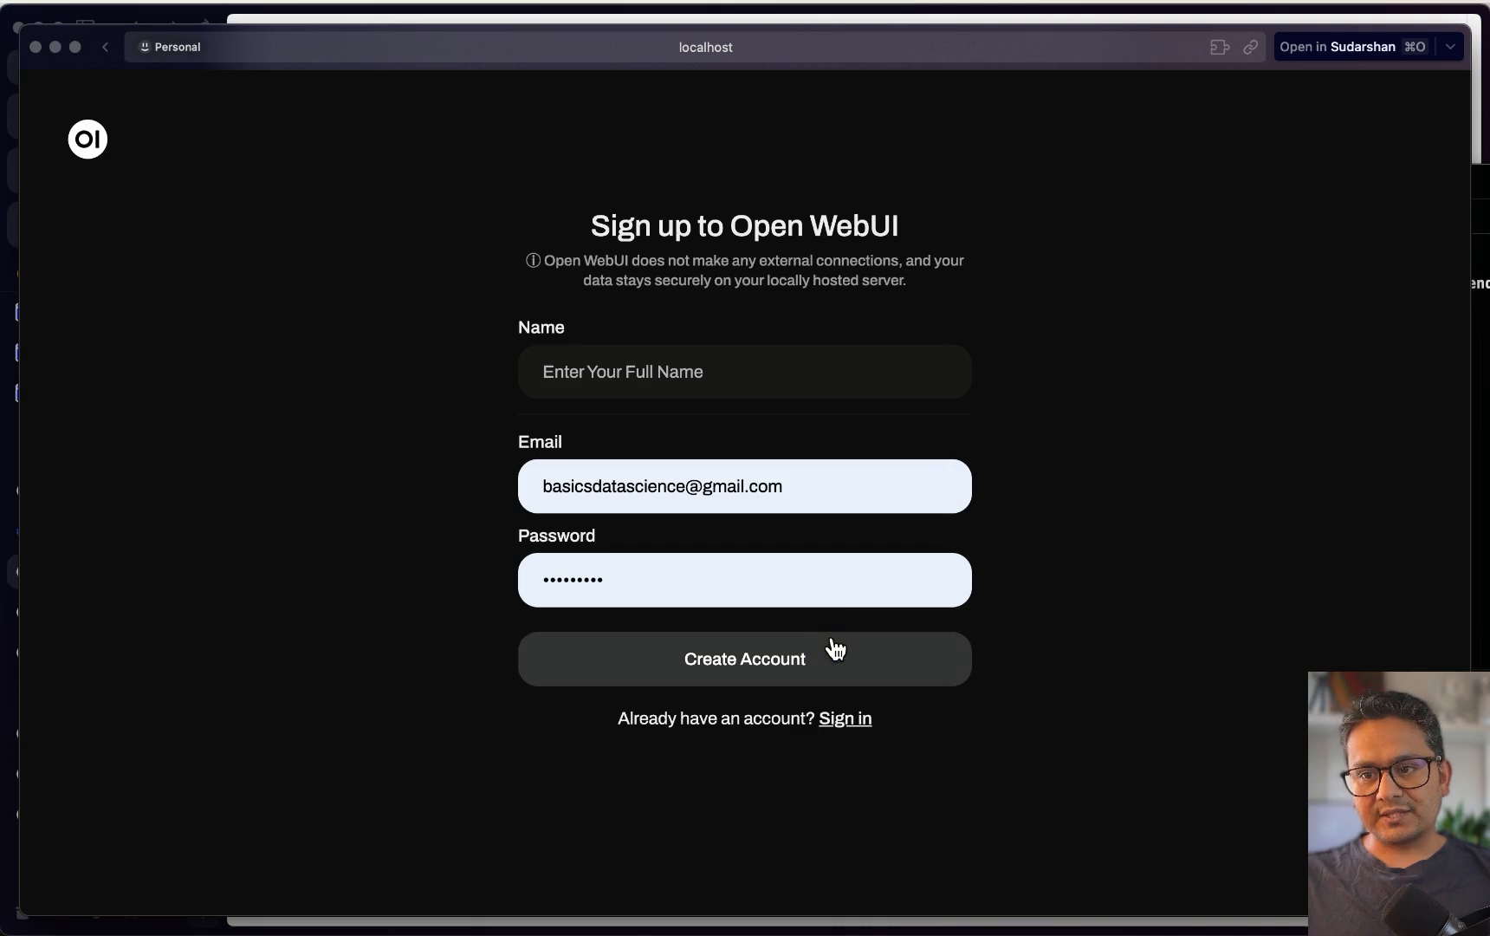
left_click(610, 364)
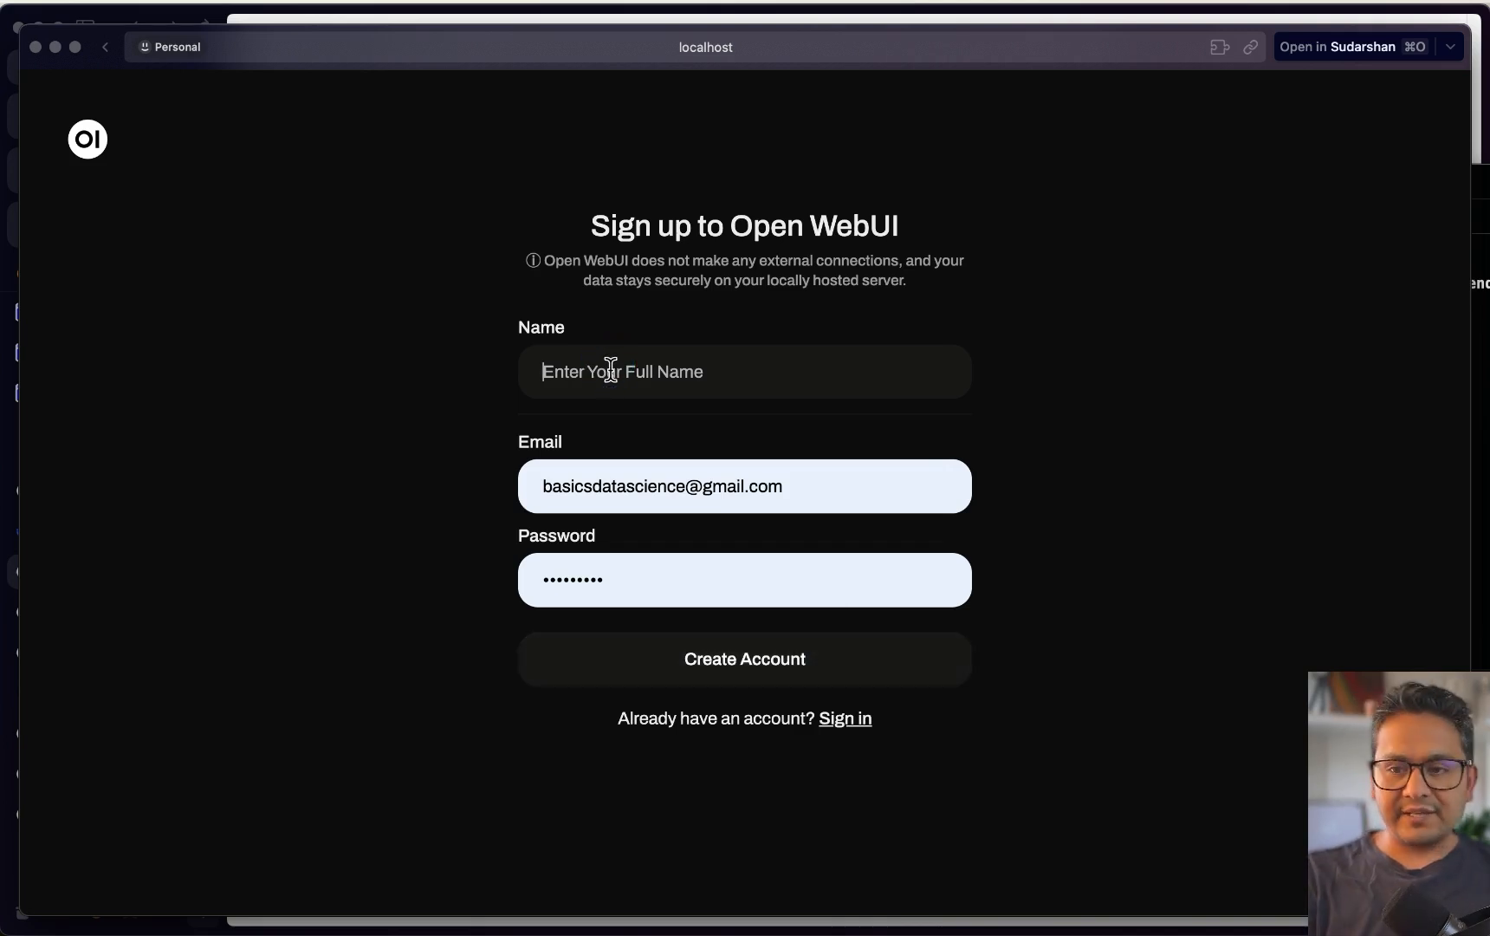
type("Data Science Basics")
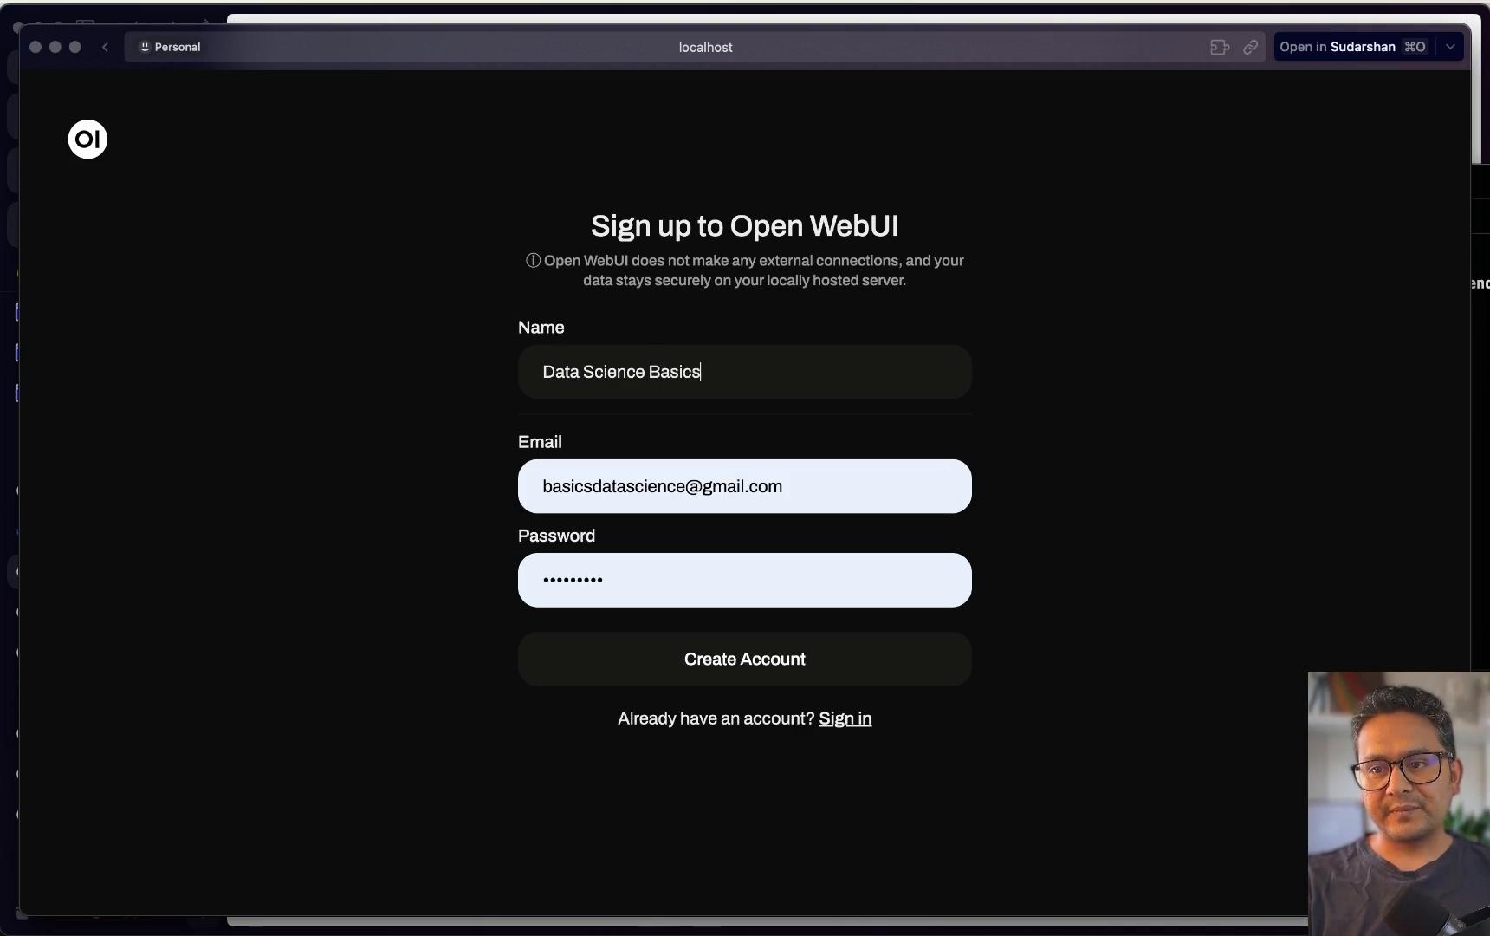
key("Tab")
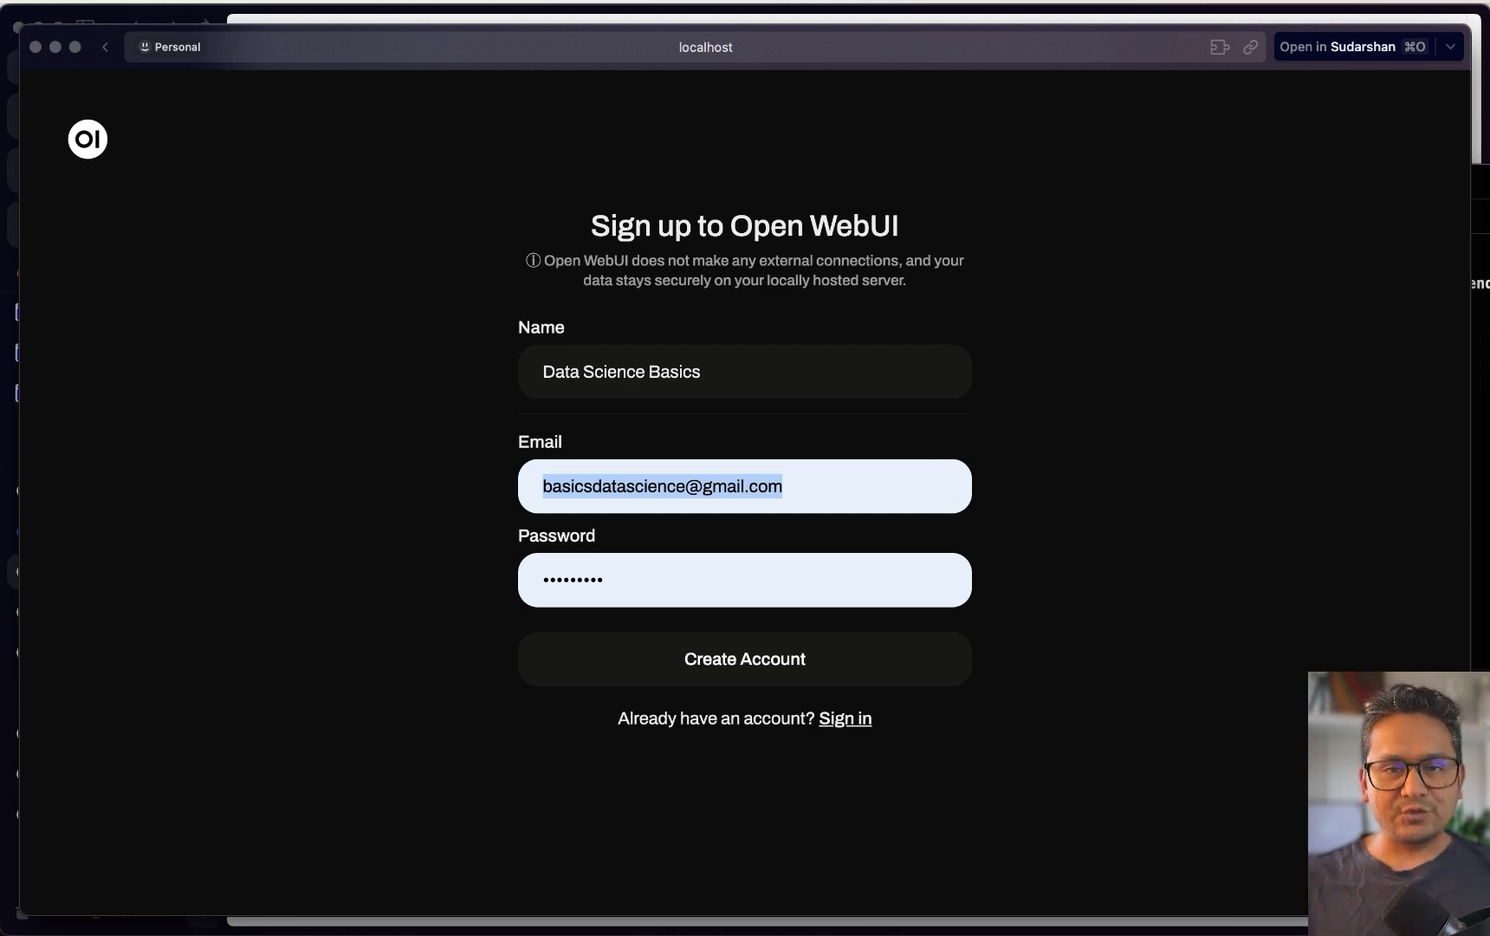
type("admin@admin")
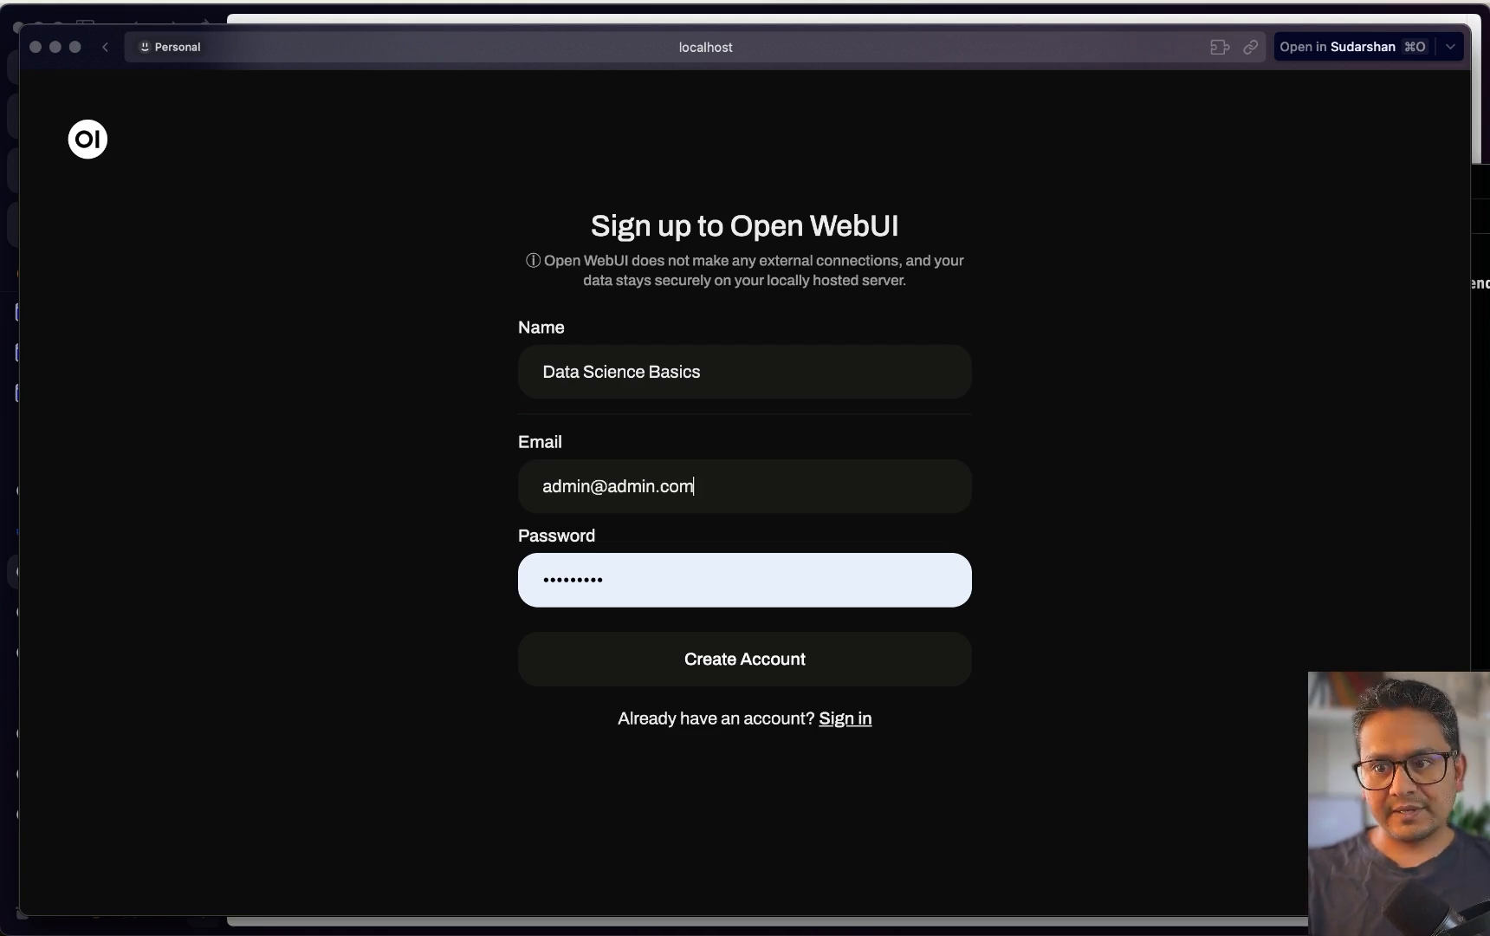
key("Tab")
type("a")
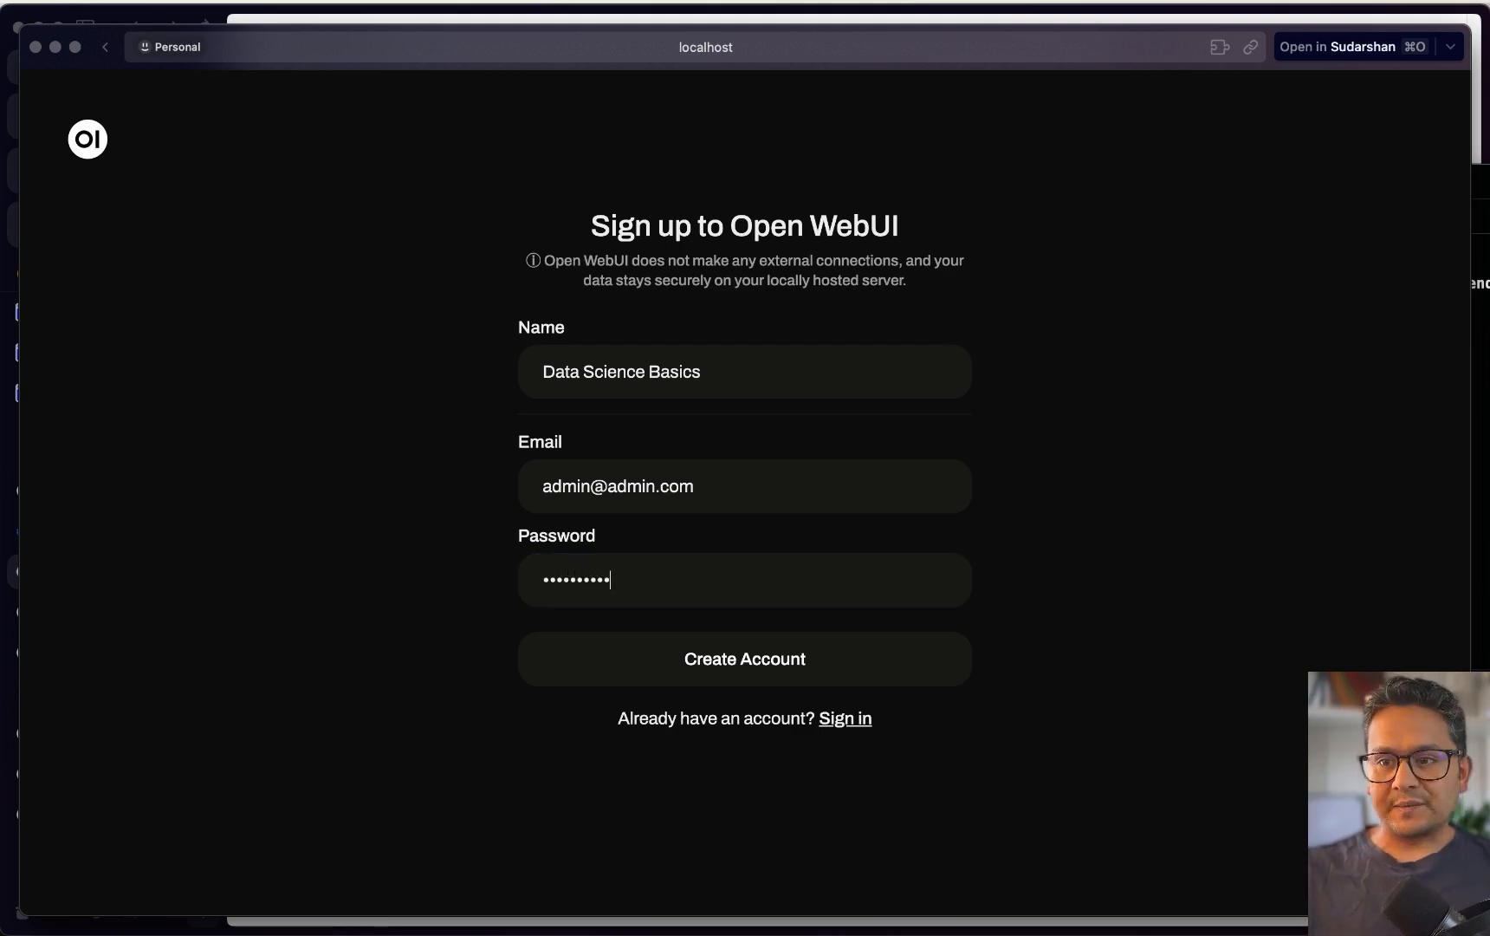
left_click(744, 662)
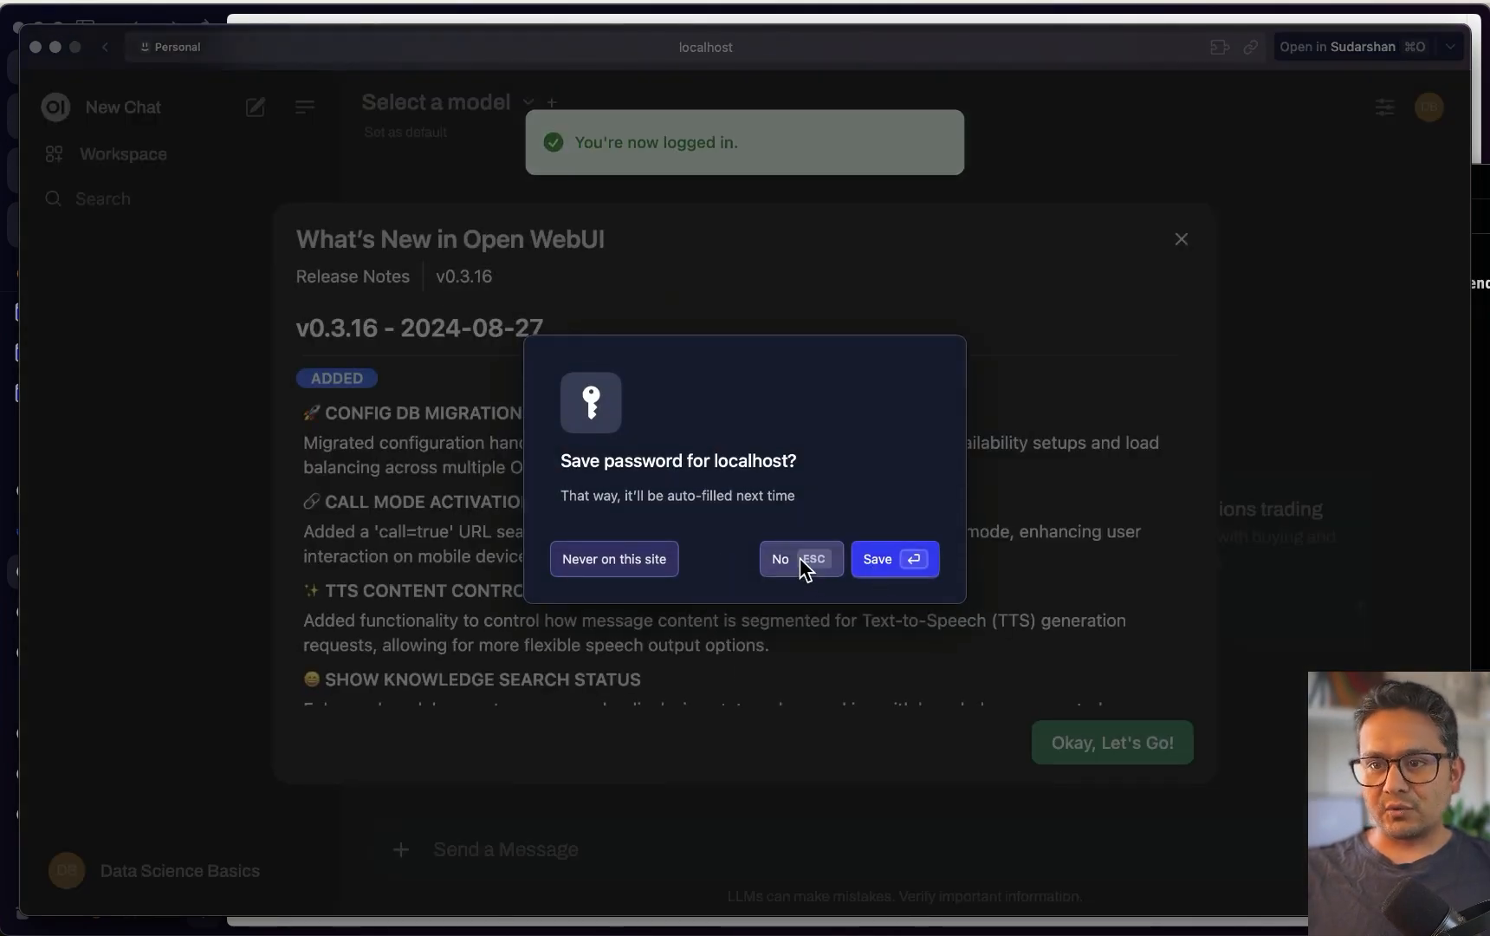
Decline saving the localhost password, then scroll through and dismiss the release notes
left_click(800, 560)
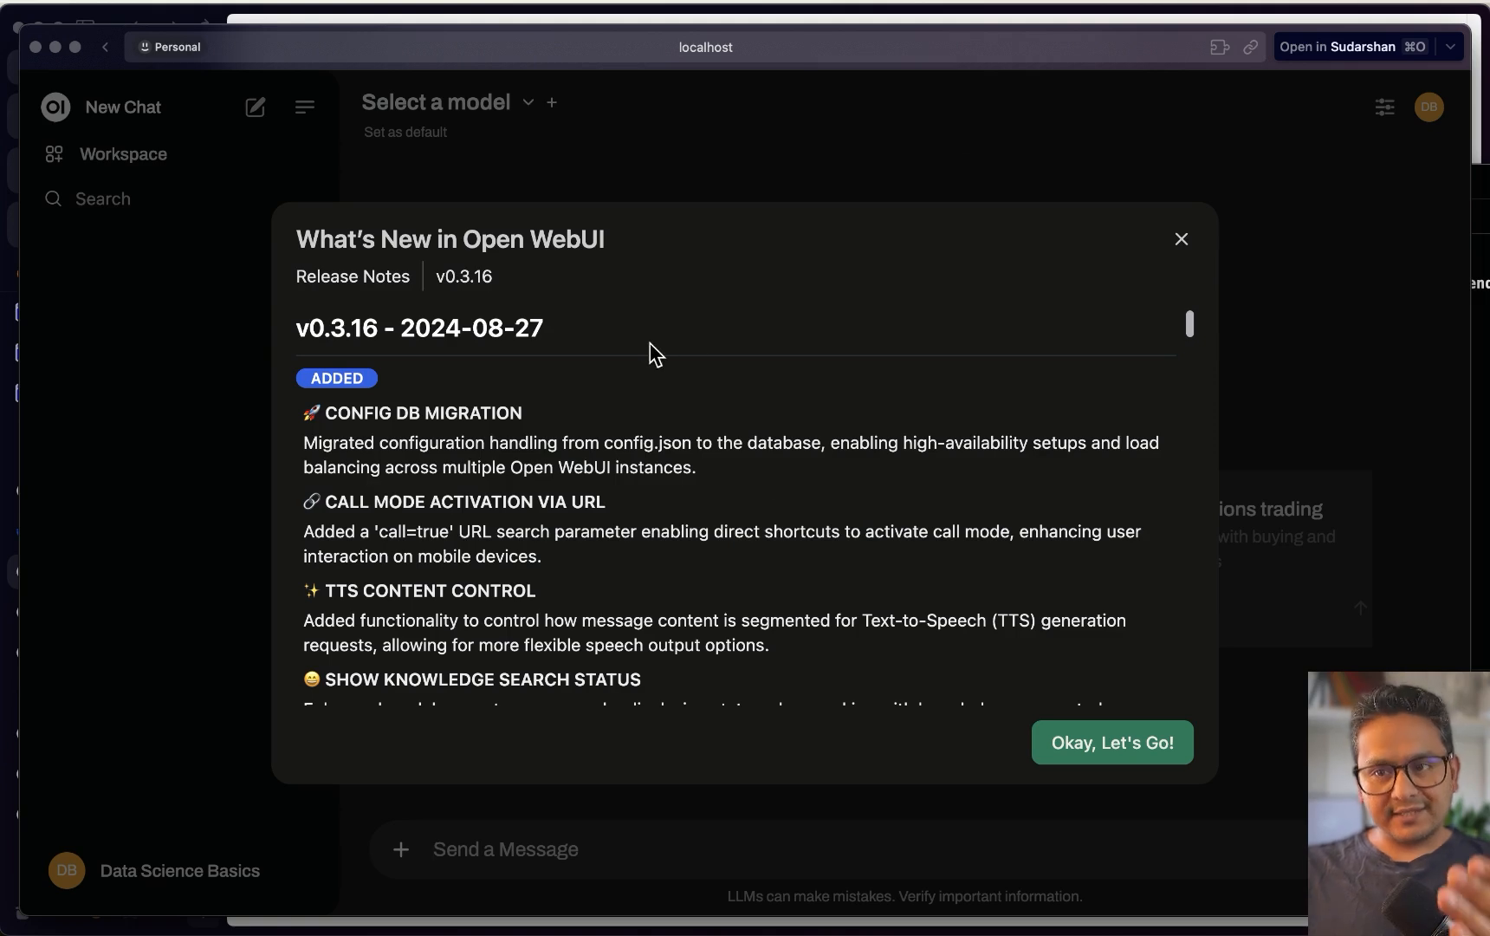
scroll(652, 359, "down", 6)
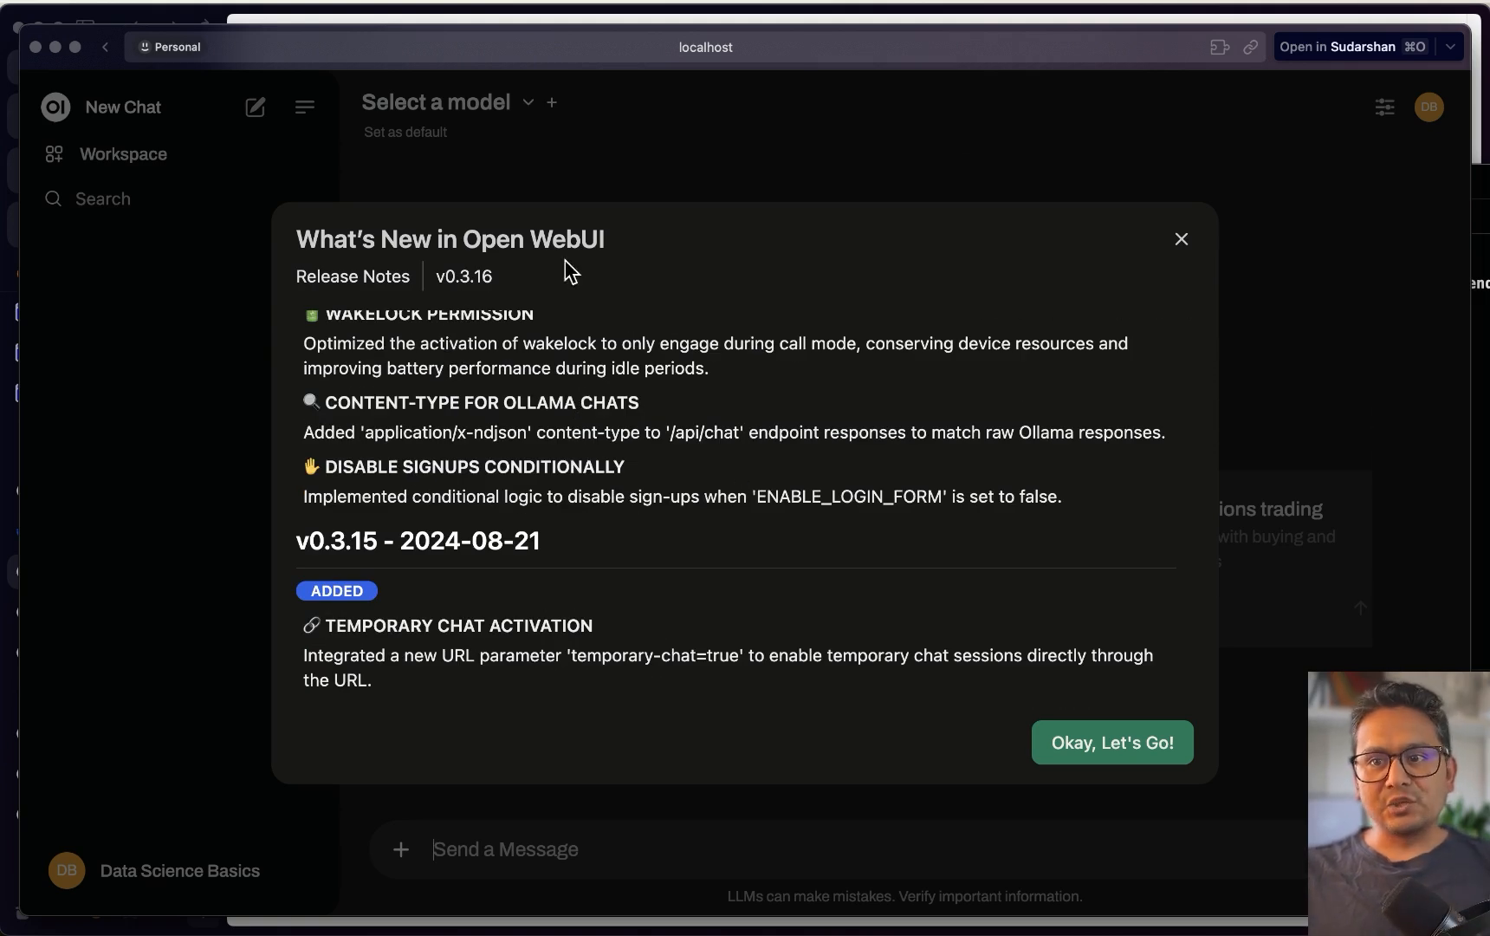
scroll(572, 347, "up", 5)
scroll(520, 338, "down", 1)
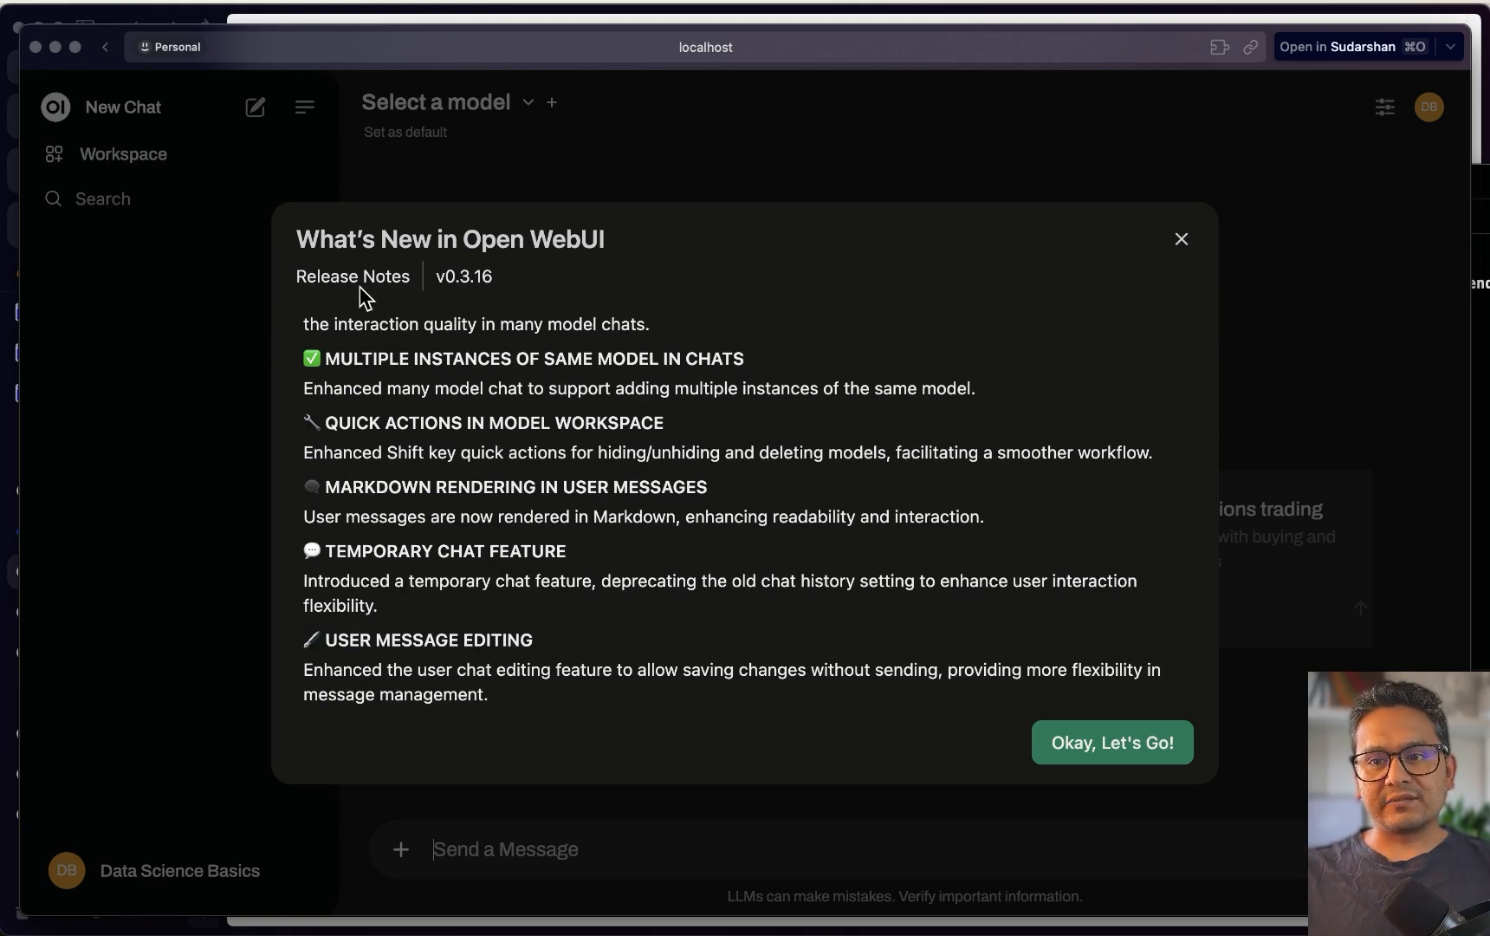
left_click(1082, 742)
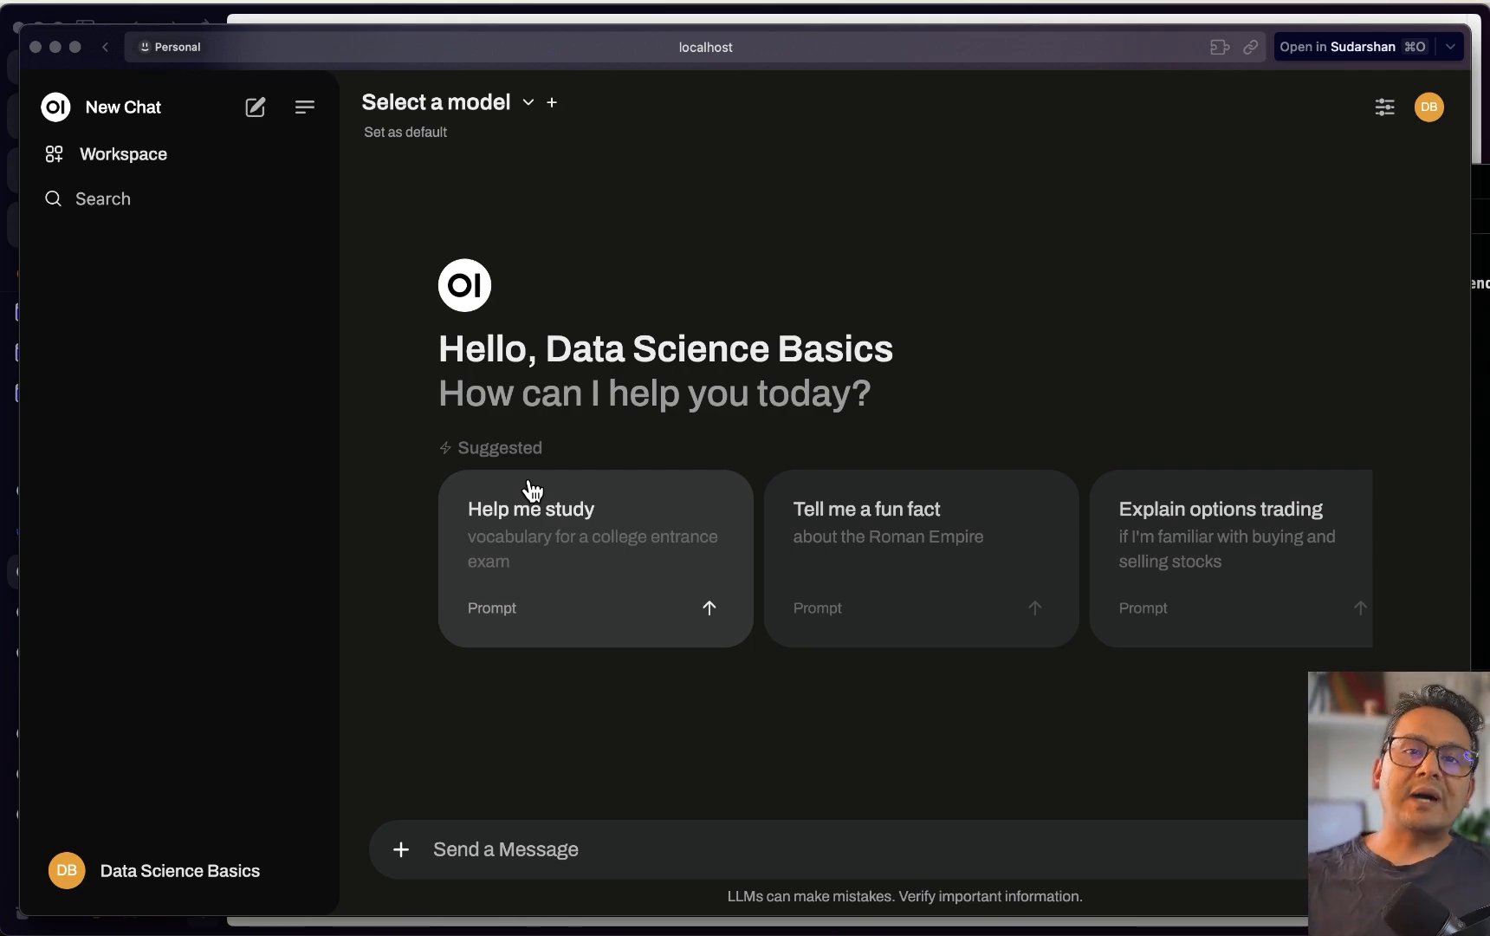
key("ctrl+Up")
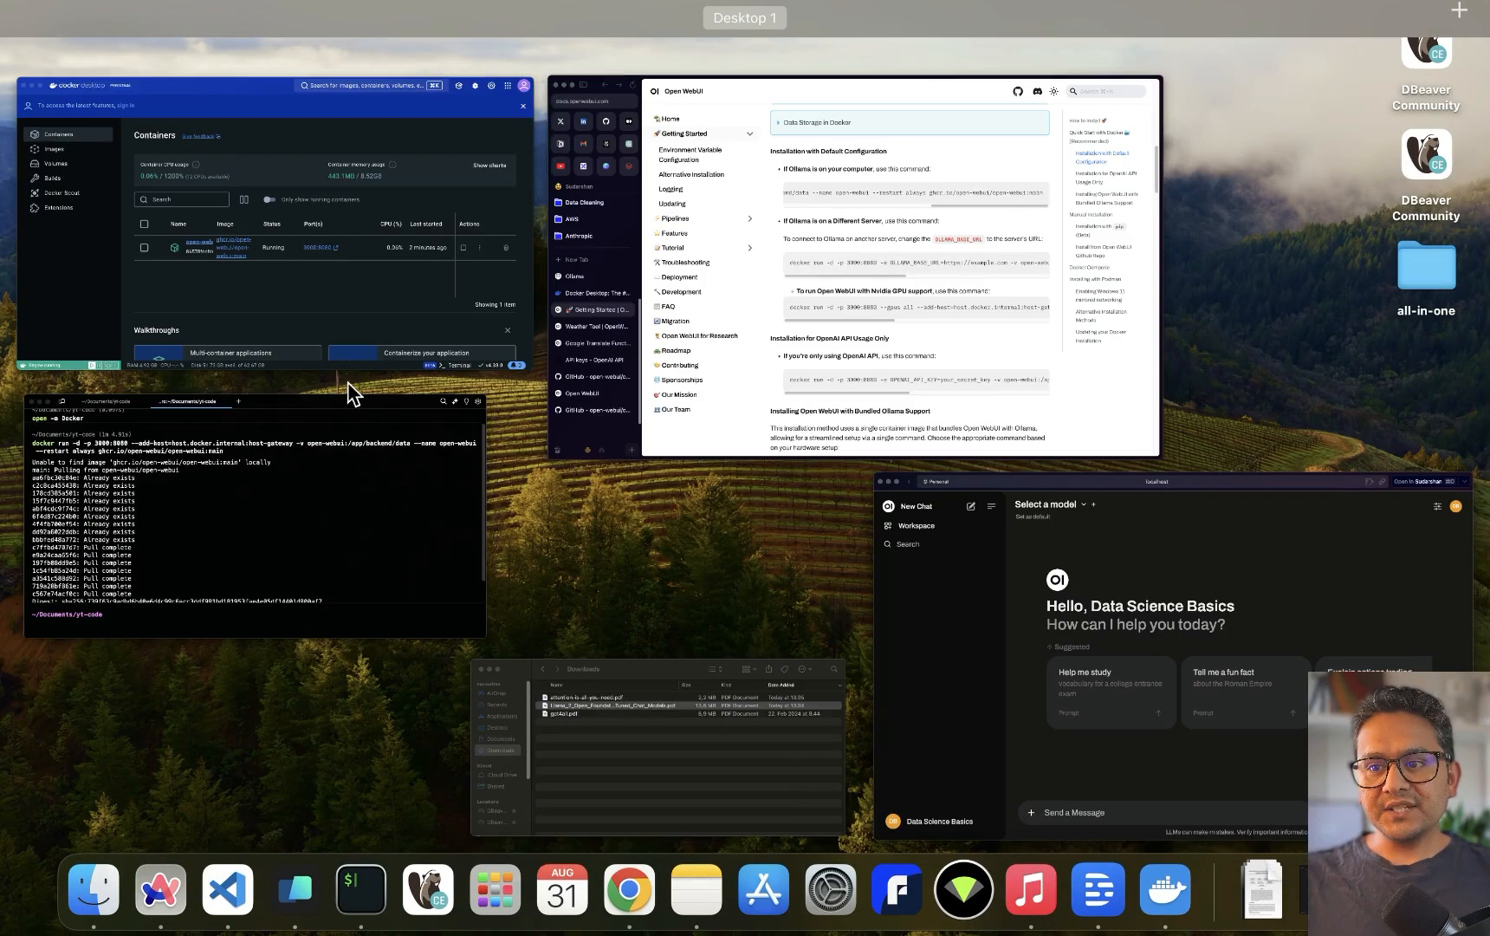
Return to the docs window and jump to the Installation with pip (Beta) section
left_click(812, 358)
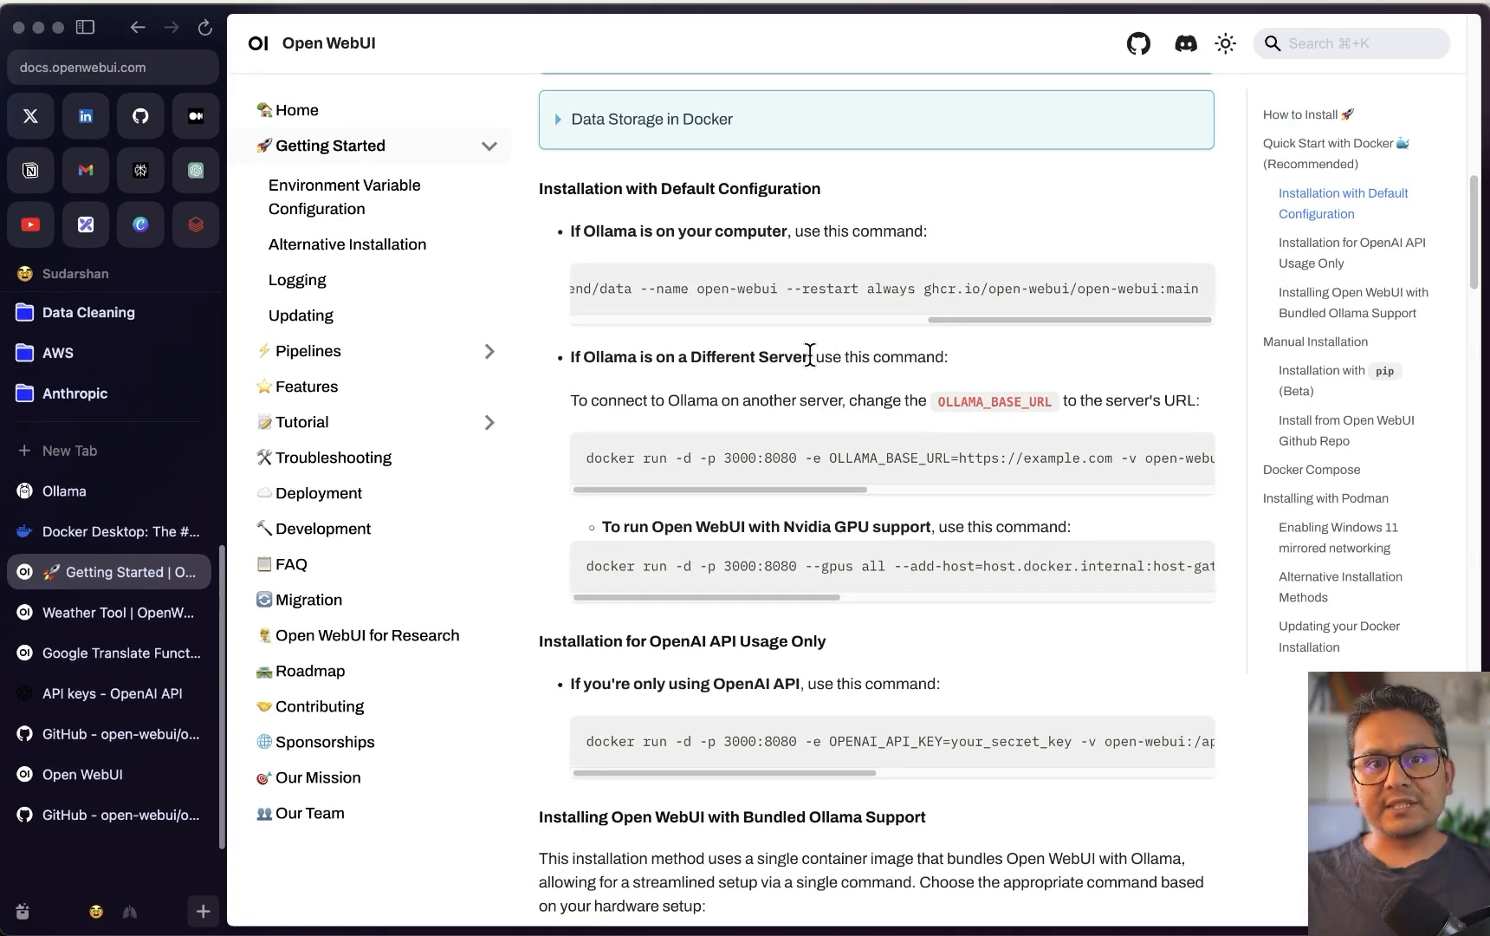
scroll(745, 596, "down", 5)
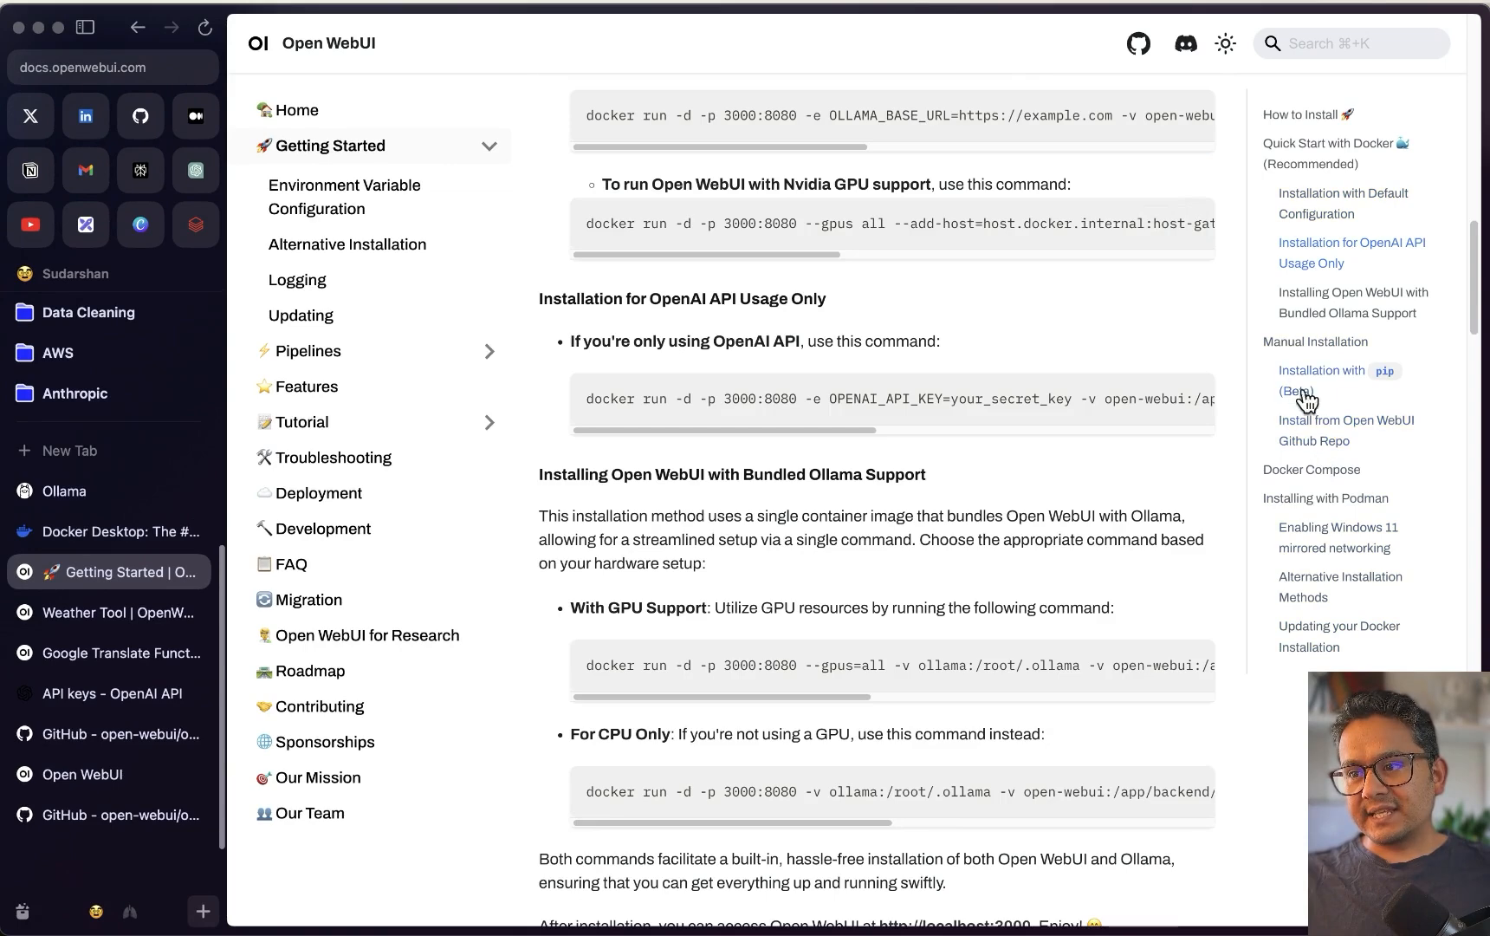
left_click(1344, 381)
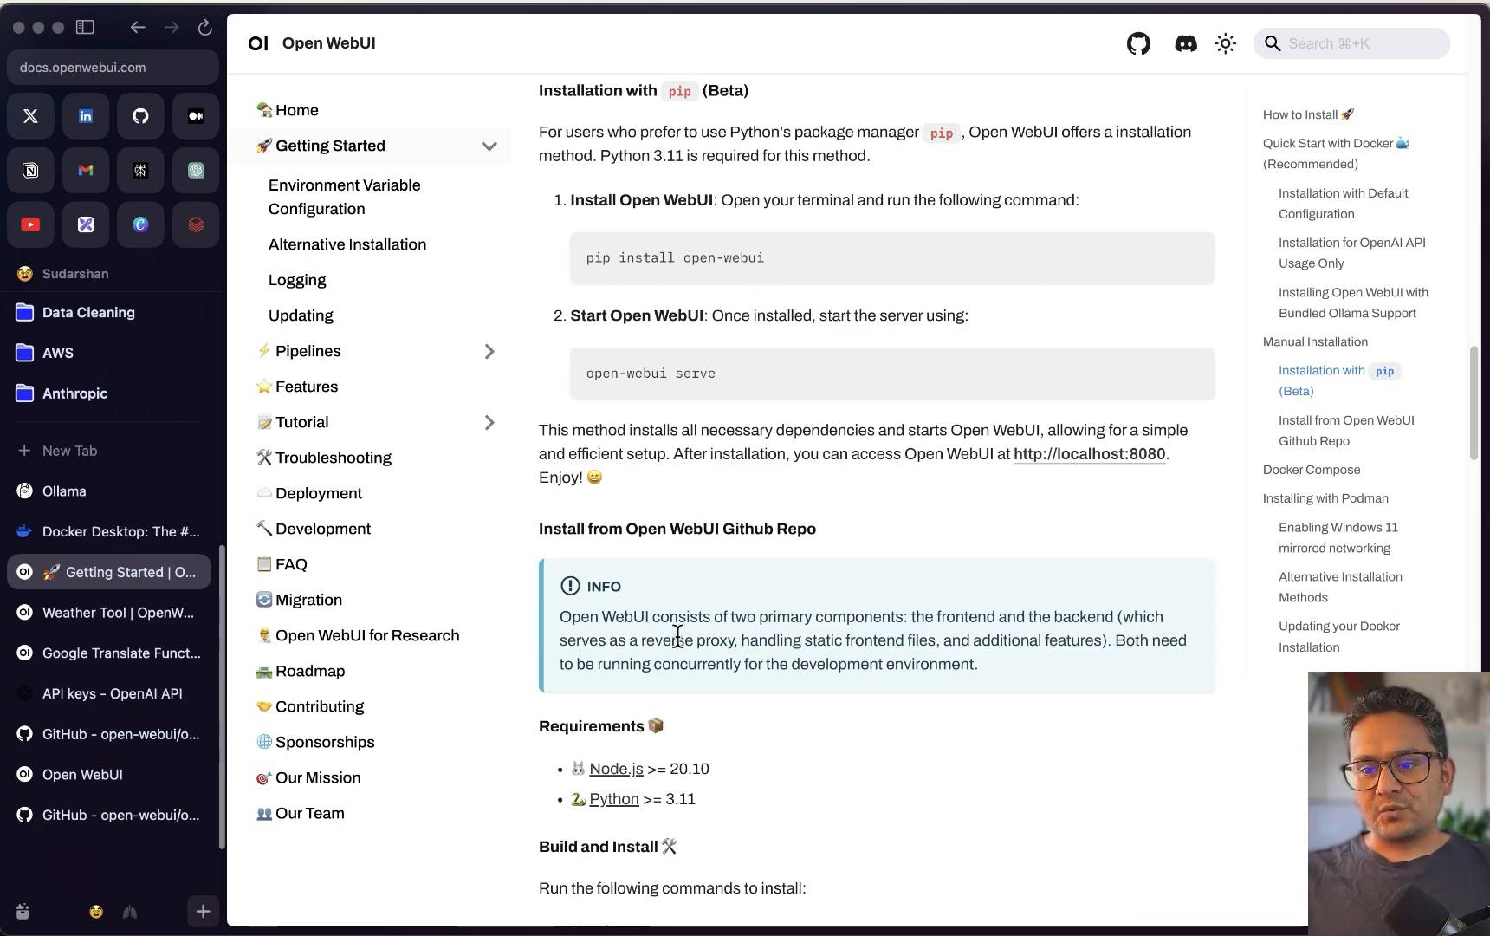
Create a webui-pip folder in Warp and change into it
mouse_move(439, 897)
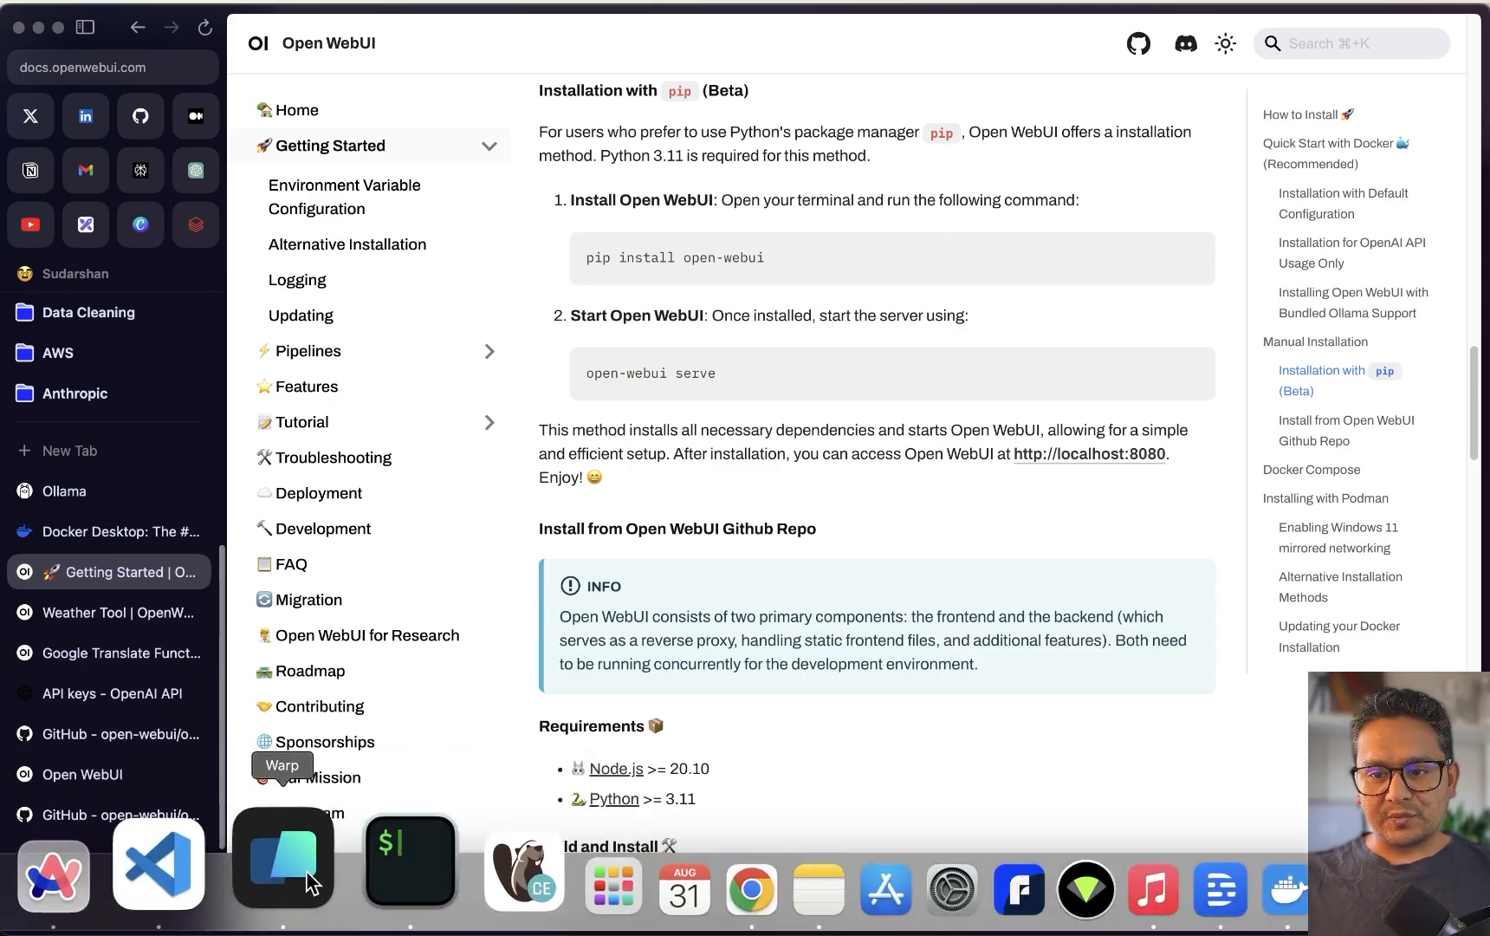
left_click(308, 875)
type("mkdir ollama-")
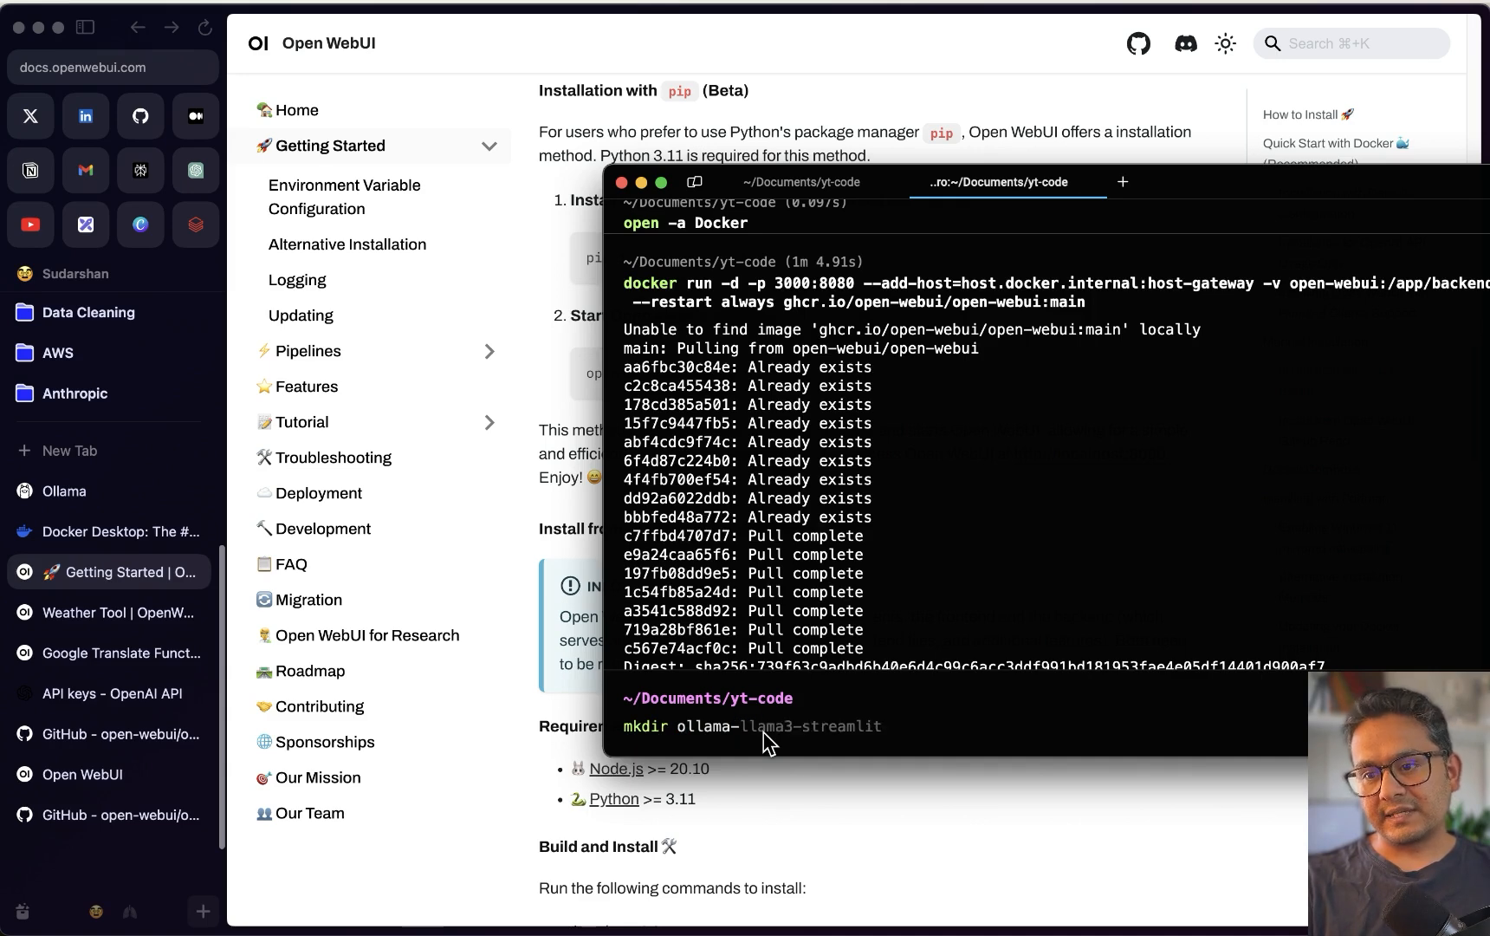
key("BackSpace")
key("BackSpace")
key("BackSpace")
key("BackSpace")
key("BackSpace")
key("BackSpace")
key("BackSpace")
type("w")
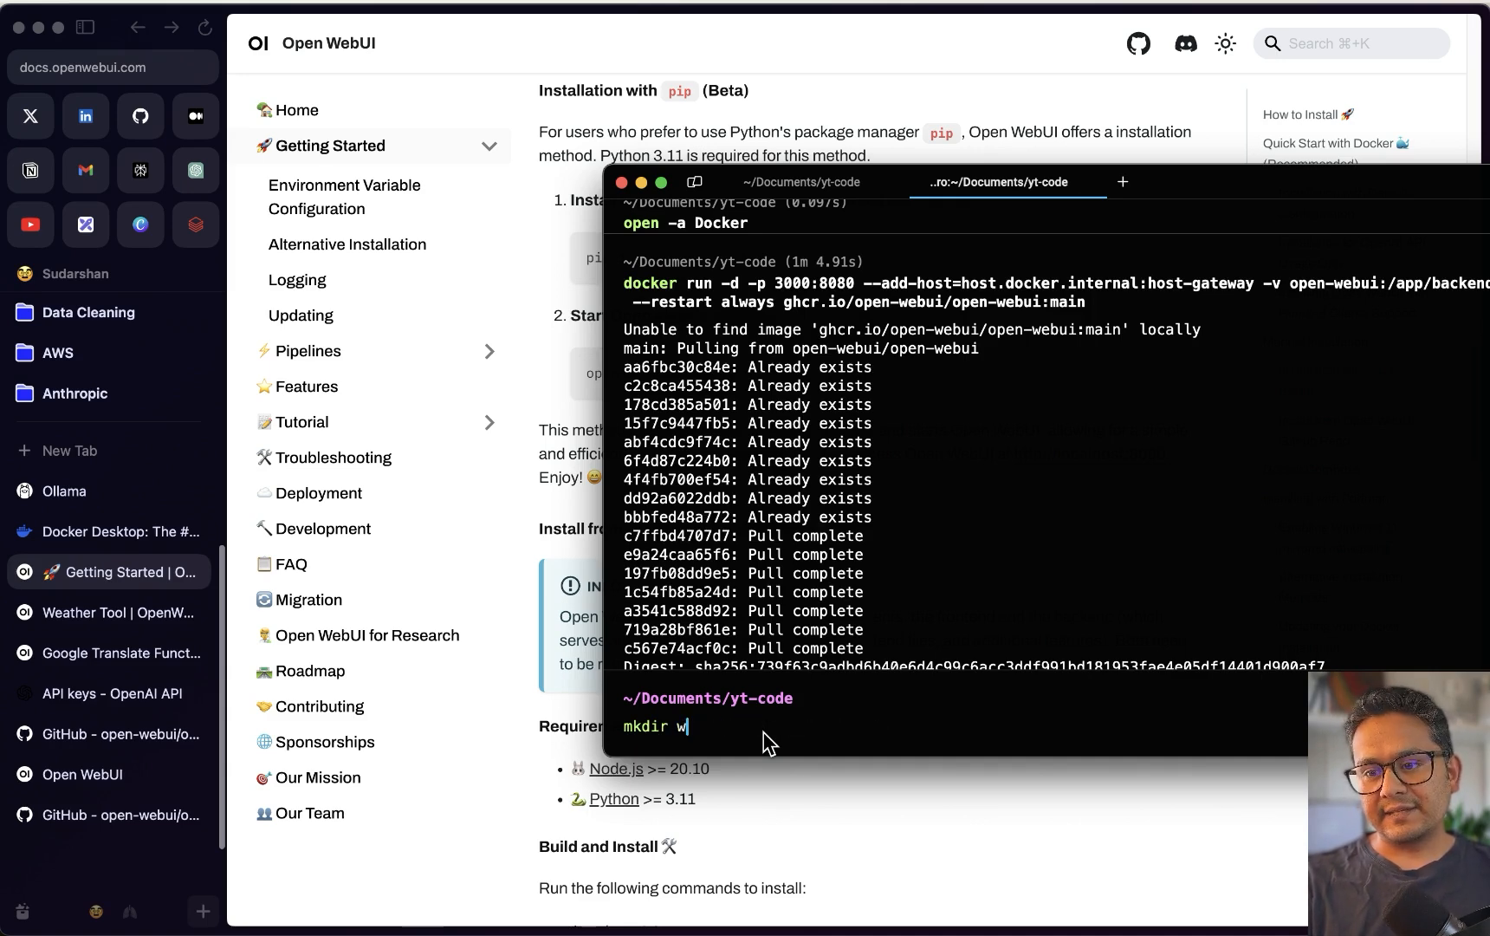
type("ebui-")
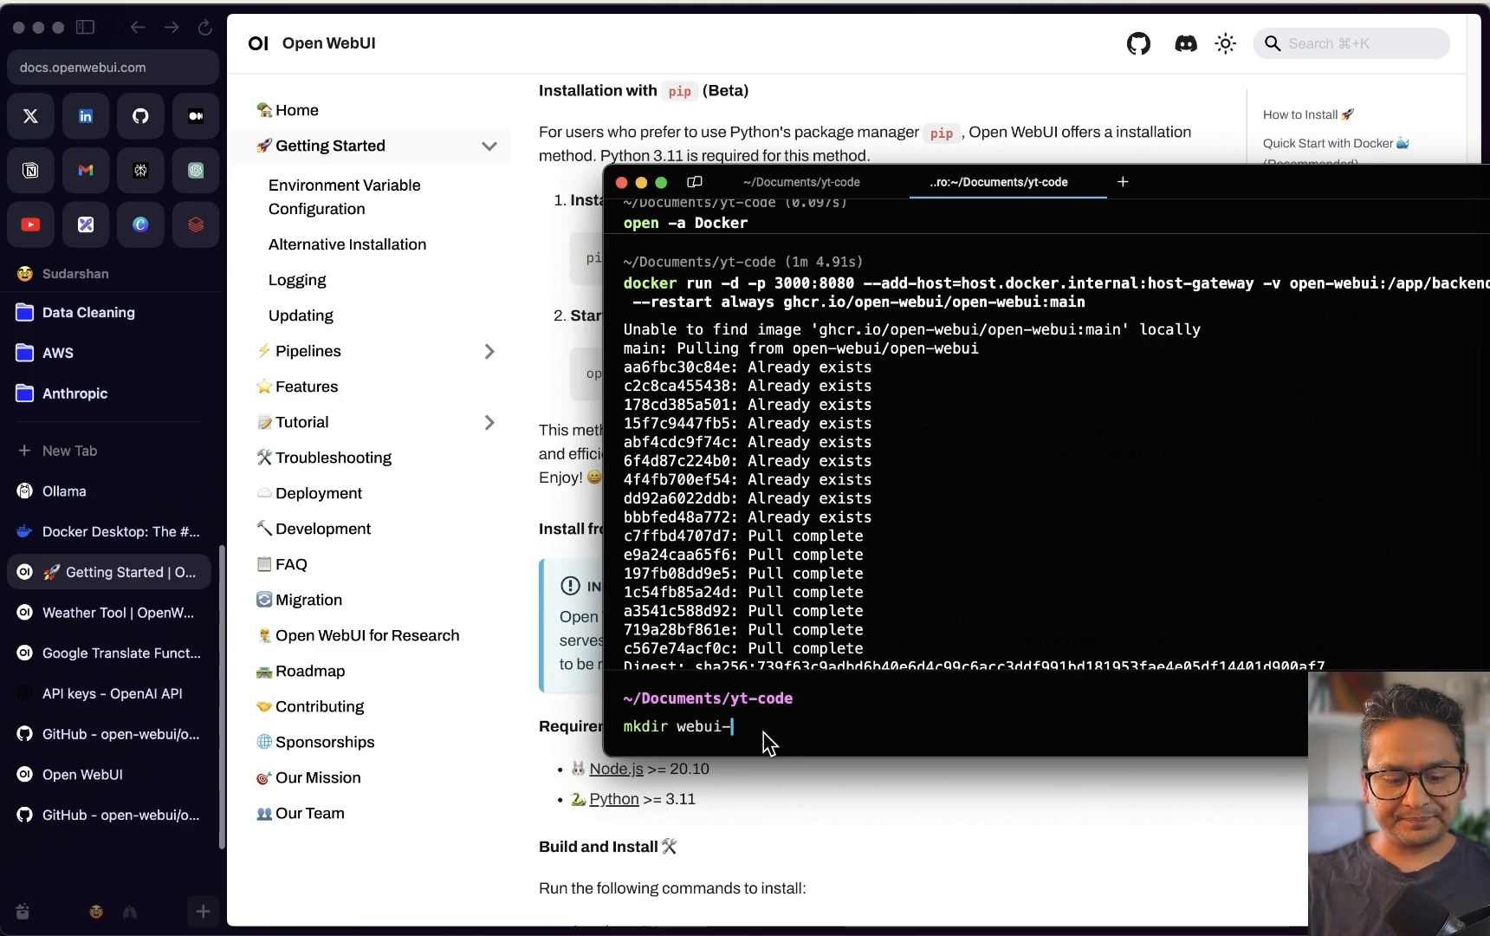
type("pip")
key("Return")
type("cd webui-pip/")
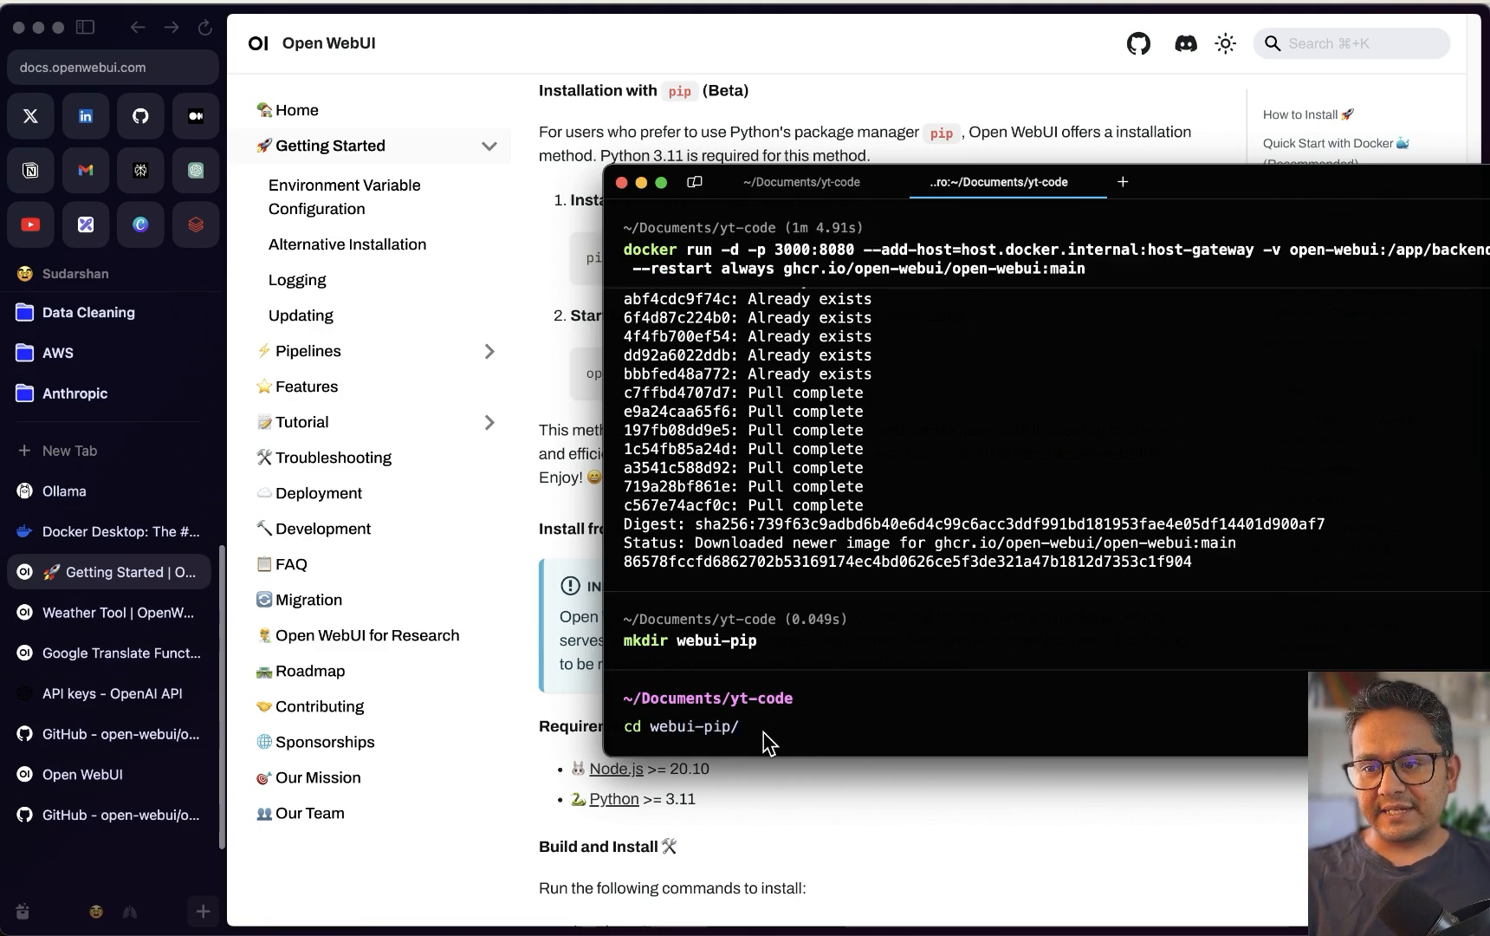
key("Return")
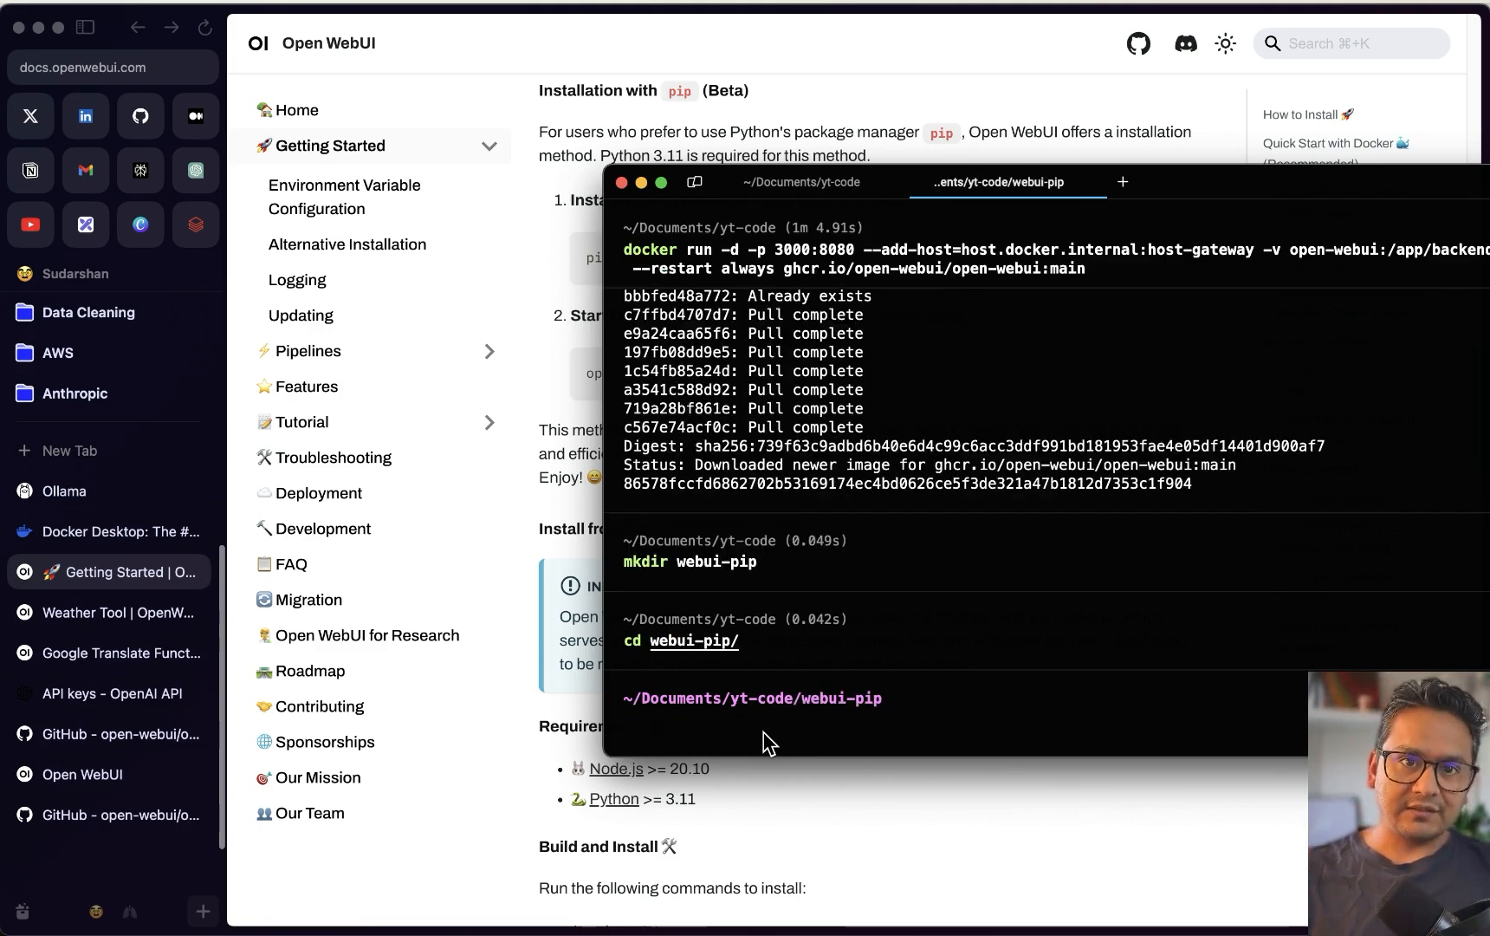
Create and activate a .venv virtual environment, then copy pip install open-webui from the docs
type("python")
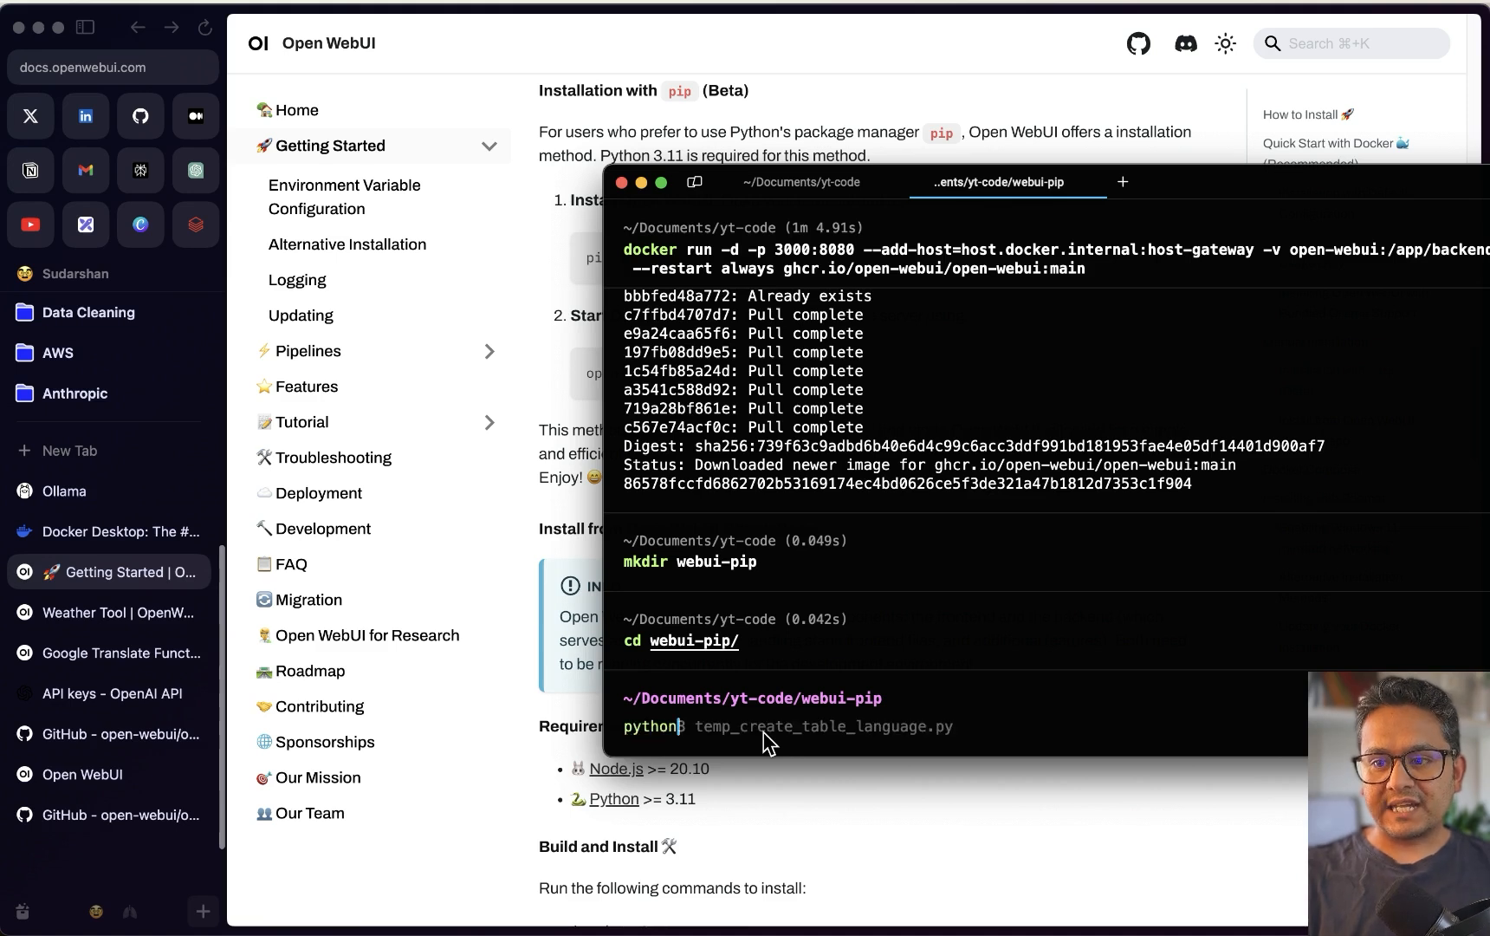
type("3 -m")
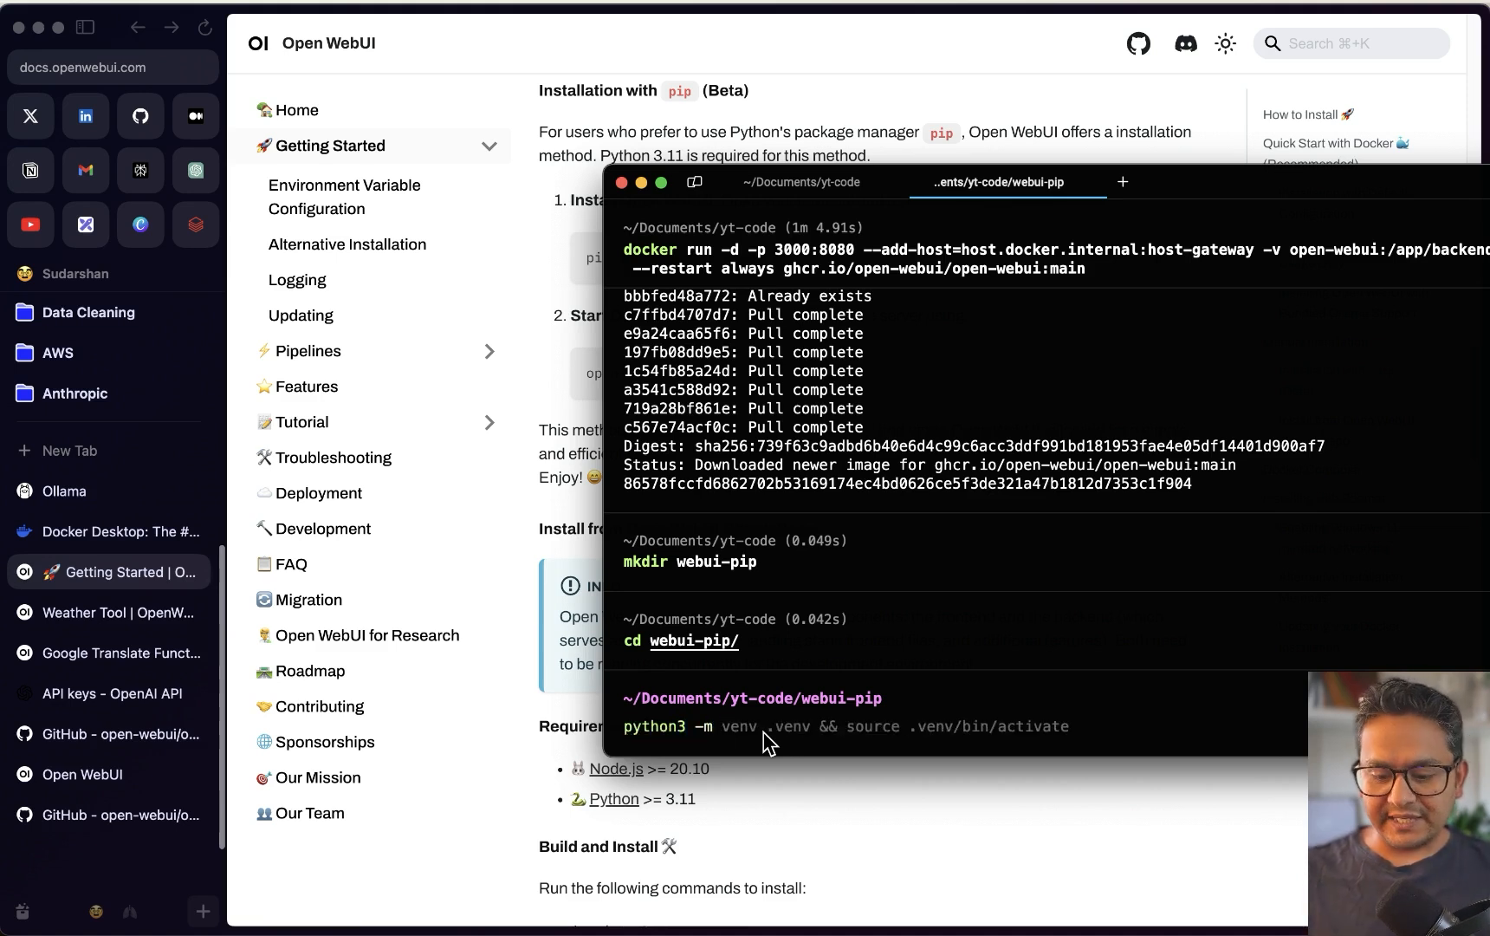
key("Right")
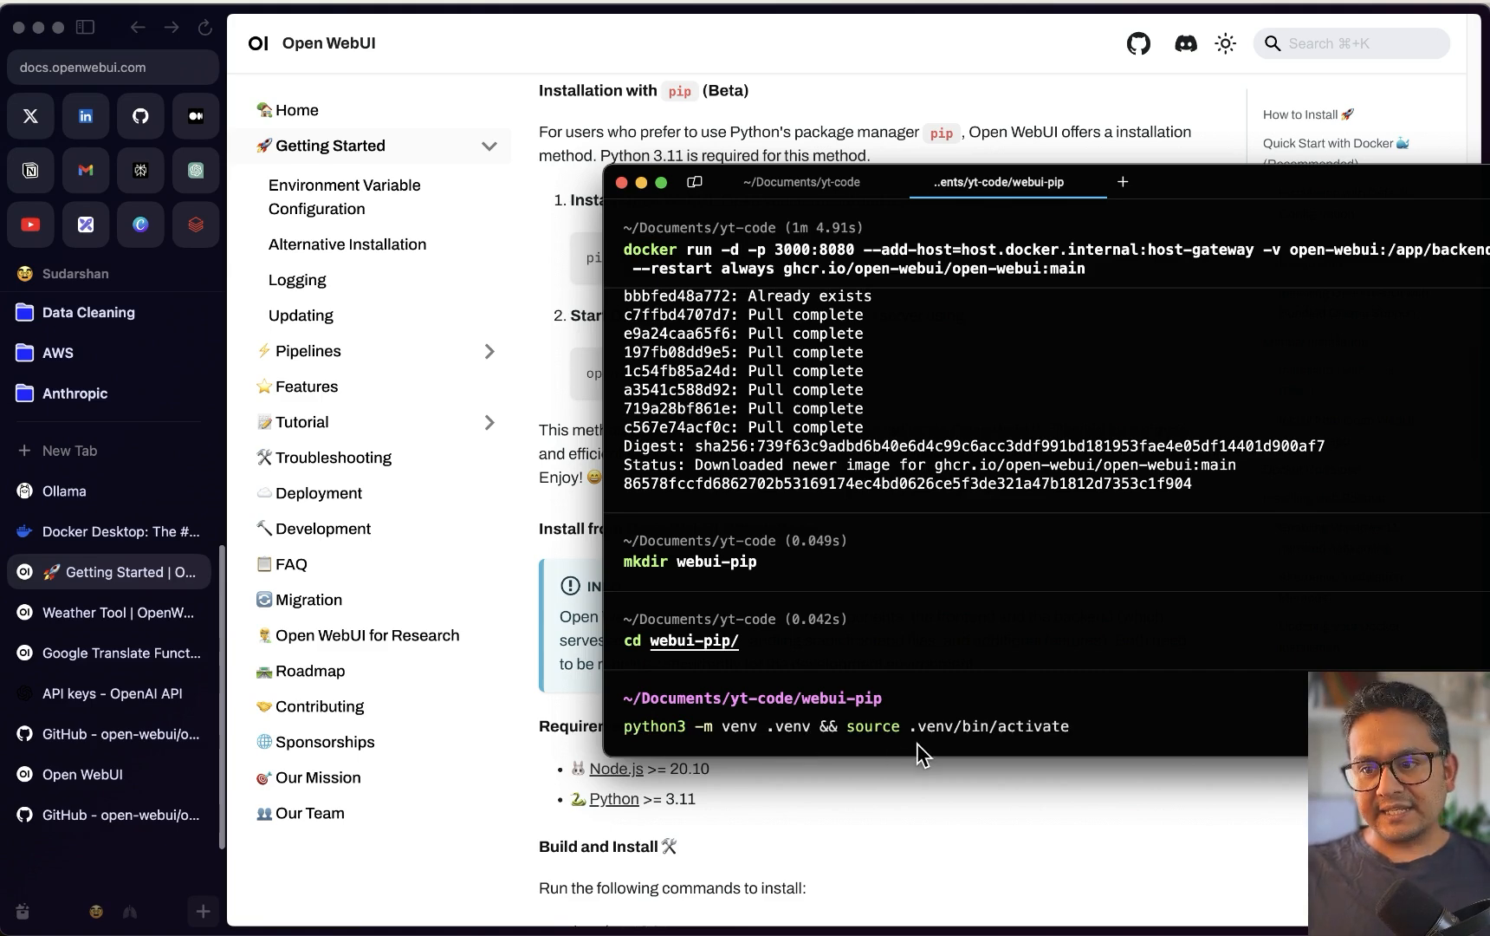
key("Return")
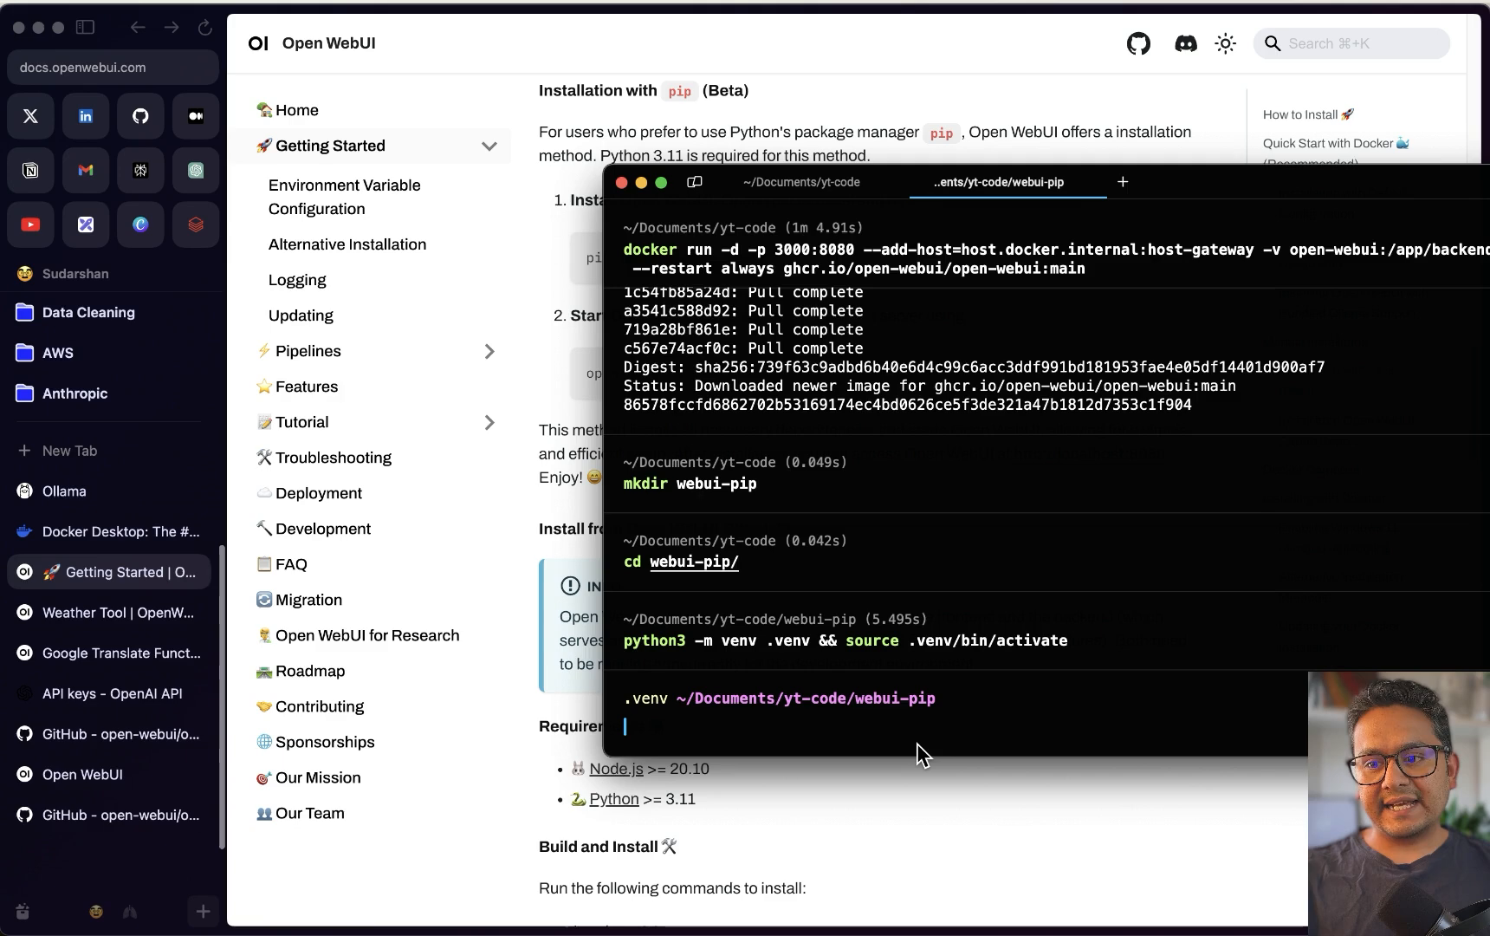
type("pip install")
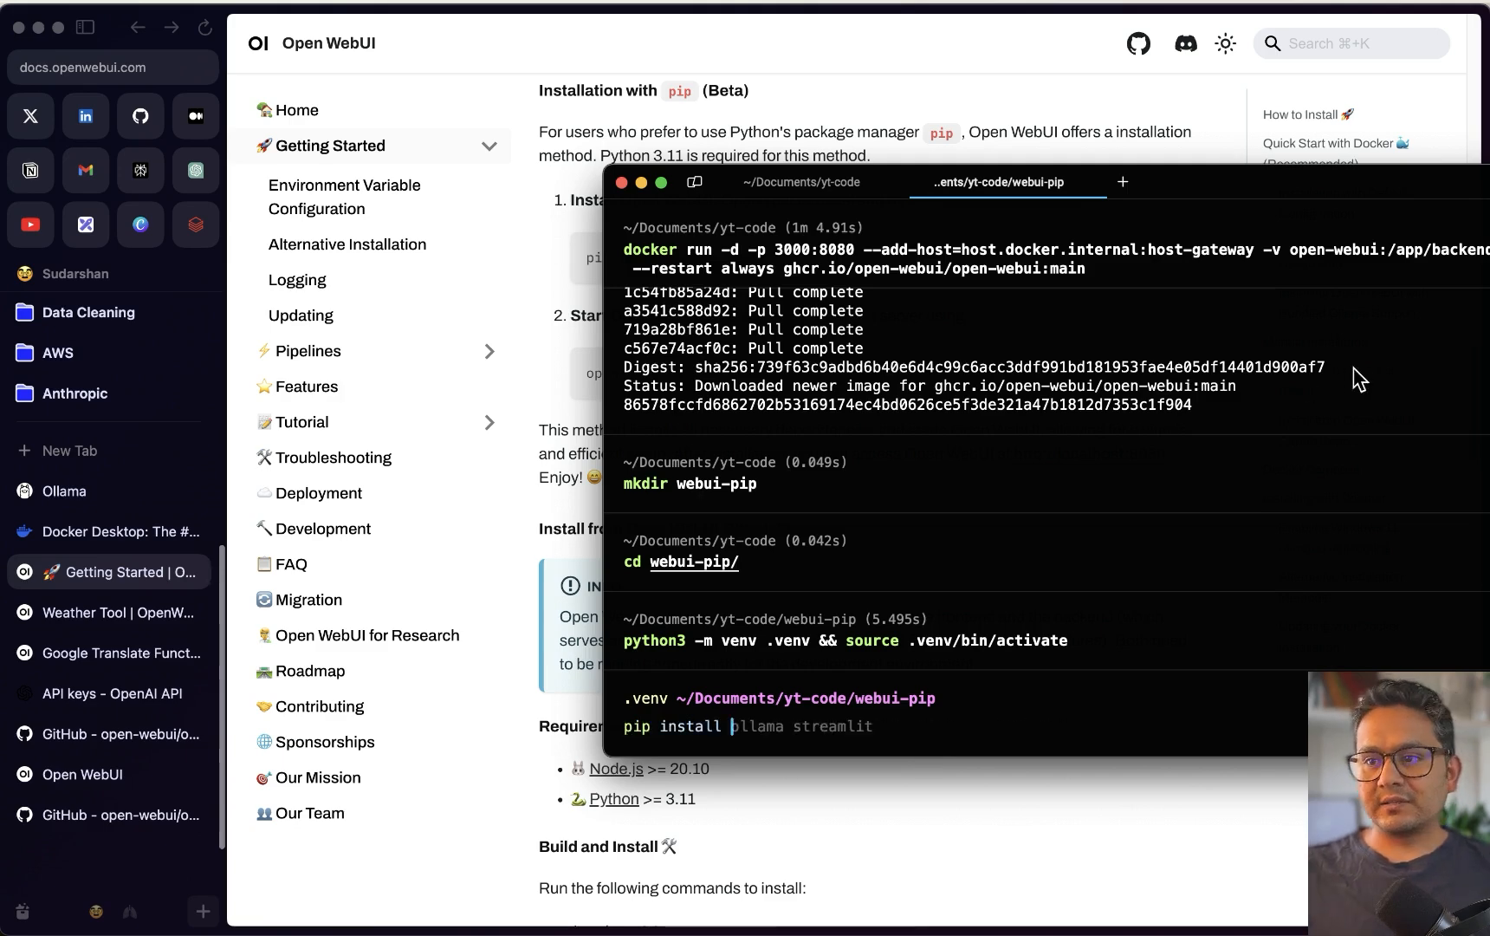
key("ctrl+grave")
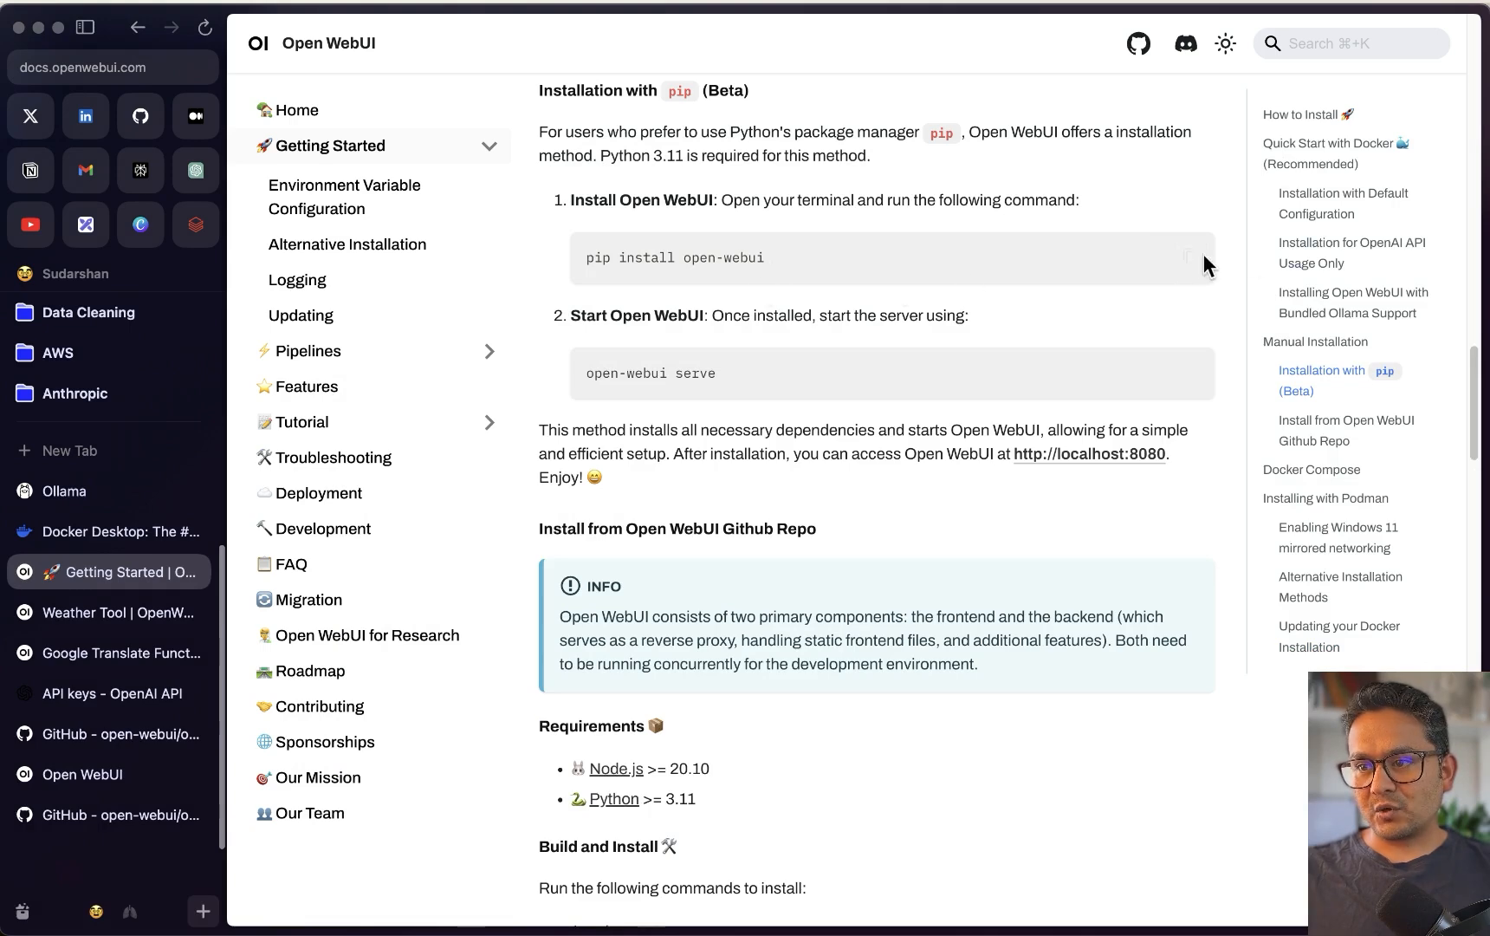
left_click(1188, 256)
Paste and run pip install open-webui in the Warp terminal
mouse_move(586, 916)
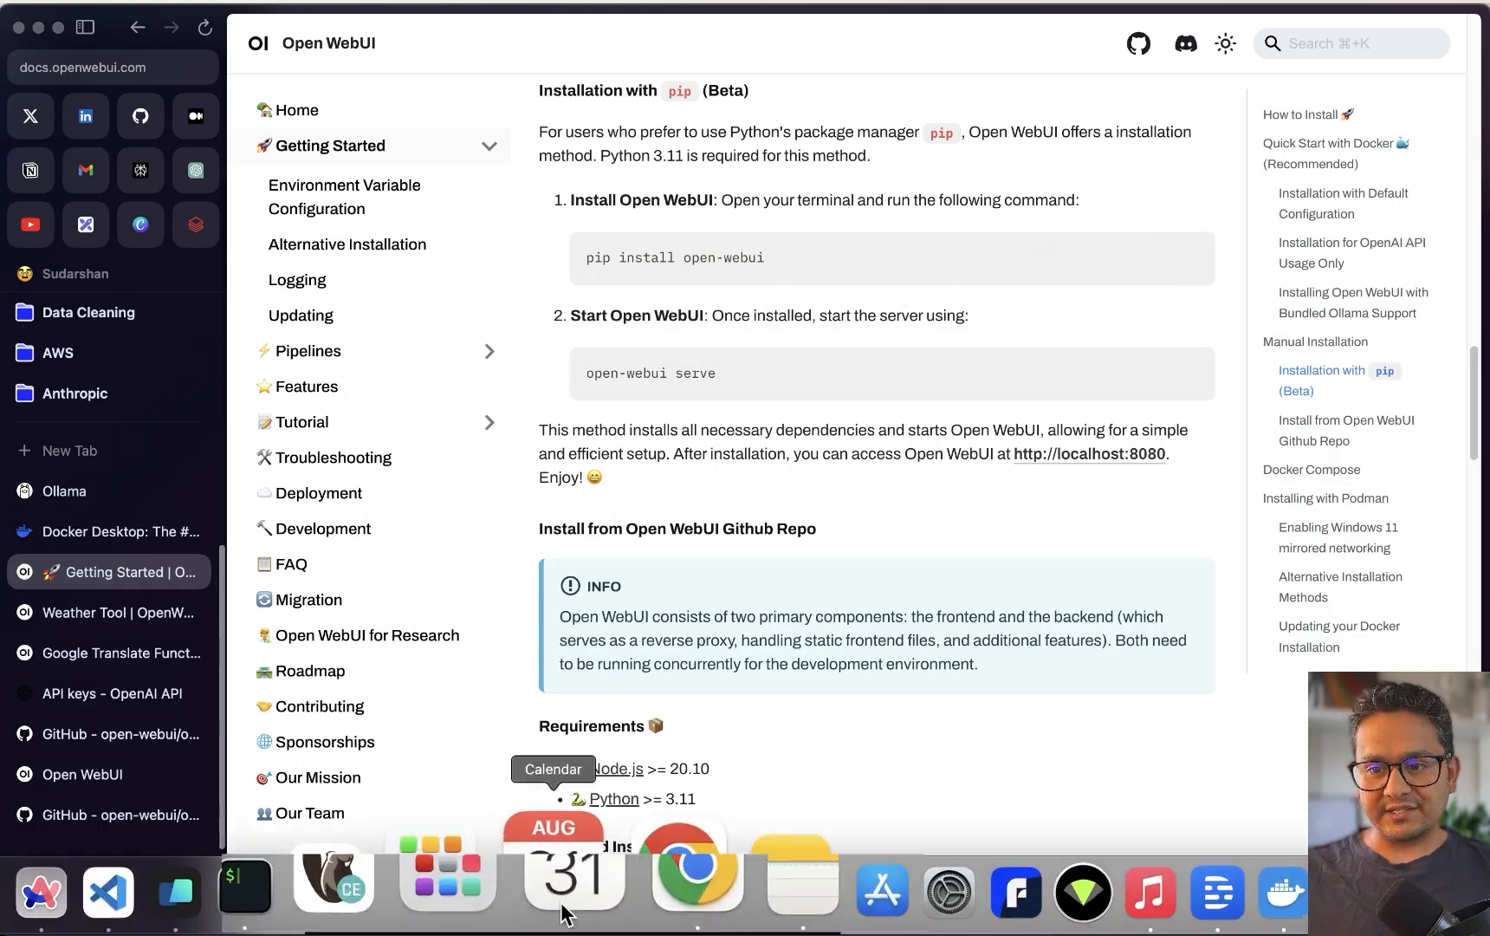
left_click(289, 888)
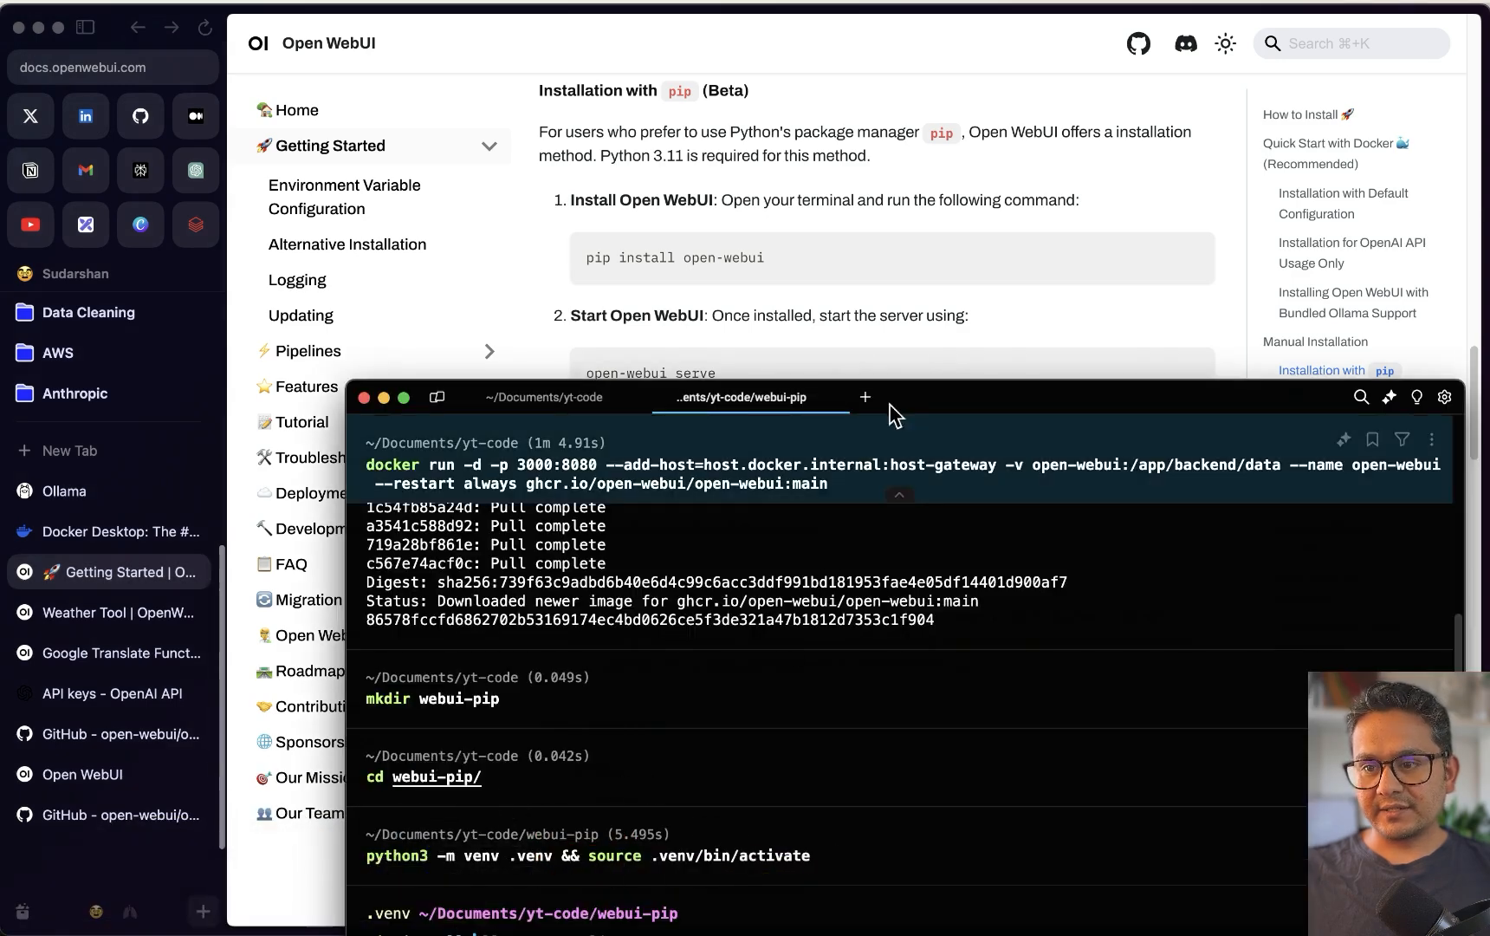
left_click_drag(1001, 388, 983, 198)
key("BackSpace")
key("BackSpace")
key("BackSpace")
key("BackSpace")
key("BackSpace")
key("BackSpace")
key("BackSpace")
key("BackSpace")
key("BackSpace")
key("BackSpace")
key("BackSpace")
key("BackSpace")
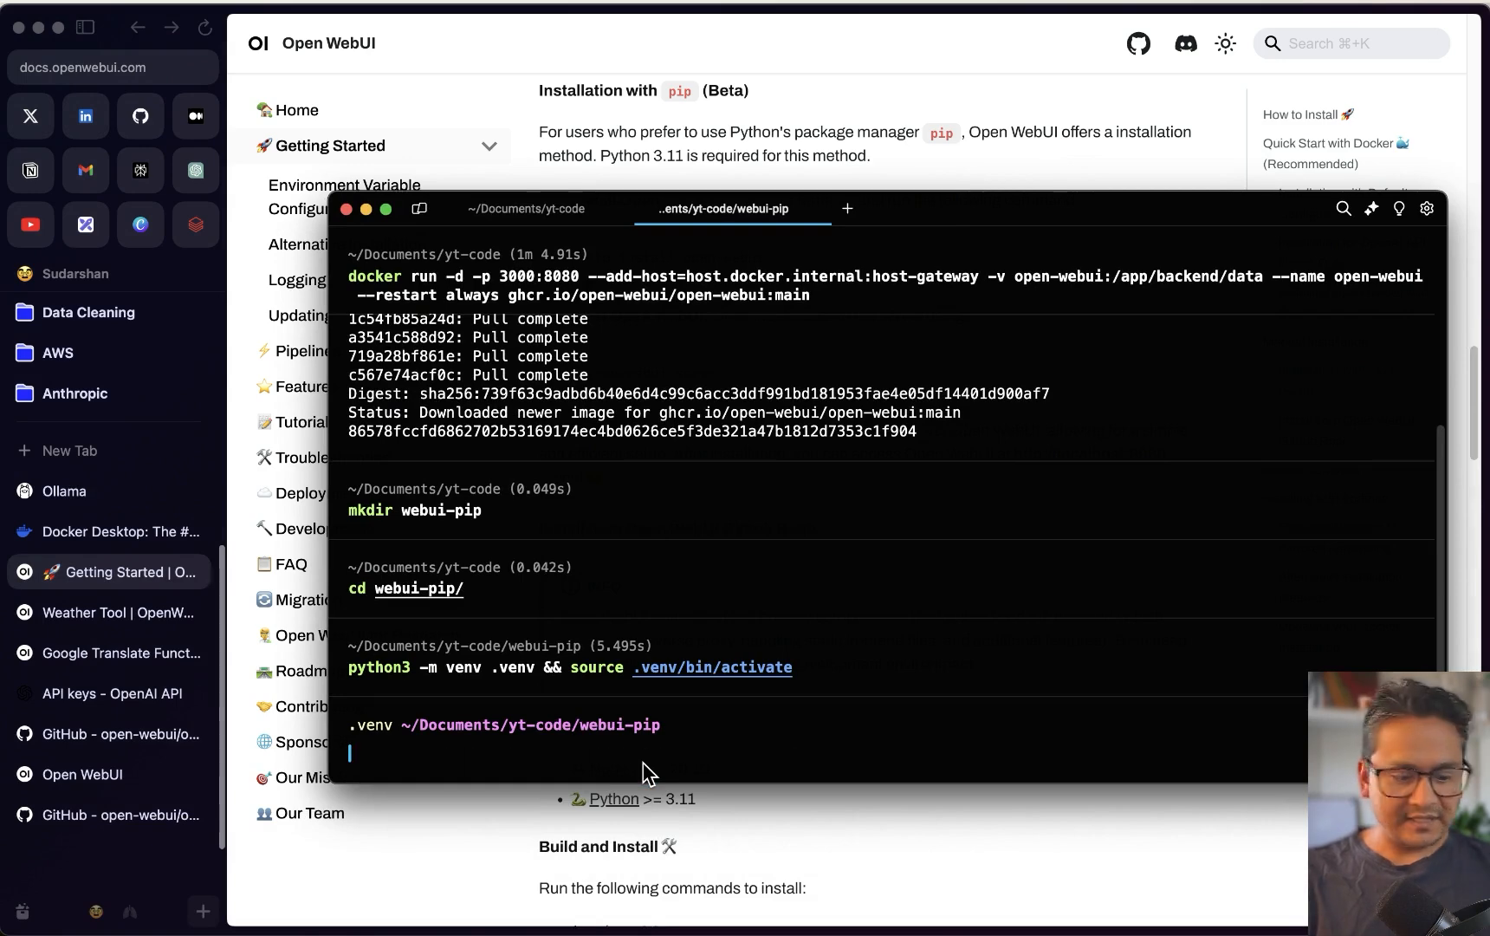
key("super+v")
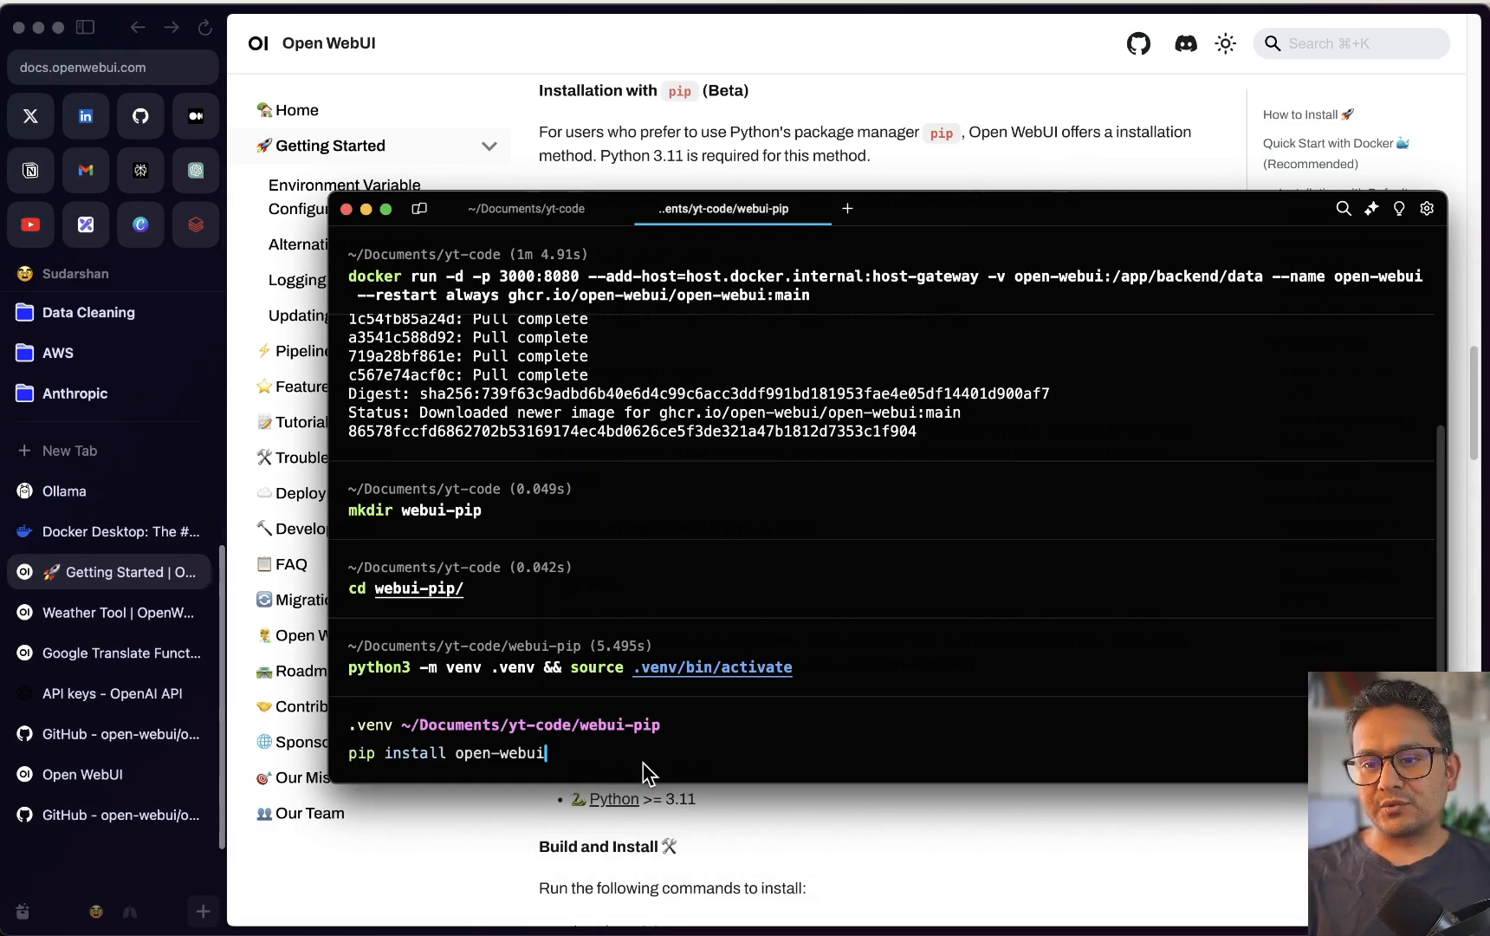
key("Return")
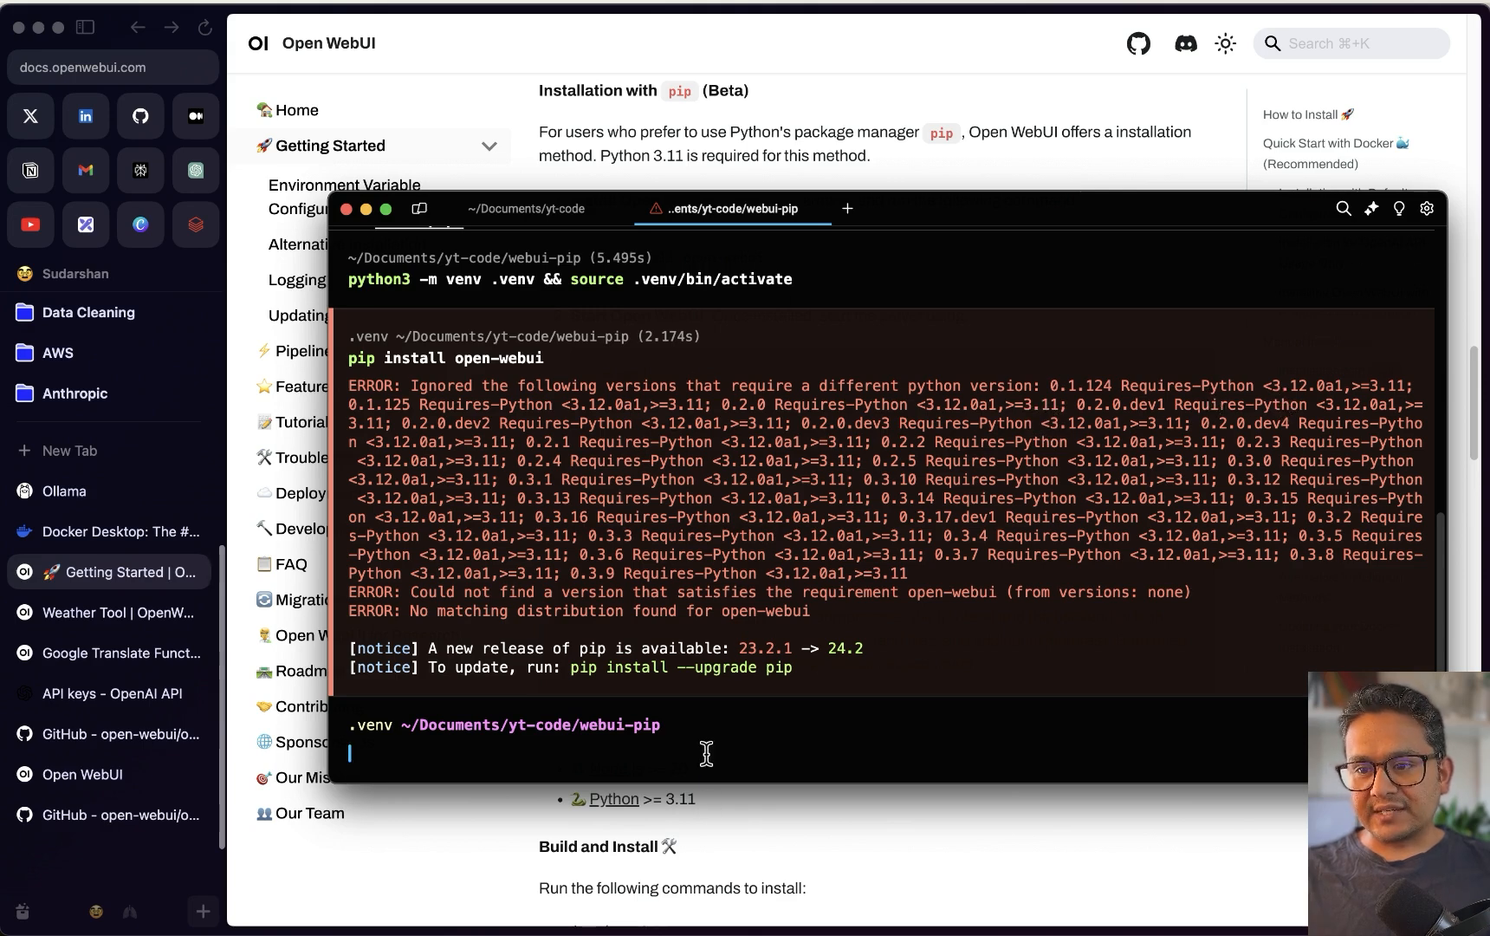
Check the active python3 version and look through pyenv's available commands
type("pyth")
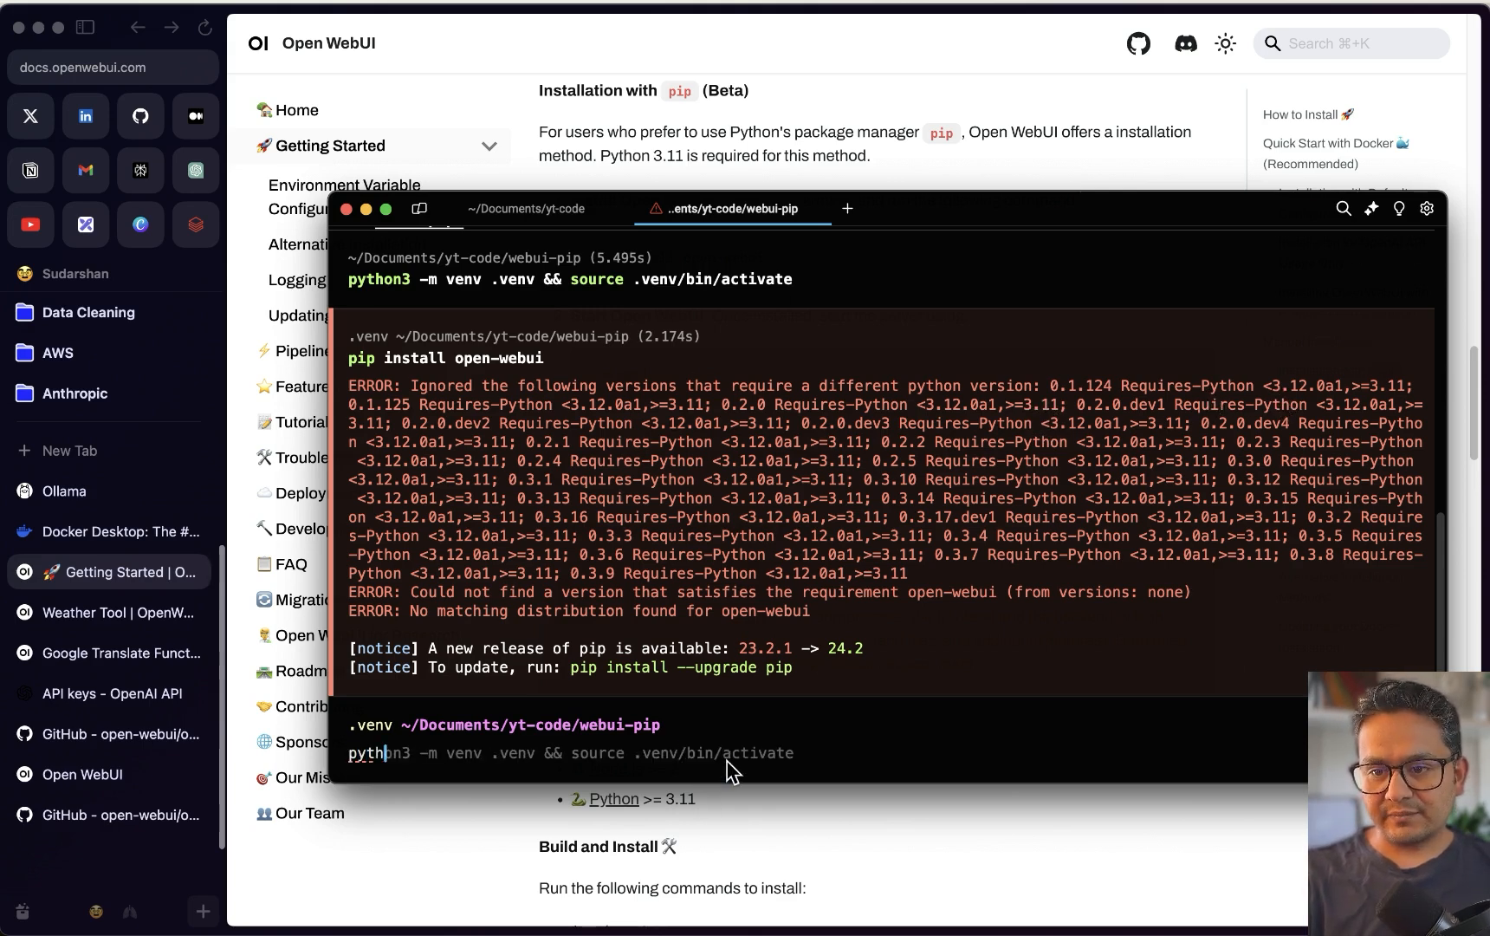
type("on3 --version")
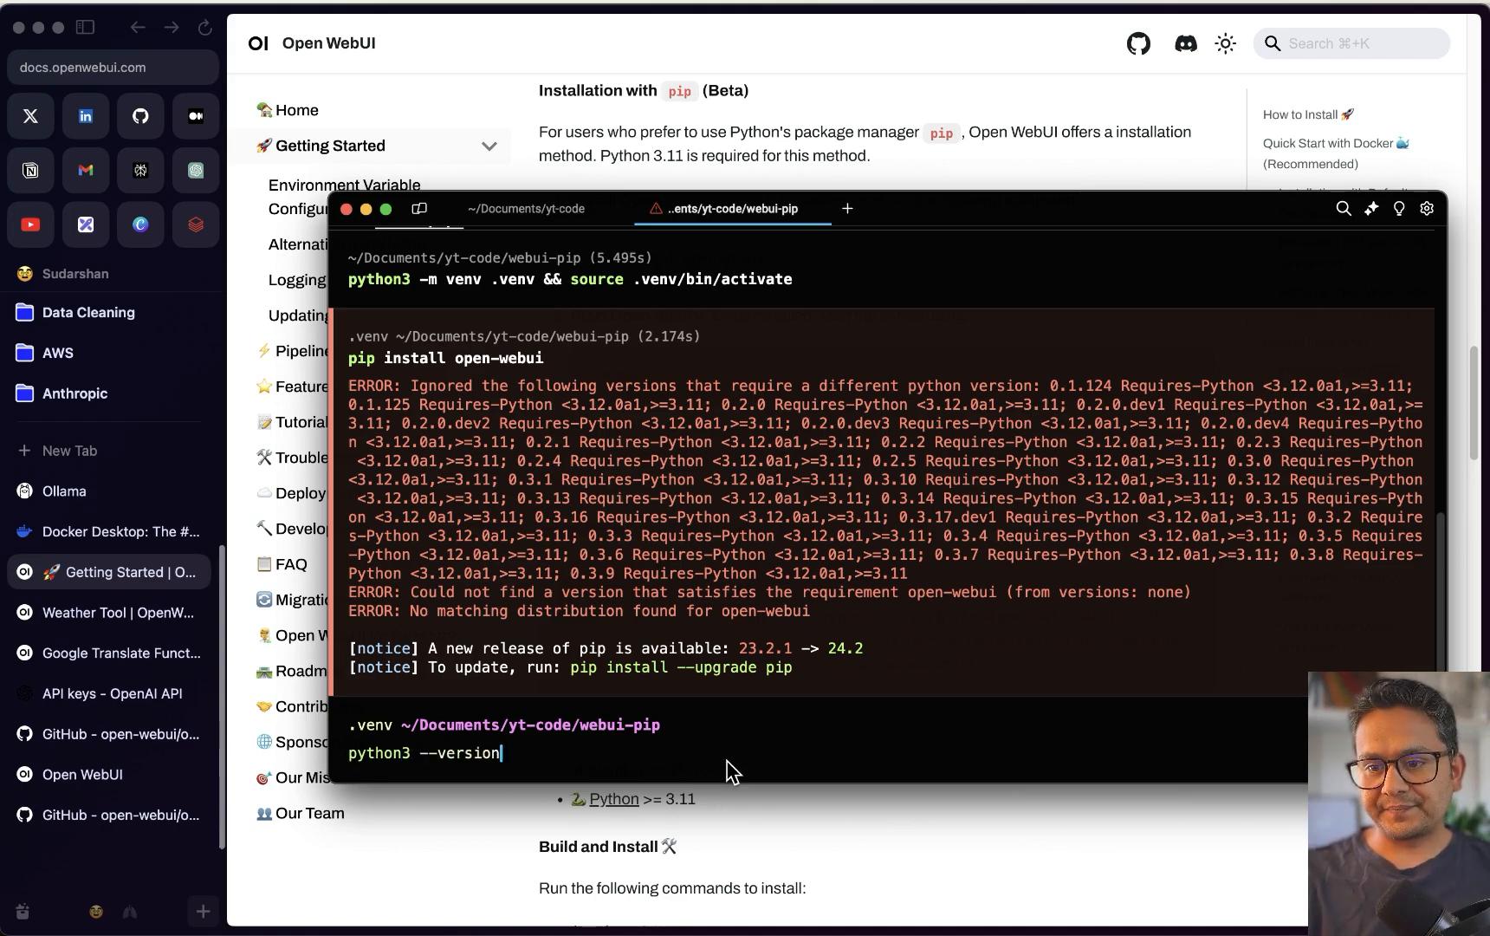
key("Return")
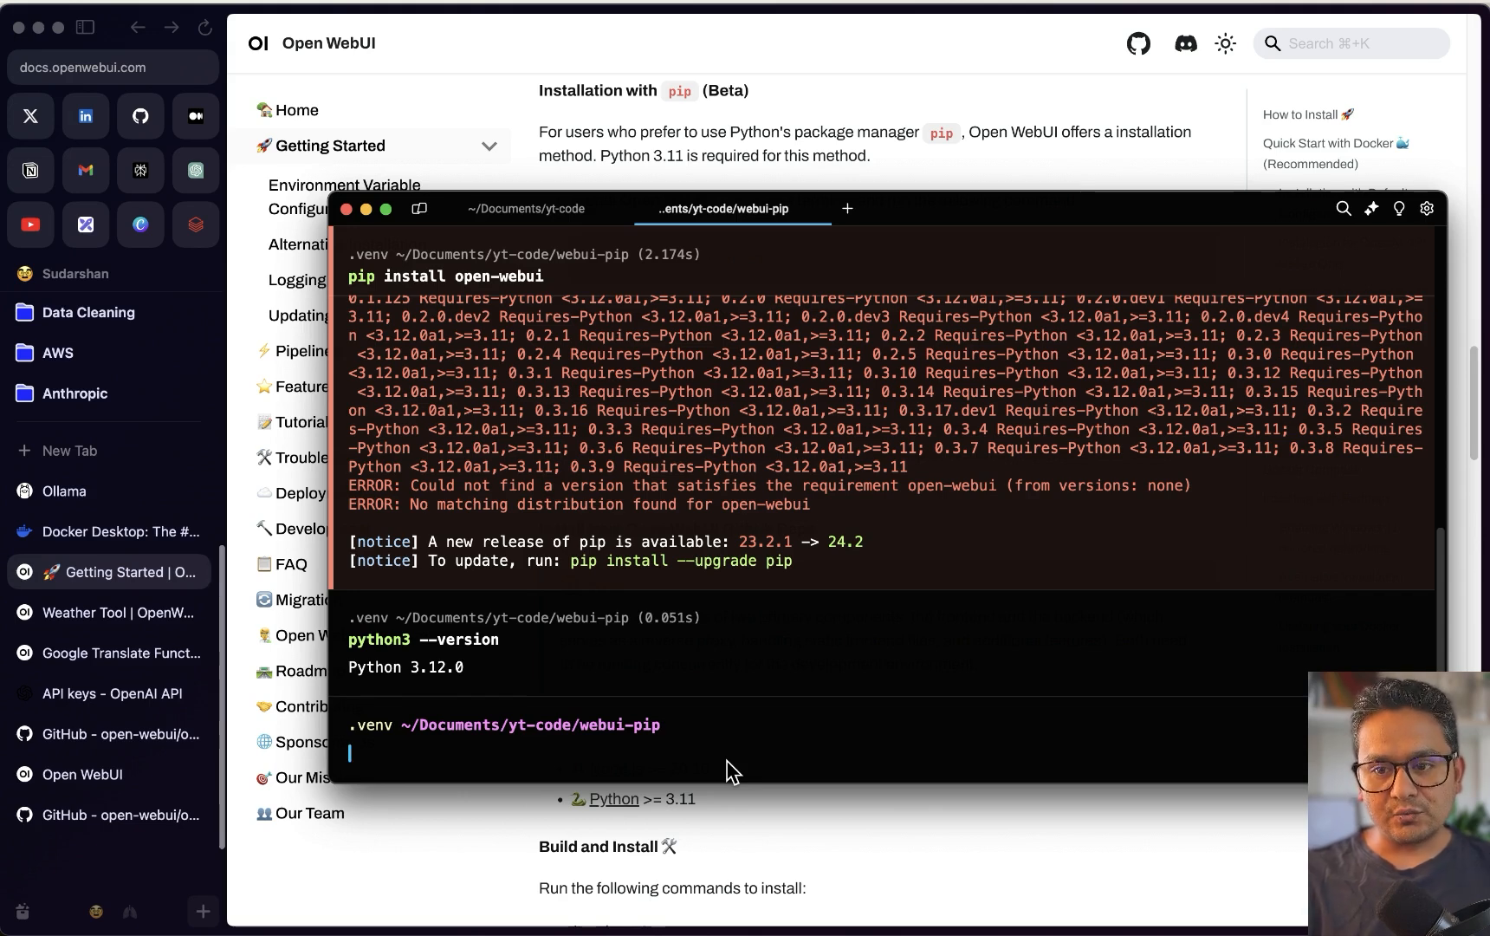
type("pye")
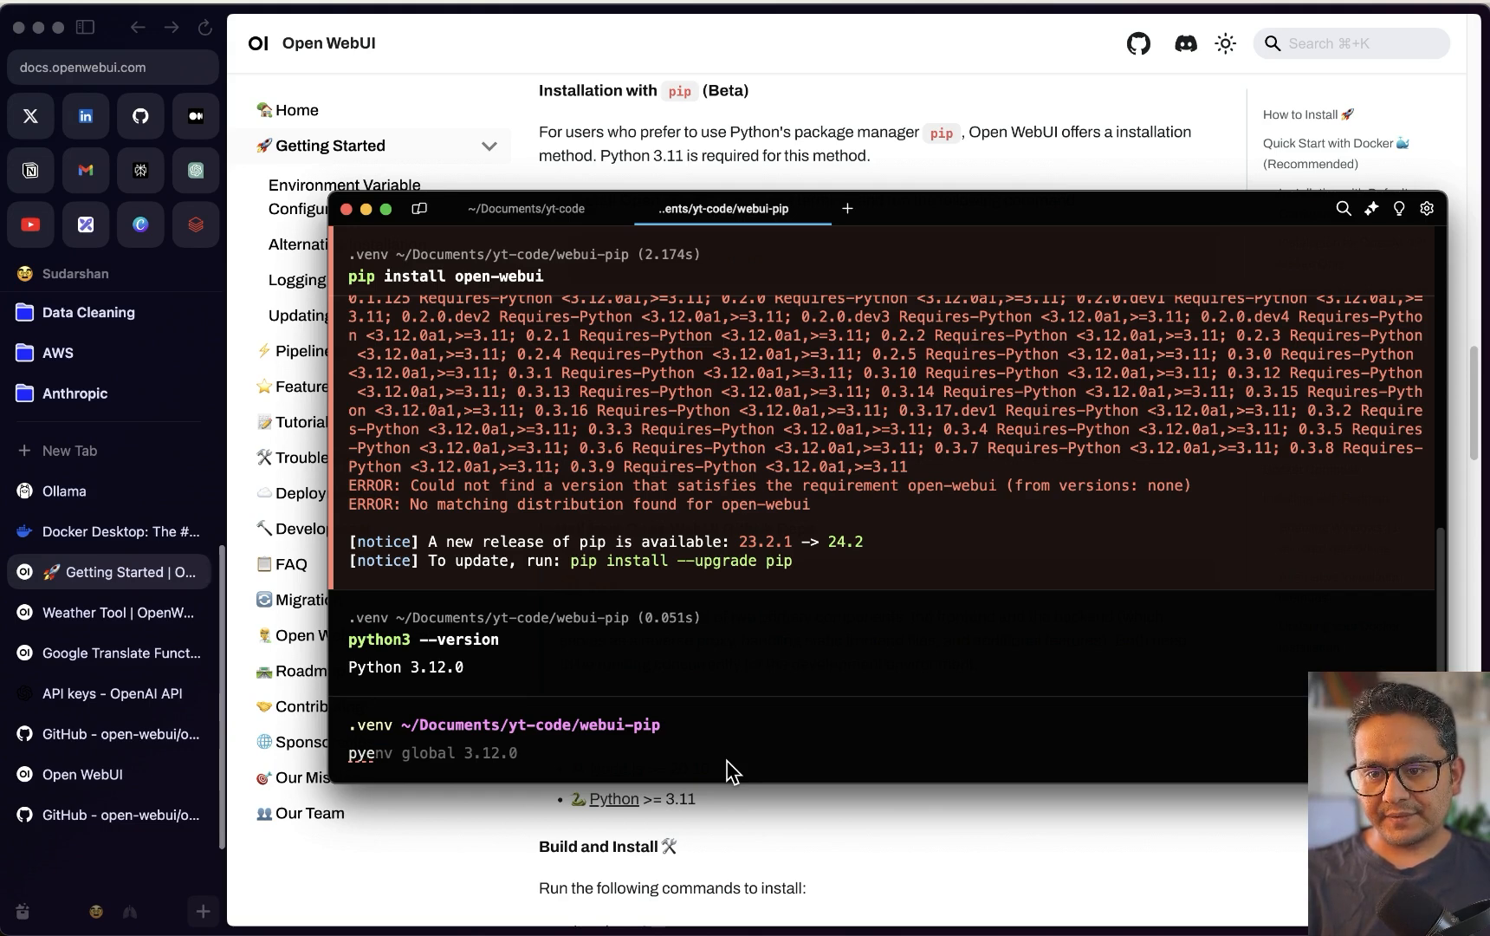
type("nv list")
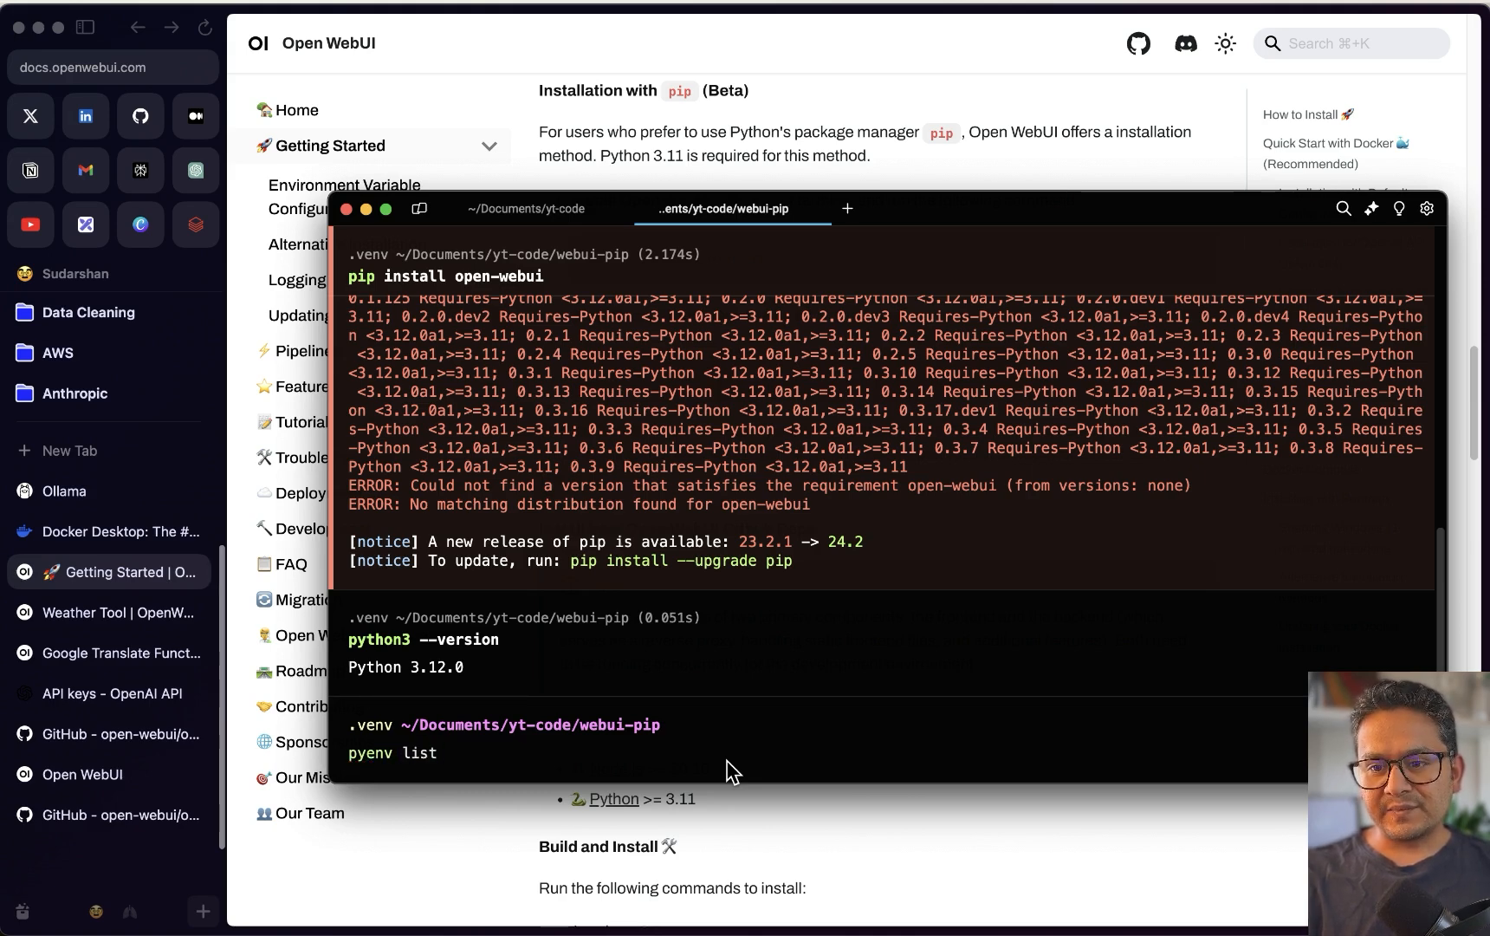
key("Return")
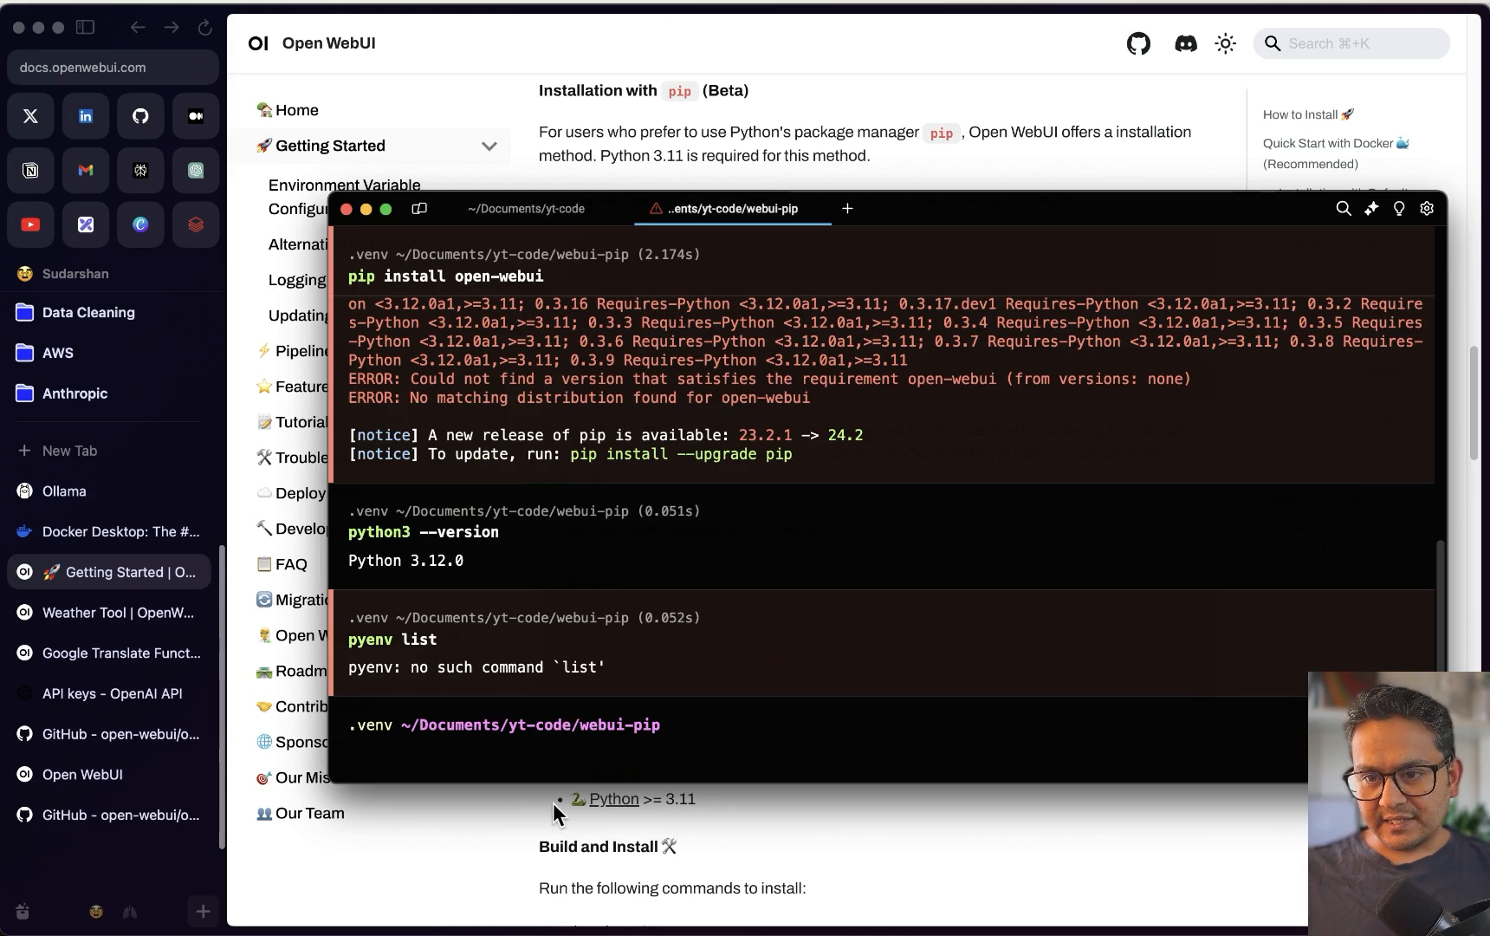
type("pyenv")
key("Return")
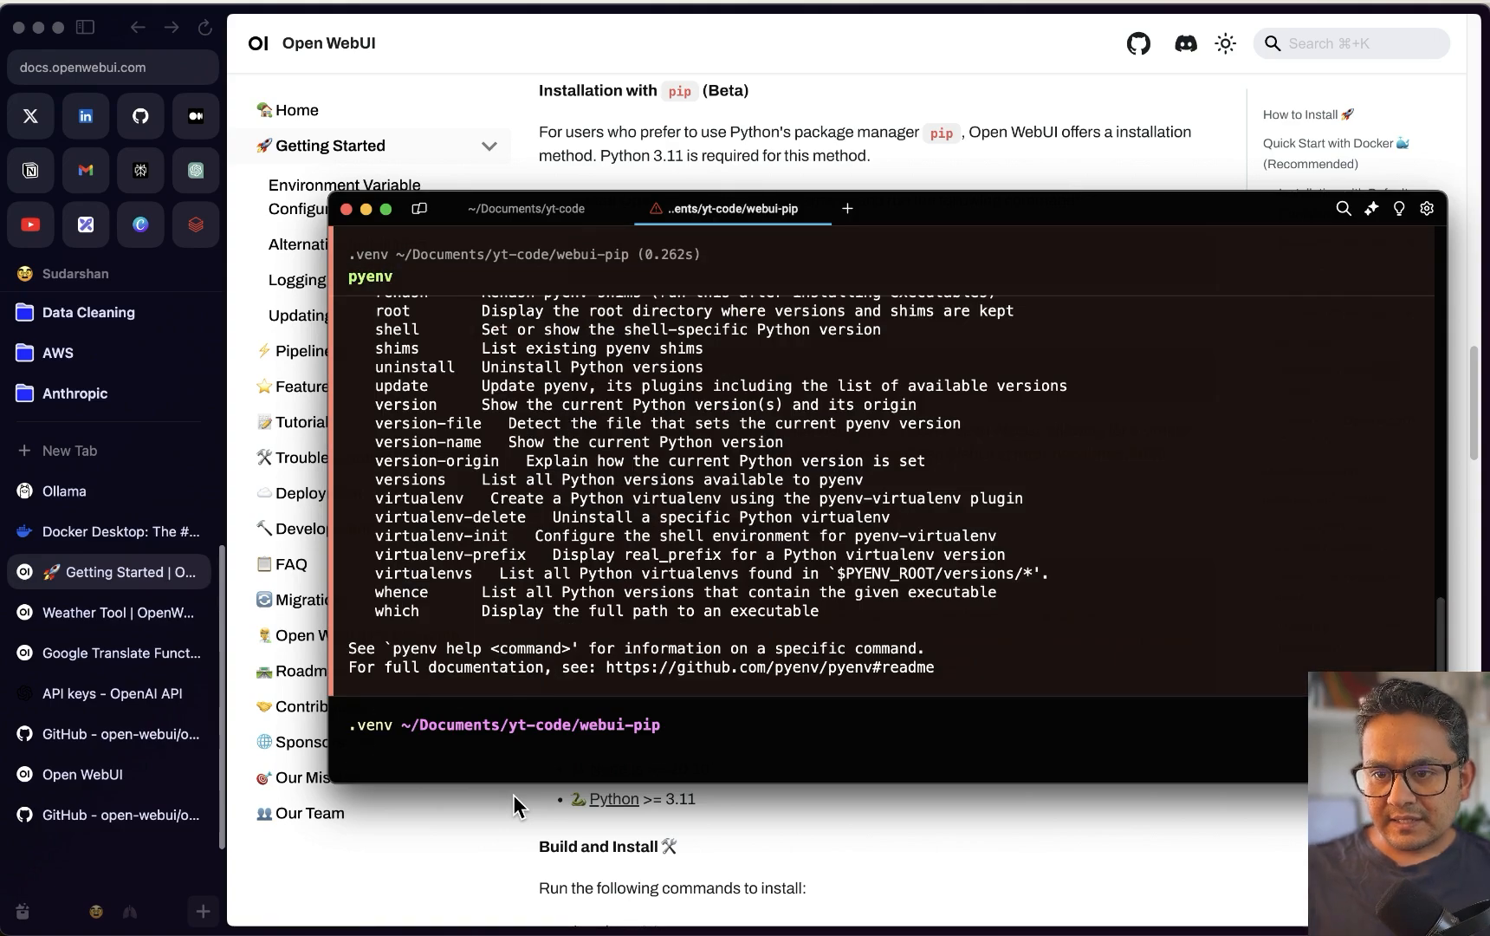
scroll(475, 498, "up", 2)
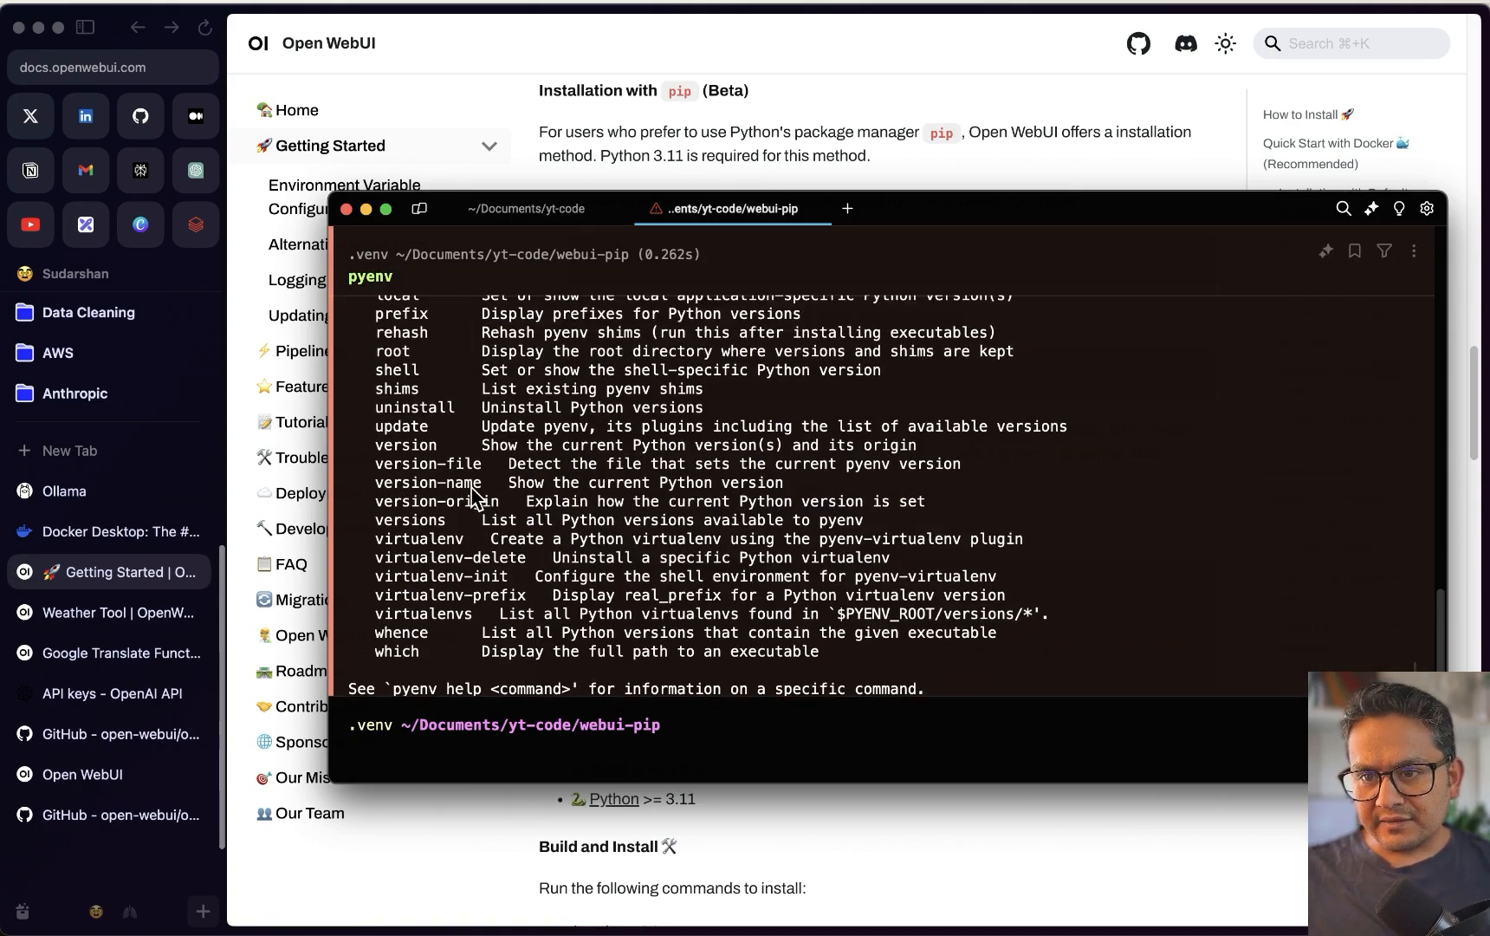
scroll(475, 499, "up", 5)
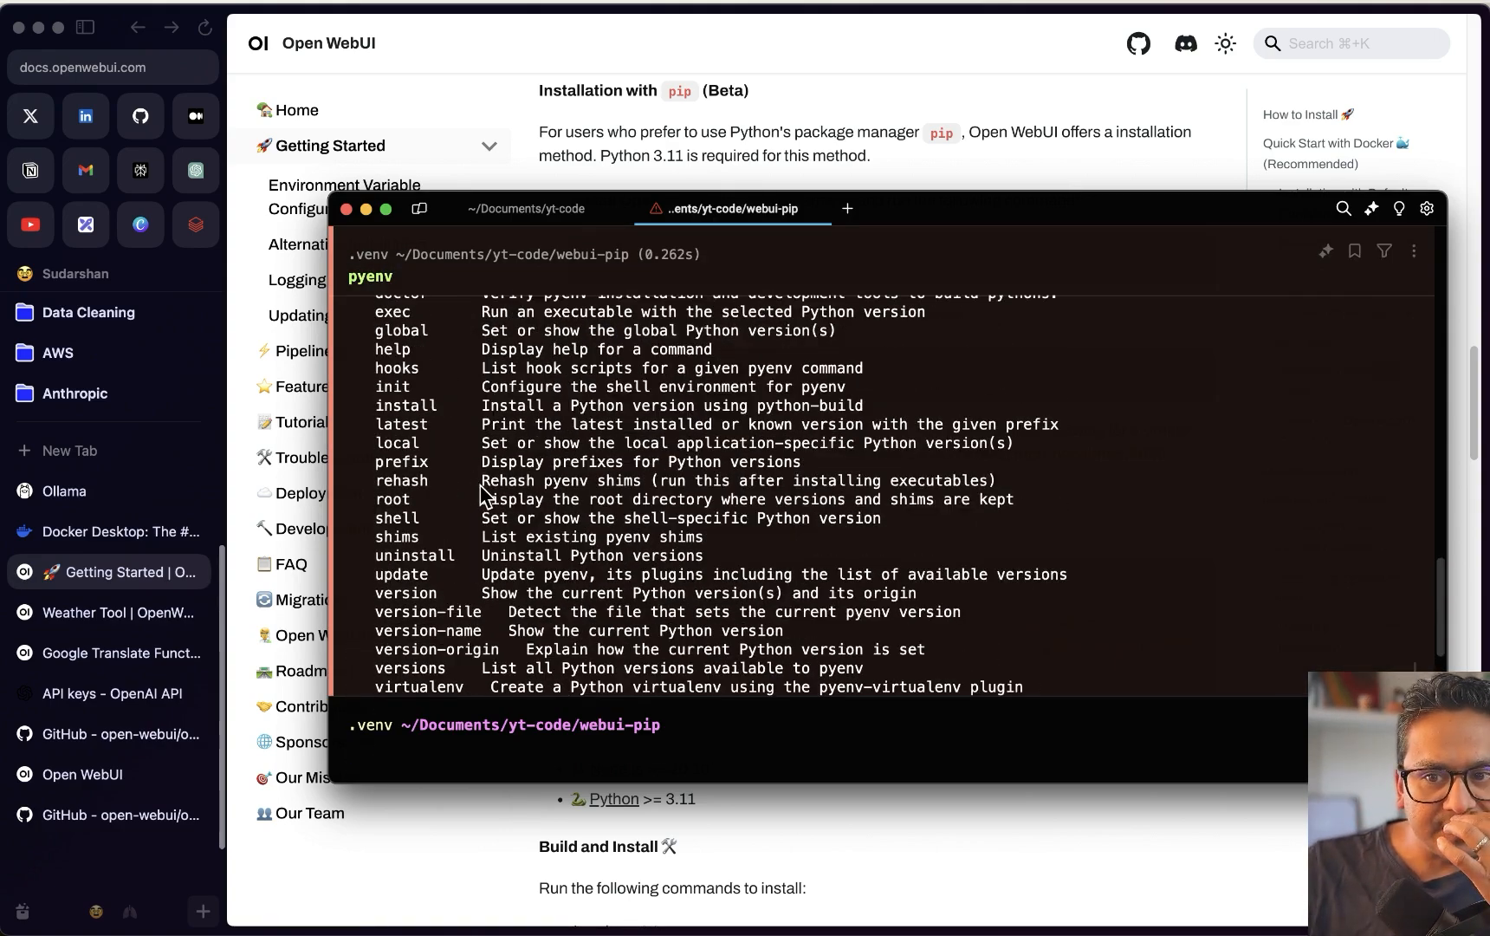
scroll(481, 494, "up", 8)
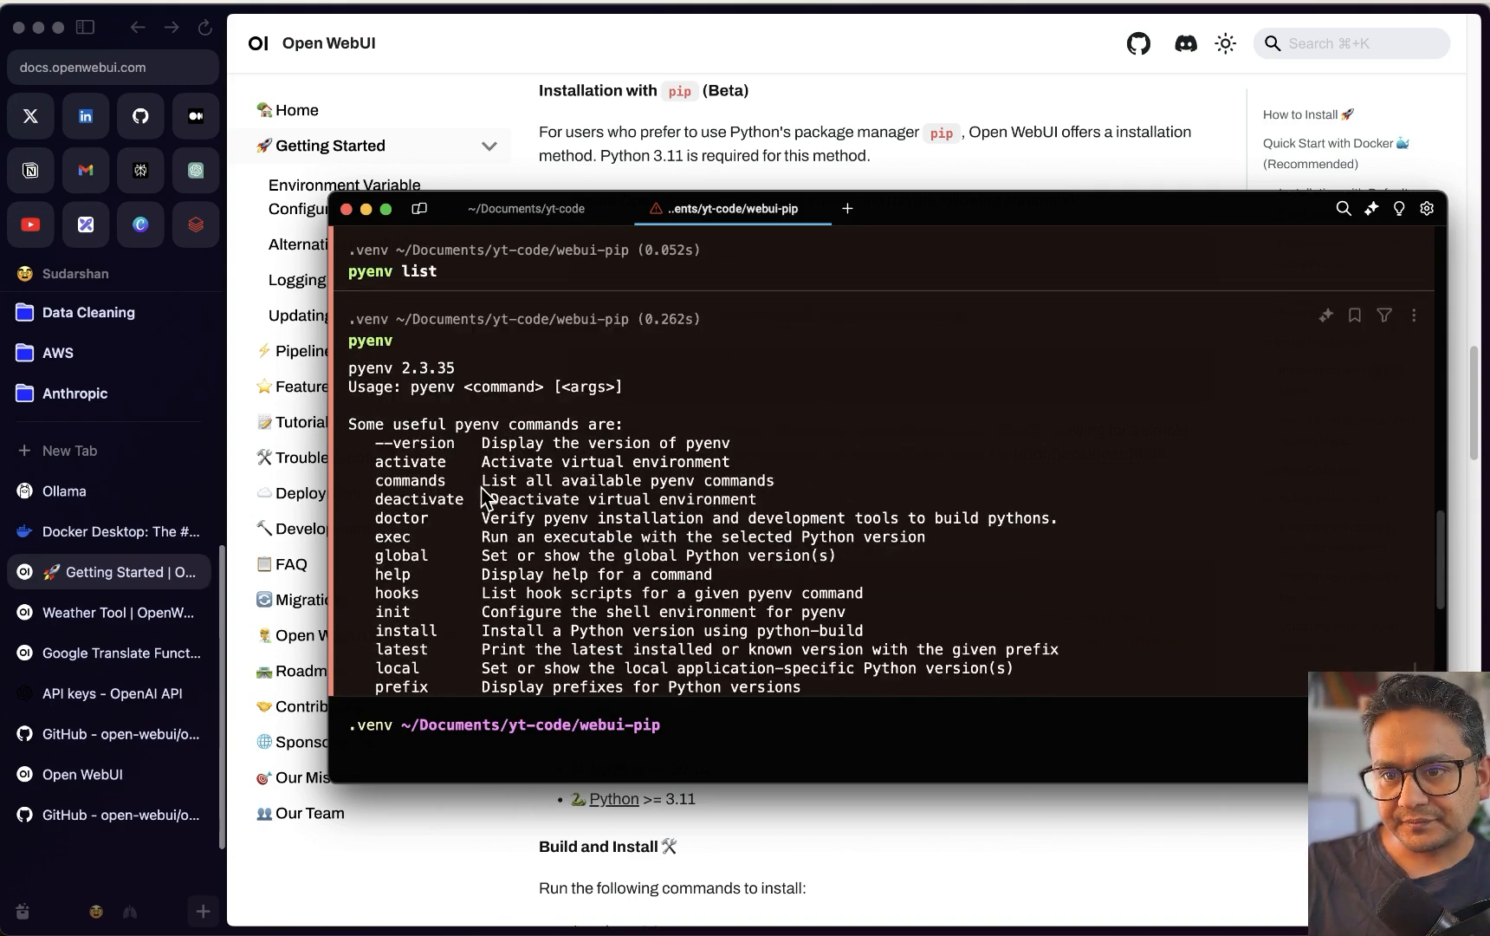
scroll(482, 498, "down", 10)
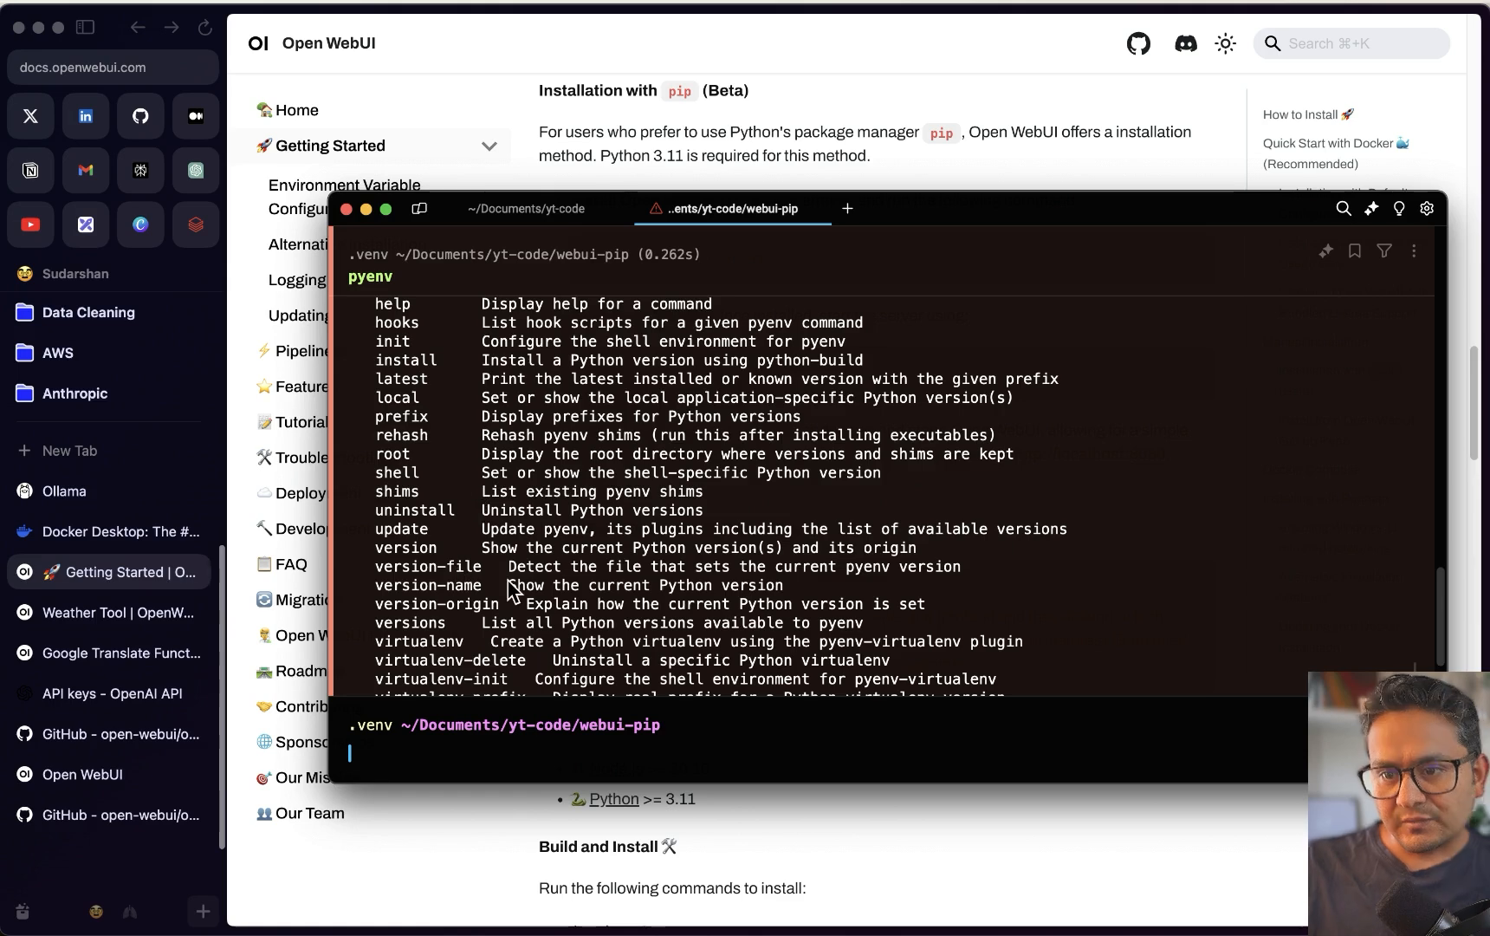
List pyenv versions, set the global Python to 3.11.0, and rerun pip install open-webui
type("pyenv ver")
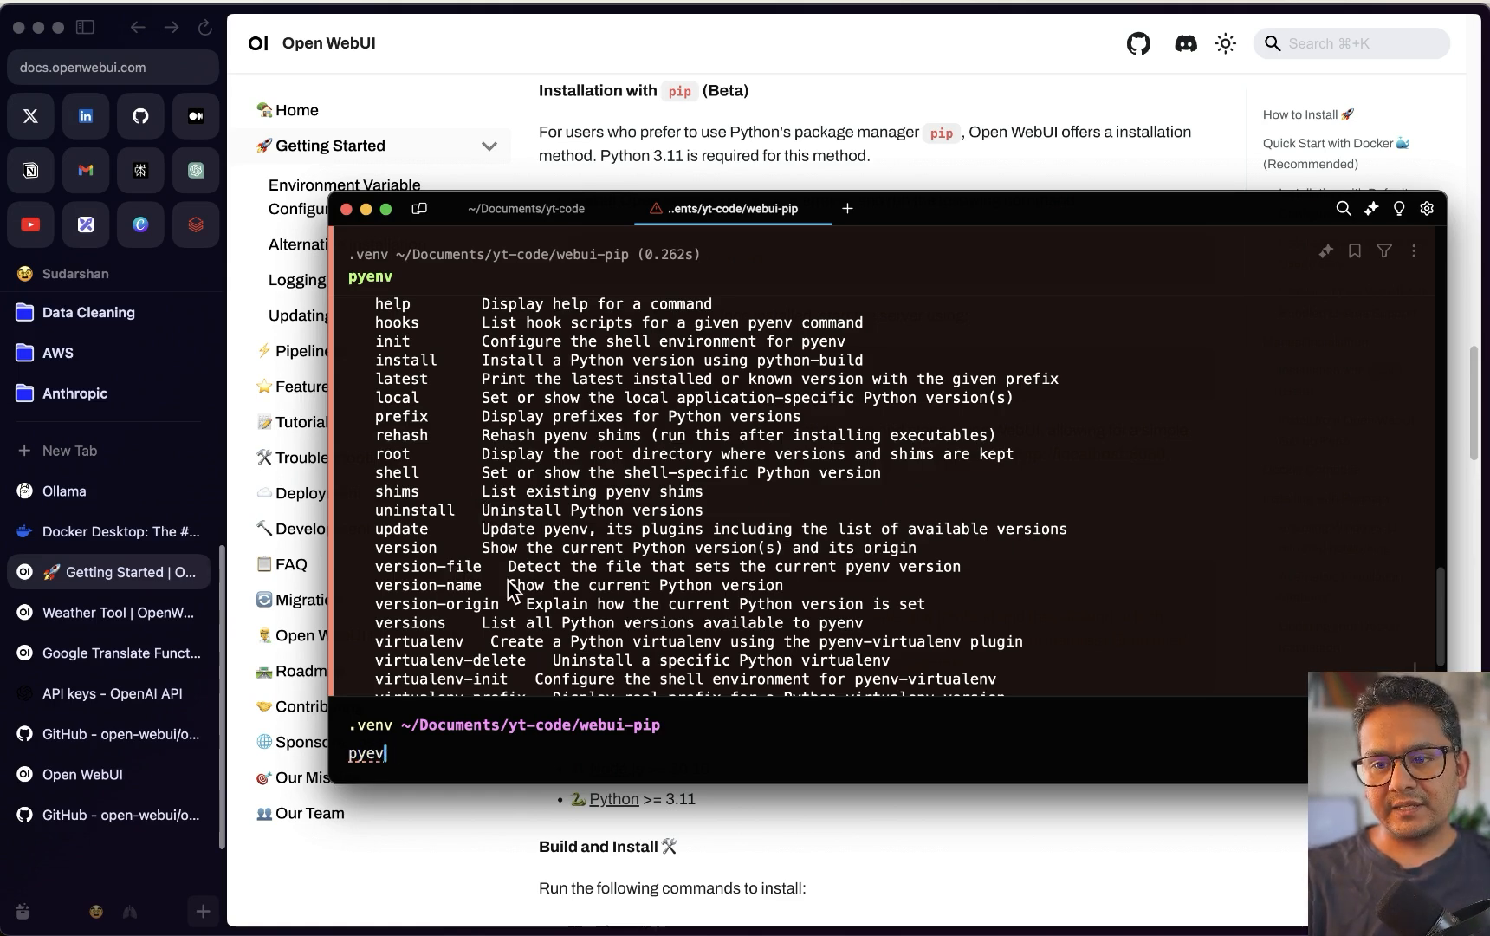
type("sions")
key("Return")
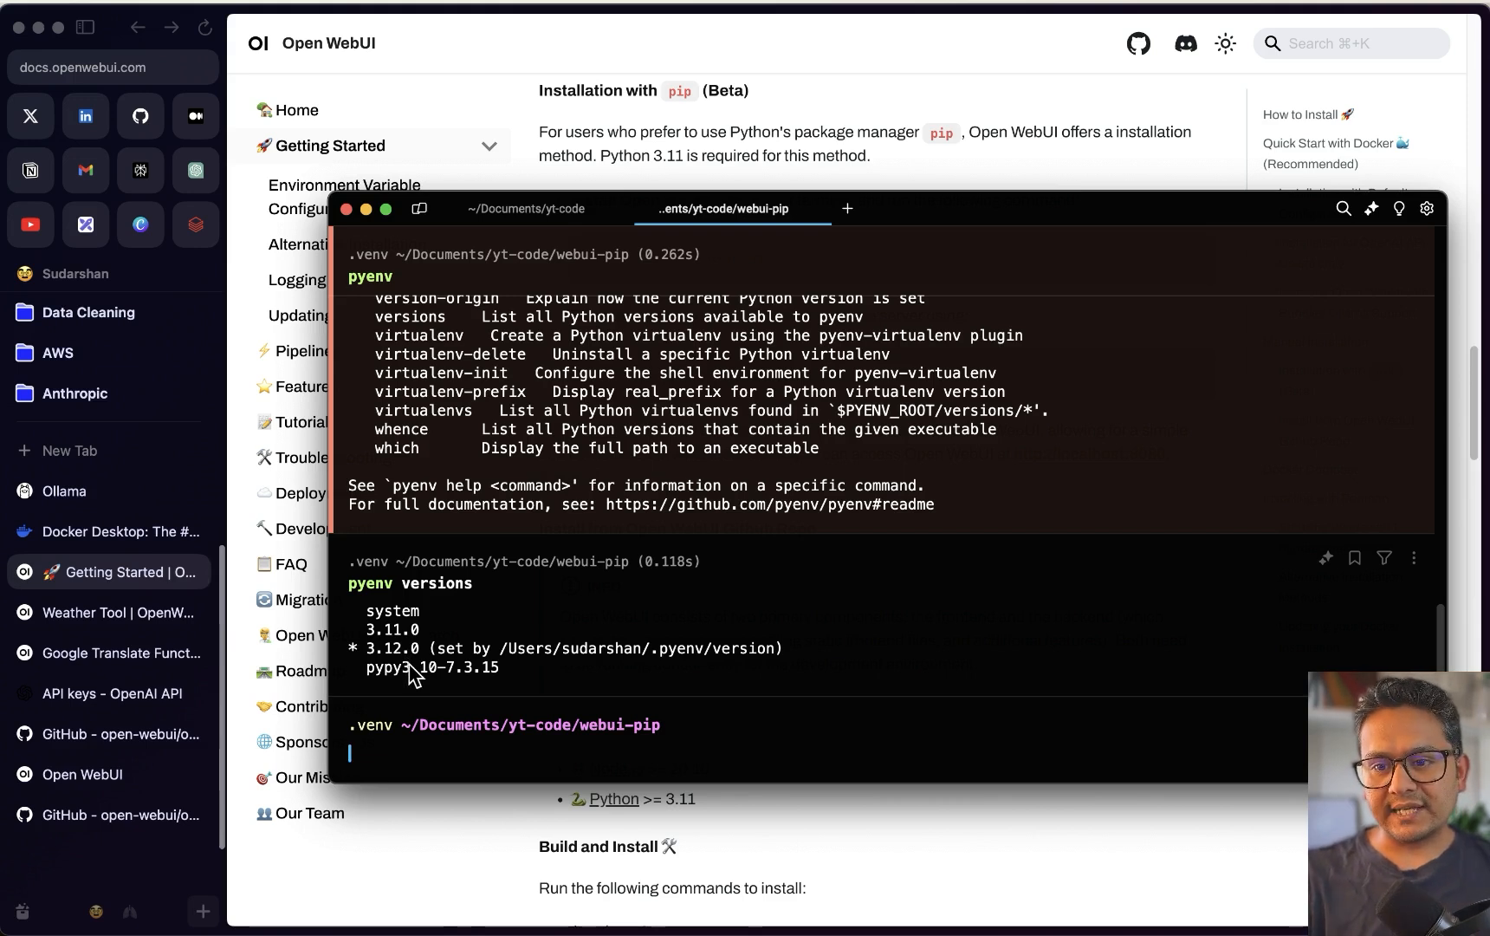
type("pyenv ")
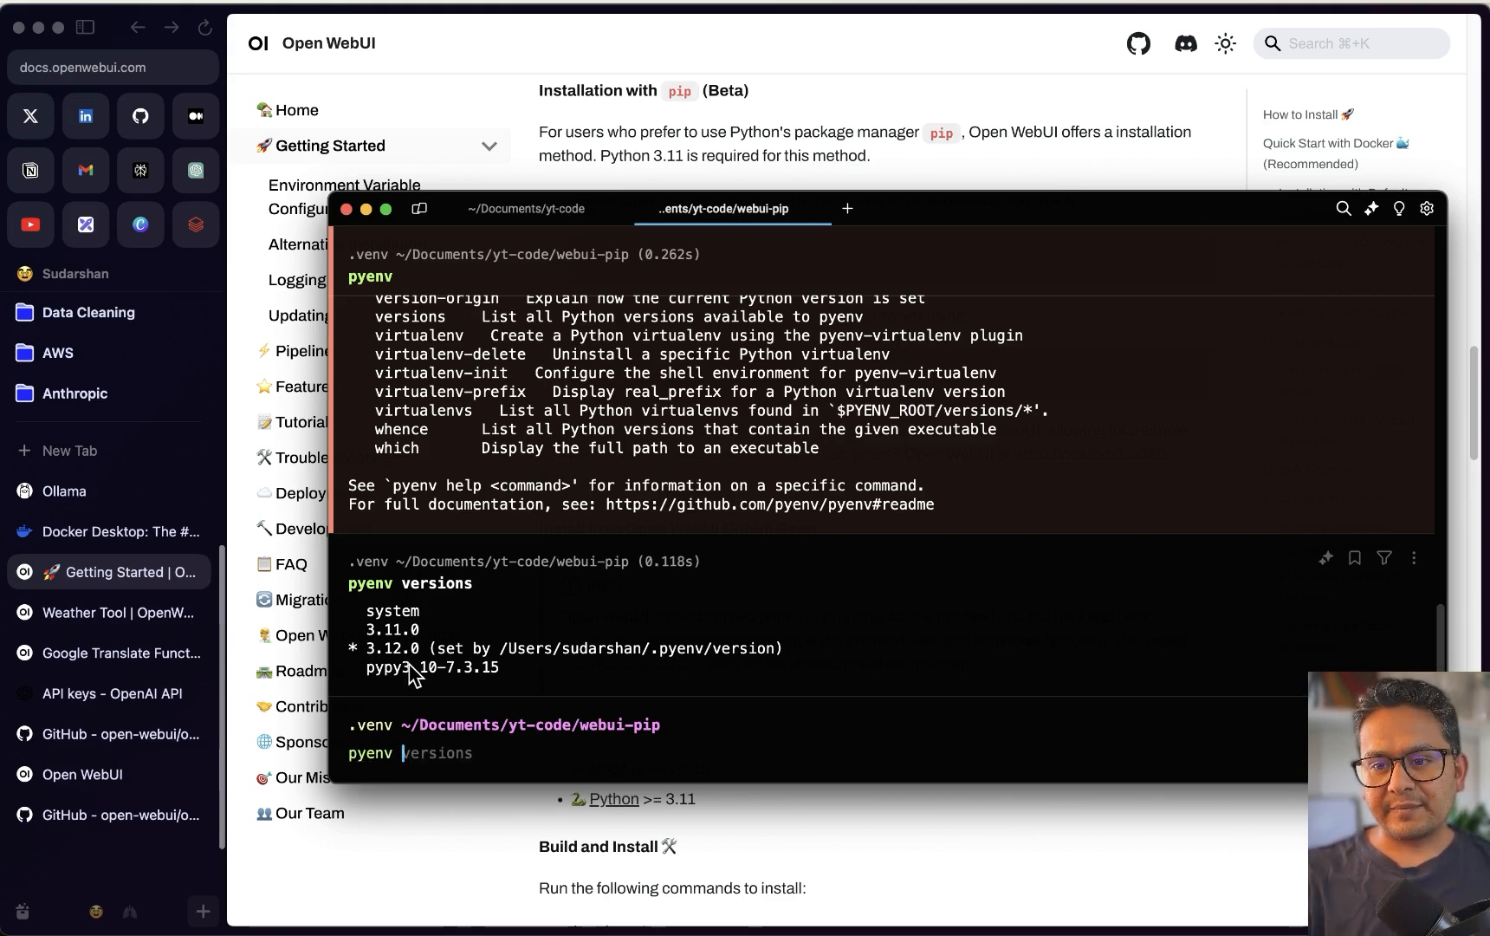
type("global ")
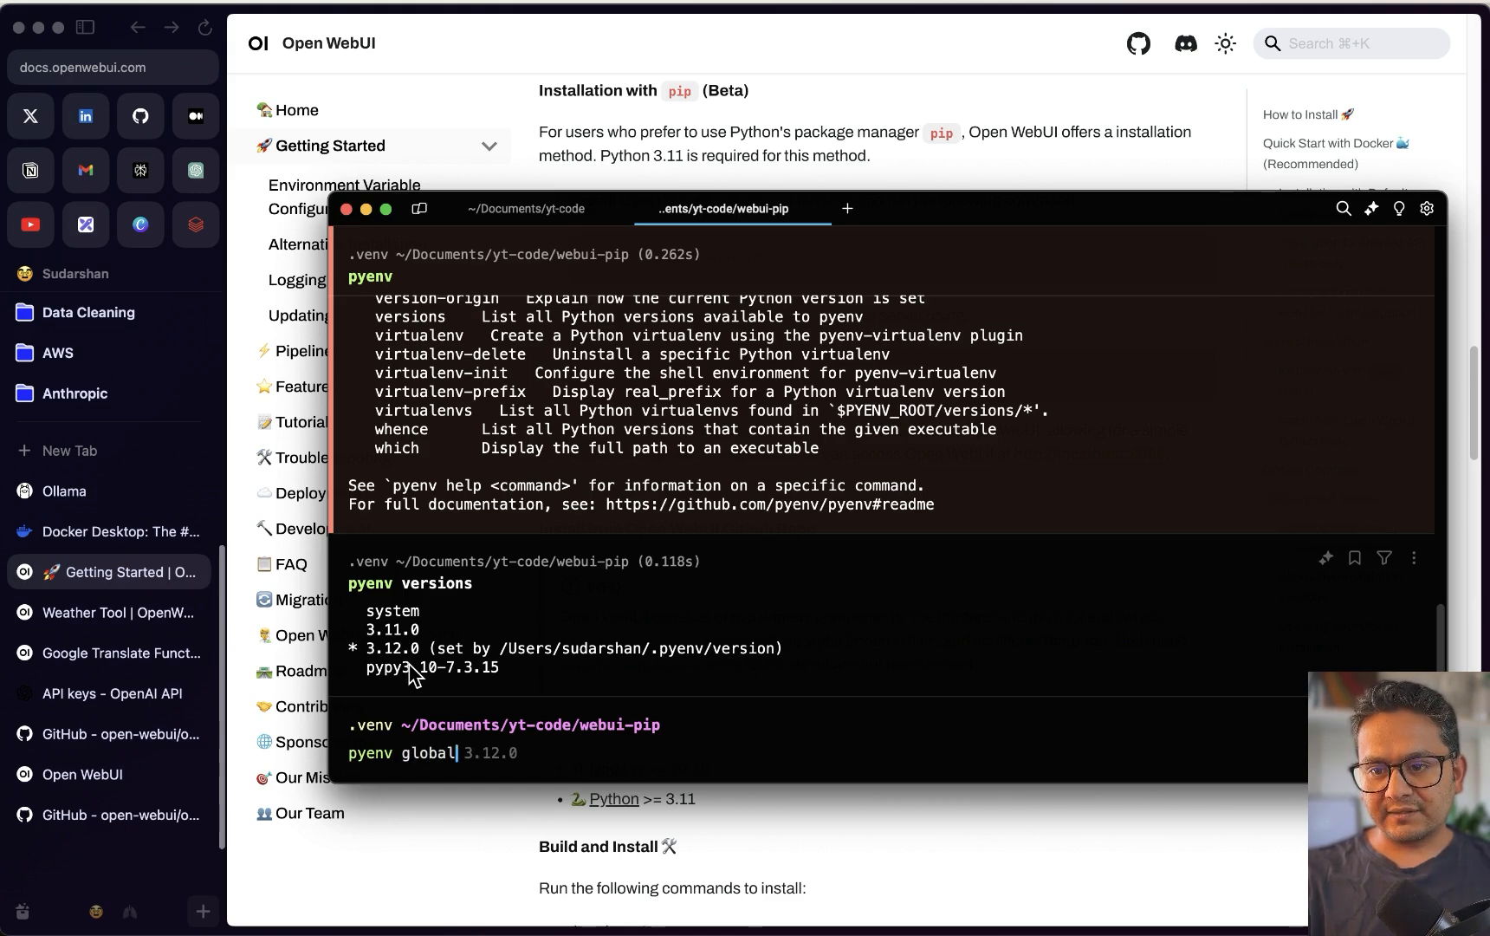
type("3.1")
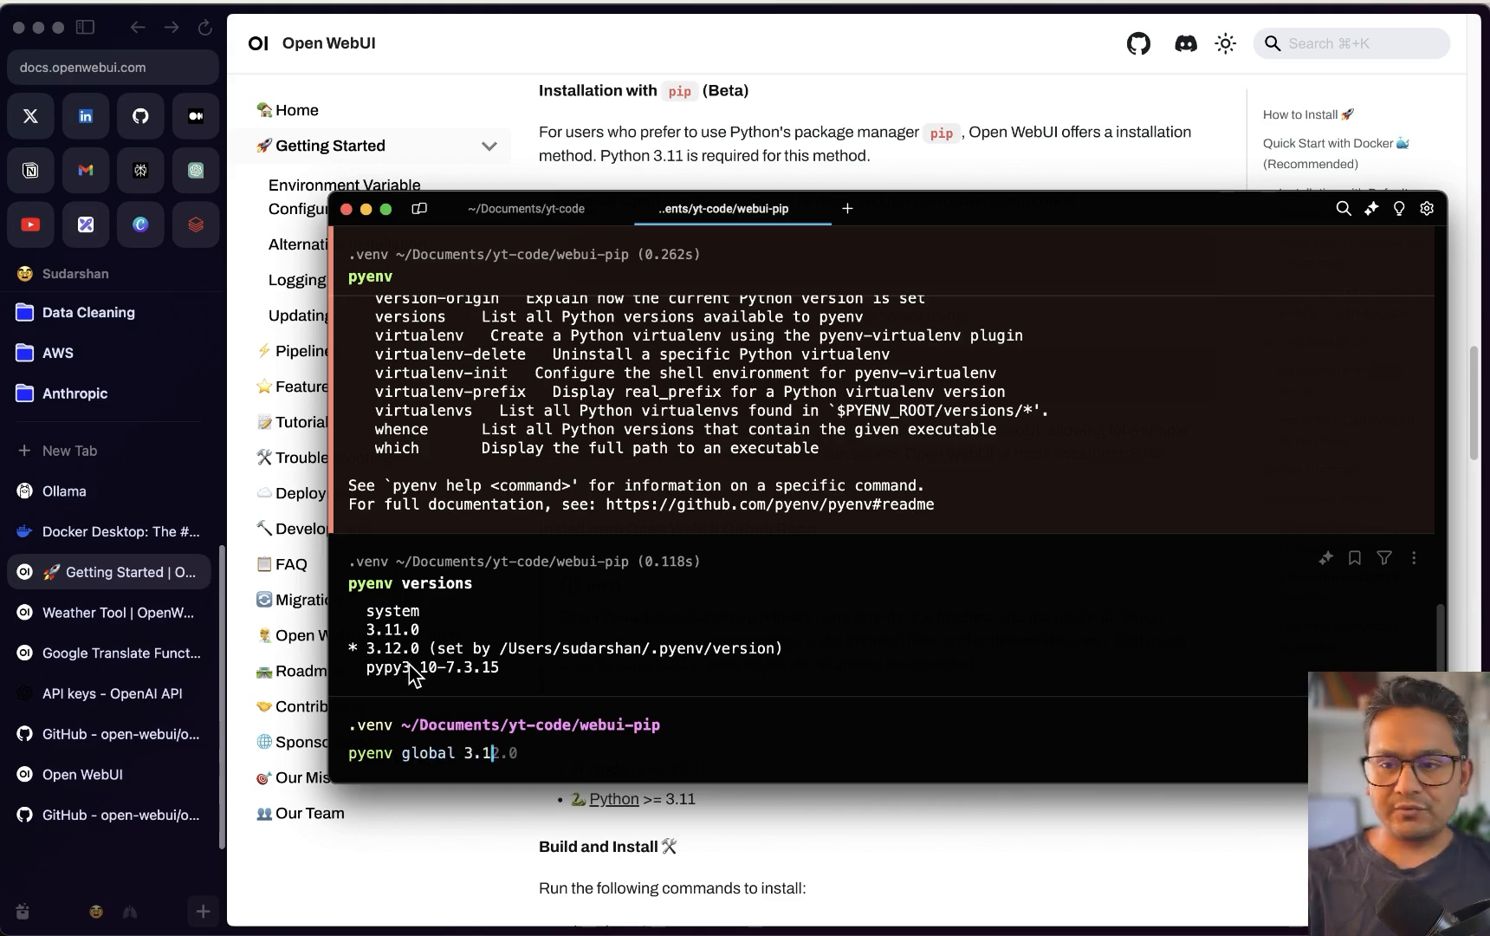
type("1.0")
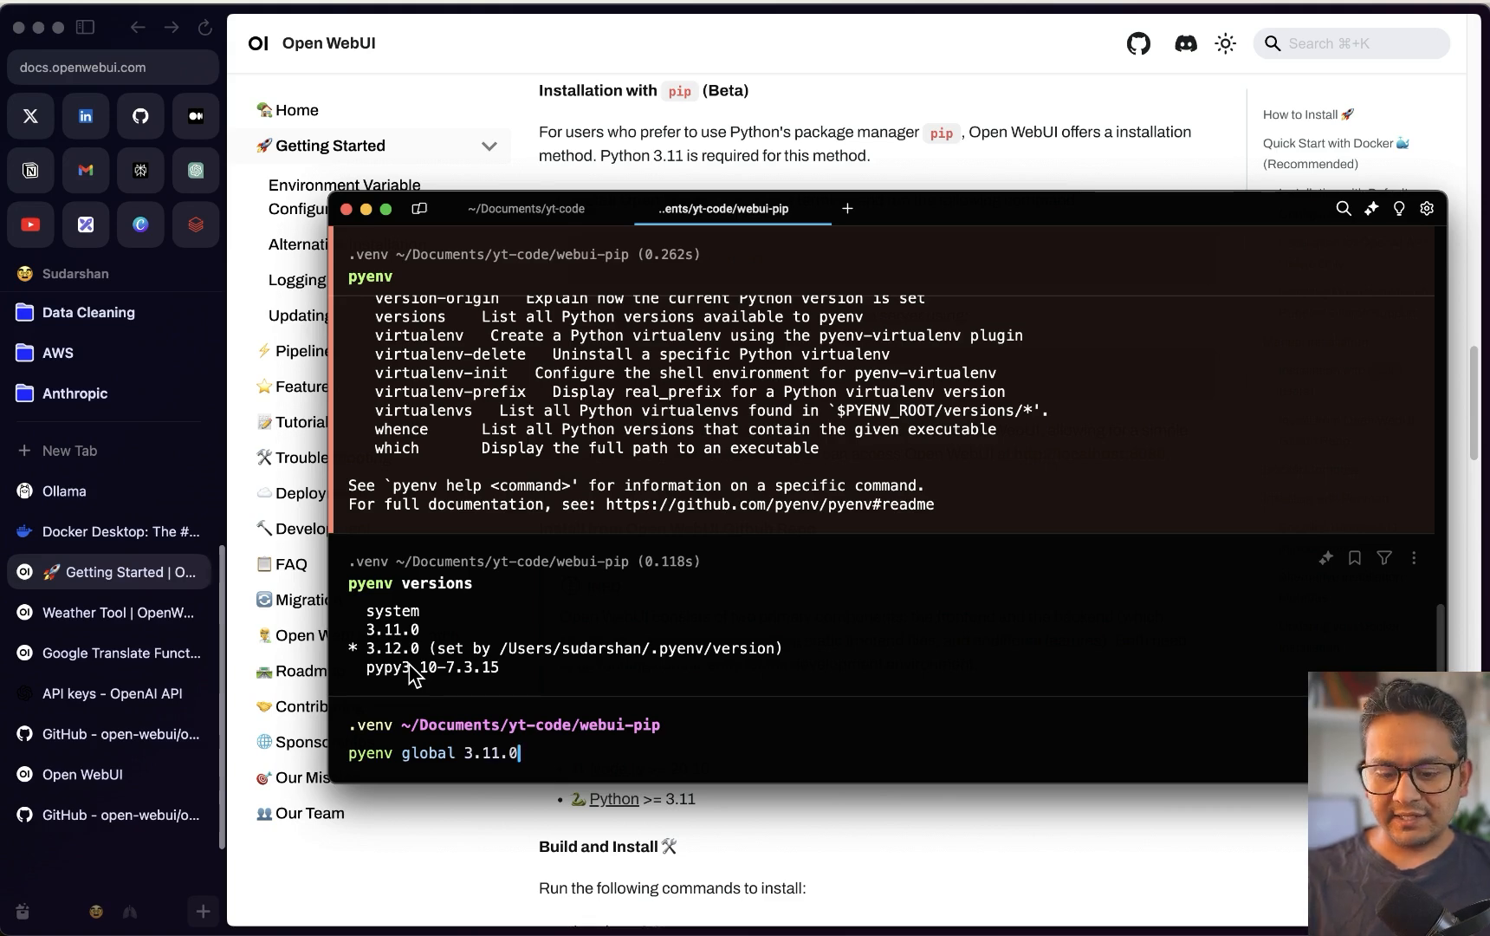
key("Return")
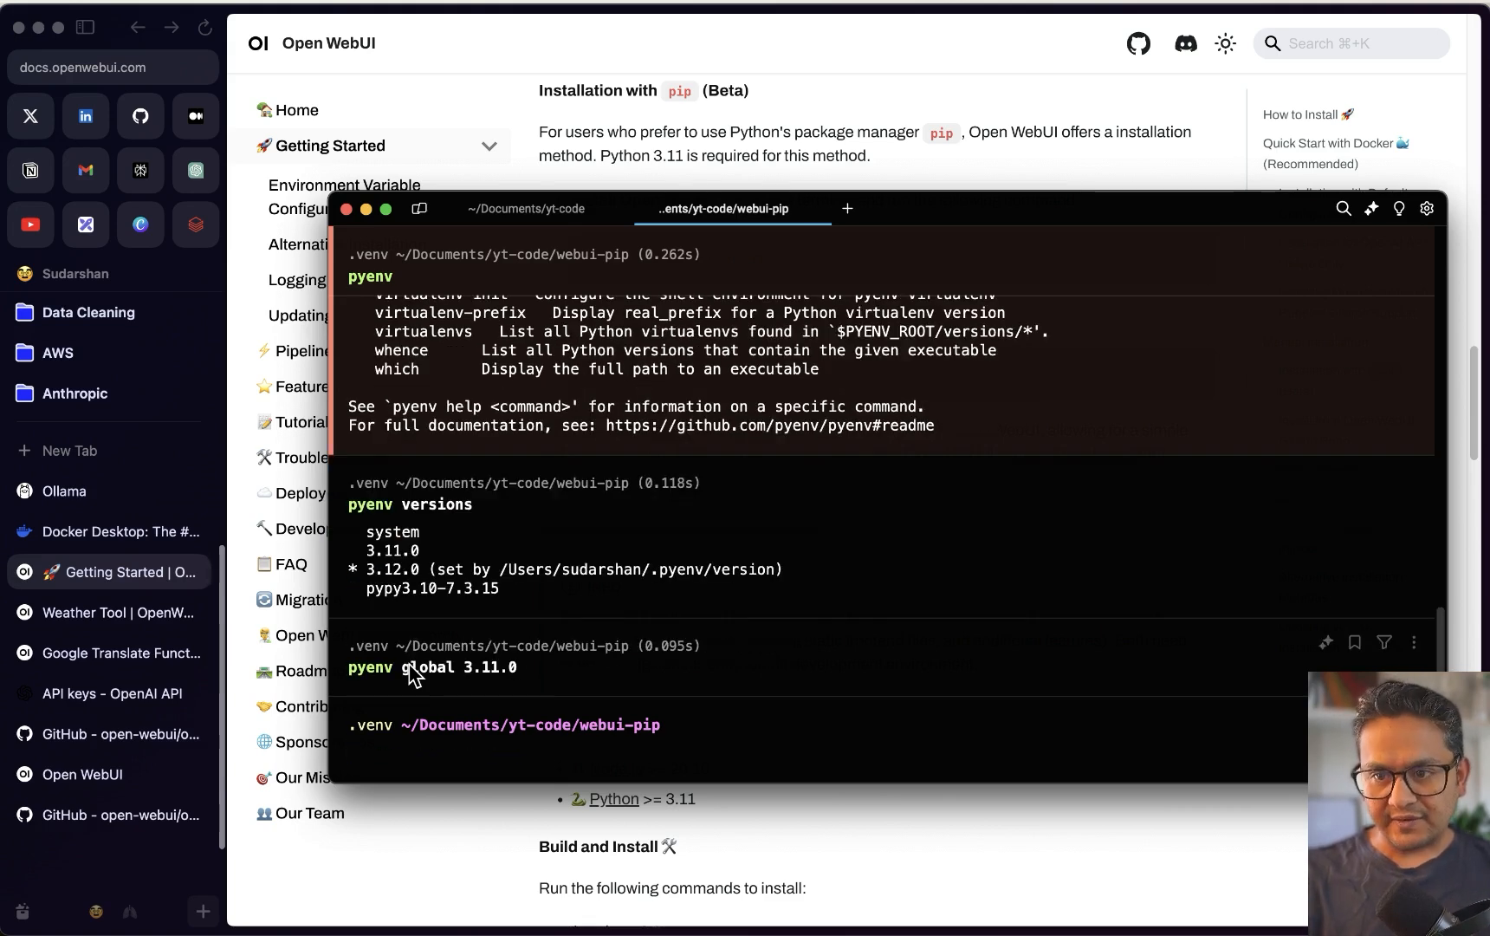
key("Up")
key("Up")
key("Up")
key("Up")
key("Up")
key("Up")
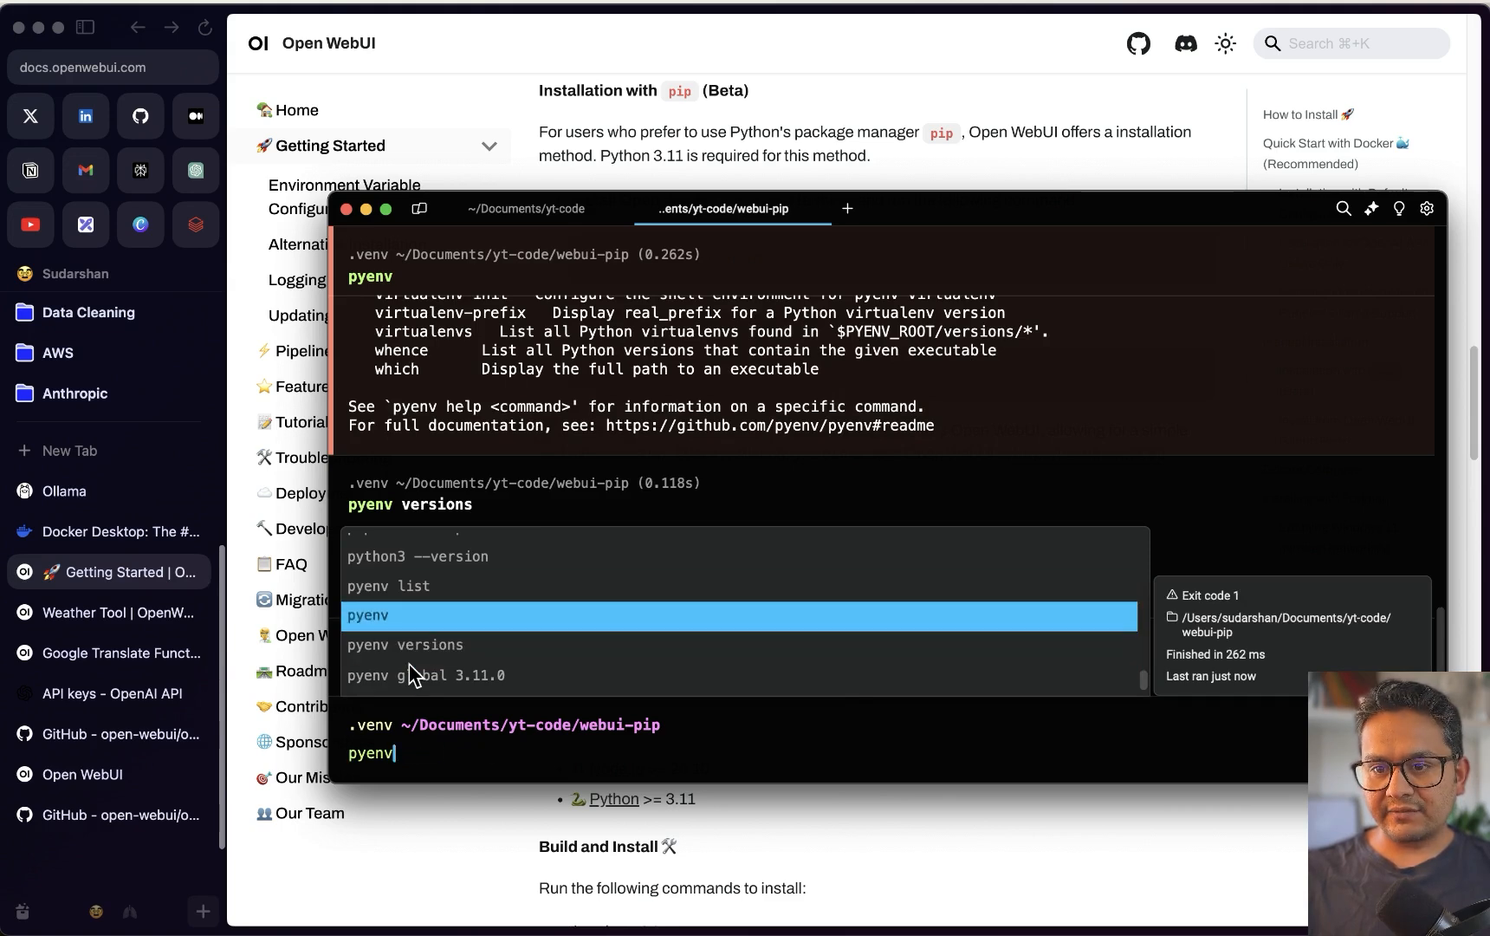
key("Return")
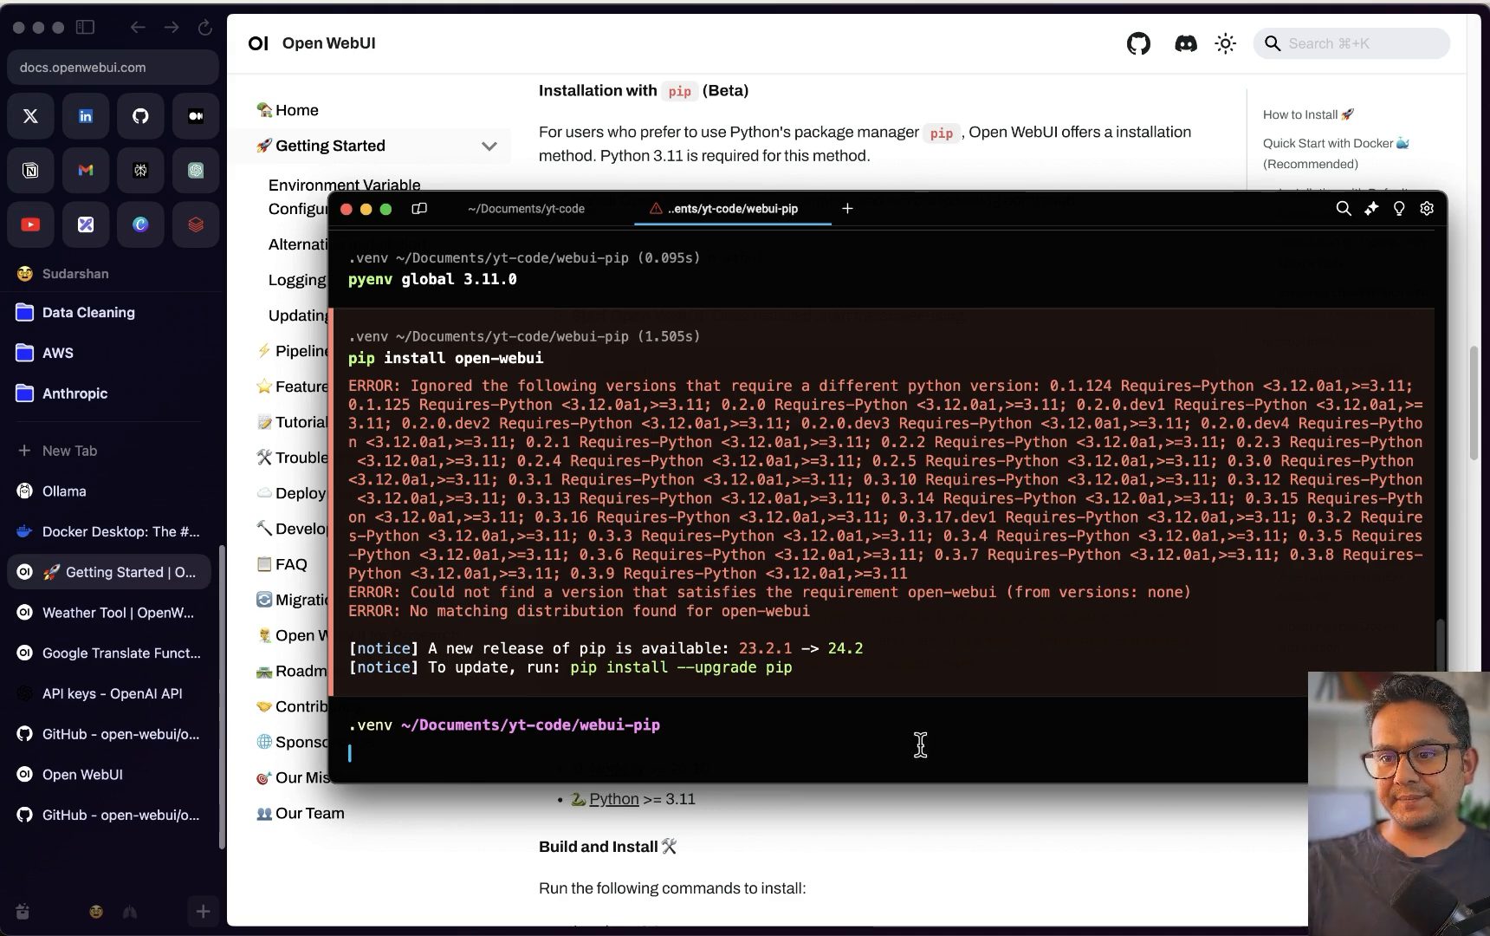
Run pyenv versions to list system, 3.11.0, 3.12.0 and pypy3.10-7.3.15
type("pyenv l")
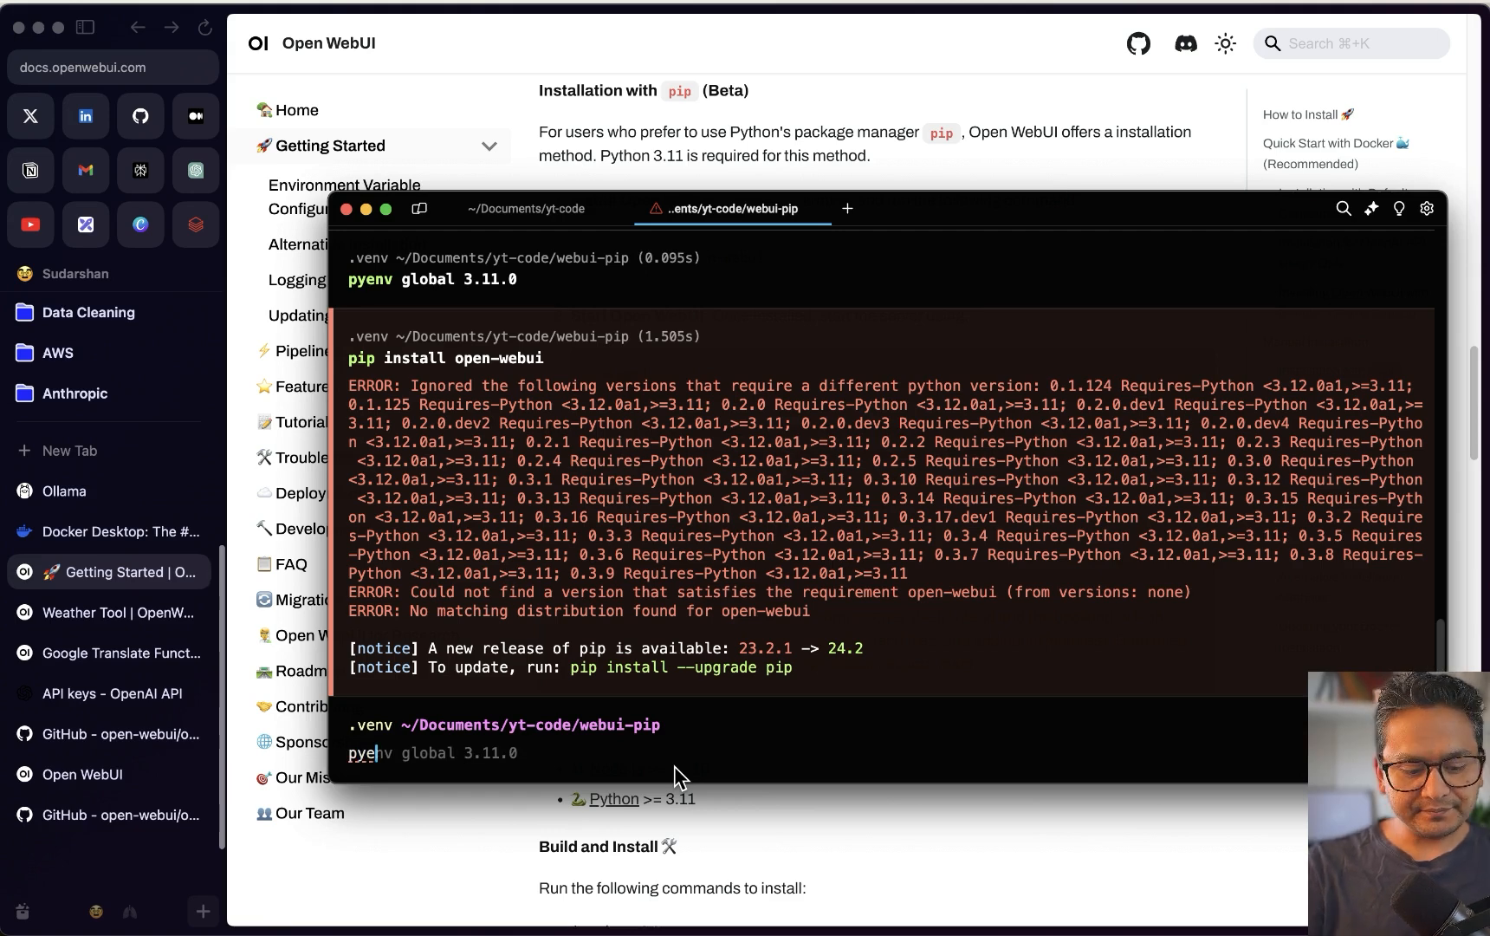
key("BackSpace")
type("versions")
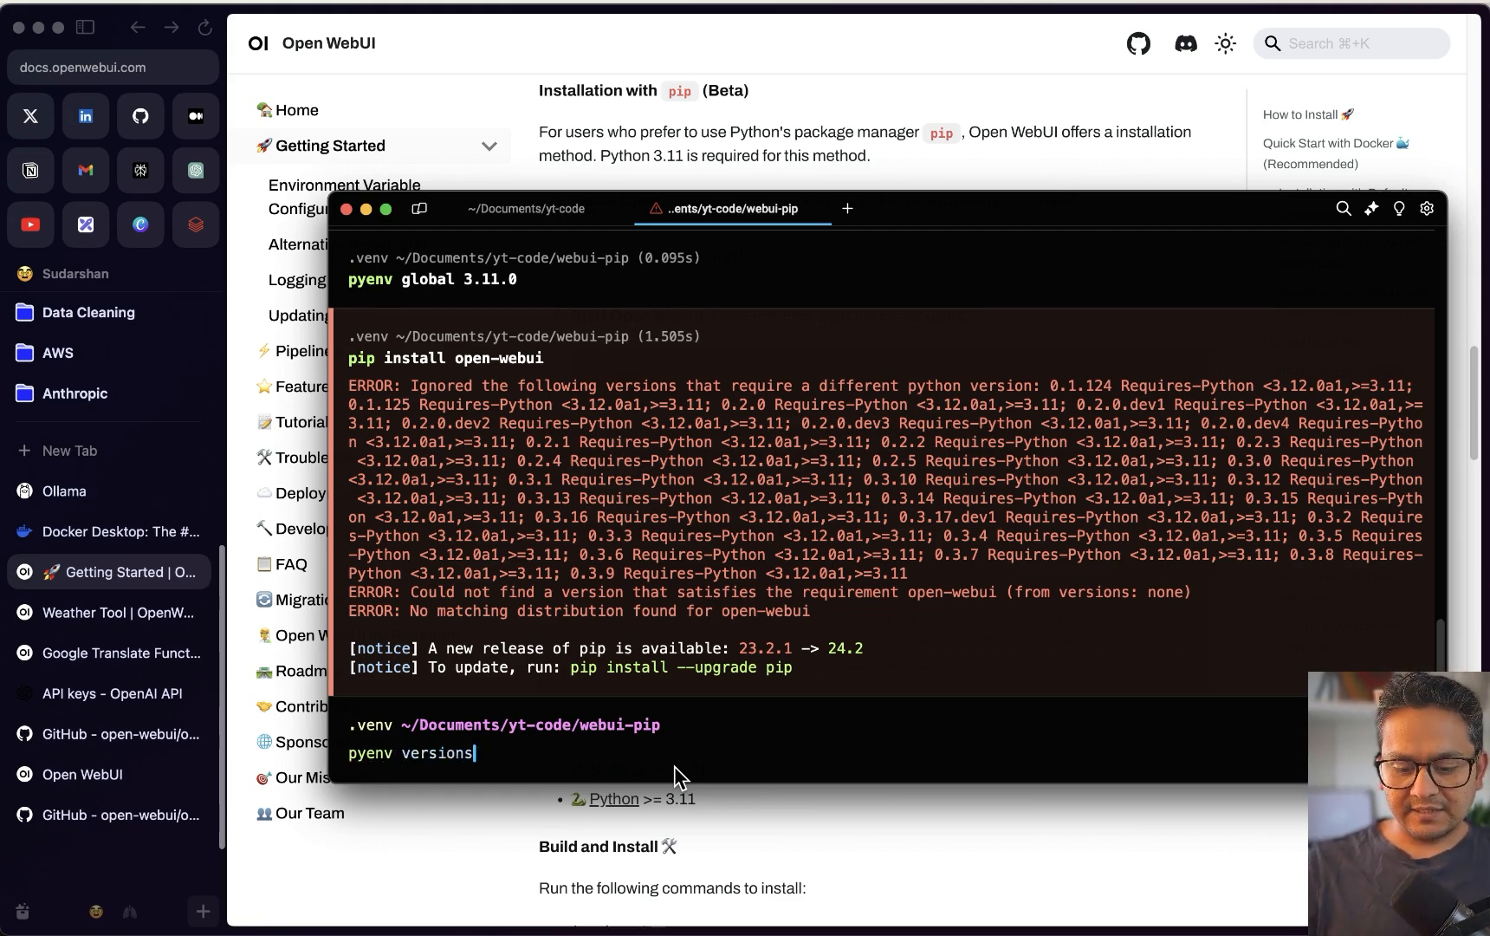
key("Return")
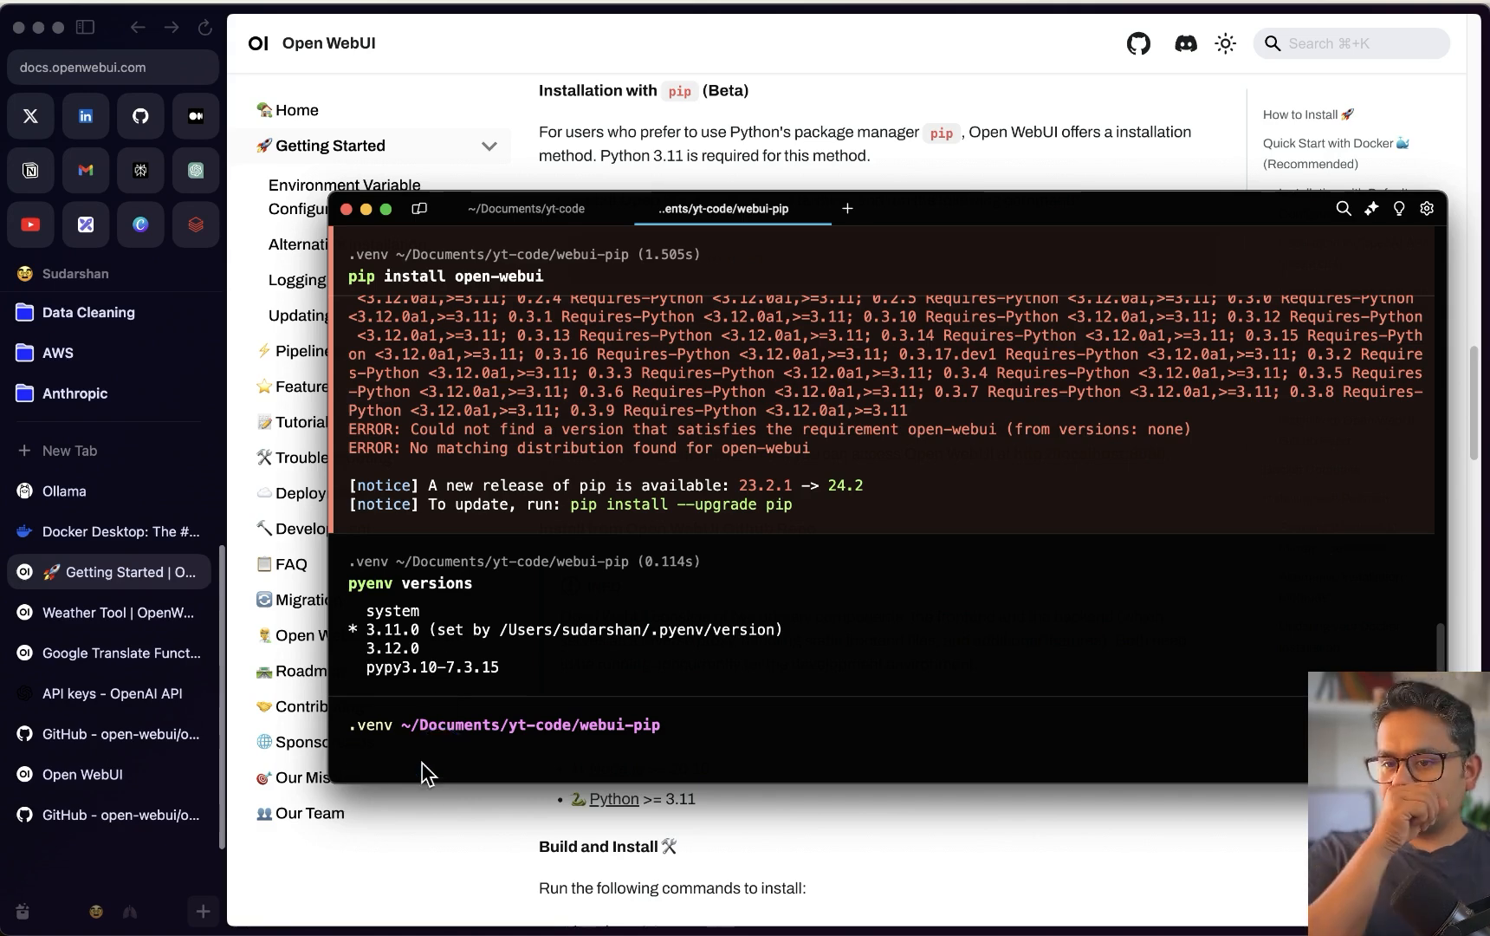
Deactivate the current virtual environment and delete the old .venv folder
type("dac")
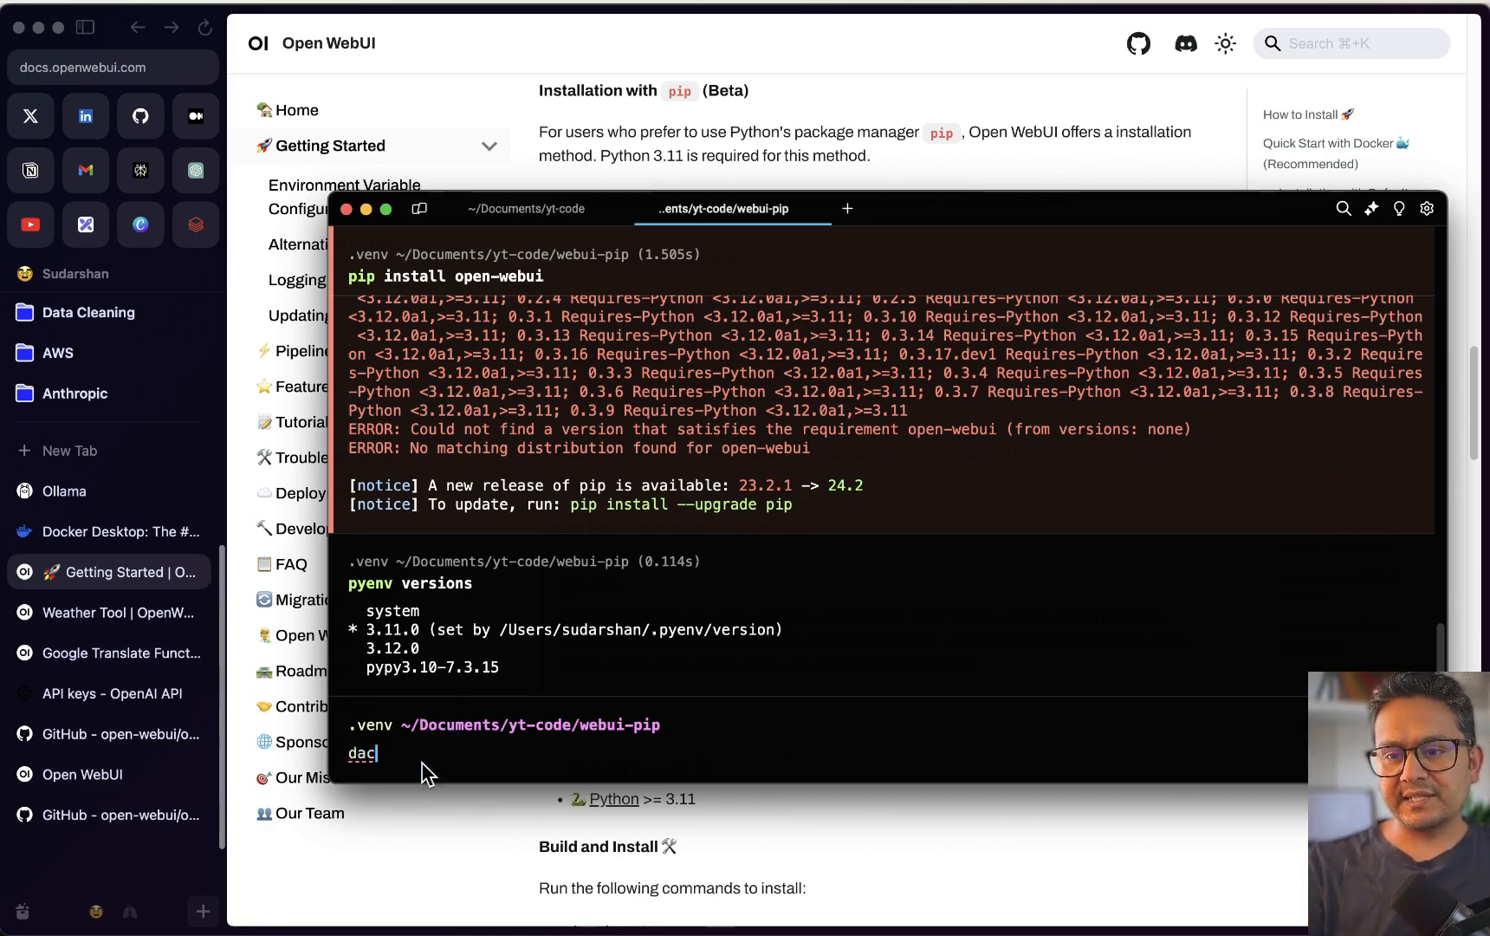
key("BackSpace")
key("BackSpace")
type("eactivate")
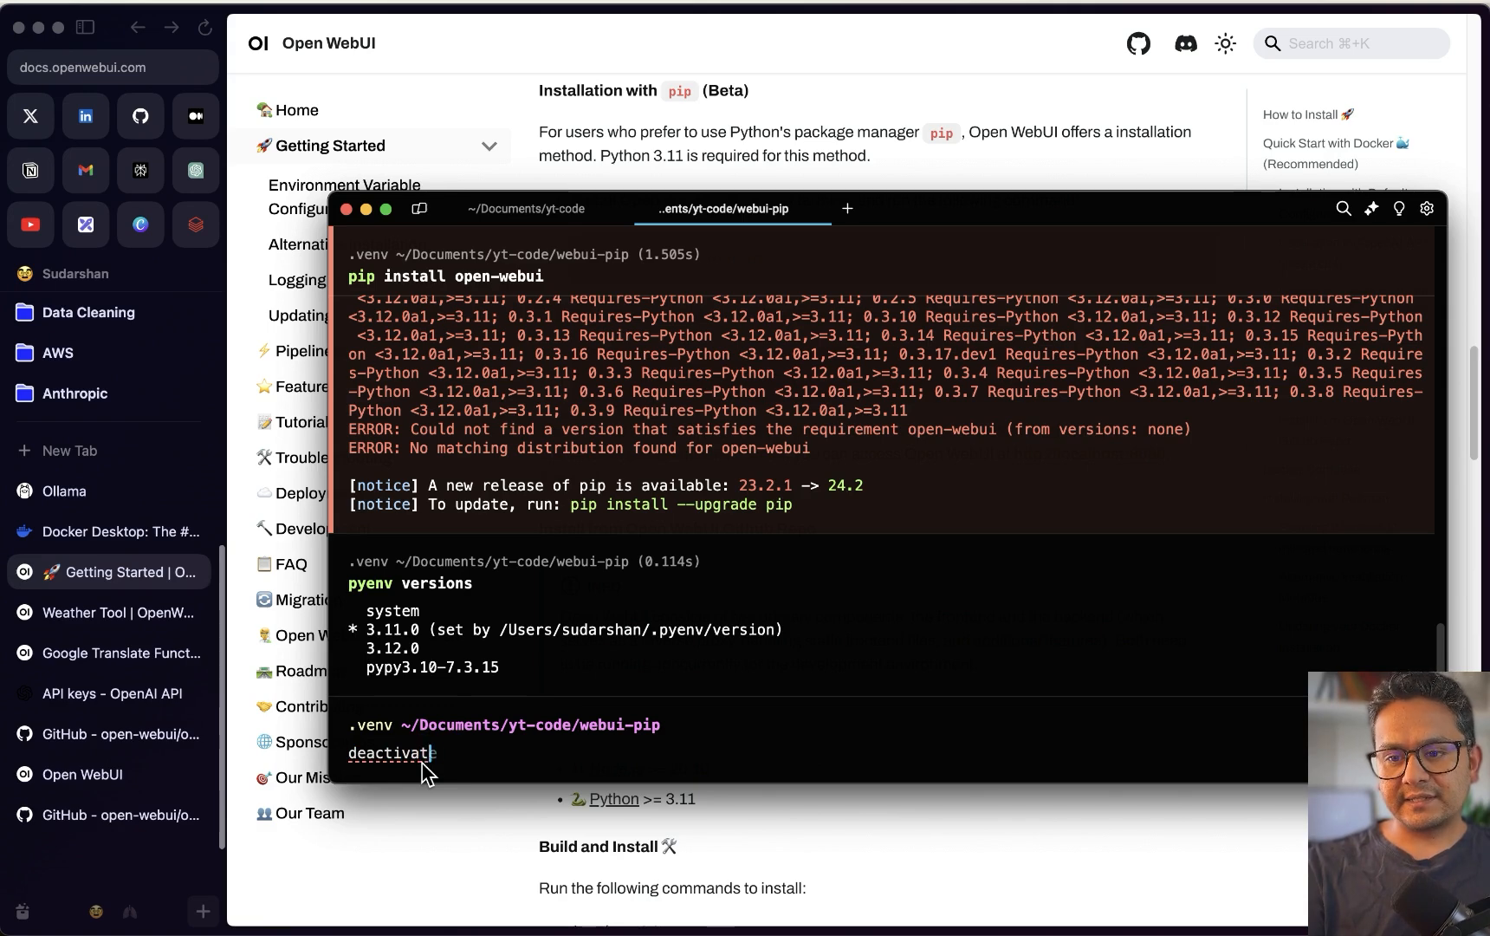
key("Return")
type("rm ")
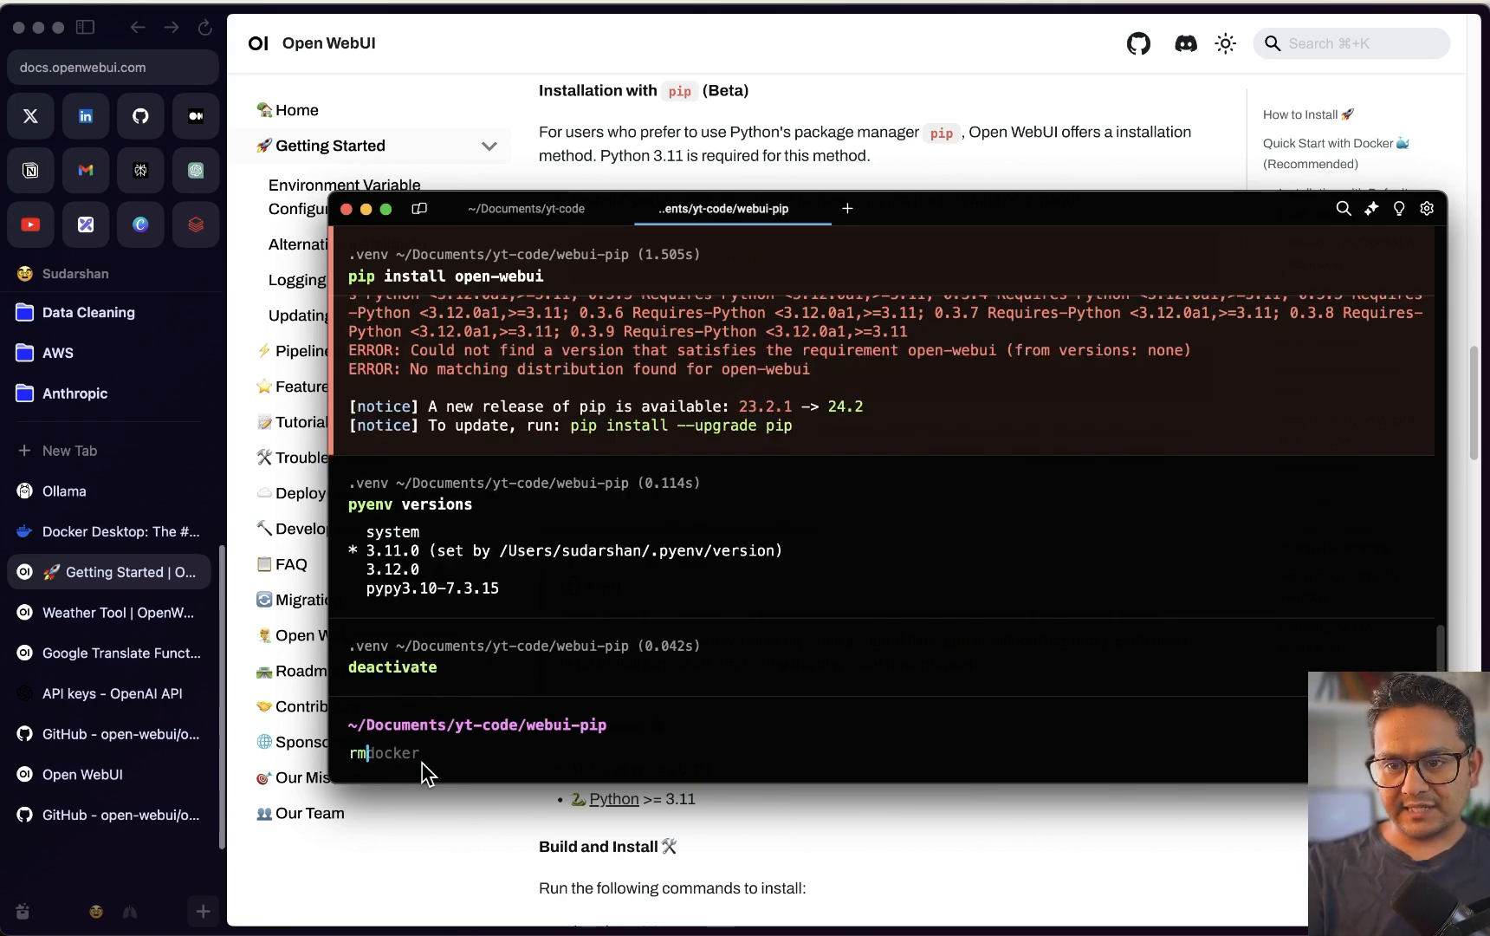
type("-rf .venv/")
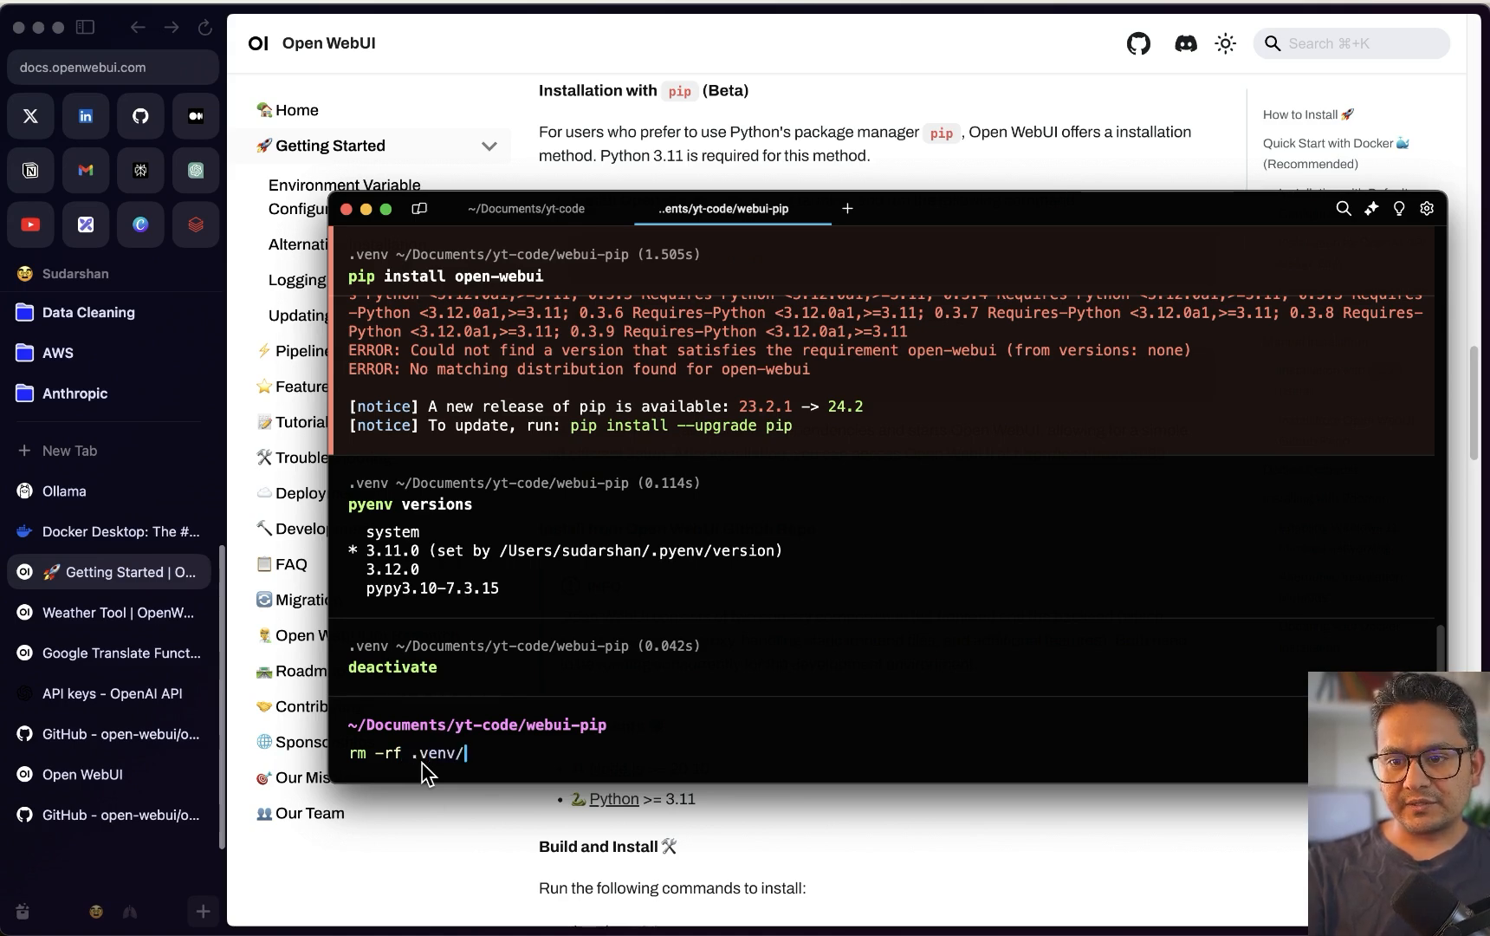
key("Return")
Set pyenv global to Python 3.11.0, create and activate a fresh .venv, and run pip install open-webui
type("pyenv global 3.11.0")
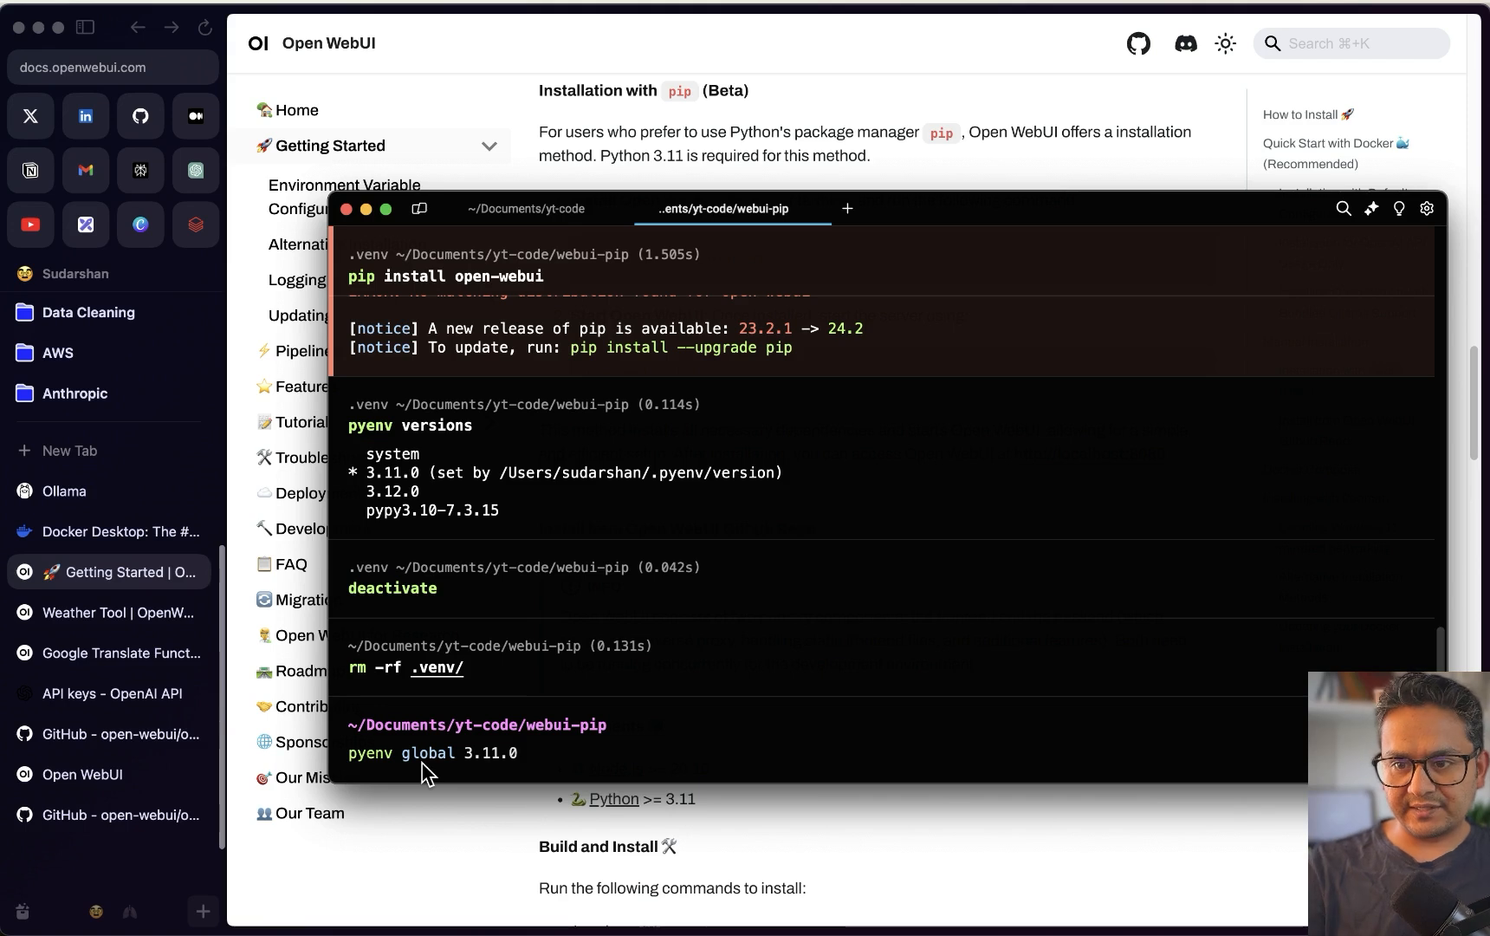
key("Return")
type("python3 -m venv .venv && source .venv/bin/activate")
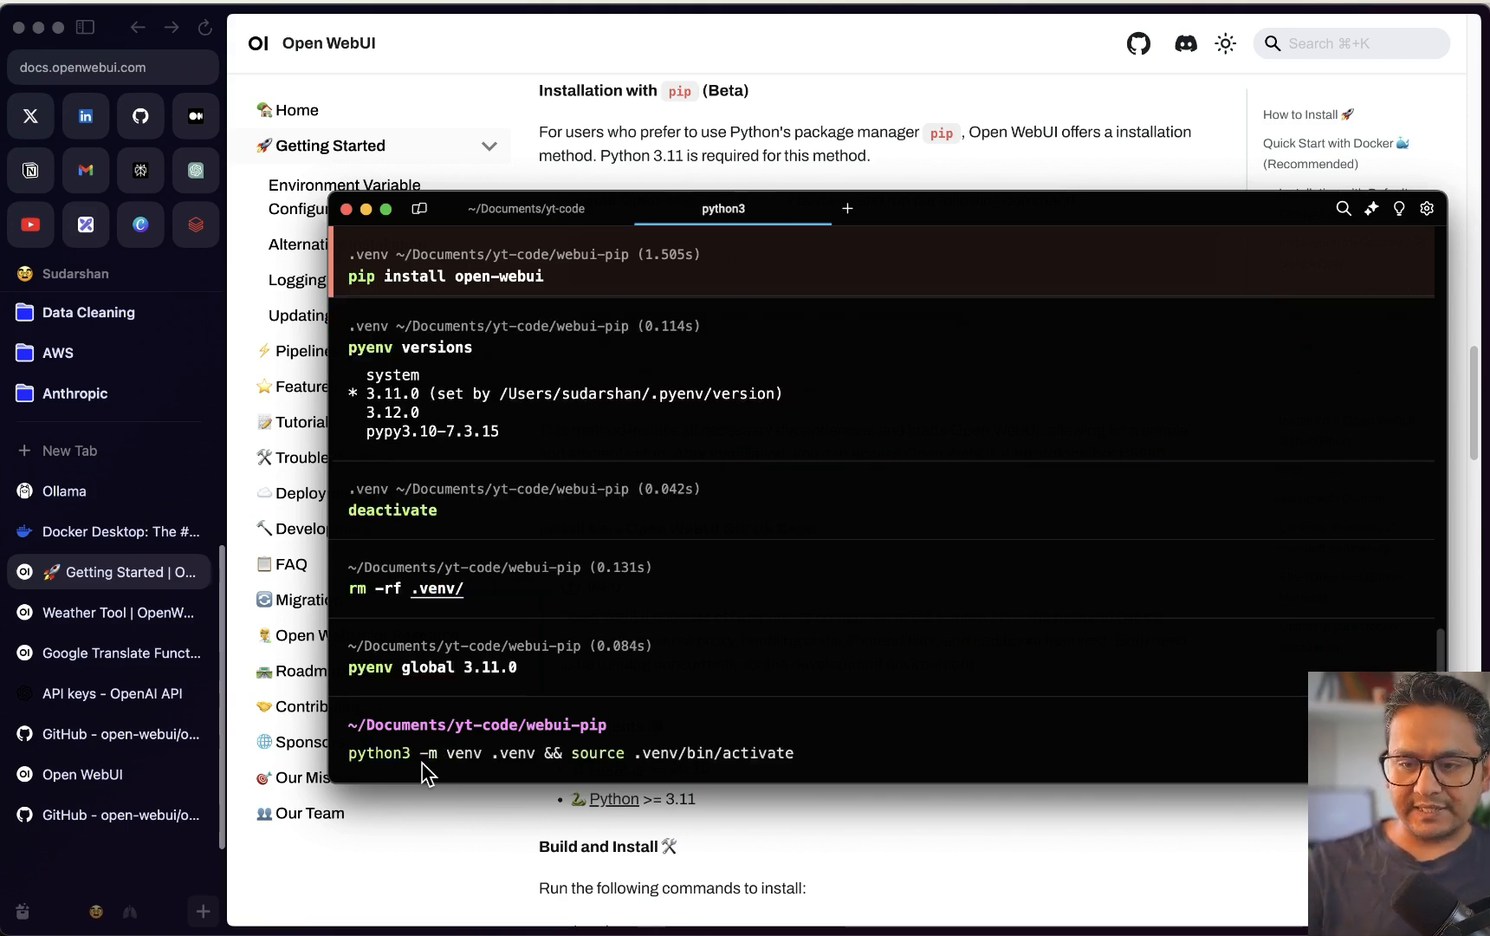
key("Return")
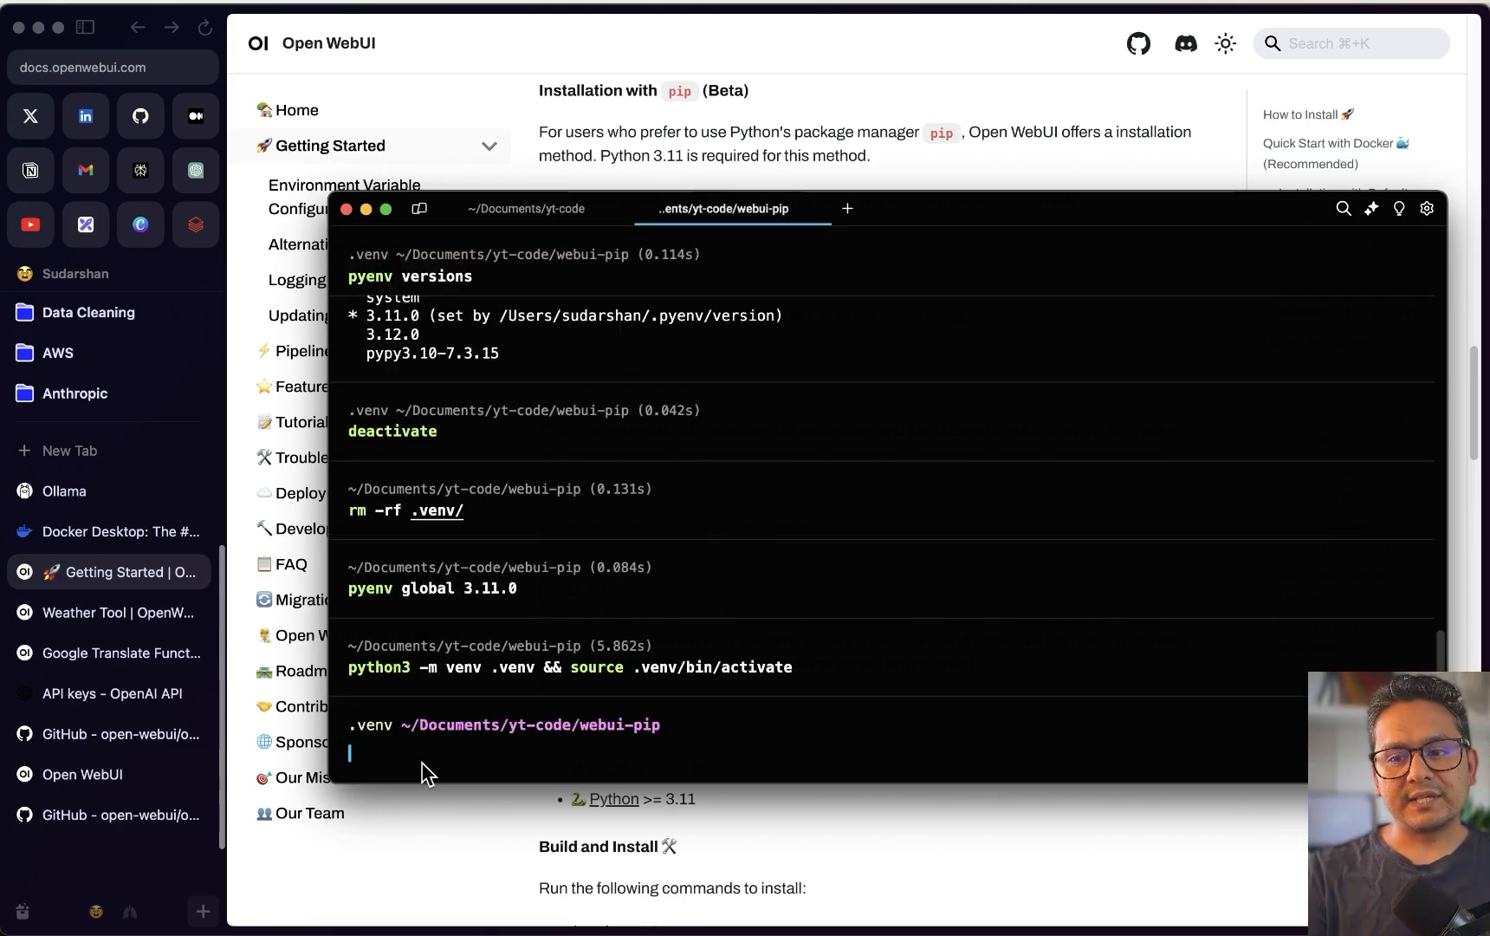
type("pip install open-webui")
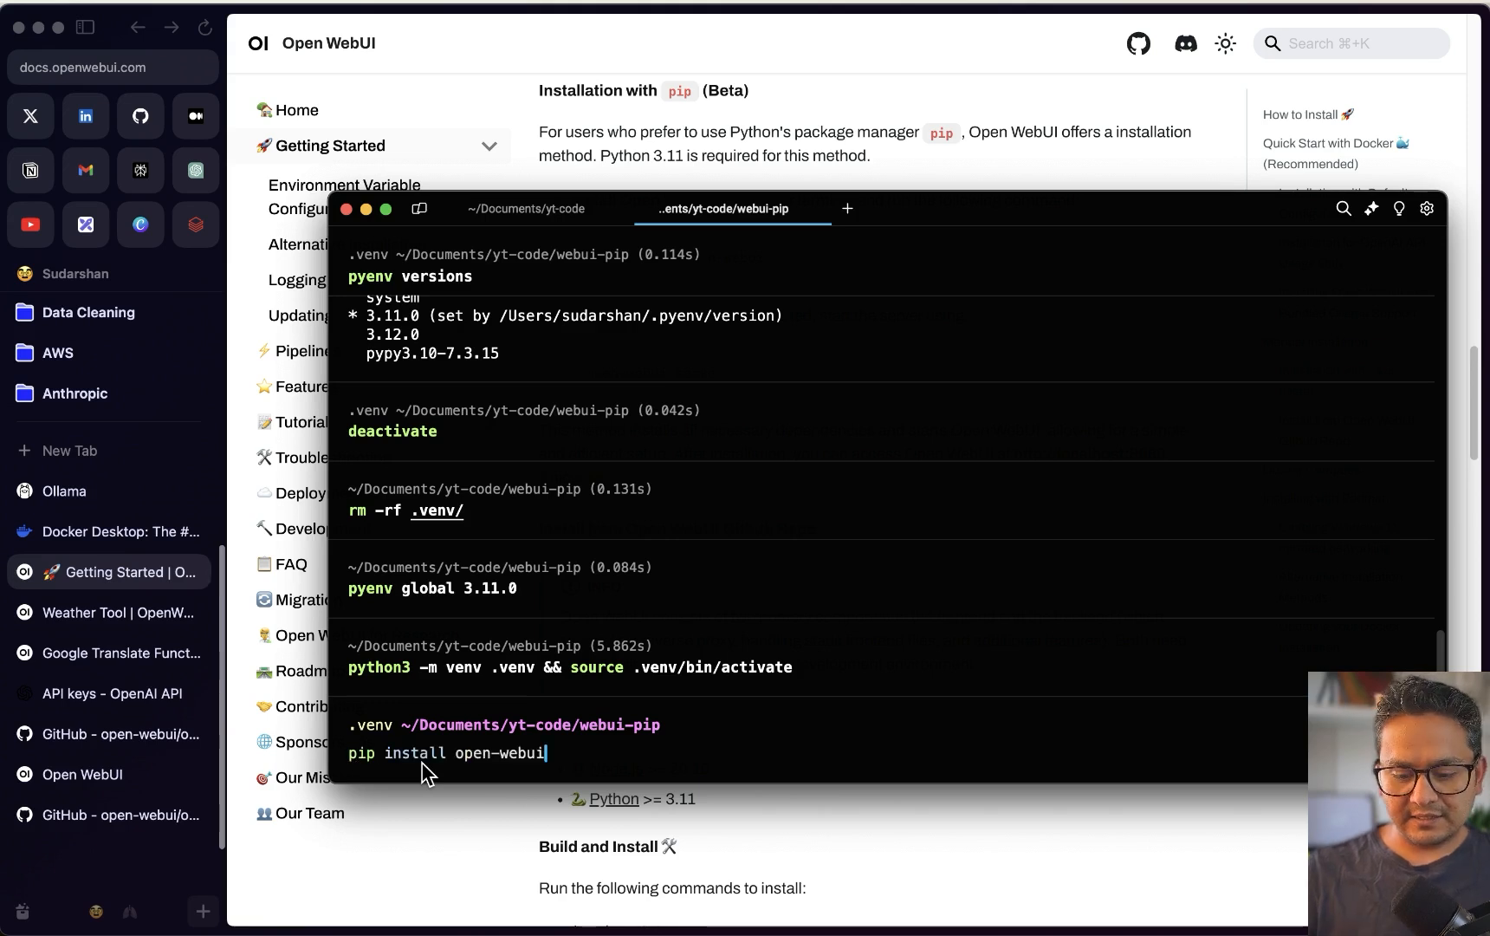
key("Return")
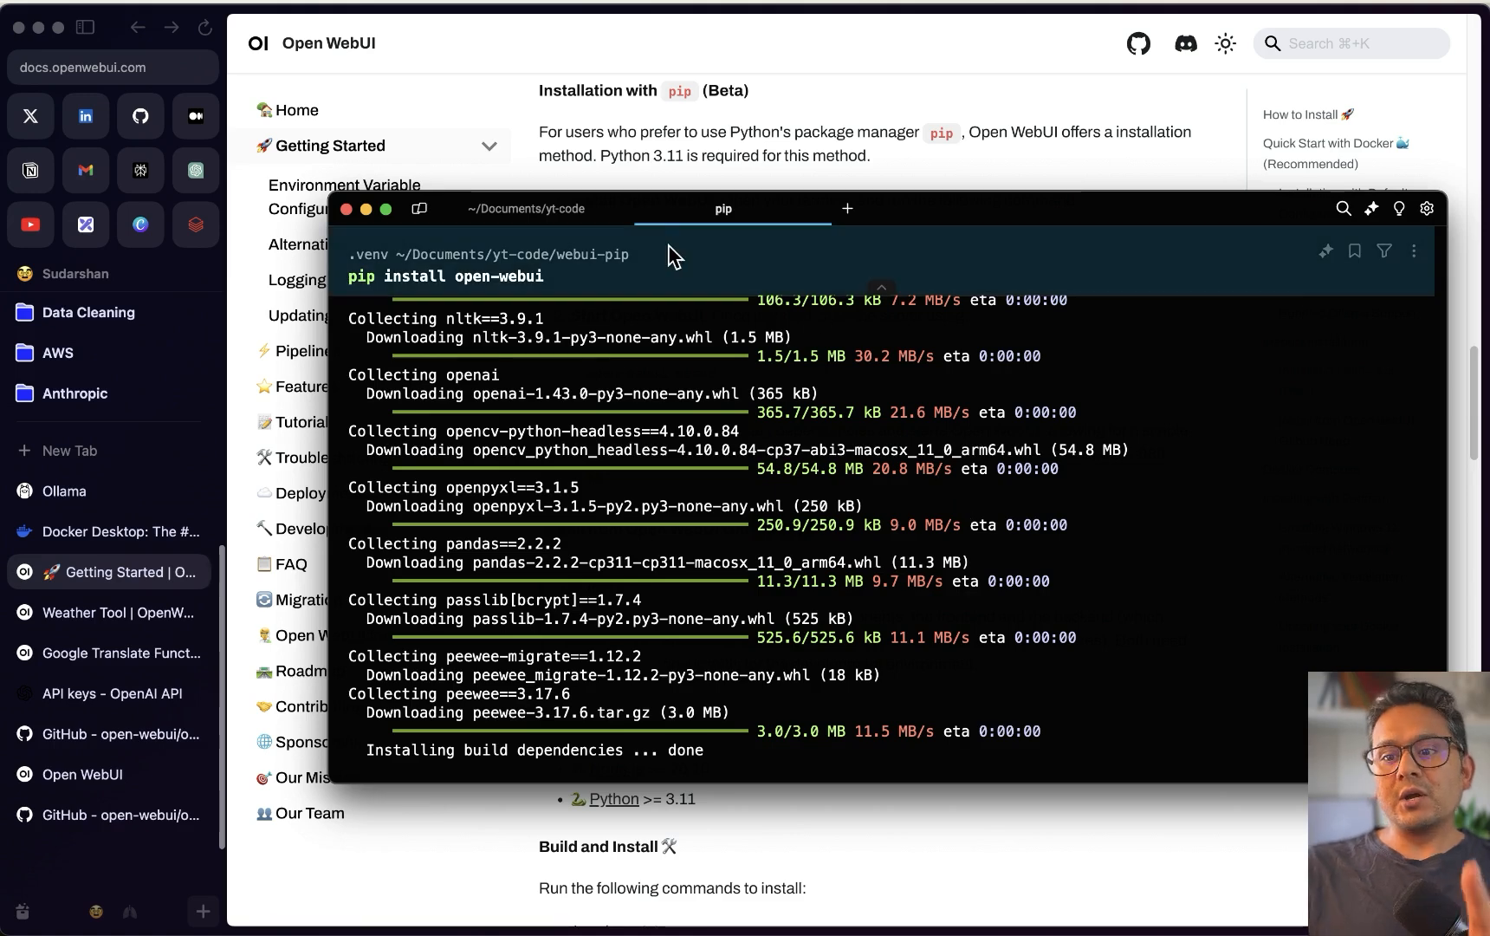
Check the ollama serve tab, return to the pip install output, and reposition the terminal window
left_click(513, 213)
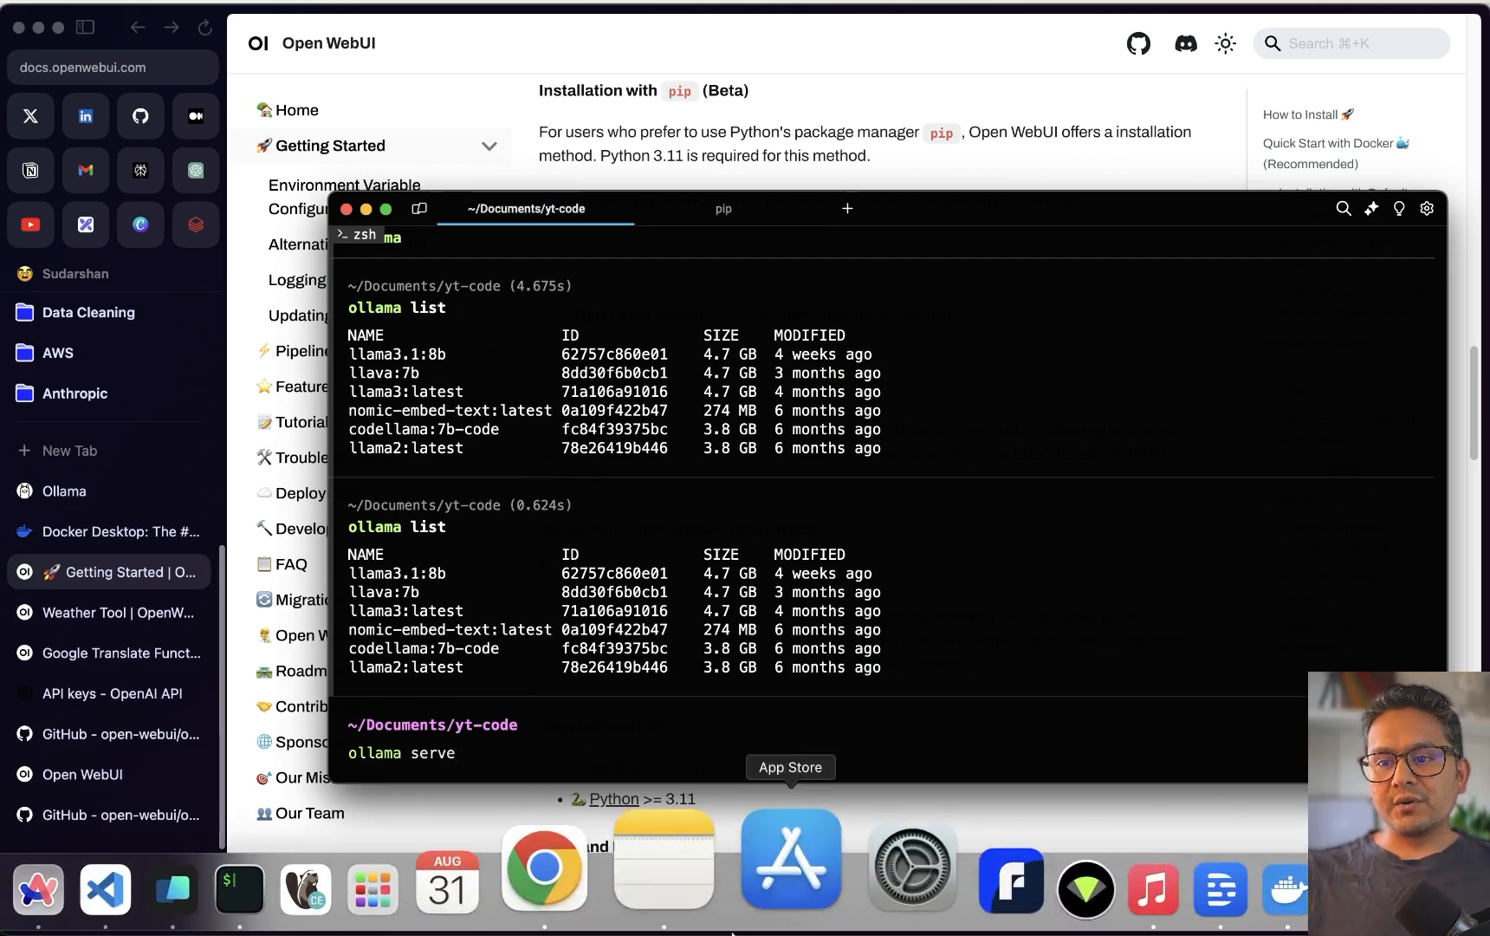
left_click(733, 208)
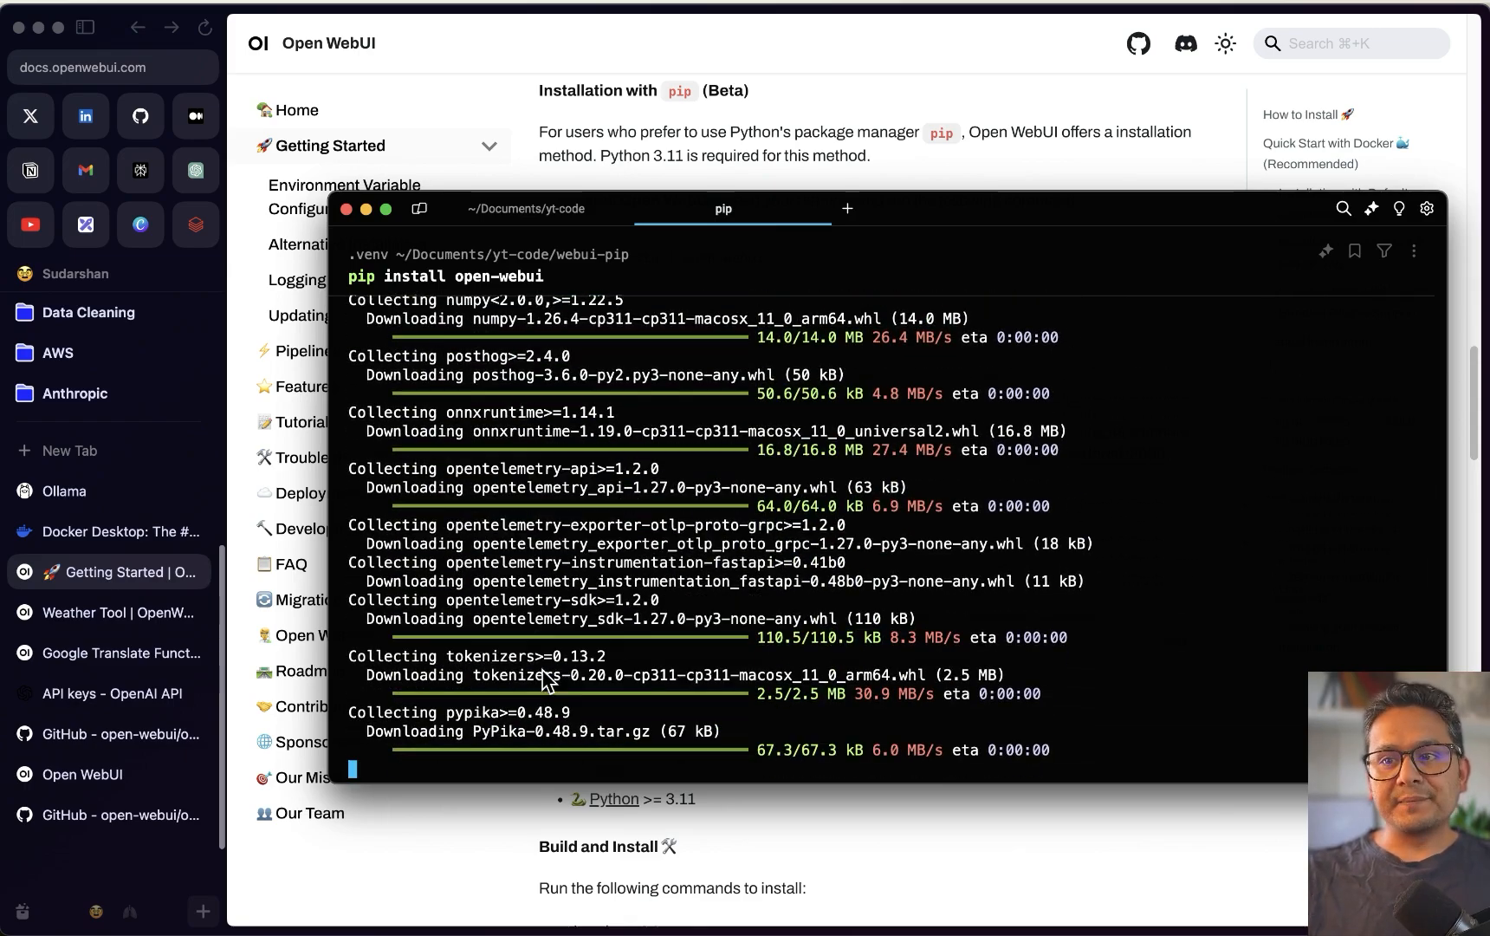
left_click_drag(1015, 205, 988, 460)
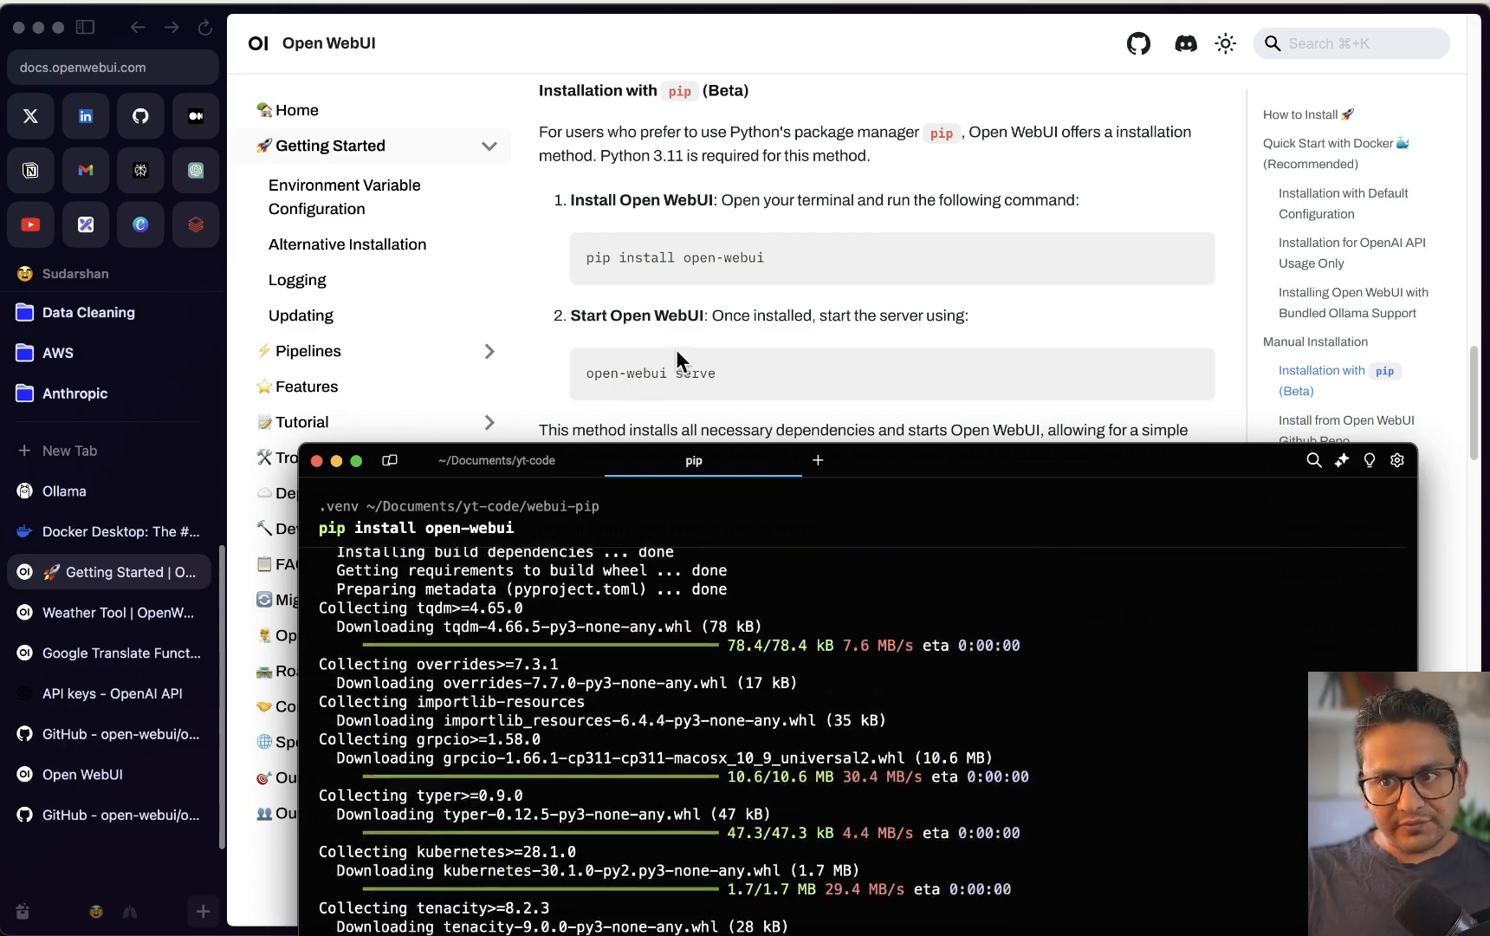
left_click_drag(880, 460, 836, 166)
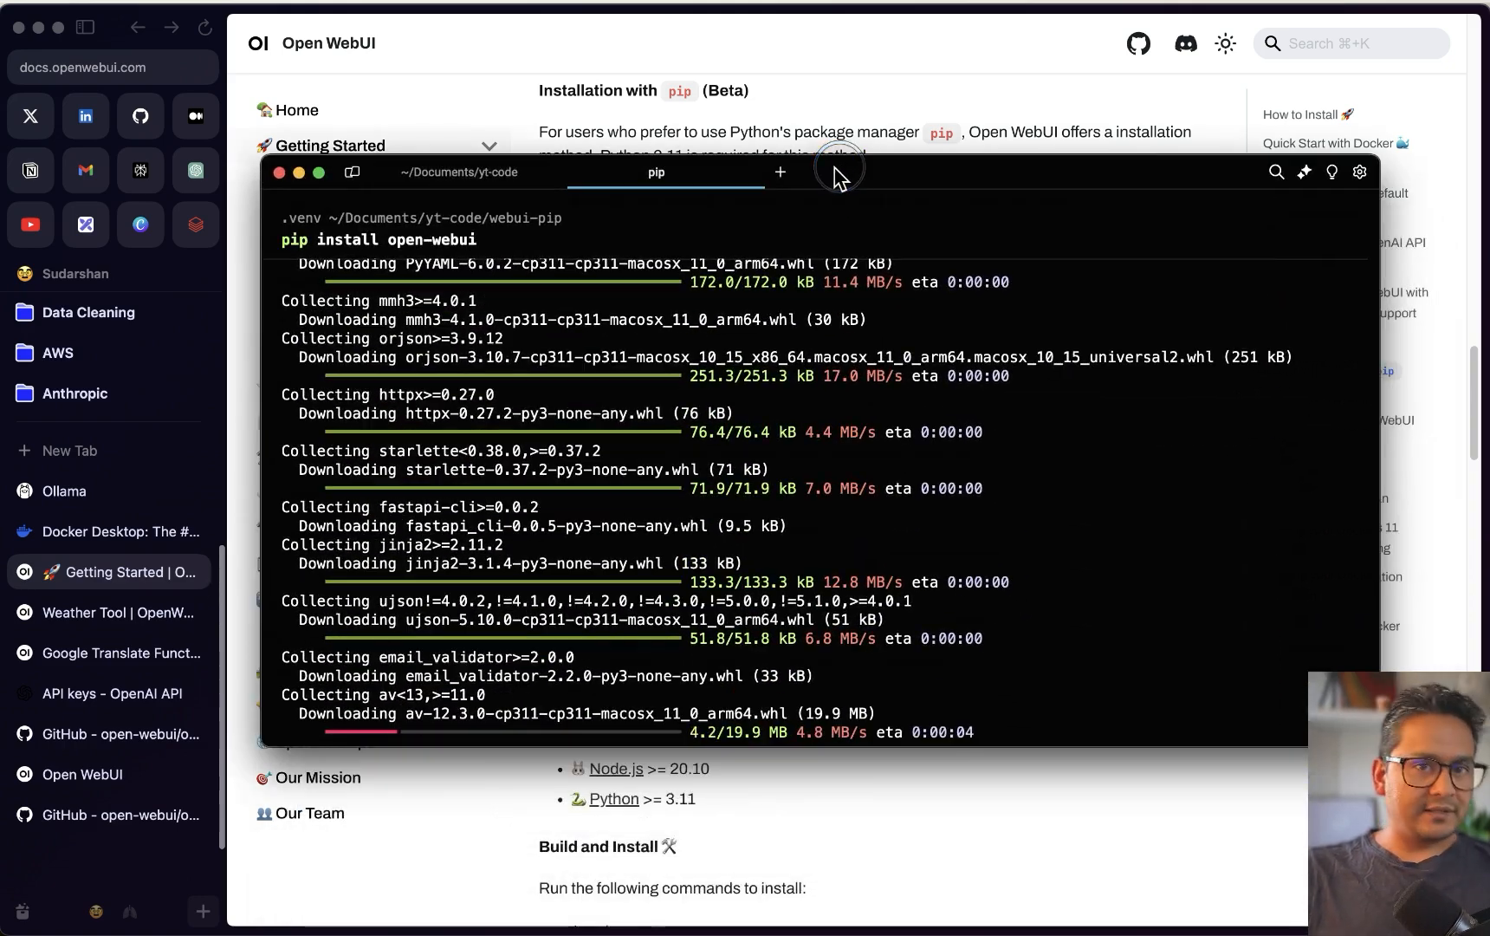
key("ctrl+Up")
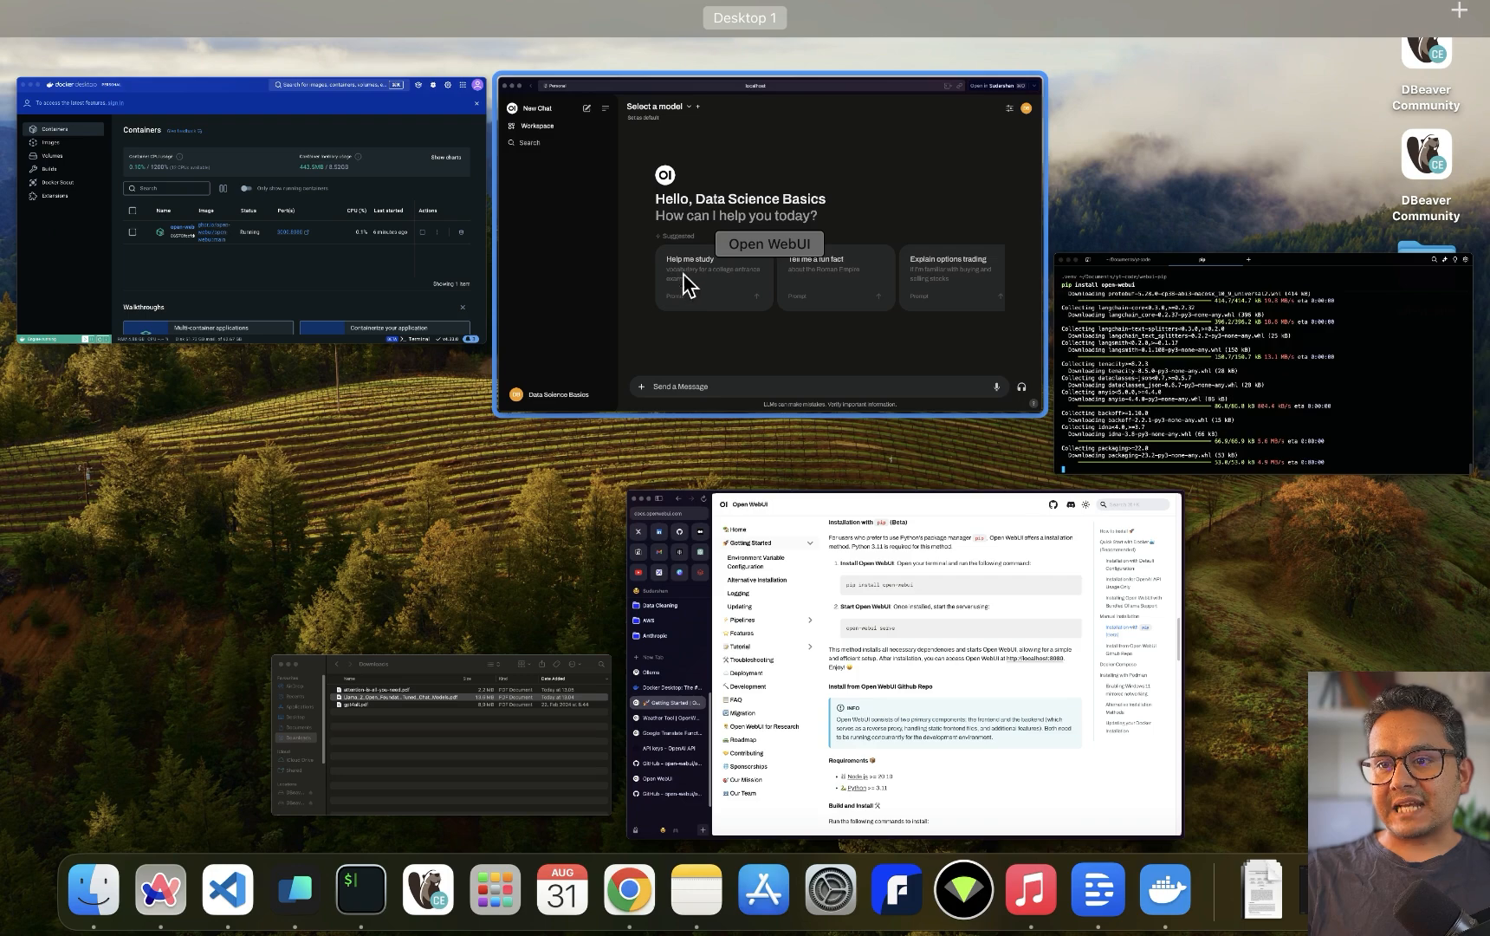
Switch to the Open WebUI browser window, start a new chat, then go to Workspace
left_click(619, 300)
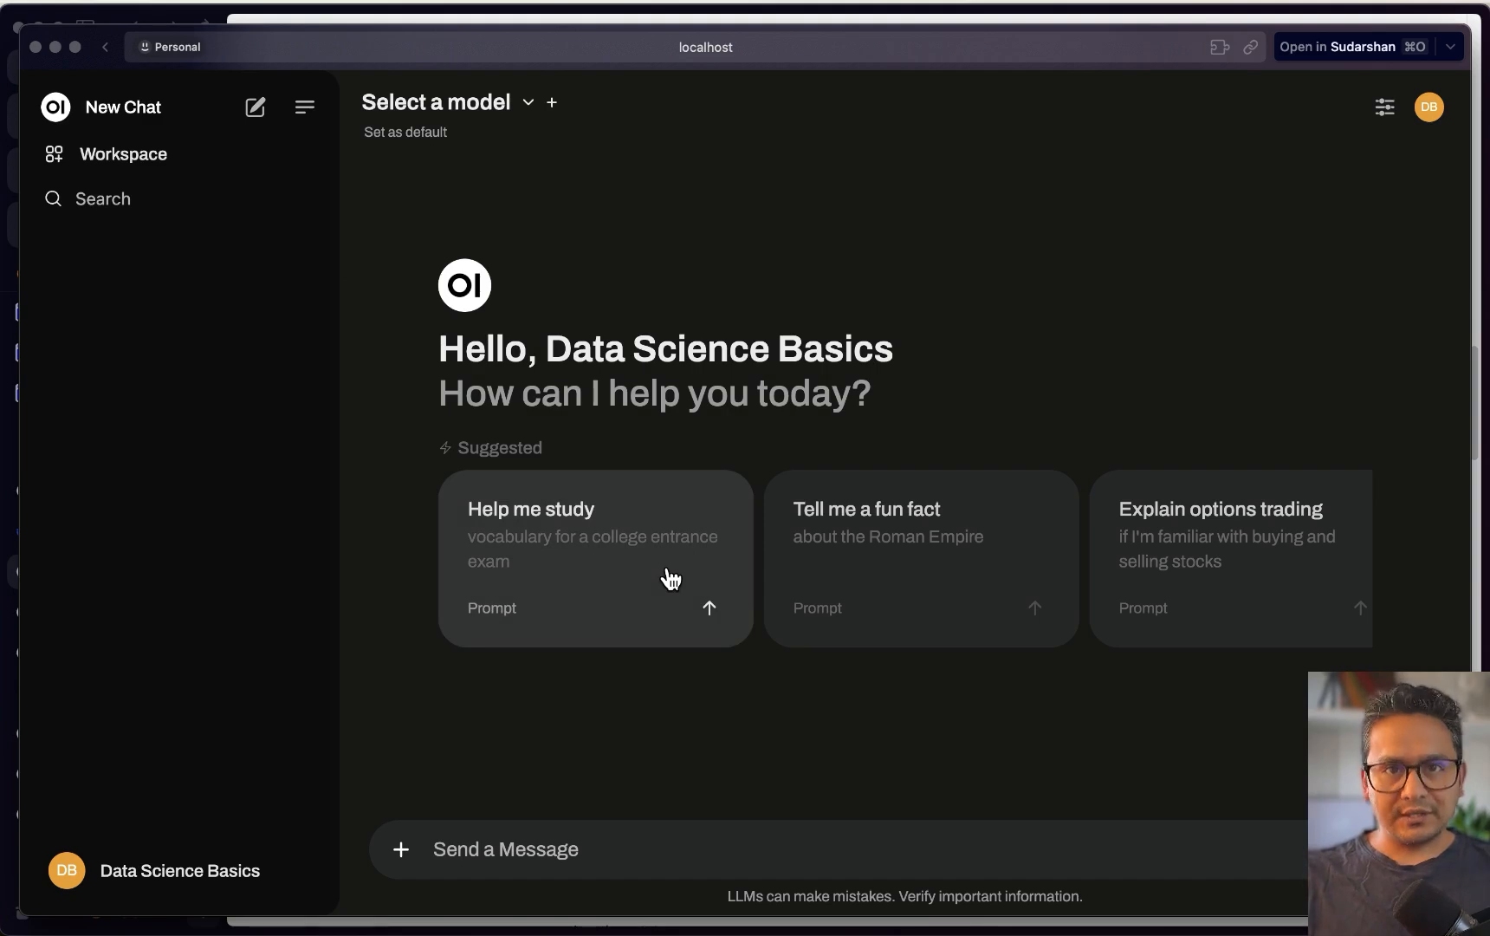
left_click(123, 109)
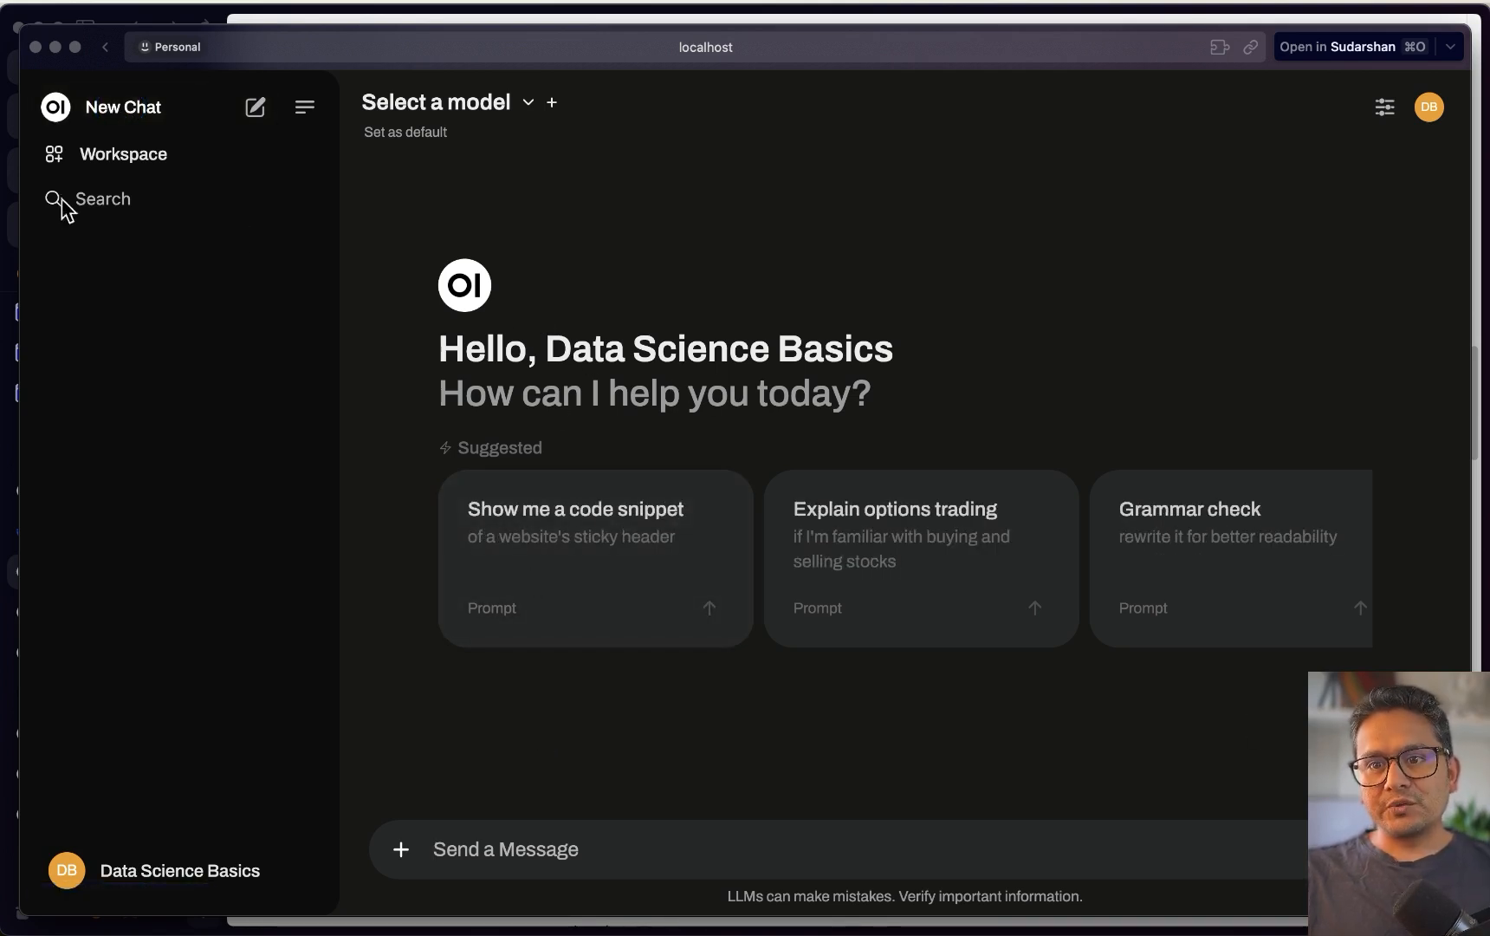
left_click(119, 156)
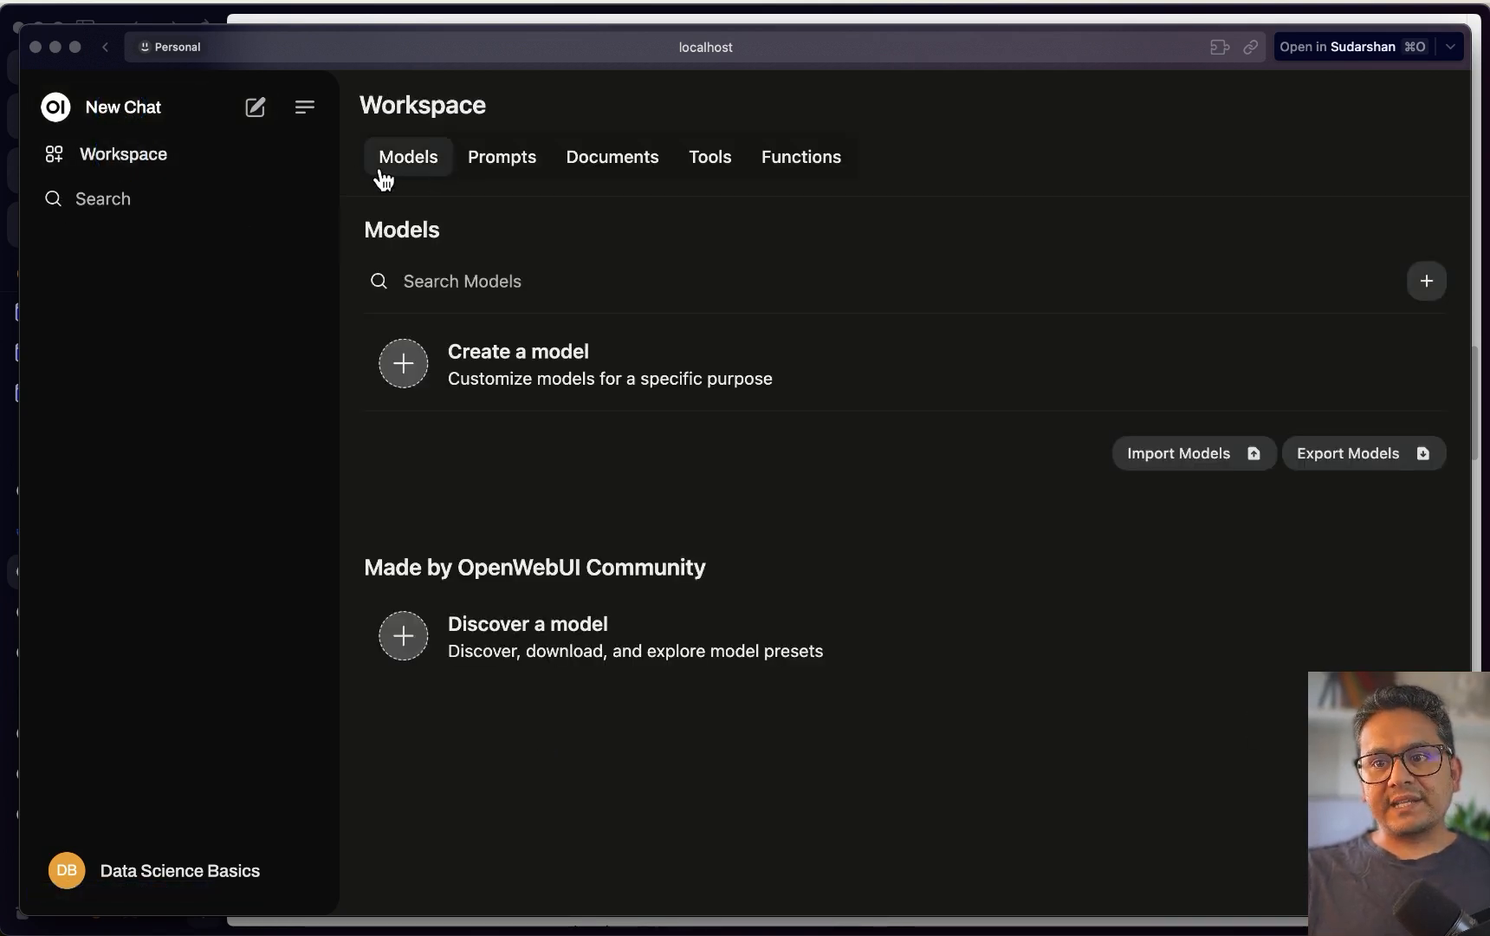
Browse the Workspace's Prompts, Documents, Tools and Functions pages
left_click(522, 163)
left_click(611, 162)
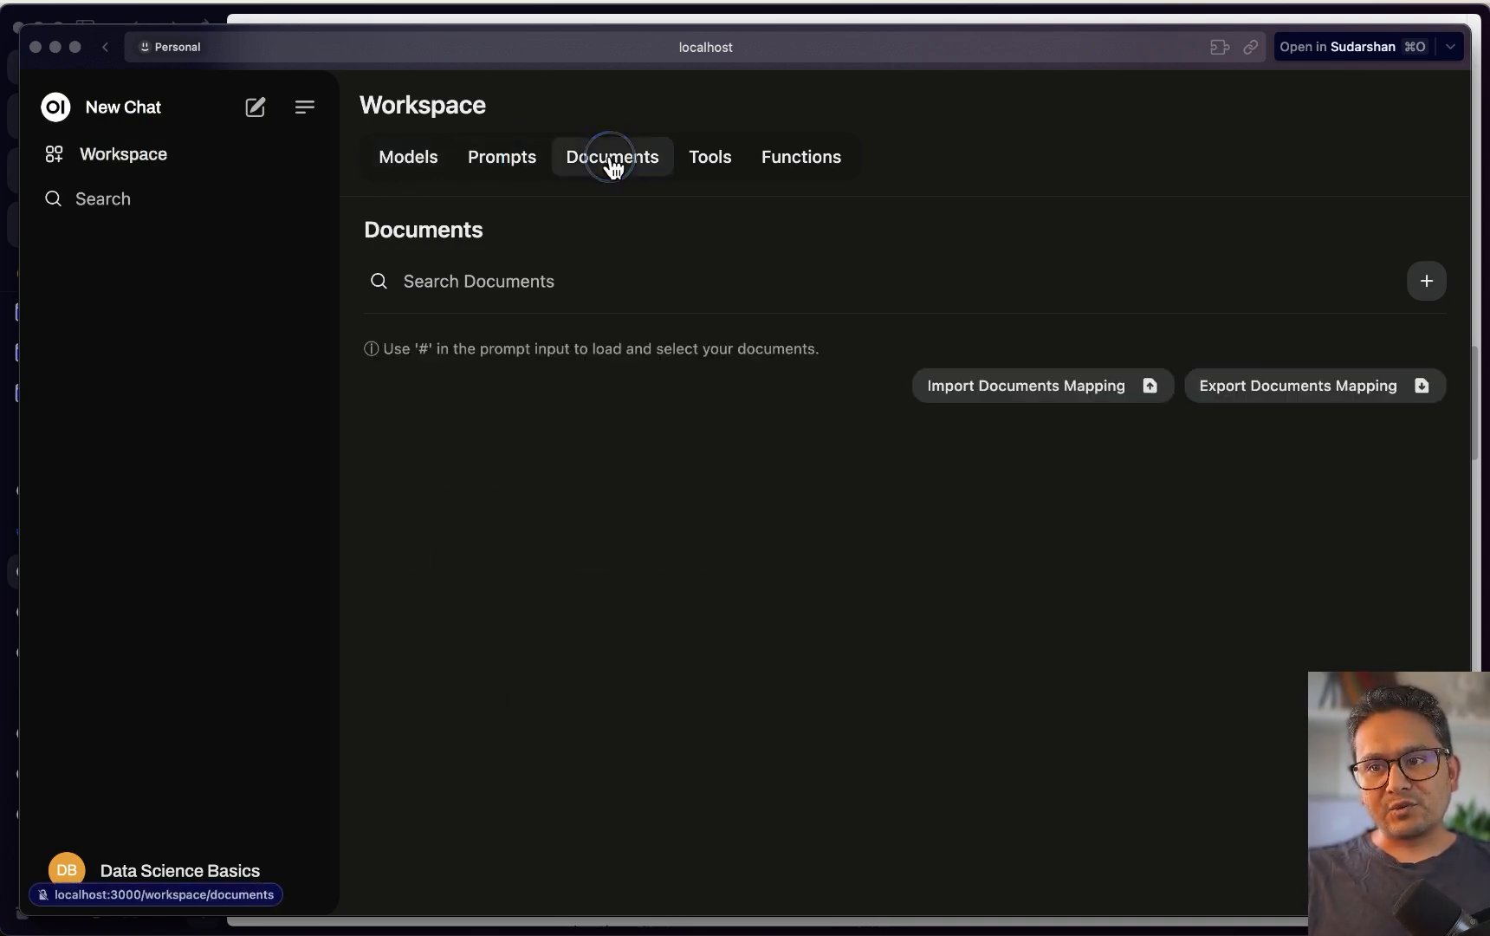
left_click(716, 162)
left_click(799, 164)
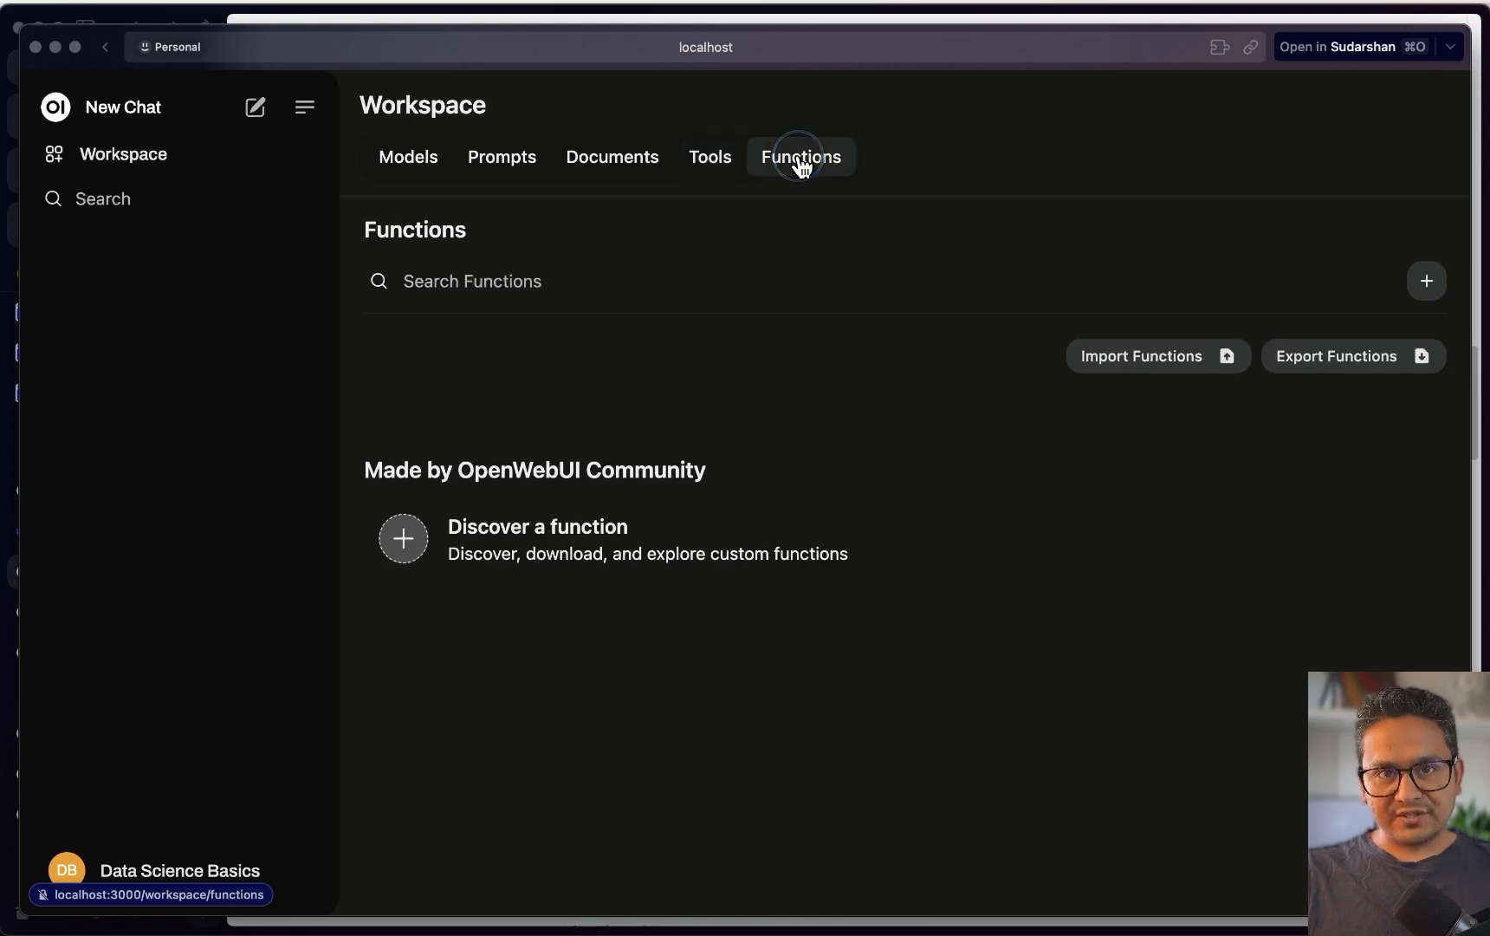
left_click(105, 199)
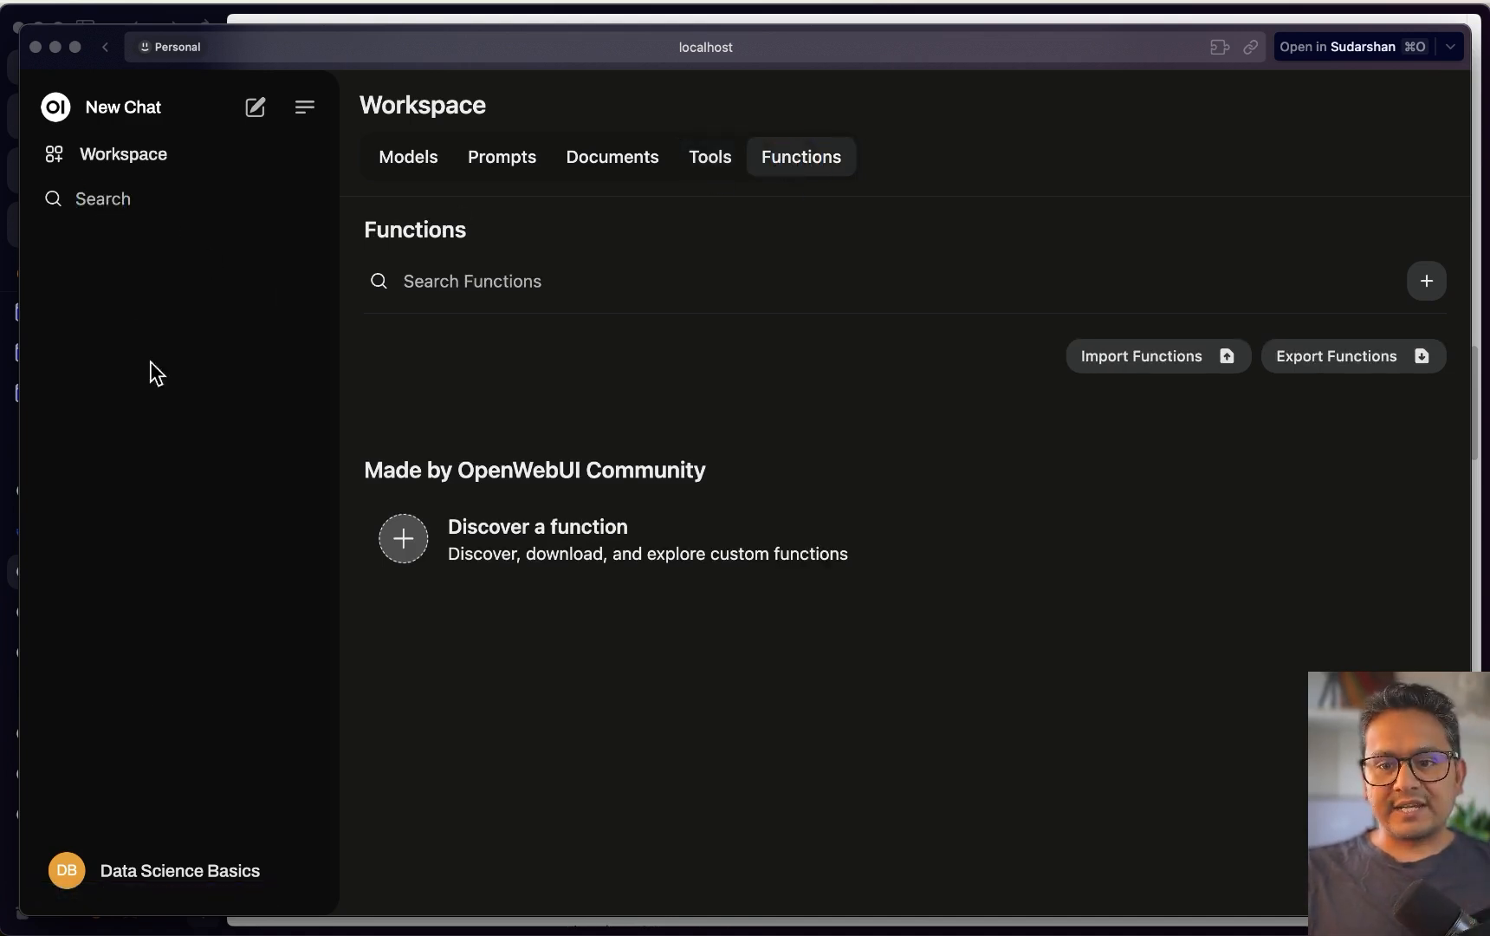
Open the Admin Panel's general settings from the account menu
left_click(149, 880)
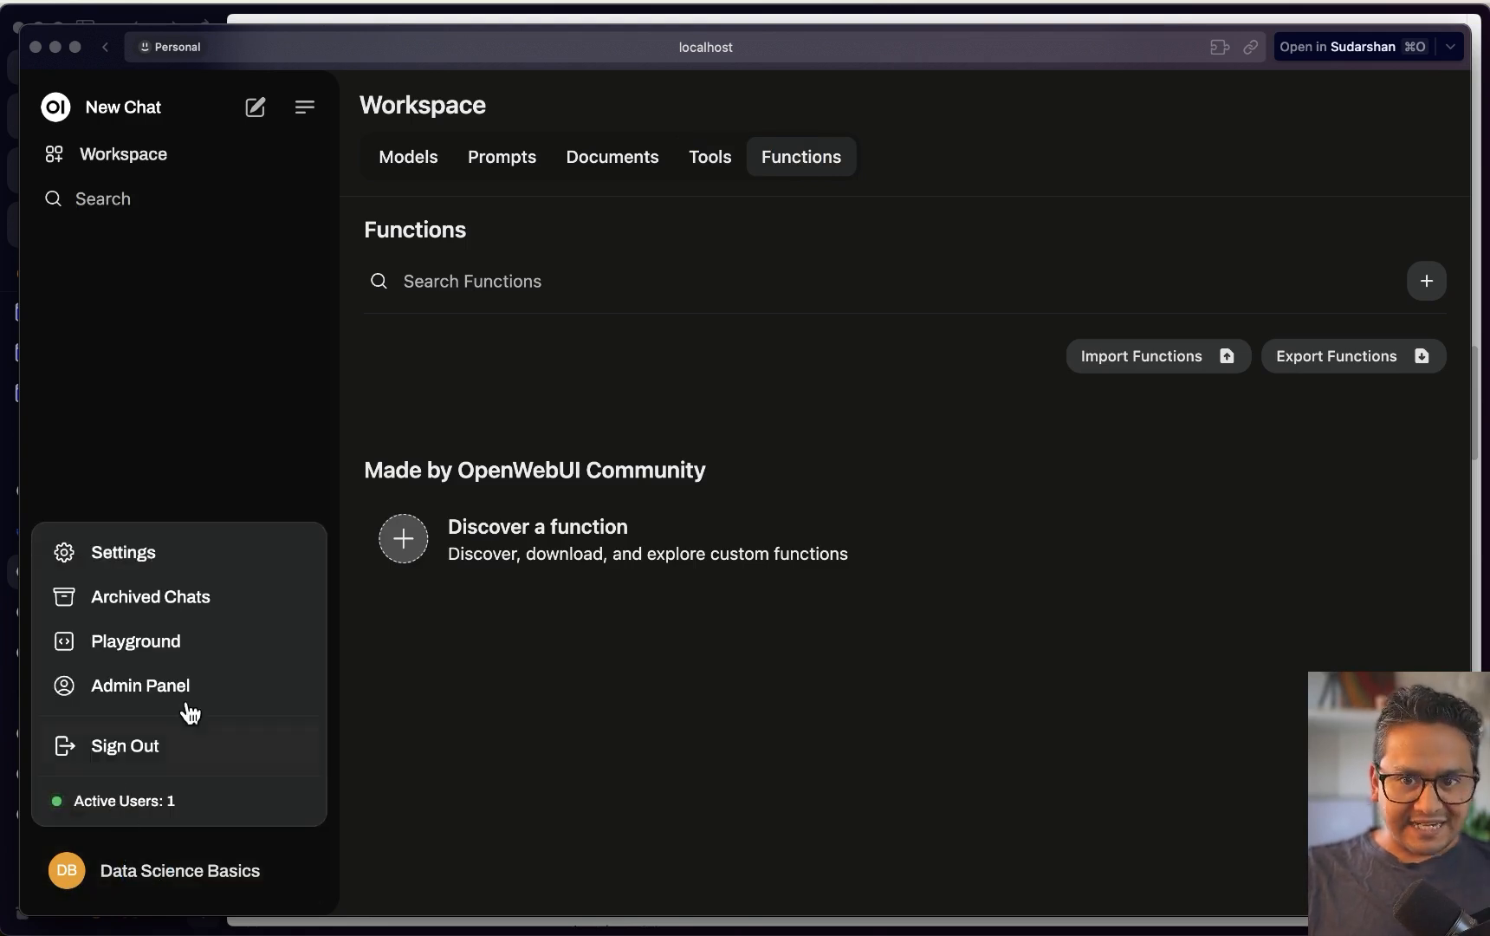
left_click(151, 693)
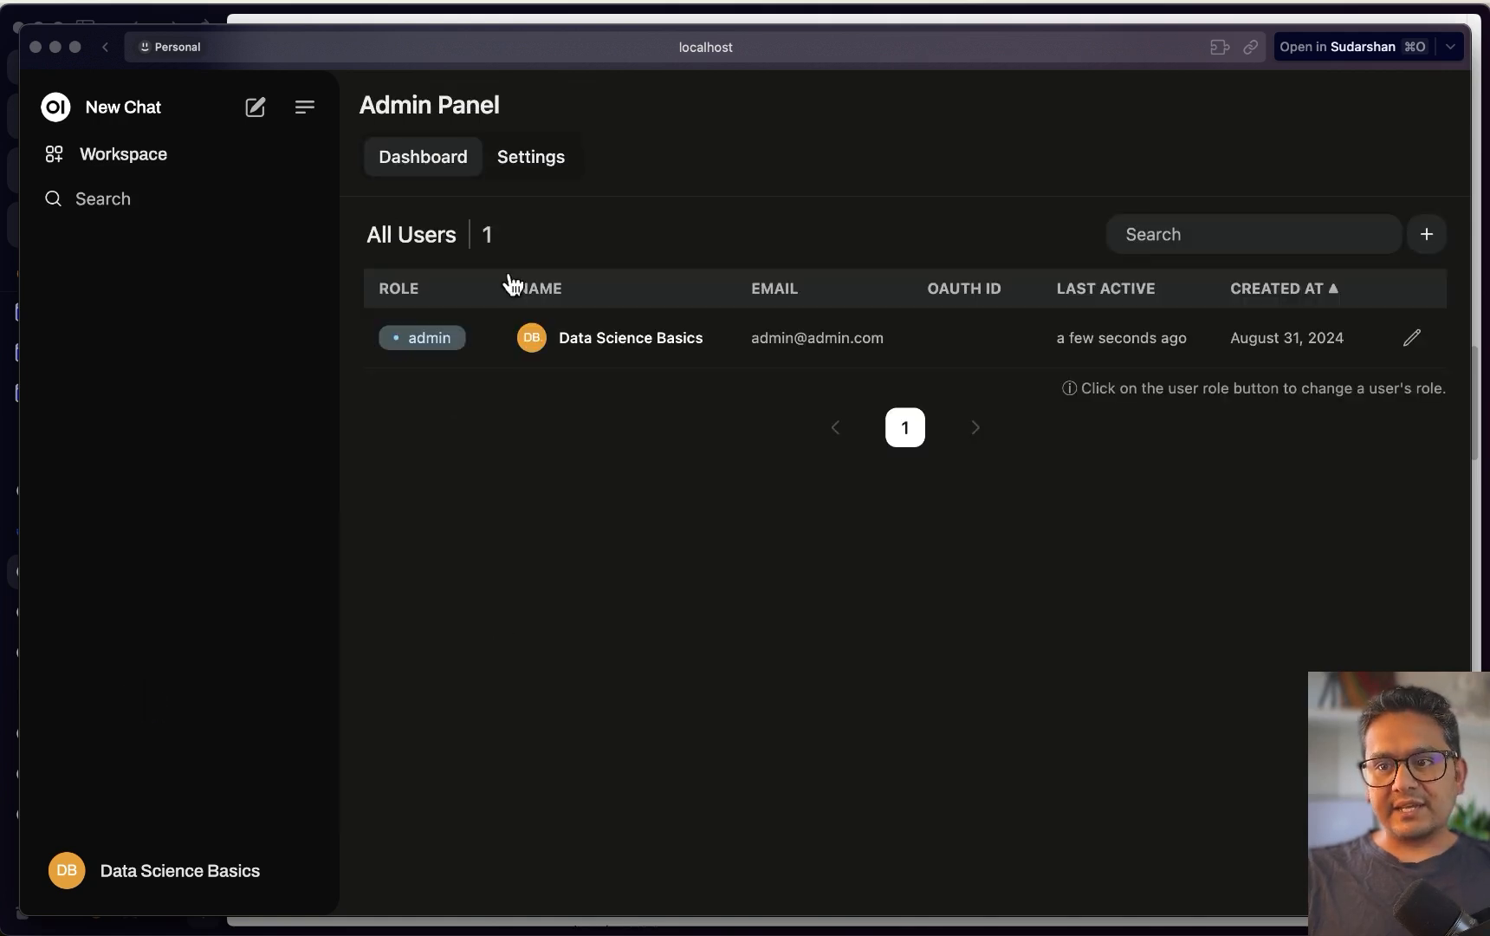
left_click(520, 156)
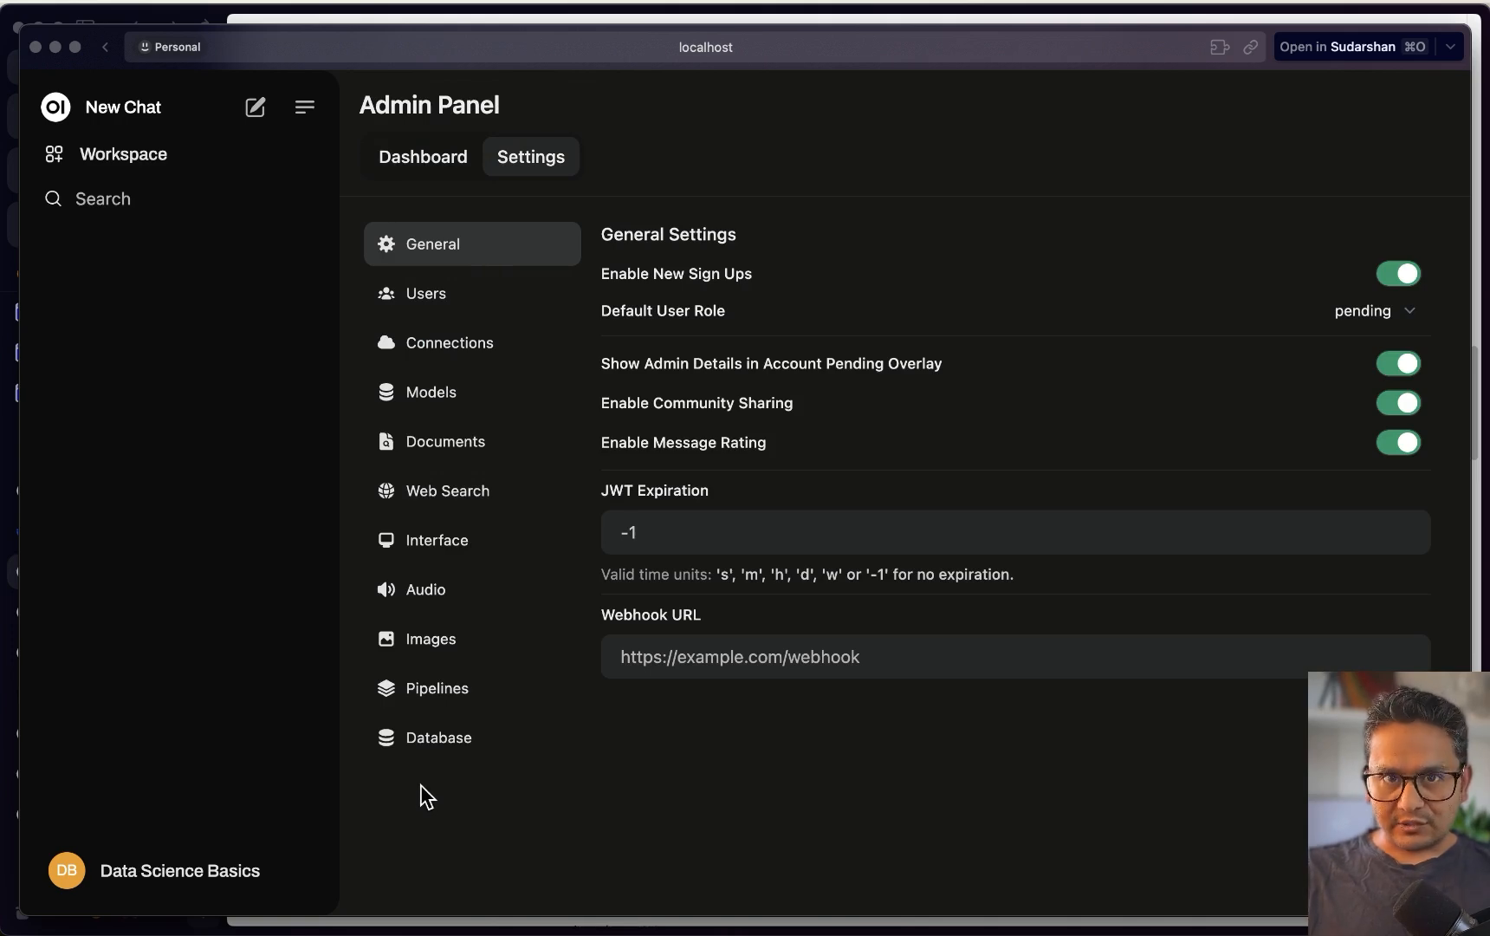
Open the Playground, then check the Archived Chats list and close it
left_click(199, 873)
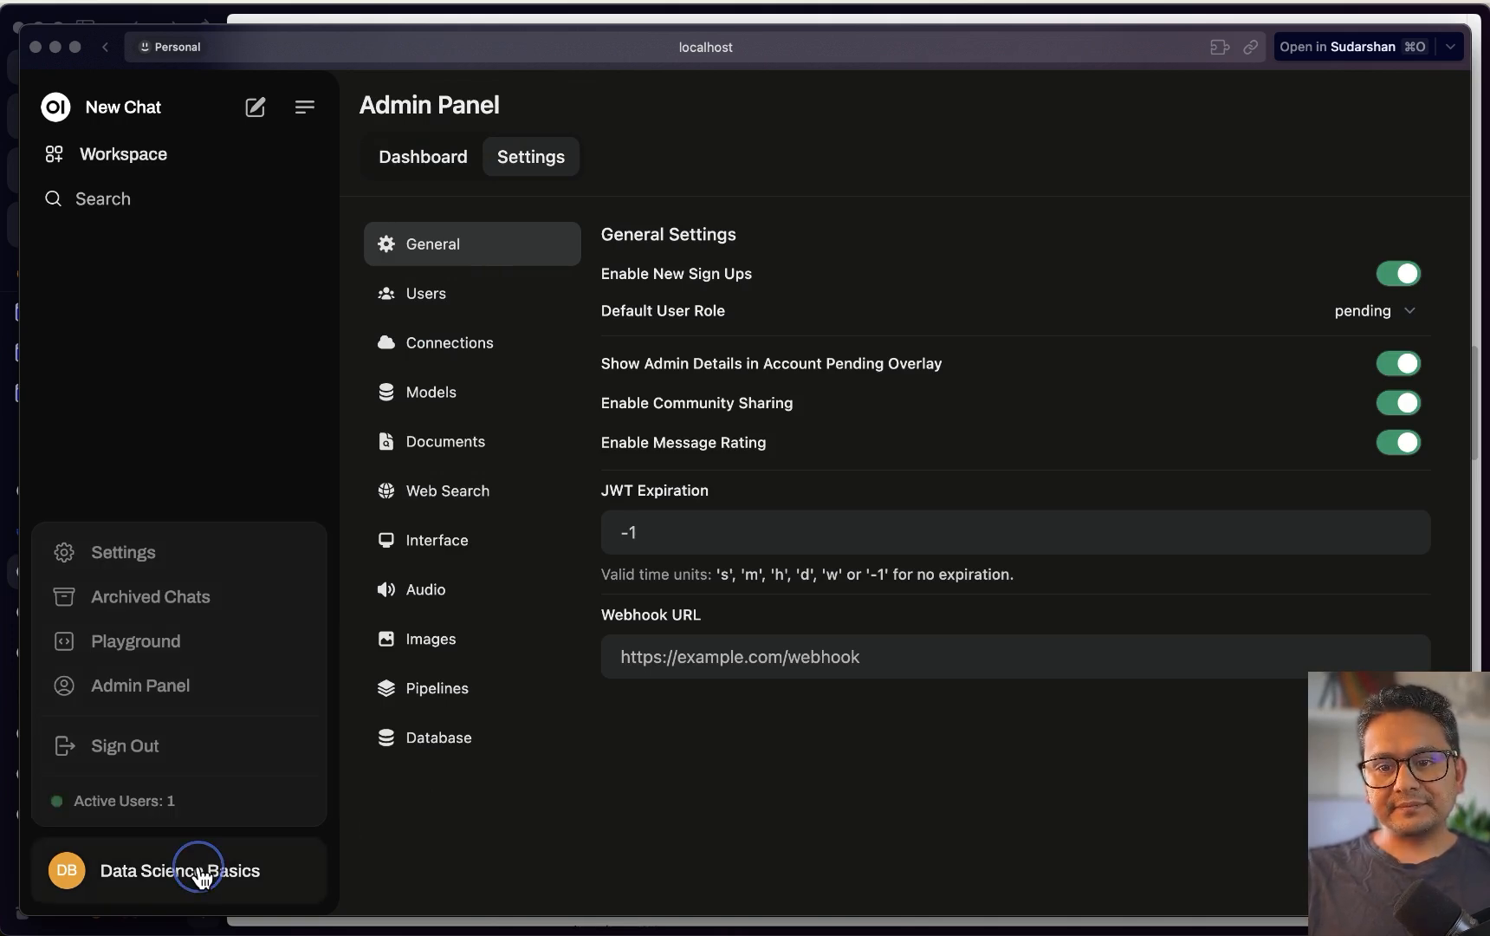
left_click(128, 641)
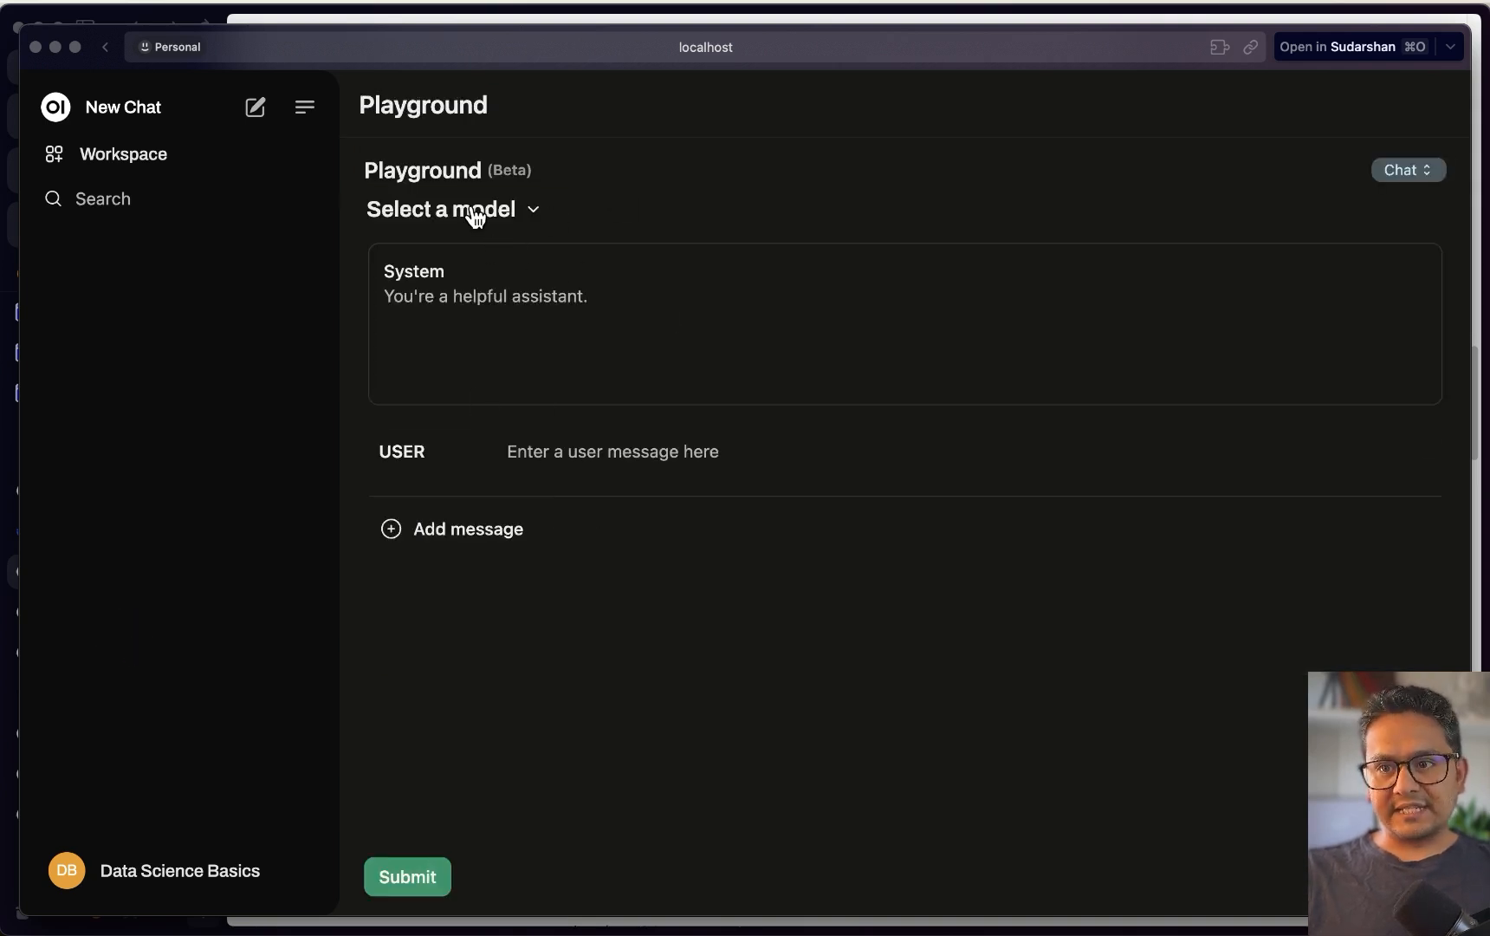
left_click(323, 872)
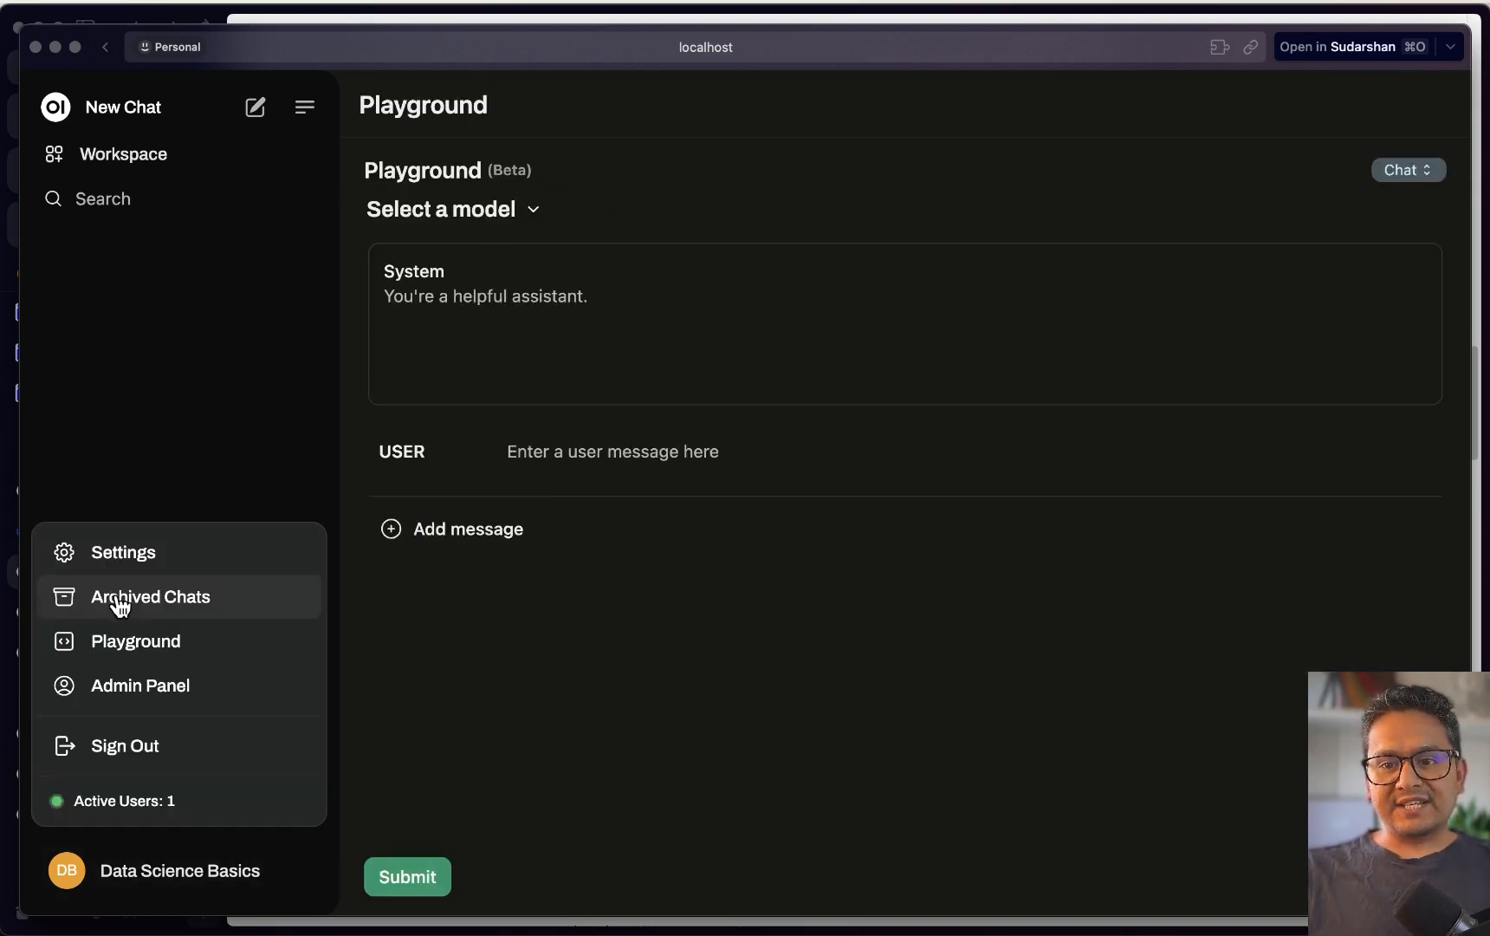
left_click(130, 610)
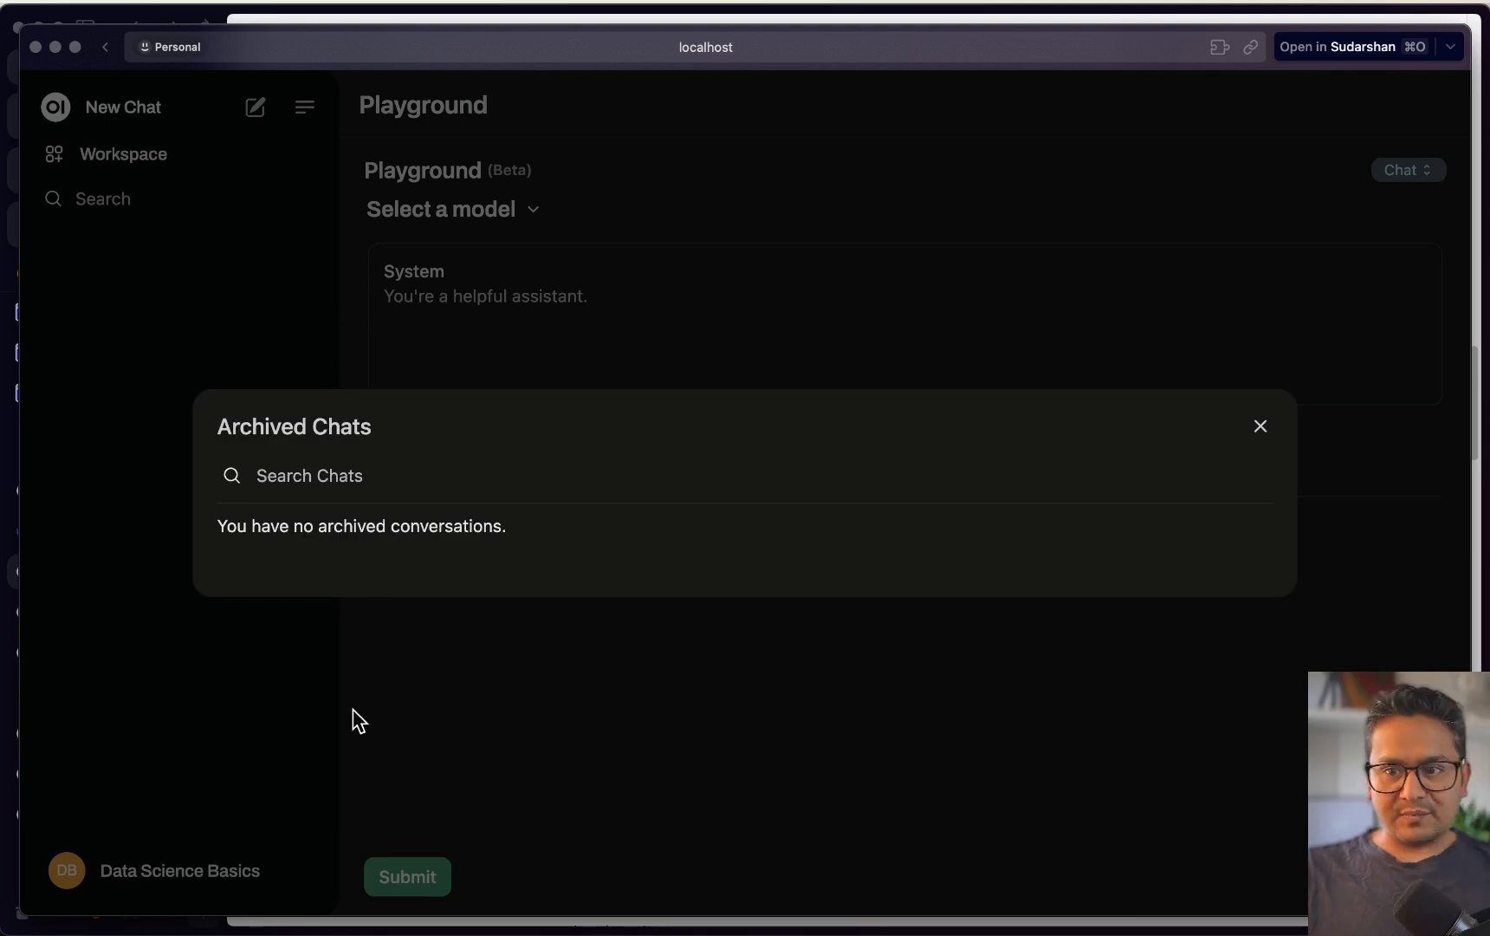
left_click(351, 717)
Open Settings, review the Theme choices, and close it with the theme left on System
left_click(160, 874)
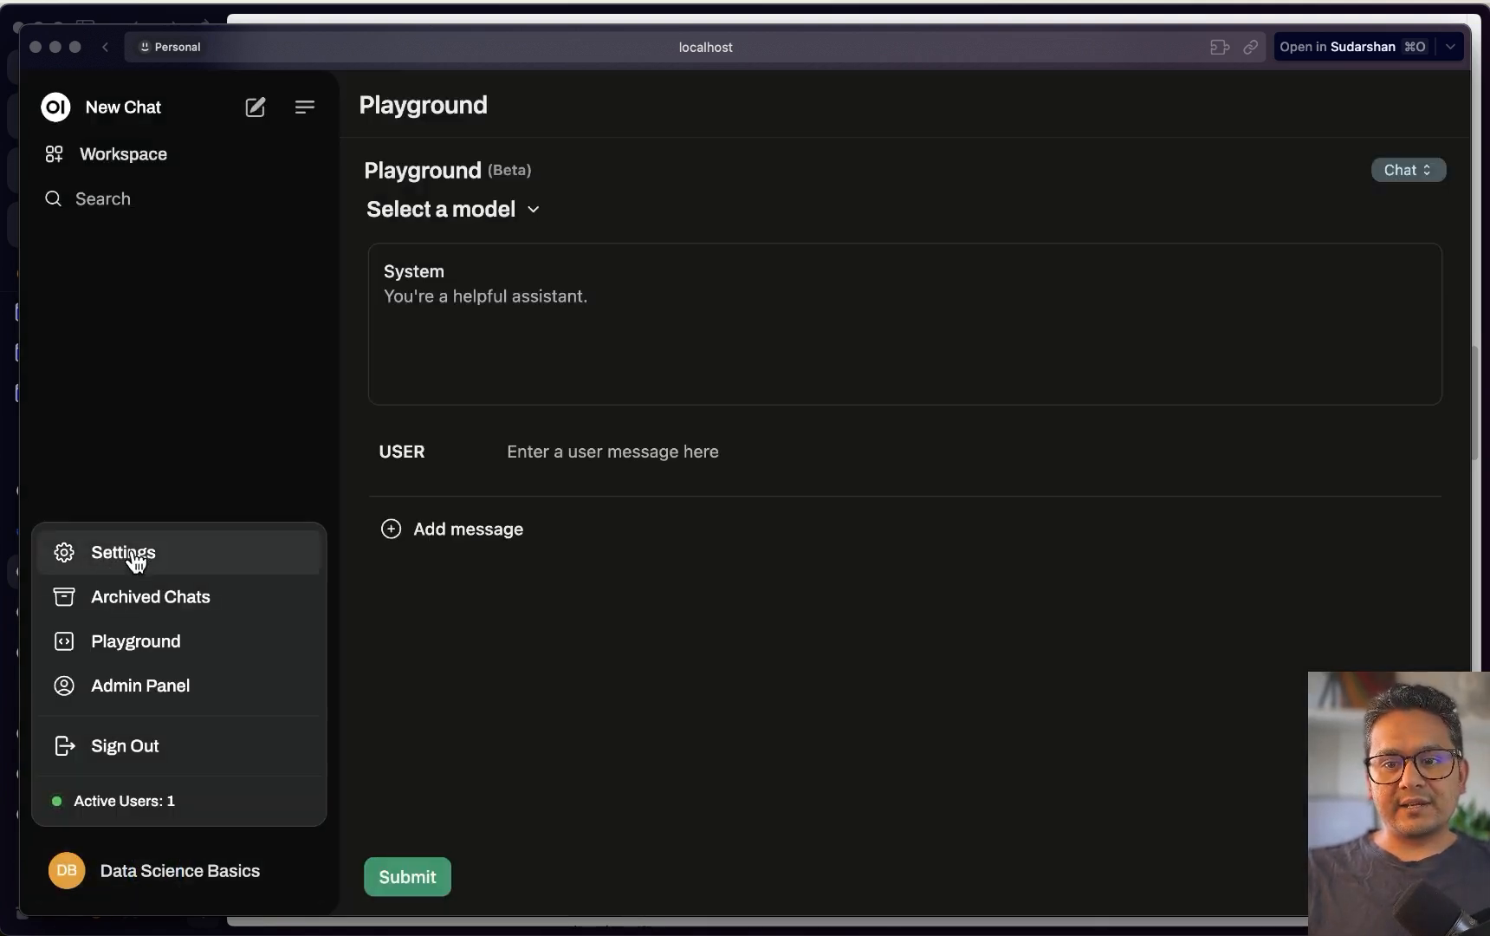
left_click(139, 553)
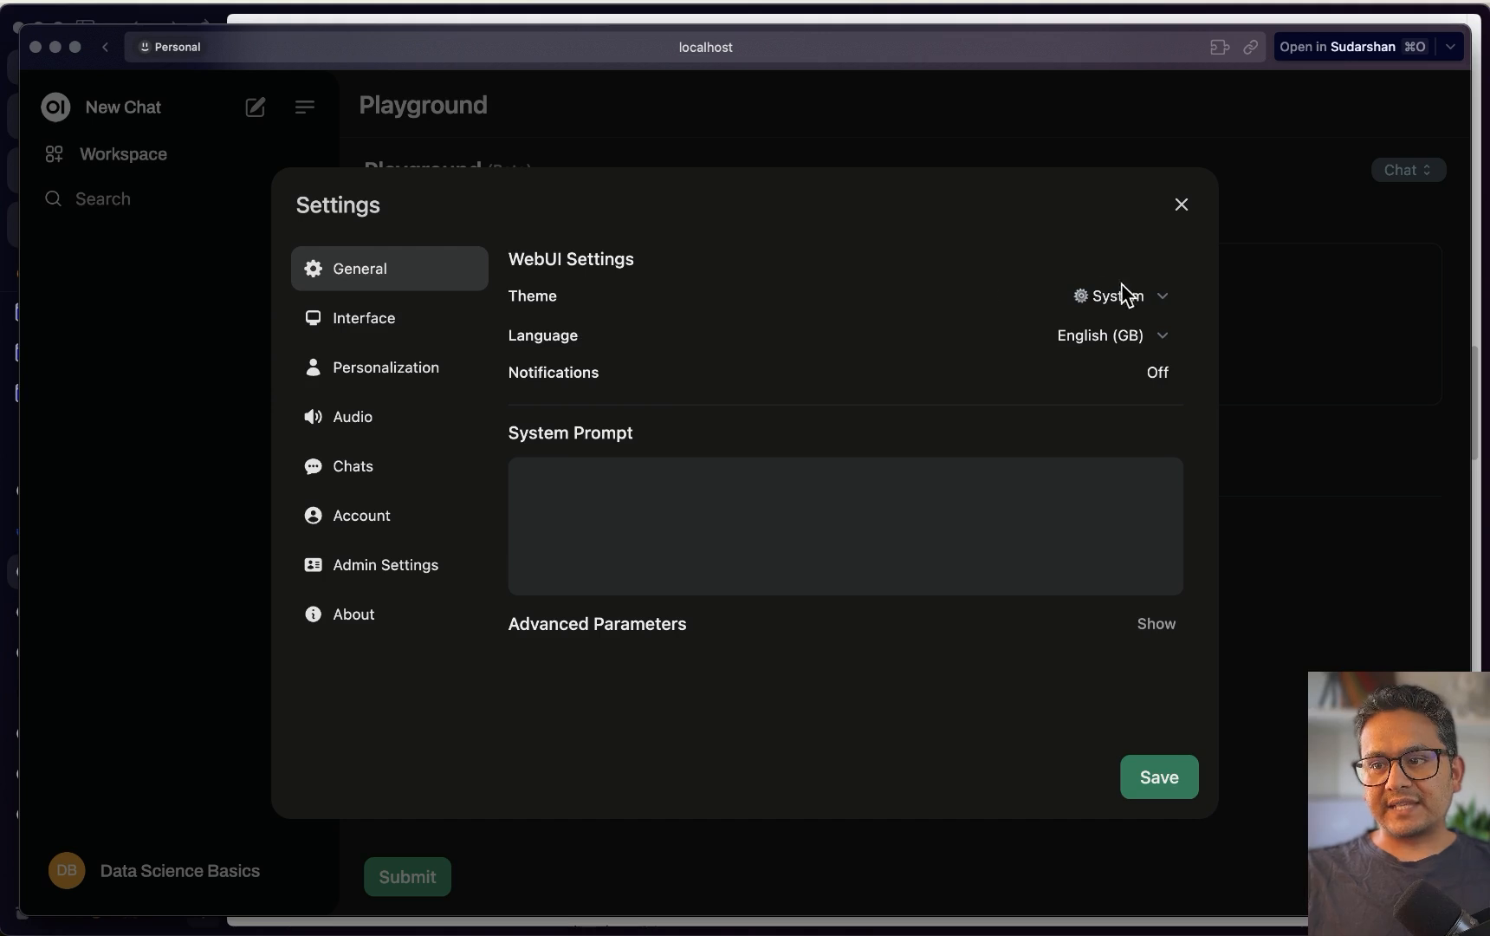
left_click(1167, 297)
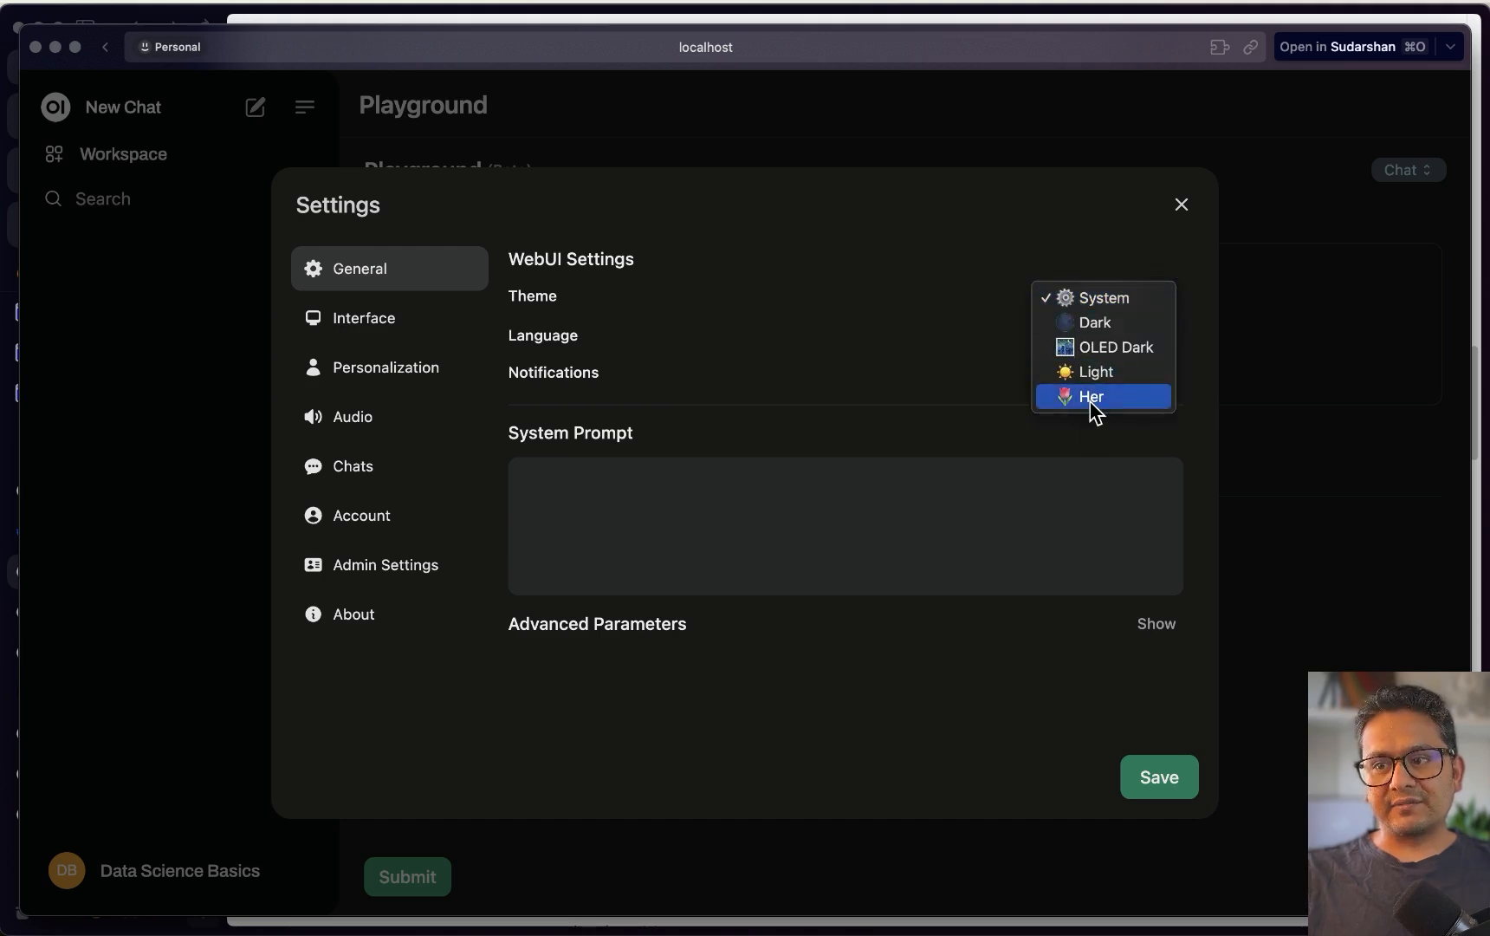
left_click(744, 737)
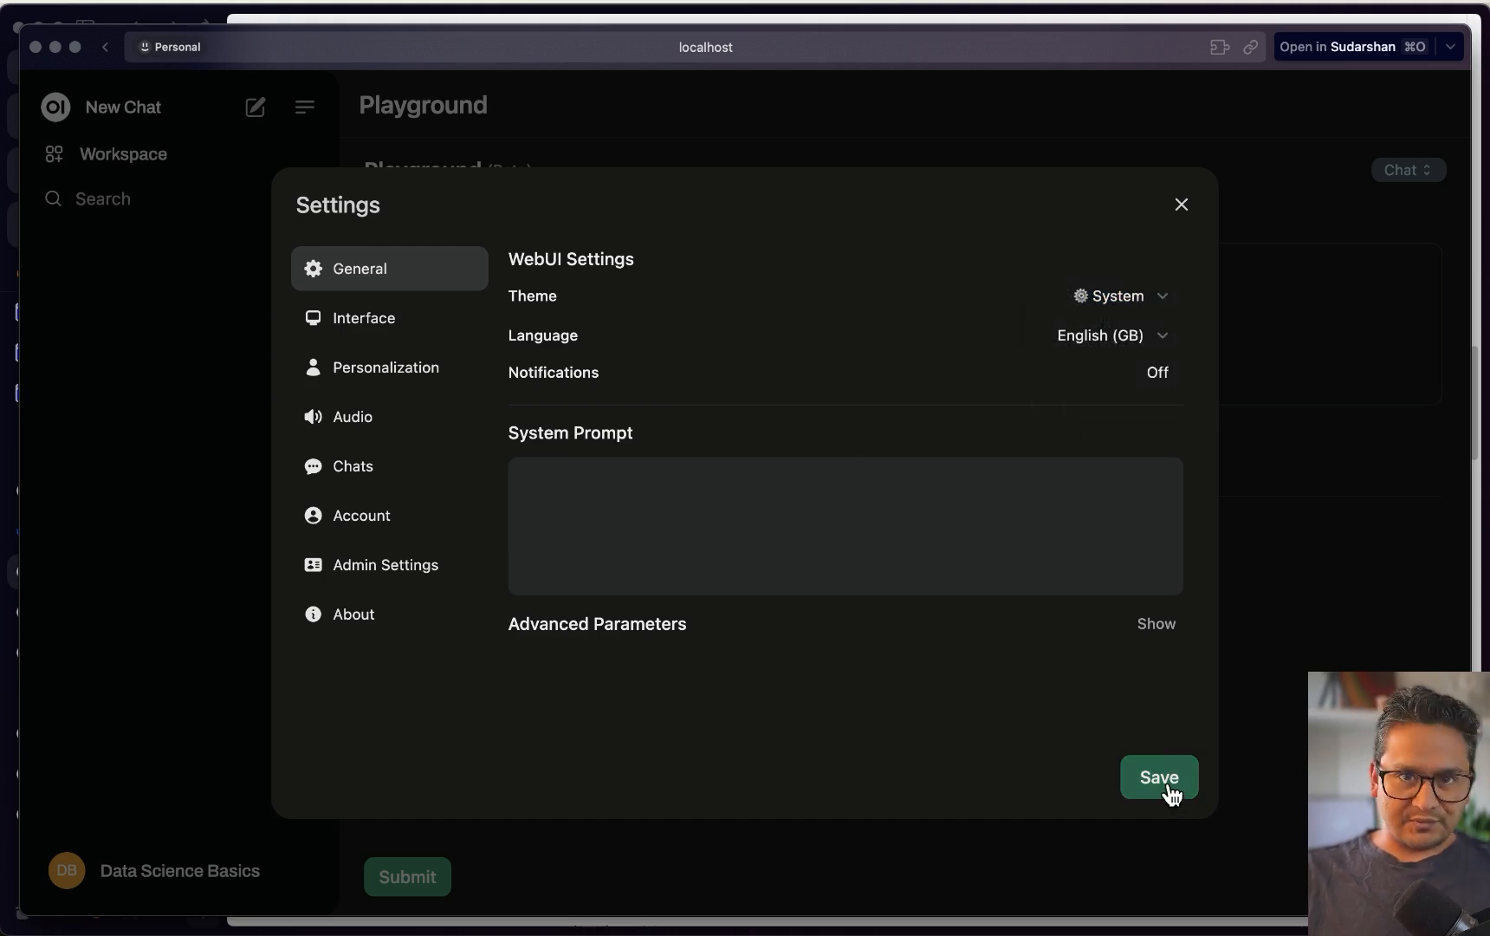
left_click(205, 414)
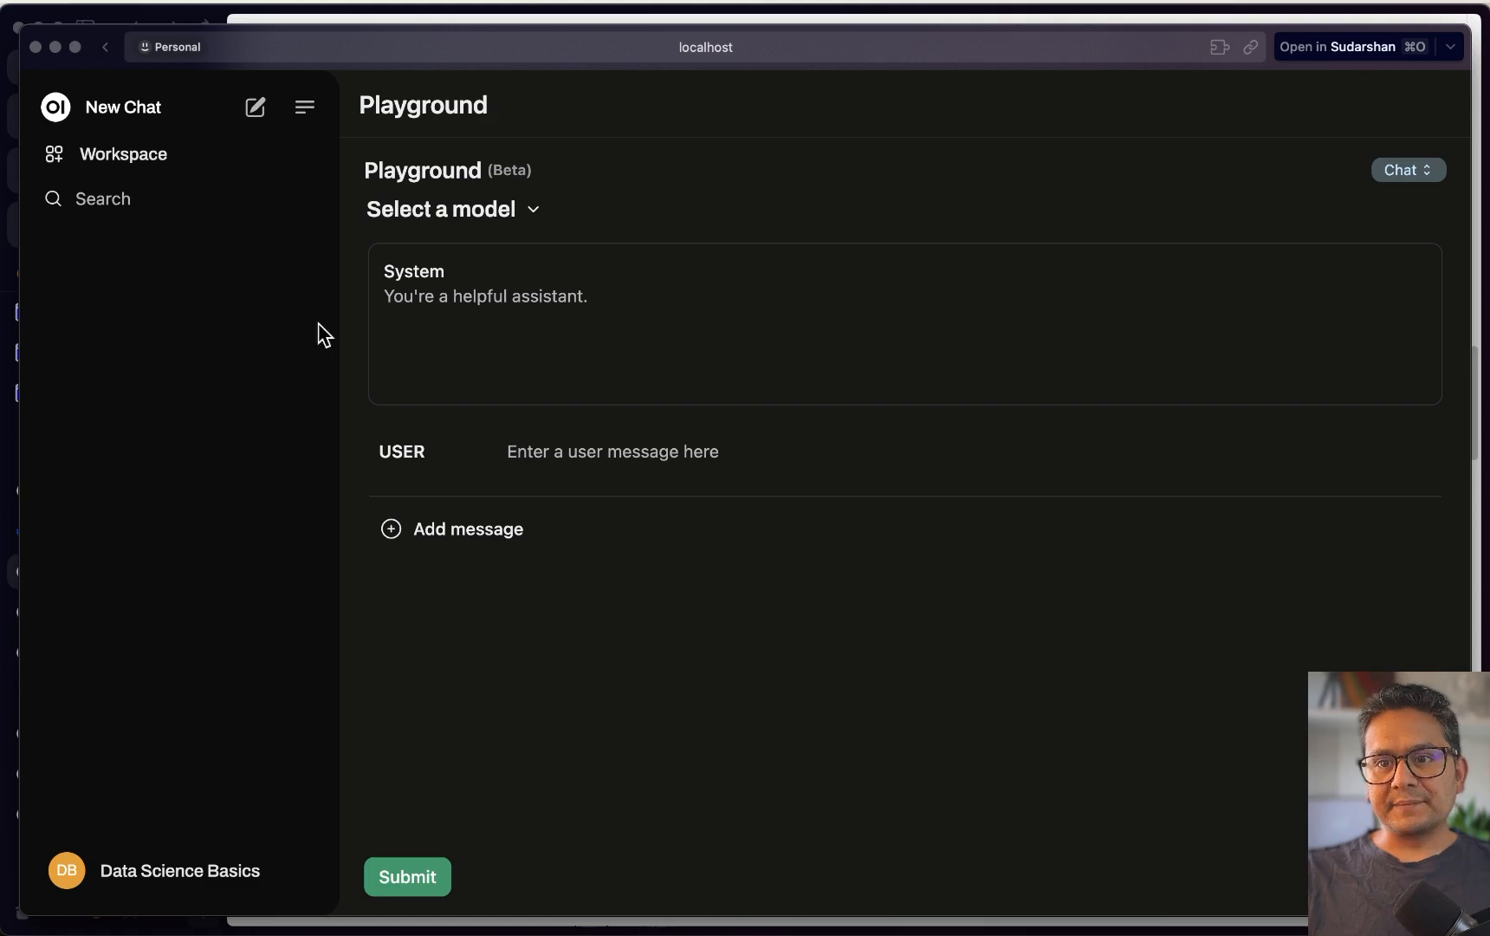
Collapse and restore the sidebar, then start a new chat with the shortcut
left_click(303, 108)
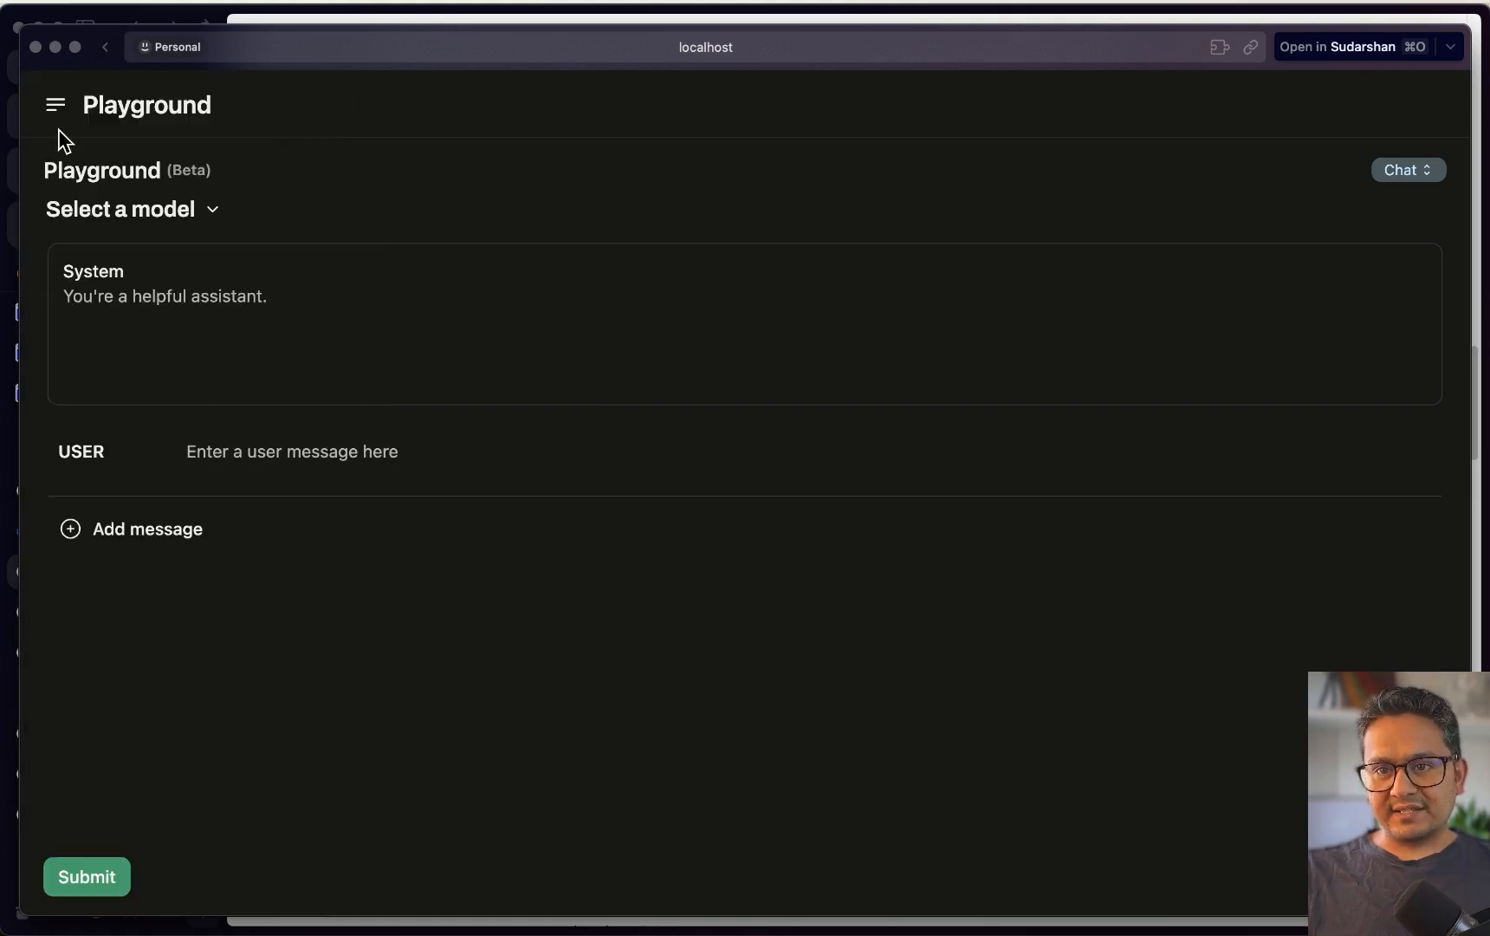
left_click(55, 103)
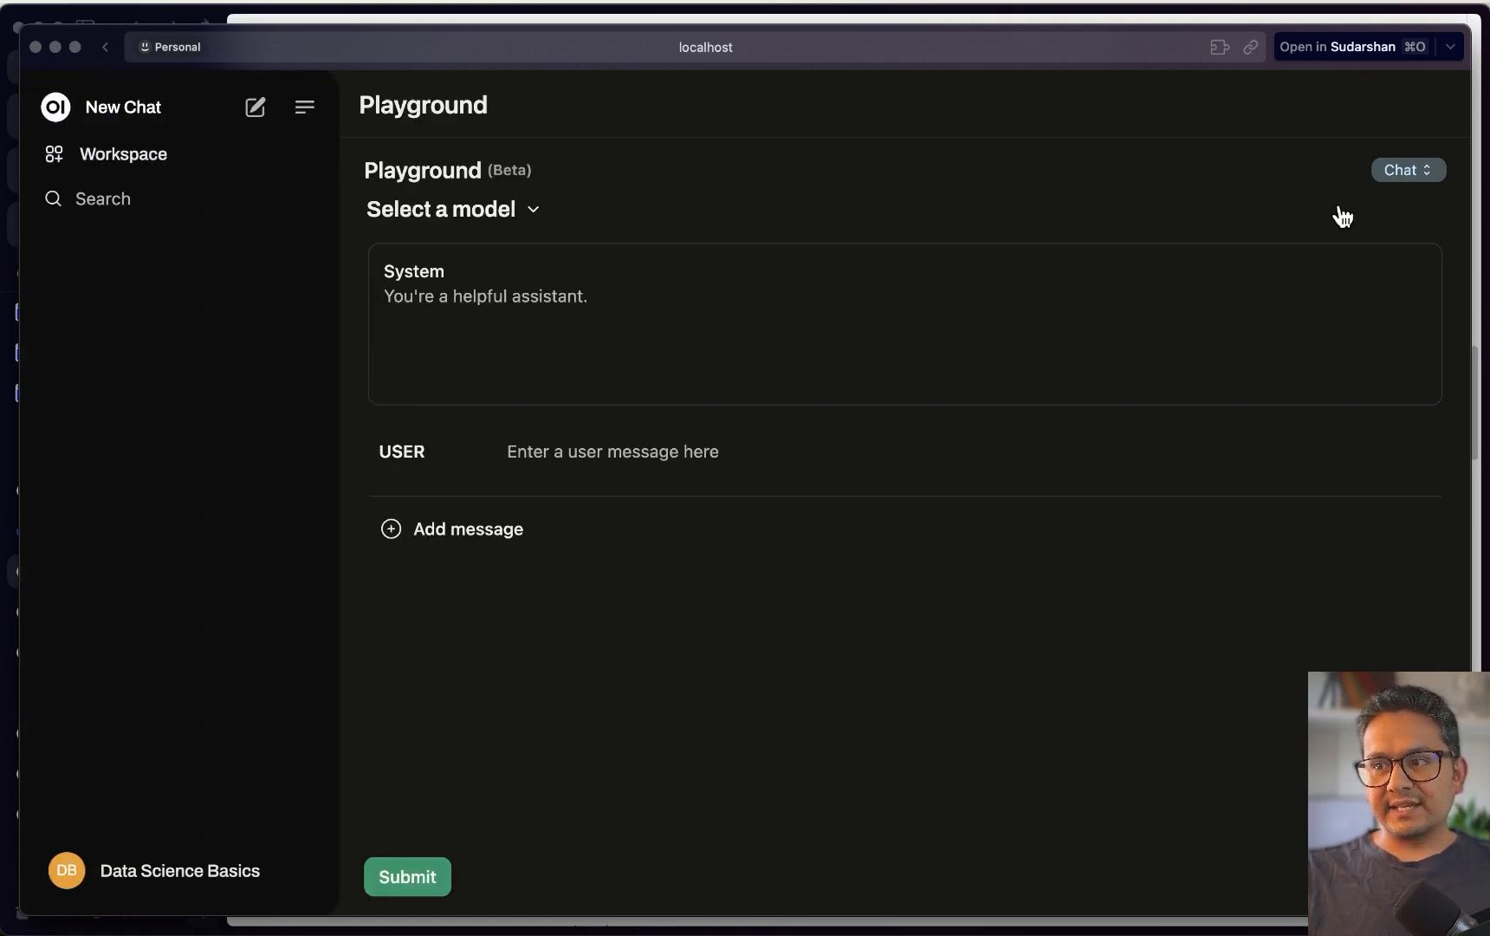
key("super+shift+o")
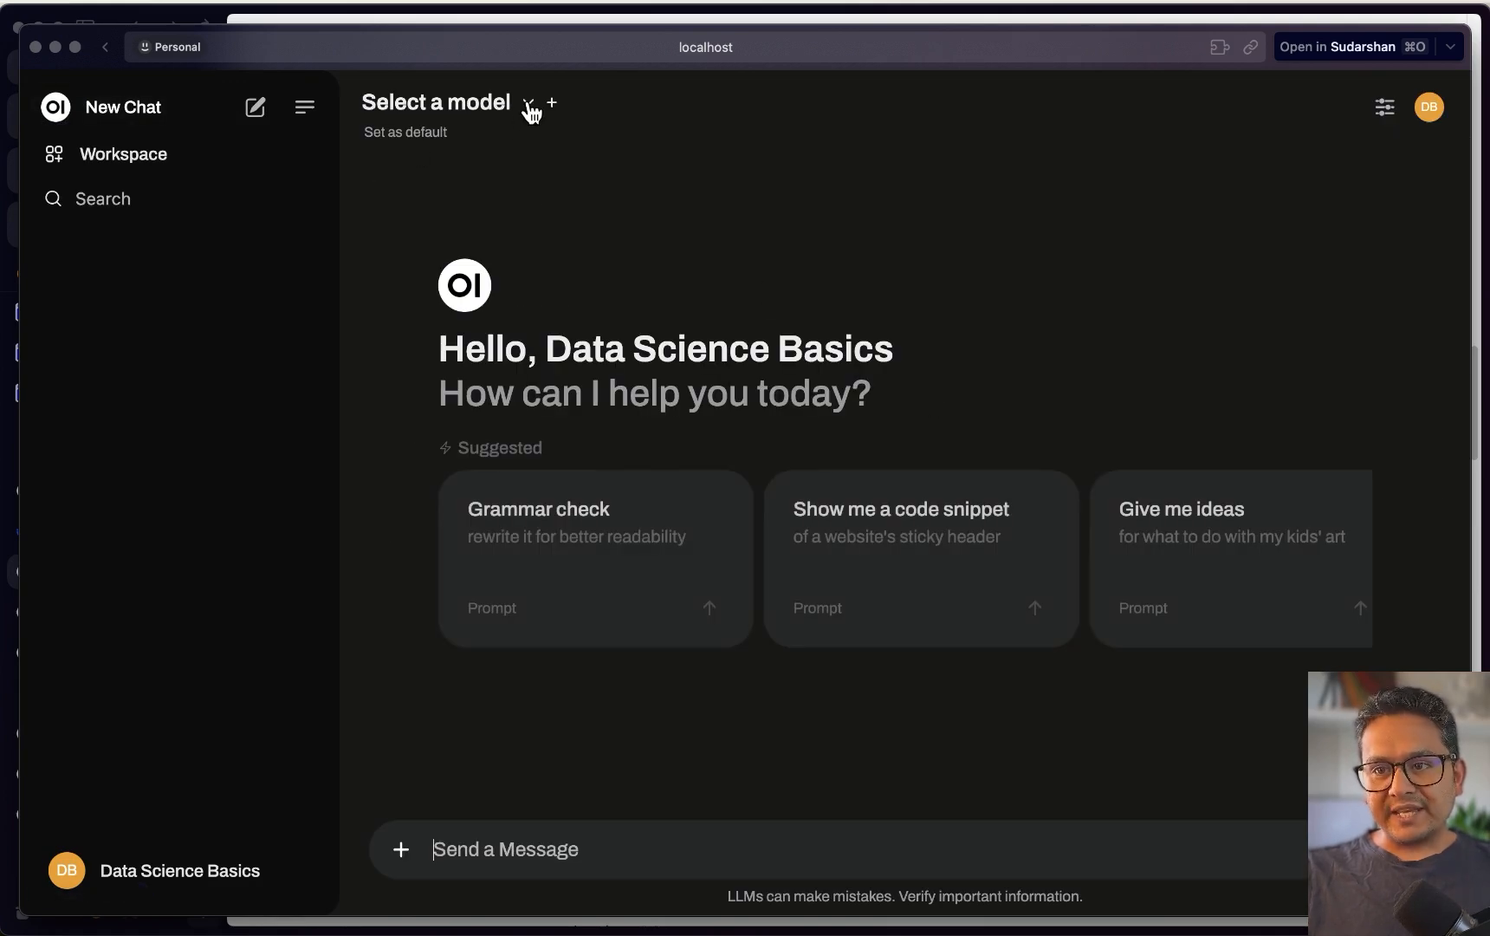
left_click(528, 104)
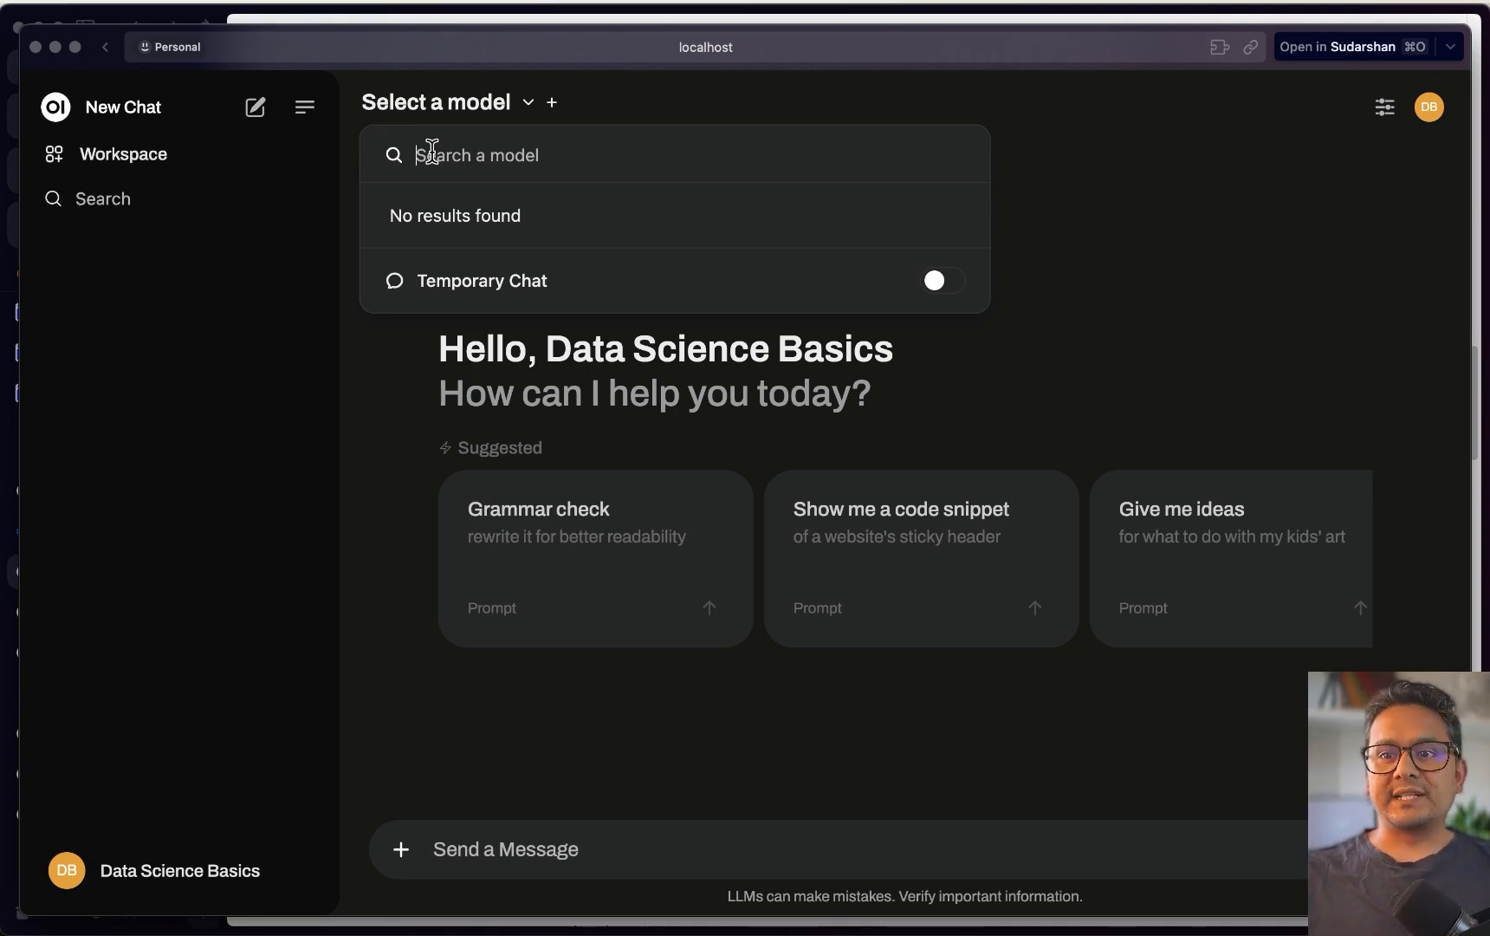
left_click(1235, 224)
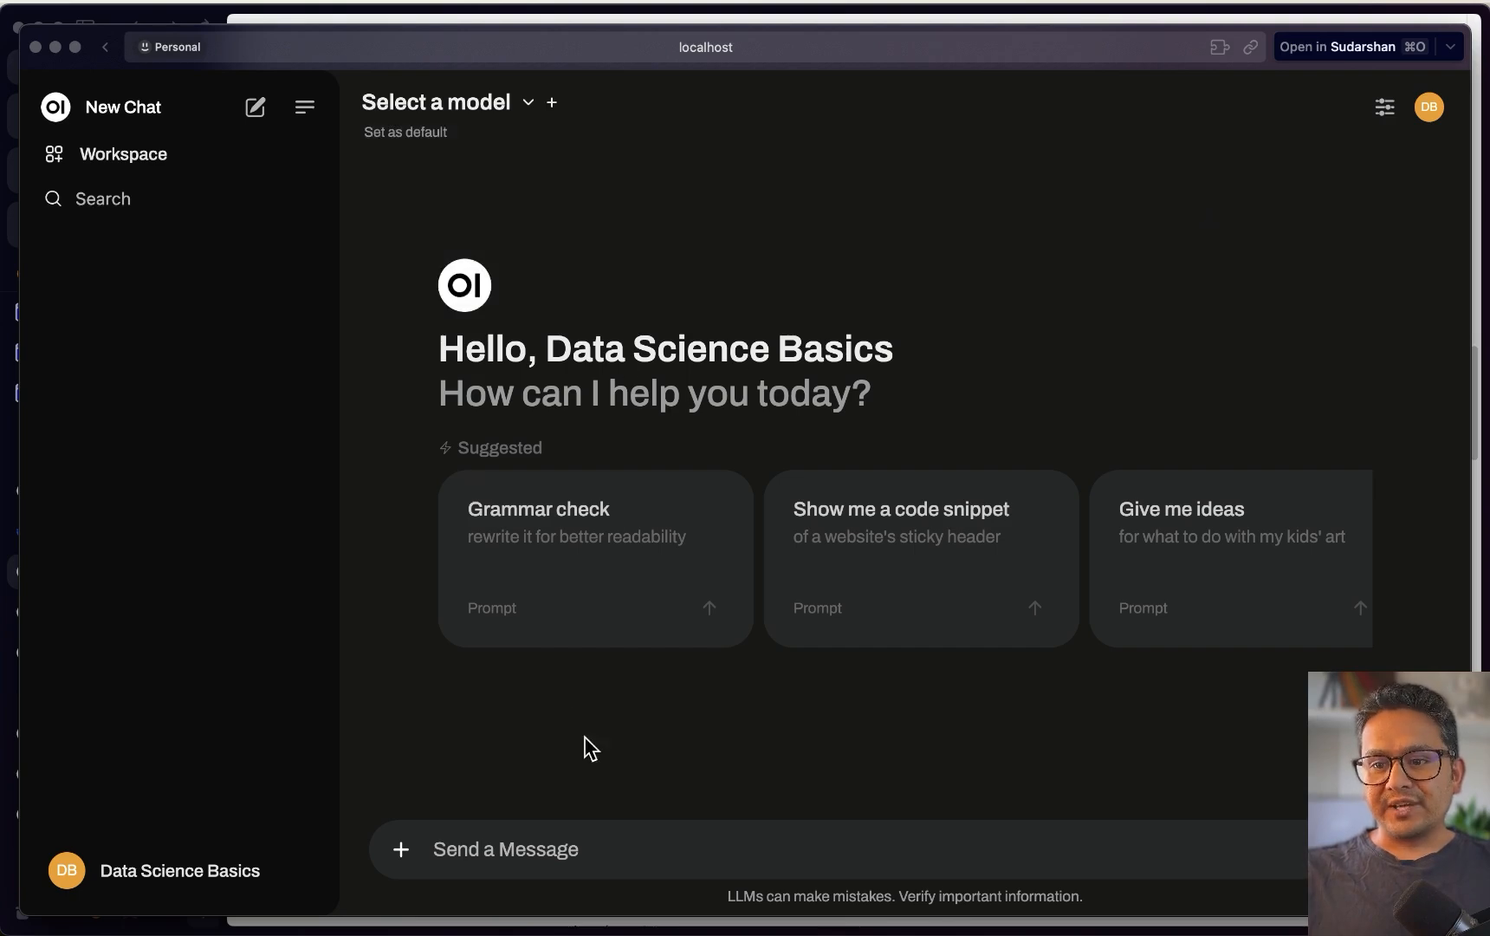
left_click(579, 849)
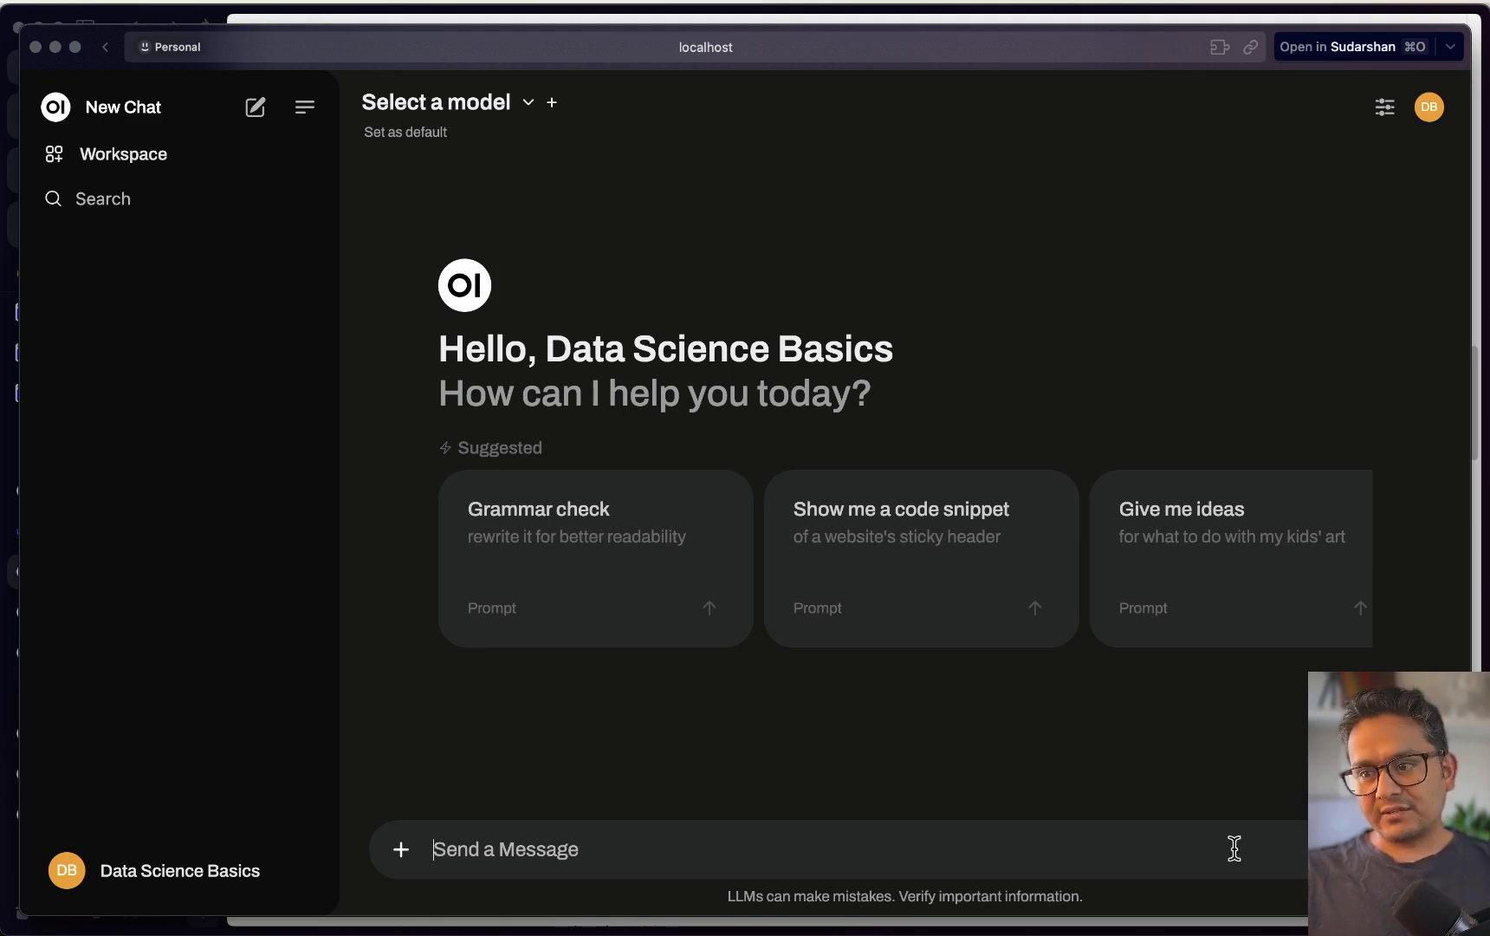
left_click(403, 851)
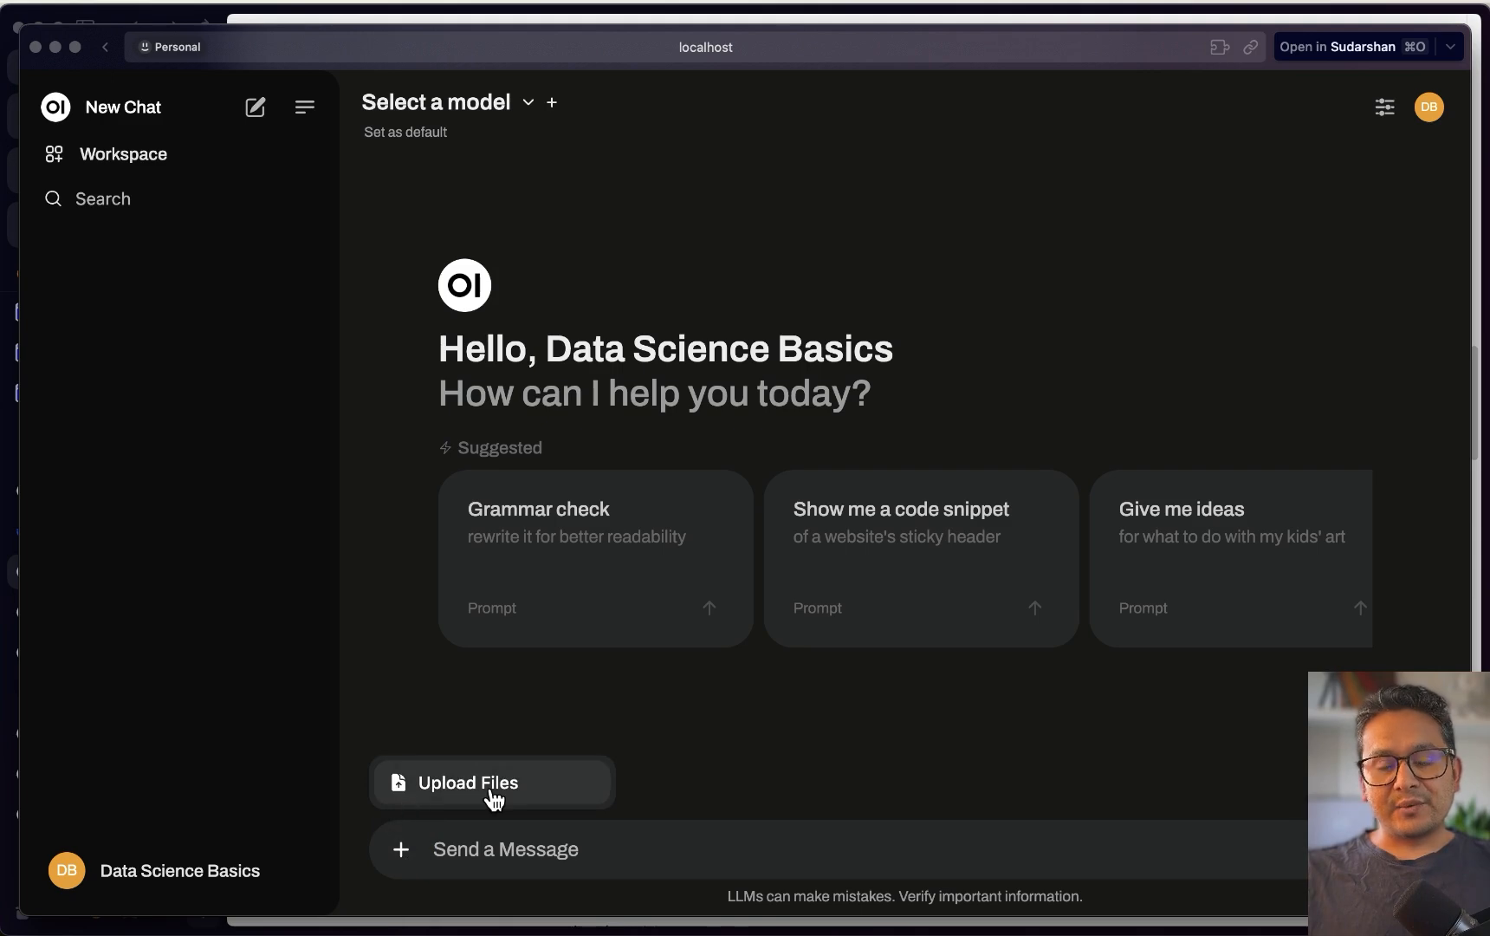
left_click(874, 726)
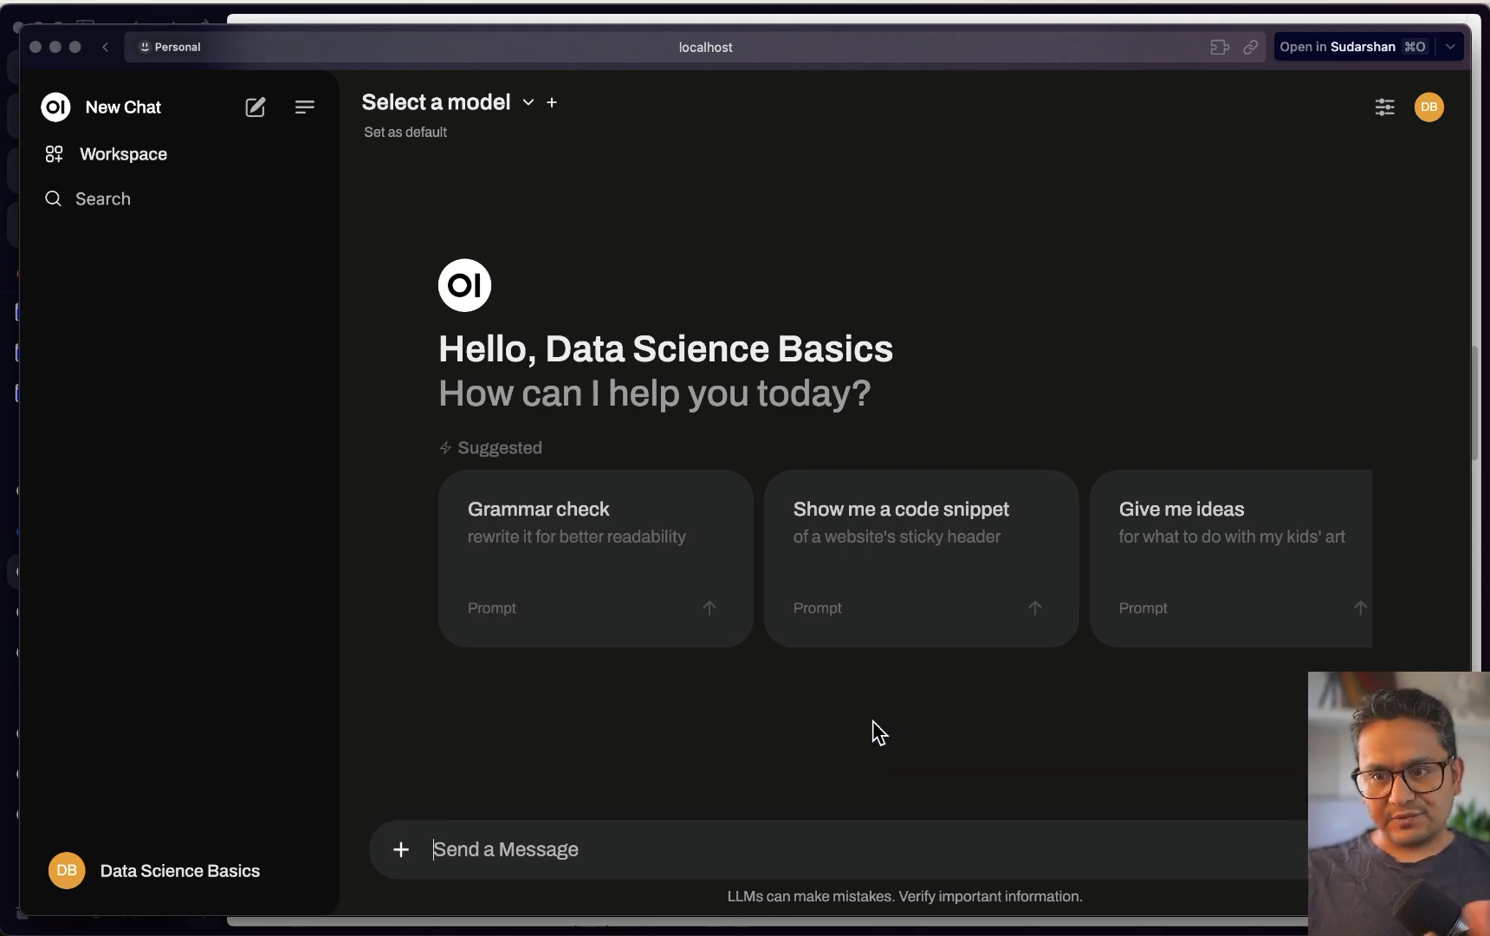
left_click(1430, 108)
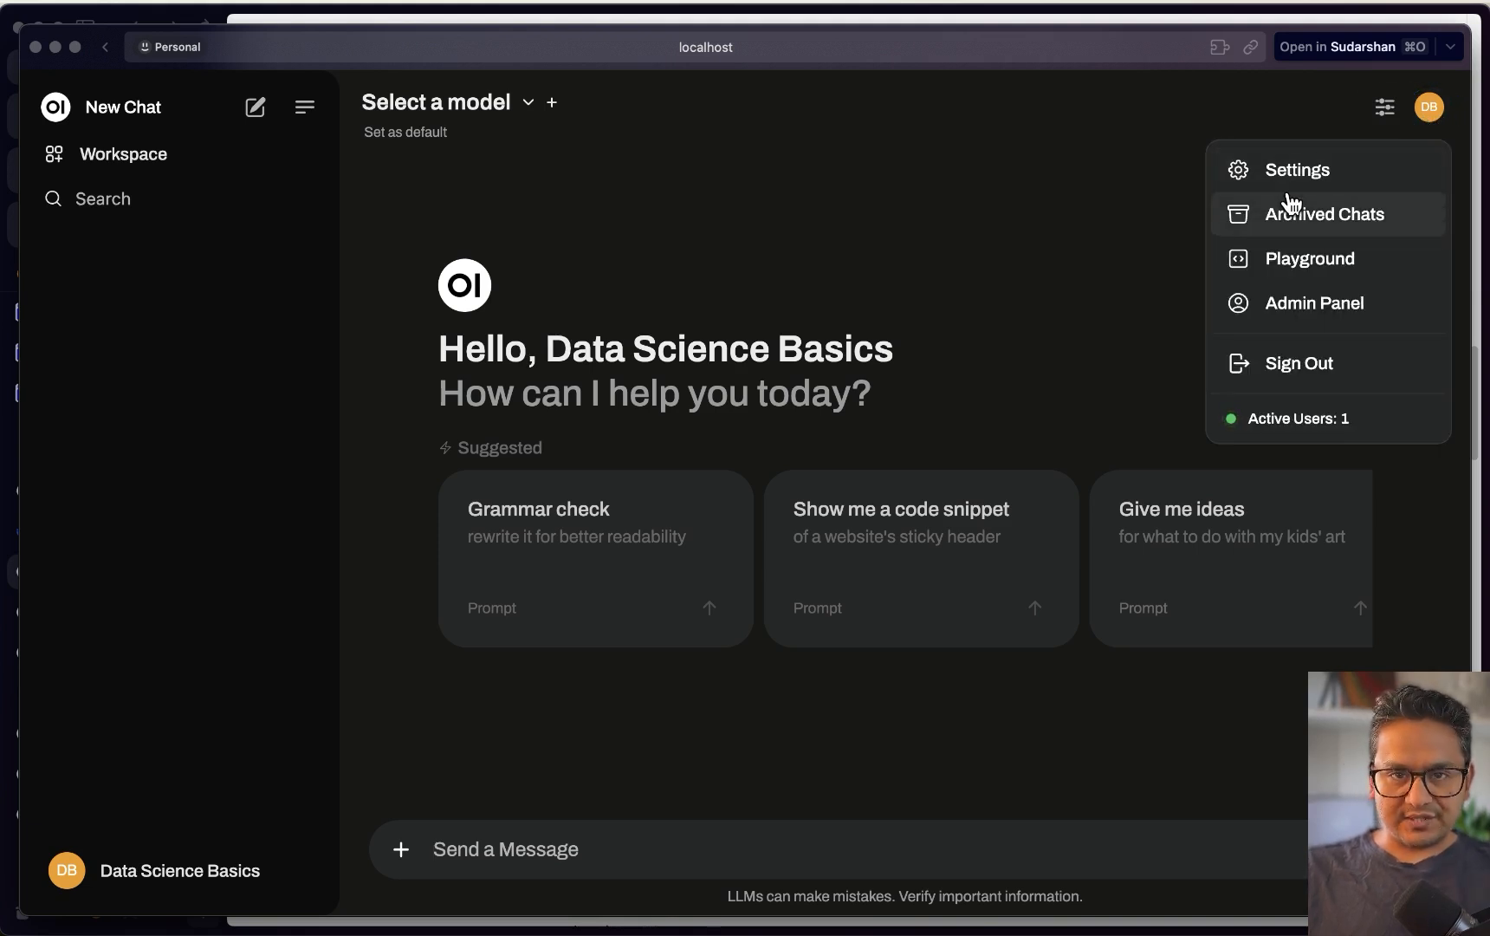
left_click(1148, 233)
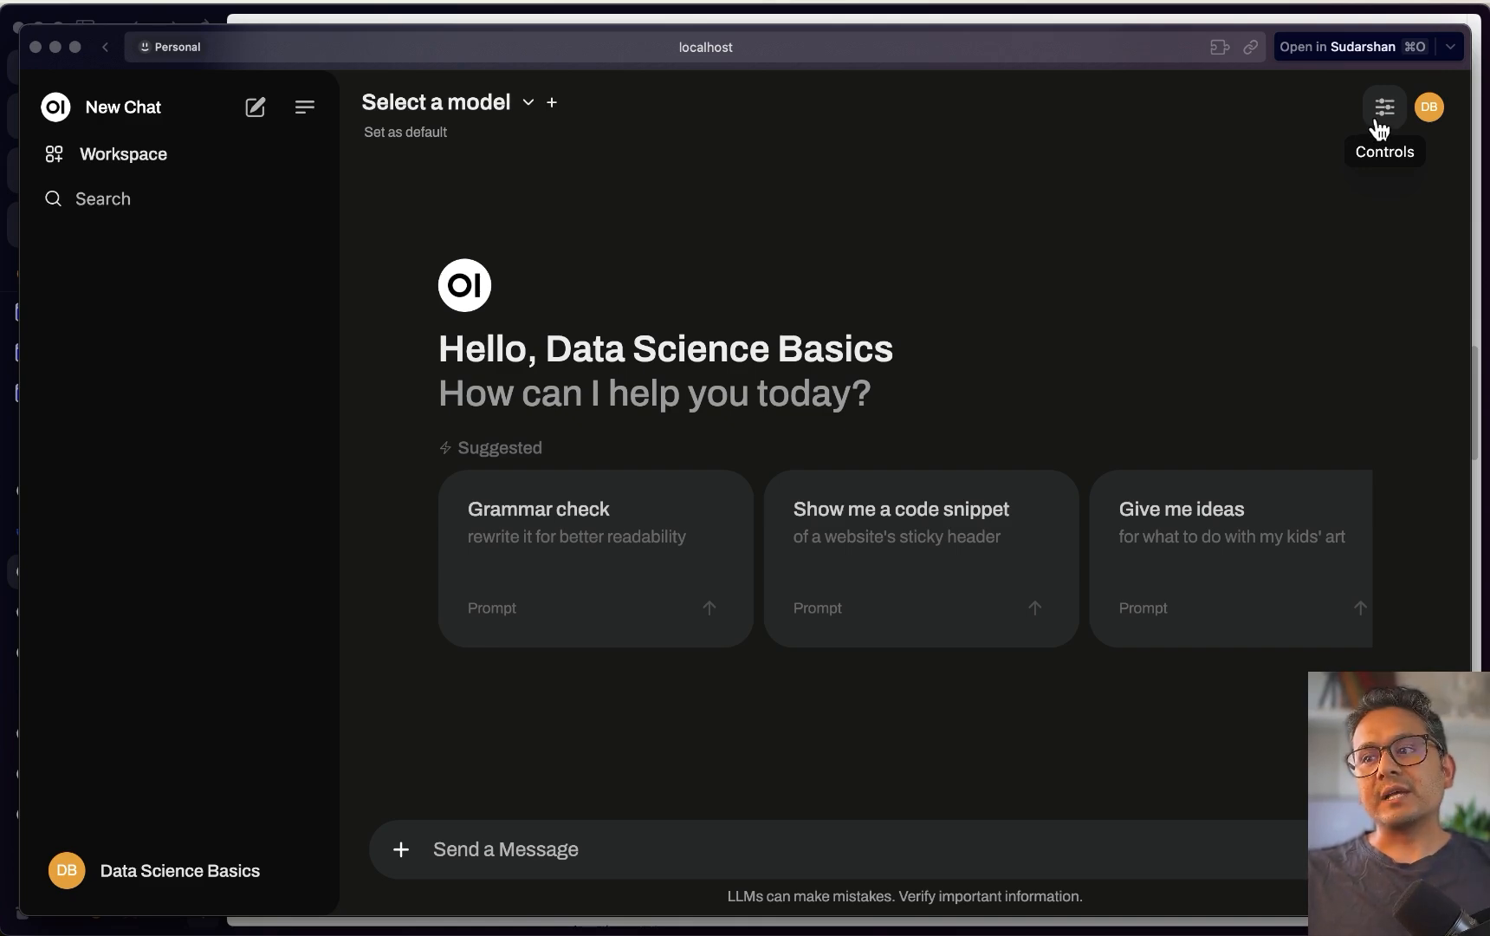
Inspect the chat controls' System Prompt and Advanced Params, then close the panel
left_click(1392, 124)
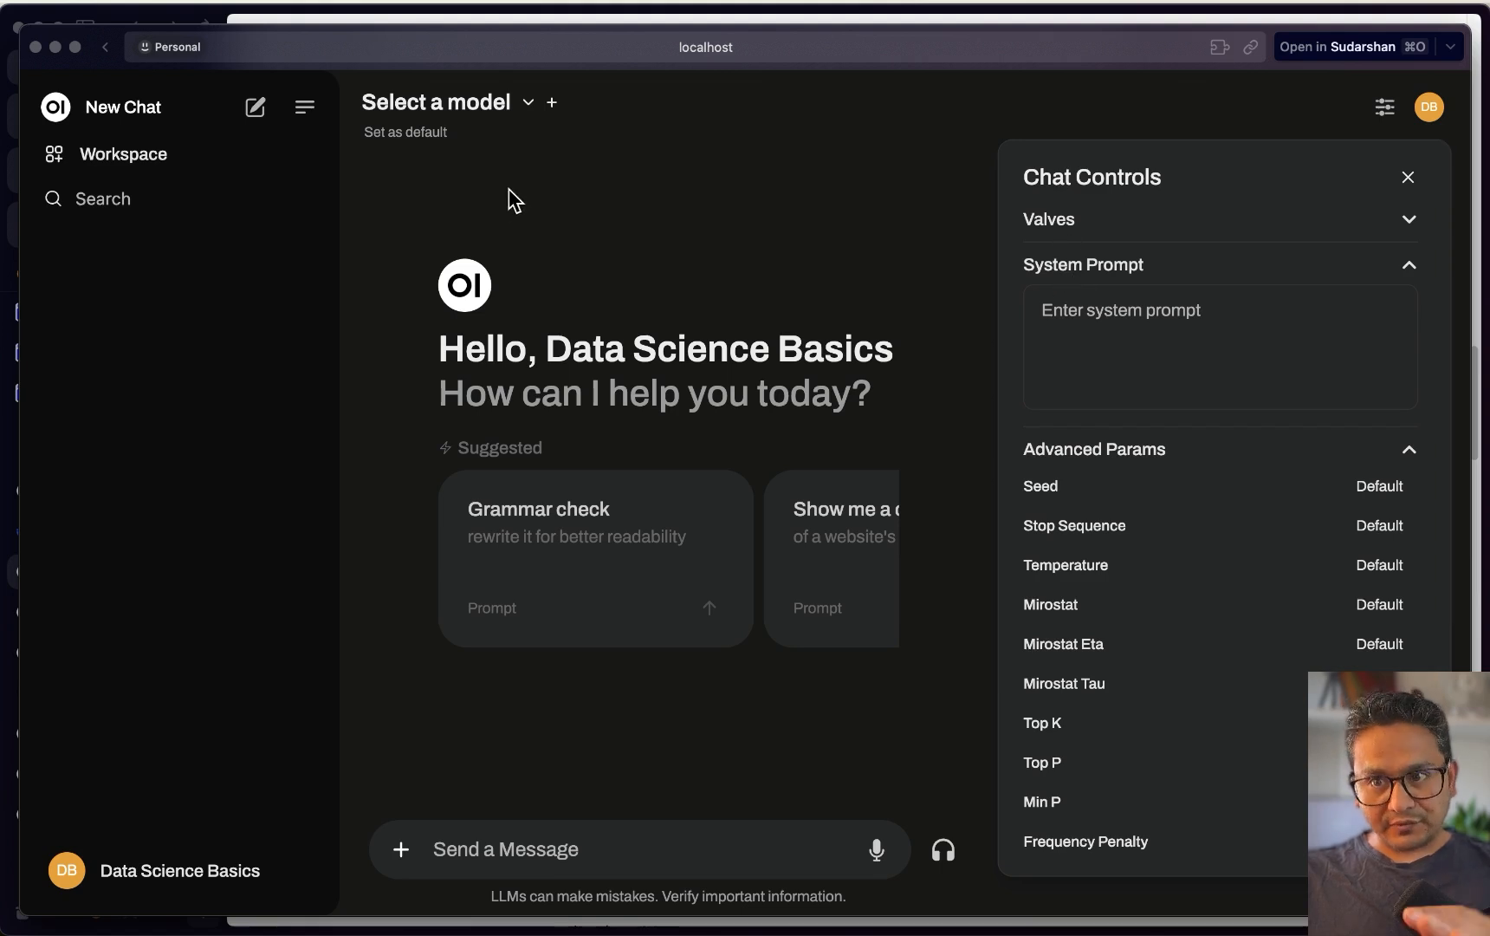
left_click(1116, 340)
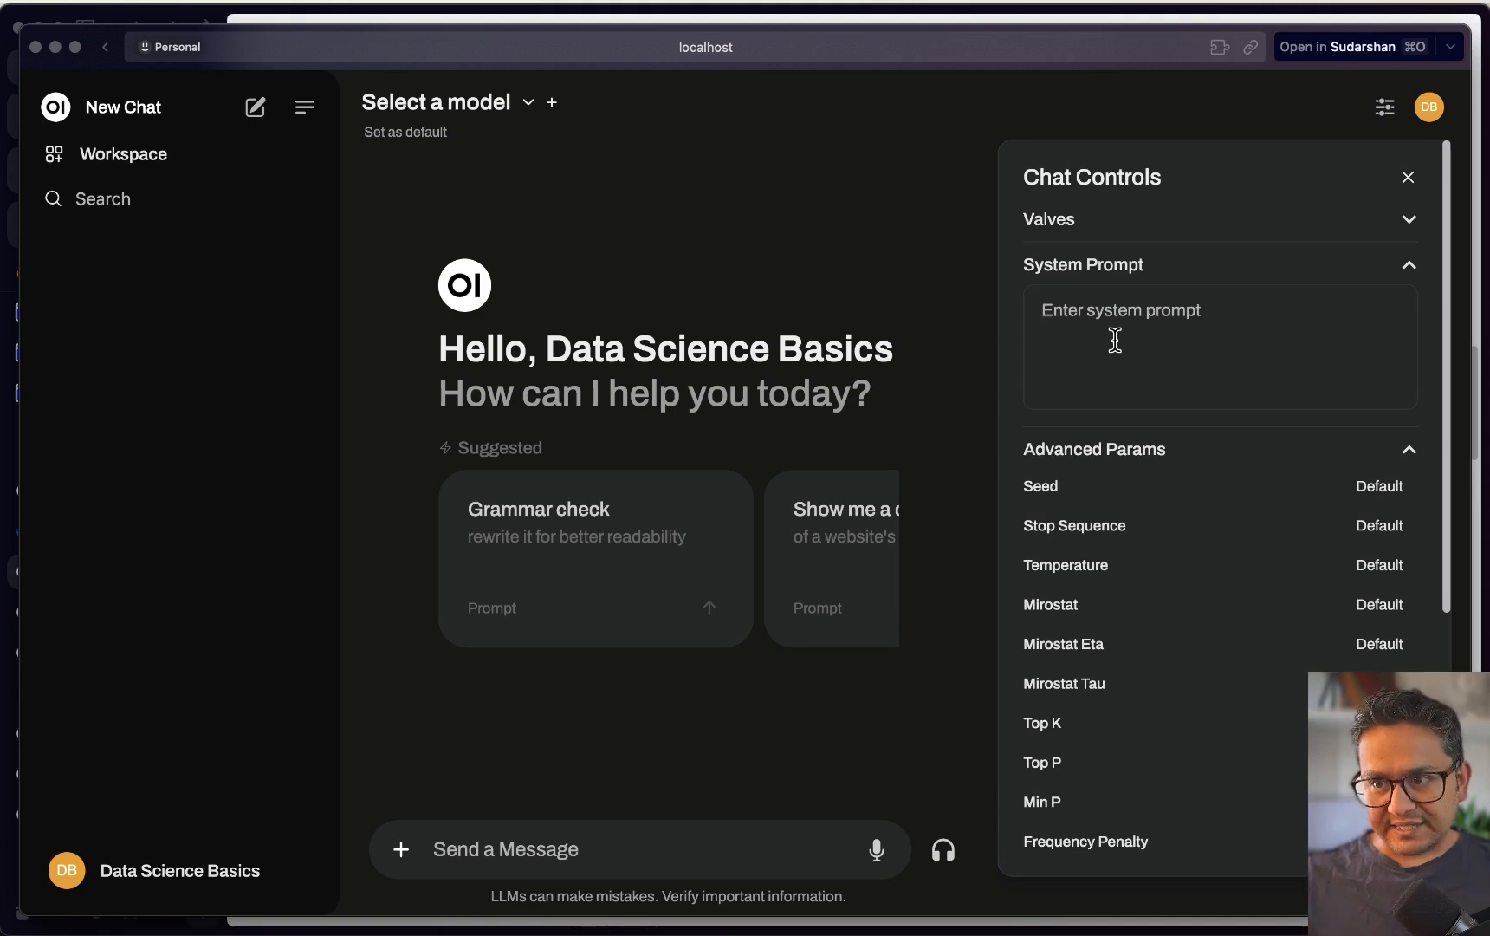
scroll(1132, 381, "down", 2)
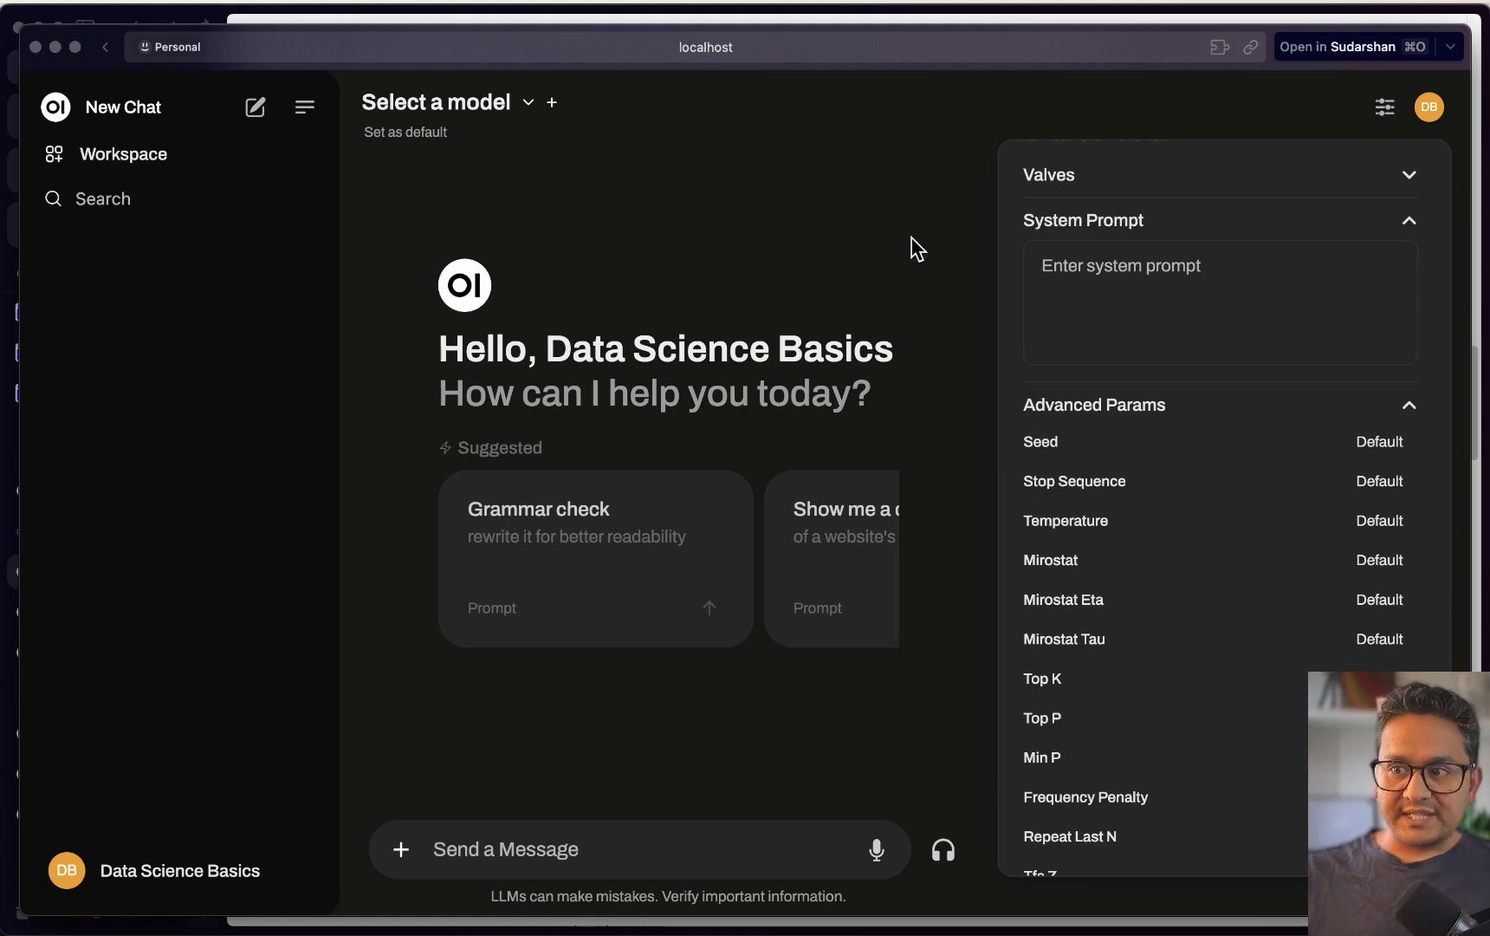
left_click(538, 179)
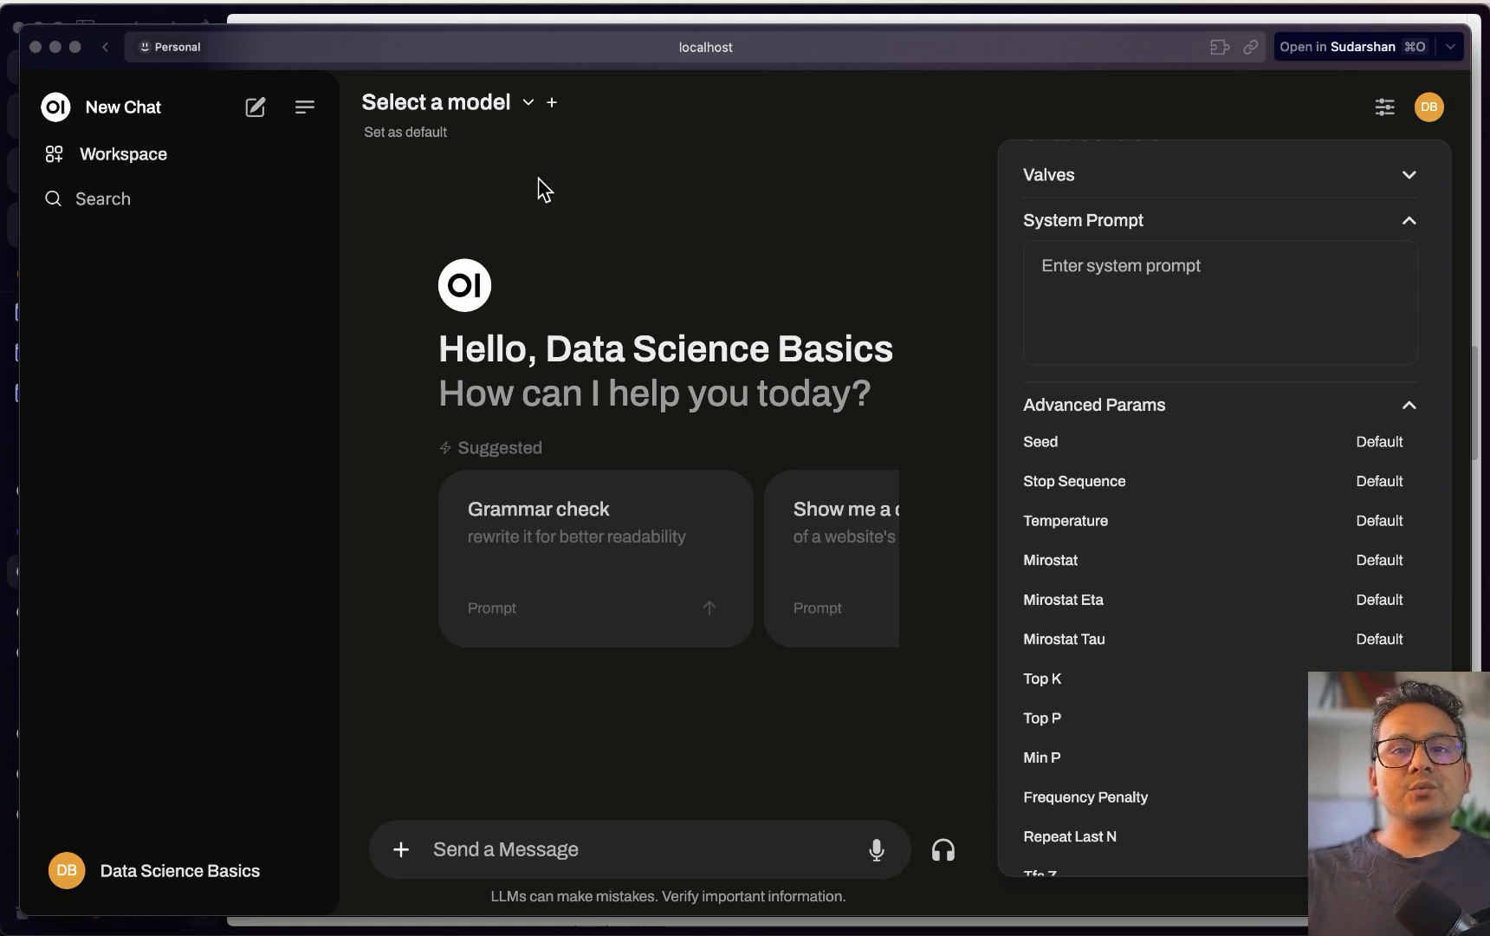
left_click(1385, 108)
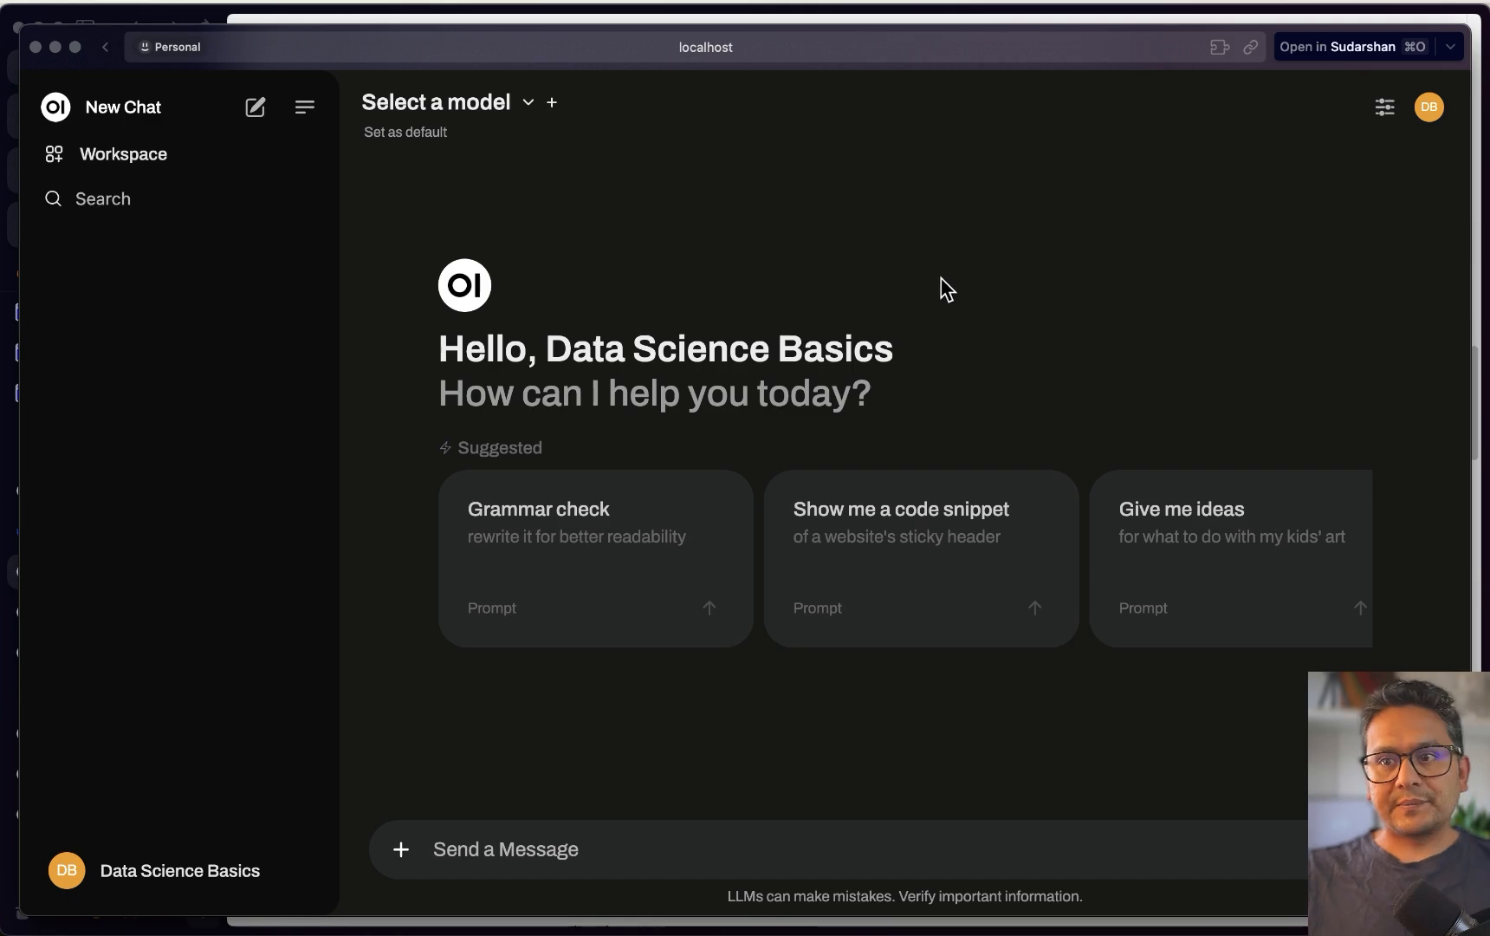
key("ctrl+Up")
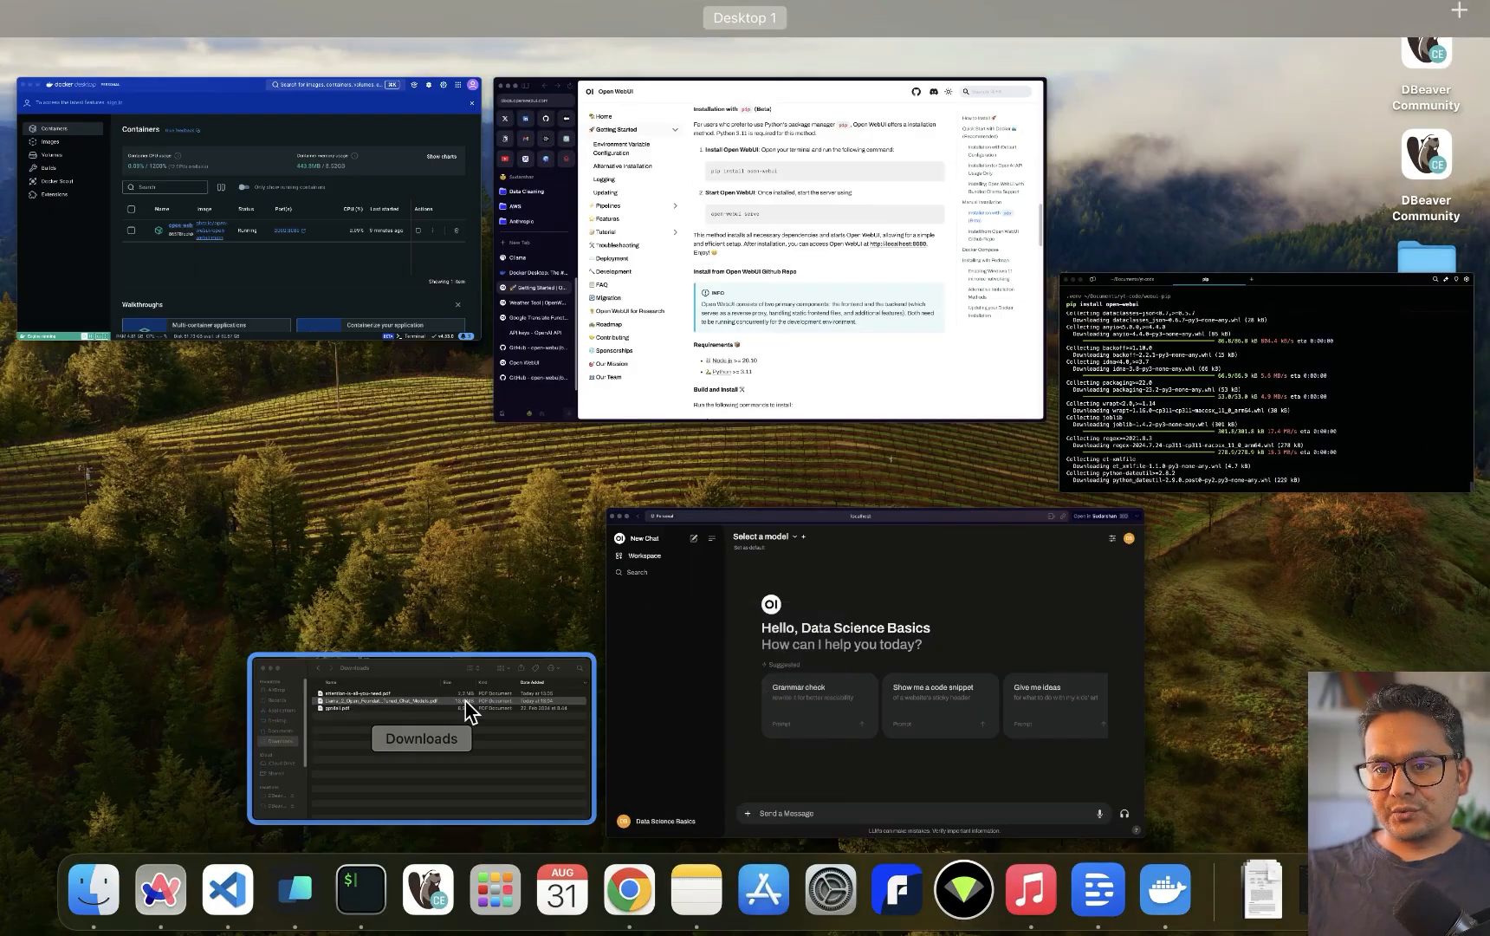
Bring Warp forward and review the finished pip install open-webui output
left_click(1171, 449)
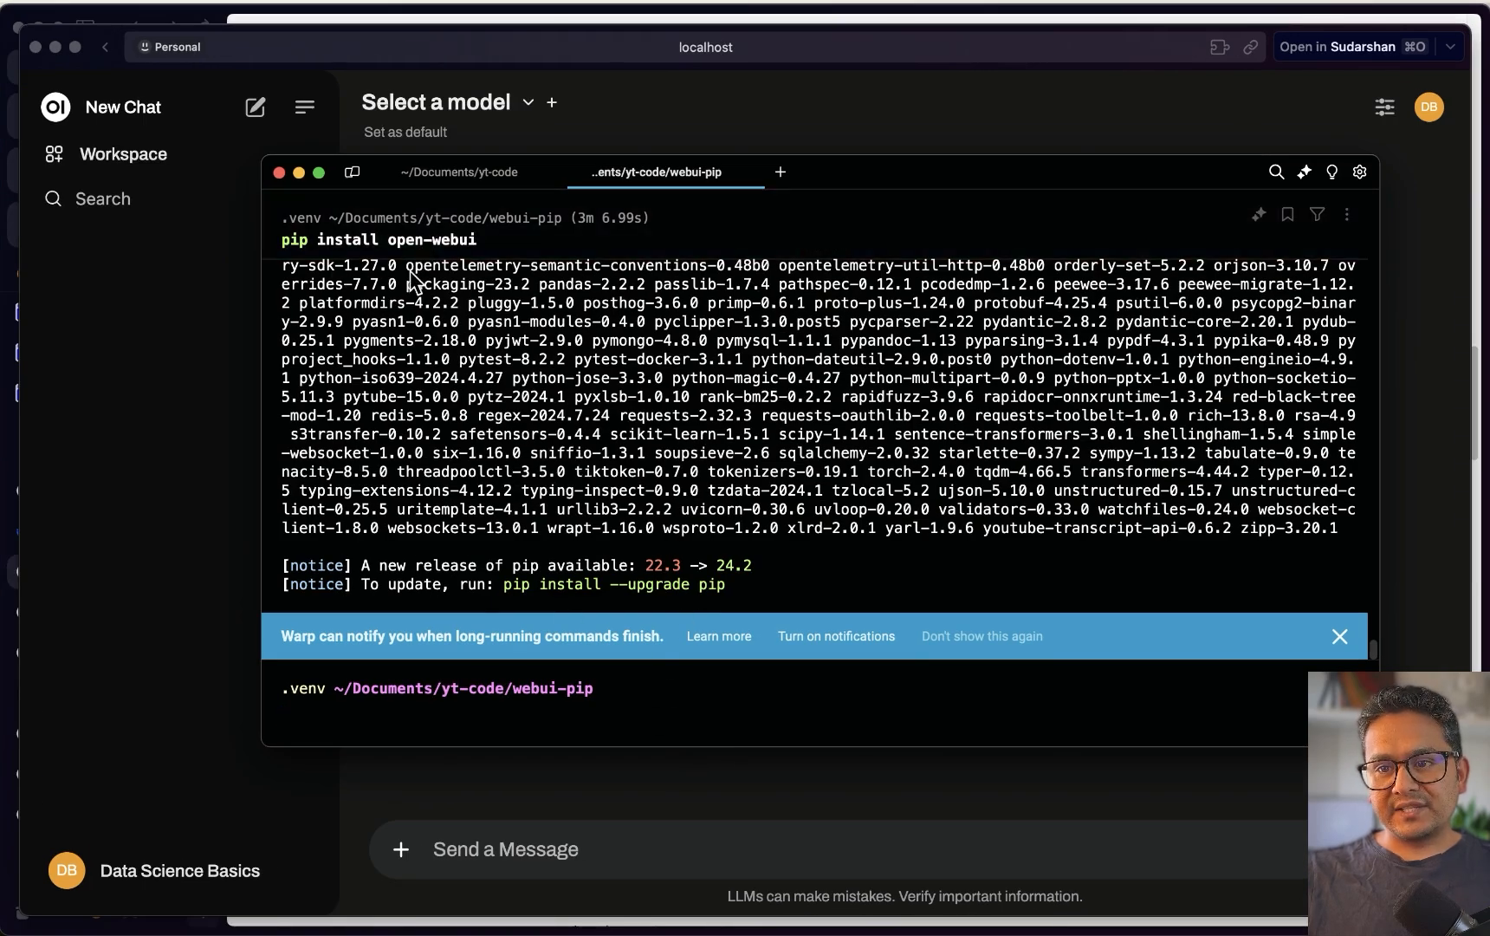
scroll(572, 390, "up", 3)
scroll(651, 416, "up", 10)
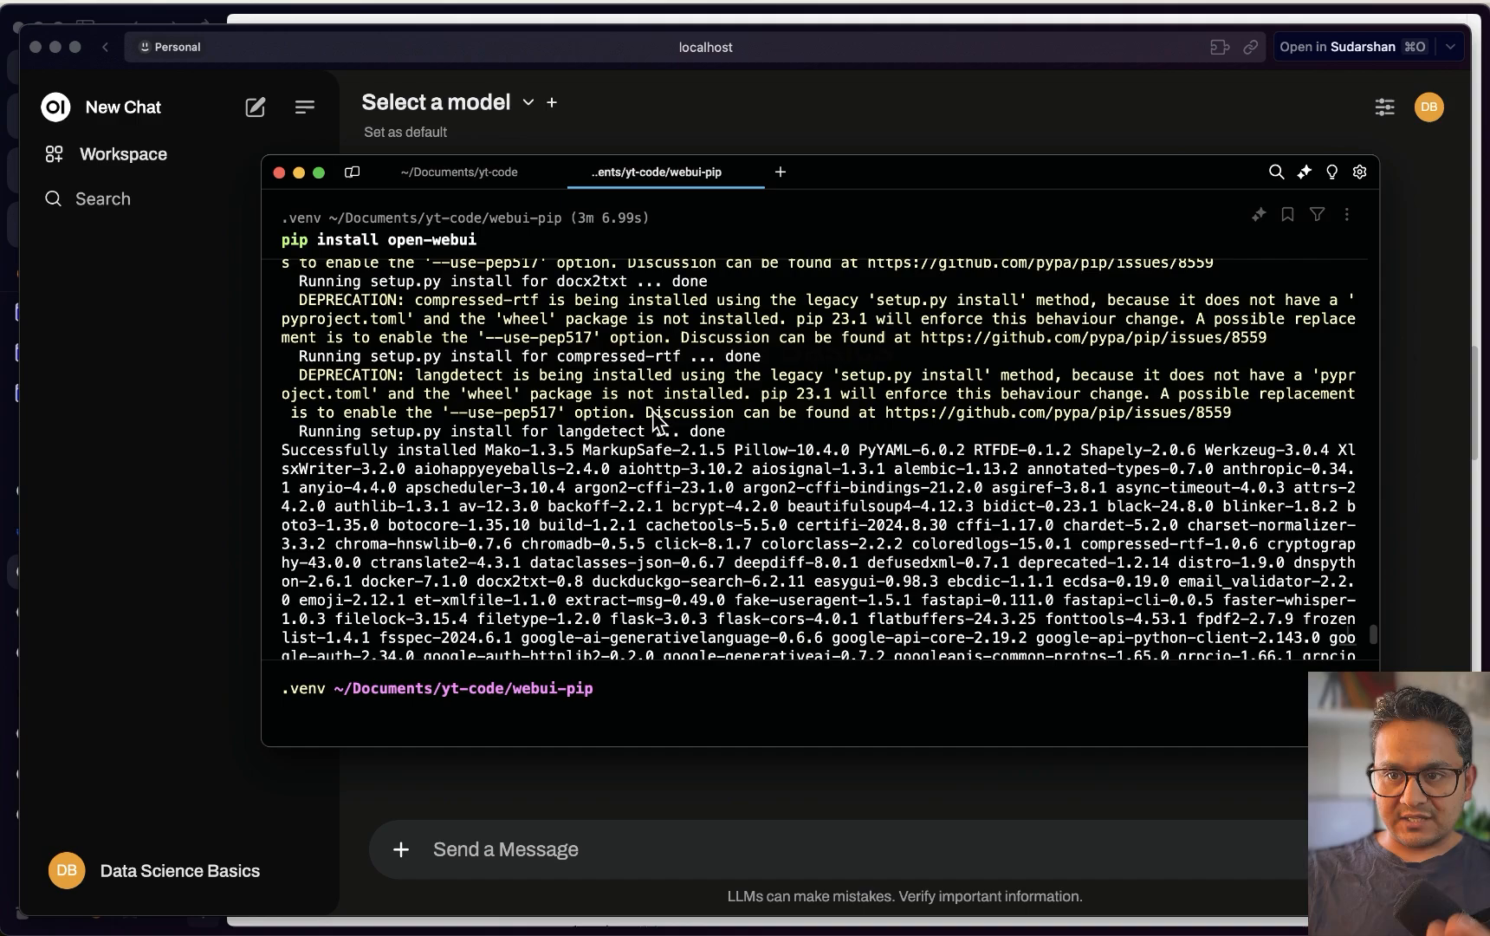
scroll(667, 438, "down", 15)
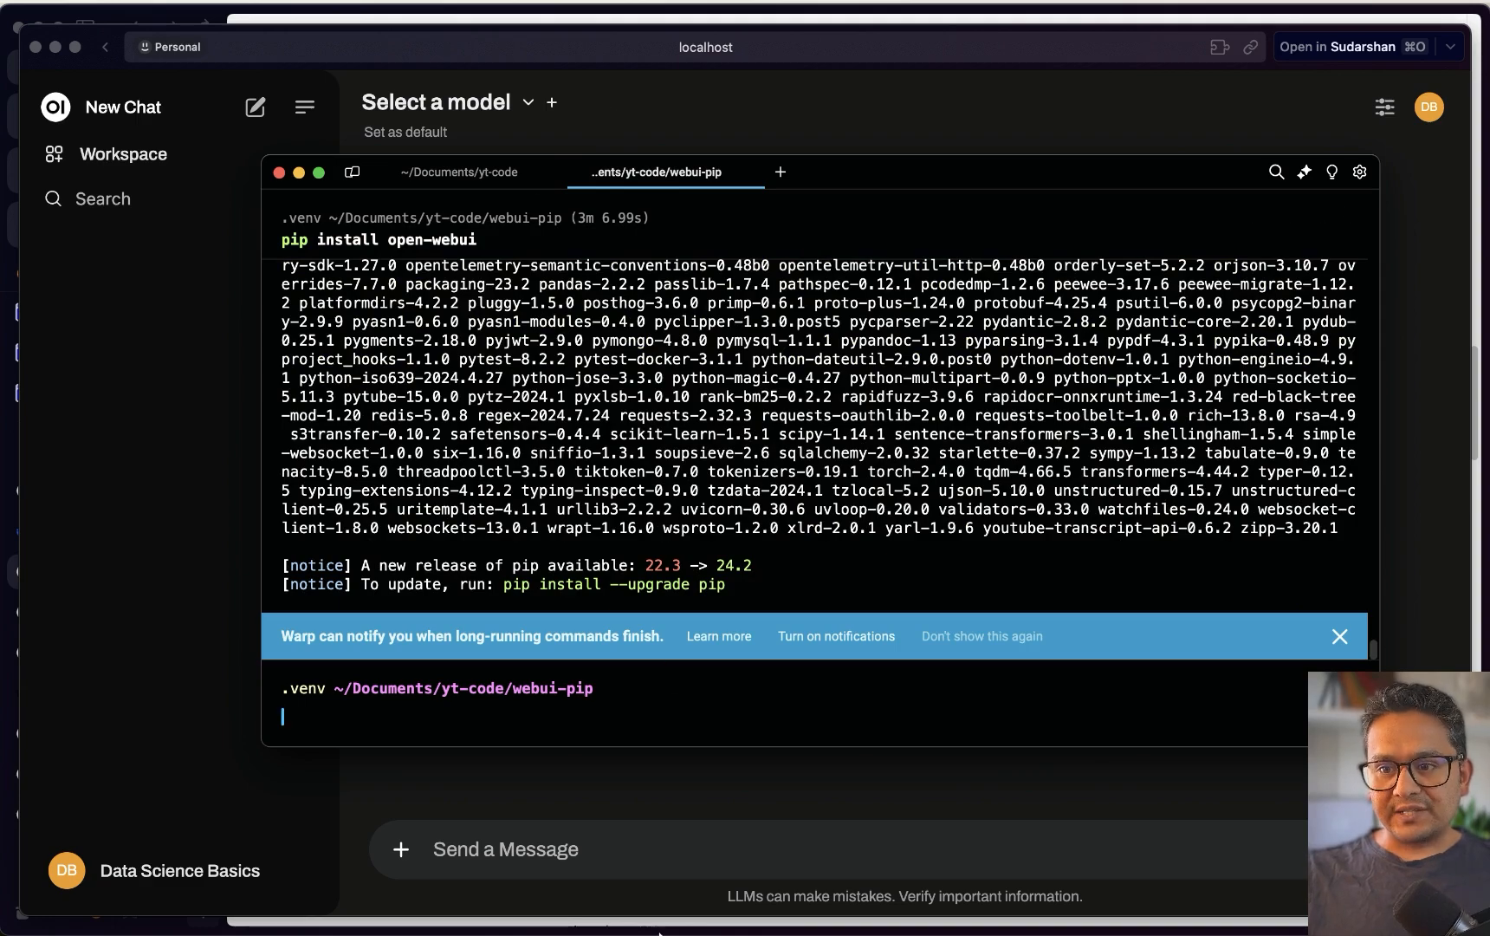
Close the localhost chat window and make sure the Docker open-webui container is stopped
left_click(40, 49)
left_click(35, 47)
mouse_move(492, 902)
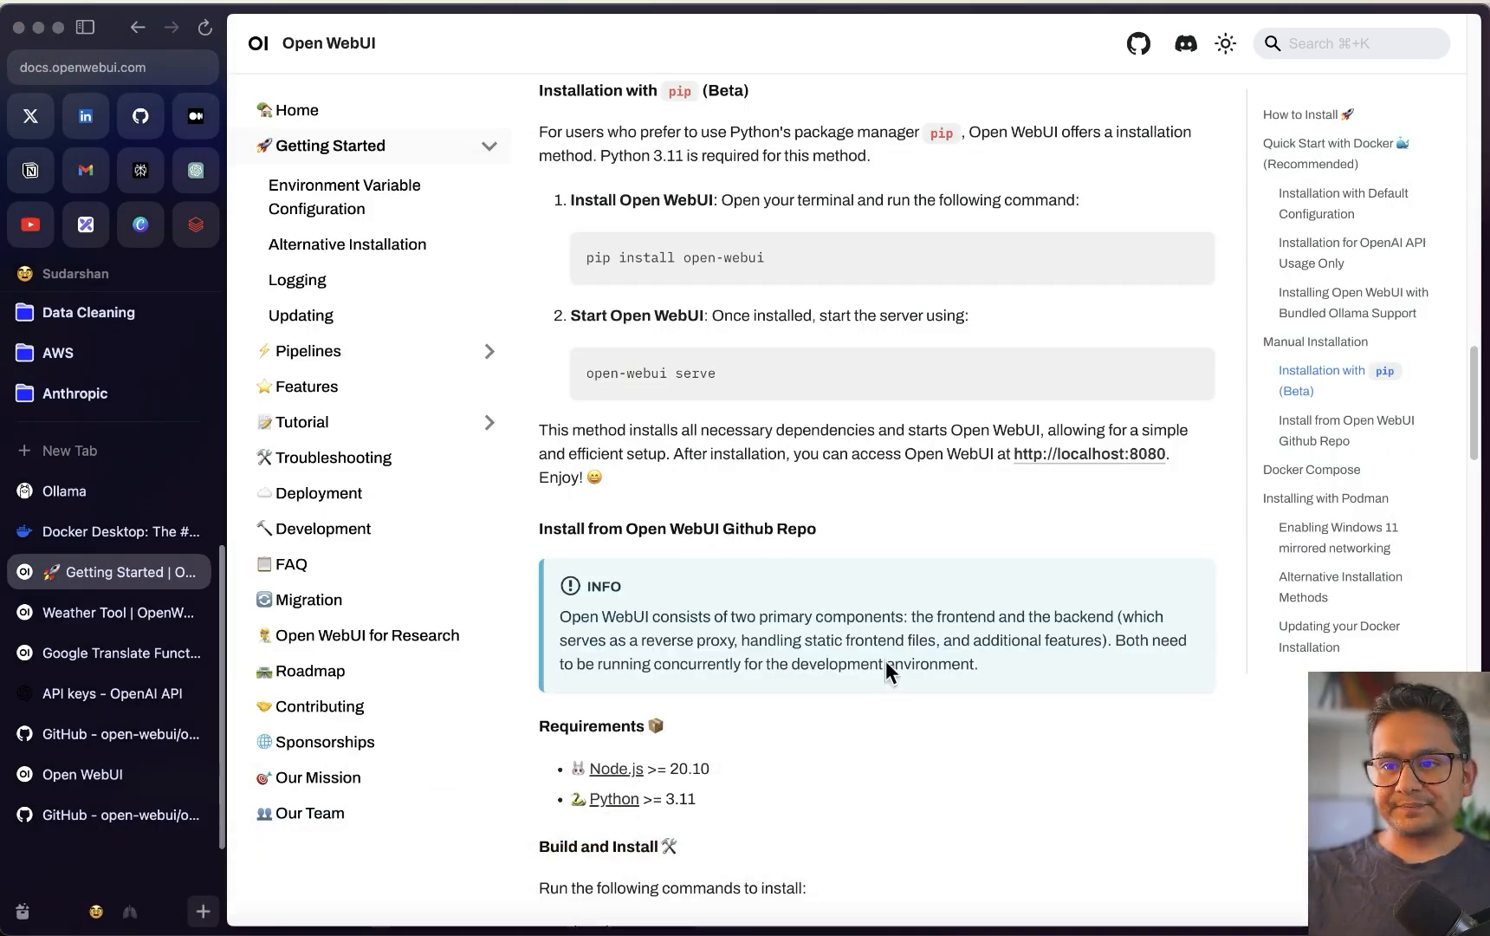
key("super+Tab")
left_click(1186, 497)
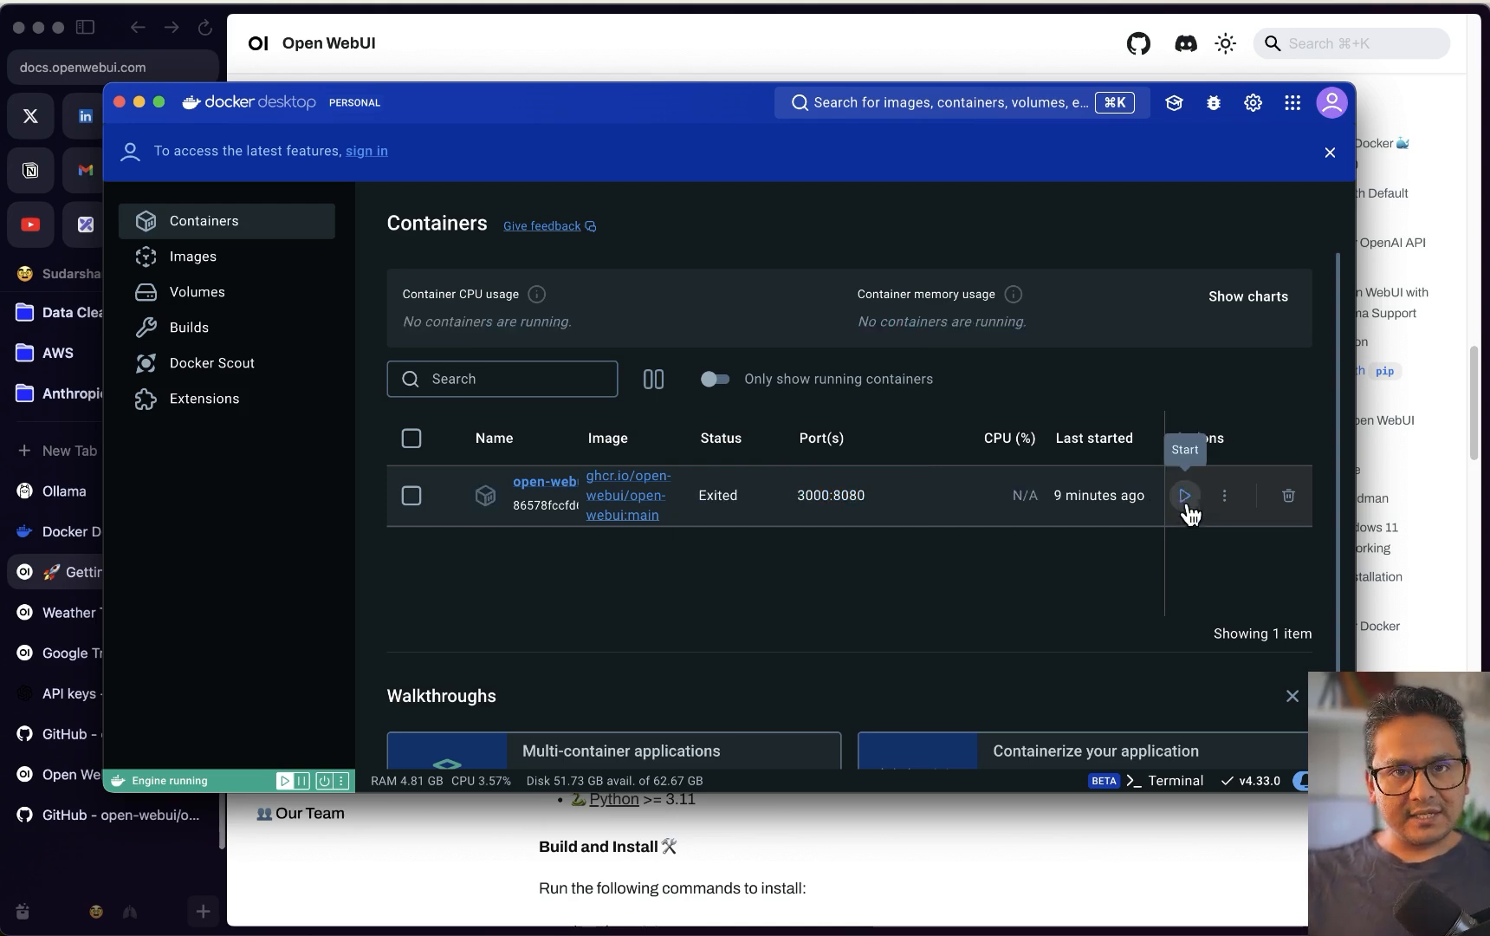
Copy 'open-webui serve' from the installation docs and paste it at Warp's .venv prompt
left_click(455, 847)
left_click(734, 377)
key("ctrl+Up")
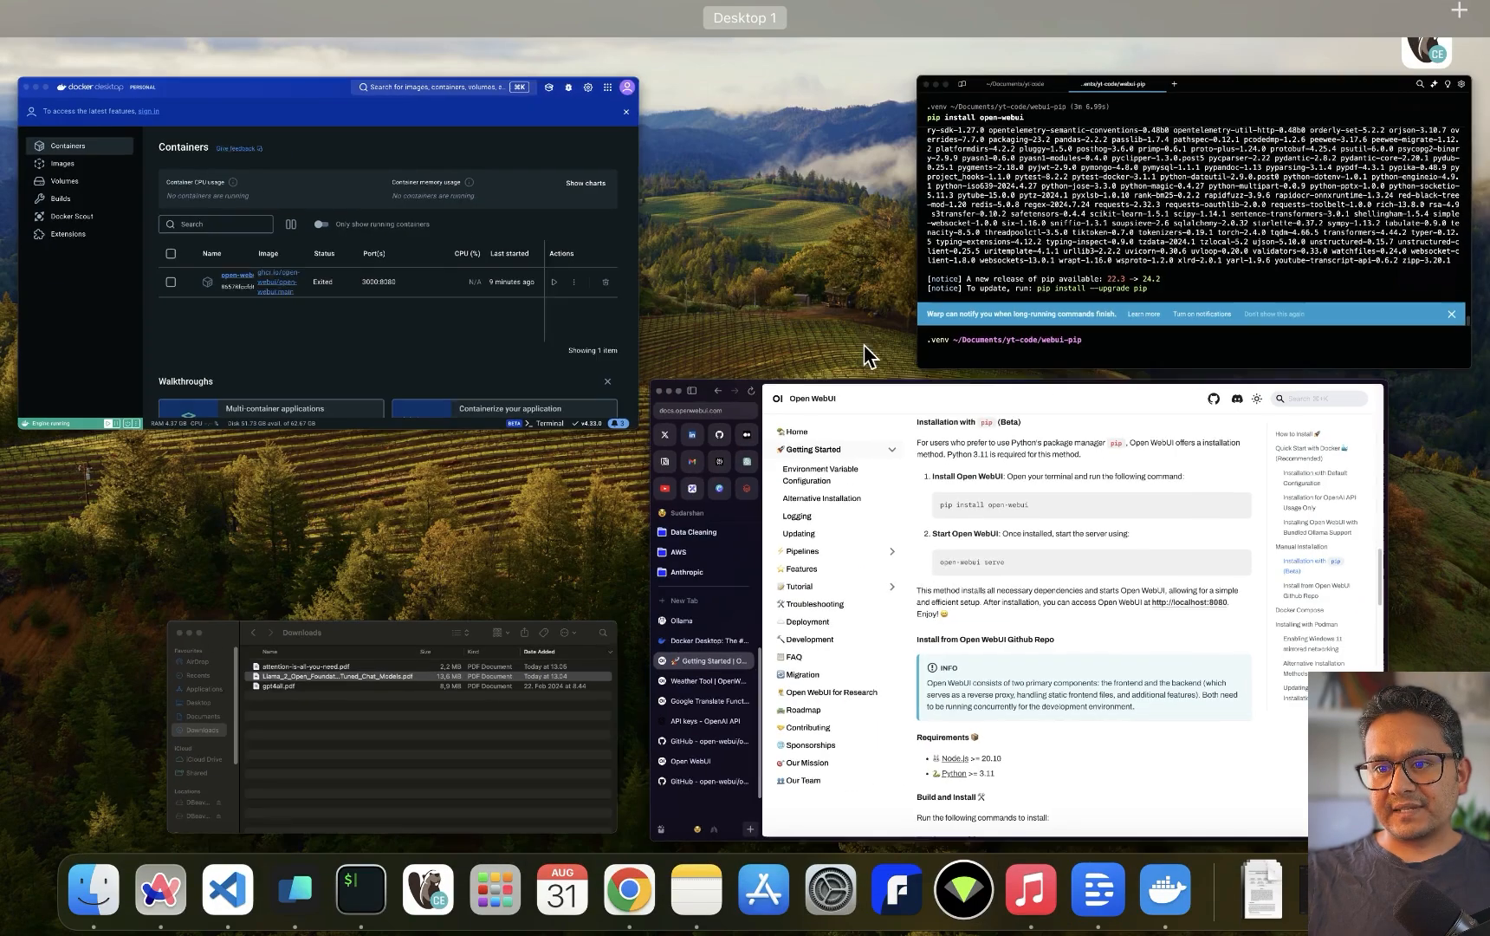
left_click(1140, 228)
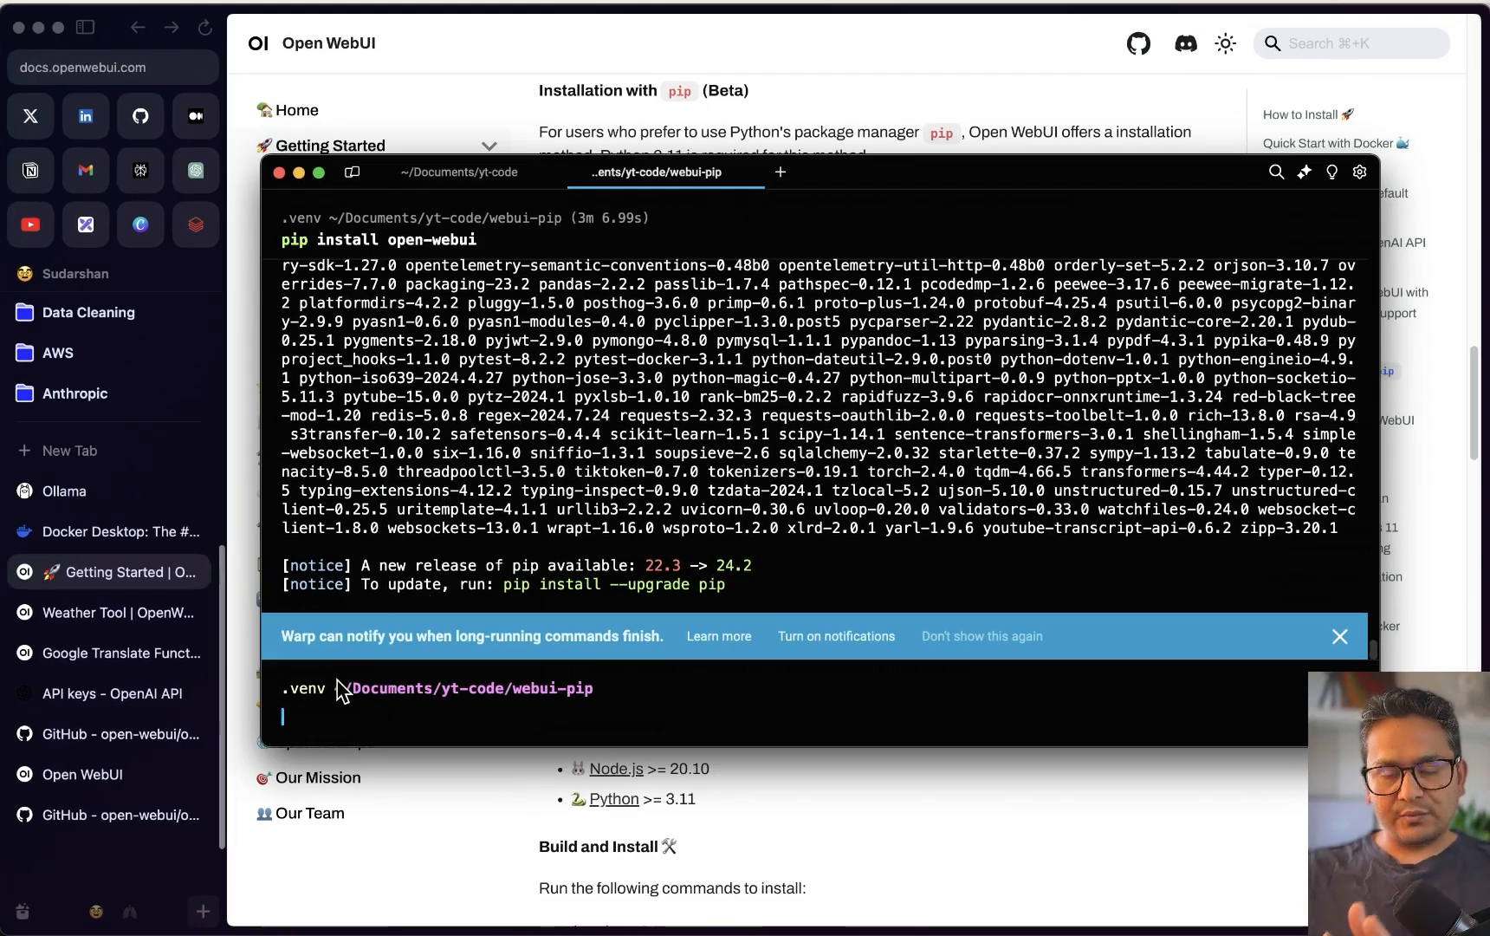
type("open-webui serve")
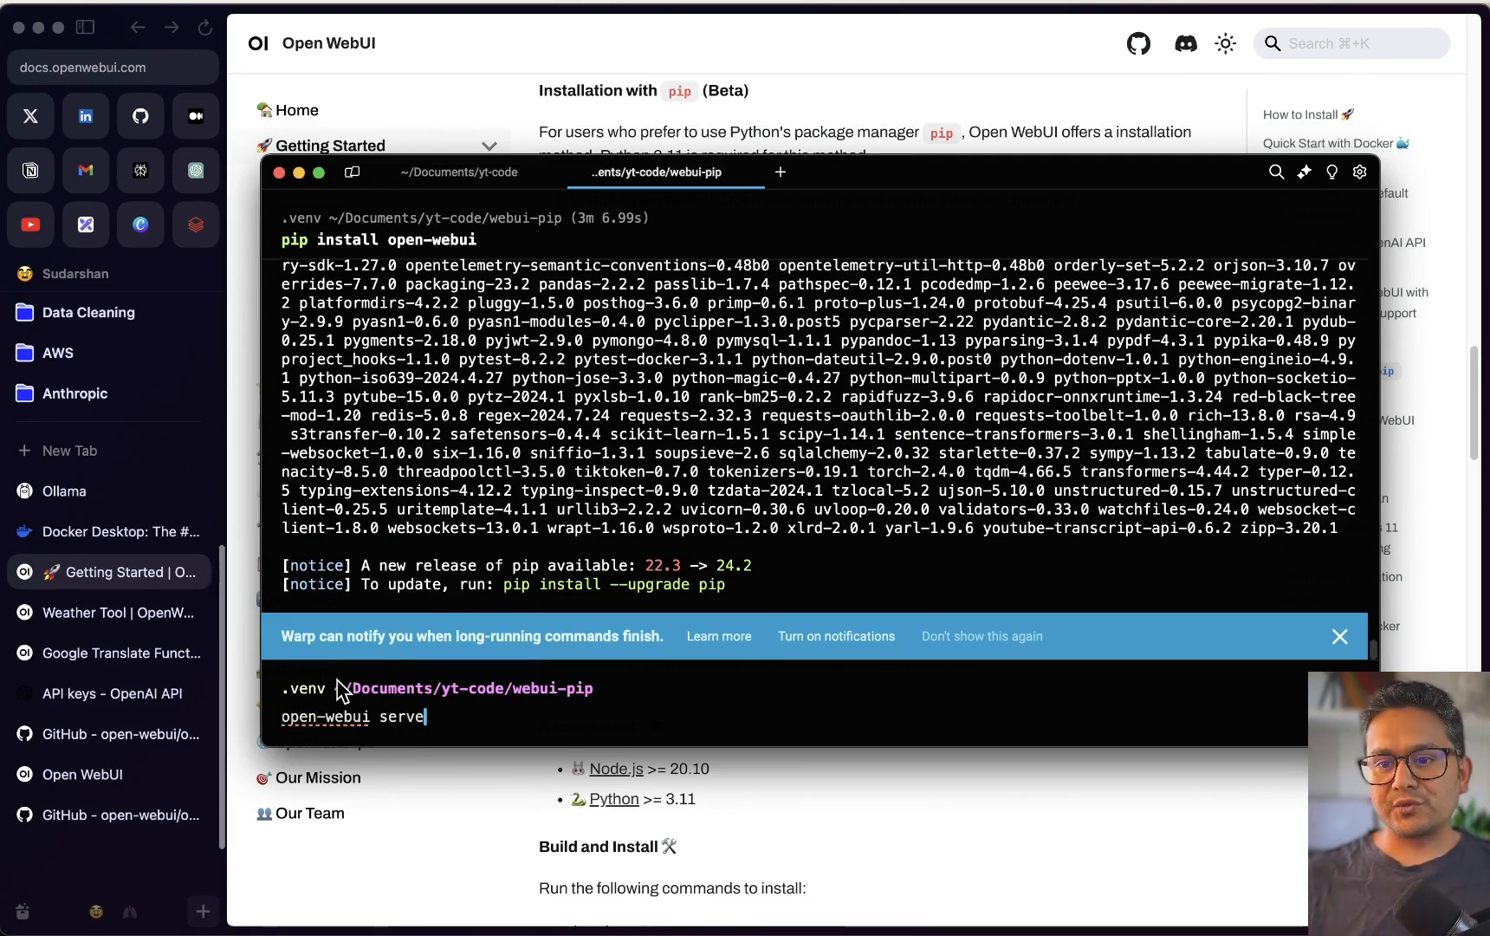
key("Return")
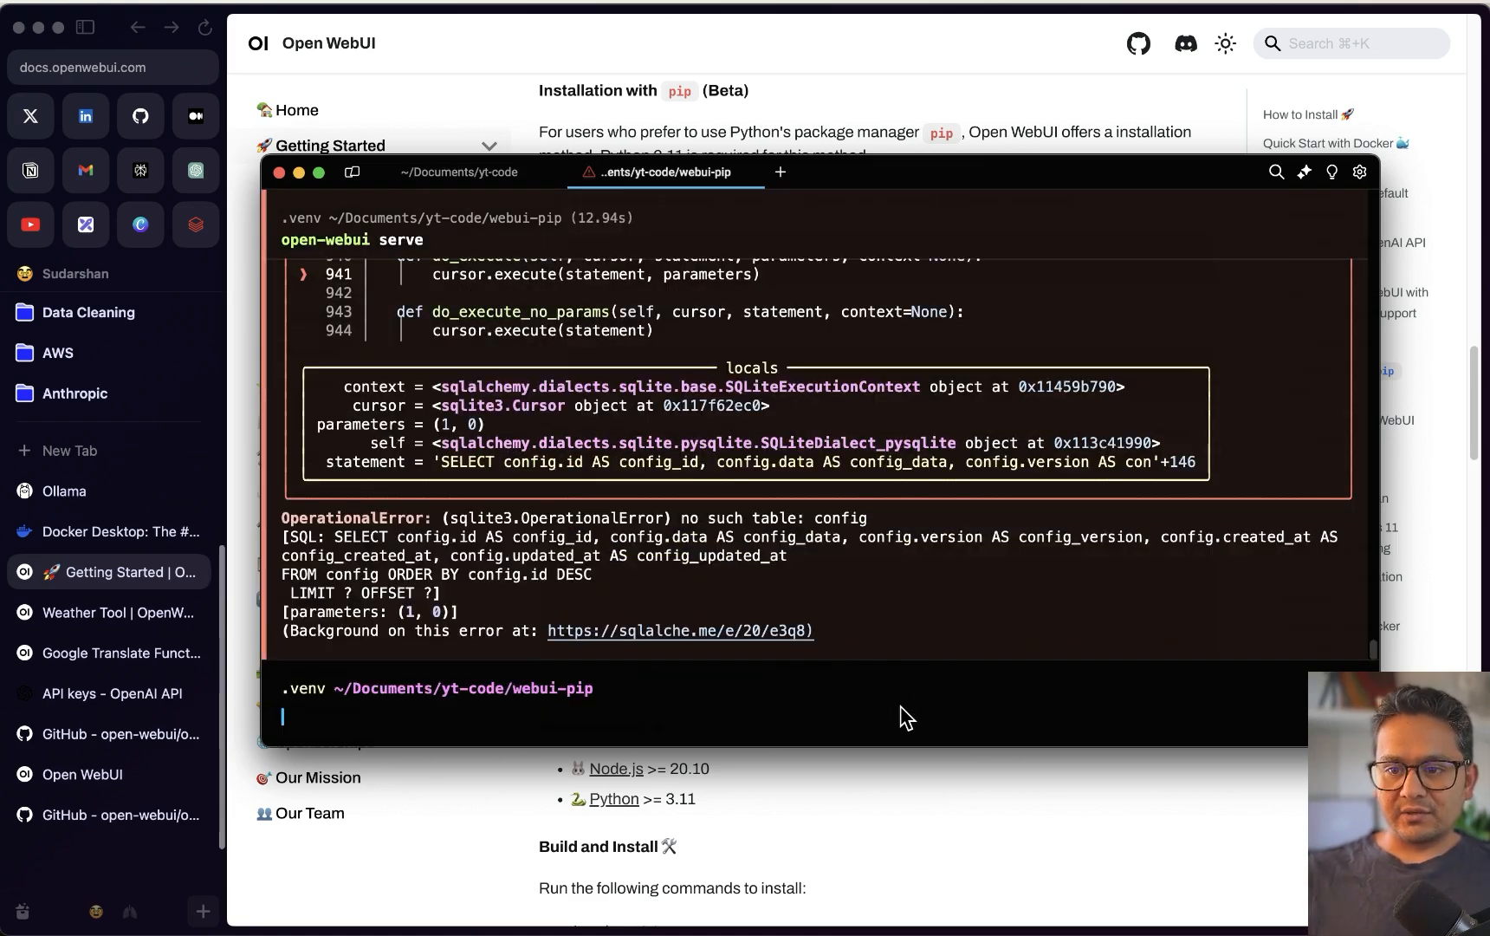
scroll(780, 620, "up", 5)
scroll(598, 574, "up", 5)
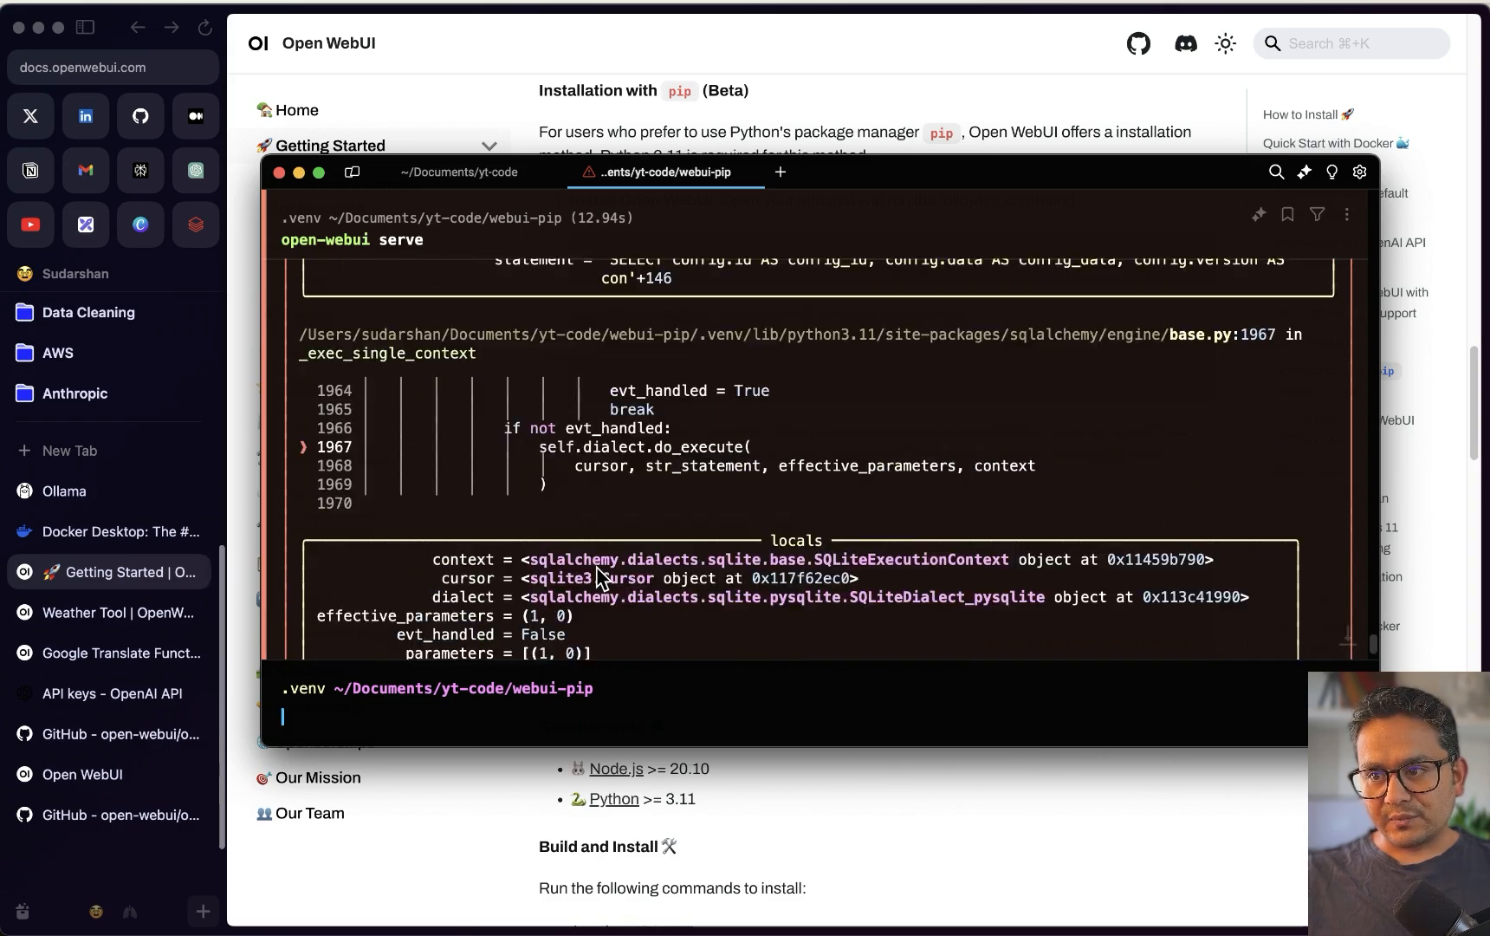
scroll(596, 574, "up", 20)
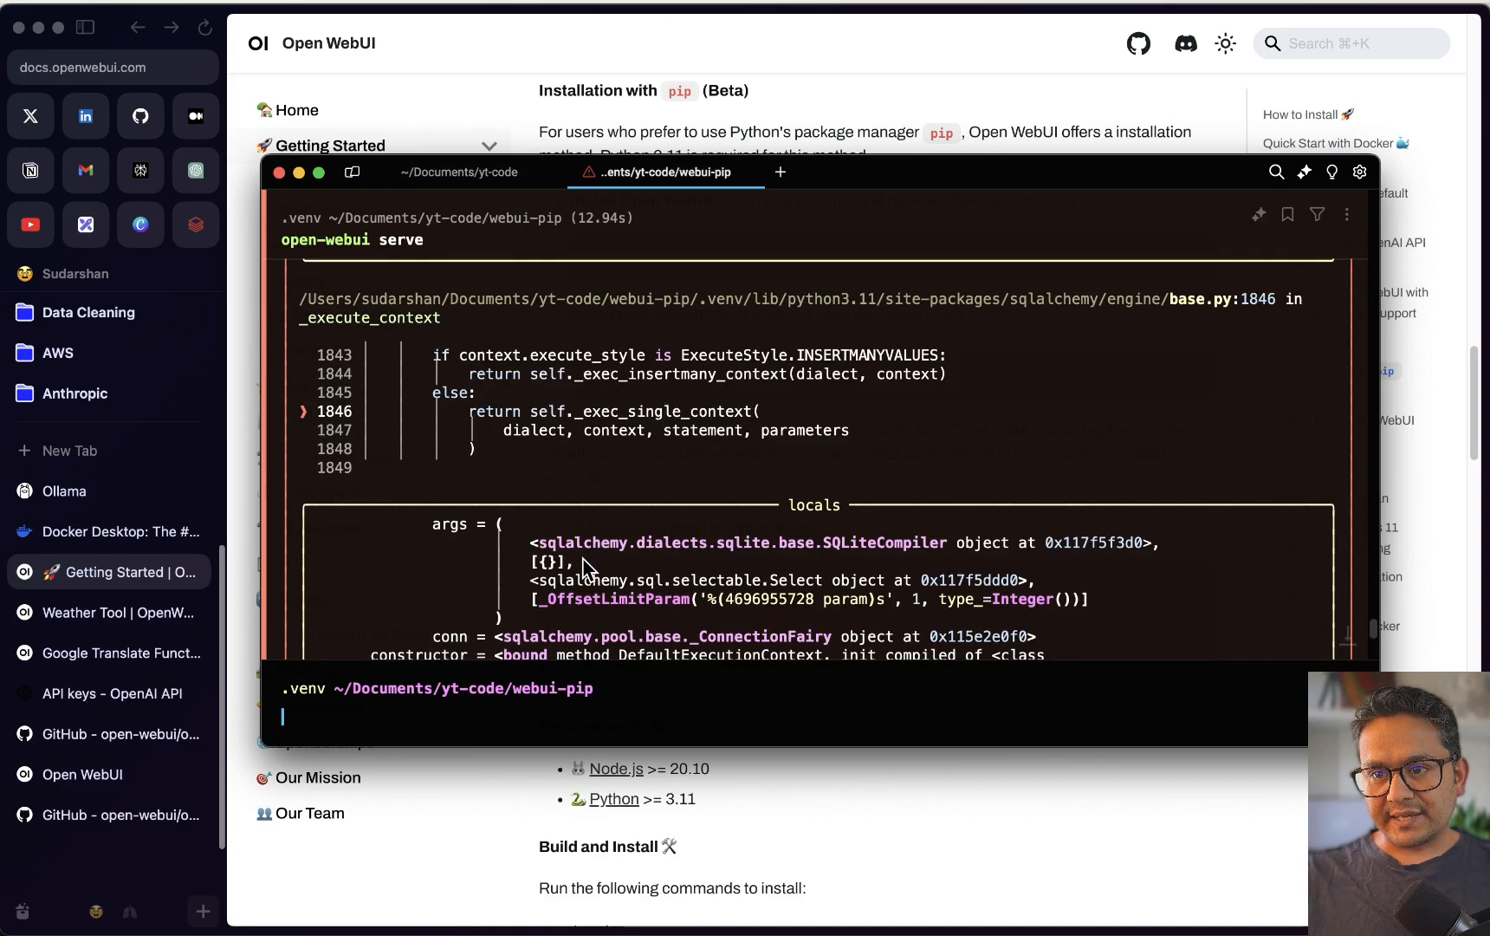
scroll(588, 565, "up", 10)
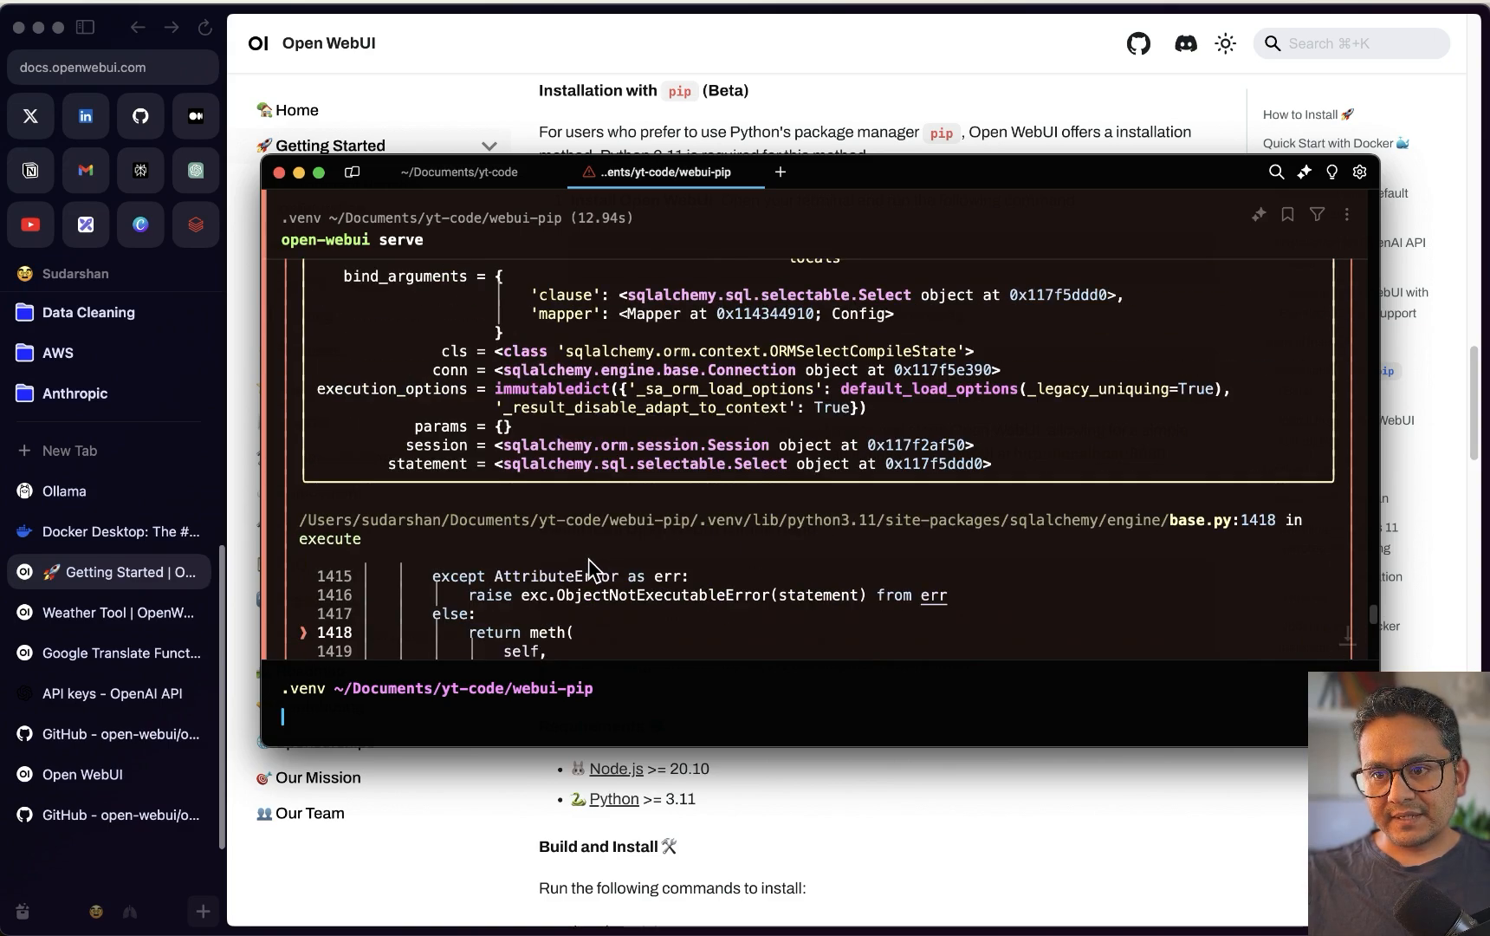
scroll(589, 568, "up", 20)
scroll(596, 568, "up", 20)
scroll(598, 569, "up", 20)
scroll(565, 523, "up", 20)
scroll(559, 525, "down", 20)
scroll(556, 524, "up", 5)
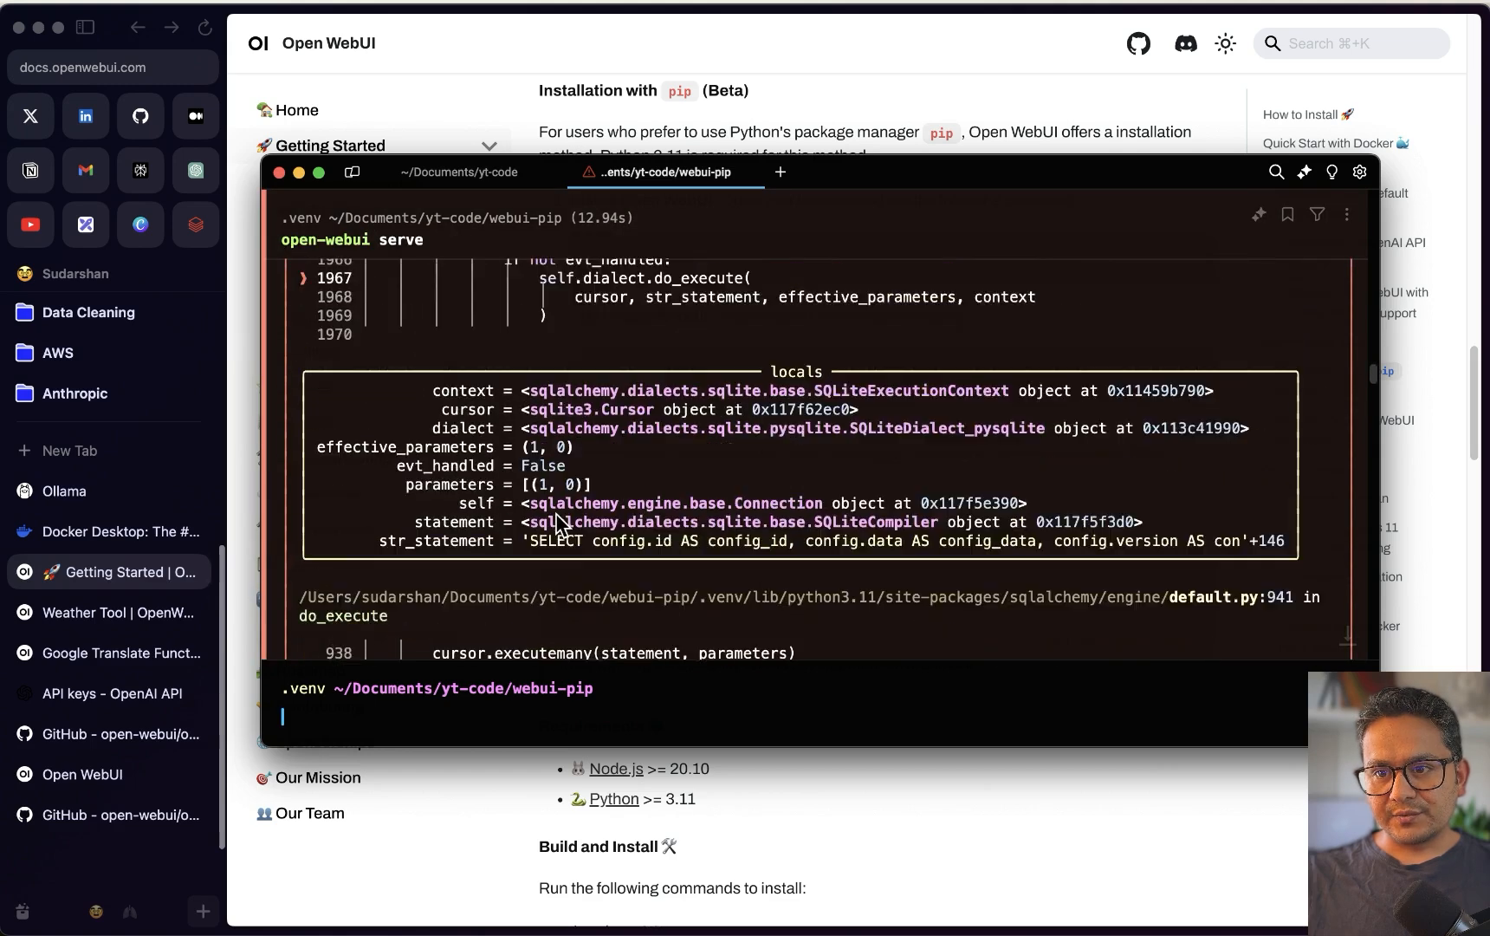
scroll(559, 523, "up", 20)
scroll(570, 526, "down", 5)
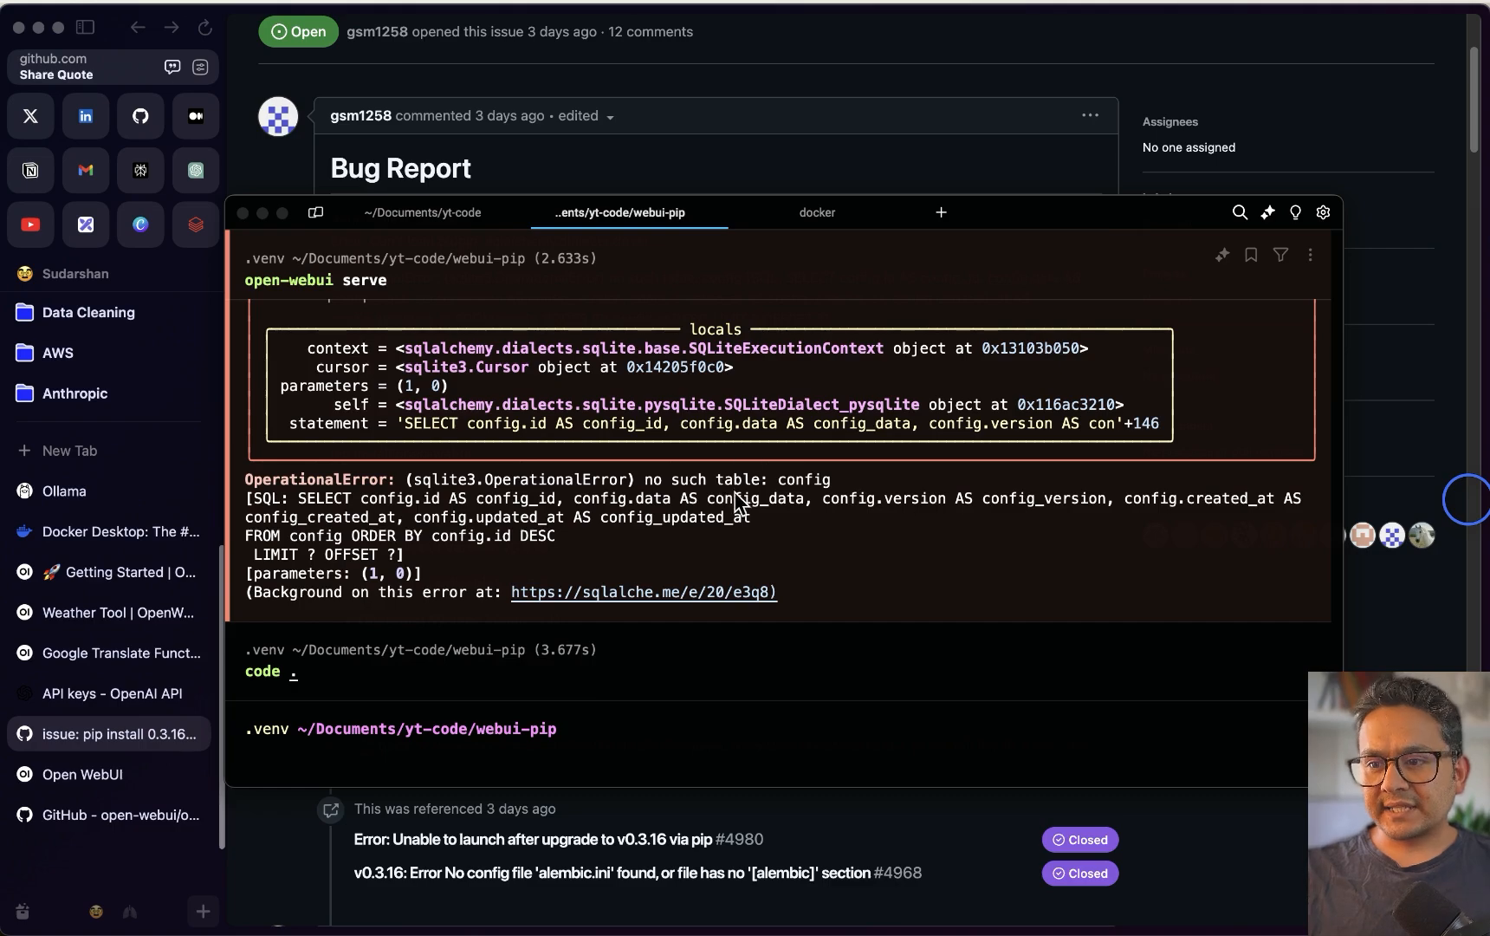
scroll(735, 499, "up", 15)
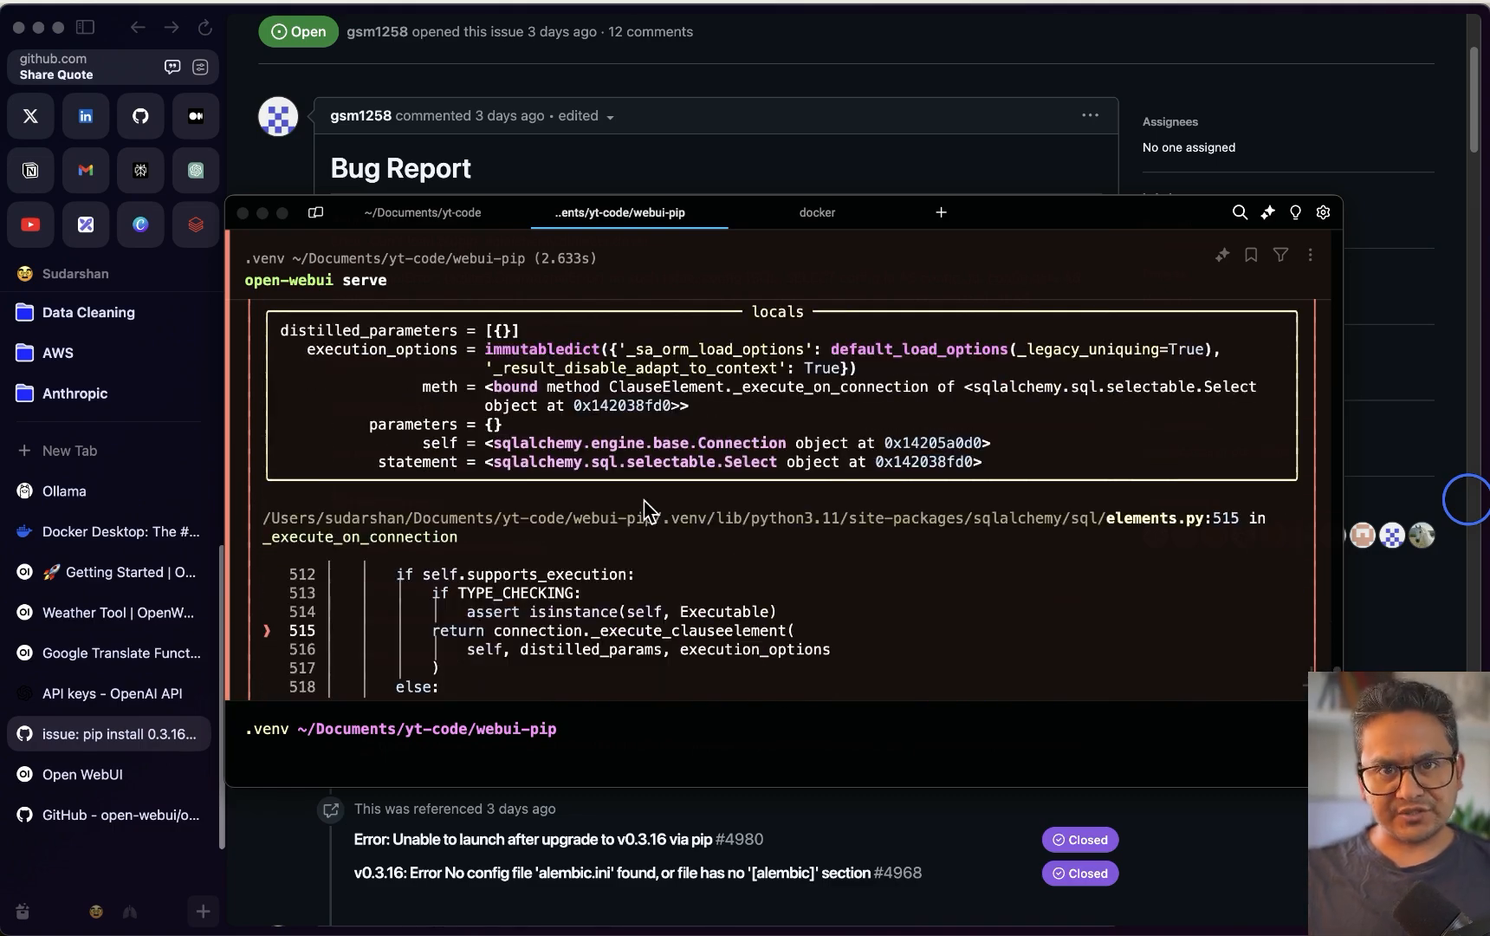
Copy the 'pip install open-webui==0.3.15' workaround from GitHub issue #4964's comments, then return to Warp
key("super+h")
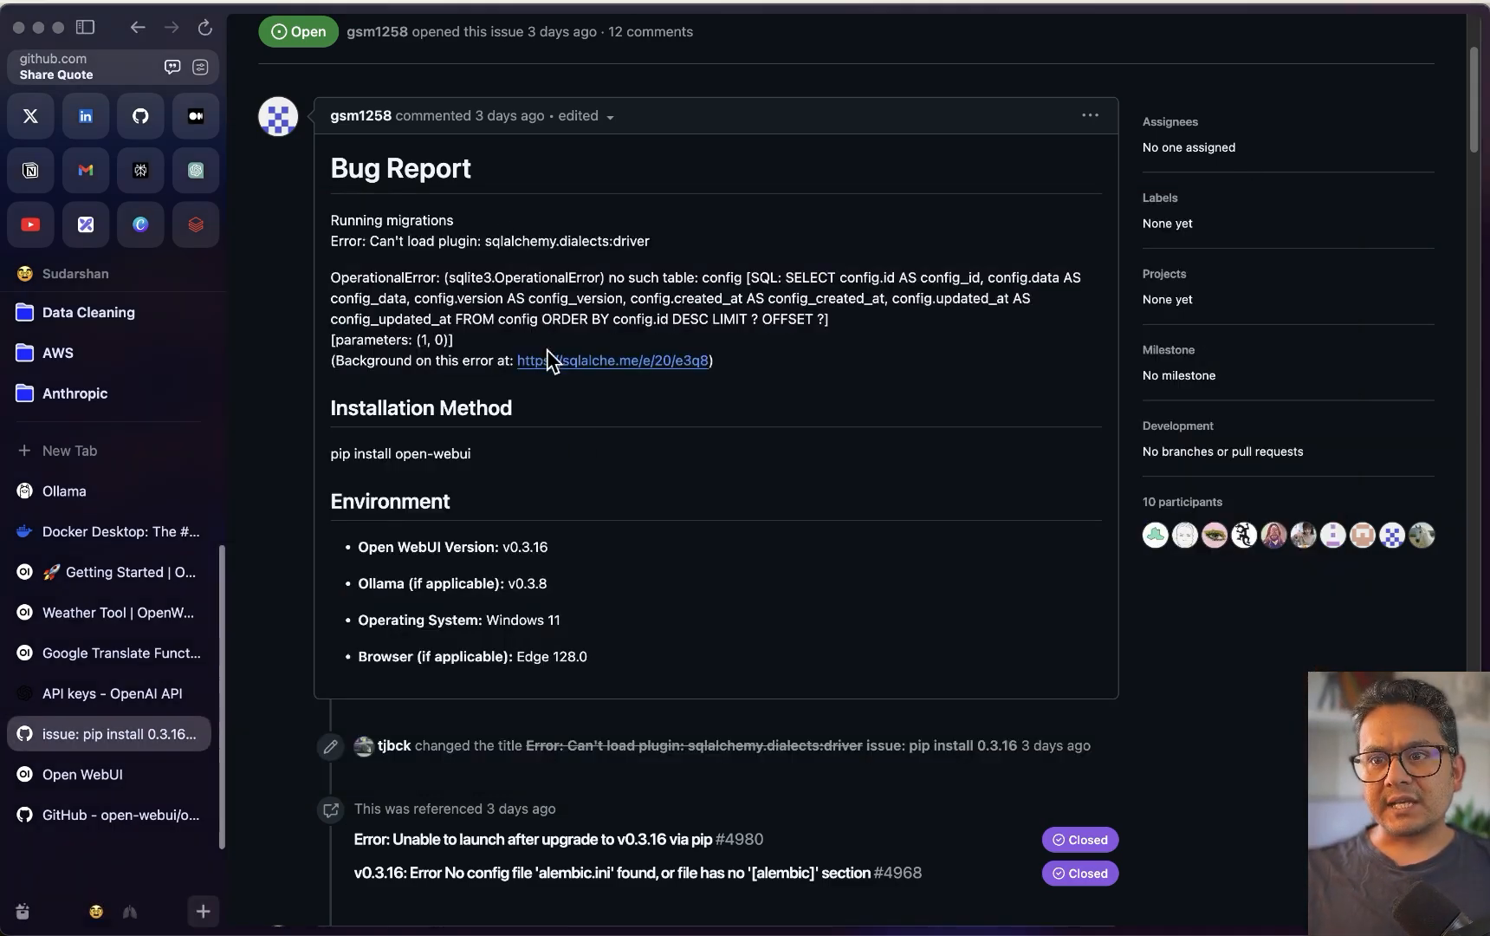
scroll(591, 517, "up", 3)
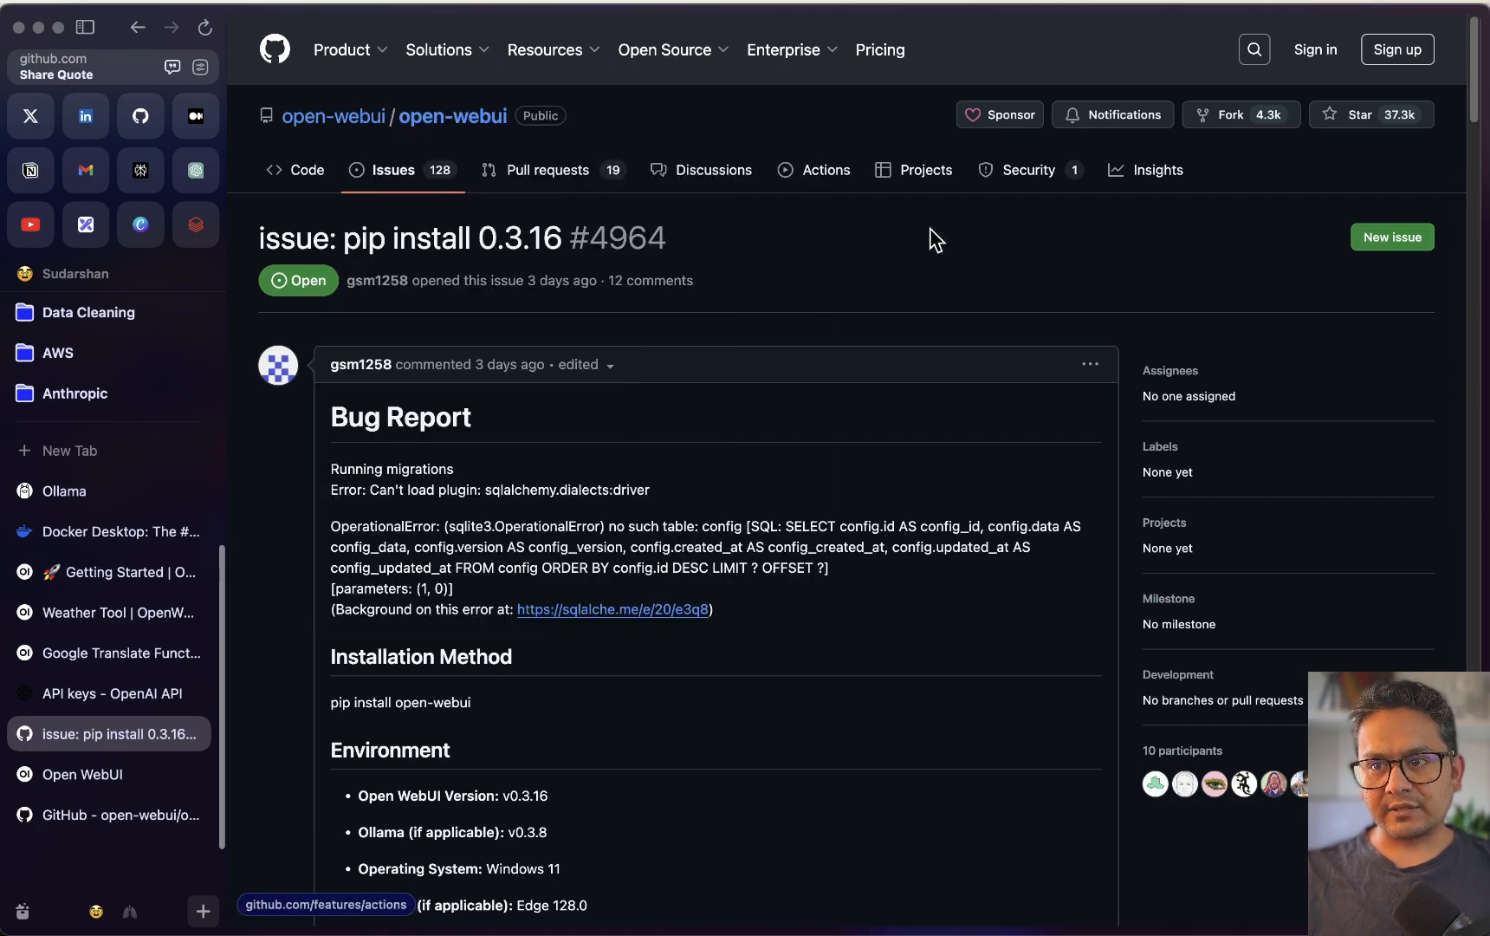
scroll(356, 293, "down", 3)
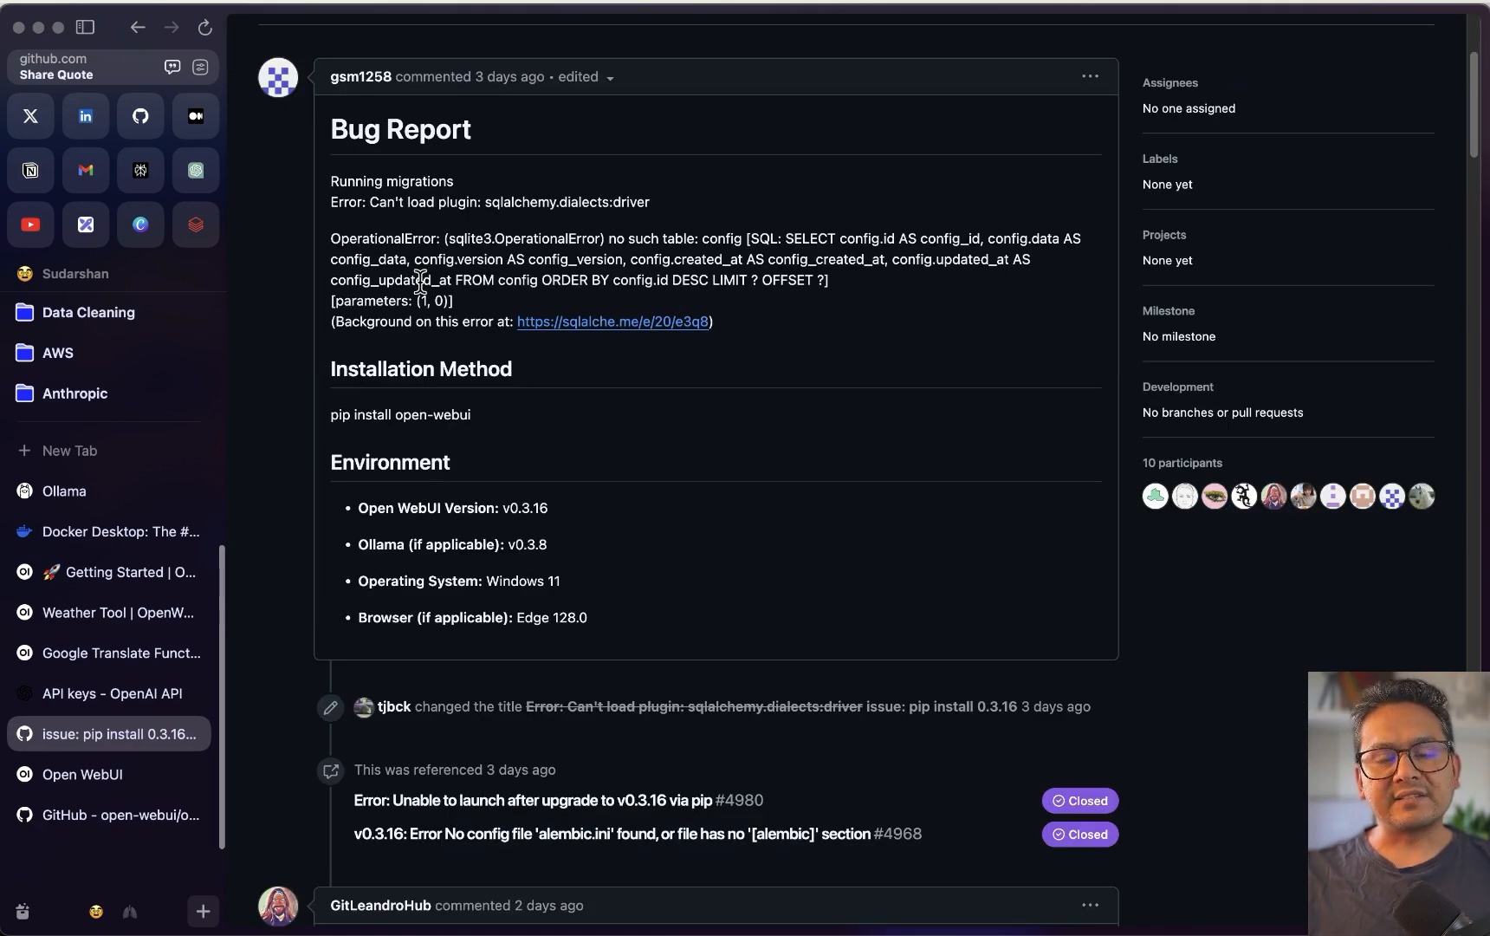
scroll(433, 390, "down", 20)
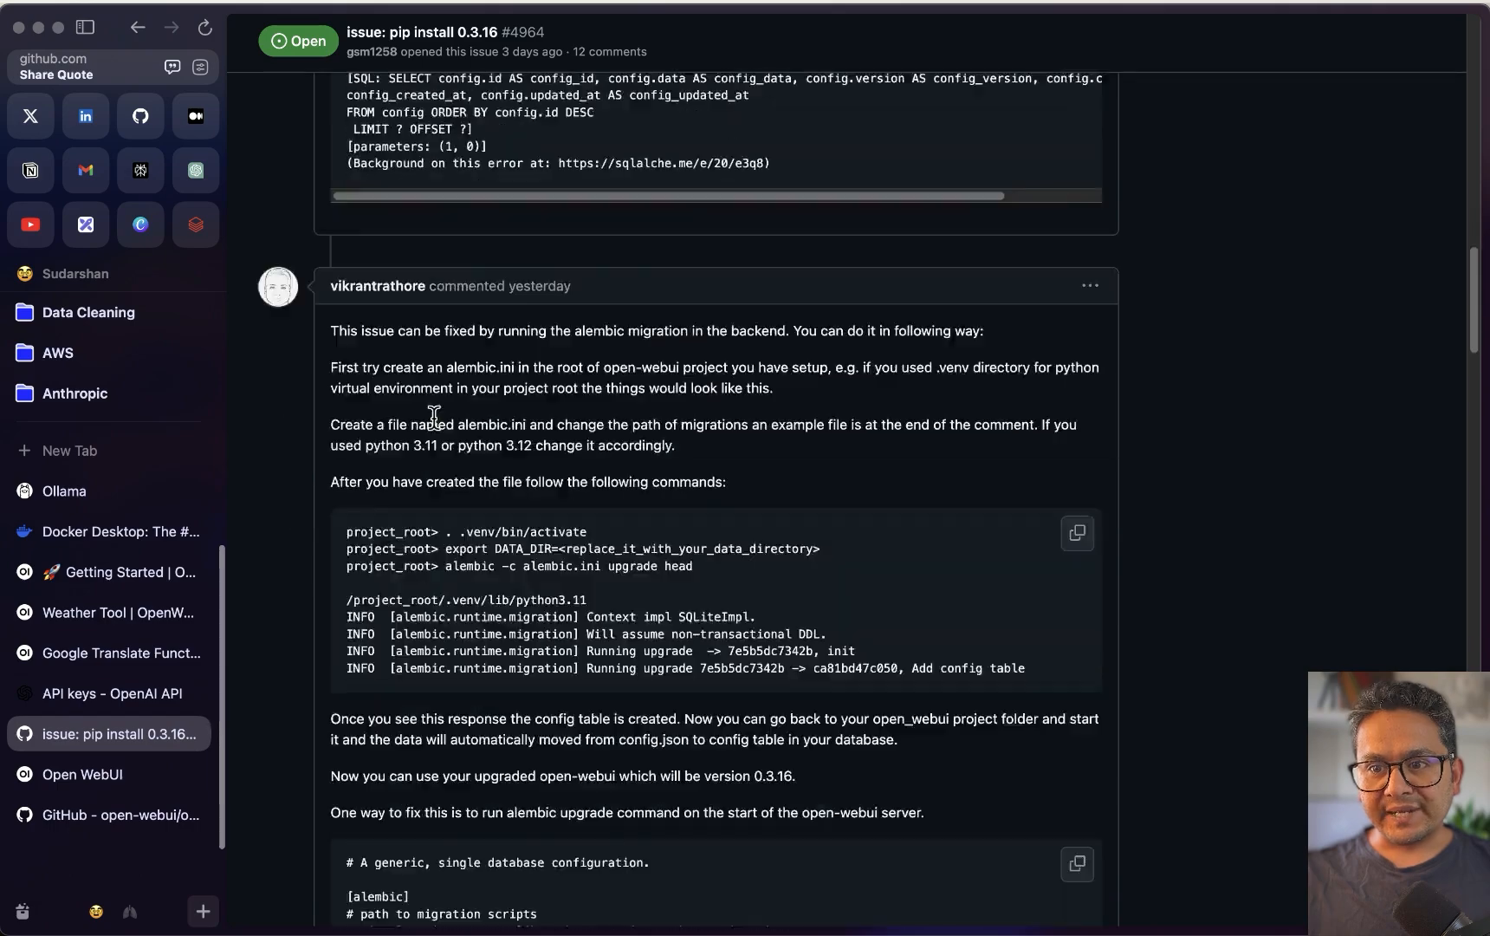
scroll(428, 422, "down", 20)
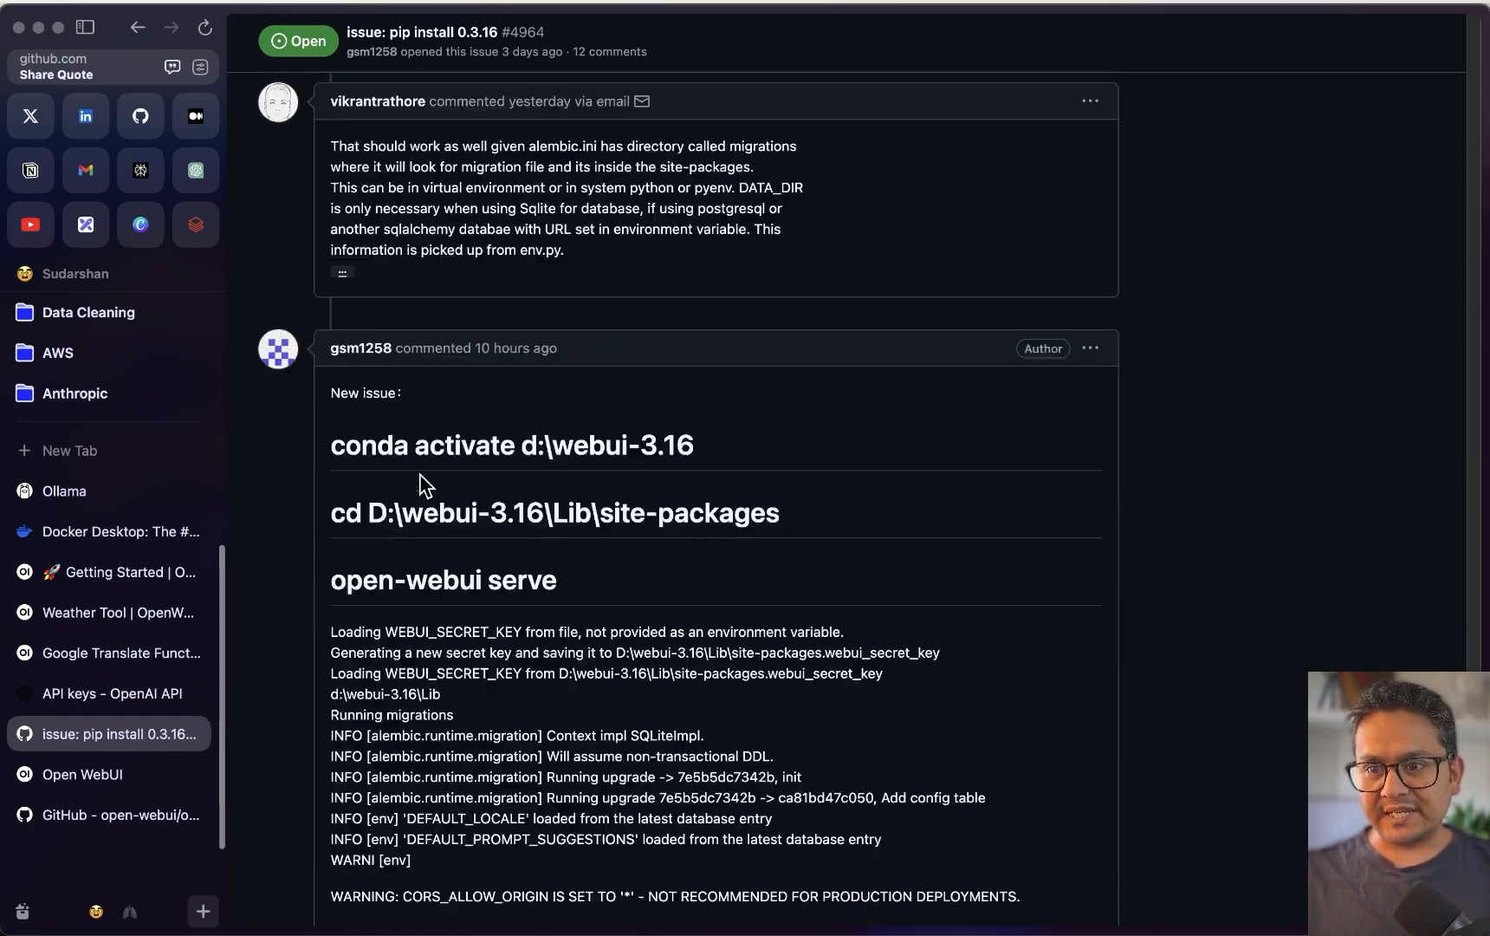
left_click_drag(524, 365, 332, 366)
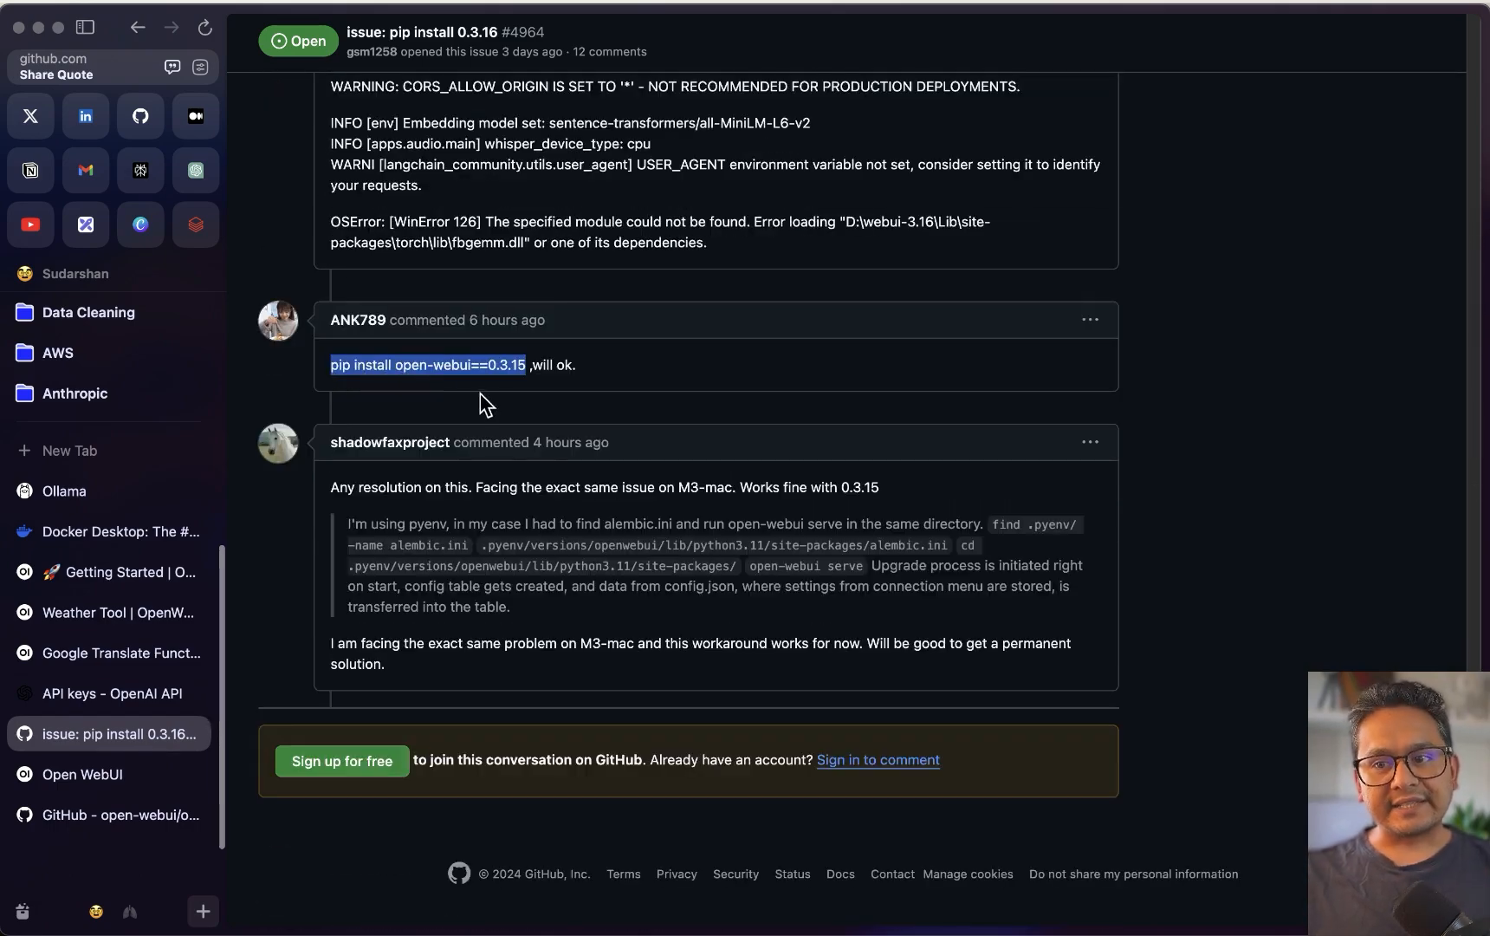
right_click(433, 357)
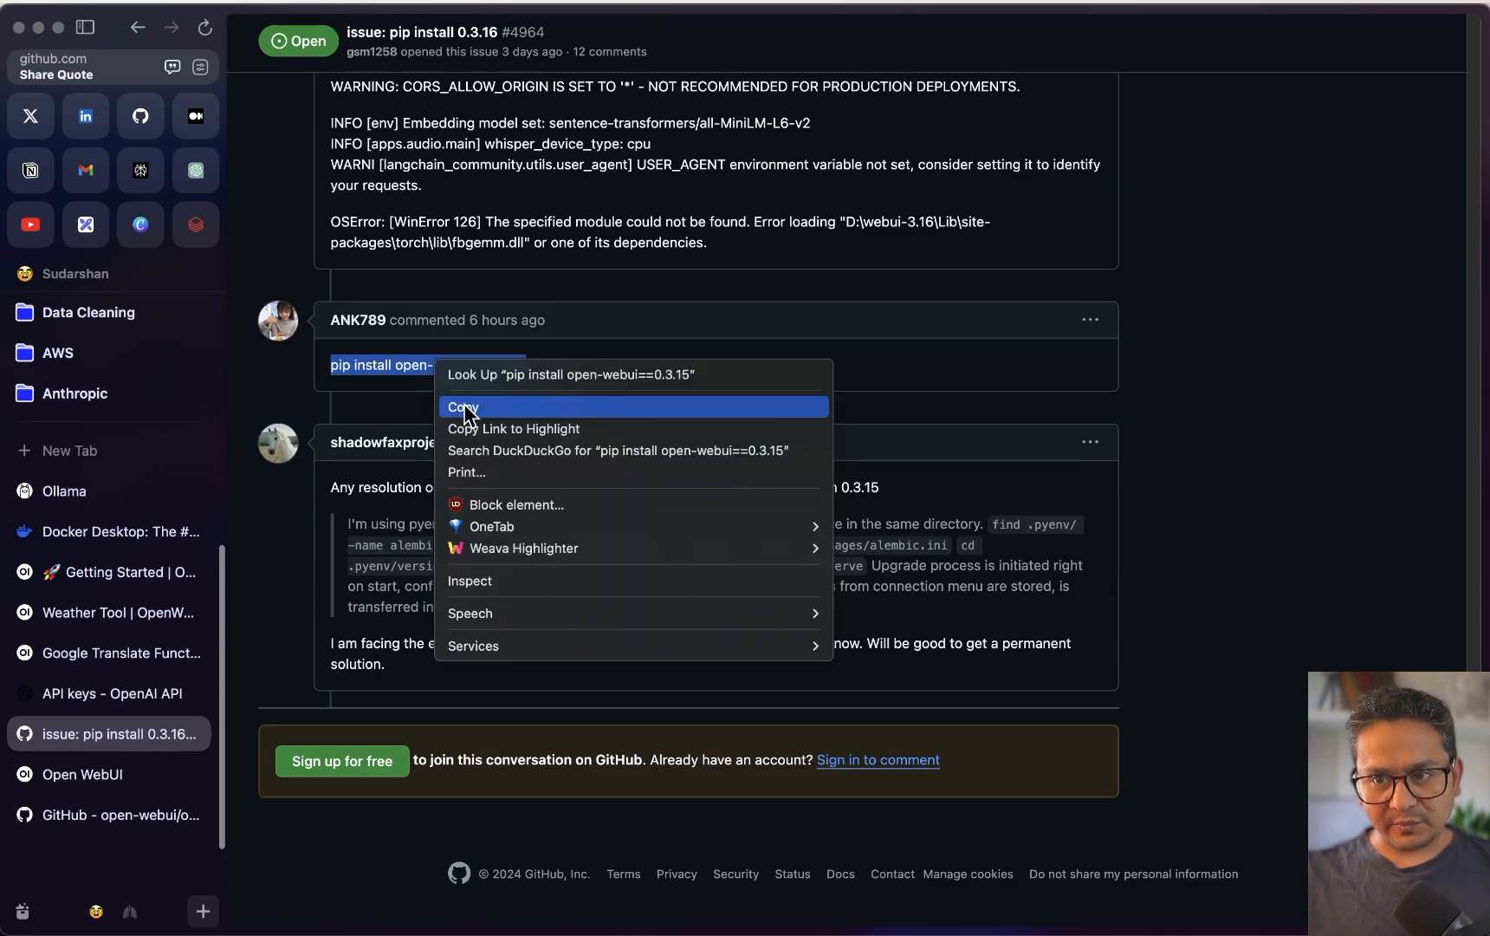
left_click(465, 407)
left_click(305, 828)
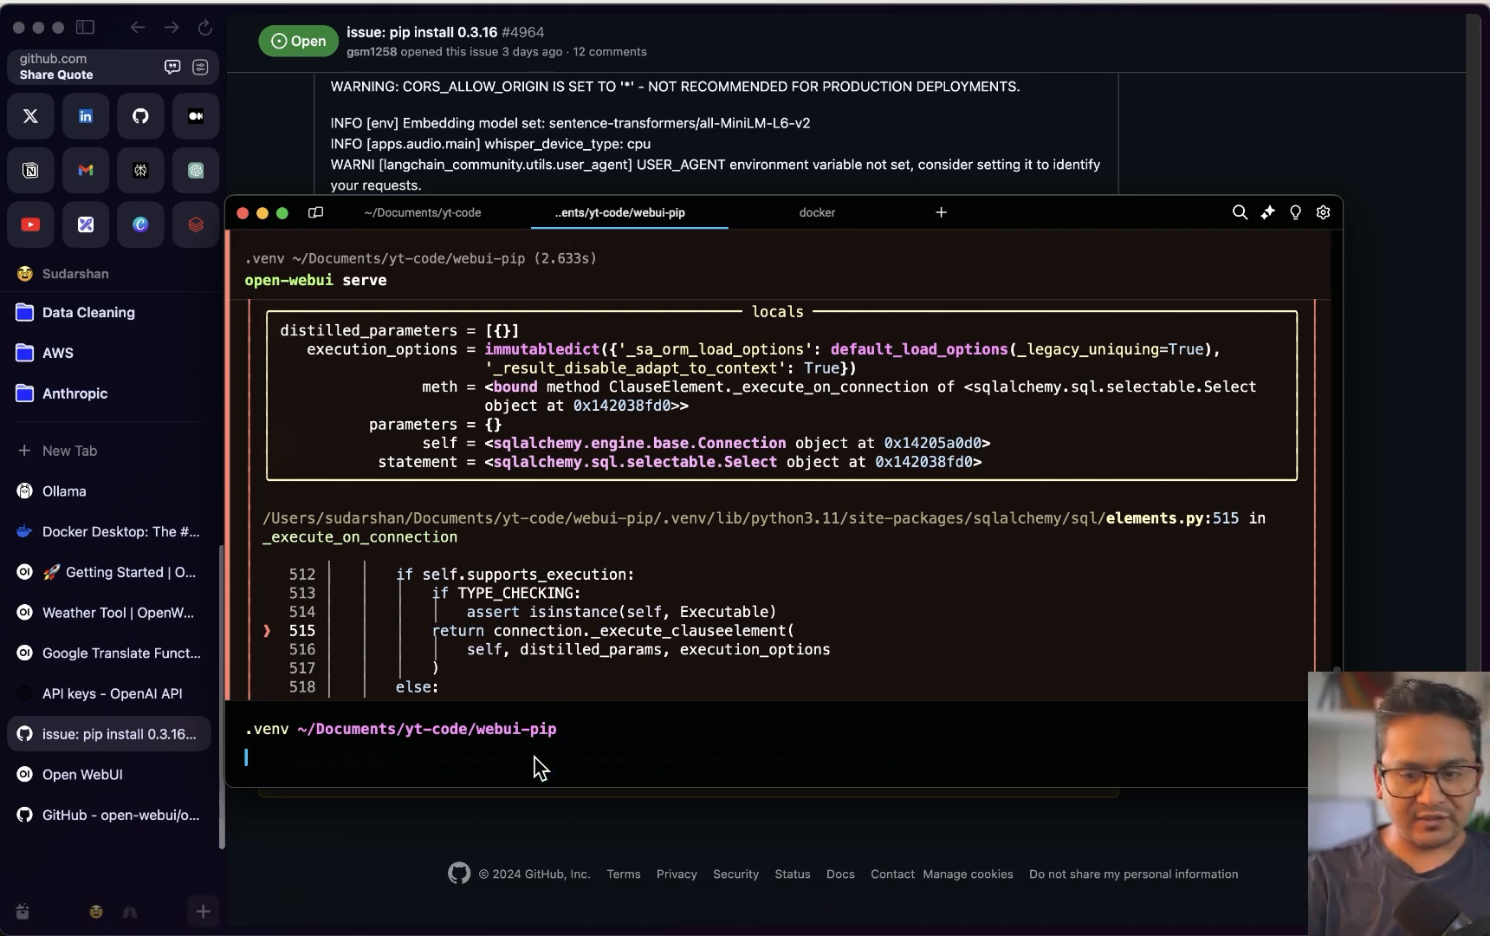
Run pip install open-webui==0.3.15 in Warp, then open the GitHub repository's Issues list
key("super+v")
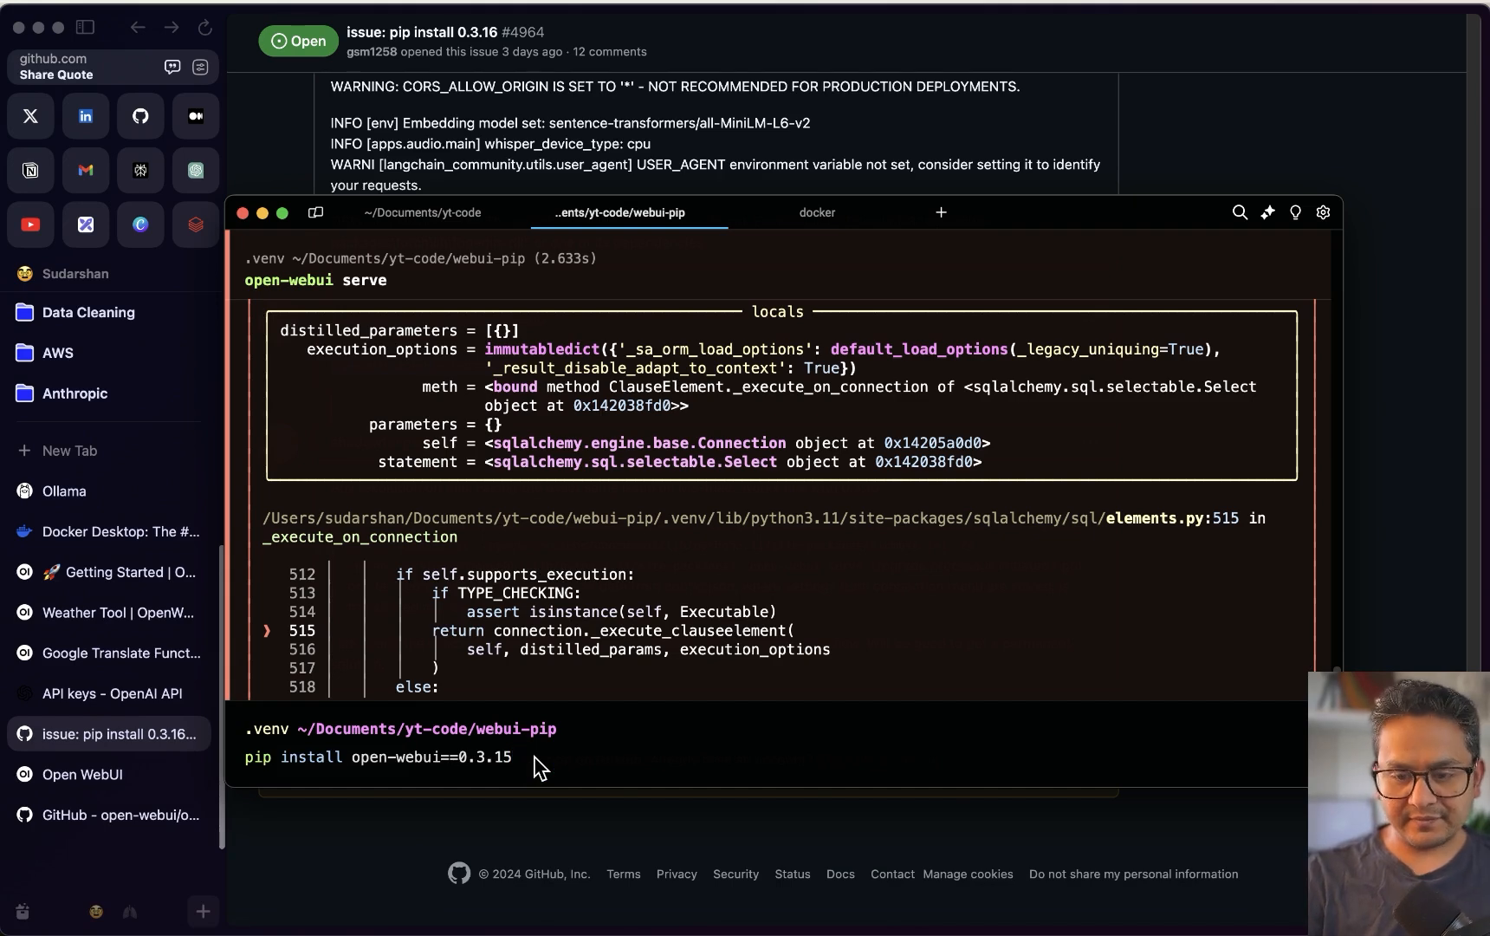
key("Return")
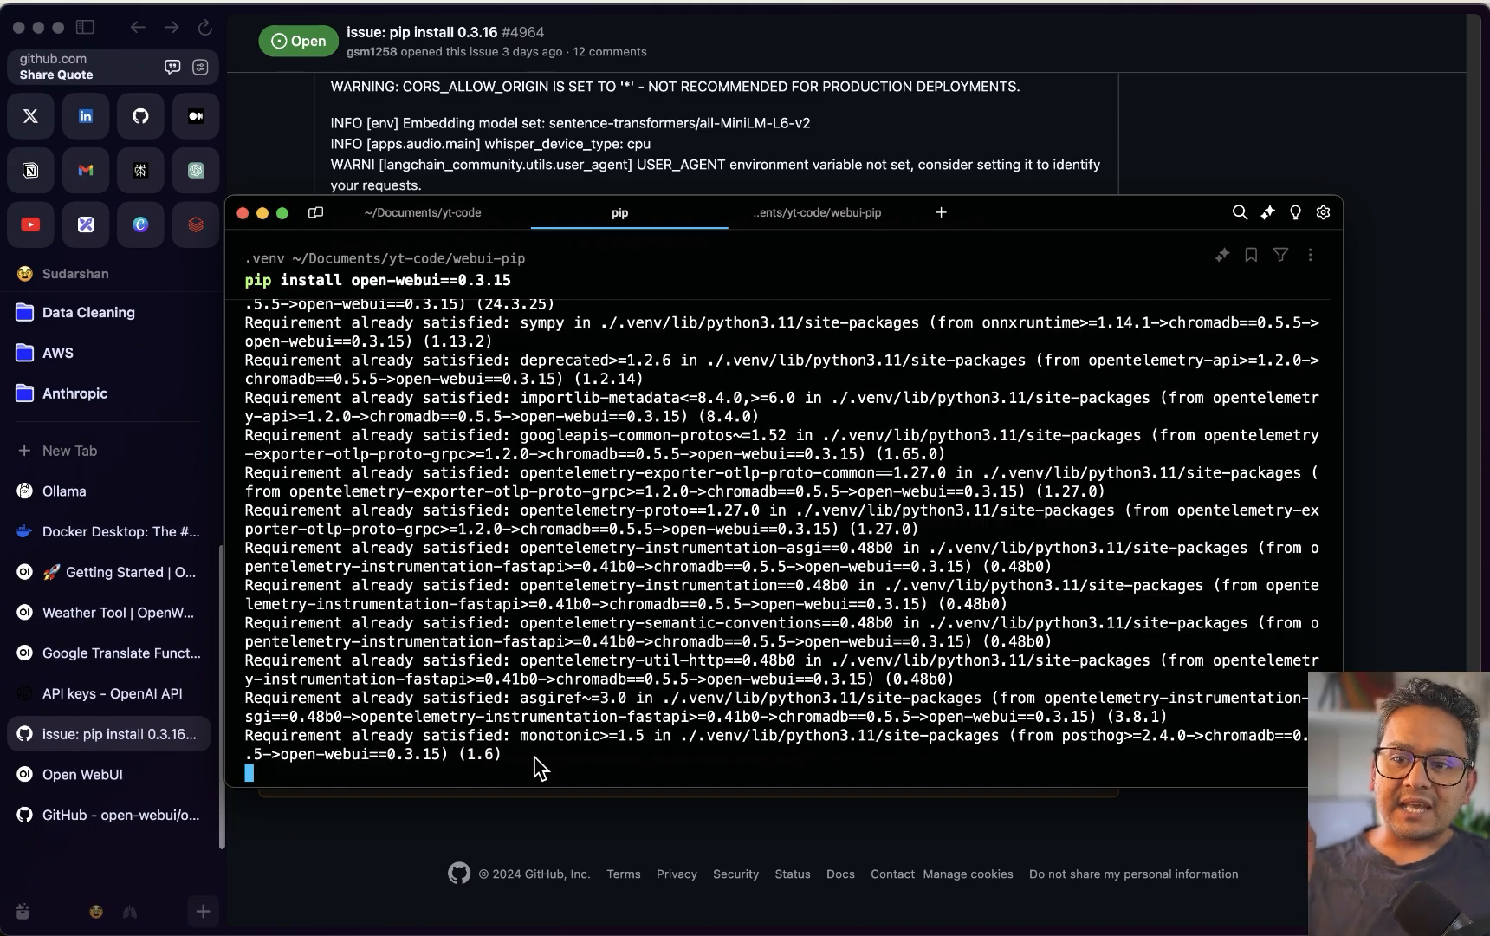
key("super+Tab")
scroll(689, 465, "up", 20)
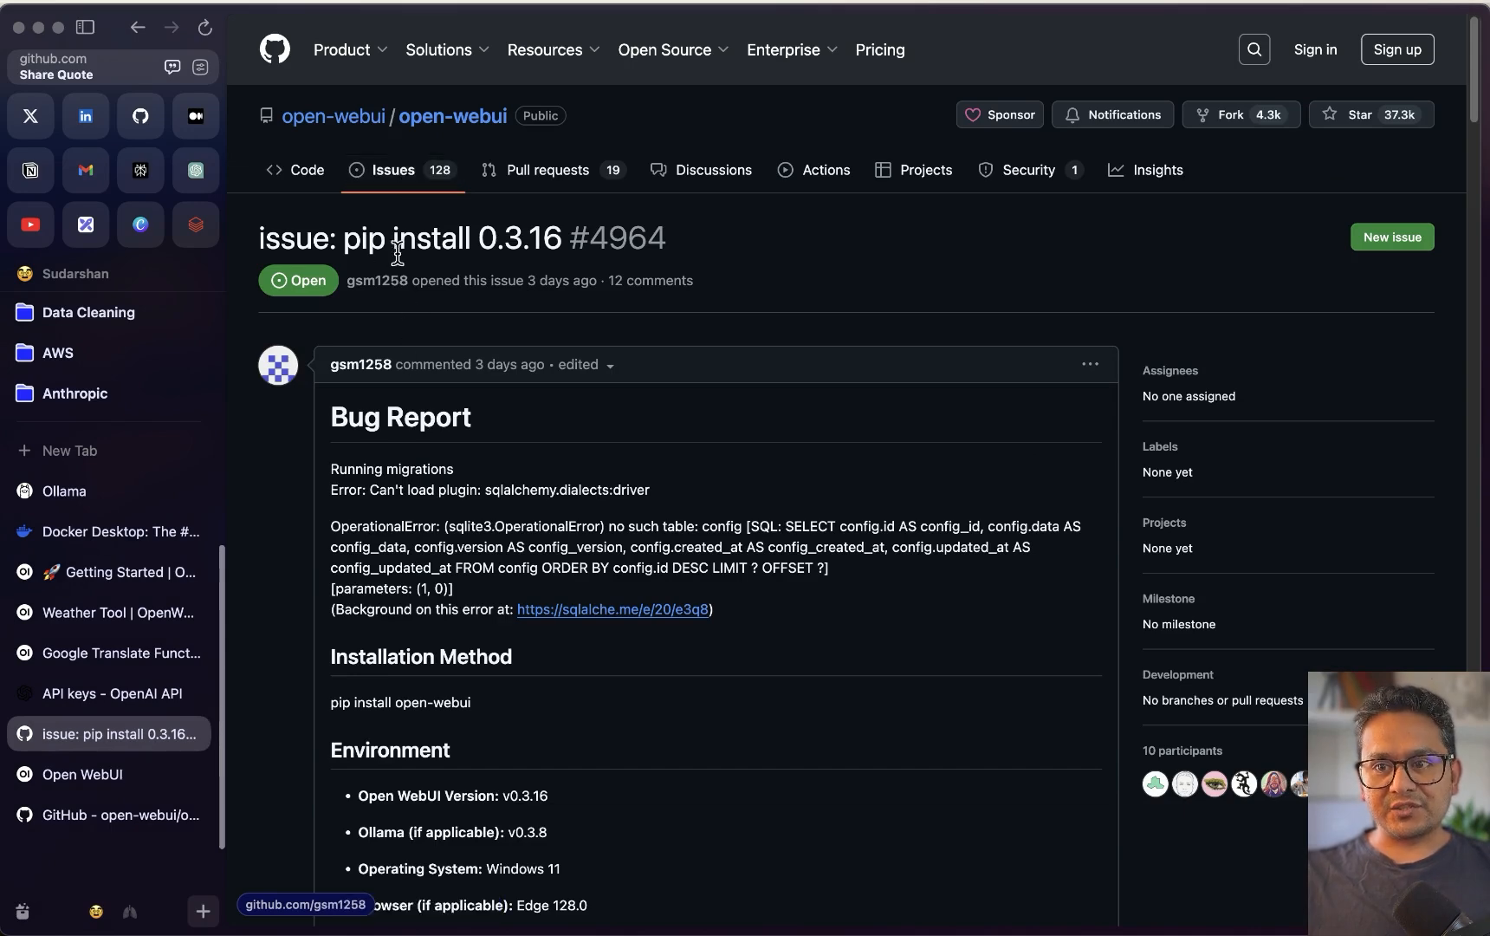
left_click(400, 174)
Search the repository's open issues for 'sqlite'
left_click(436, 336)
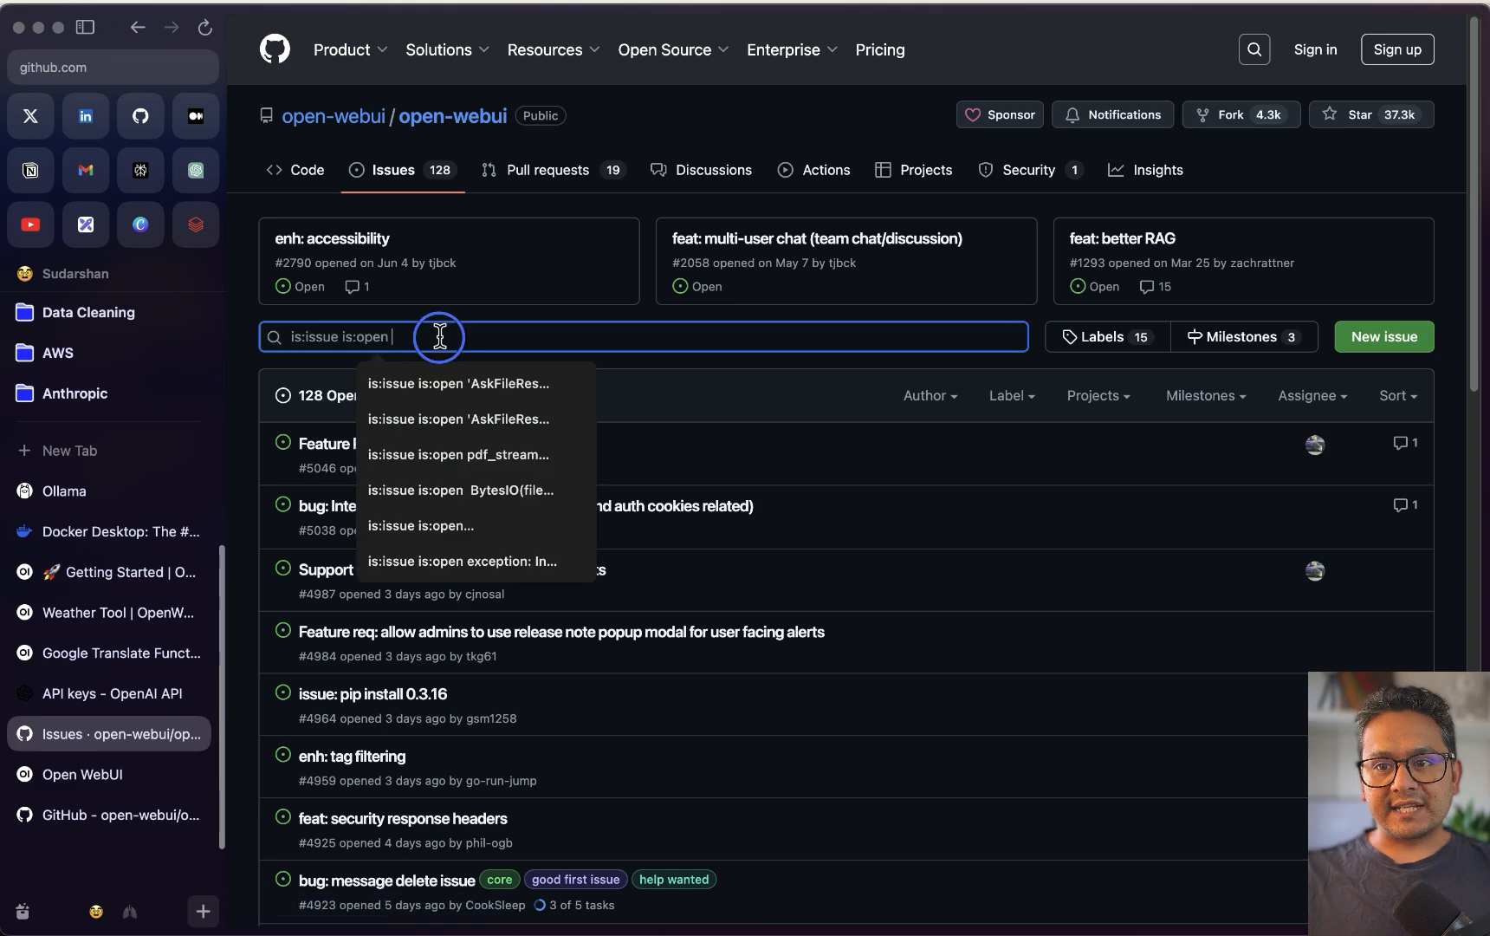
key("super+v")
key("super+z")
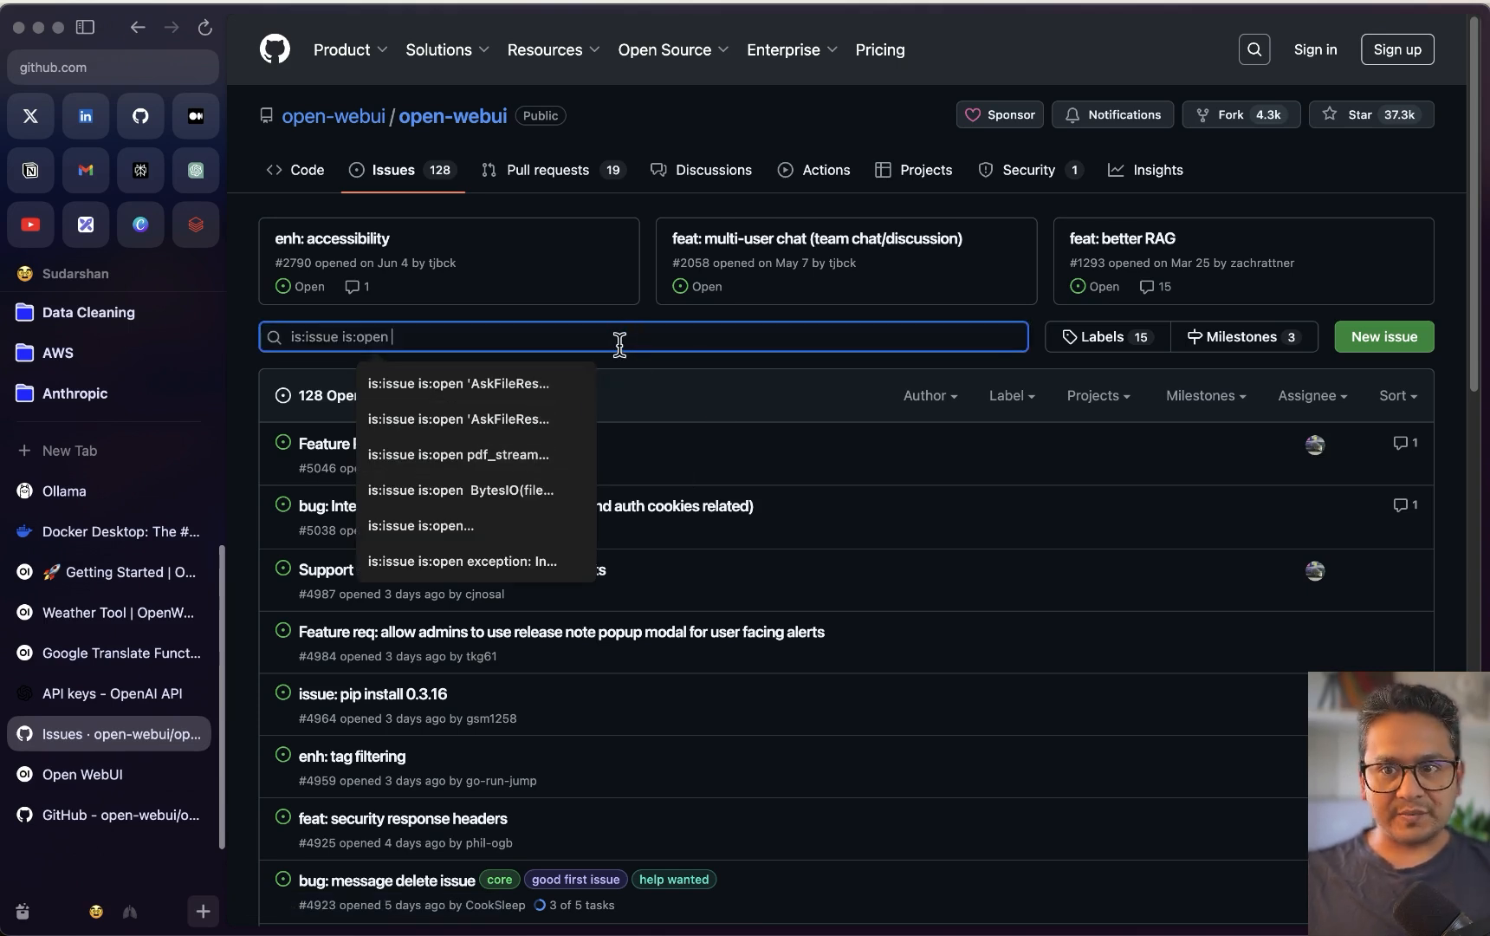
key("super+v")
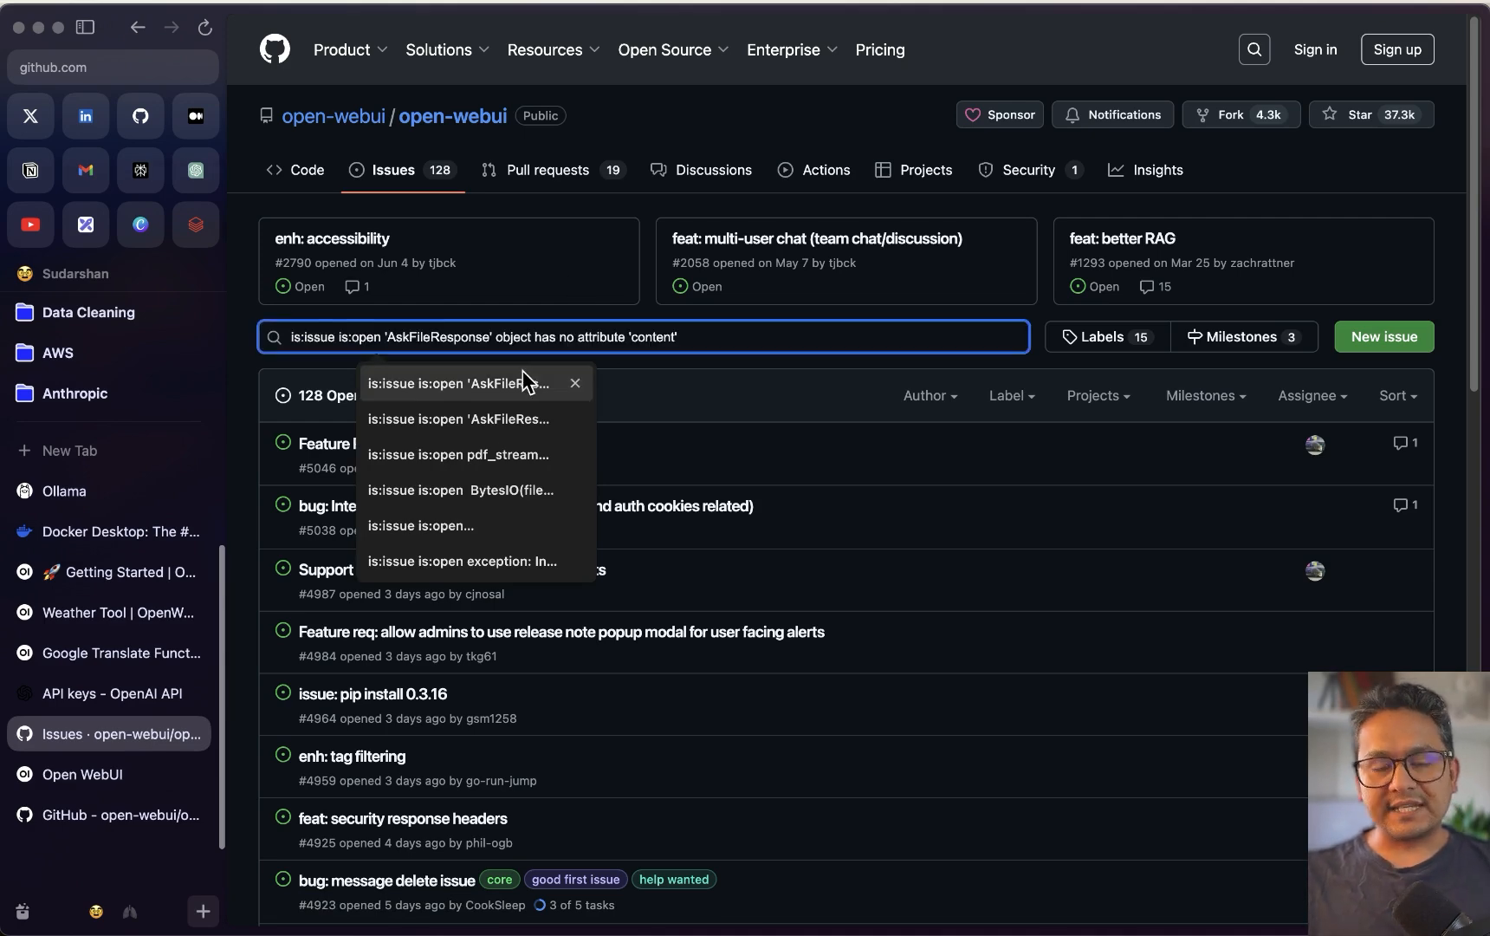
key("super+z")
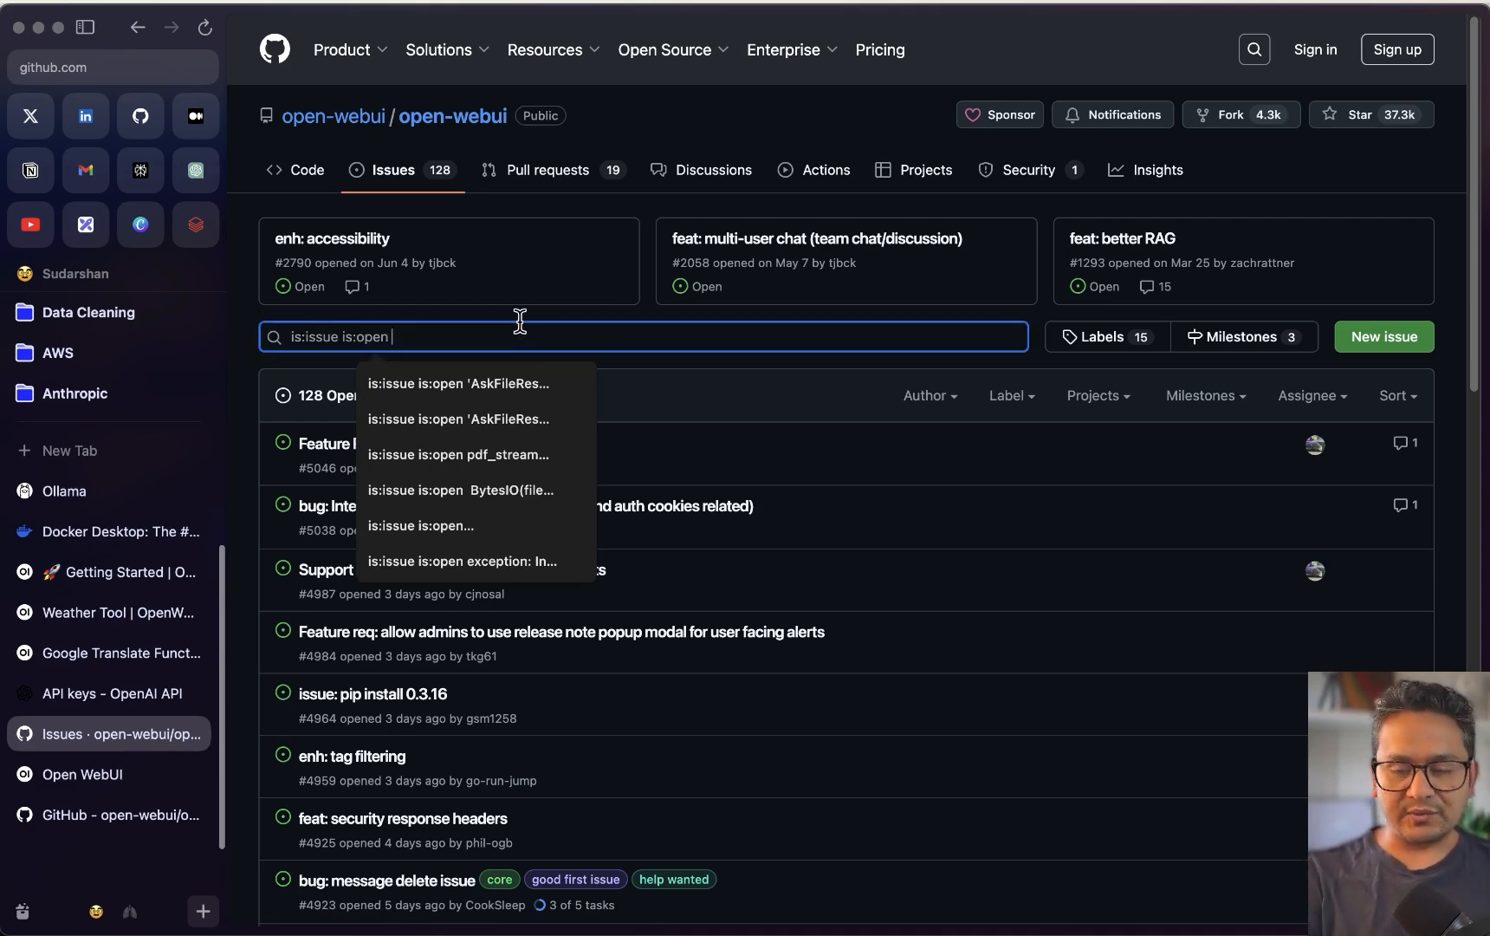
type("sqlite")
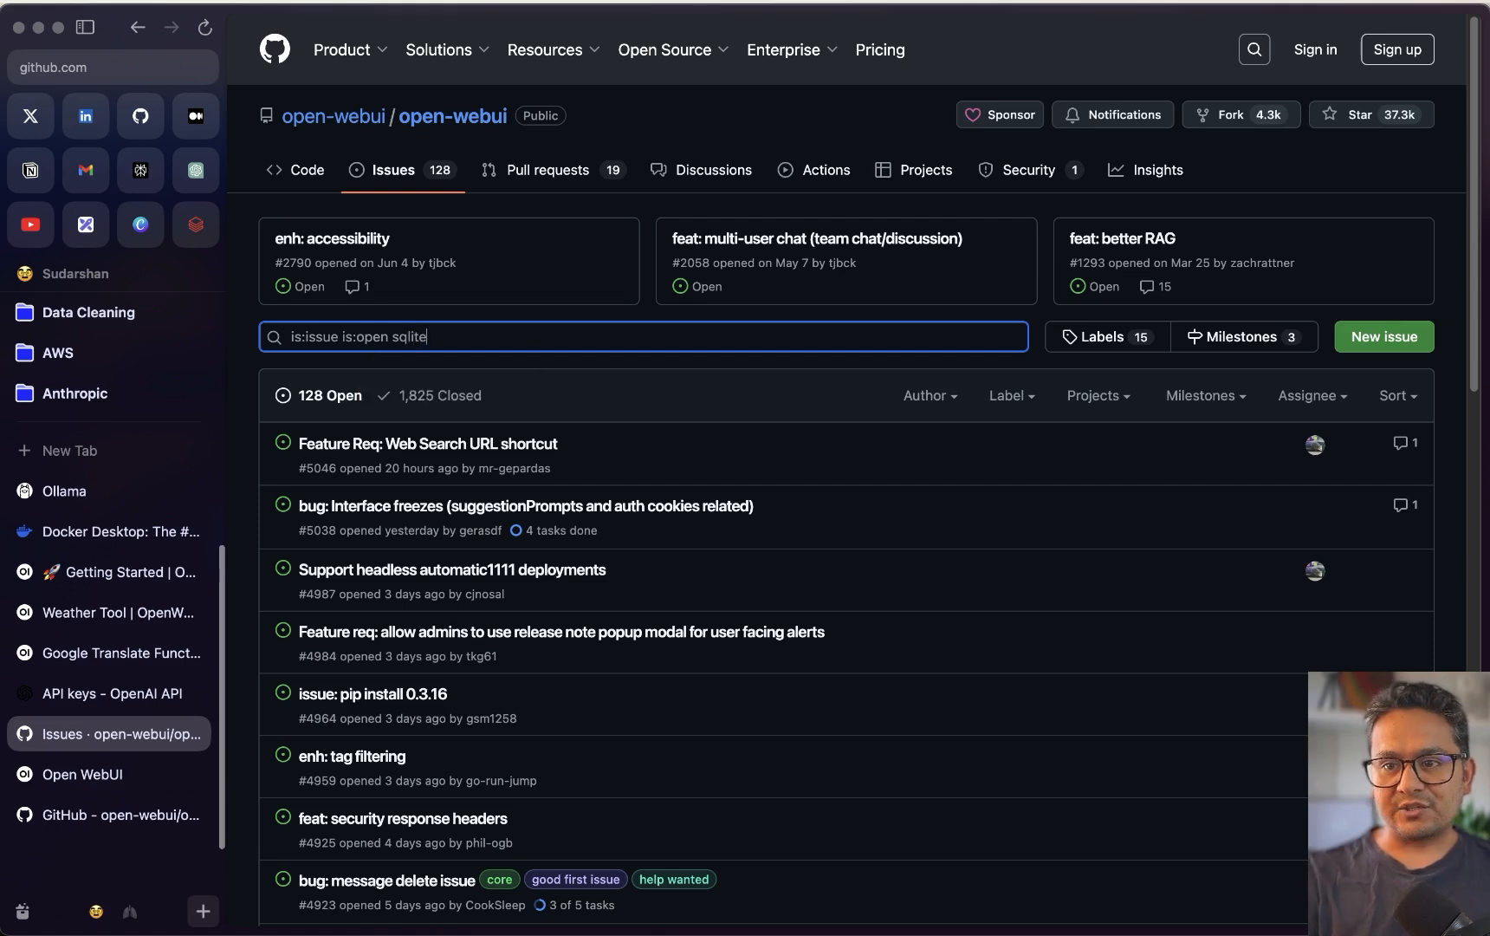
key("Return")
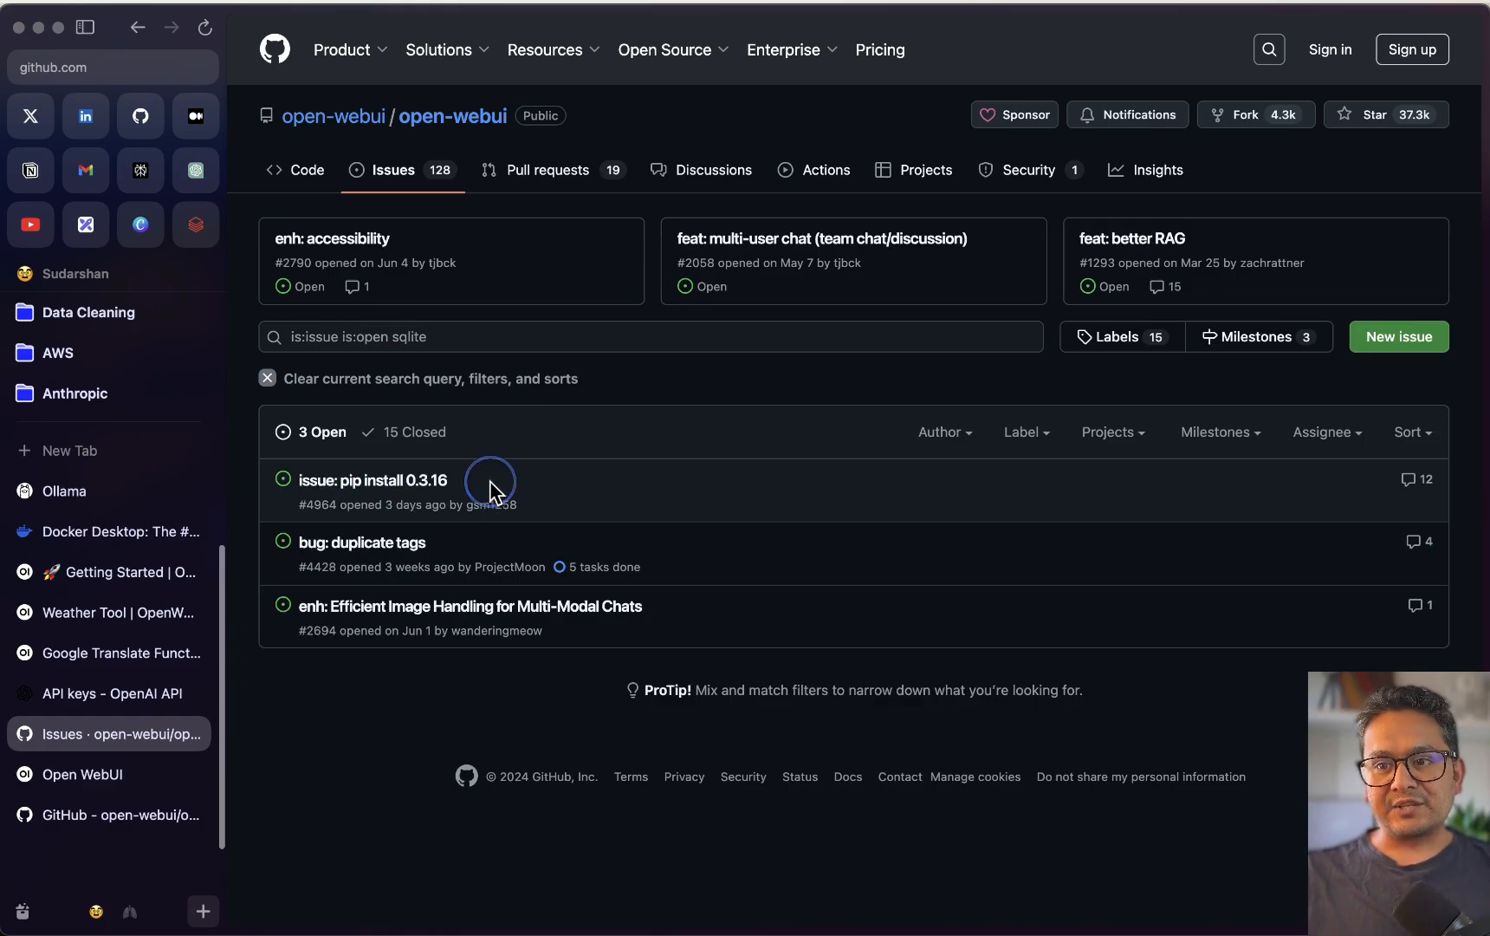
Open issue #4964 'pip install 0.3.16 result', scroll through it, then bring Warp forward
left_click(433, 480)
scroll(548, 533, "down", 5)
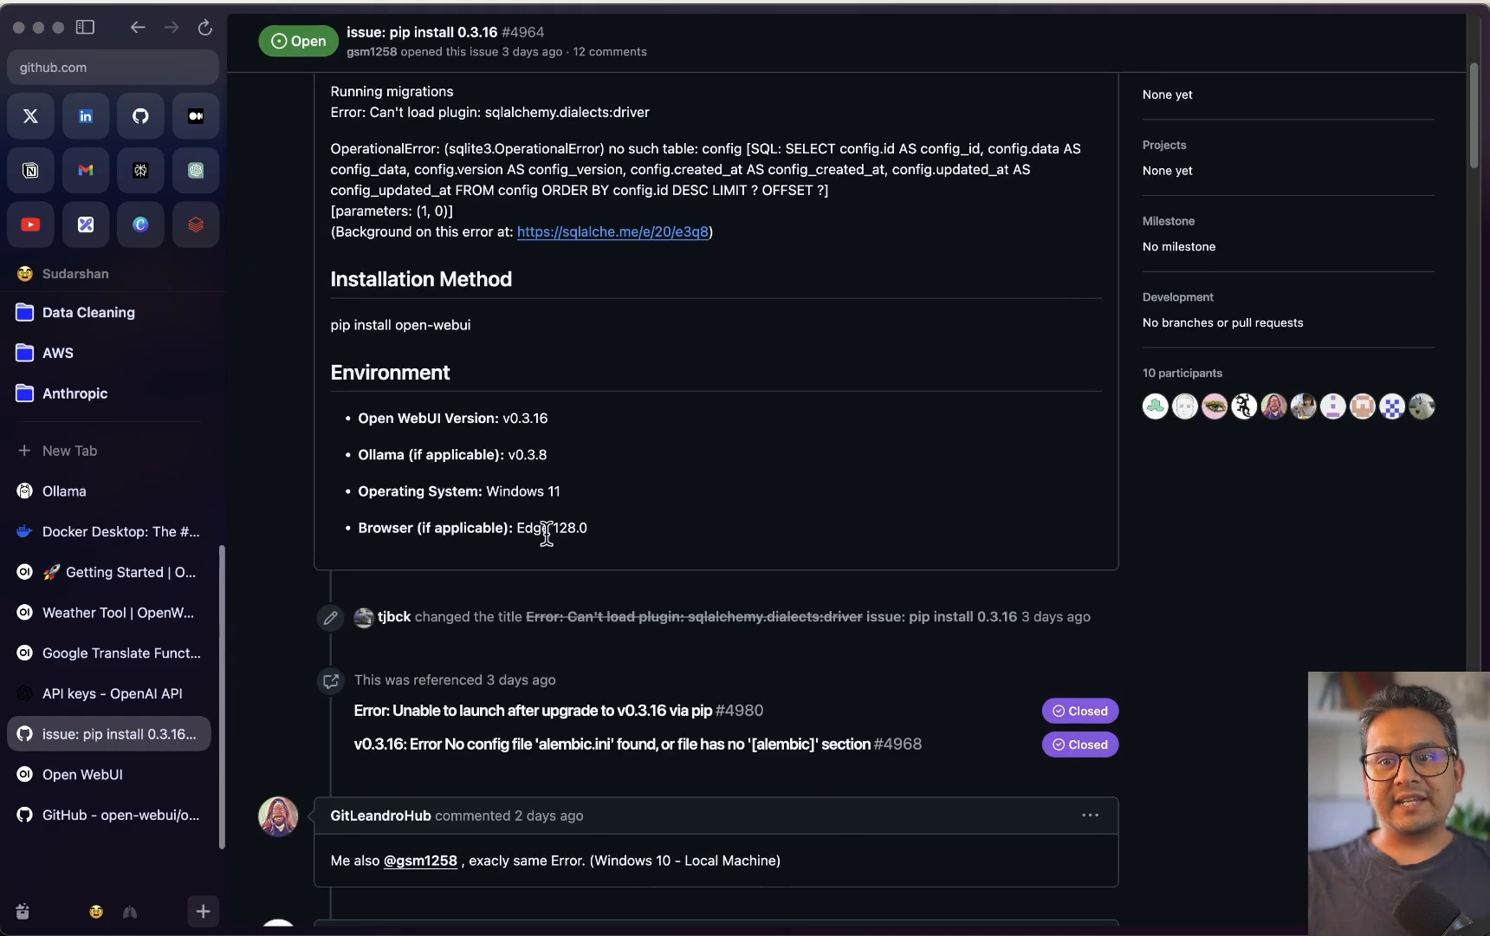
scroll(548, 533, "down", 15)
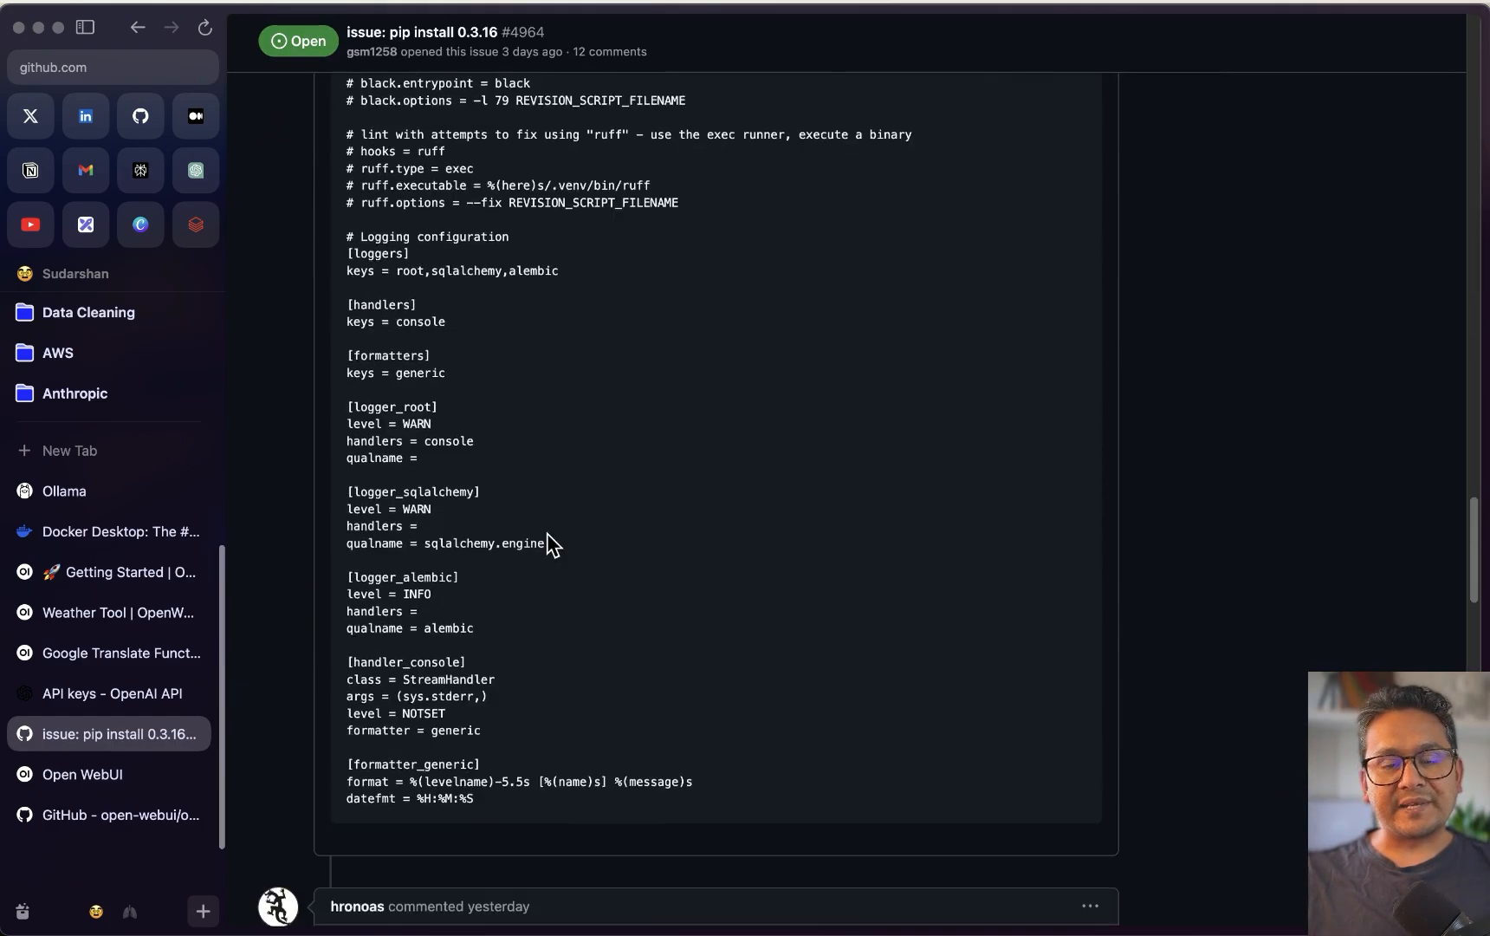
scroll(548, 543, "down", 10)
key("ctrl+Up")
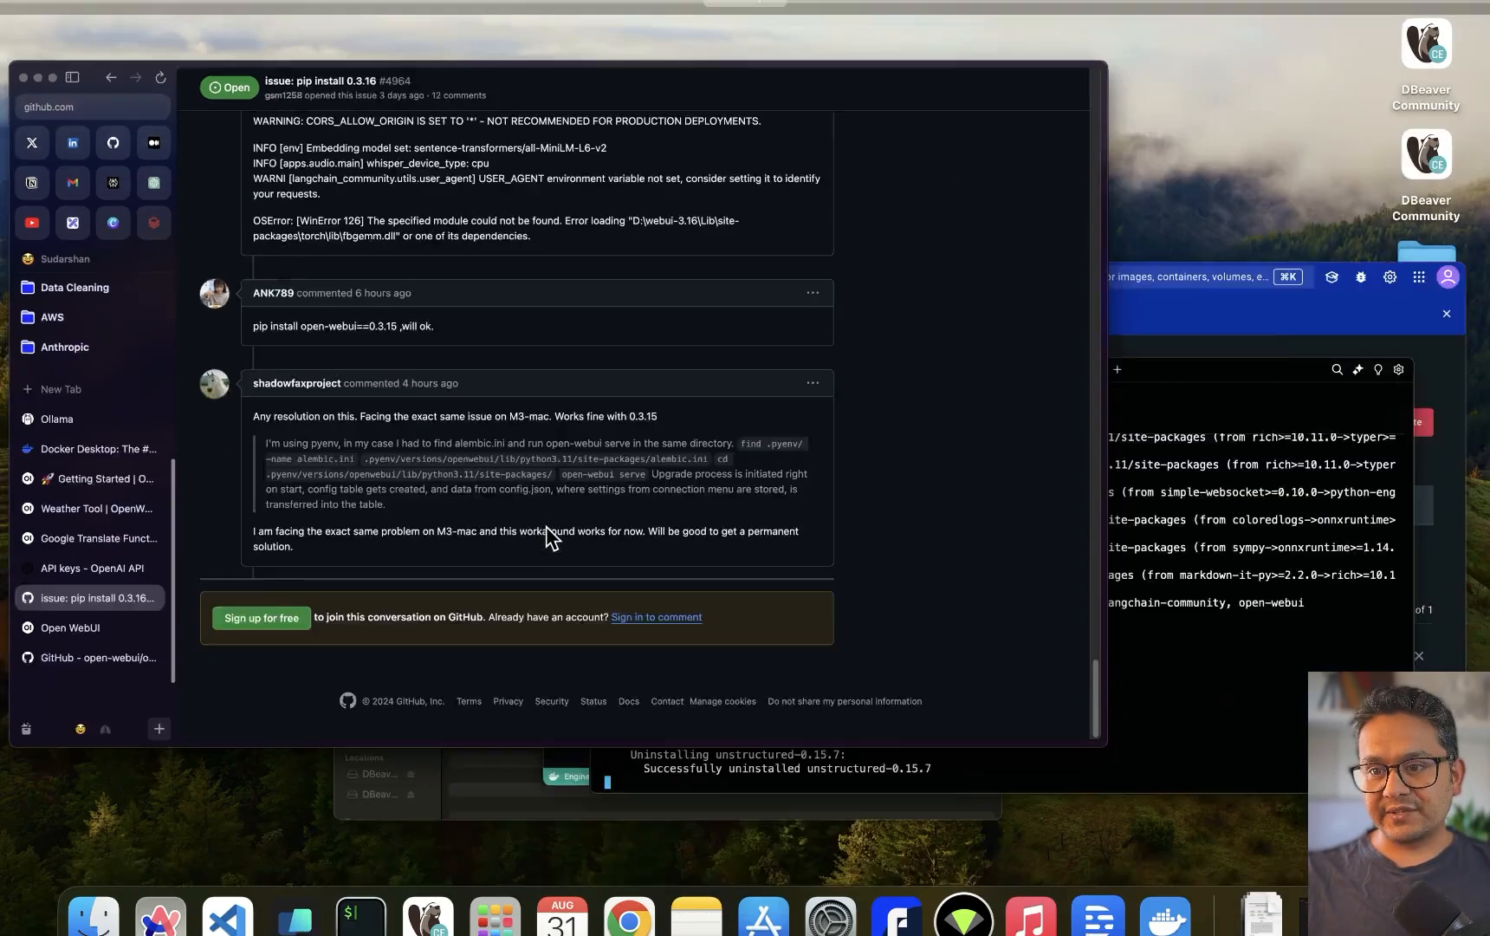
left_click(1012, 689)
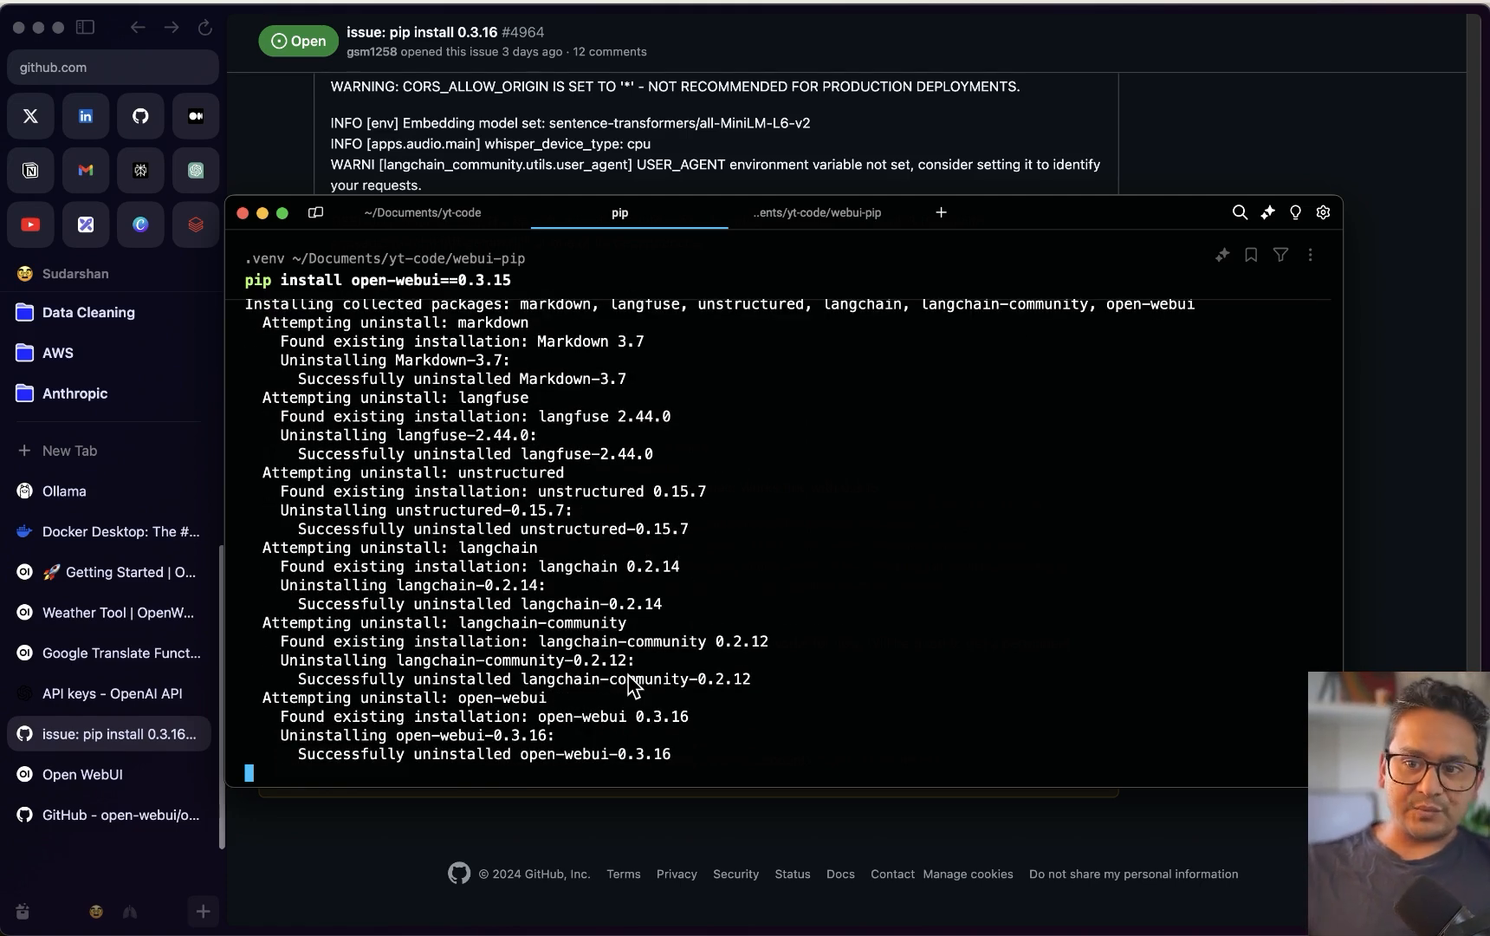
Launch the Open WebUI container in the browser from Docker Desktop's containers list
key("ctrl+Up")
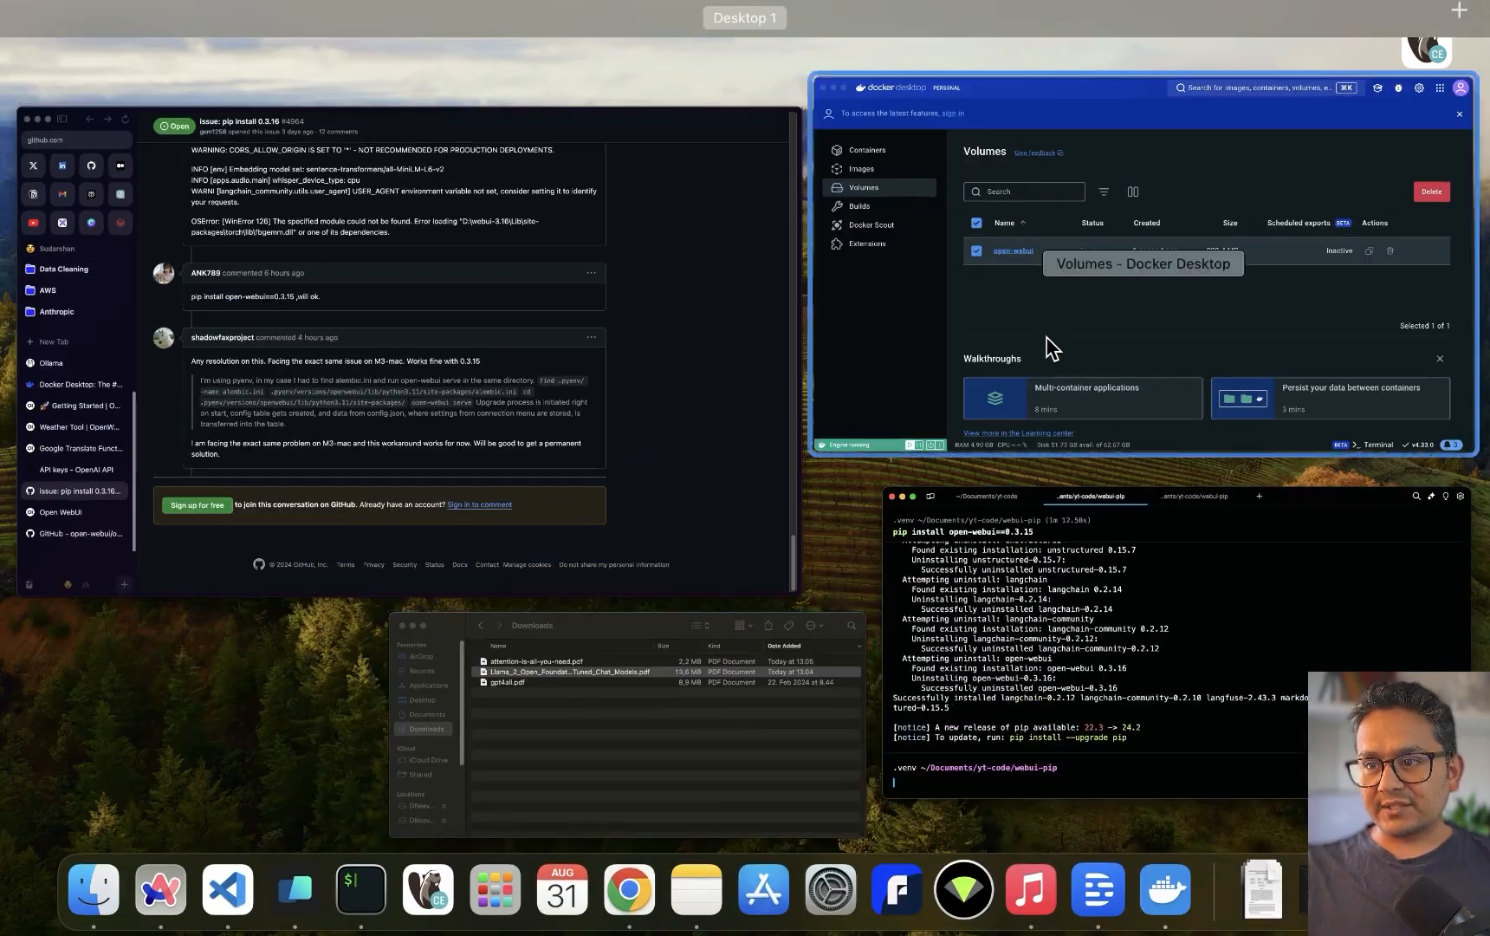
left_click(1048, 347)
left_click(295, 630)
left_click(689, 510)
left_click_drag(689, 509, 609, 91)
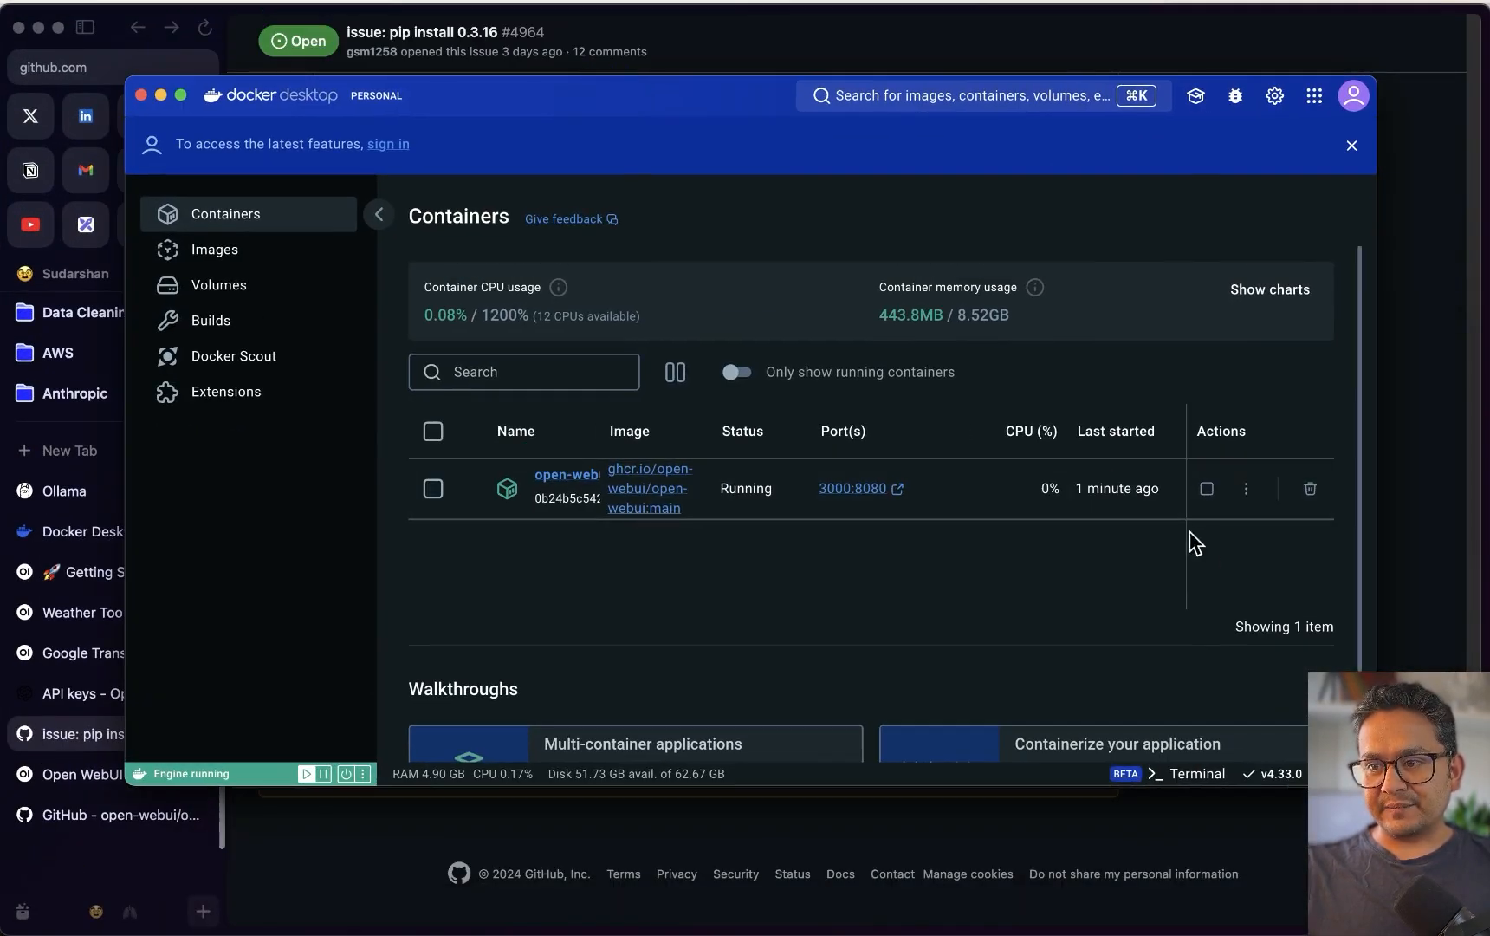
left_click(854, 491)
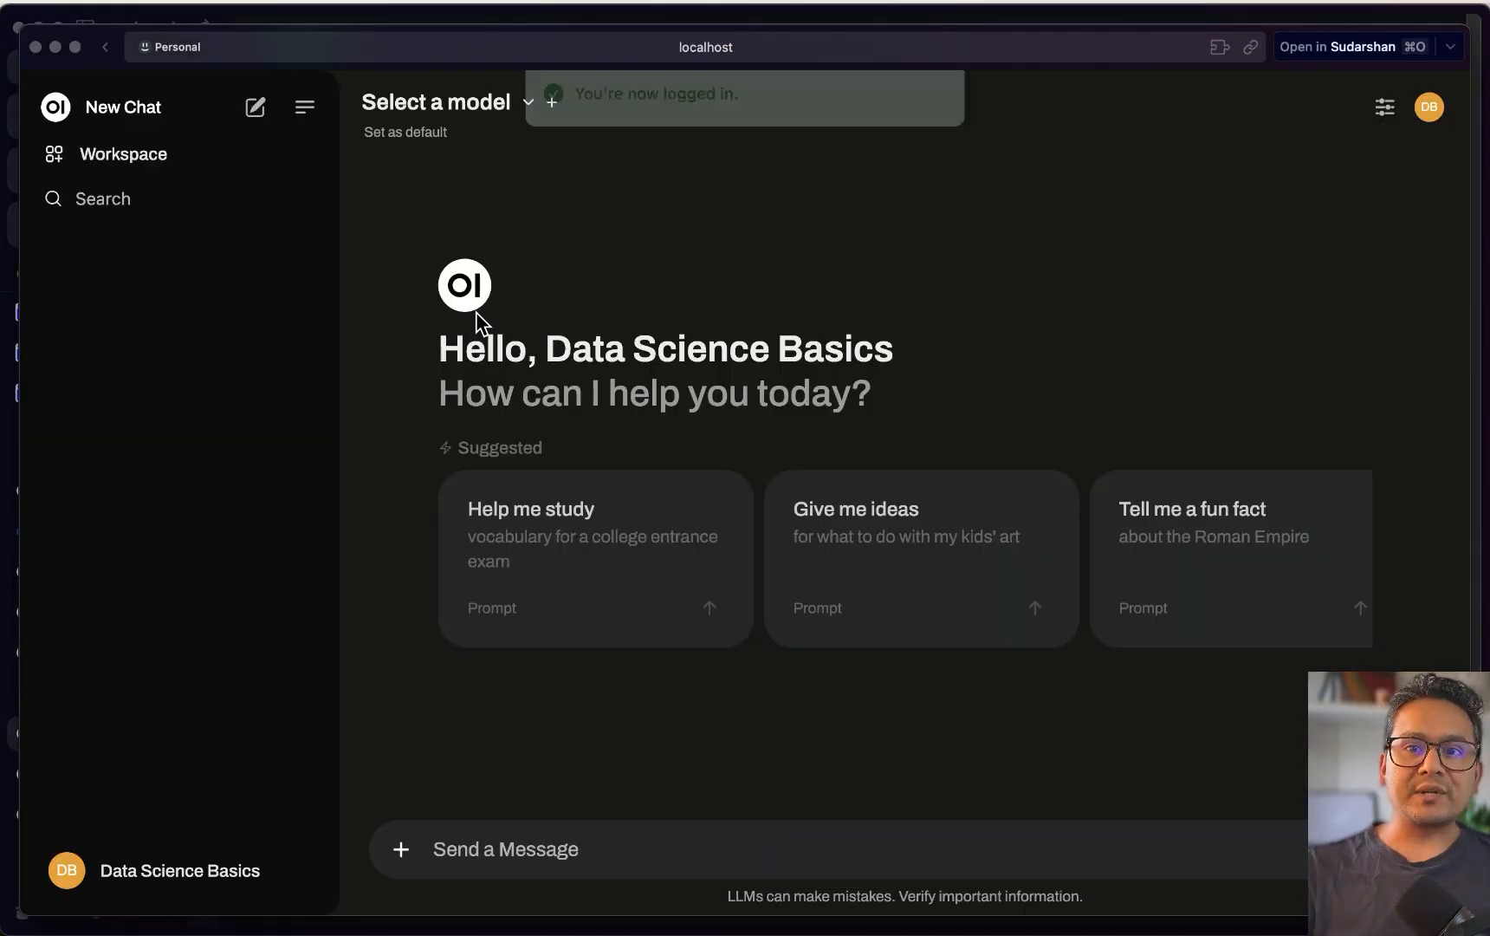
key("XF86MonBrightnessUp")
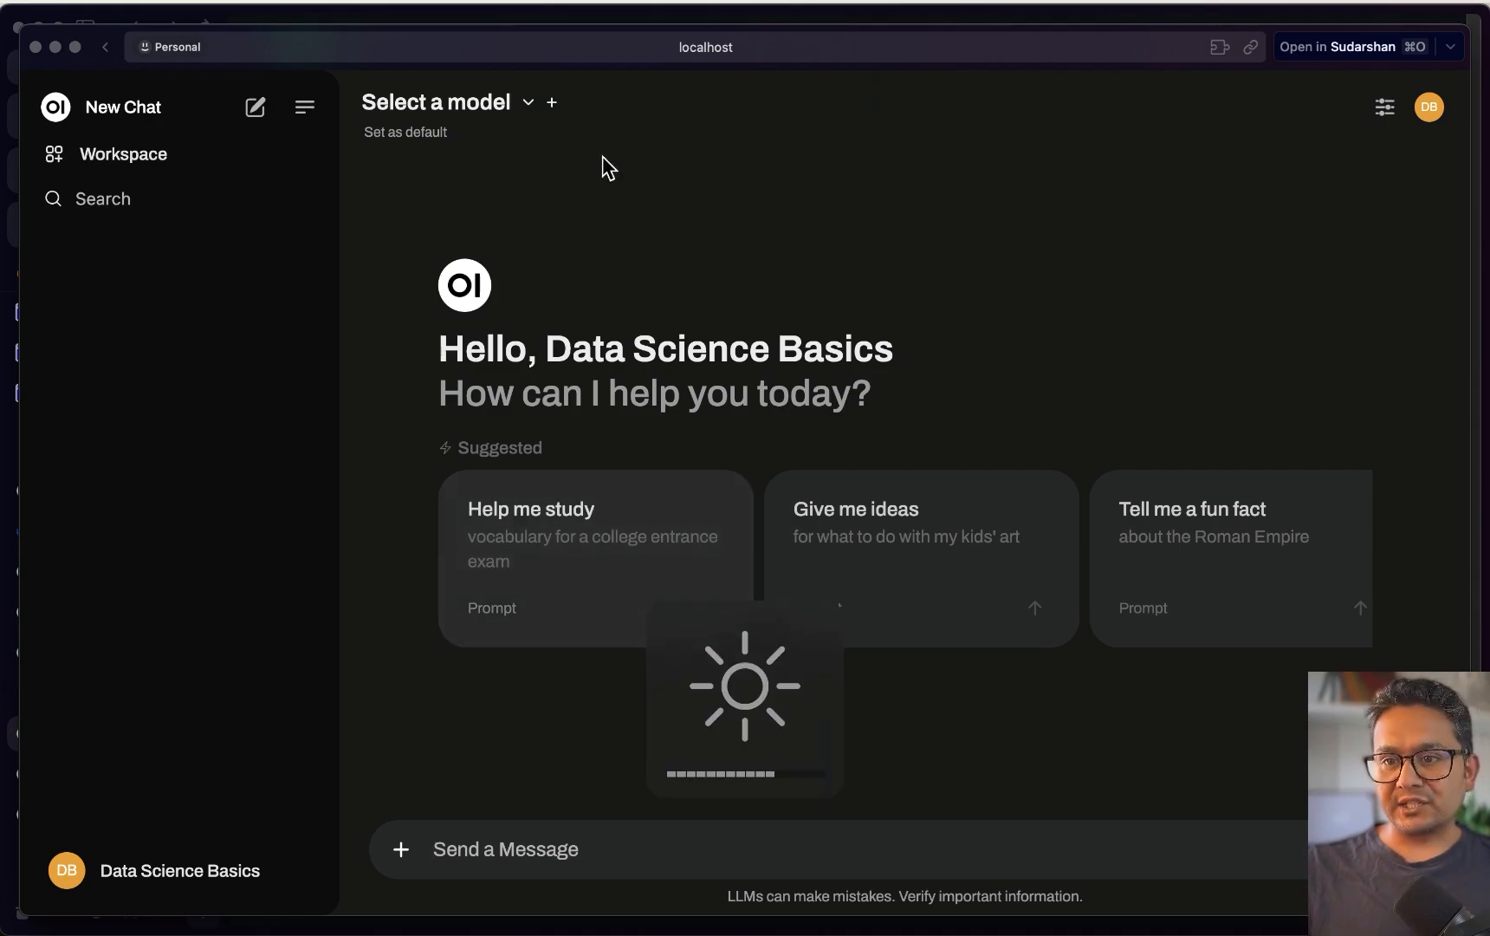
Check the chat model list, then bring the terminal's yt-code session to the front
left_click(478, 103)
key("ctrl+Up")
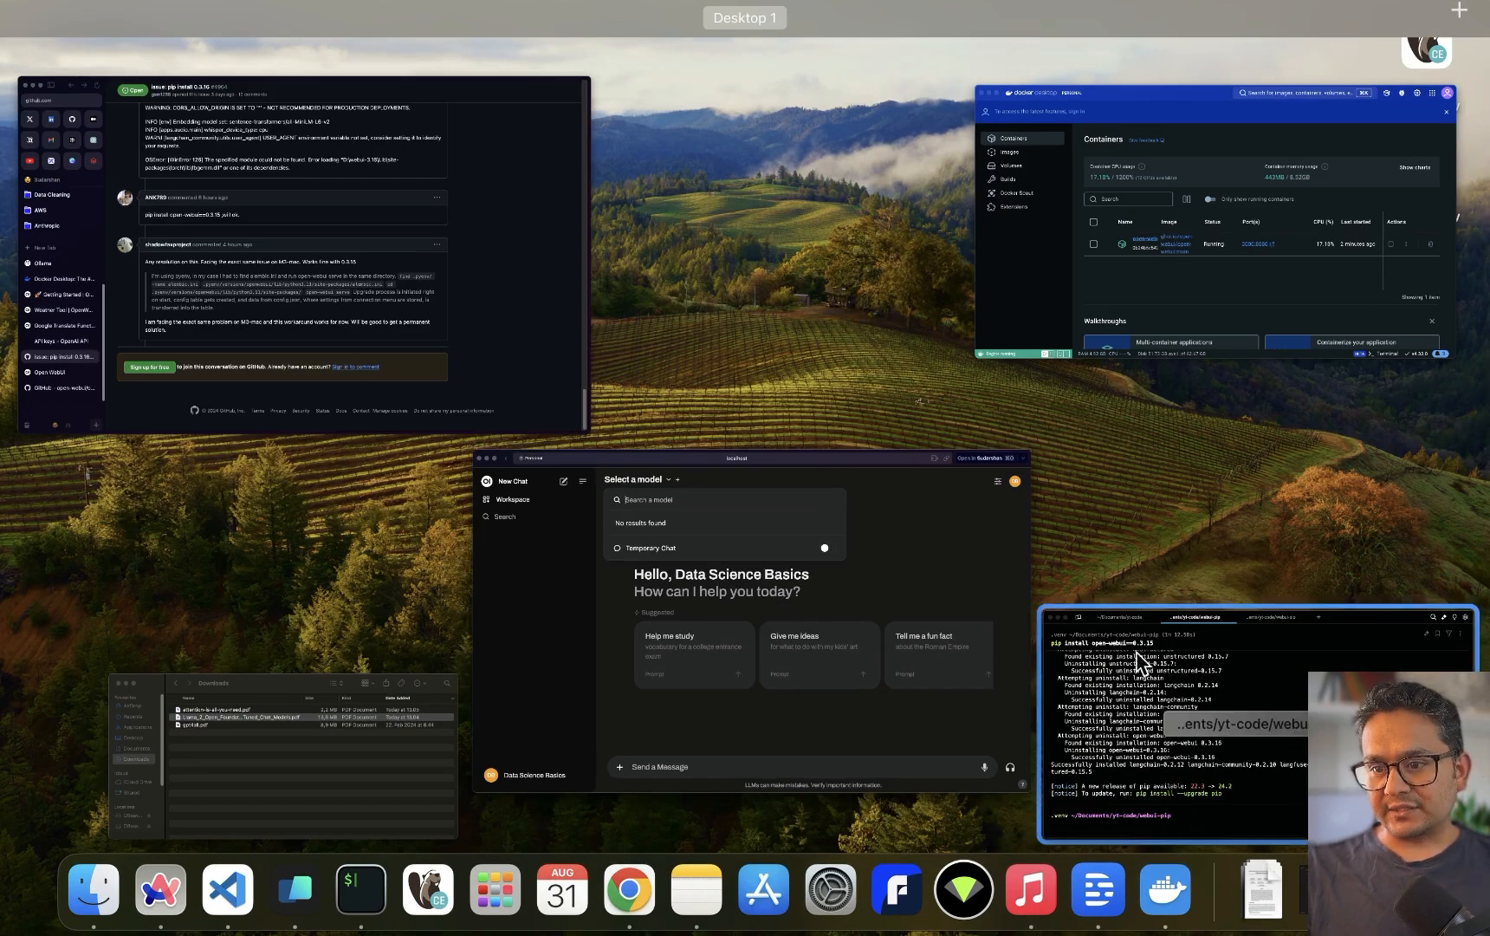
left_click(1127, 719)
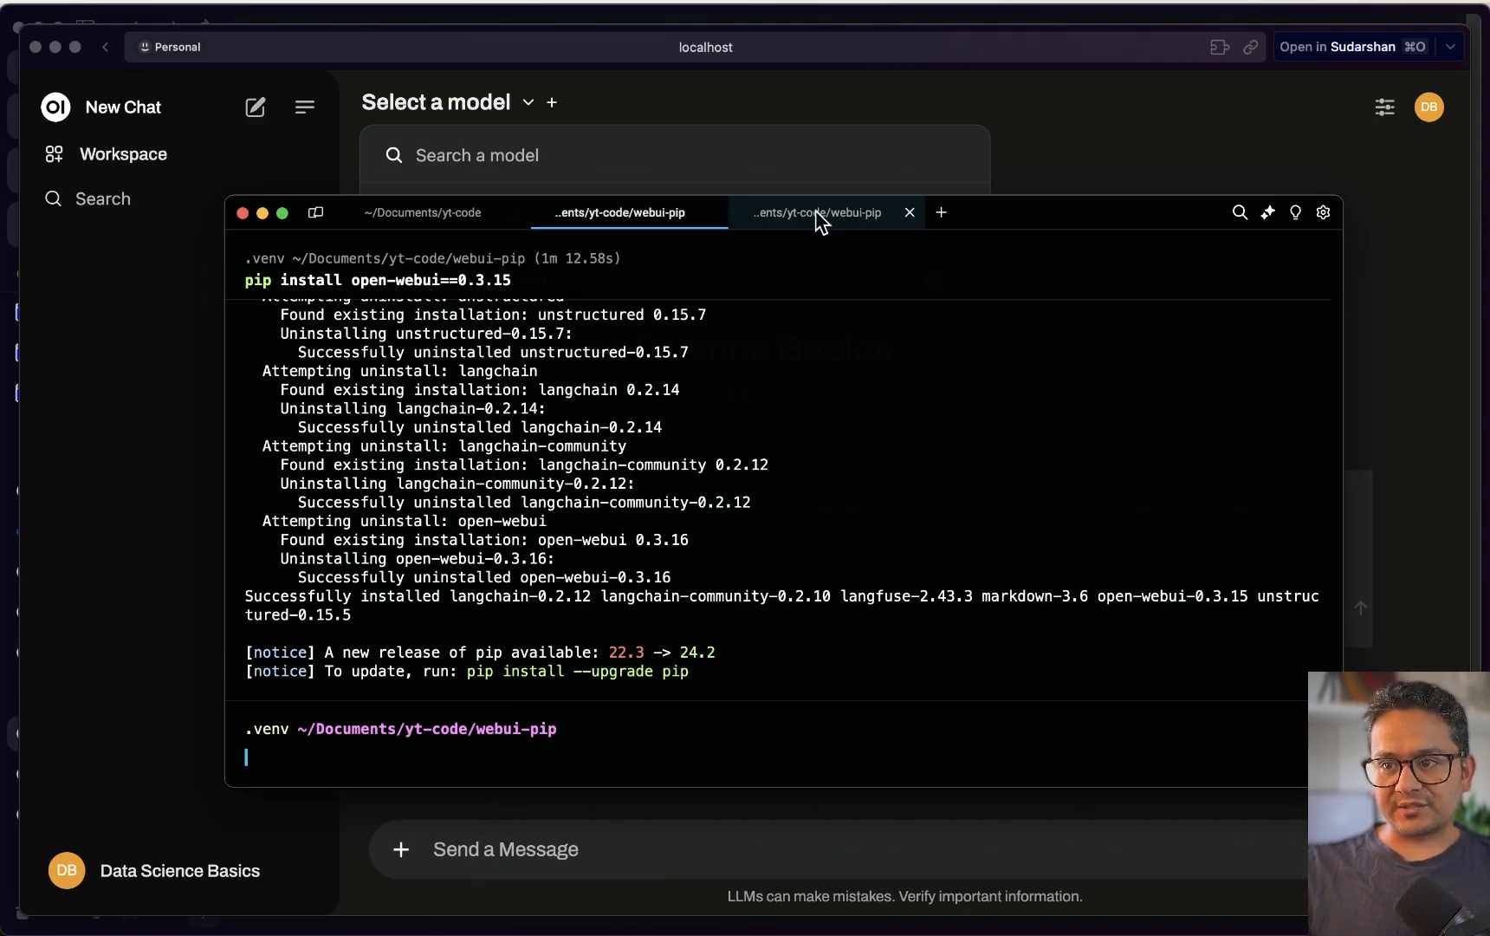
left_click(459, 218)
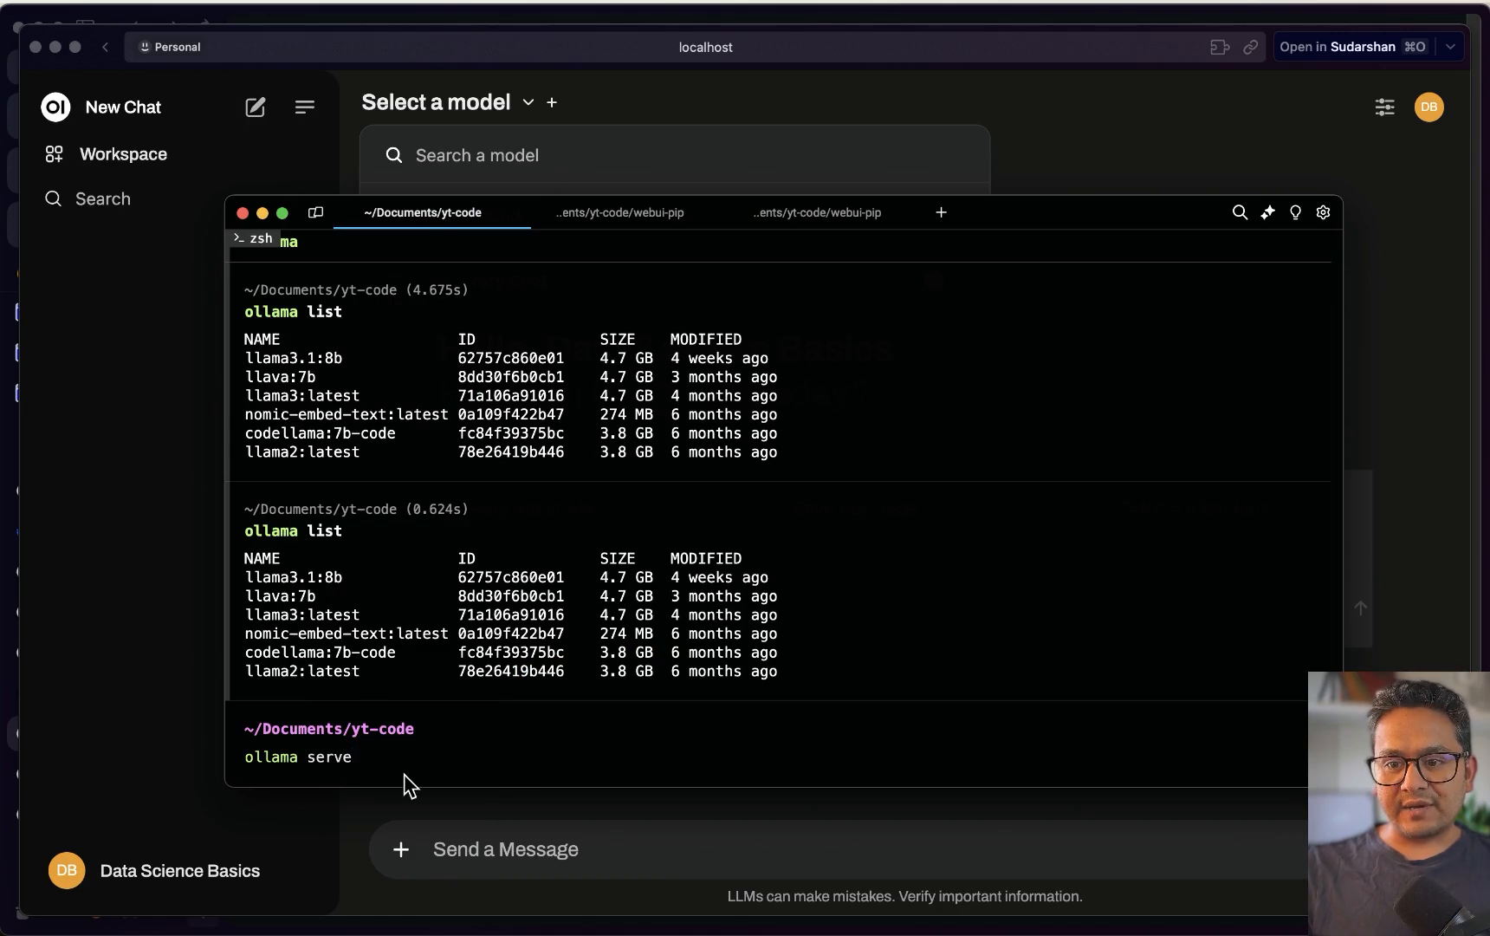
Start ollama serve, then reload the localhost Open WebUI page to list the local models
key("Return")
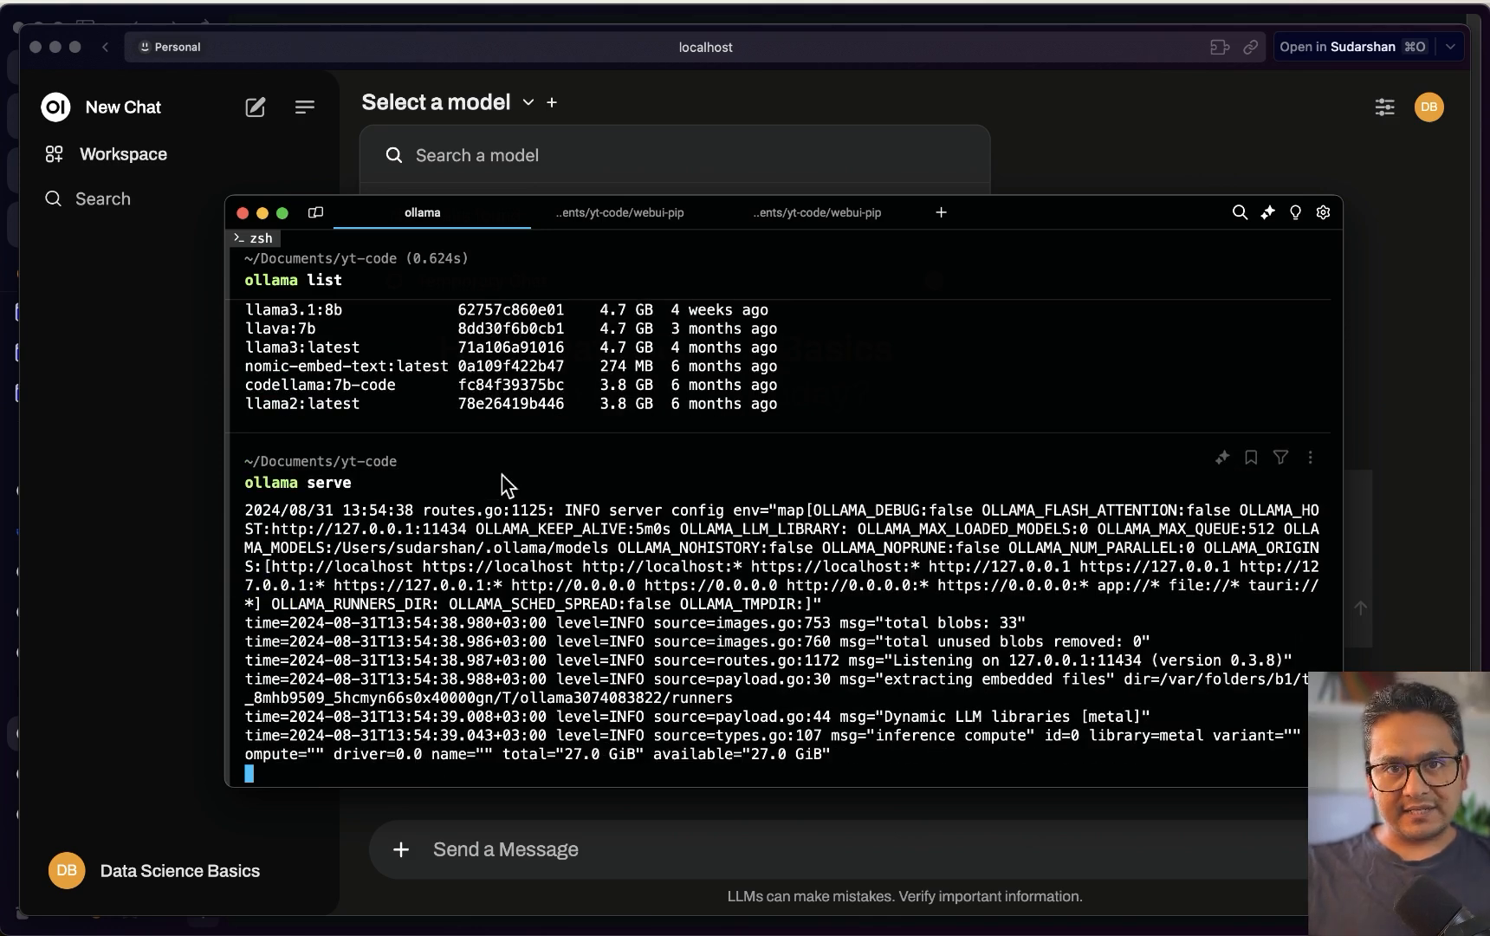
left_click(155, 473)
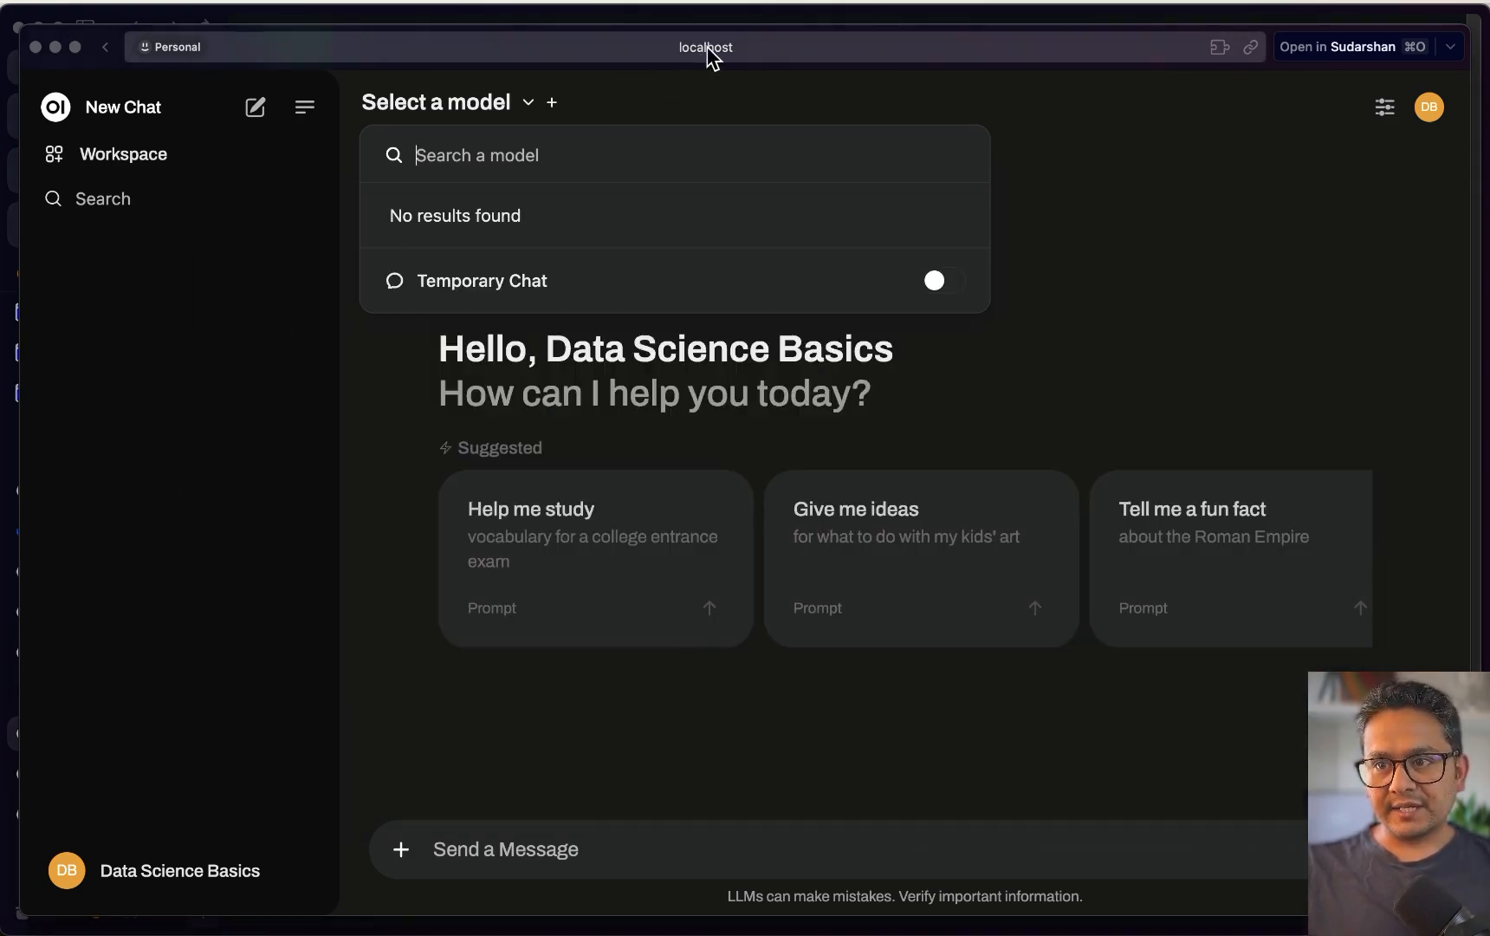
left_click(707, 50)
key("Return")
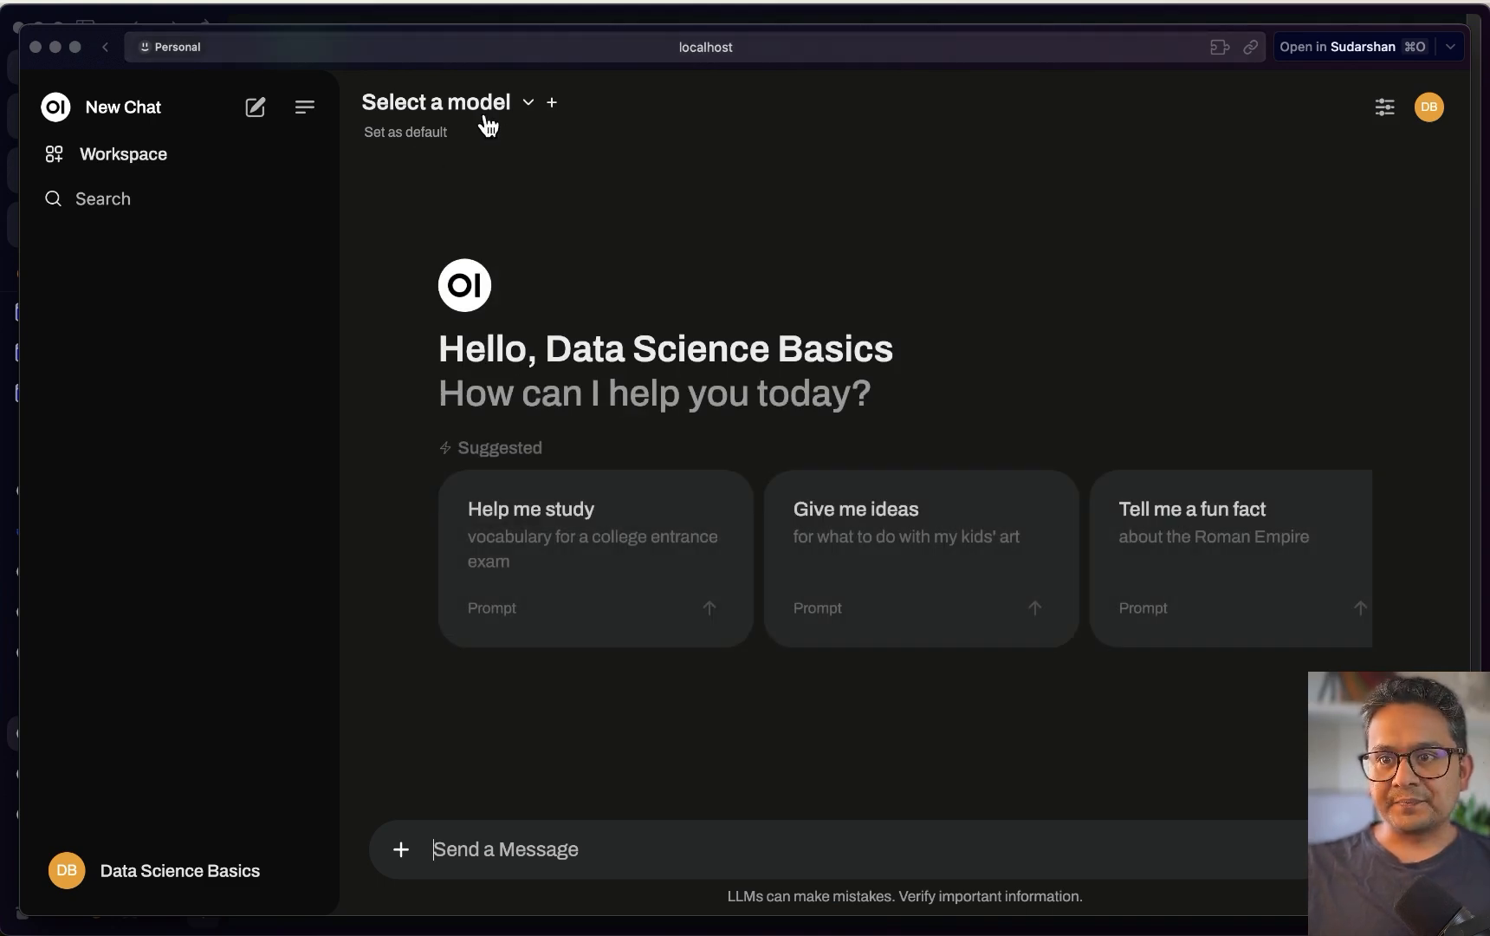
left_click(526, 105)
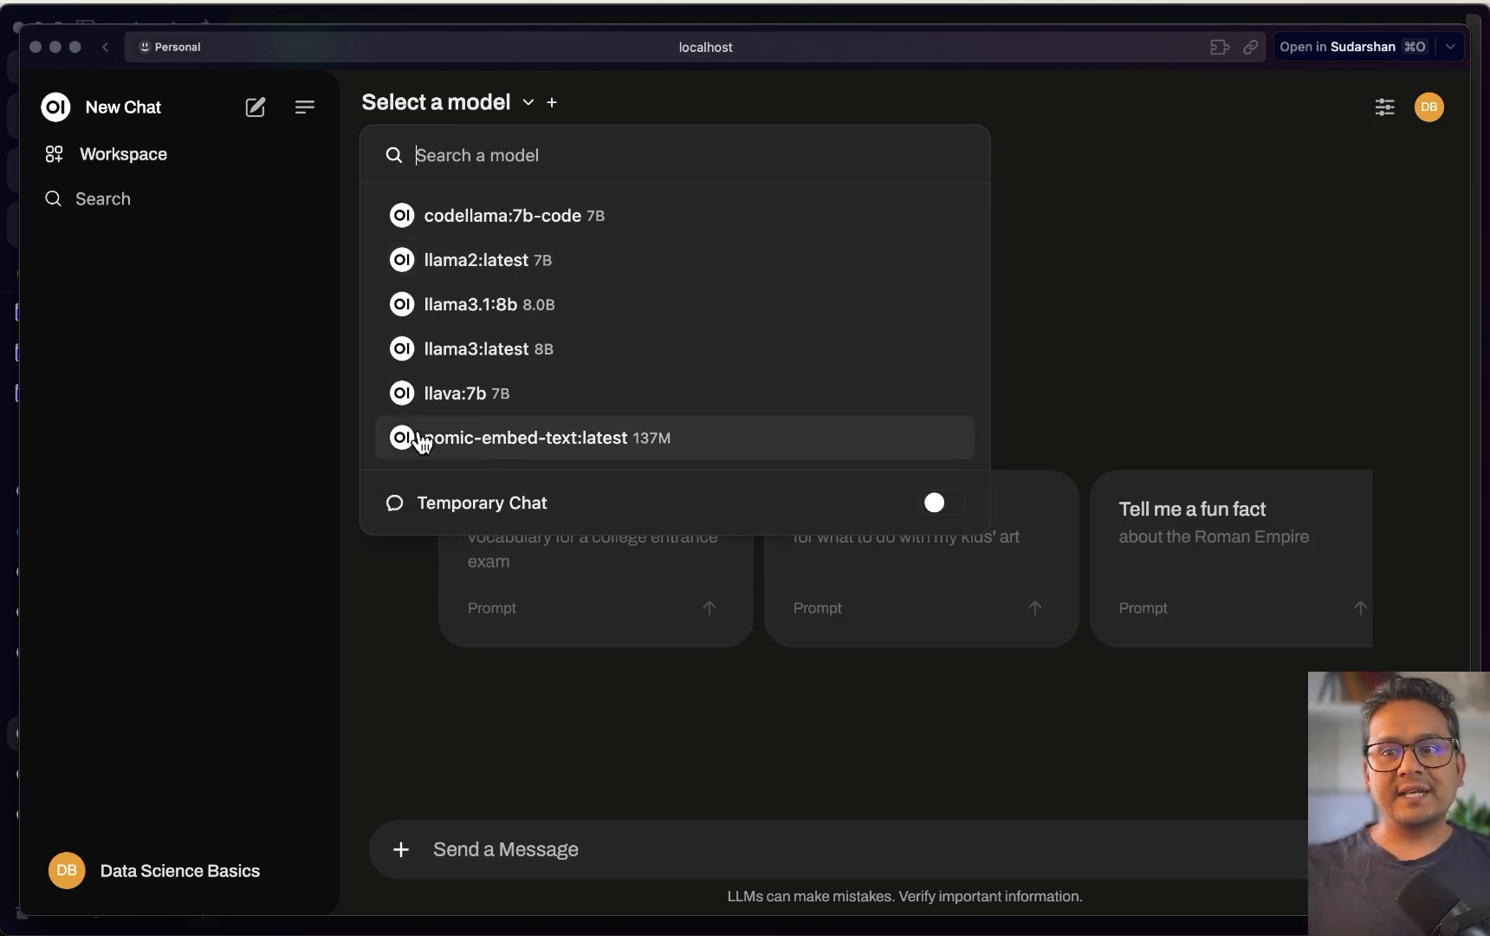
Select llama3.1:8b as the chat model and send it the message 'hi'
left_click(481, 314)
left_click(559, 849)
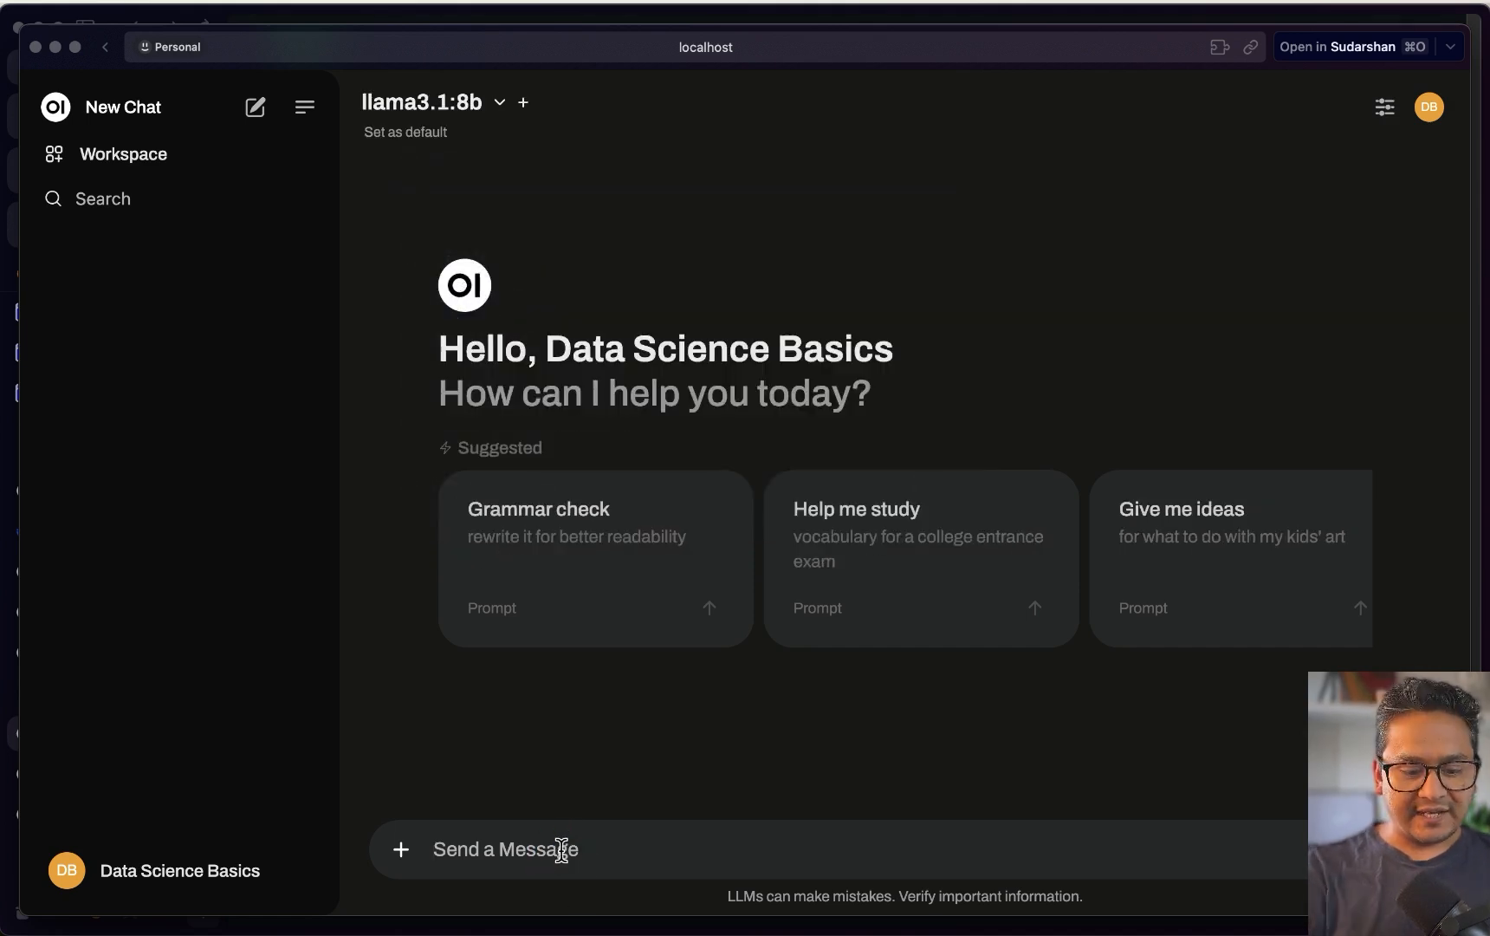
type("hi")
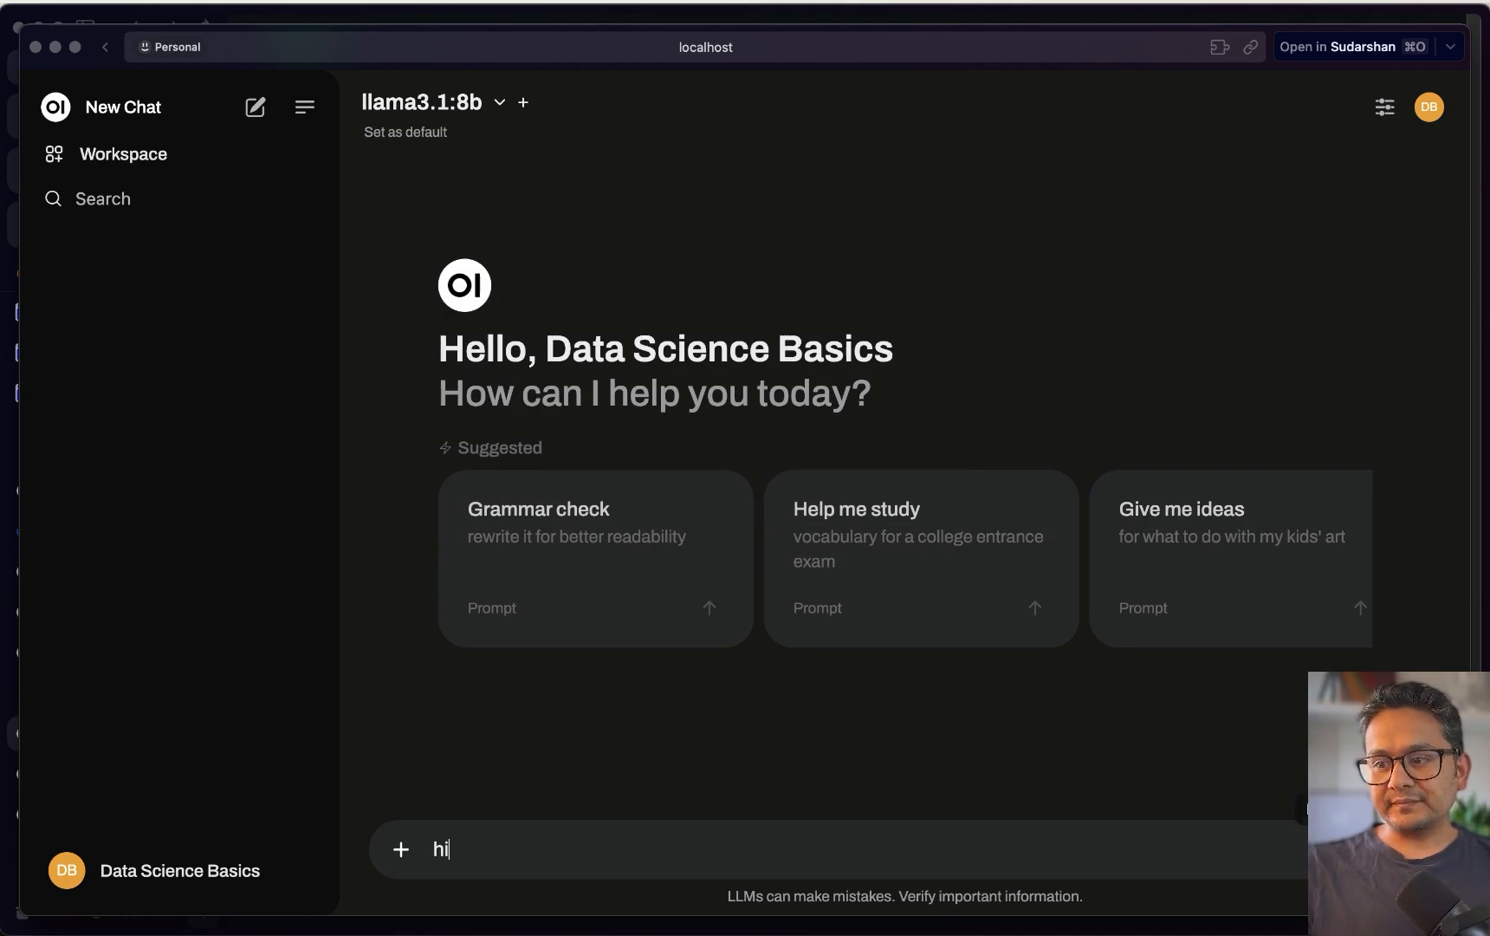
key("Return")
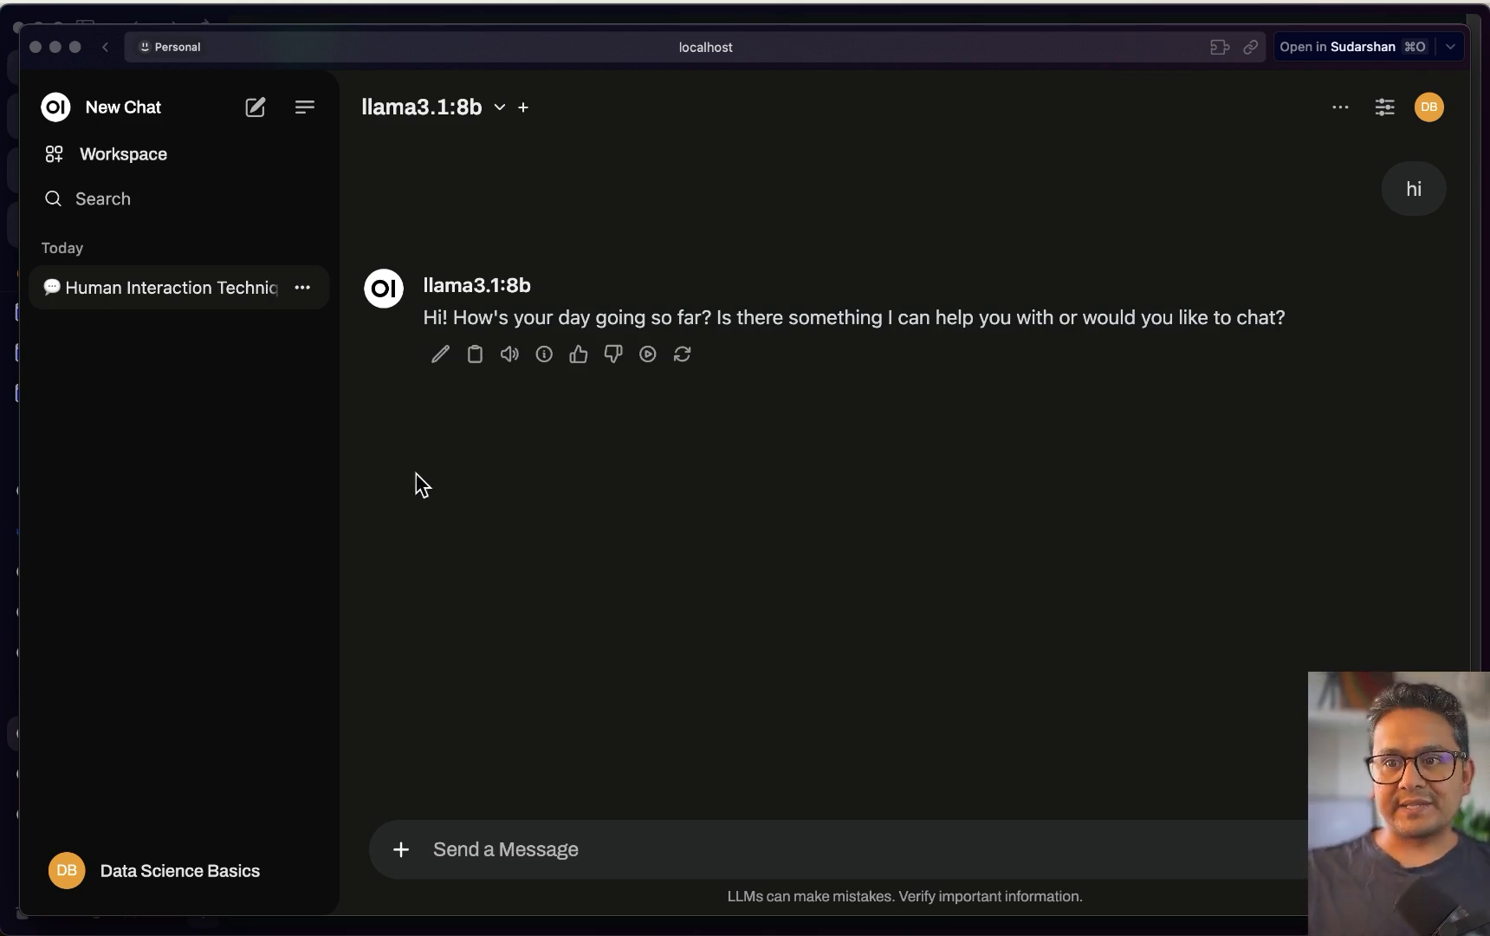
Add a second model slot beside llama3.1:8b for side-by-side comparison
left_click(468, 110)
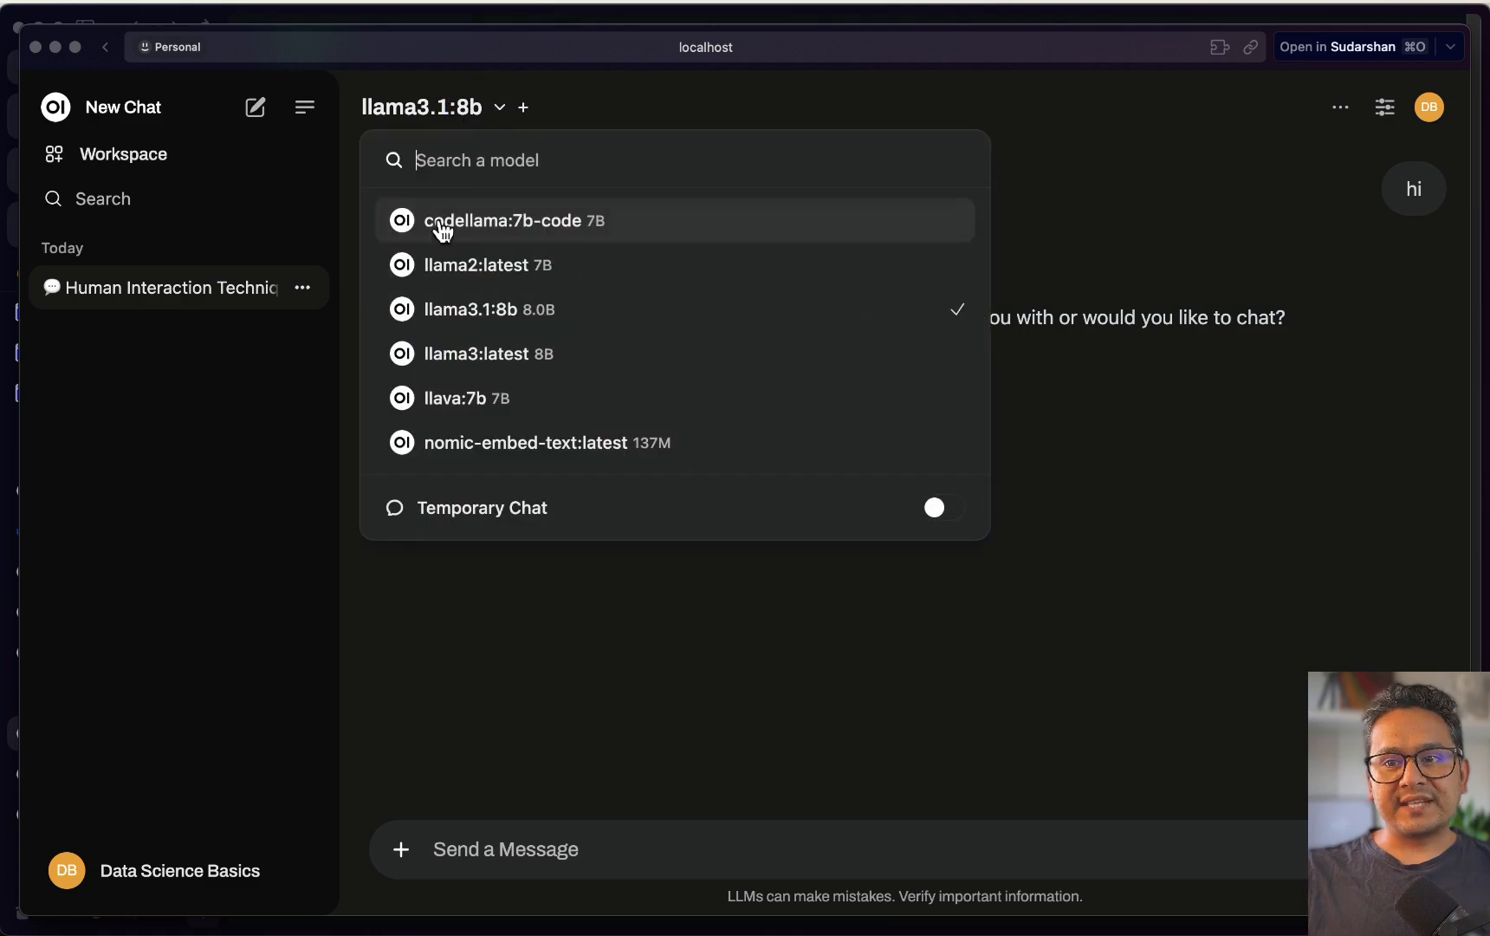
left_click(666, 614)
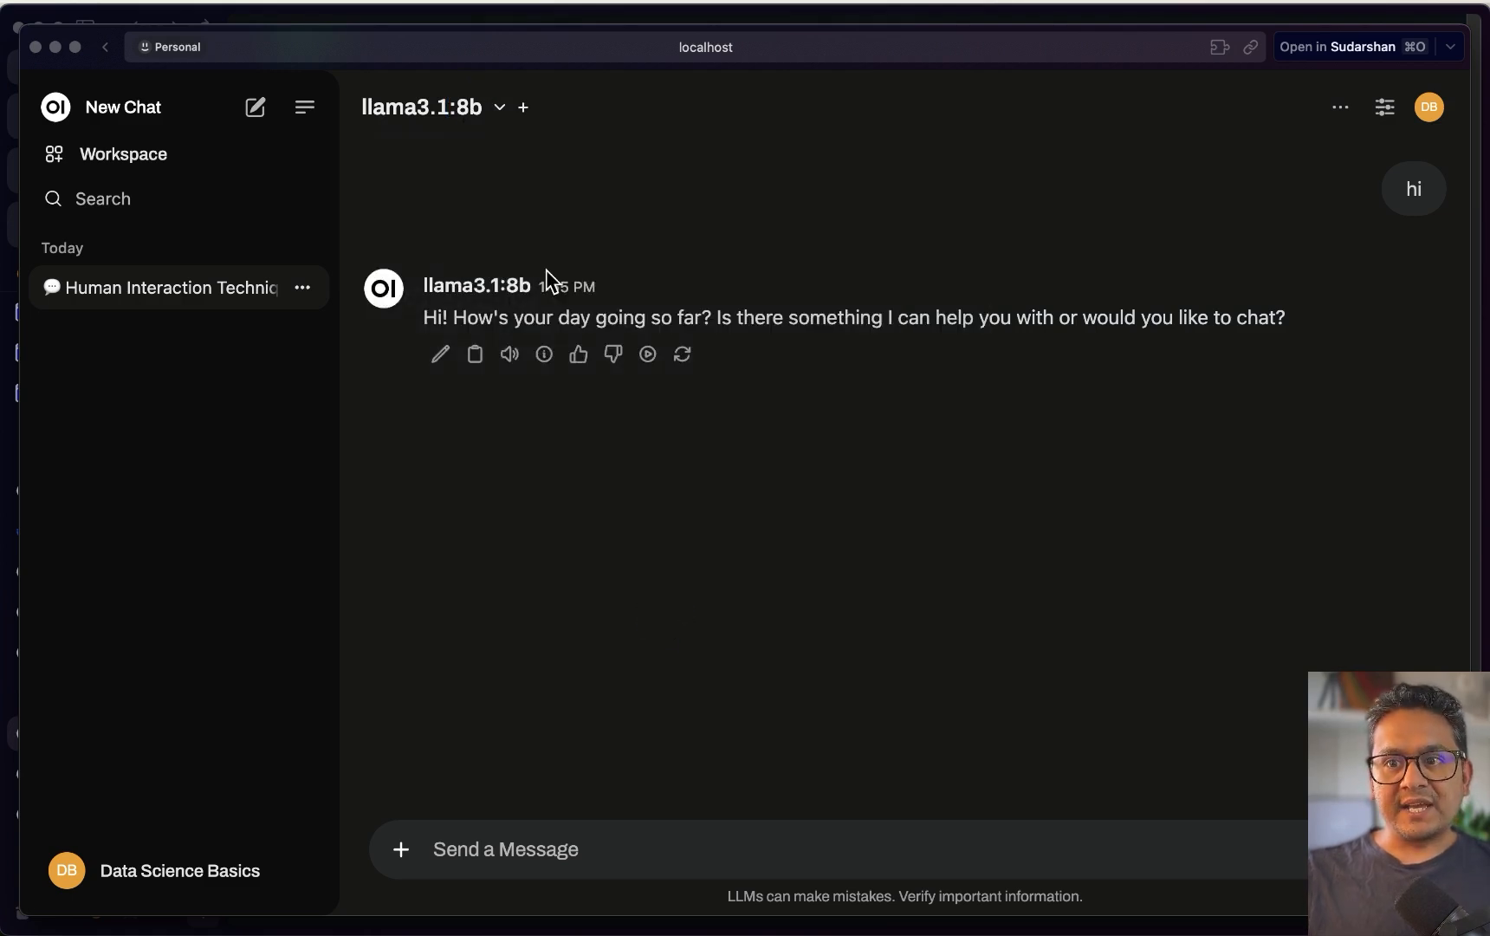
left_click(525, 110)
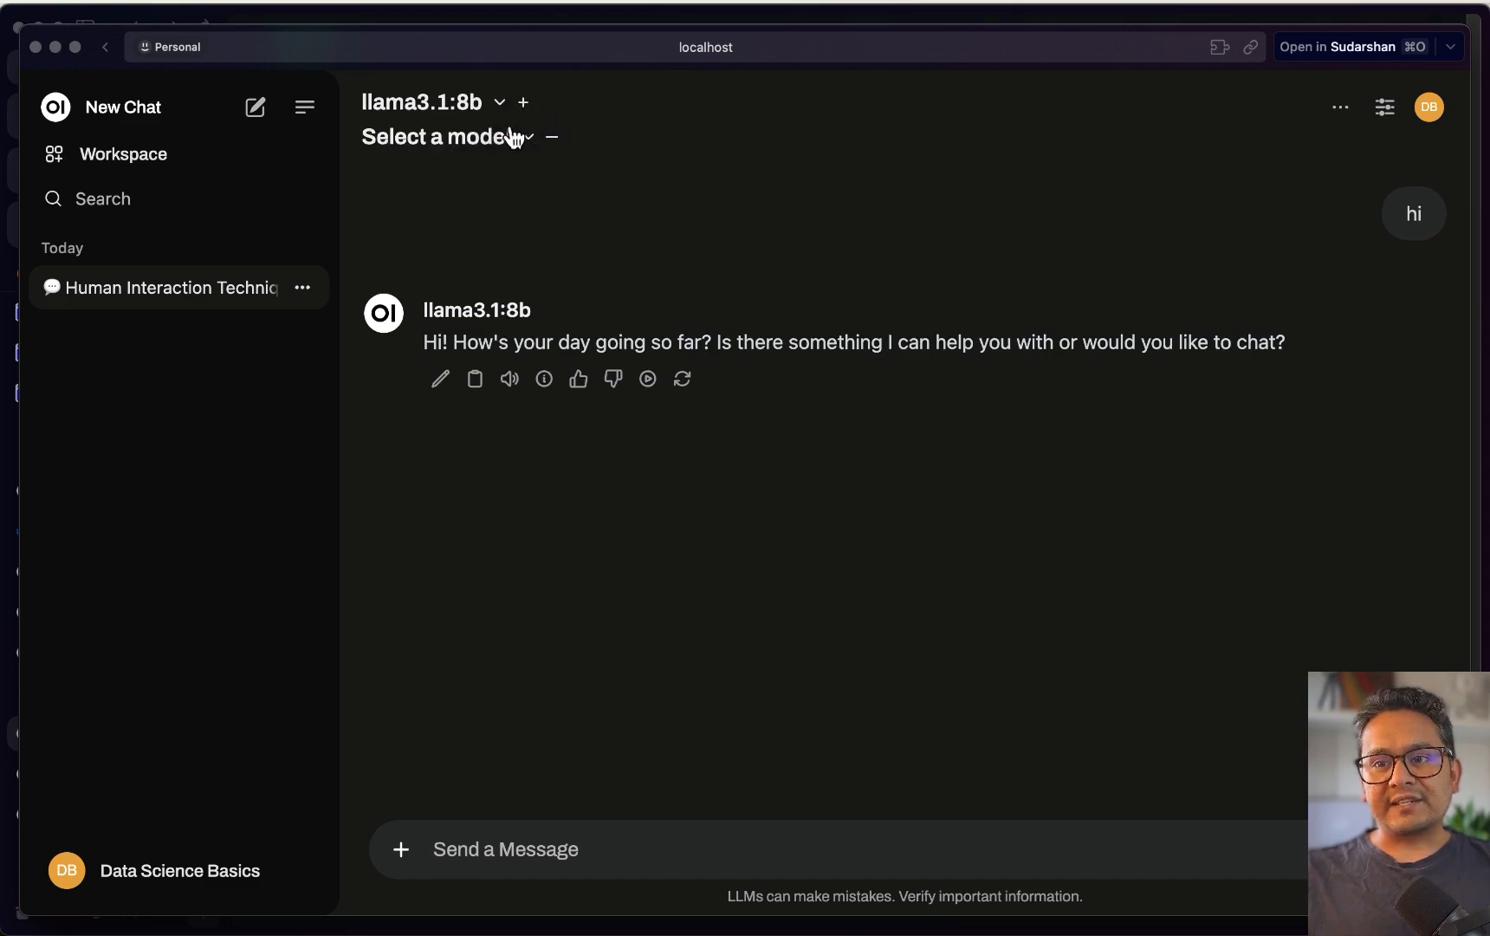
Set llama3:latest as the second model and send 'hello how are you' to both
left_click(528, 141)
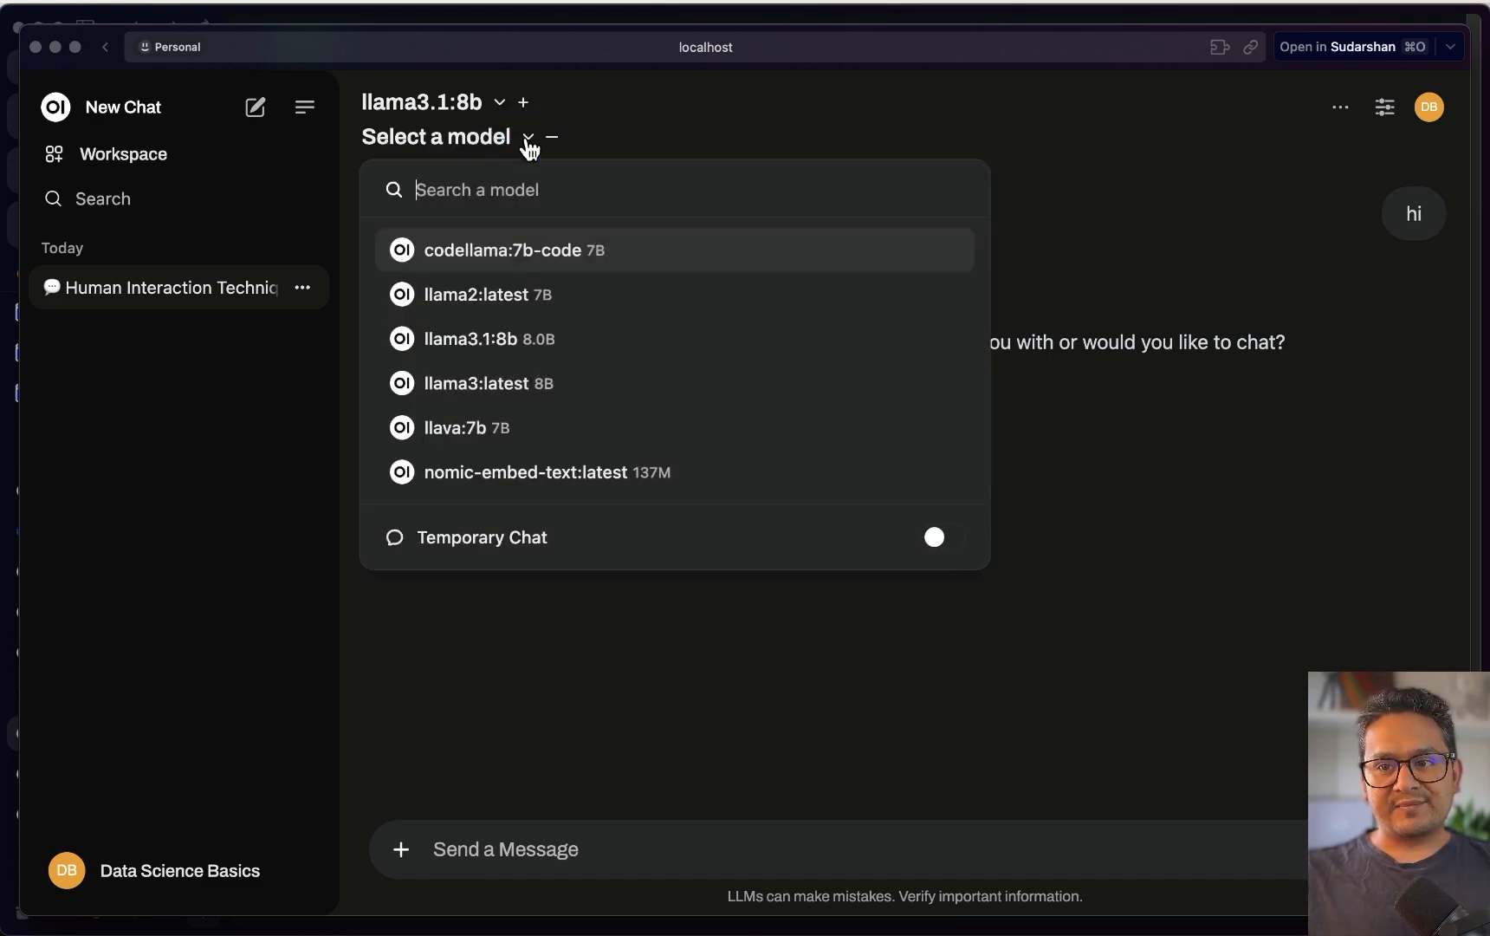
left_click(511, 397)
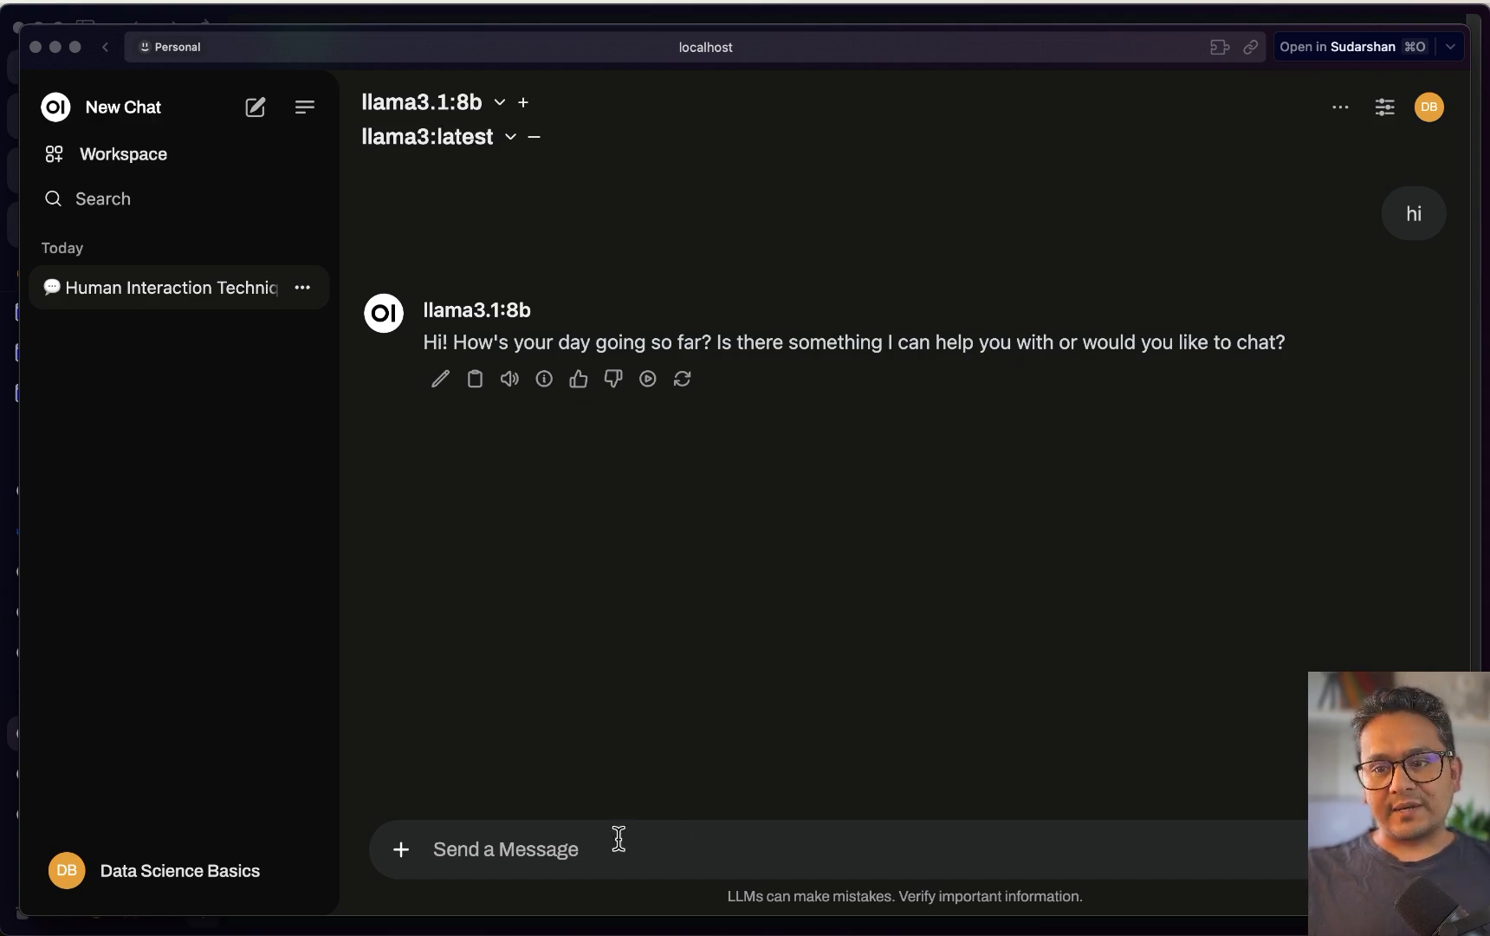
left_click(606, 866)
type("hello how are you")
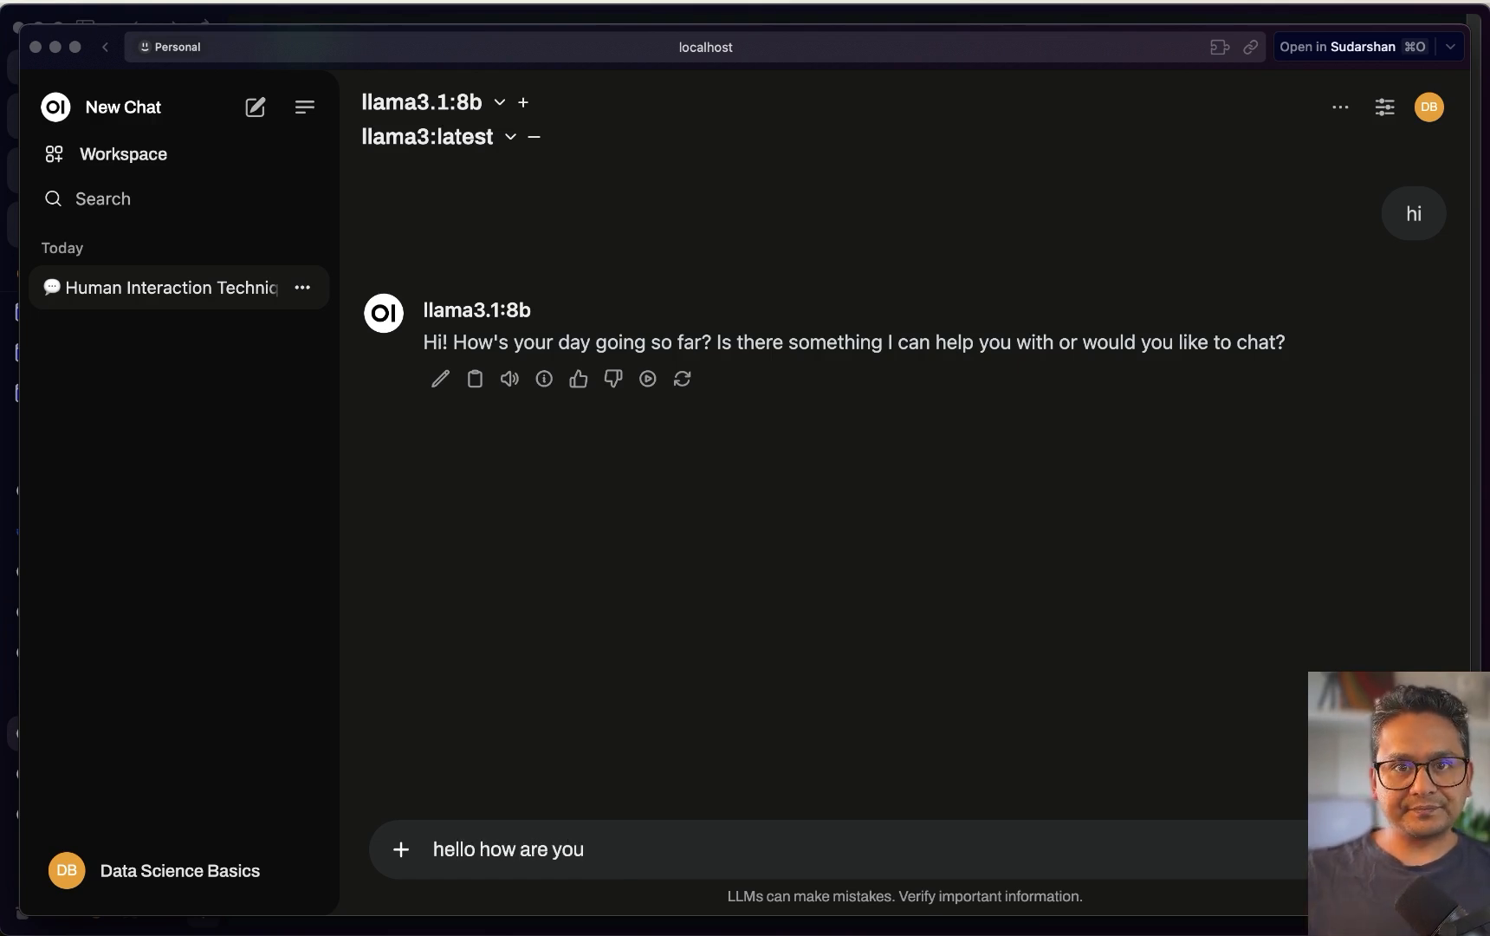
key("Return")
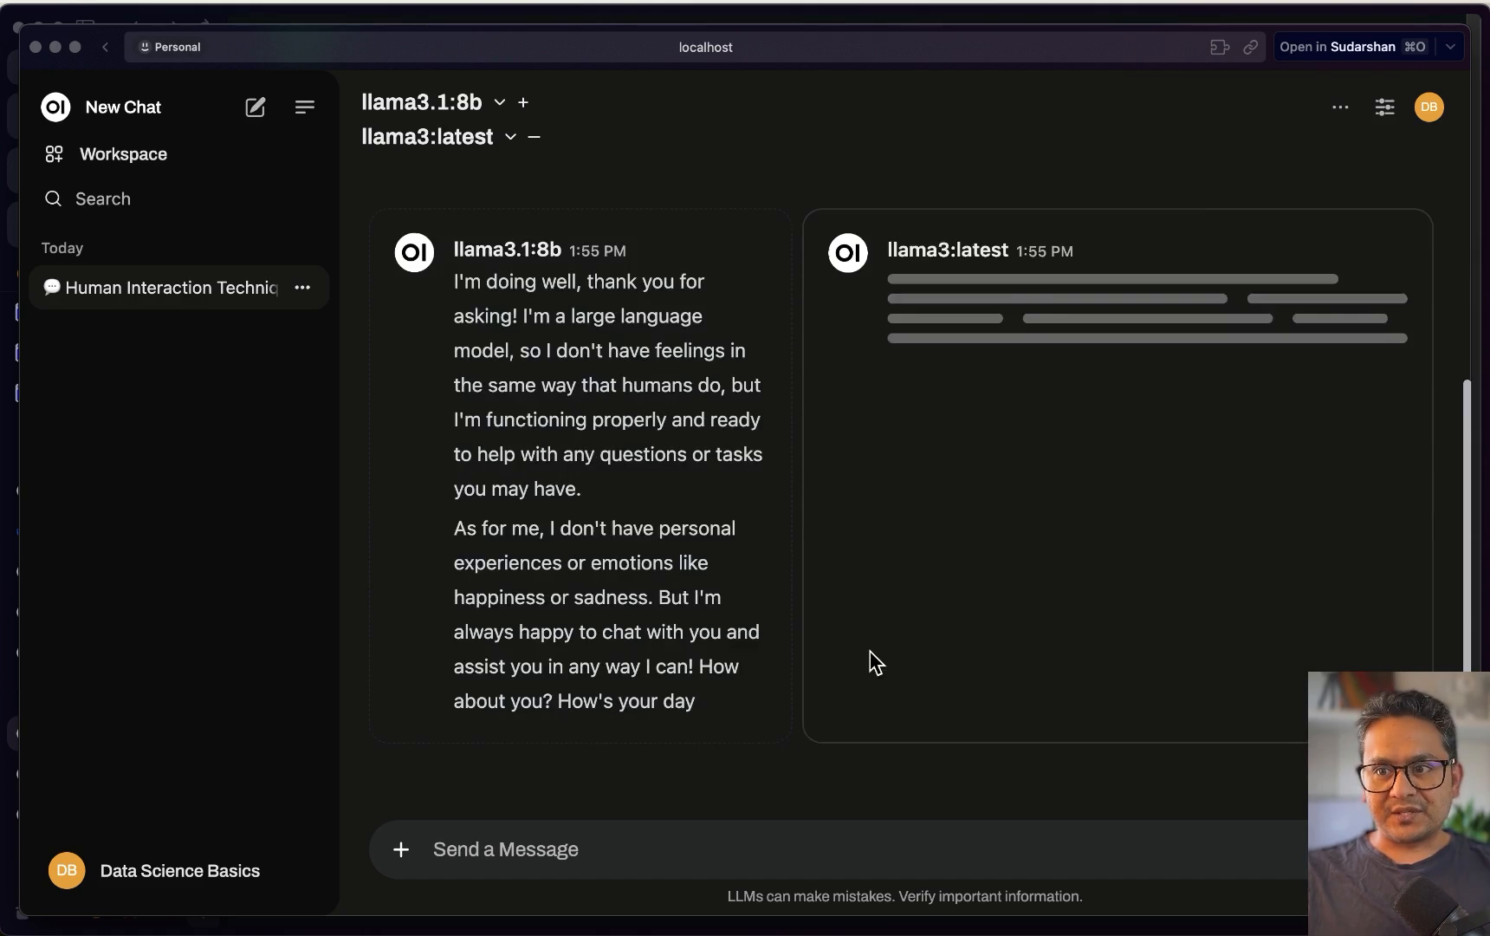
scroll(878, 634, "up", 2)
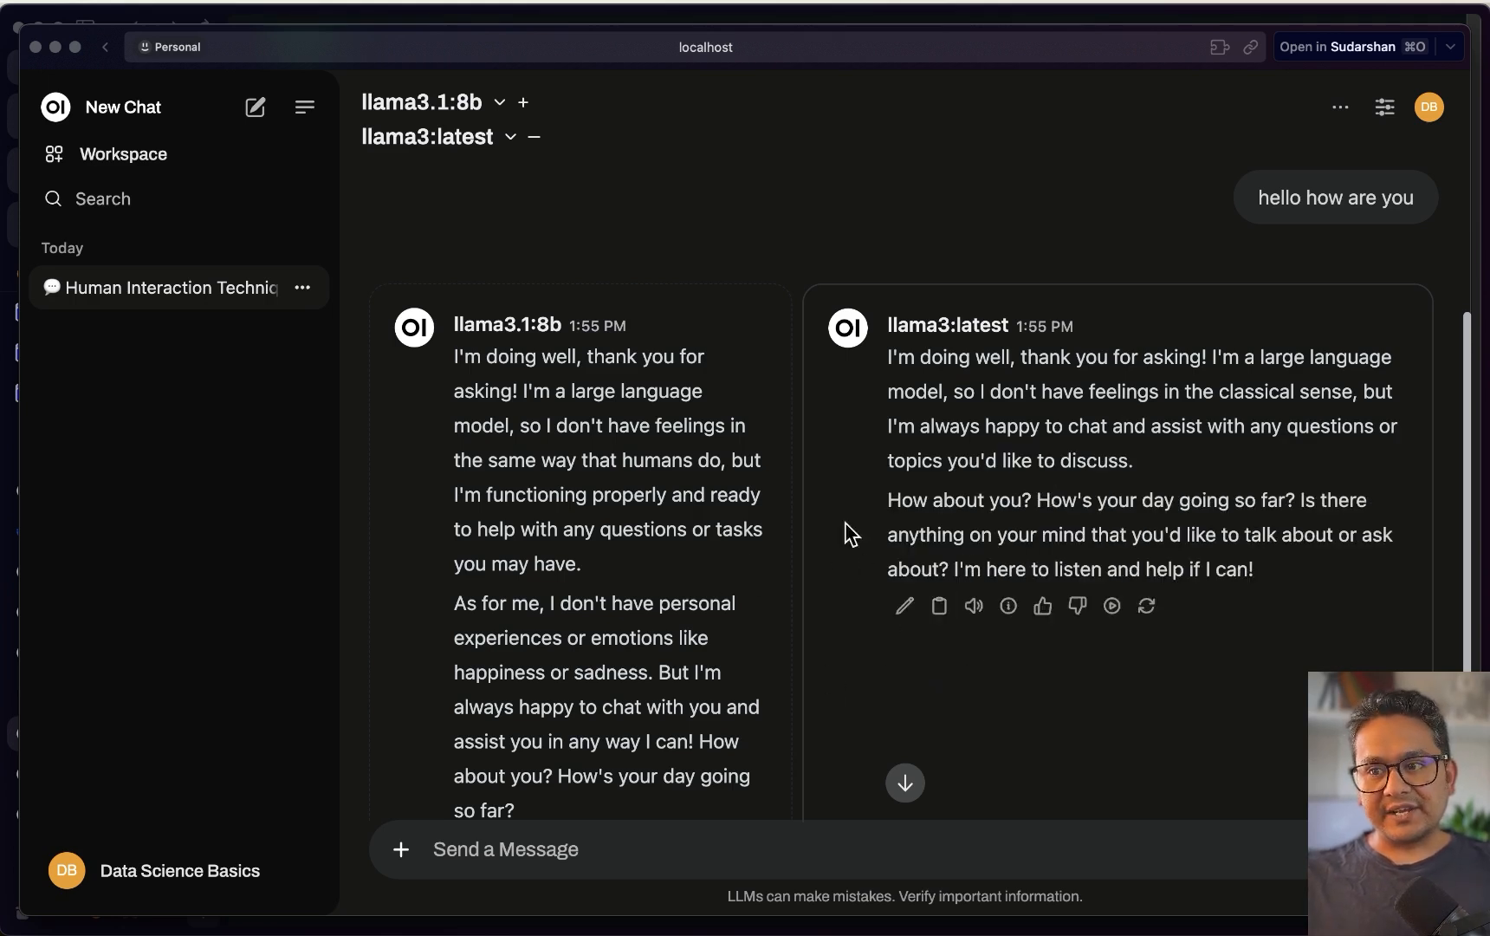
scroll(506, 579, "down", 3)
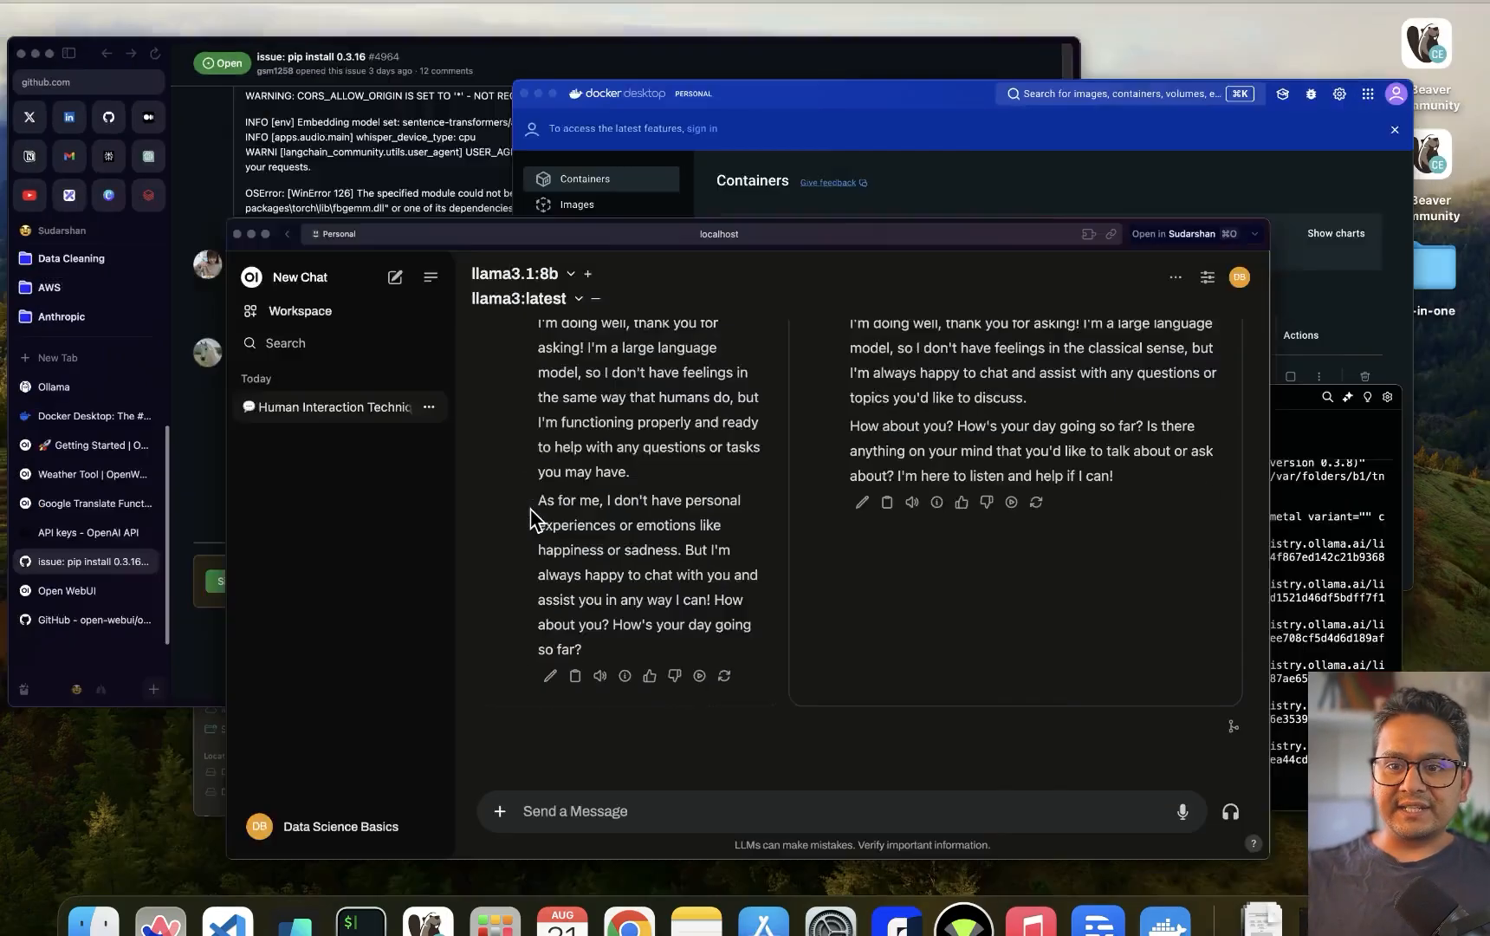
key("ctrl+Up")
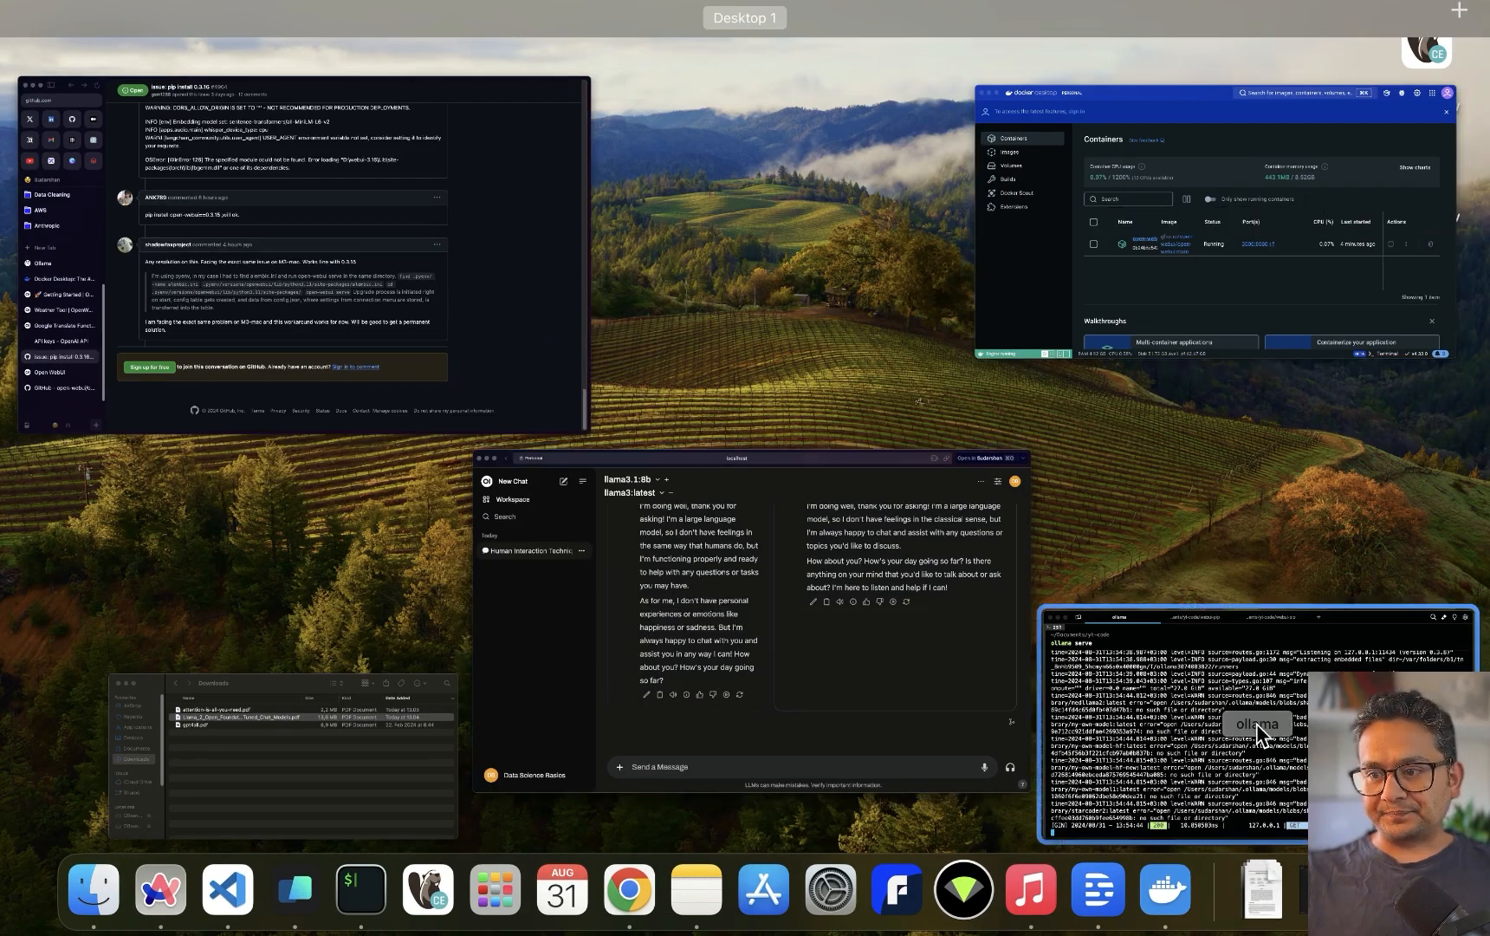
Review the webui-pip terminal session, the GitHub issue and the Open WebUI docs
left_click(1252, 721)
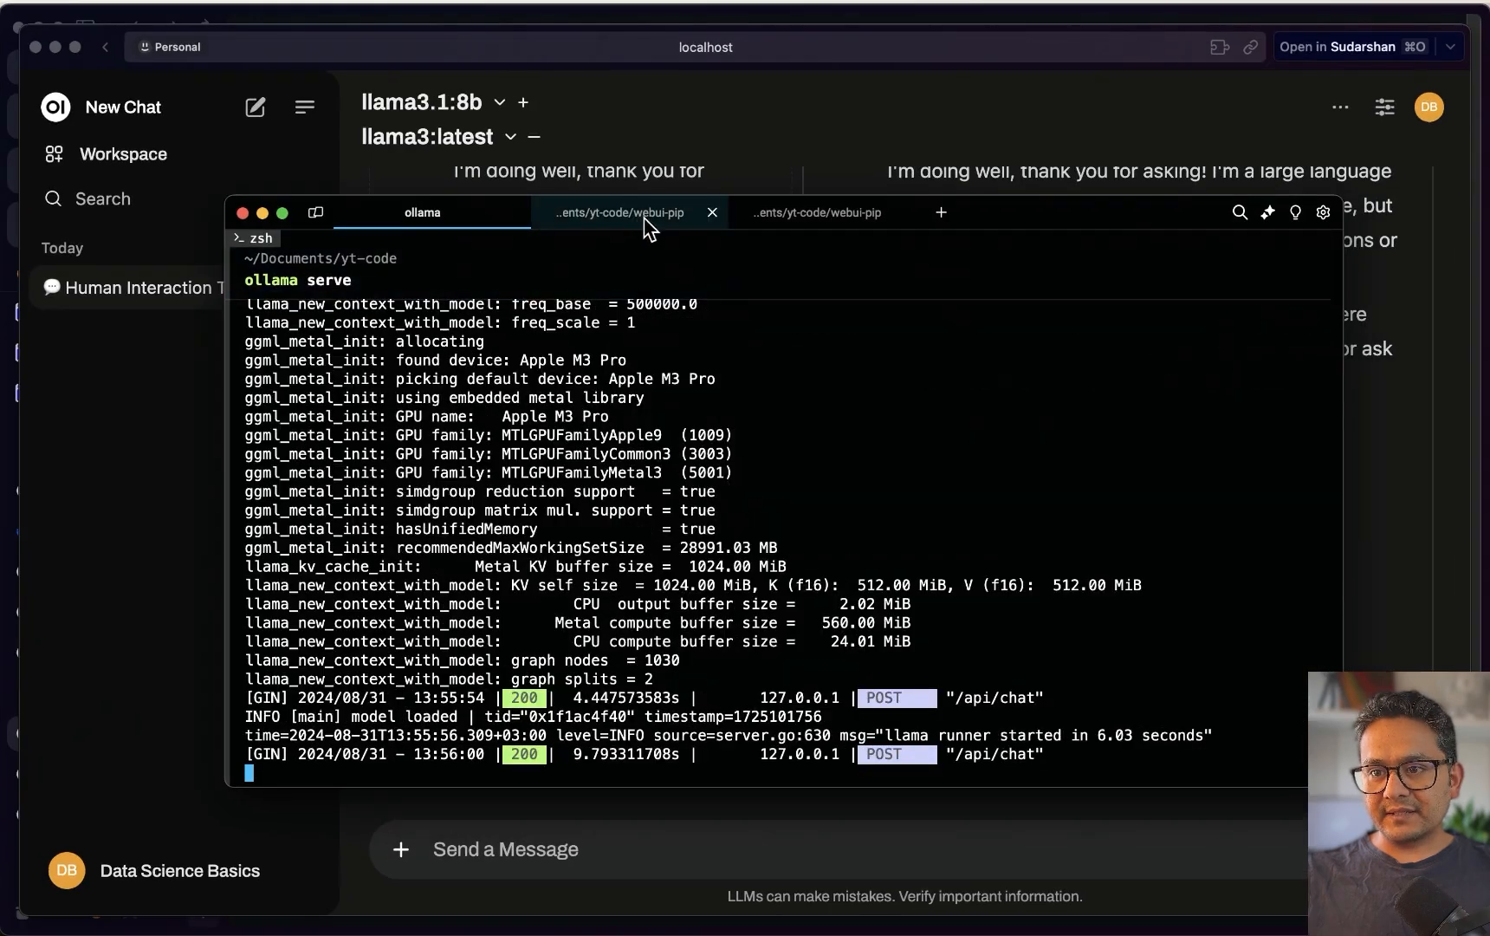
left_click(645, 214)
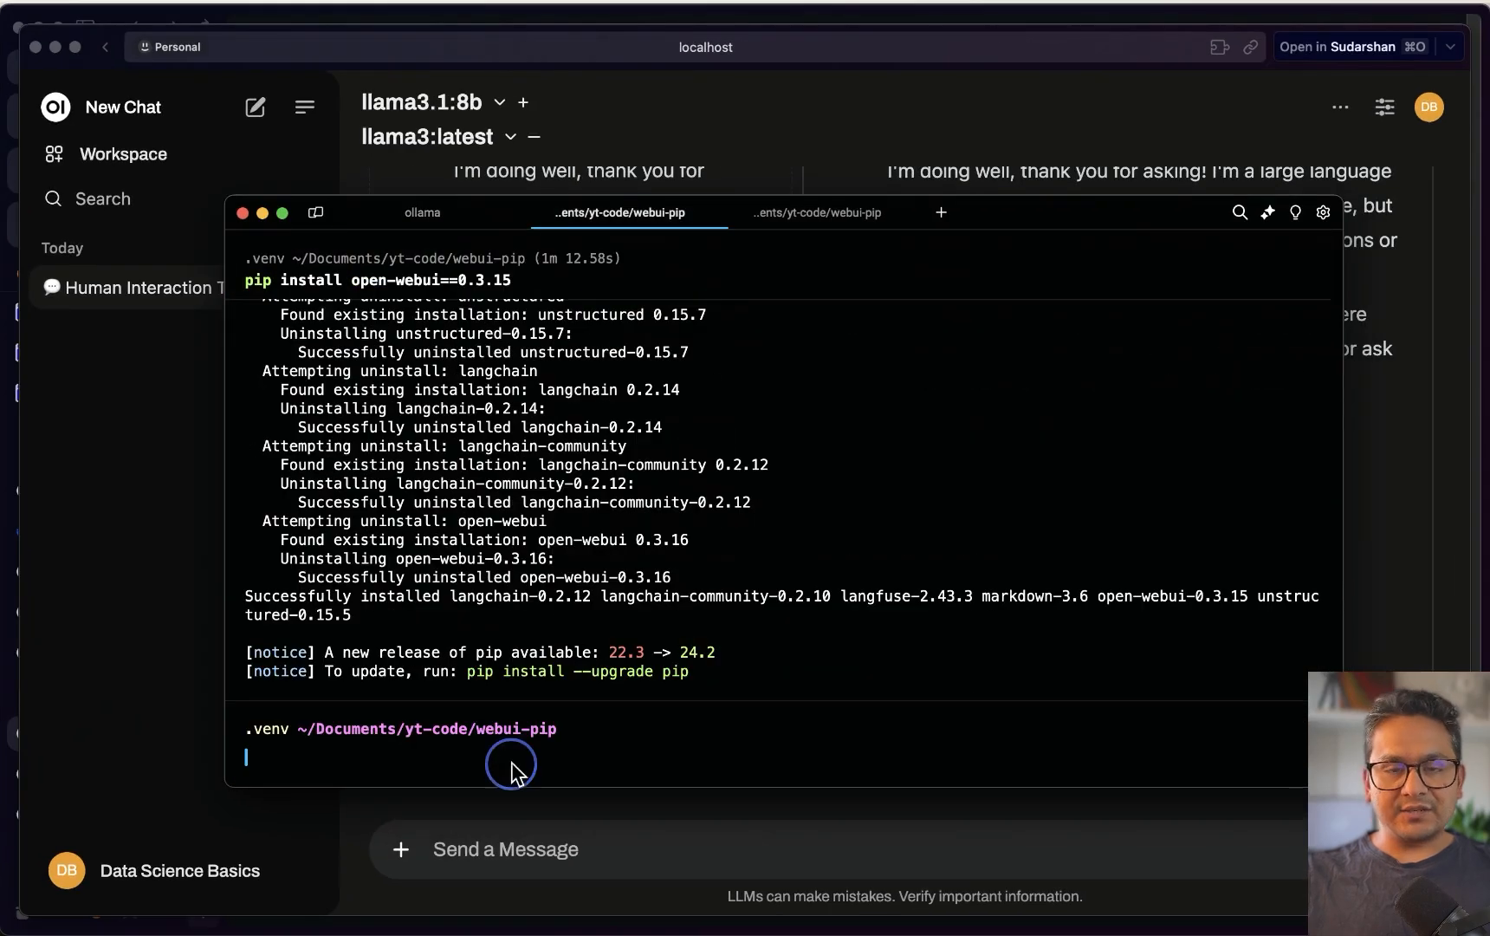
key("ctrl+Up")
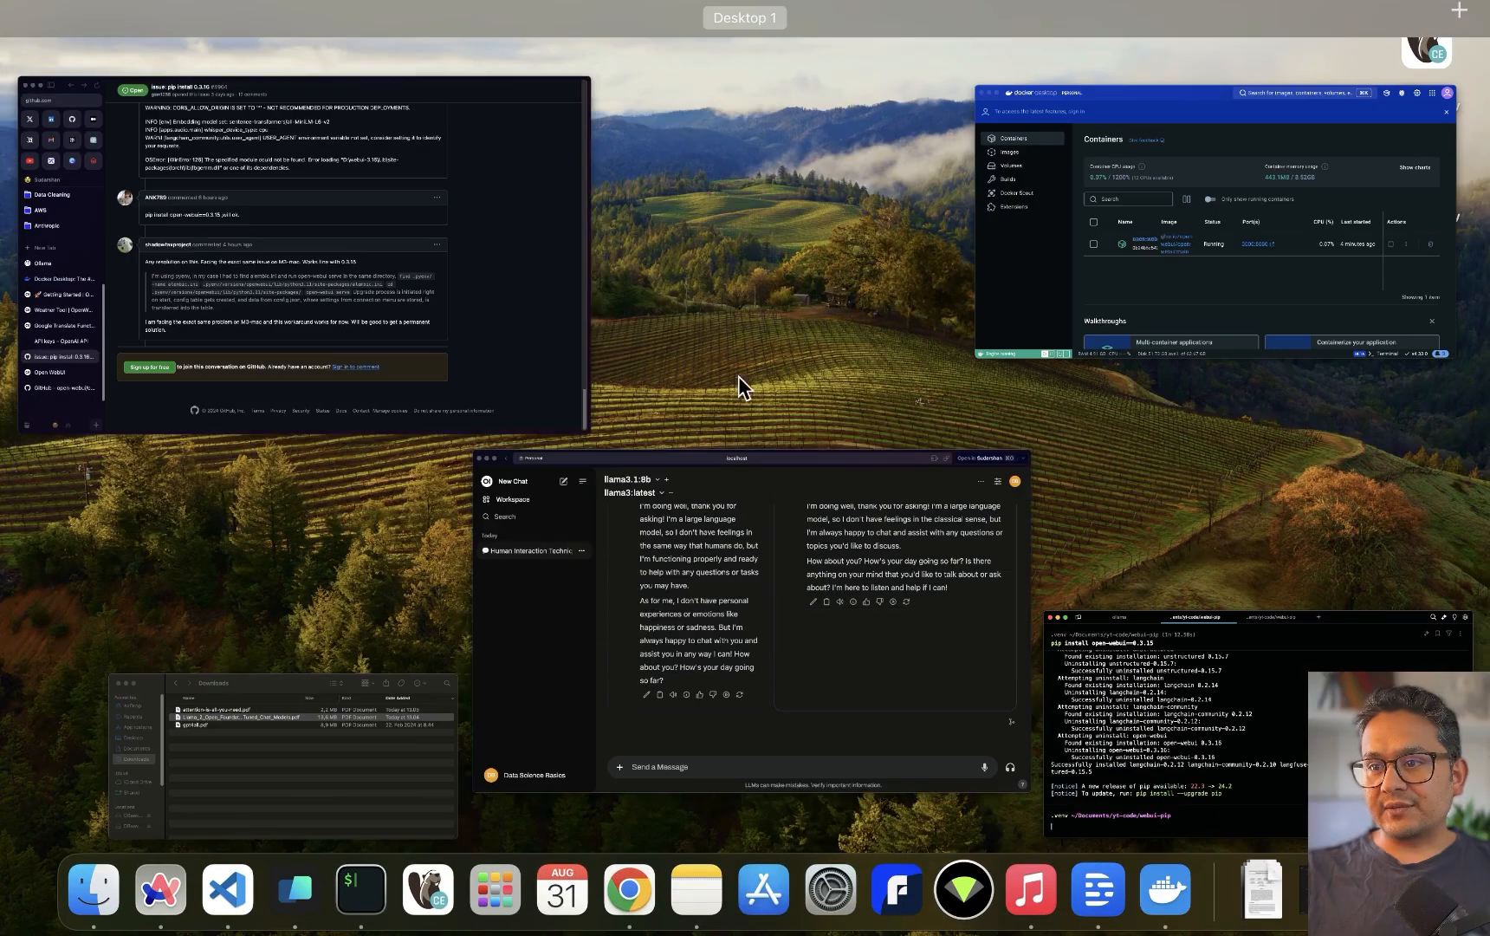
left_click(332, 323)
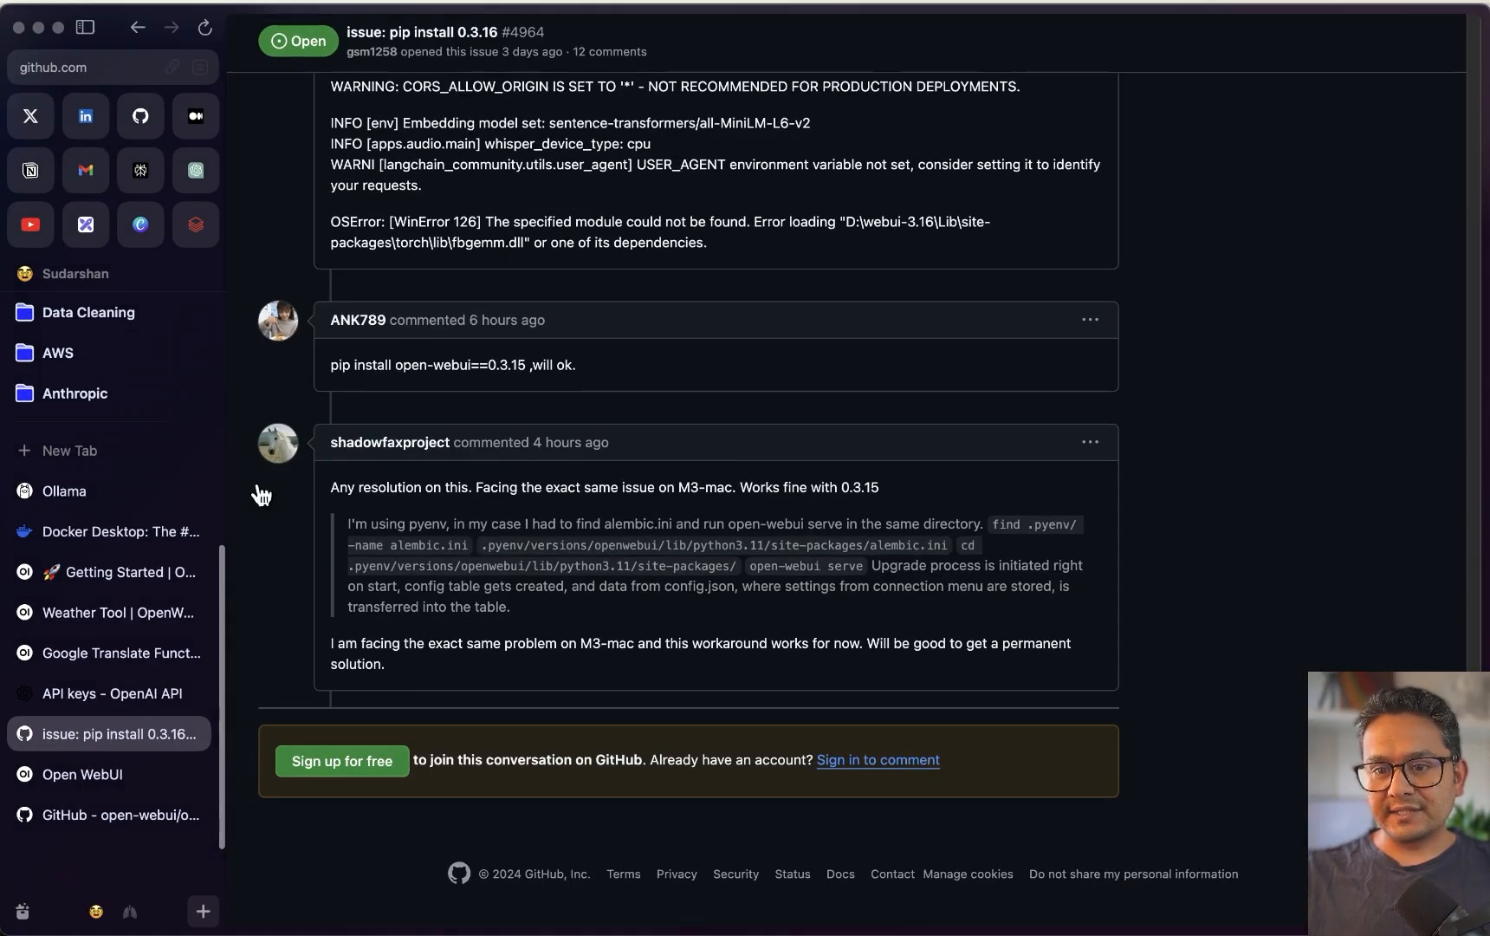
key("ctrl+Tab")
key("ctrl+Up")
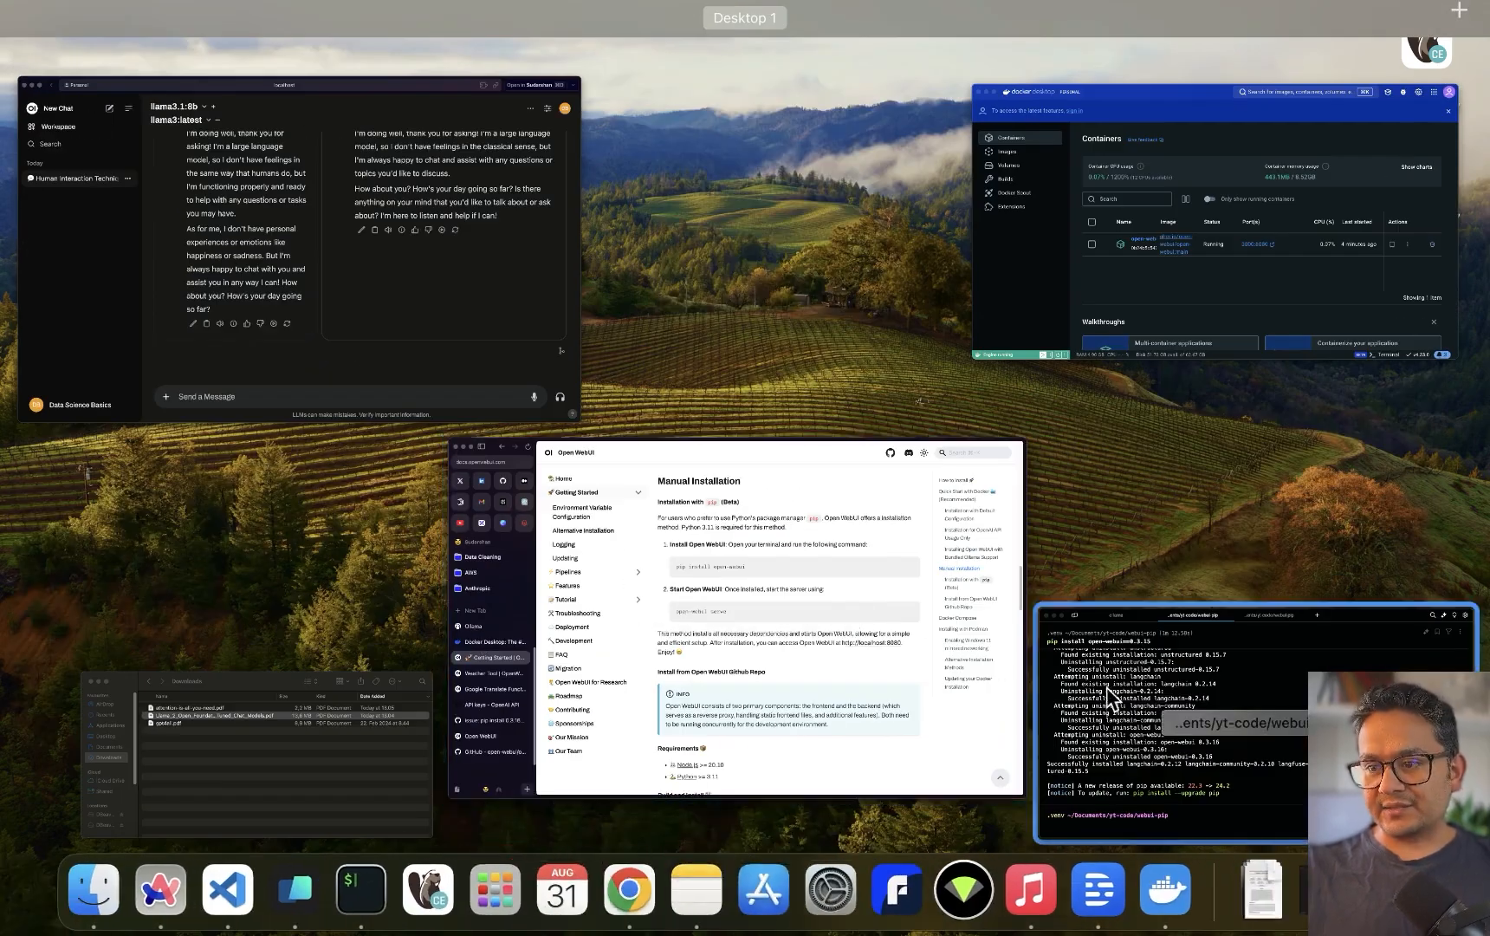
Run open-webui serve in the webui-pip terminal session
left_click(1126, 719)
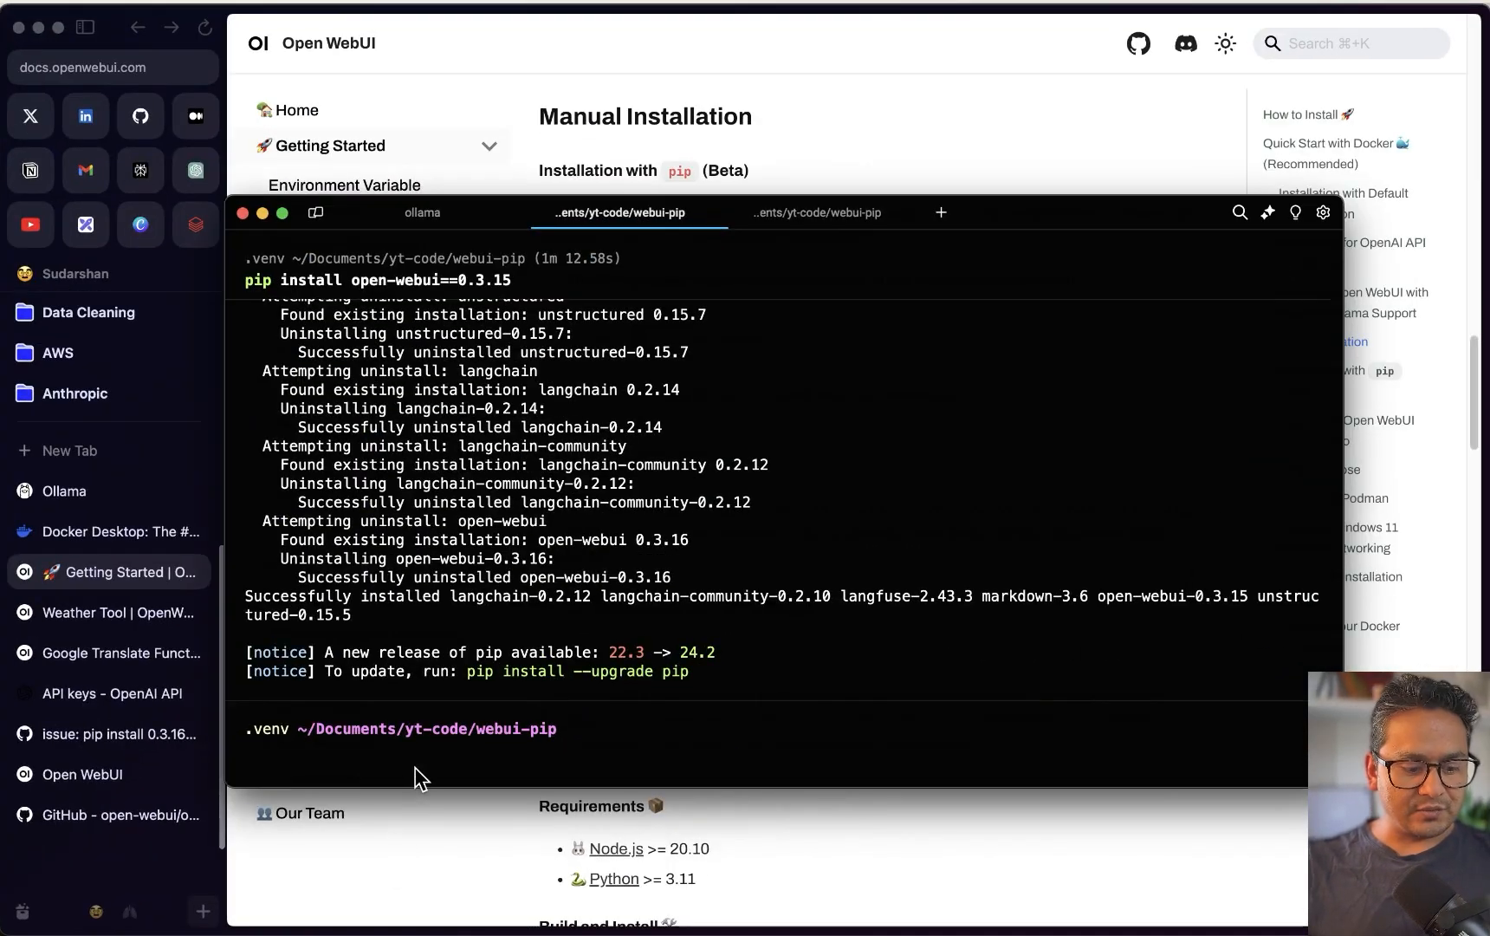
type("open-webui serve")
key("Return")
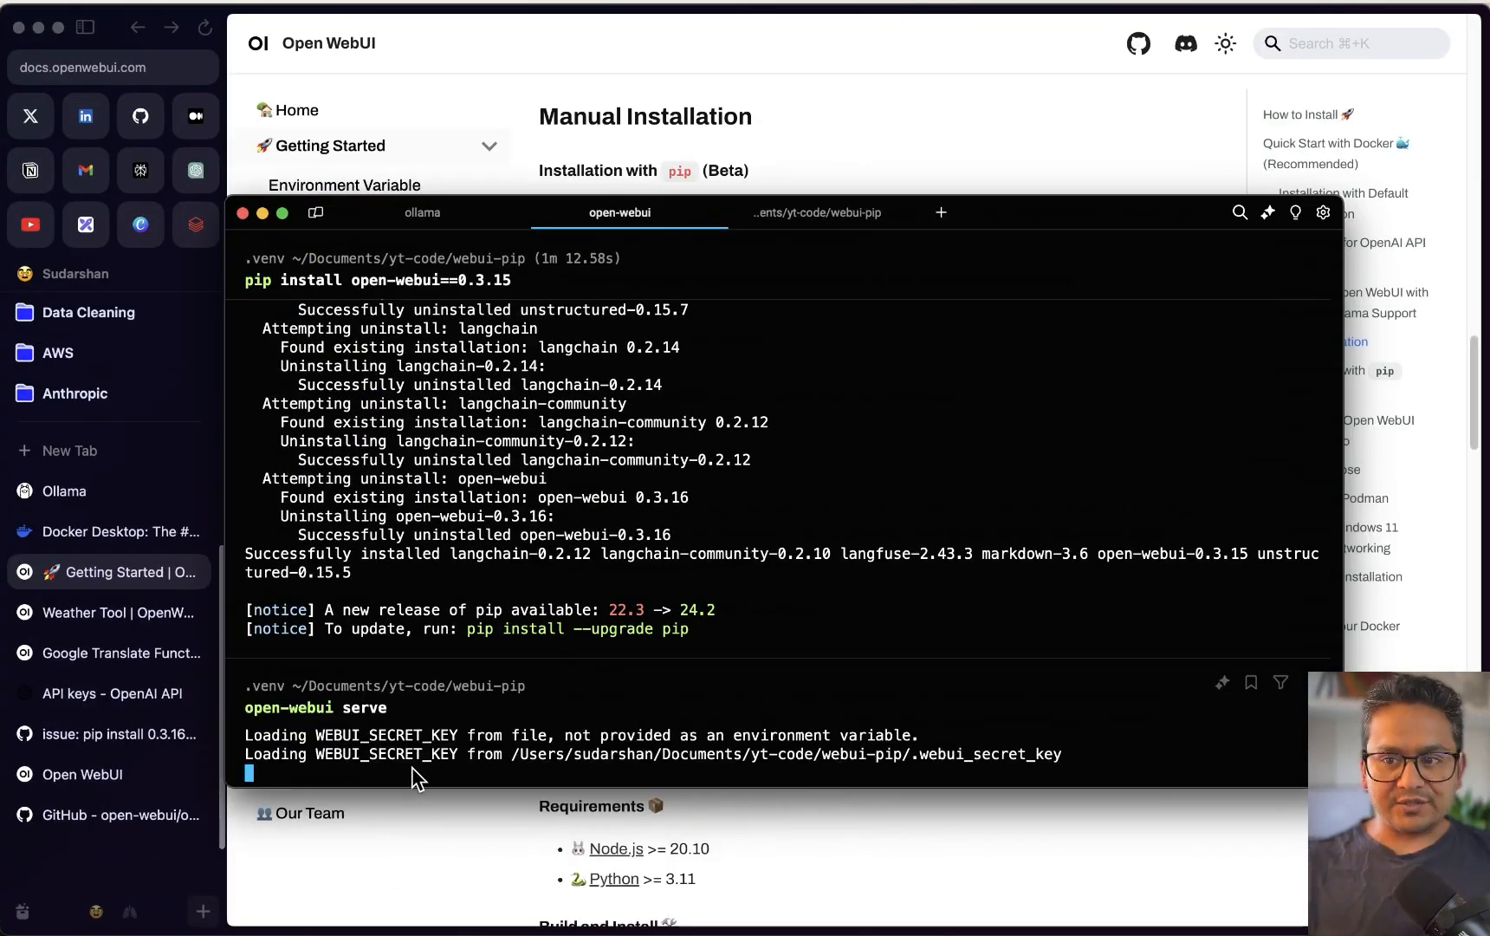
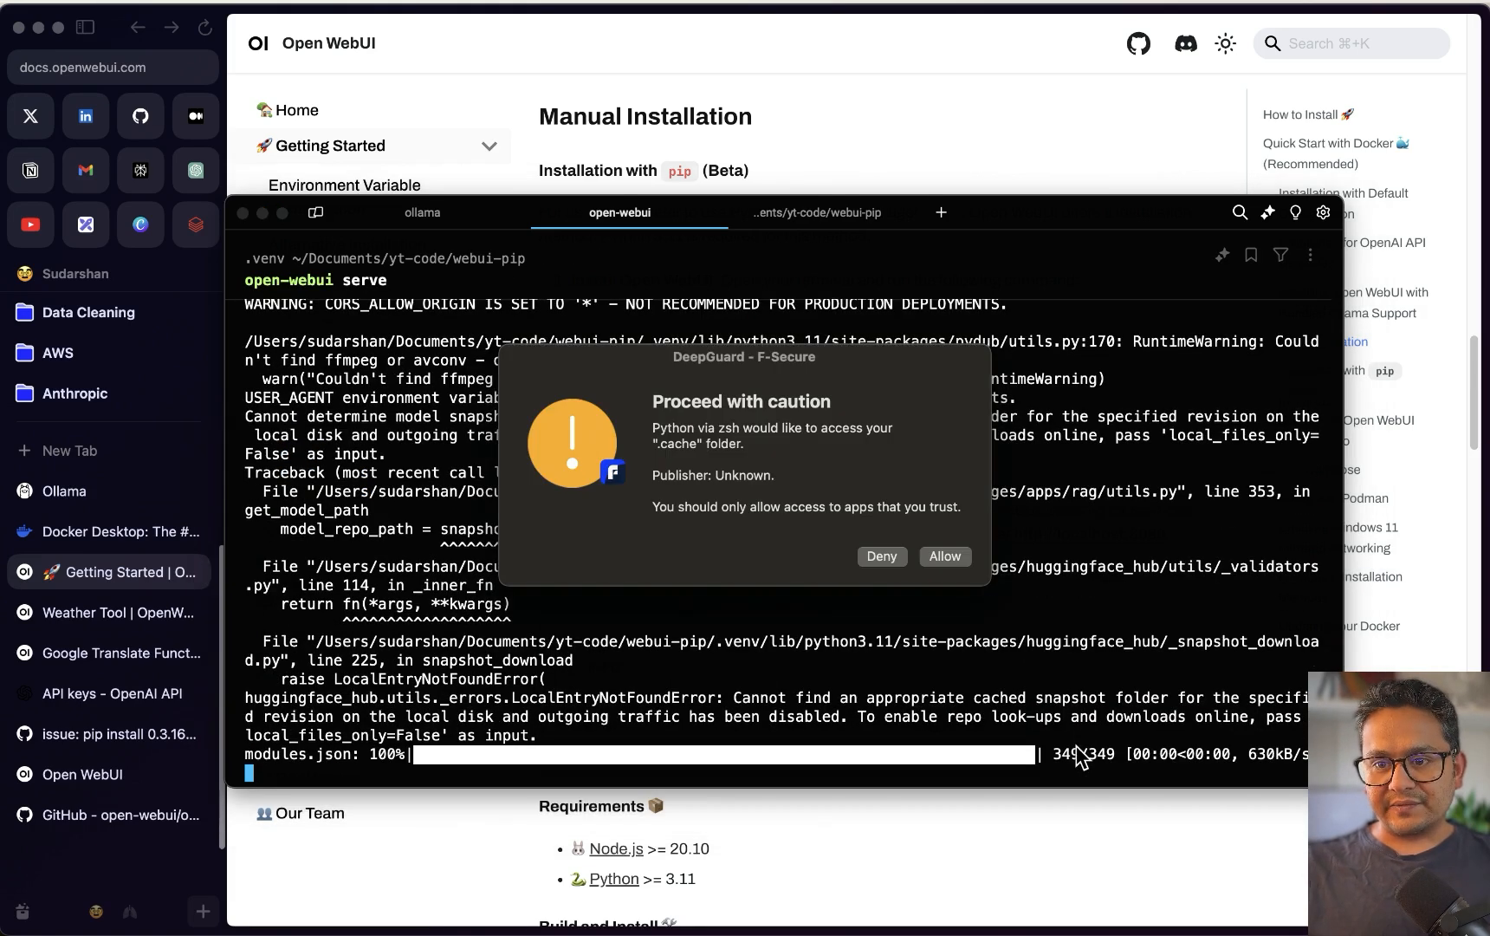
Allow Python cache access in DeepGuard and check the 0.0.0.0:8080 server address in the browser
left_click(944, 558)
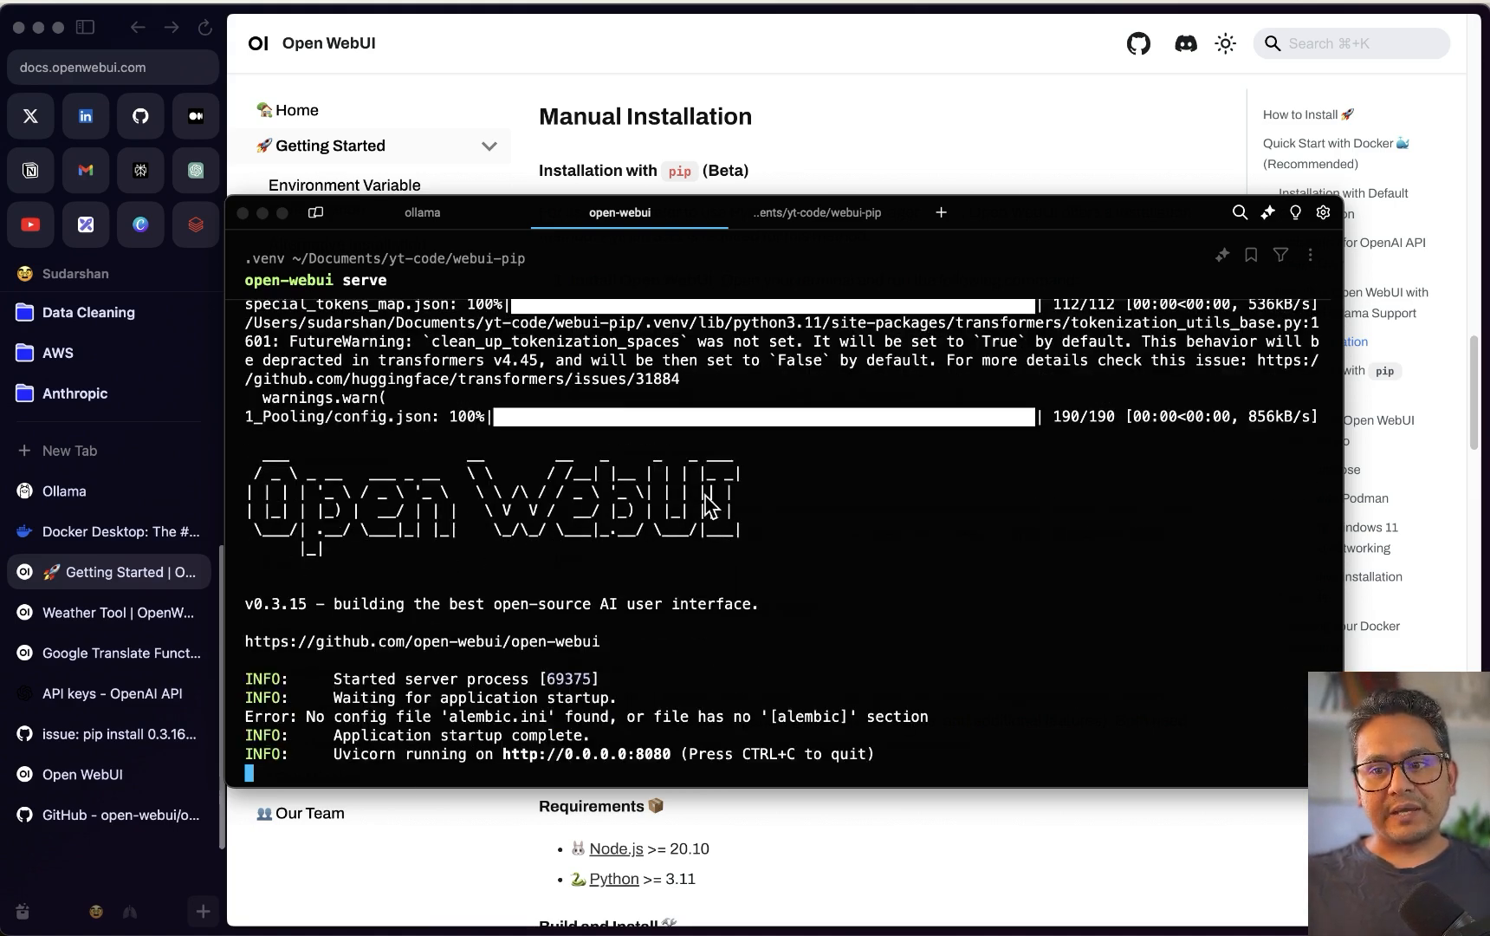
left_click(618, 754)
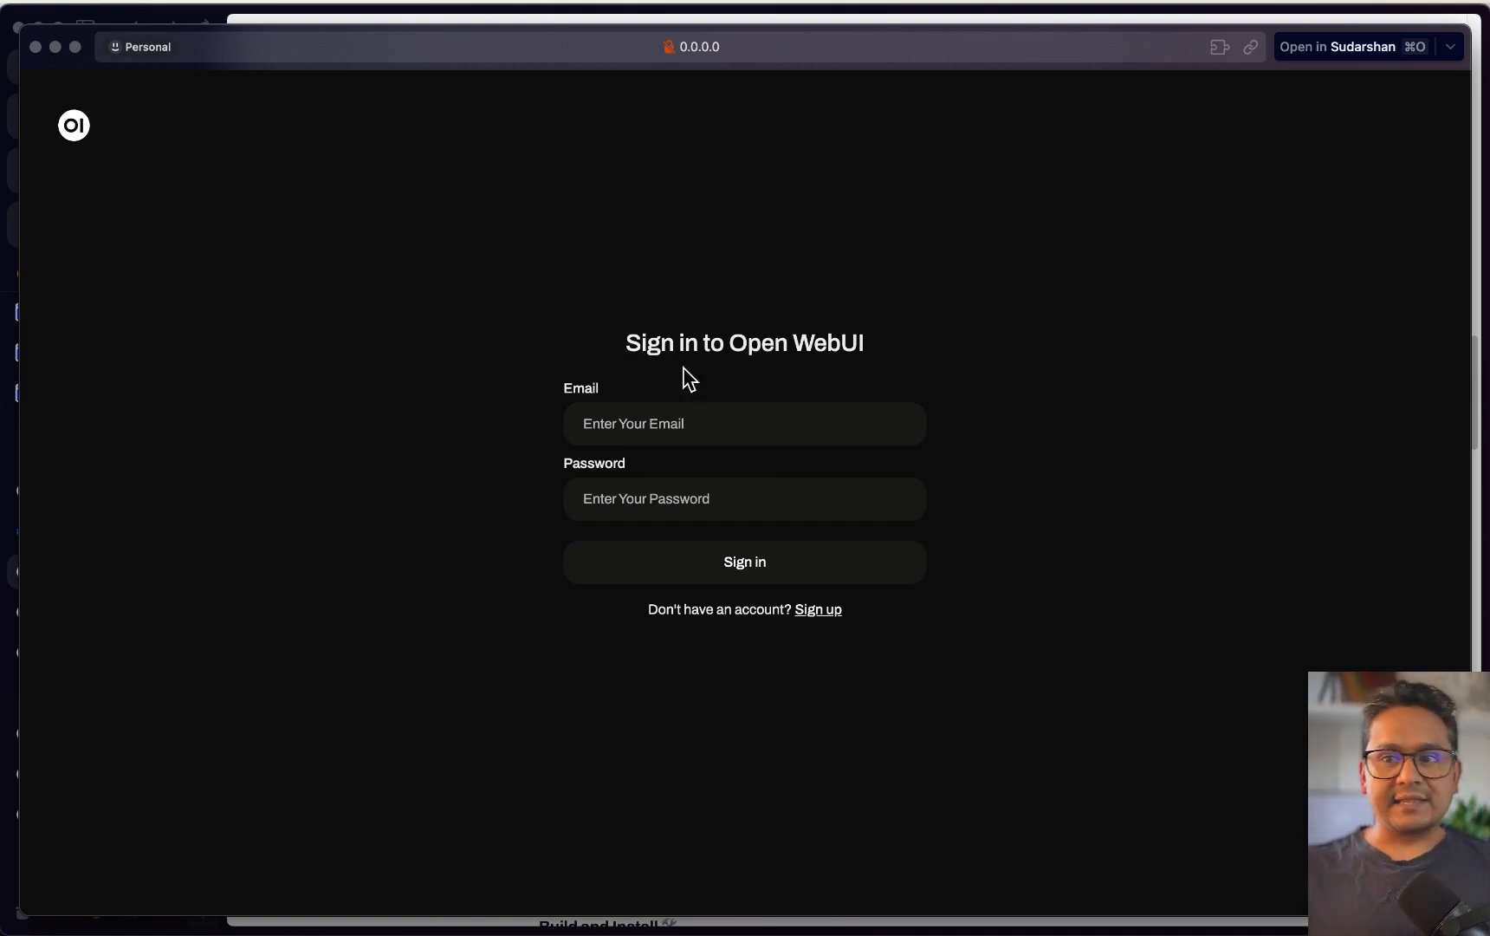
left_click(37, 47)
Stop the pip-run open-webui server with Ctrl+C, close its Warp tab and return to the chat
left_click(781, 767)
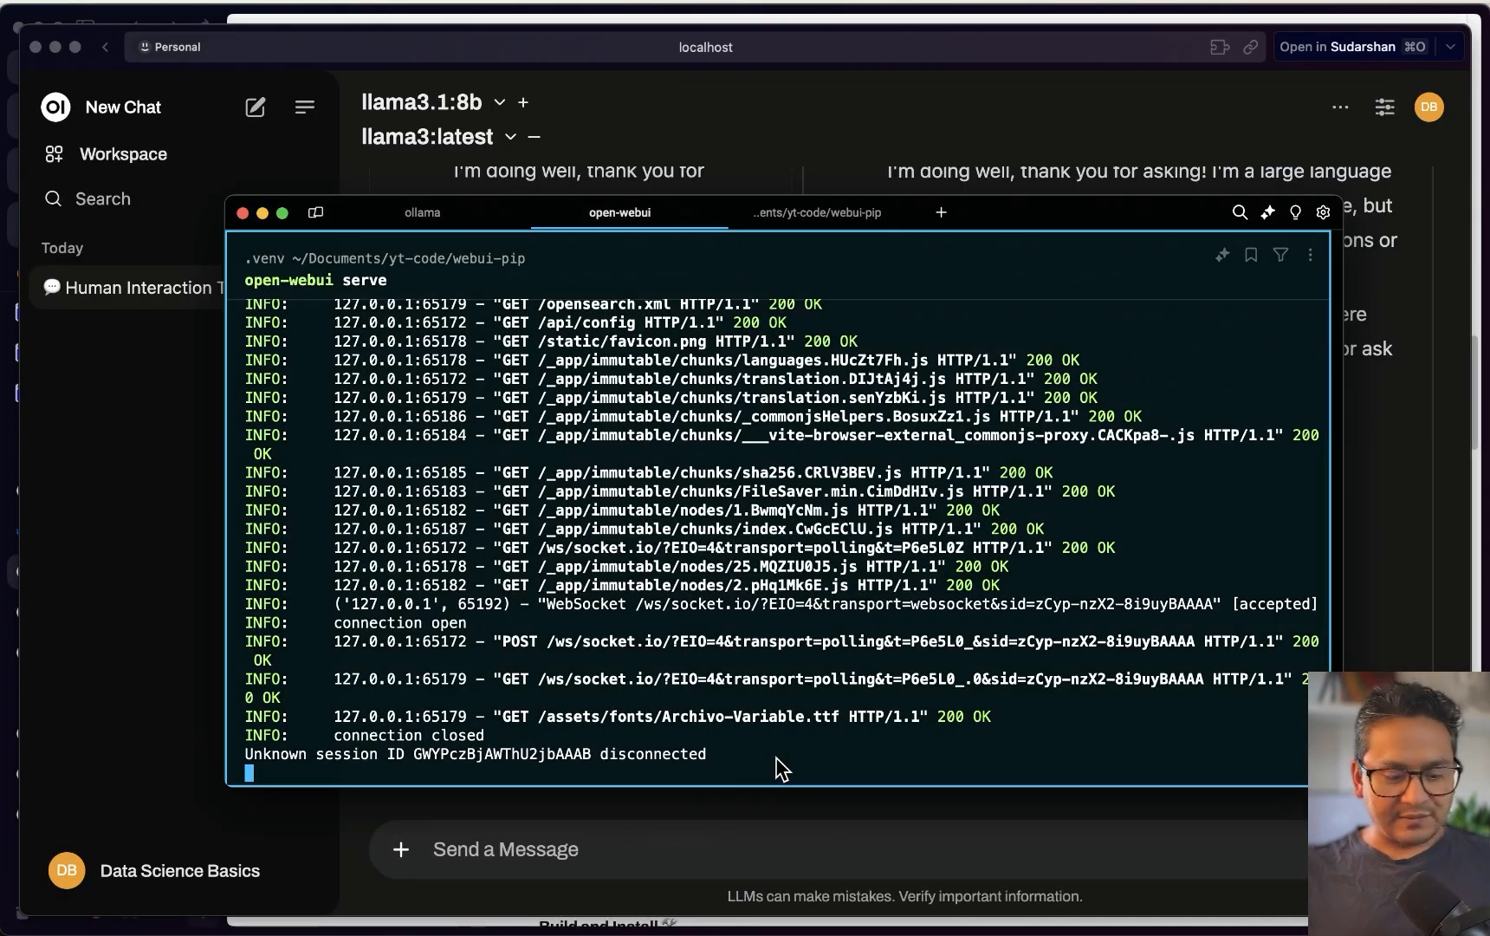
key("ctrl+c")
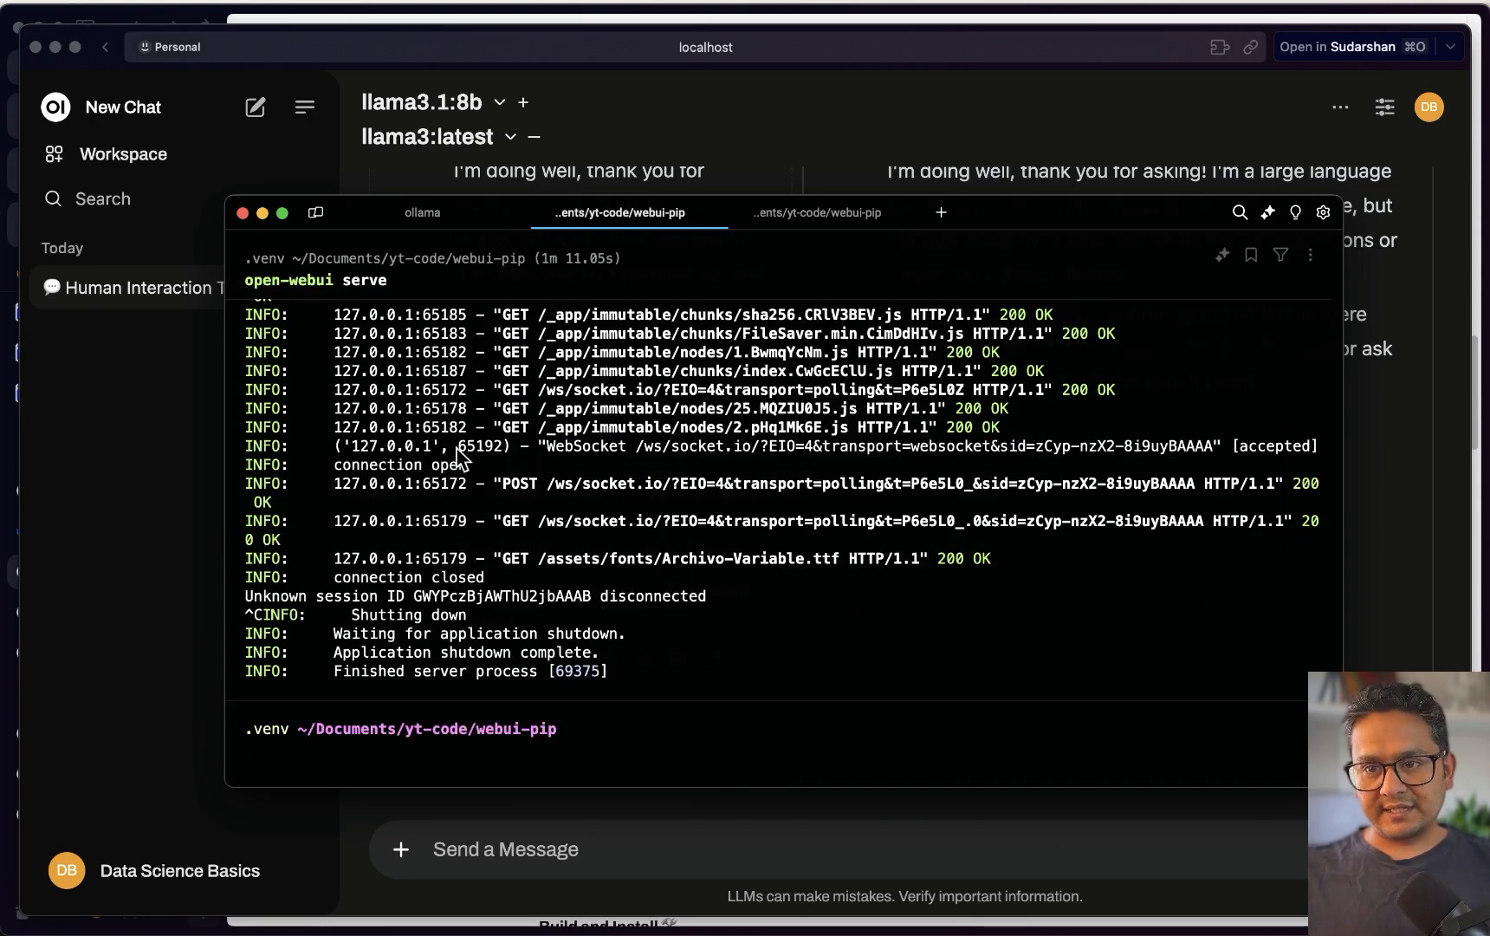
left_click(712, 213)
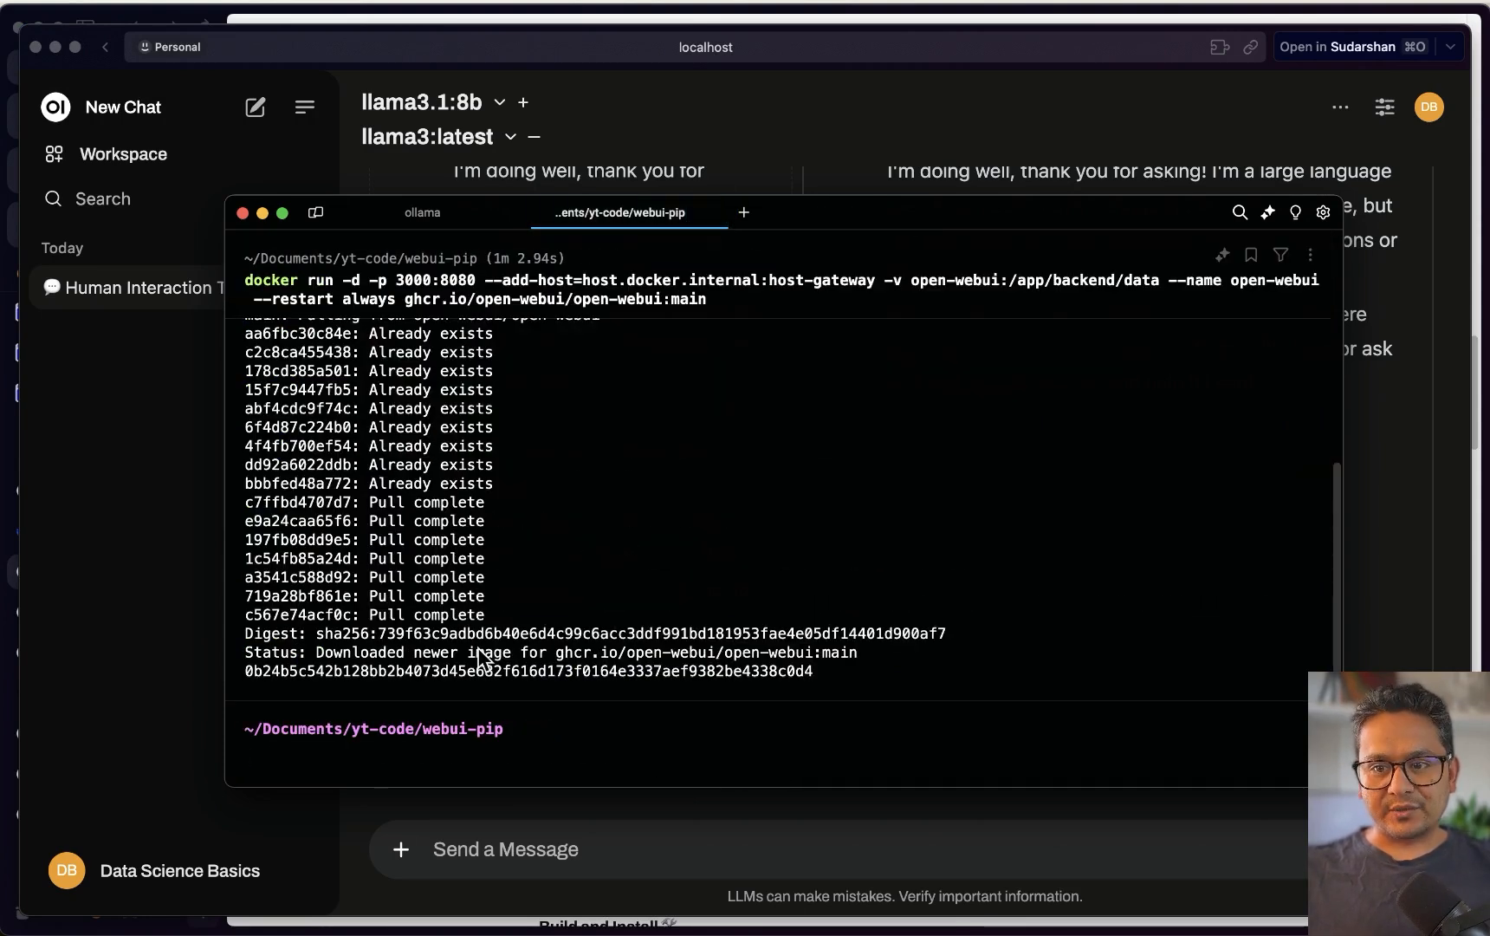
key("super+Tab")
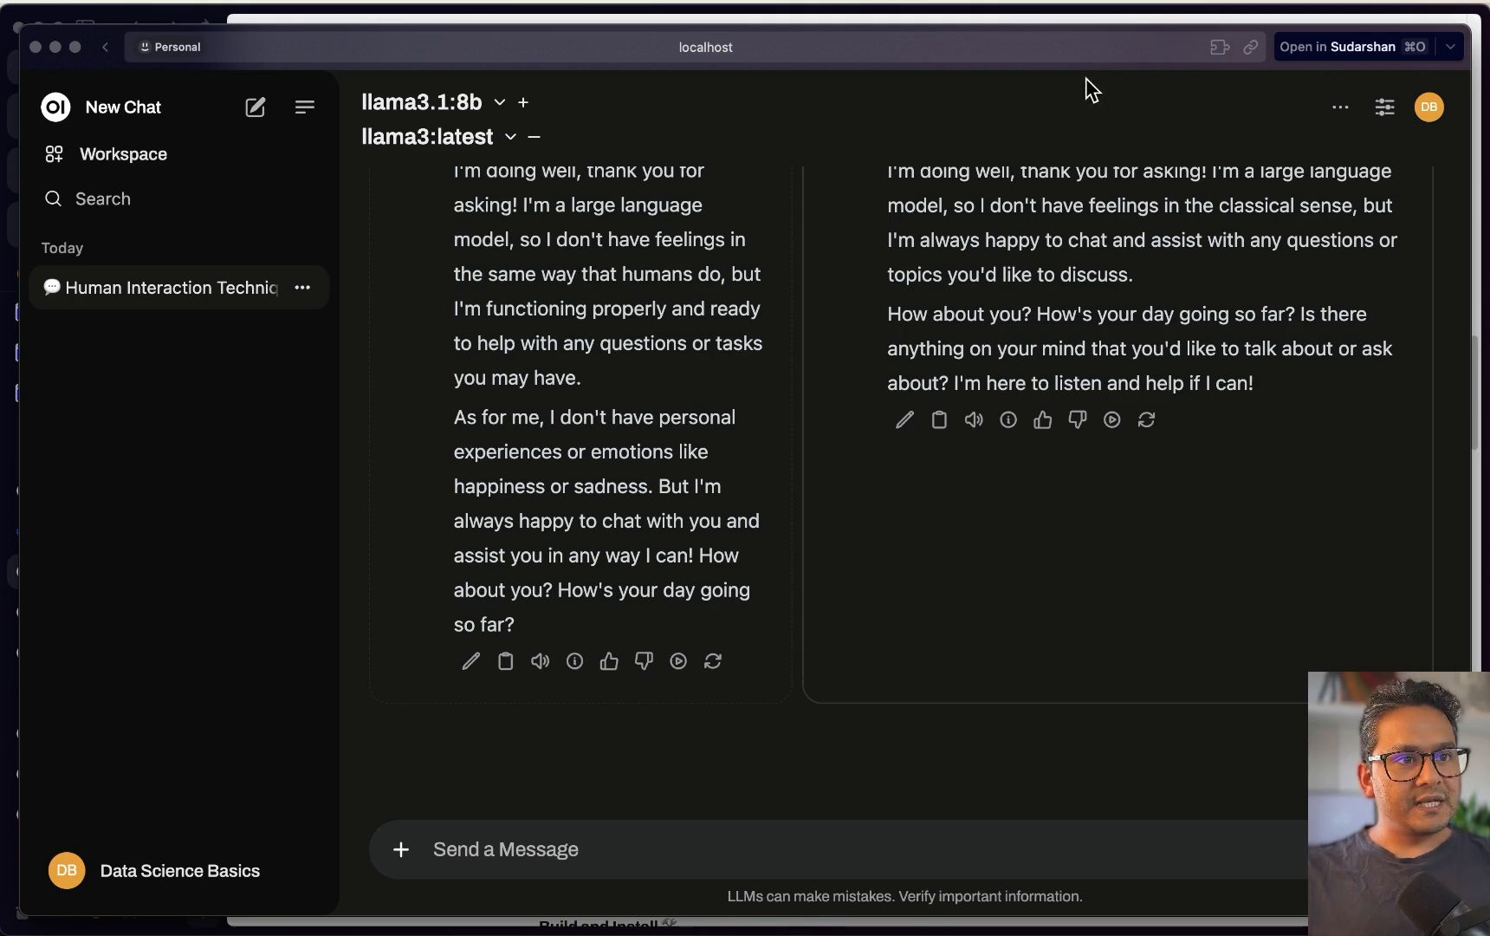
left_click(104, 870)
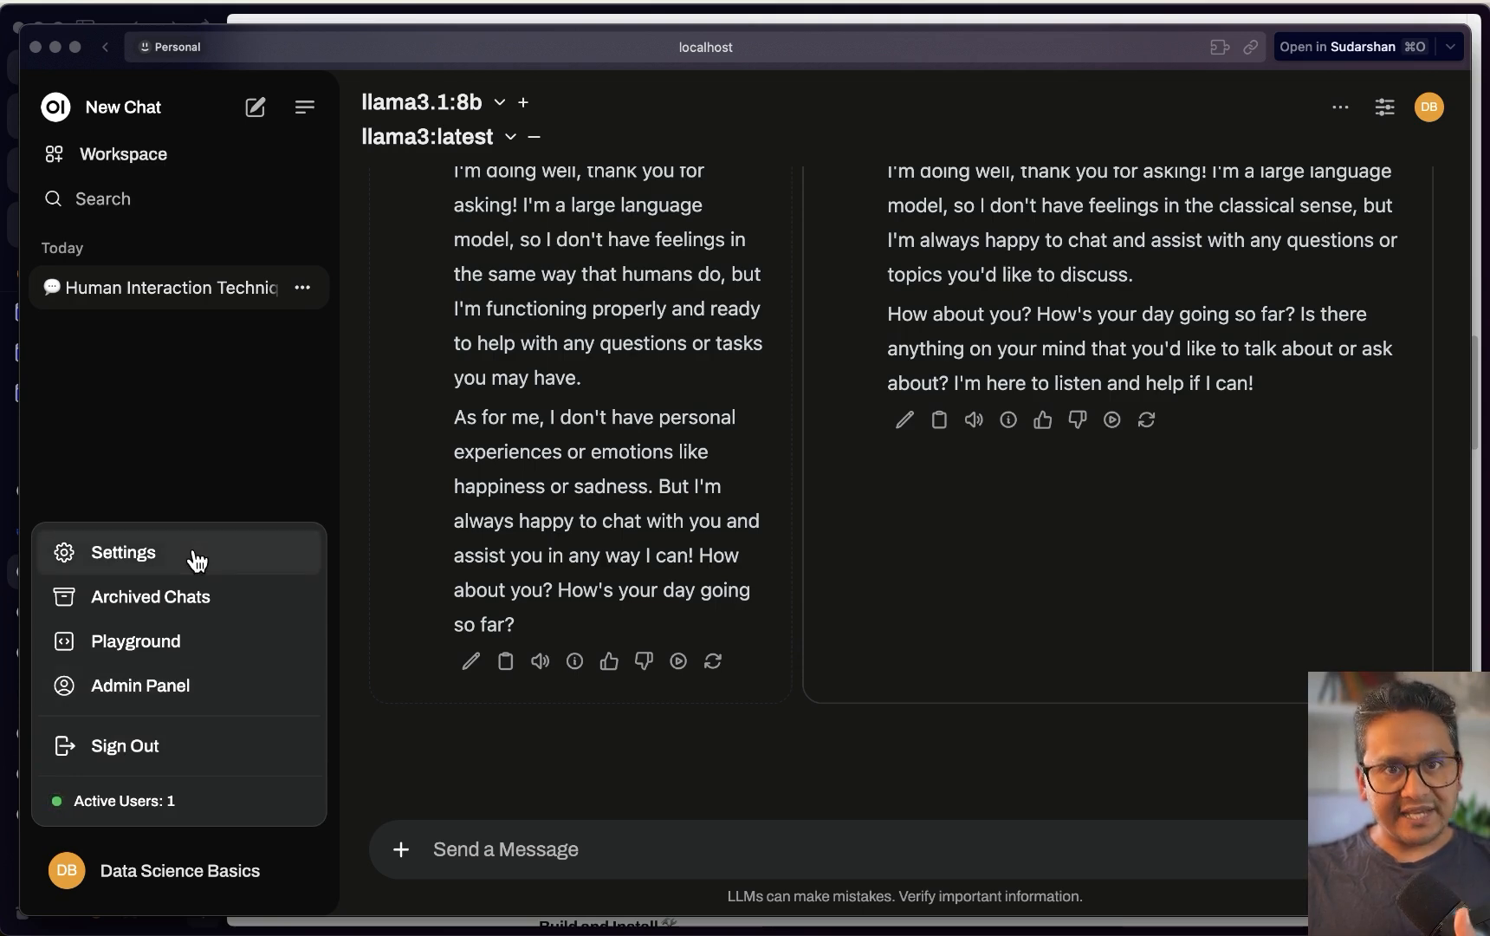
Open the Admin Panel and view the Add User form without submitting it
left_click(135, 687)
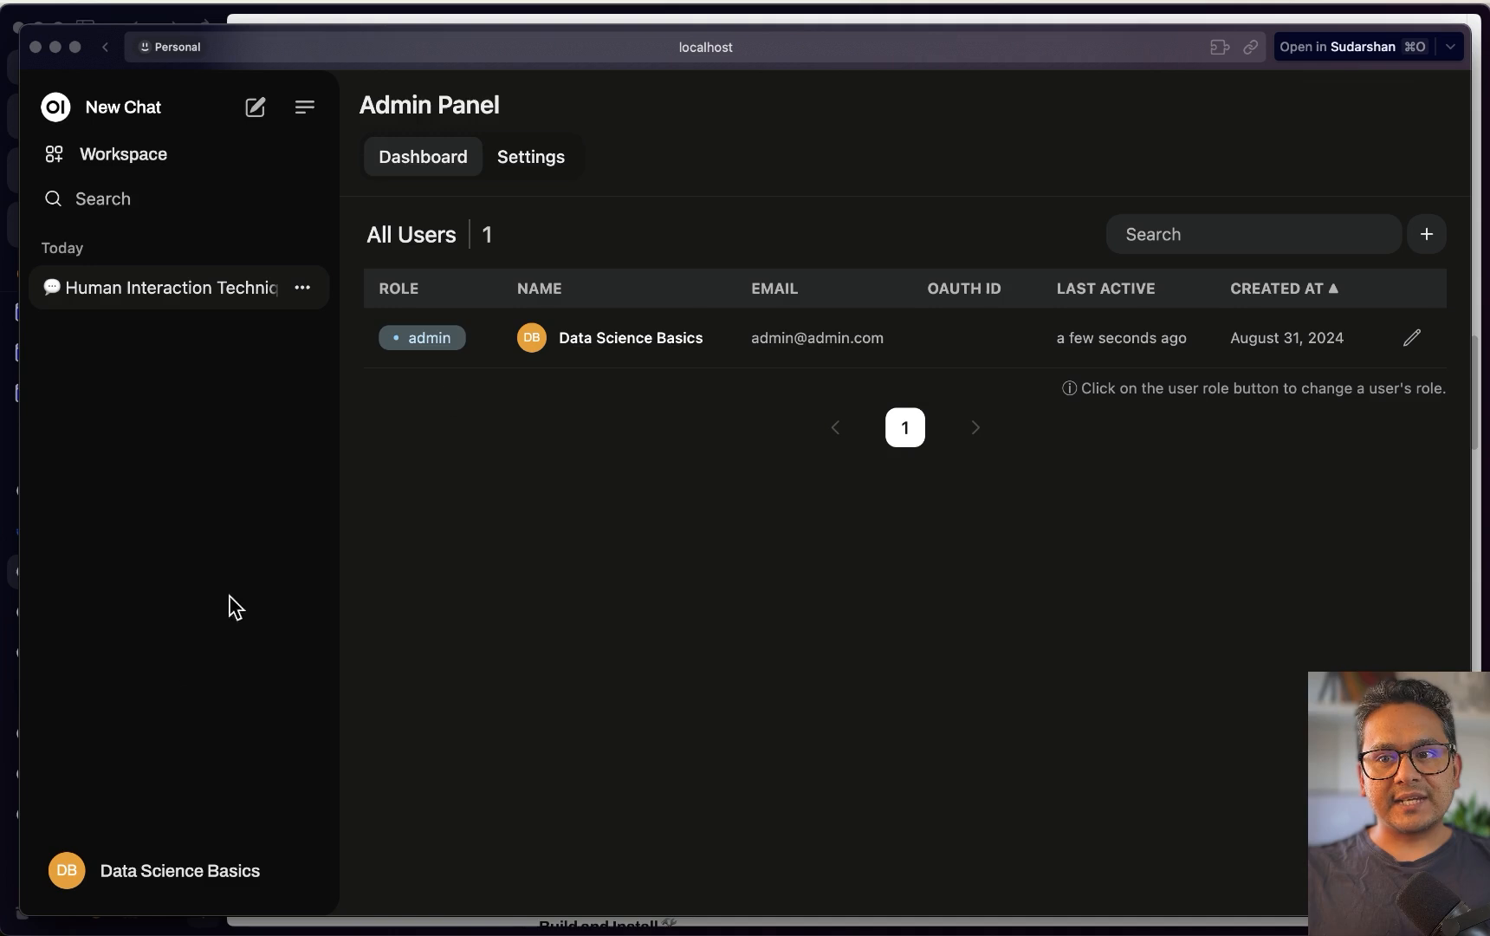
left_click(1436, 246)
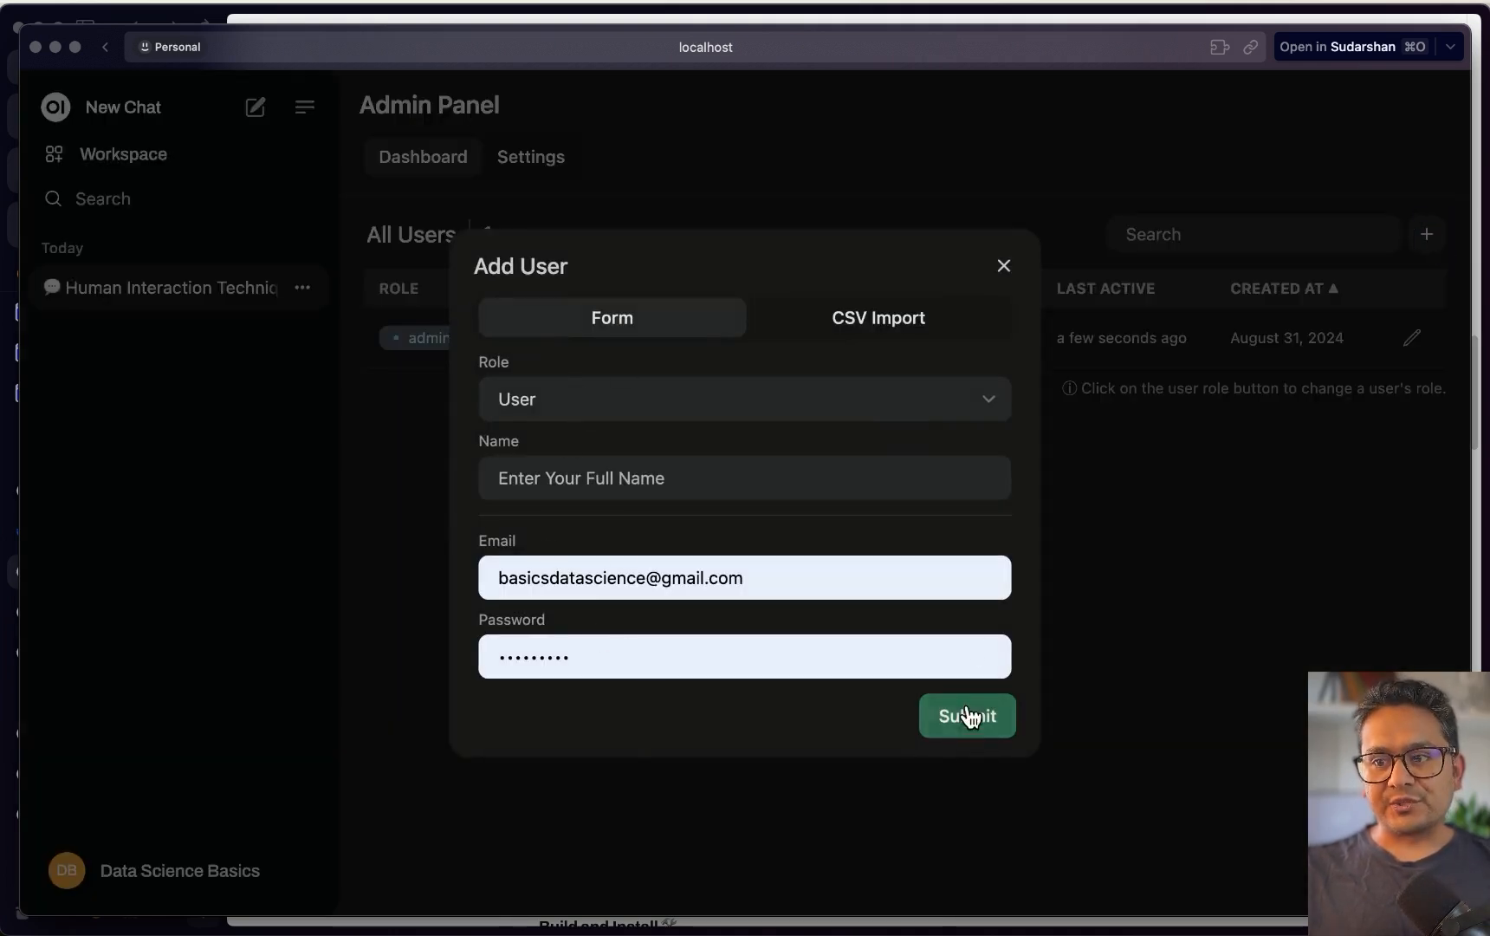
left_click(1002, 266)
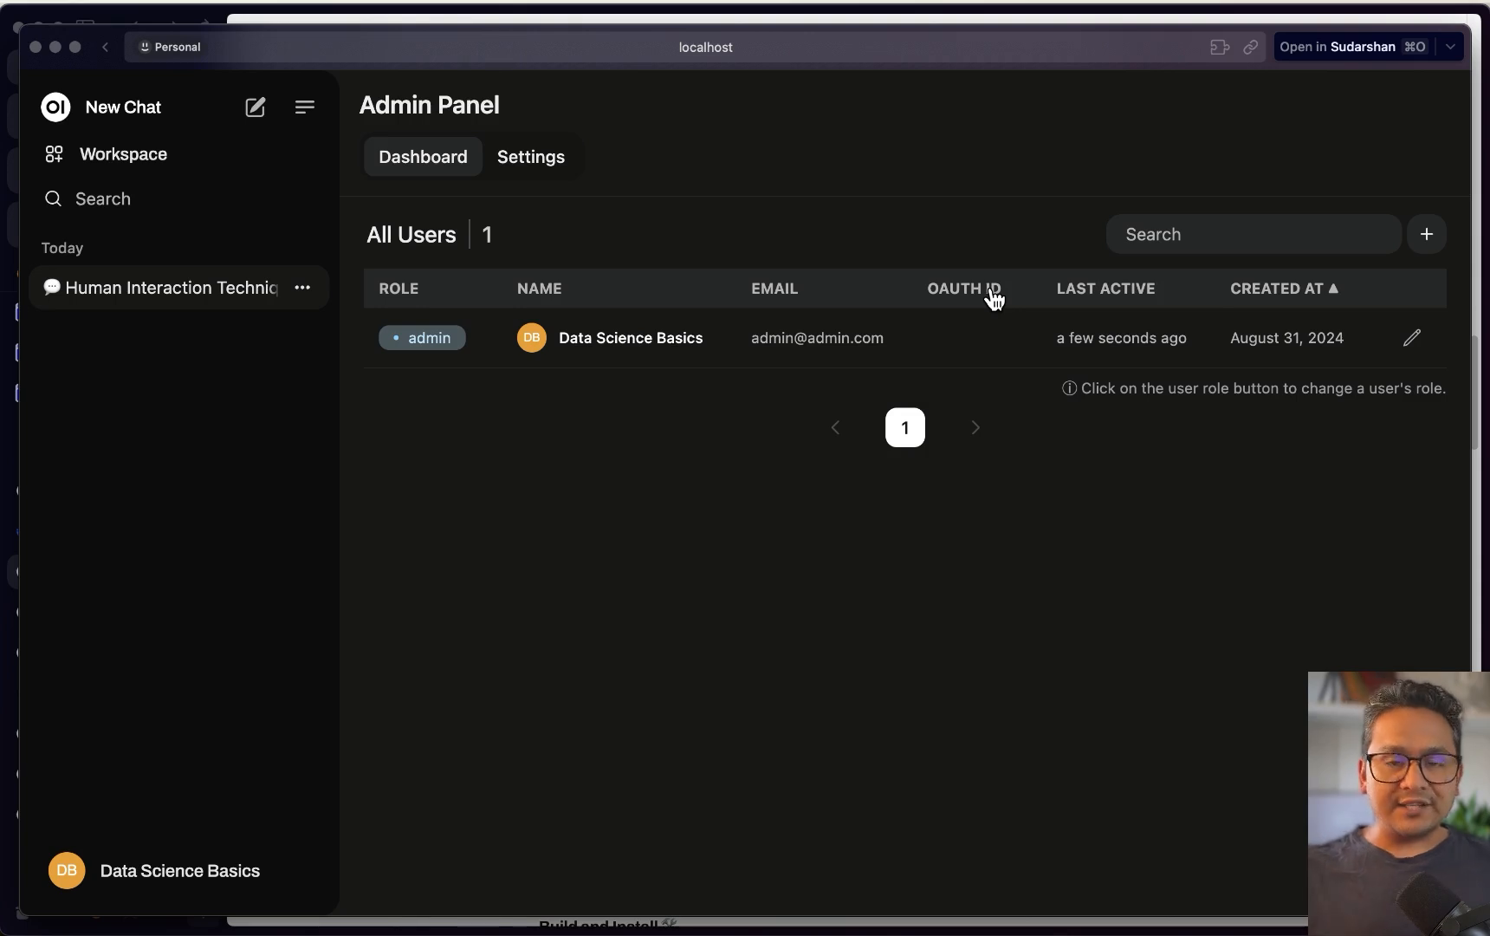
Trim the browser address down to localhost:3000 and dismiss it without navigating
left_click_drag(756, 53, 756, 53)
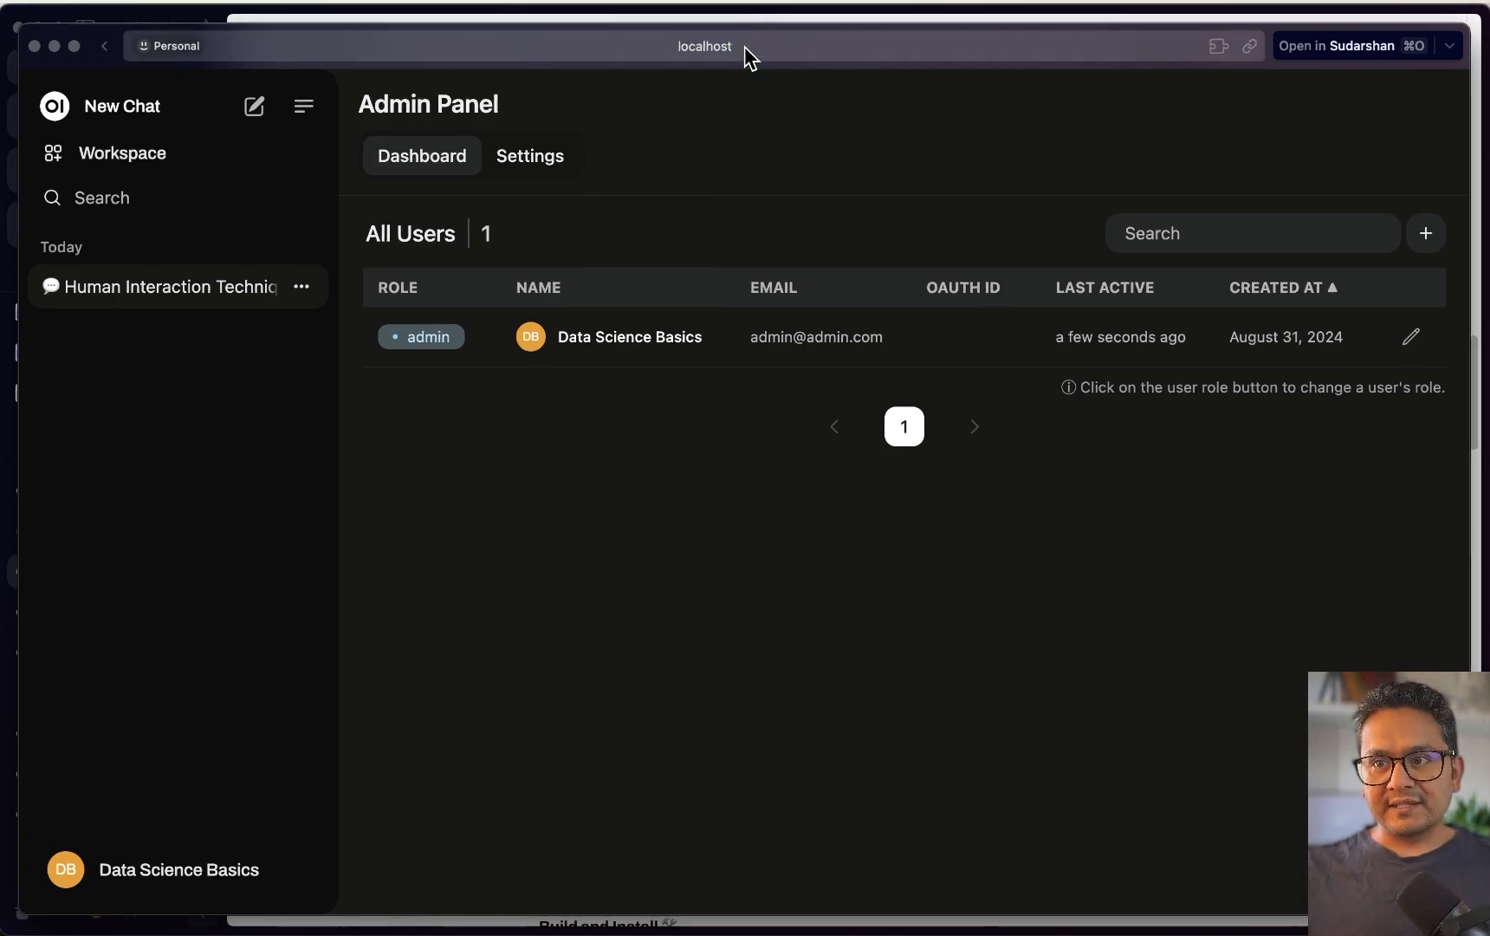
left_click(745, 47)
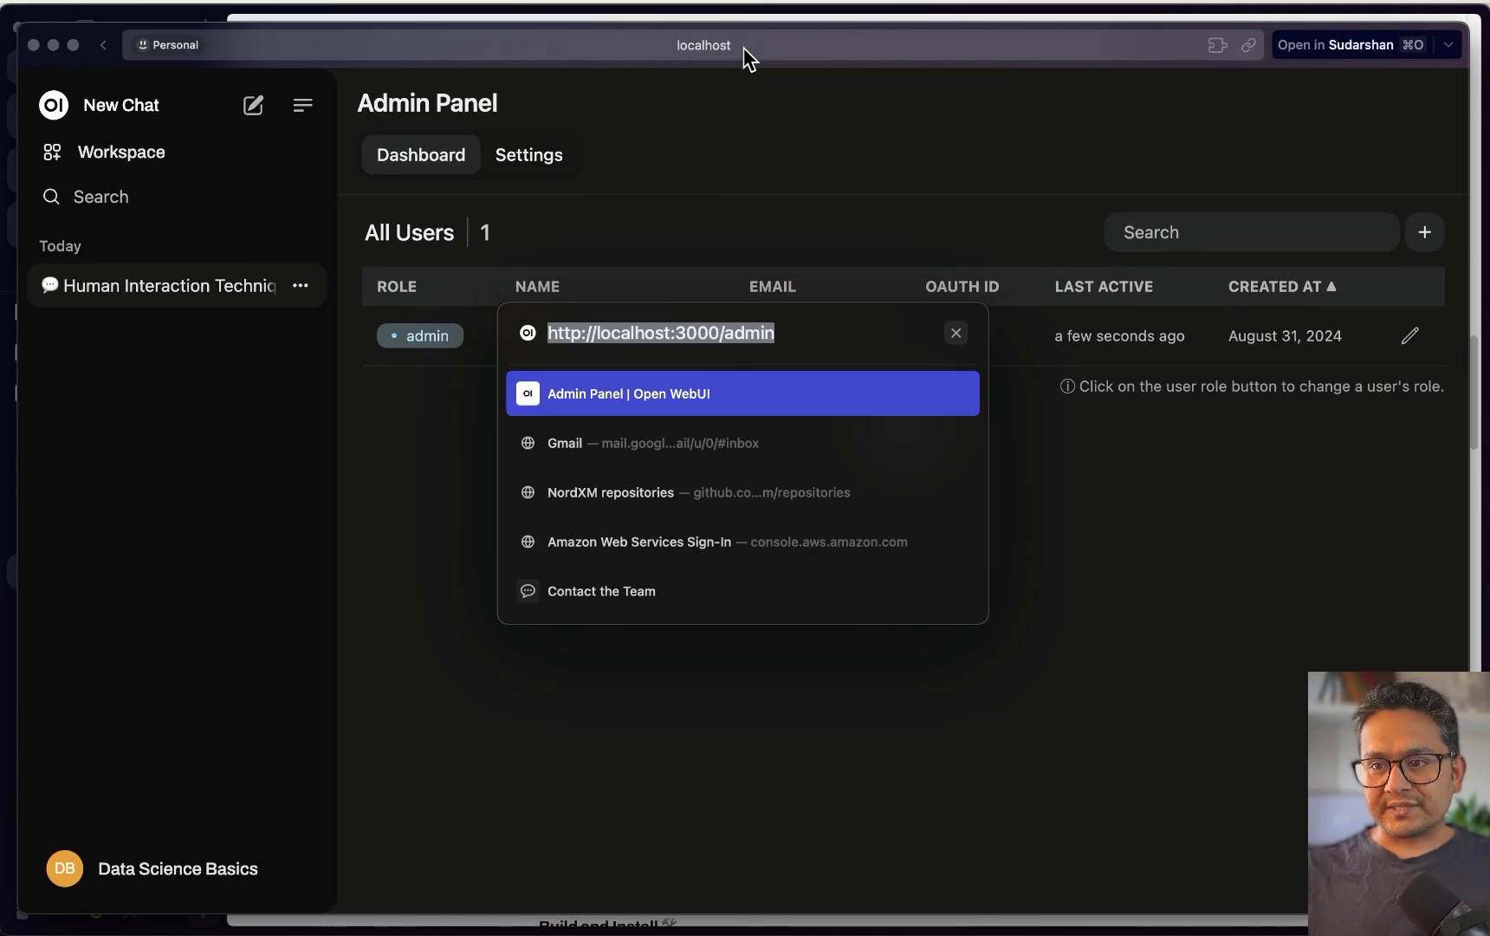
key("Right")
key("BackSpace")
key("BackSpace")
key("BackSpace")
key("BackSpace")
key("BackSpace")
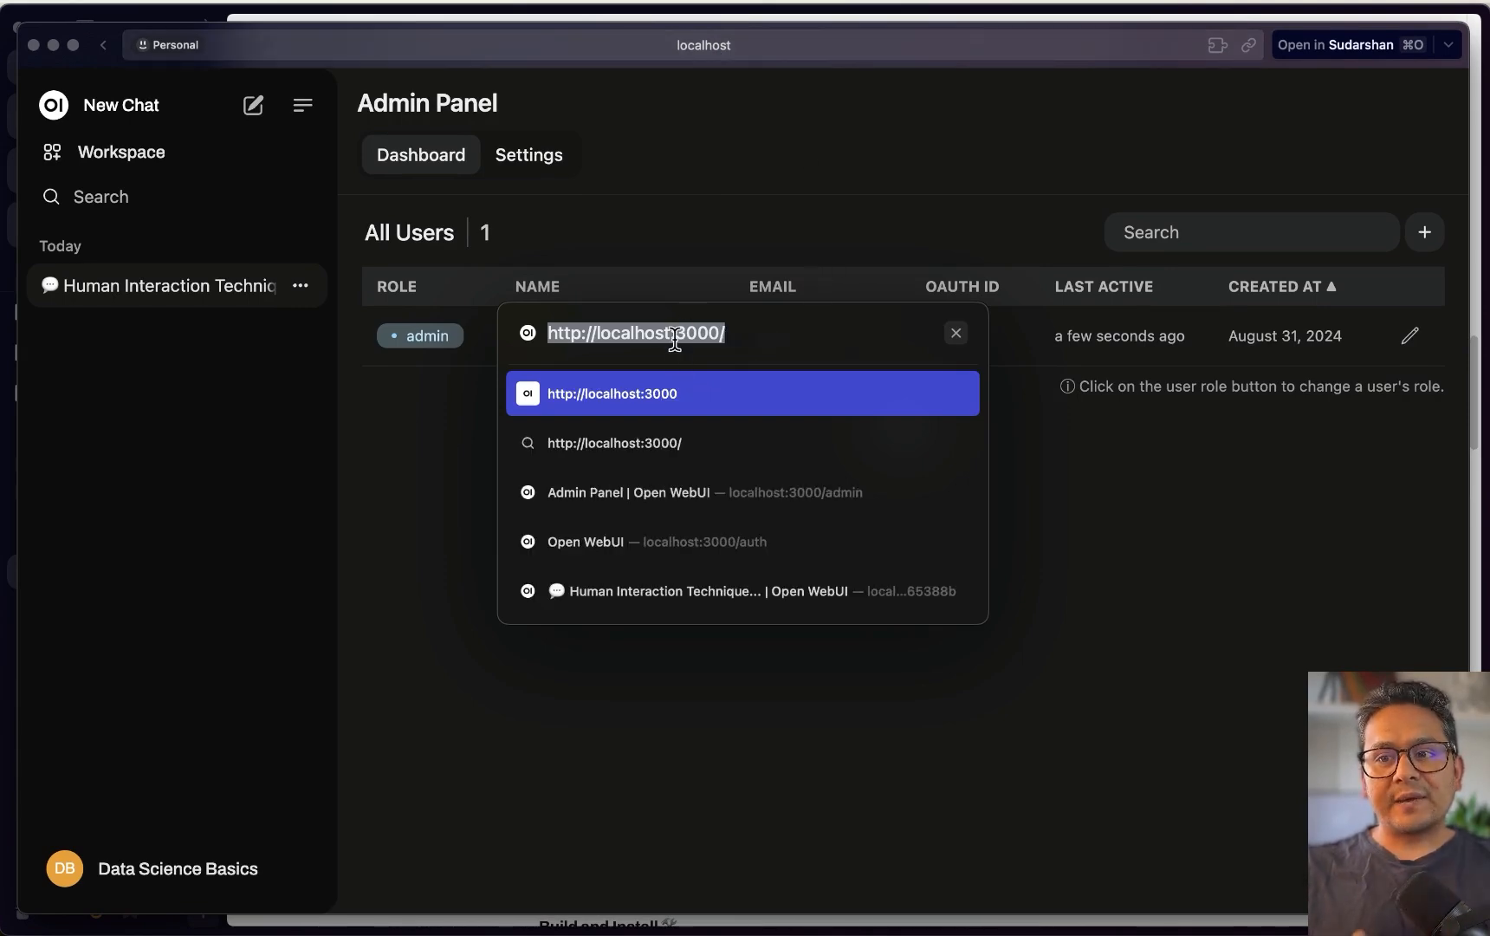
left_click(1118, 669)
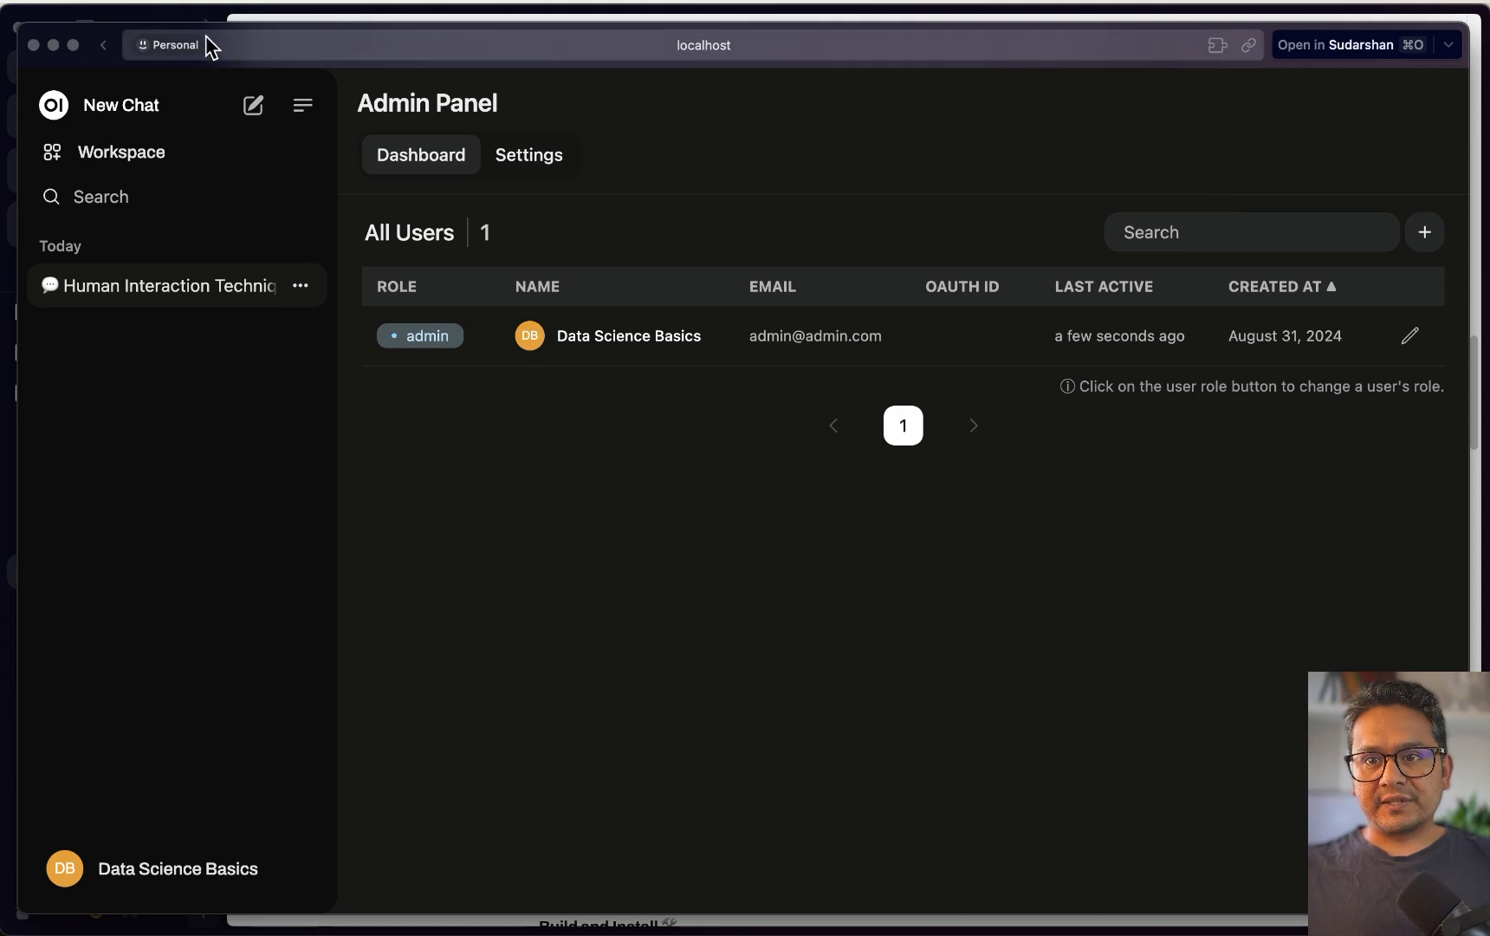
Open a new incognito window and load Open WebUI at localhost:3000
left_click(118, 3)
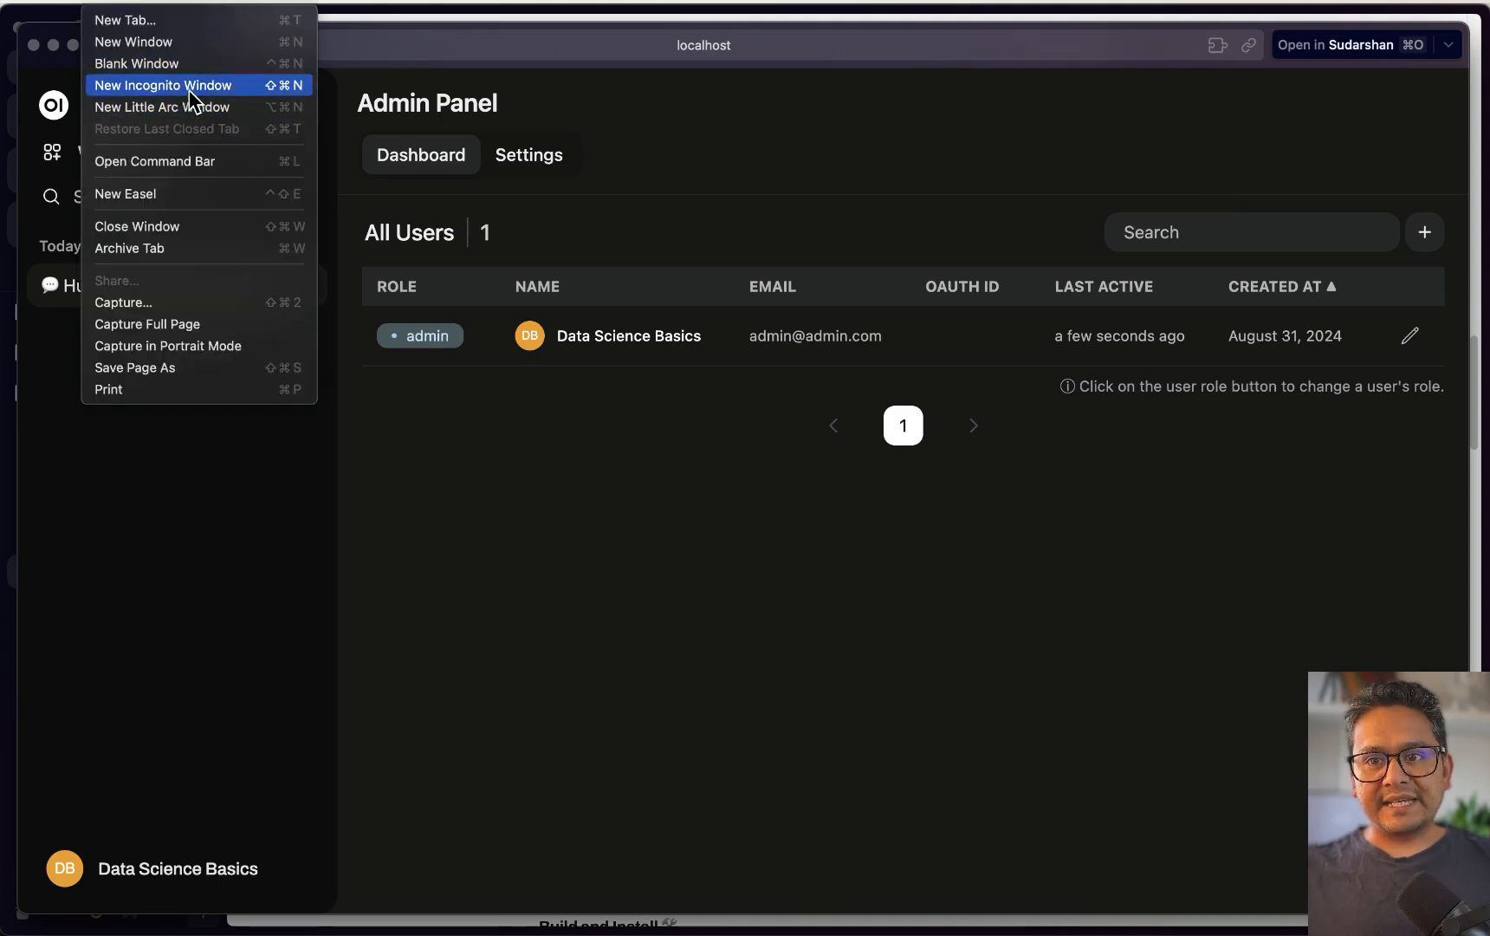
key("Escape")
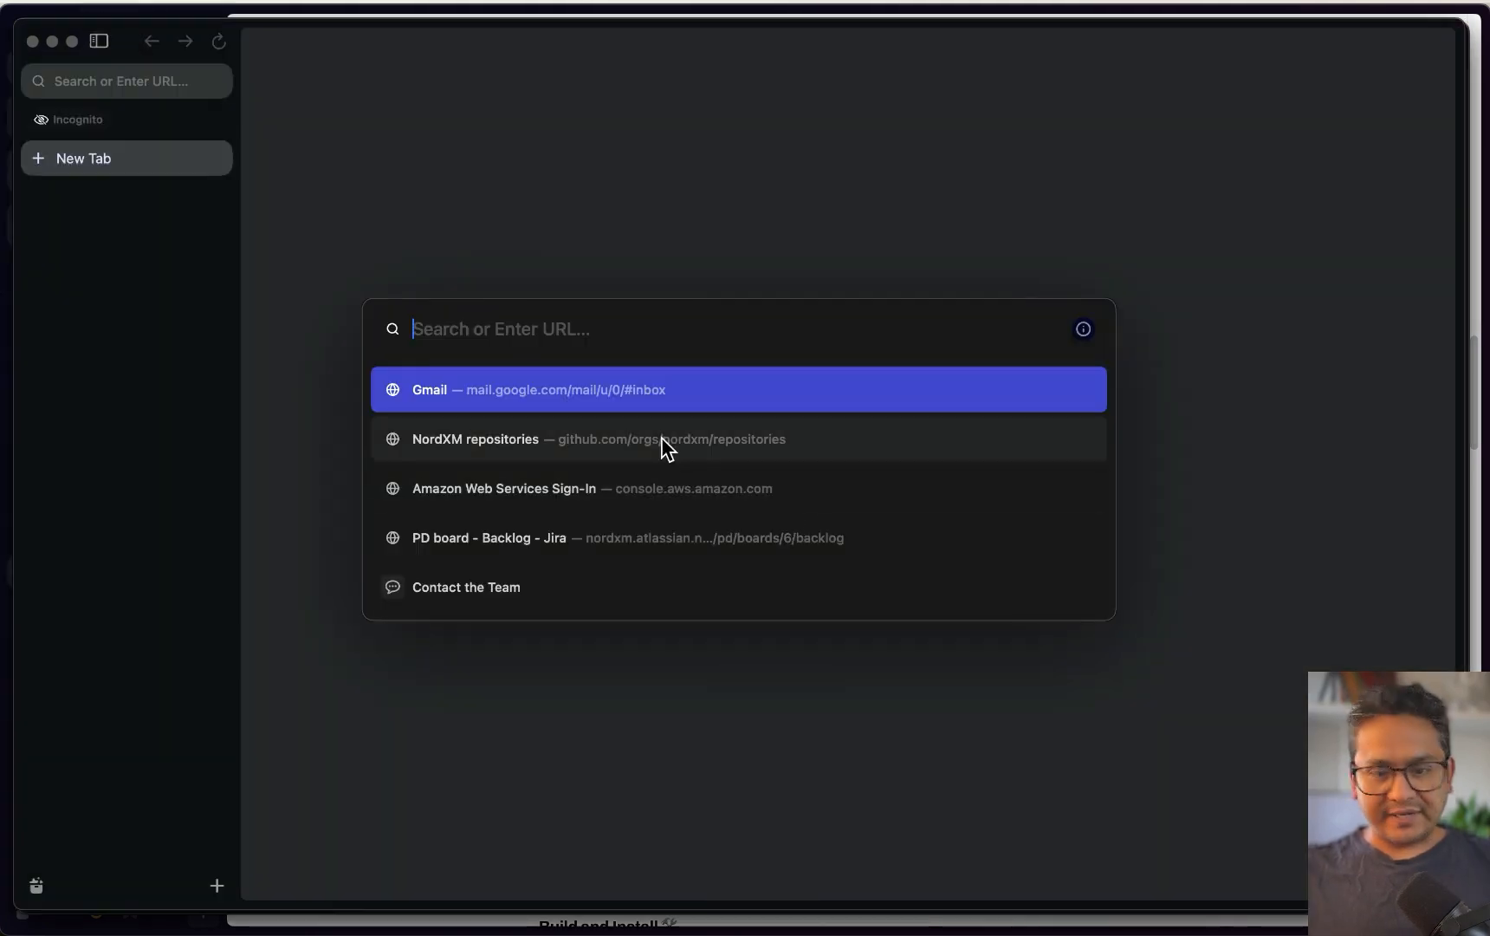
key("super+v")
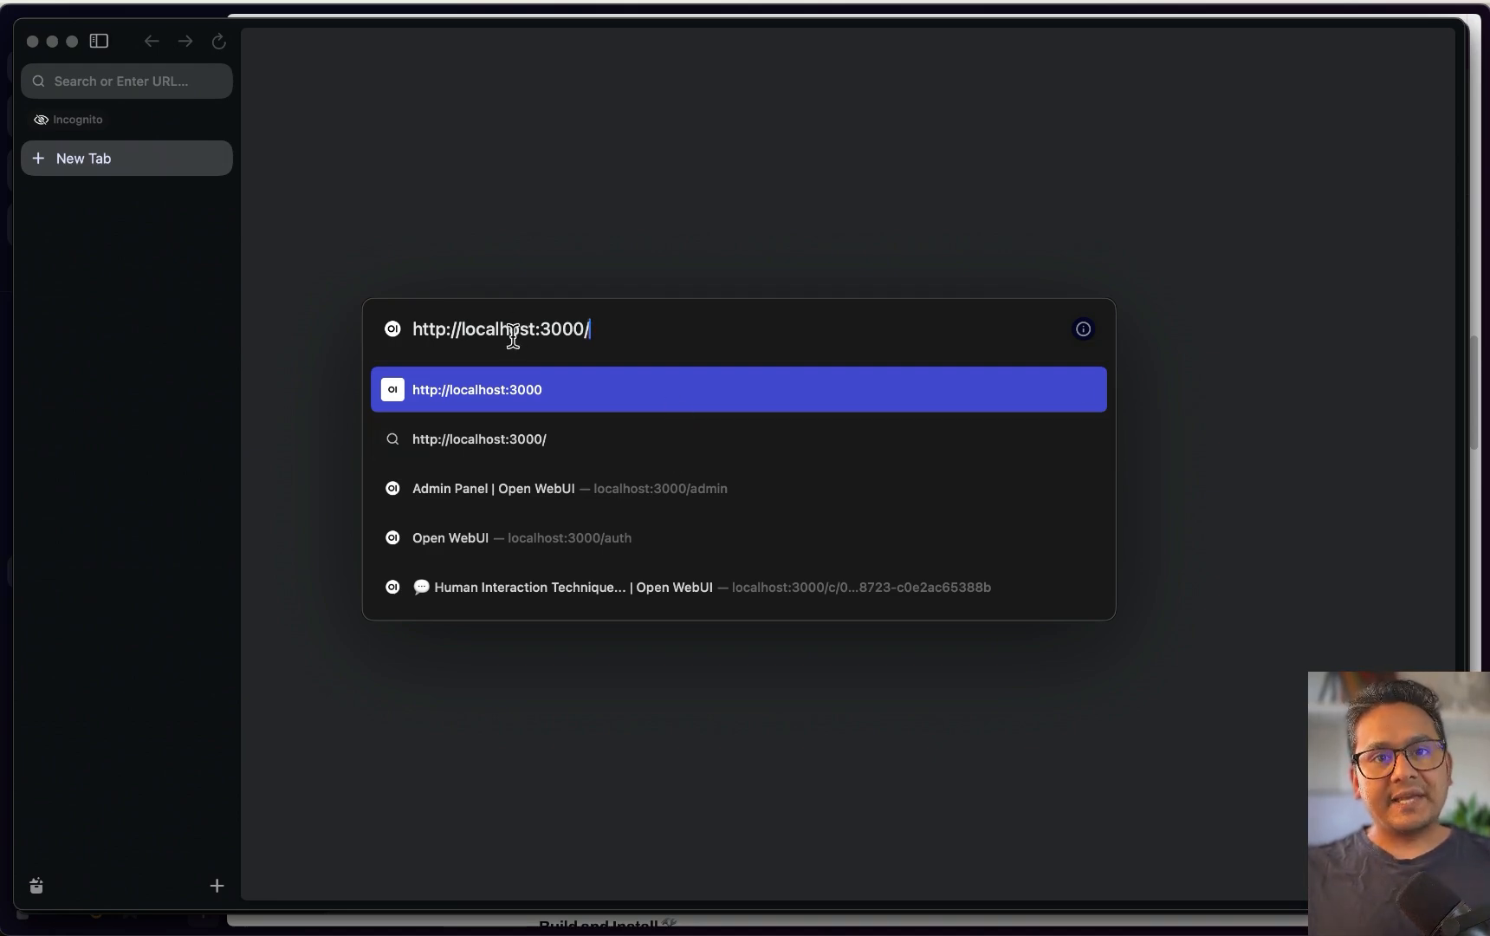
key("Return")
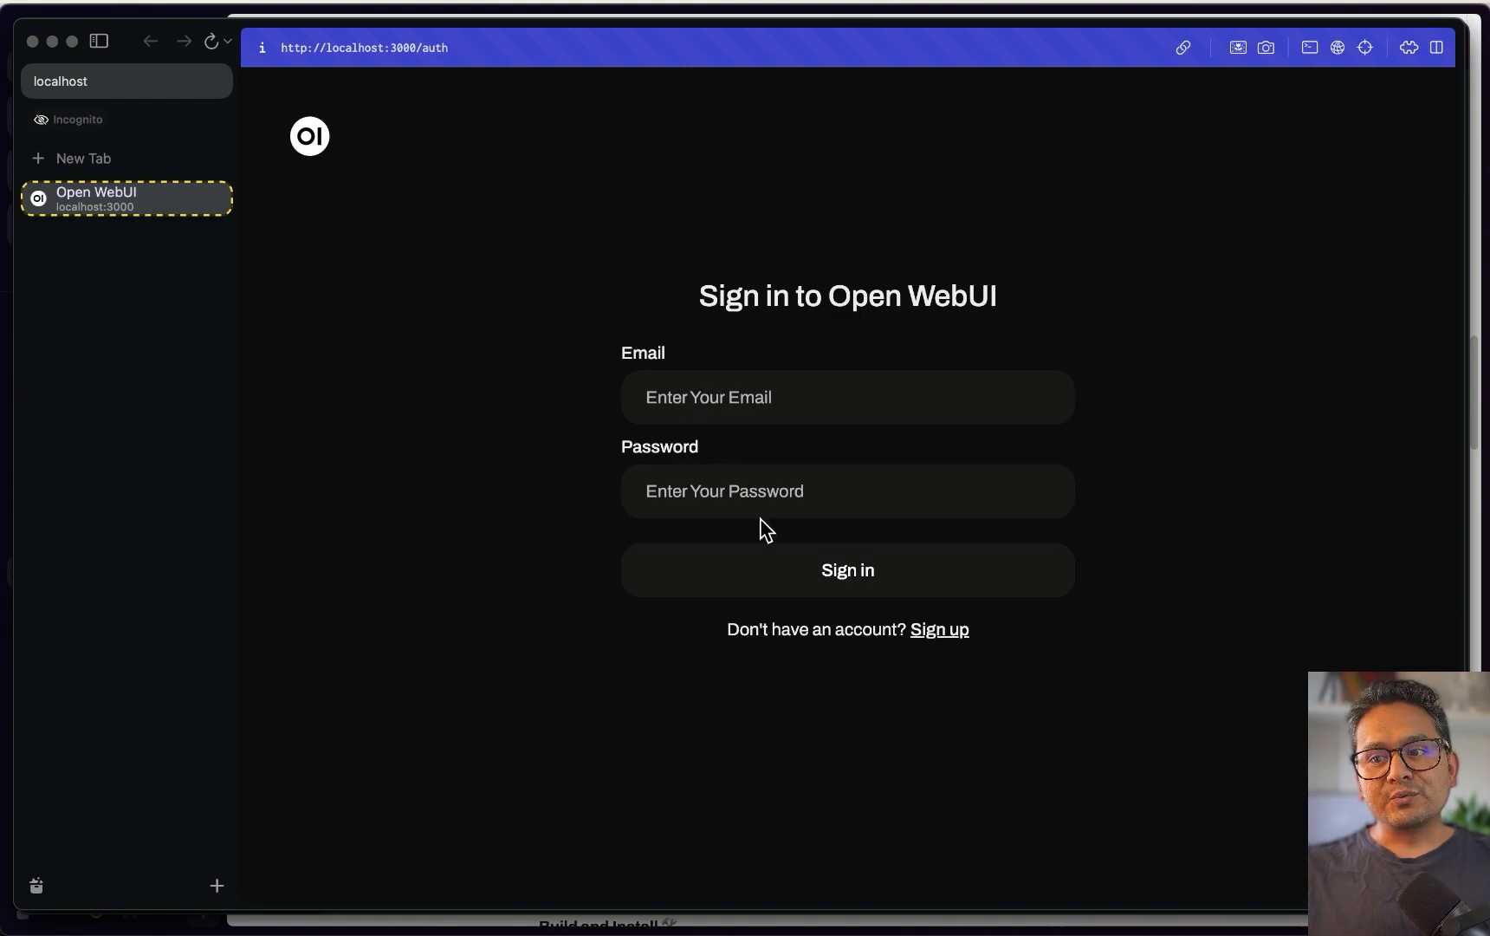
Sign up an account named 'Test' with e-mail and password, then return to the admin window
left_click(957, 632)
left_click(839, 333)
left_click(832, 344)
type("Test user")
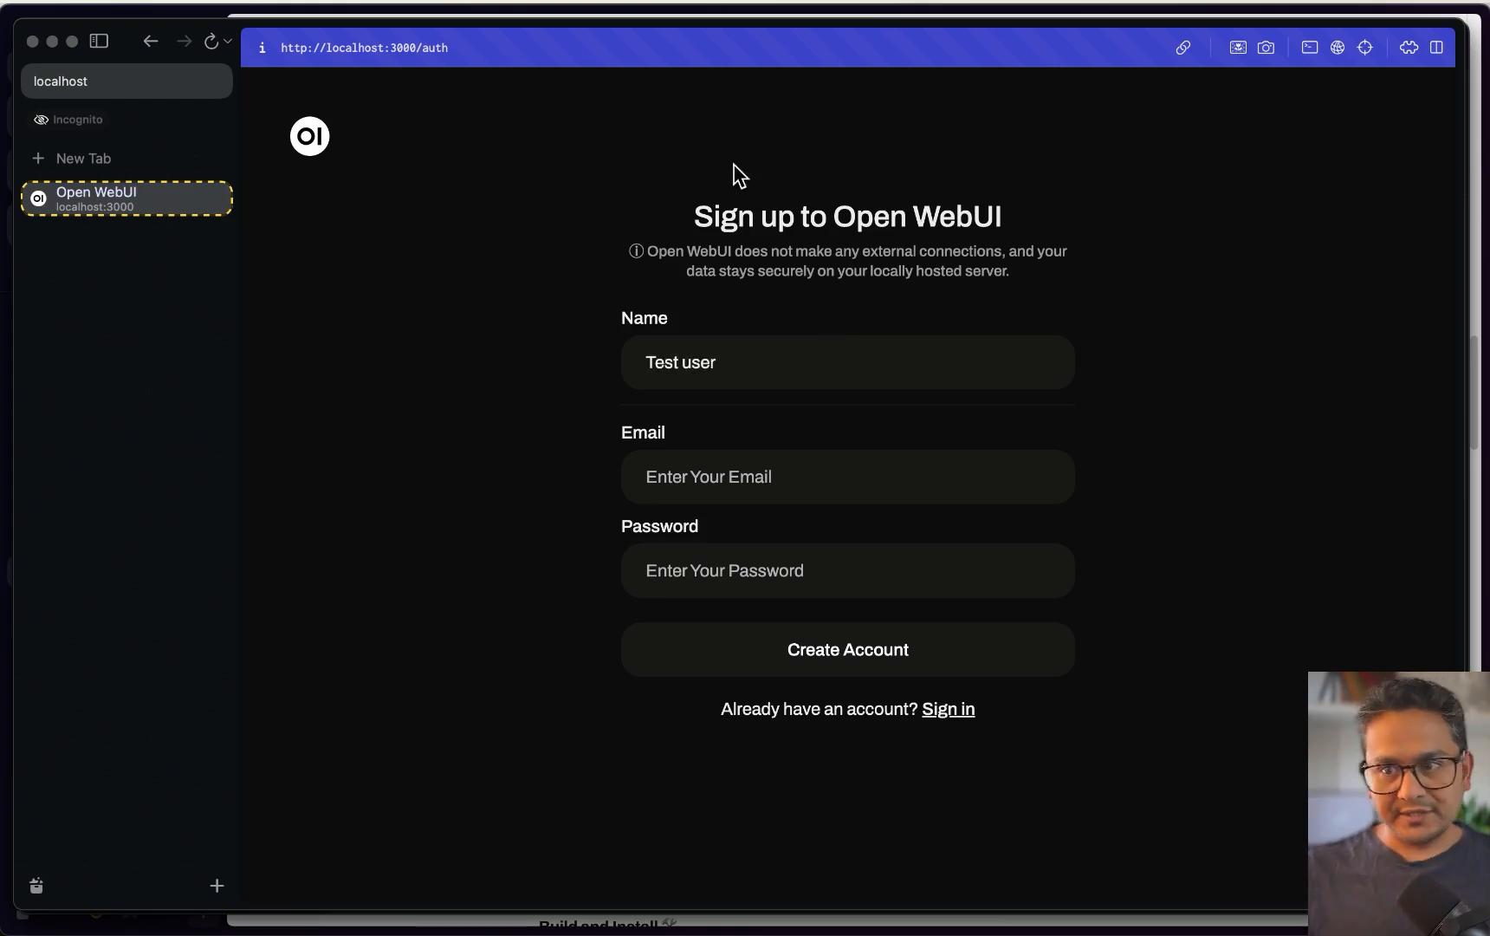
left_click(734, 491)
type("test@tes")
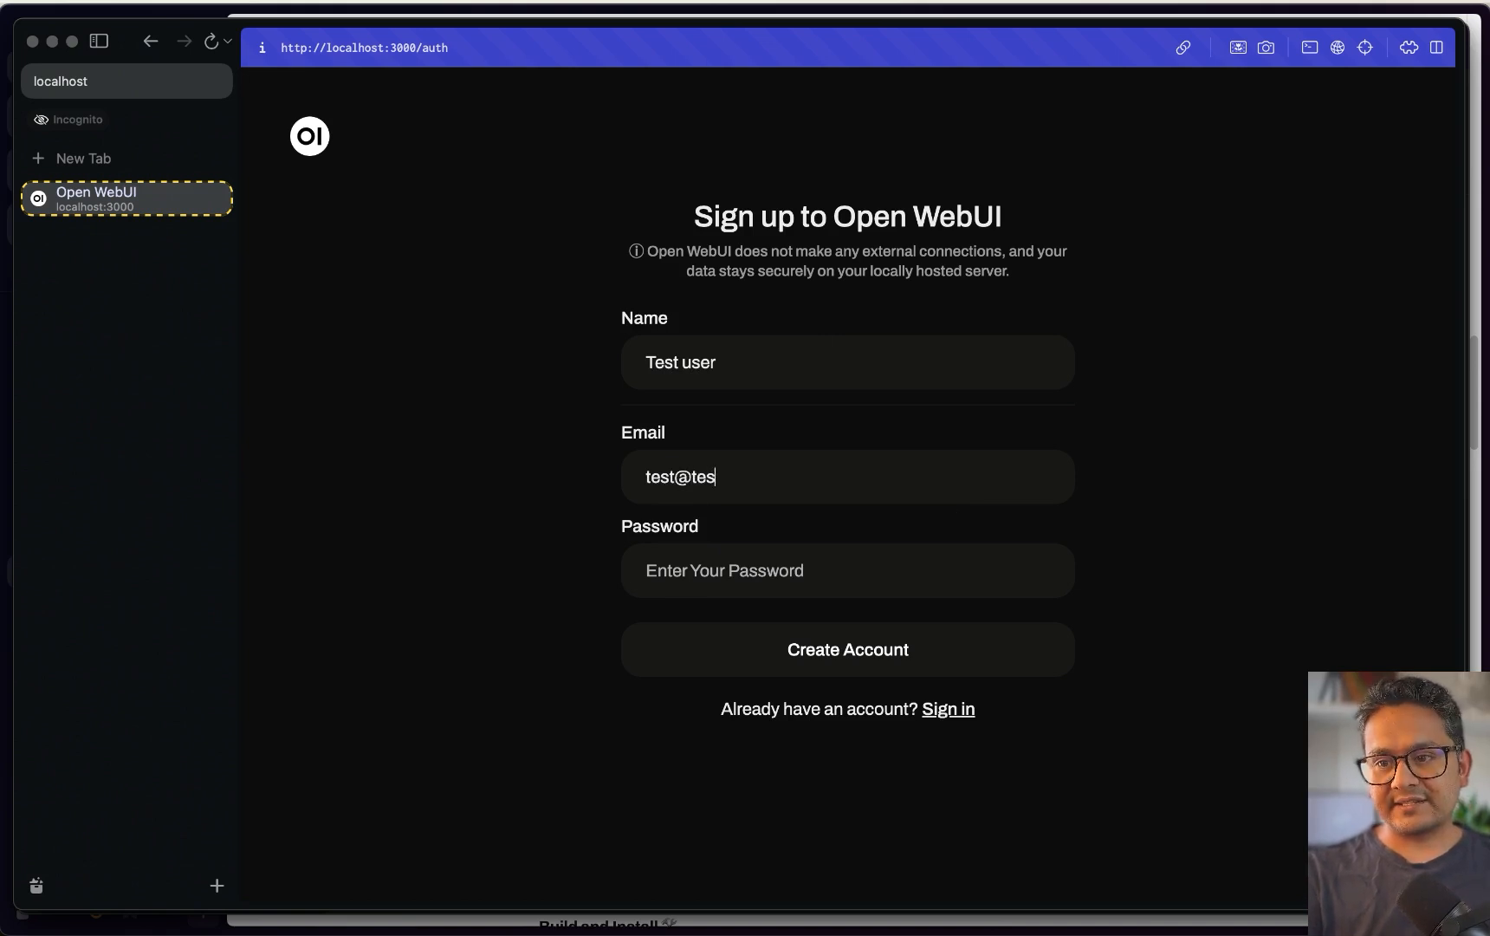
type("Test@12345")
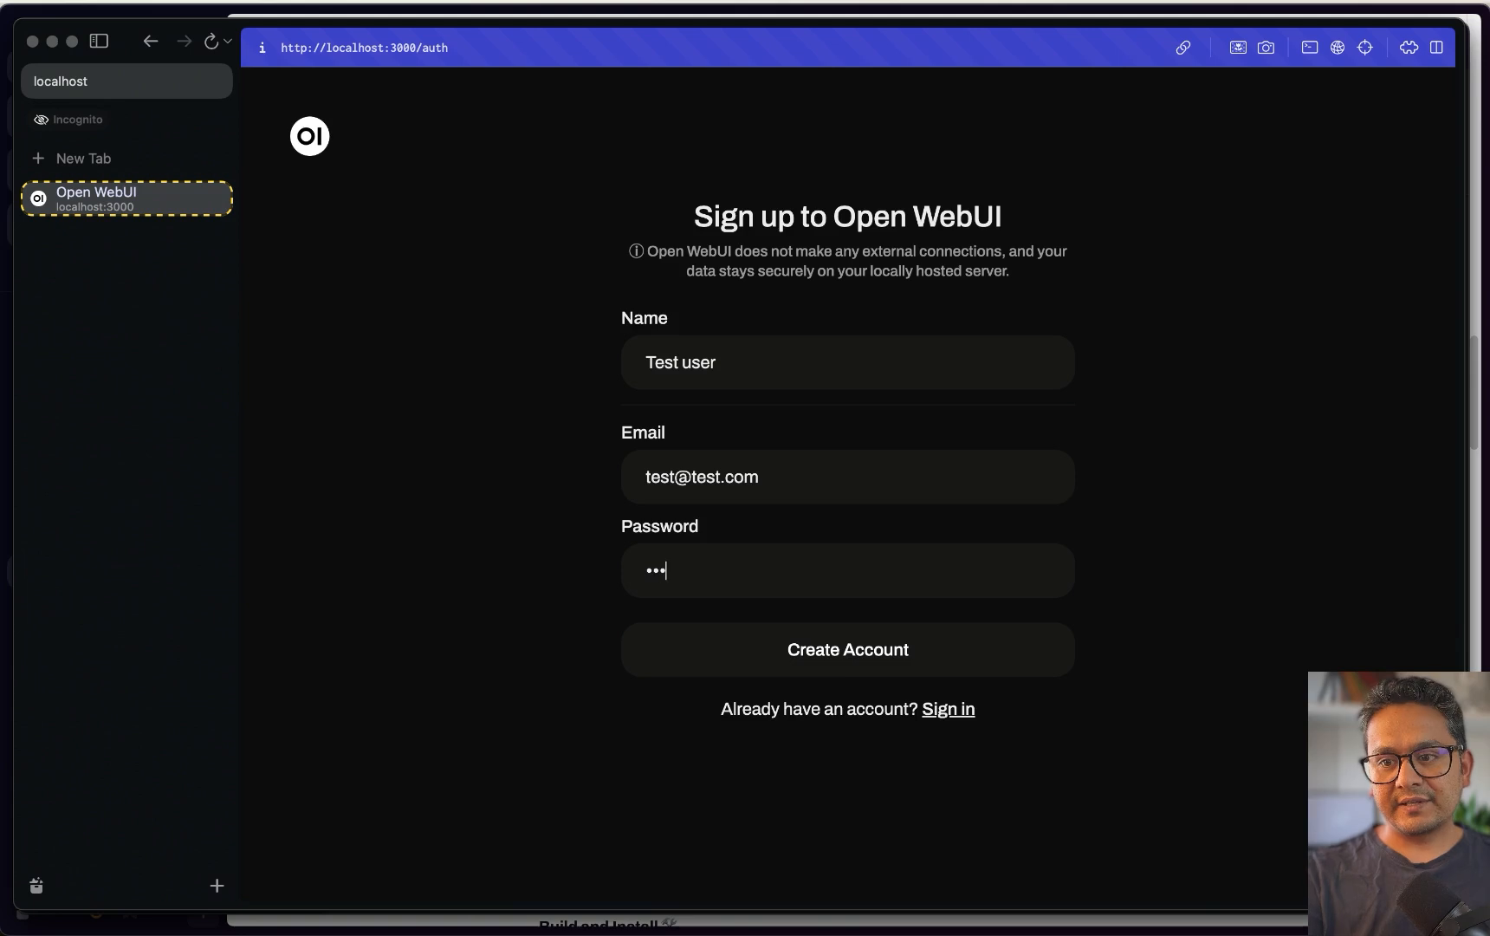
left_click(848, 671)
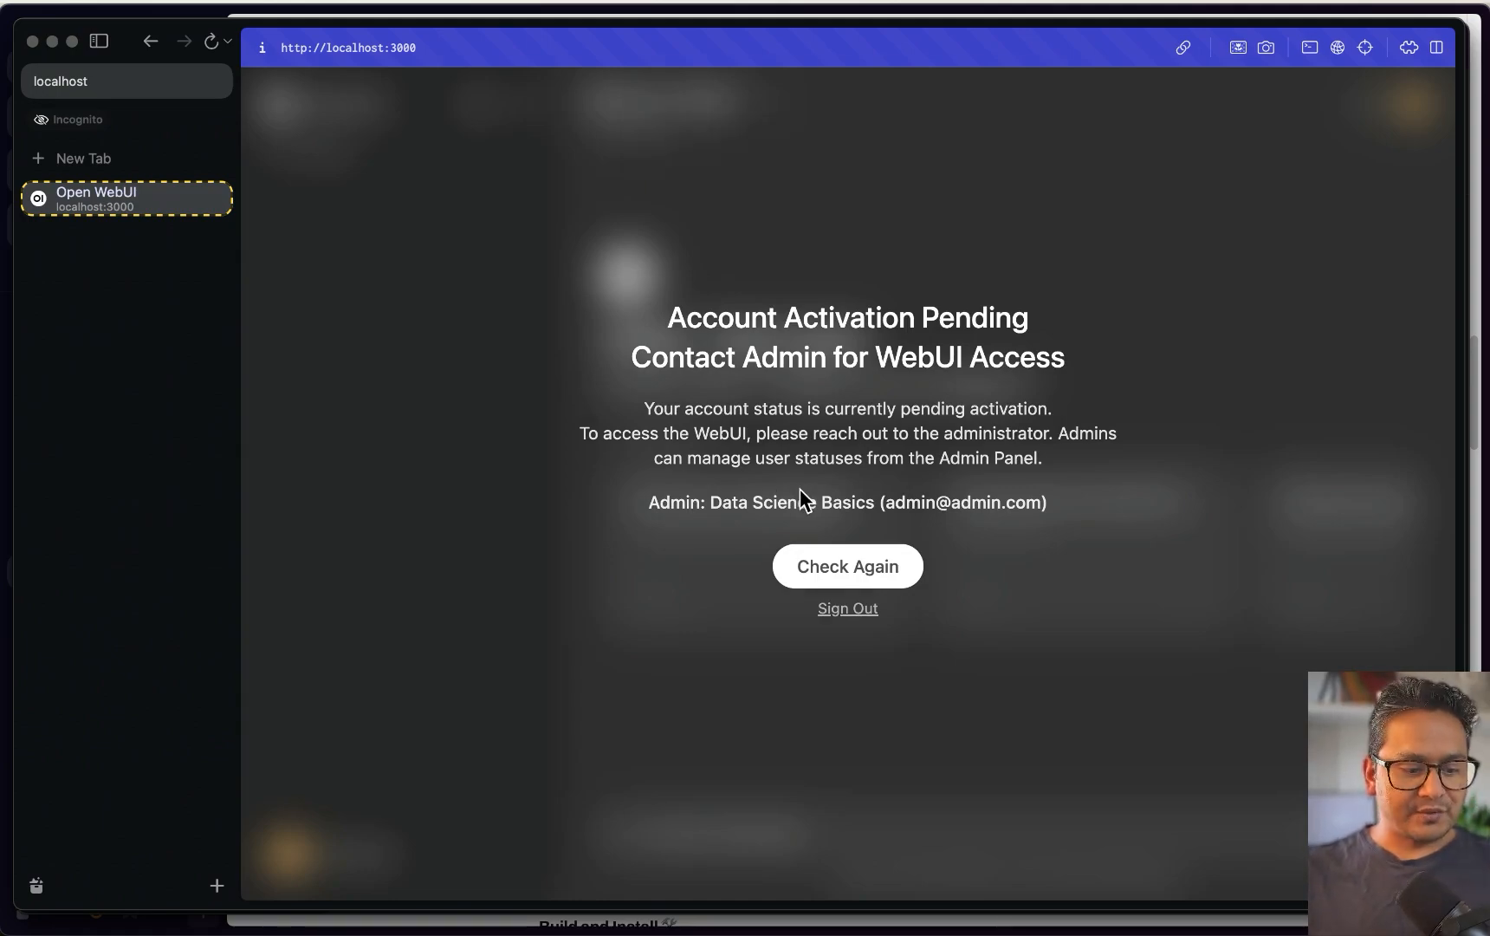
key("ctrl+Up")
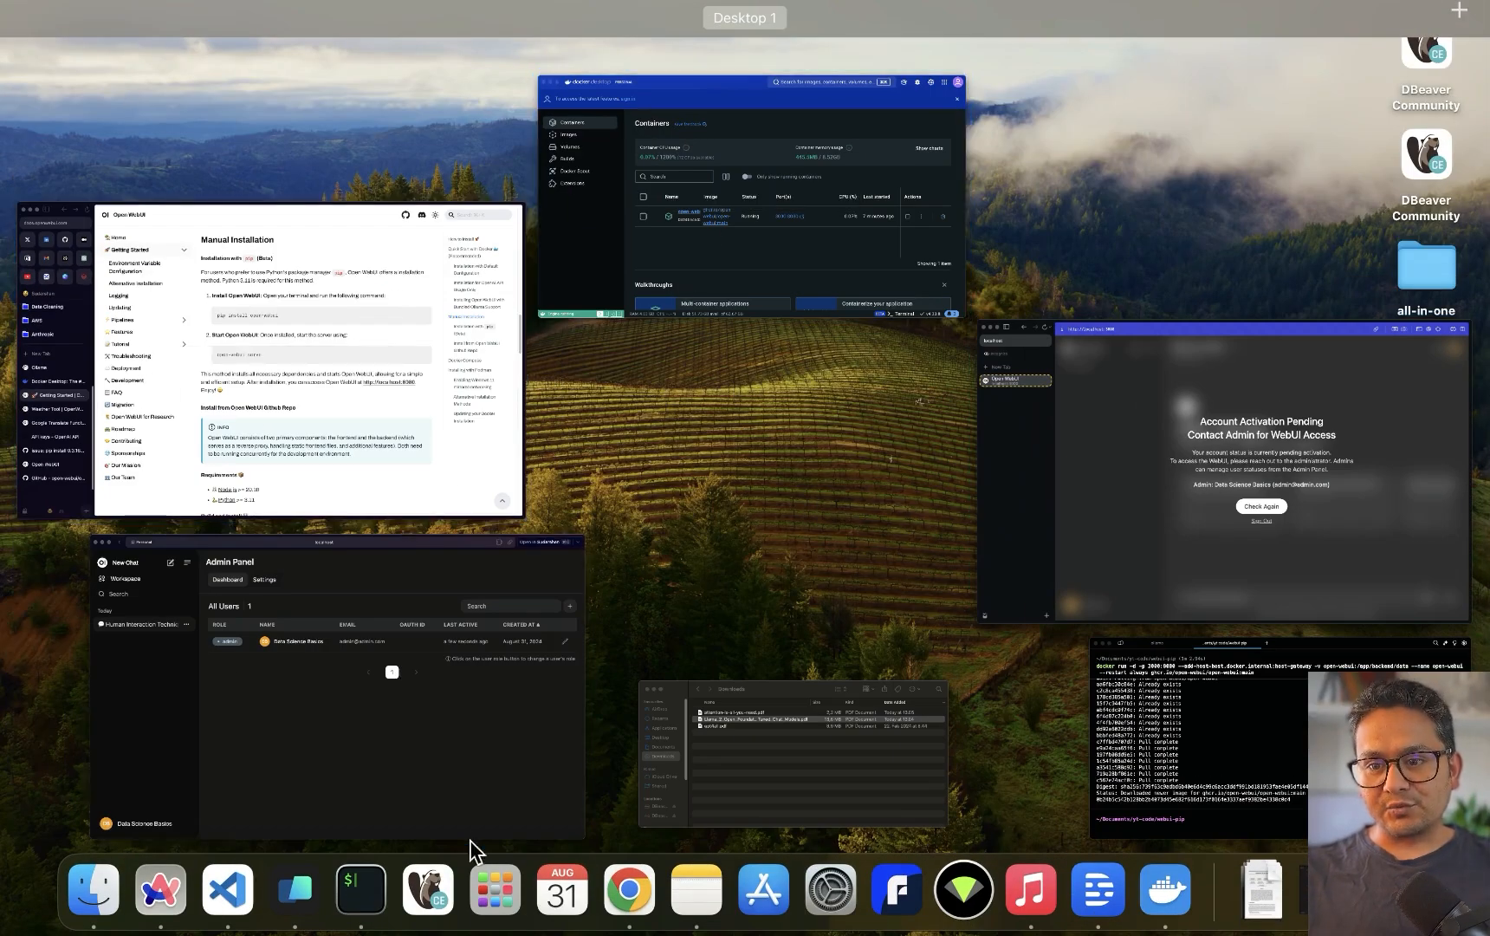
left_click(363, 778)
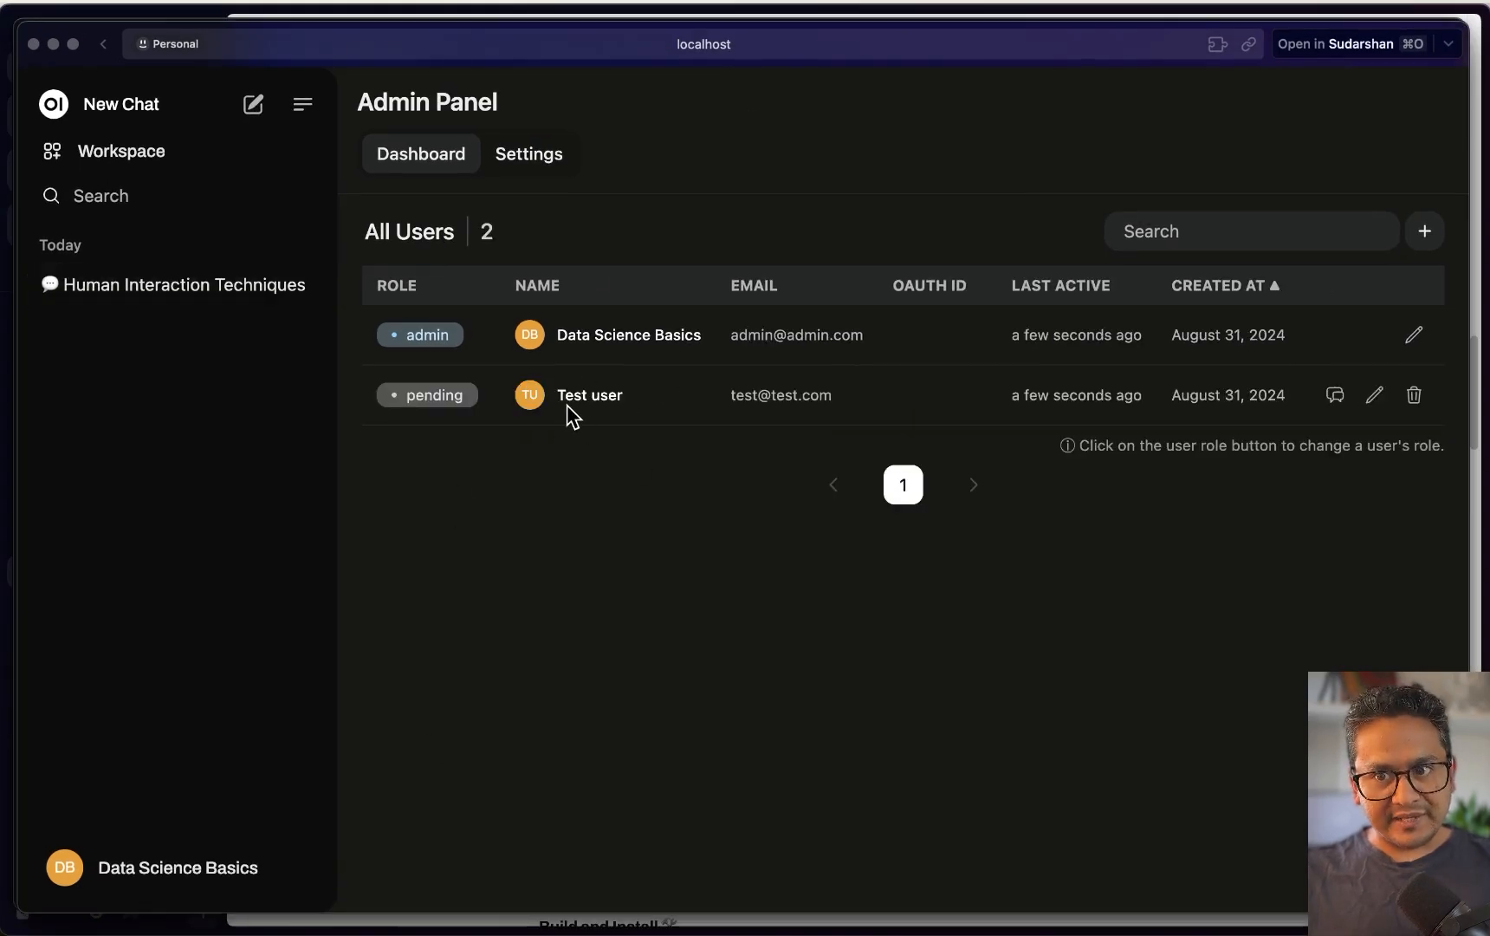
Cycle the Test user's role in the user list, leaving it set to user
left_click(435, 400)
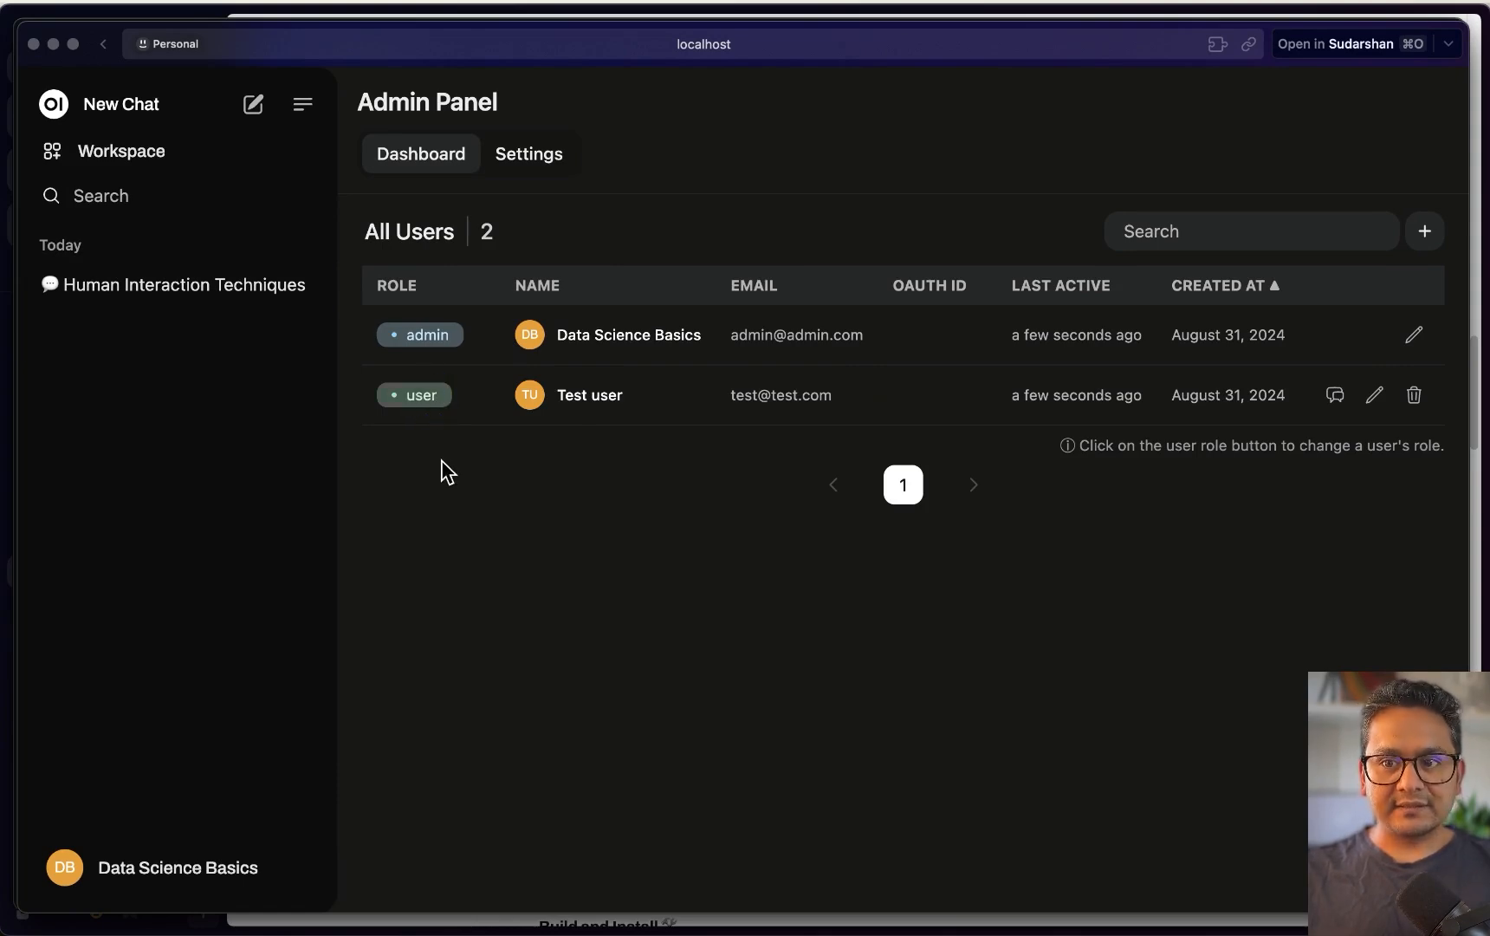
left_click(1376, 397)
left_click(630, 760)
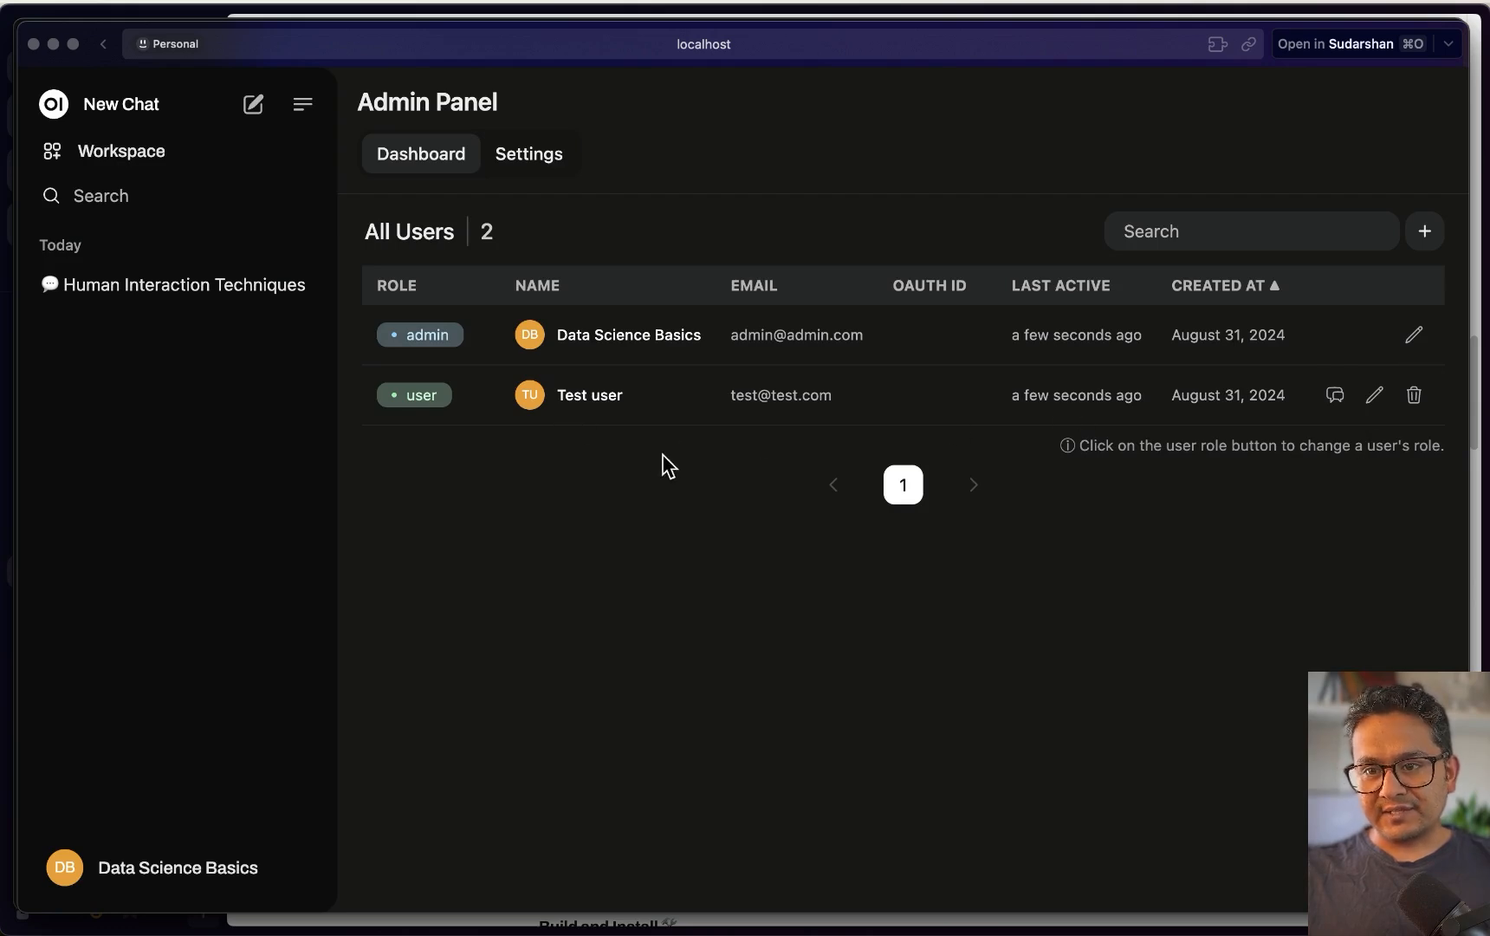
left_click(418, 399)
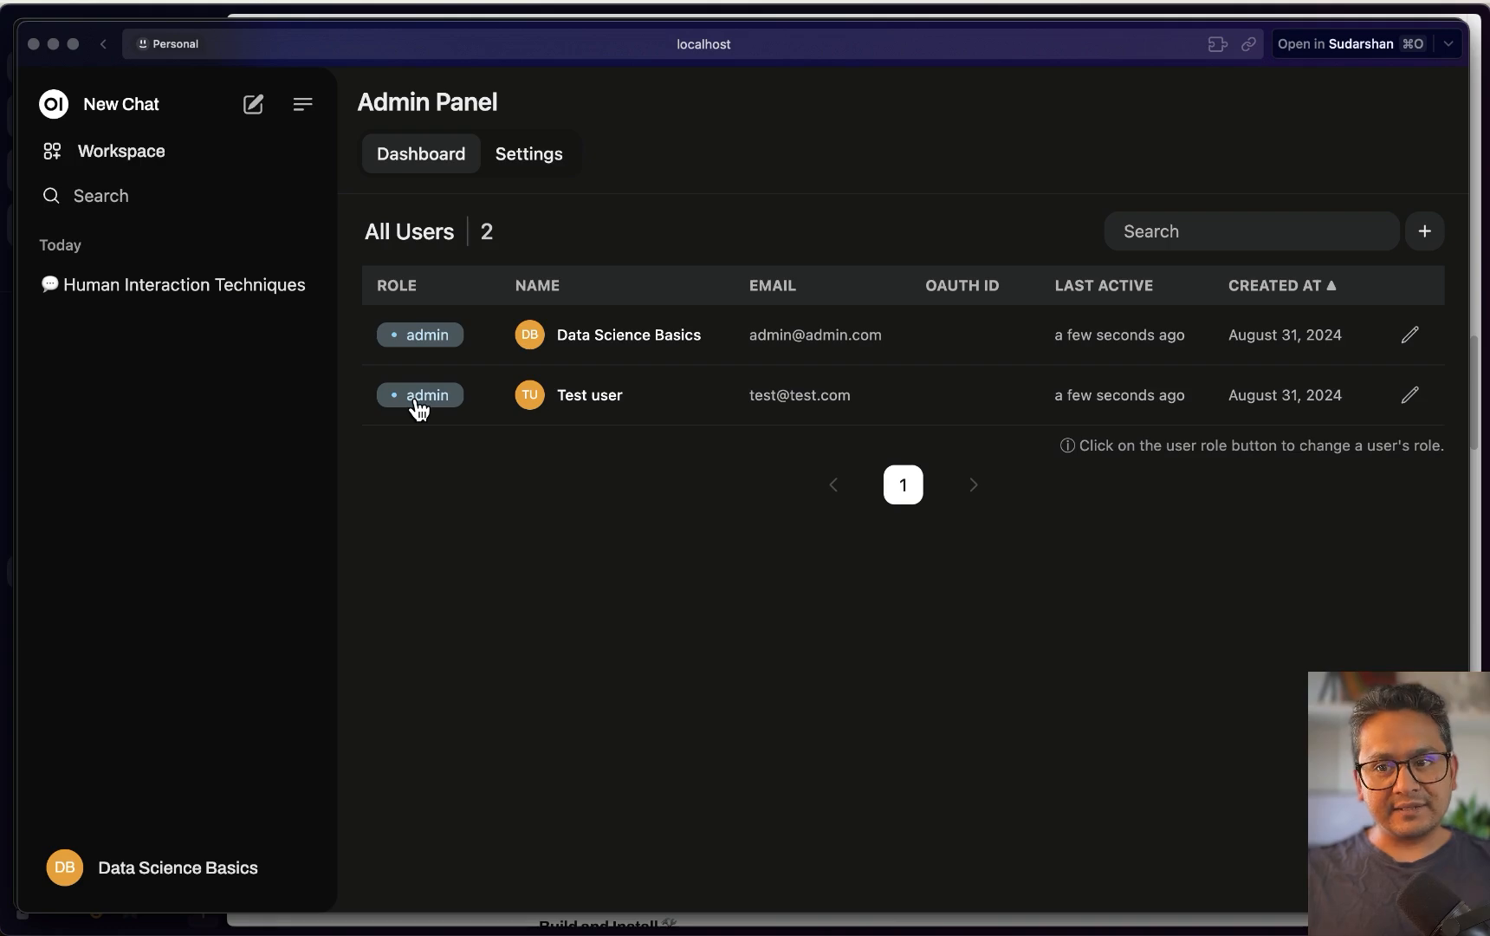
left_click(418, 401)
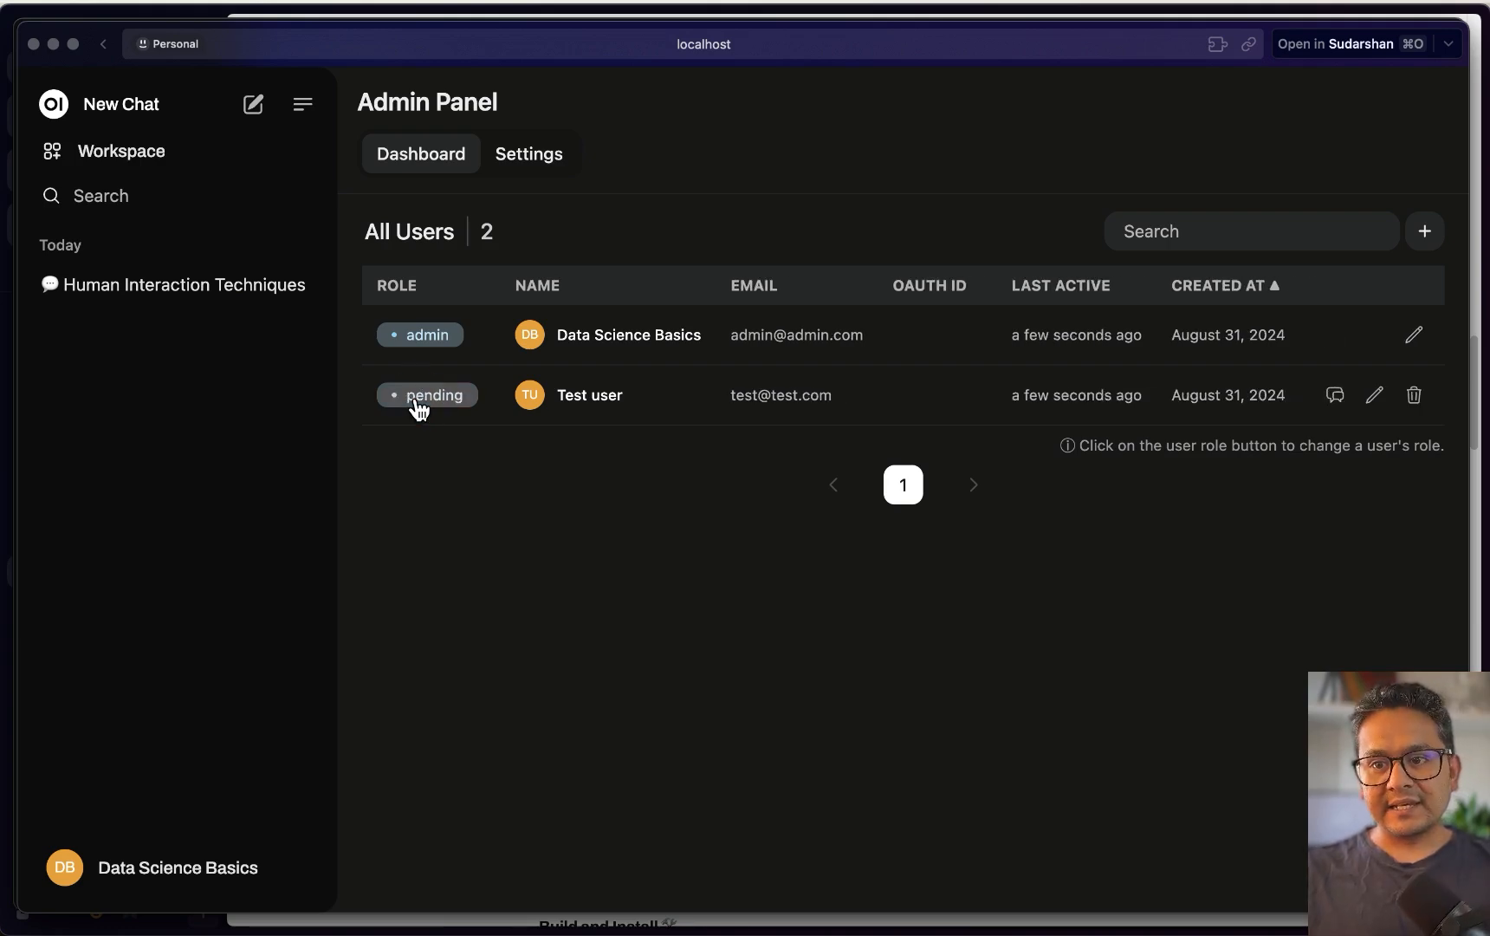
left_click(427, 397)
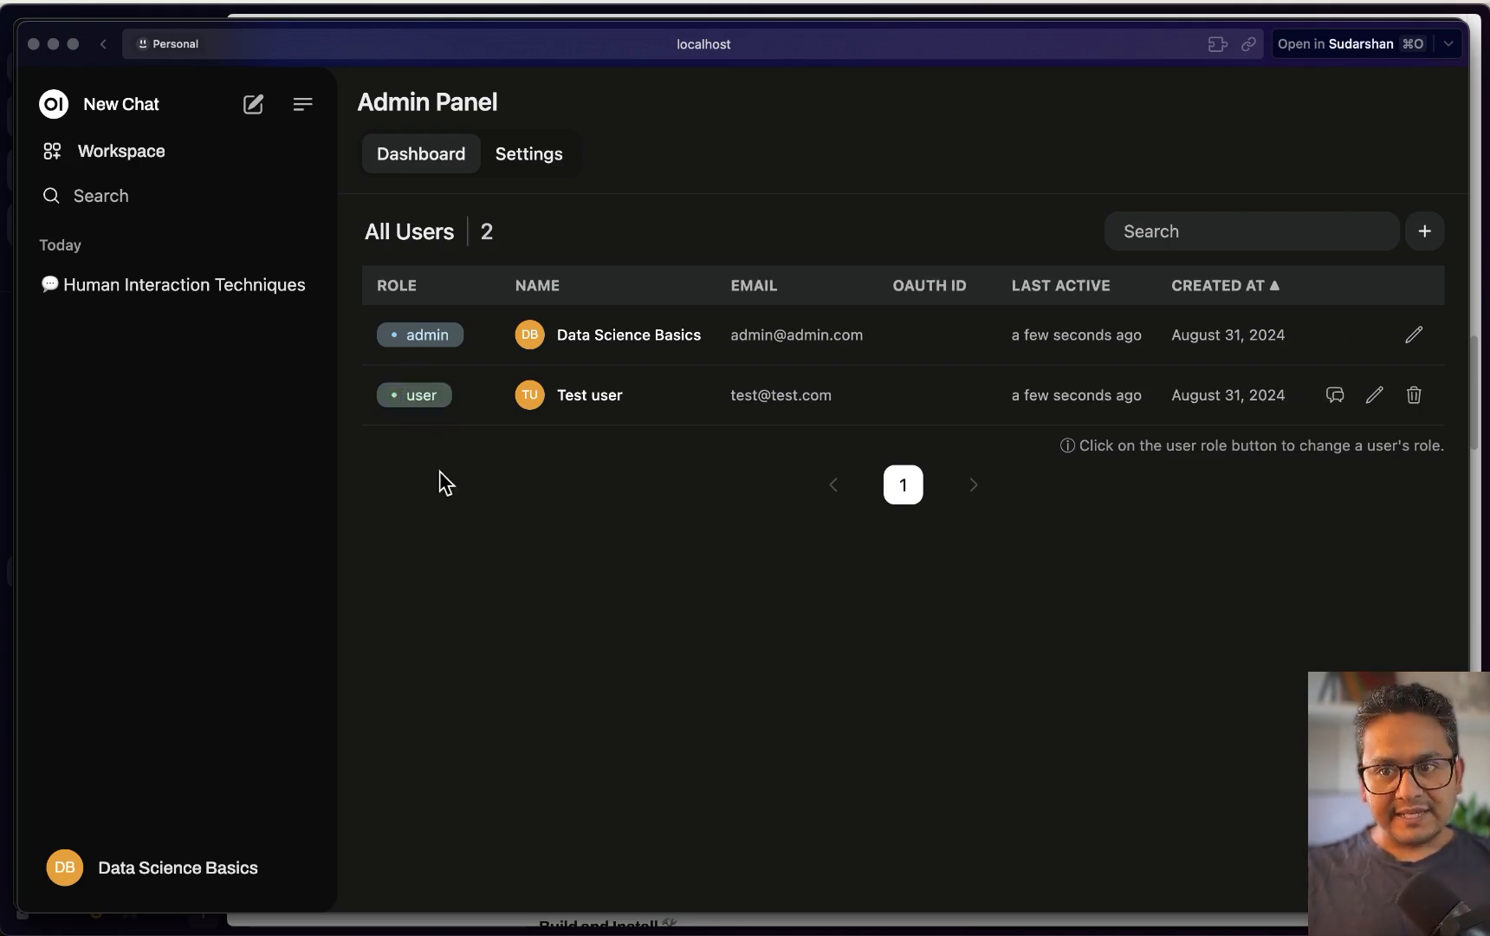
In the test user's private window, recheck the account activation status
key("ctrl+Up")
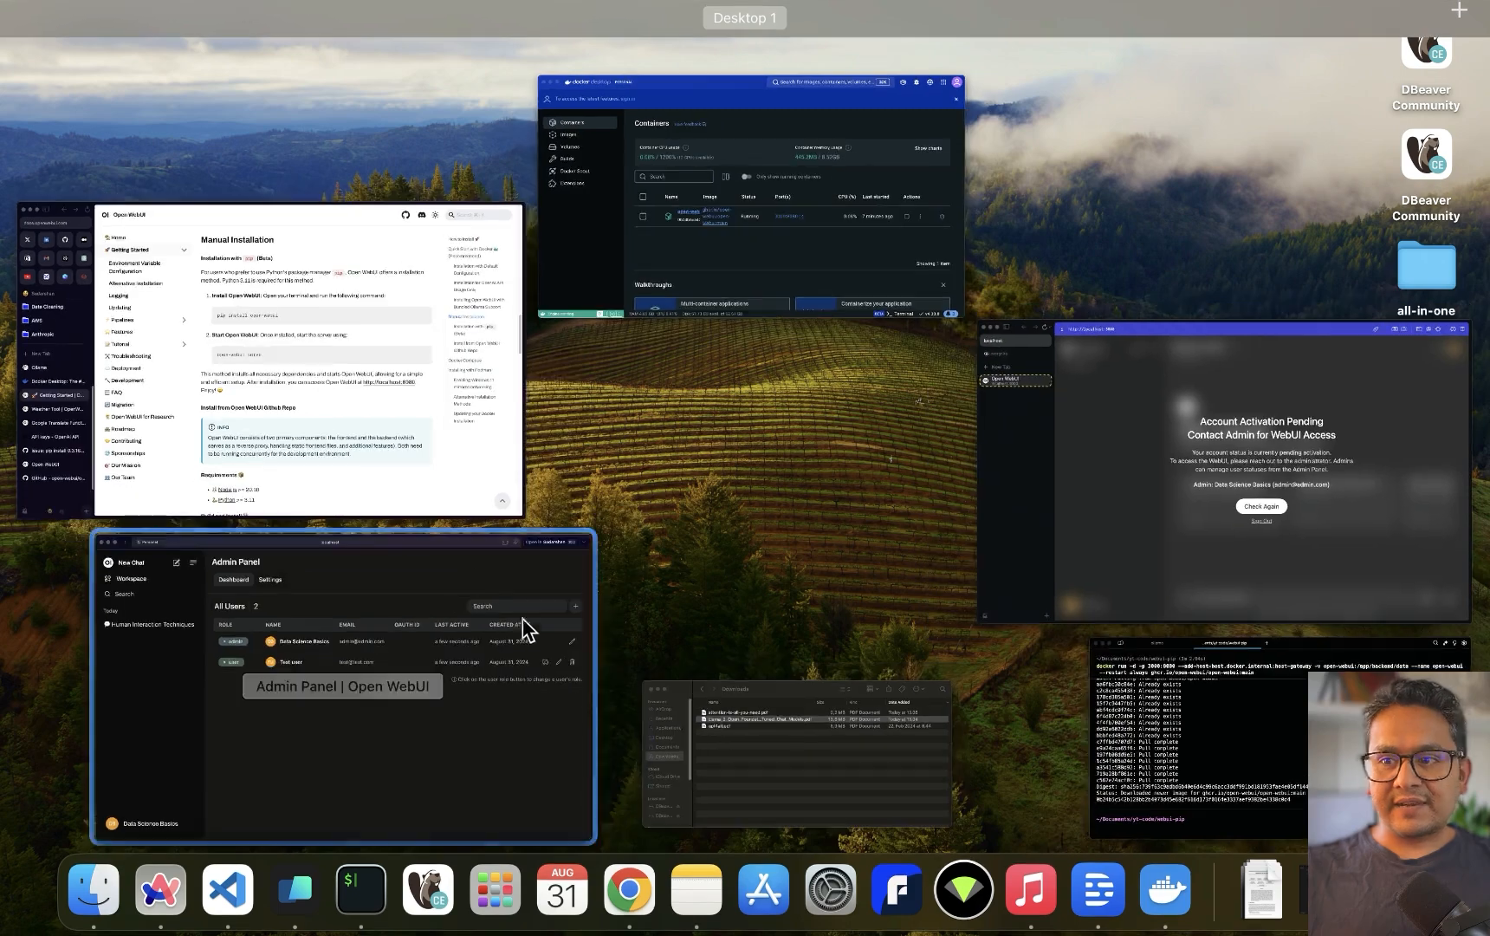
left_click(1181, 536)
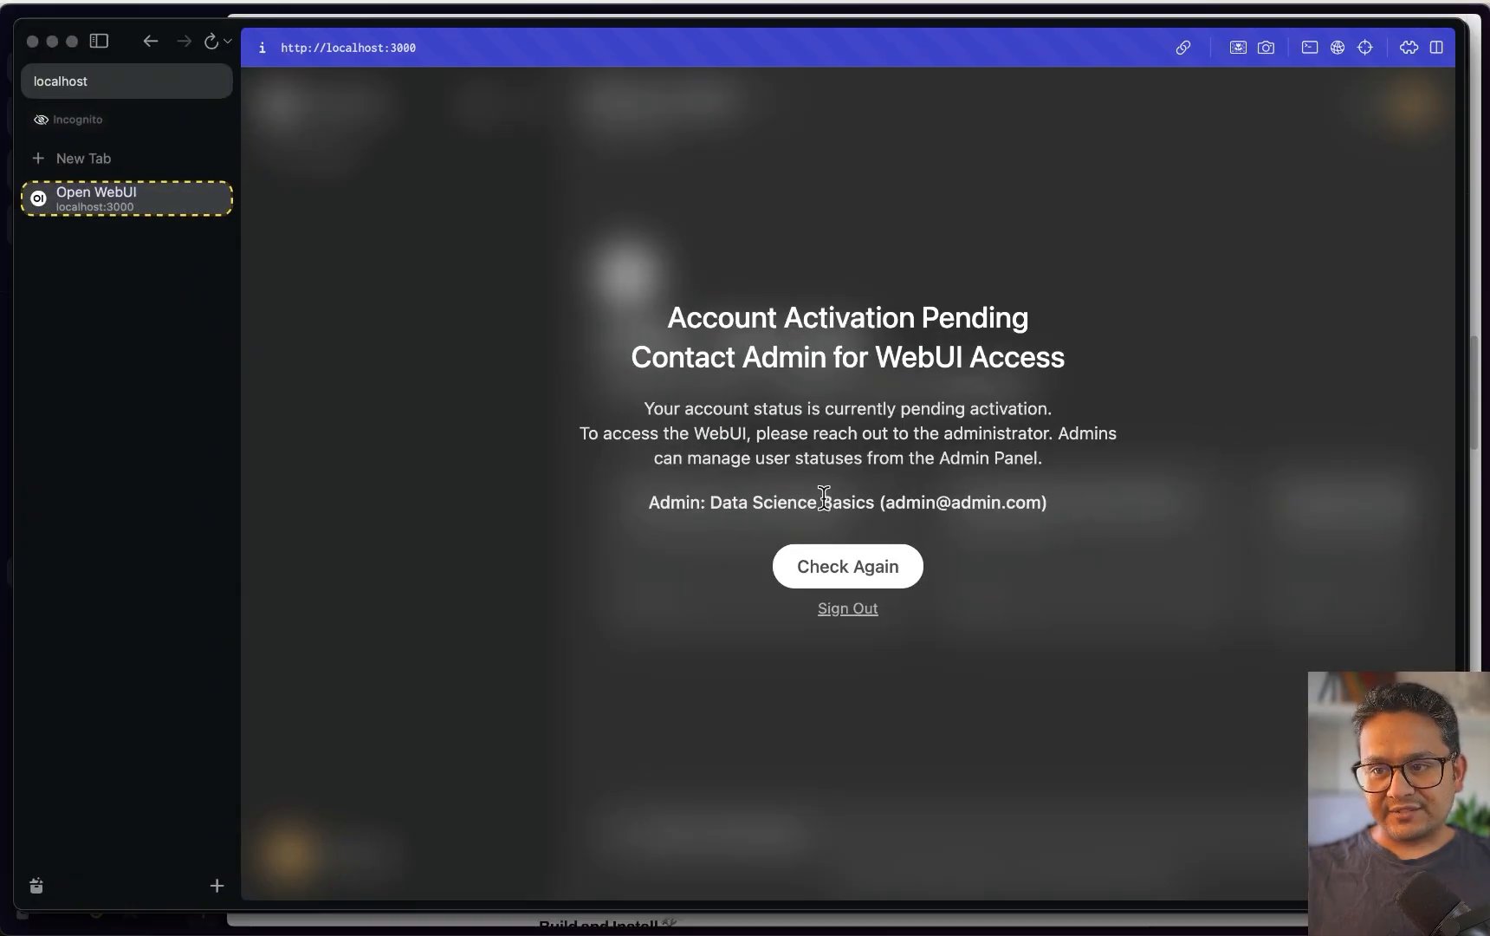
left_click(858, 569)
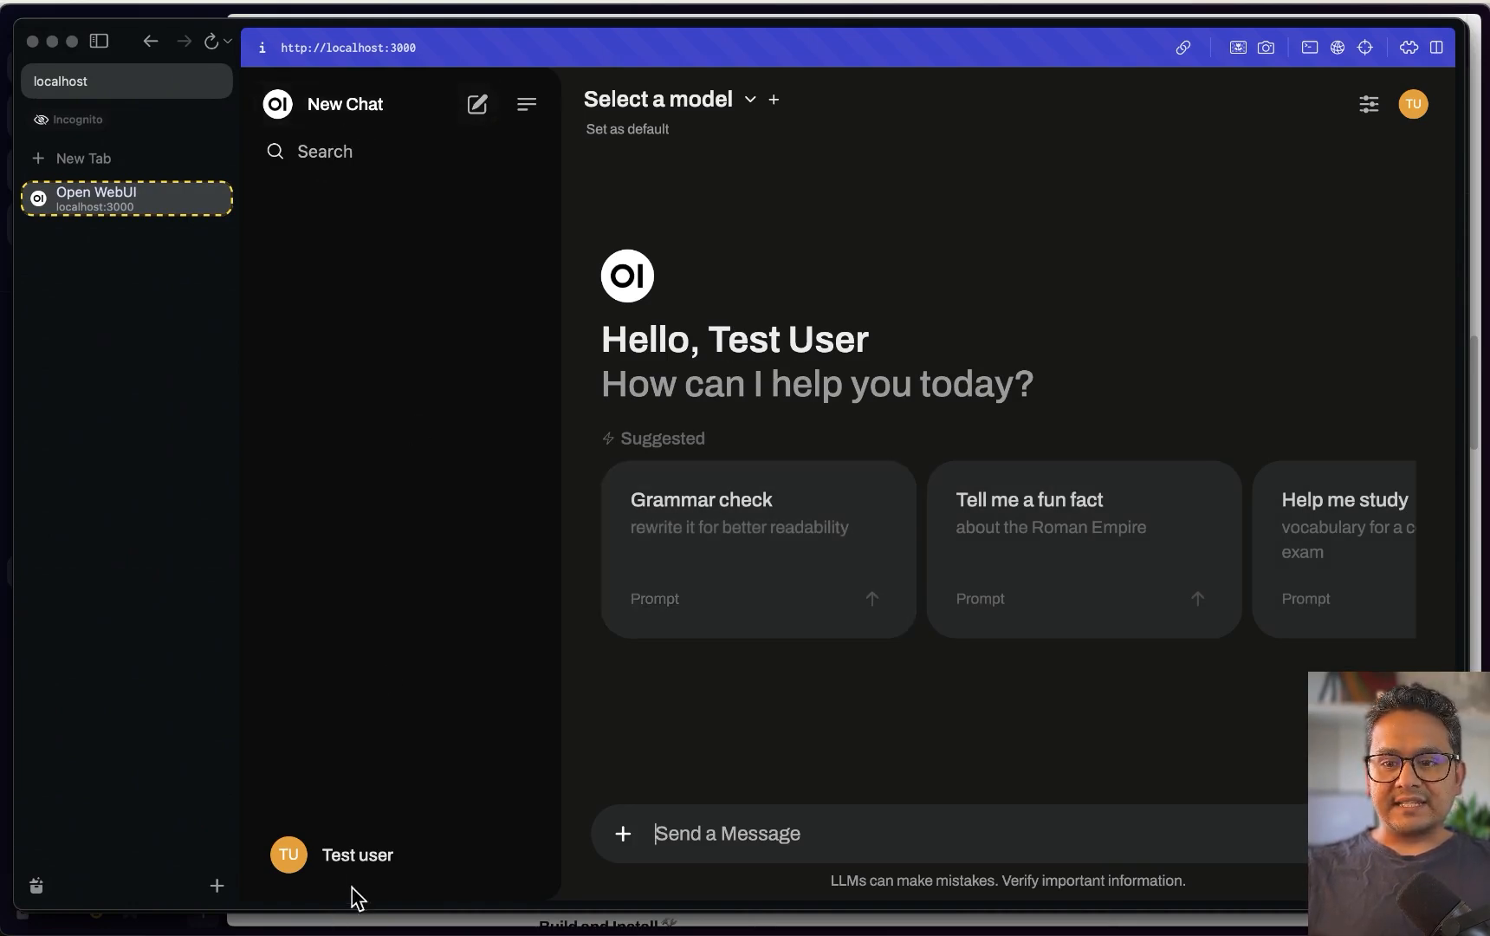
As the test user, review the model list offering all six models, then return to the admin window
left_click(352, 858)
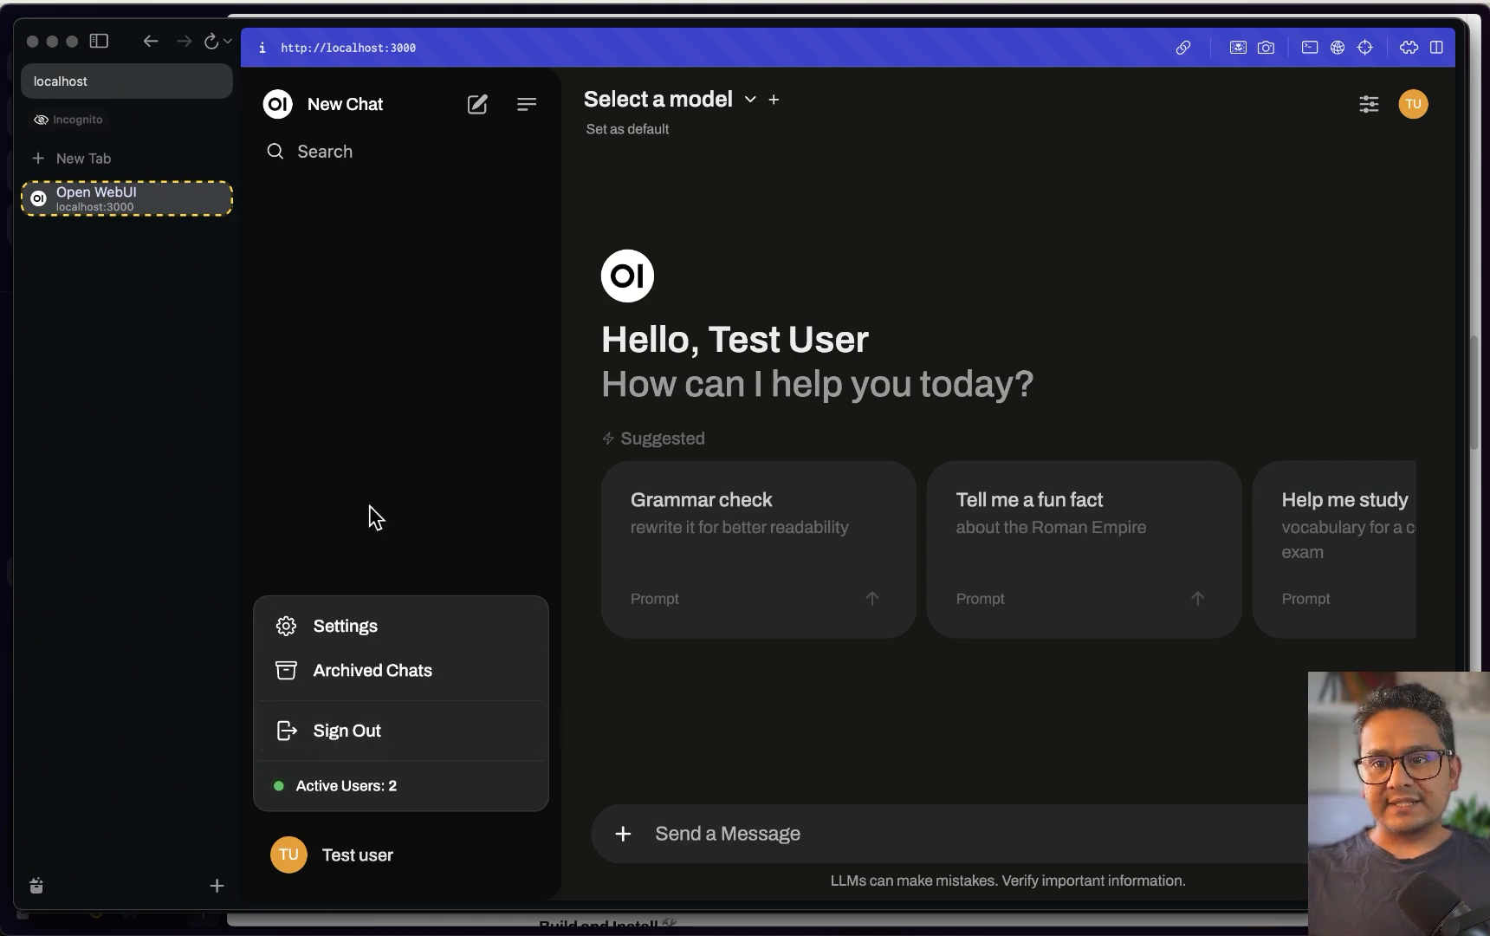
left_click(750, 100)
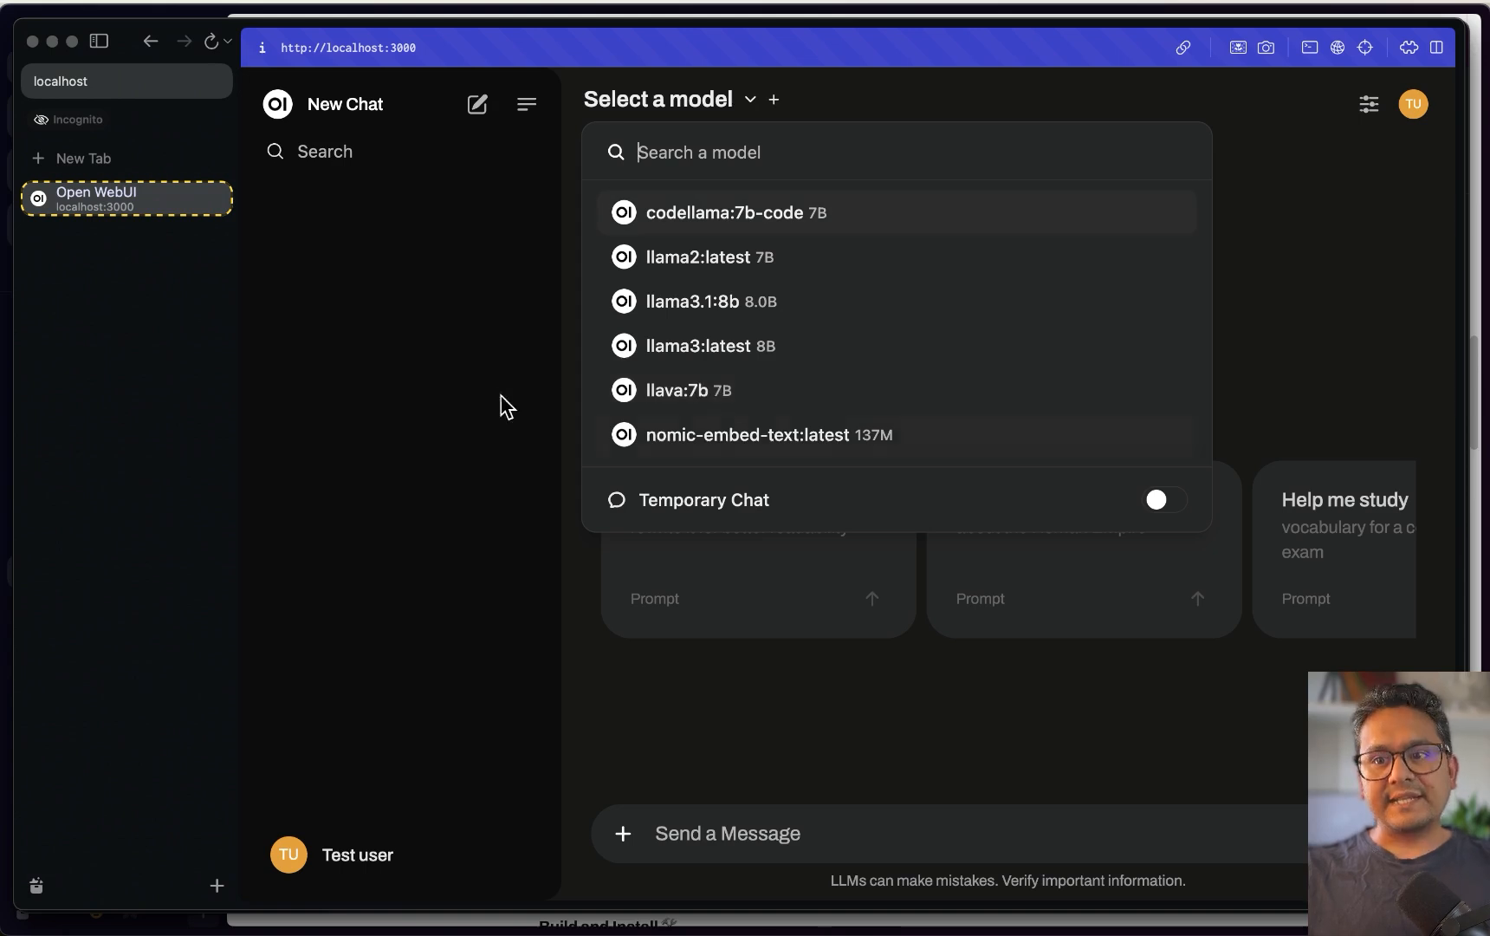
left_click(475, 394)
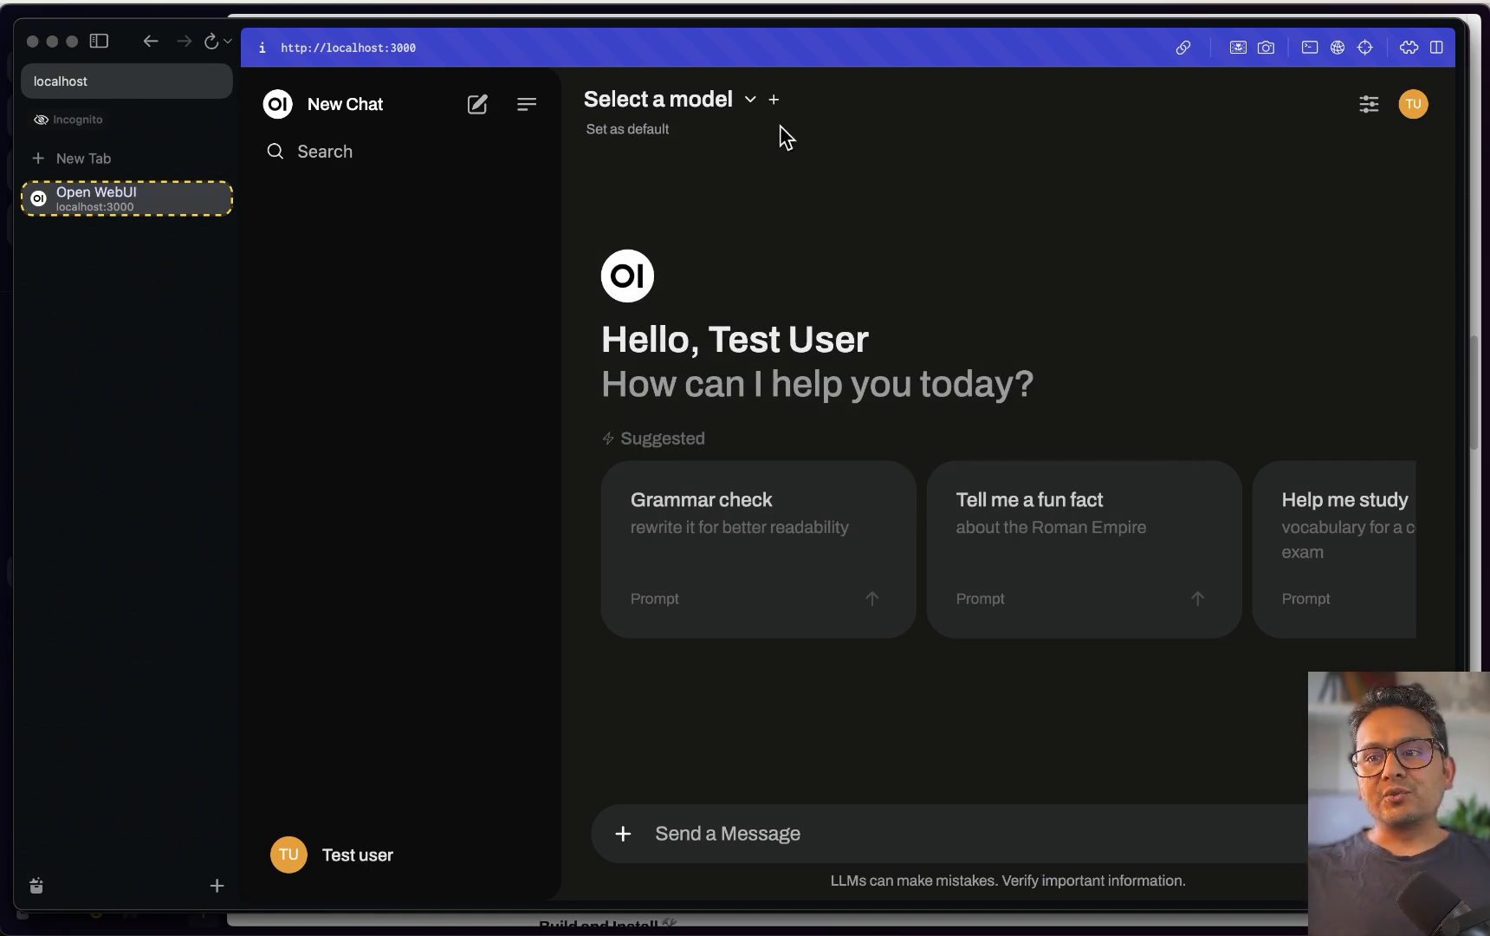
left_click(669, 105)
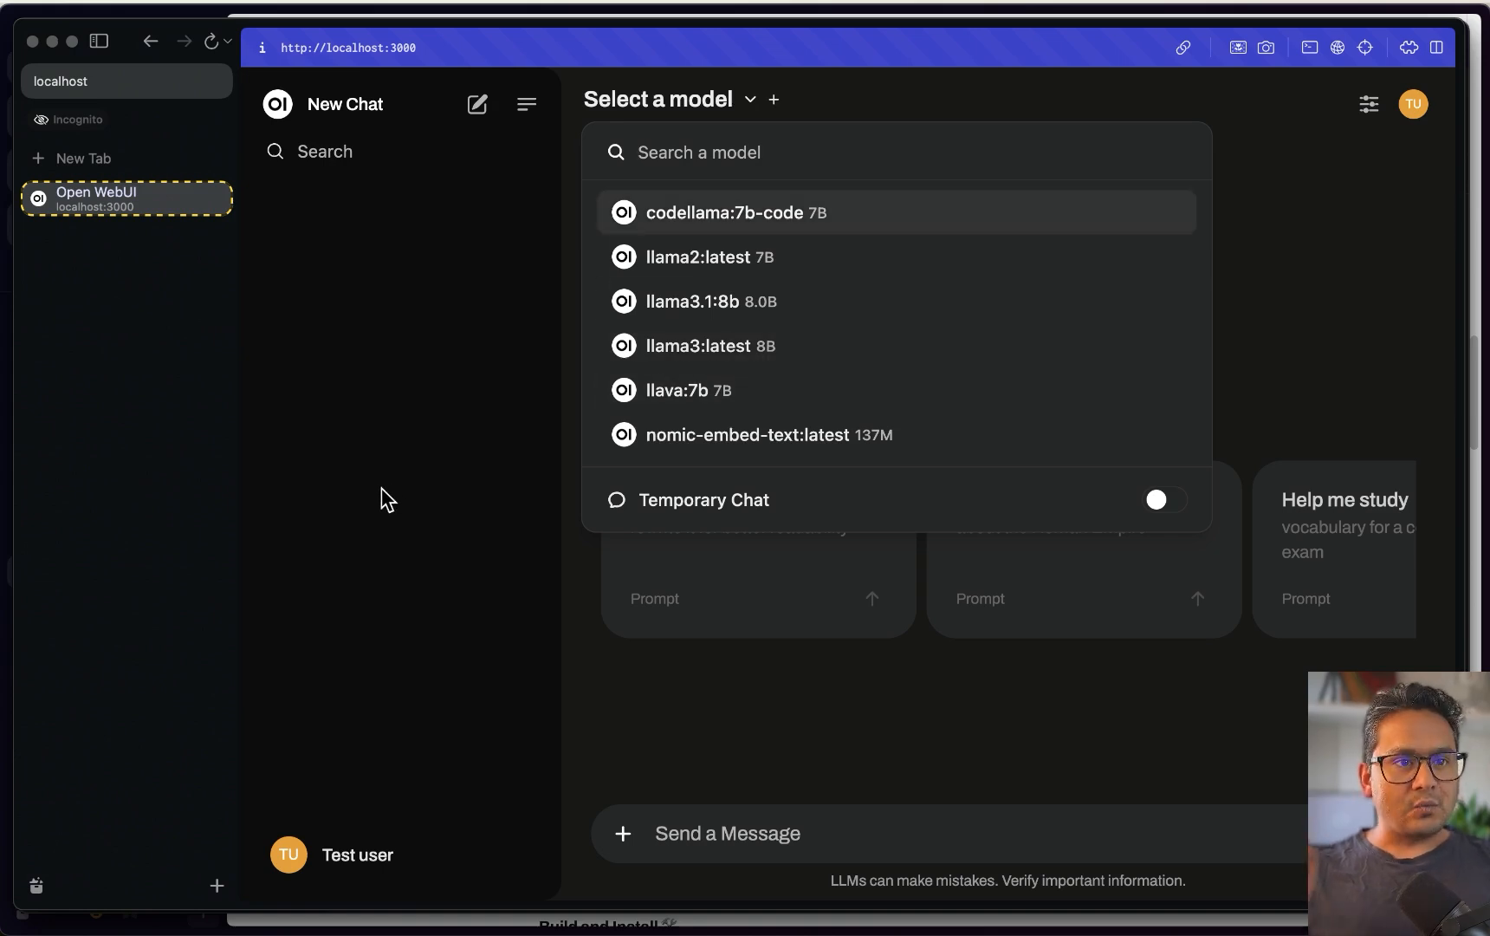
key("ctrl+Up")
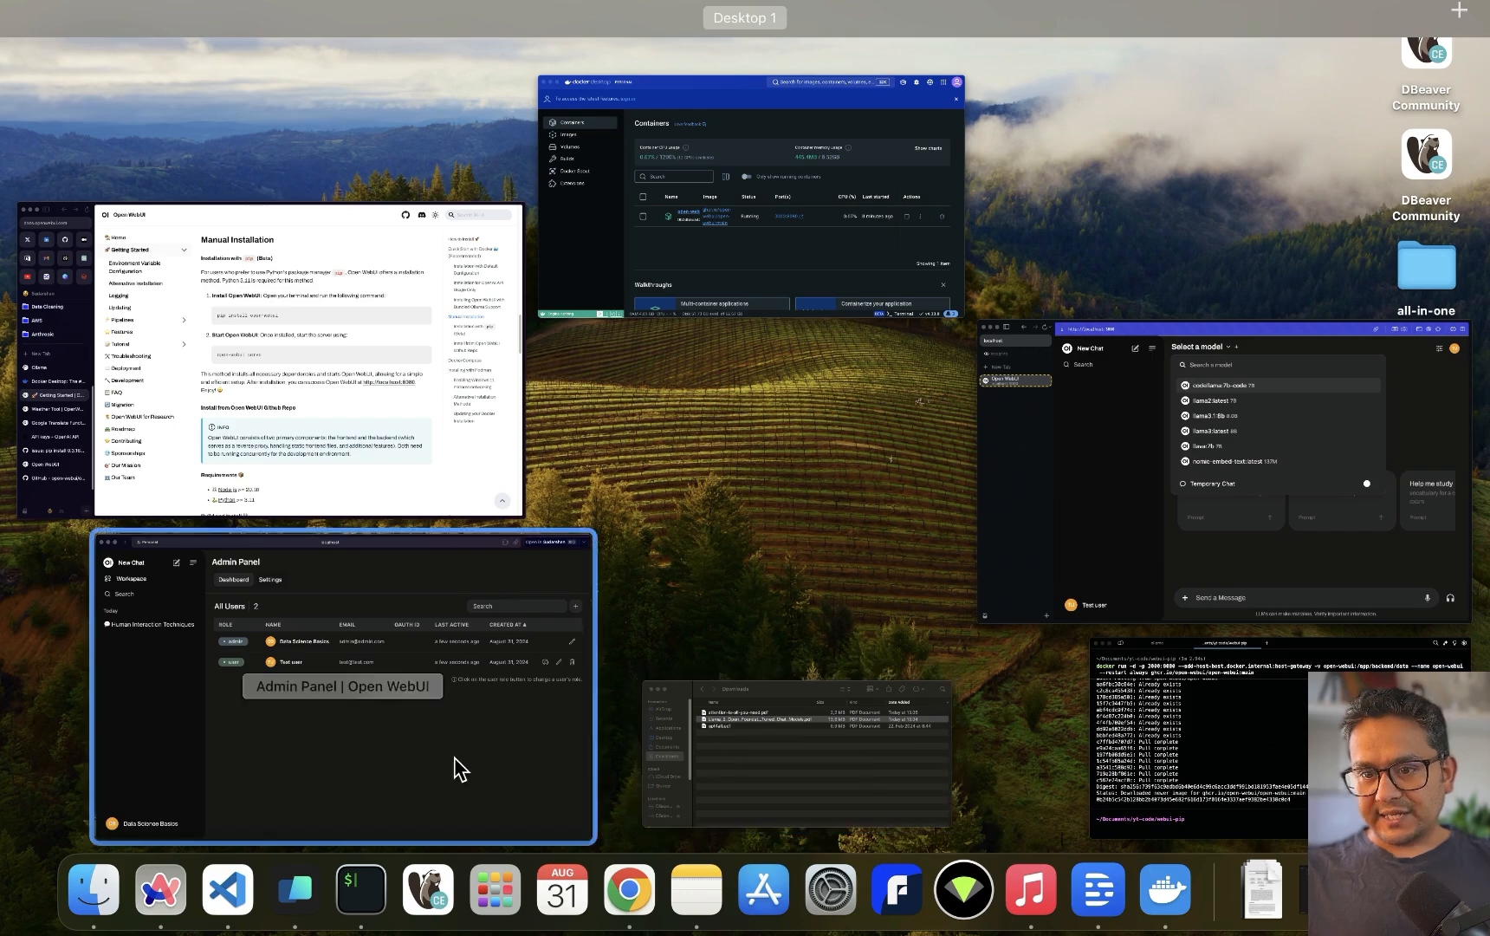
left_click(456, 769)
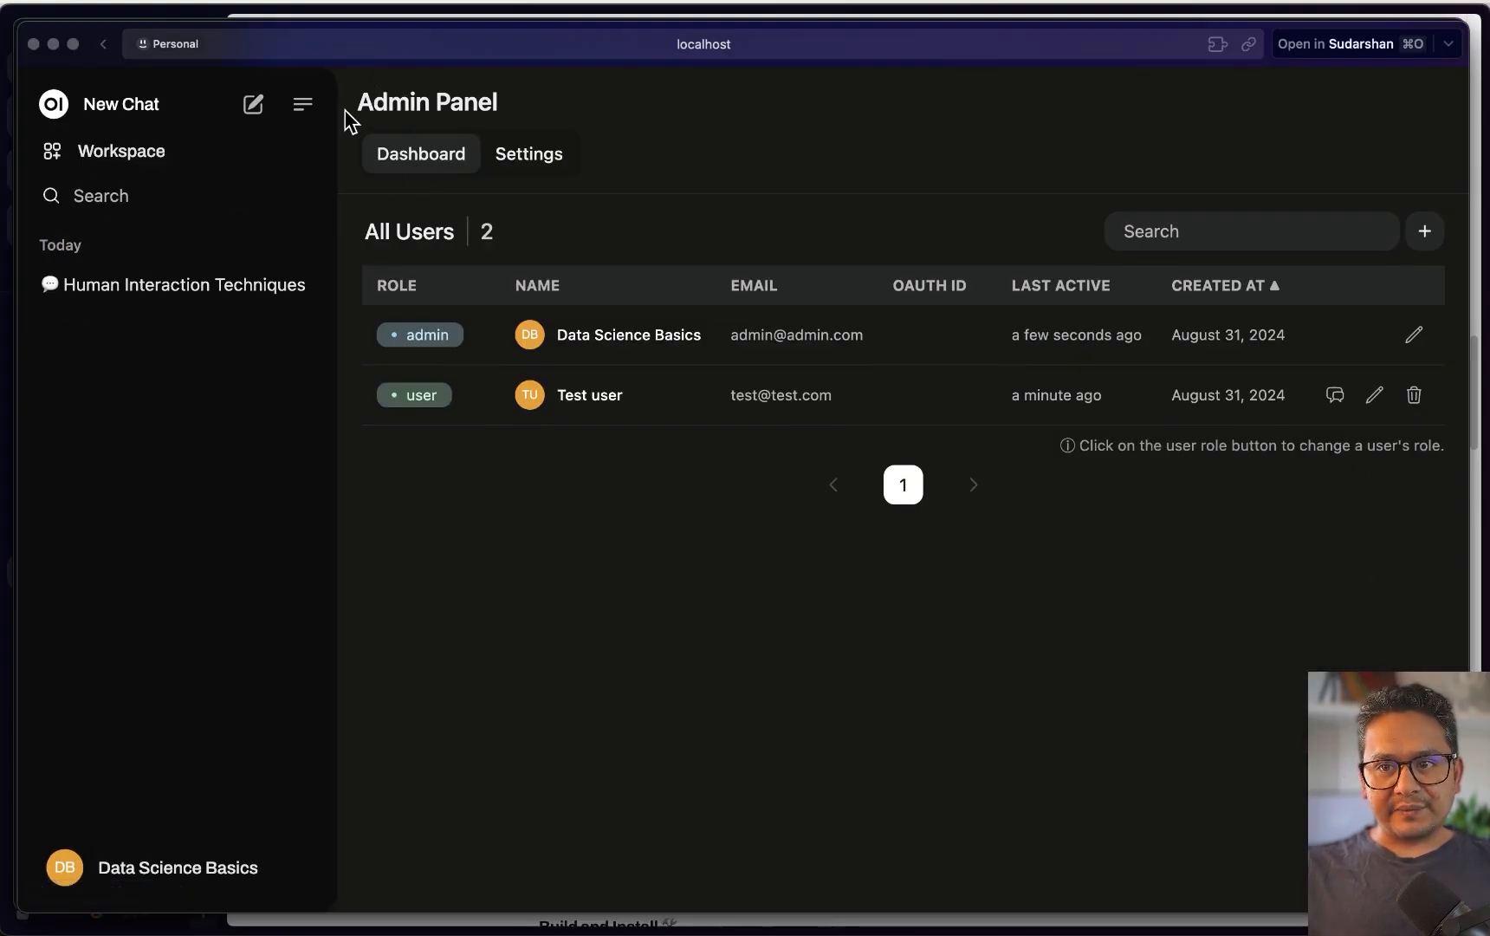
Turn on Model Whitelisting in Admin Panel > Settings > Users and save
left_click_drag(360, 97, 508, 110)
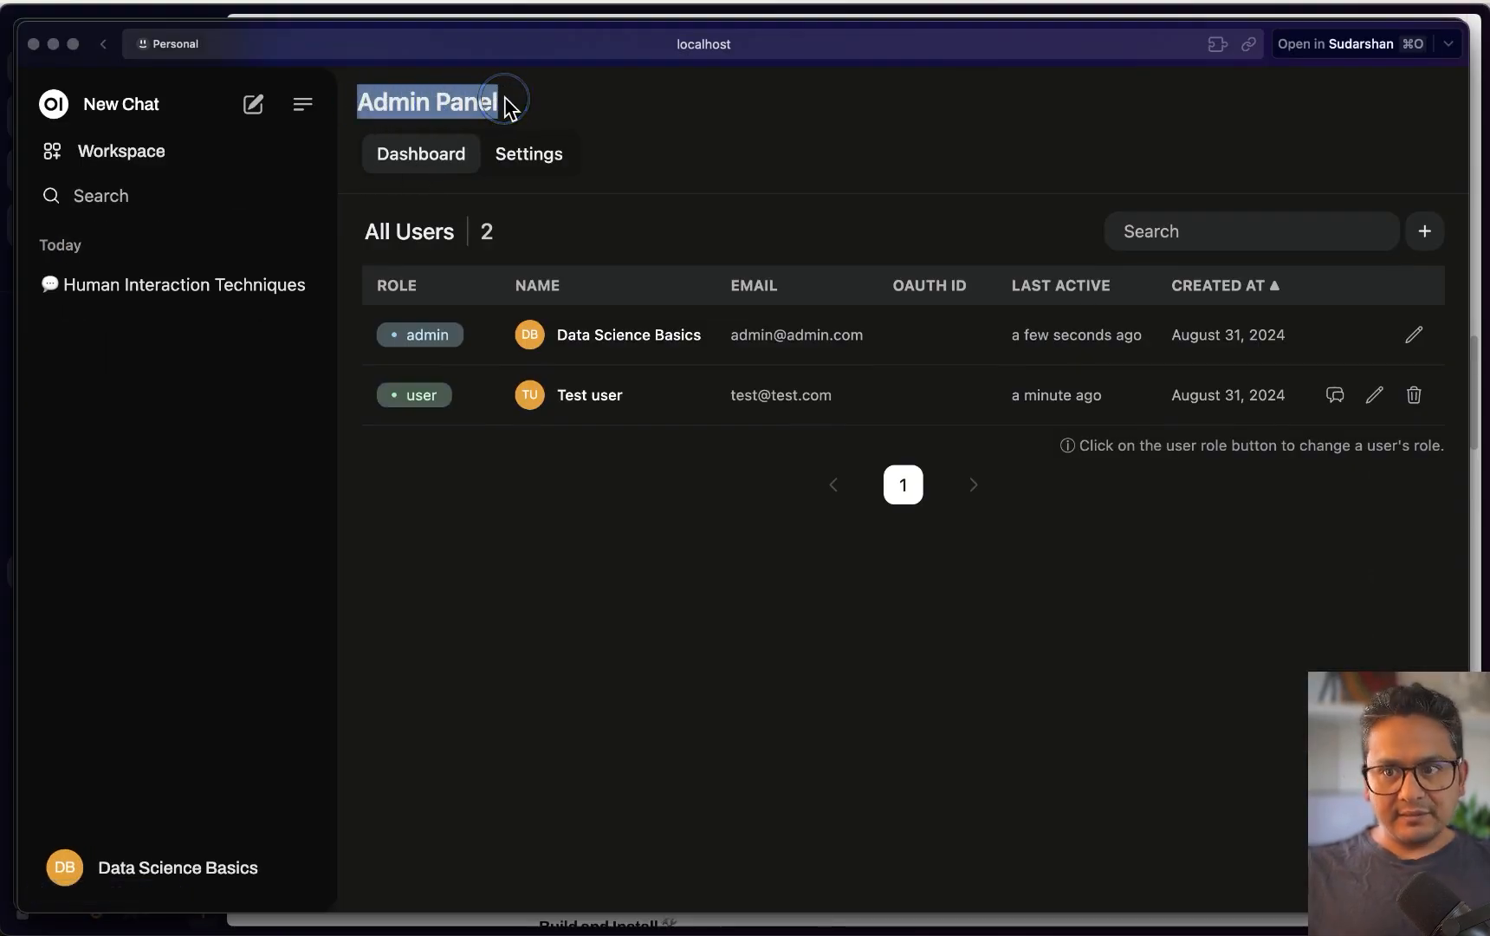
left_click(529, 160)
left_click(416, 299)
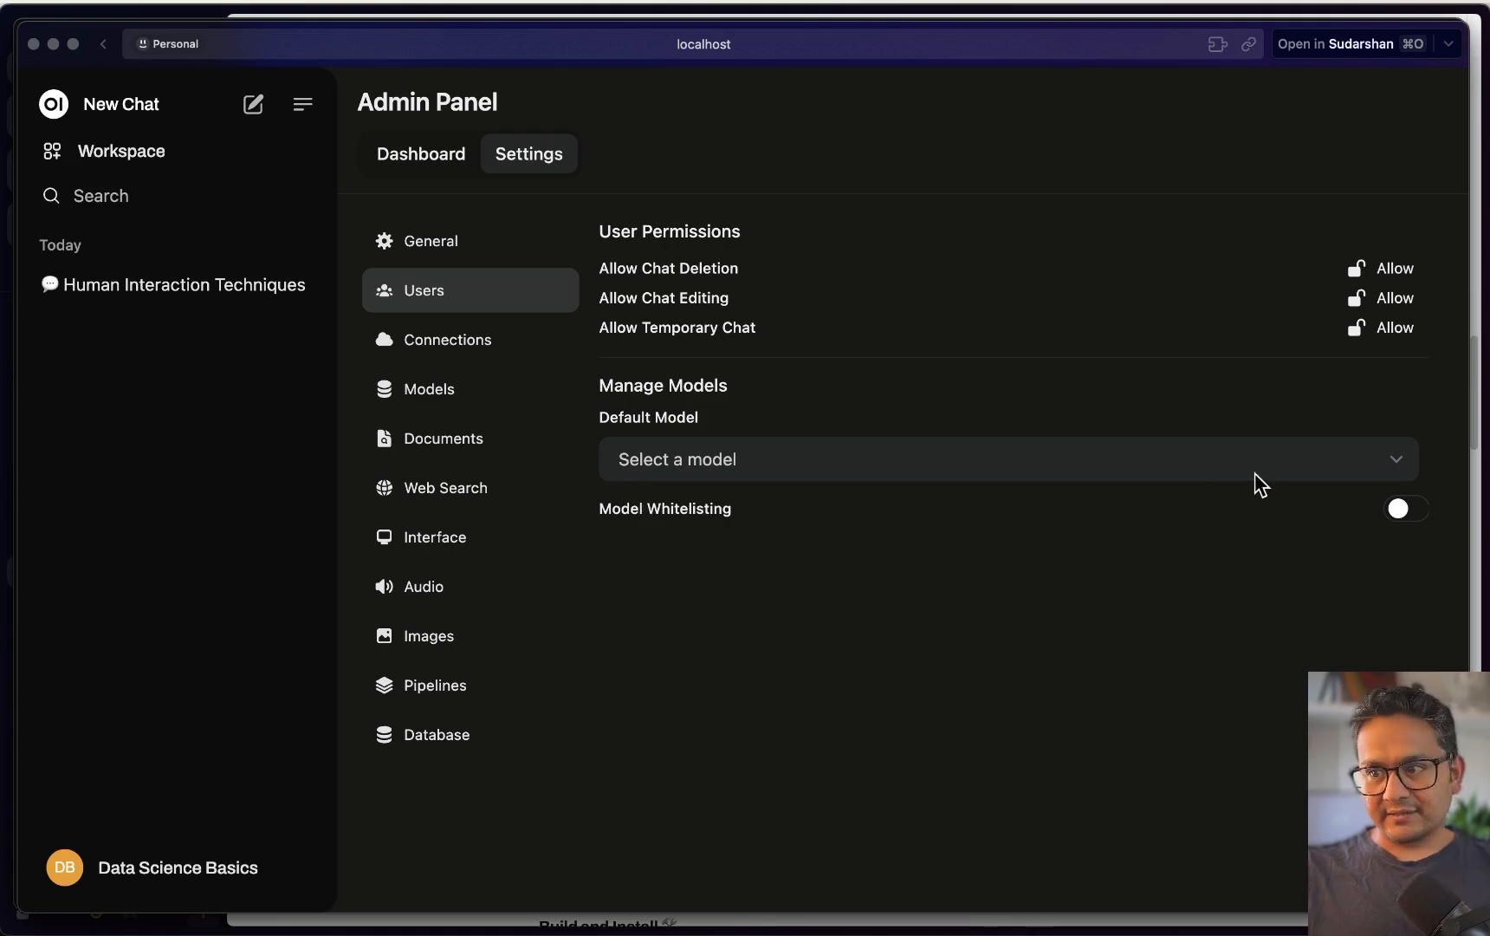
left_click(1407, 511)
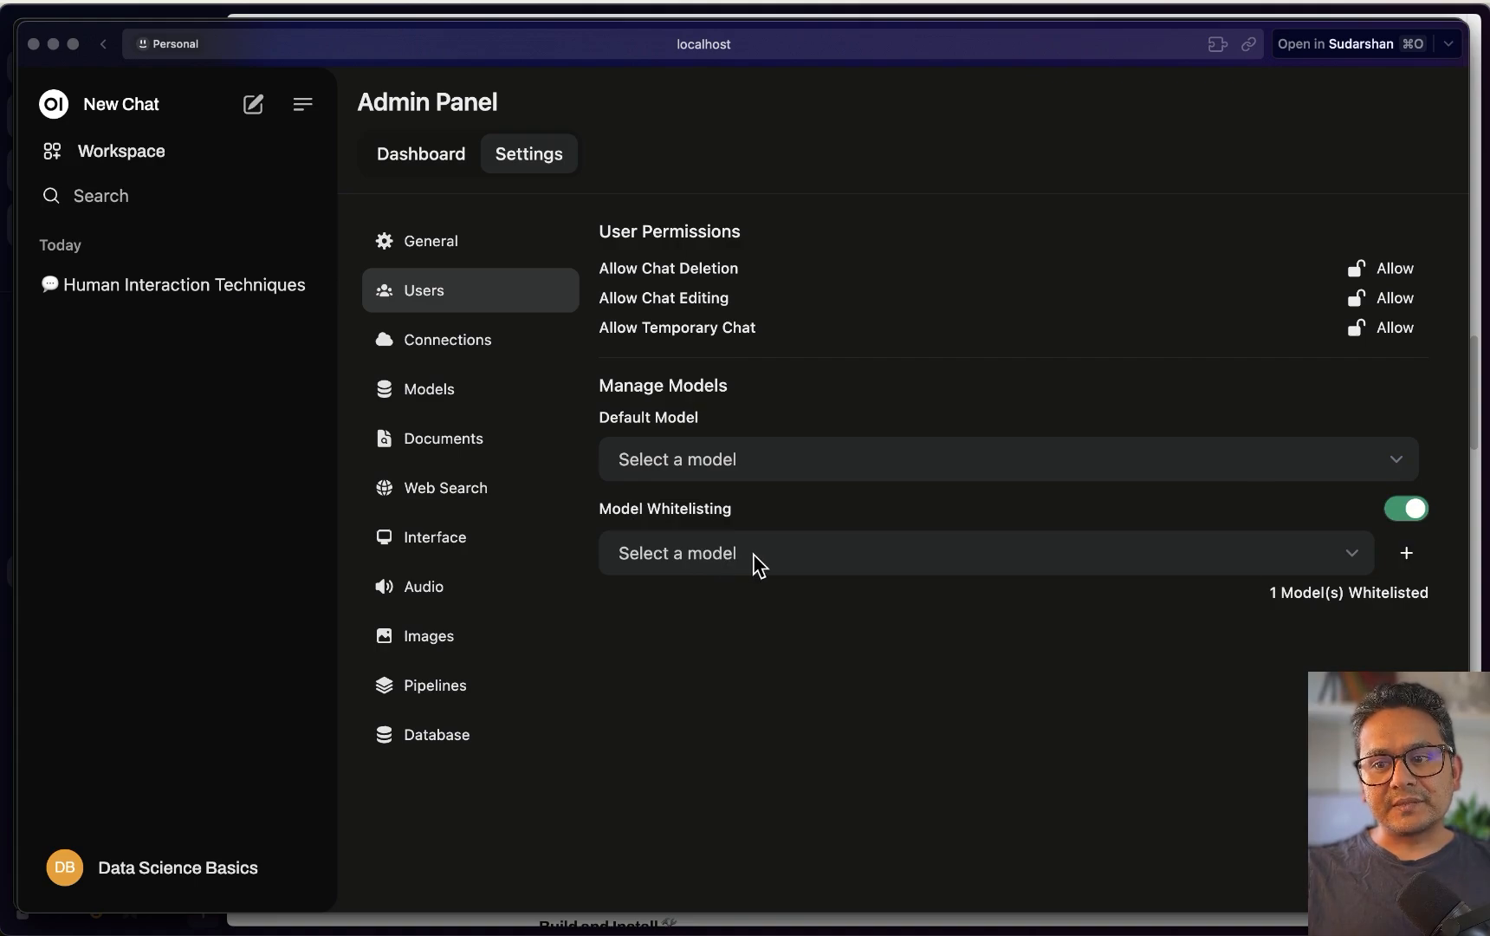
left_click(1397, 873)
Reload the test user's page and confirm its model list is now empty
key("ctrl+Up")
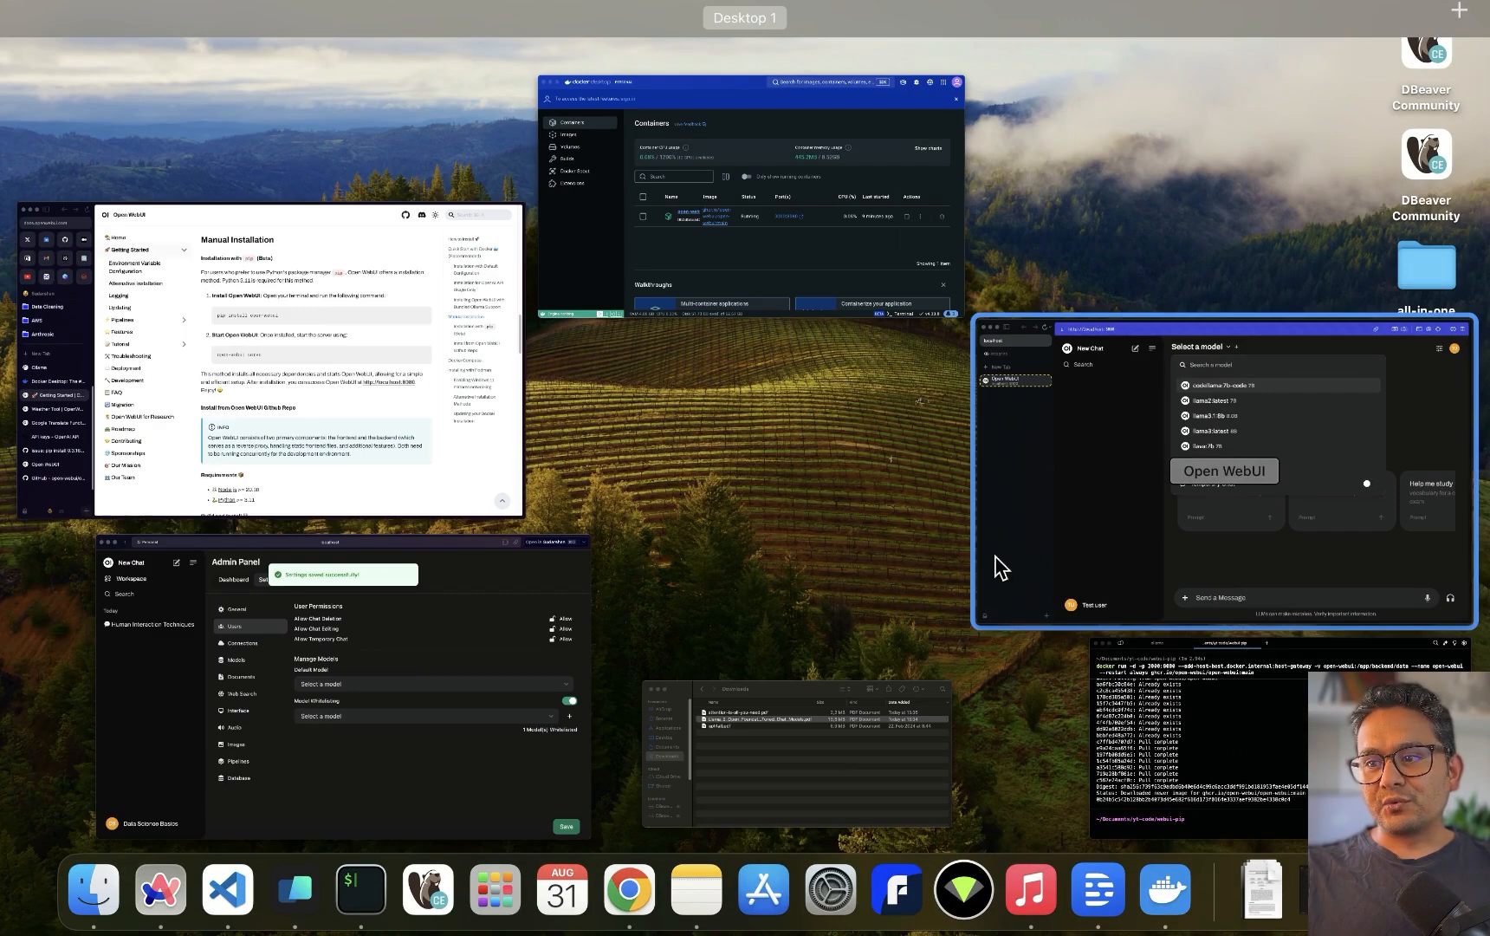
left_click(1085, 522)
left_click(307, 349)
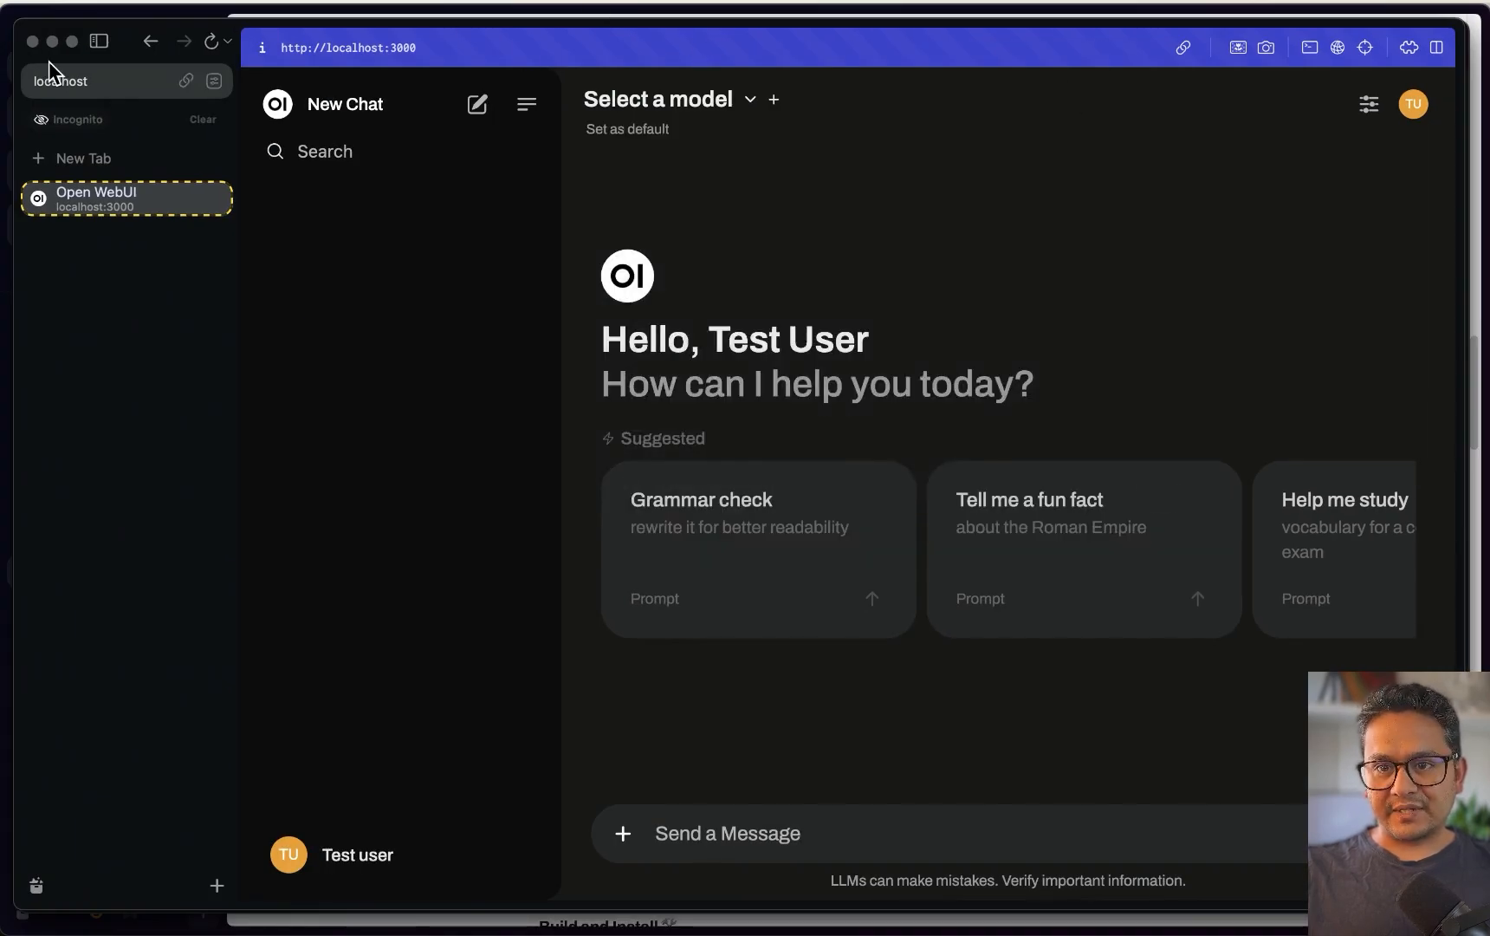
left_click(99, 87)
key("Return")
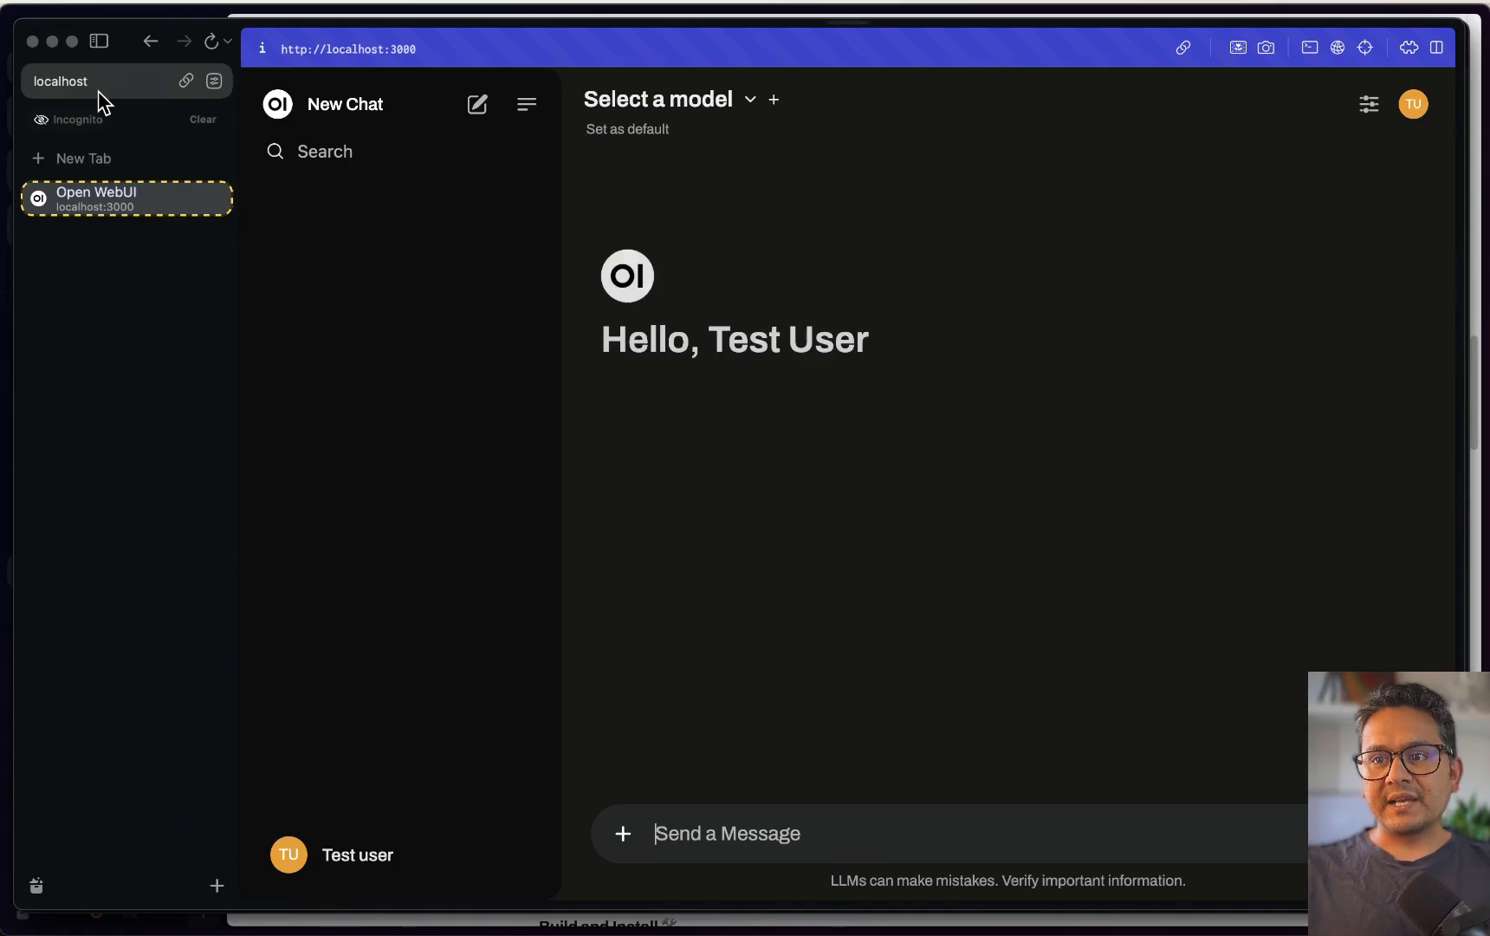
left_click(704, 113)
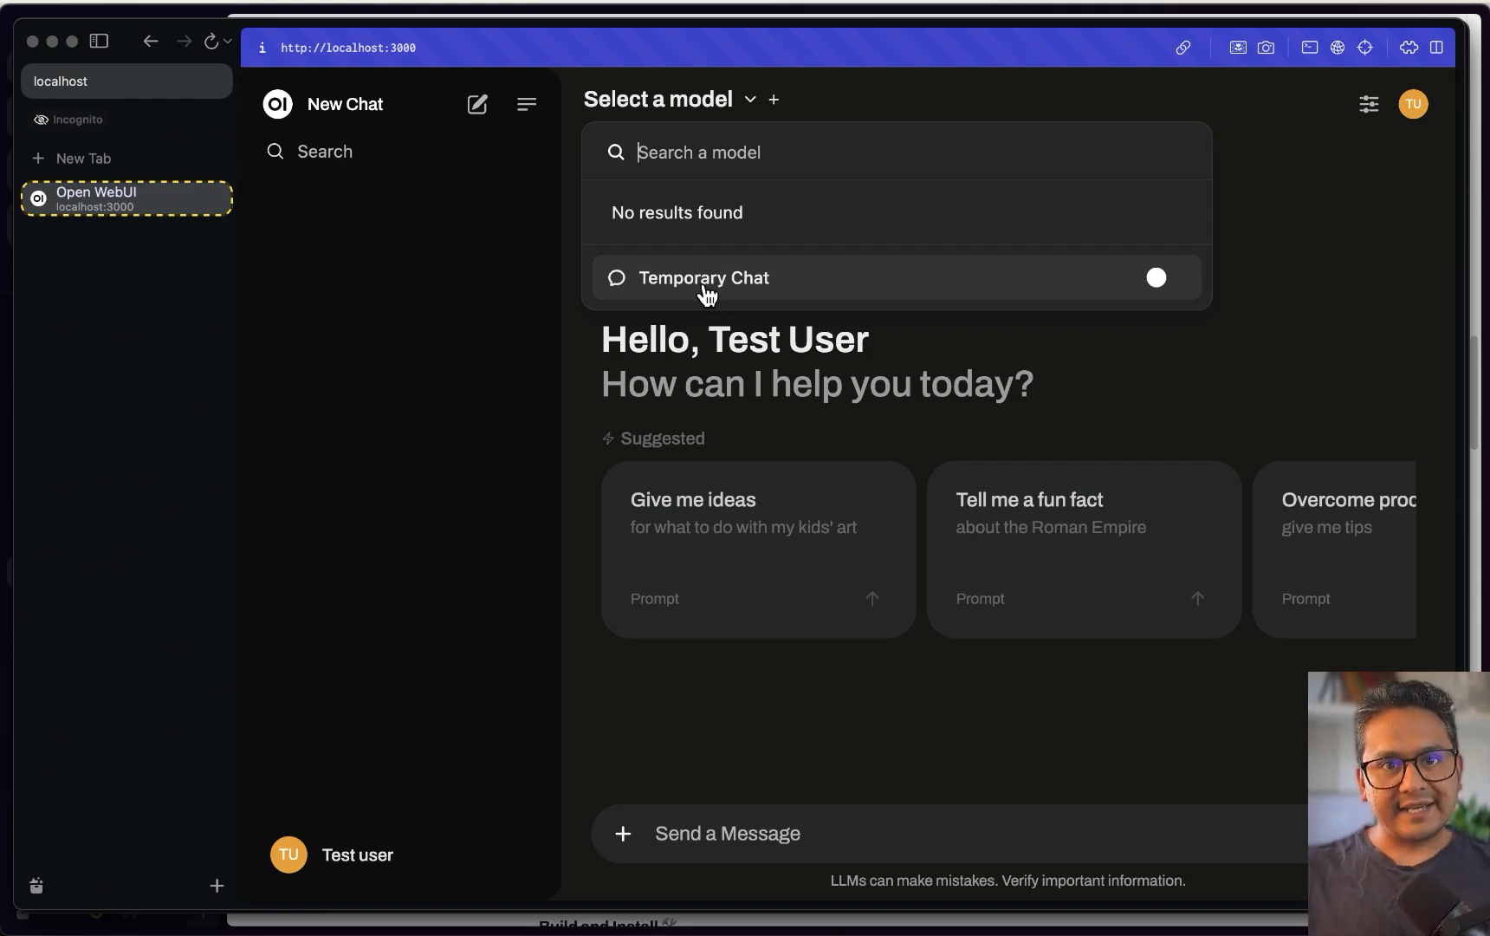
left_click(389, 528)
Back in the admin settings, whitelist llama3.1:8b for users
key("ctrl+Up")
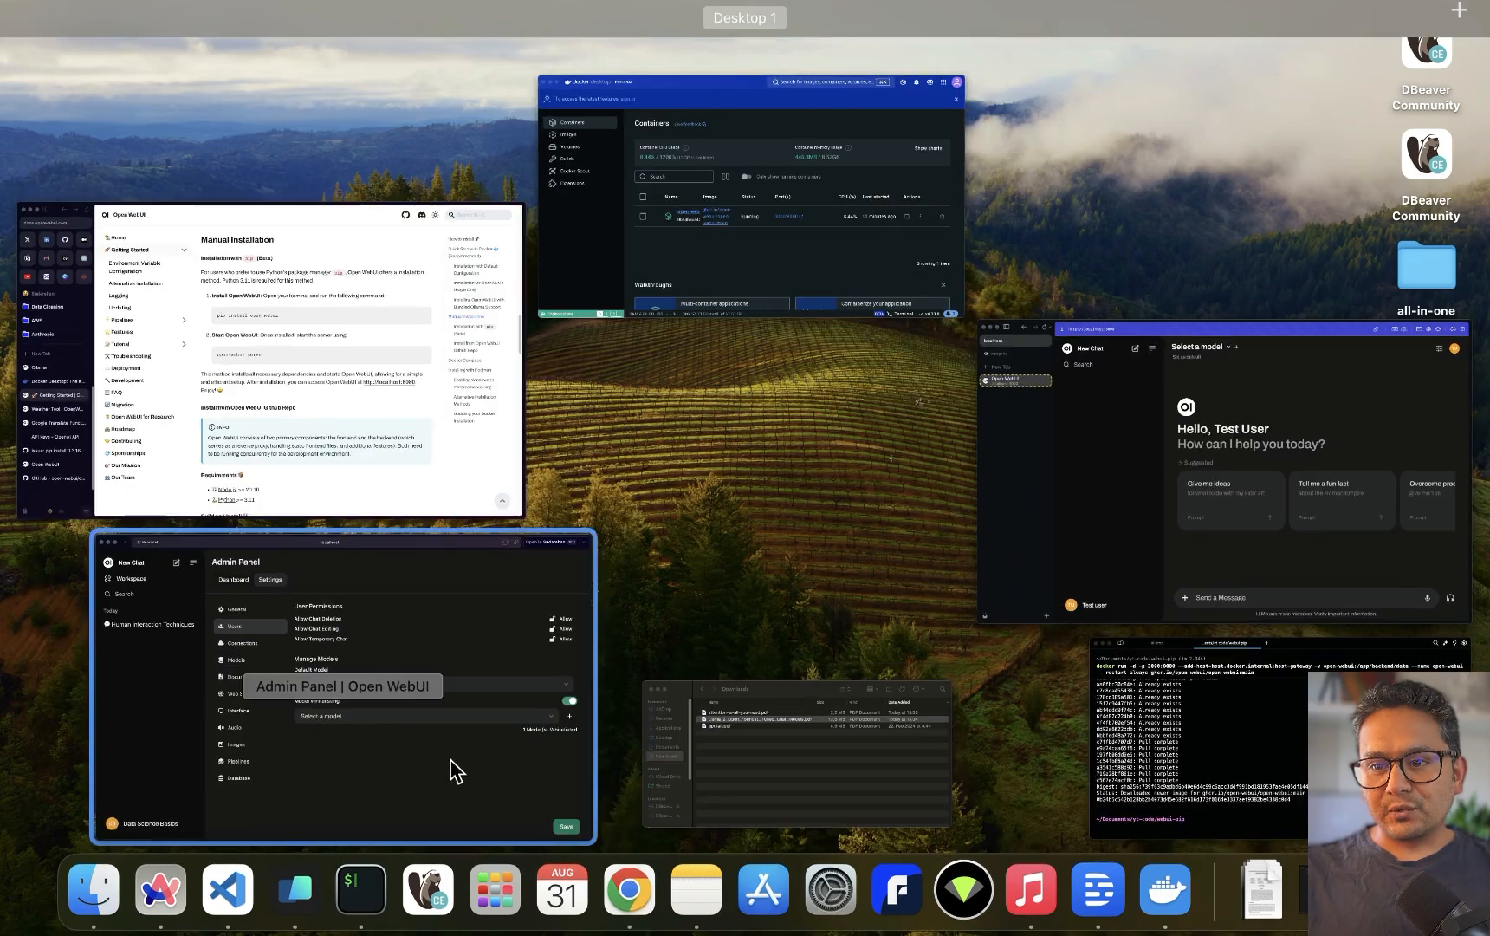
left_click(449, 772)
left_click(1310, 558)
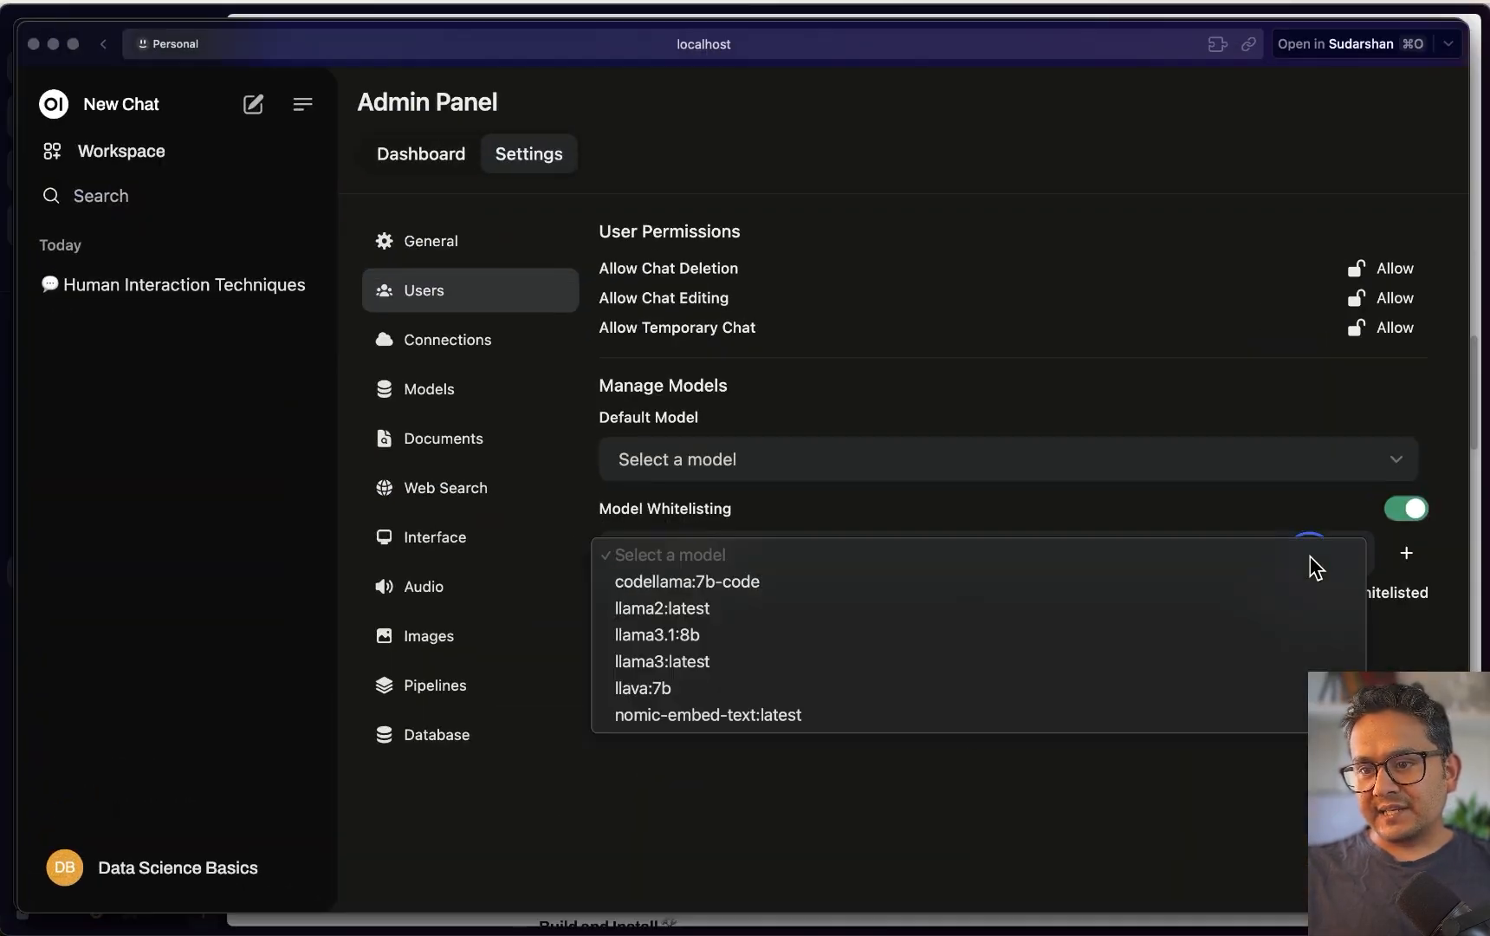
left_click(668, 641)
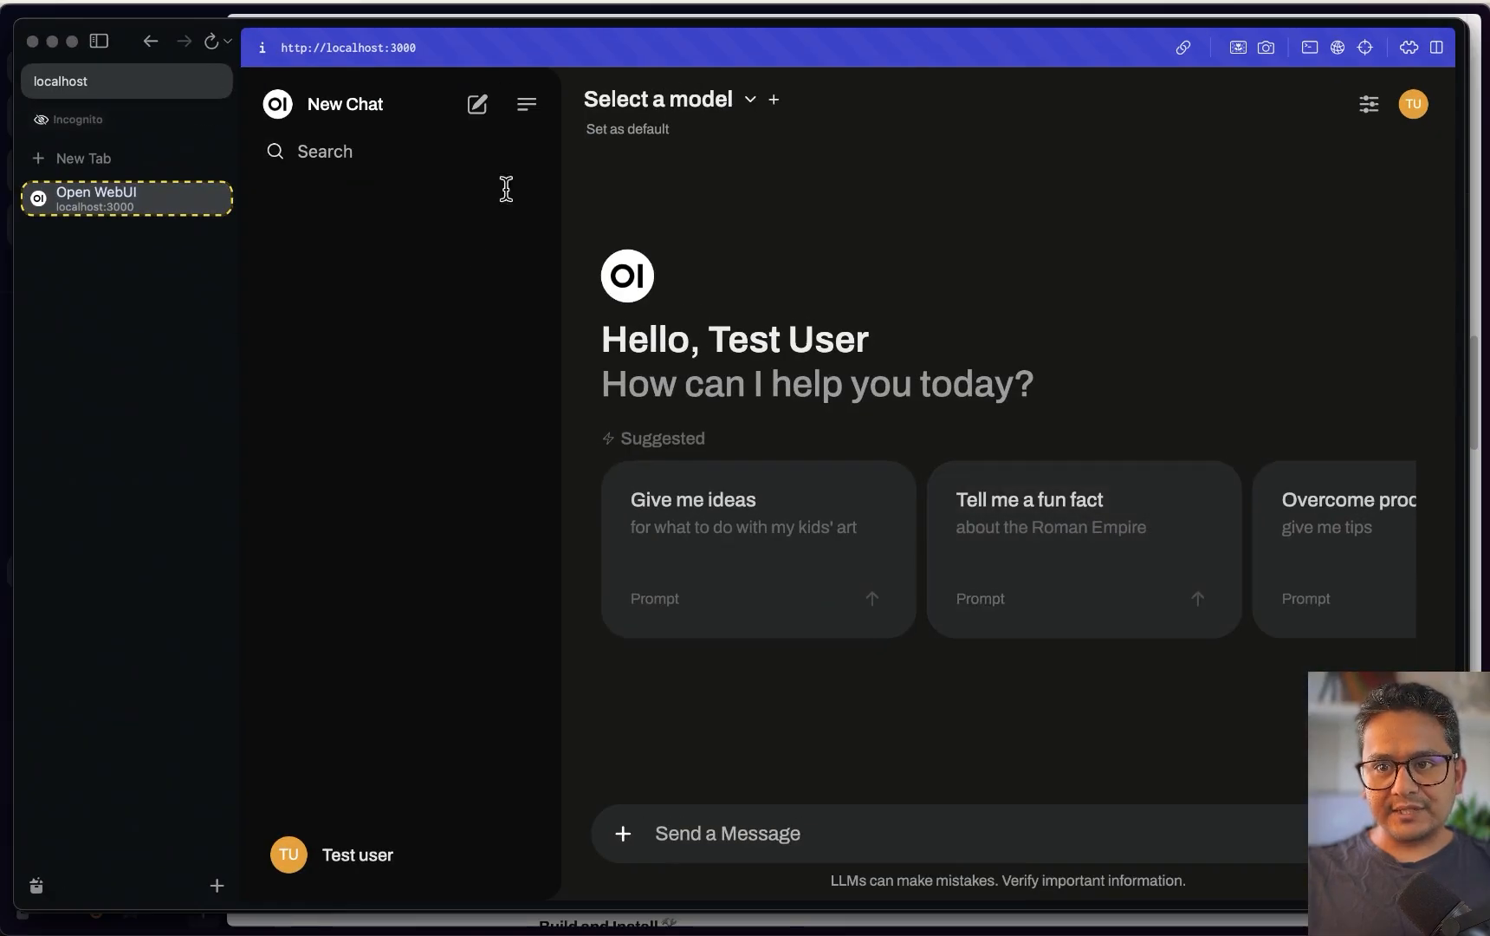
Reload the test user's page, choose llama3.1:8b and send it 'hi'
left_click(689, 106)
left_click(109, 83)
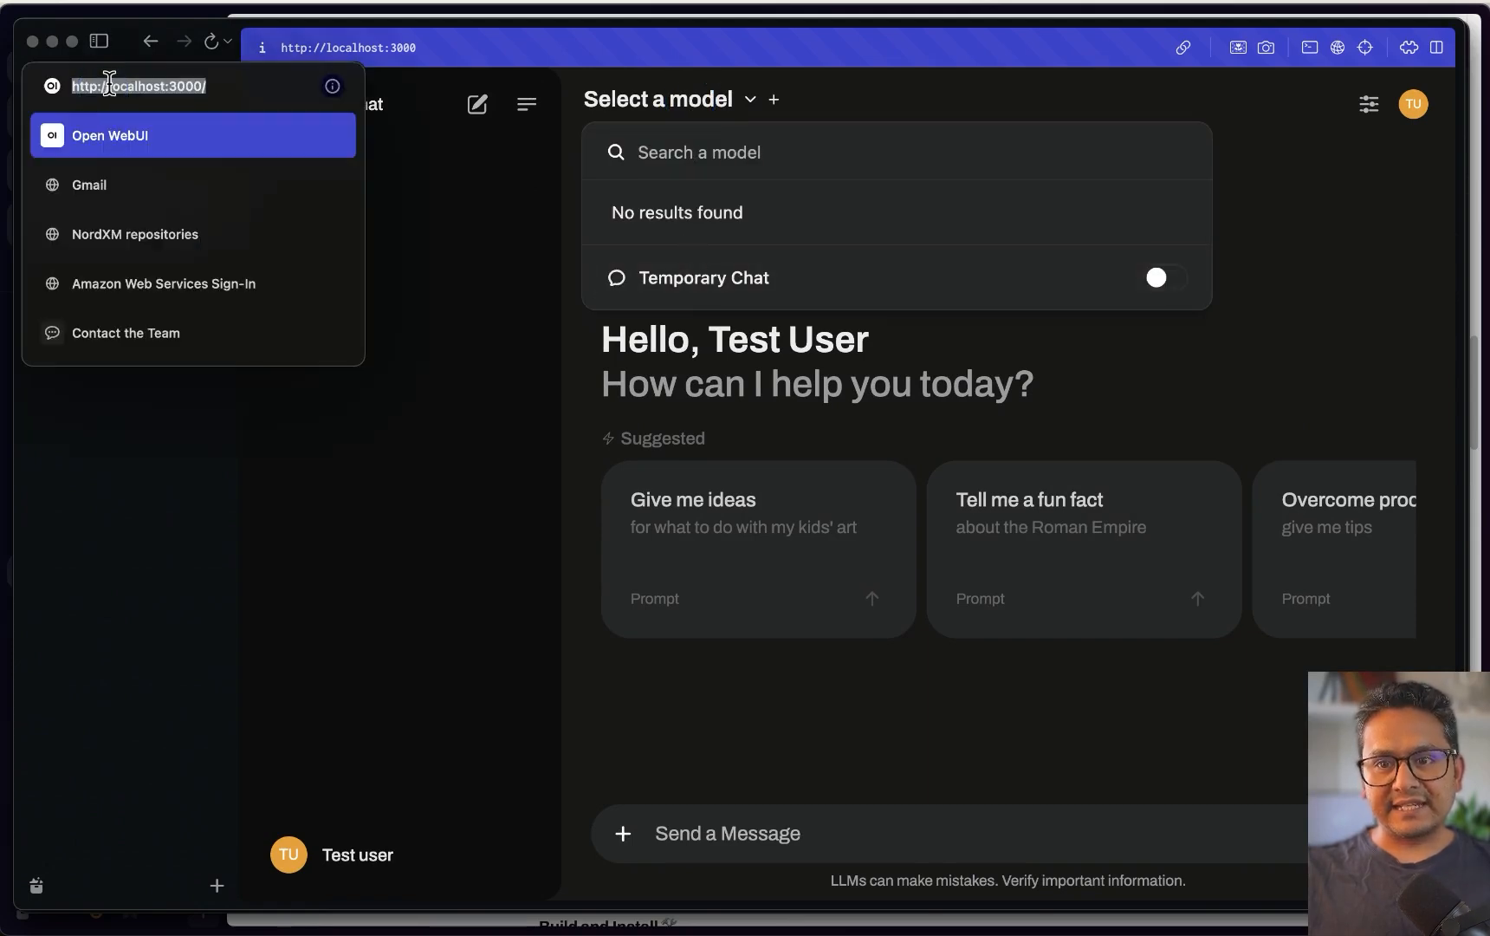
key("Return")
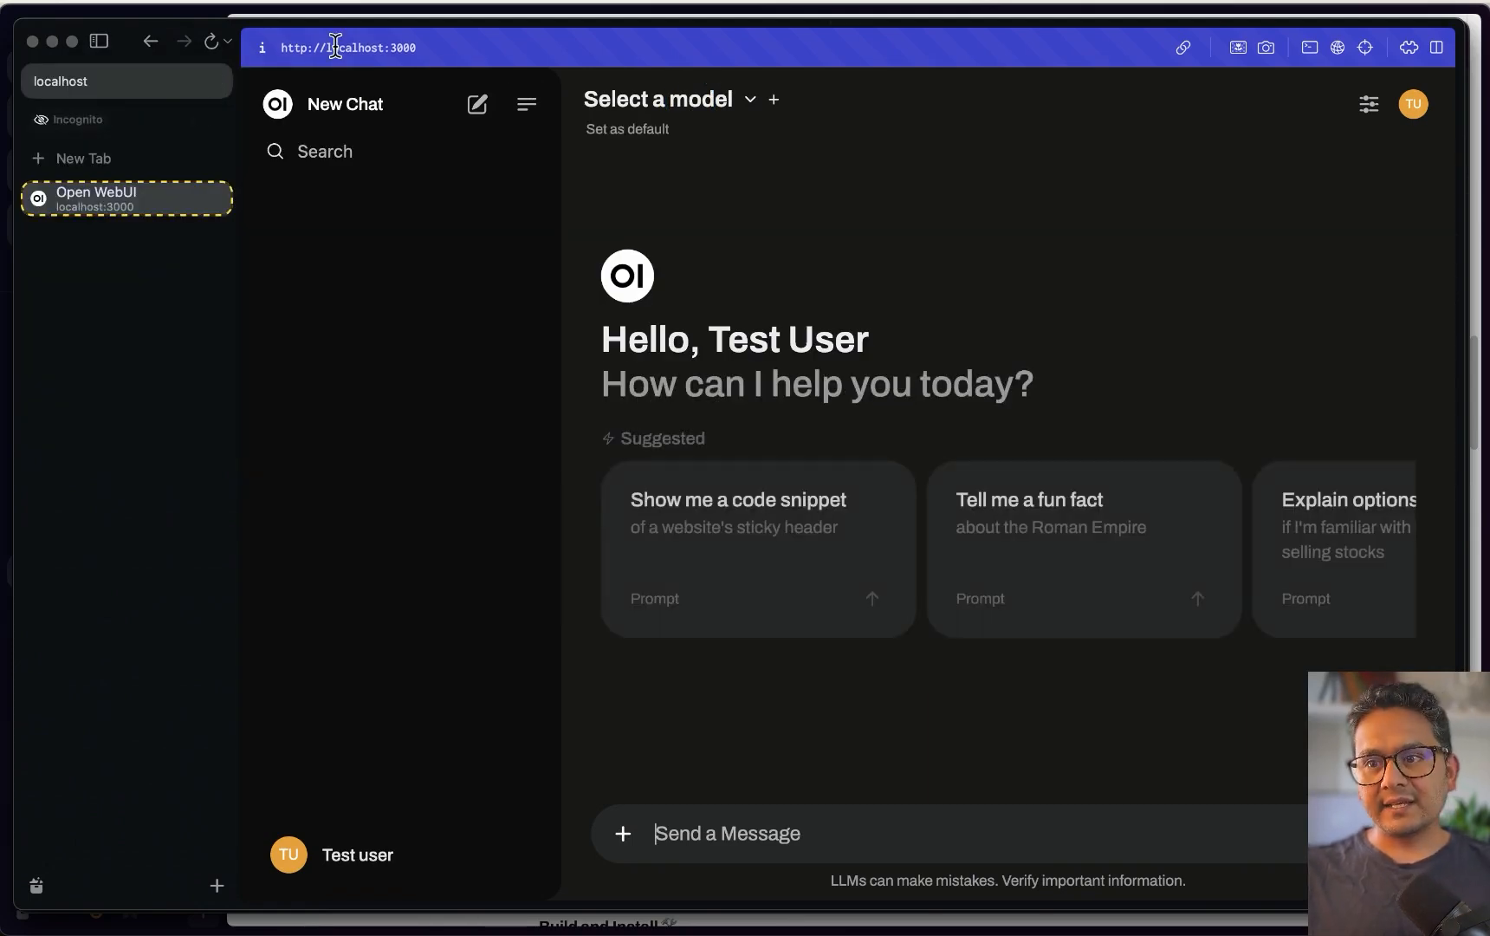
left_click(708, 108)
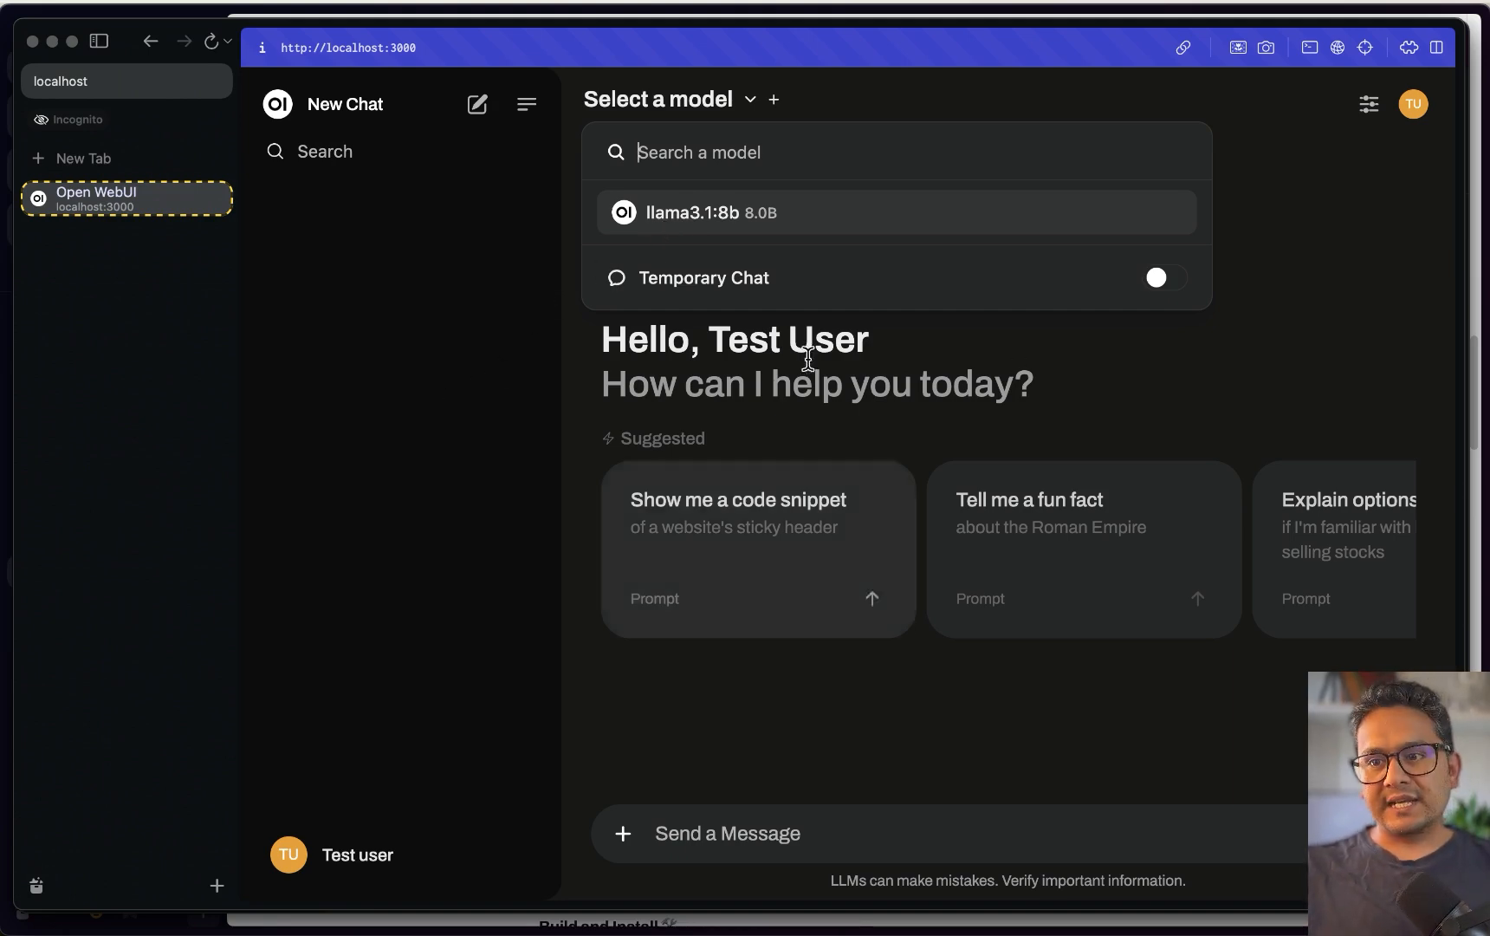
left_click(736, 211)
left_click(710, 819)
type("hi")
key("Return")
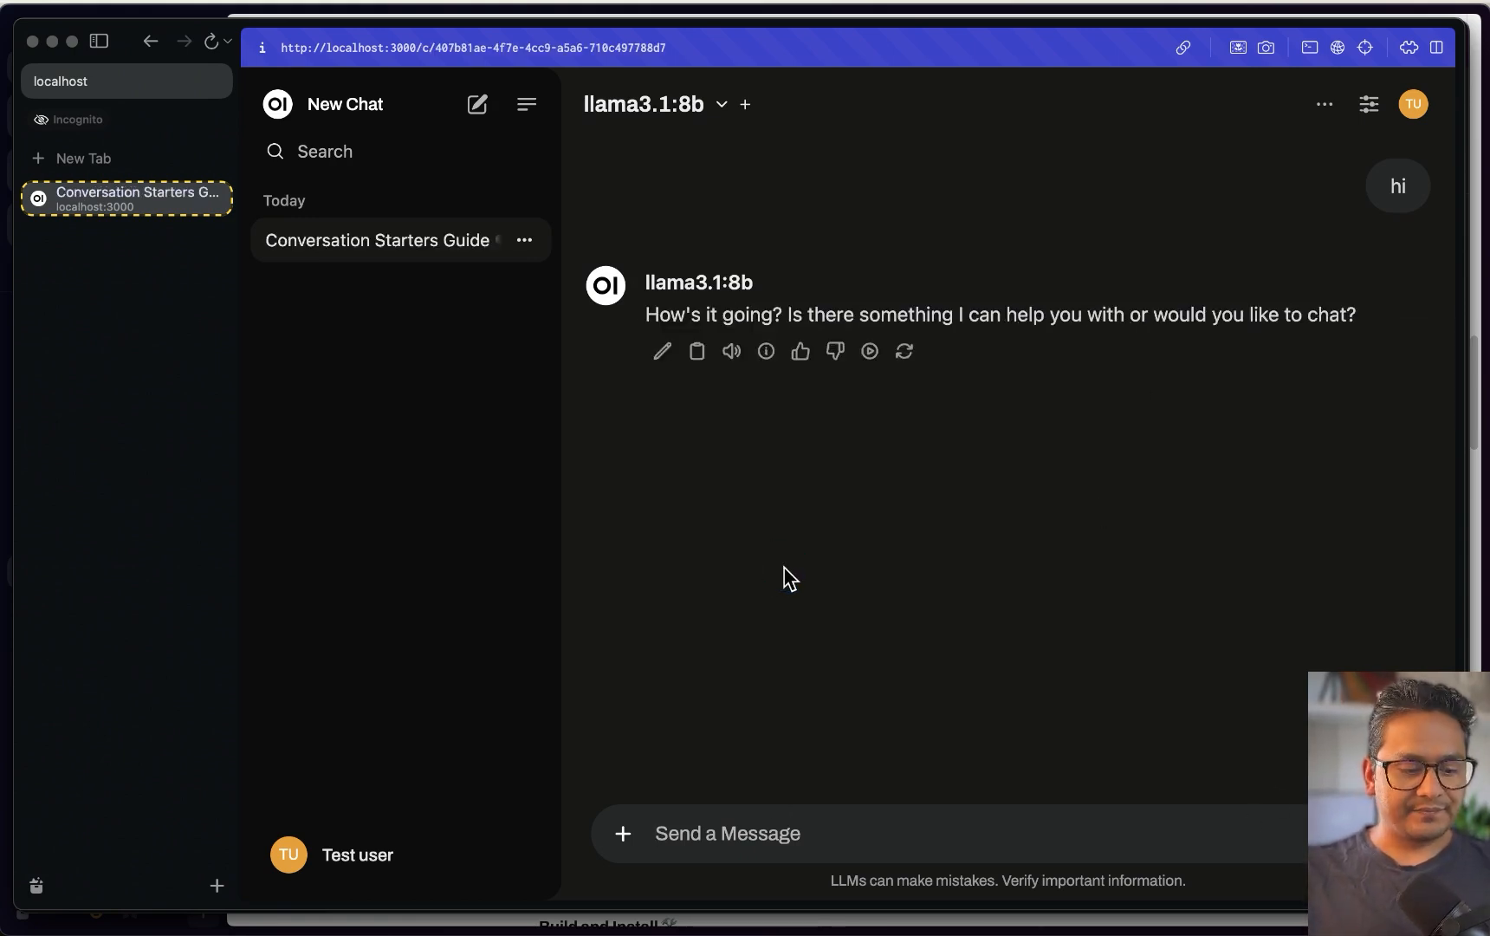
key("ctrl+Up")
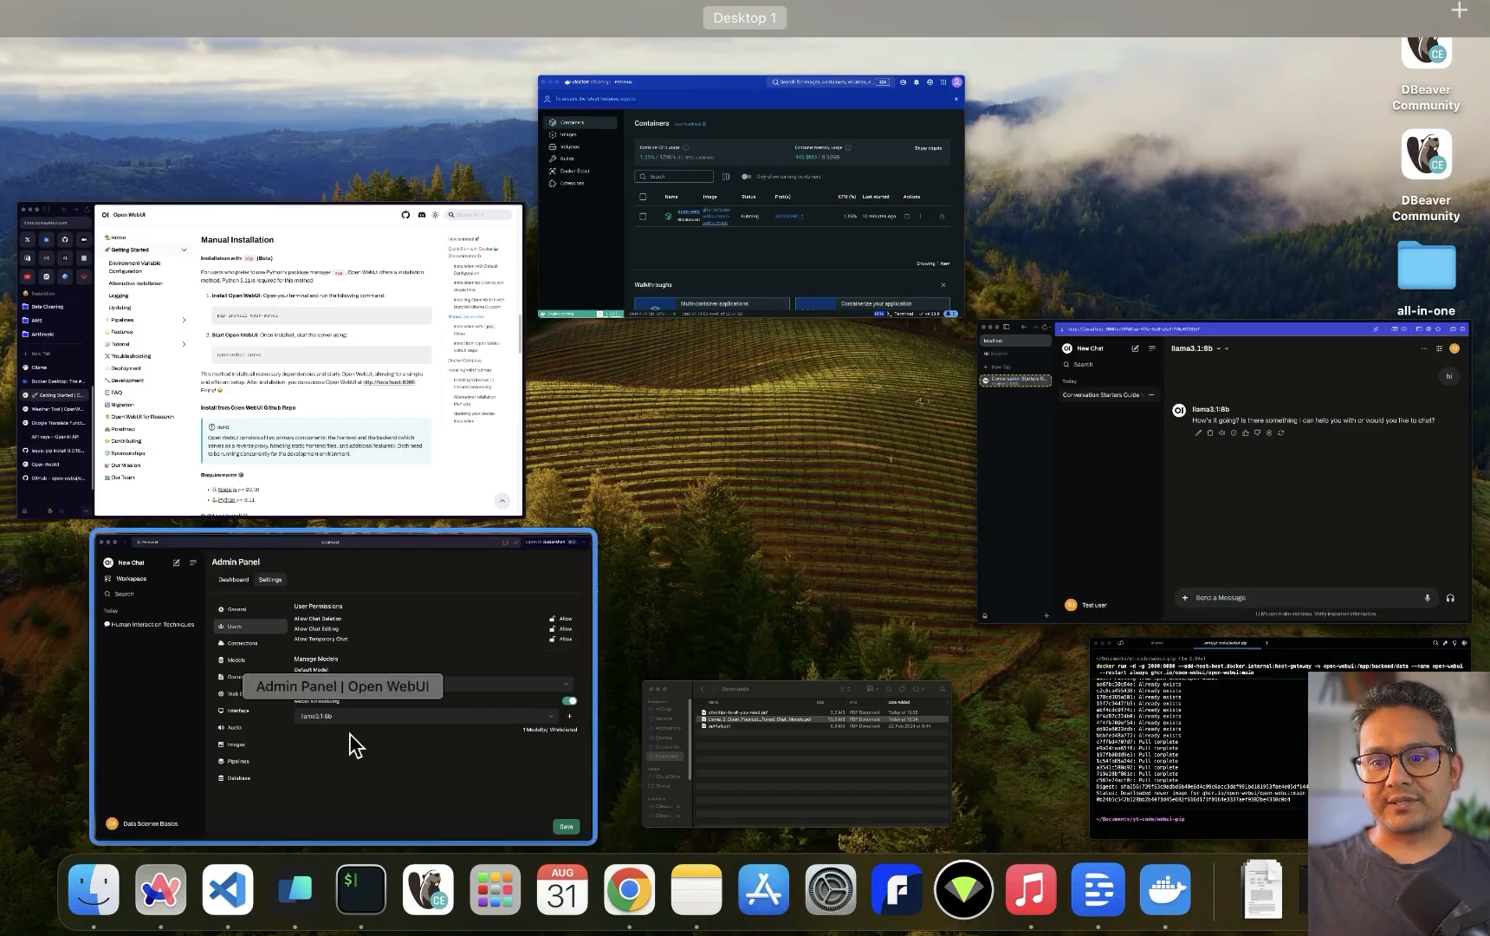
In the admin window, start a new chat and open Admin Panel > Settings > Users
left_click(350, 734)
left_click(130, 108)
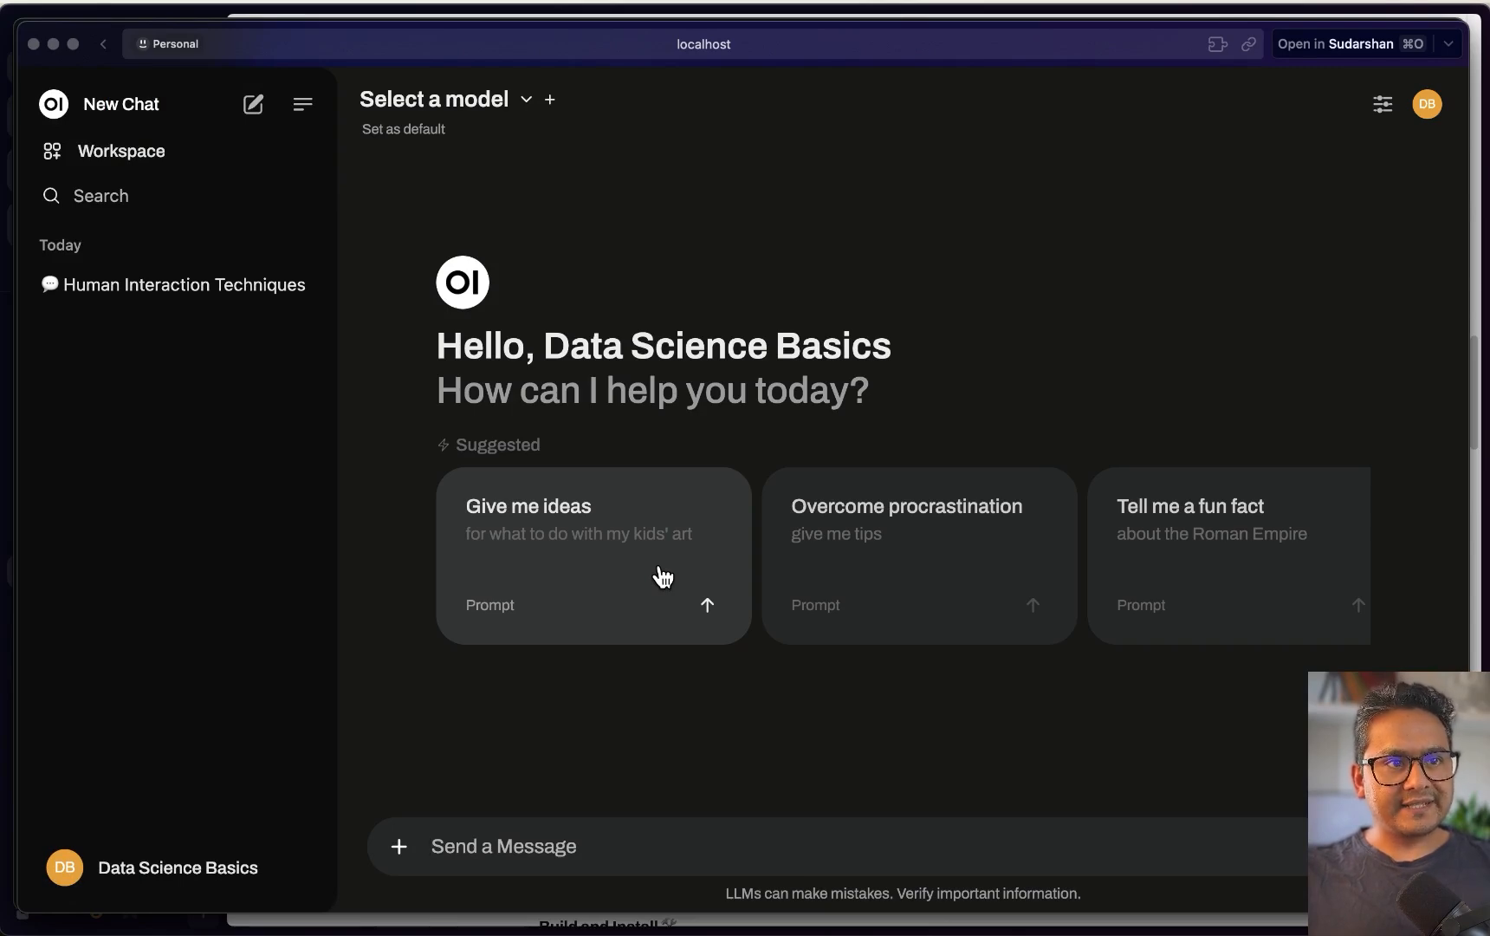
left_click(234, 858)
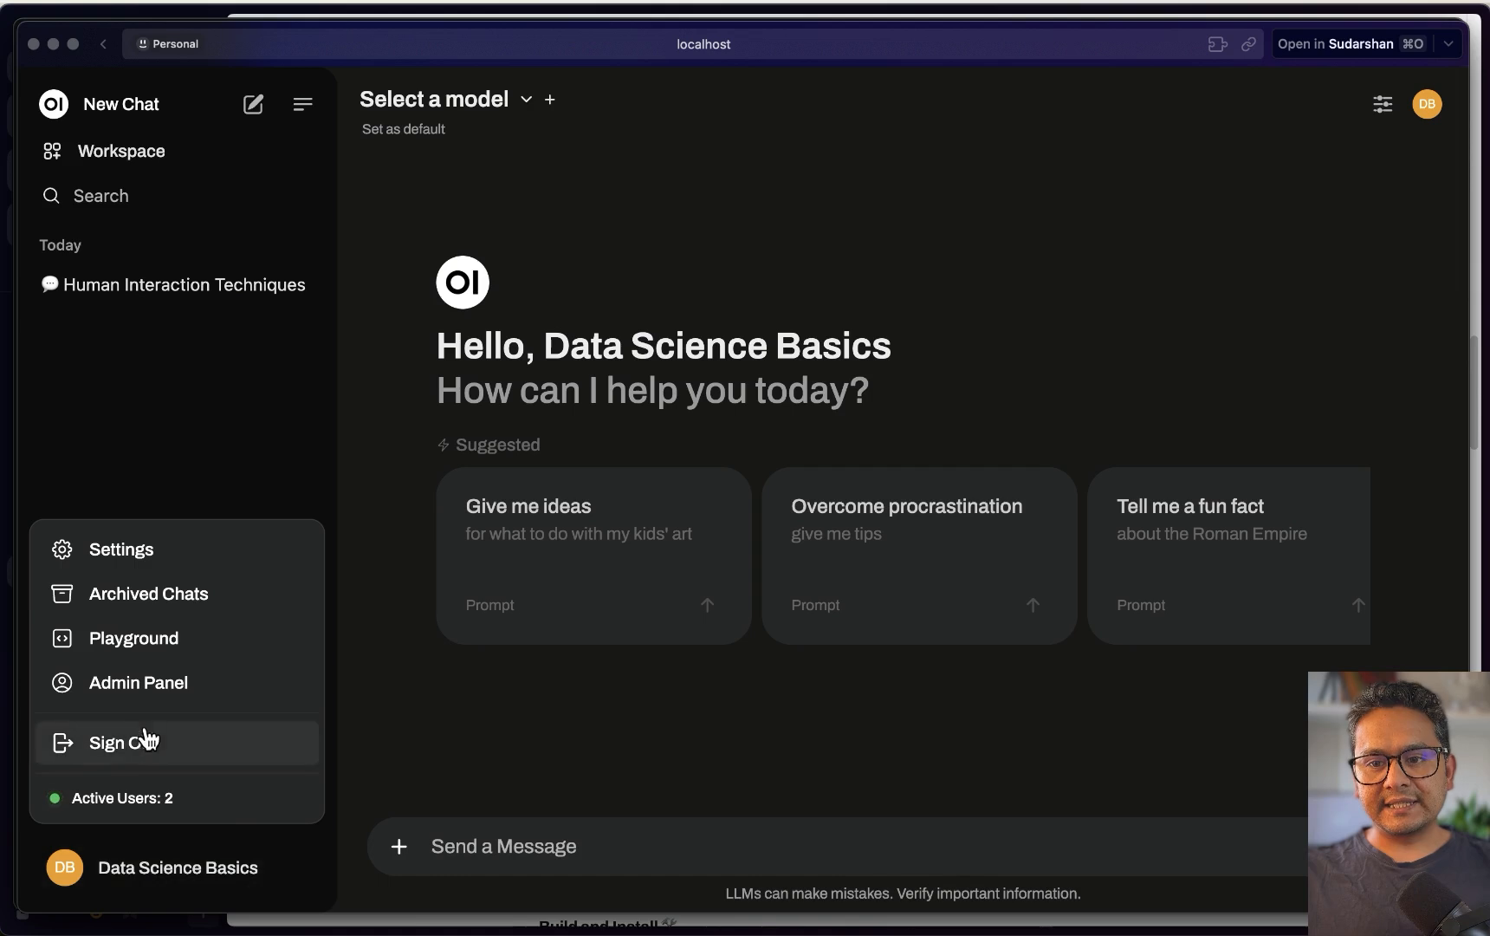
left_click(139, 684)
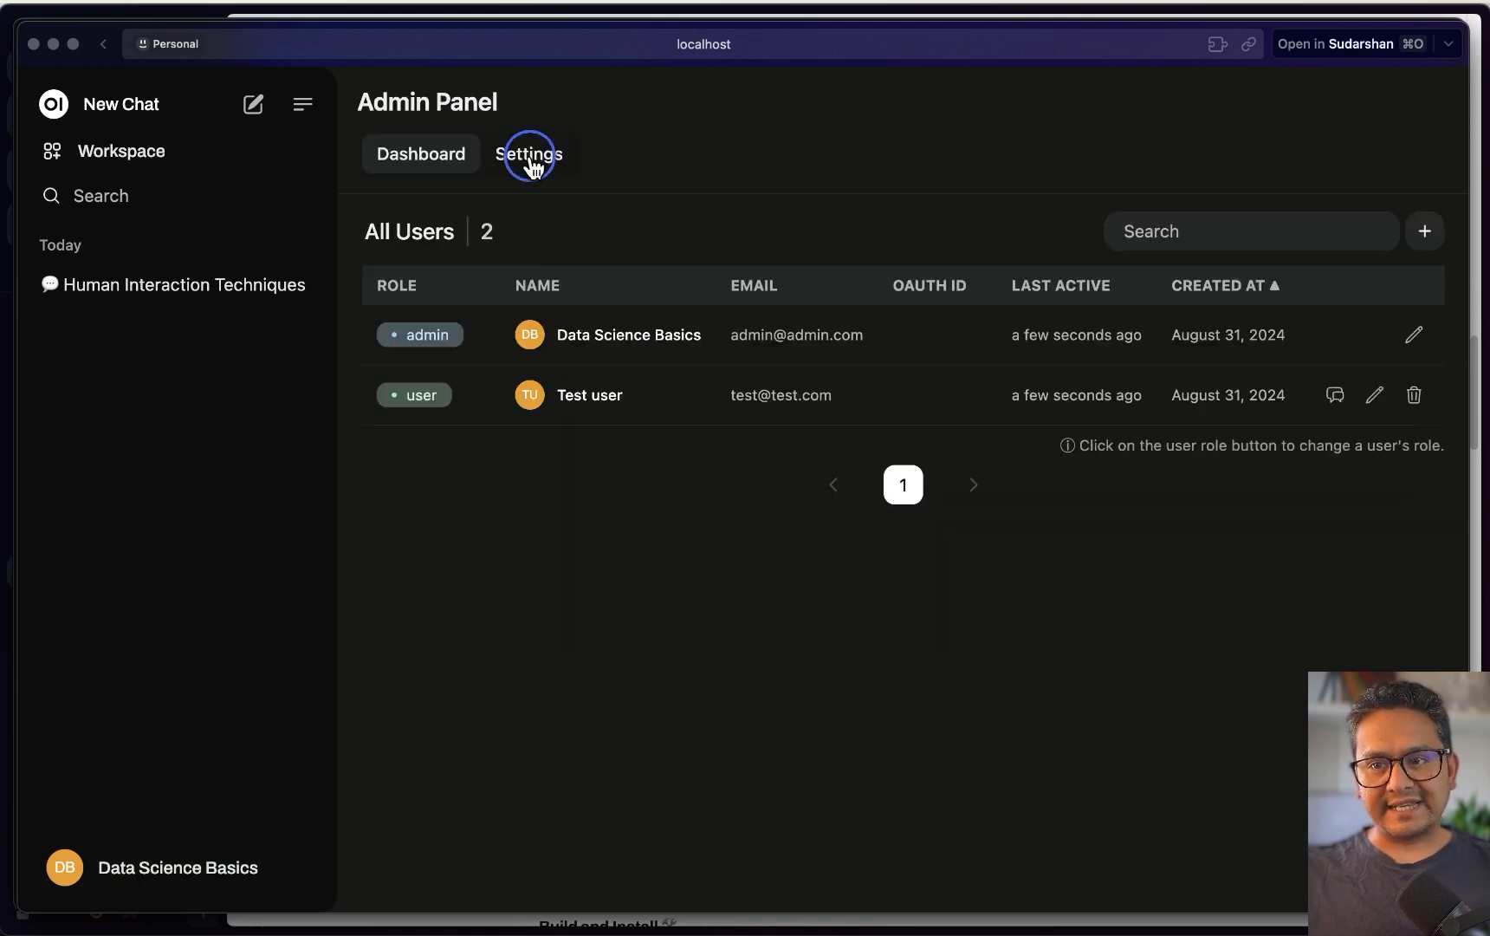
left_click(531, 158)
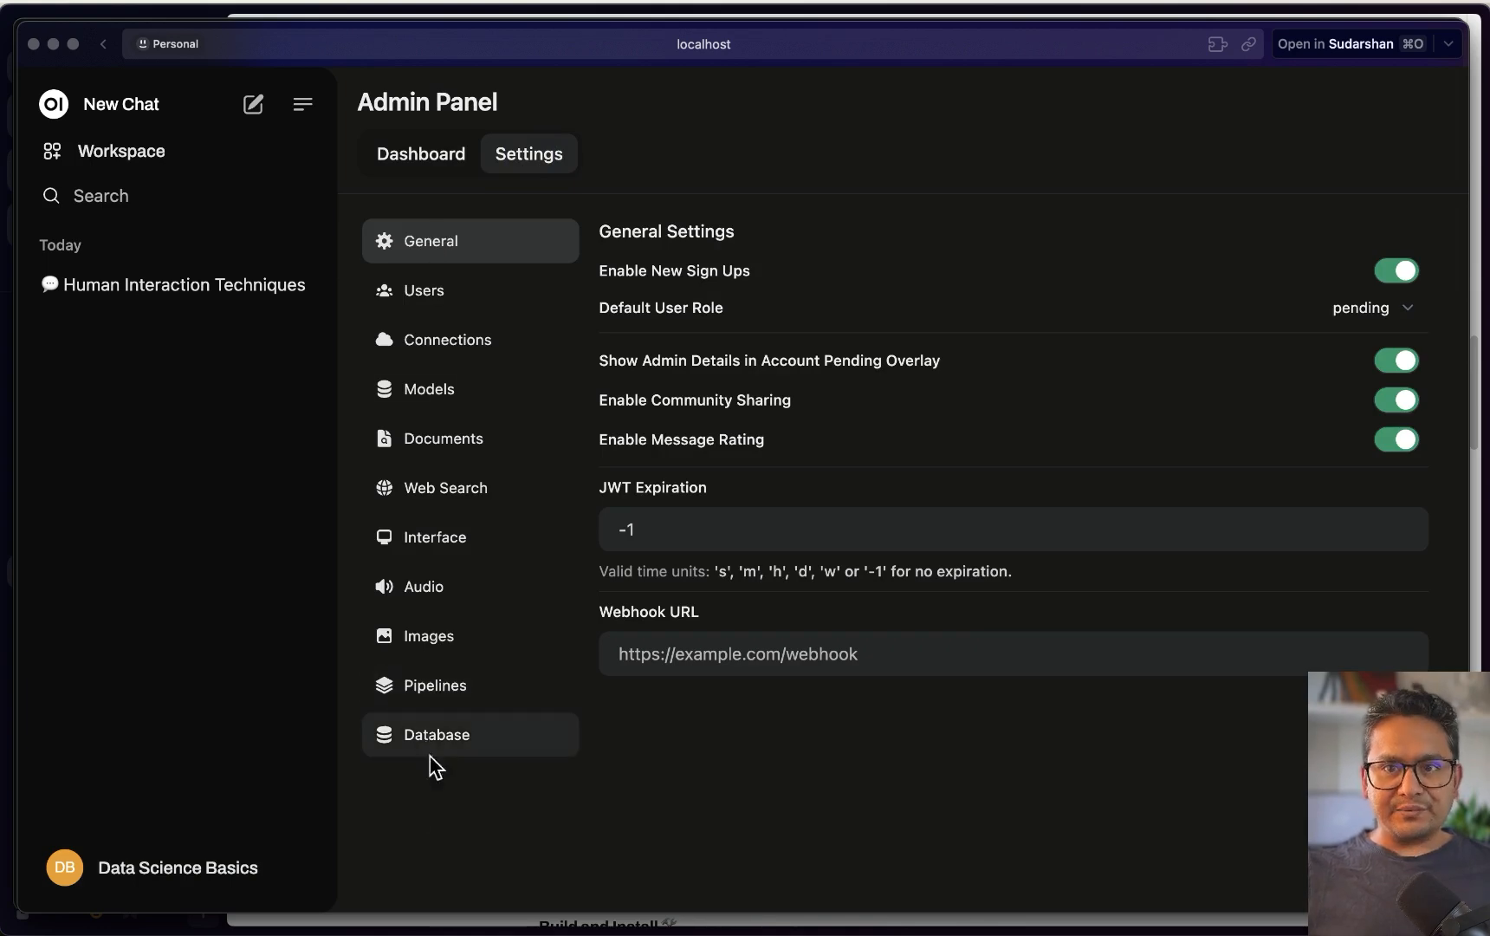
left_click(448, 314)
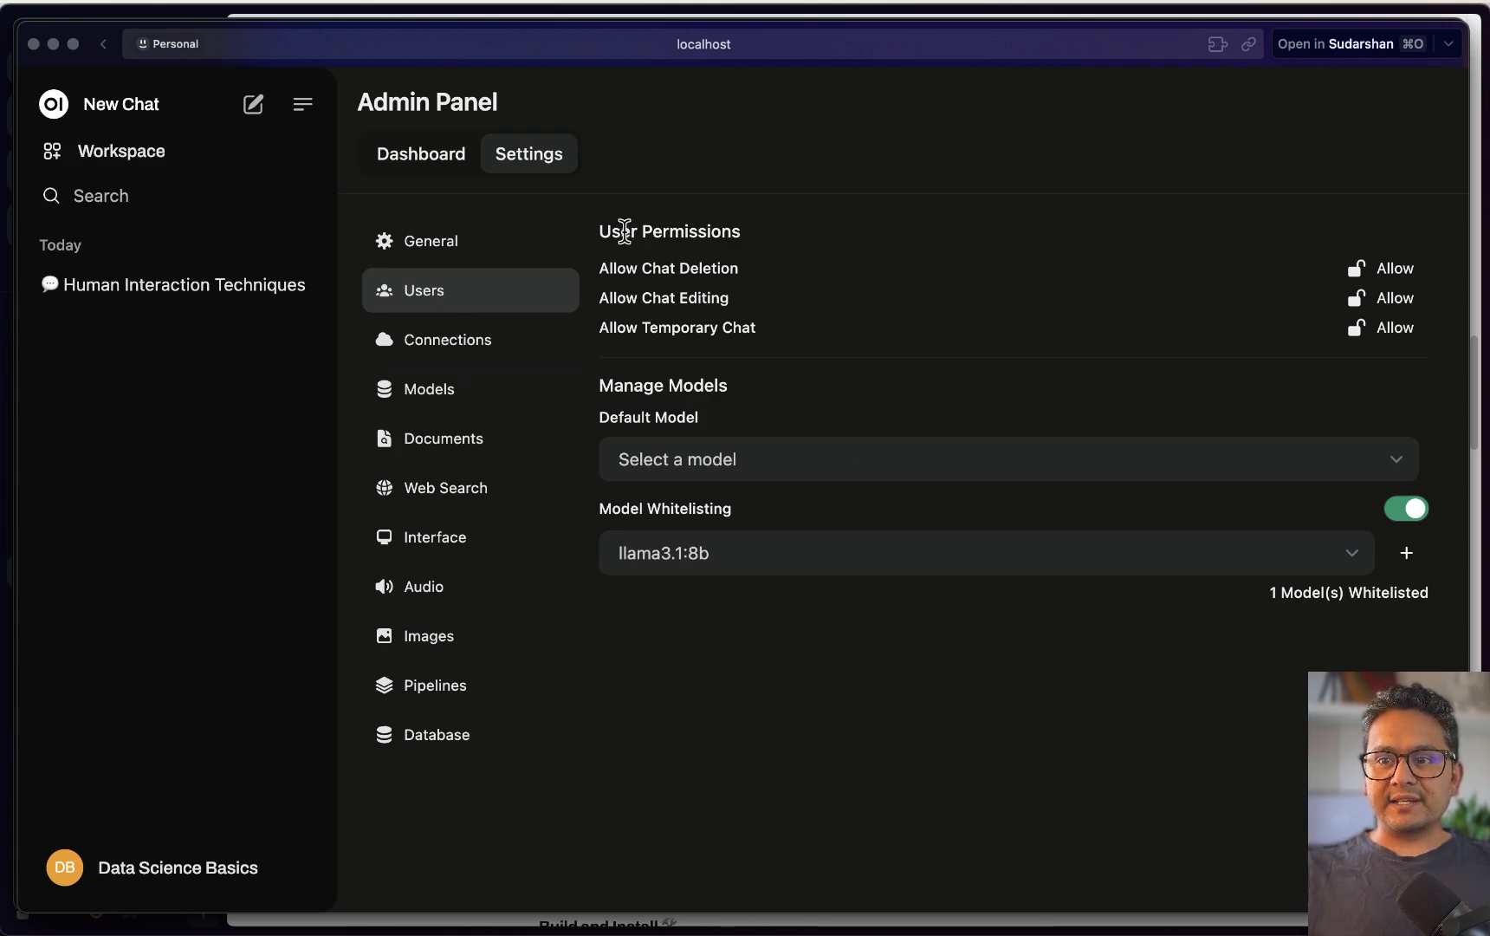
Set chat deletion, chat editing and temporary chat permissions to Don't Allow; review Default Model options
left_click_drag(600, 226, 743, 231)
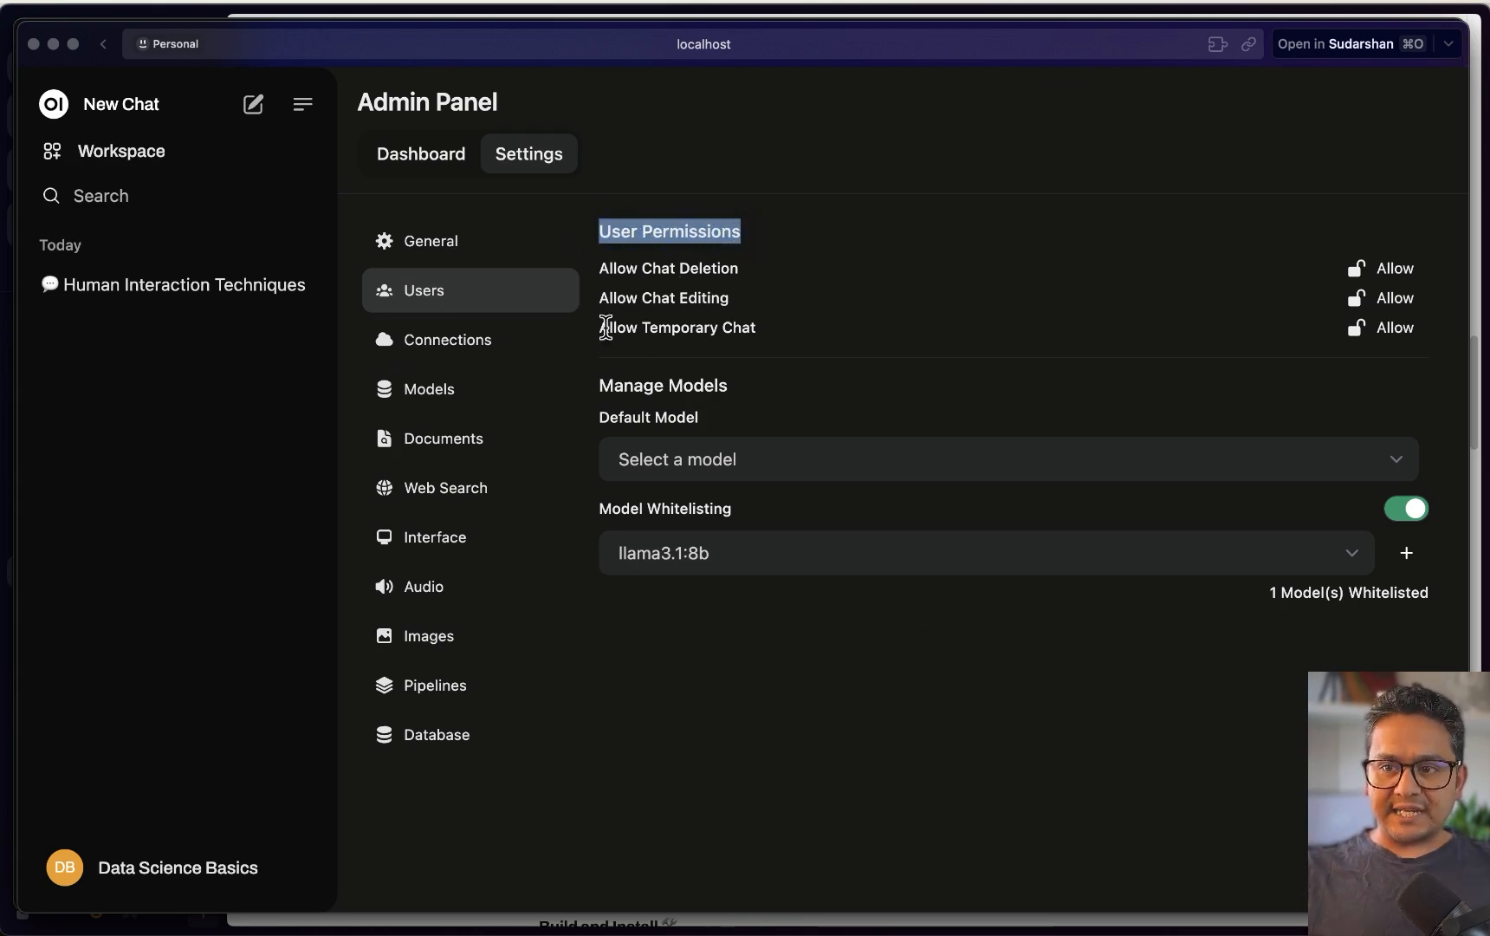
left_click(1376, 268)
left_click(1376, 297)
left_click(1376, 326)
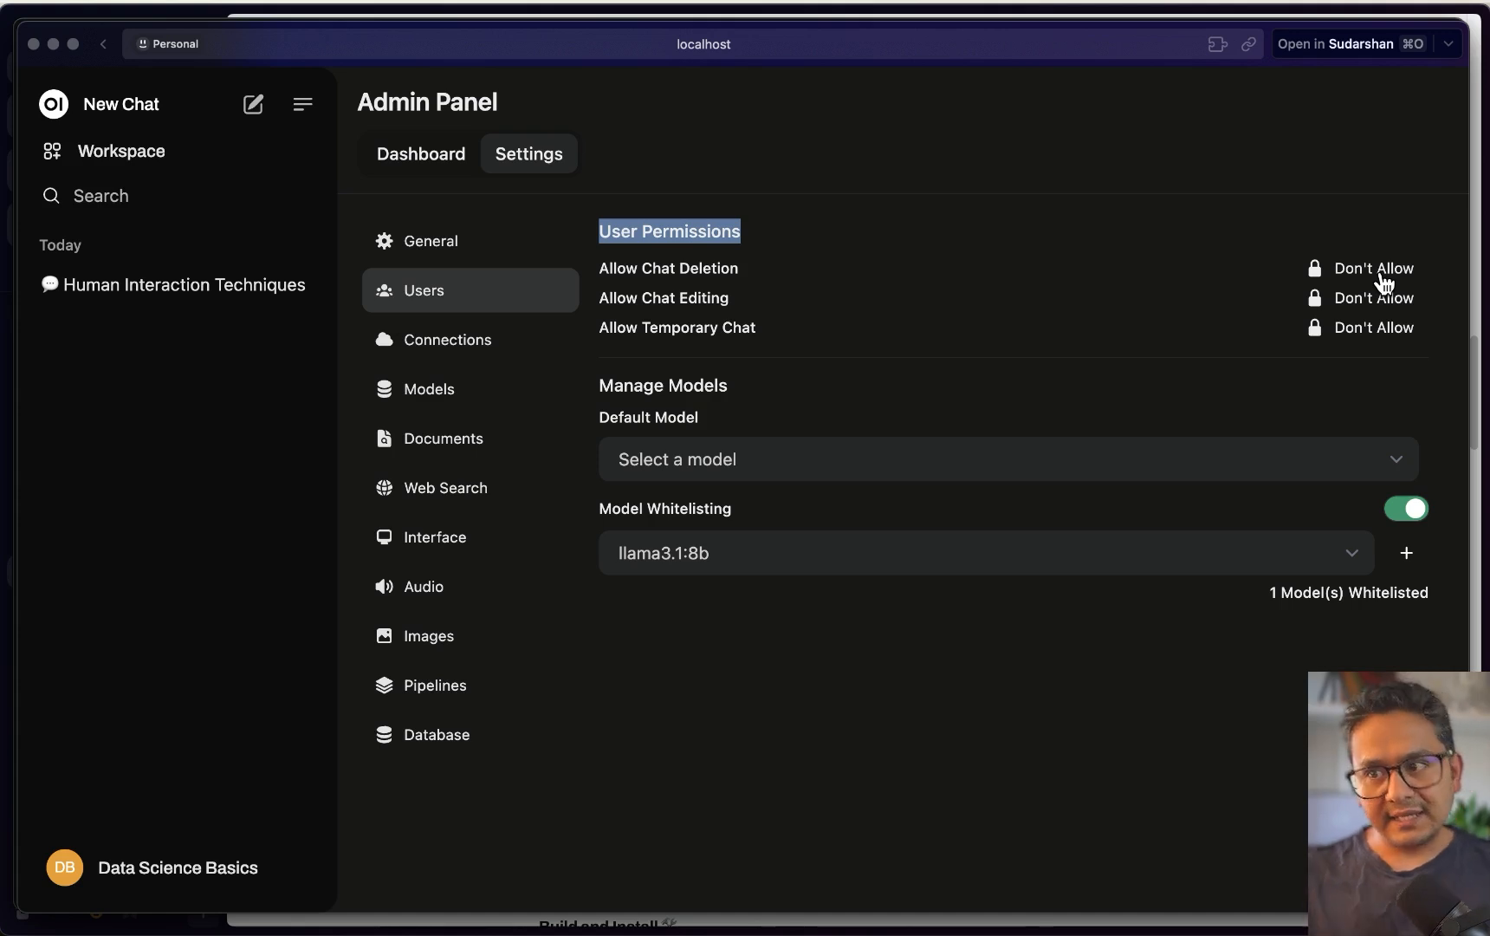
left_click(685, 464)
left_click(707, 704)
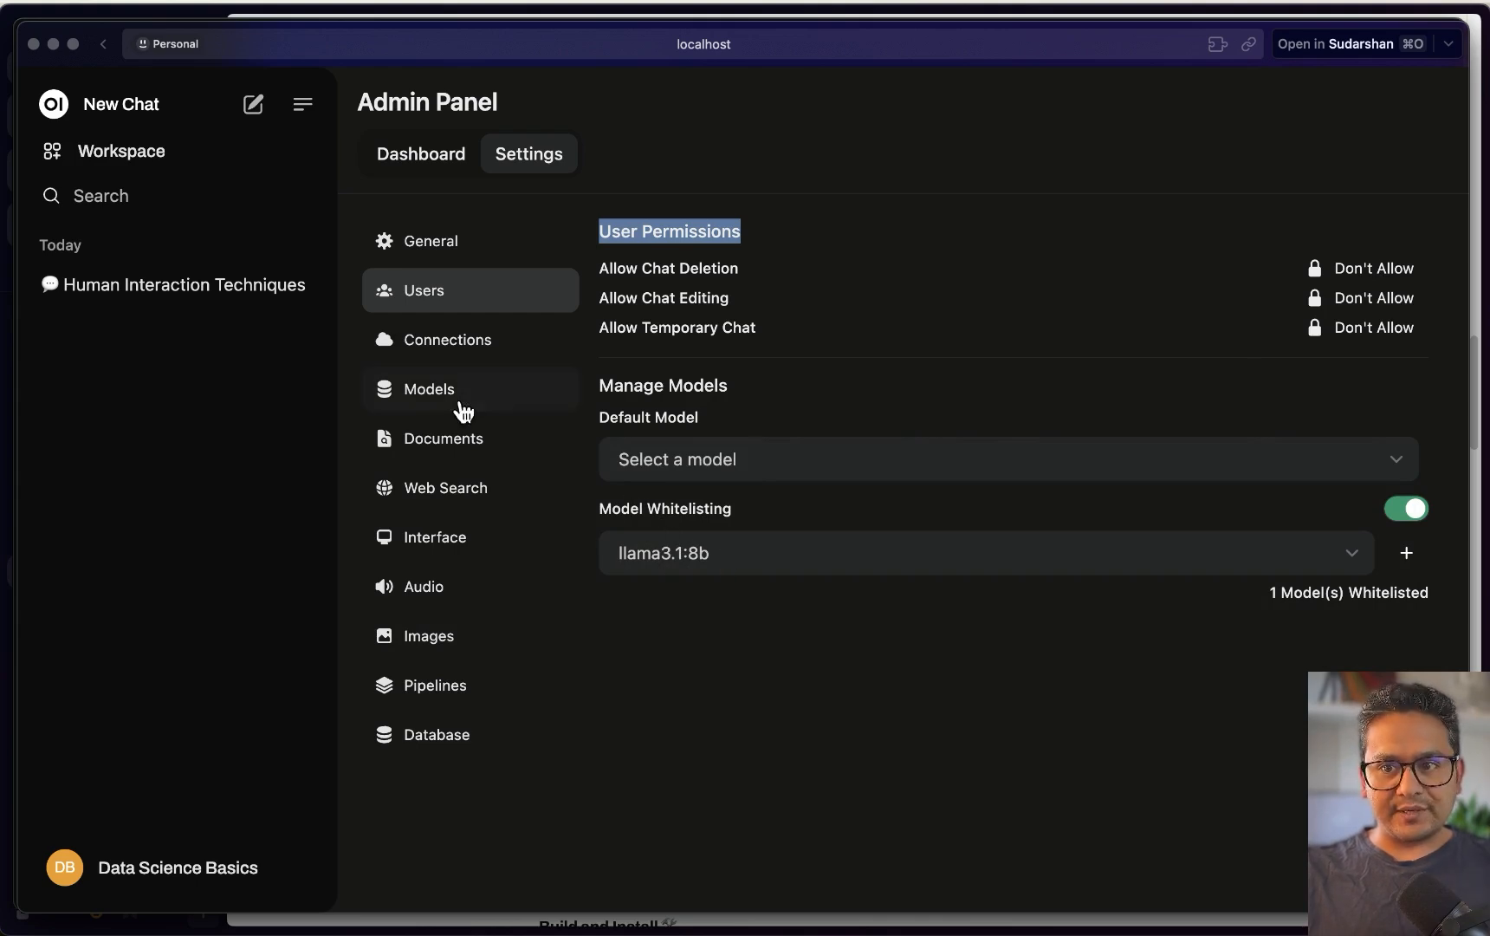
Open the Connections settings and focus the empty OpenAI API Key field
left_click(455, 342)
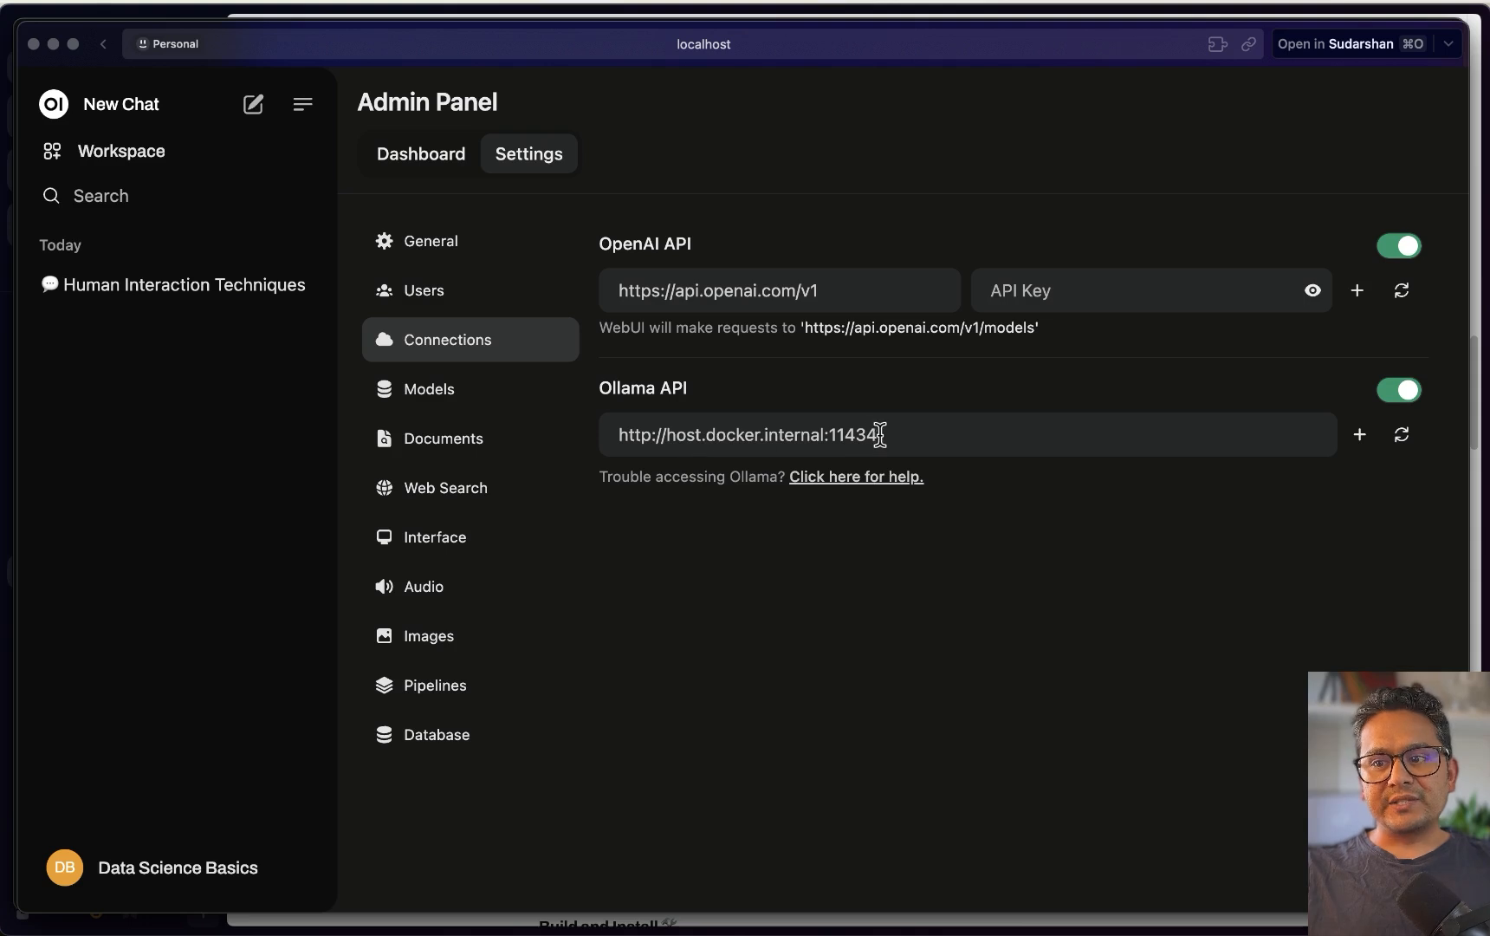
left_click_drag(879, 434, 599, 432)
left_click(949, 555)
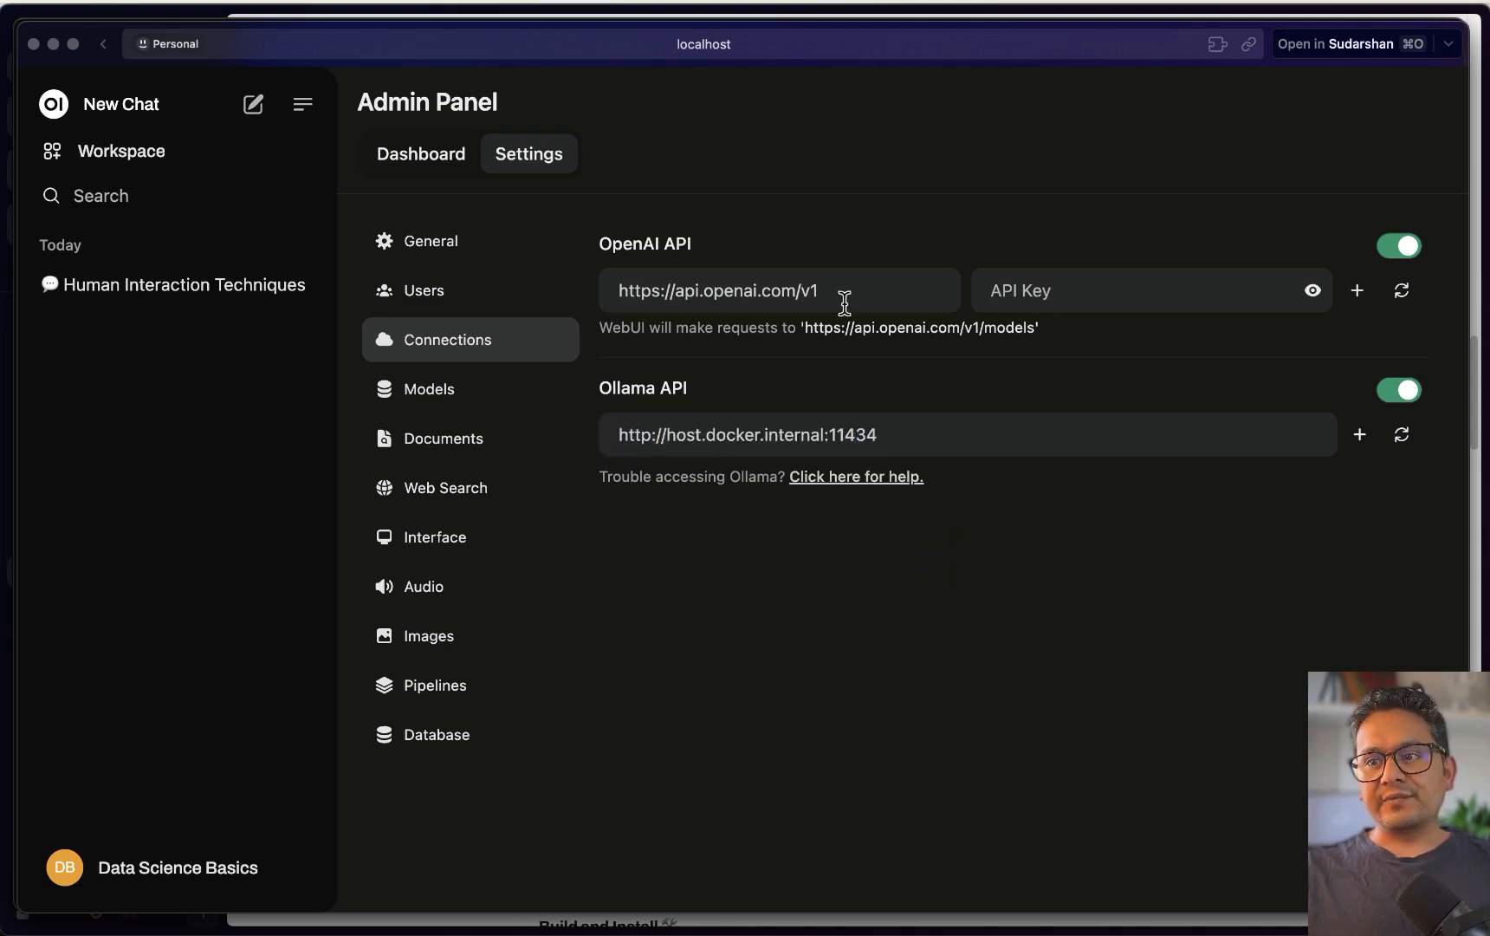
left_click(1074, 294)
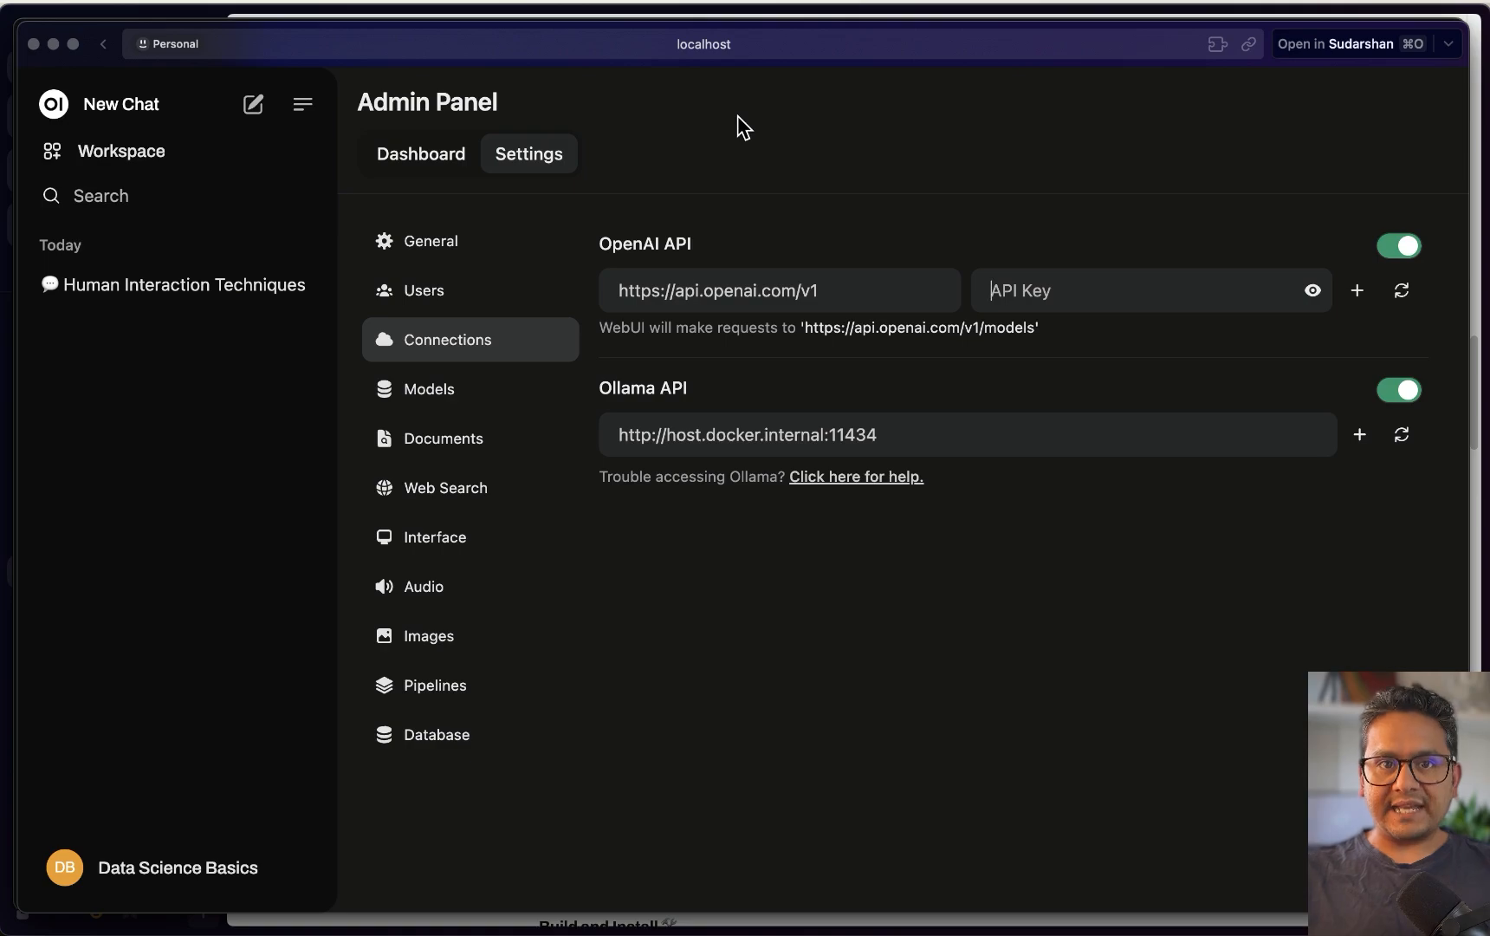
left_click(1078, 290)
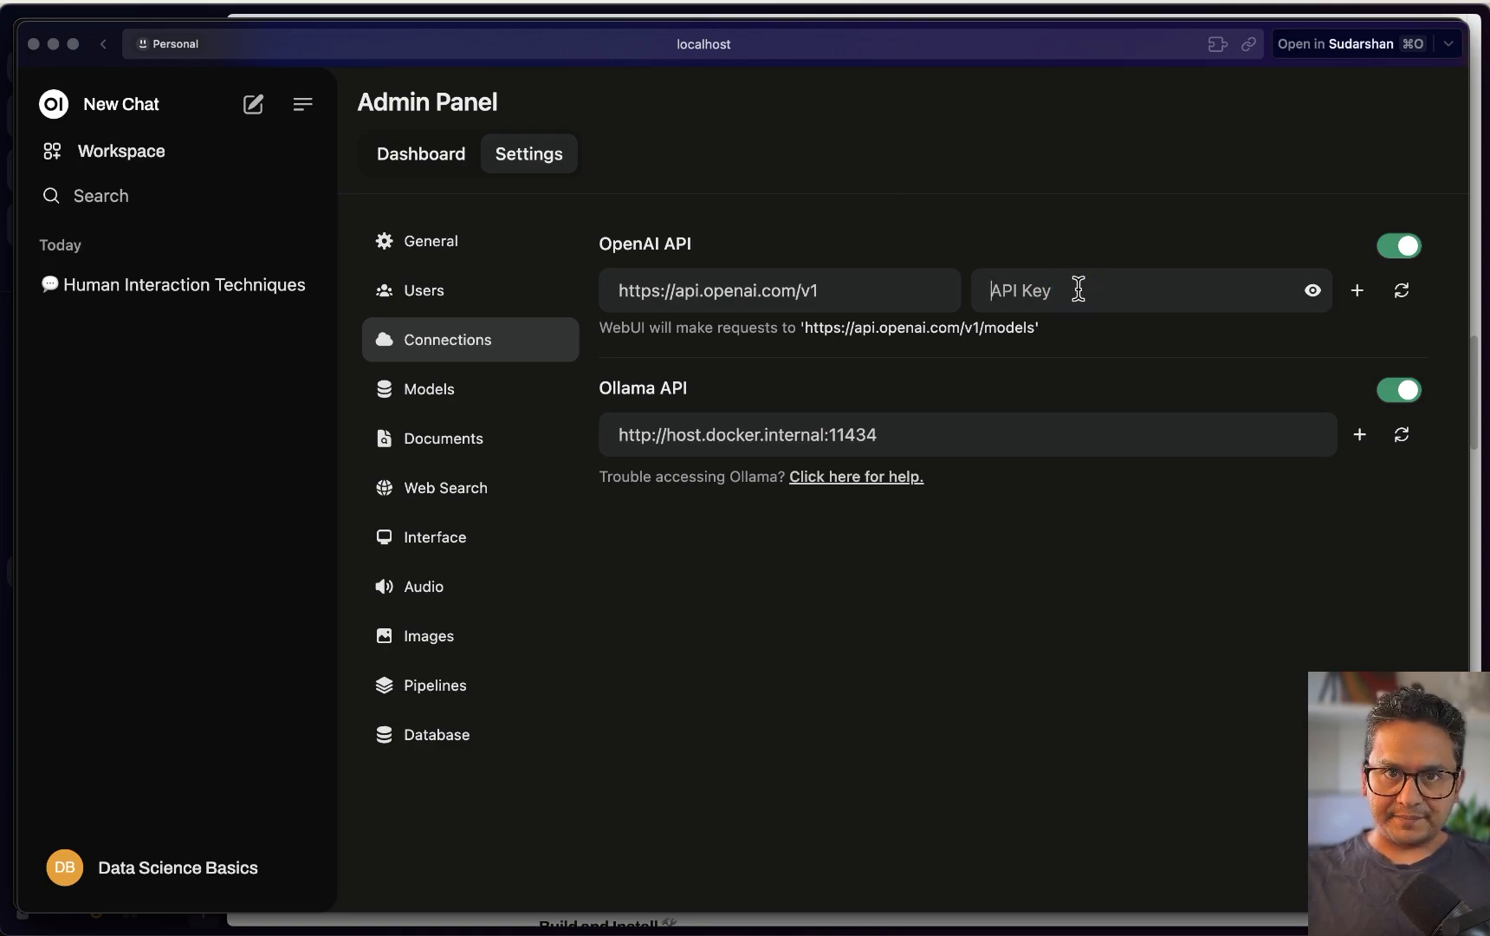
key("ctrl+Up")
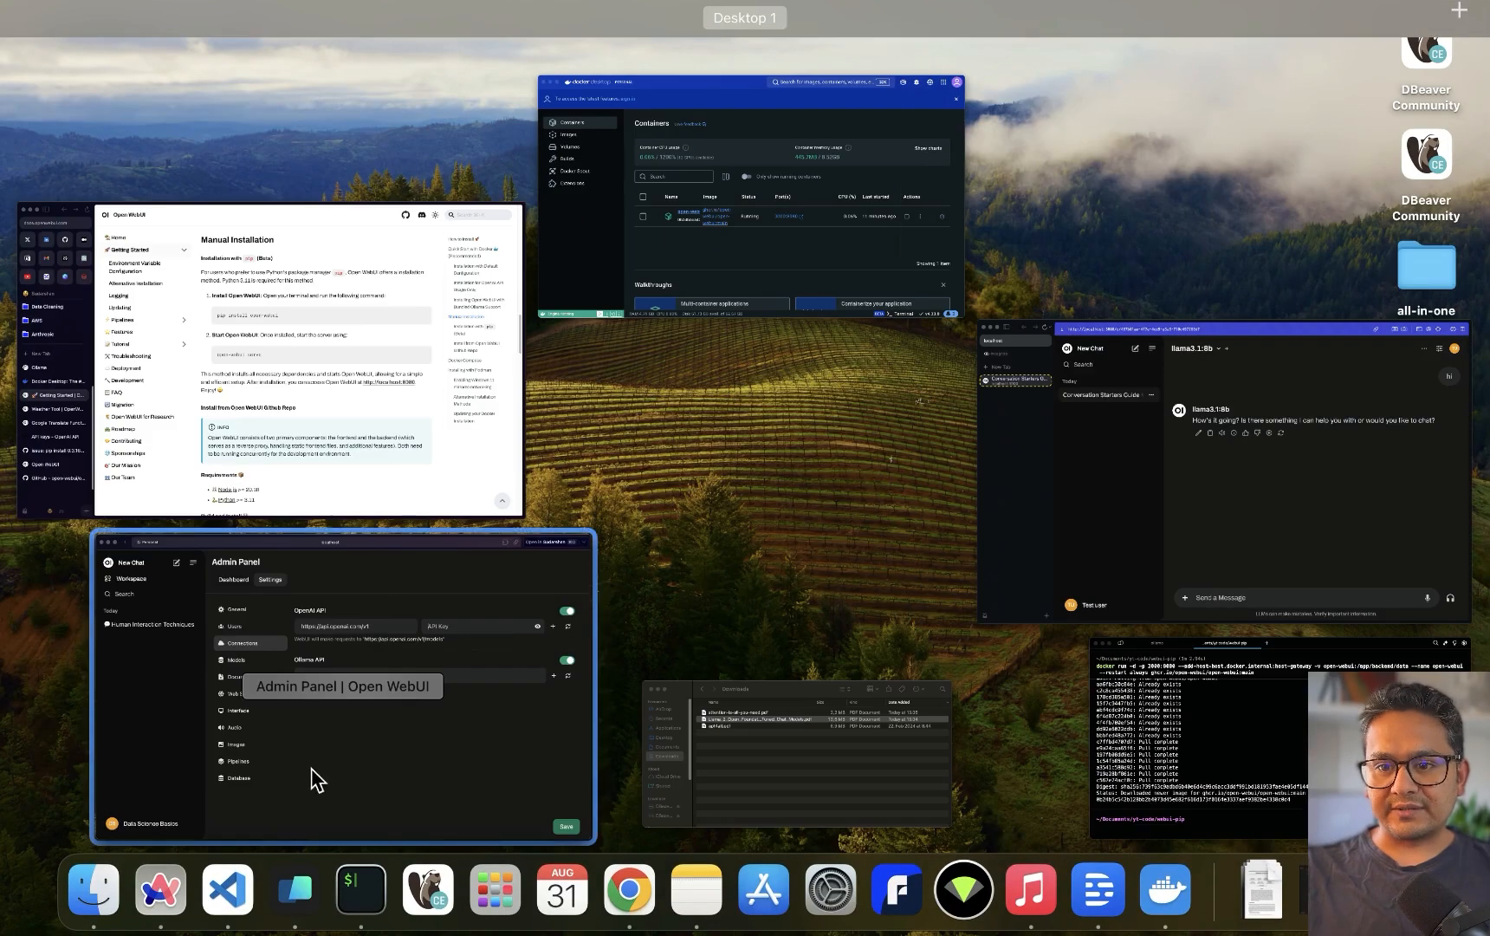
Create an OpenAI secret key named webui, copy it, and return to Open WebUI
left_click(313, 450)
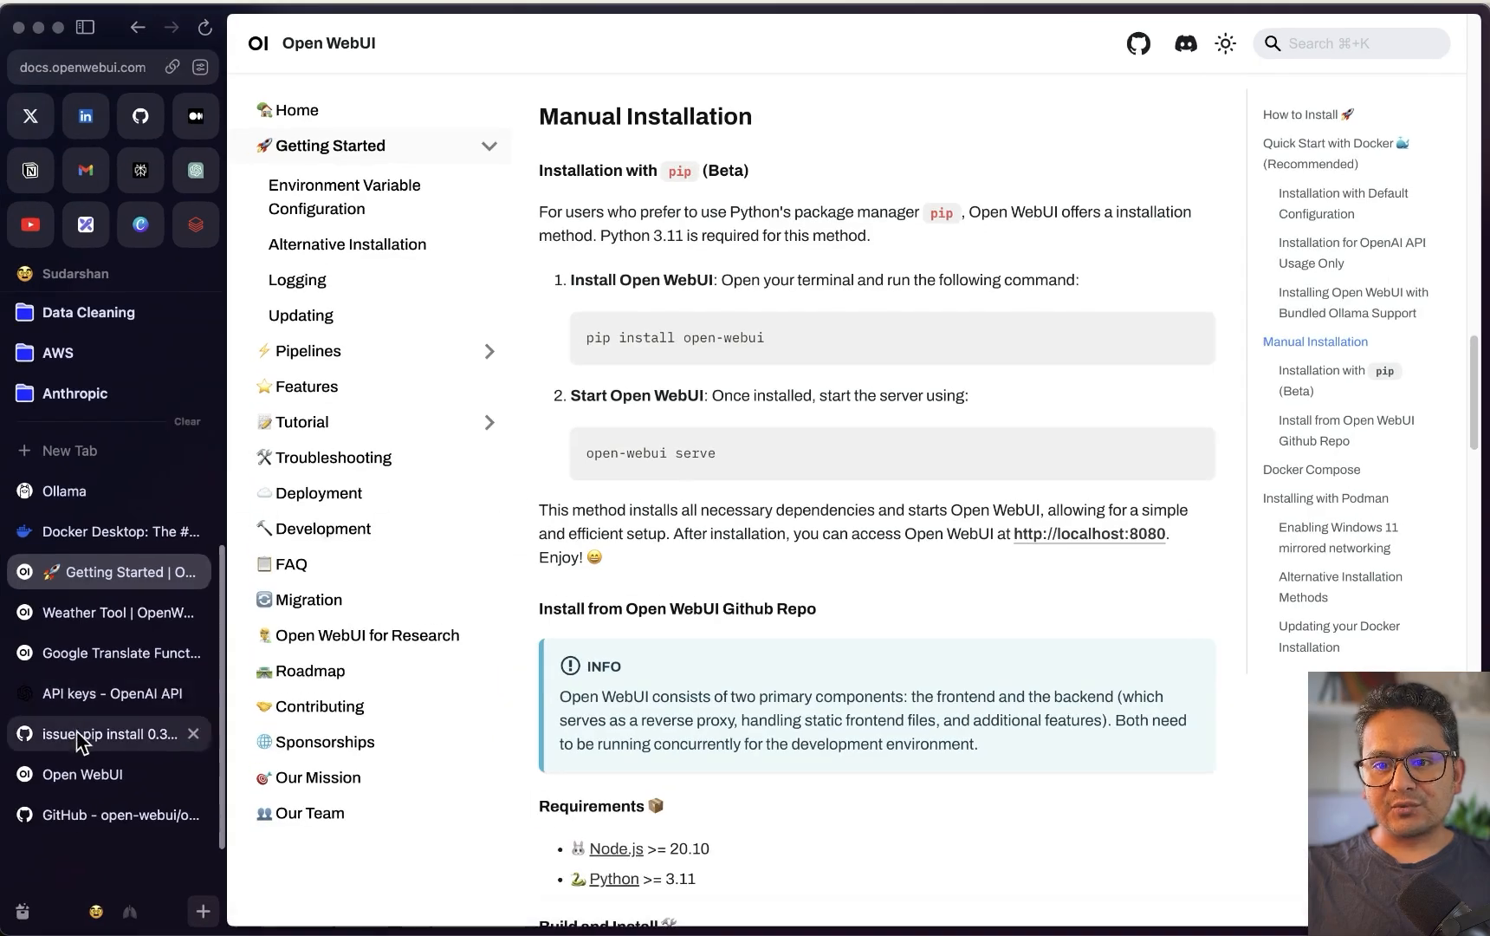
left_click(95, 693)
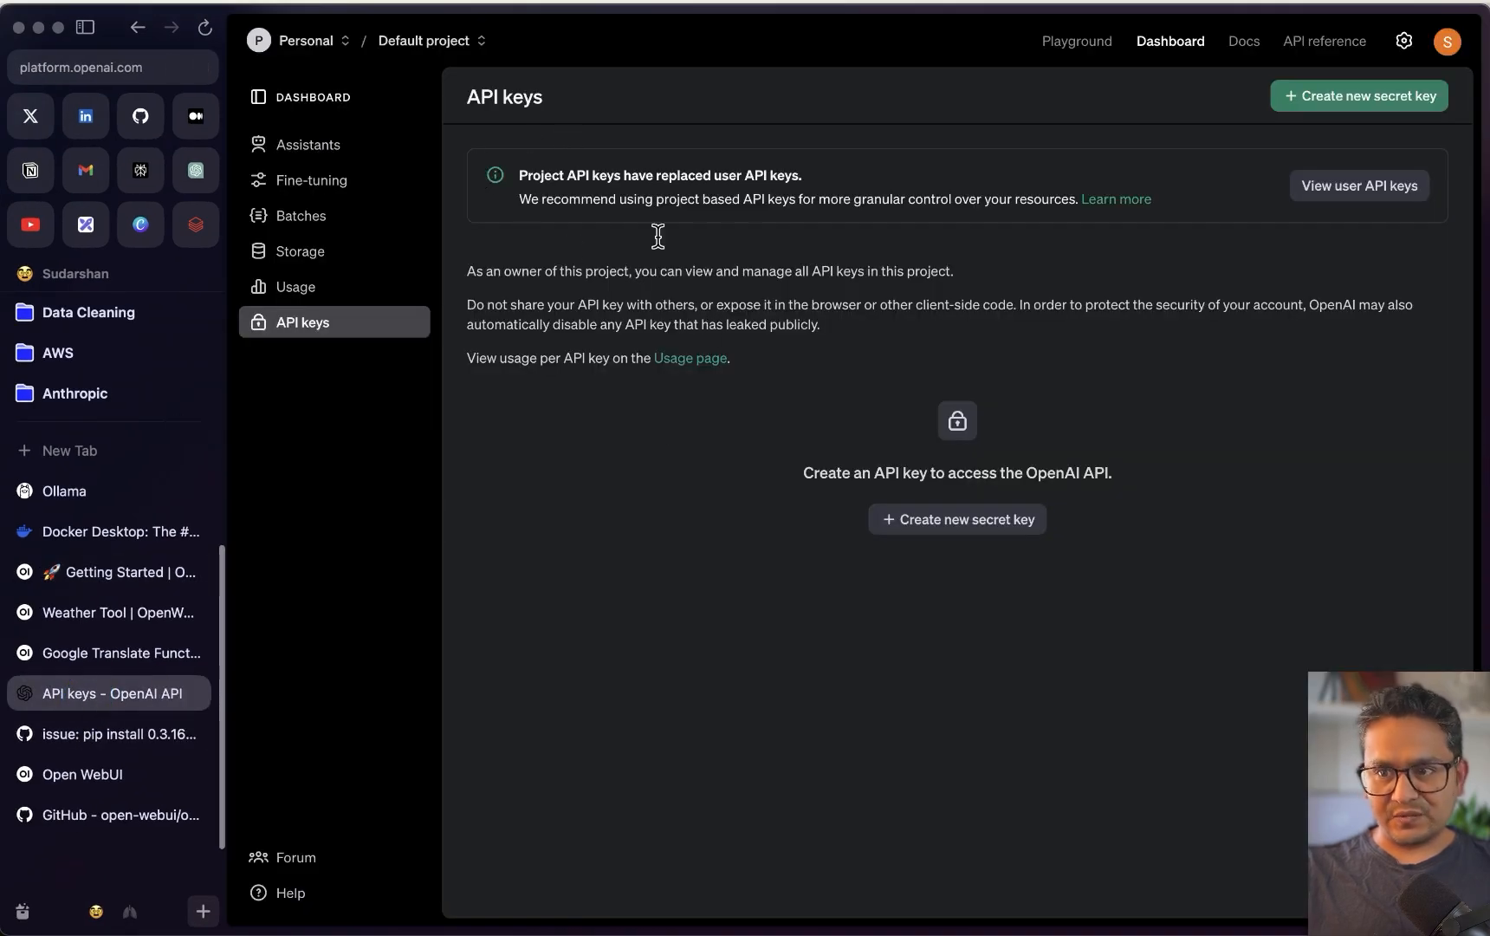
left_click(982, 523)
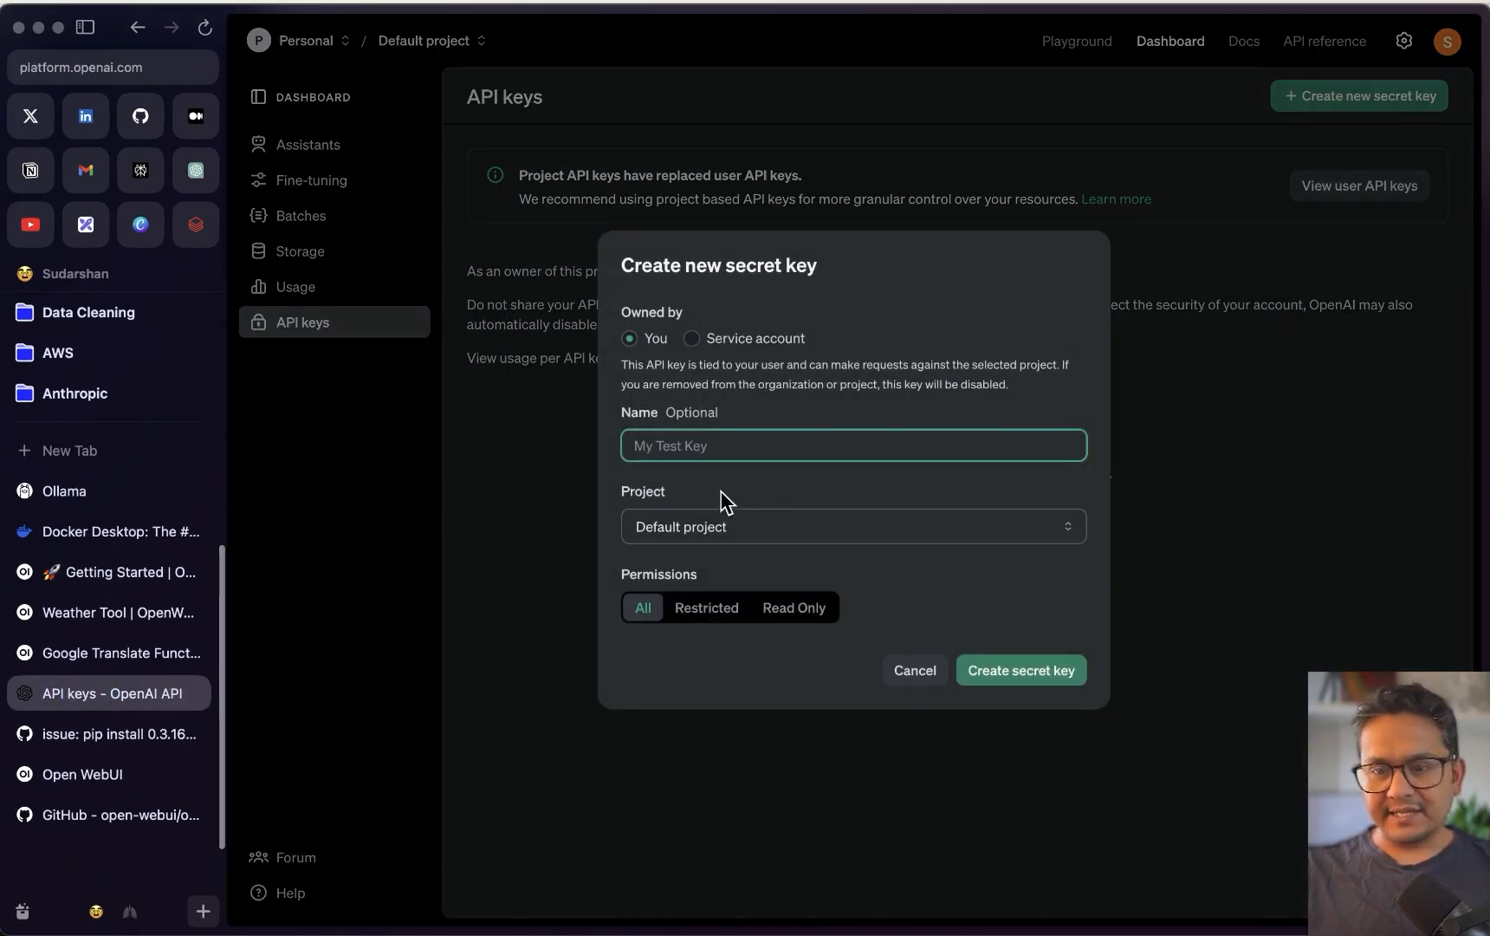
type("webui")
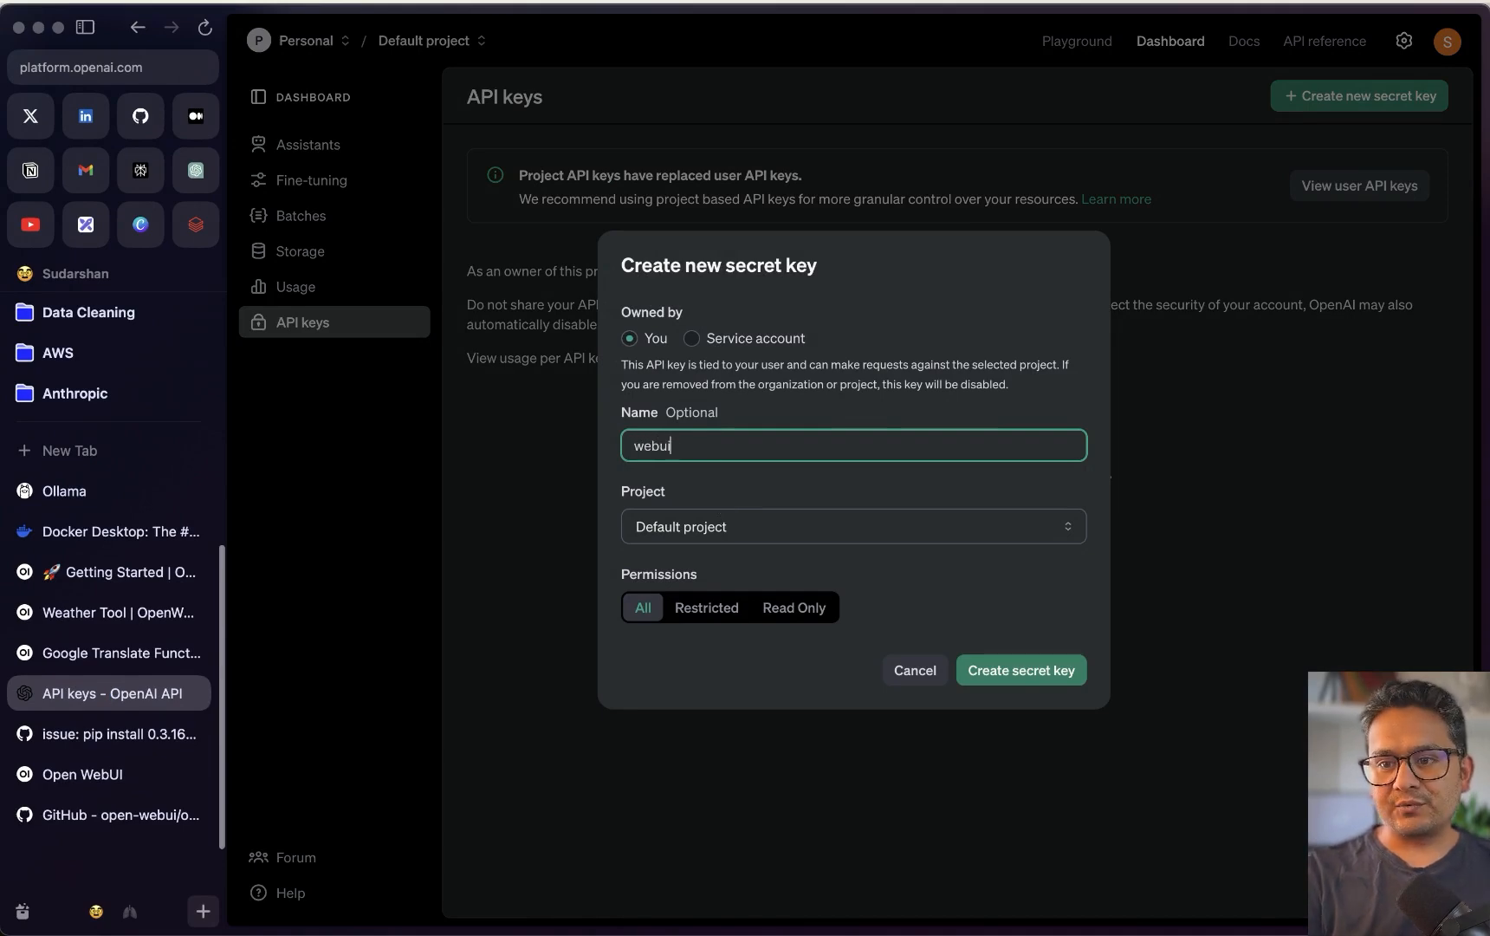
key("Return")
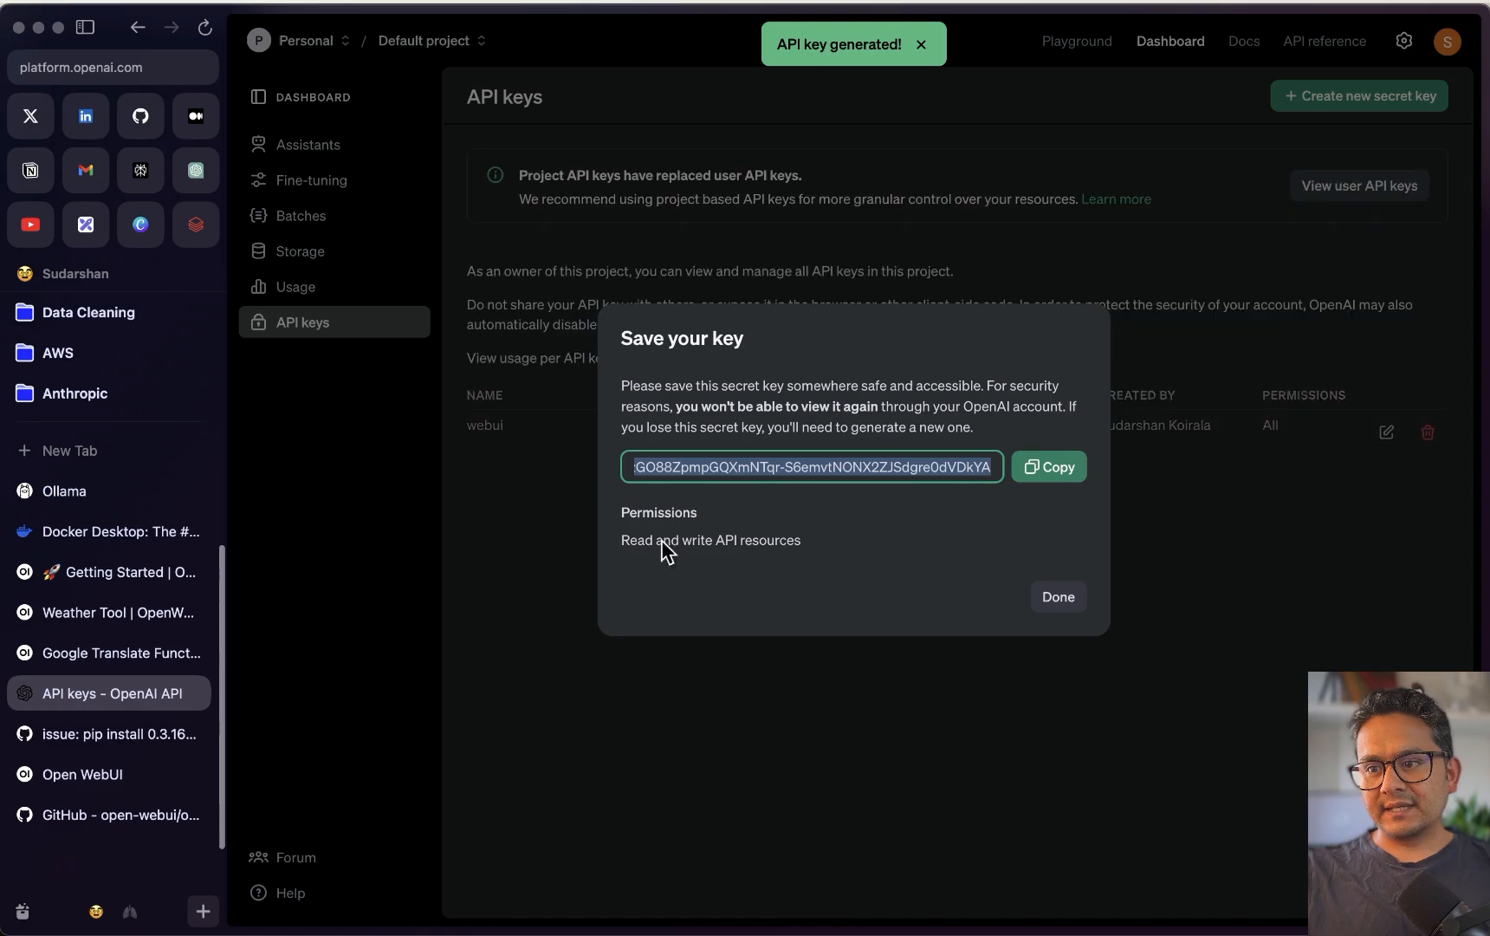
left_click(1048, 466)
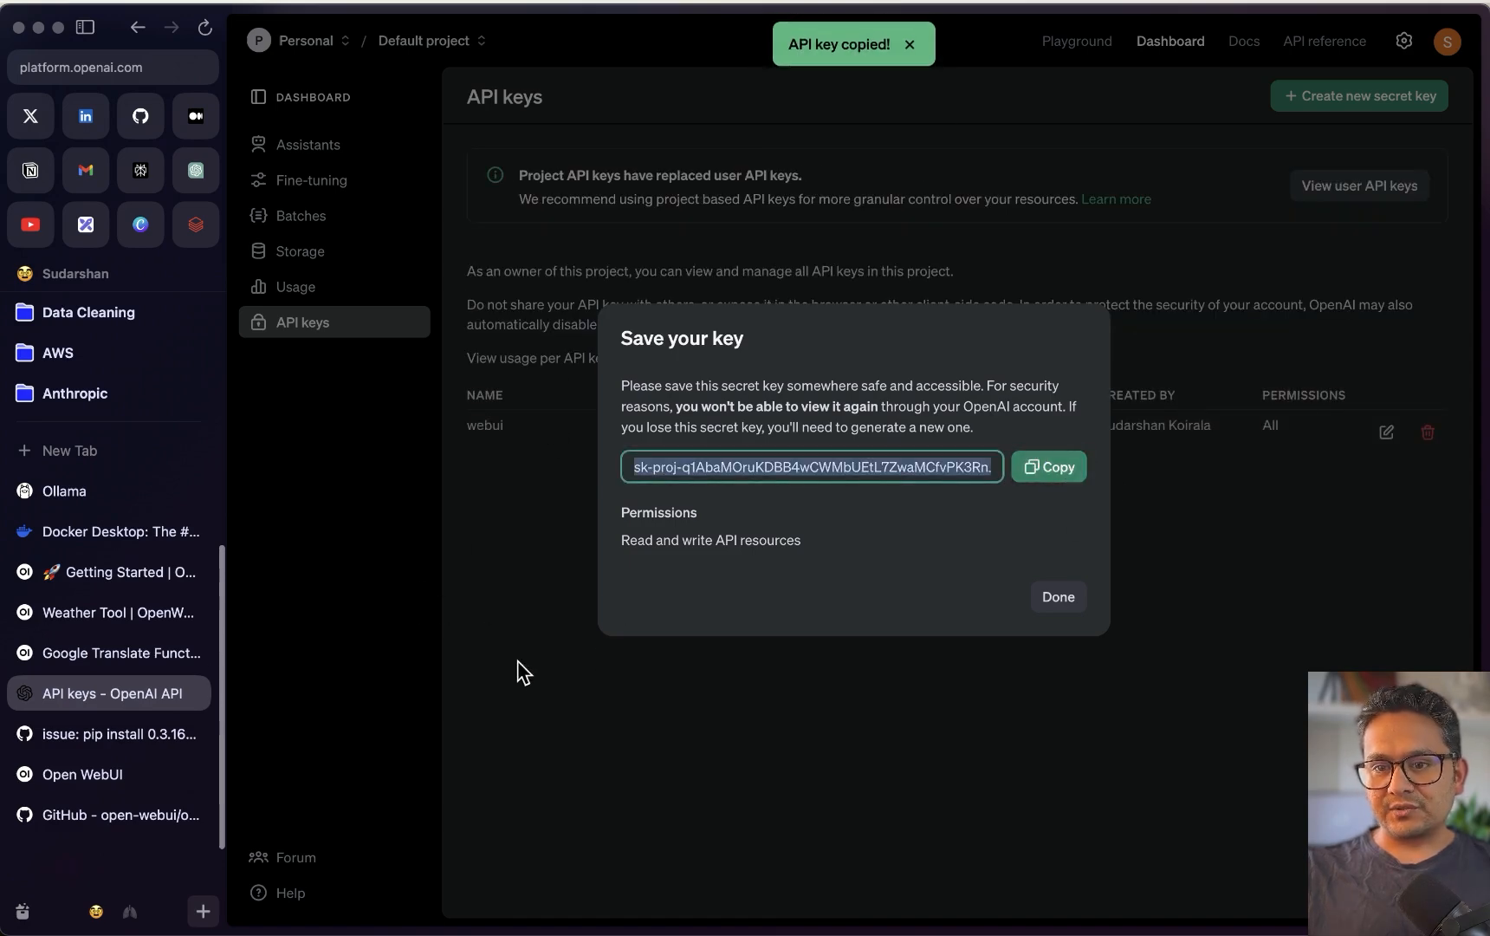
key("ctrl+Up")
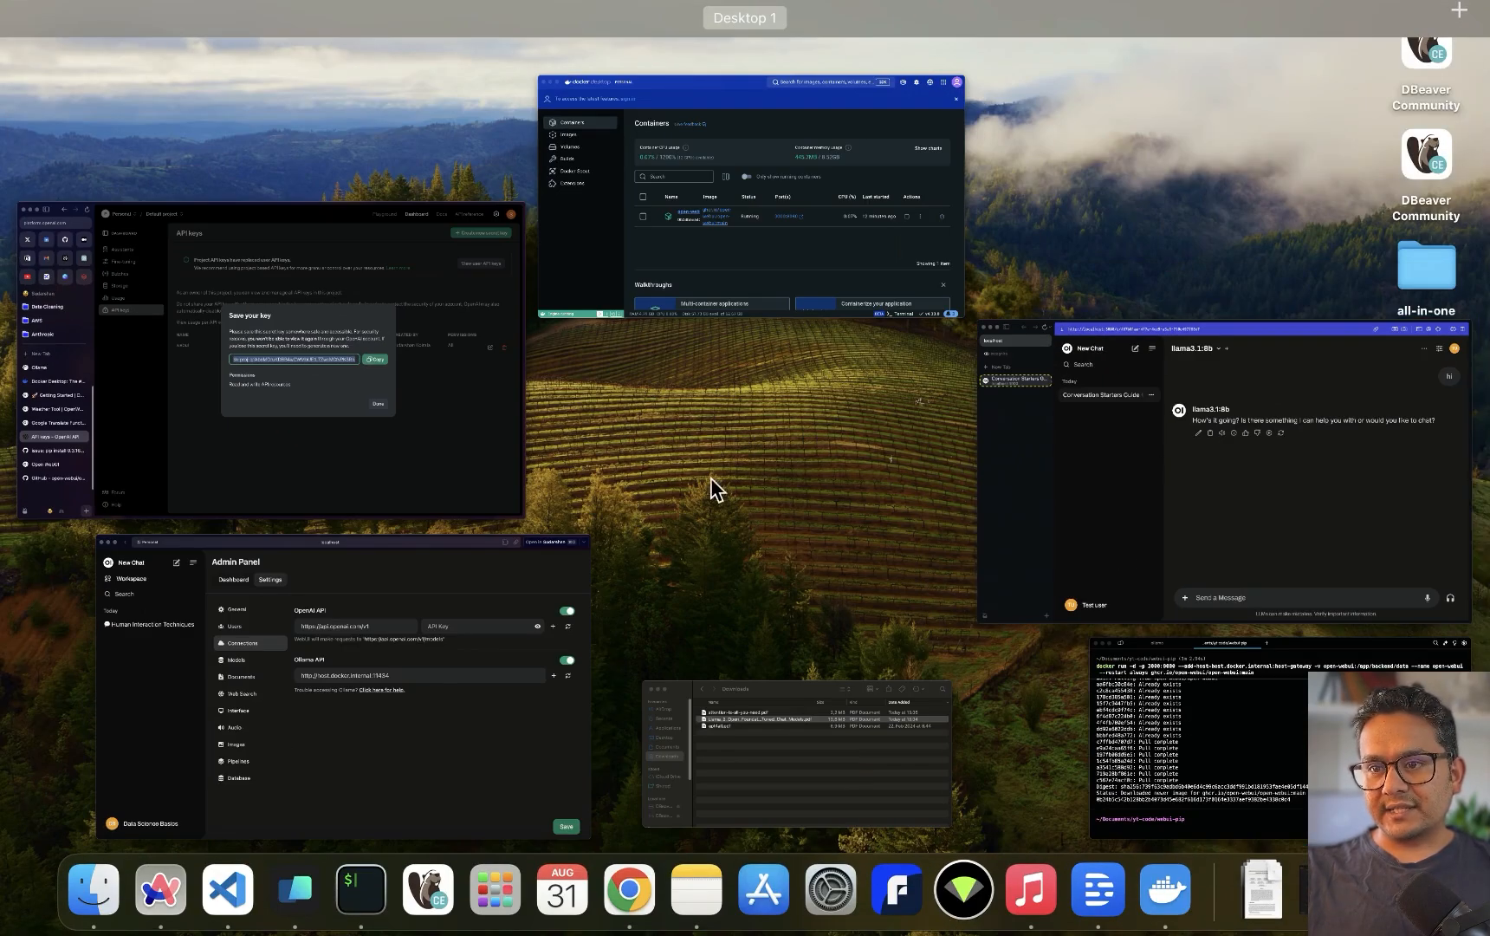
left_click(349, 738)
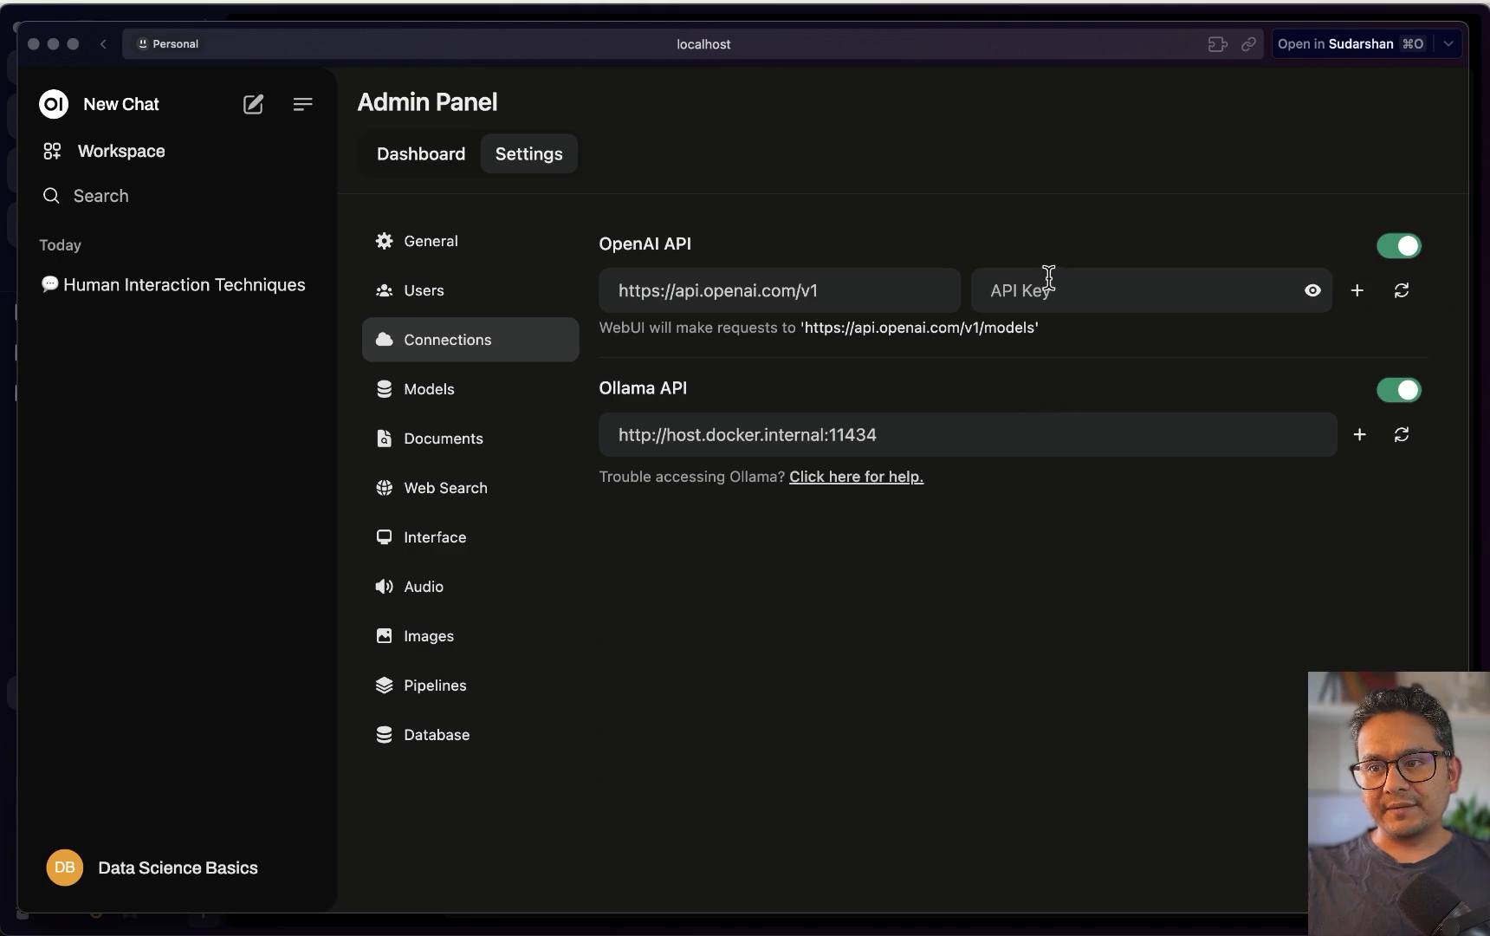
Paste the copied OpenAI API key into its field and verify the connection
left_click(1039, 290)
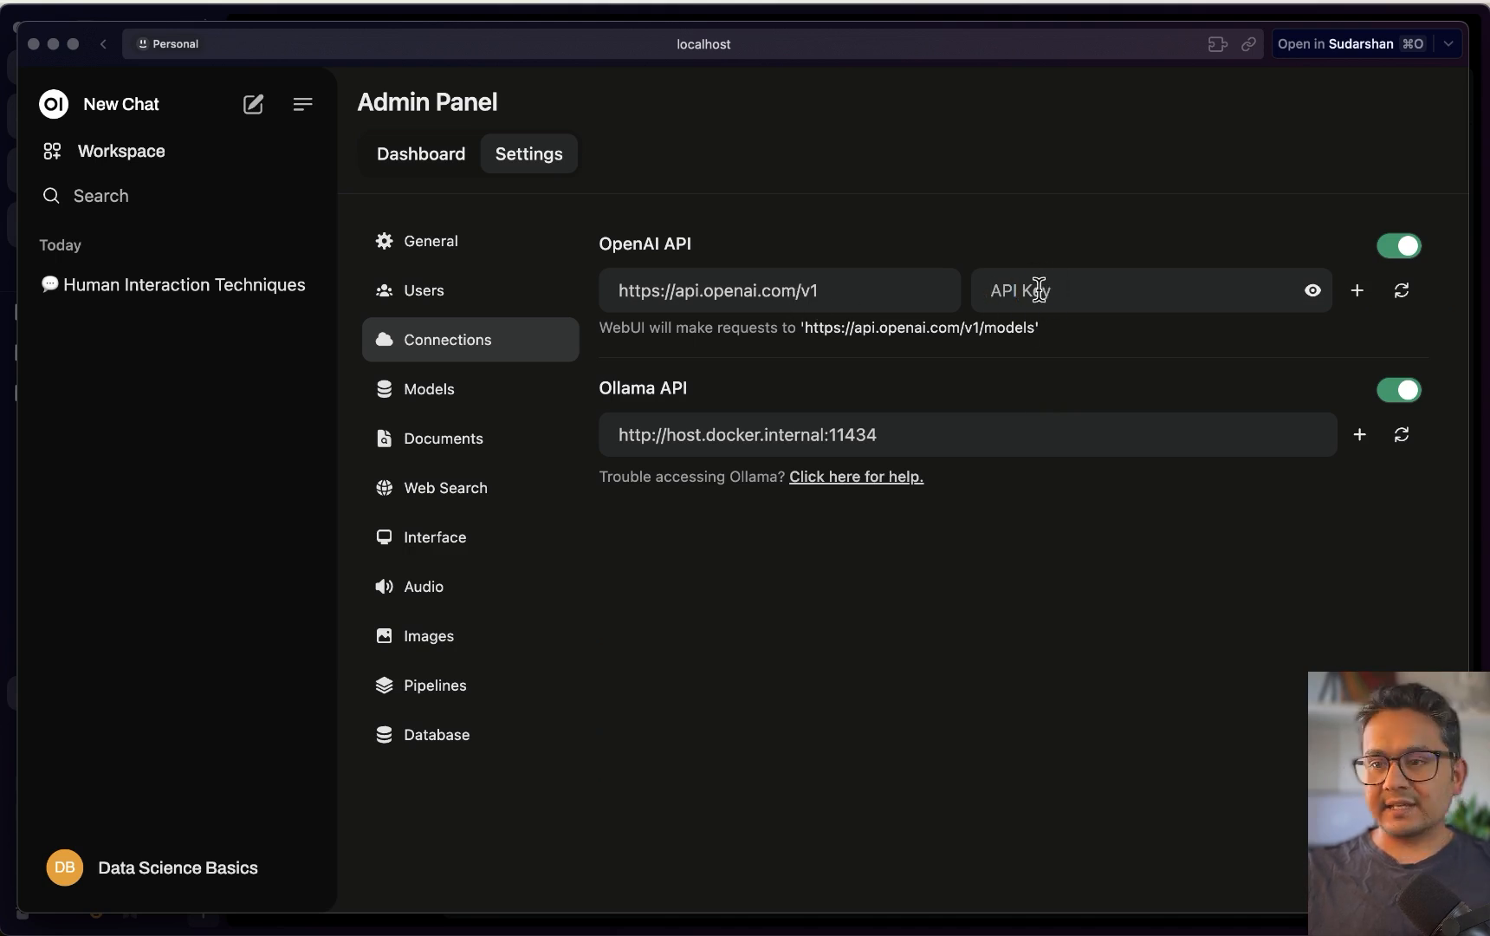
key("super+v")
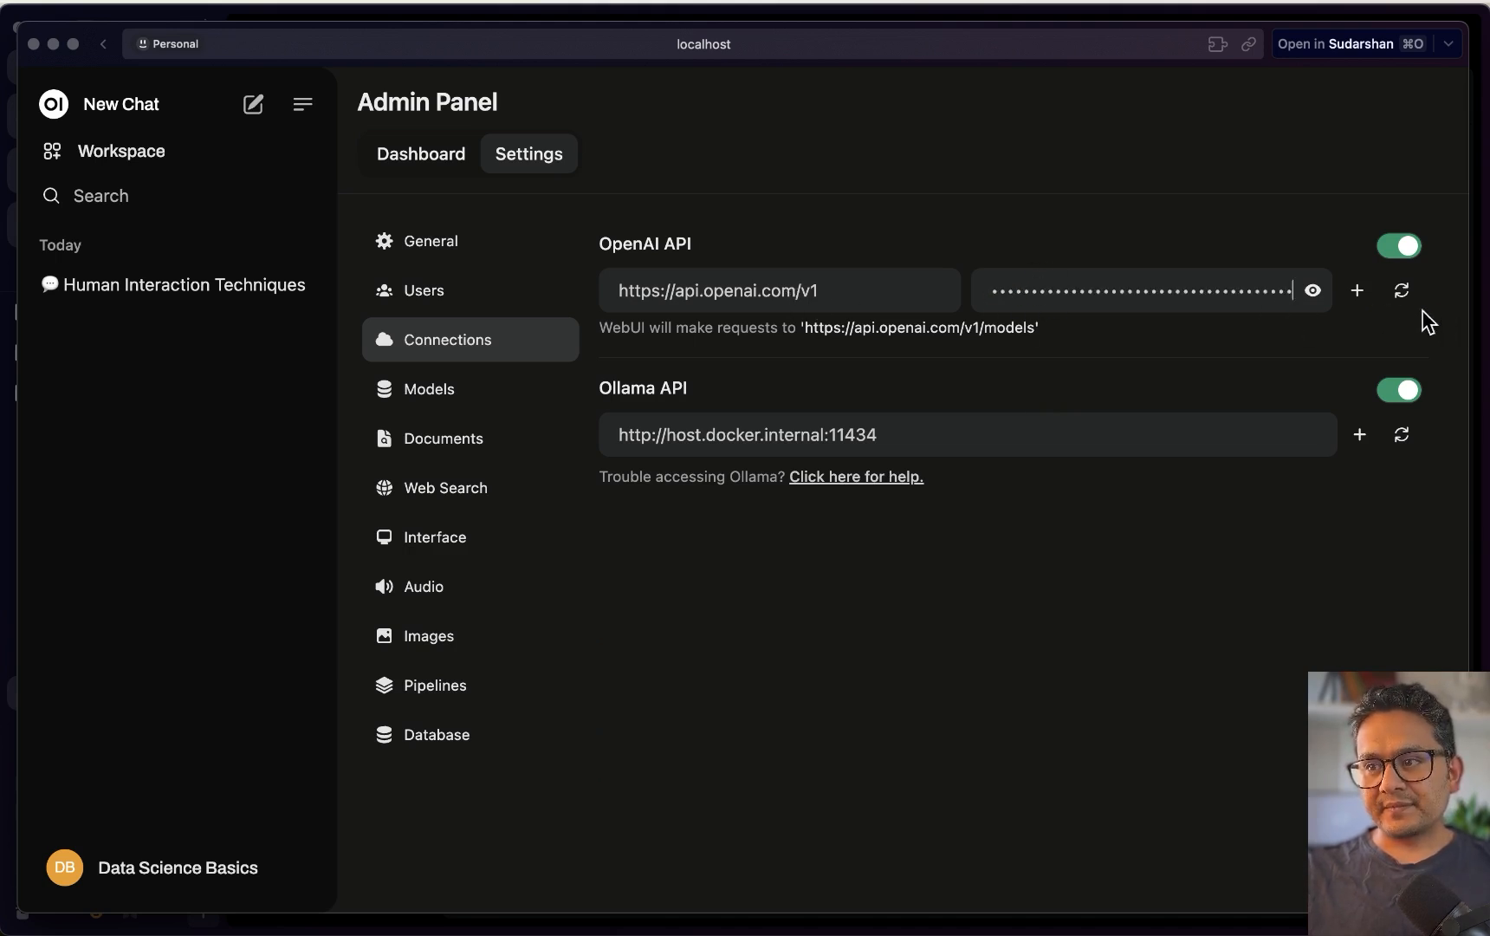
left_click(1402, 291)
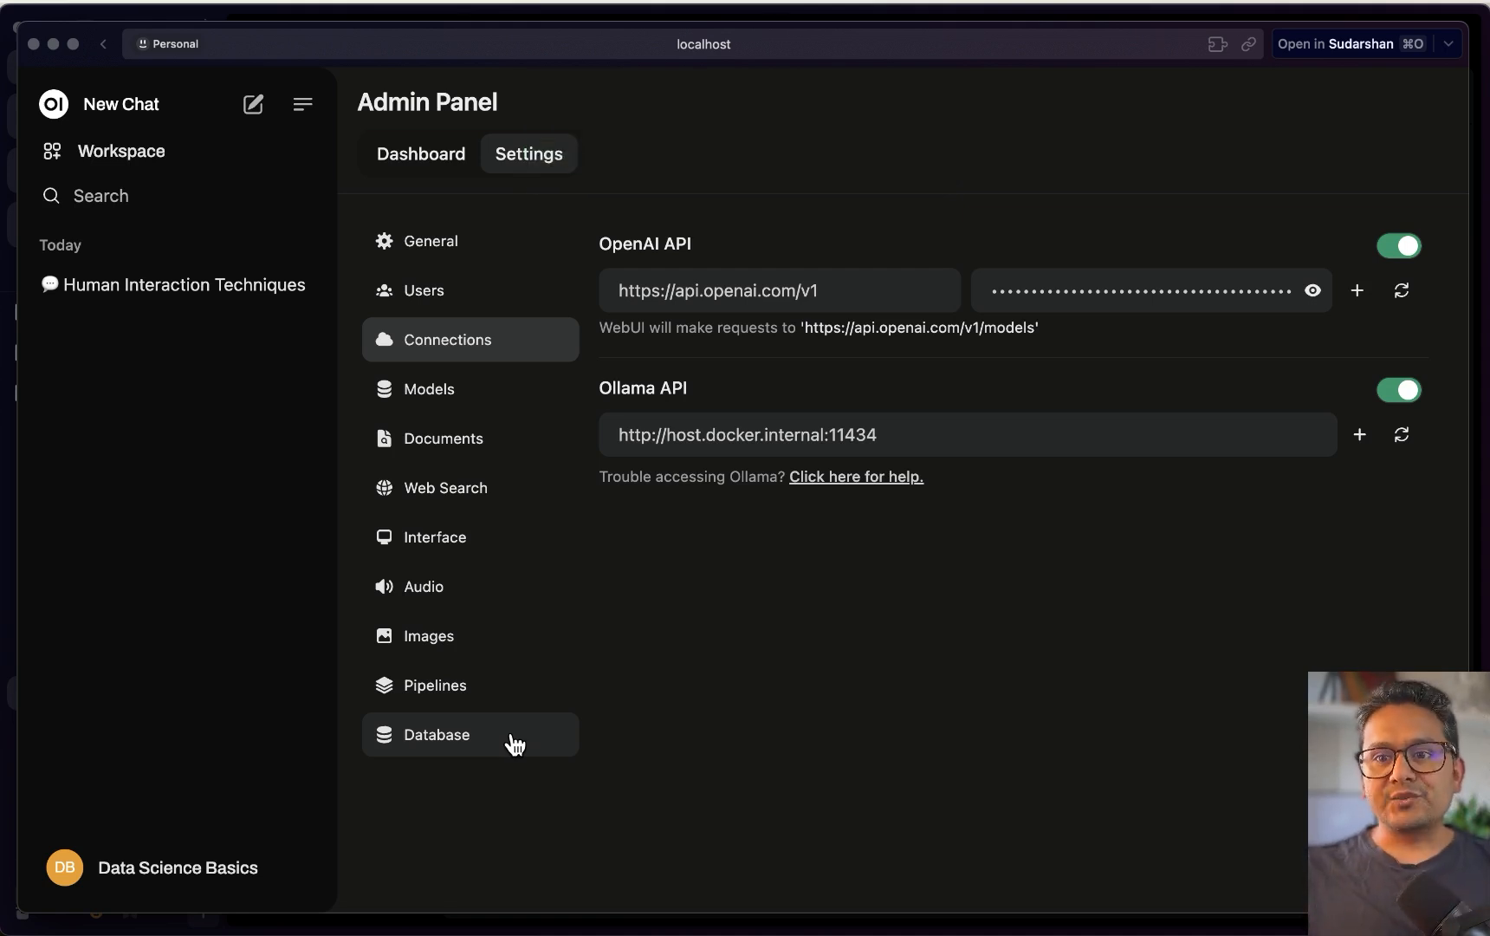
Start a new chat and confirm chatgpt-4o-latest and gpt-3.5-turbo now appear beside the Ollama models
left_click(250, 106)
left_click(468, 96)
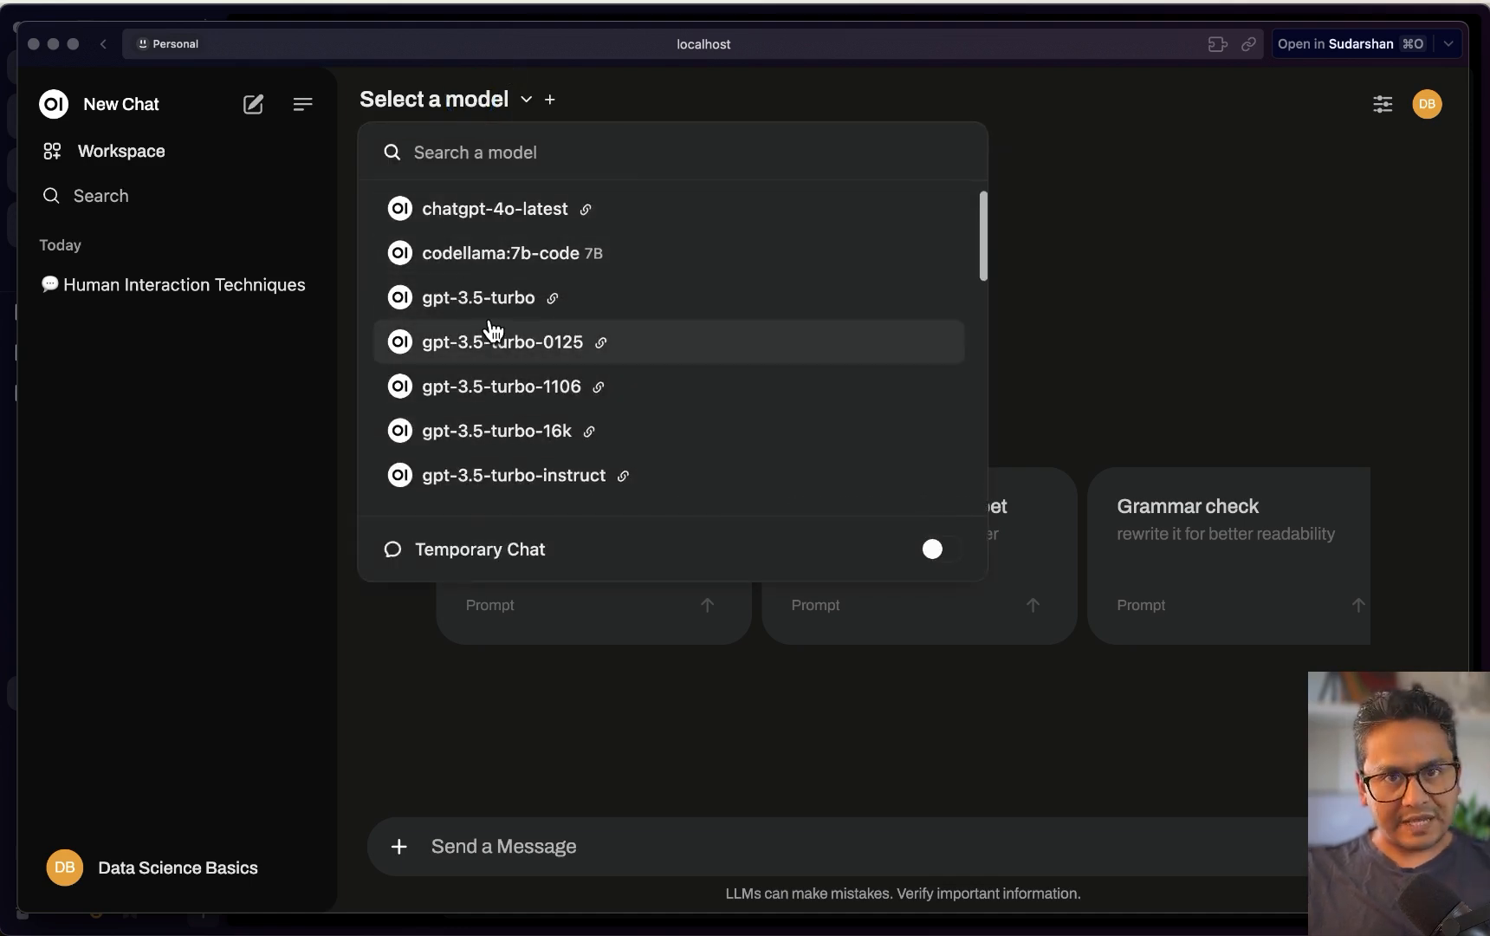
scroll(489, 332, "down", 5)
scroll(492, 334, "down", 5)
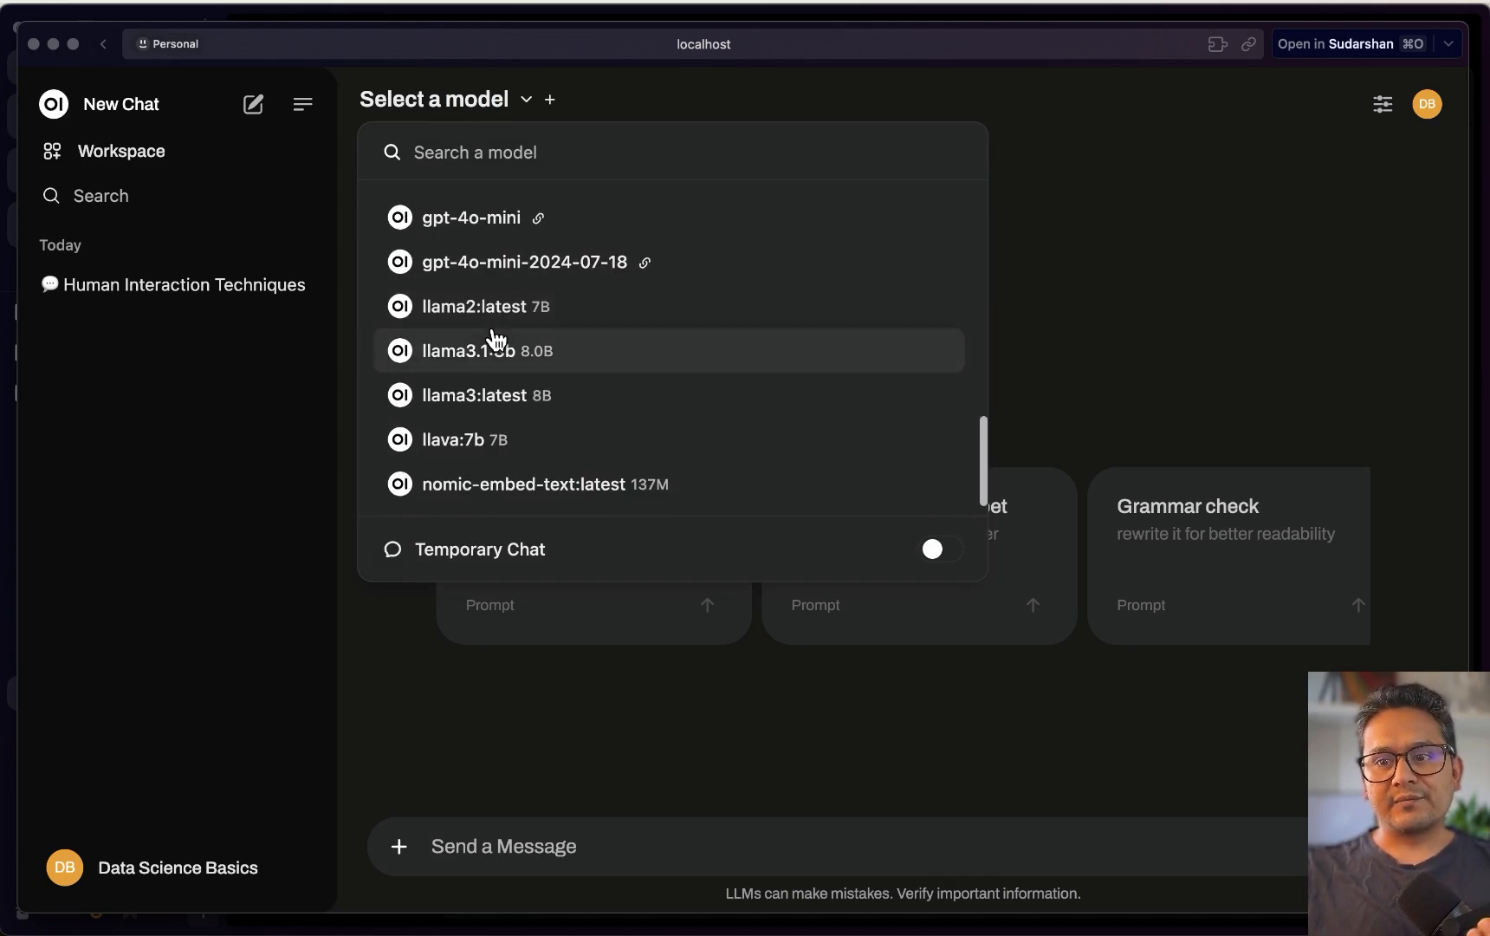
scroll(492, 336, "up", 10)
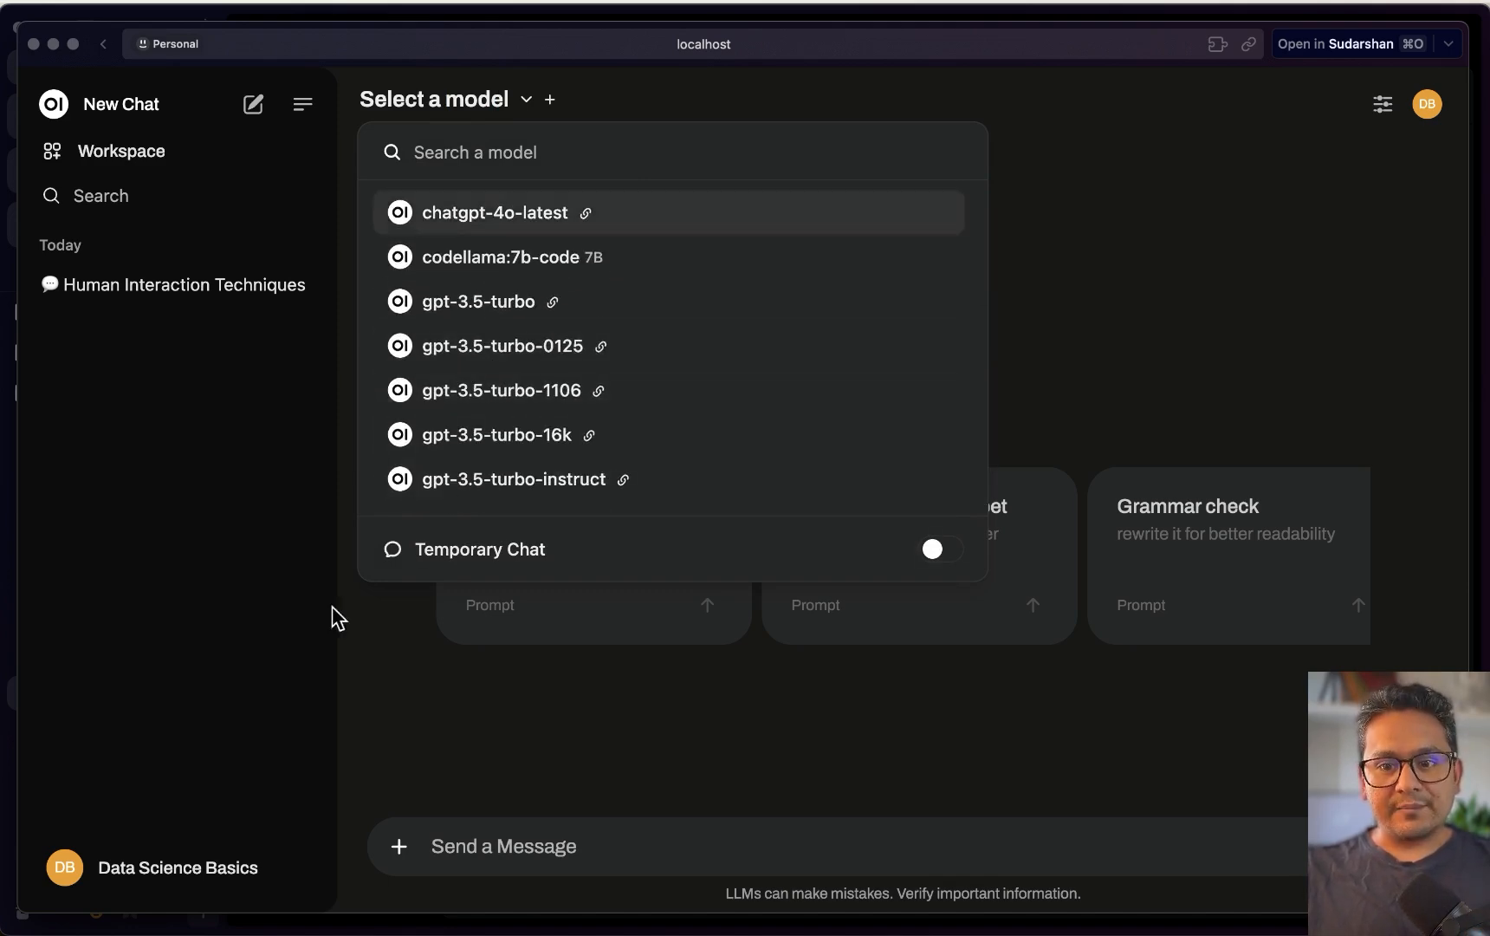
key("ctrl+Up")
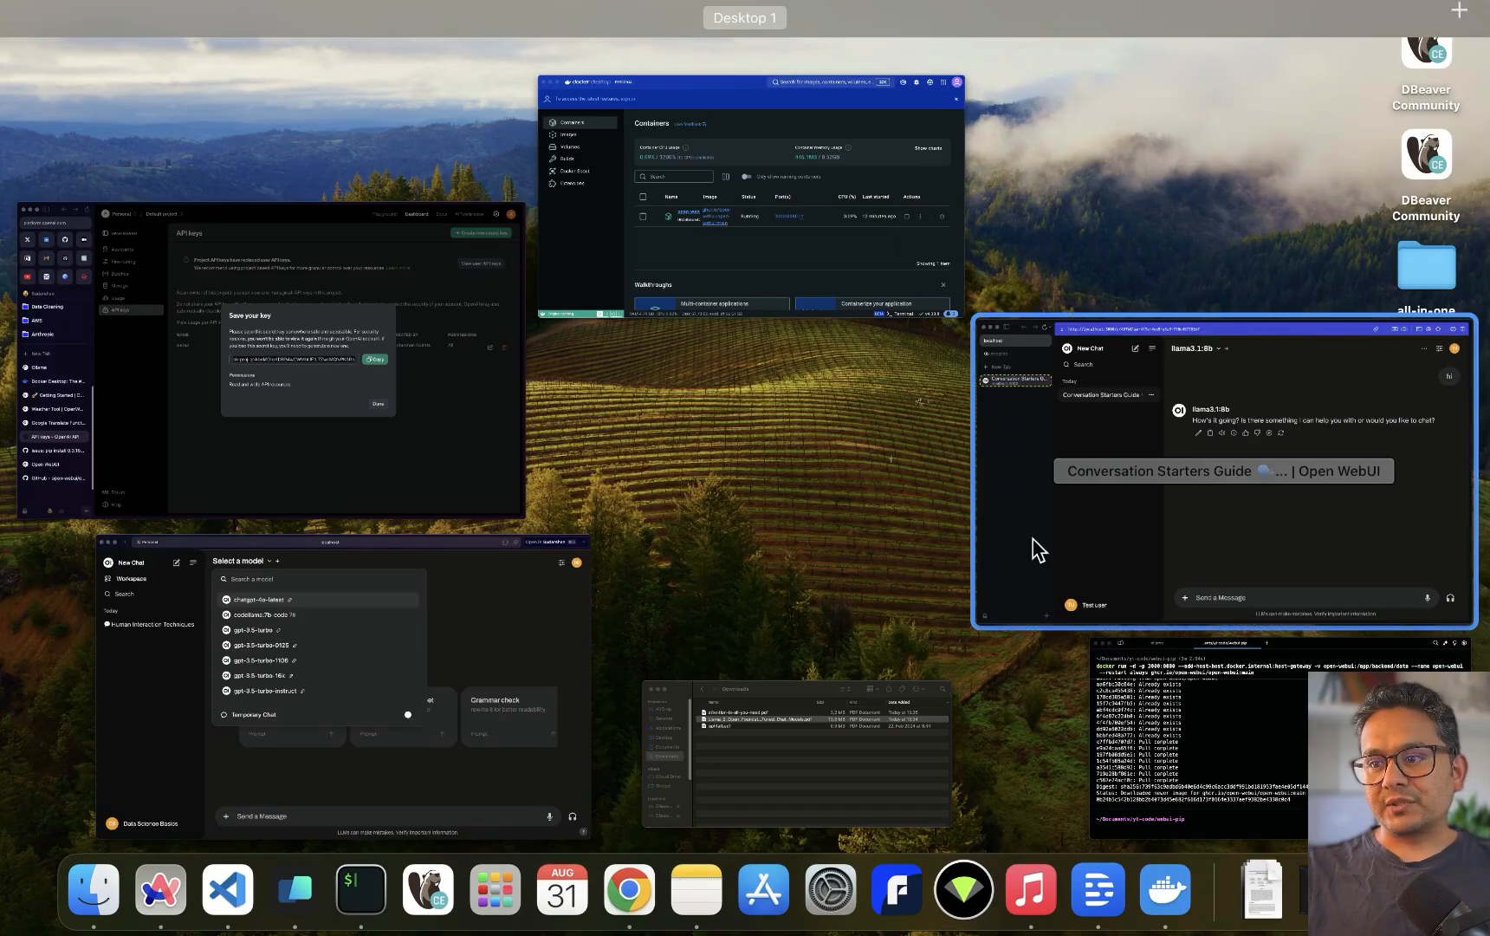
Confirm the test user's model list offers only llama3.1:8b, then return to the admin window
left_click(1122, 483)
left_click(107, 80)
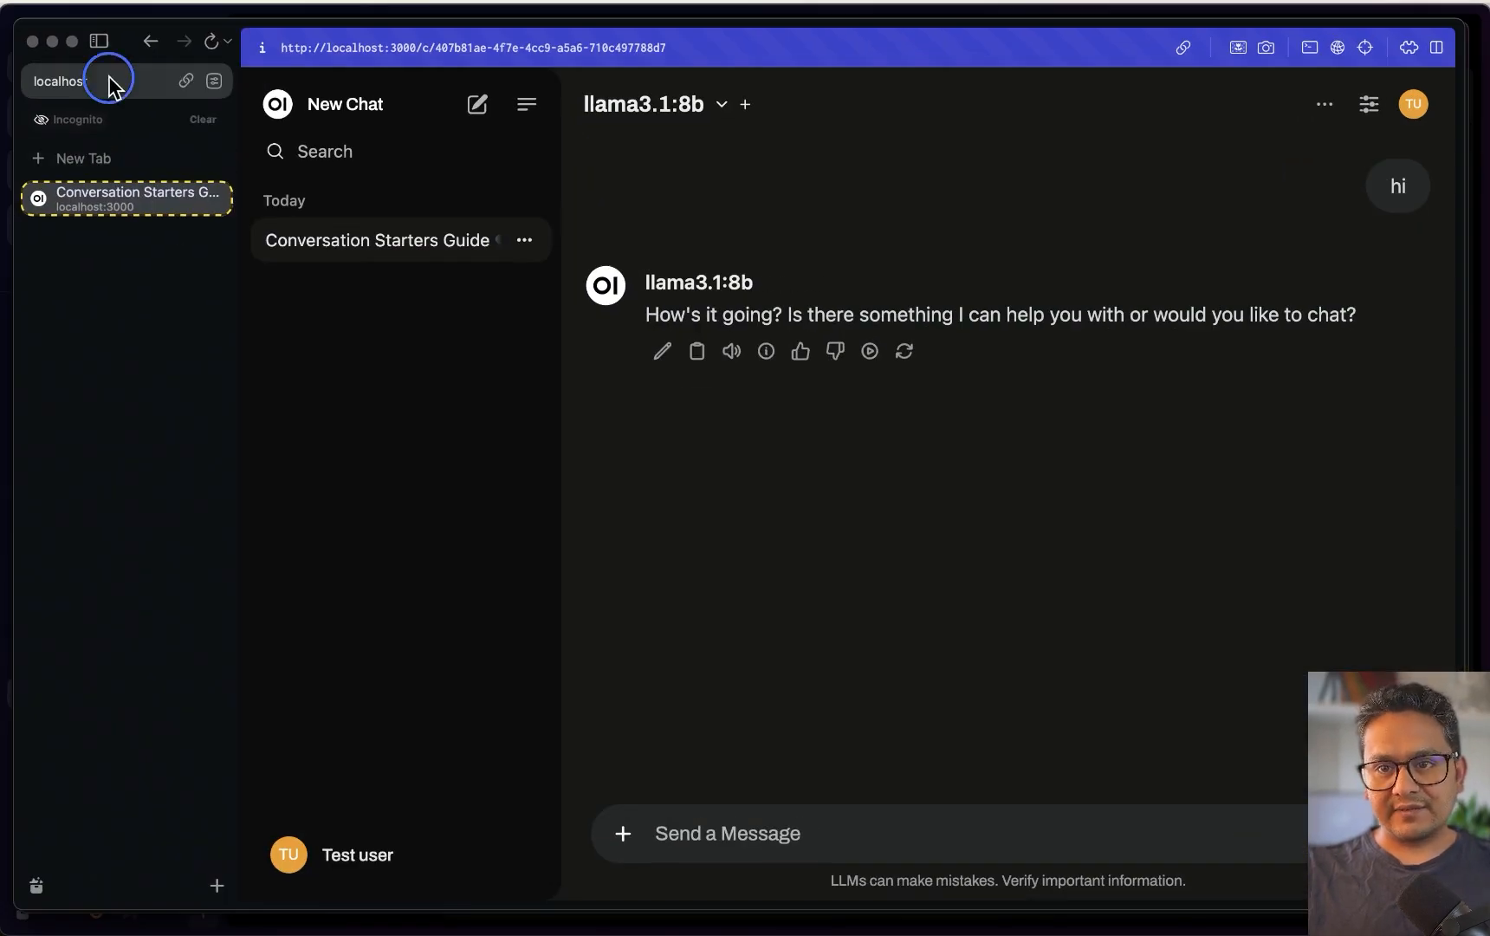
left_click(680, 95)
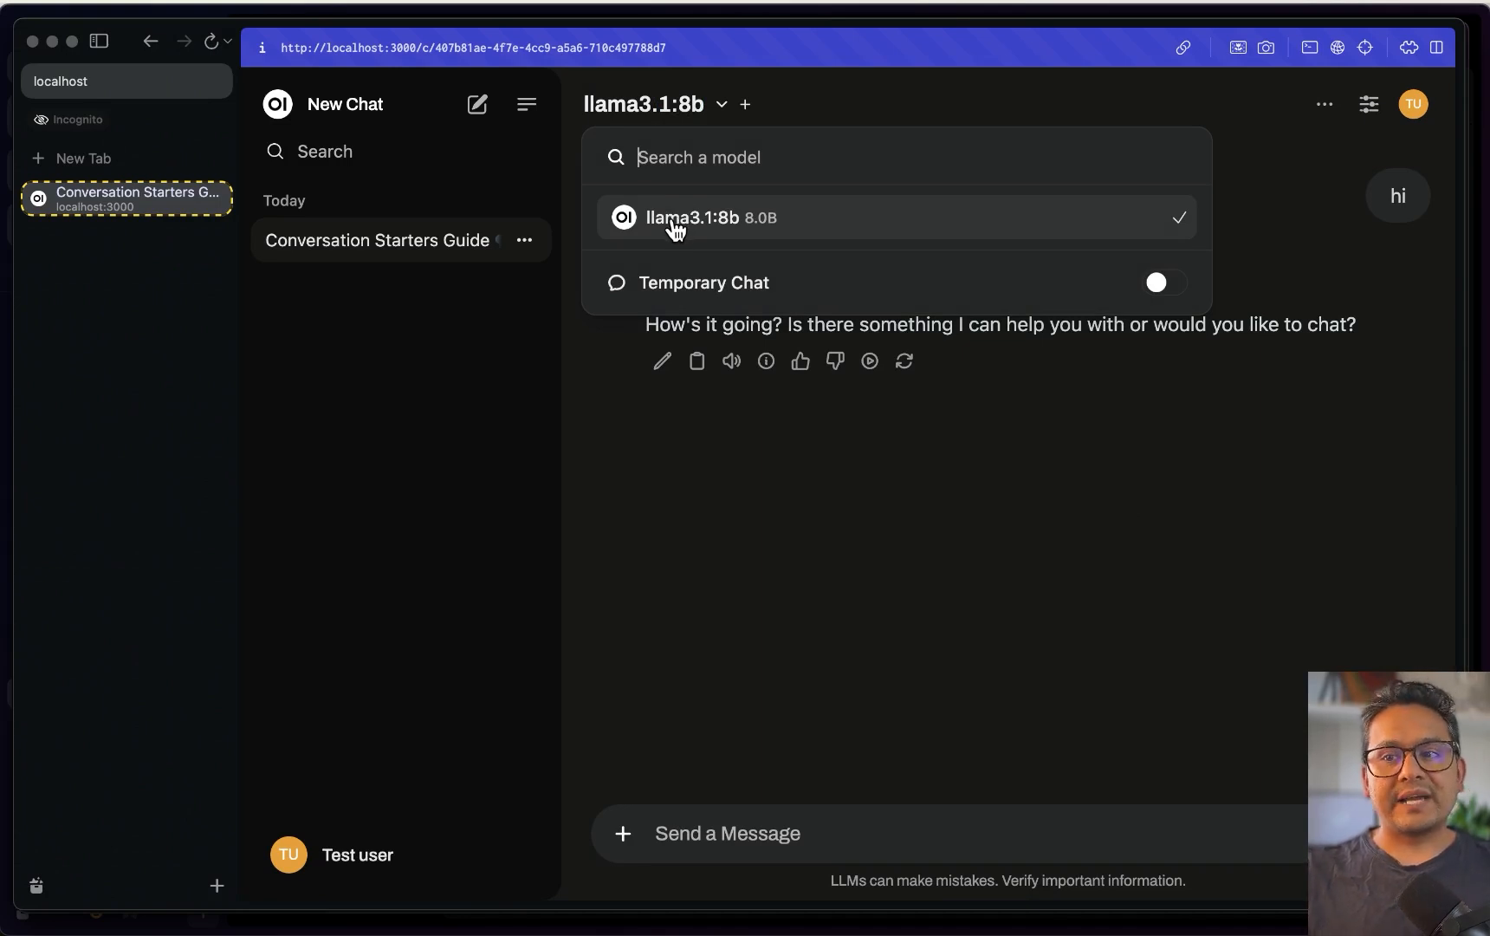
left_click(375, 513)
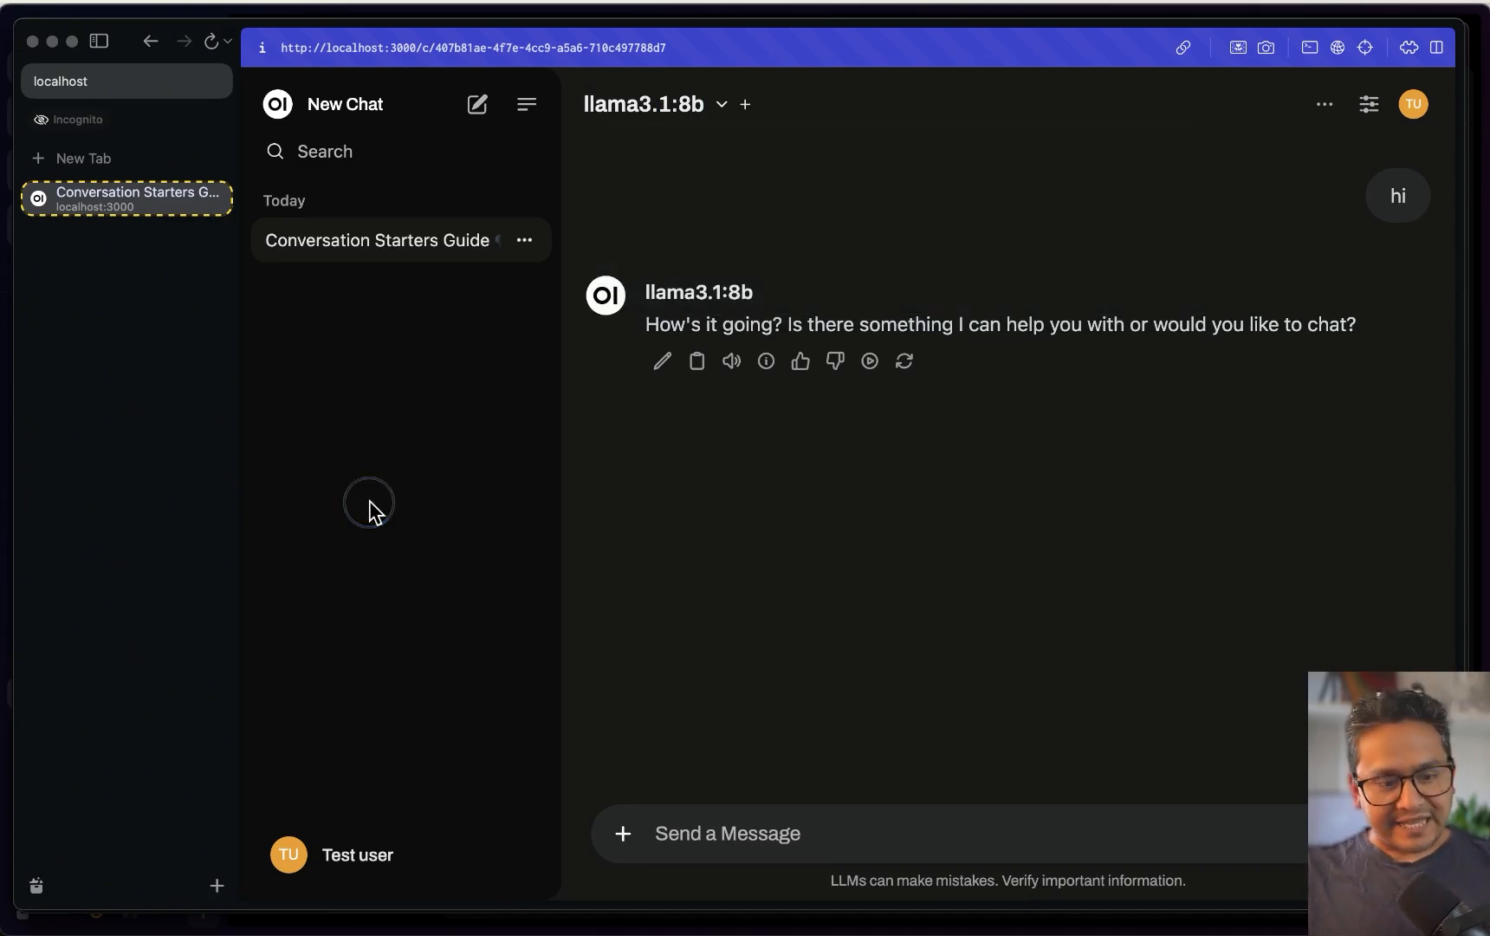
key("ctrl+Up")
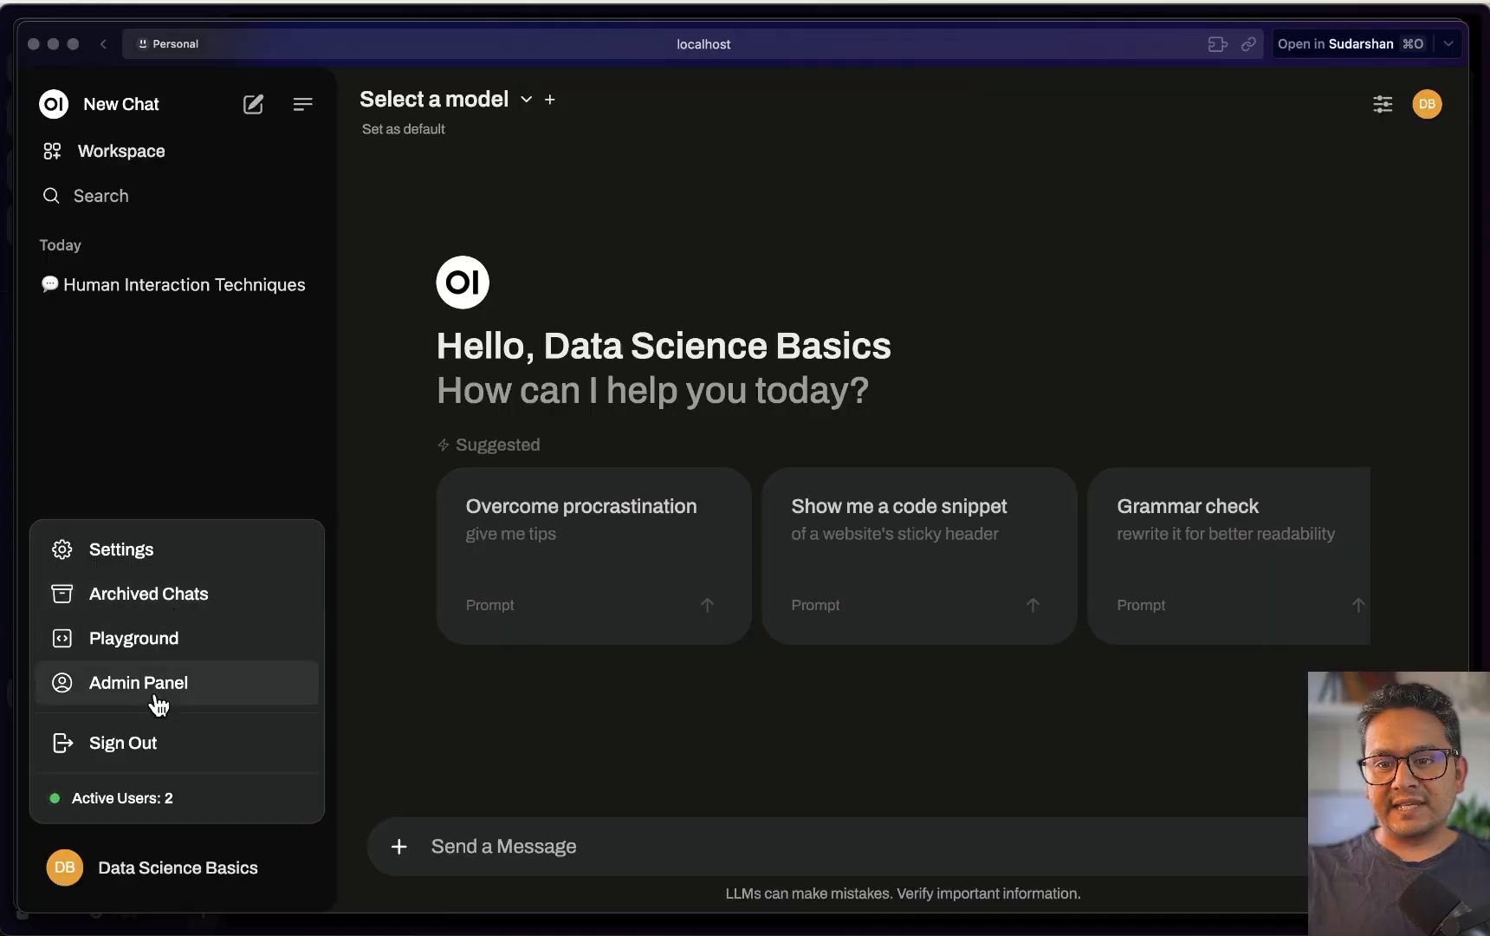
In Admin Panel > Settings > Users, add and remove a whitelist row, leaving only llama3.1:8b
left_click(154, 686)
left_click(528, 159)
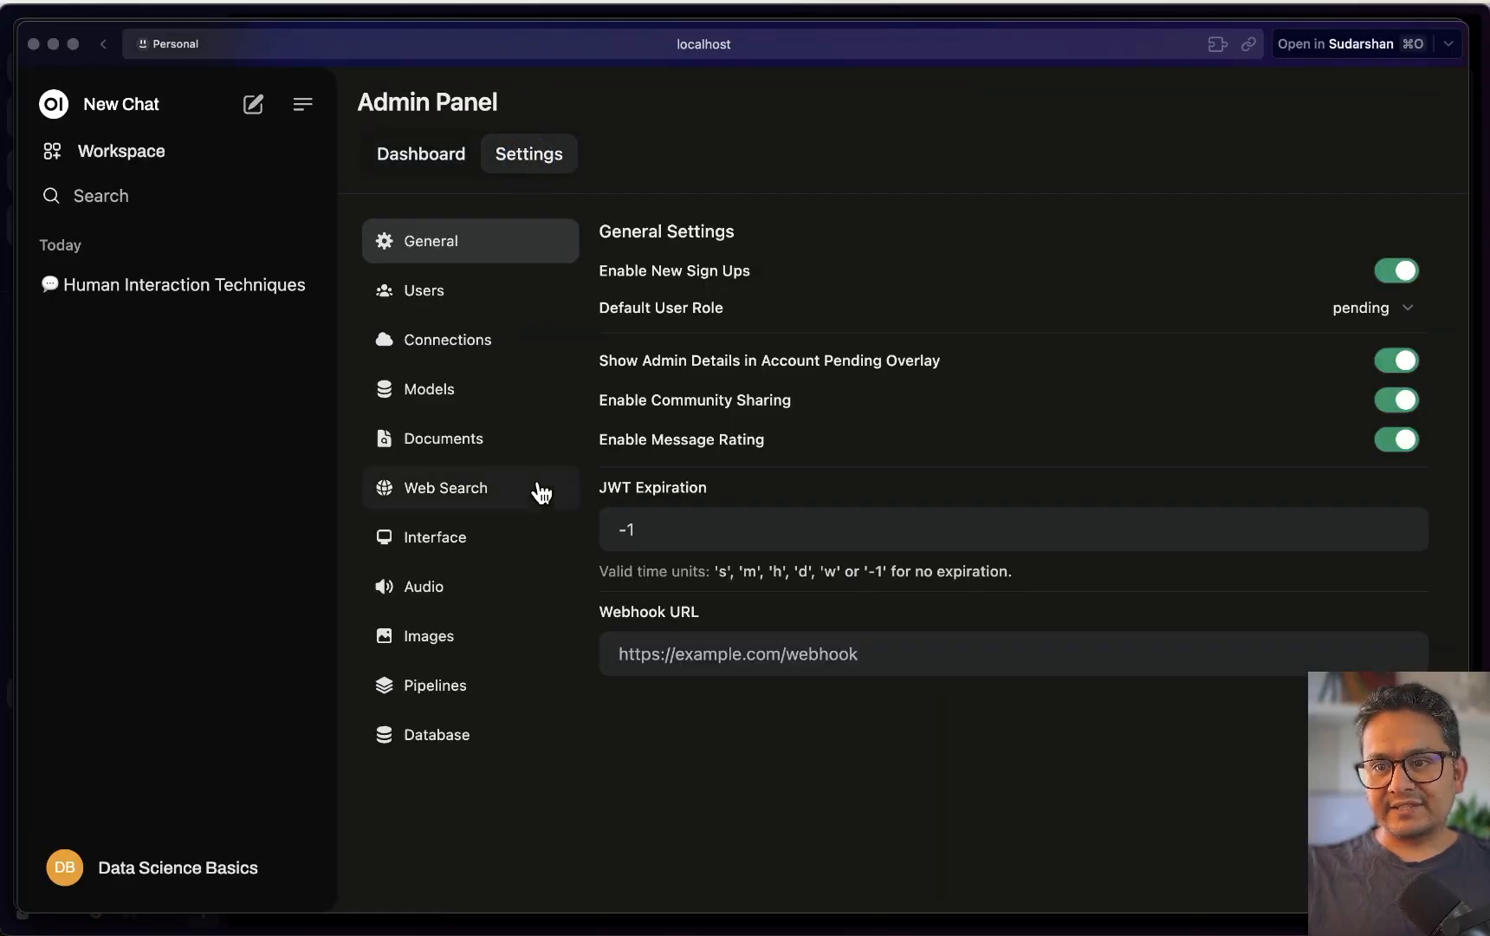
left_click(455, 305)
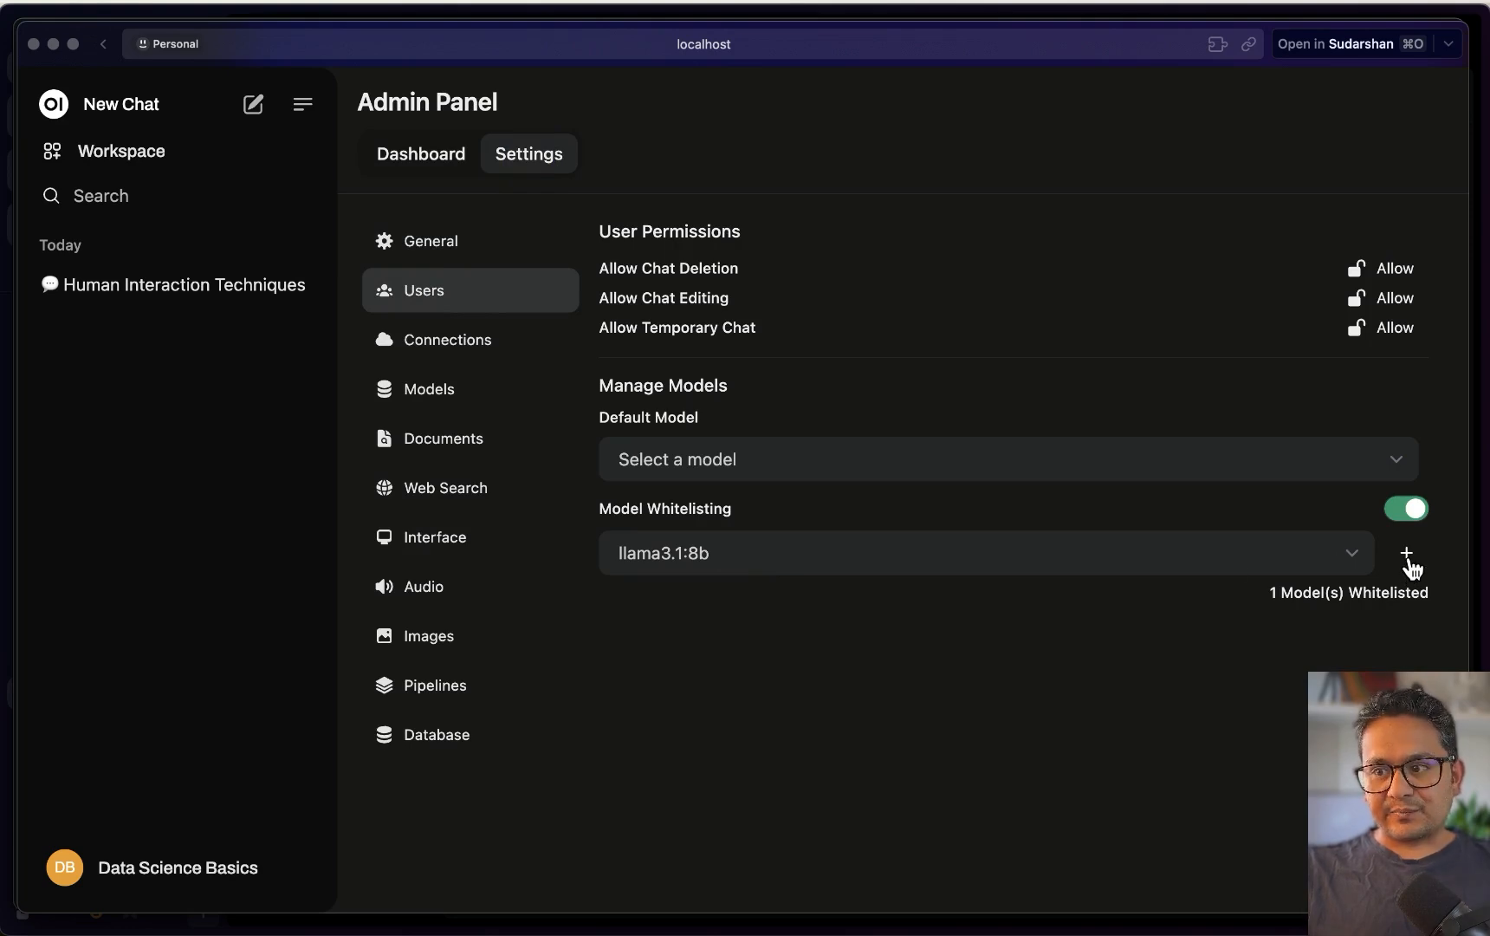
left_click(1409, 561)
left_click(759, 616)
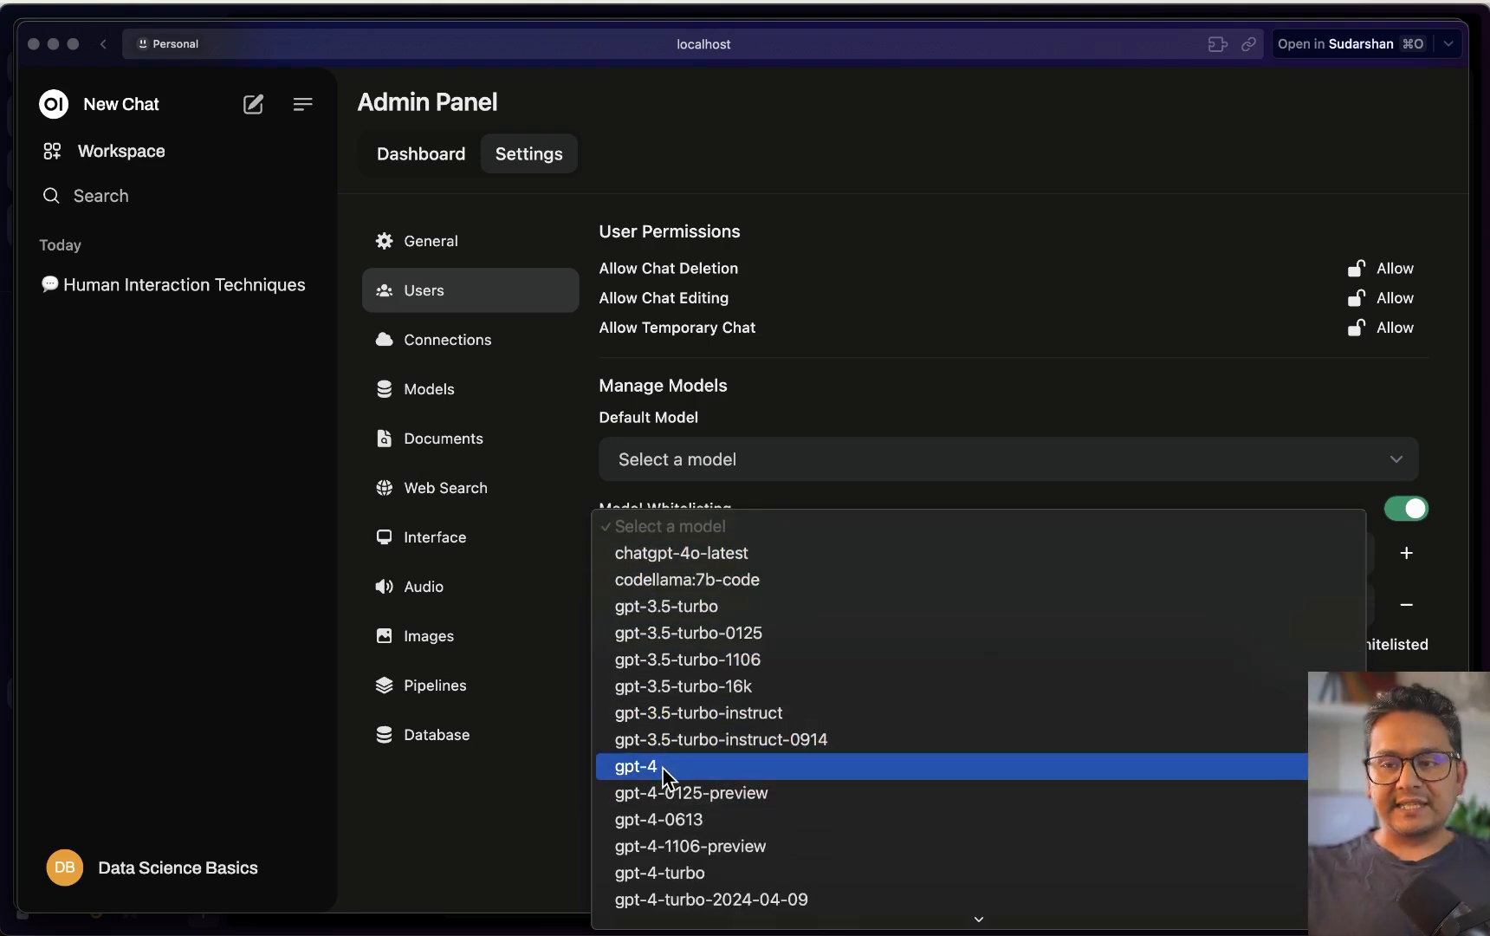
left_click(1409, 605)
left_click(1409, 605)
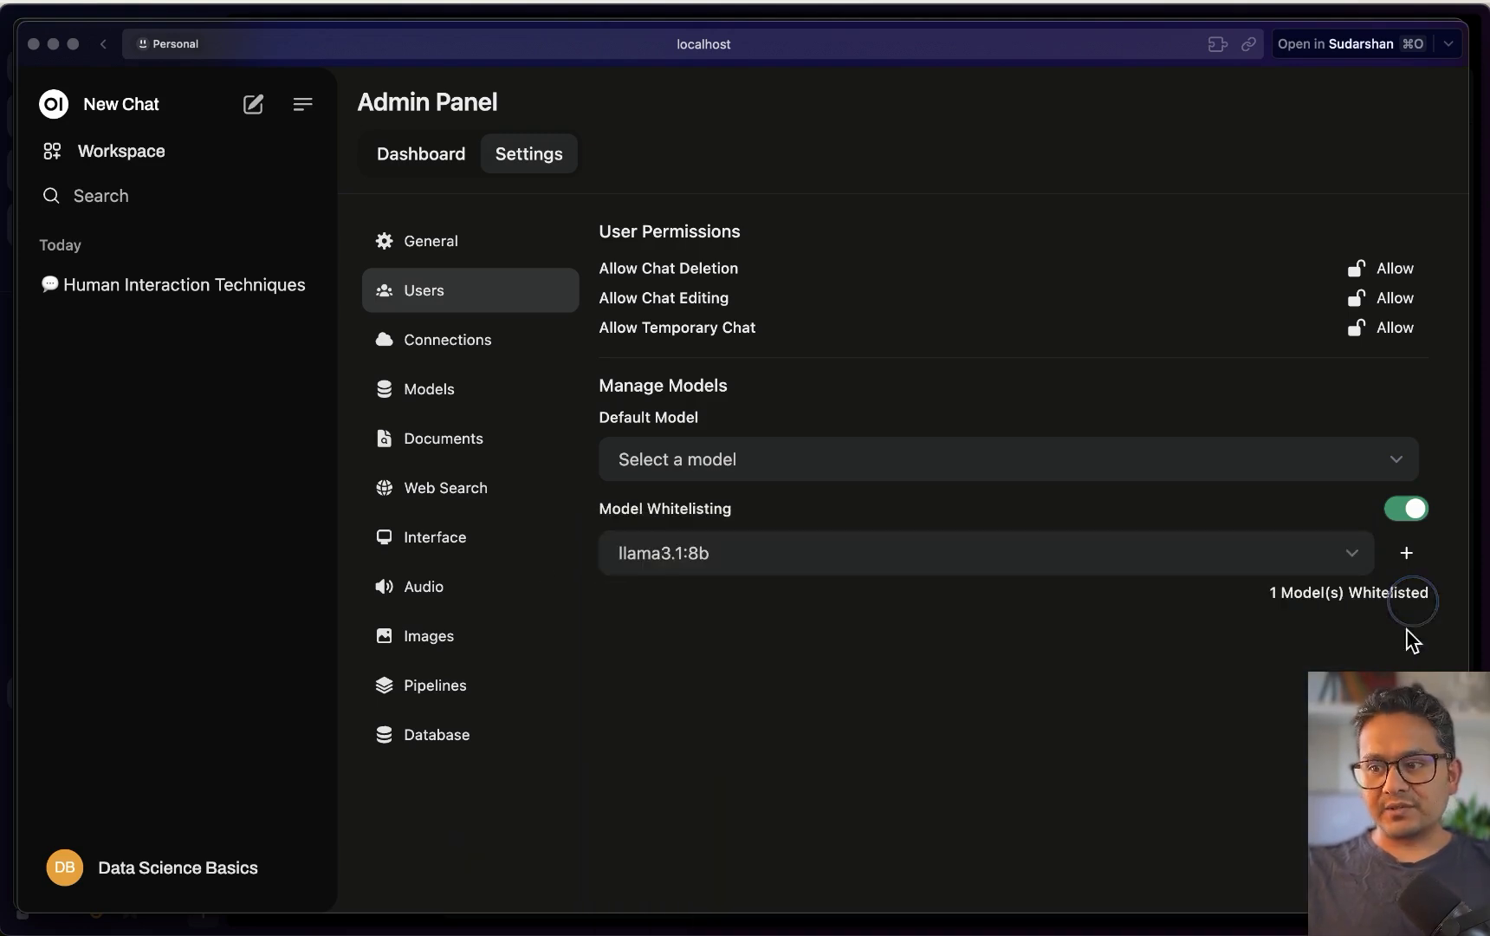
left_click(409, 385)
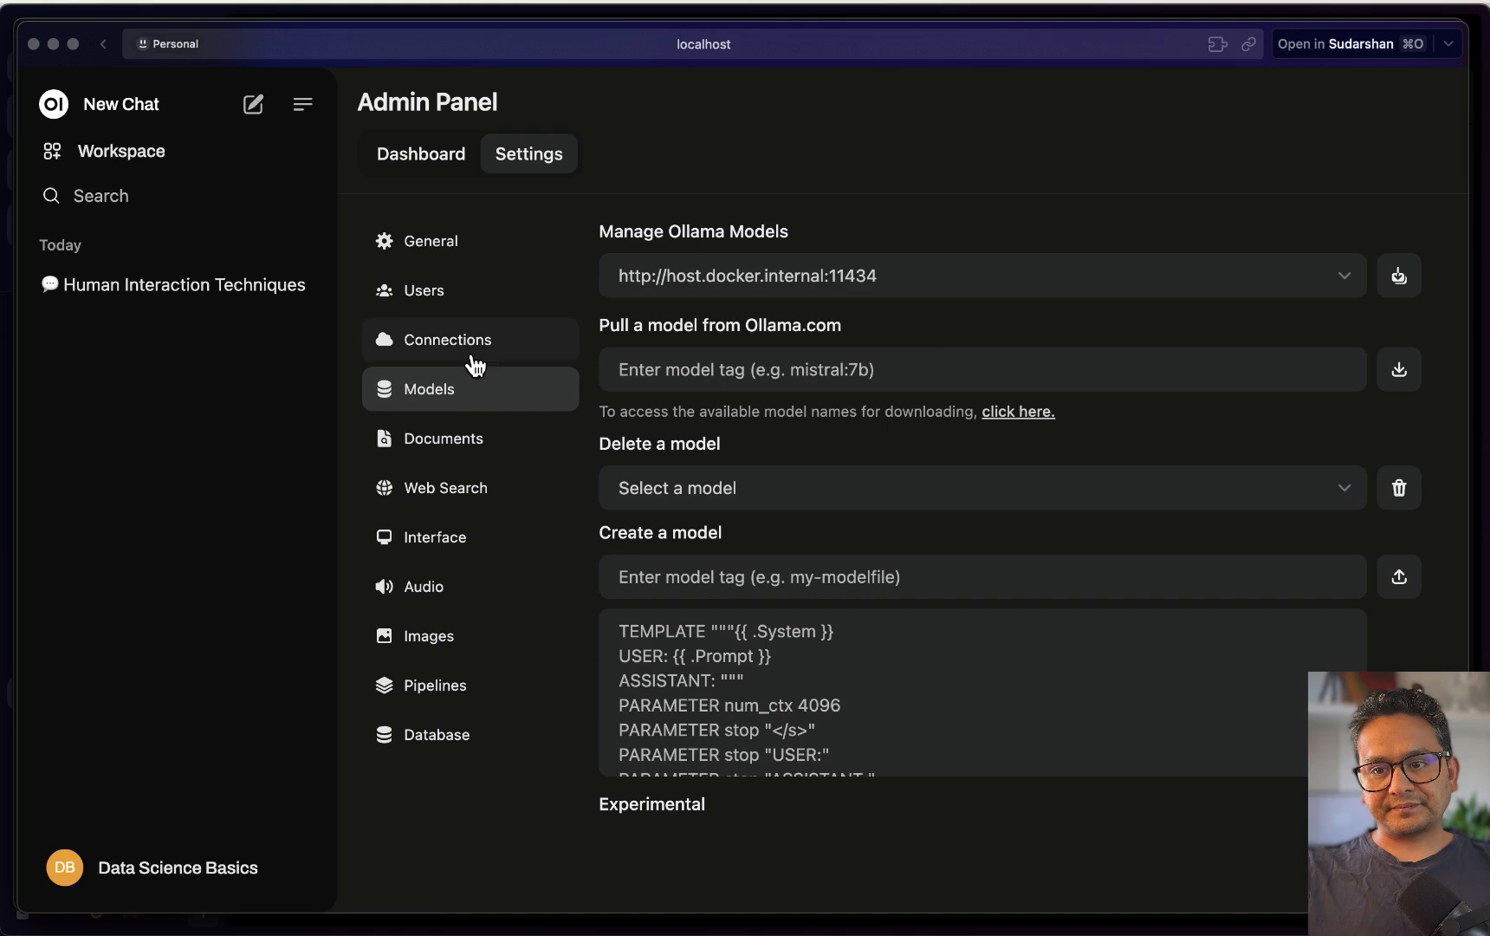
Scroll the Models settings' Modelfile area, then bring up the overview of all open windows
scroll(745, 682, "down", 1)
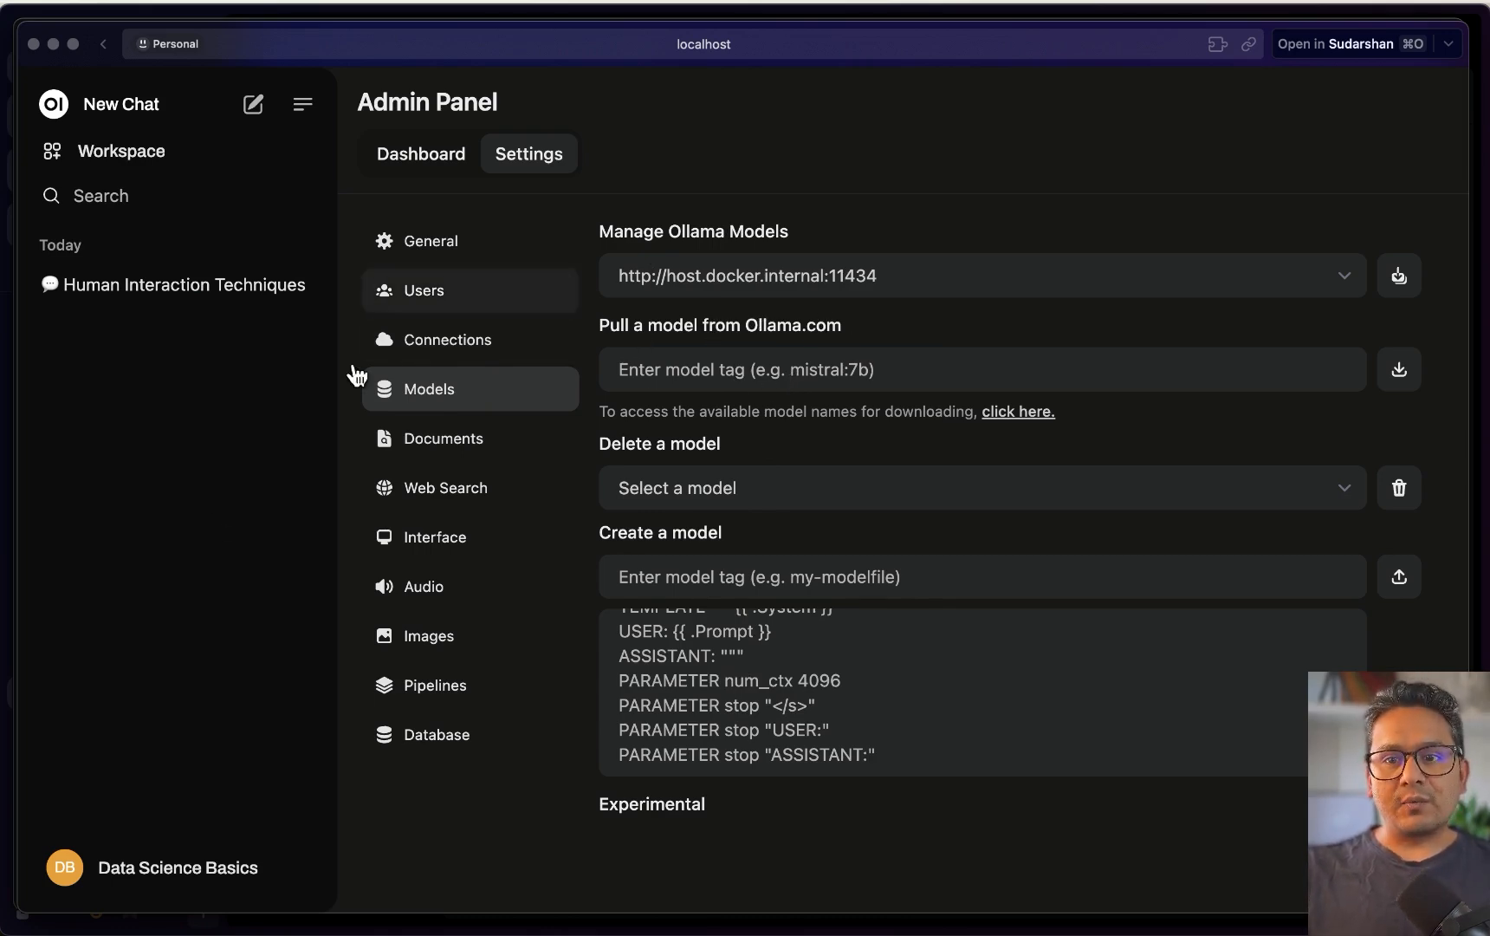
key("ctrl+Up")
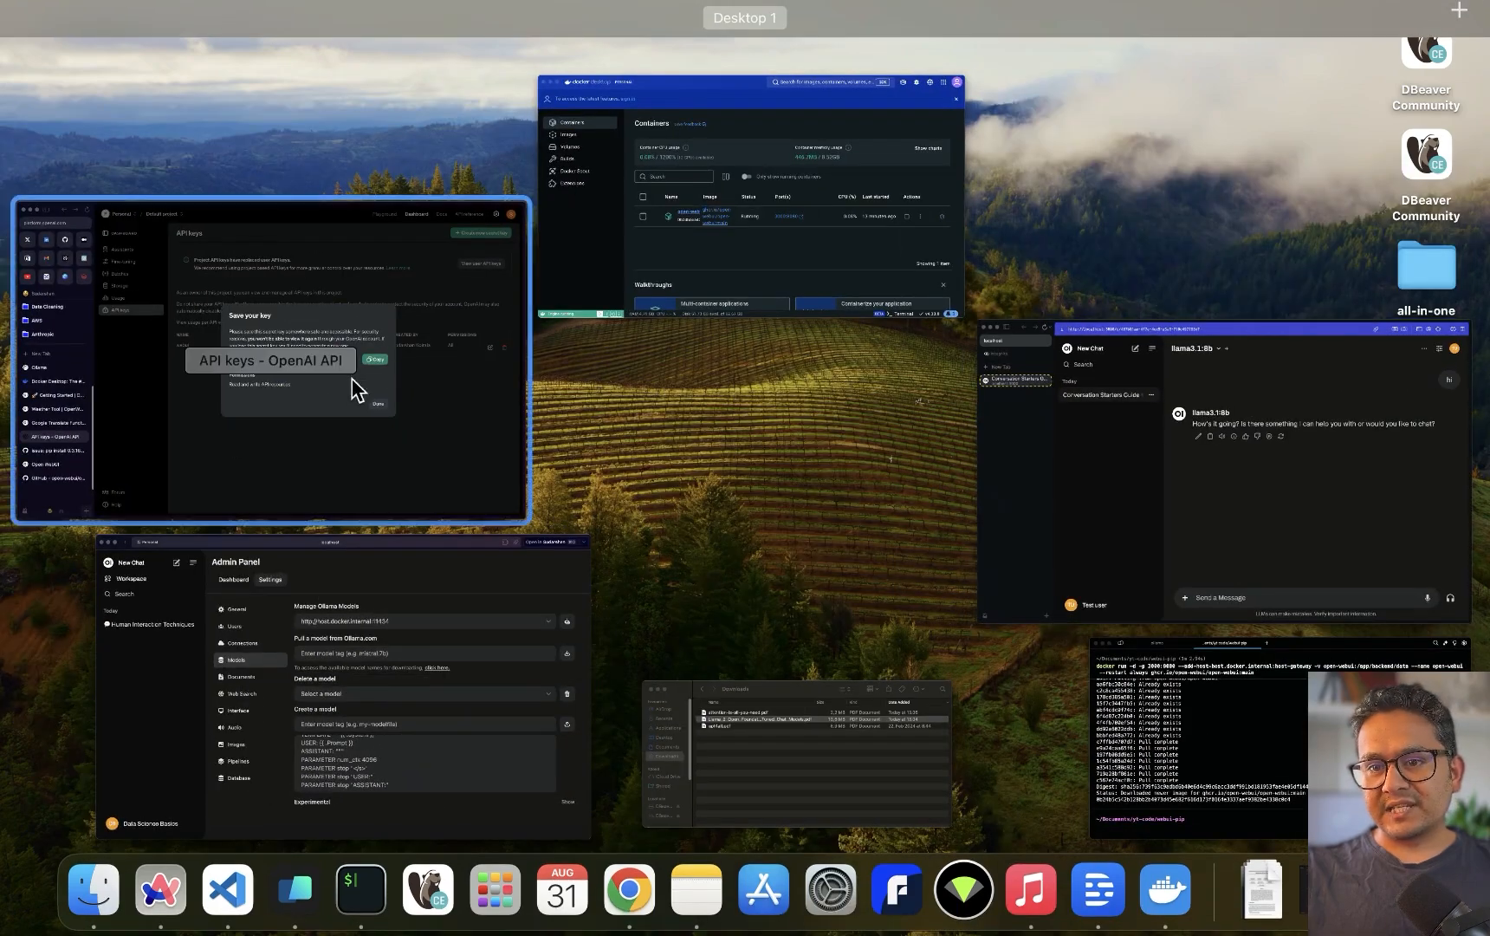
Filter the ollama.com model library by 'phi' and open the phi3 model page
left_click(204, 426)
left_click(82, 492)
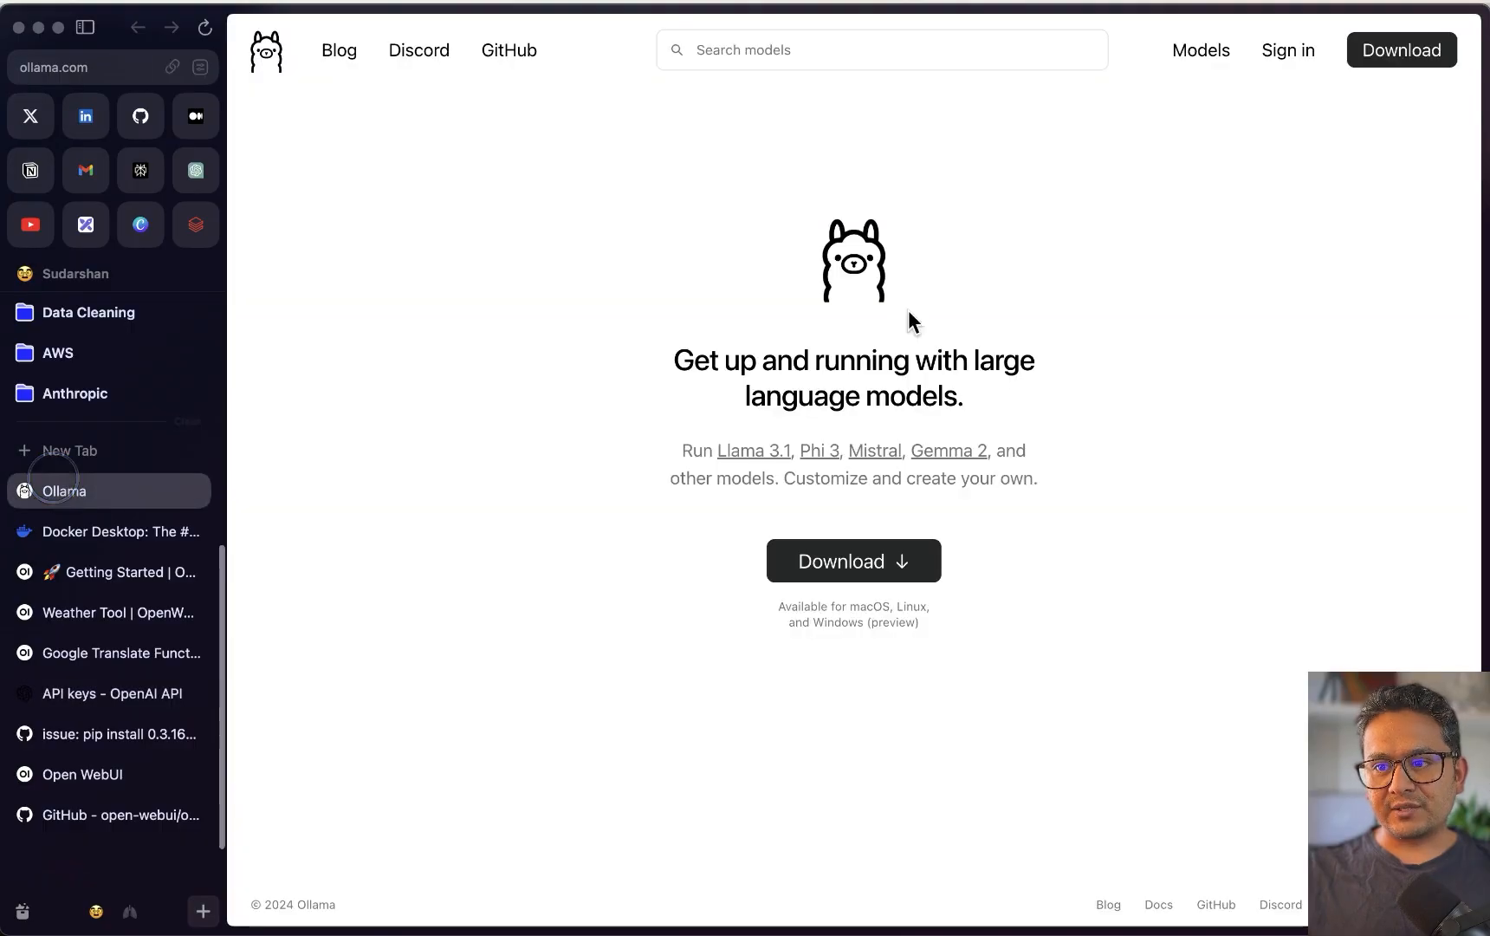
left_click(1181, 48)
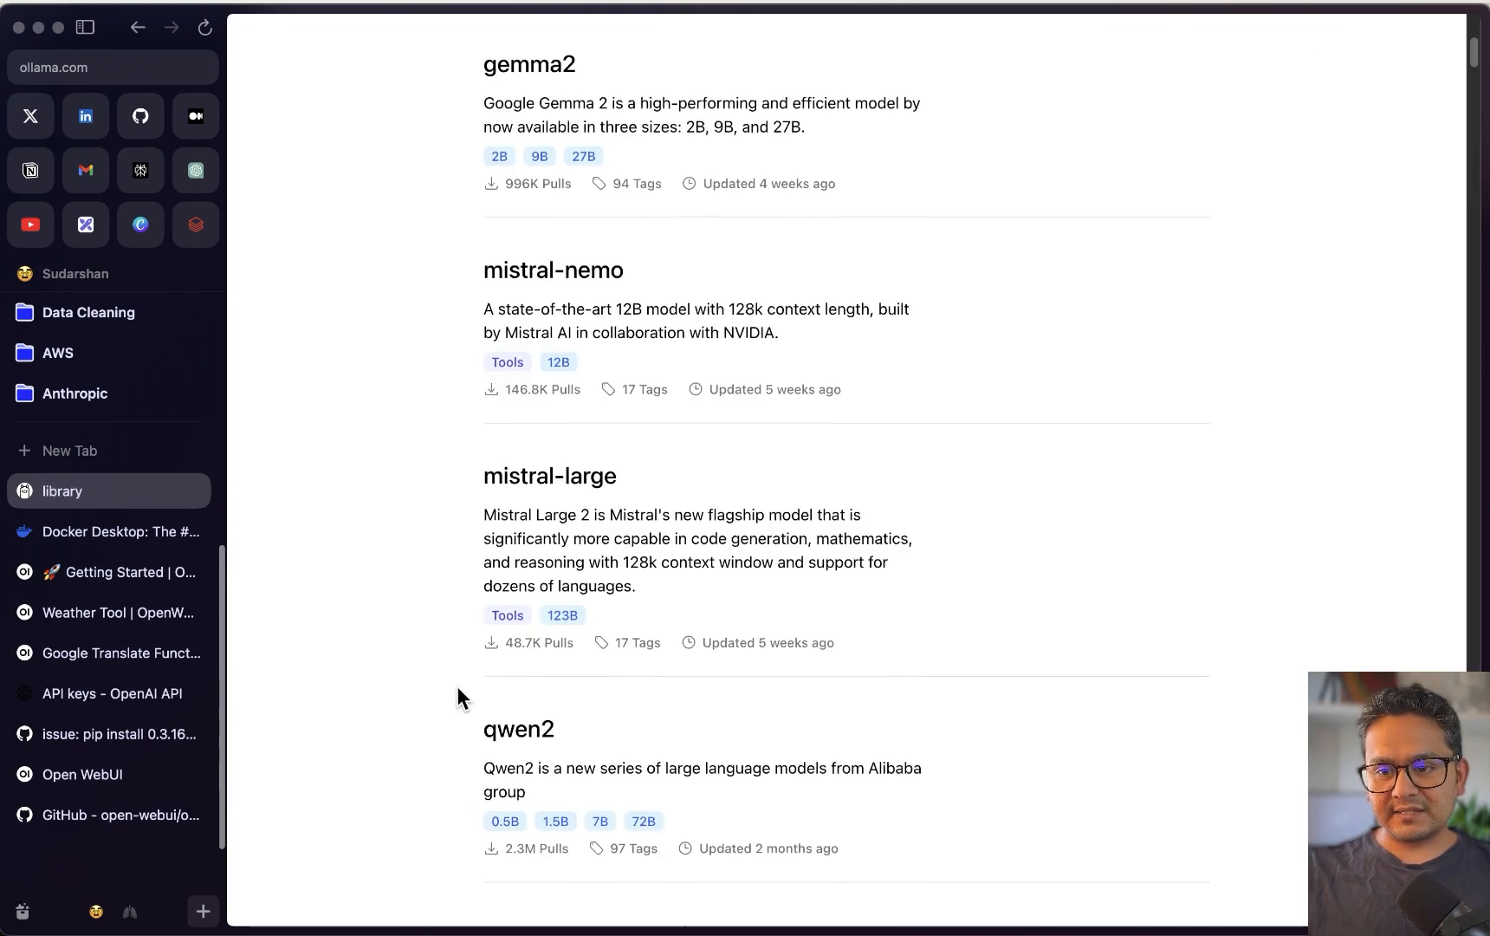
left_click(641, 333)
type("phi")
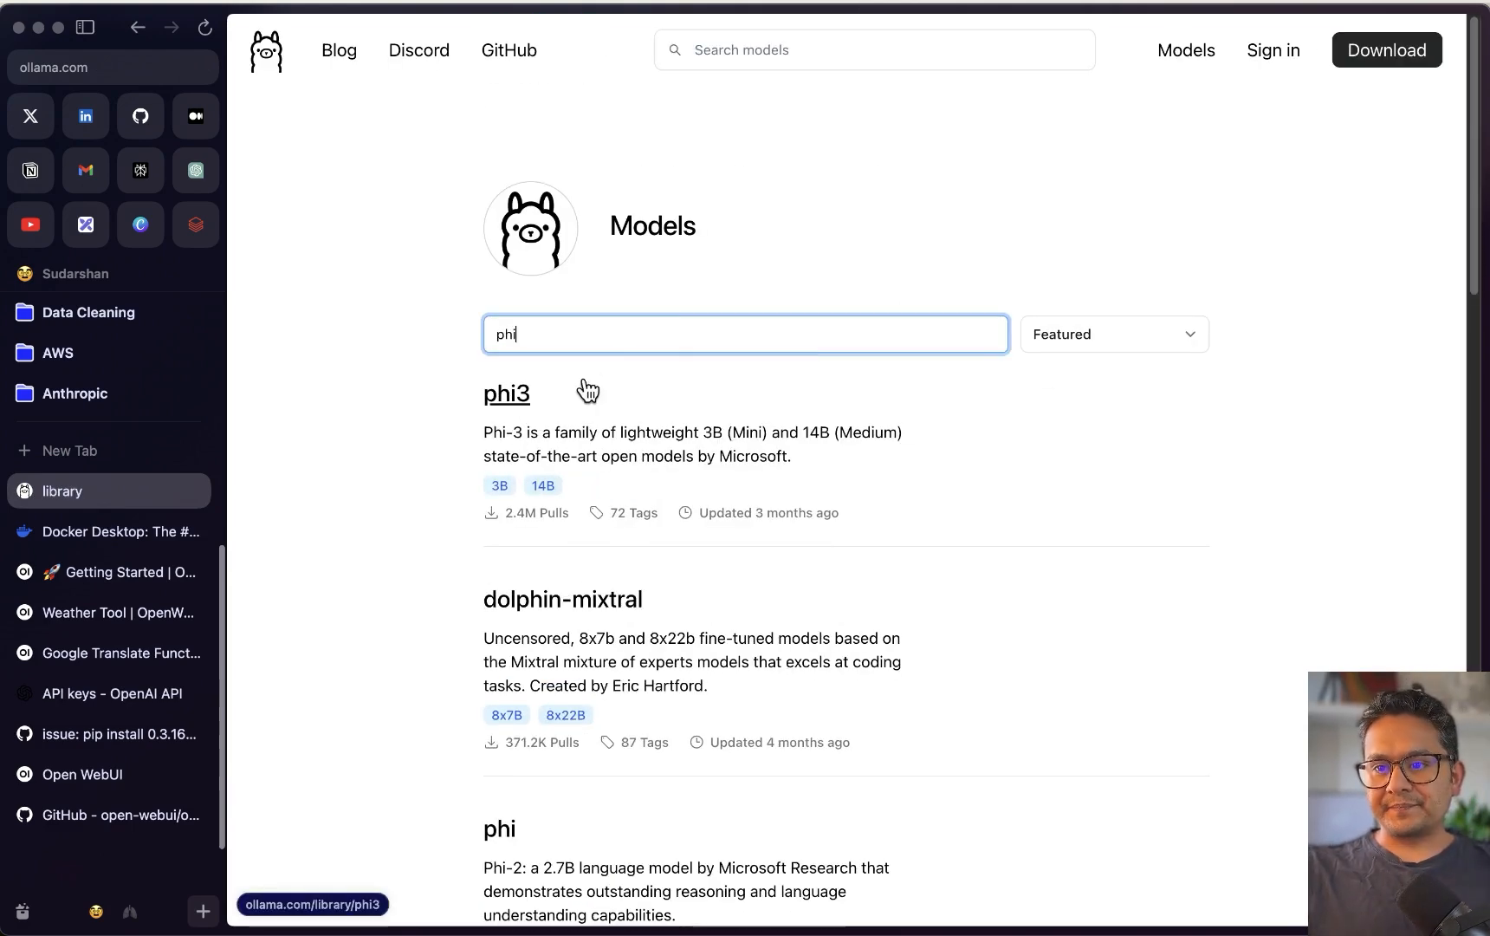
left_click(517, 394)
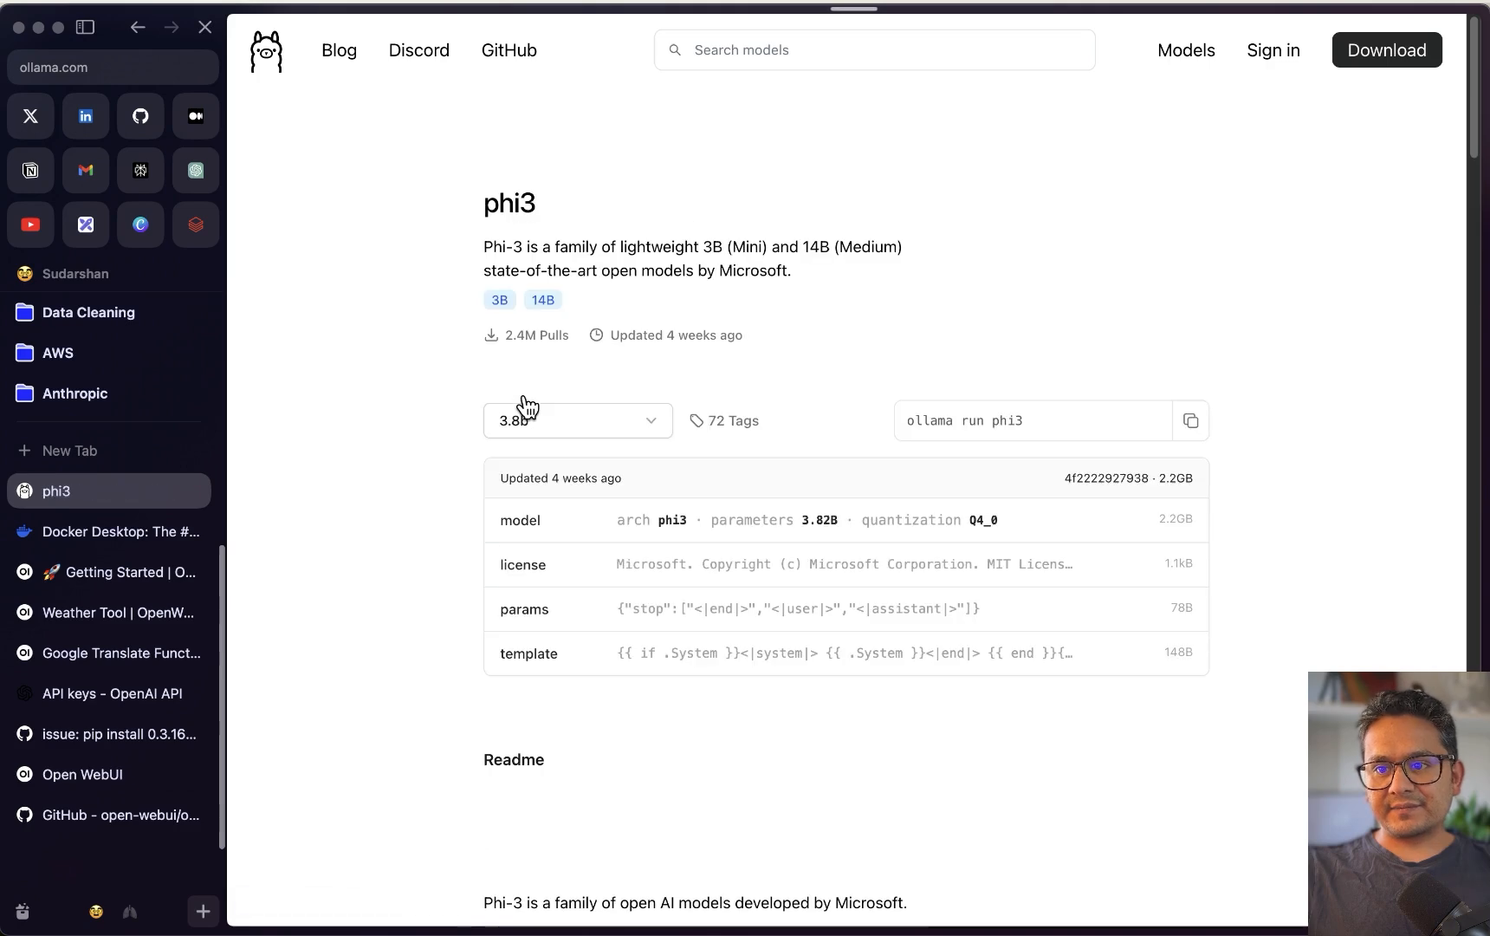
Select the phi3 tag in the 'ollama run phi3' command and go back to Open WebUI
left_click_drag(992, 420, 1102, 422)
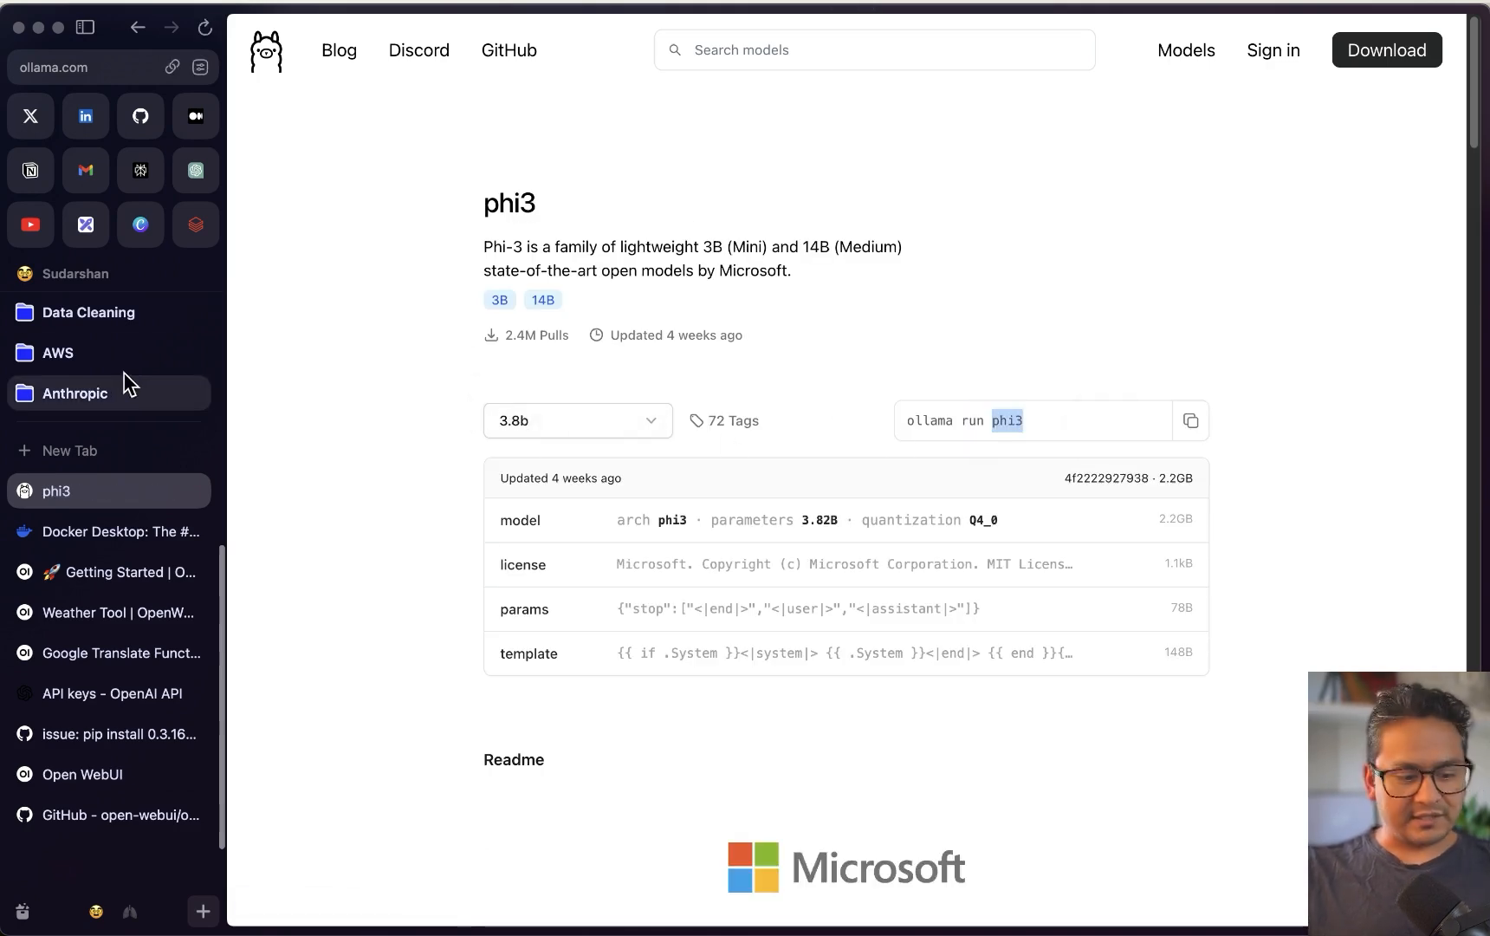
key("ctrl+Up")
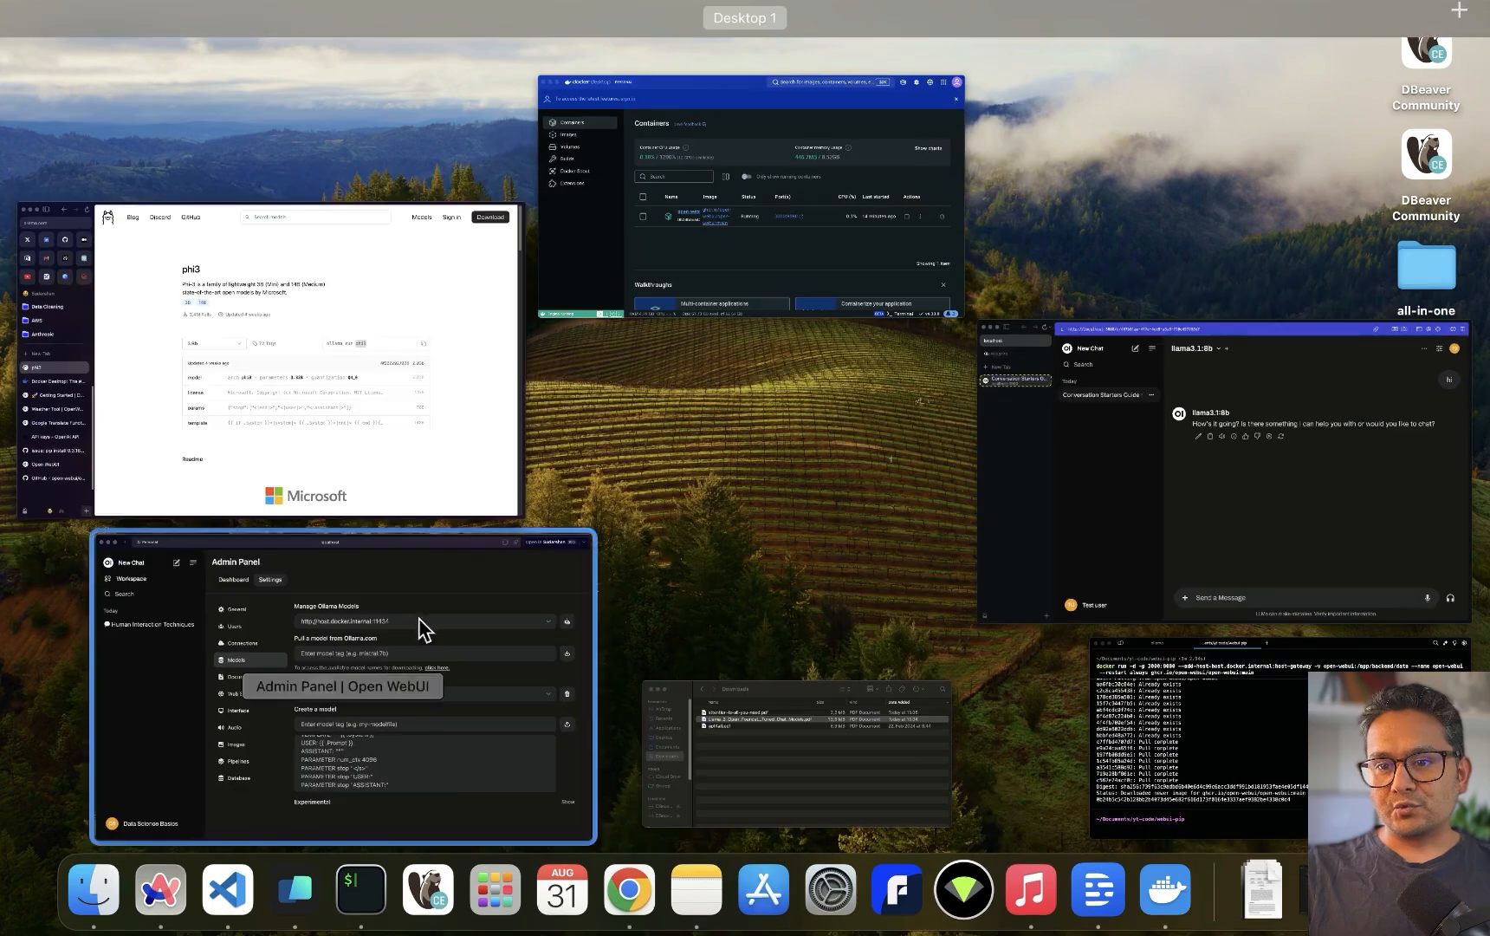
left_click(425, 653)
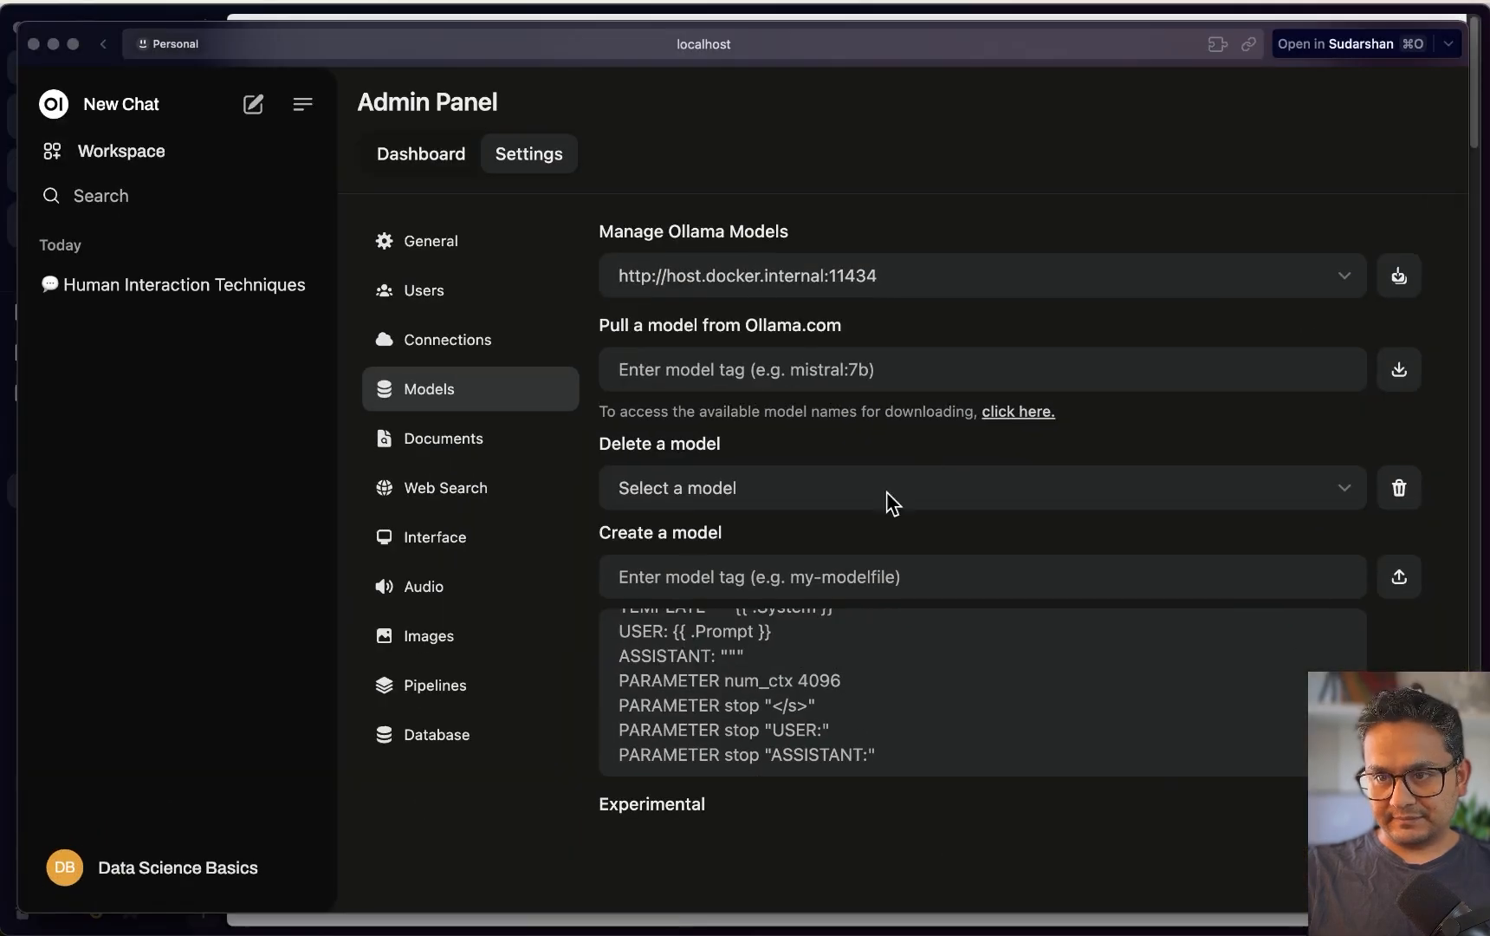
Start pulling the phi3 model from Ollama.com
left_click(715, 372)
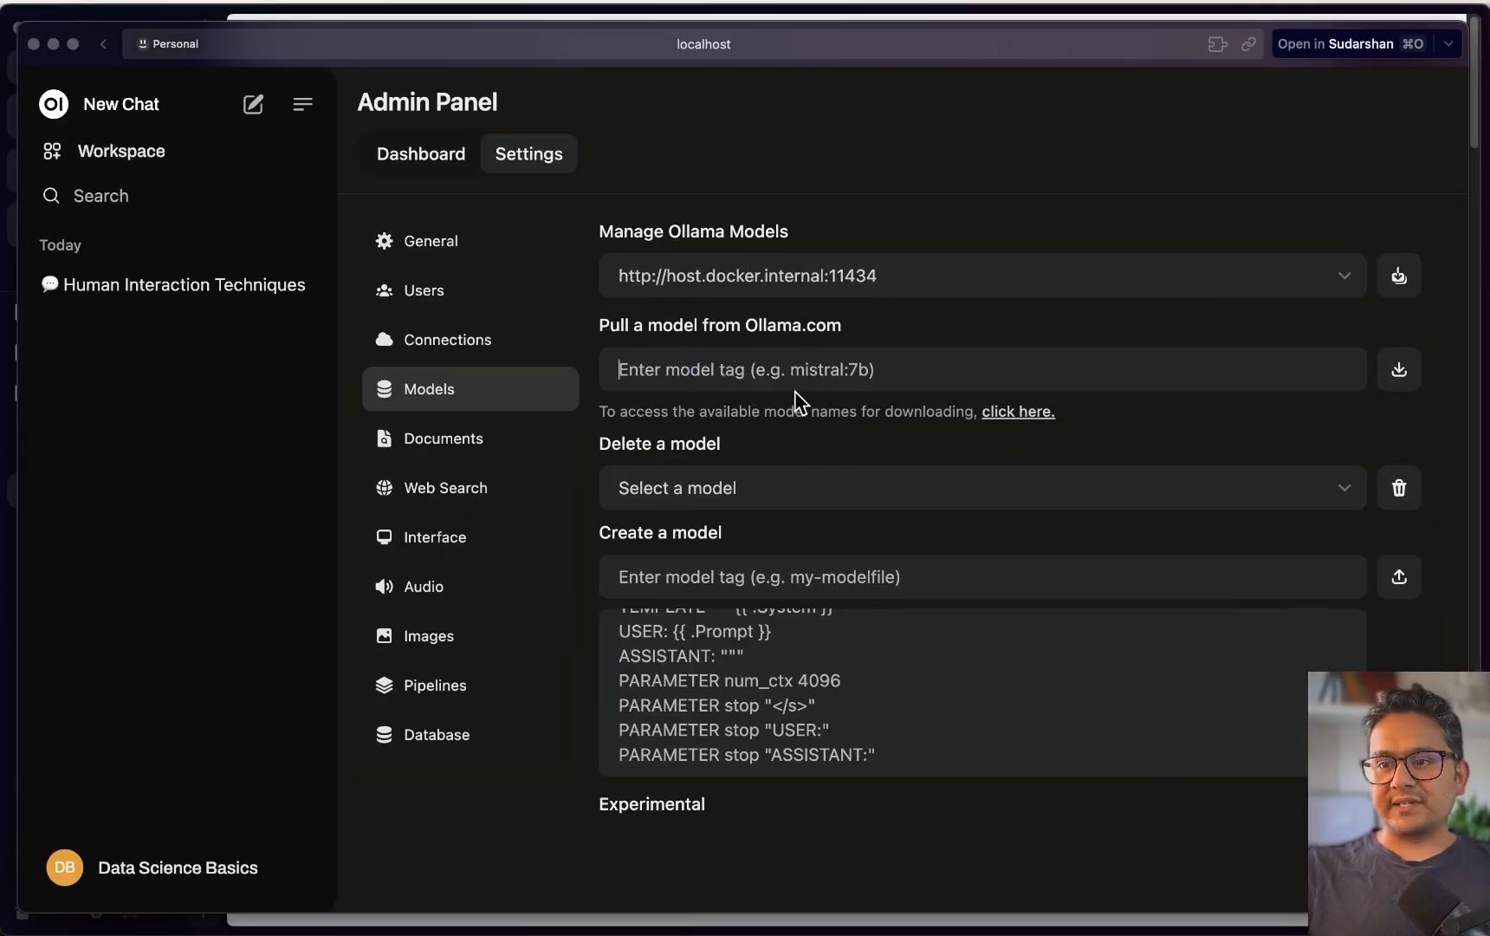
type("phi3")
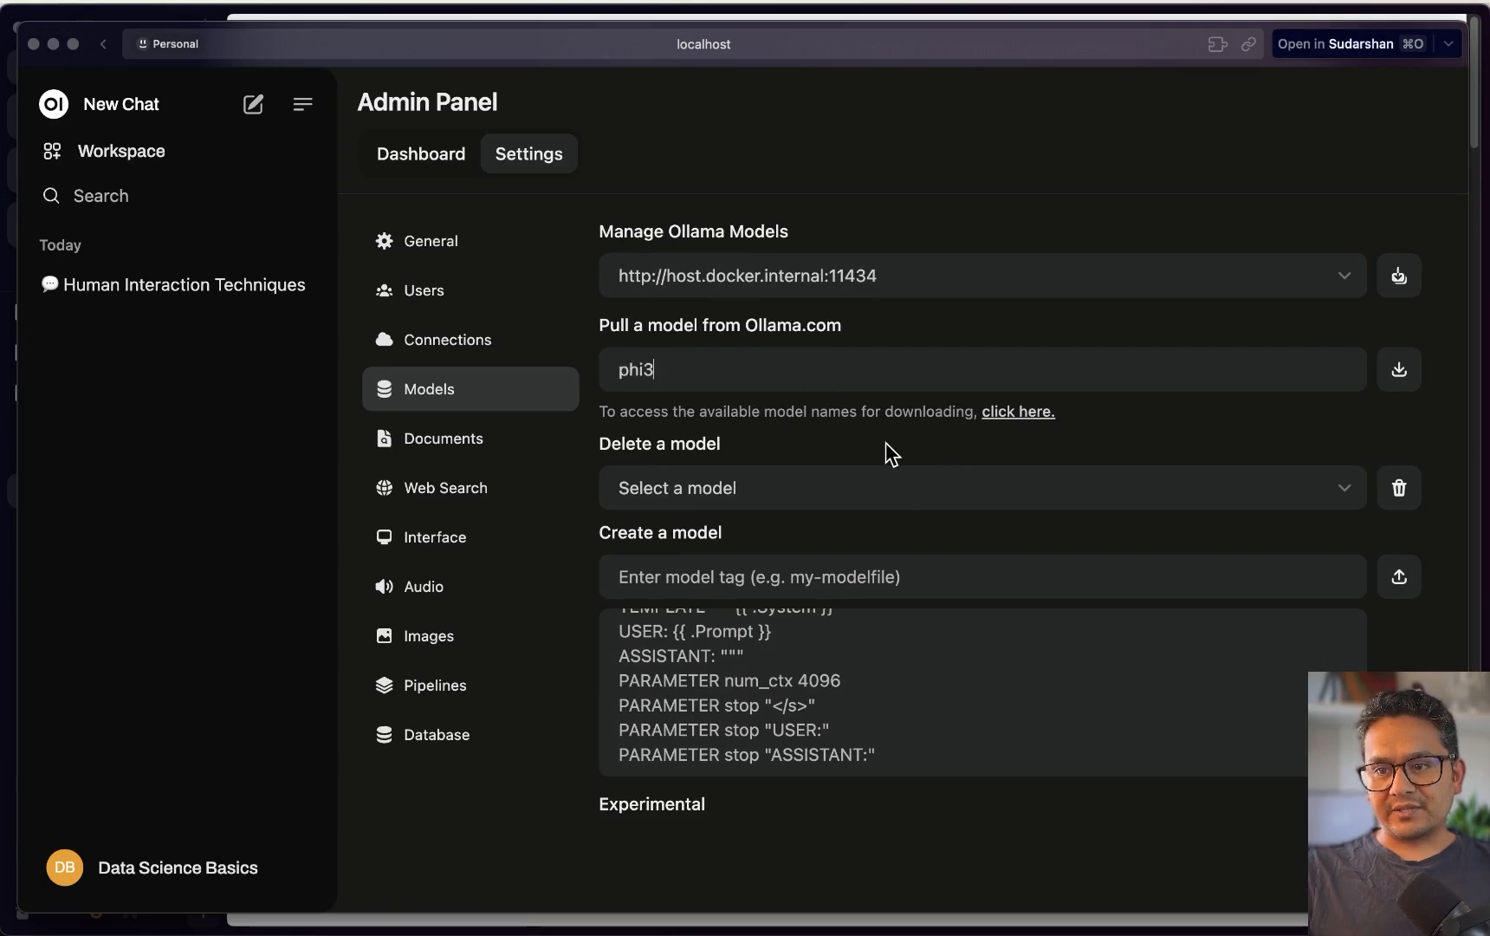
left_click(1404, 374)
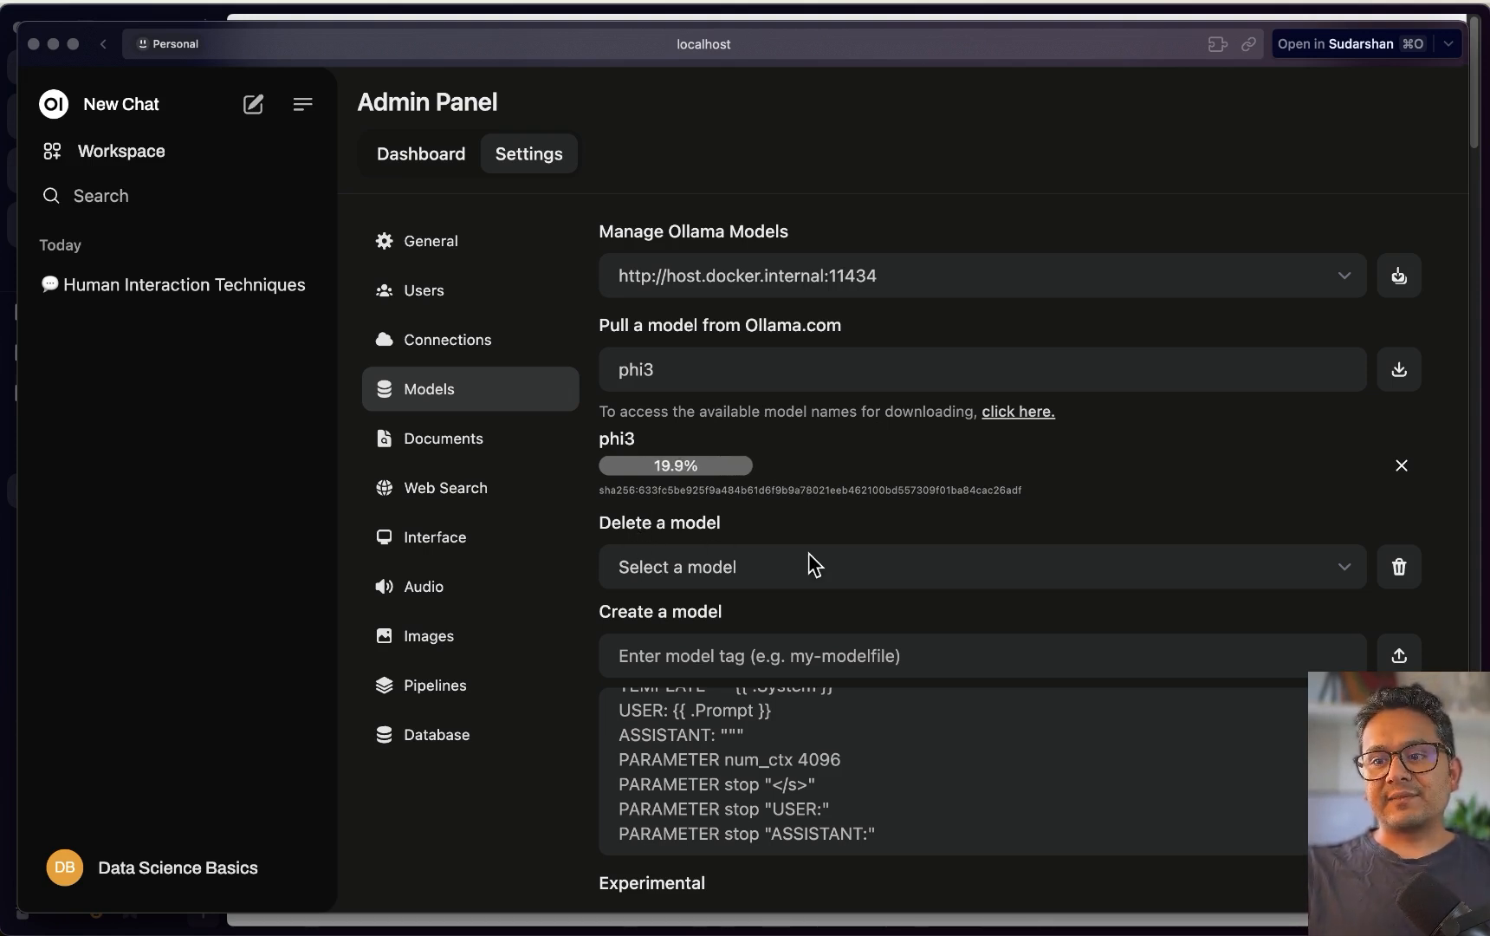
Check the installed models list during the download, then move to the Documents settings
left_click(860, 579)
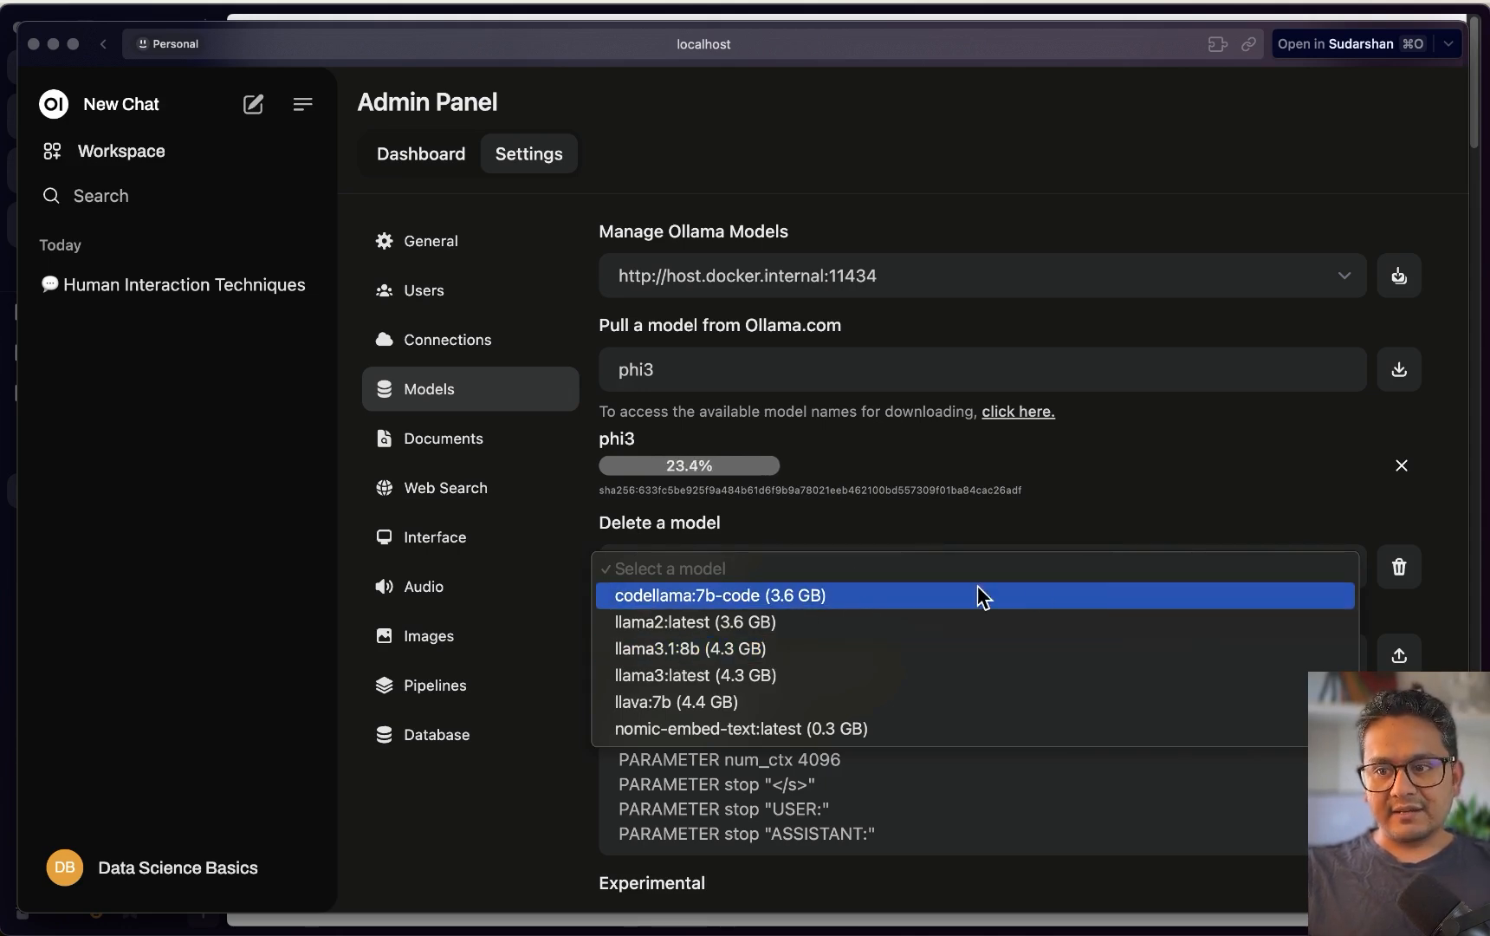
left_click(569, 750)
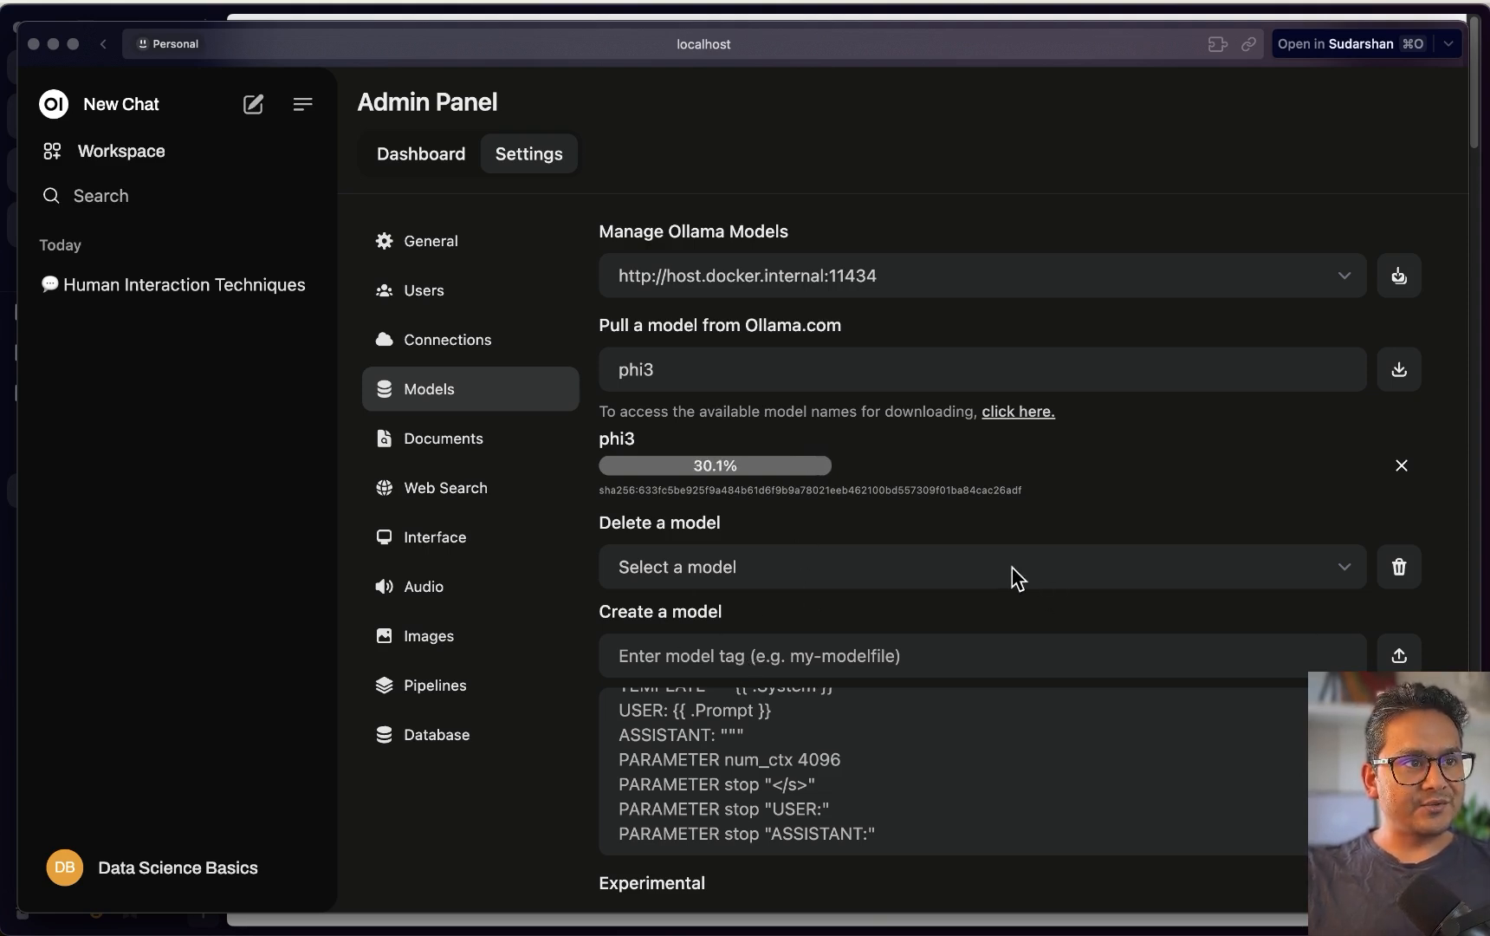
left_click(457, 446)
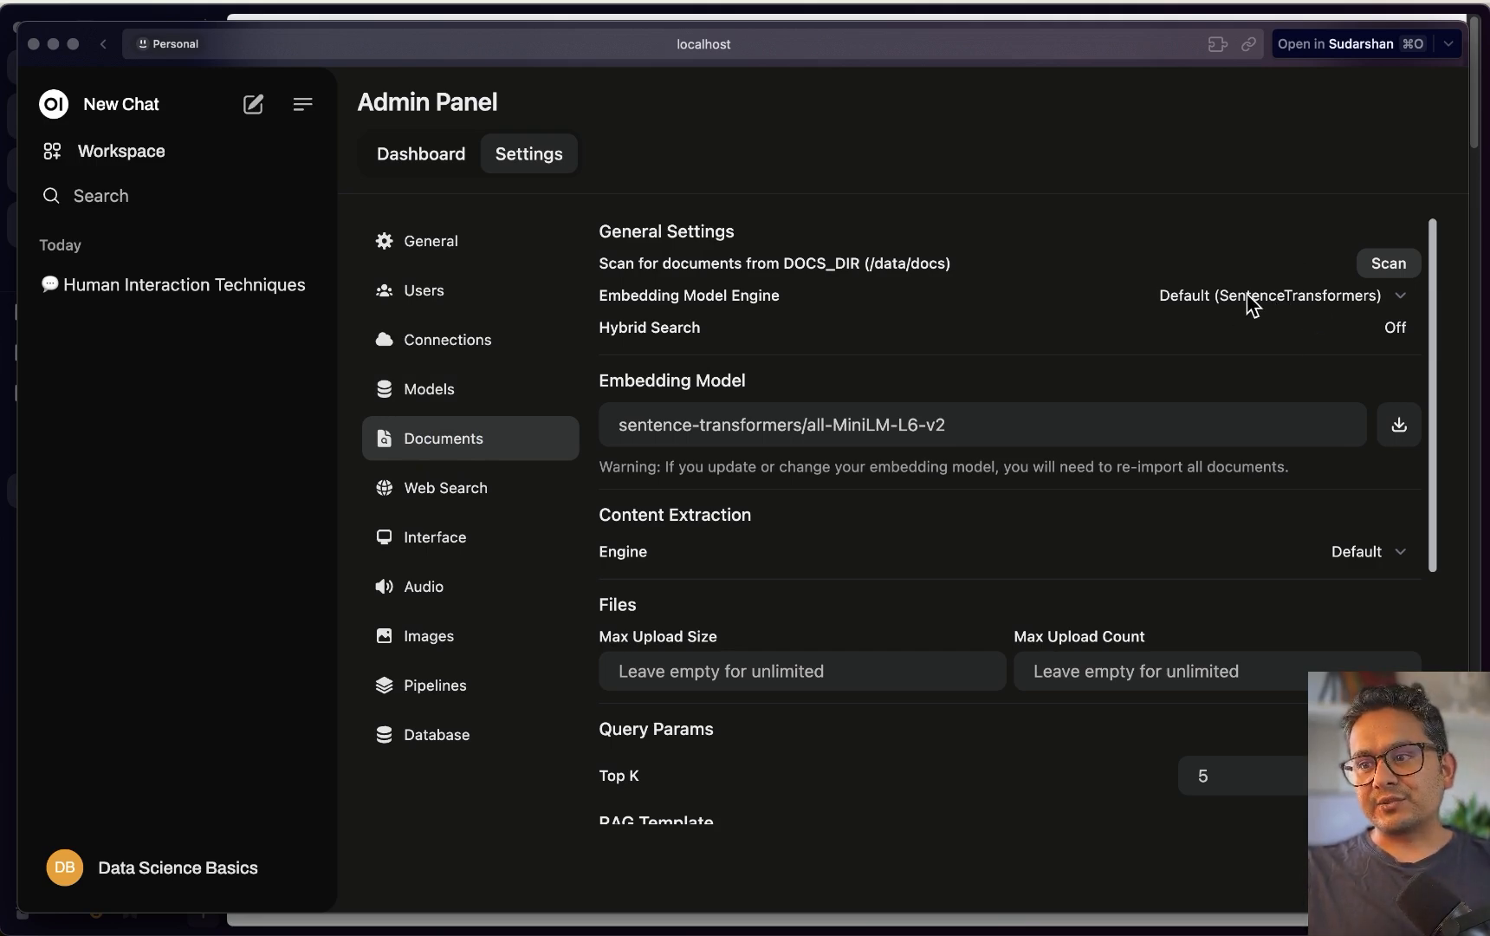
Try OpenAI as the embedding engine, then revert to Default (SentenceTransformers)
left_click(1400, 302)
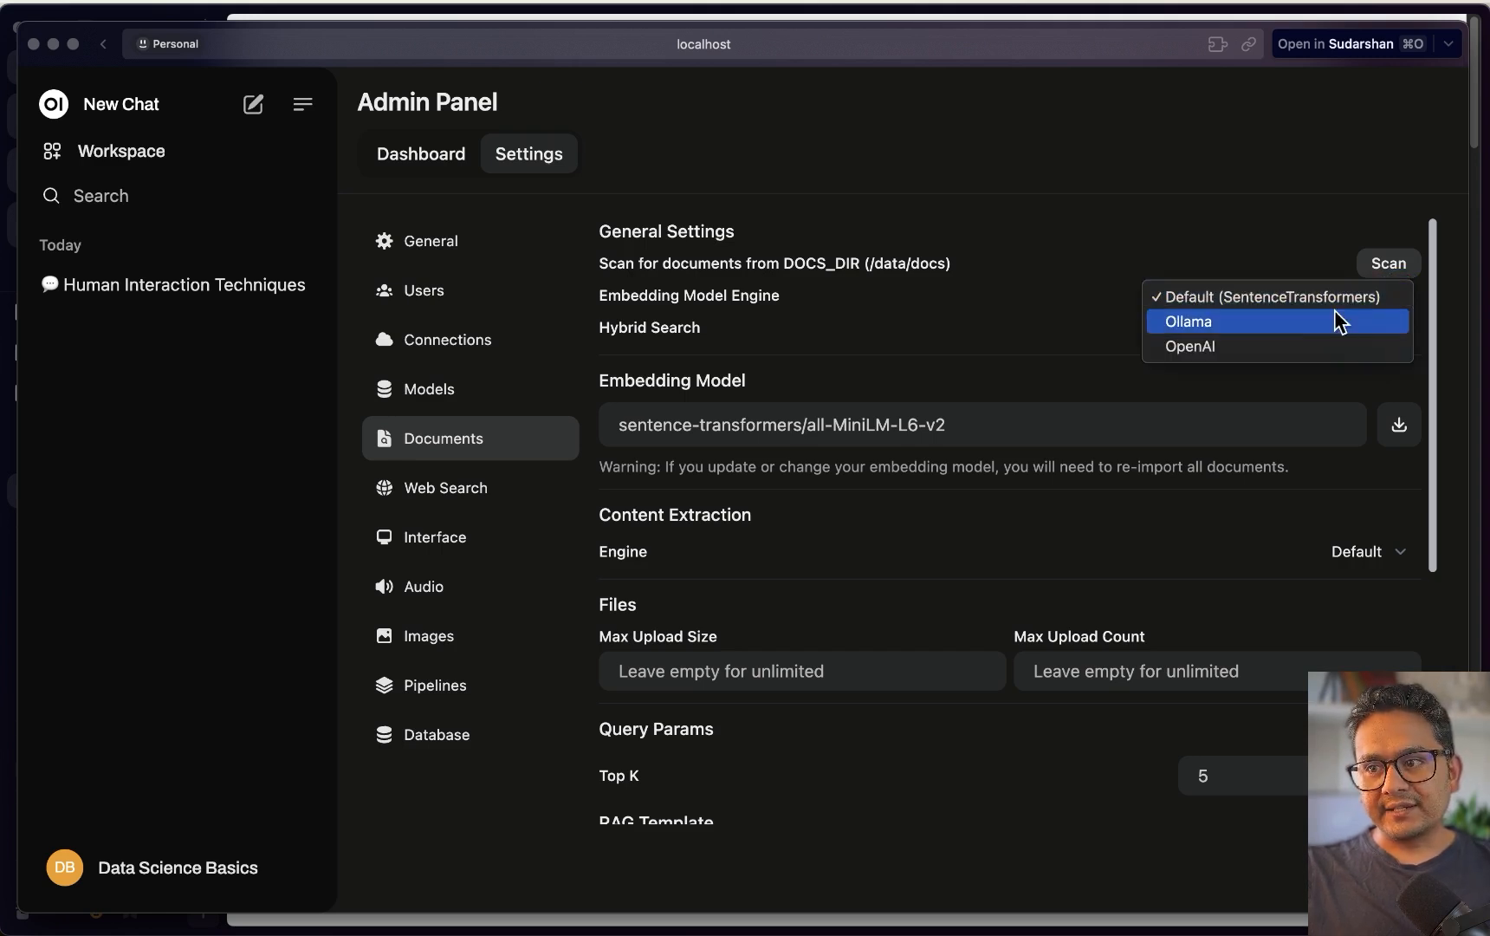
left_click(1196, 347)
left_click(1168, 346)
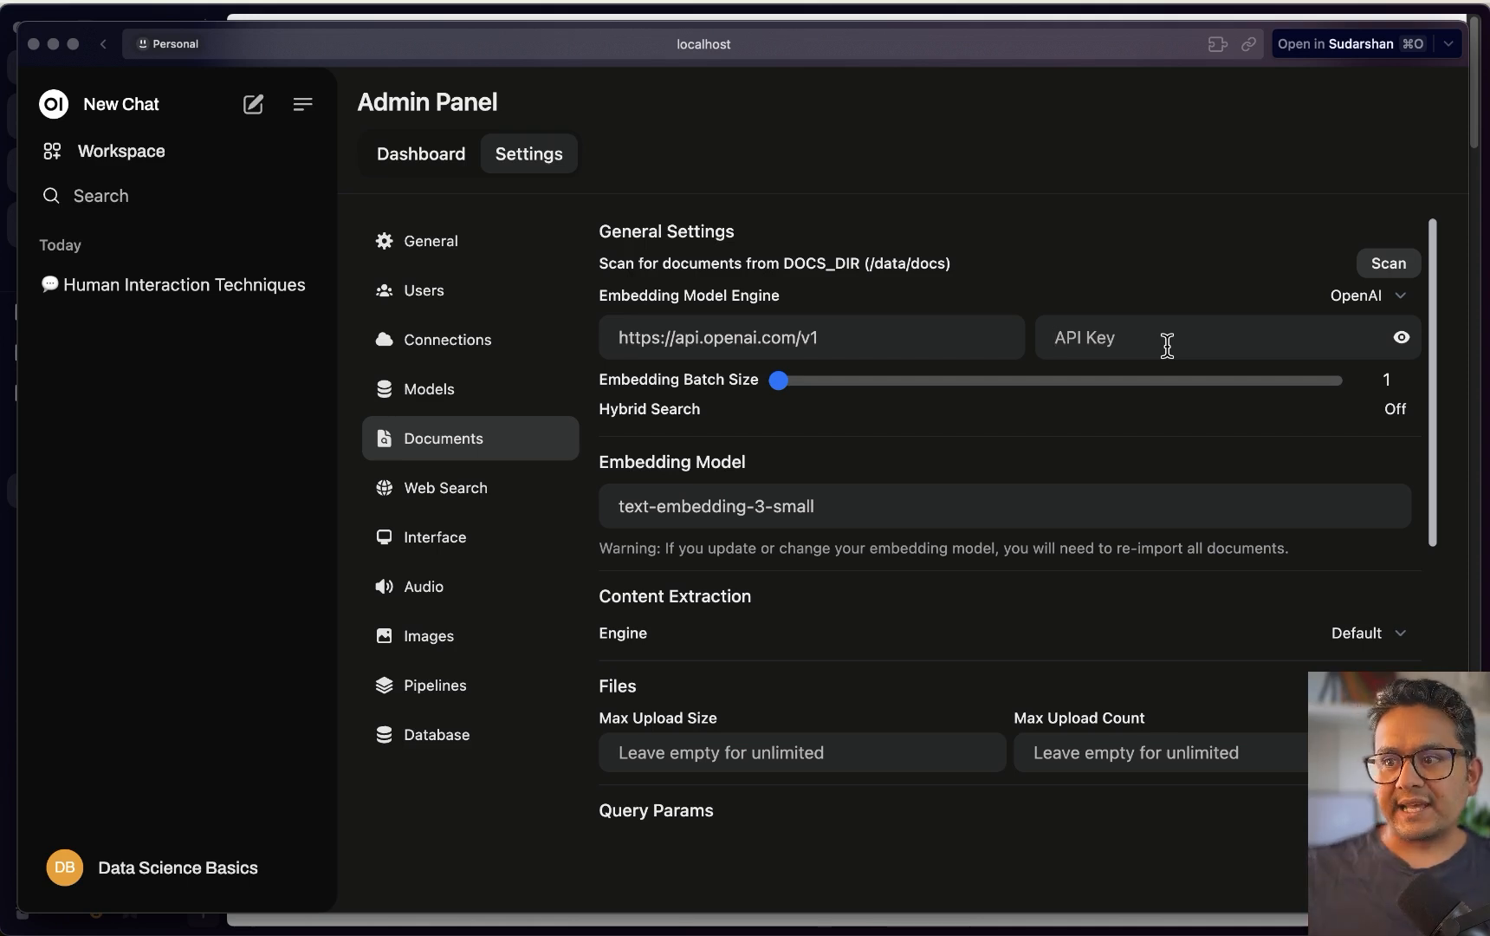
left_click(1352, 298)
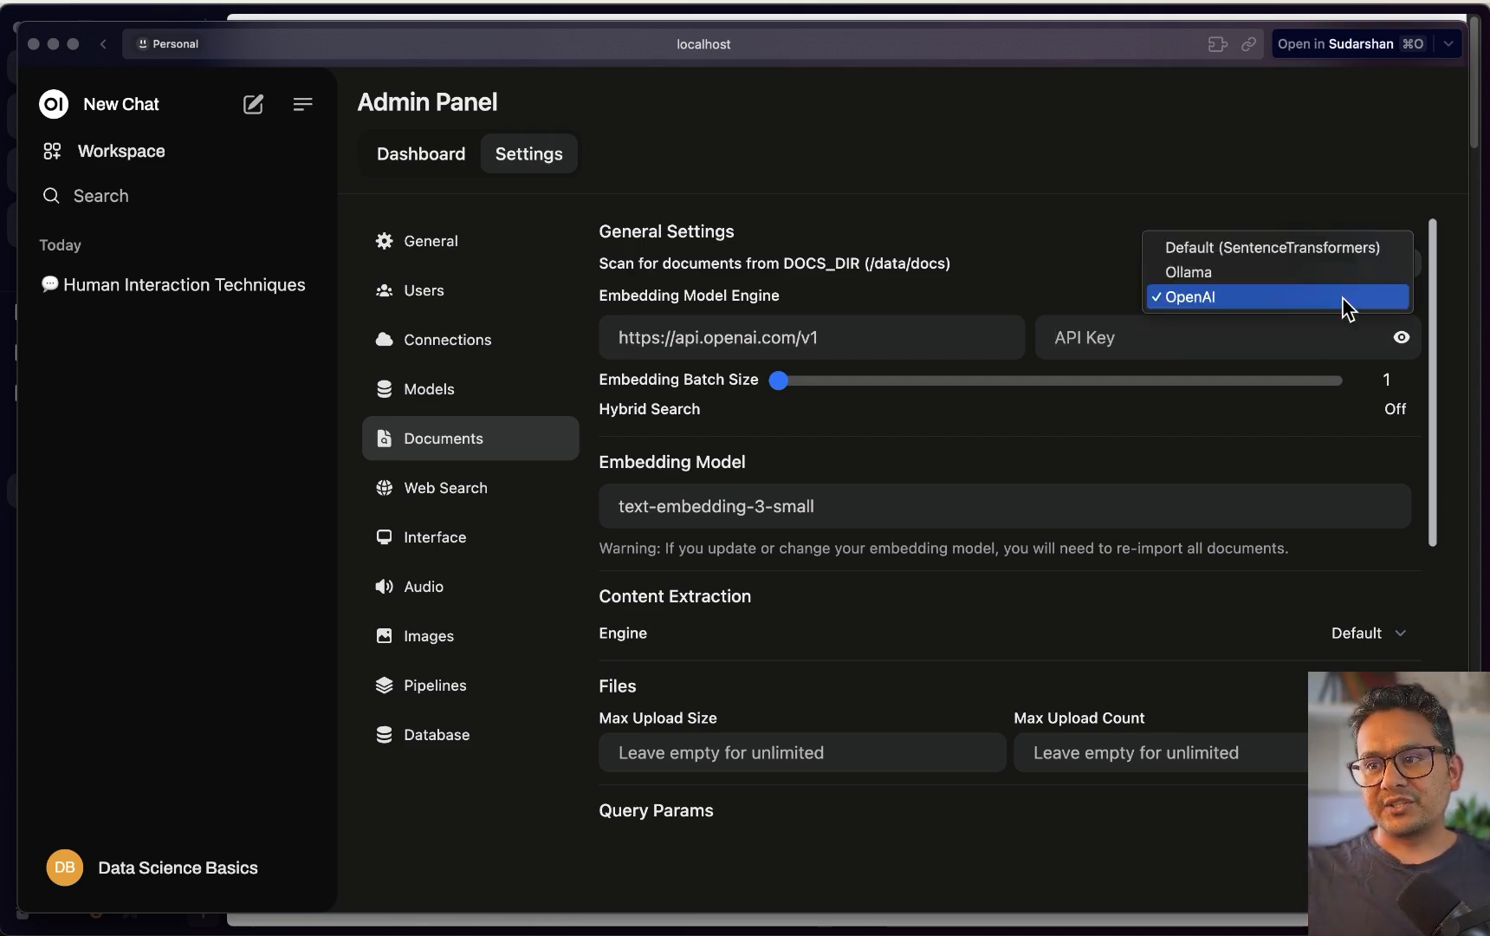
left_click(1196, 251)
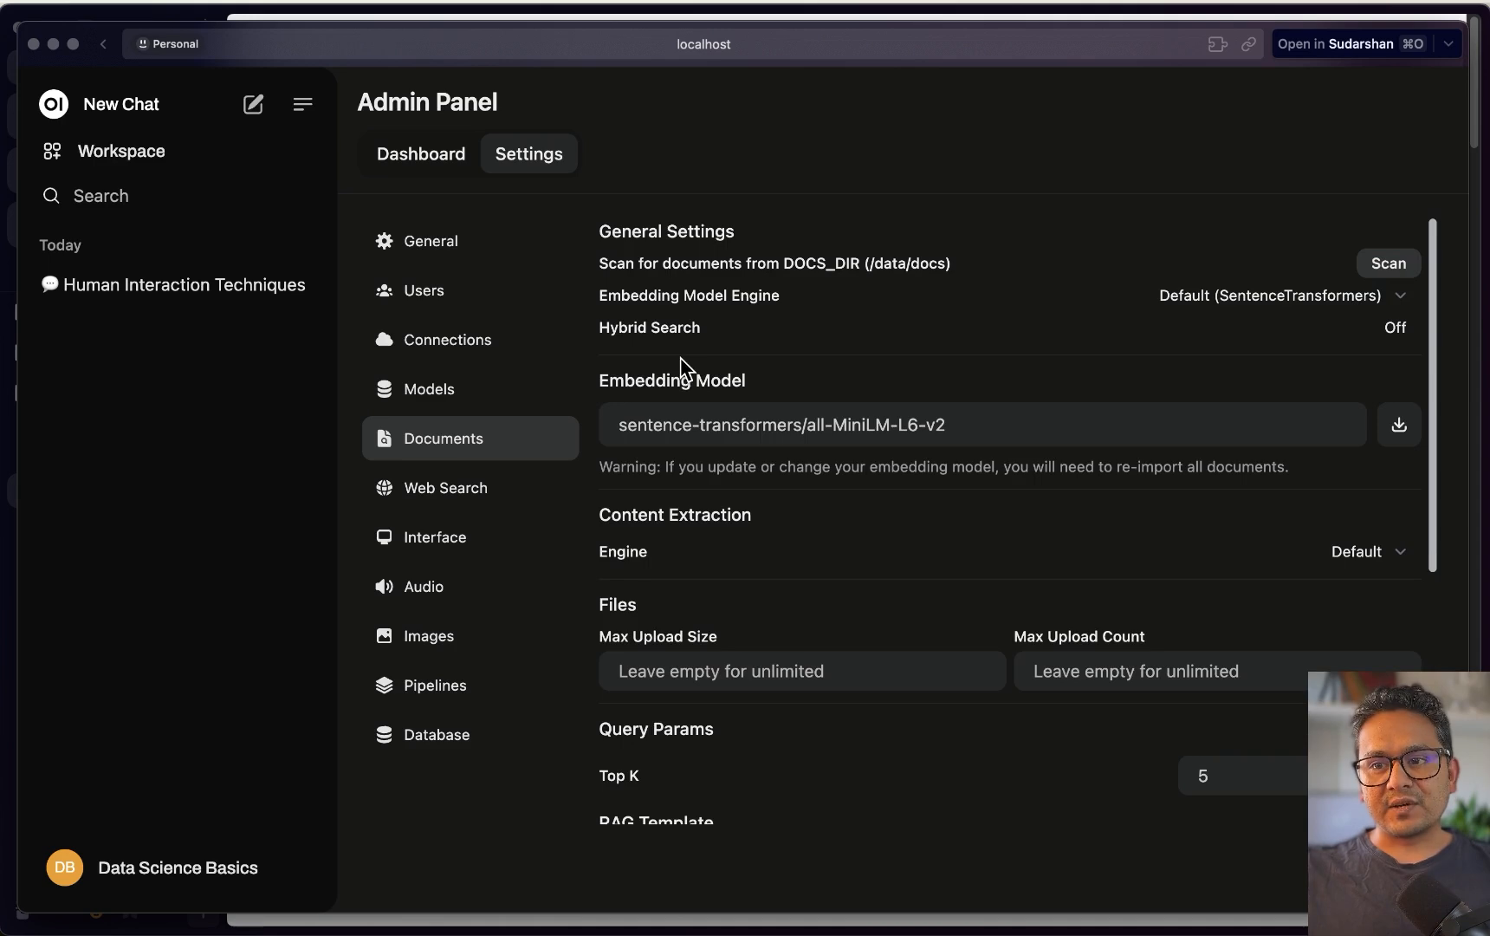
triple_click(779, 422)
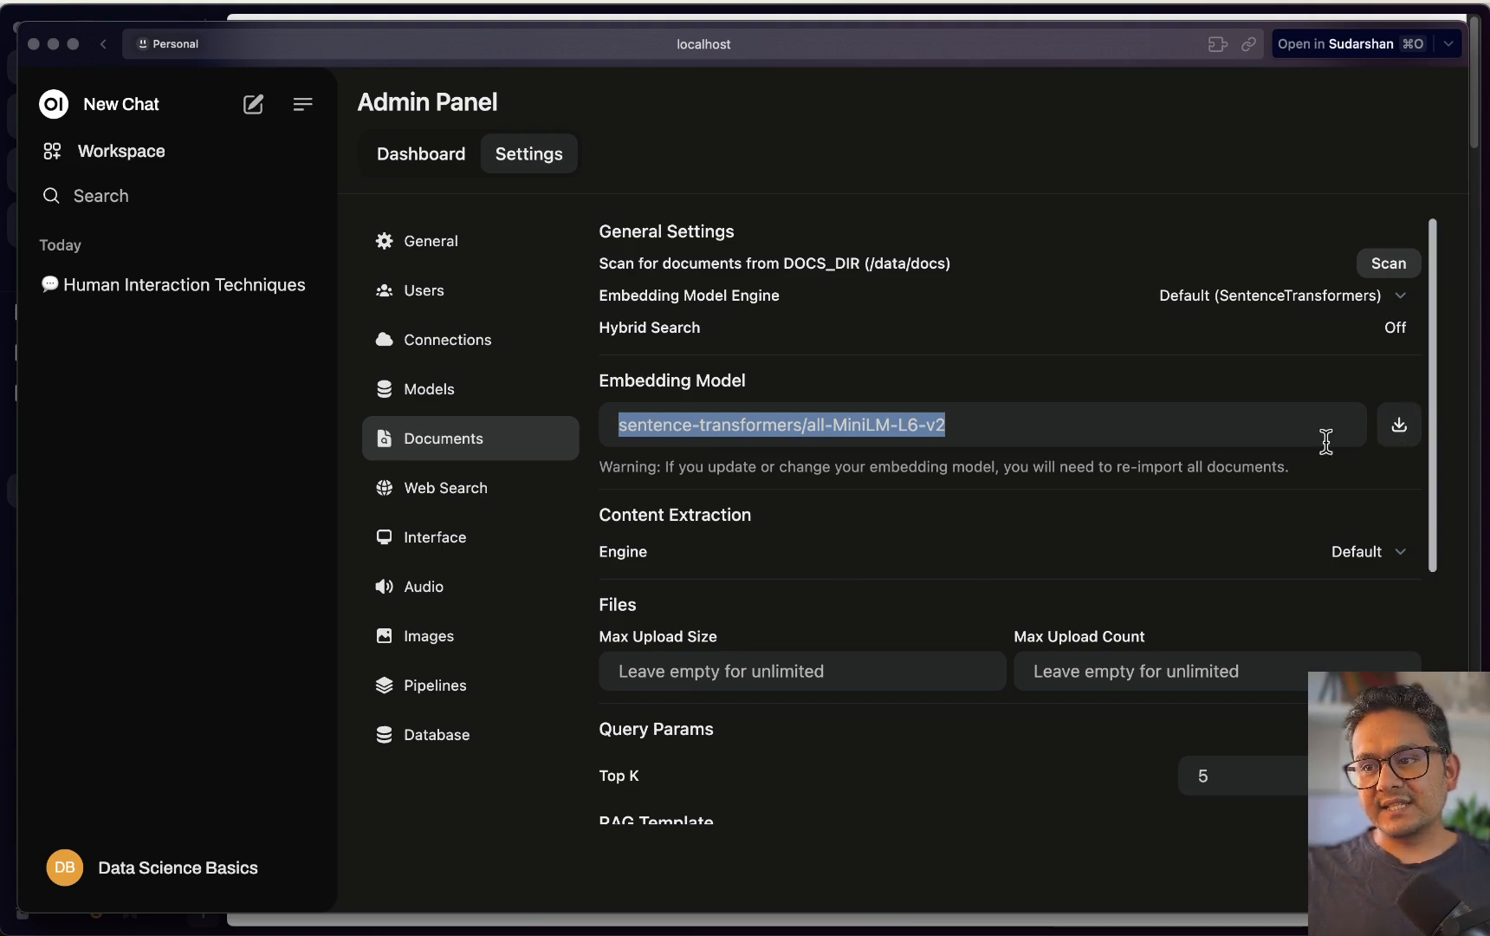
left_click(975, 430)
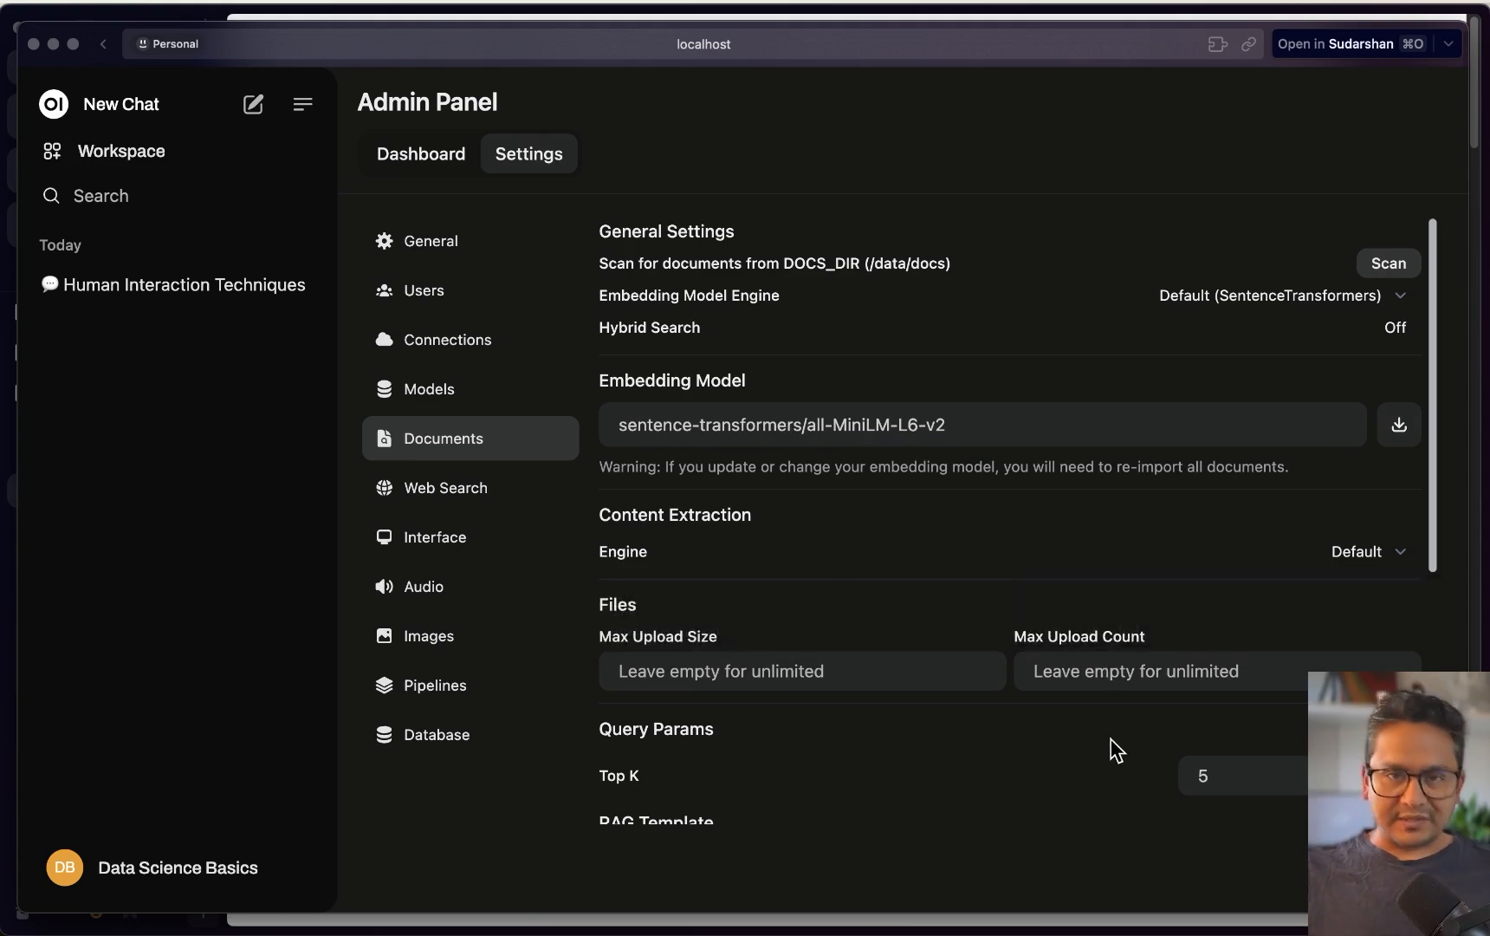
Change the document retrieval Top K value from 5 to 3
left_click(1160, 681)
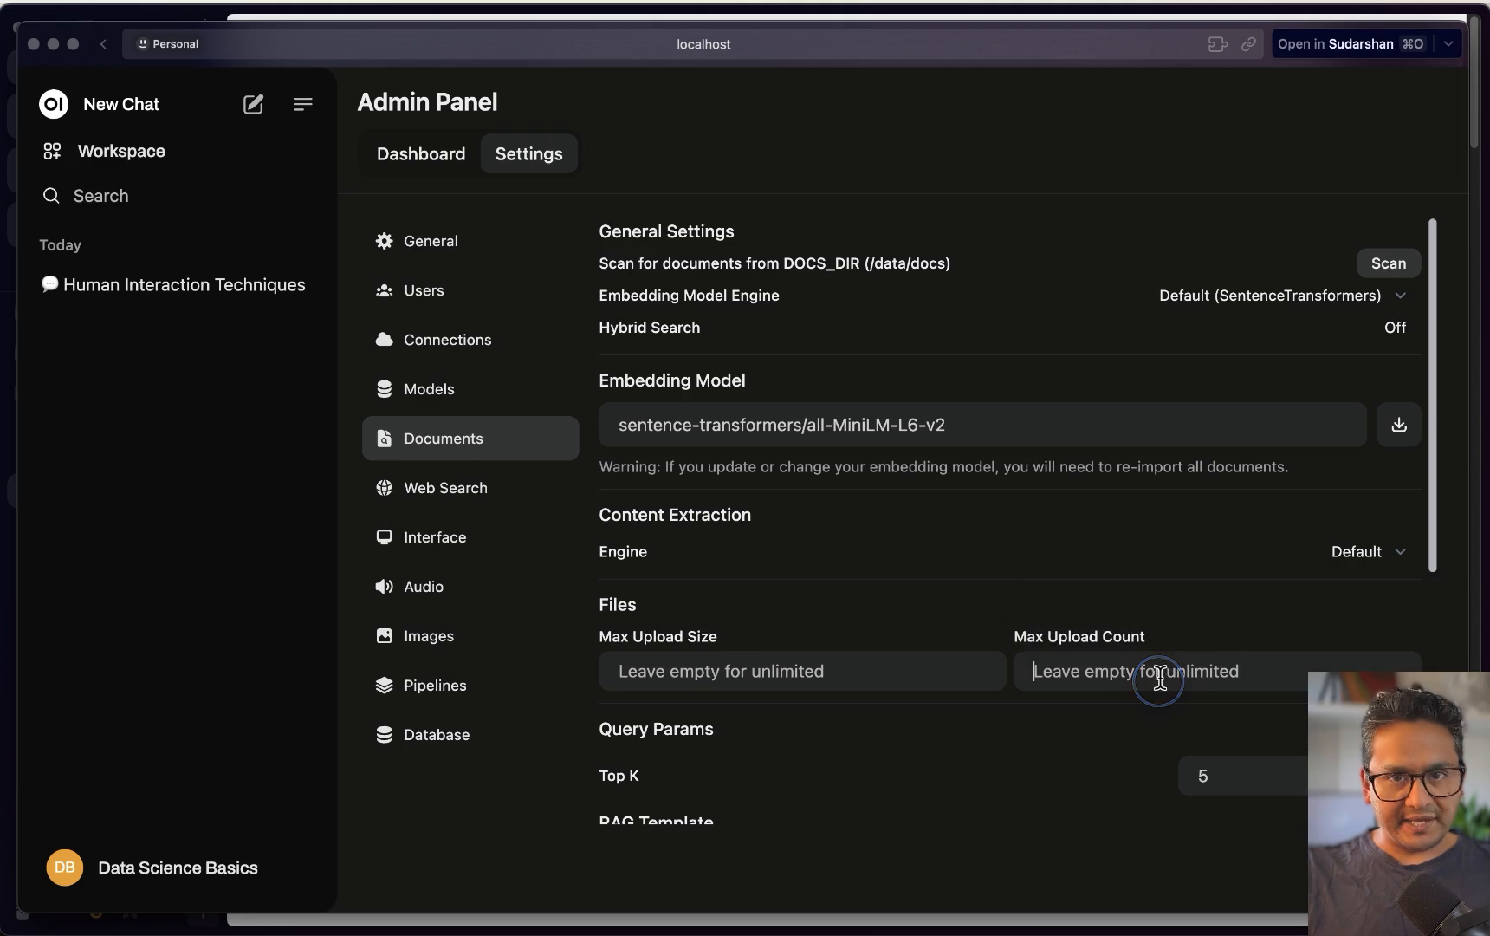
scroll(675, 755, "down", 5)
scroll(691, 702, "down", 1)
scroll(739, 619, "up", 1)
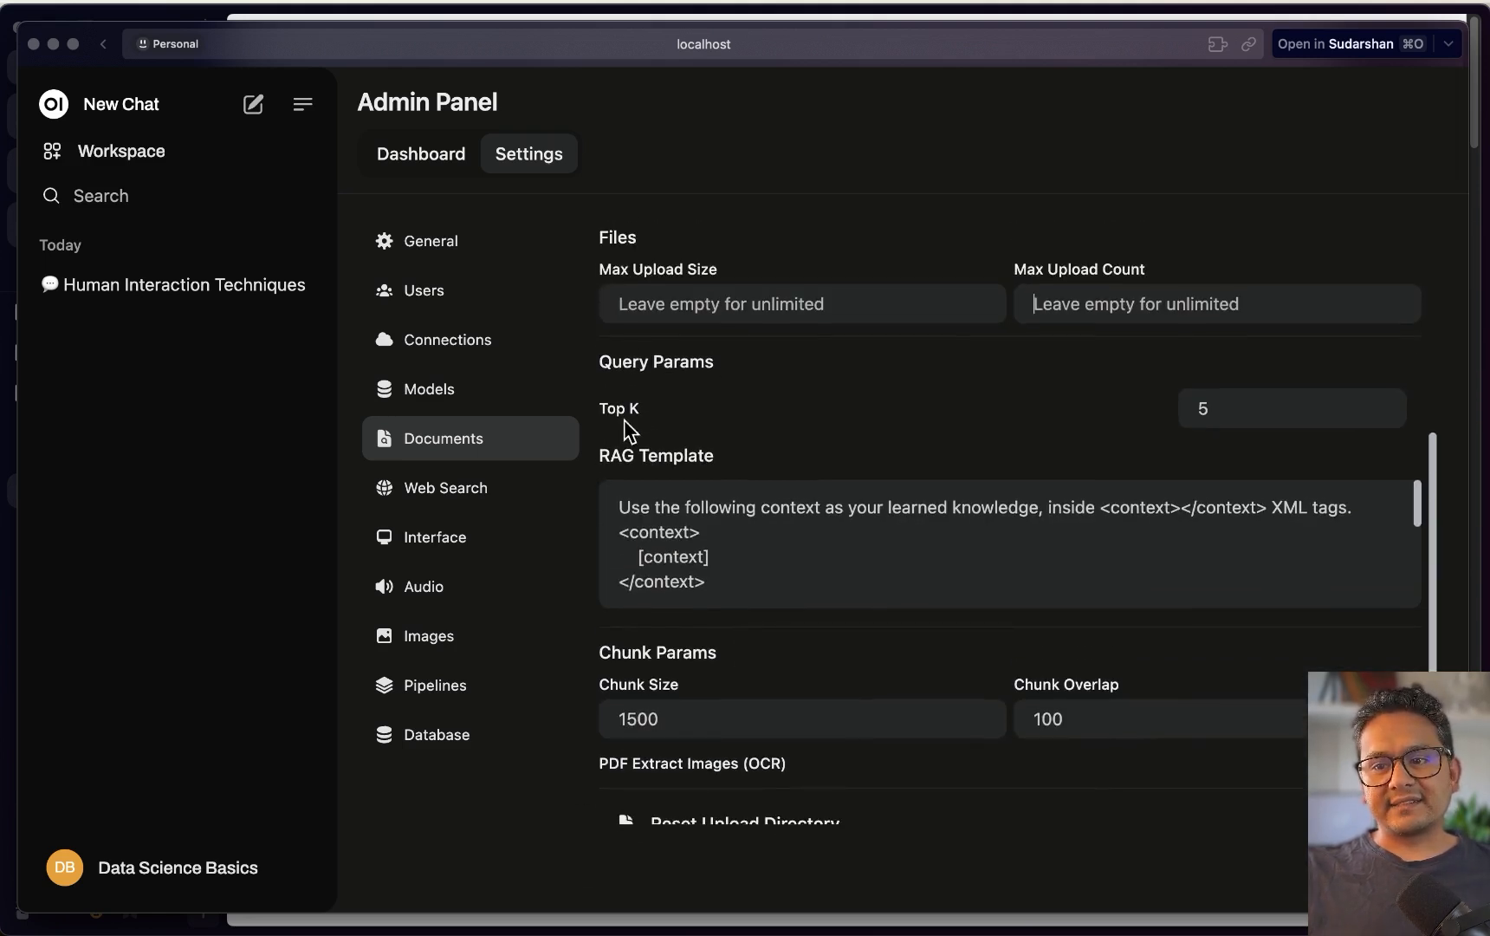
left_click(1233, 414)
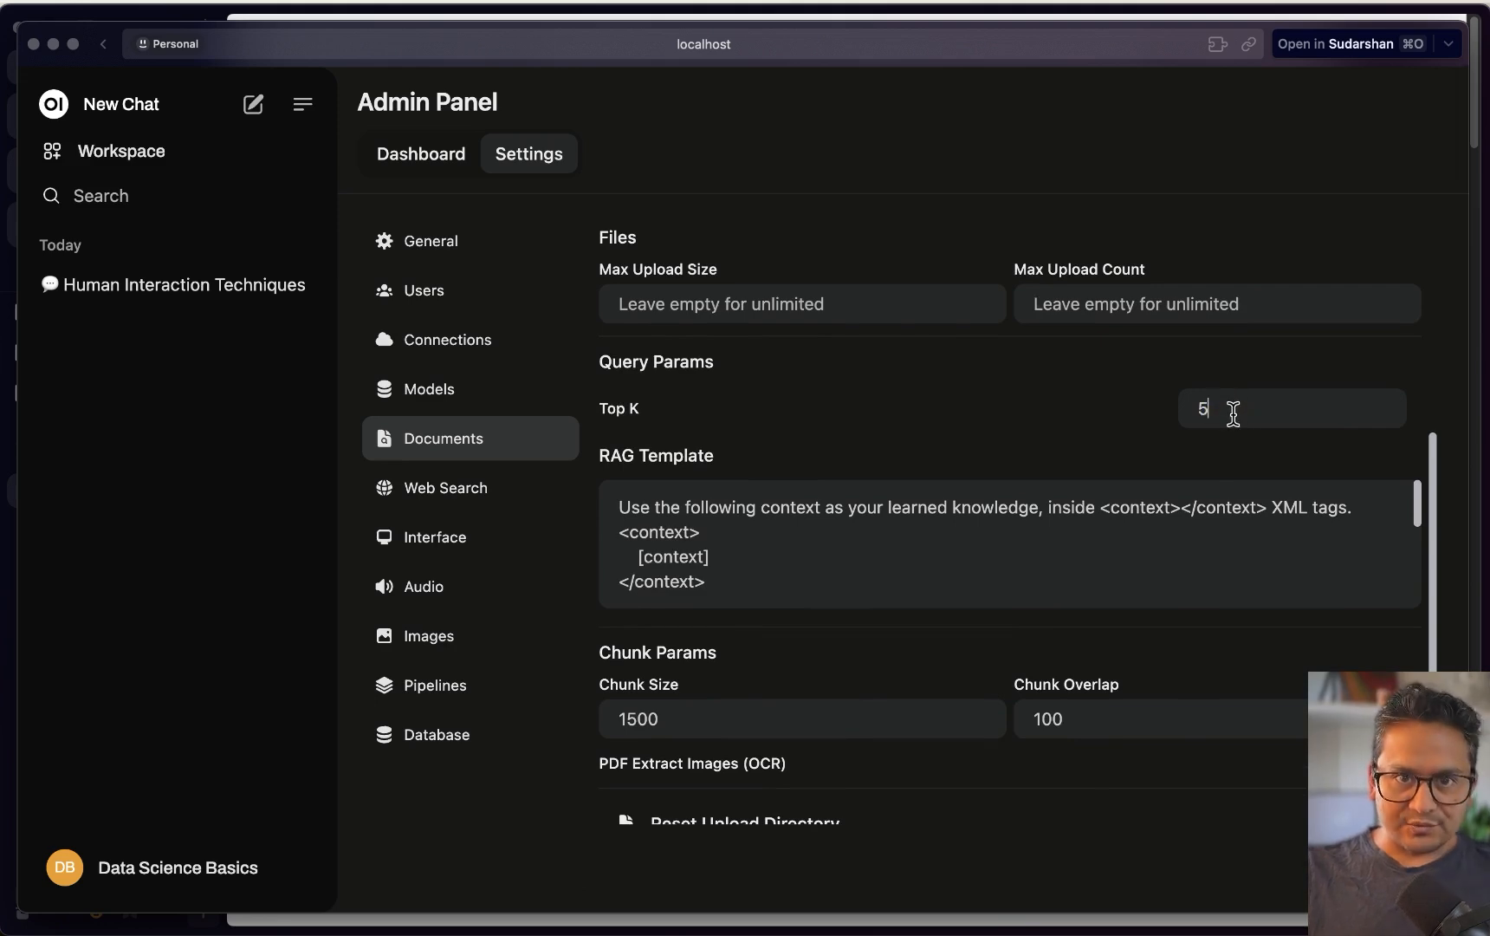
key("BackSpace")
type("3")
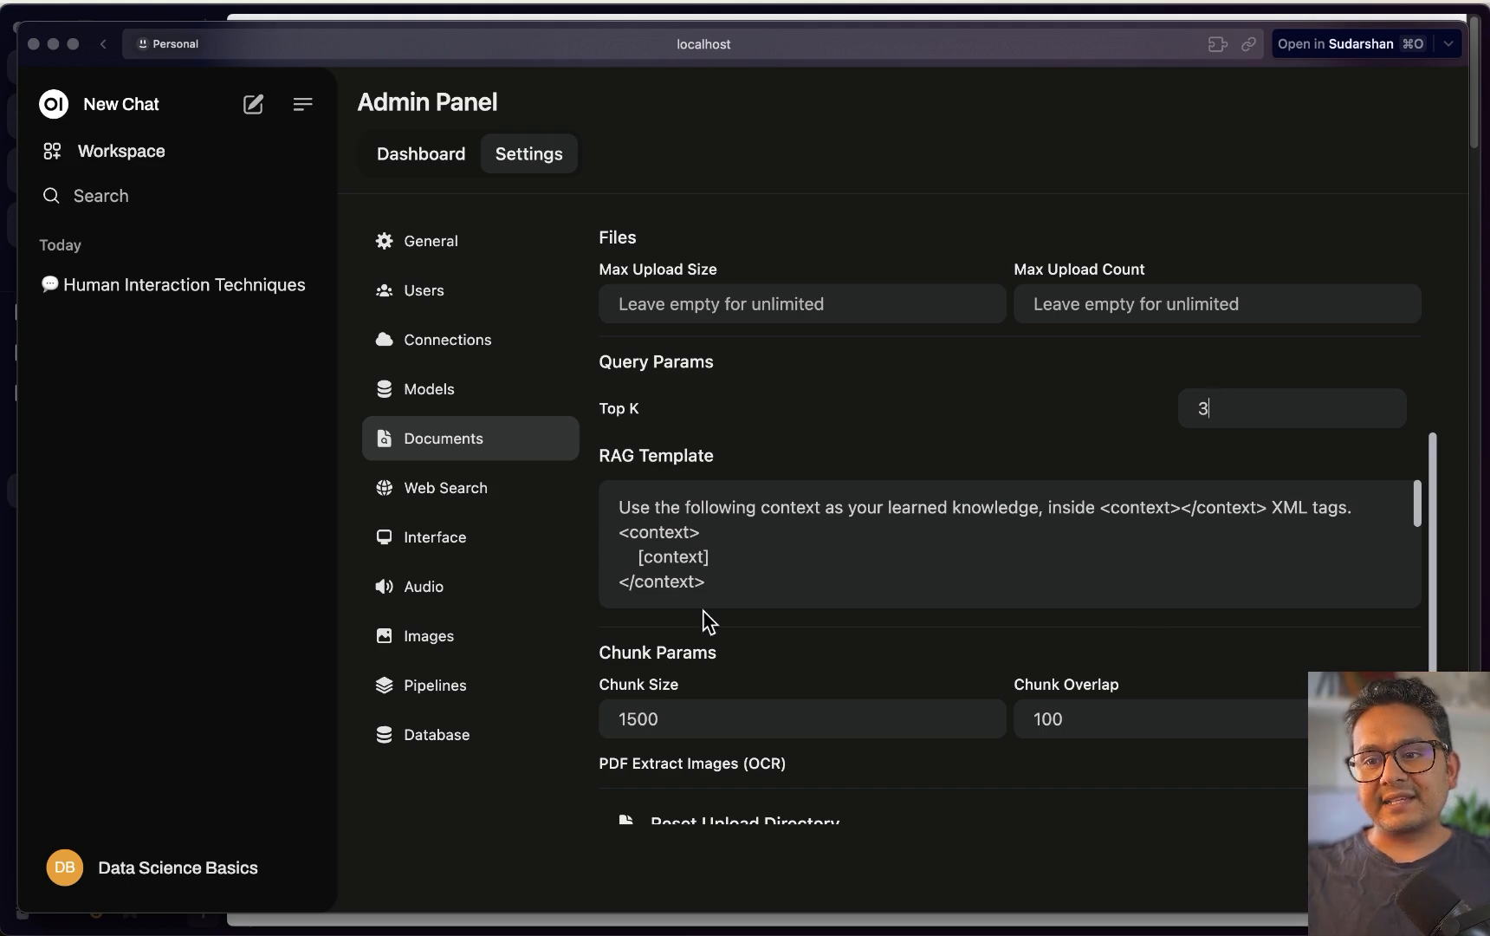
Set chunk size 1000 and chunk overlap 100, and save the Documents settings
left_click_drag(718, 582, 596, 490)
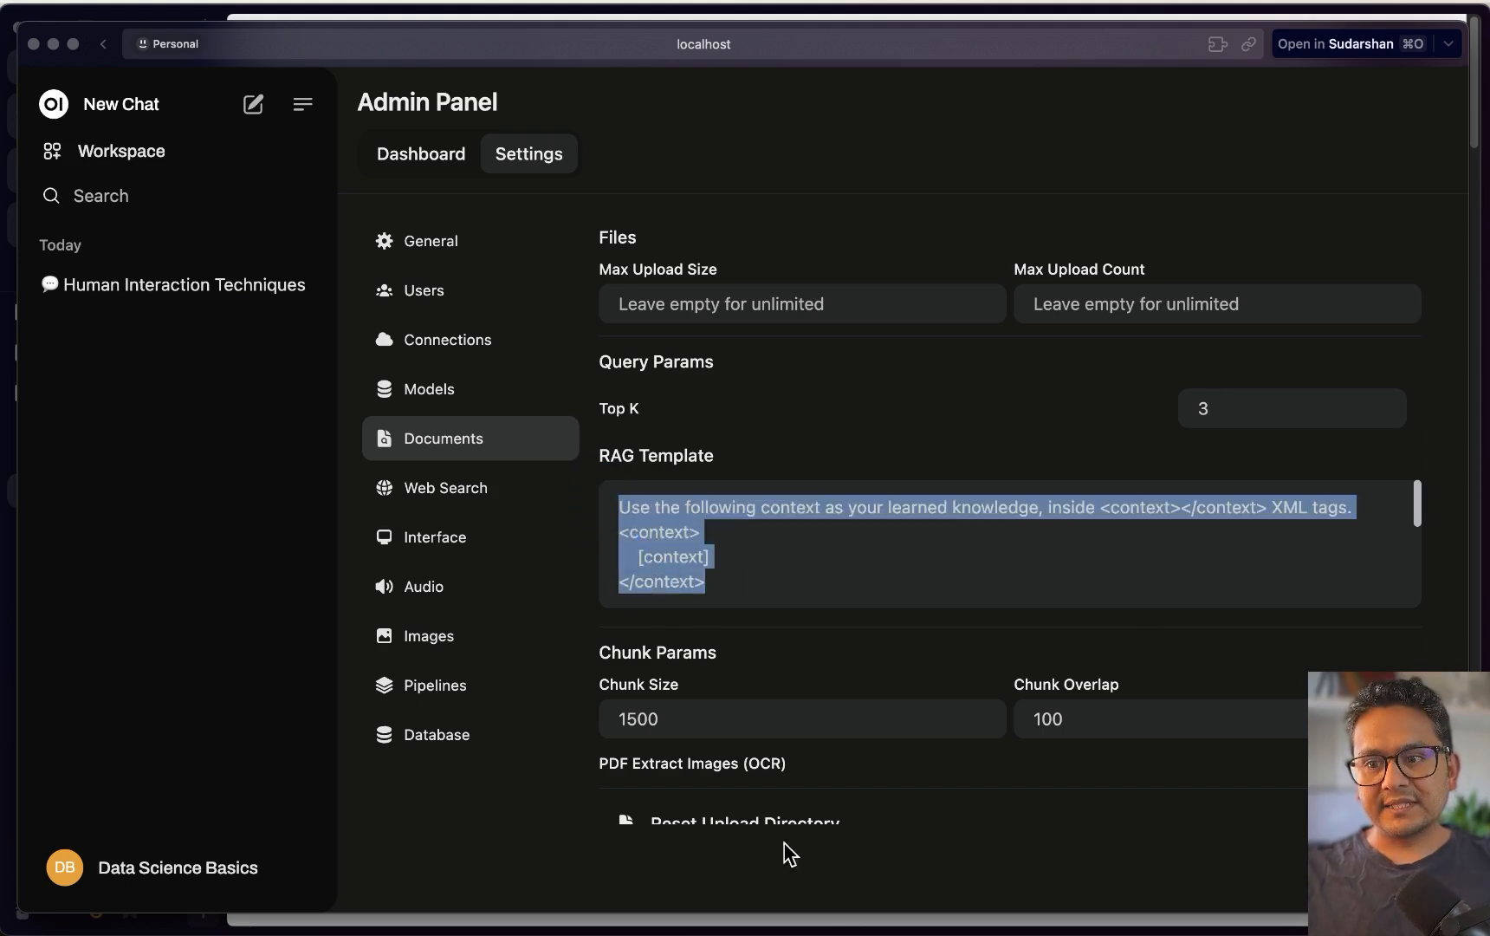
scroll(693, 681, "down", 1)
left_click(674, 693)
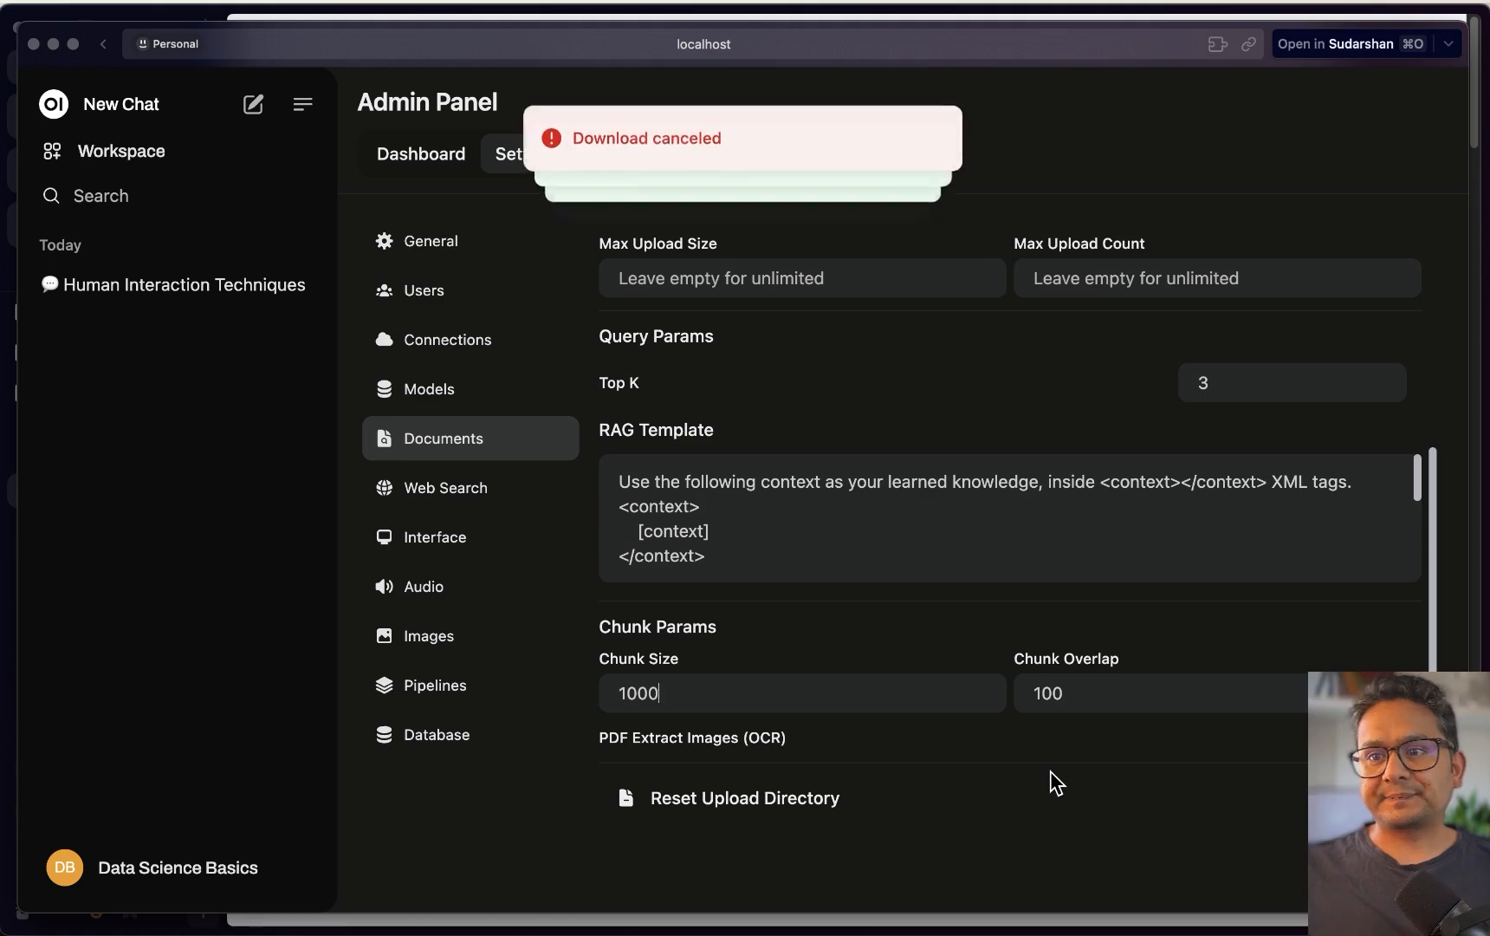
left_click(1081, 693)
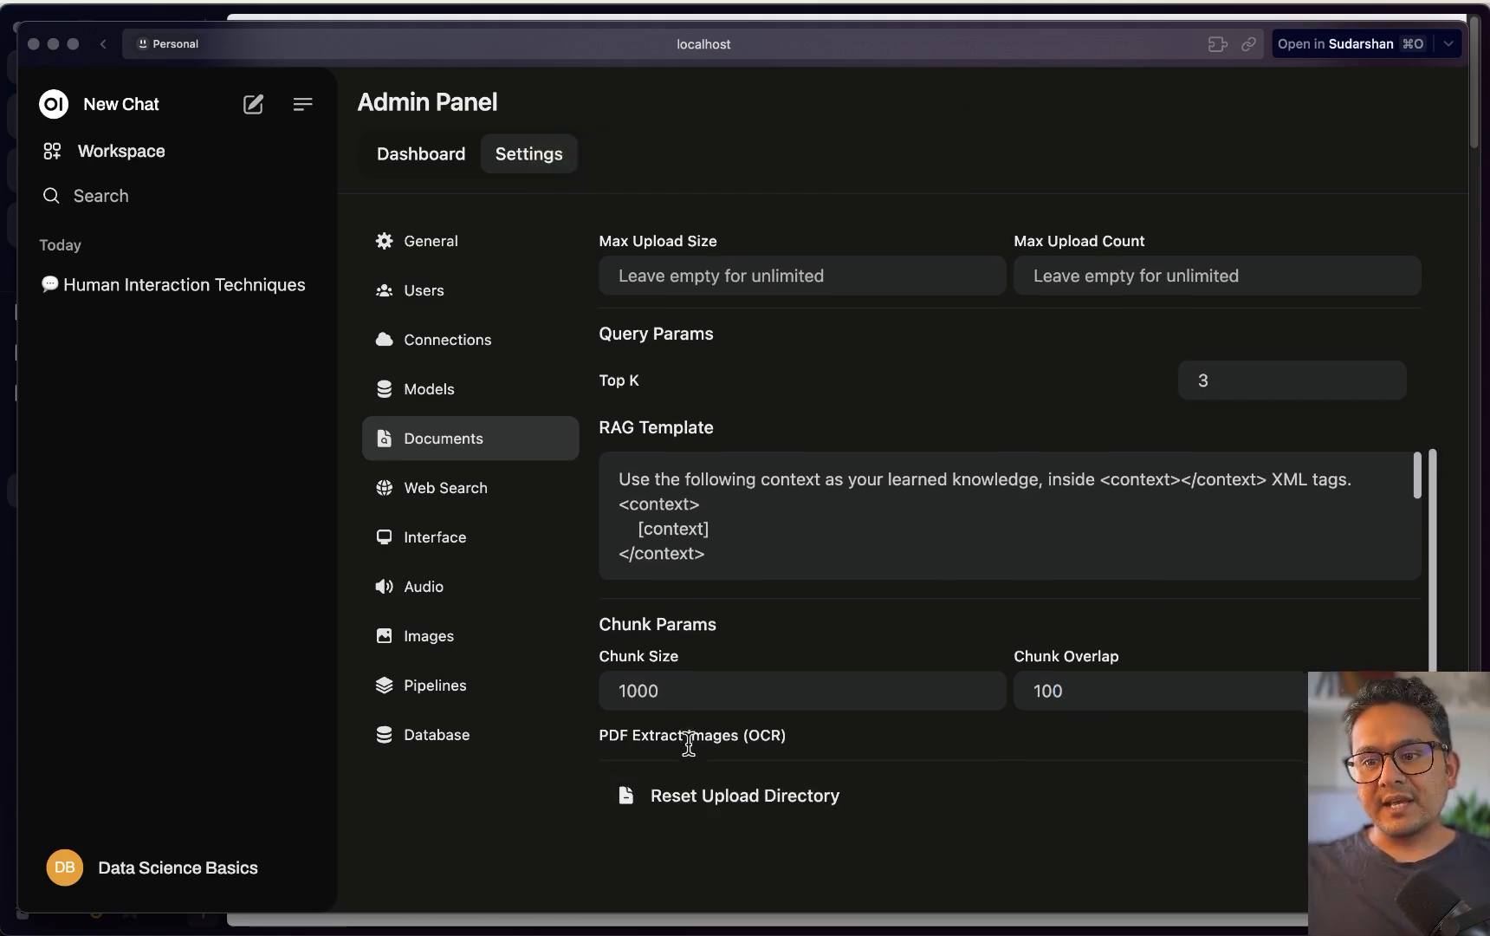
scroll(667, 732, "down", 1)
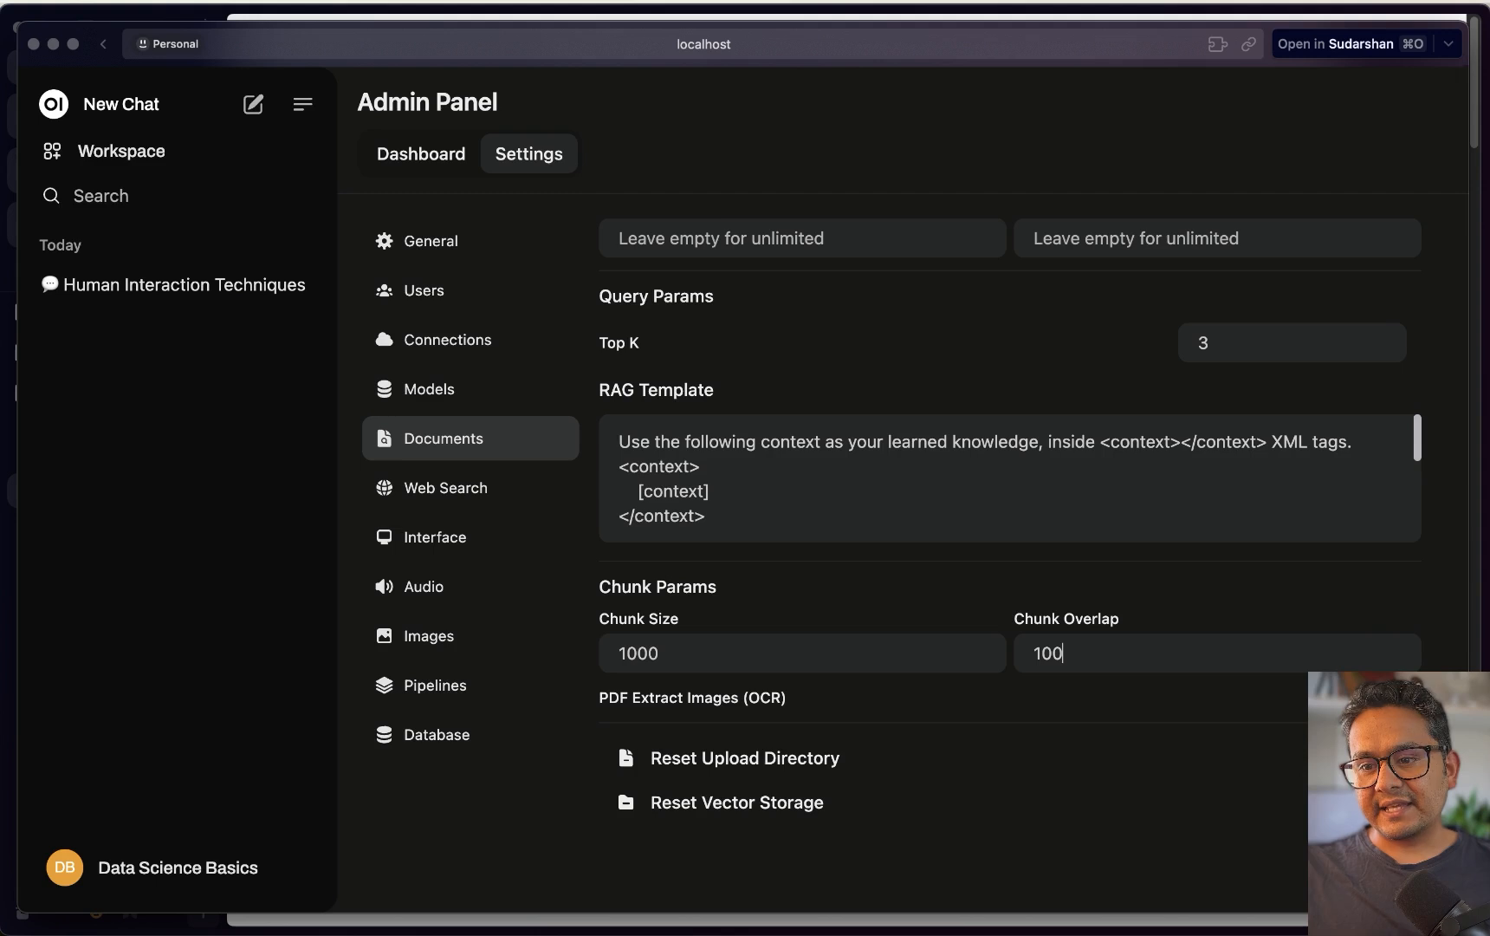
key("Return")
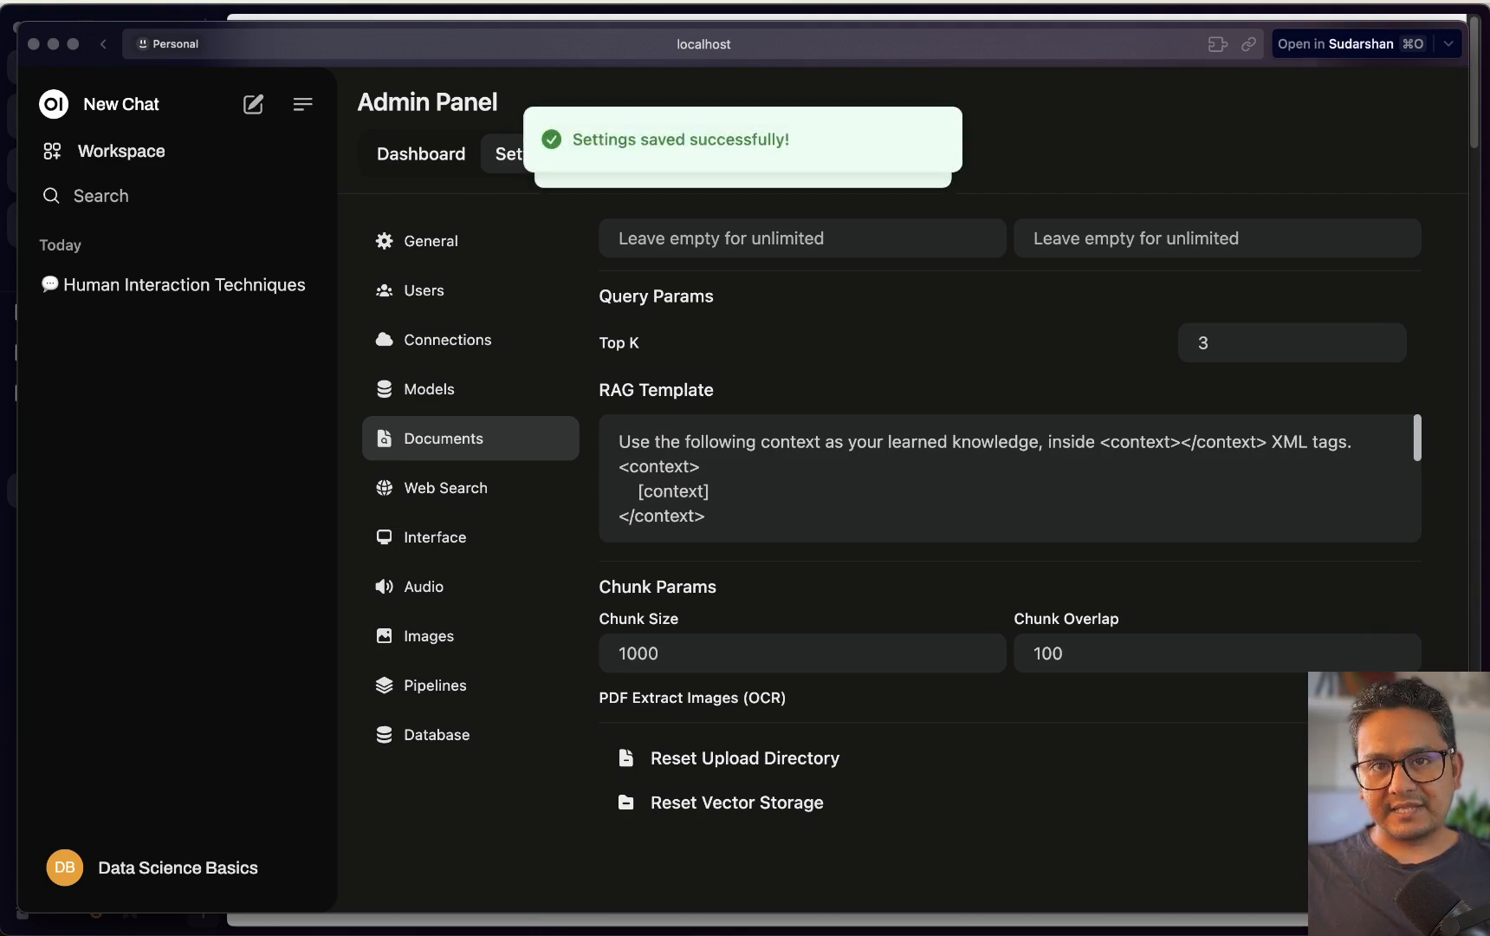
scroll(1007, 663, "up", 10)
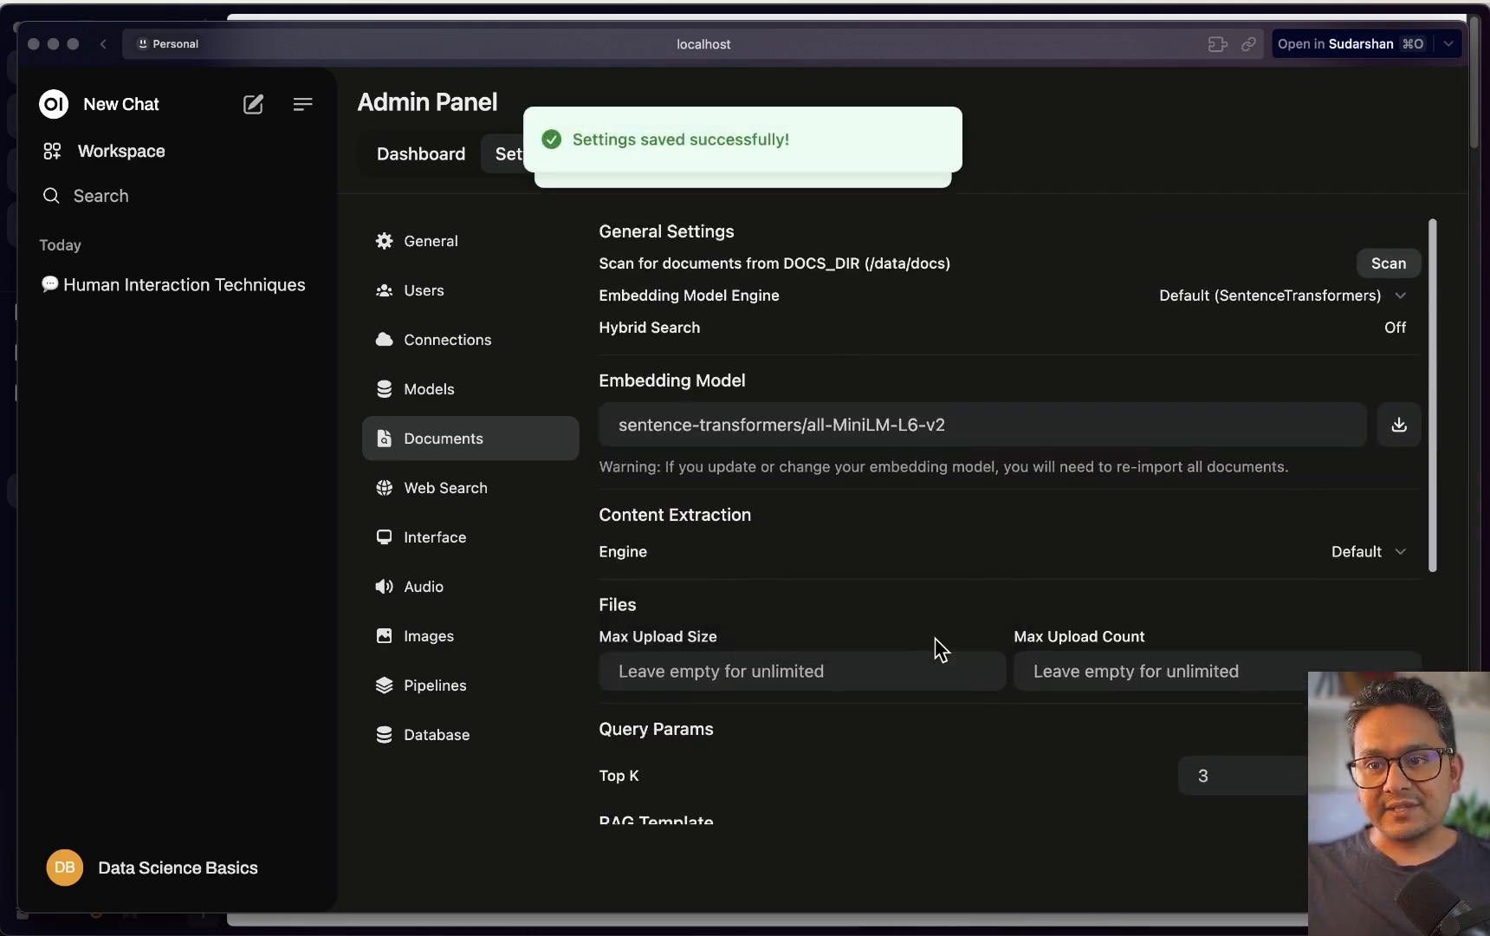
left_click(456, 384)
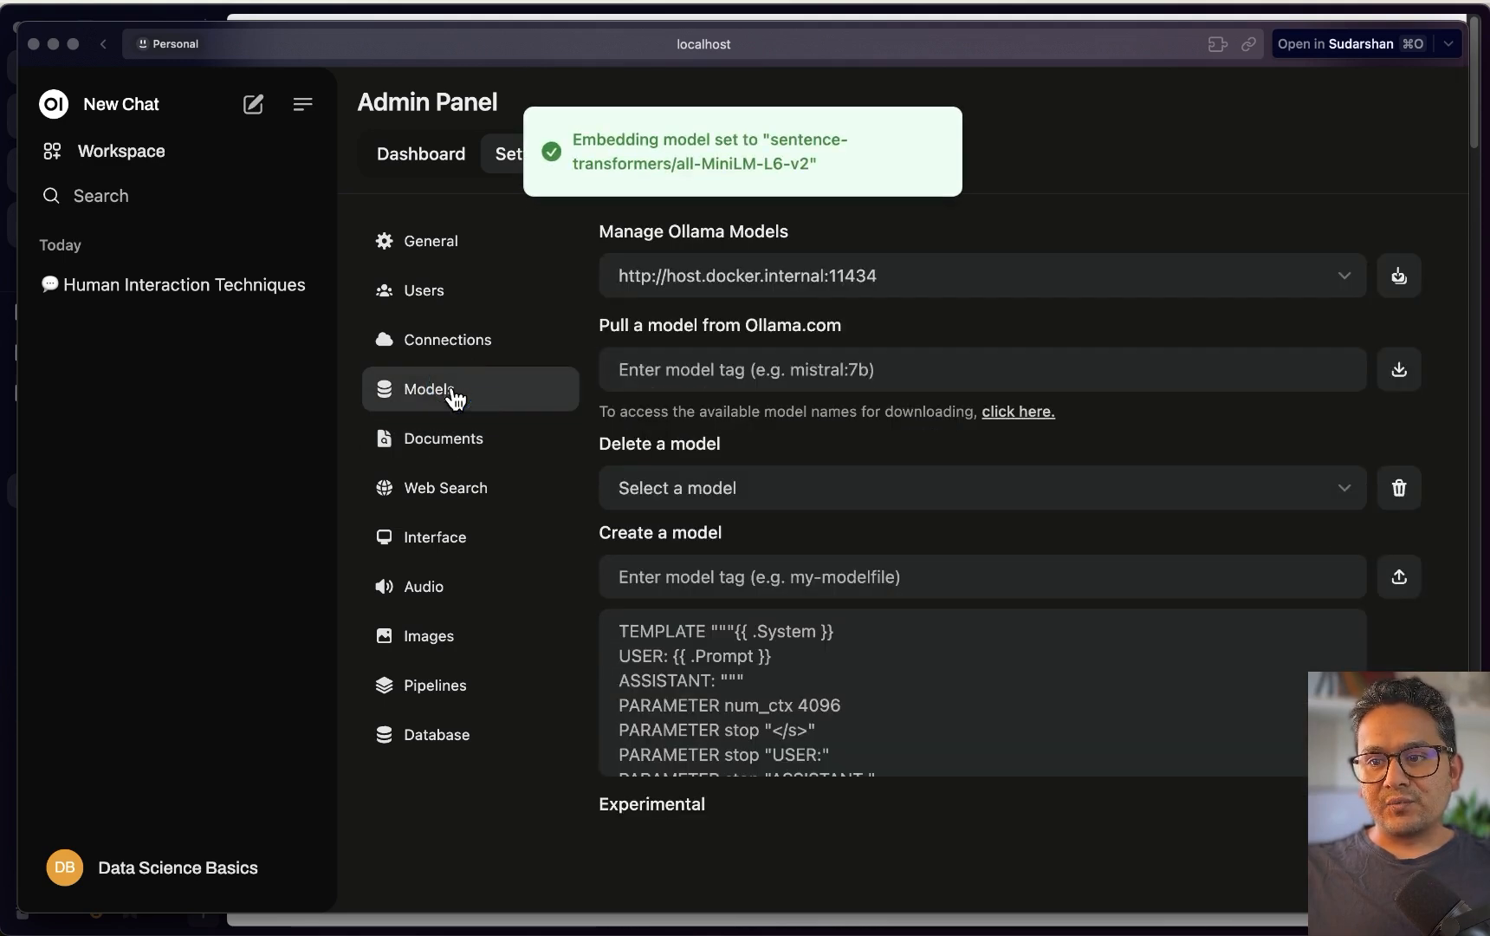
Pull phi3 from Ollama.com and confirm phi3:latest (2.0 GB) is listed among installed models
left_click(715, 483)
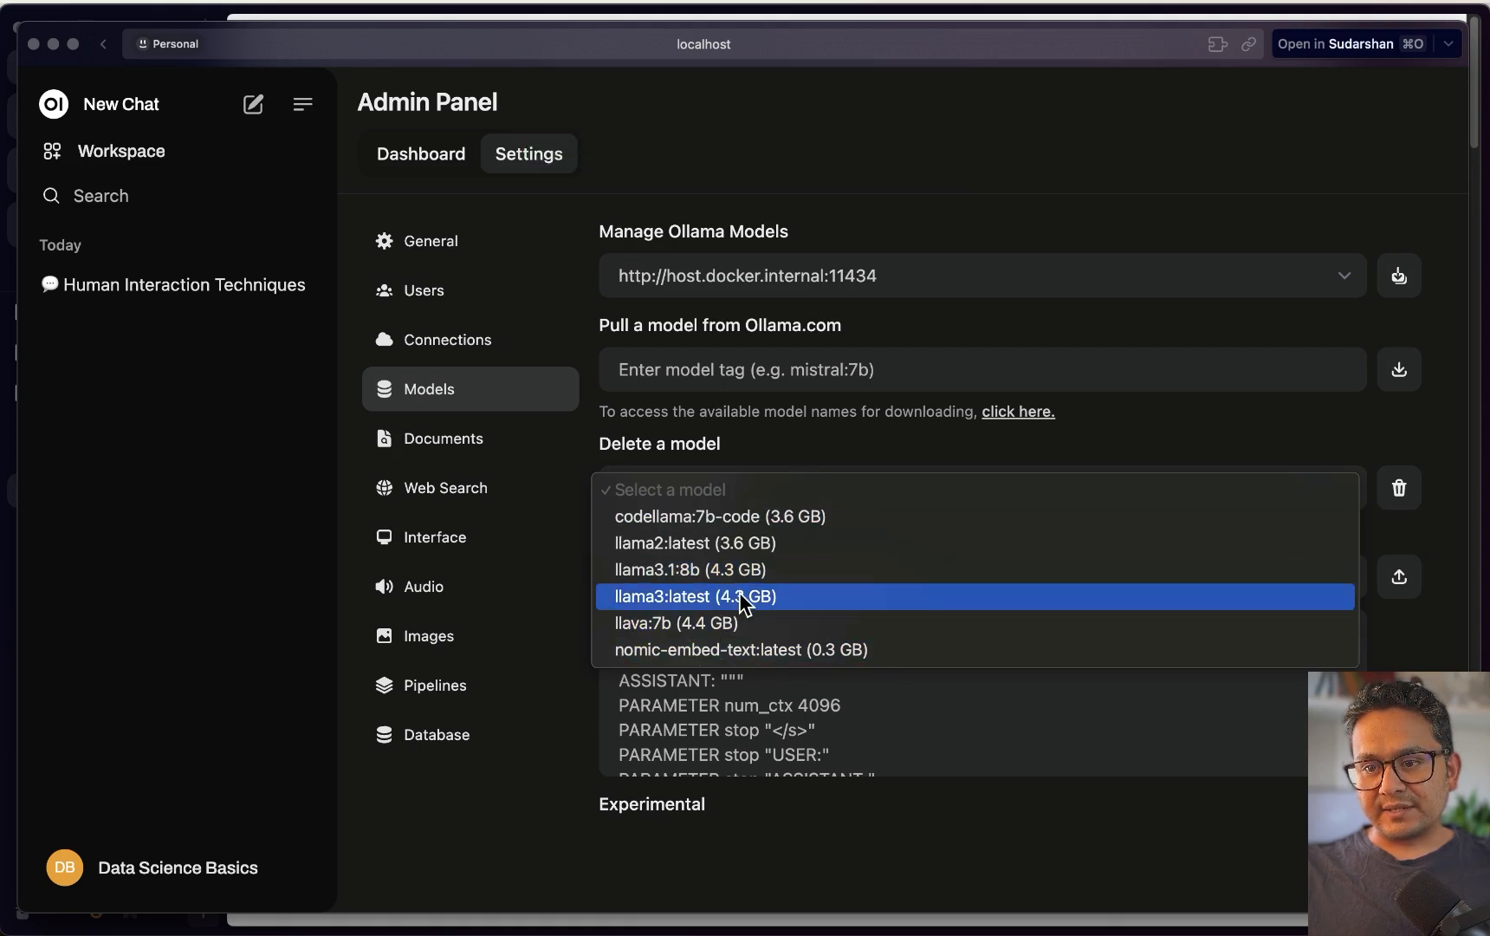
left_click(849, 368)
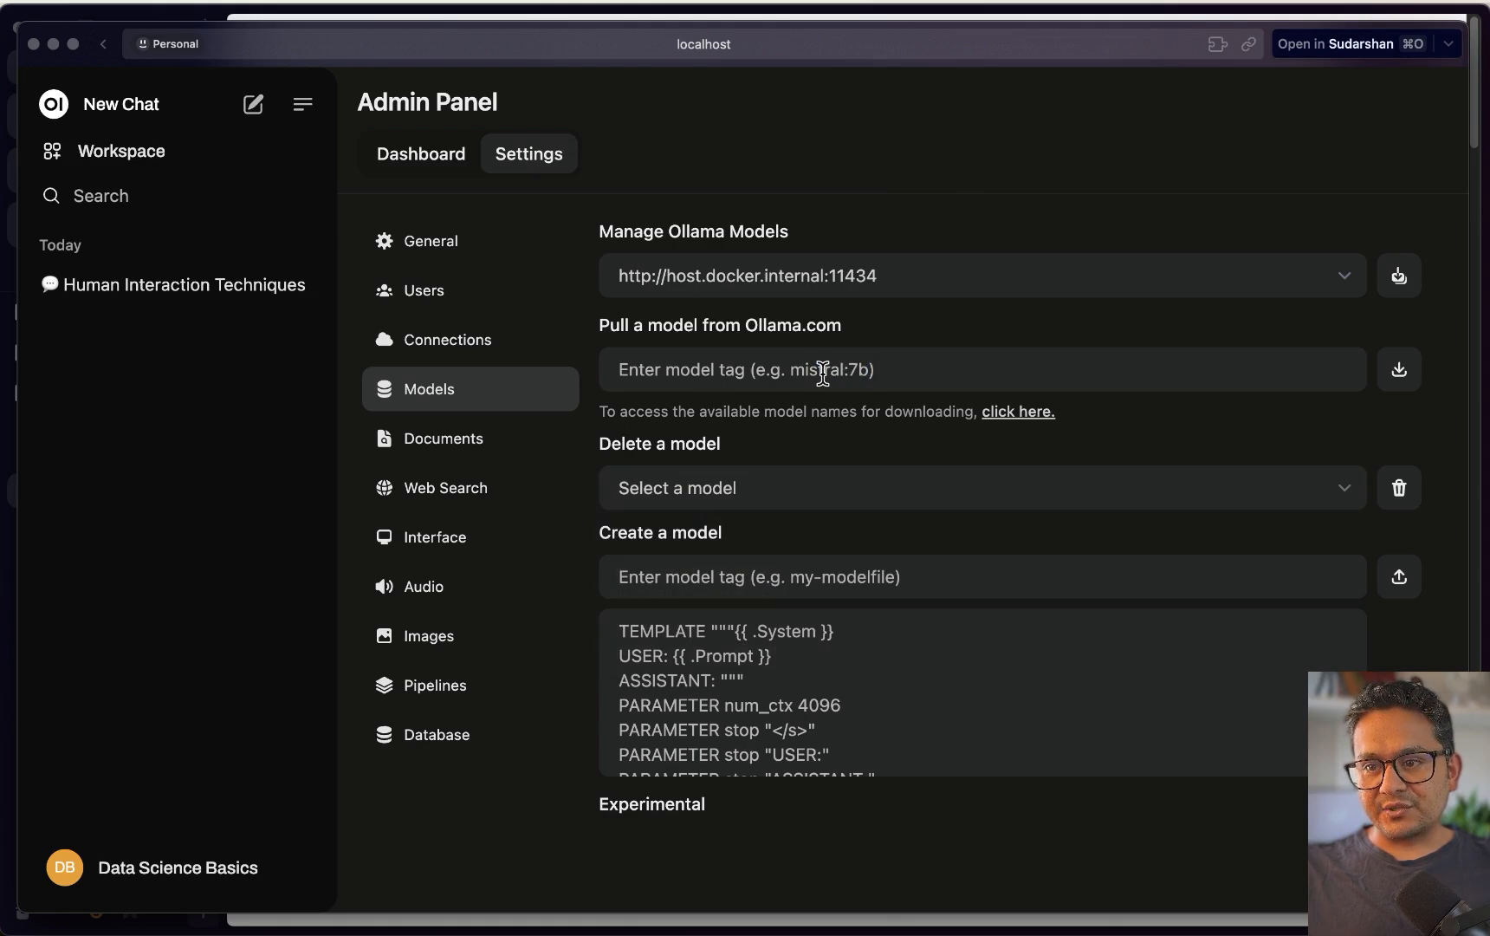
type("phi")
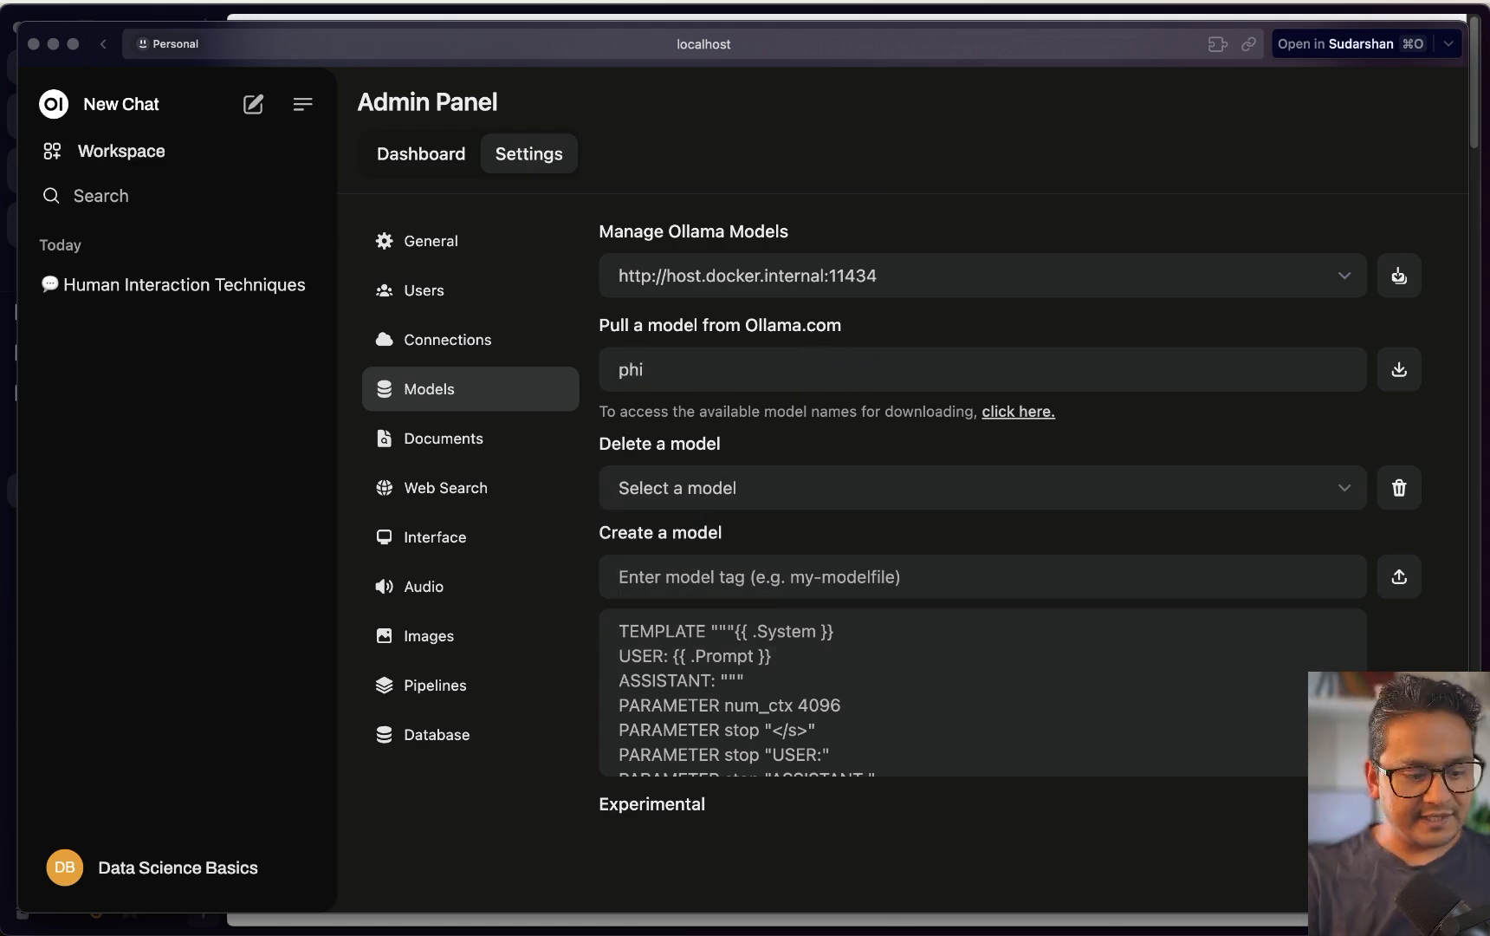
type("3")
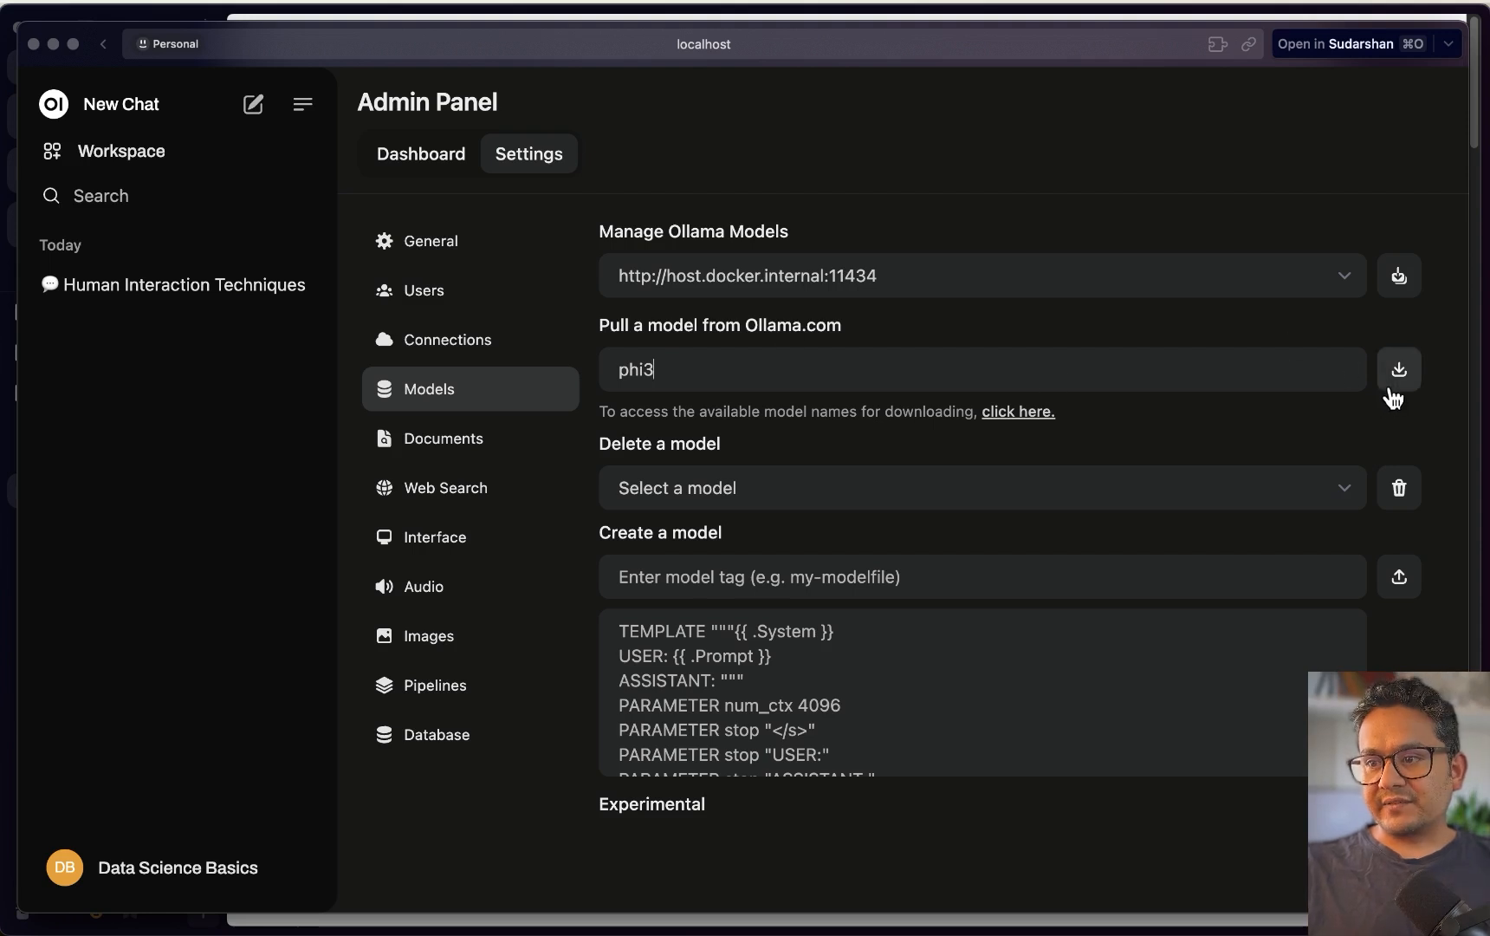
left_click(1390, 389)
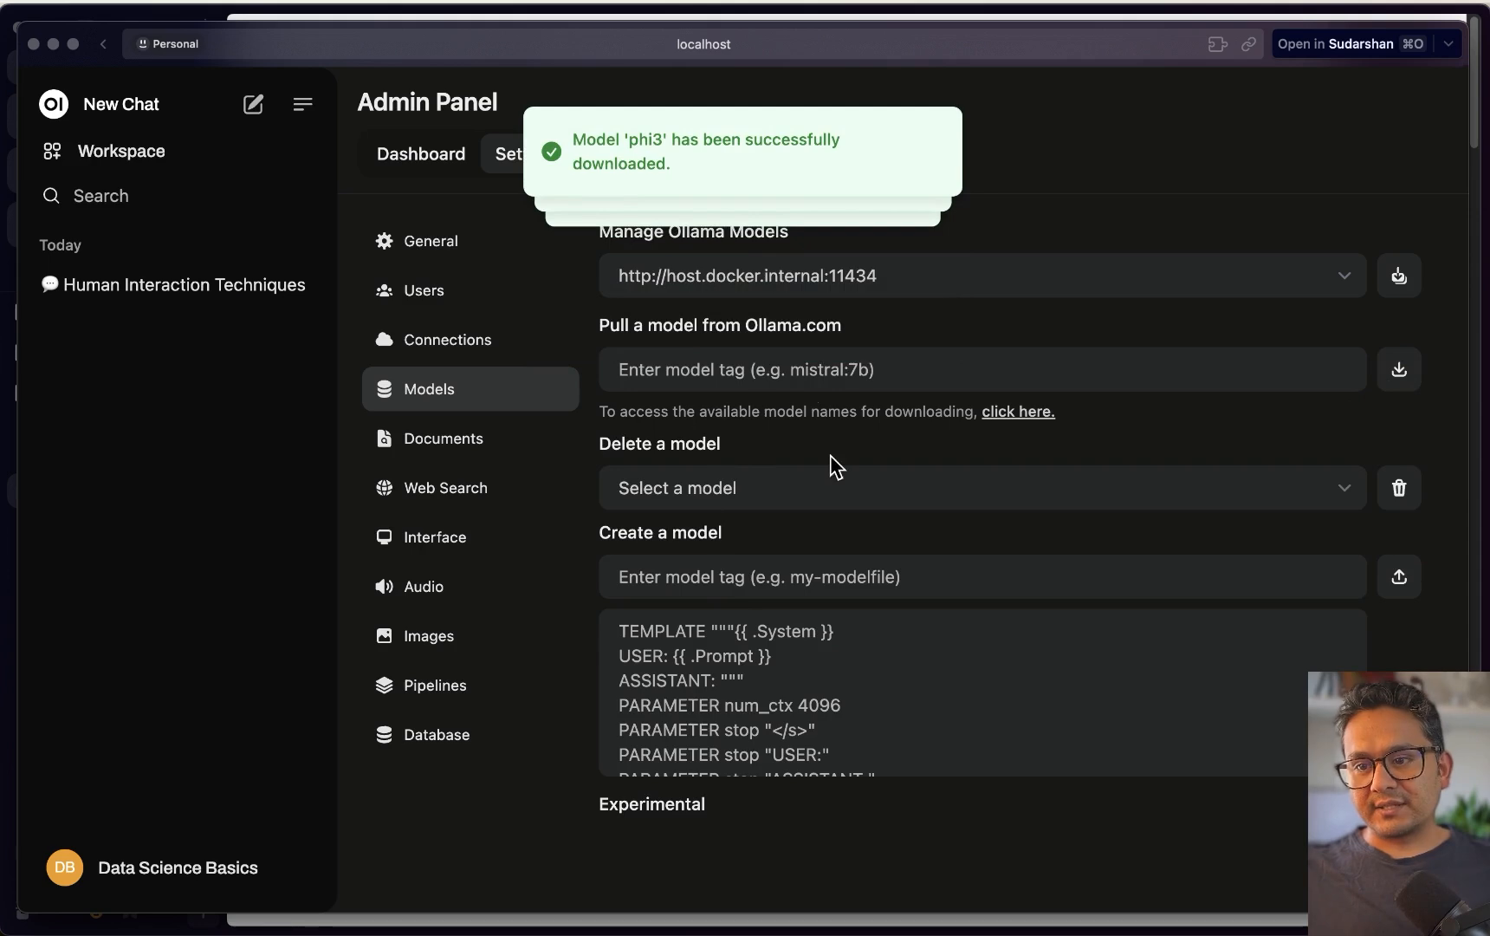
left_click(760, 485)
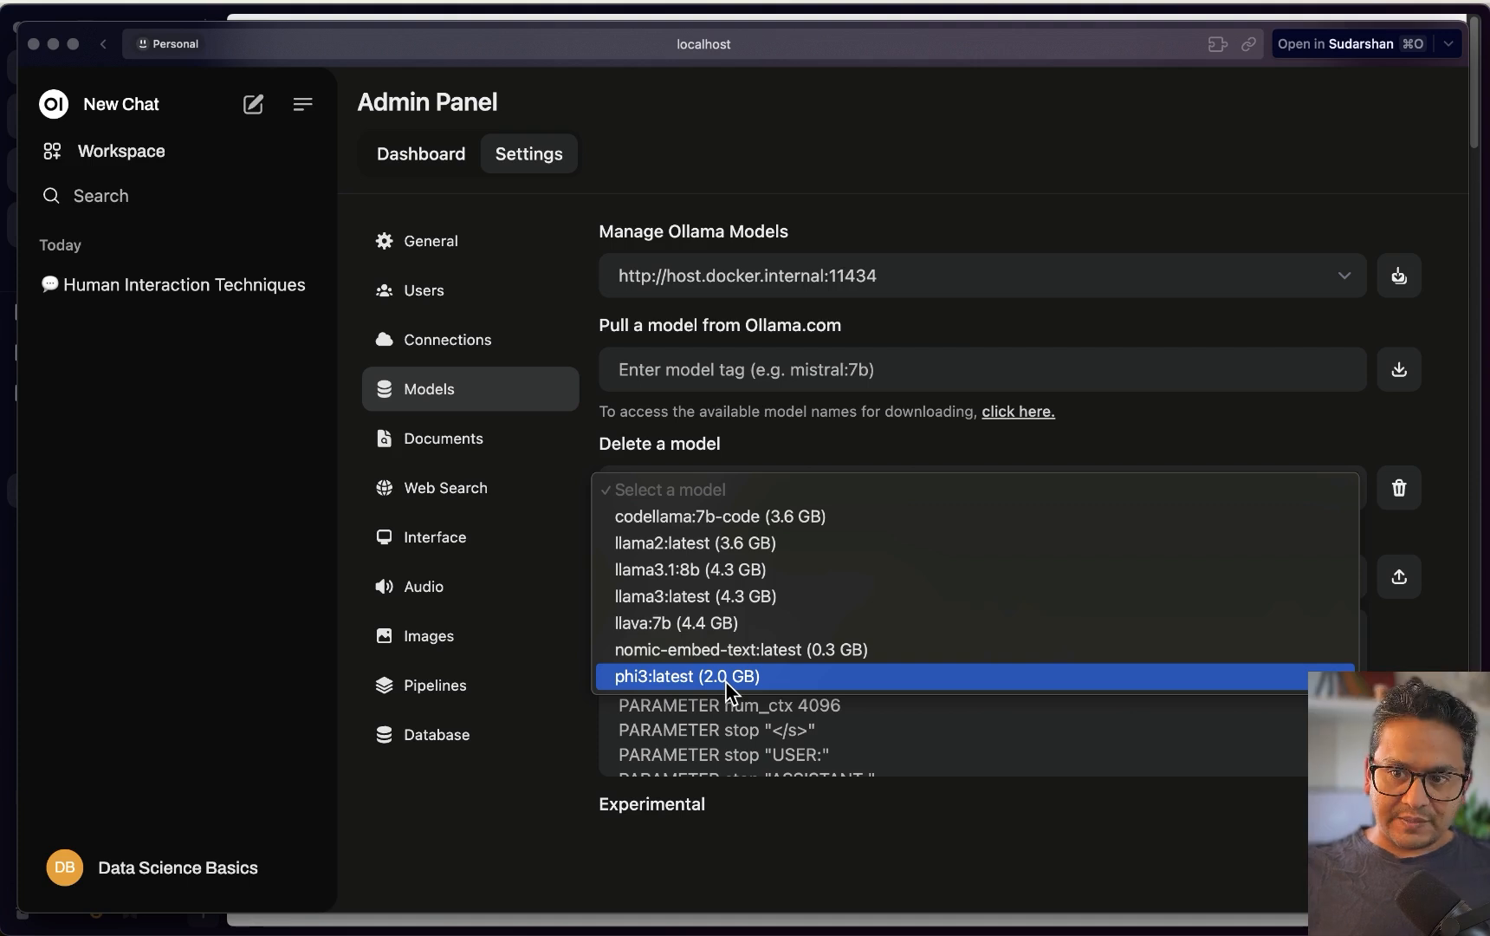
left_click(251, 434)
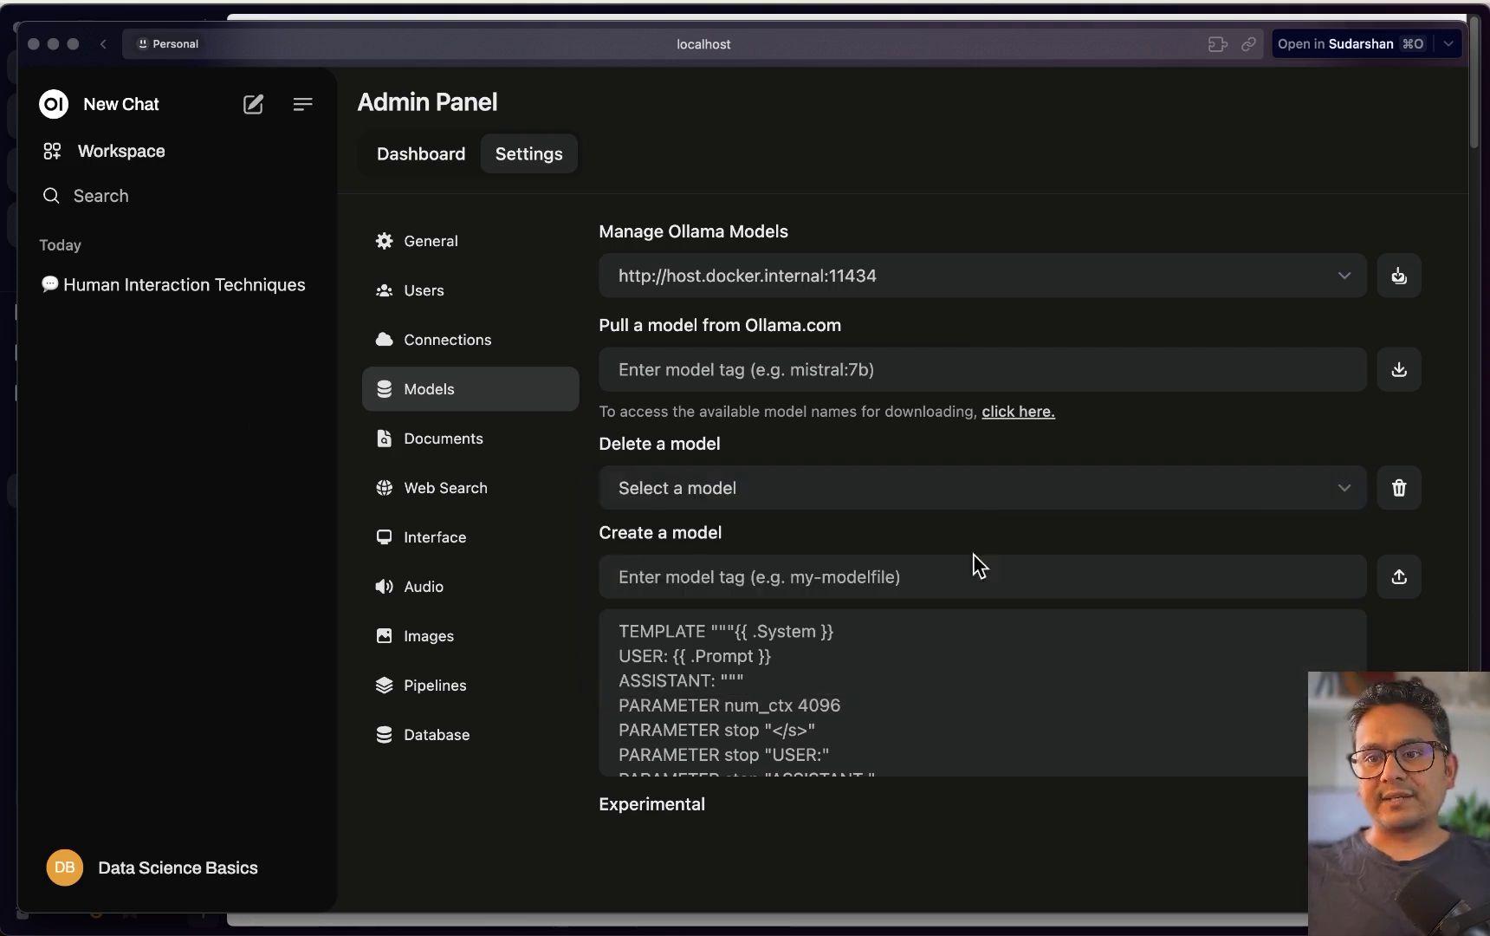
left_click(425, 441)
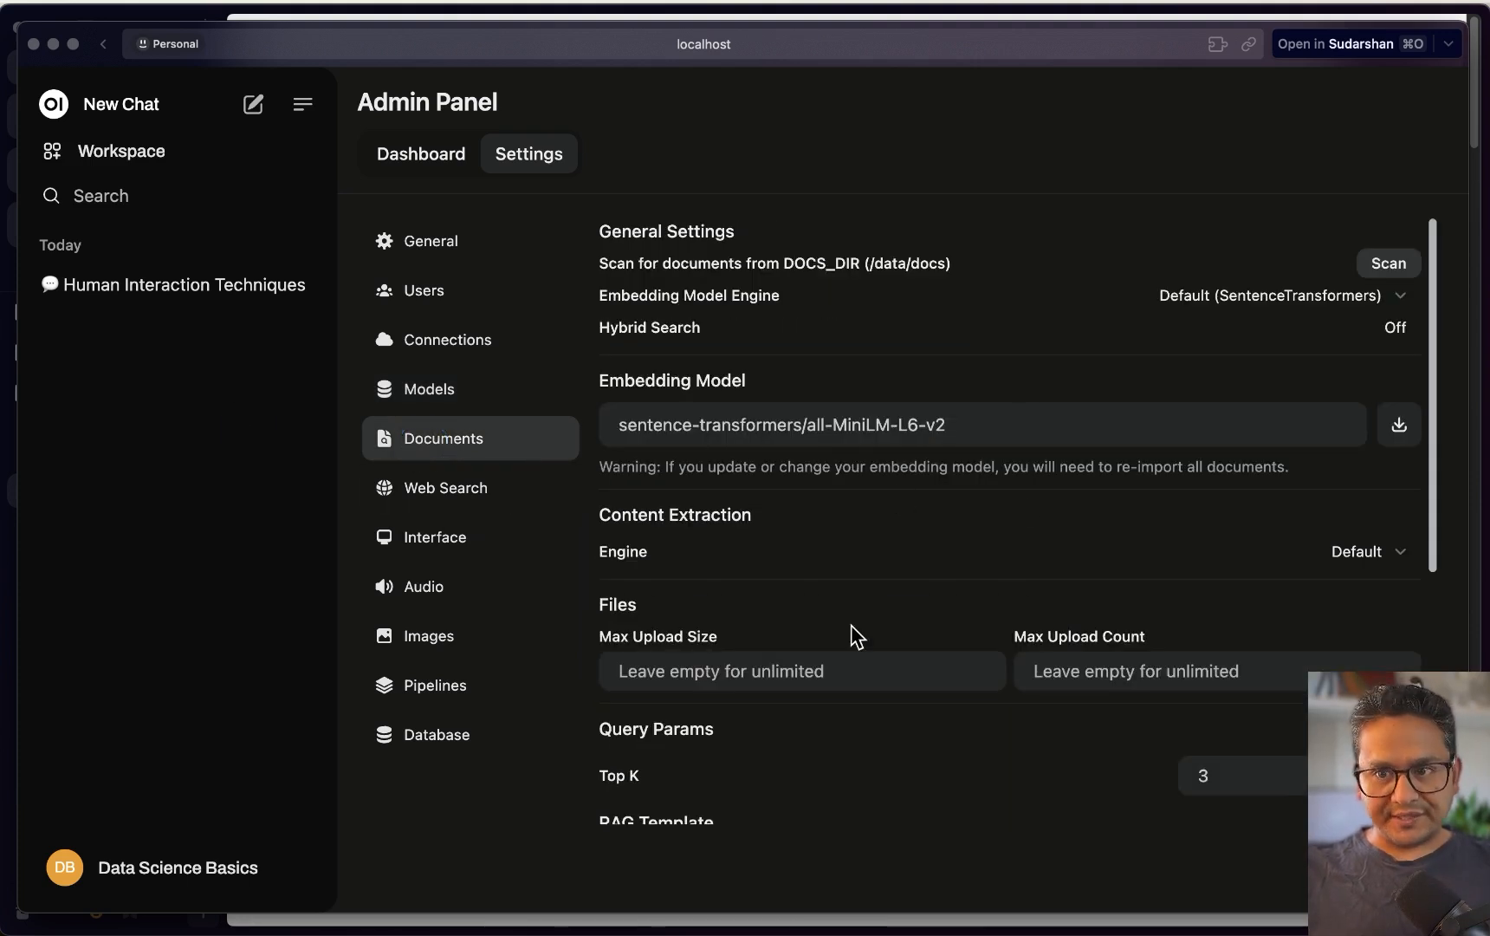
Glance at Web Search settings and a new chat's message options, then reopen Admin Panel settings
left_click(434, 510)
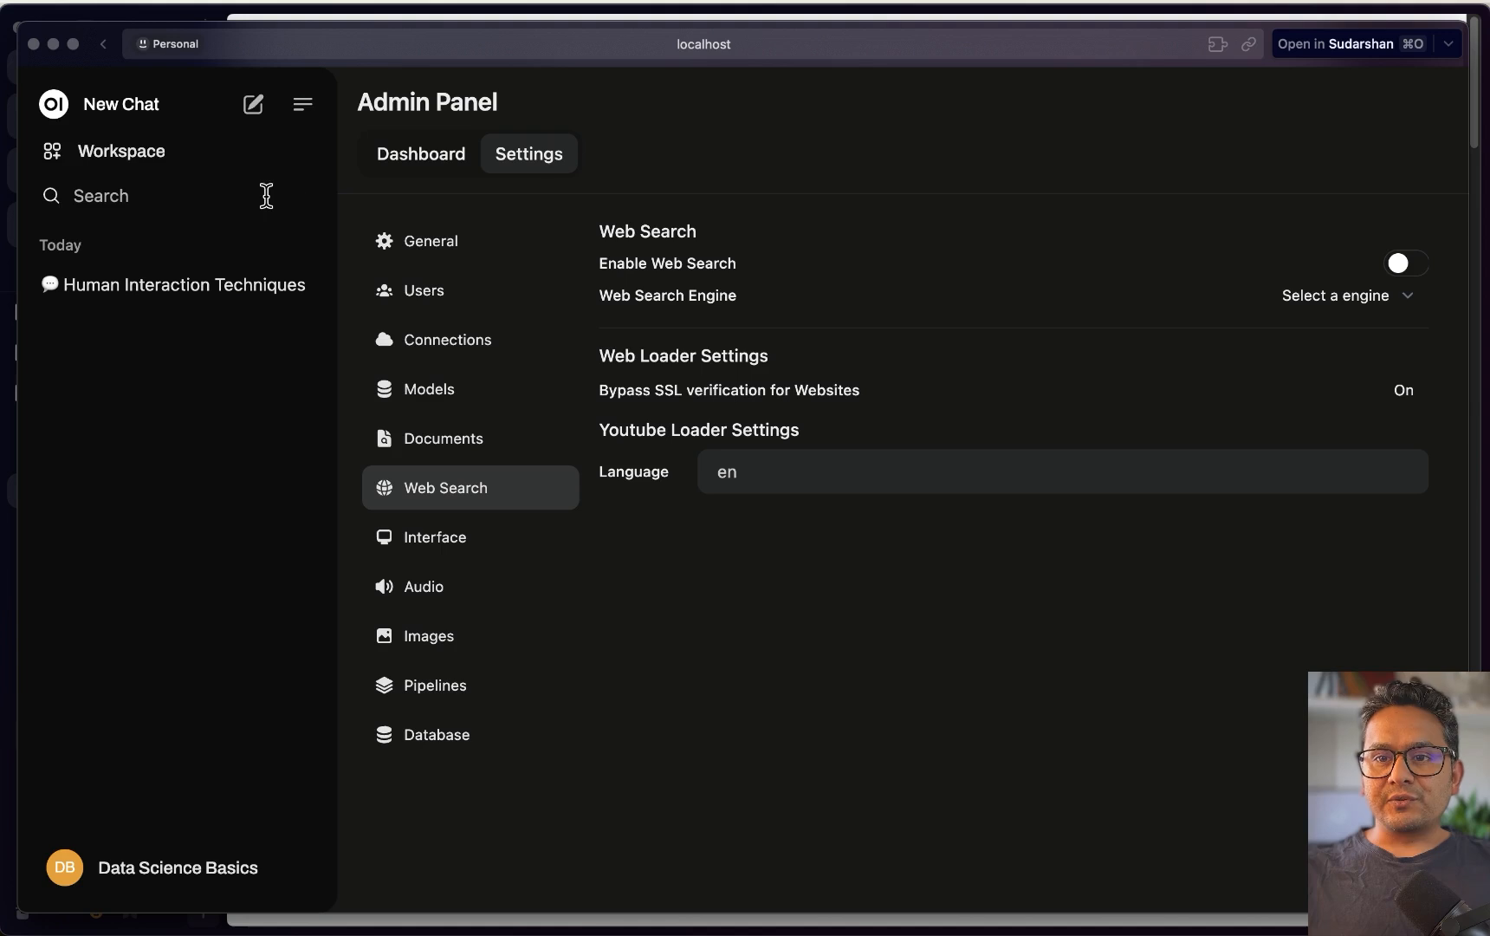
left_click(253, 107)
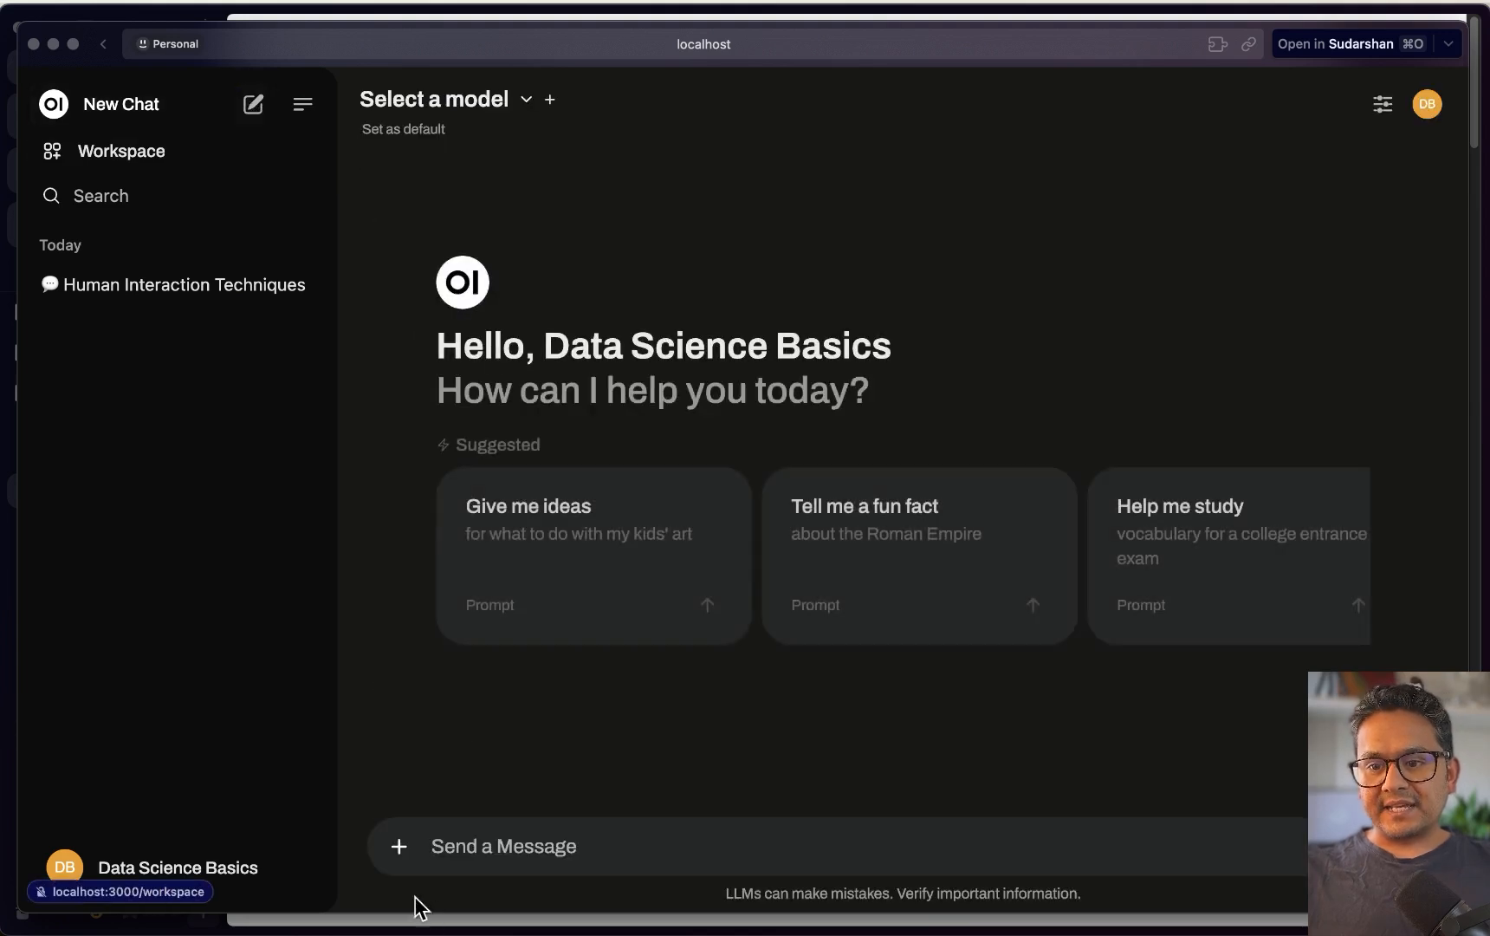
left_click(398, 846)
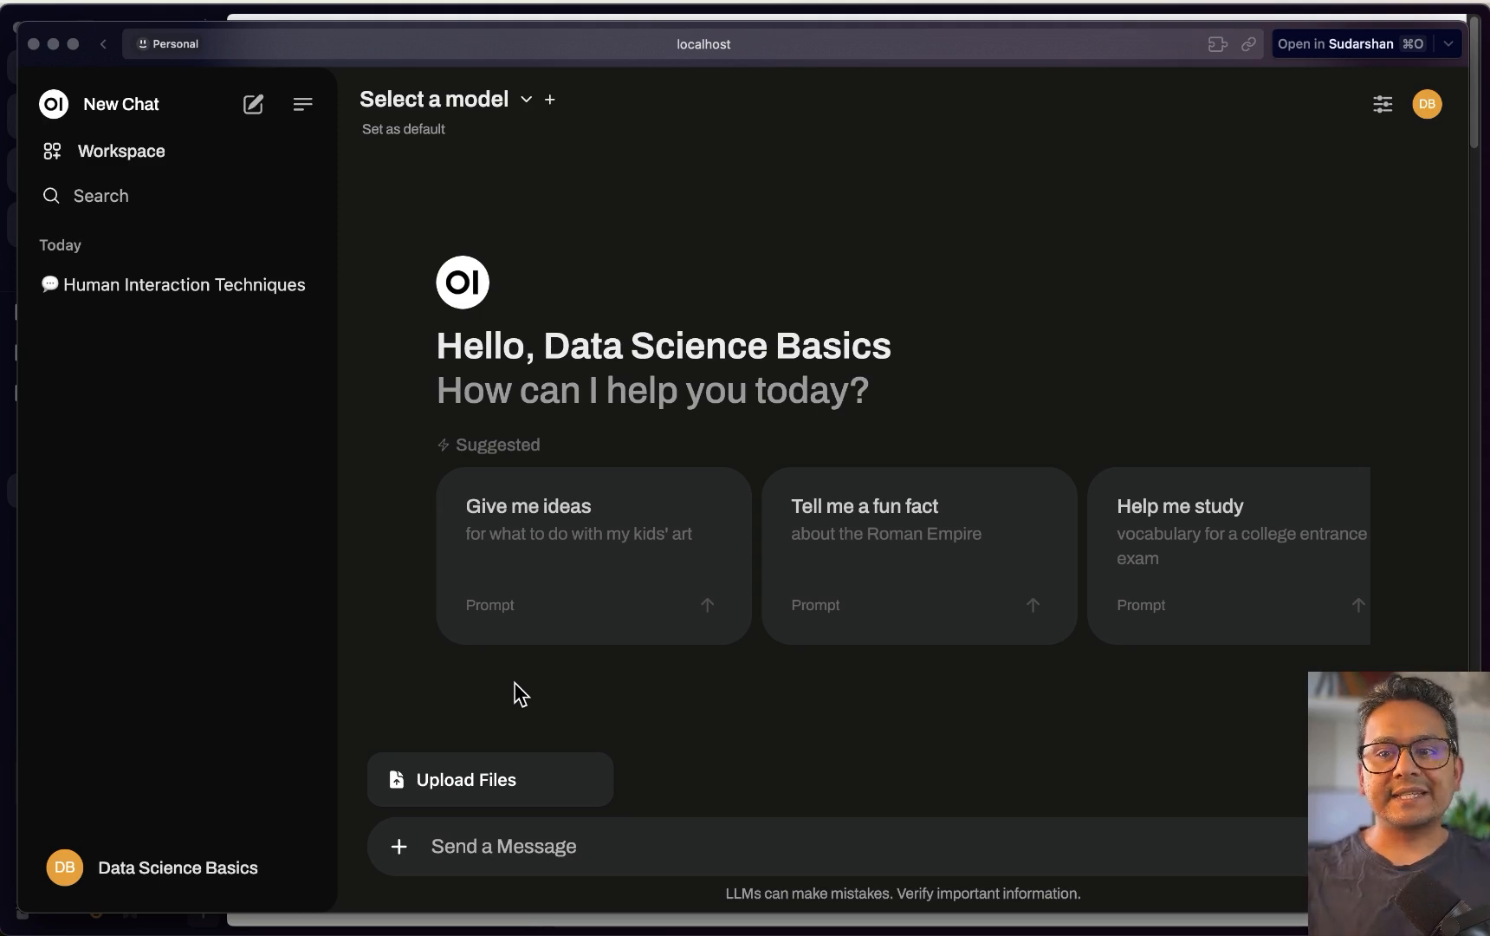
left_click(138, 867)
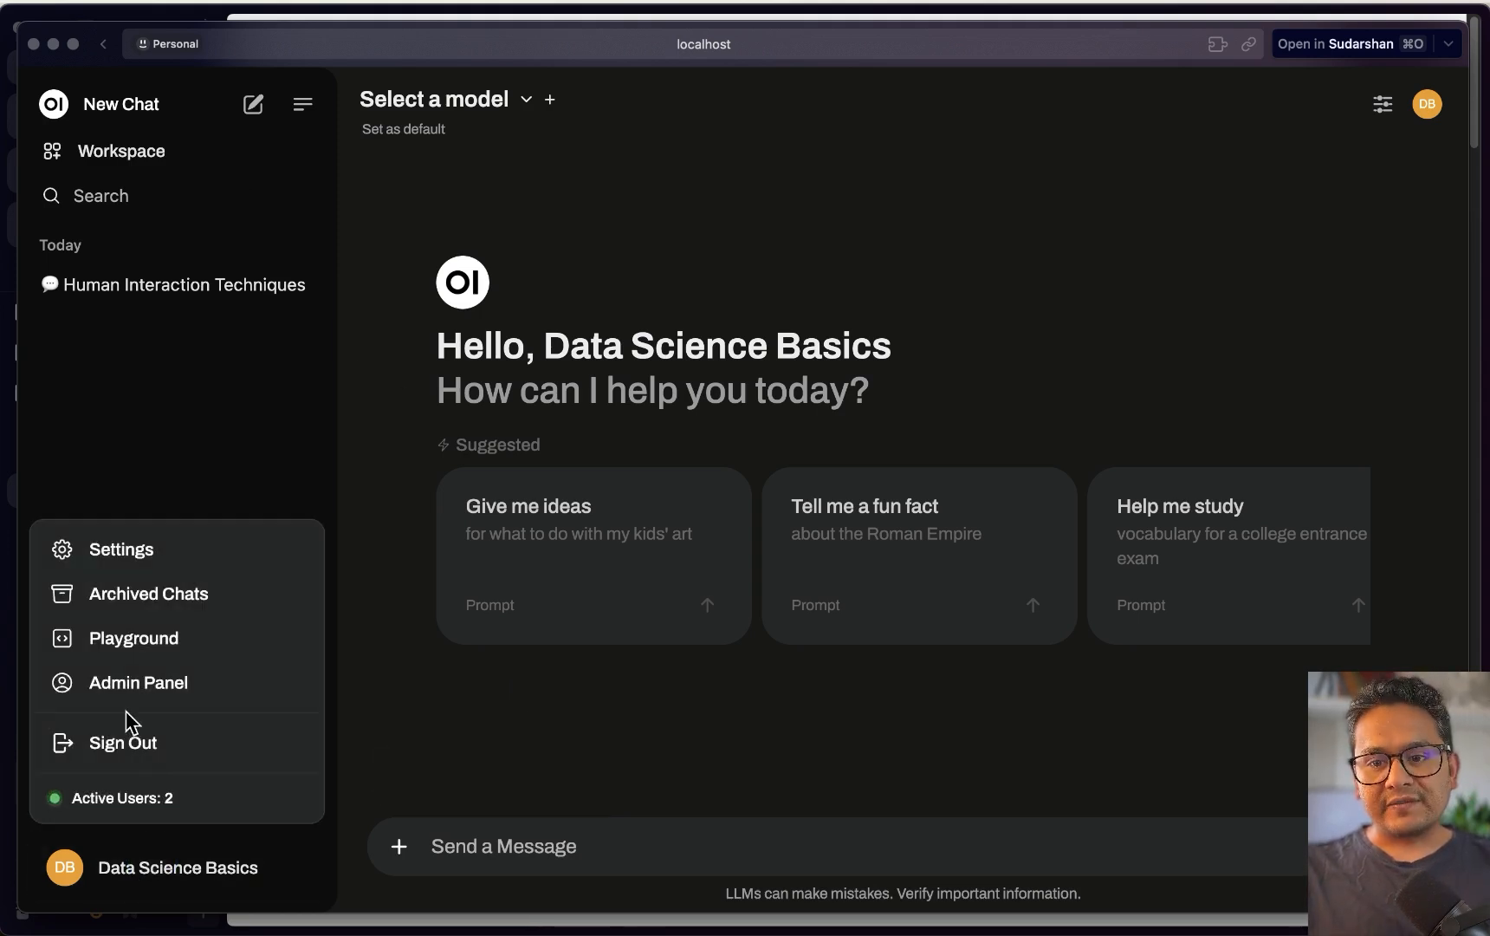
left_click(145, 689)
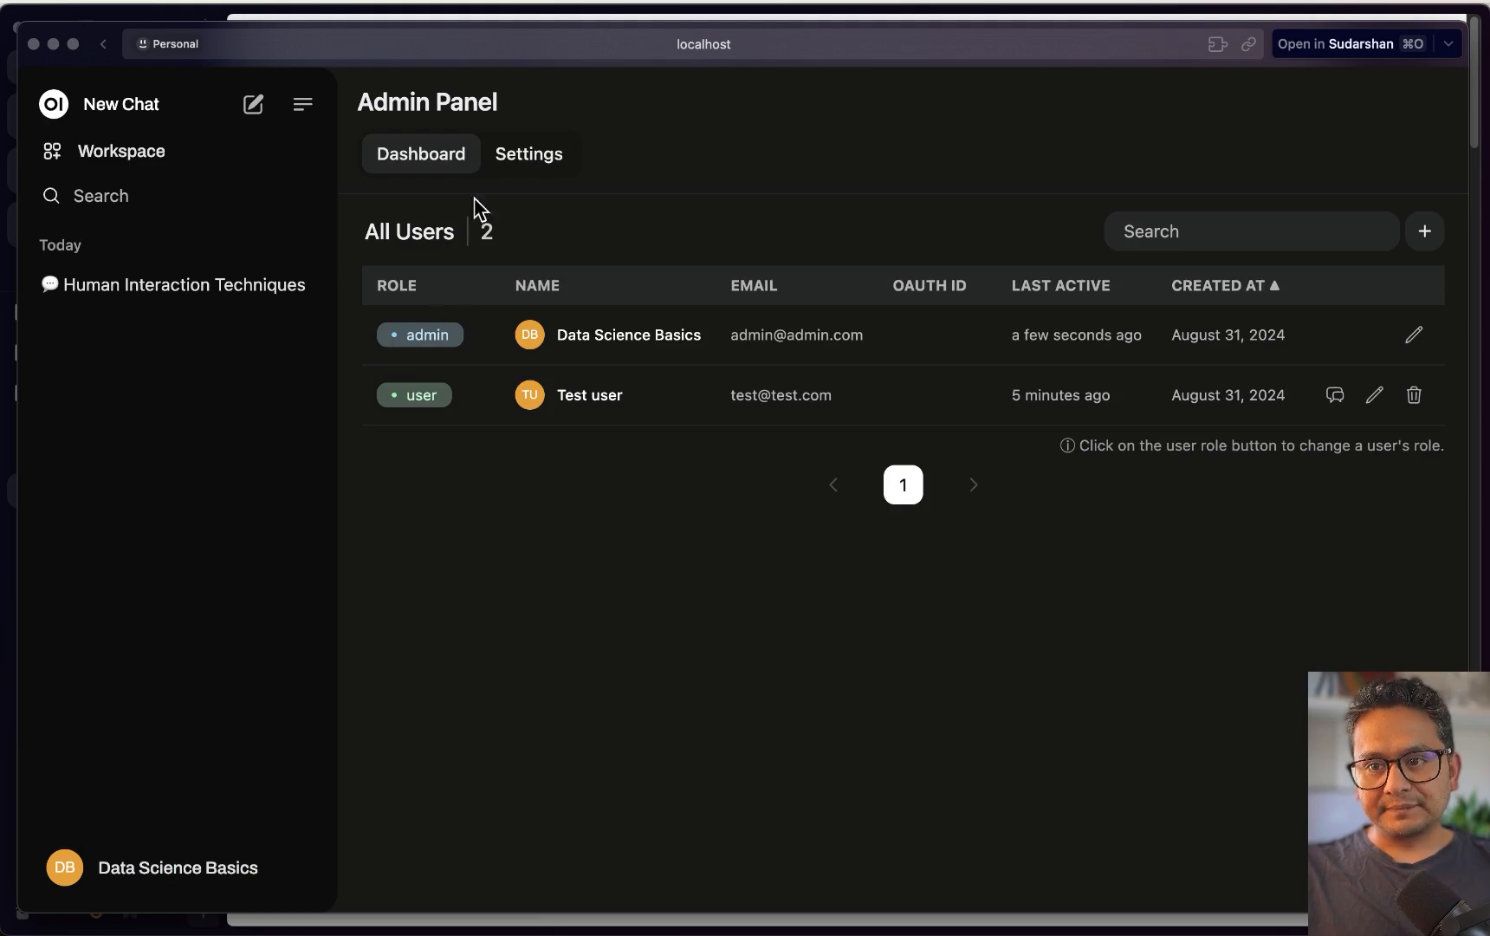
left_click(518, 155)
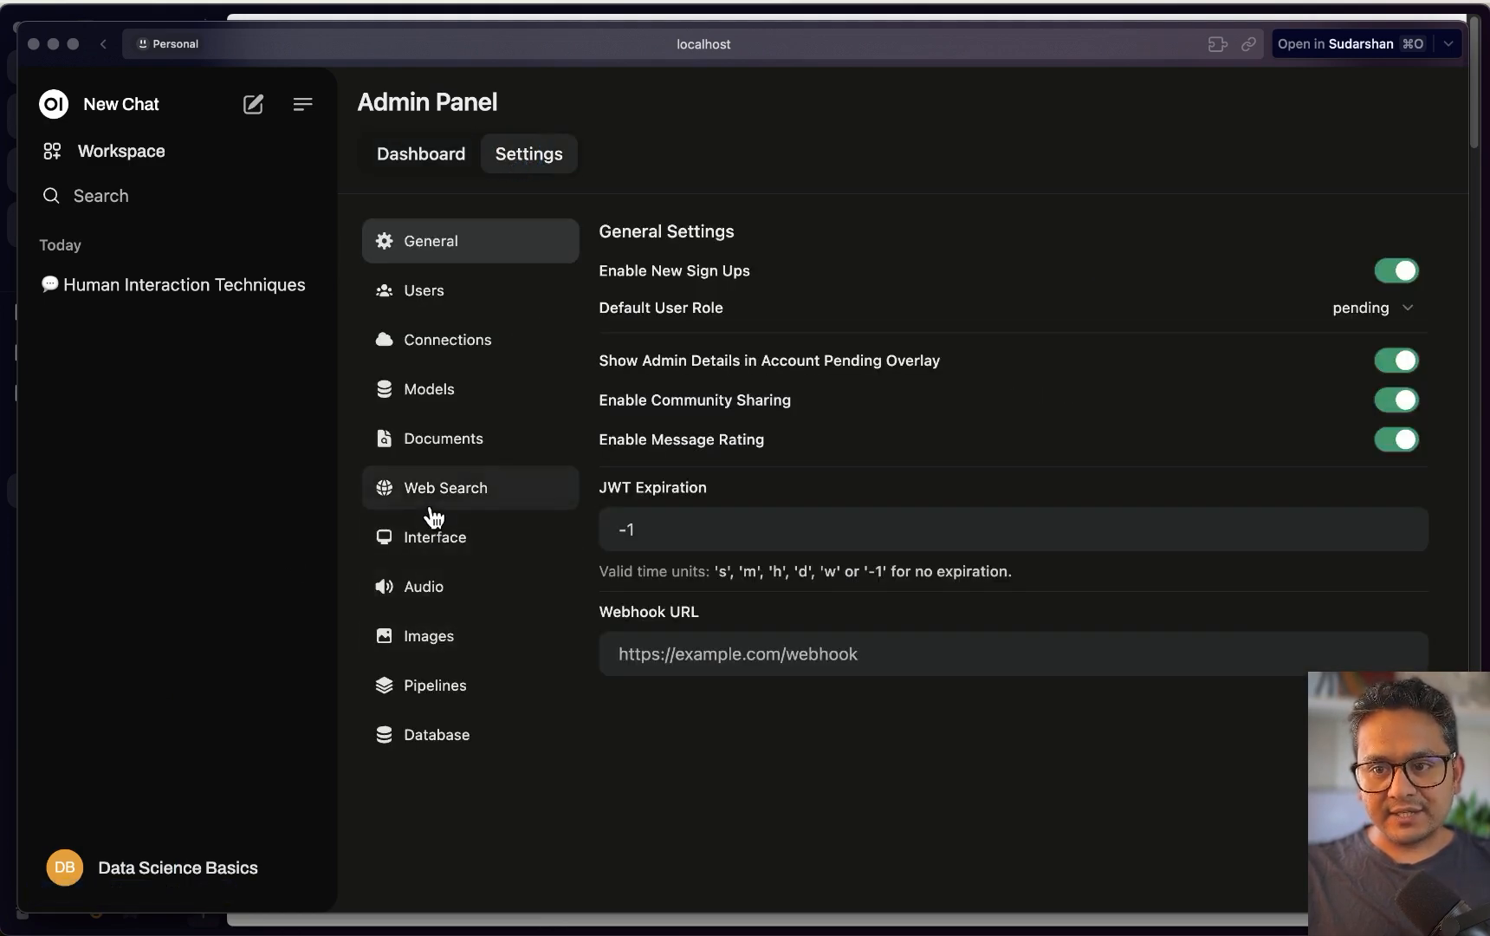
Enable web search with duckduckgo as the search engine and save the settings
left_click(438, 503)
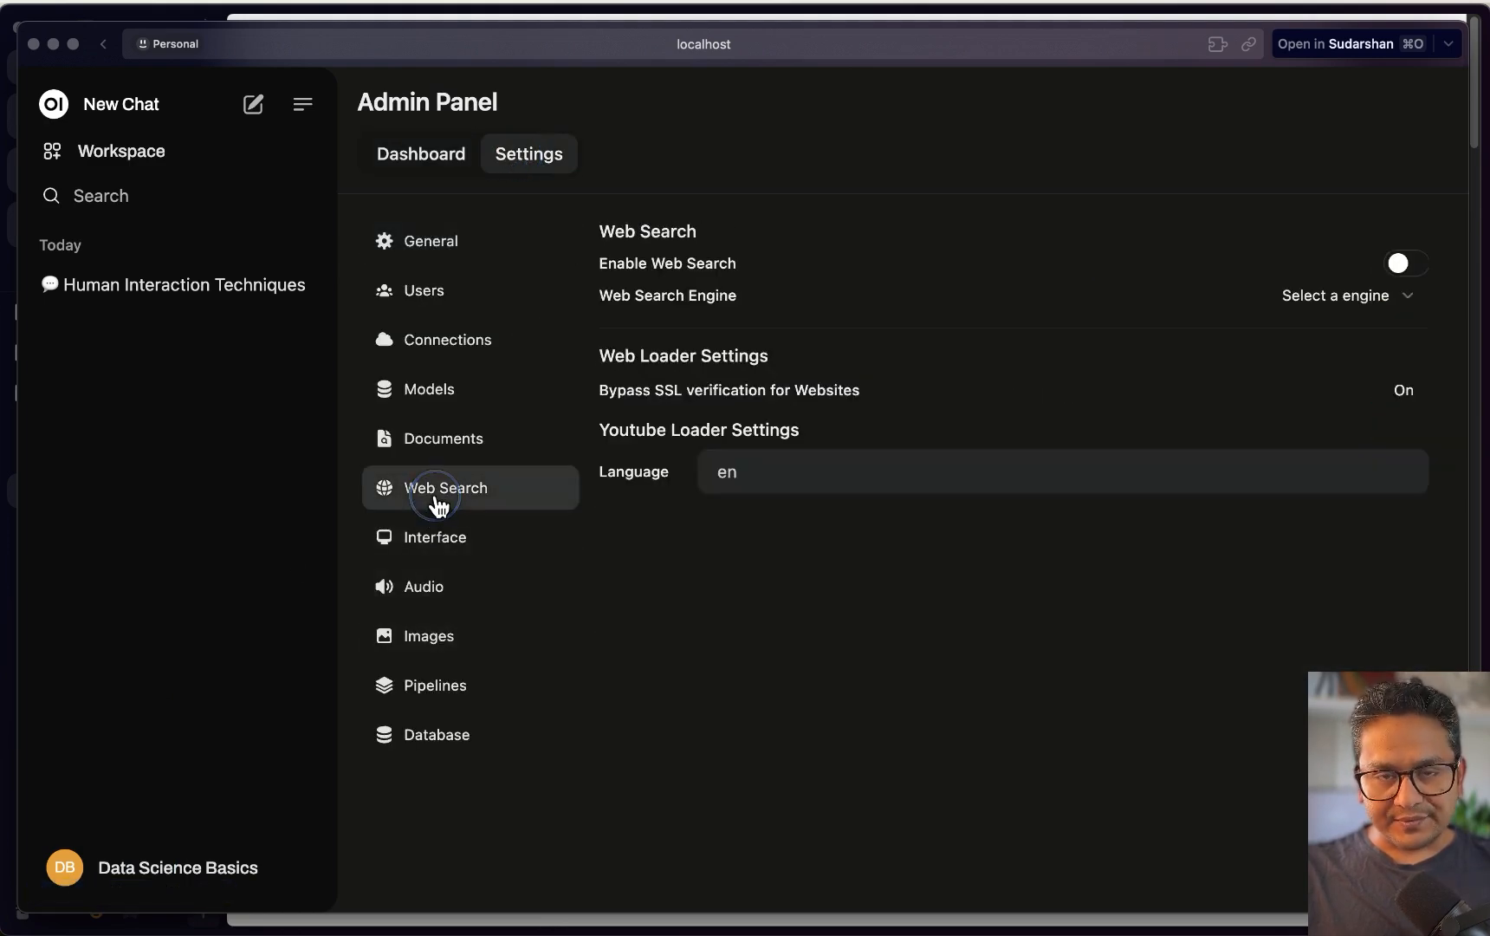
left_click(1408, 264)
left_click(1313, 299)
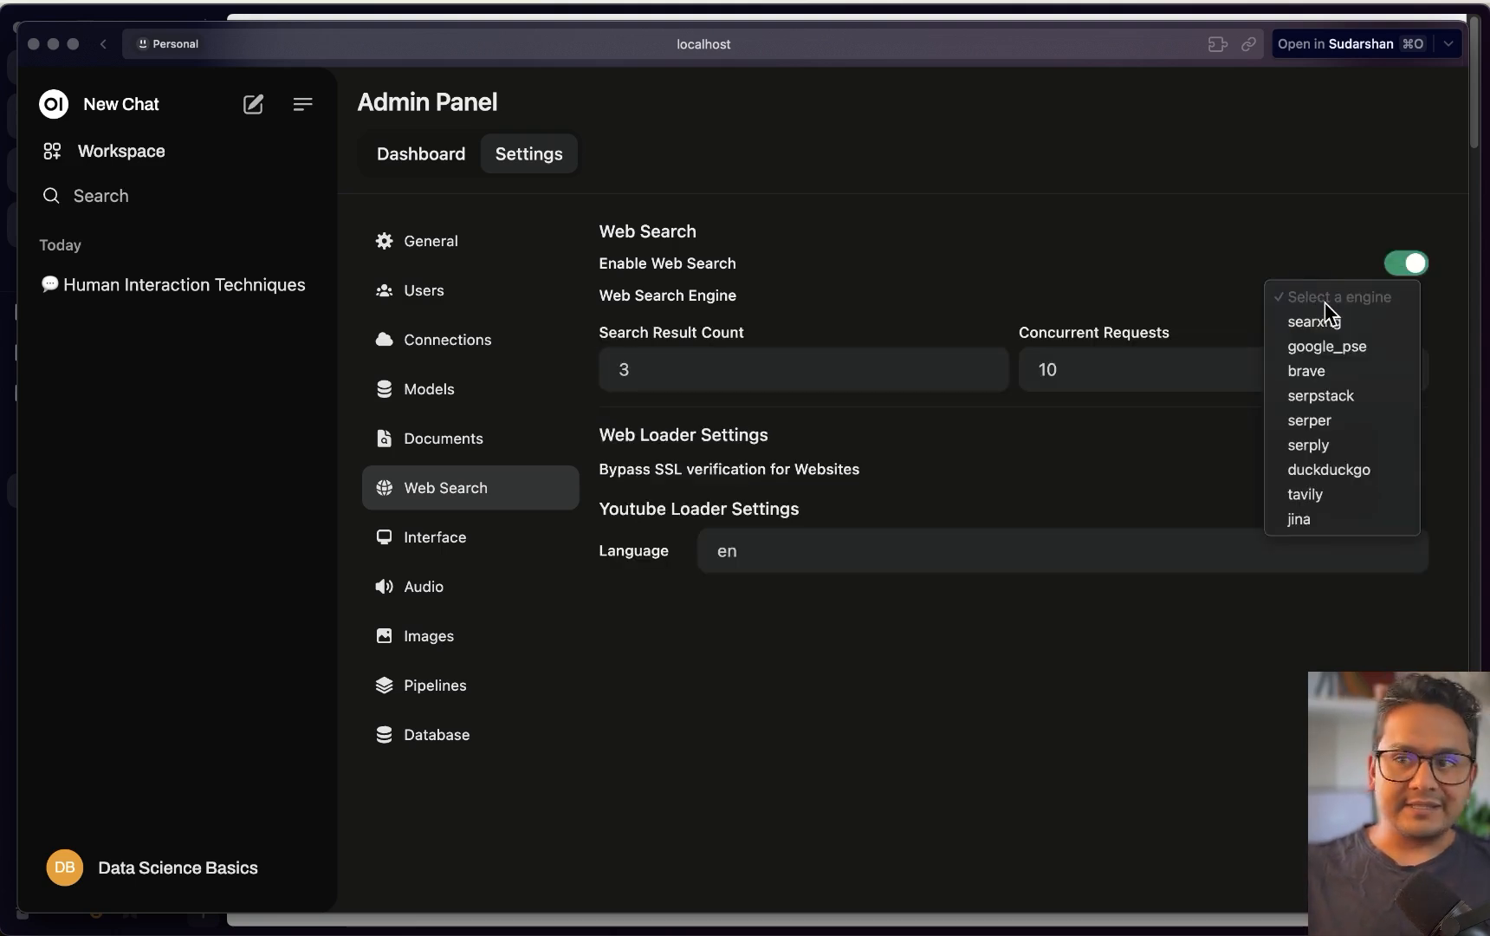
left_click(1355, 482)
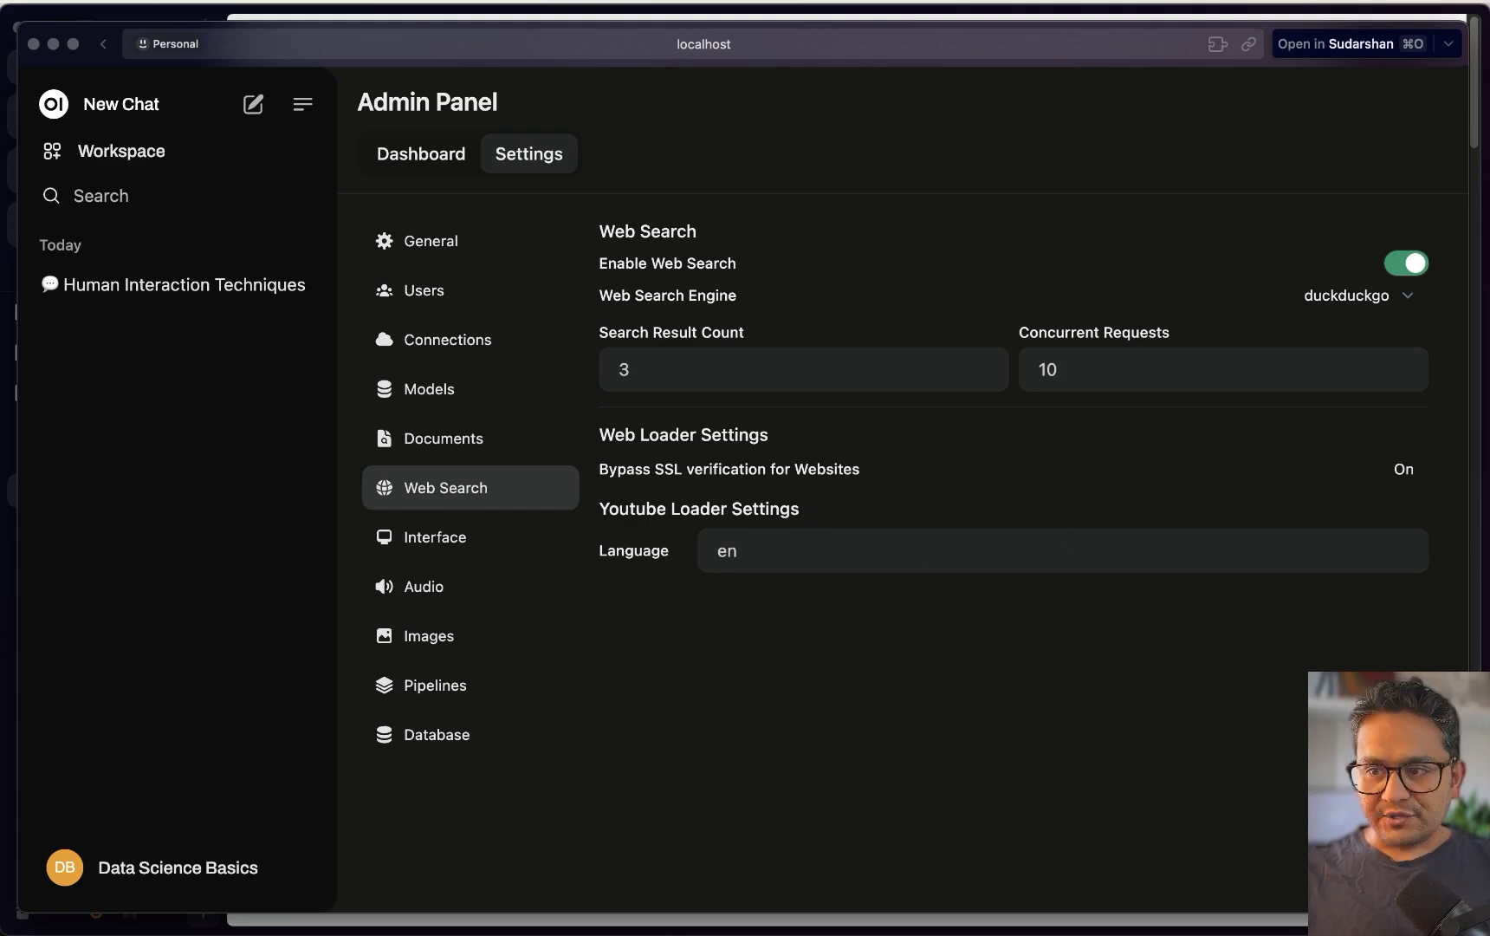
key("Return")
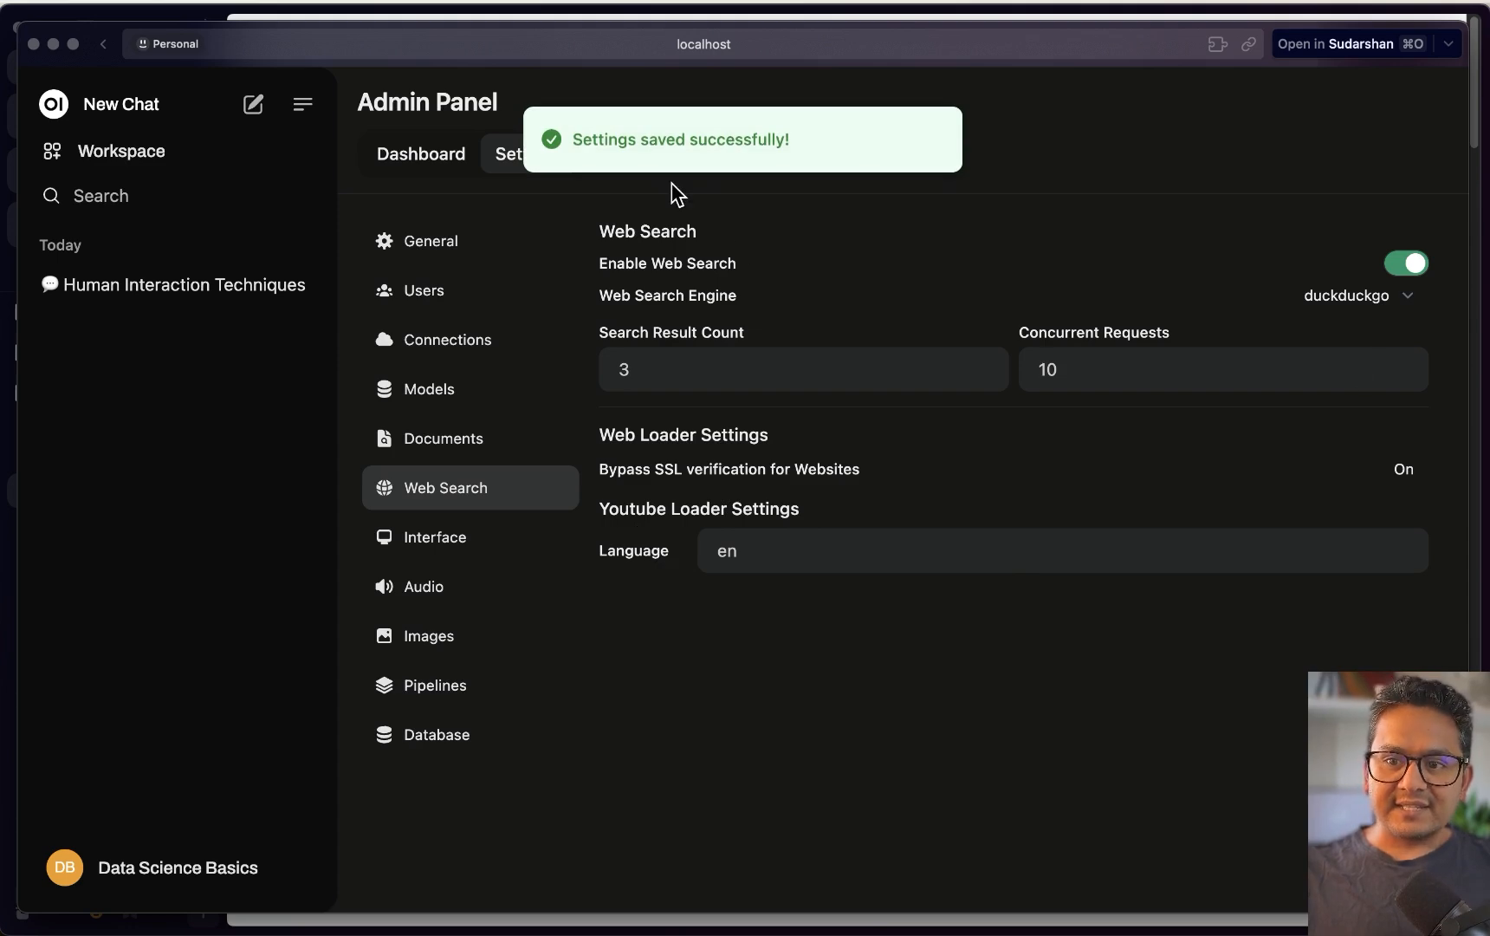
Start a new chat and switch Web Search on, then off again
left_click(255, 105)
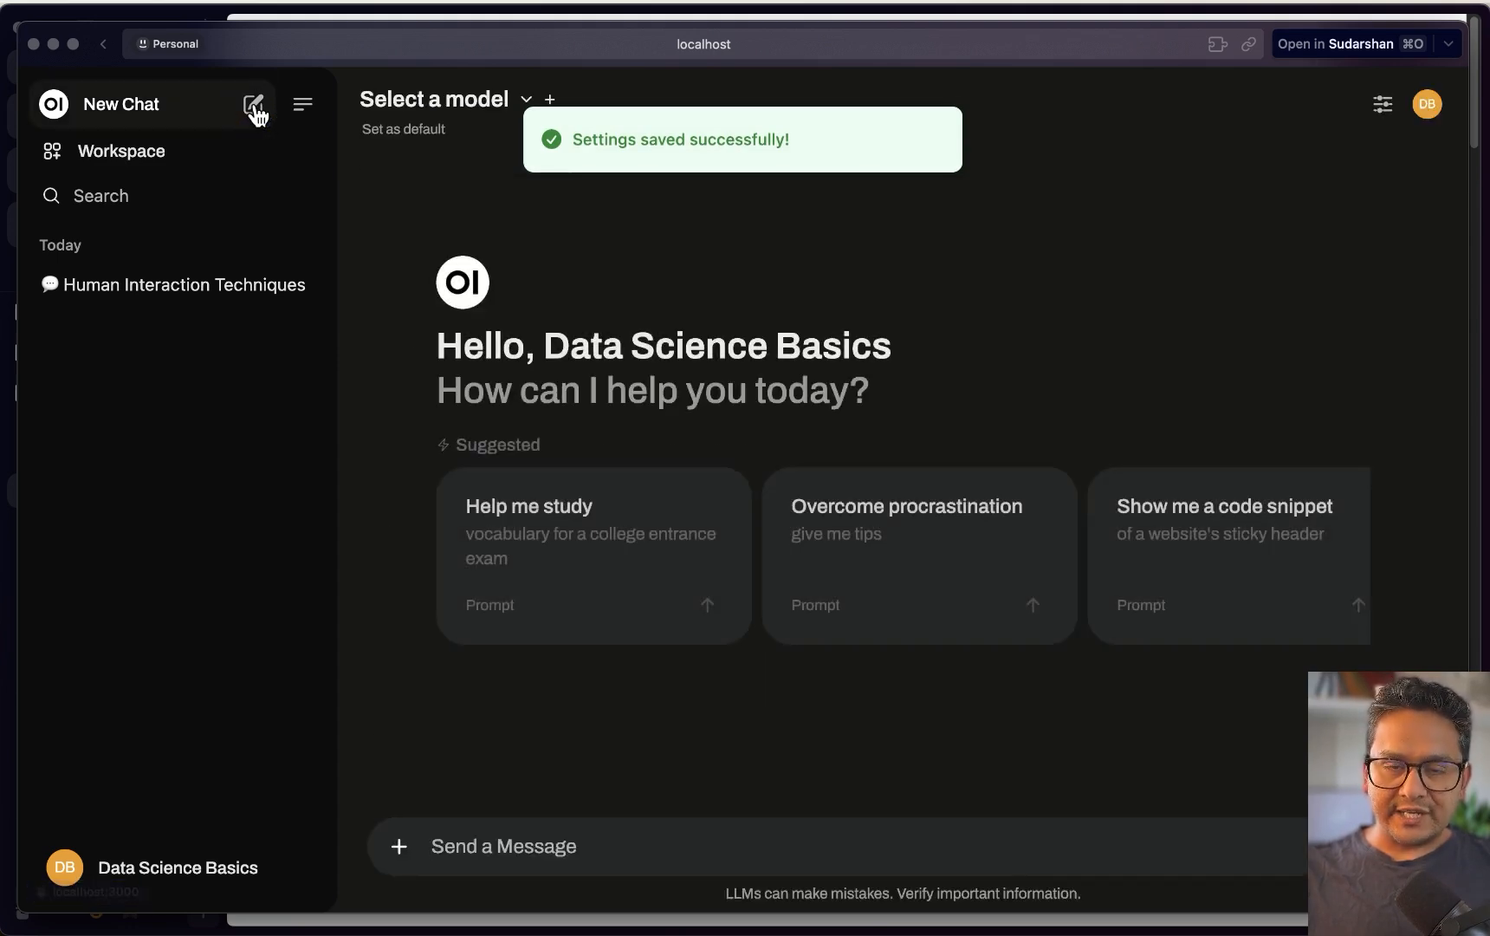
left_click(398, 845)
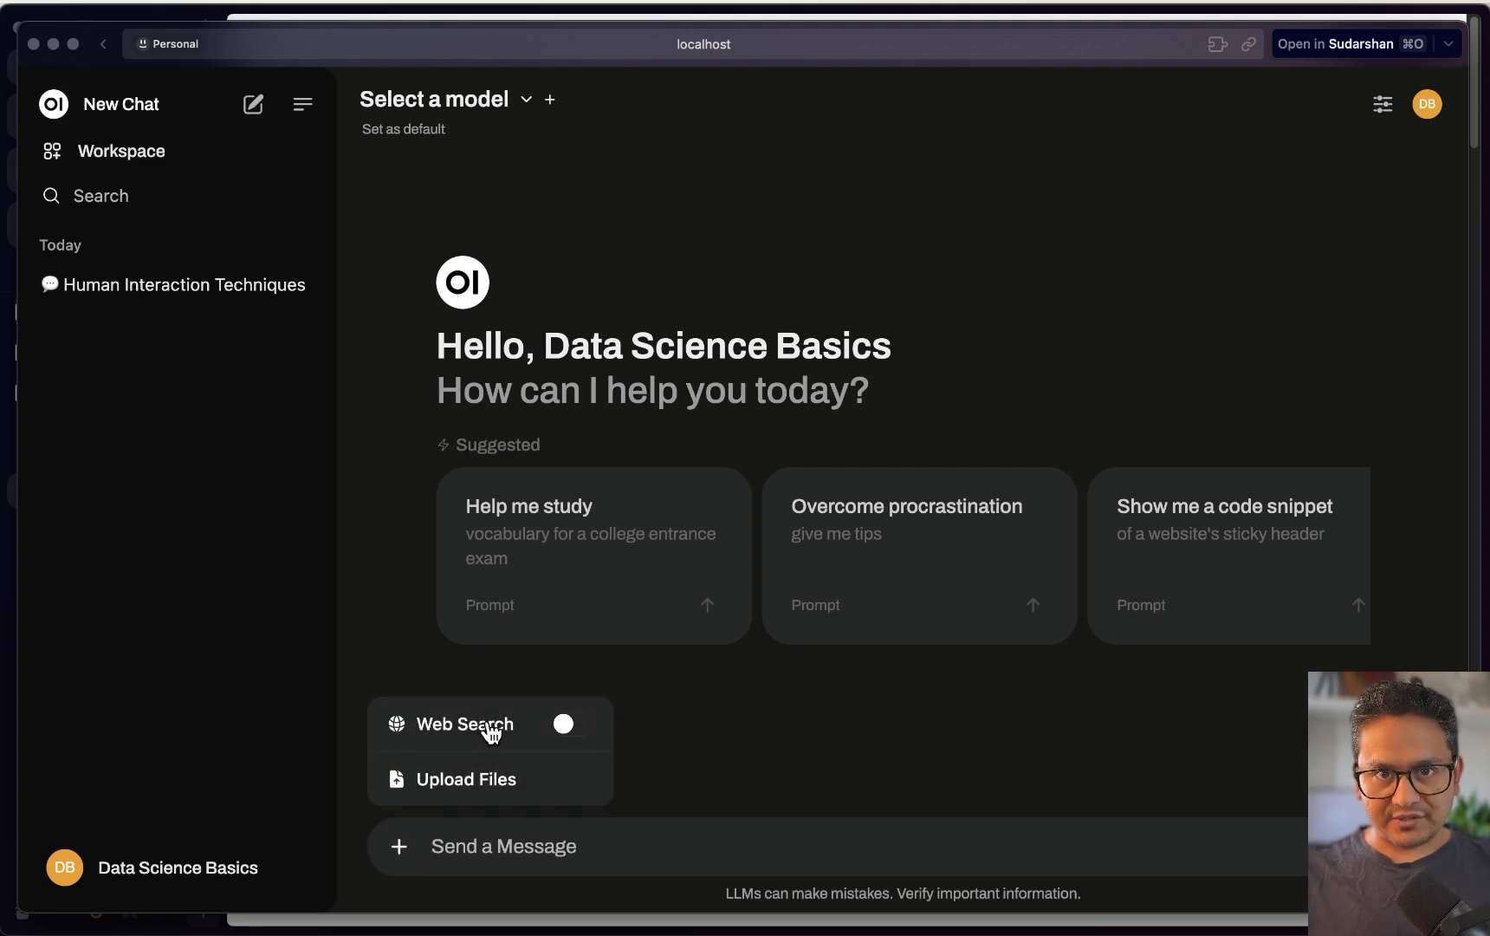
left_click(579, 733)
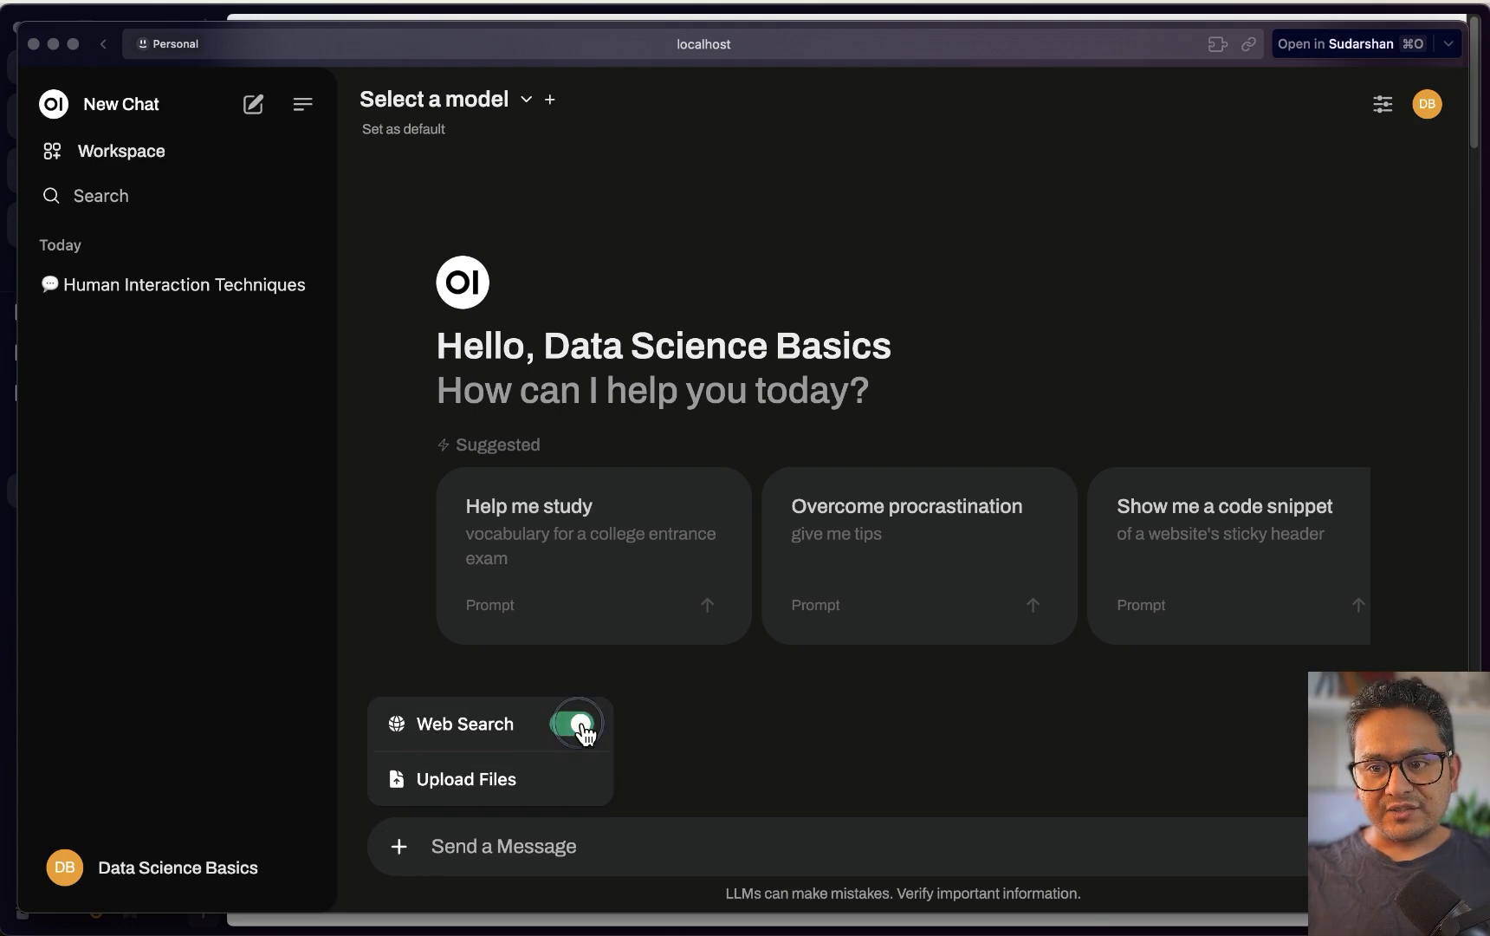
left_click(579, 733)
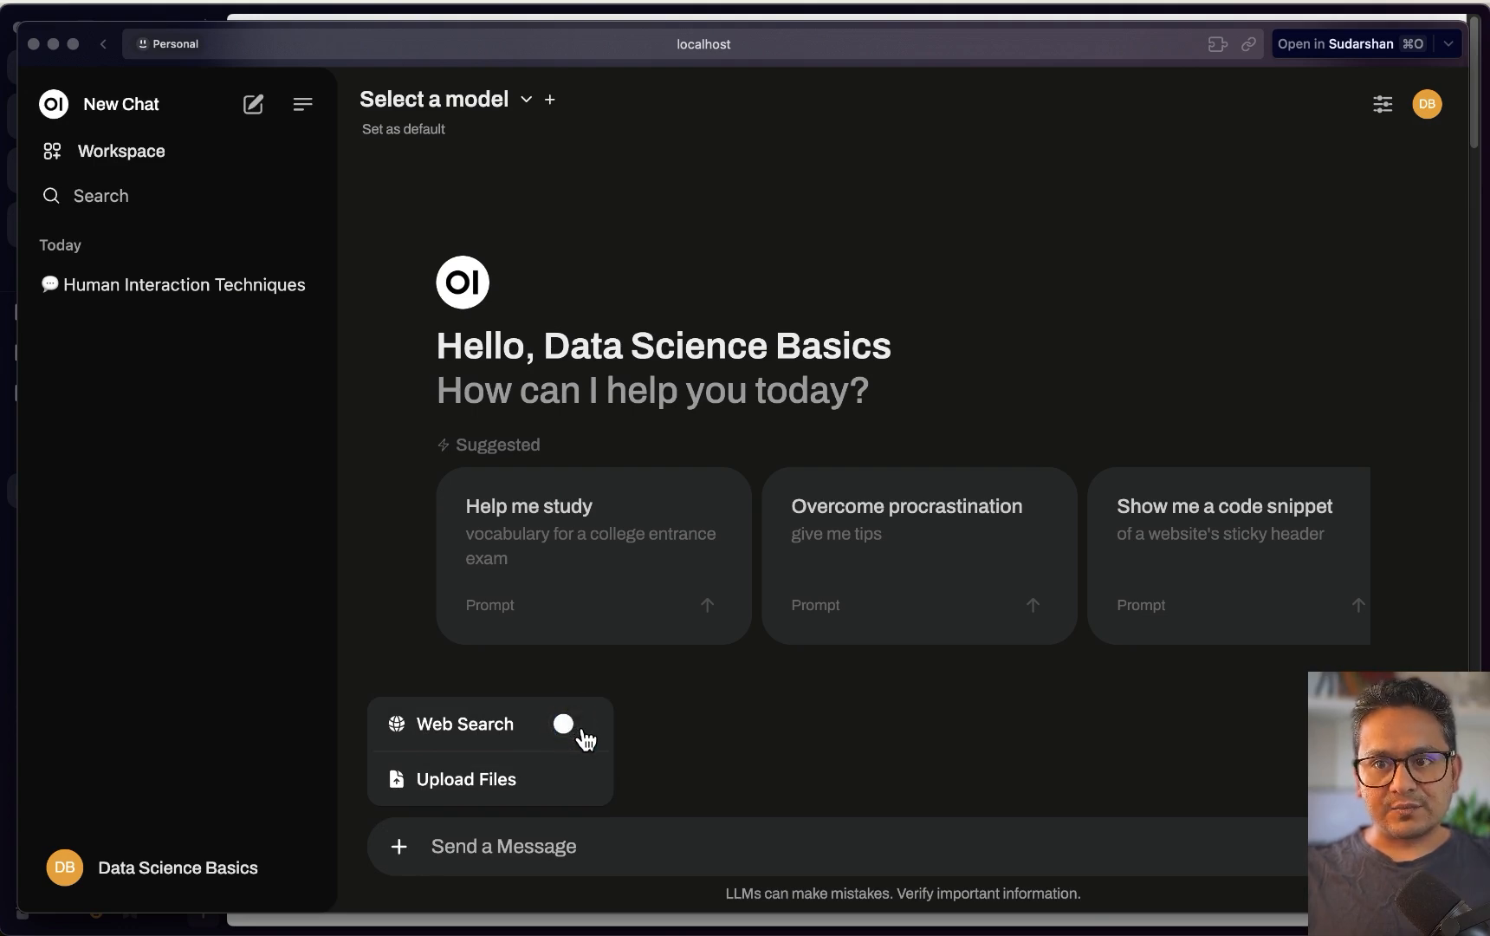
Browse the chat model list and close it without choosing a model
left_click(507, 103)
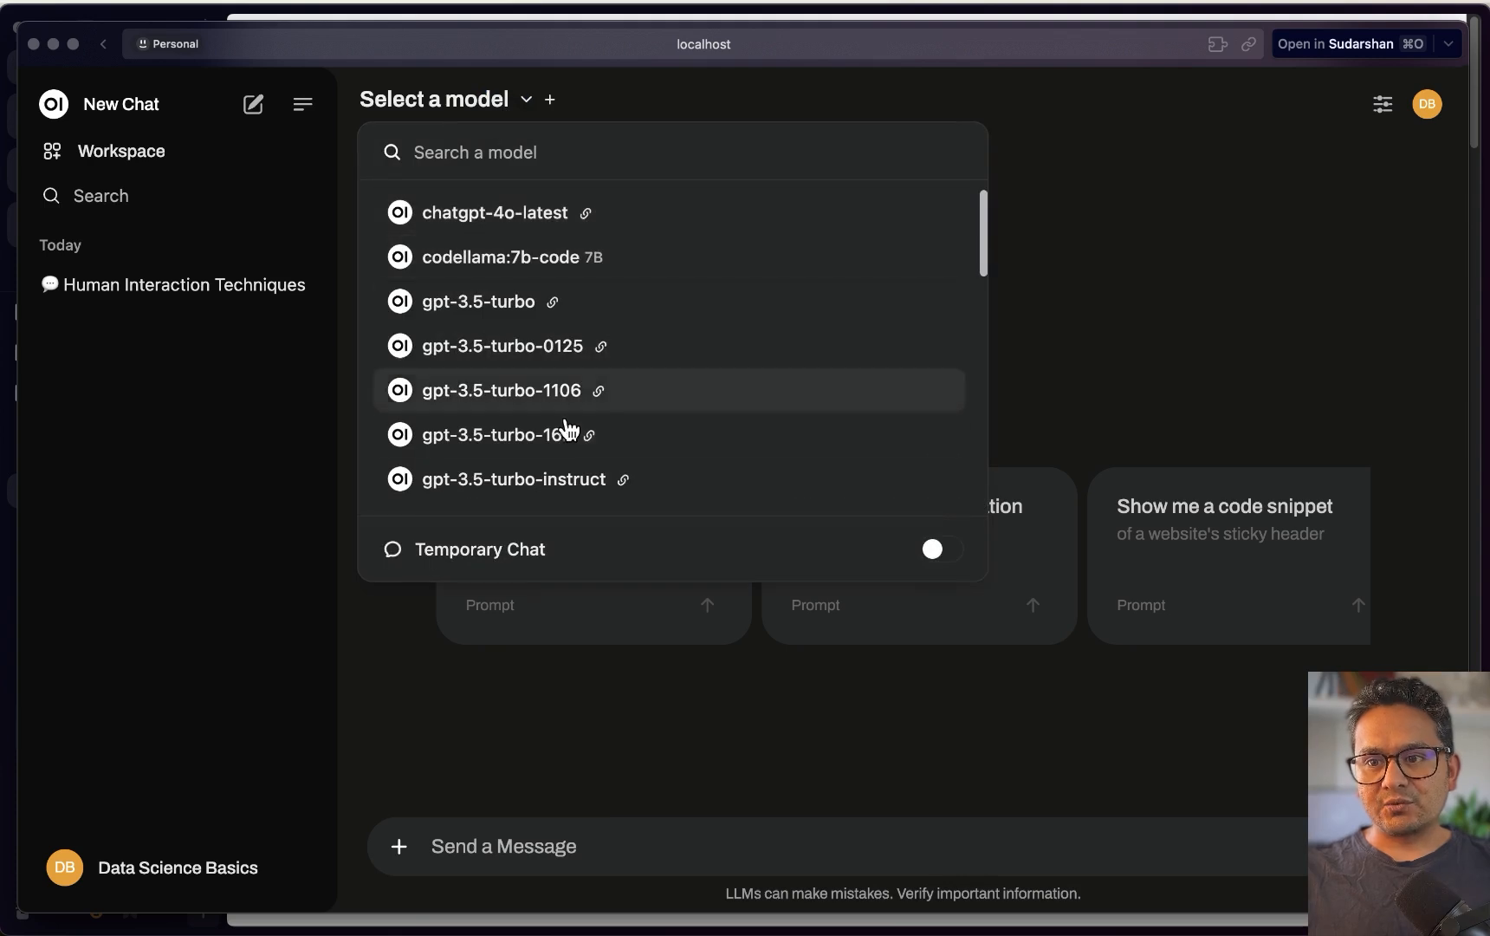
scroll(554, 429, "down", 1)
scroll(552, 429, "up", 1)
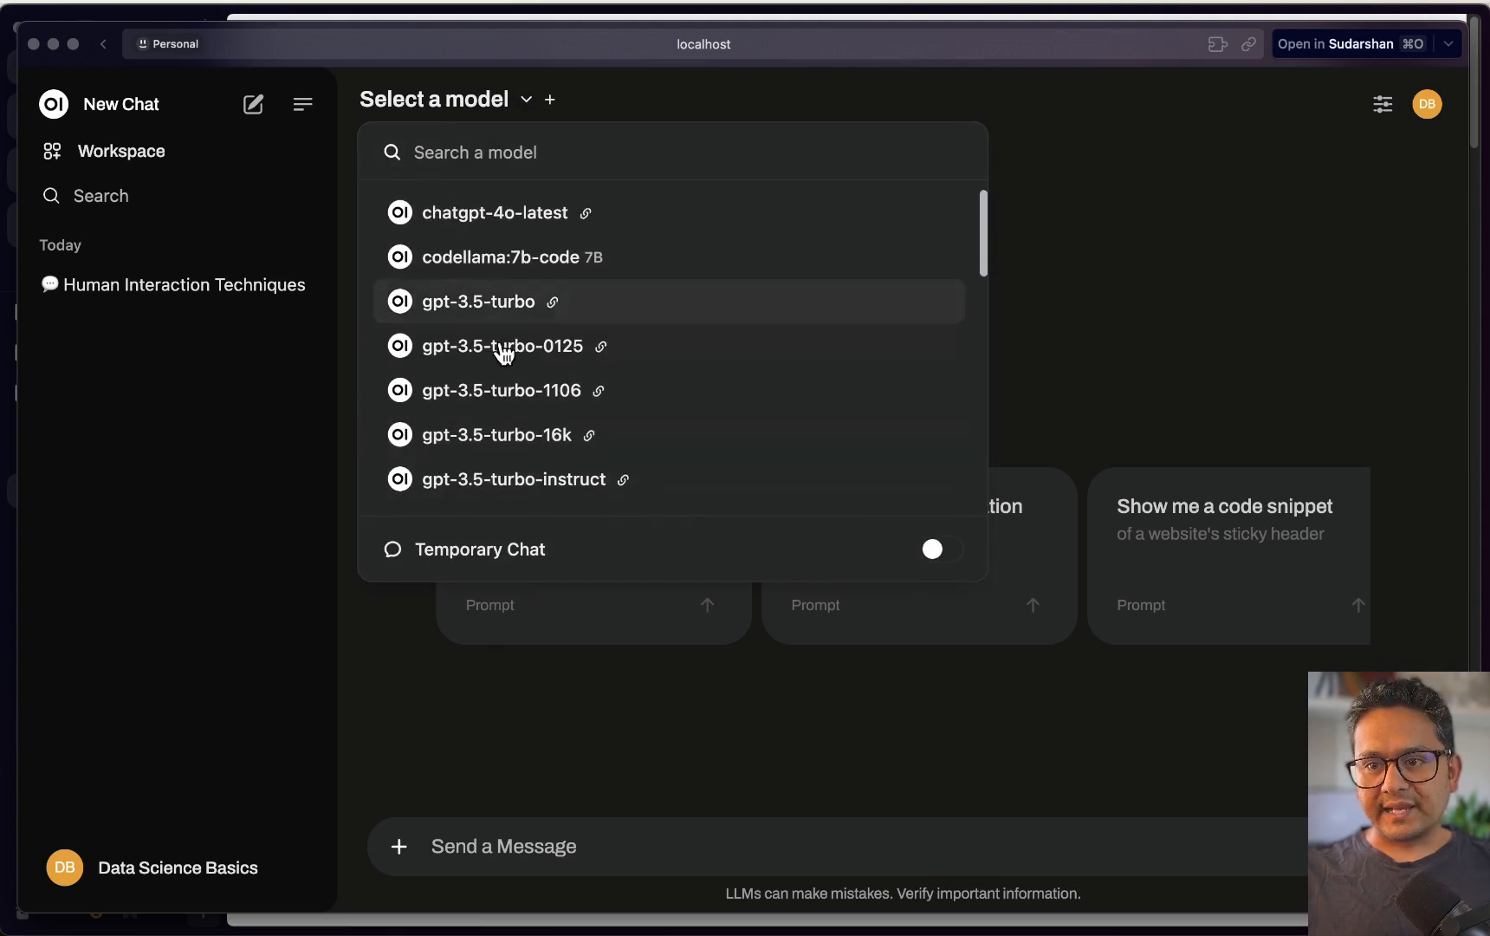
scroll(510, 351, "down", 6)
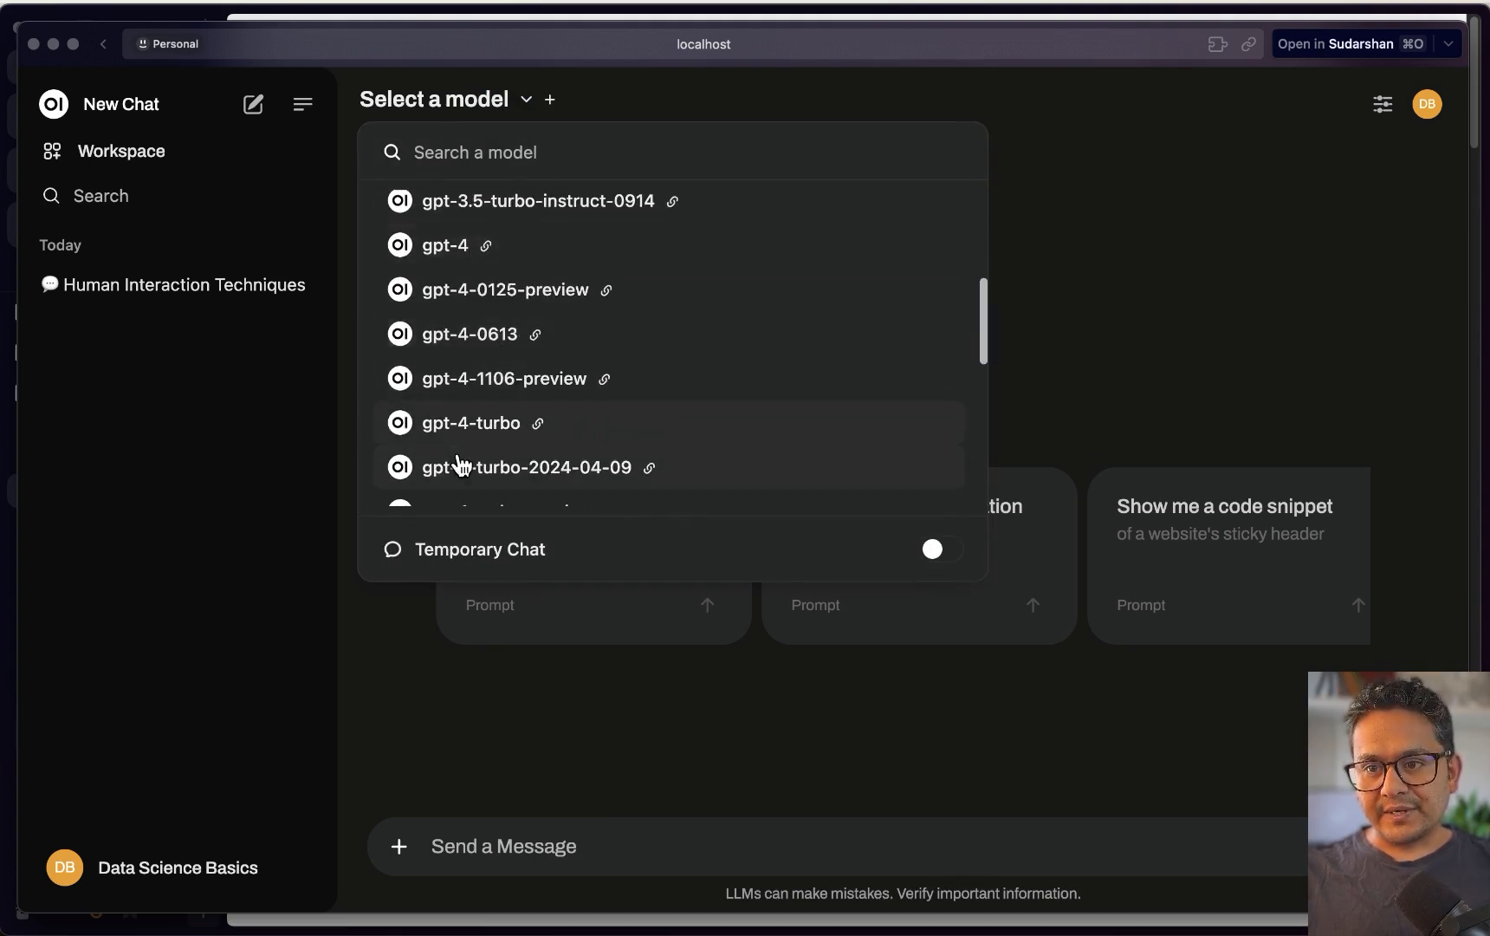
left_click(1187, 124)
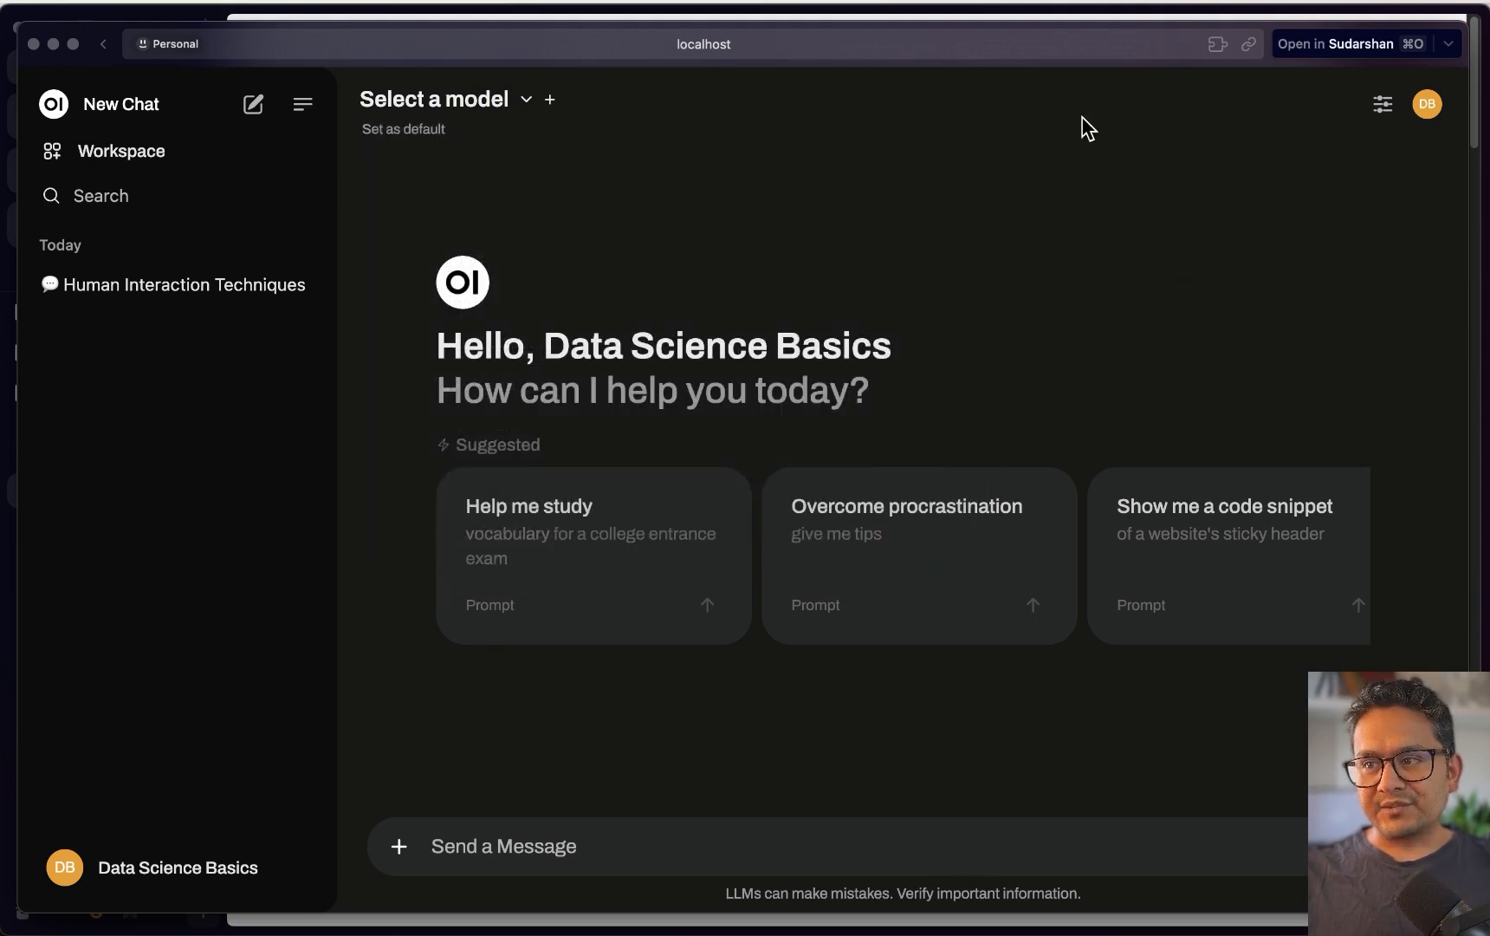
Disable the OpenAI API connection in admin Connections settings, then return to a new chat
left_click(199, 875)
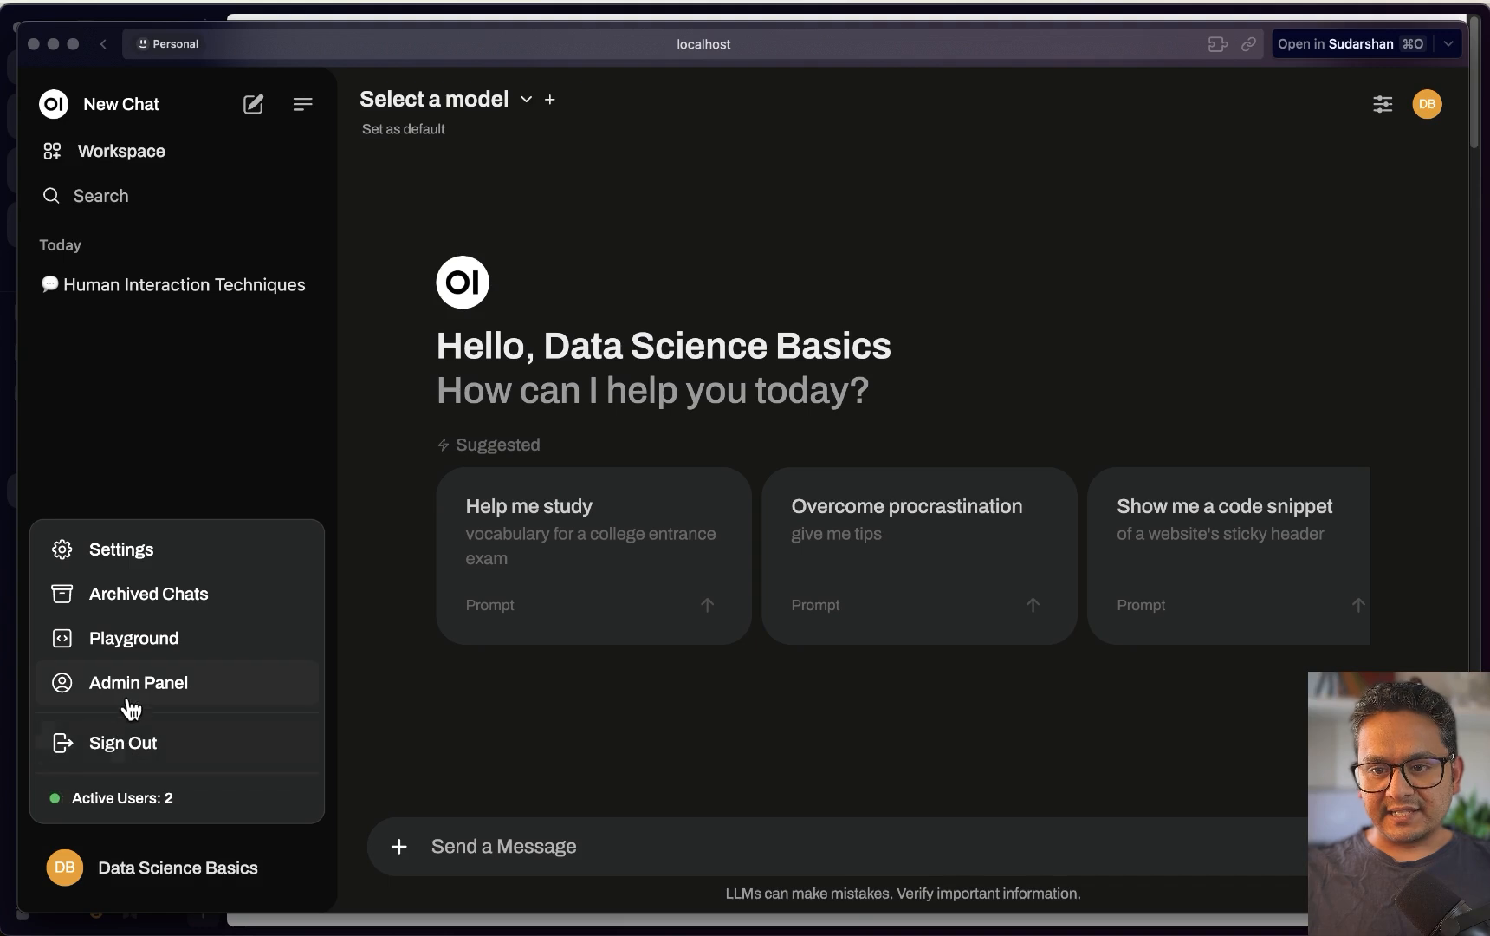
left_click(155, 689)
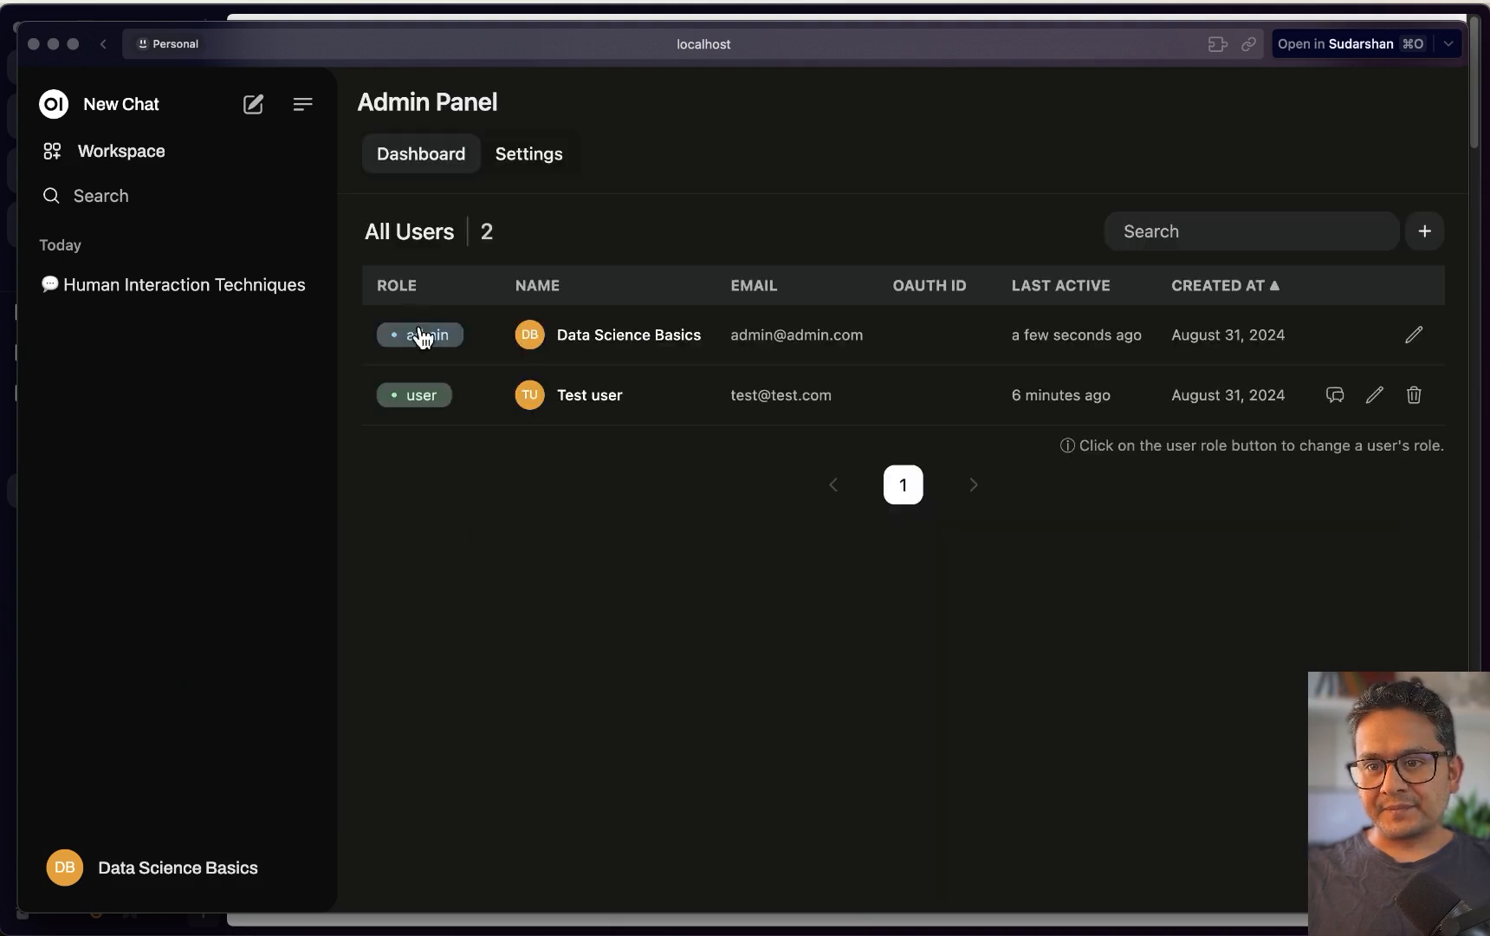
left_click(542, 166)
left_click(444, 395)
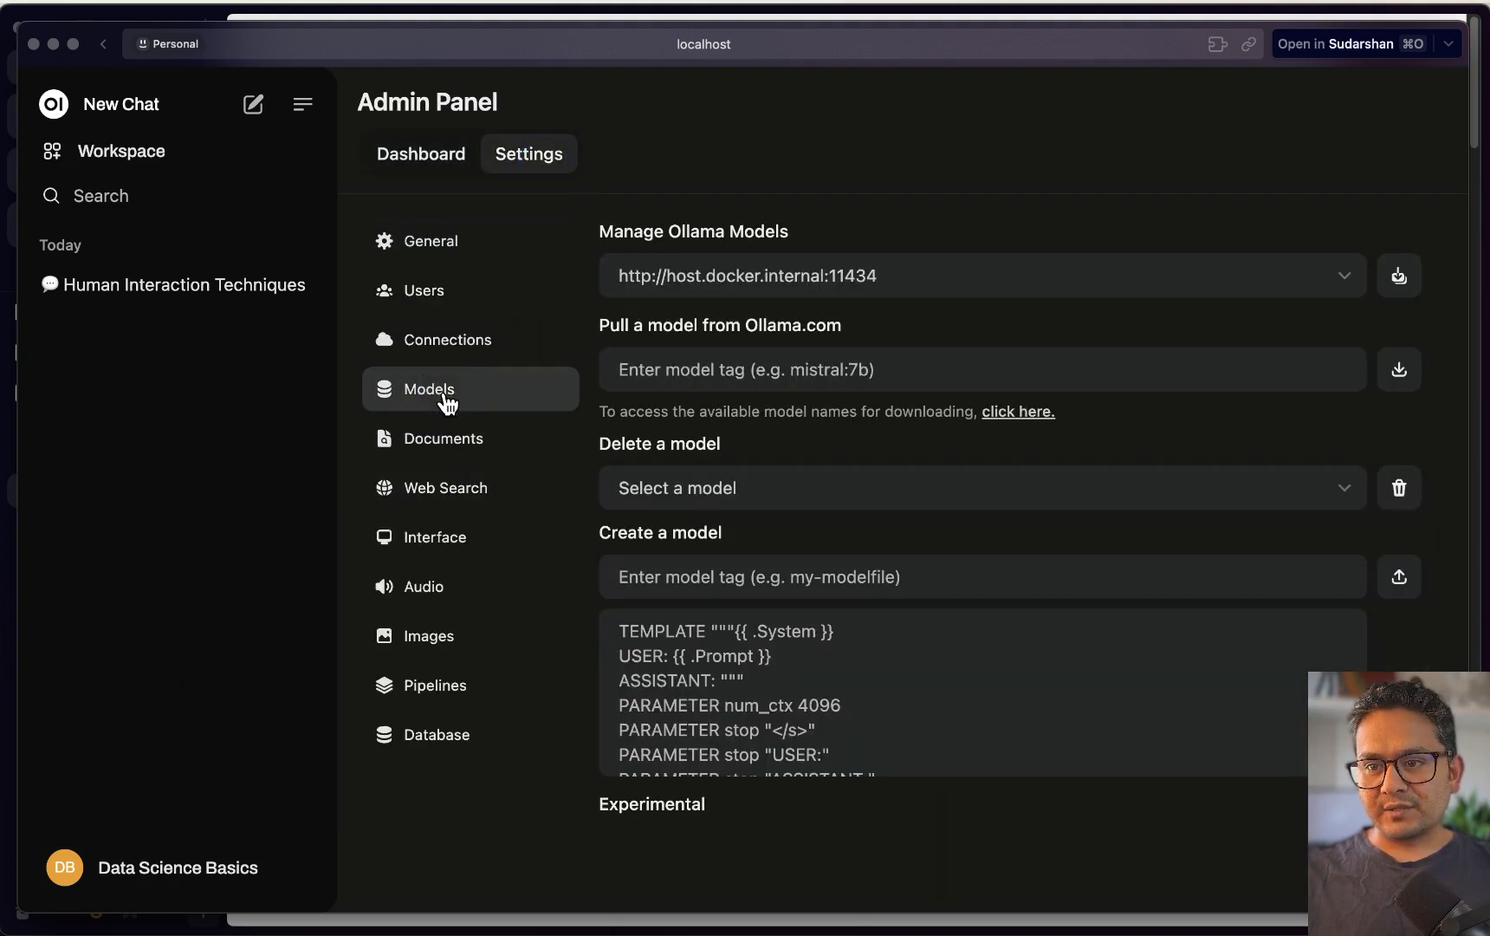
left_click(451, 356)
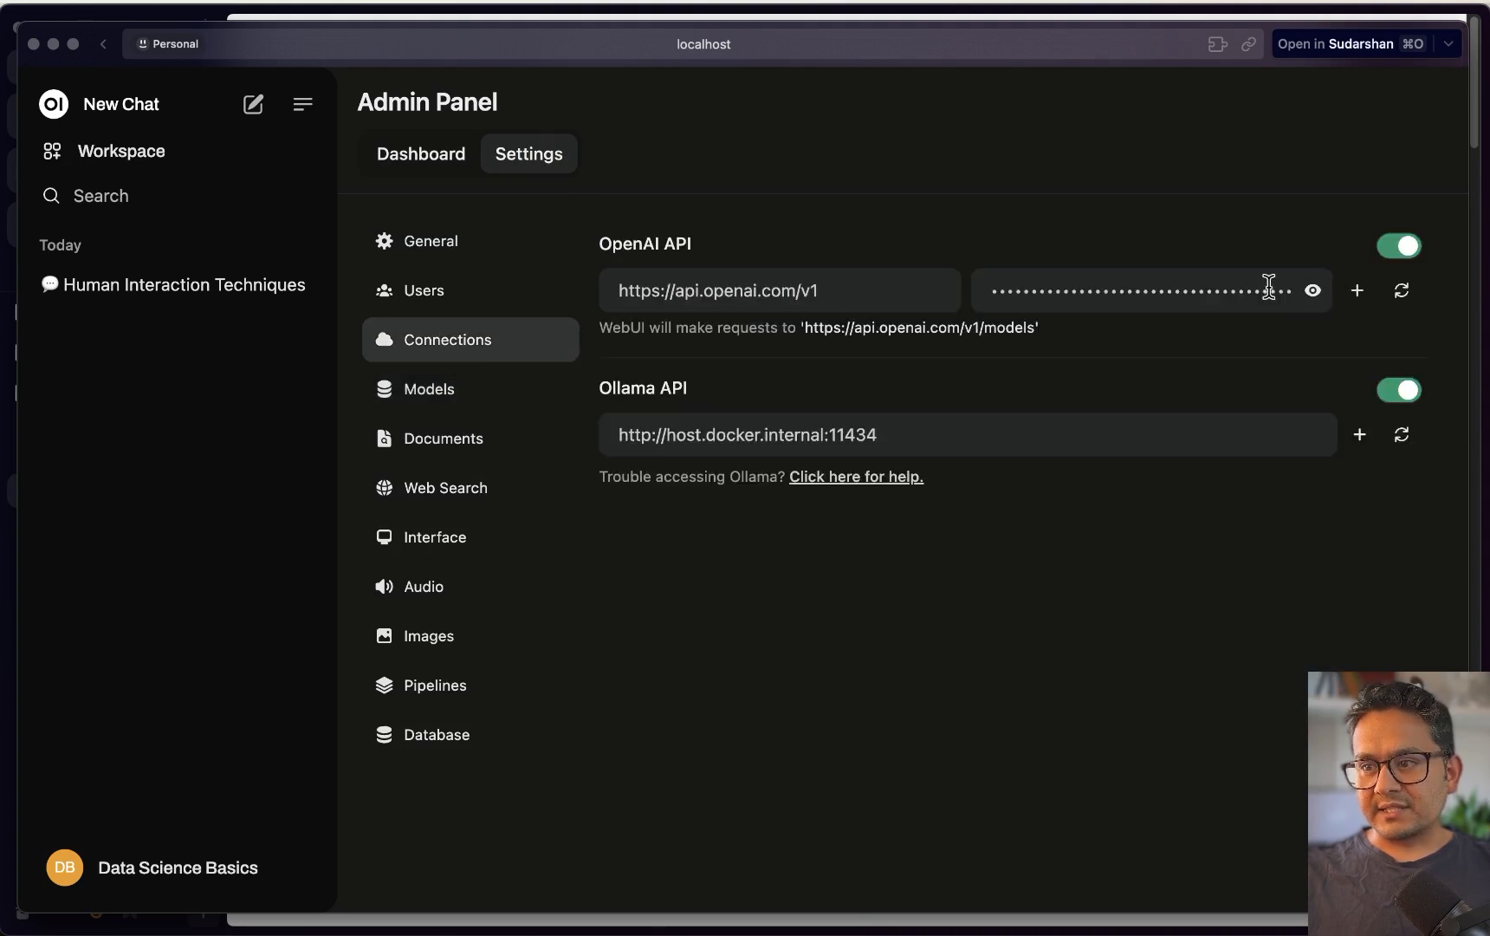
left_click(1404, 247)
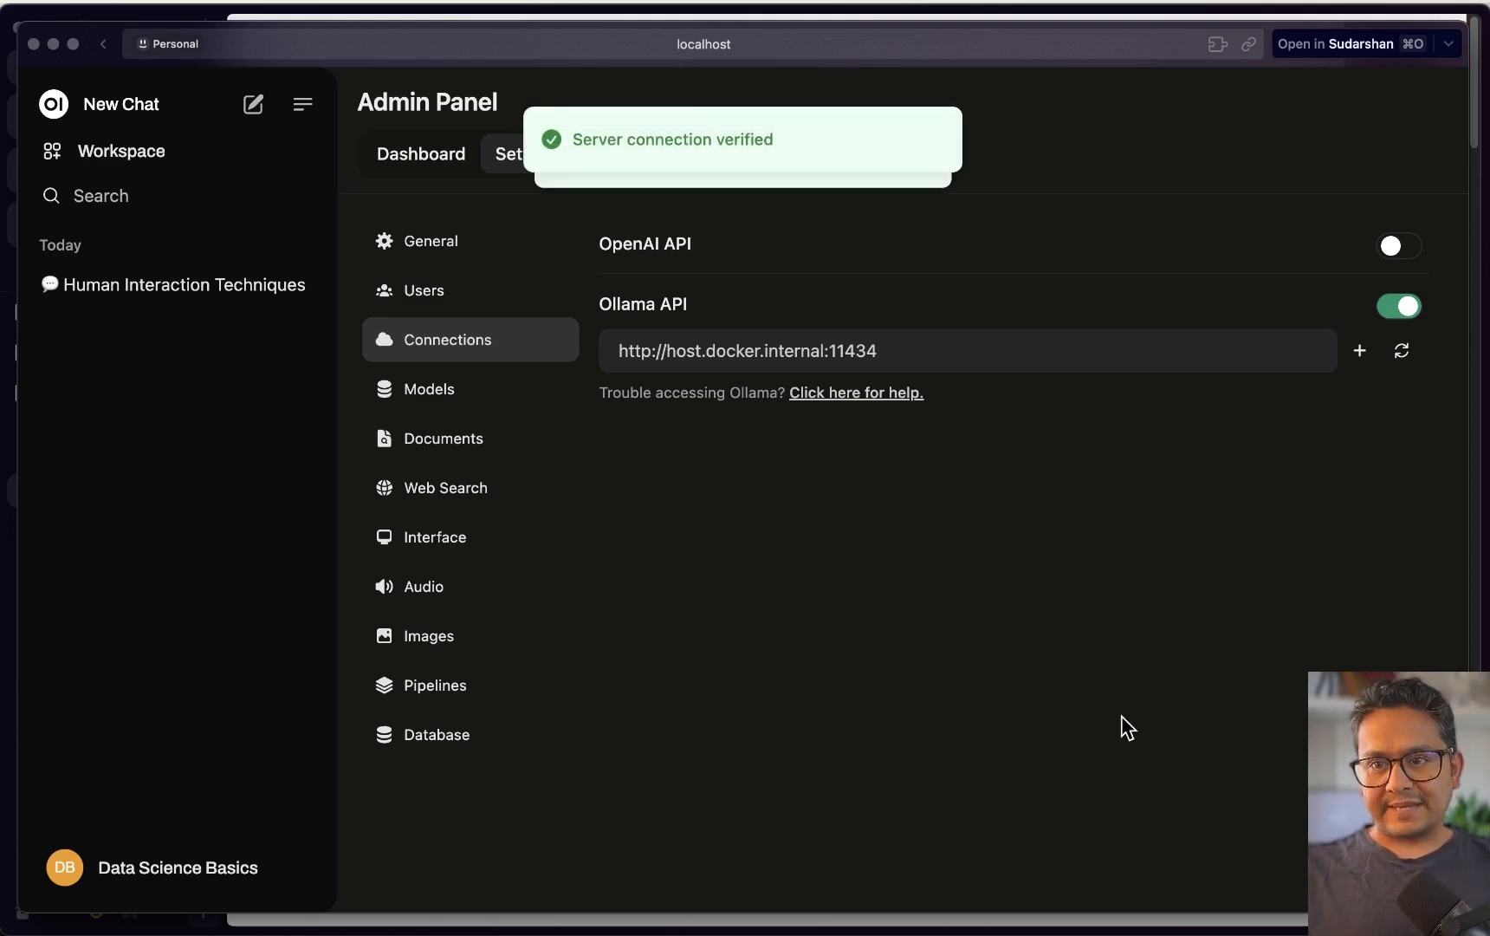
left_click(183, 877)
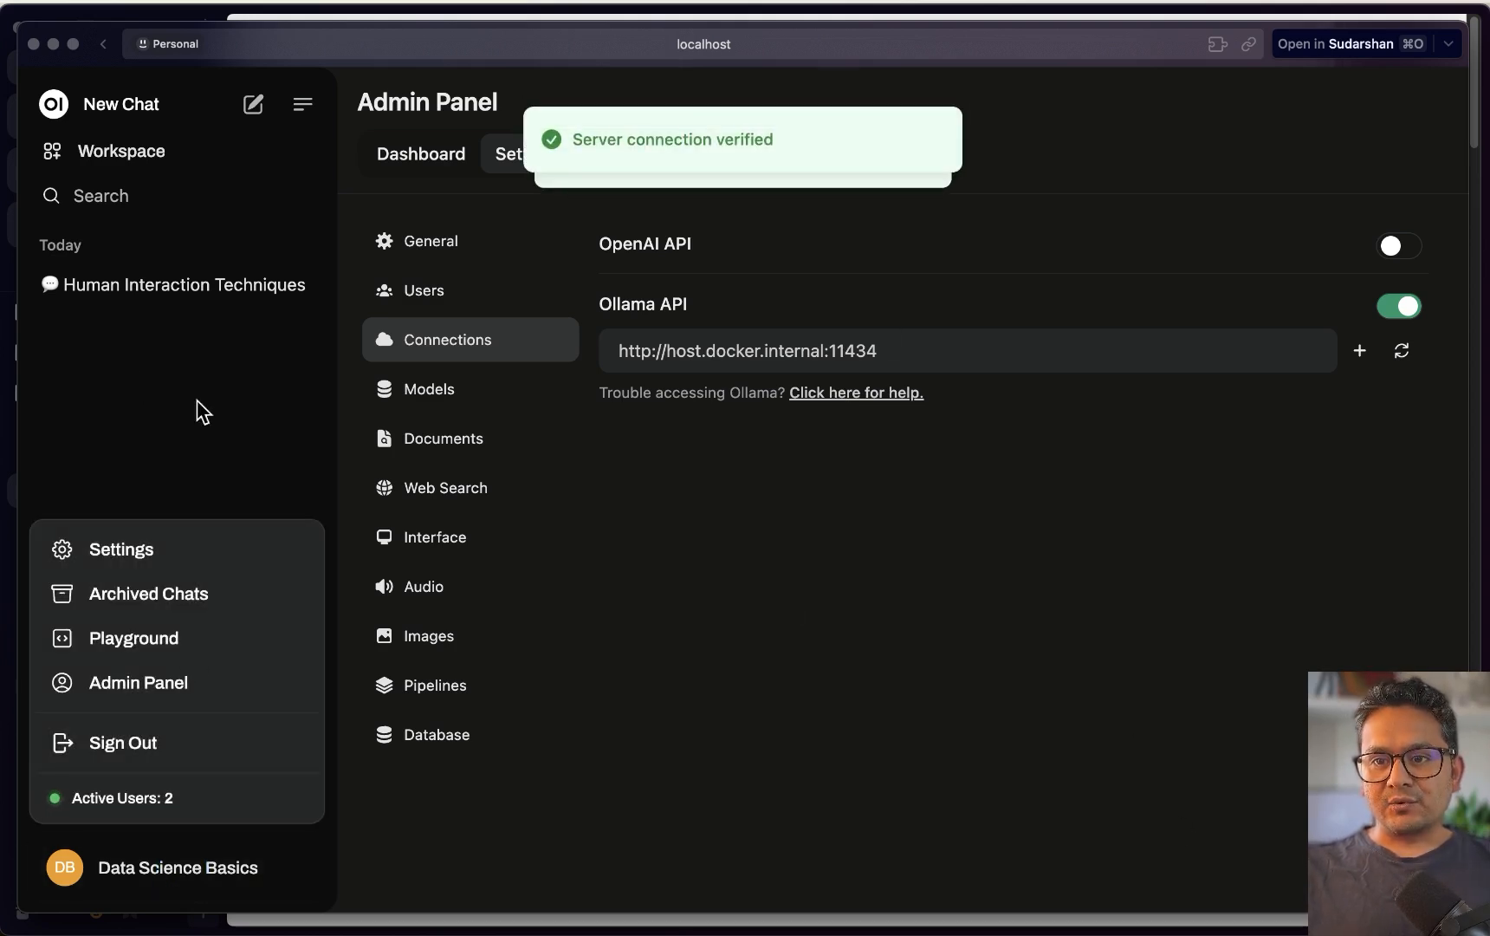
left_click(256, 107)
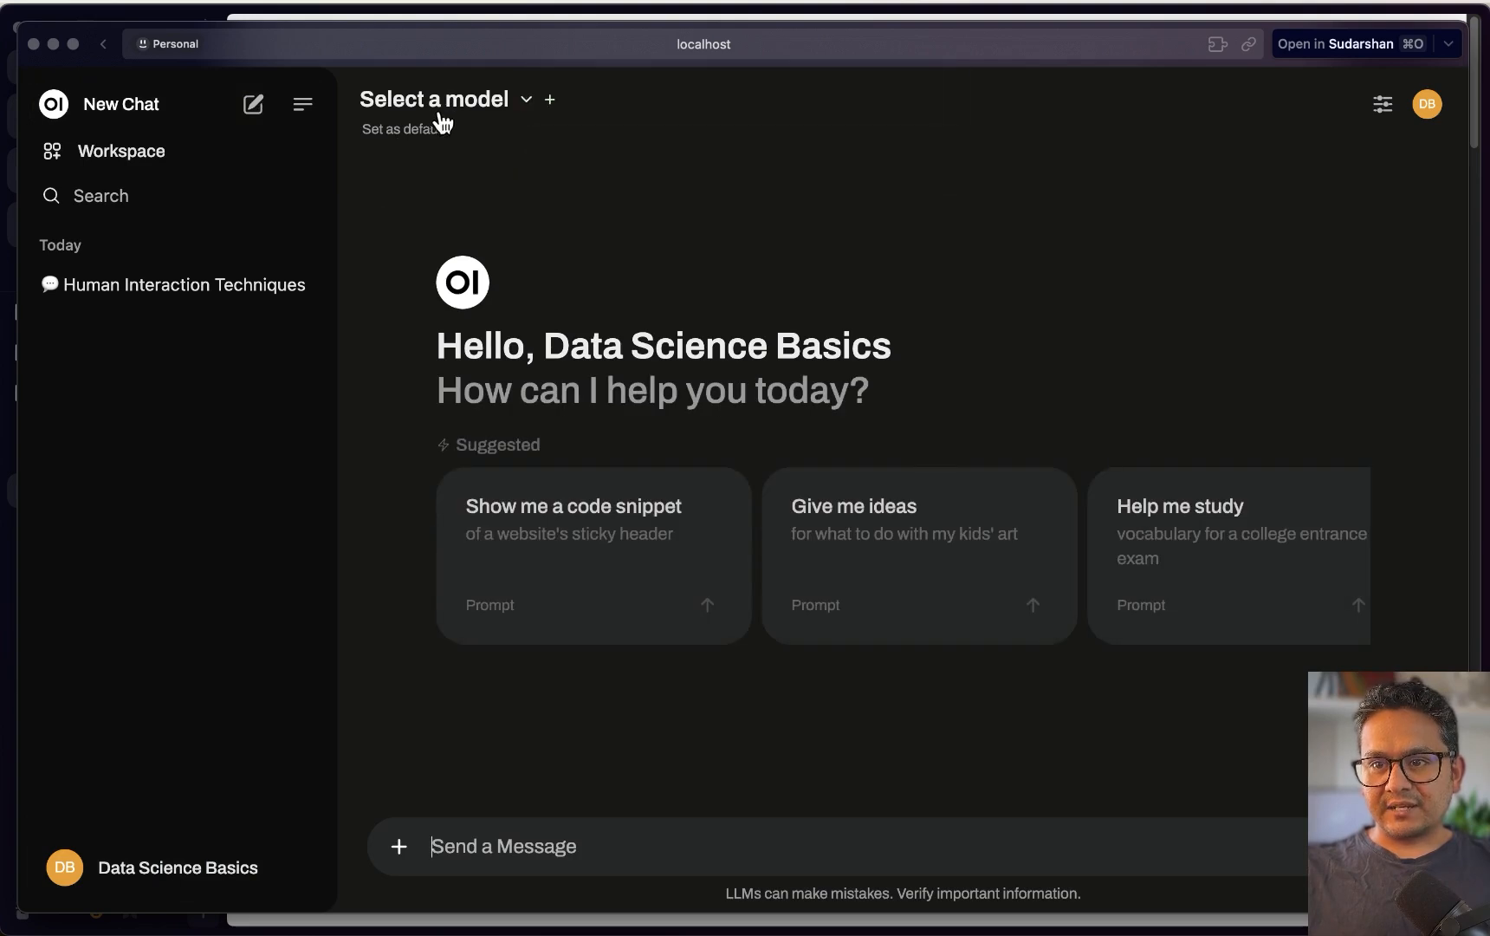
Ask phi3:latest 'who is the president of Finland ?' and highlight the name in its answer
left_click(499, 121)
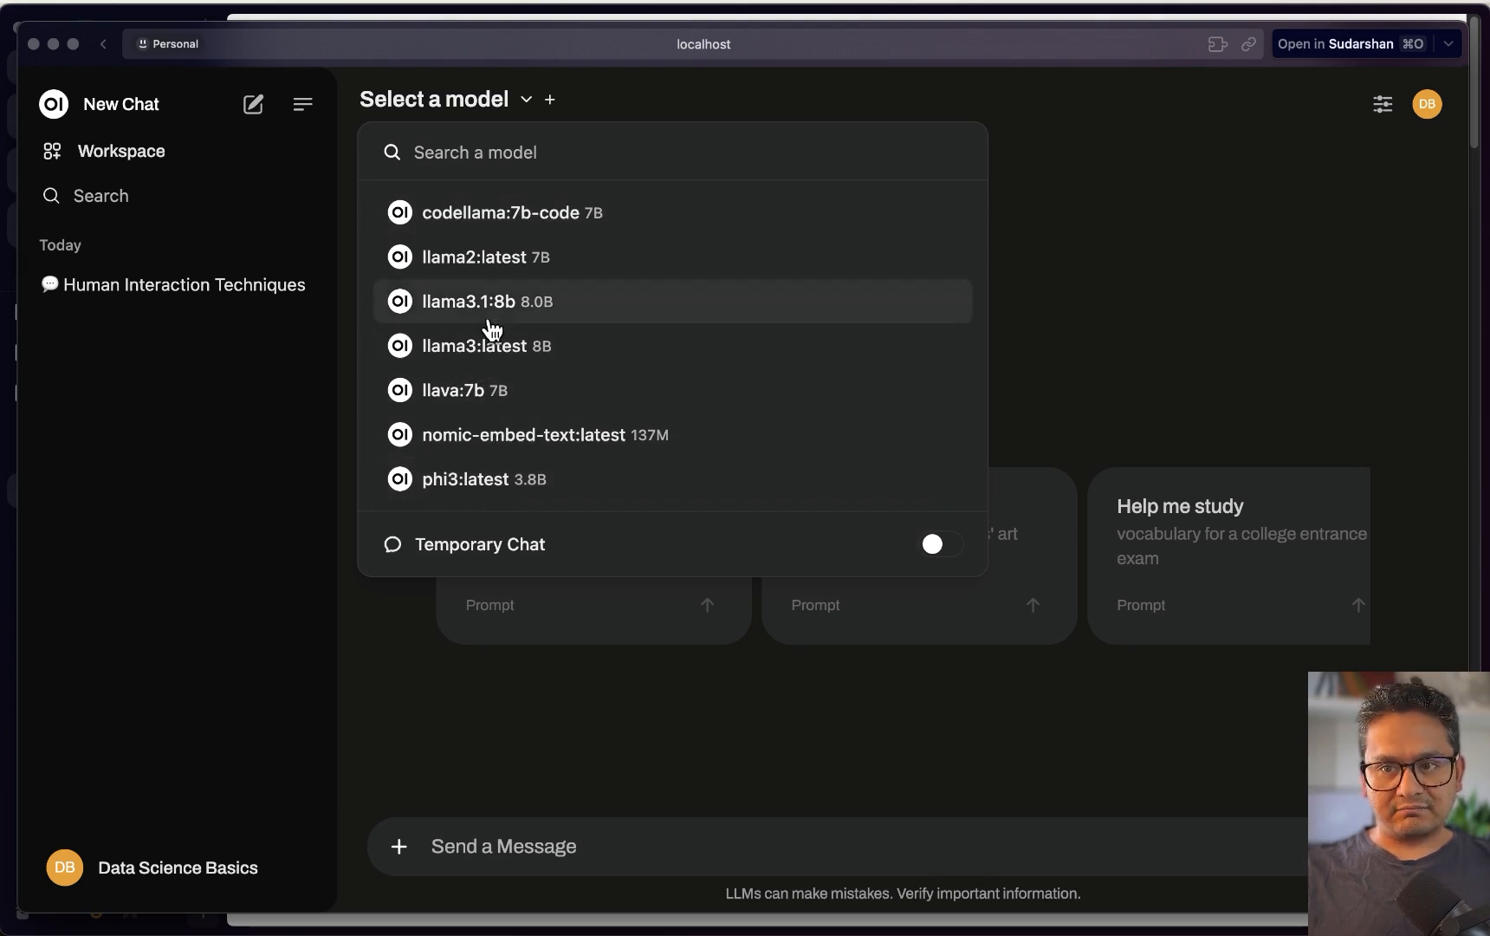
left_click(490, 495)
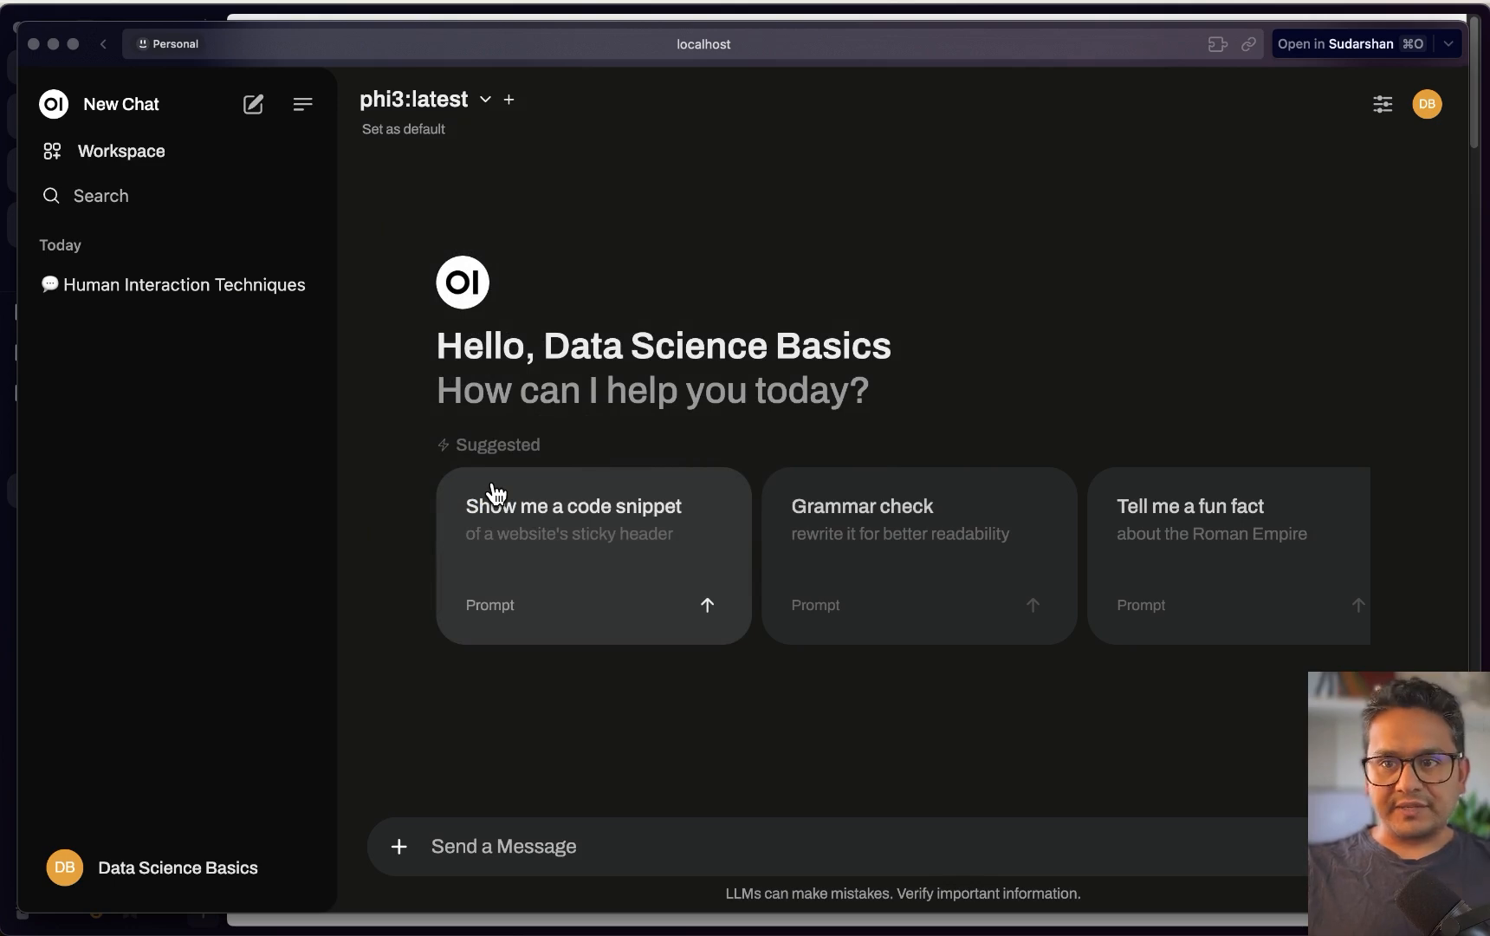
left_click(573, 856)
type("who is the presi")
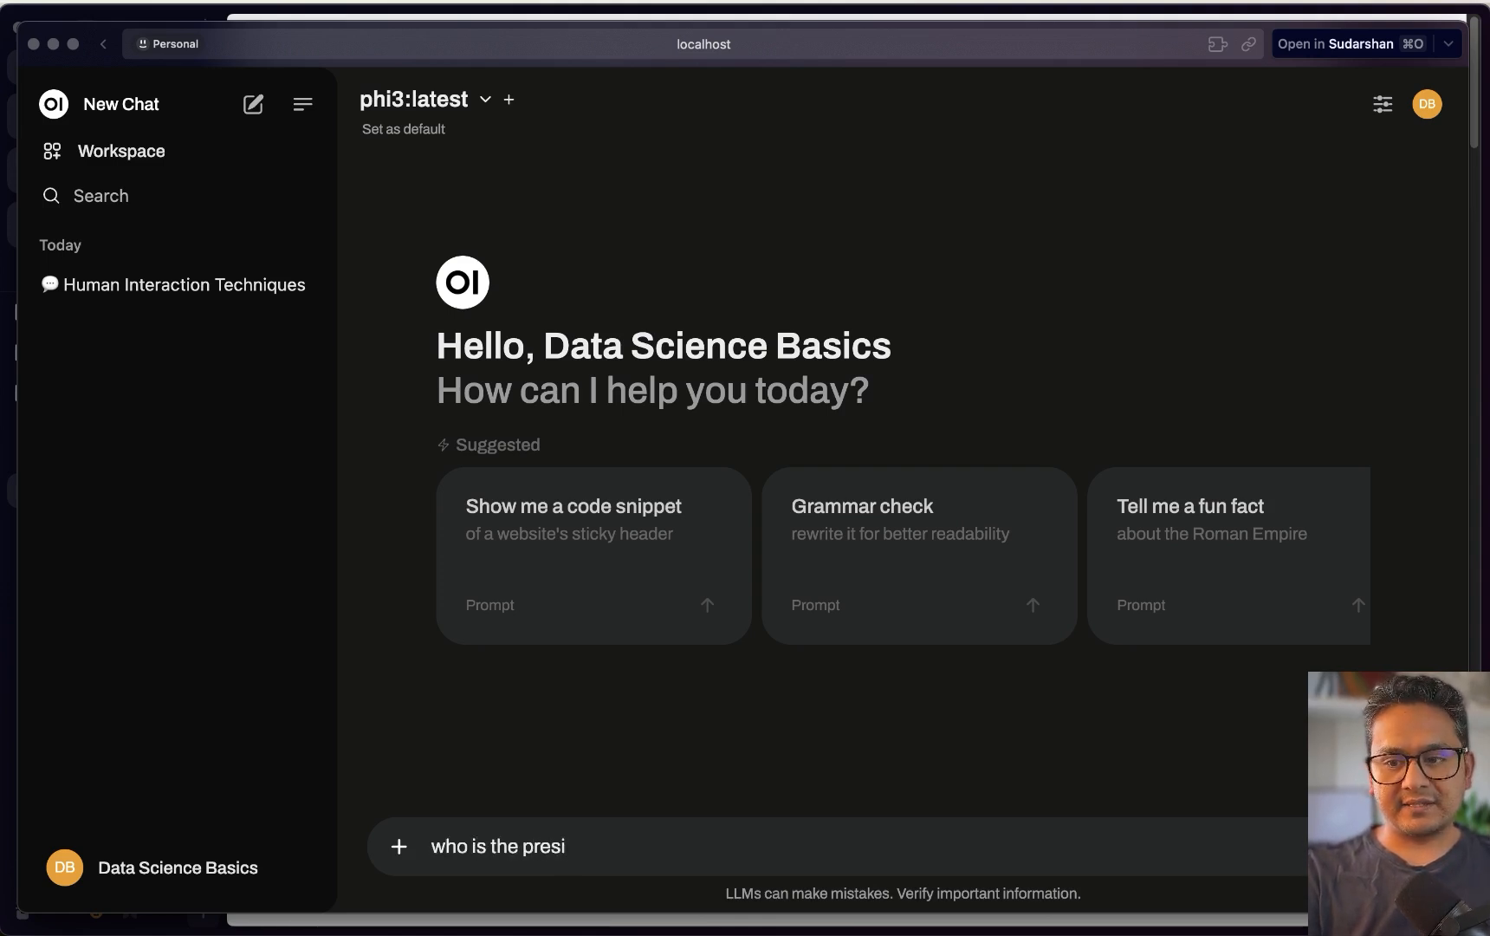
type("dent of Finland")
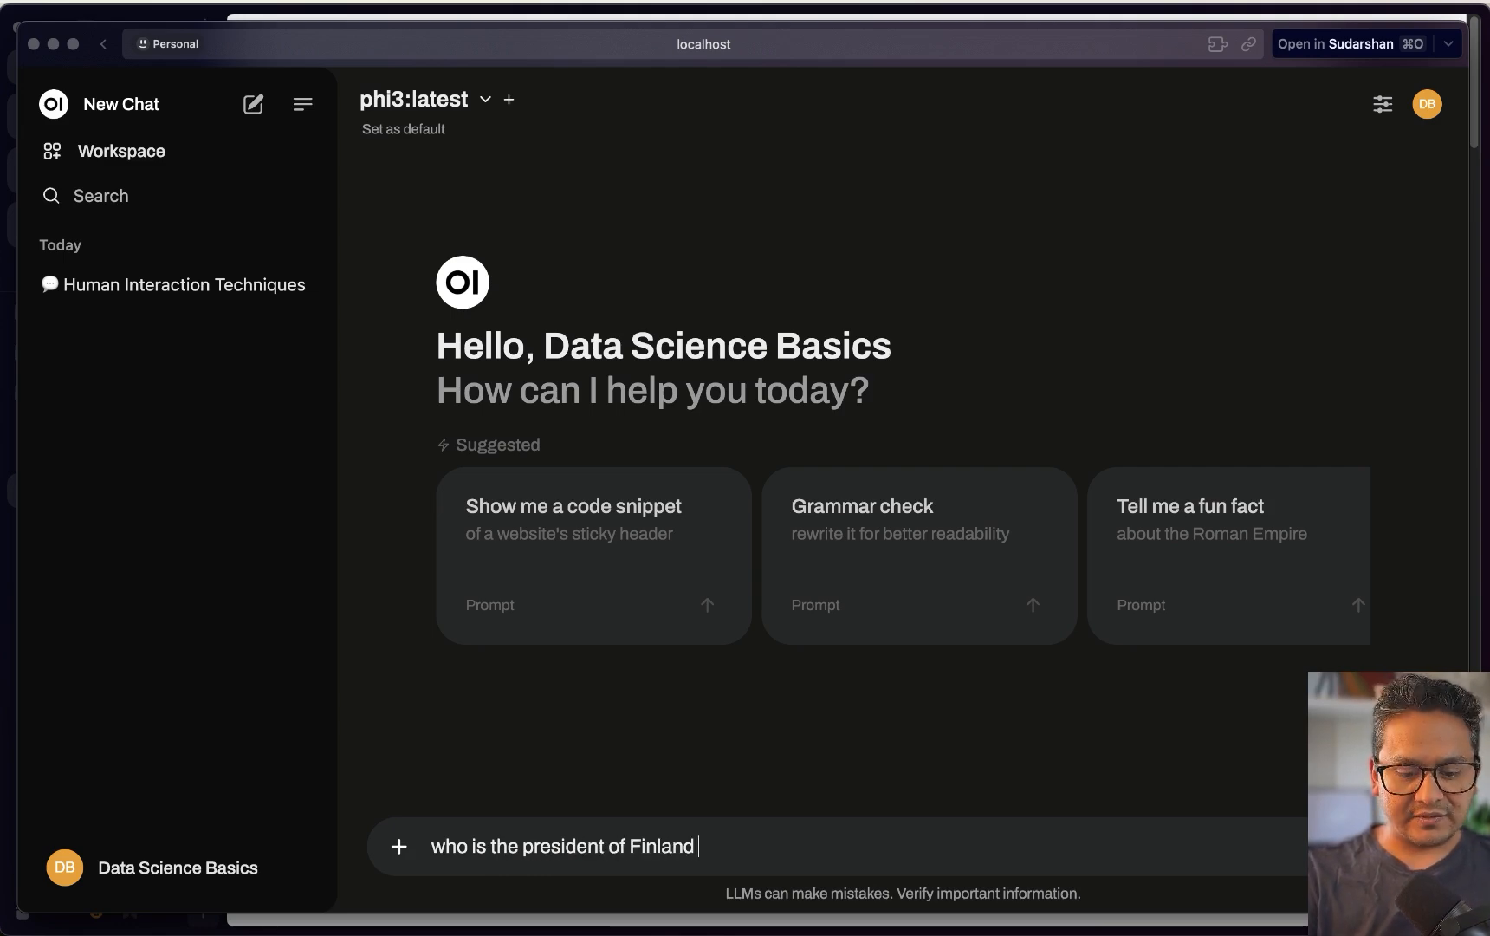
type(" ?")
key("Return")
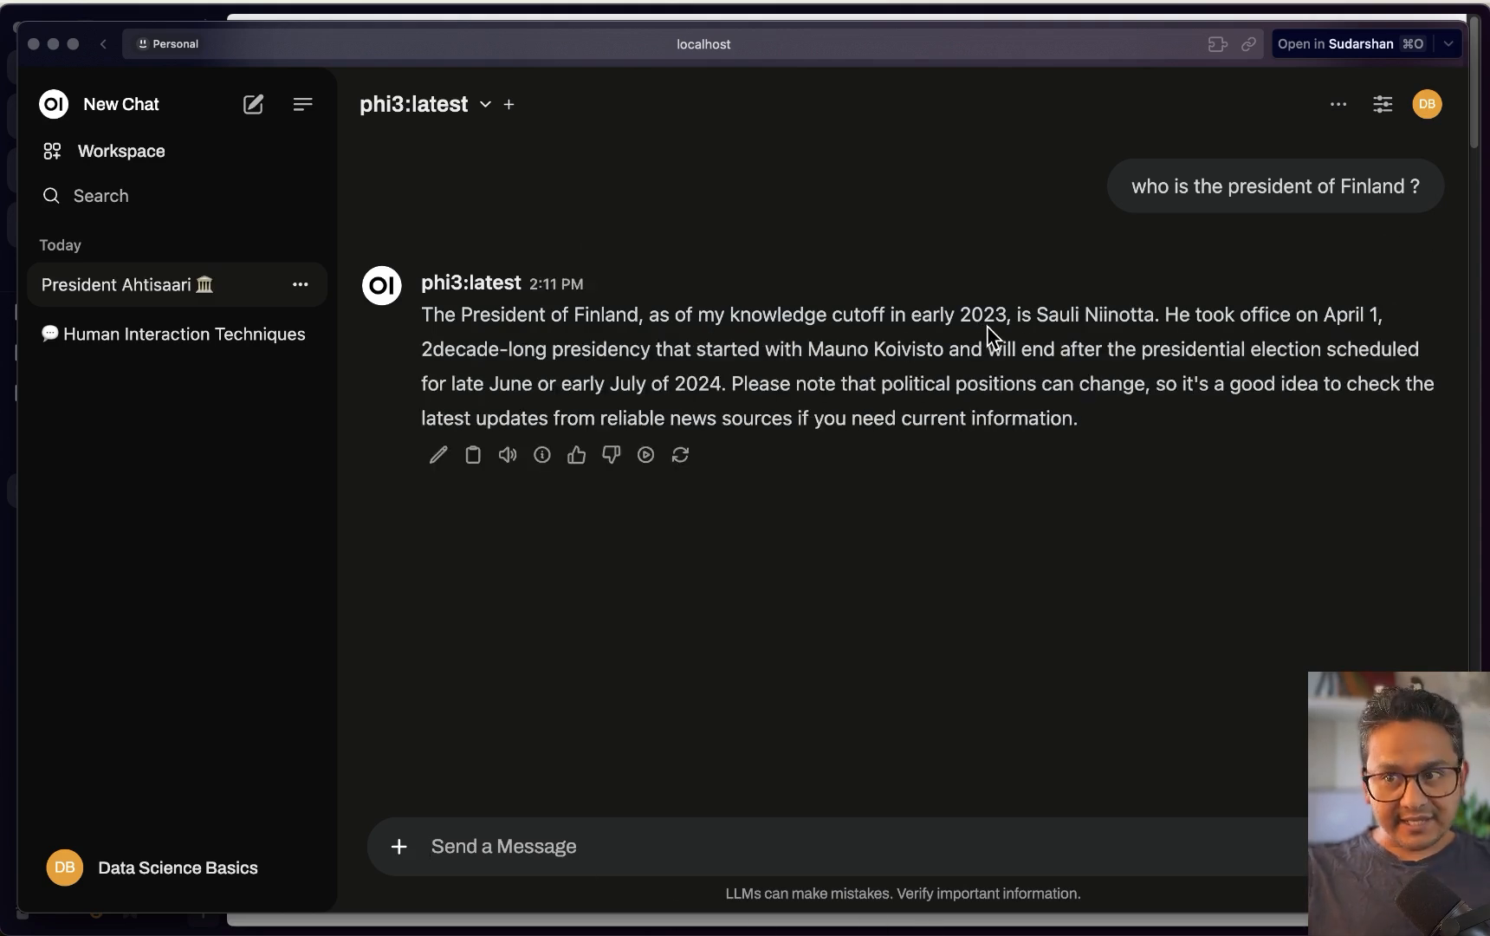
left_click_drag(1038, 314, 1144, 313)
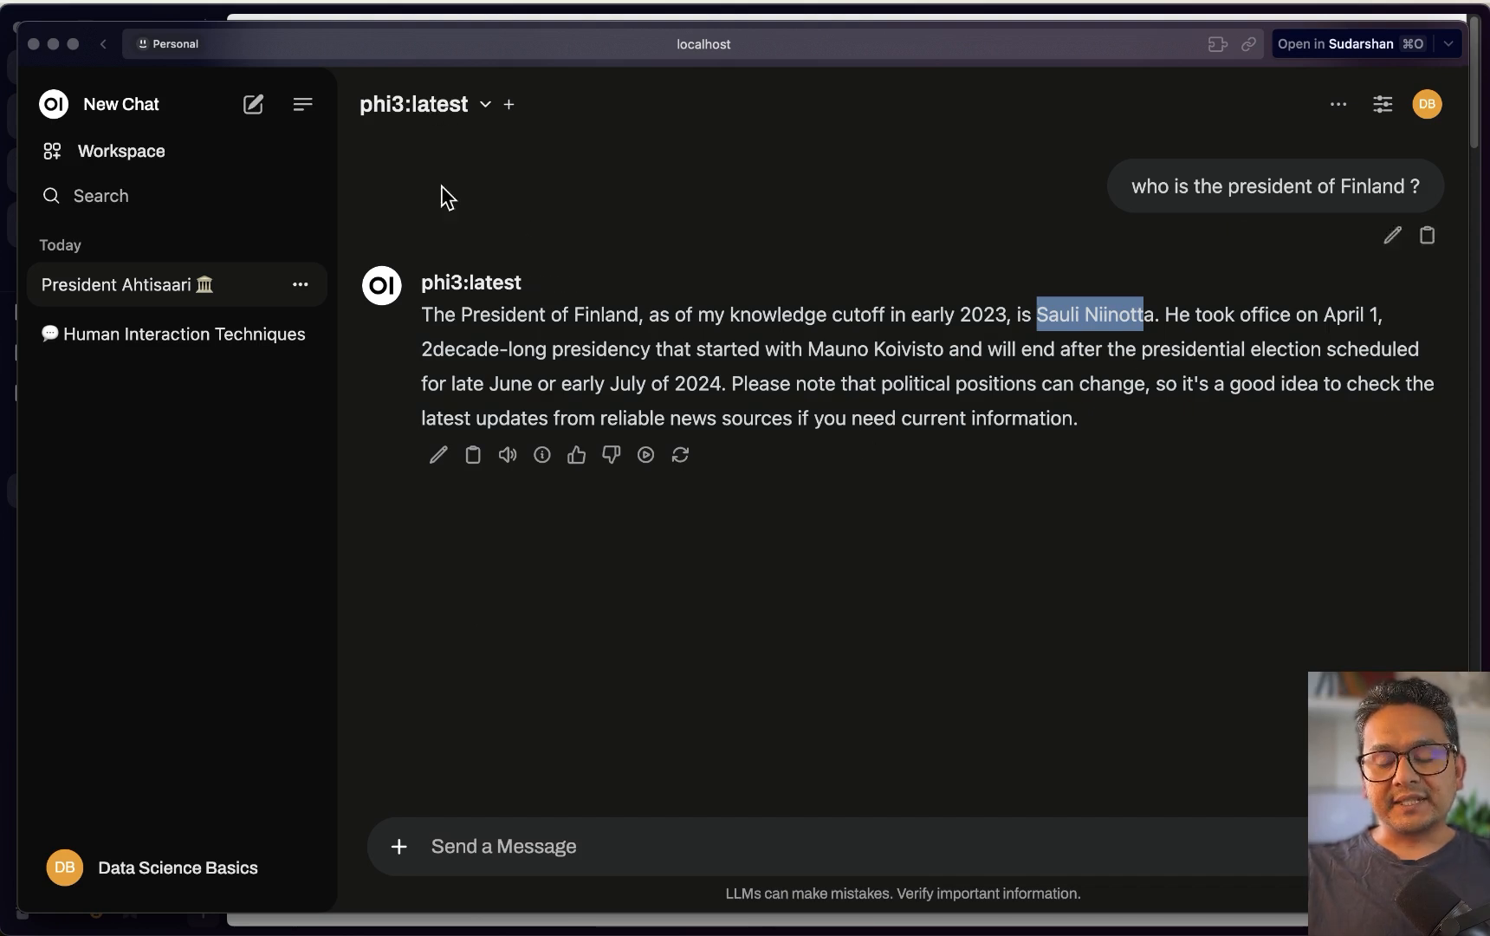
Turn on Web Search for the phi3 chat
left_click(400, 845)
left_click(572, 725)
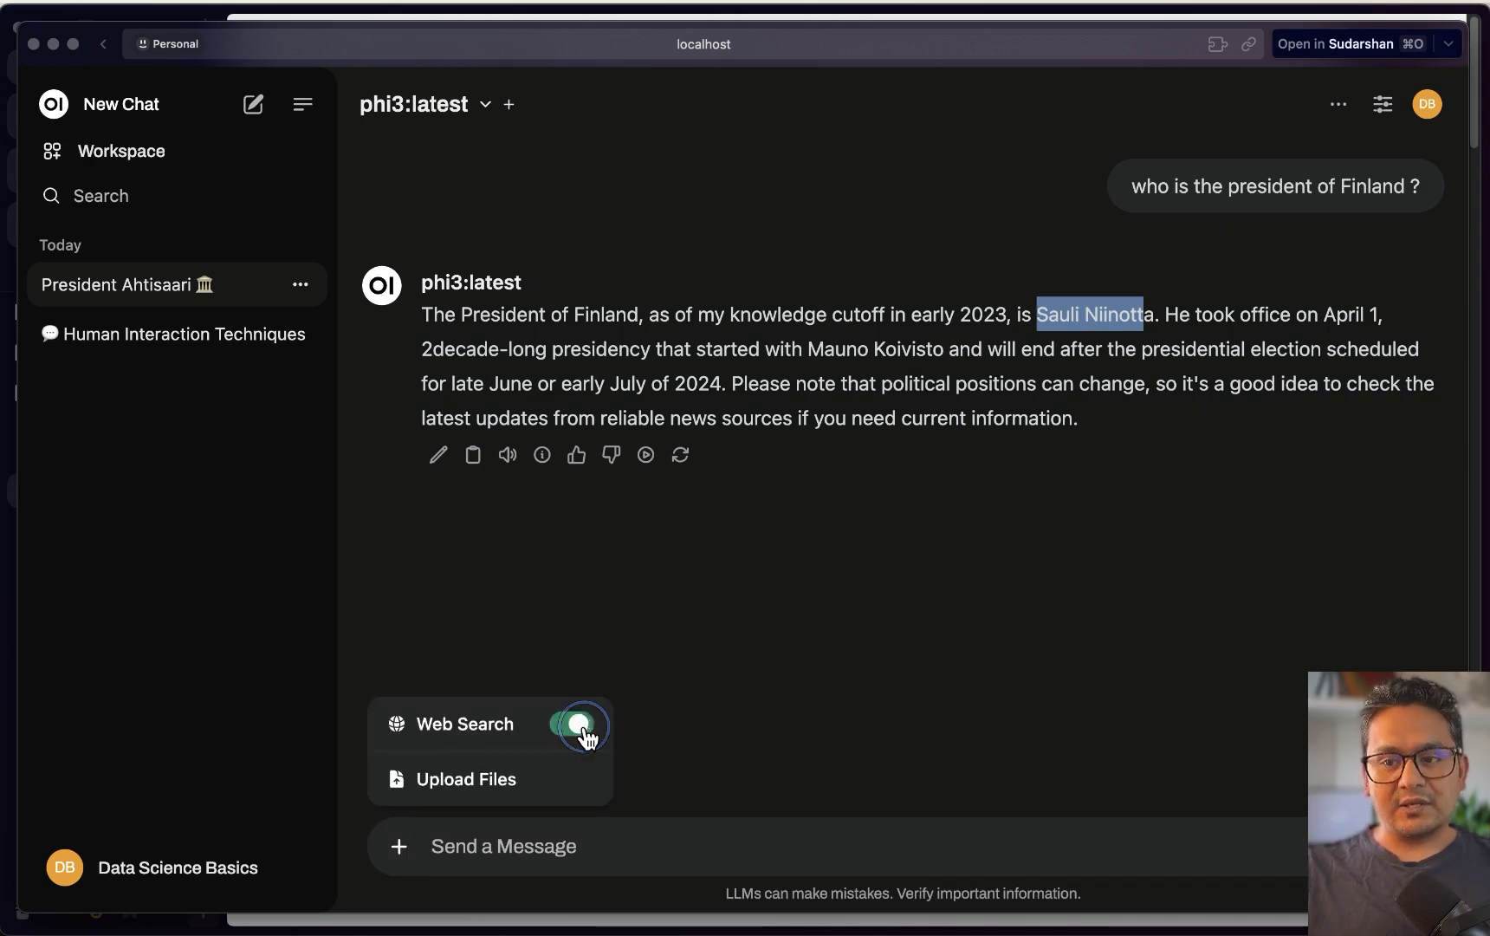
left_click(862, 712)
Resend the copied Finland president question with web search enabled
left_click(1422, 233)
left_click(551, 856)
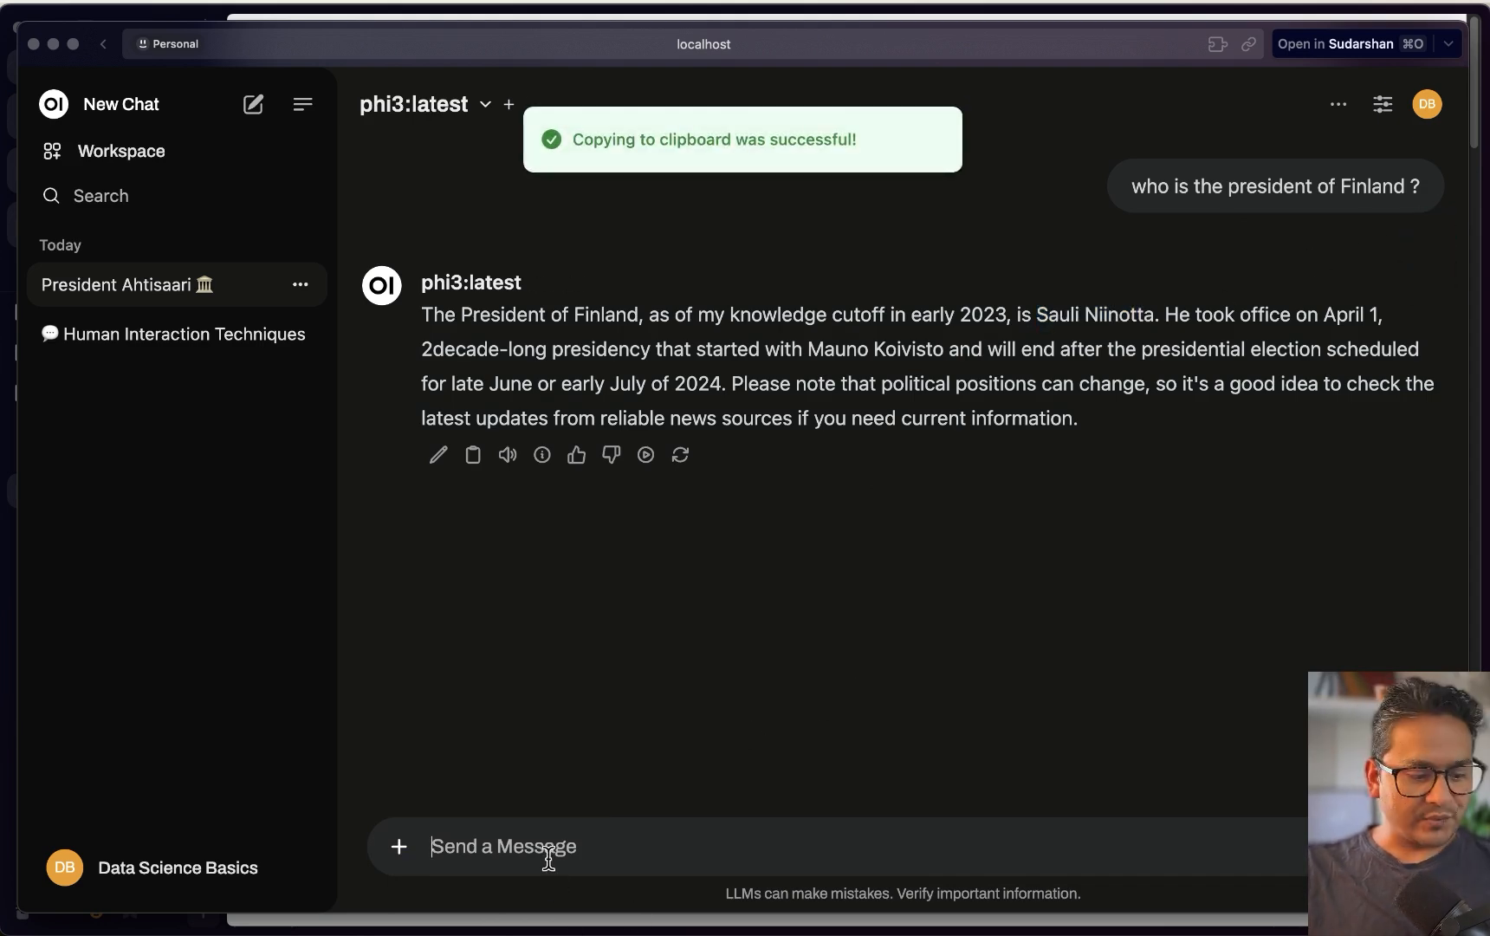
key("super+v")
key("Return")
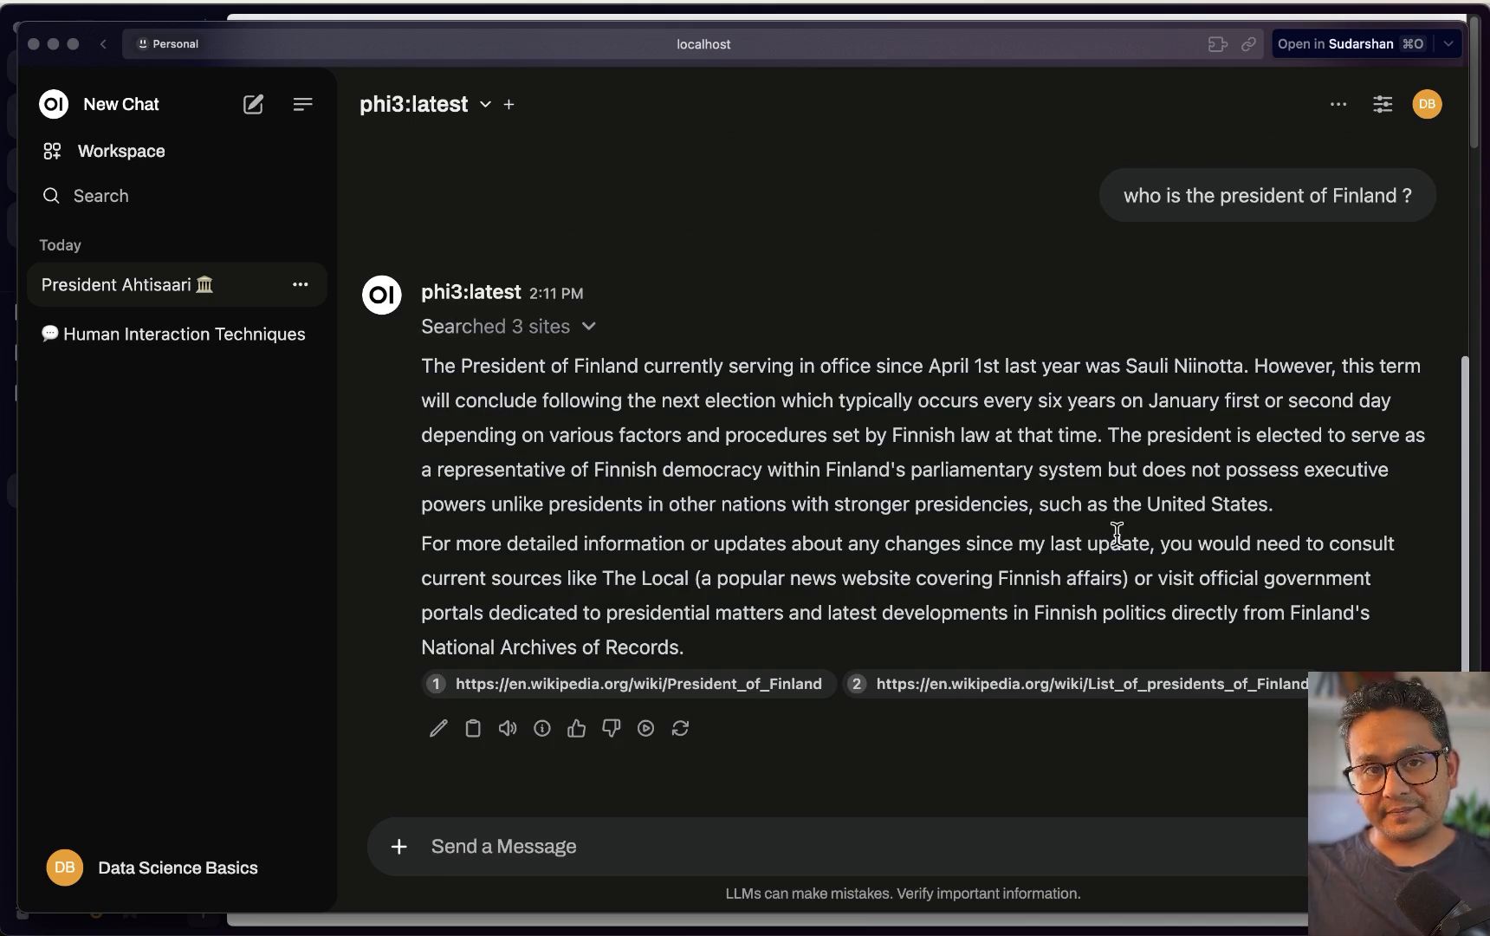
left_click(398, 121)
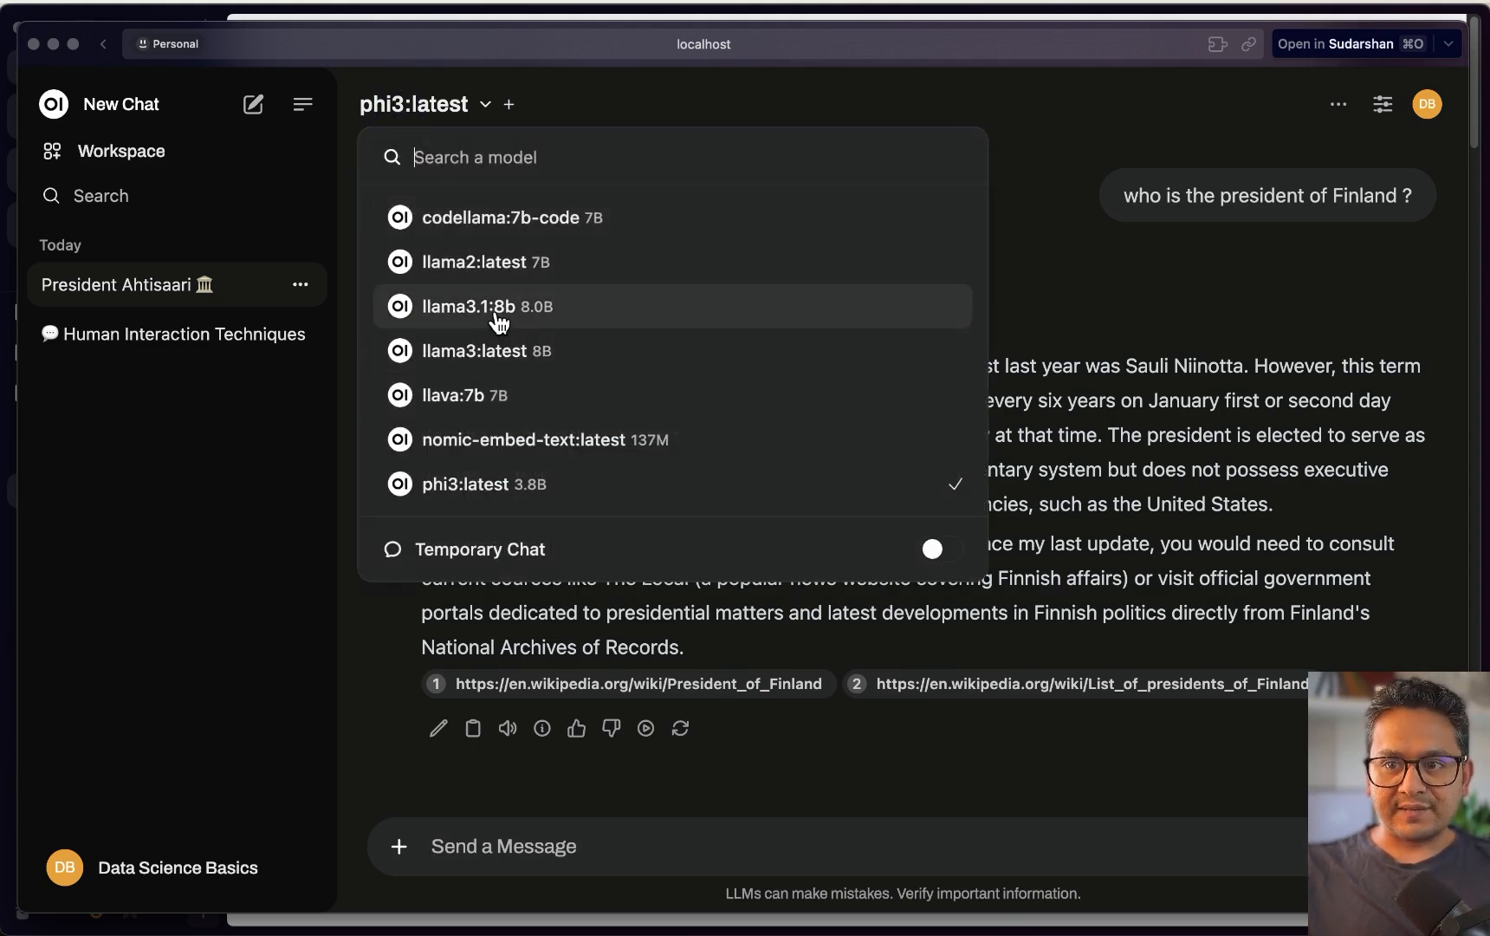
Switch to llama3.1:8b, regenerate the answer, and re-ask 'who is the president of Finland ?'
left_click(501, 314)
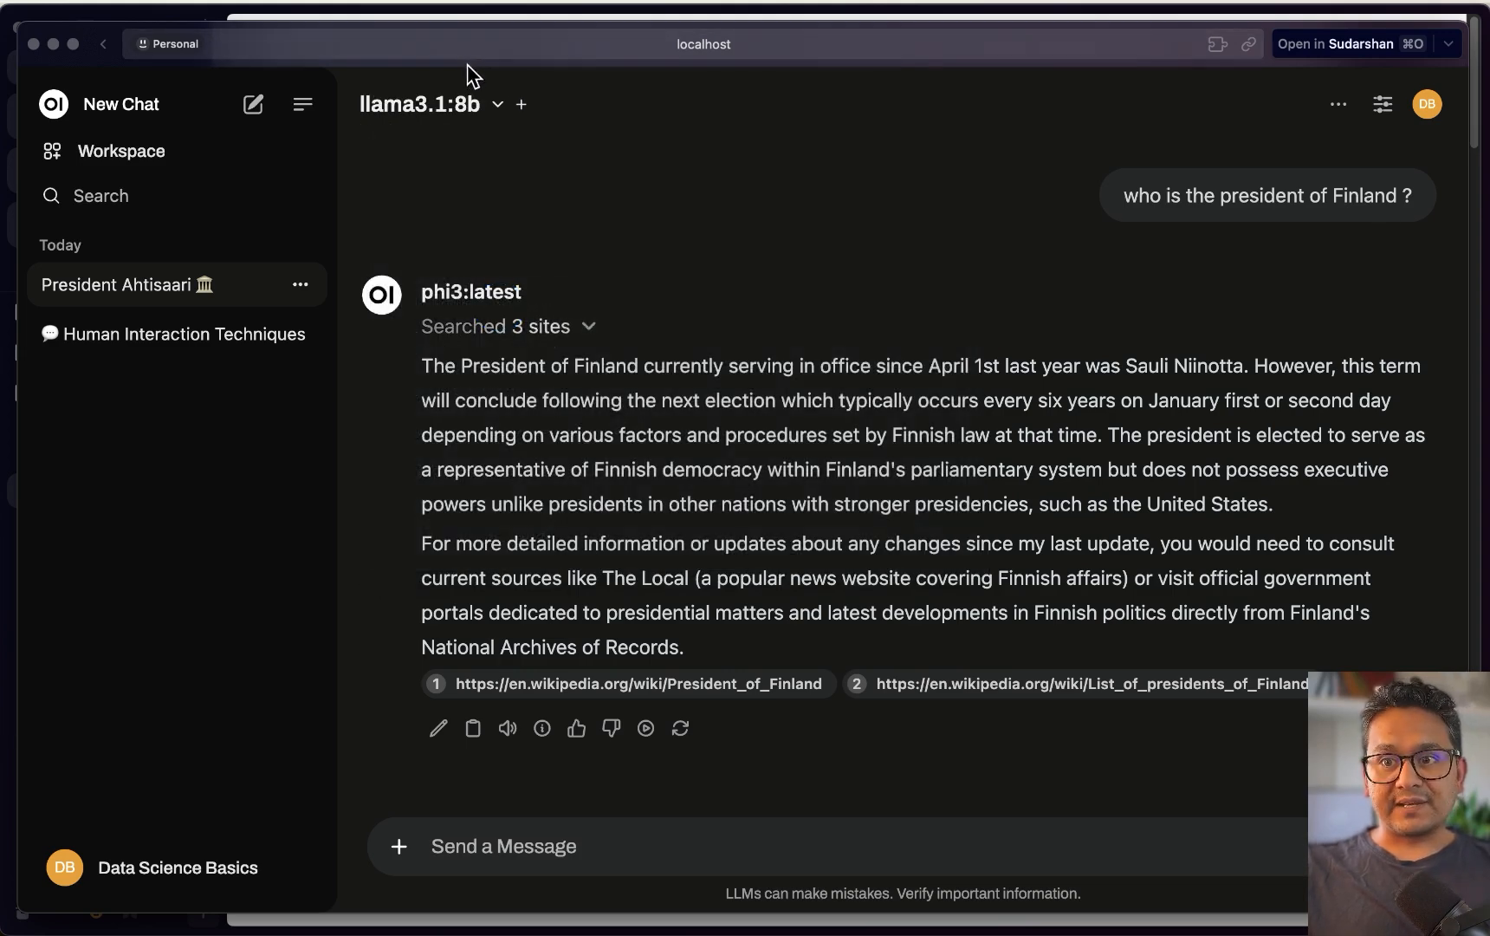
left_click(682, 729)
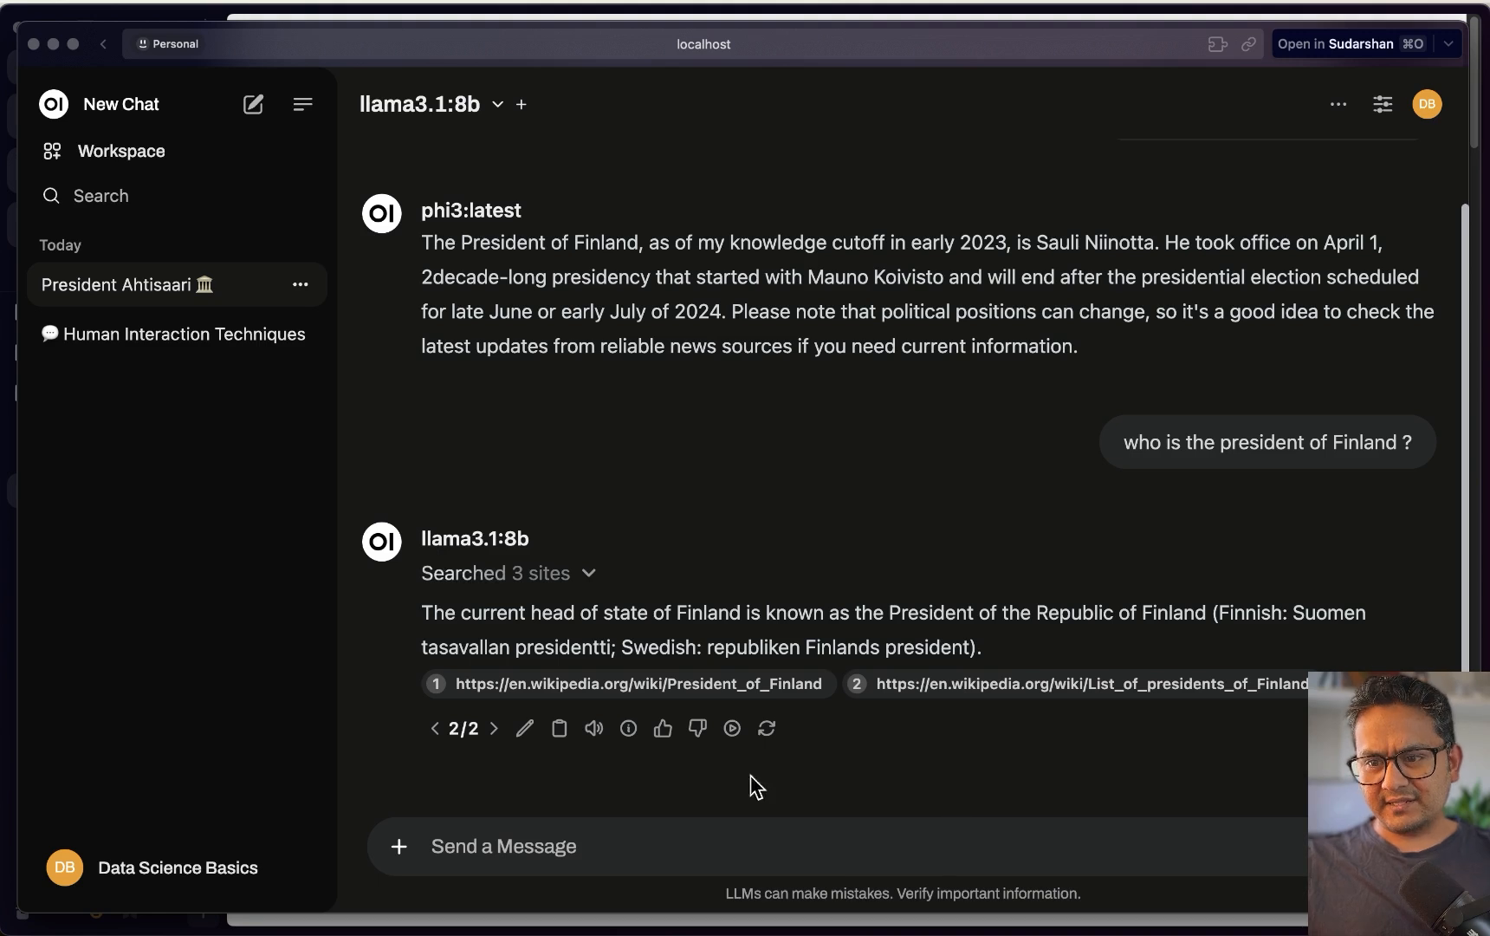
left_click(720, 855)
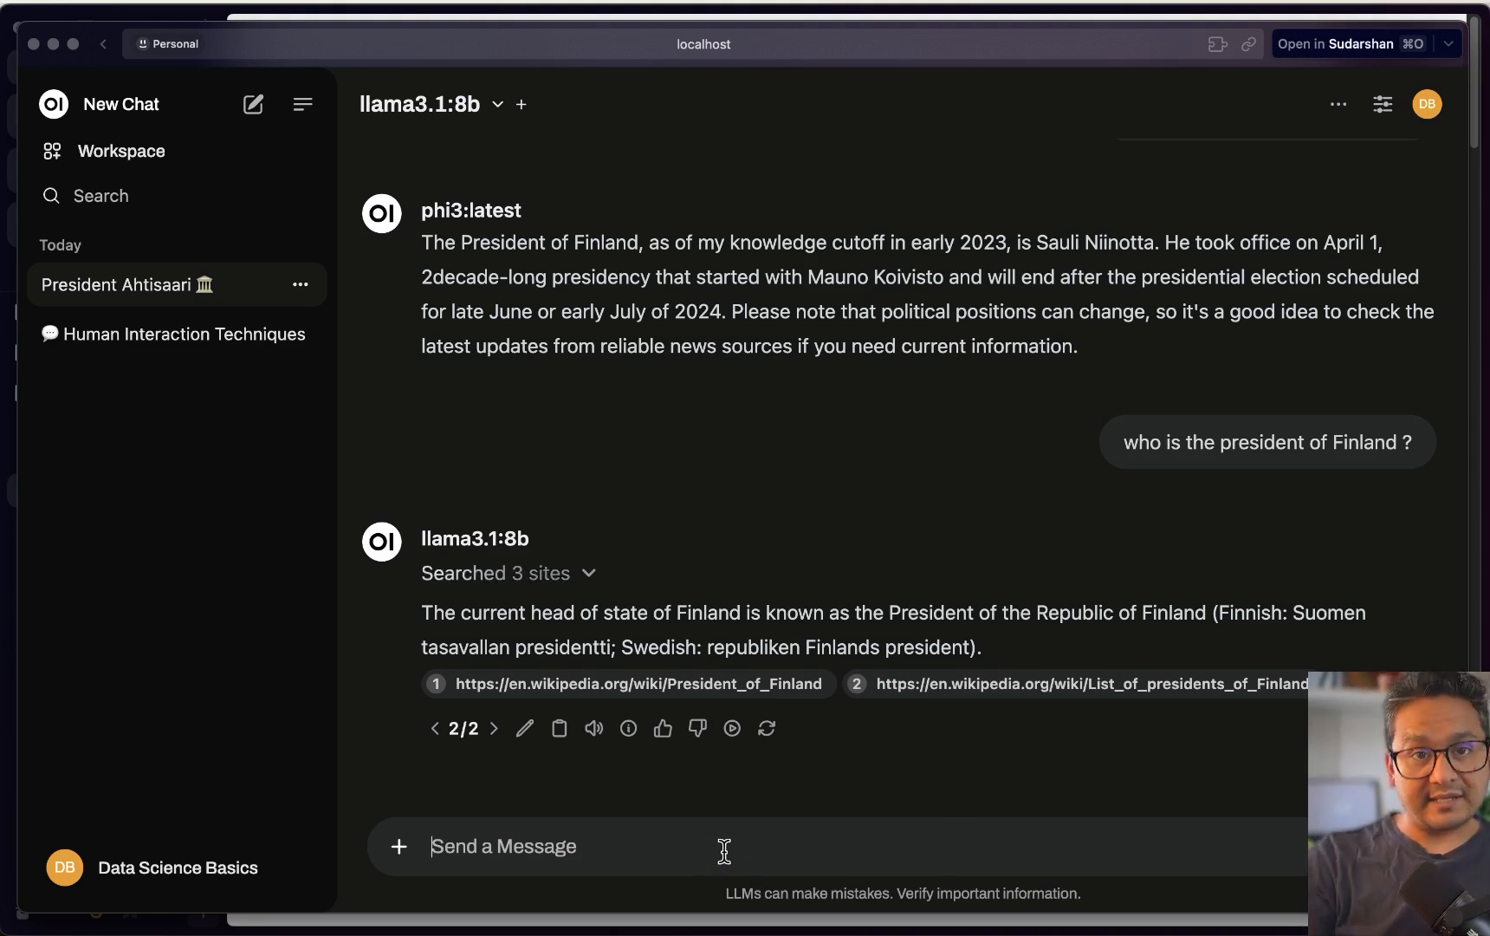
type("wh")
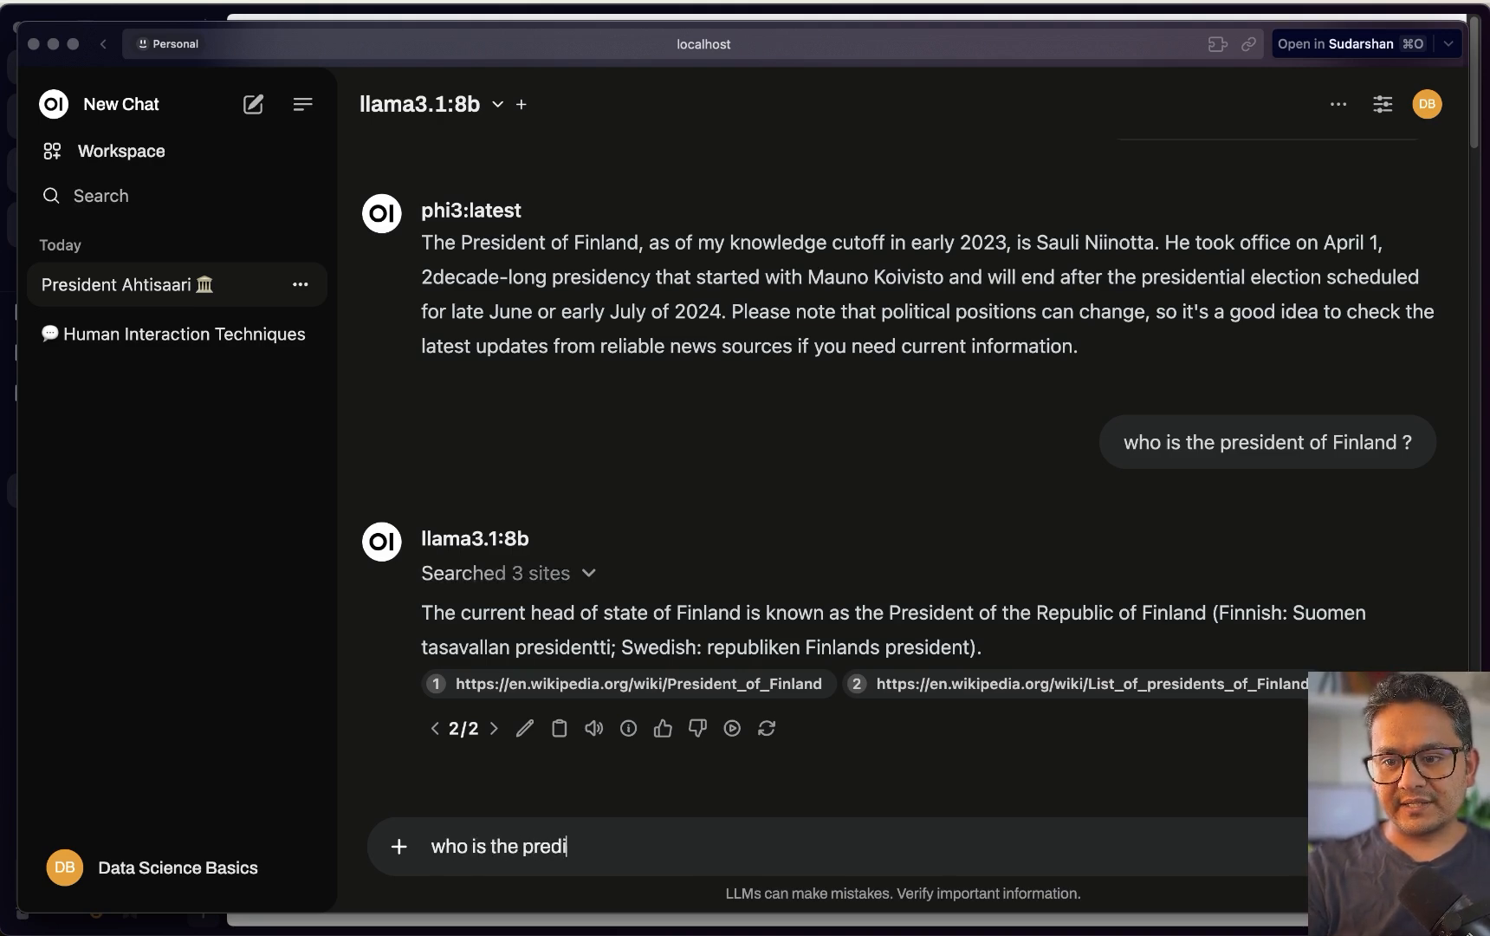
type("o is the president of Finland ?")
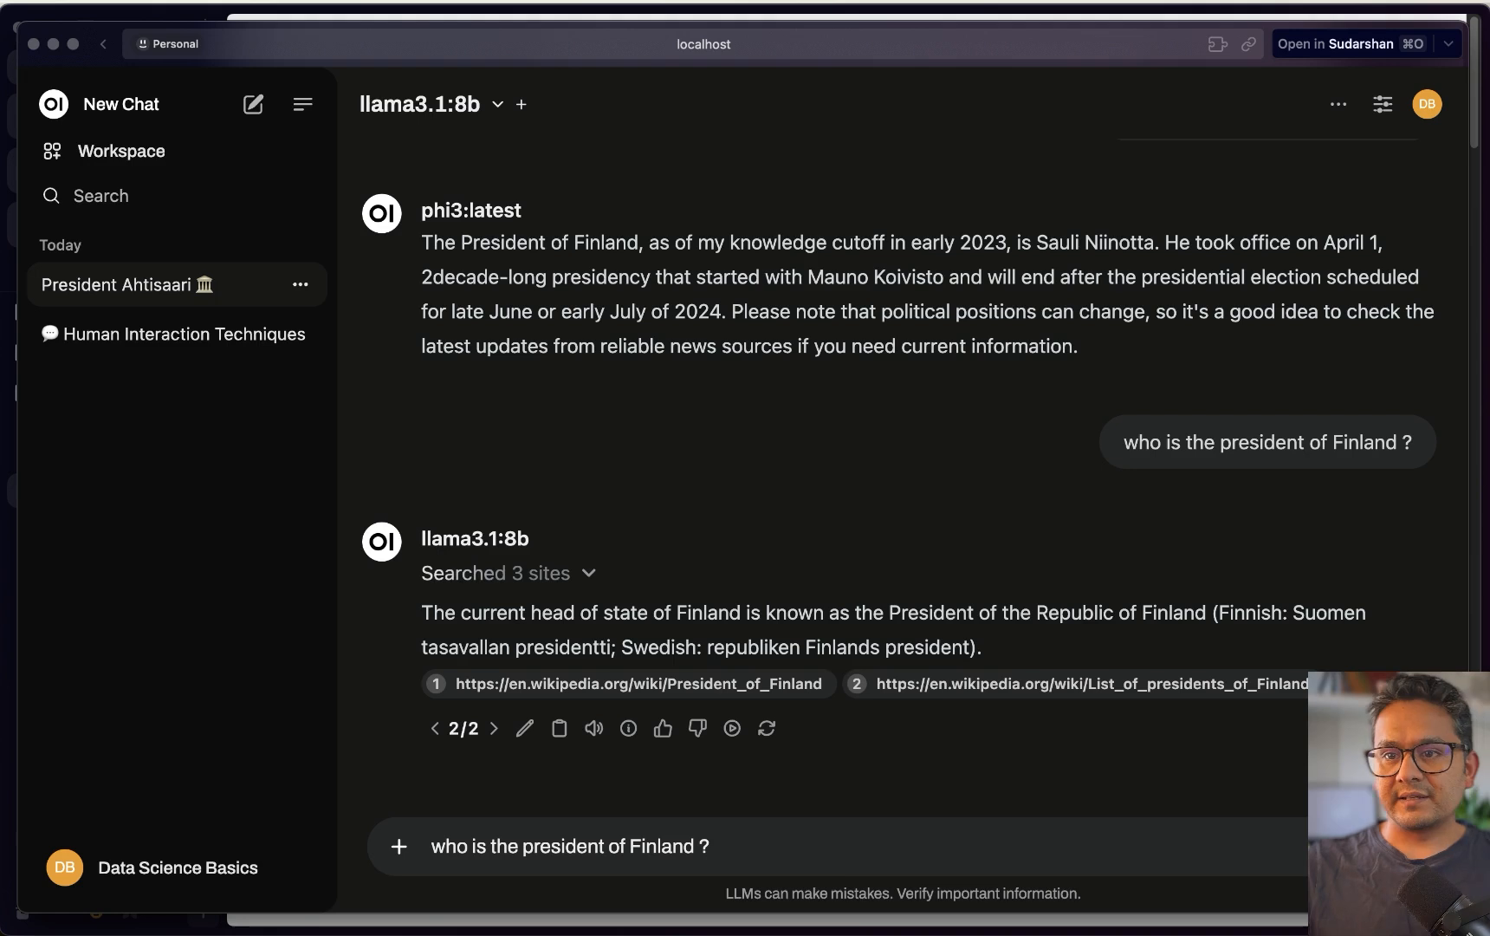
key("Return")
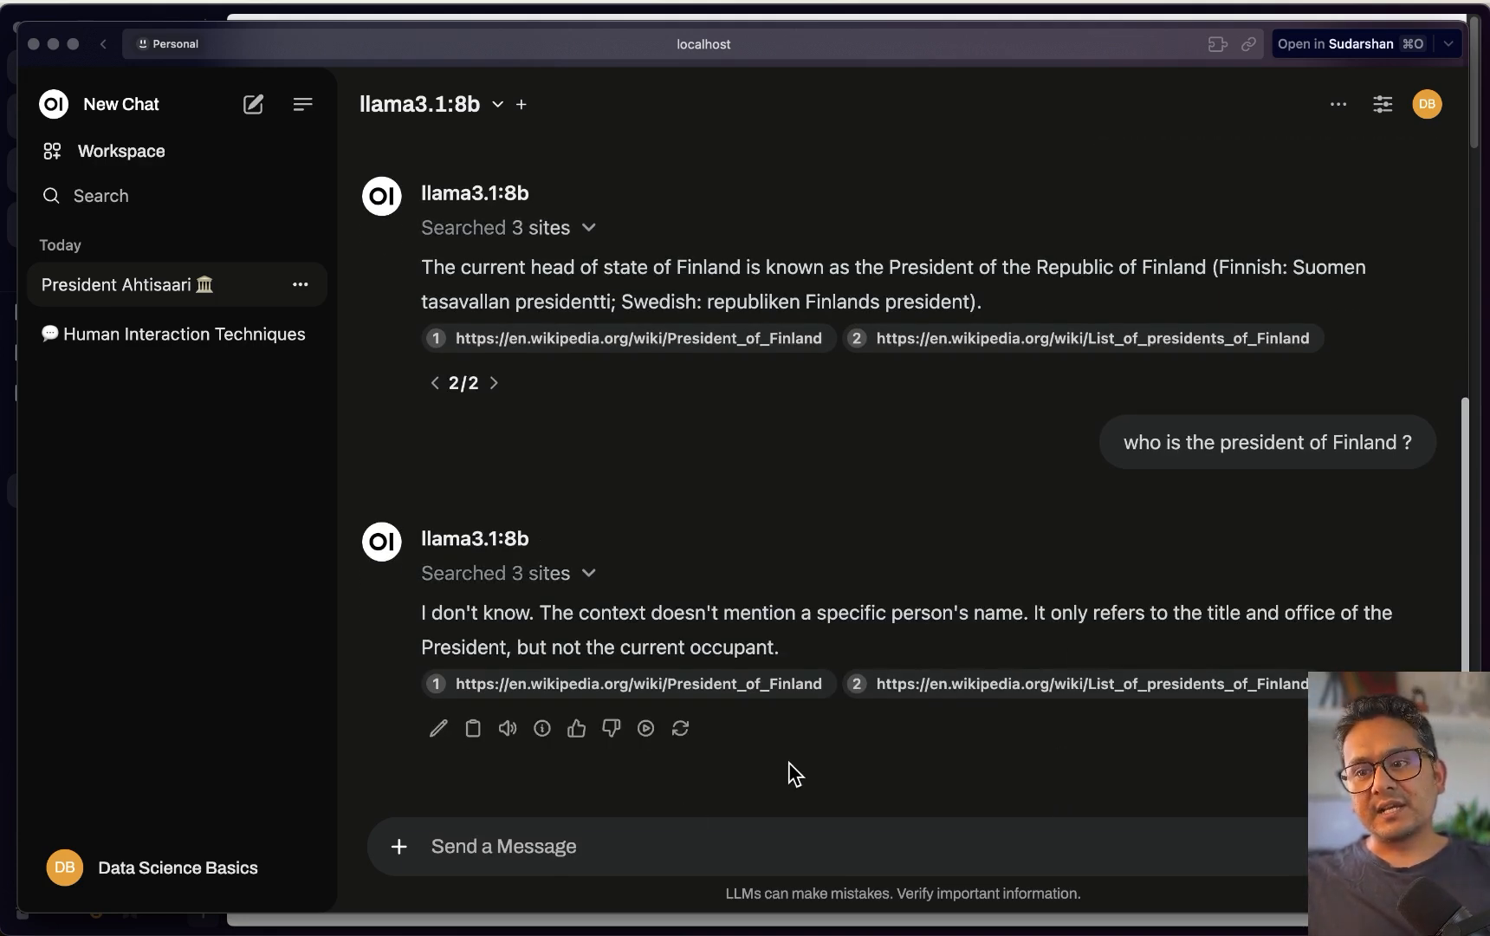
Confirm Web Search is still on and start a new empty chat
left_click(399, 847)
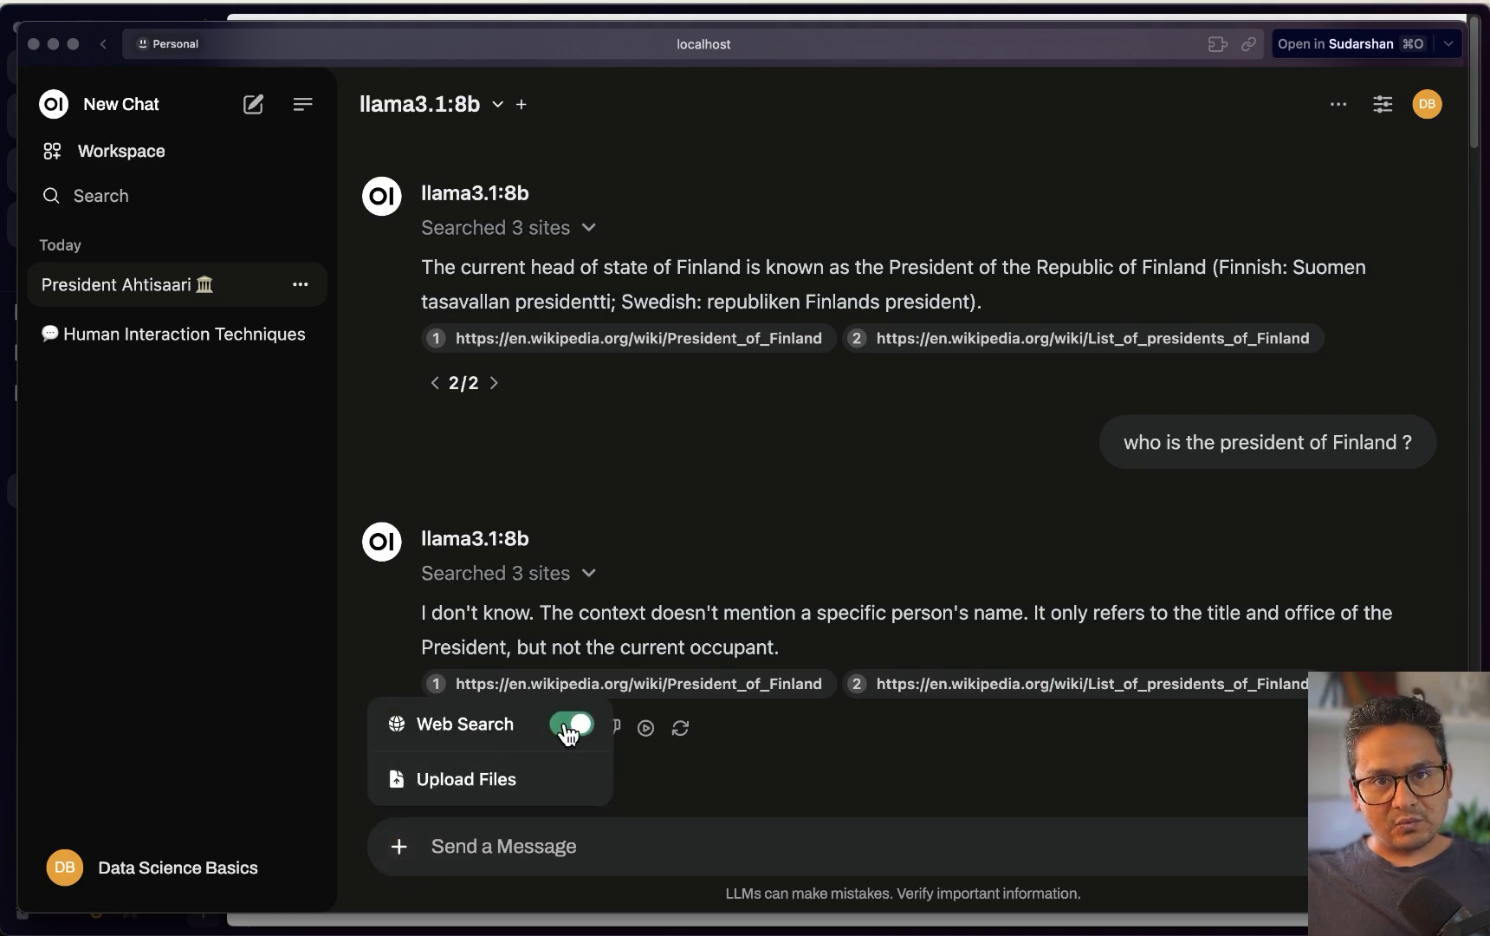
left_click(688, 442)
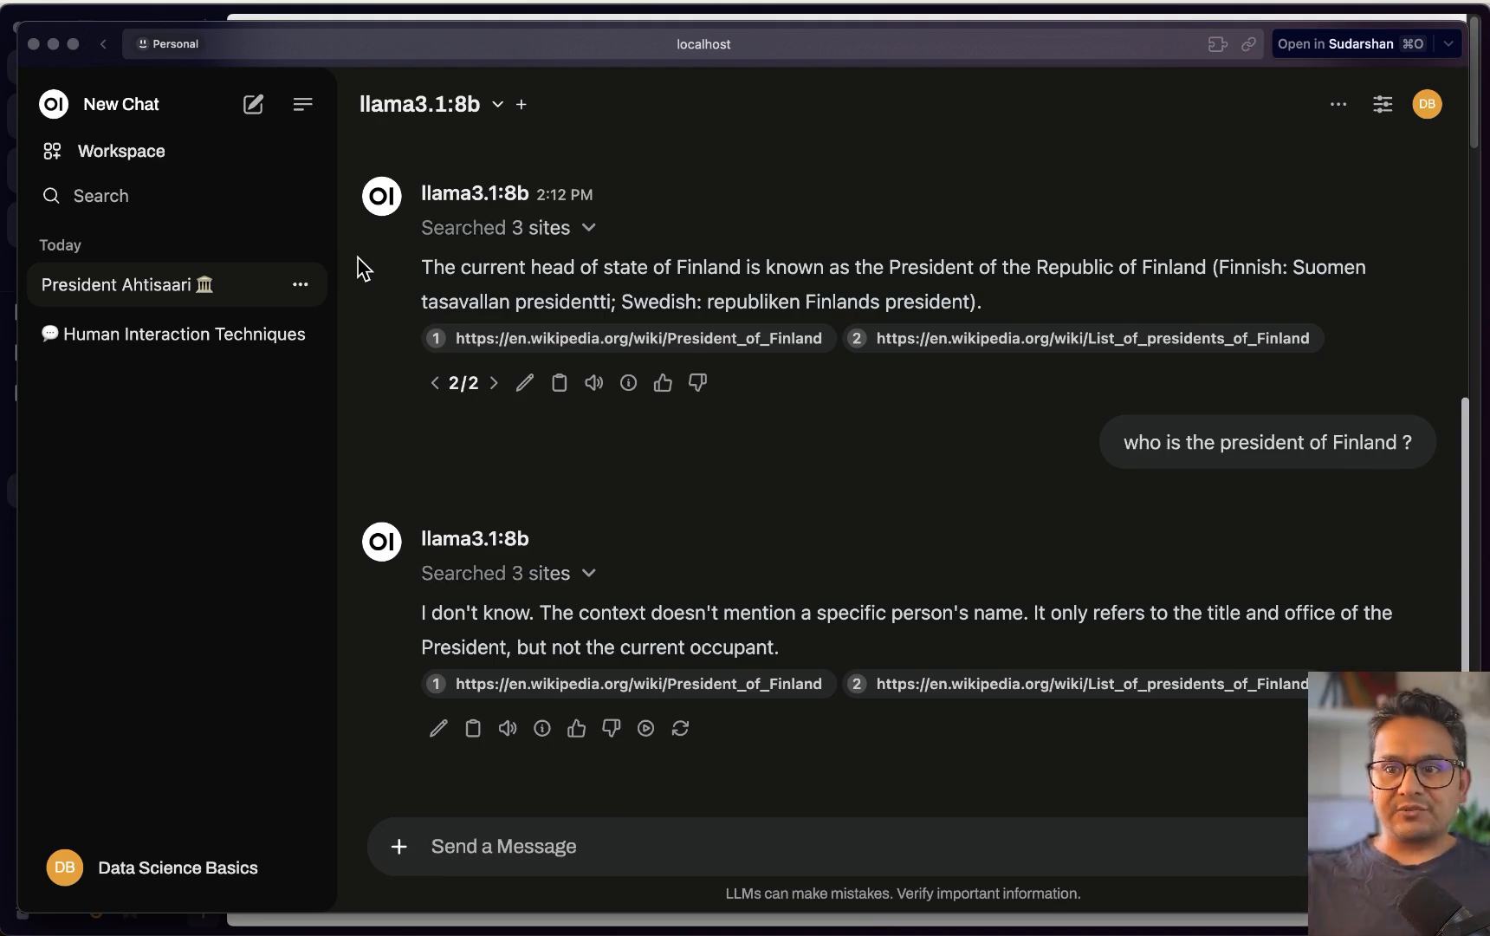
left_click(253, 105)
Choose llama3.1:8b for the new chat and send the pasted Finland president question
left_click(445, 98)
left_click(505, 304)
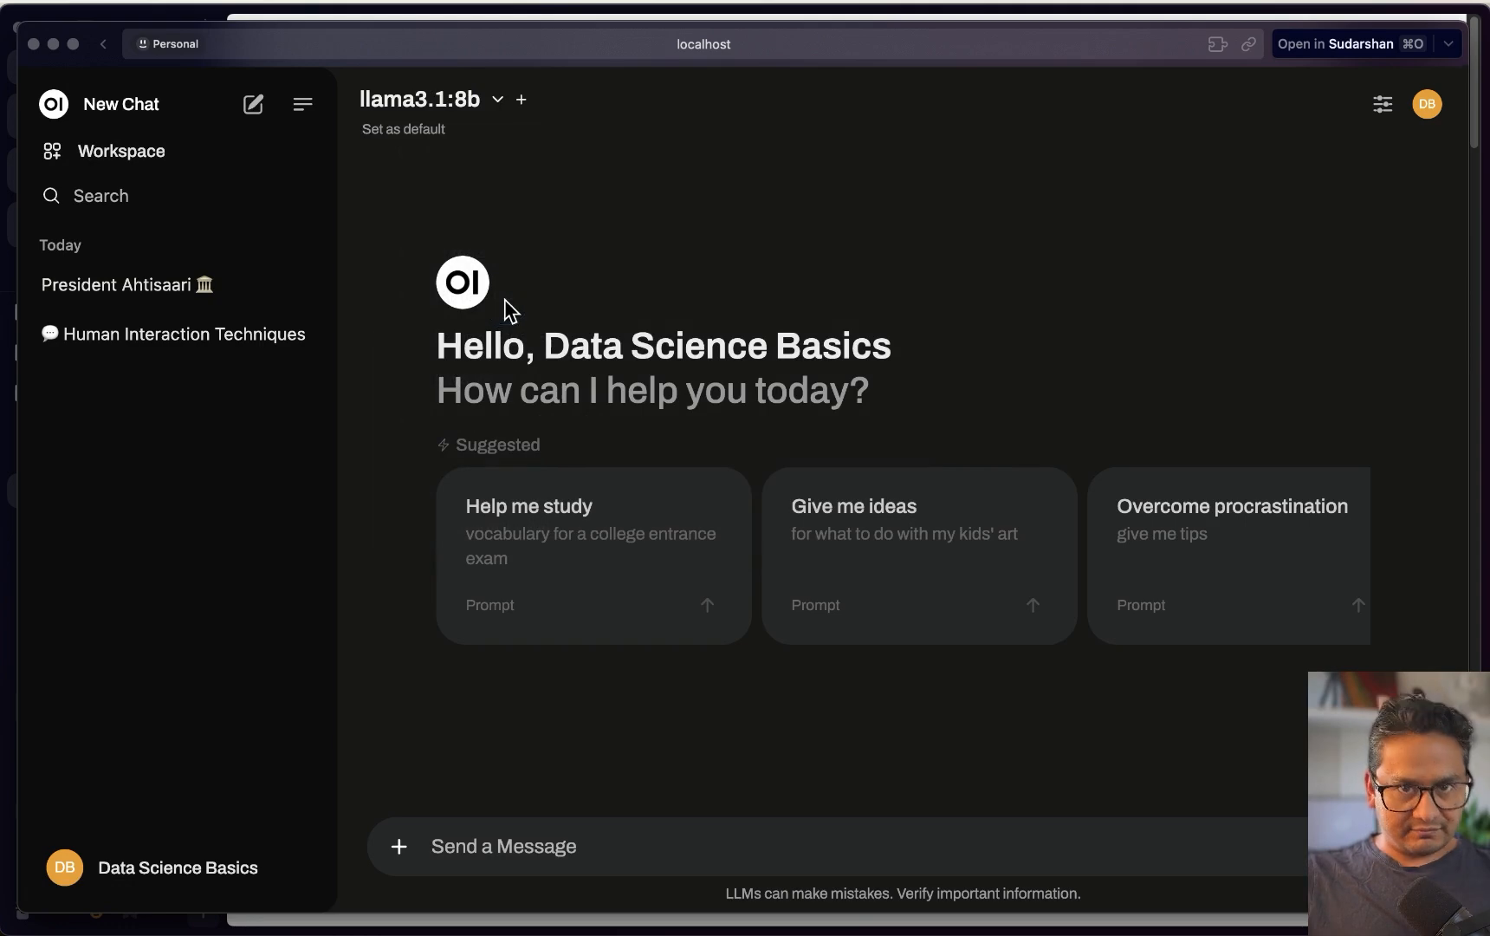
left_click(554, 846)
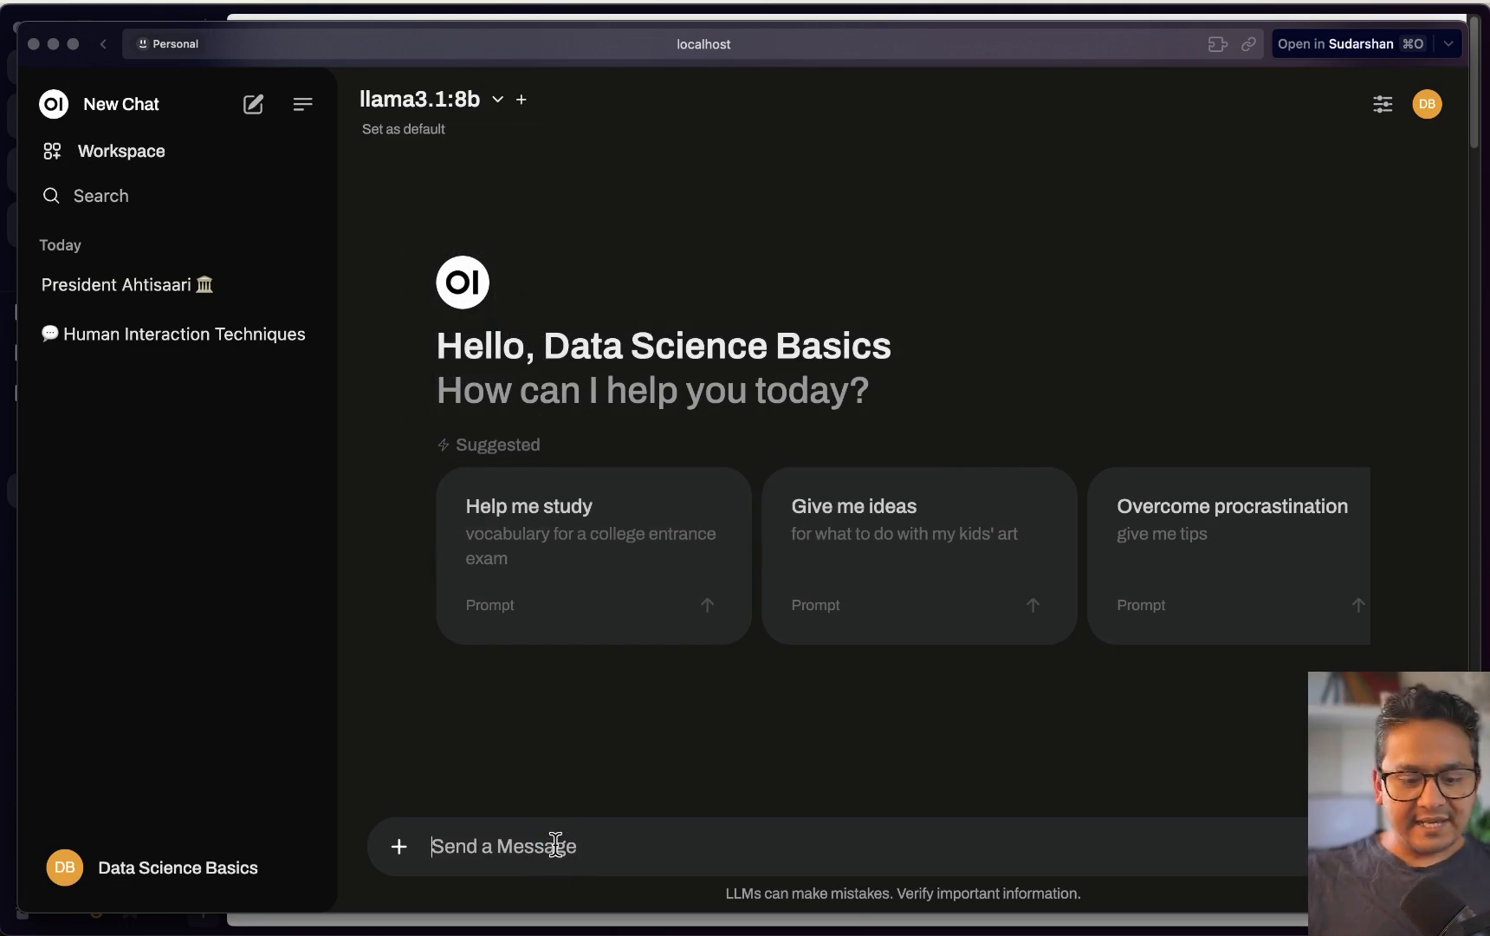
type("wh o")
key("BackSpace")
key("BackSpace")
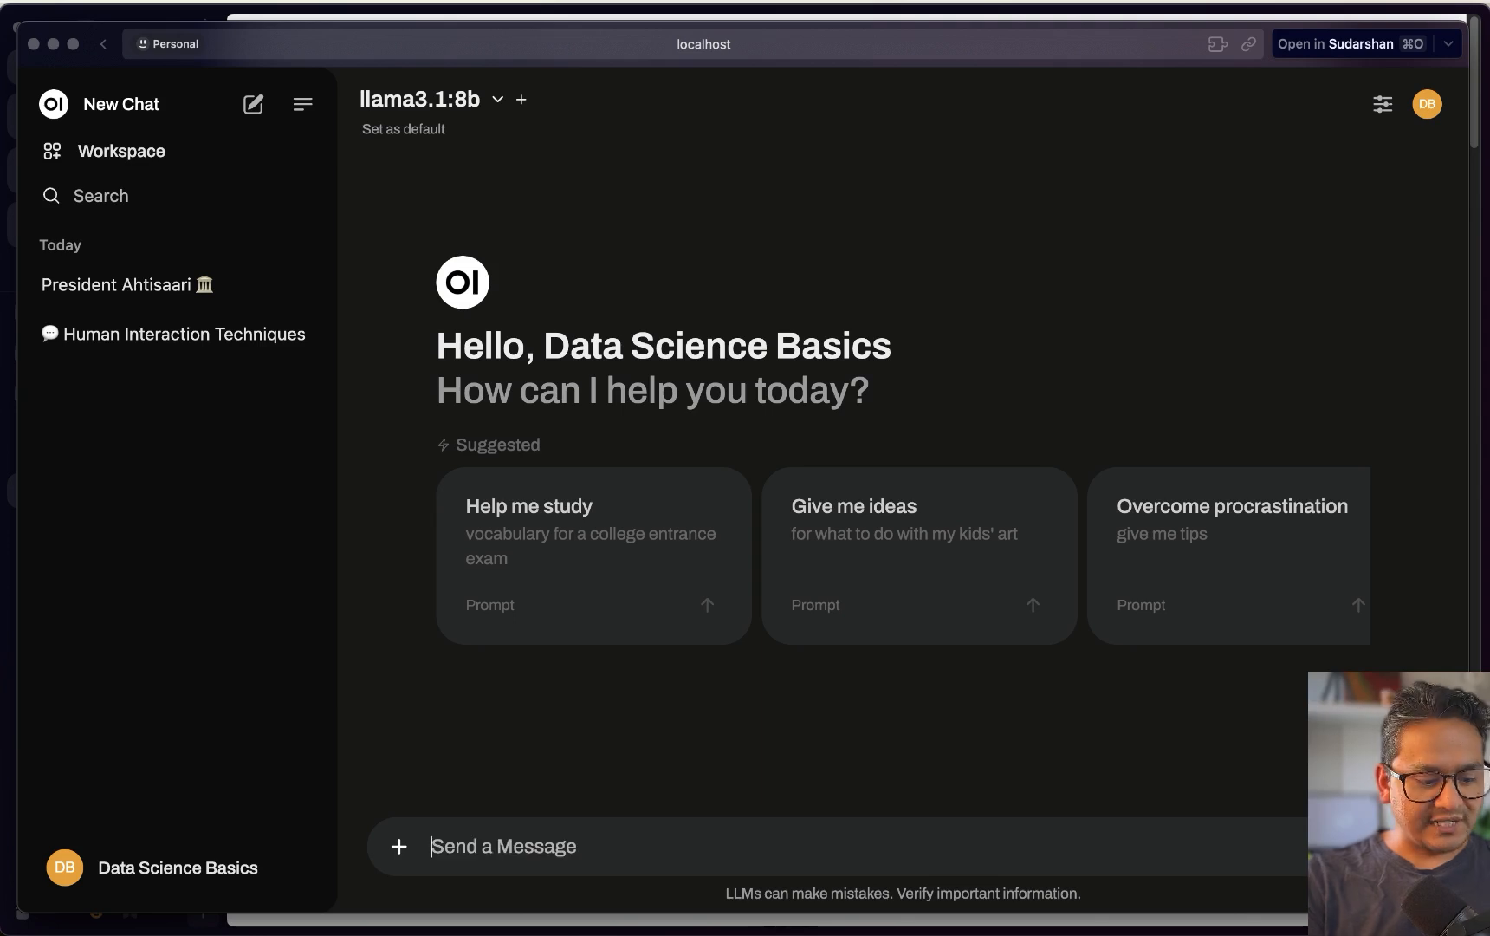
key("super+v")
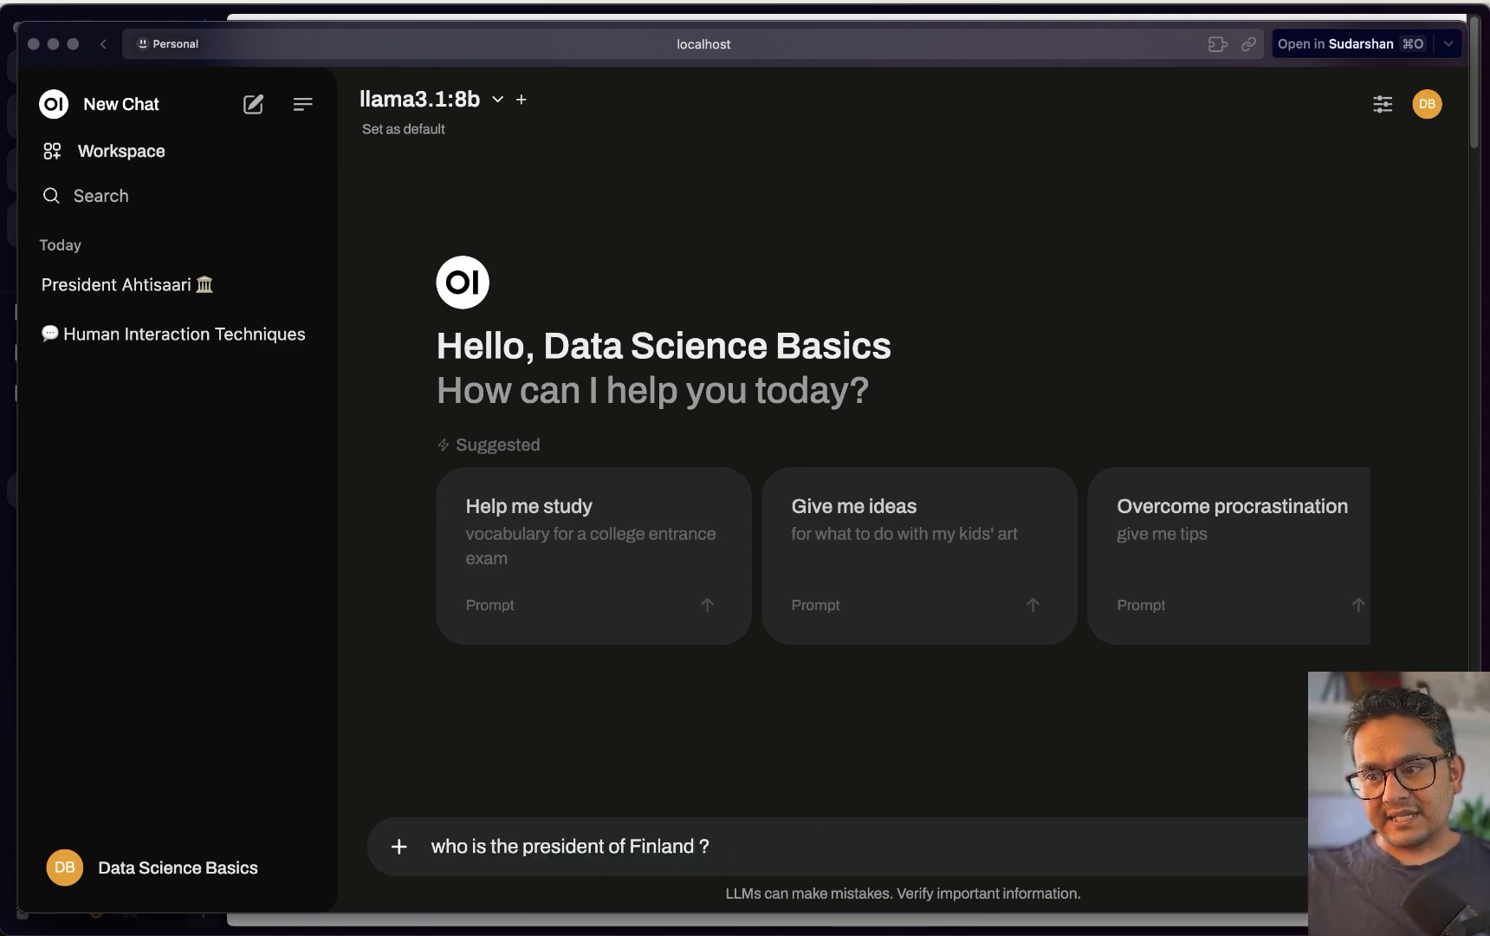
key("Return")
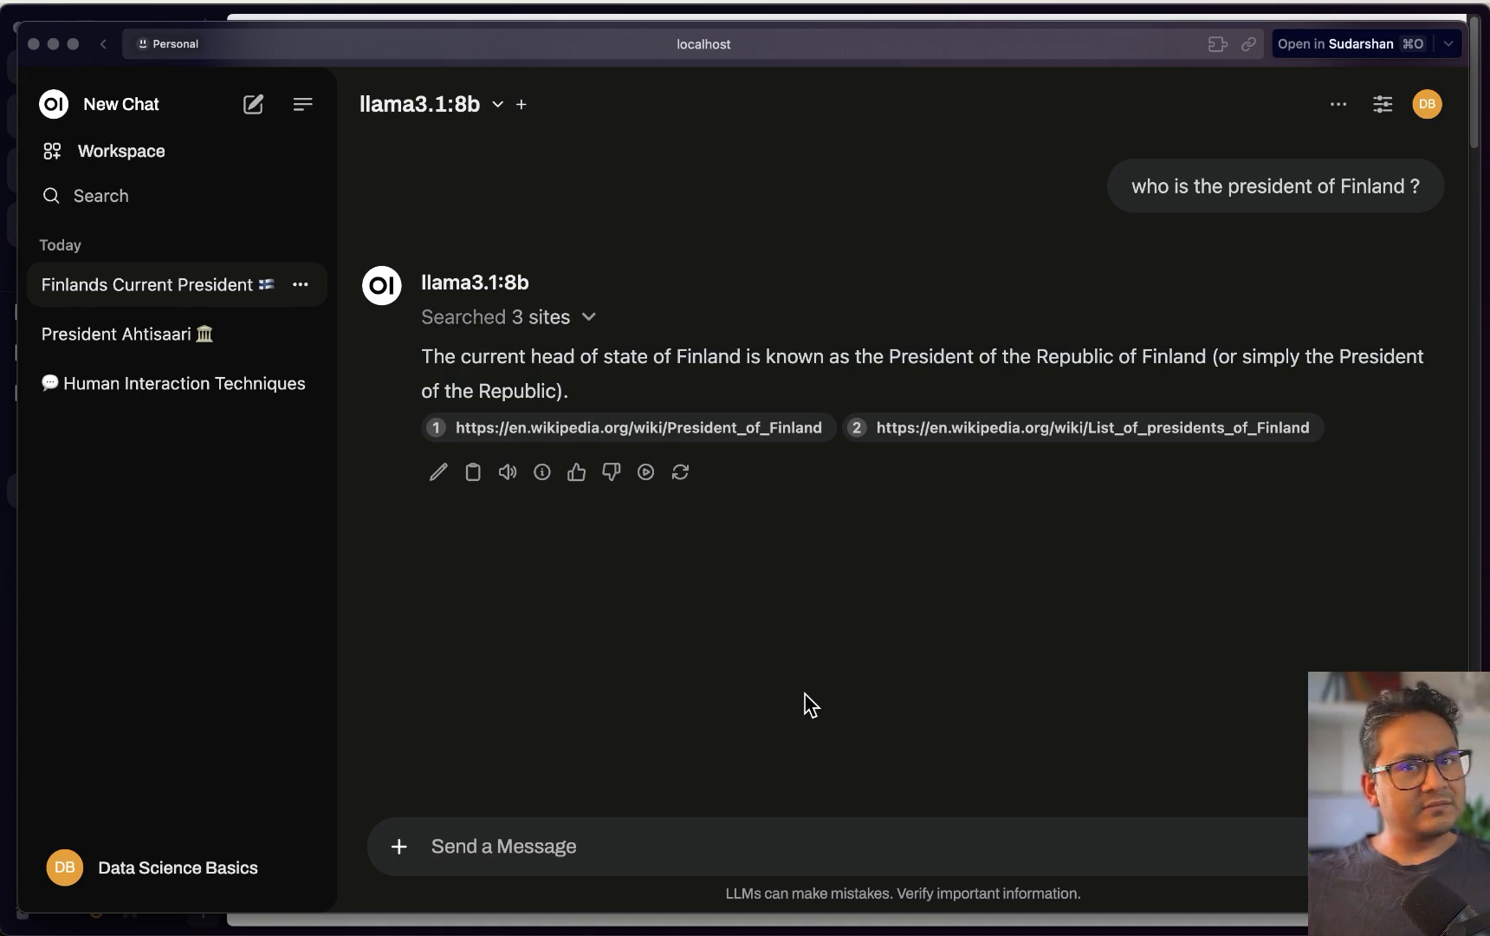
Follow up with 'who is the current president of Fiinland ?'
left_click(925, 836)
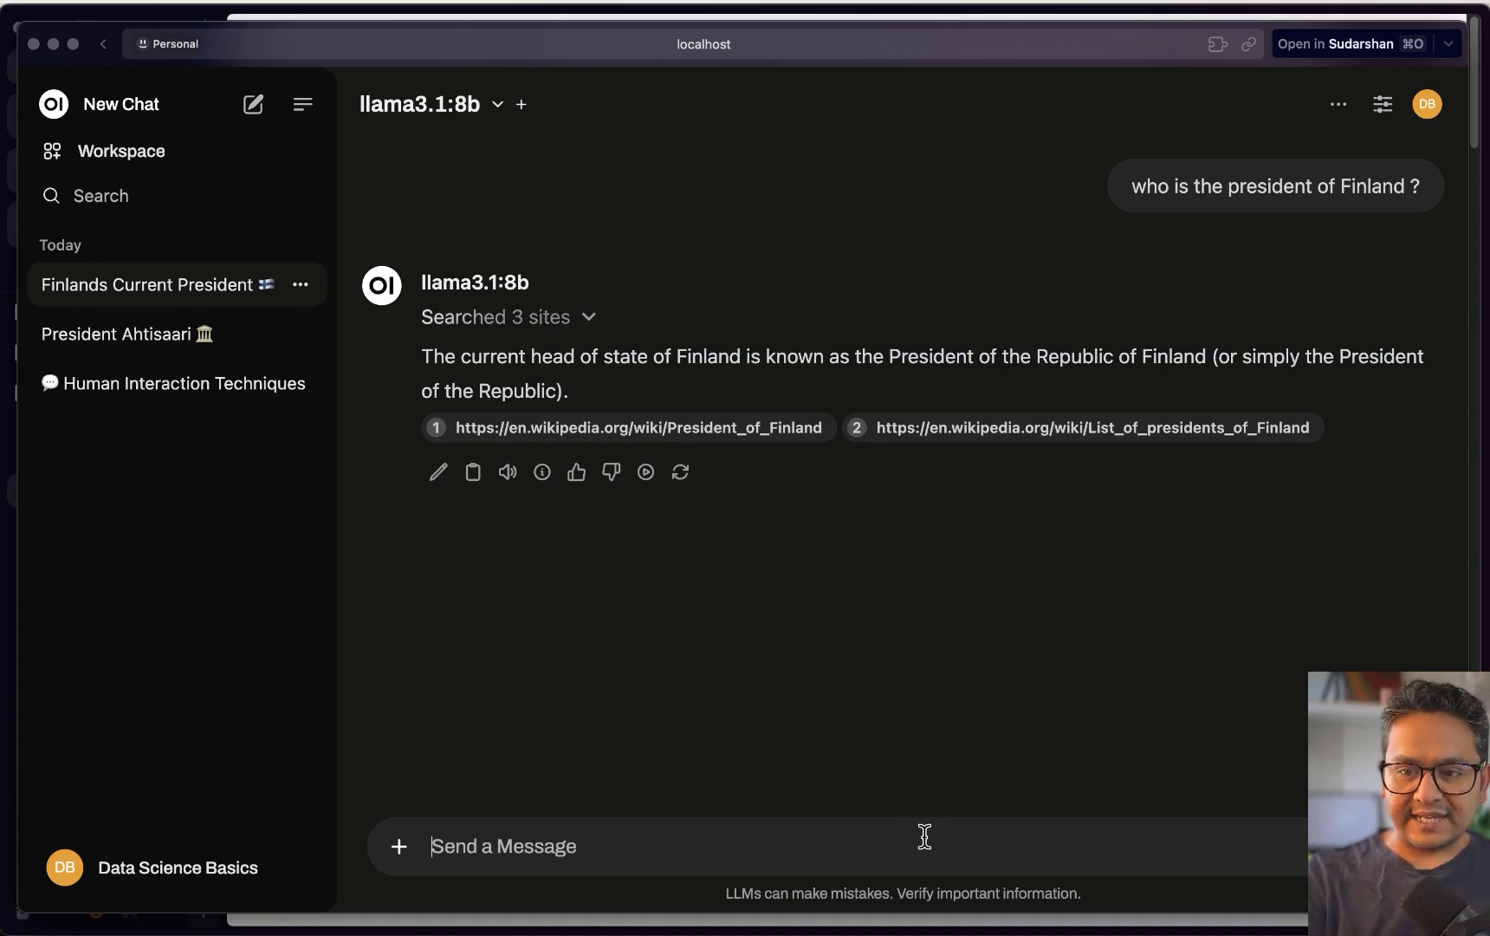
type("who is the current pres")
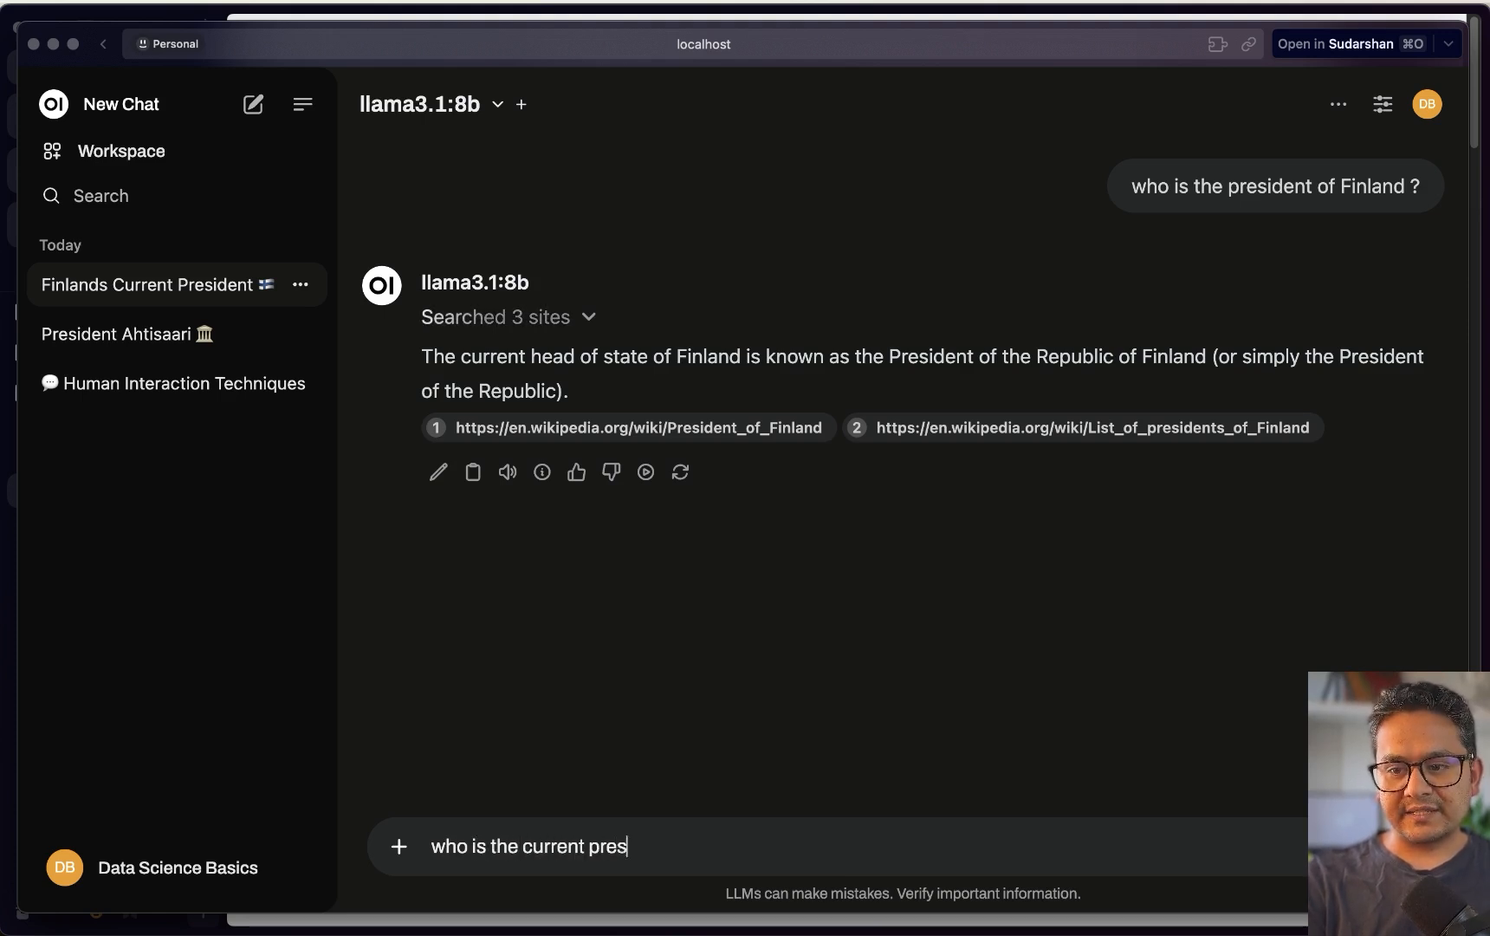
type("ident of Fiinland ?")
key("Return")
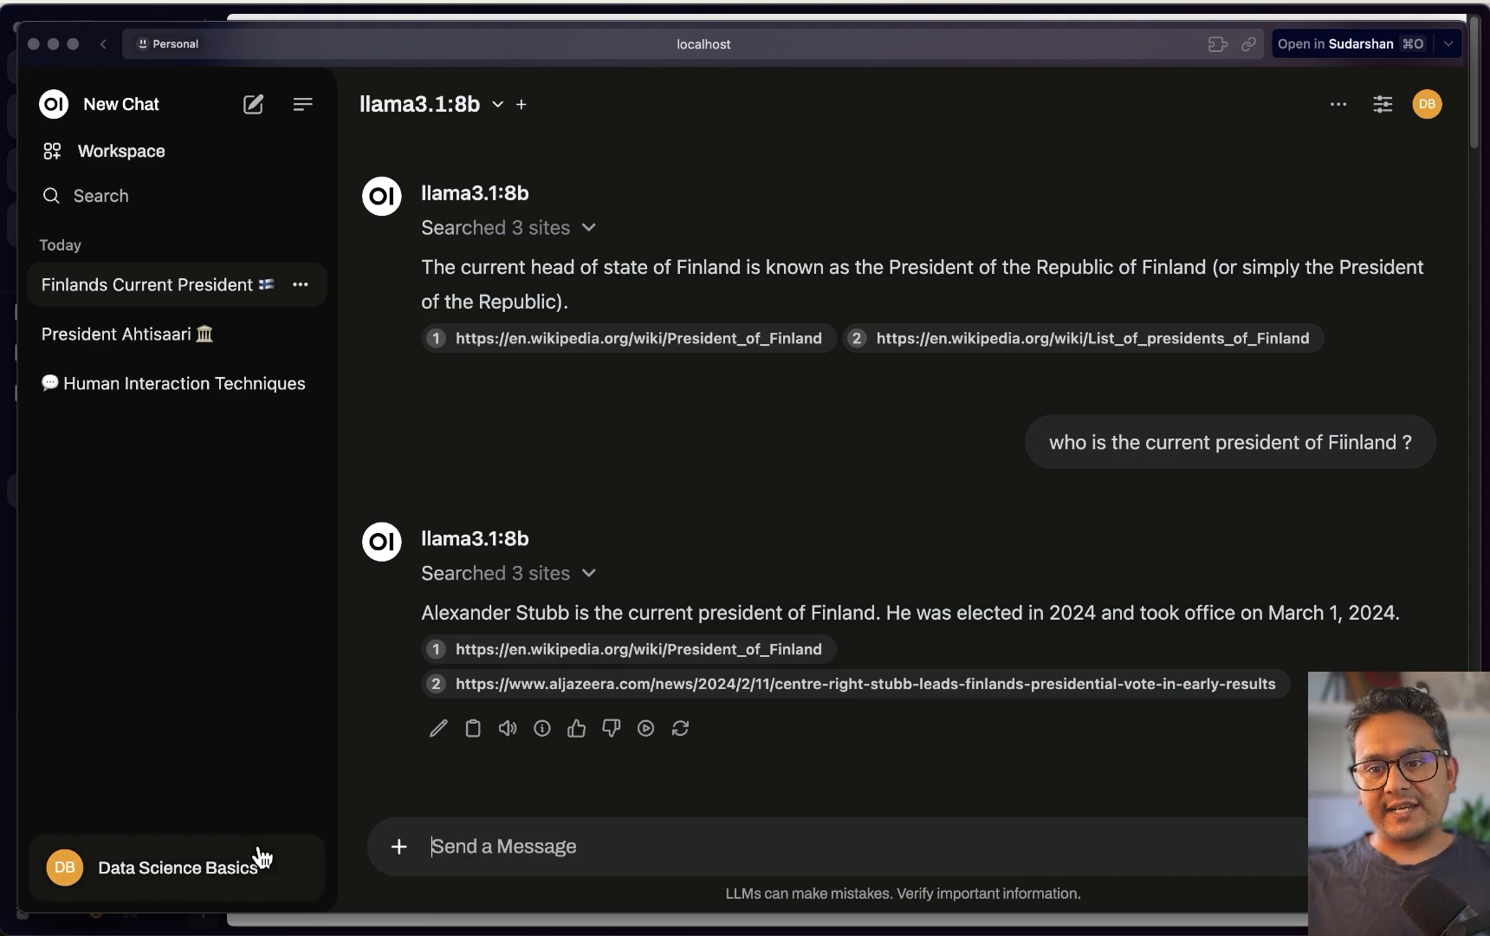
left_click(246, 882)
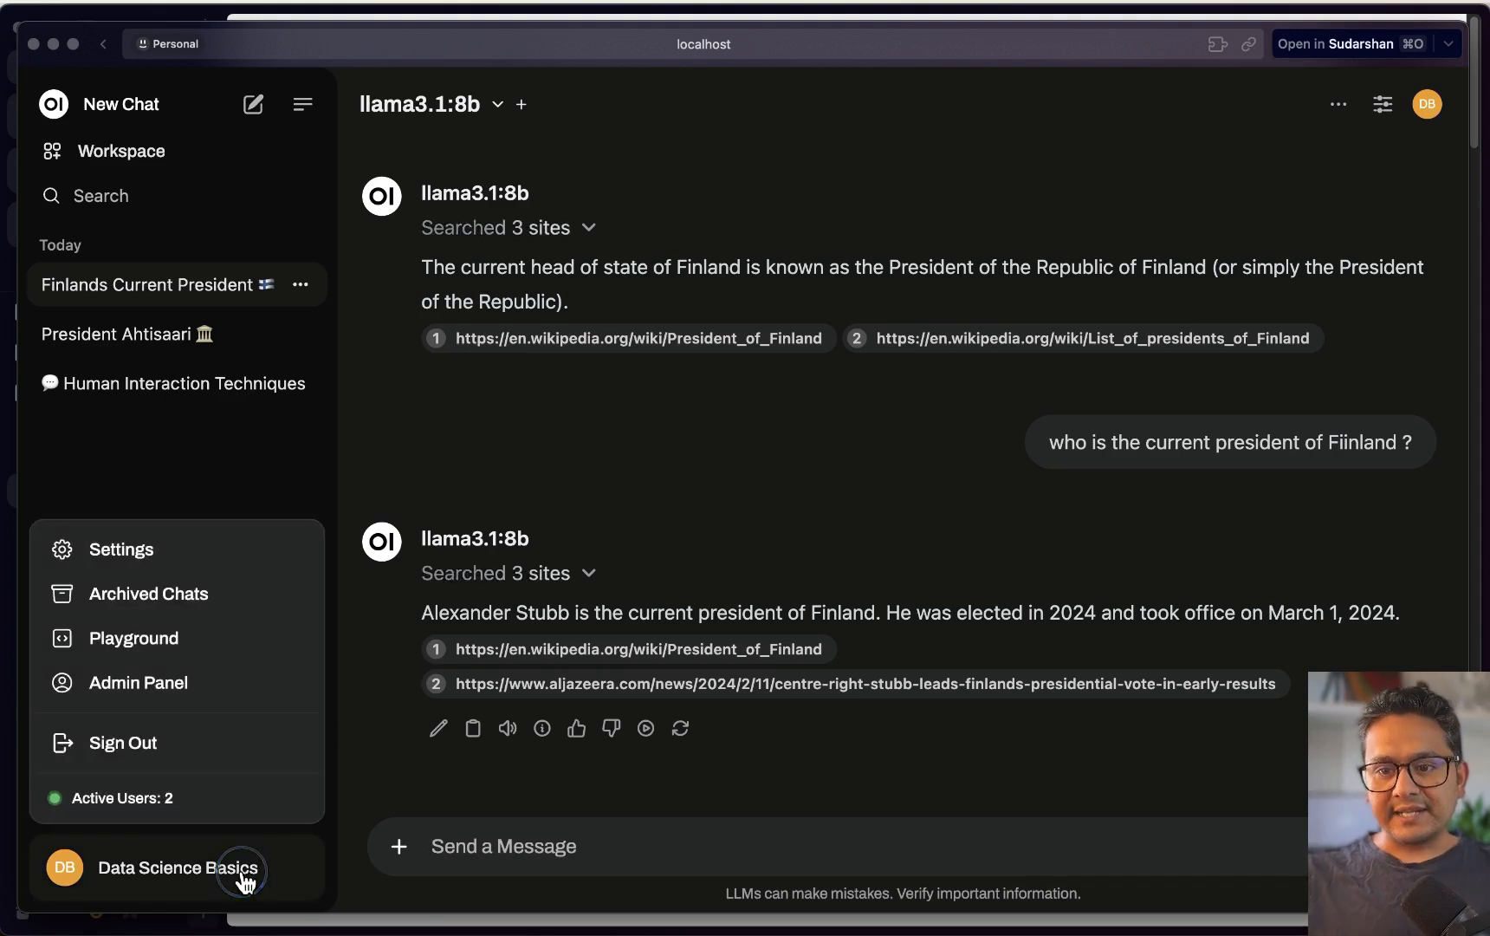
Try enabling image generation in Admin Settings > Images and view the engine options
left_click(154, 693)
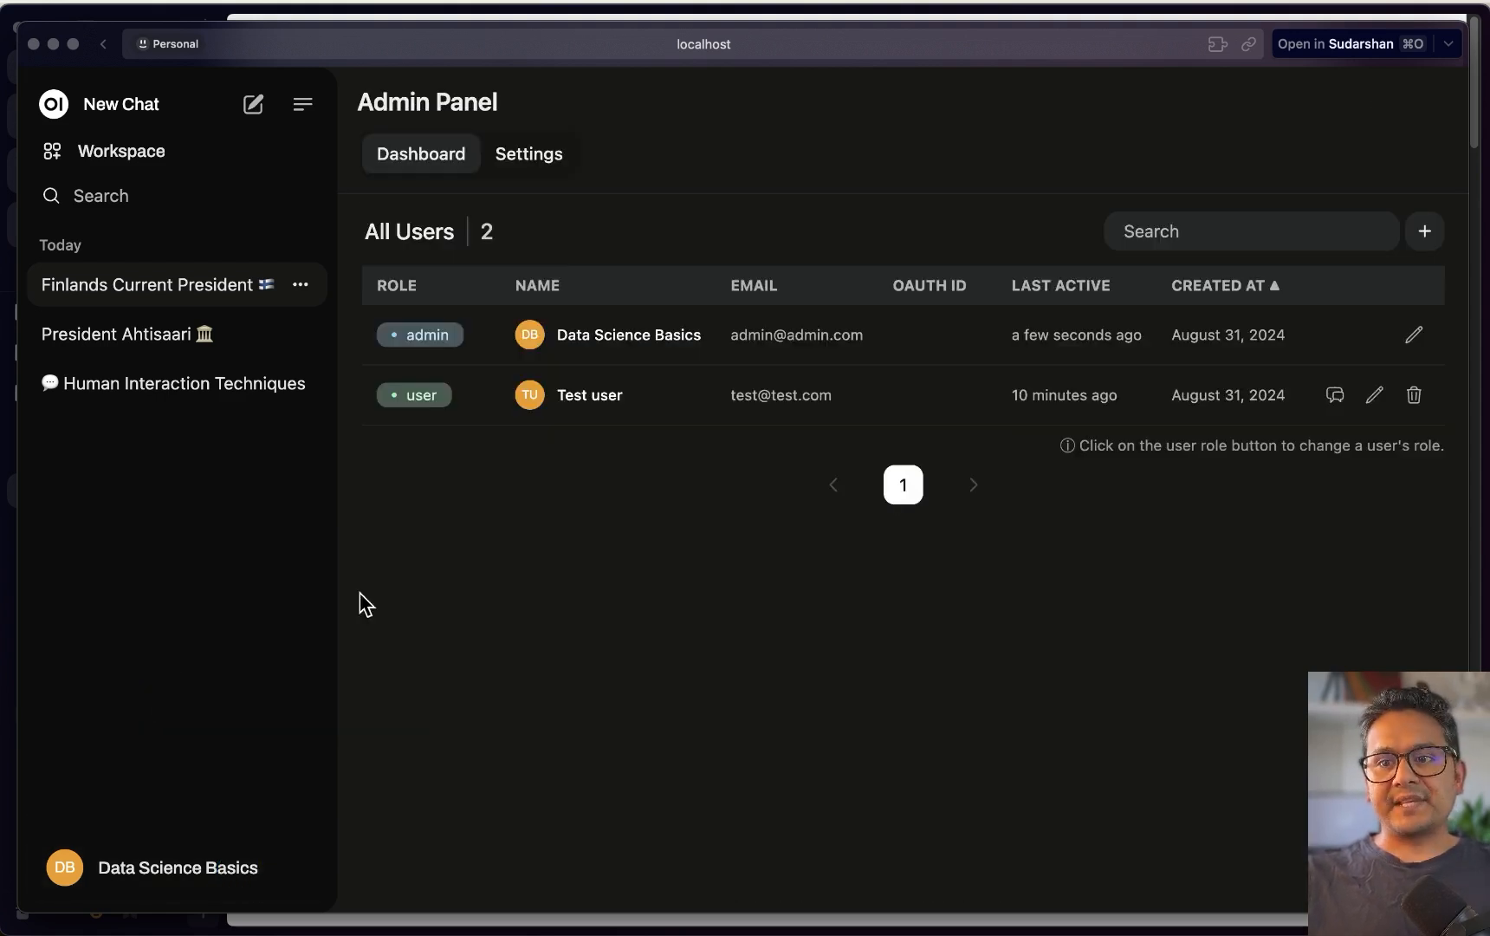
left_click(563, 165)
left_click(438, 588)
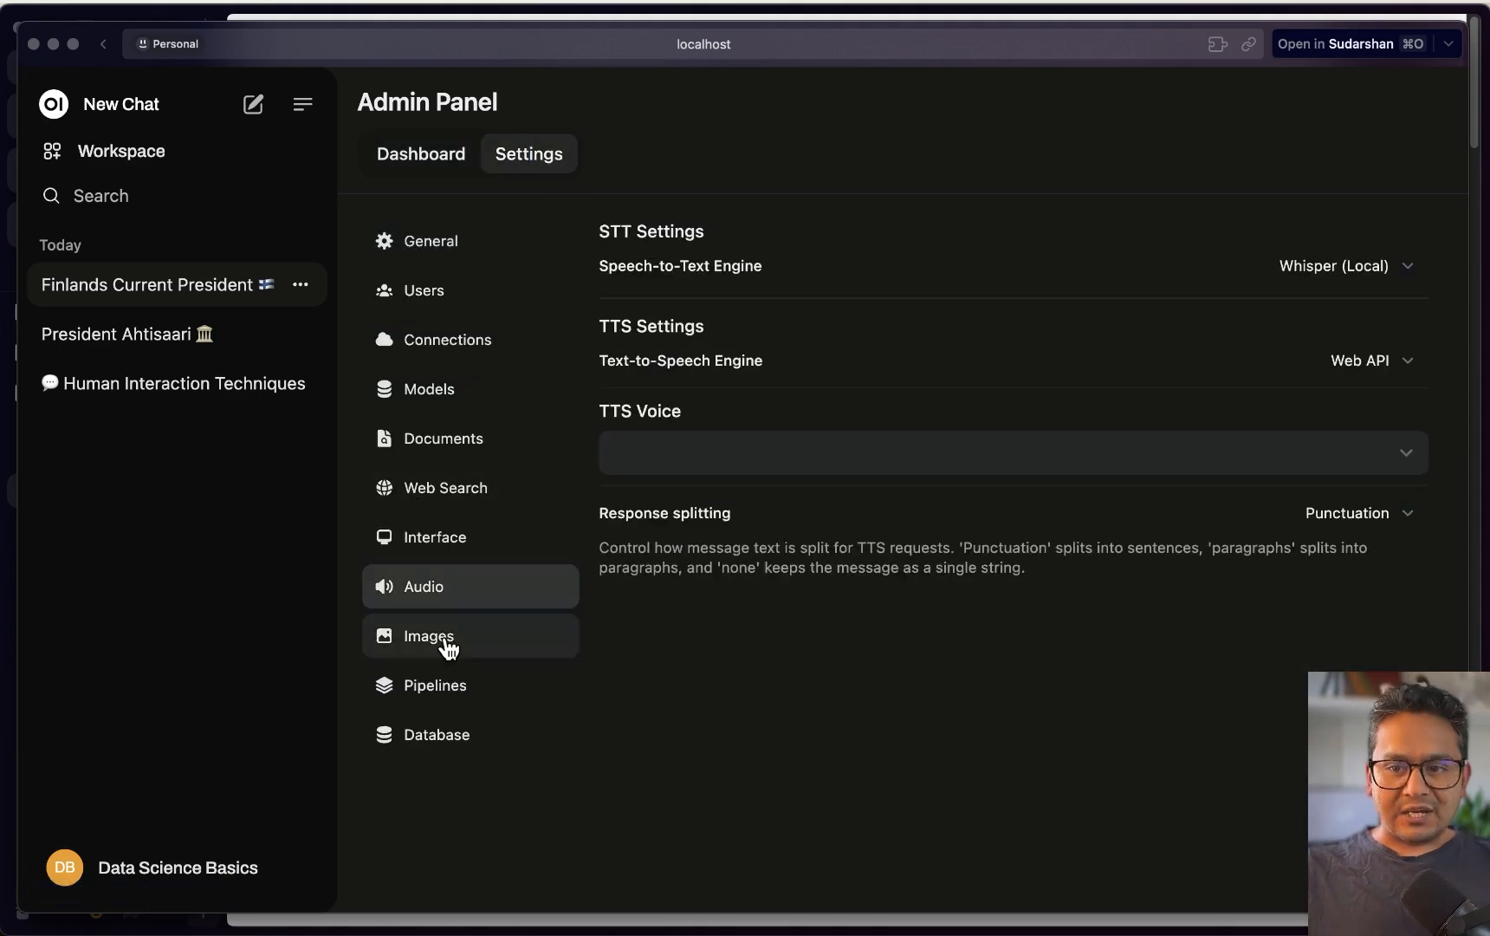
left_click(449, 646)
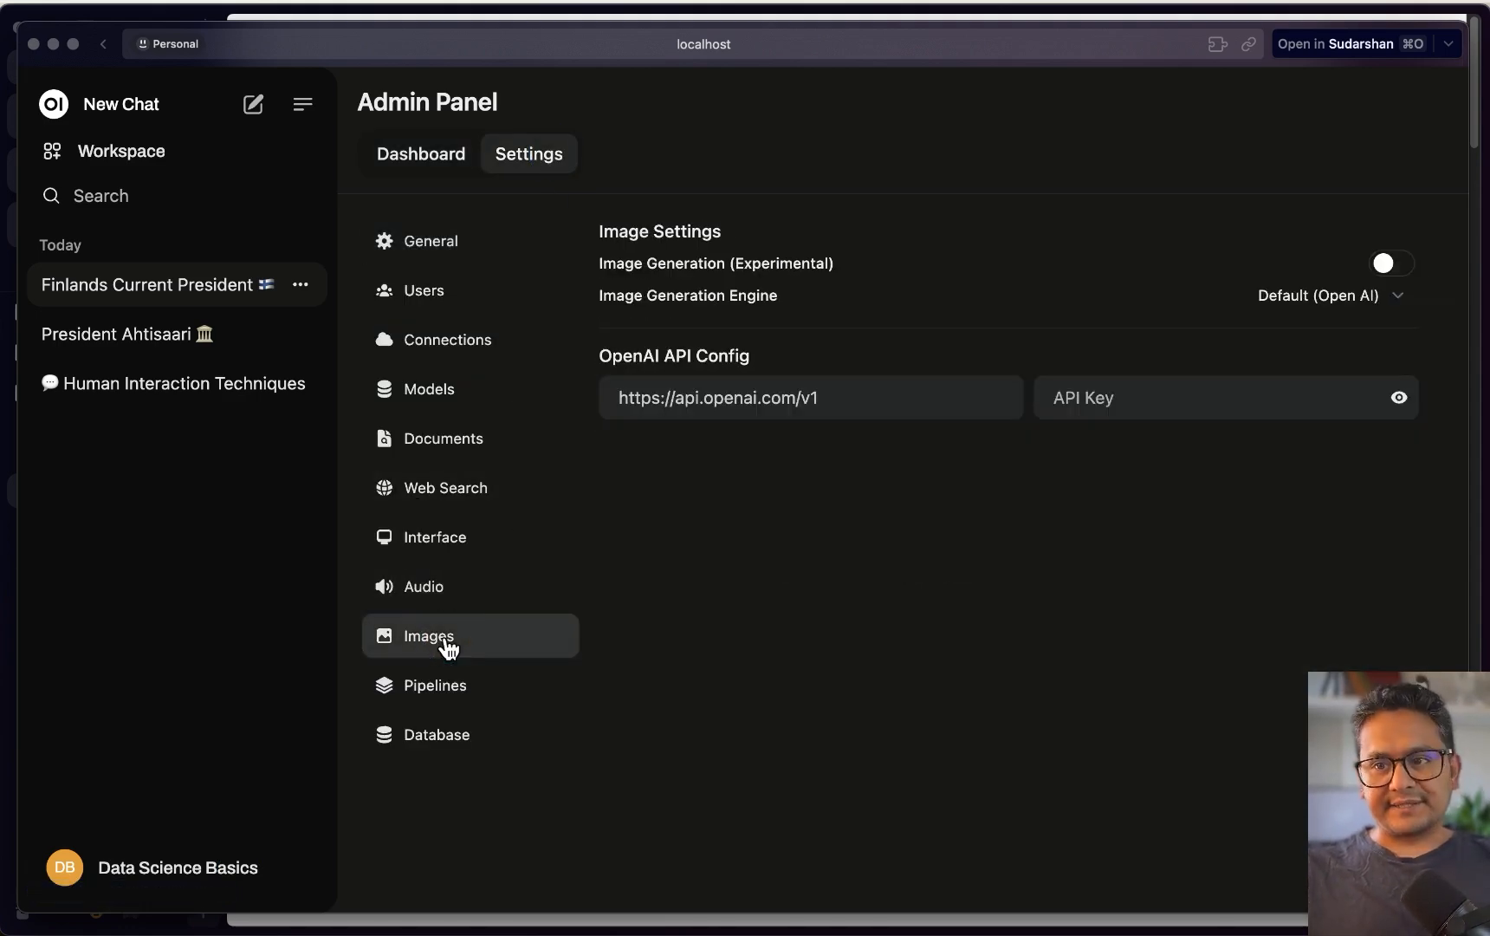
left_click(1397, 265)
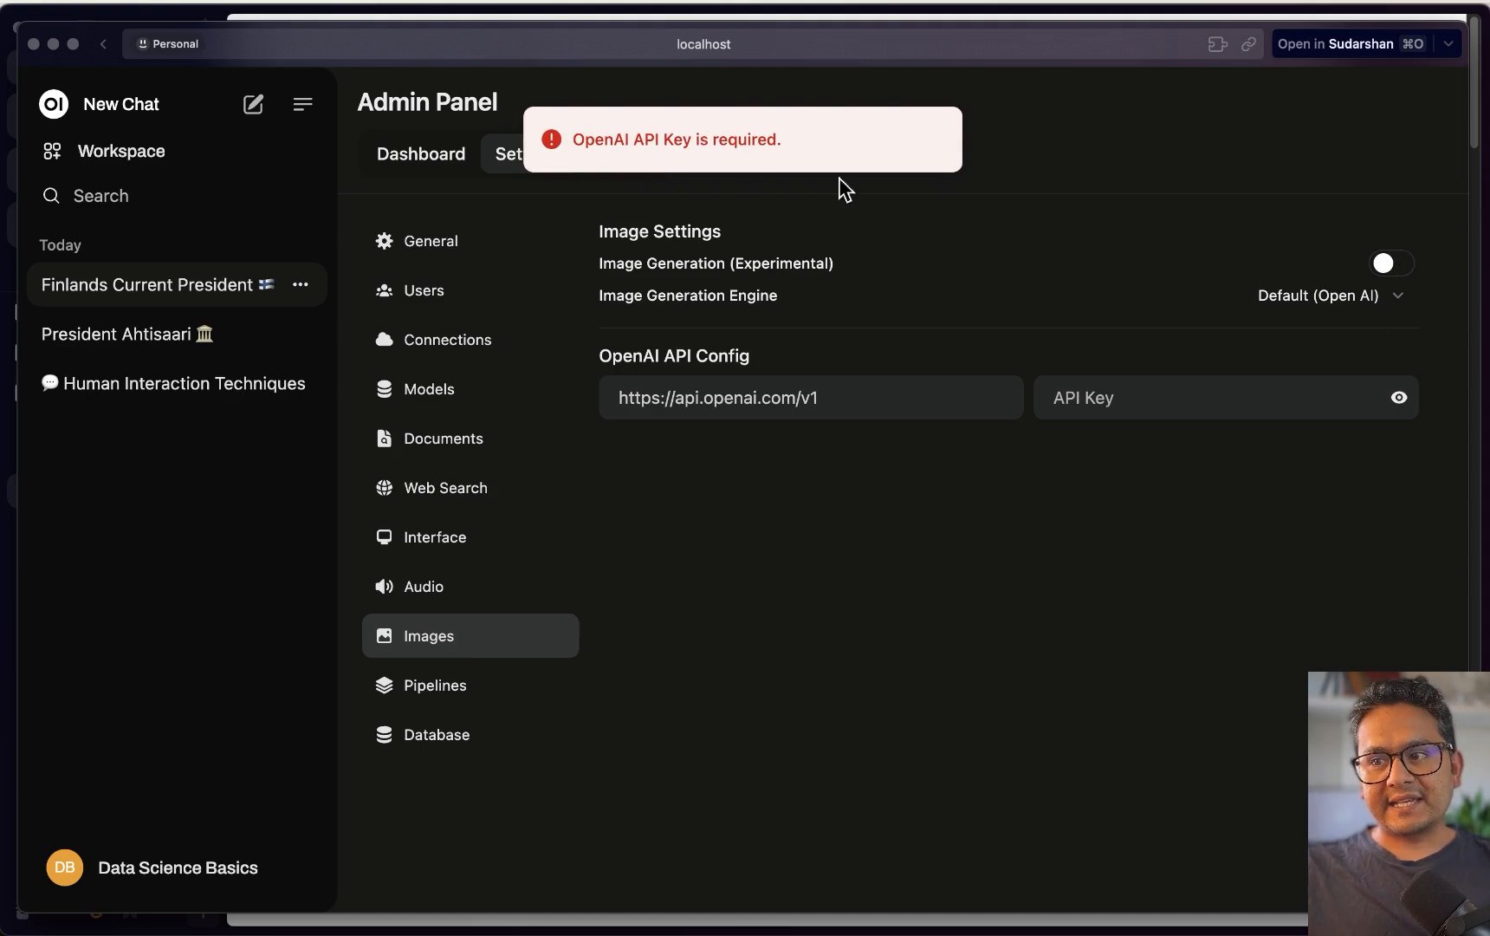
left_click(1358, 305)
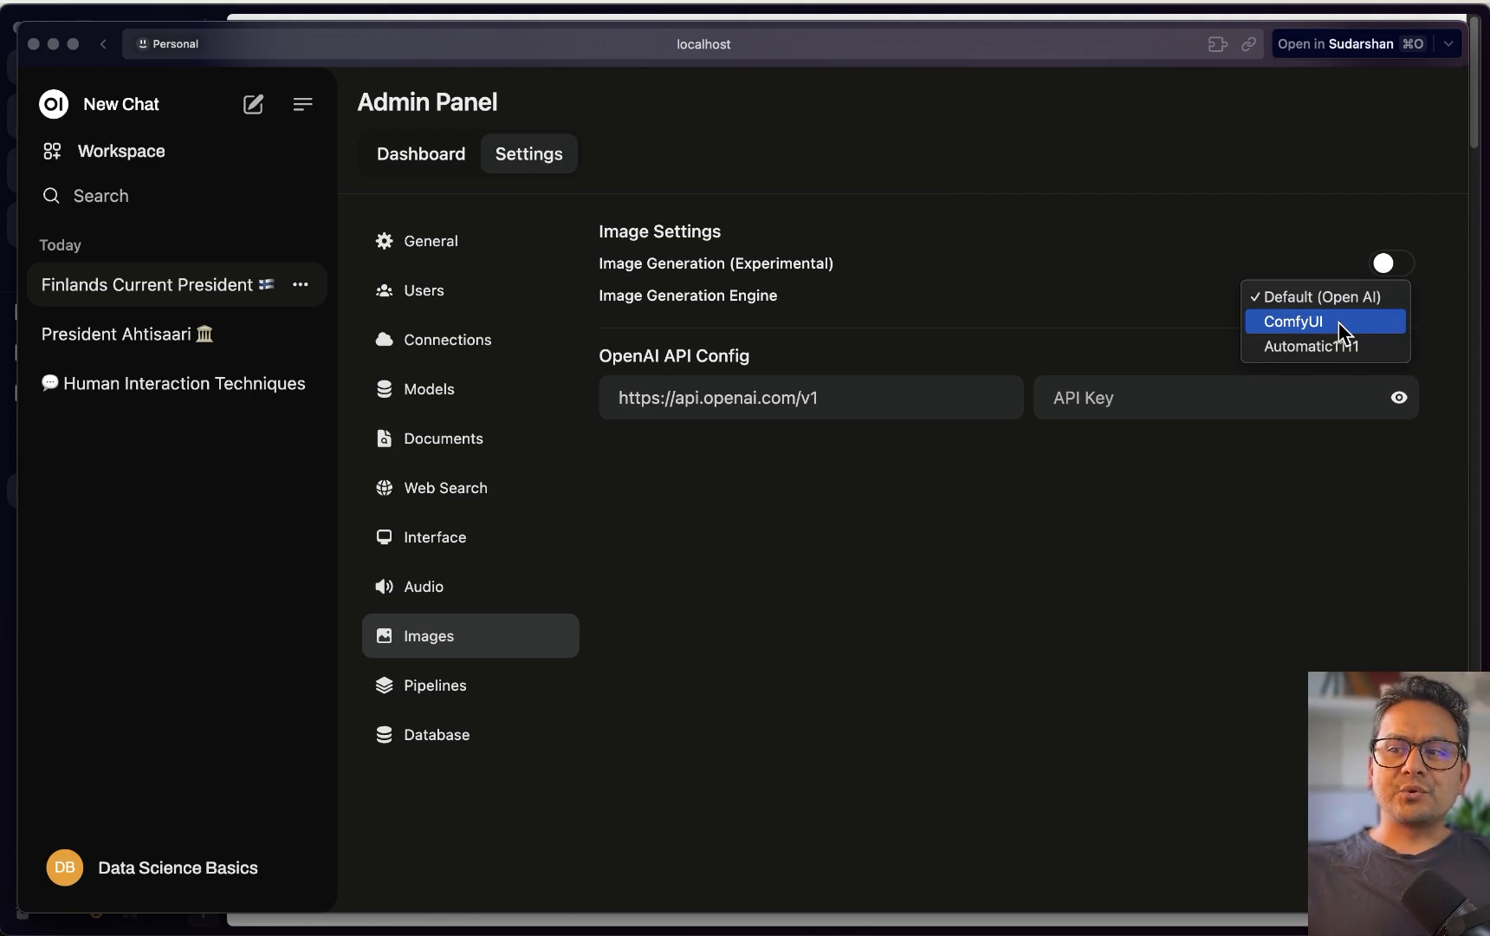
Check the OpenAI API keys page in the browser, then return to the Open WebUI admin panel
left_click(1244, 593)
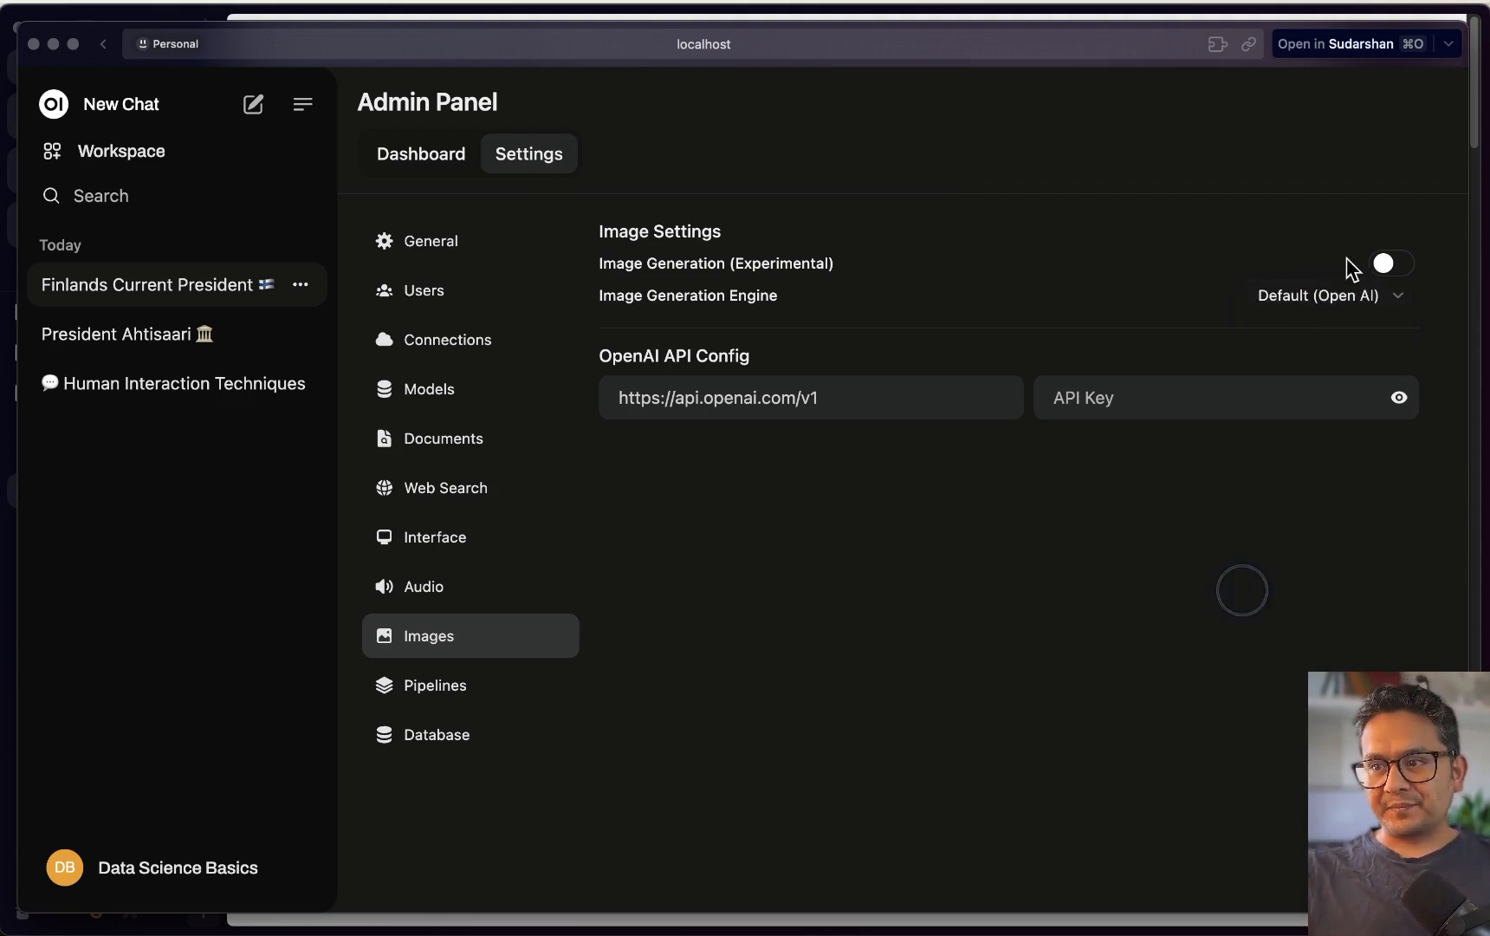
left_click(1133, 395)
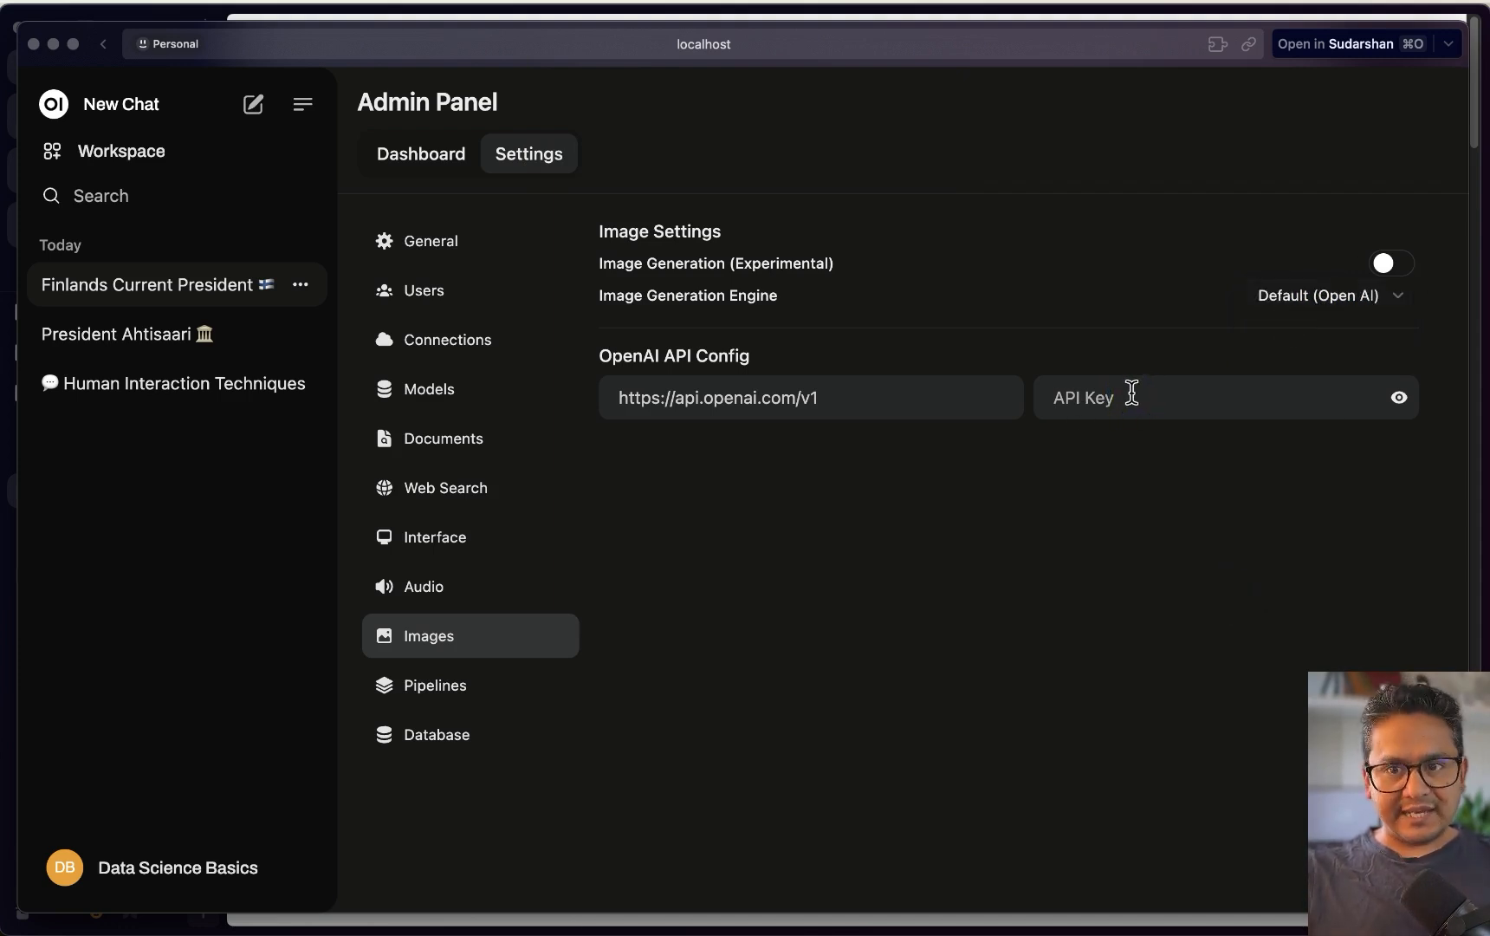
key("ctrl+Up")
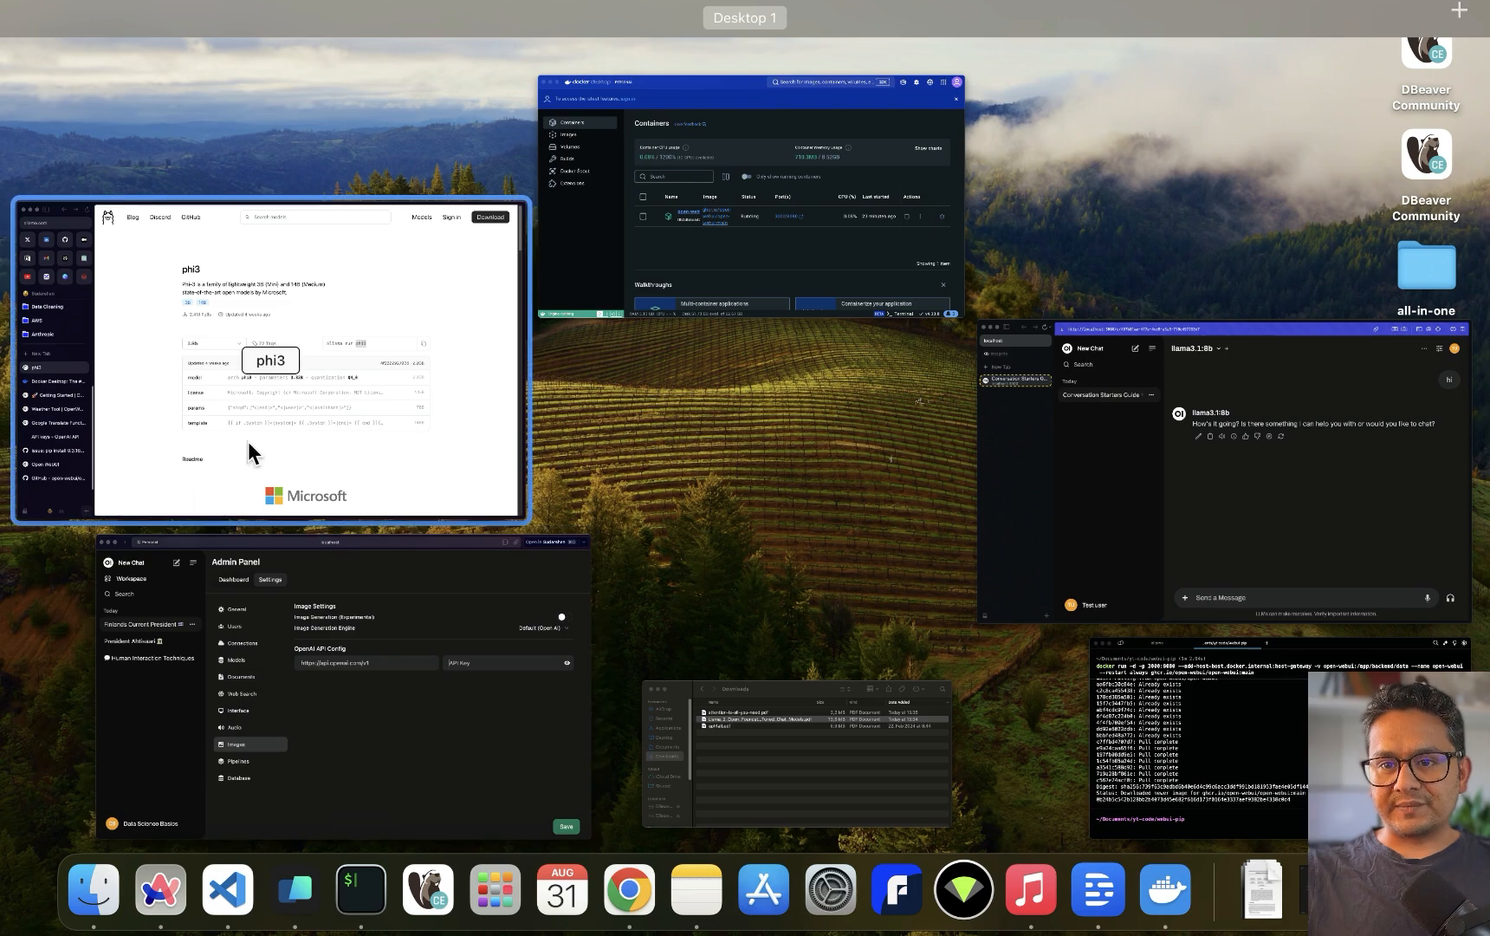
left_click(199, 440)
left_click(95, 698)
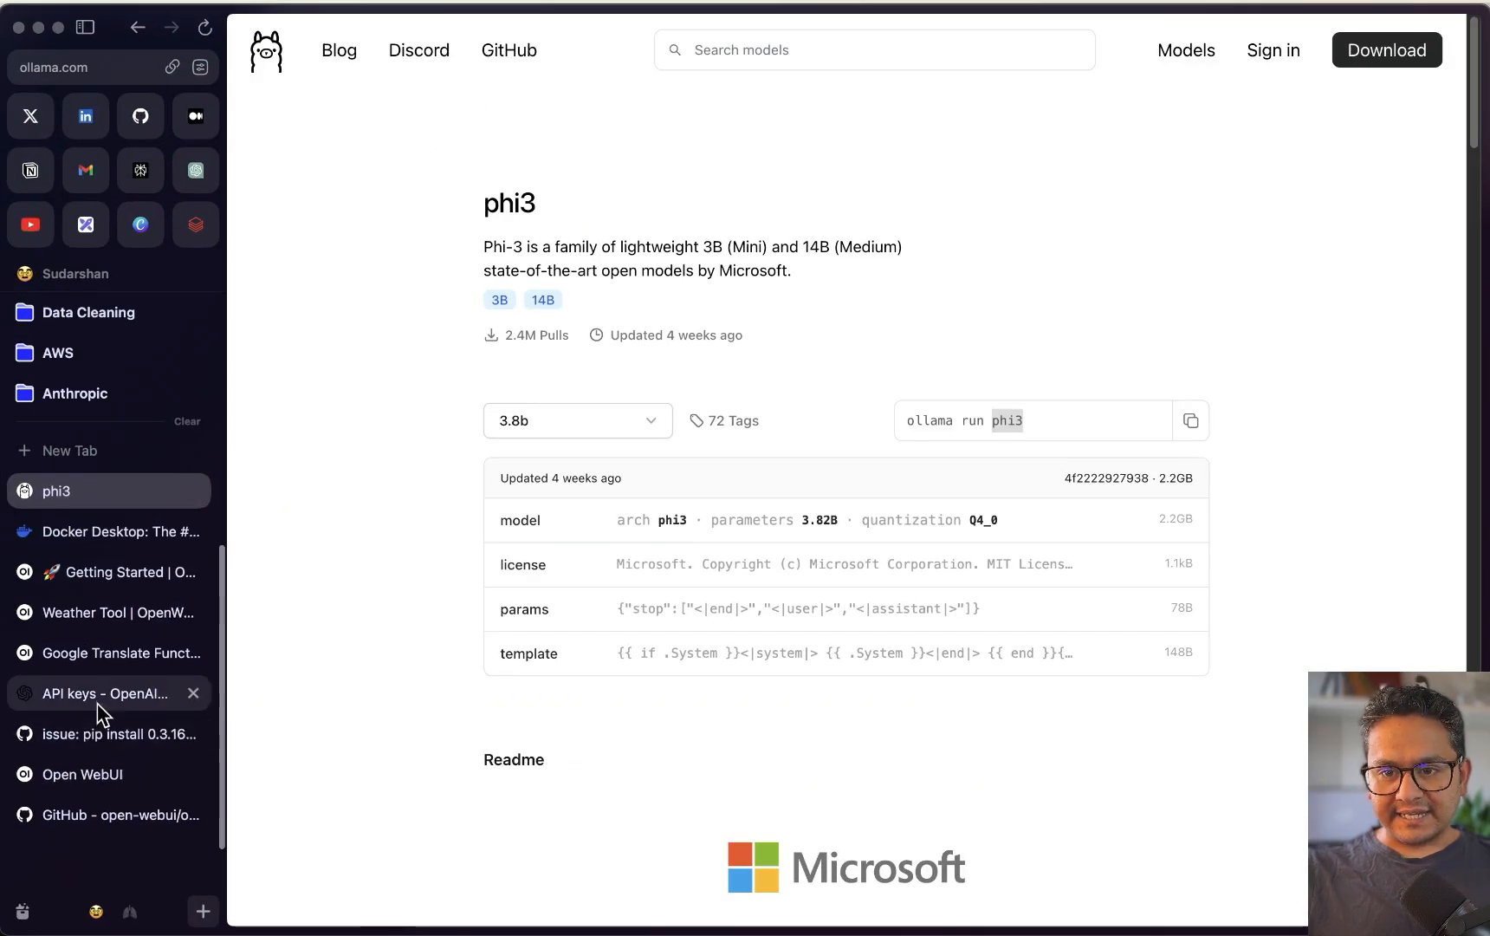
key("ctrl+Up")
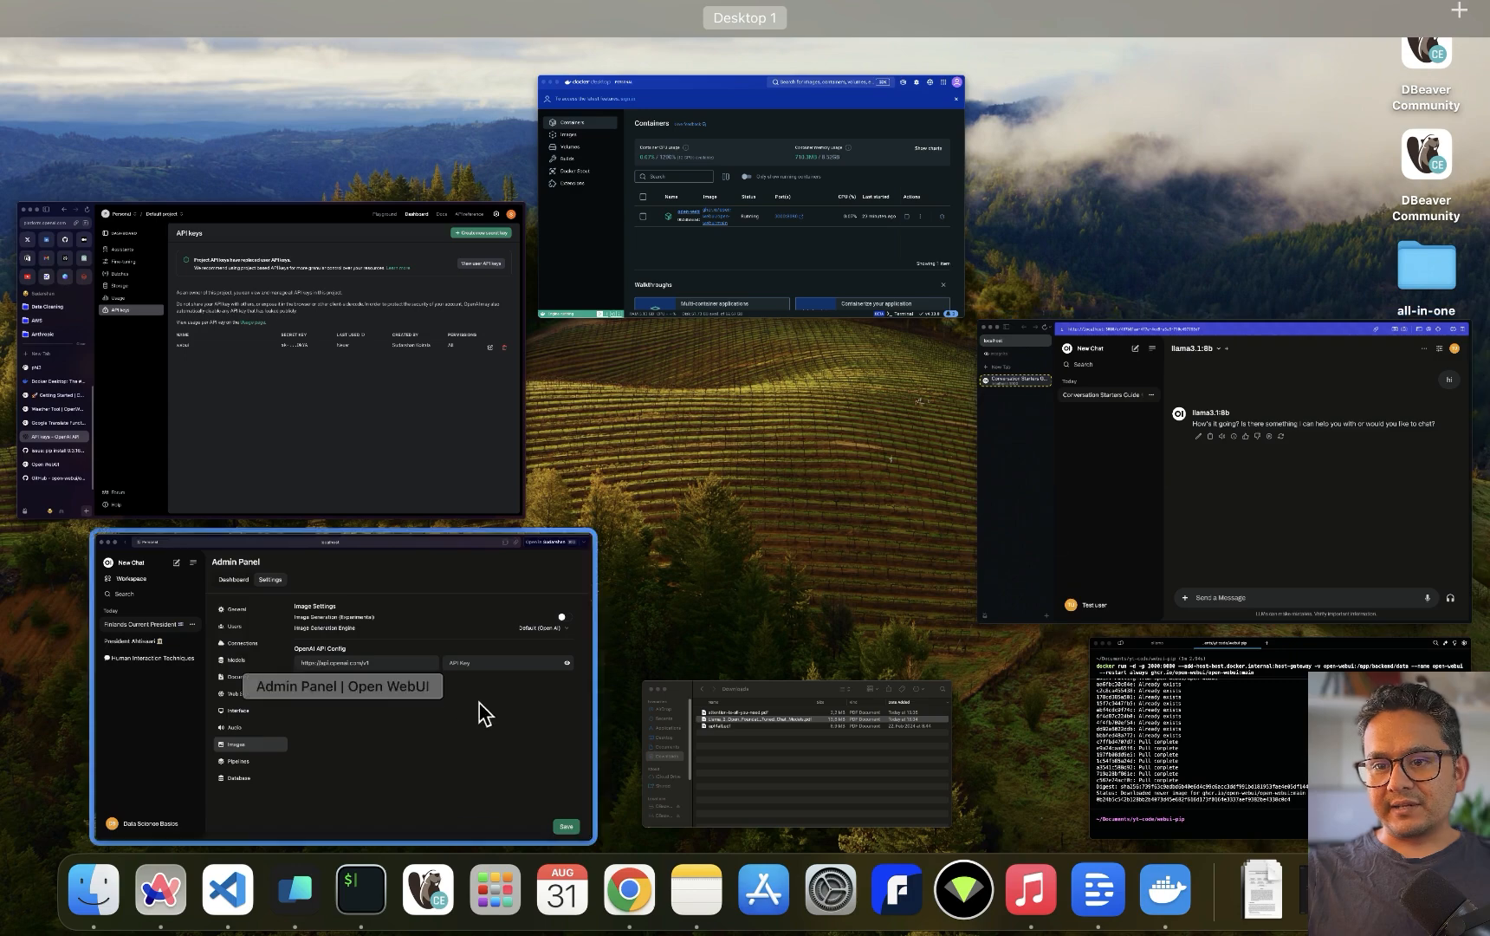
left_click(448, 710)
Re-enable the OpenAI API connection and copy its stored API key
left_click(442, 391)
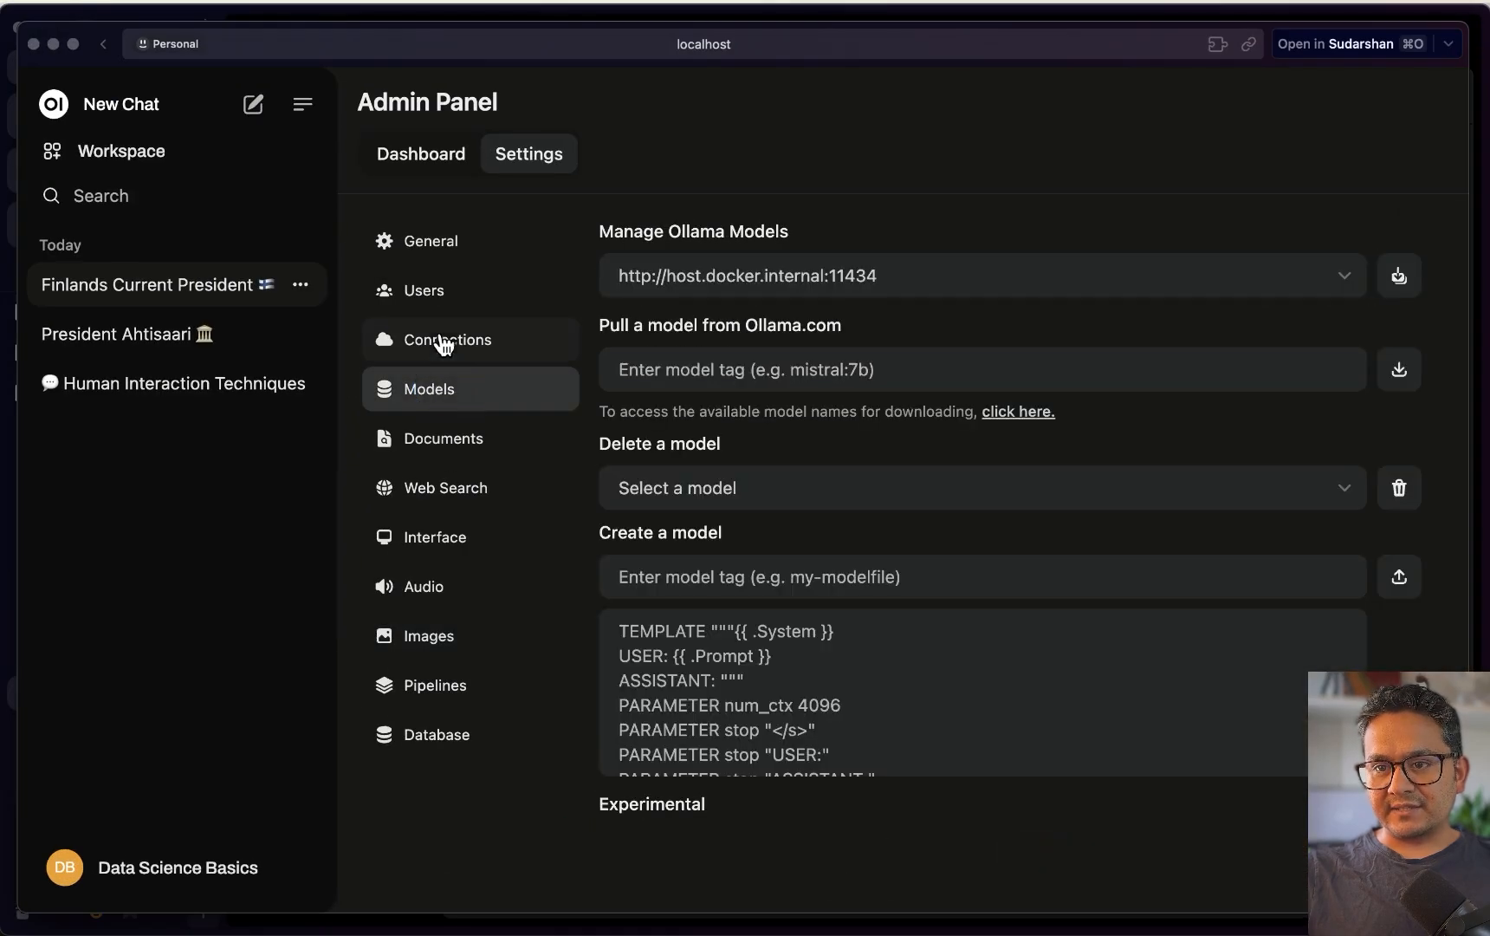
left_click(448, 341)
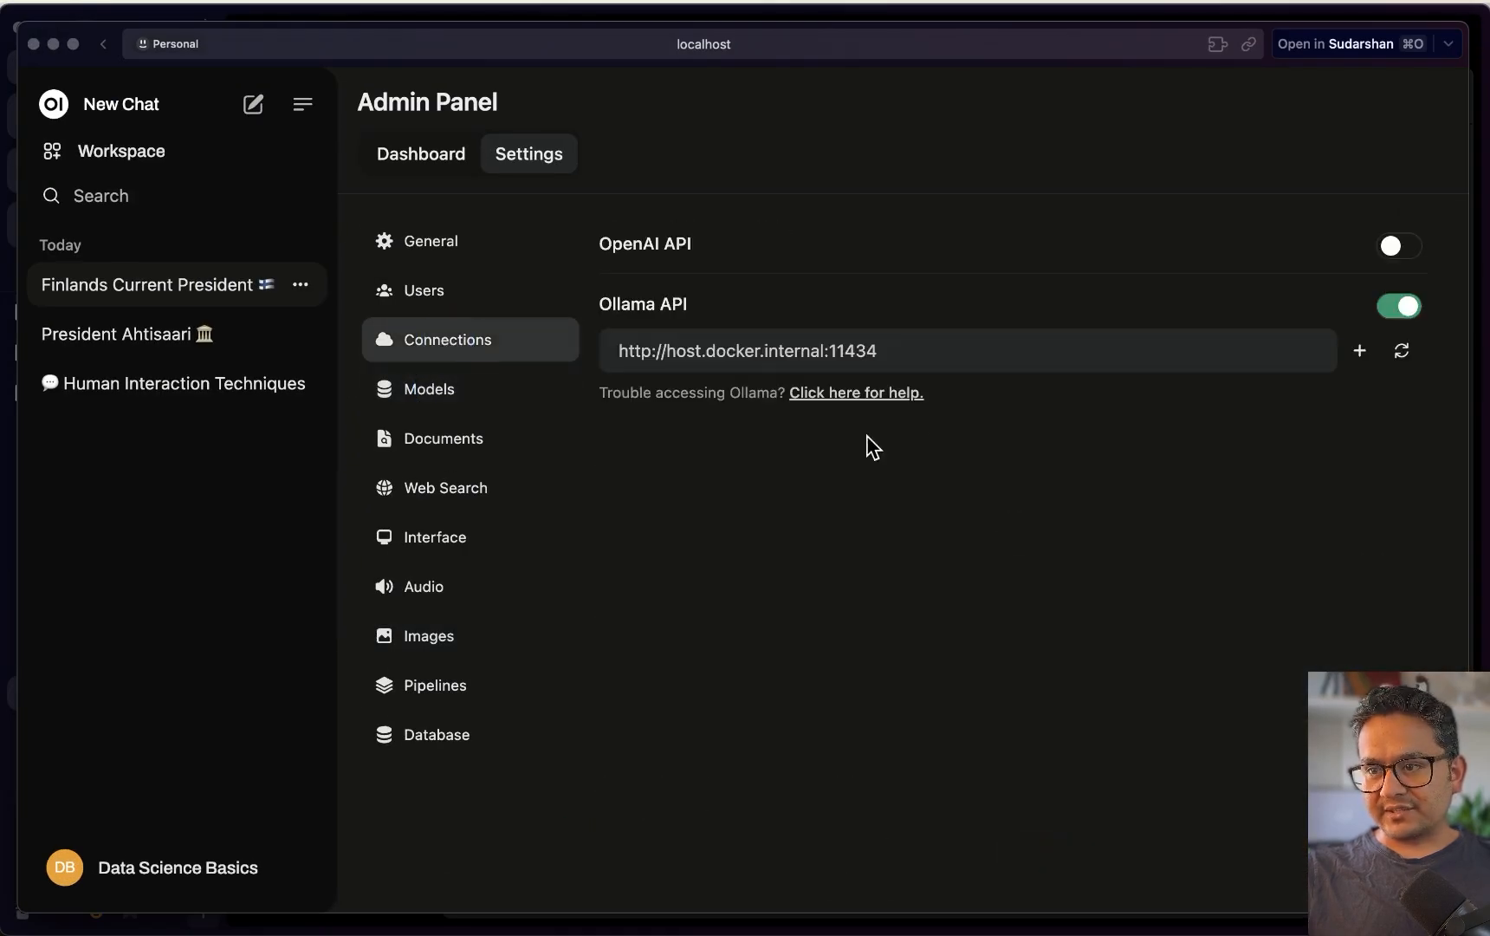
left_click(1395, 246)
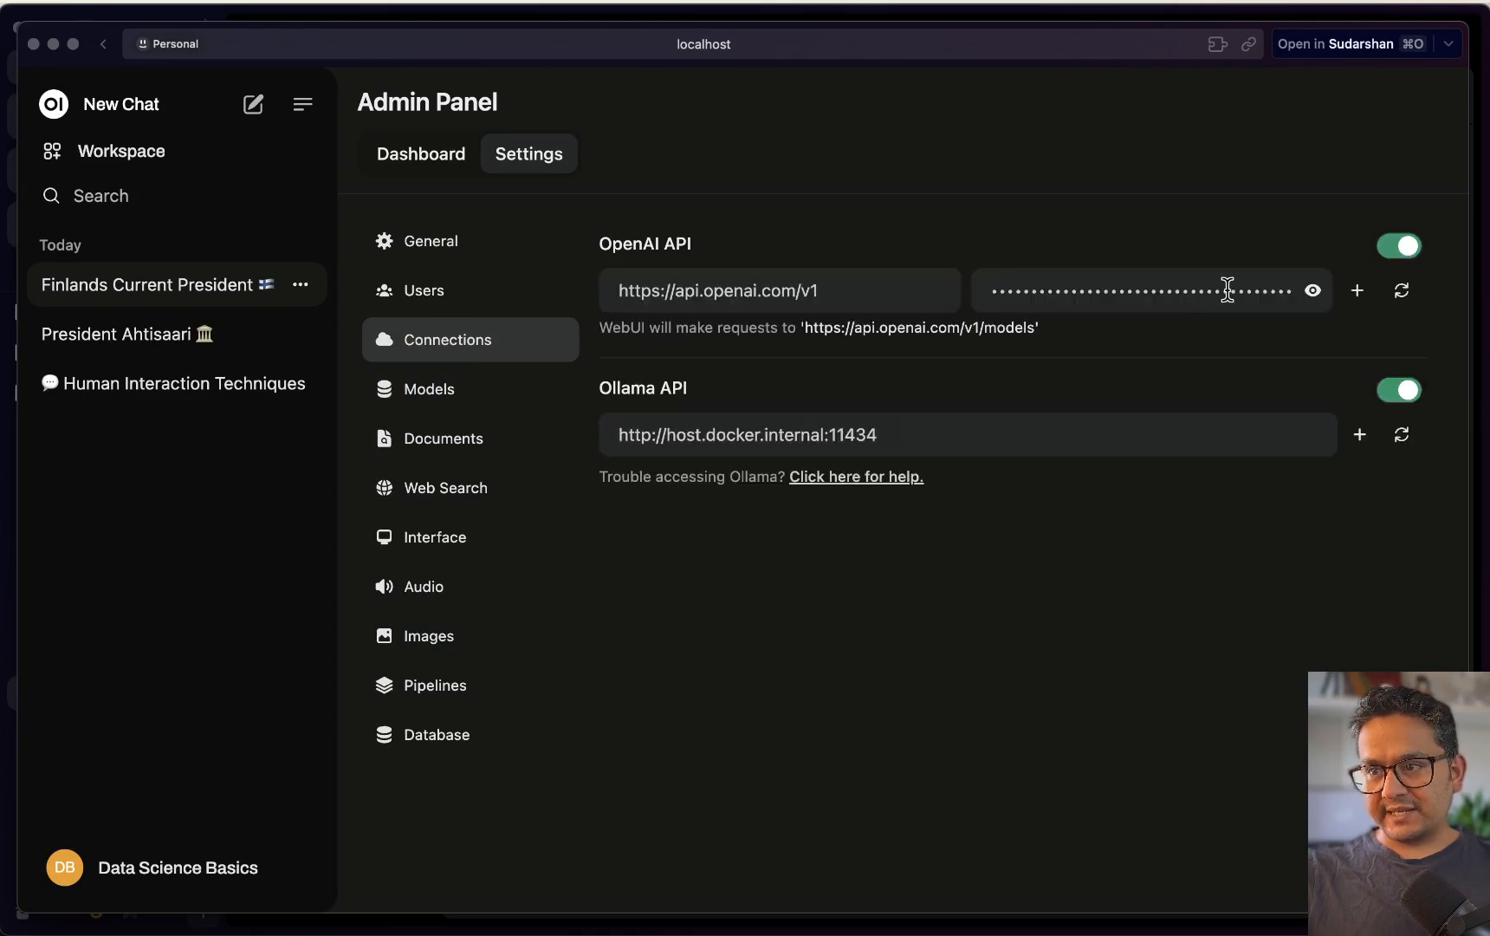
left_click(1313, 291)
triple_click(1095, 293)
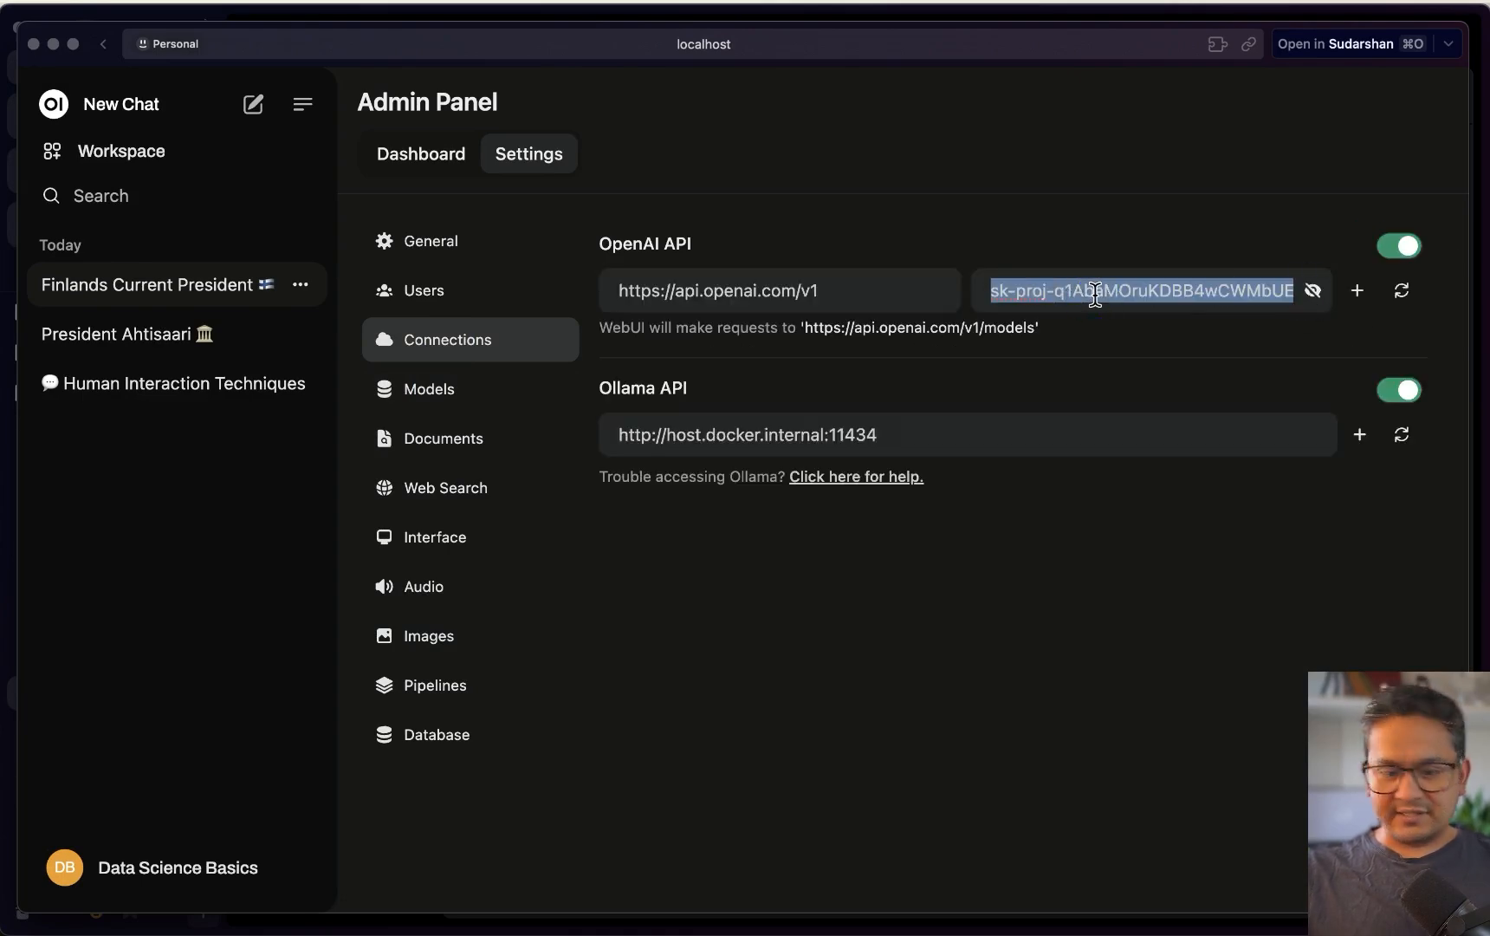
left_click(1312, 291)
Paste the key into the Images API Key field and turn on image generation
left_click(459, 646)
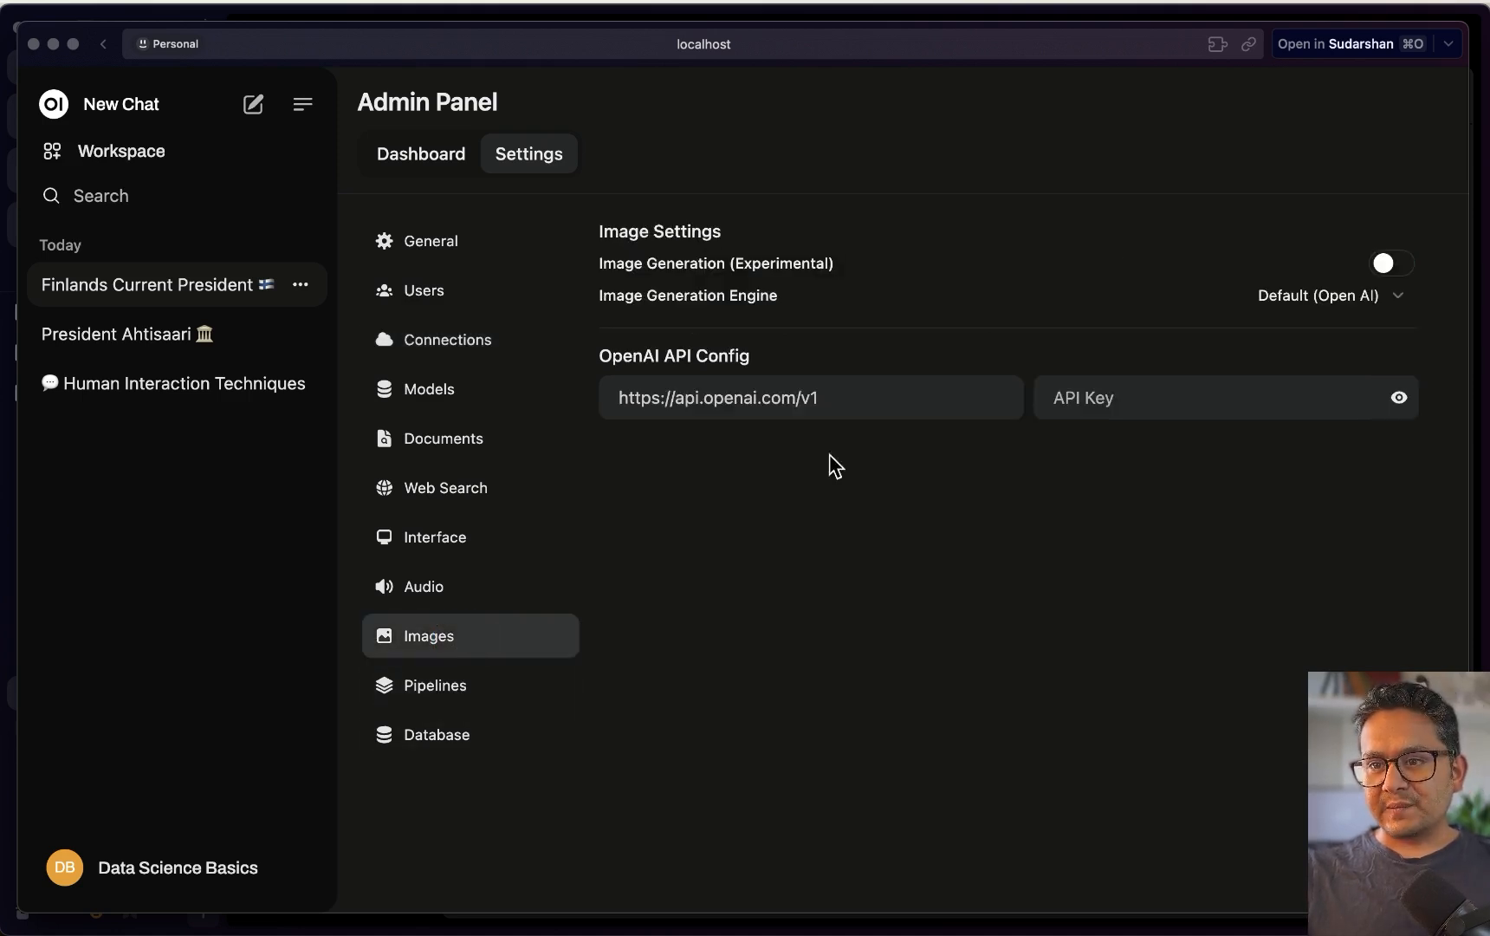
left_click(1117, 407)
key("super+v")
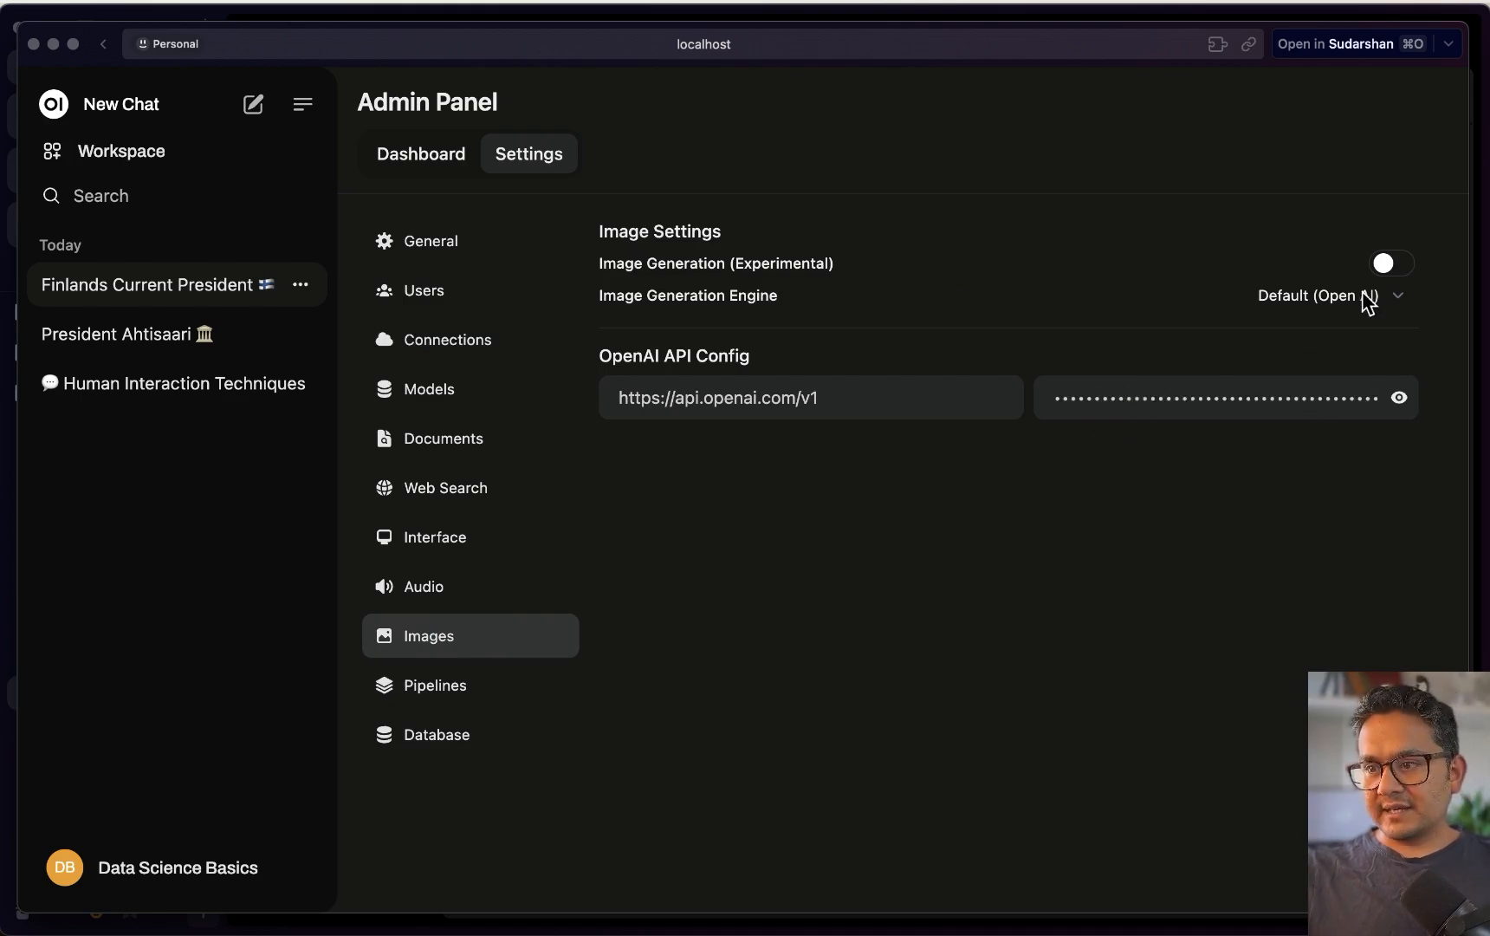
left_click(1393, 266)
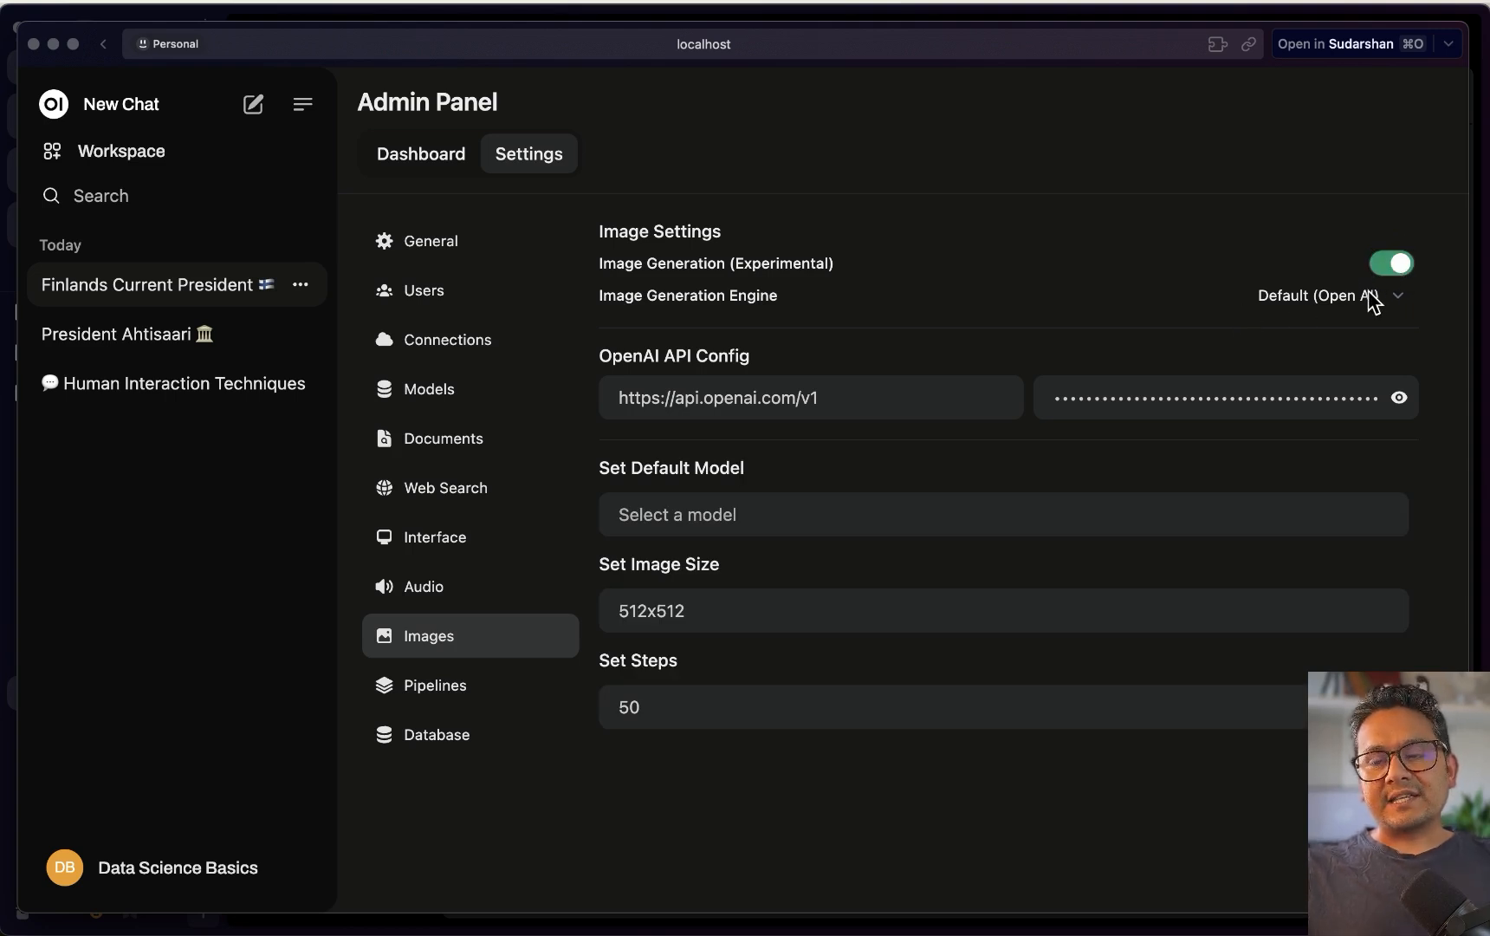
Make dall-e-3 the default image model, set image size 1024x1024, and save
left_click(672, 515)
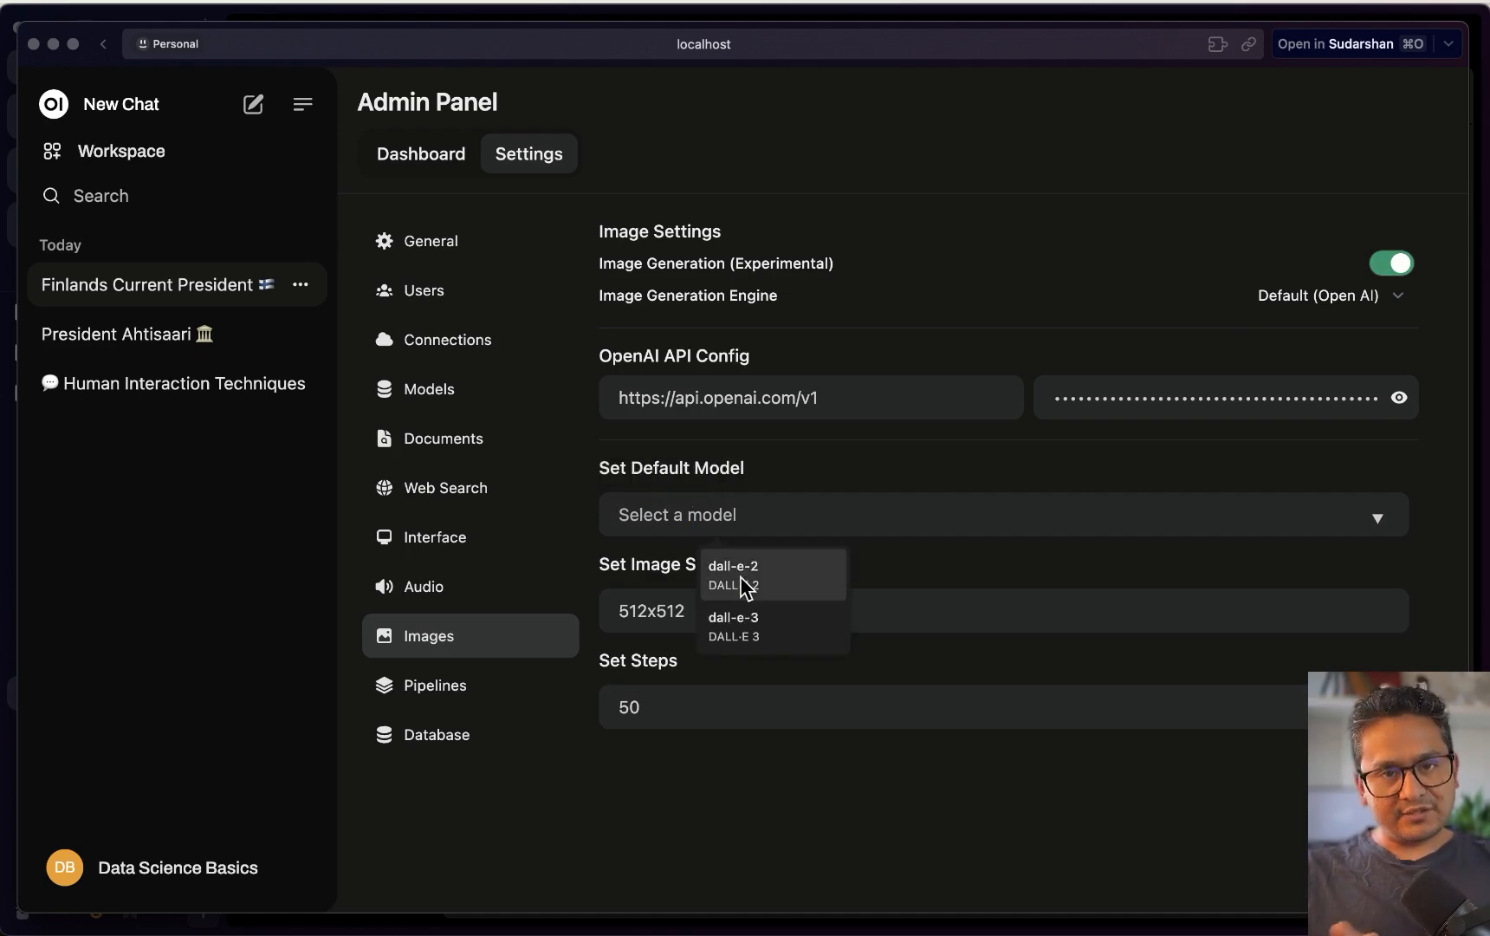
left_click(754, 624)
left_click(726, 646)
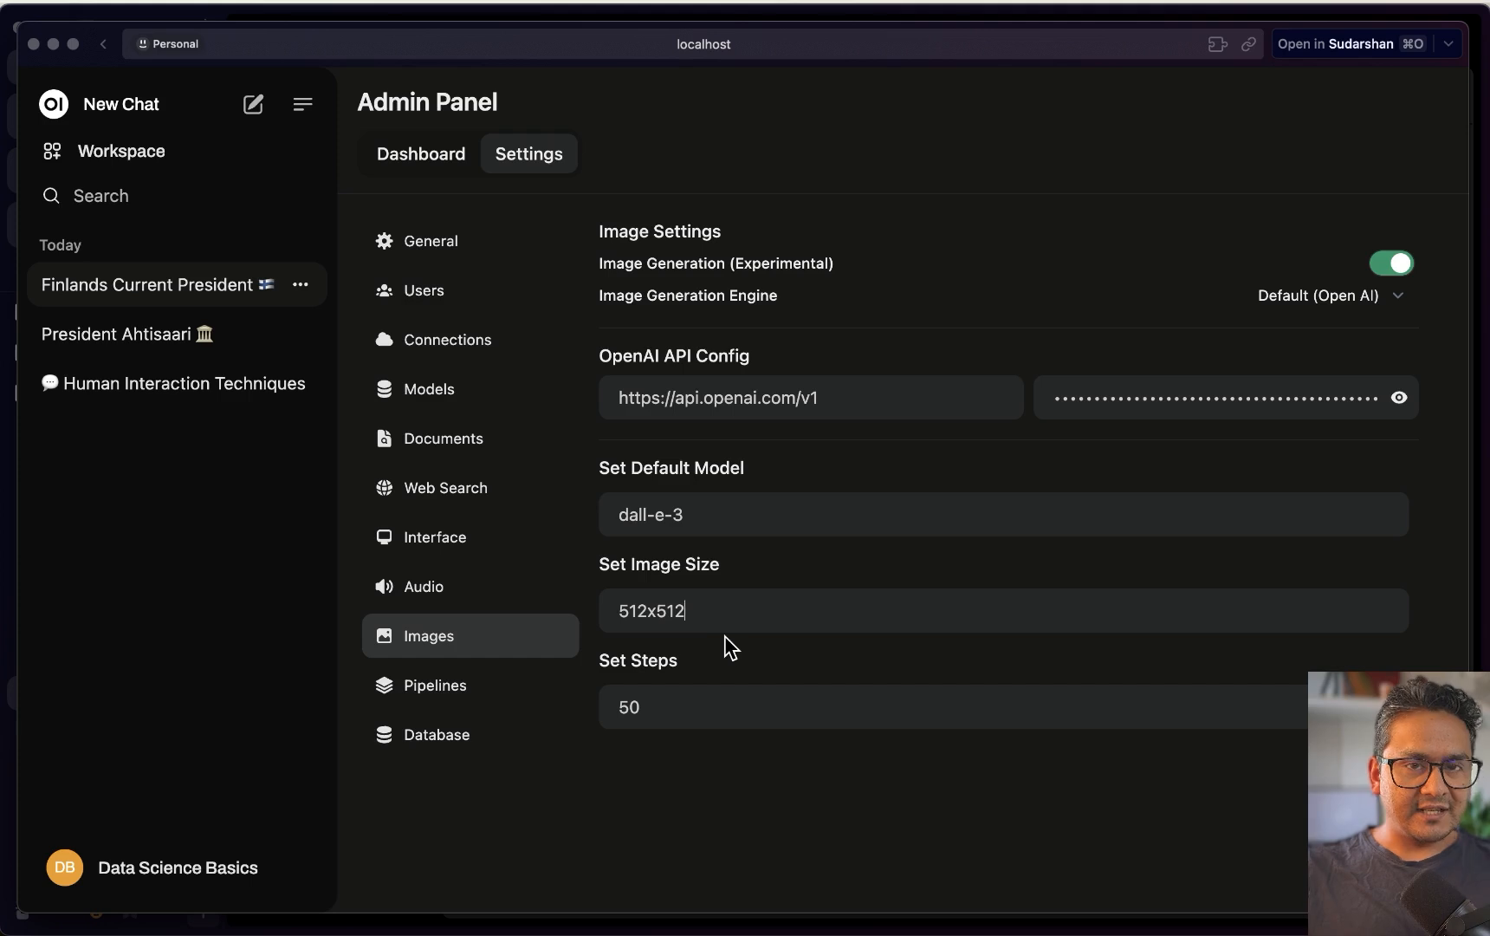
left_click_drag(698, 615, 585, 617)
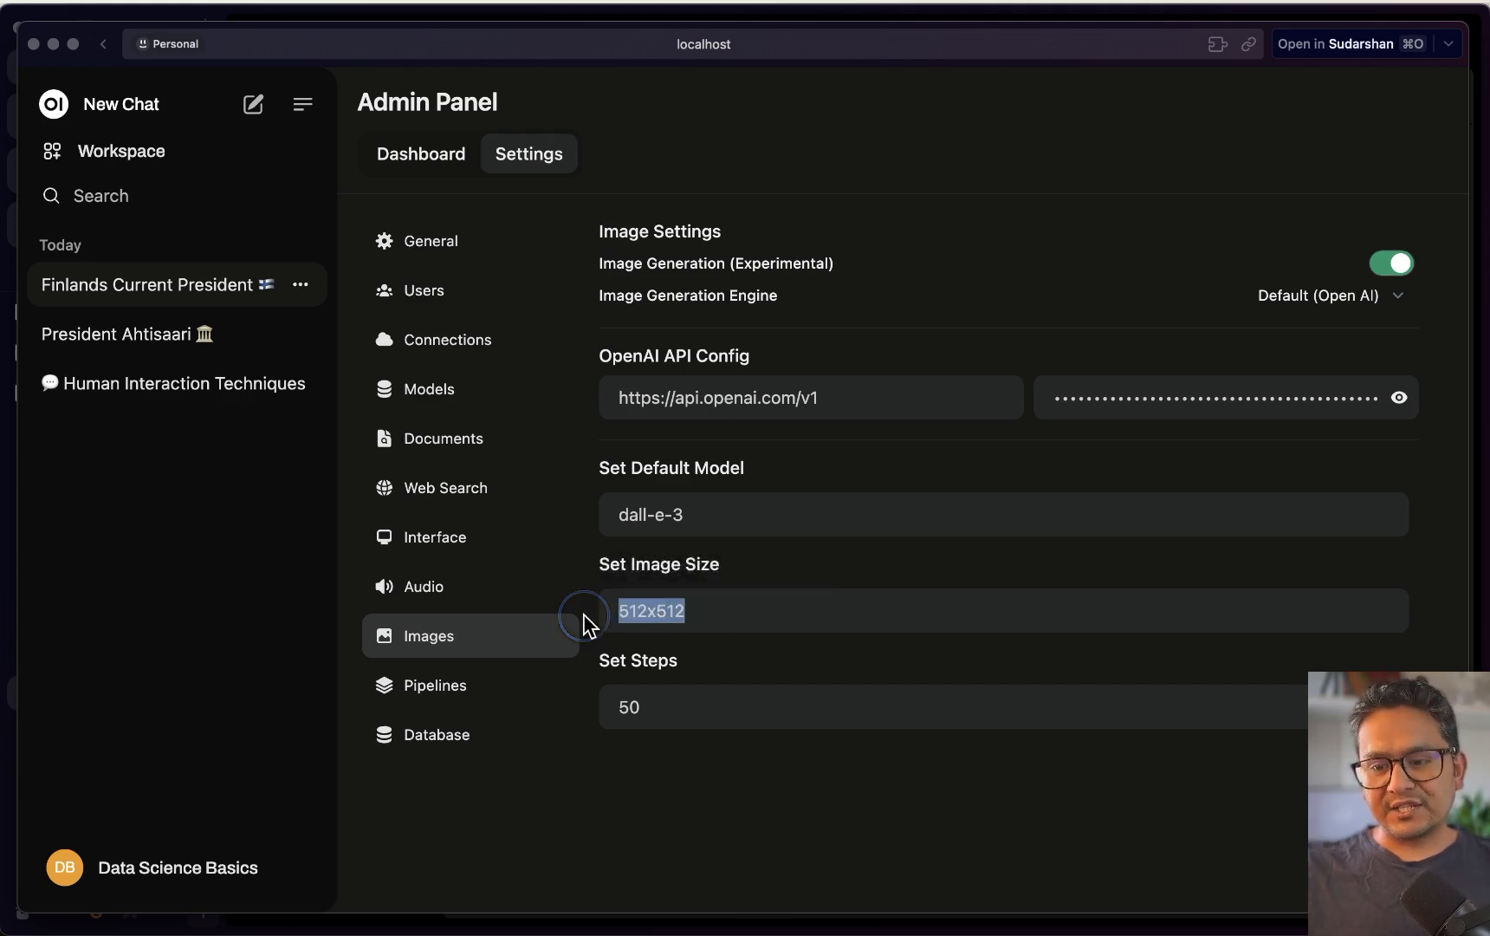
type("1024")
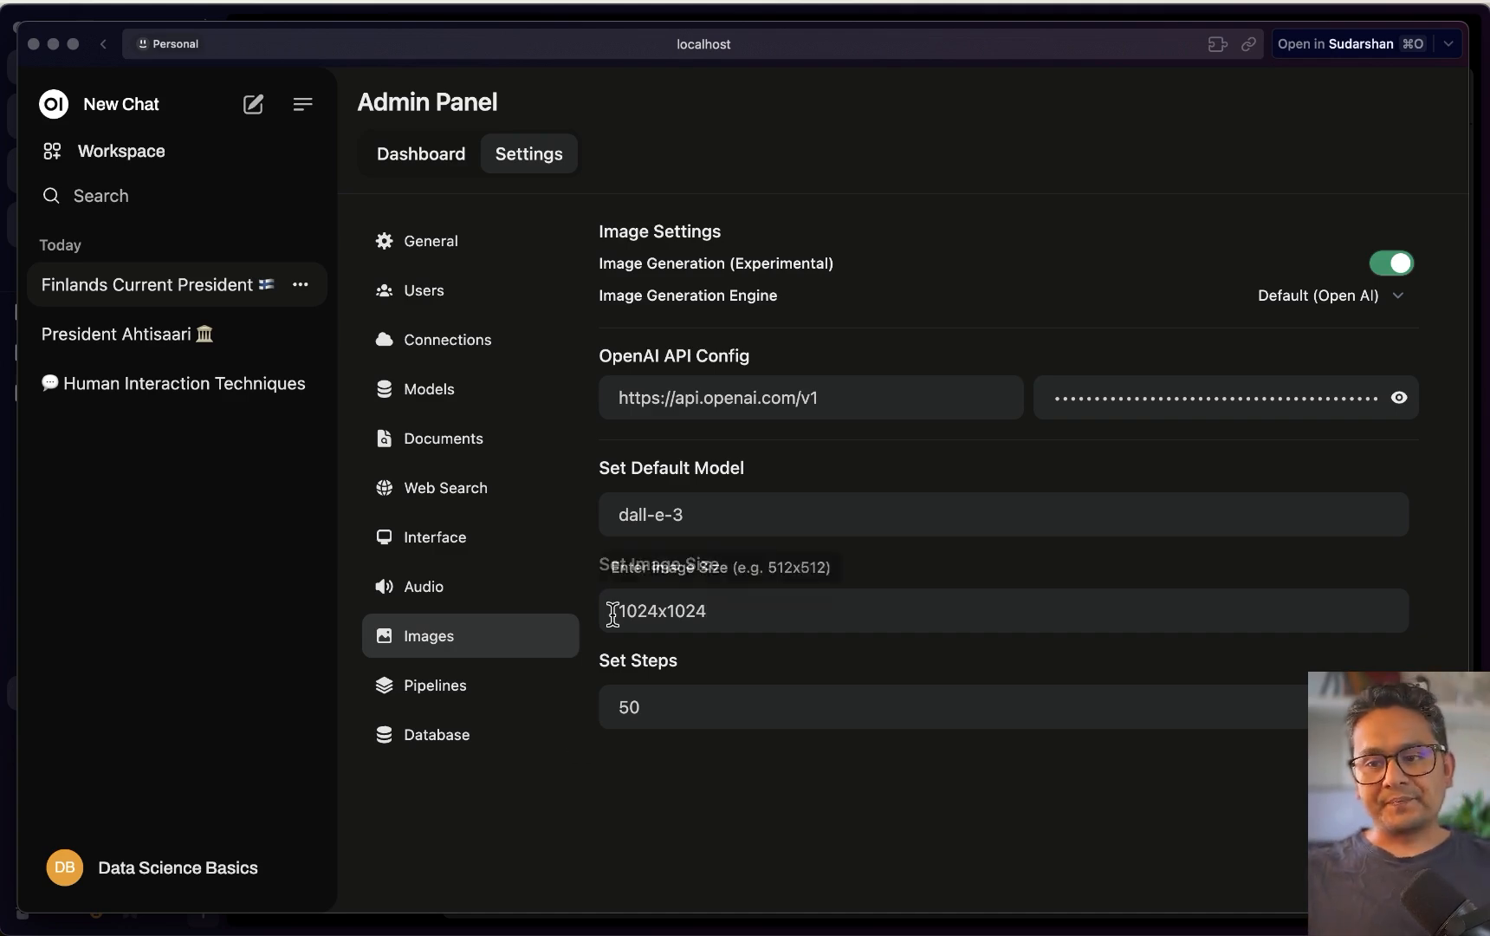
left_click(676, 717)
key("Return")
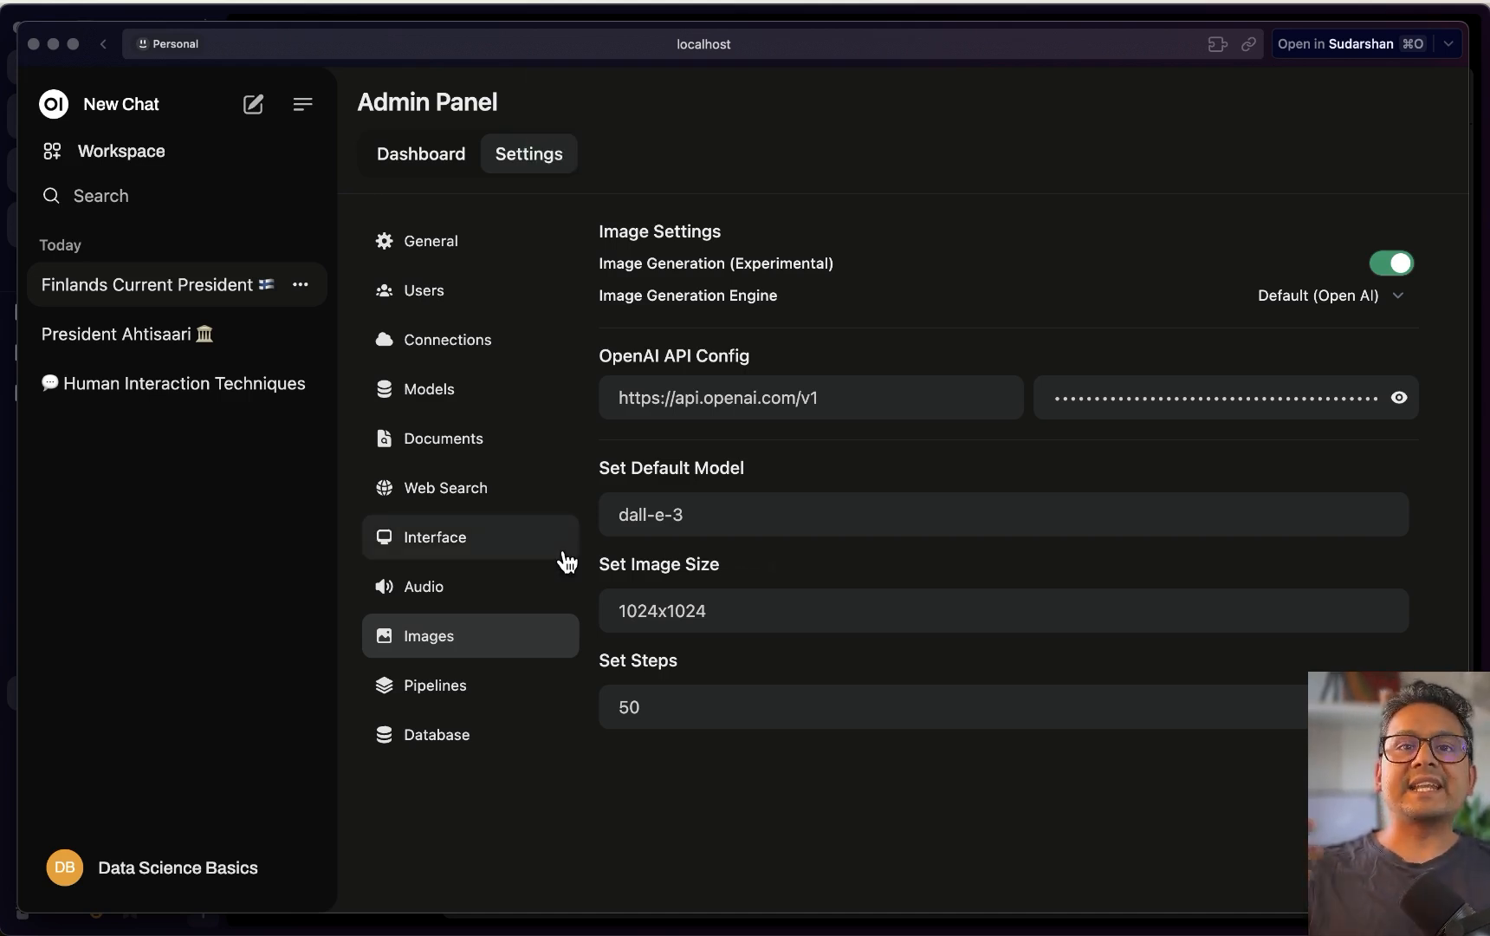
Start a new chat with llama3.1:8b, then bring the OpenAI API keys page forward
left_click(257, 104)
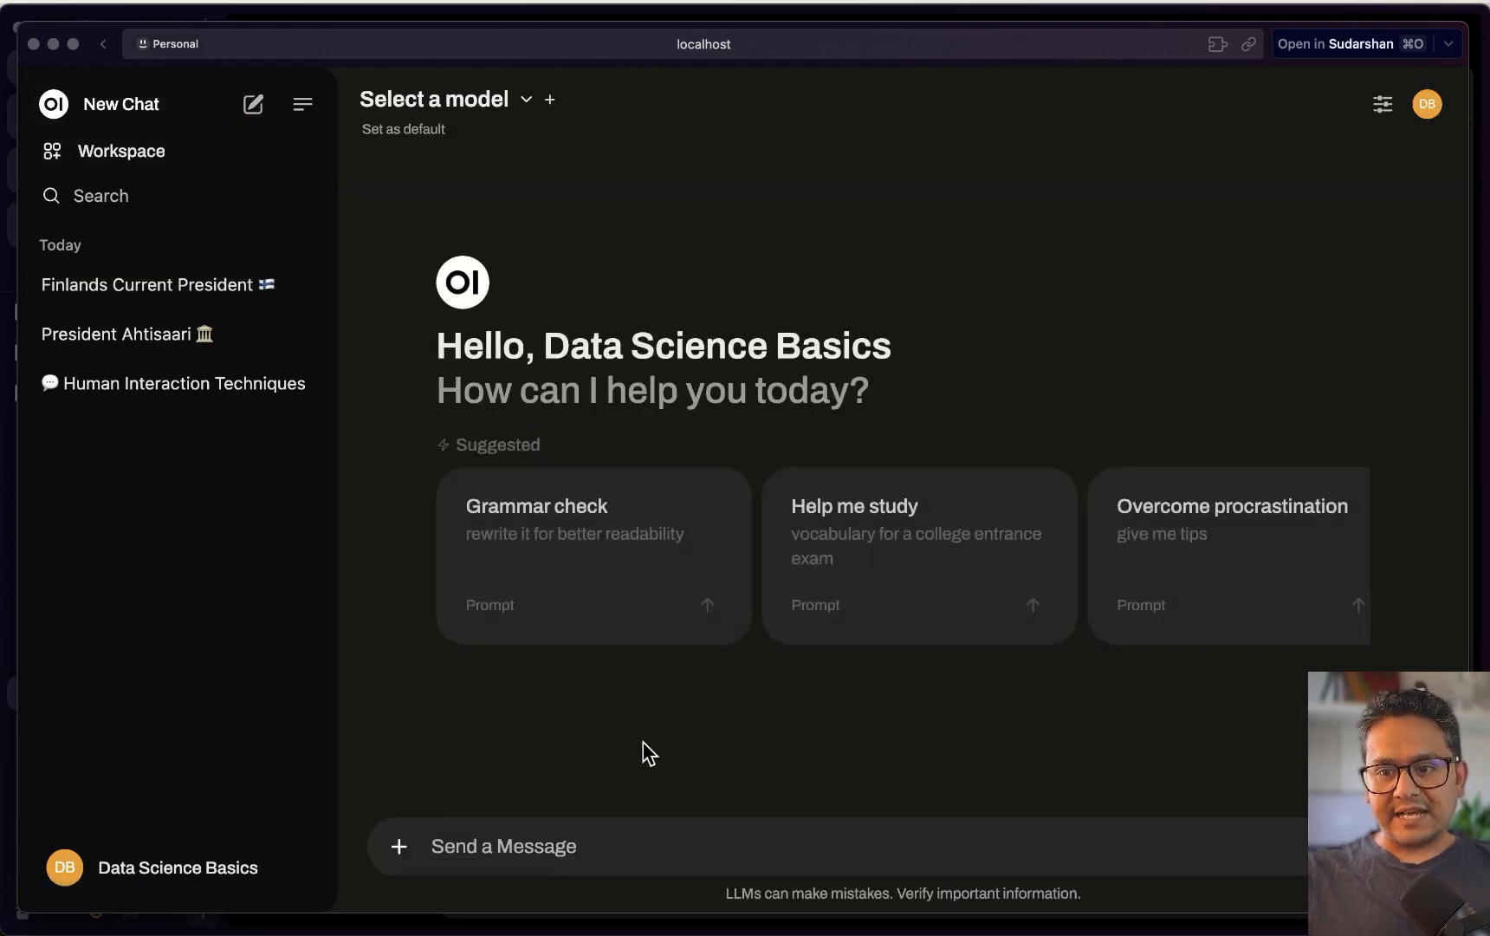
left_click(399, 847)
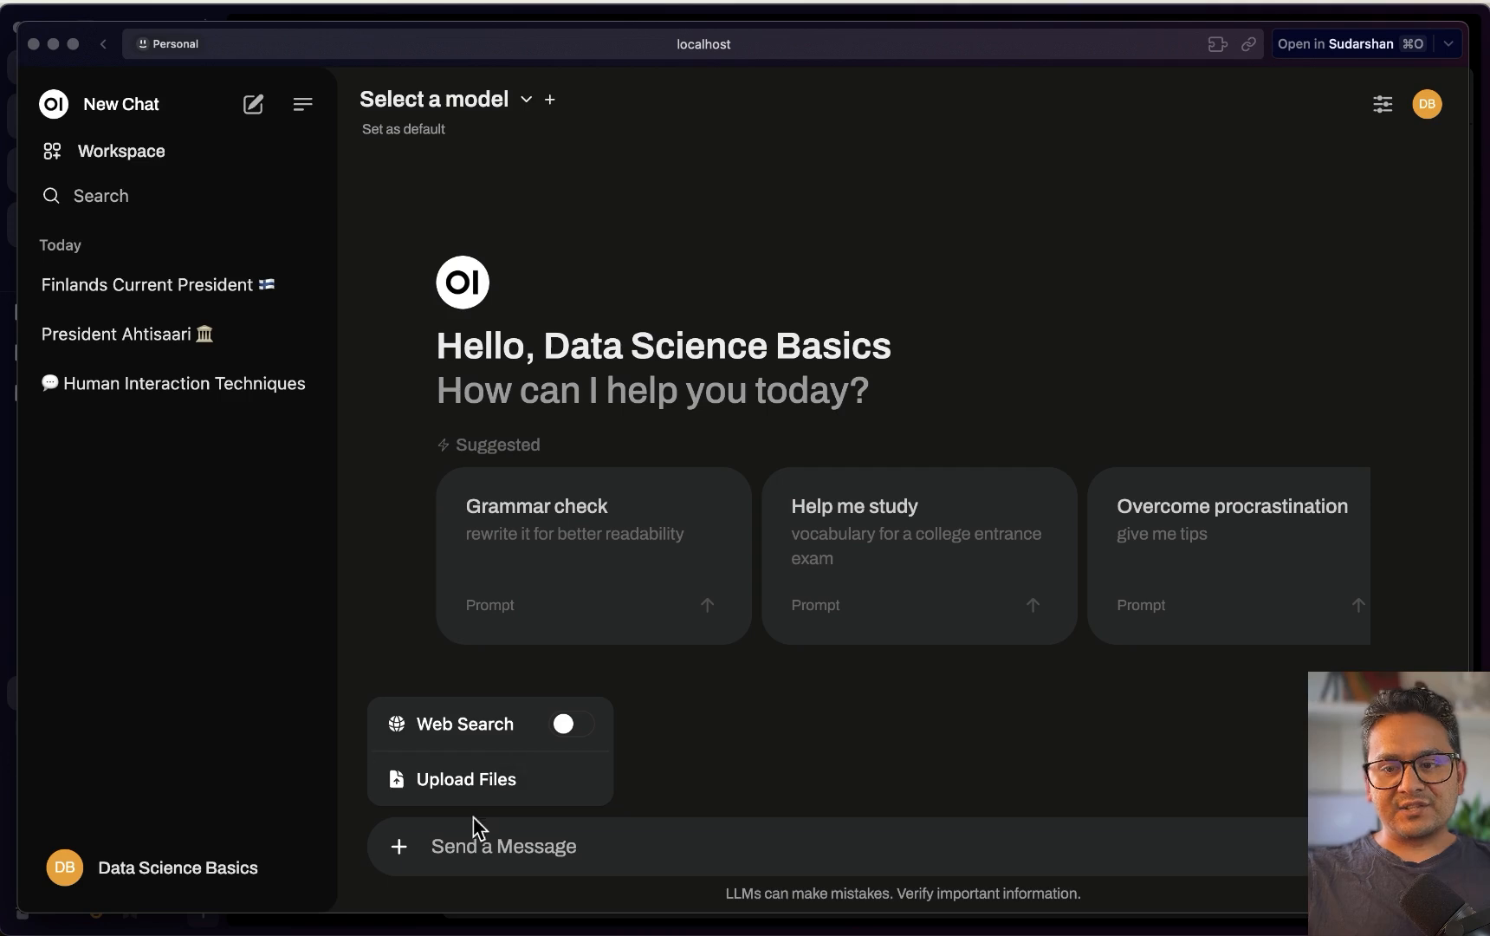
left_click(765, 762)
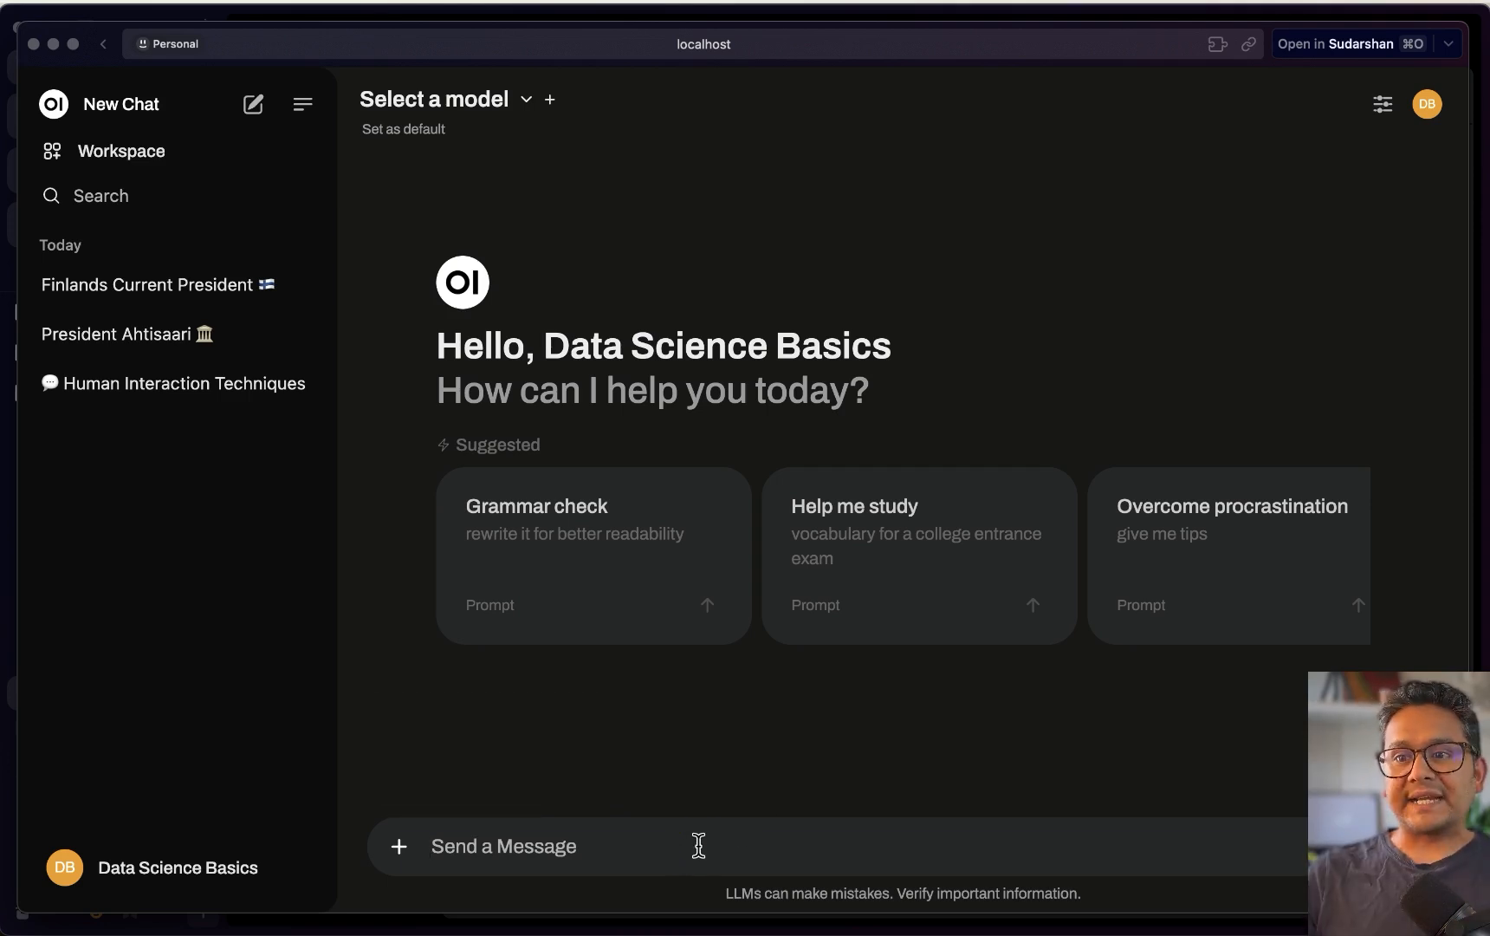
left_click(523, 102)
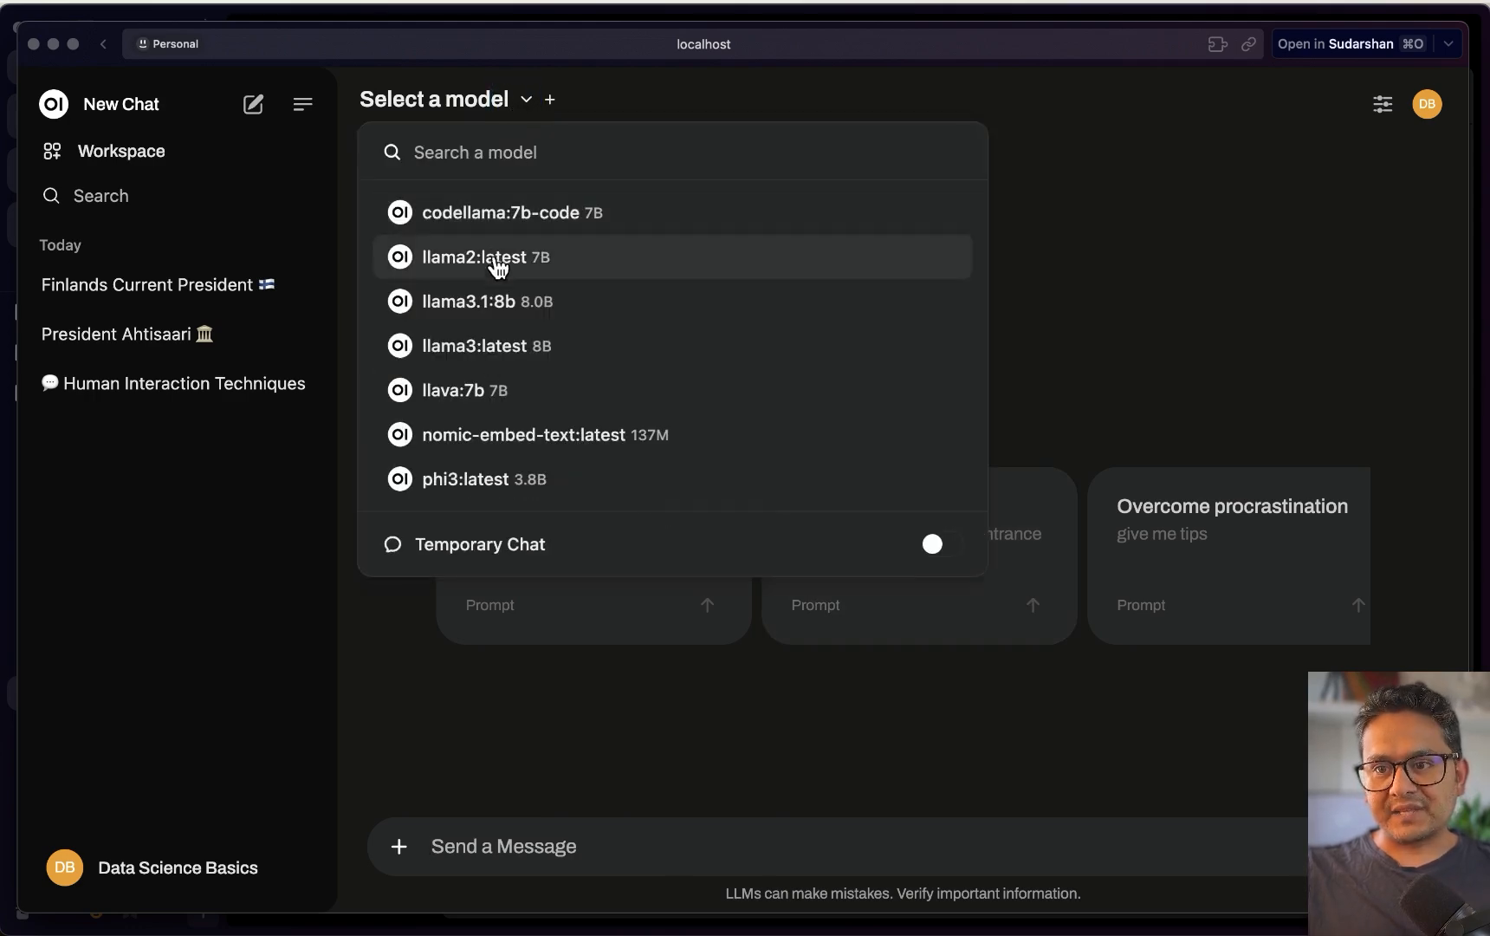
left_click(495, 325)
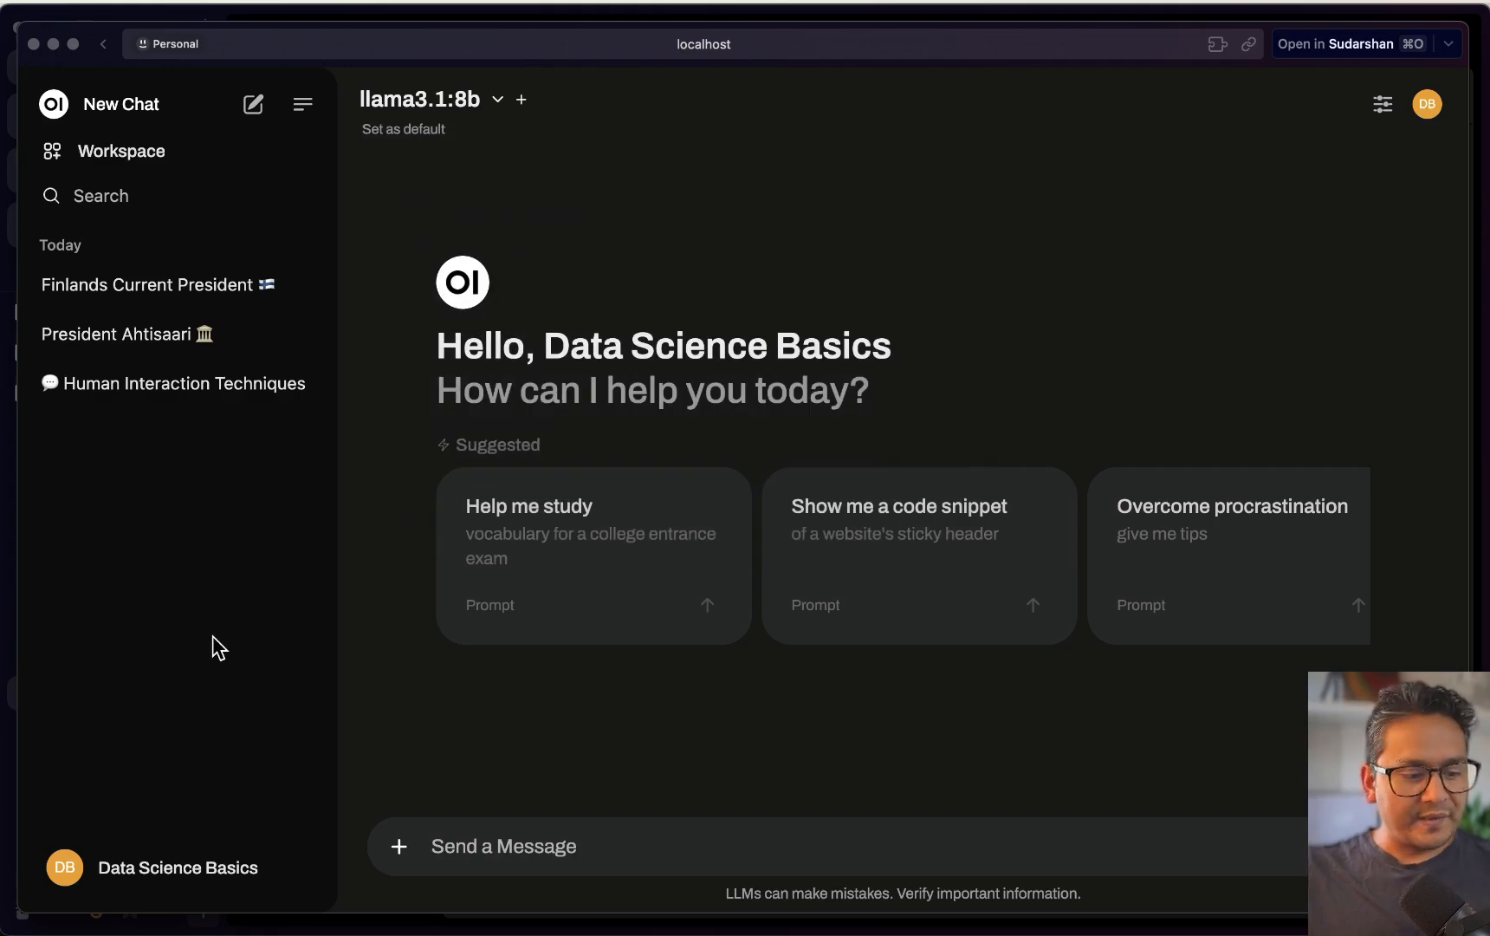
key("ctrl+Up")
left_click(197, 448)
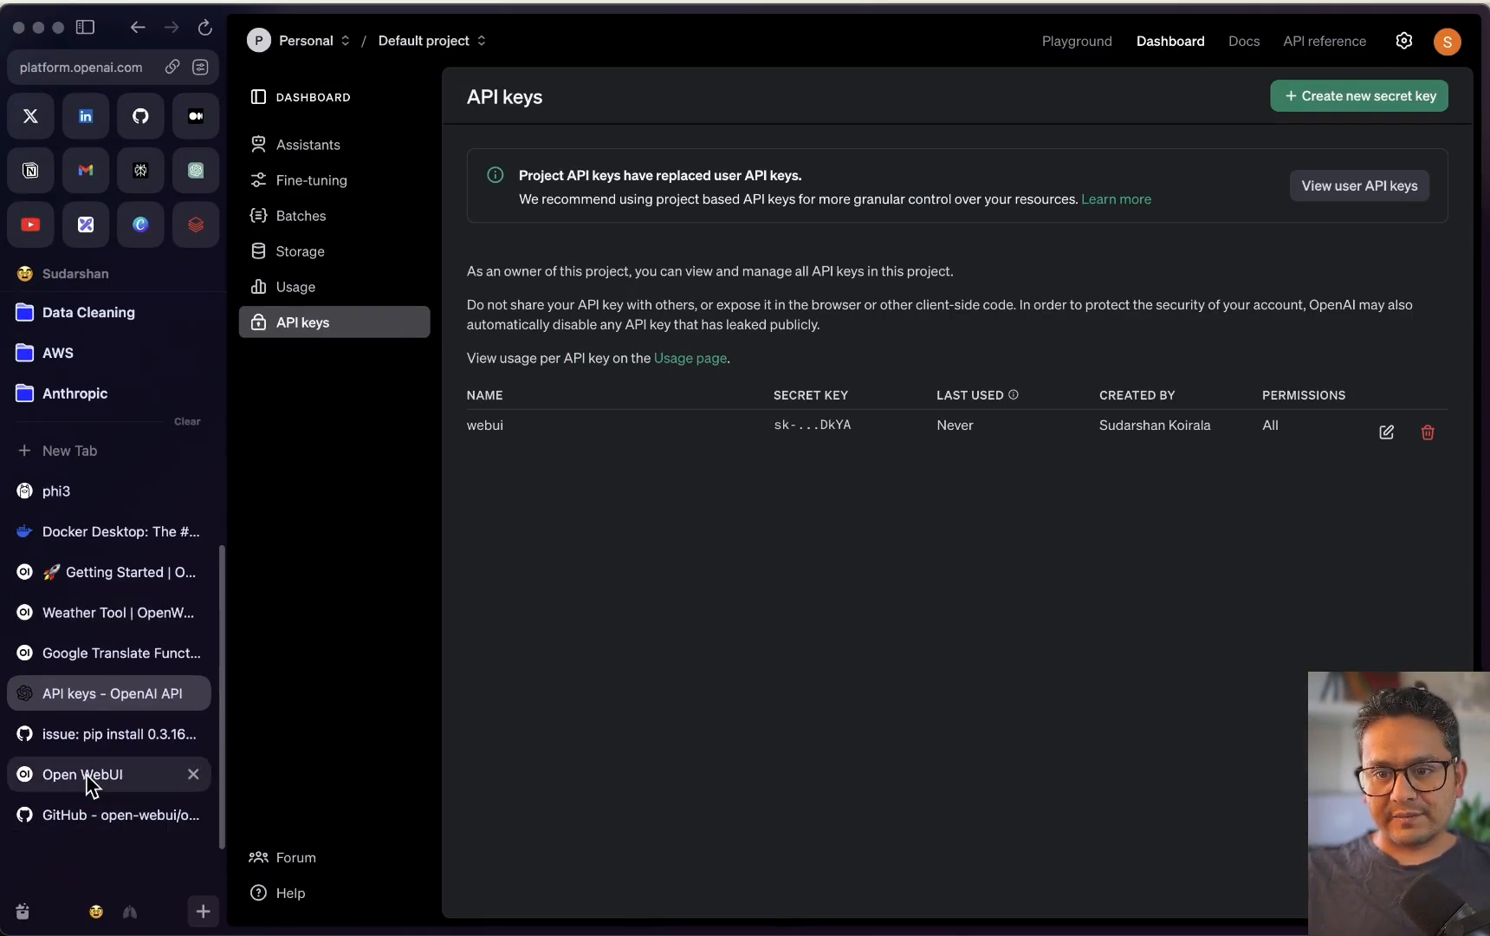
Switch to the Open WebUI documentation tab and open its Tutorial section
left_click(87, 778)
left_click(98, 579)
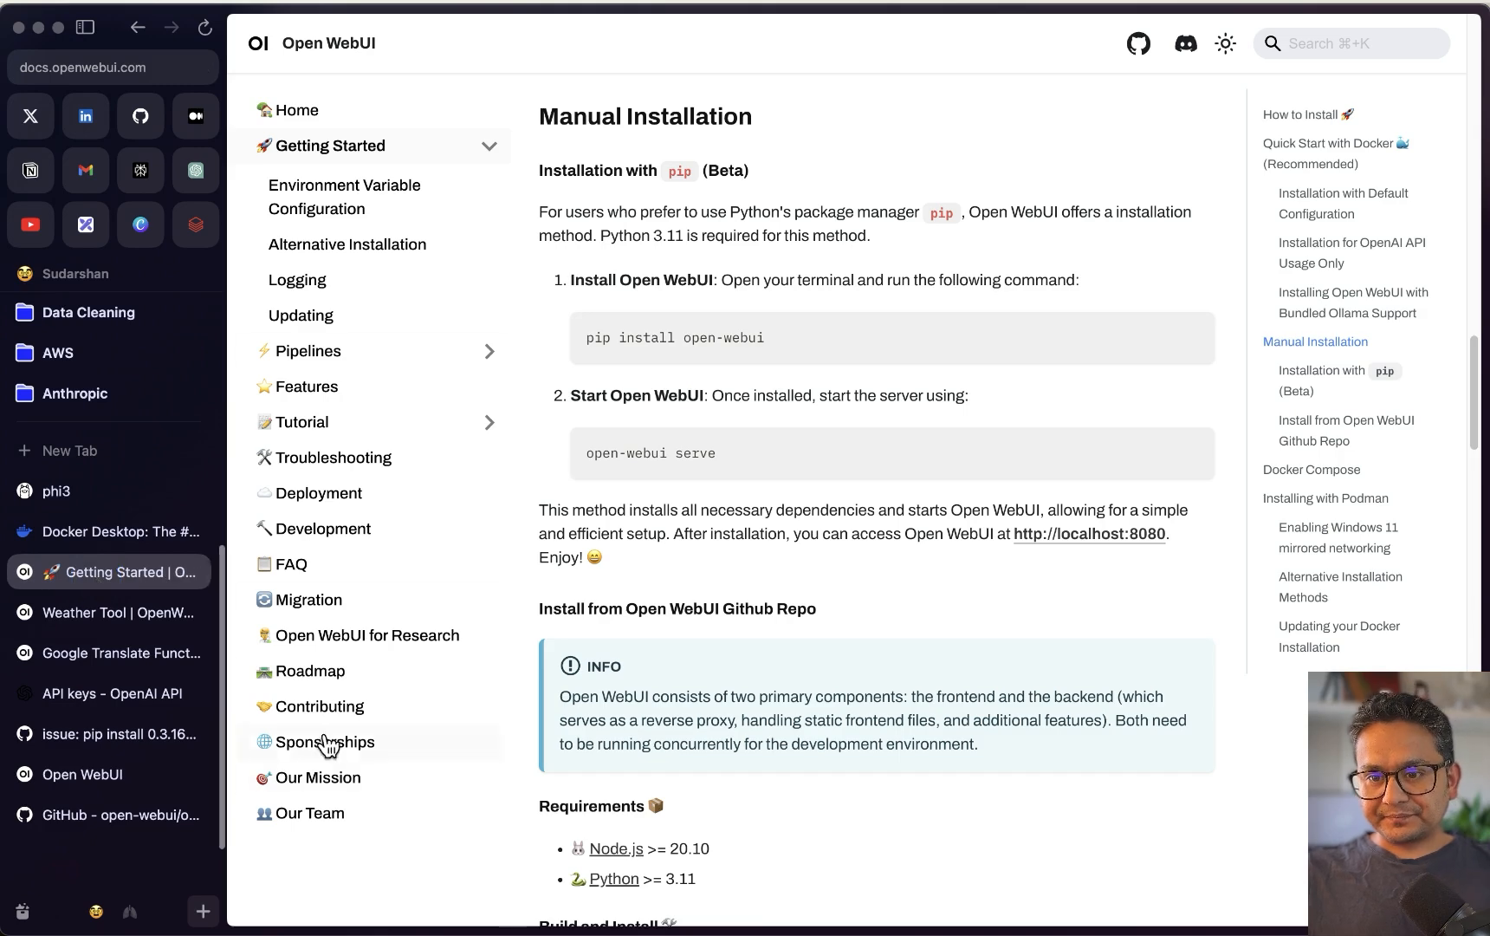
left_click(317, 433)
scroll(329, 459, "down", 4)
scroll(308, 813, "down", 4)
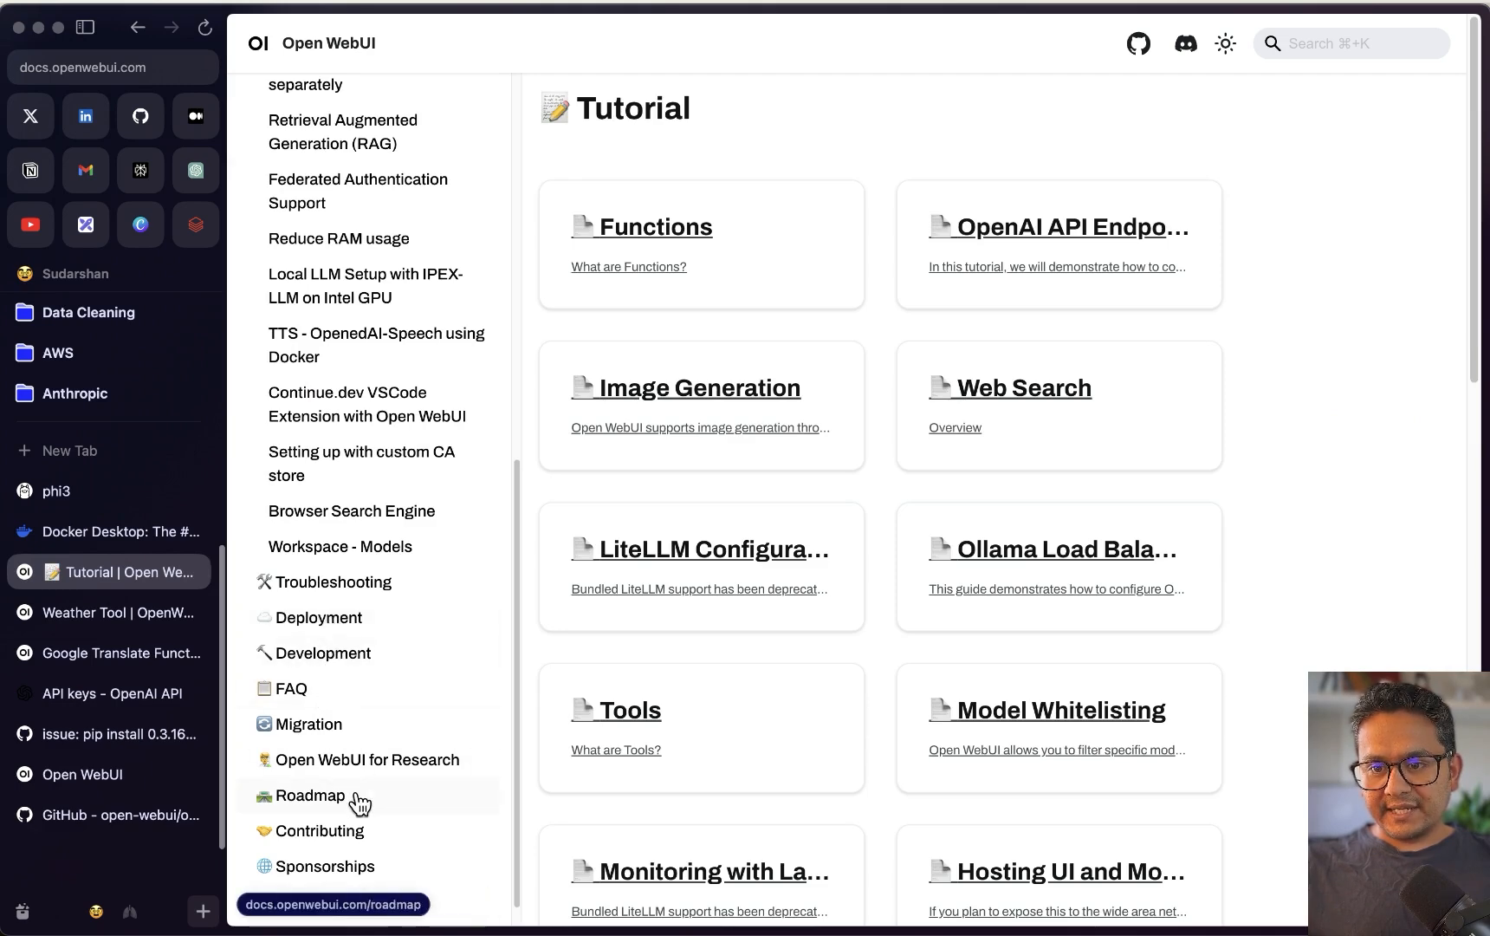
scroll(357, 791, "up", 4)
Show the Image Generation tutorial's 'Using Image Generation' example, then return to the Open WebUI chat window
left_click(703, 390)
scroll(719, 485, "down", 15)
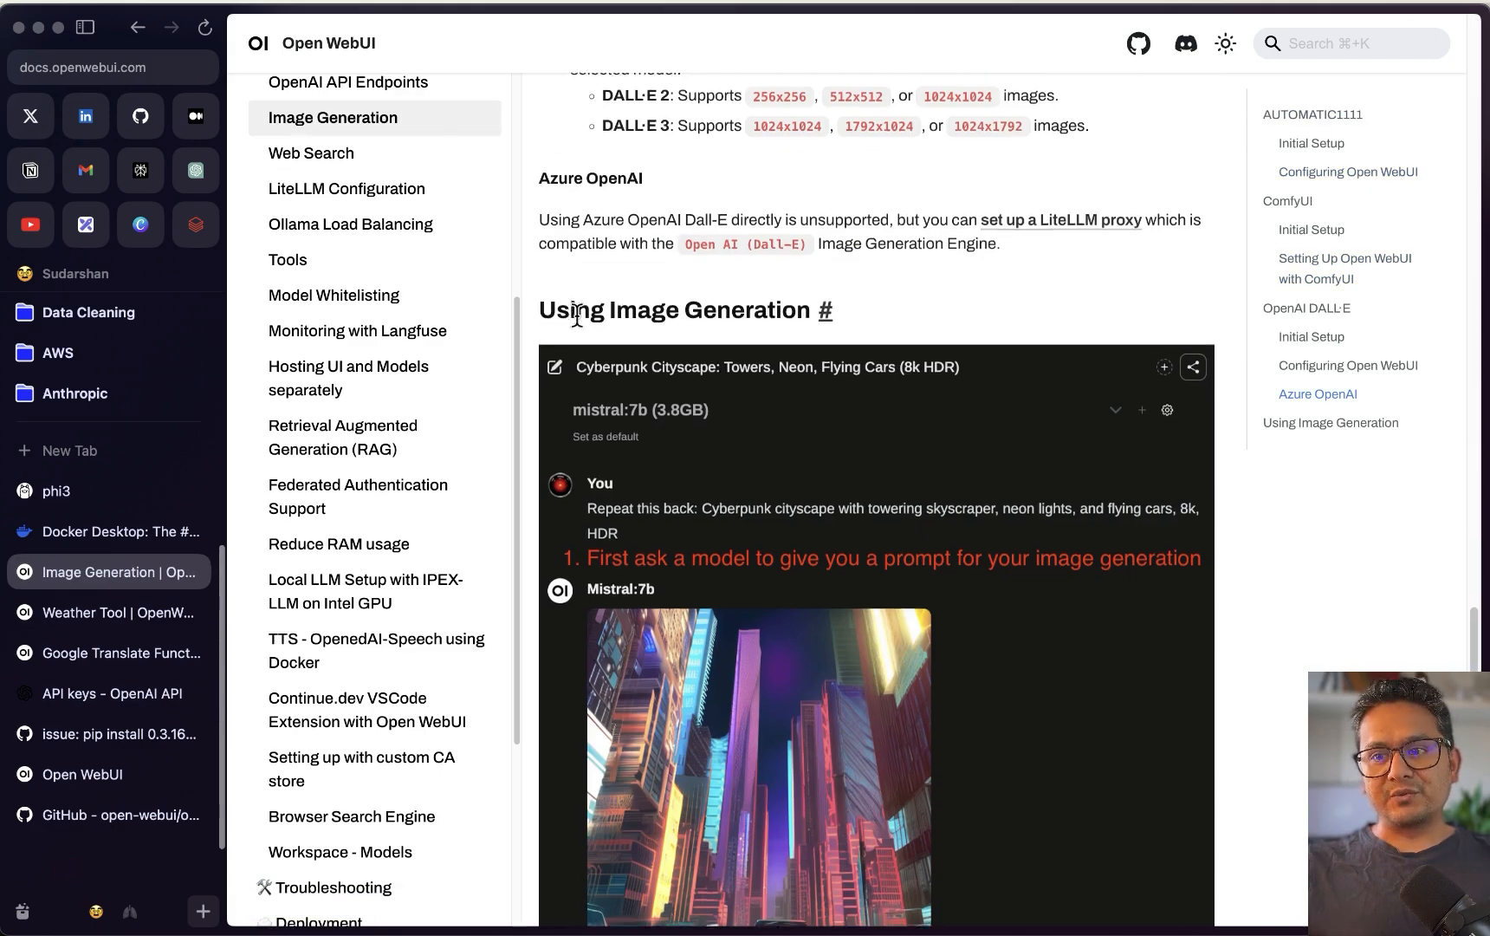
scroll(607, 286, "down", 3)
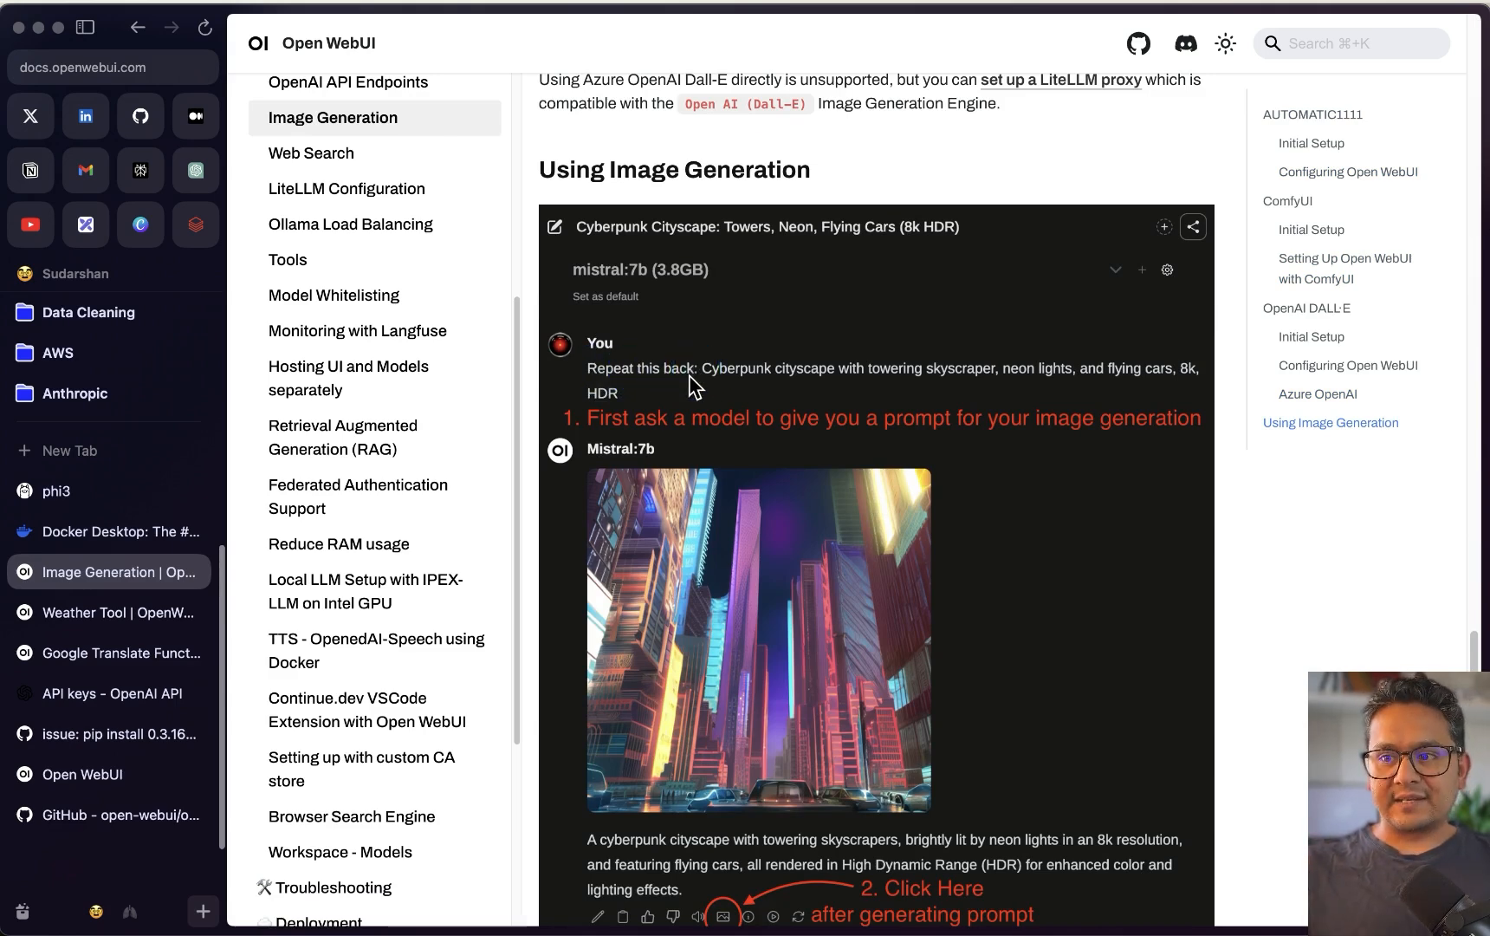
key("ctrl+Up")
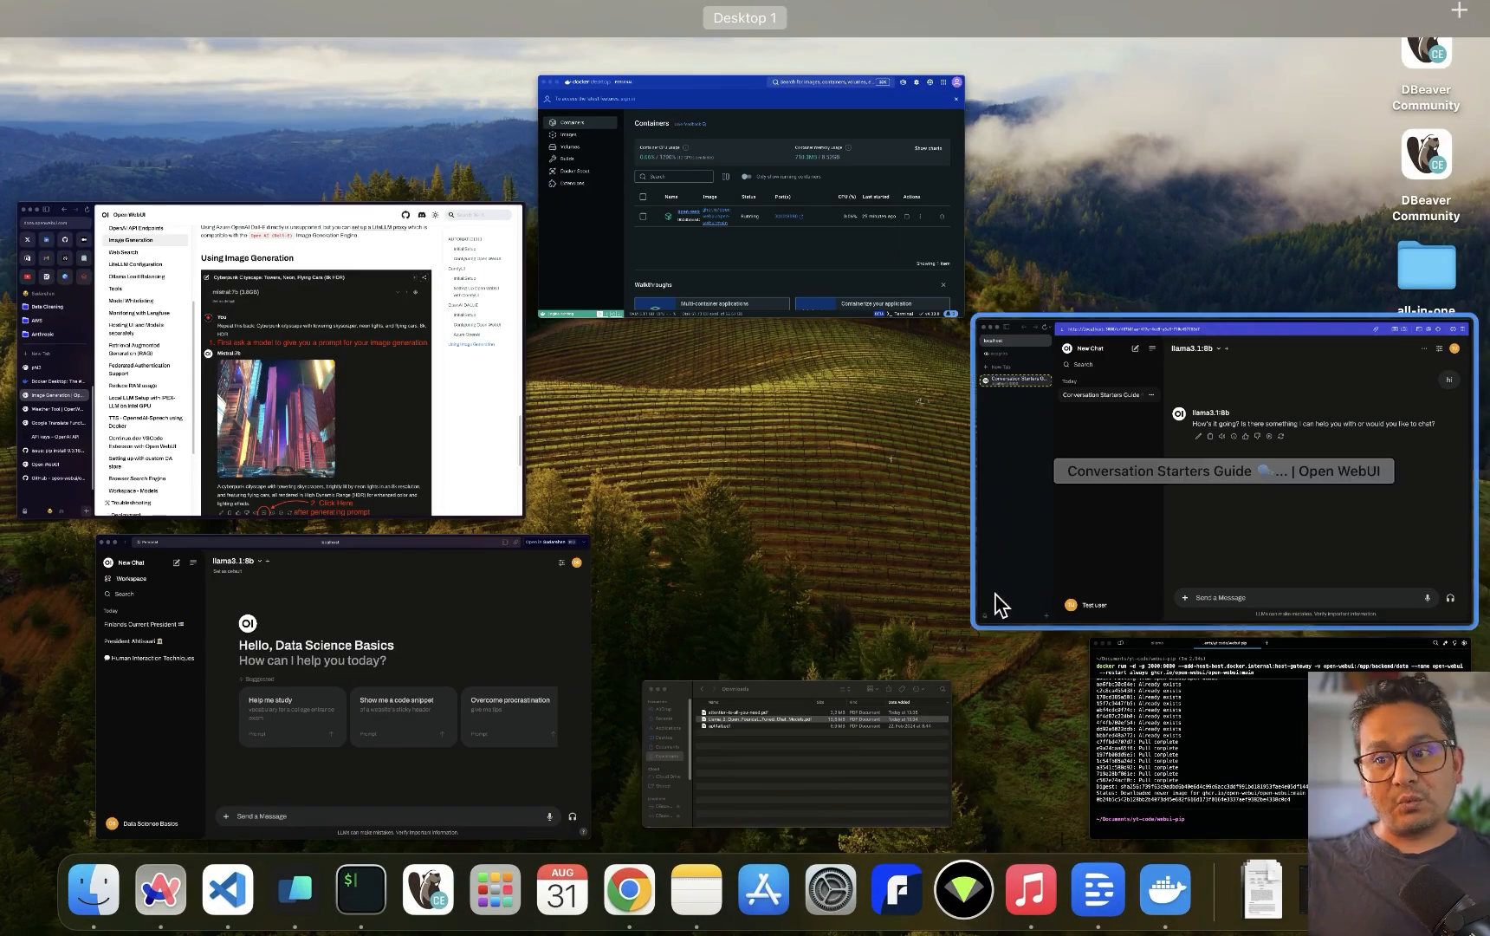
left_click(503, 837)
Ask llama3.1:8b to repeat the text 'futuristic city with flying cars'
type("RE")
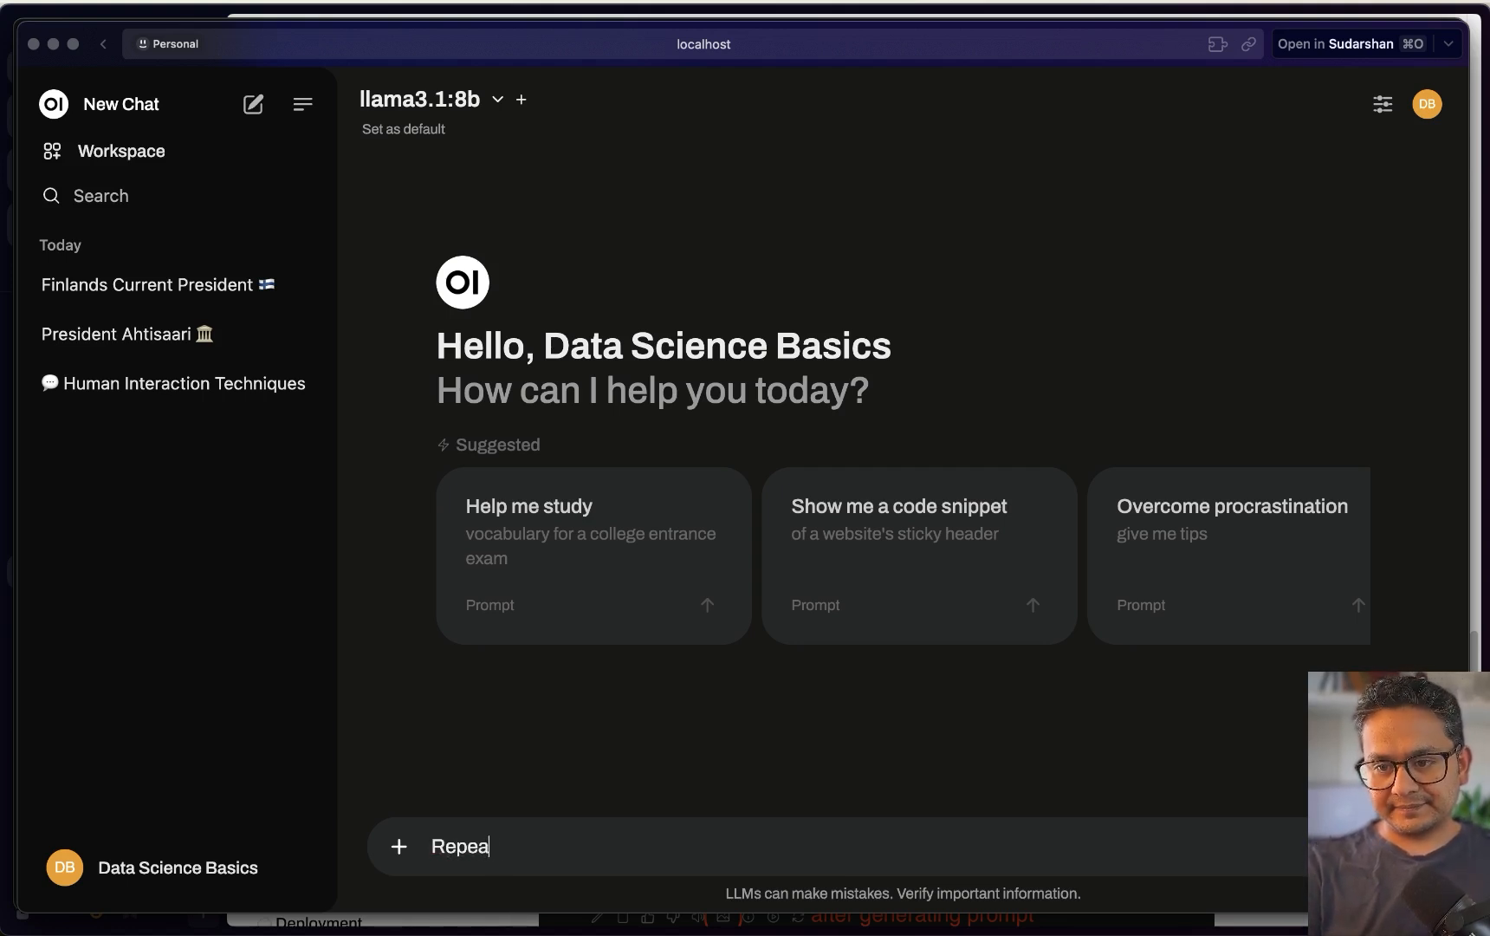
type("peat this text: futur")
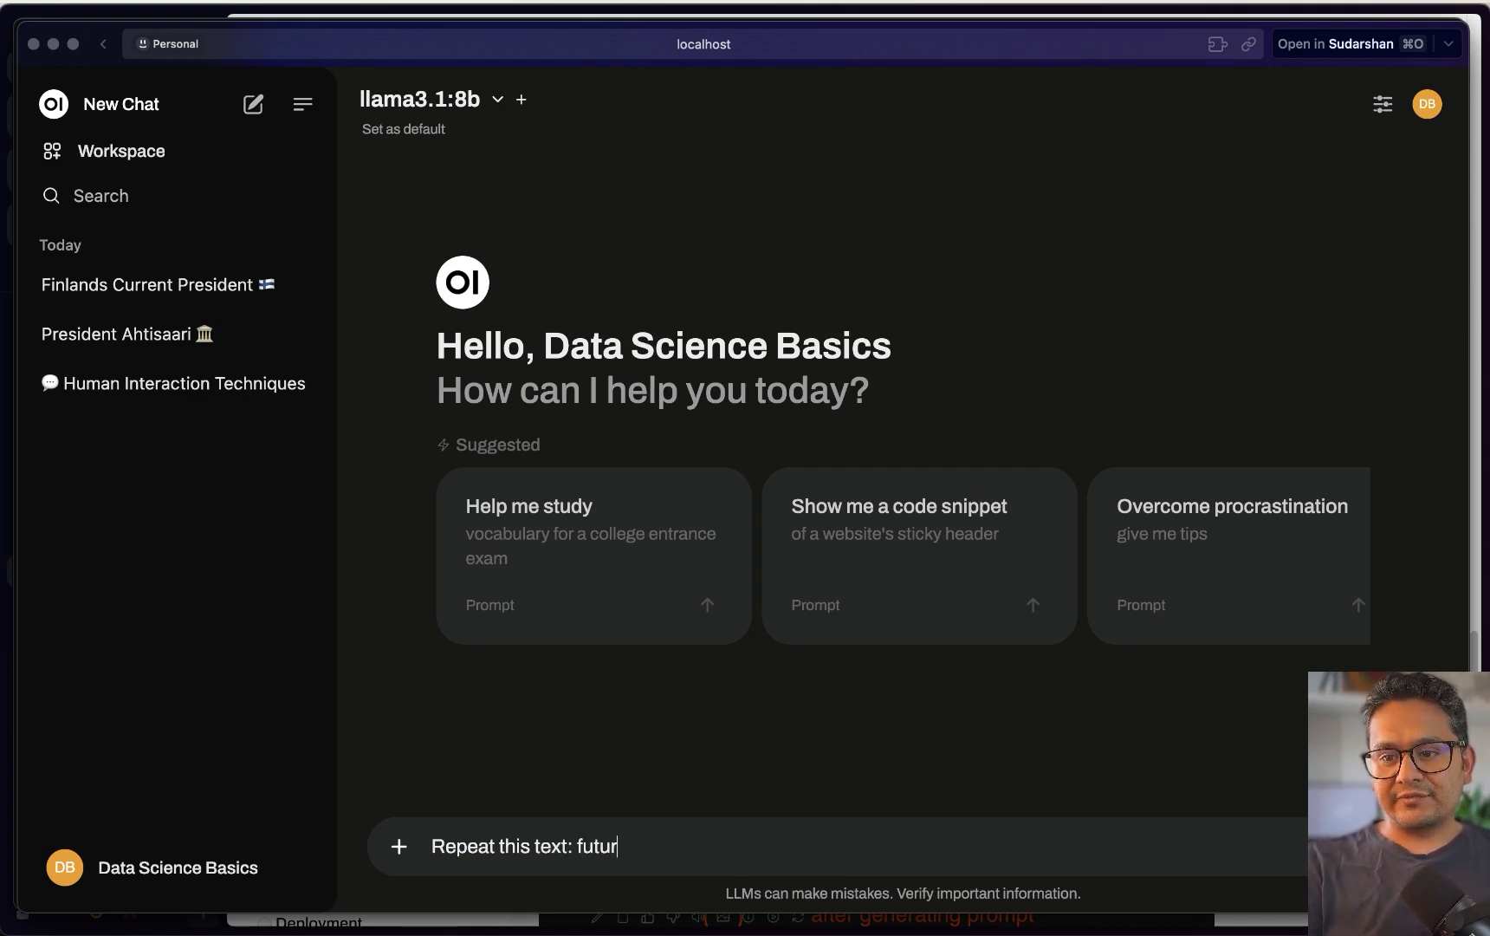
type("stic city with ")
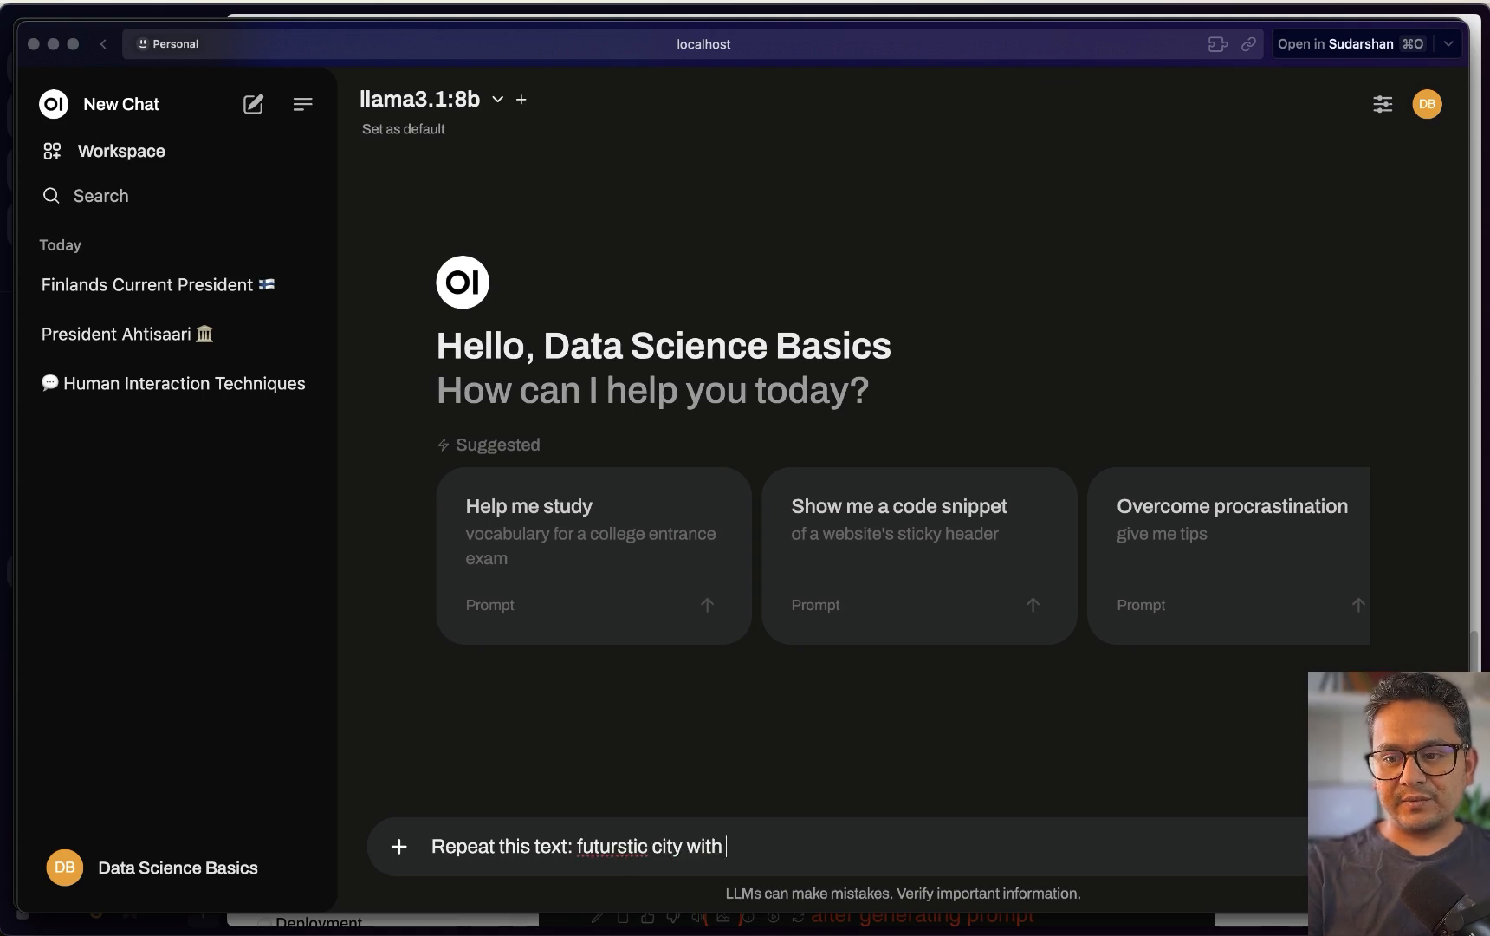
type("flying ars ")
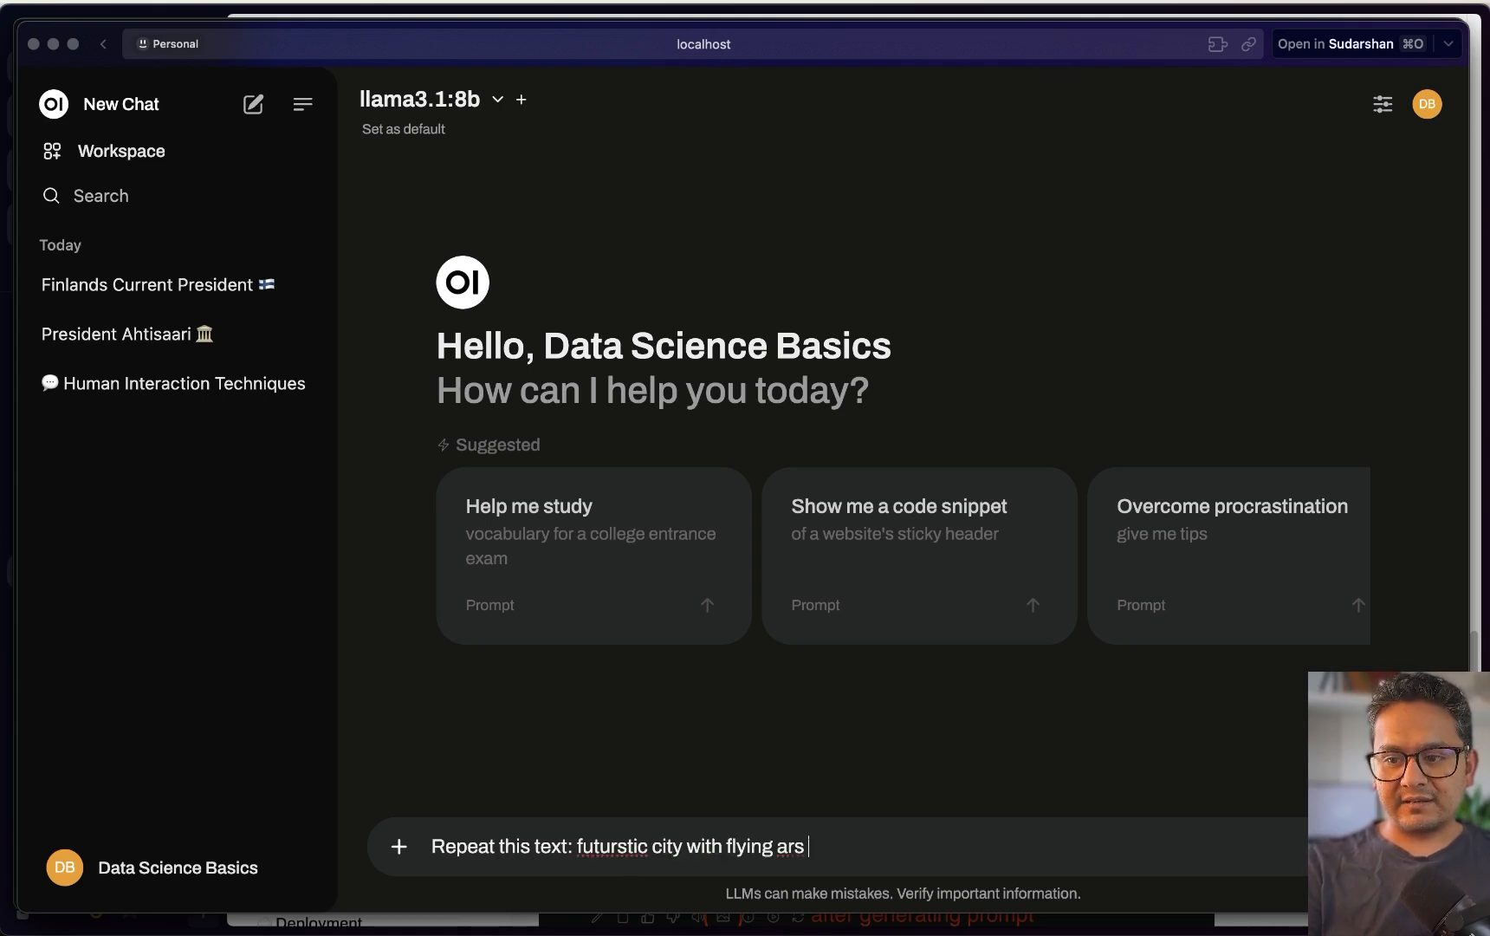
key("BackSpace")
key("BackSpace")
key("BackSpace")
key("BackSpace")
type("cars")
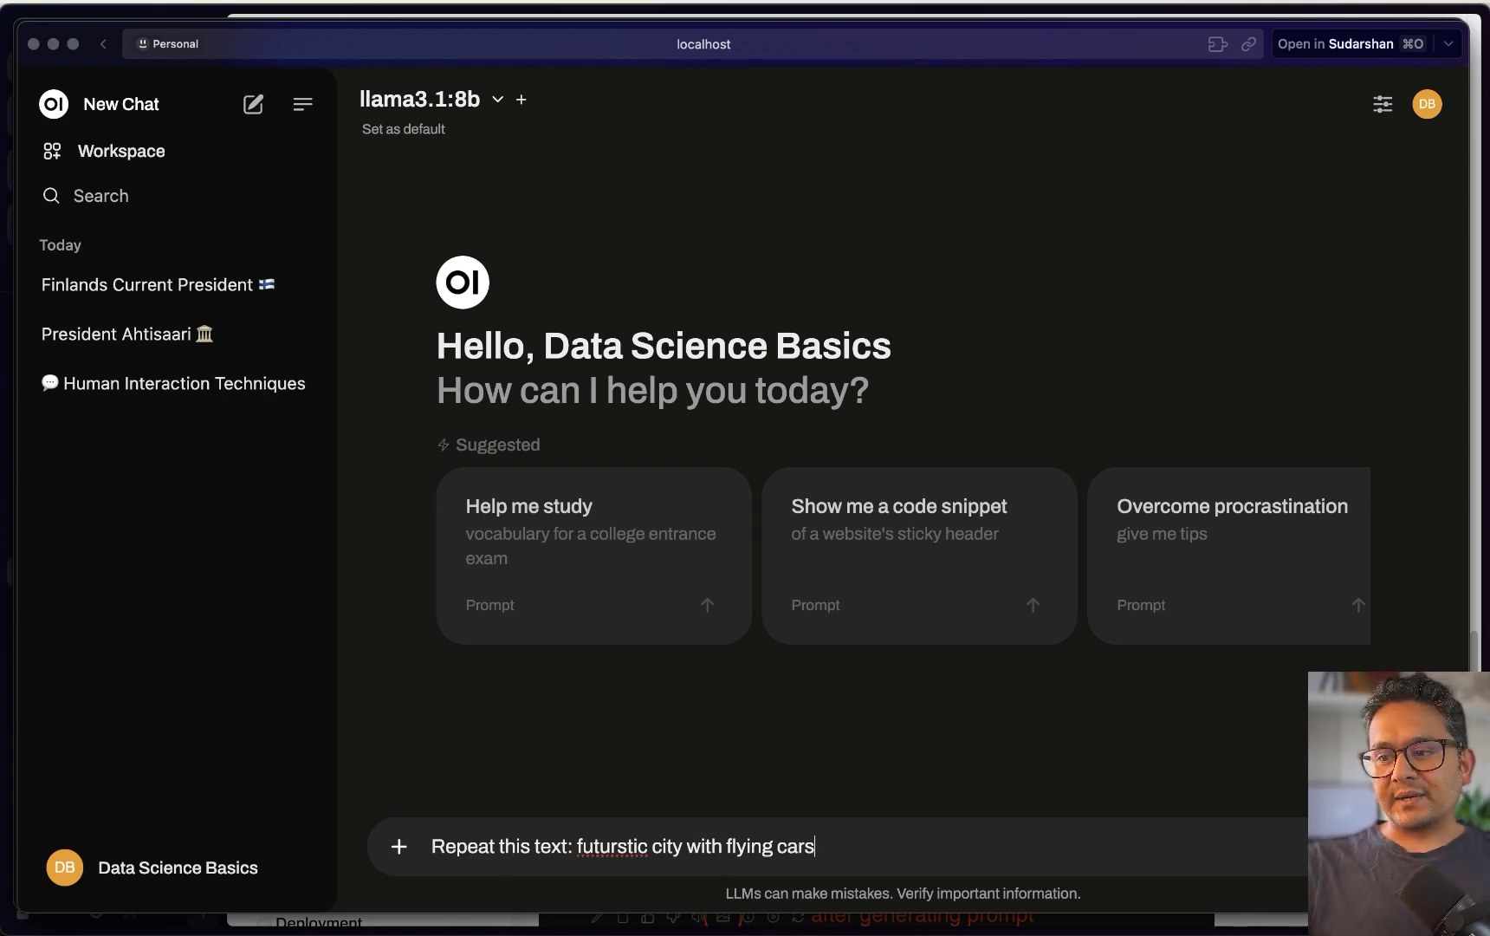
key("Return")
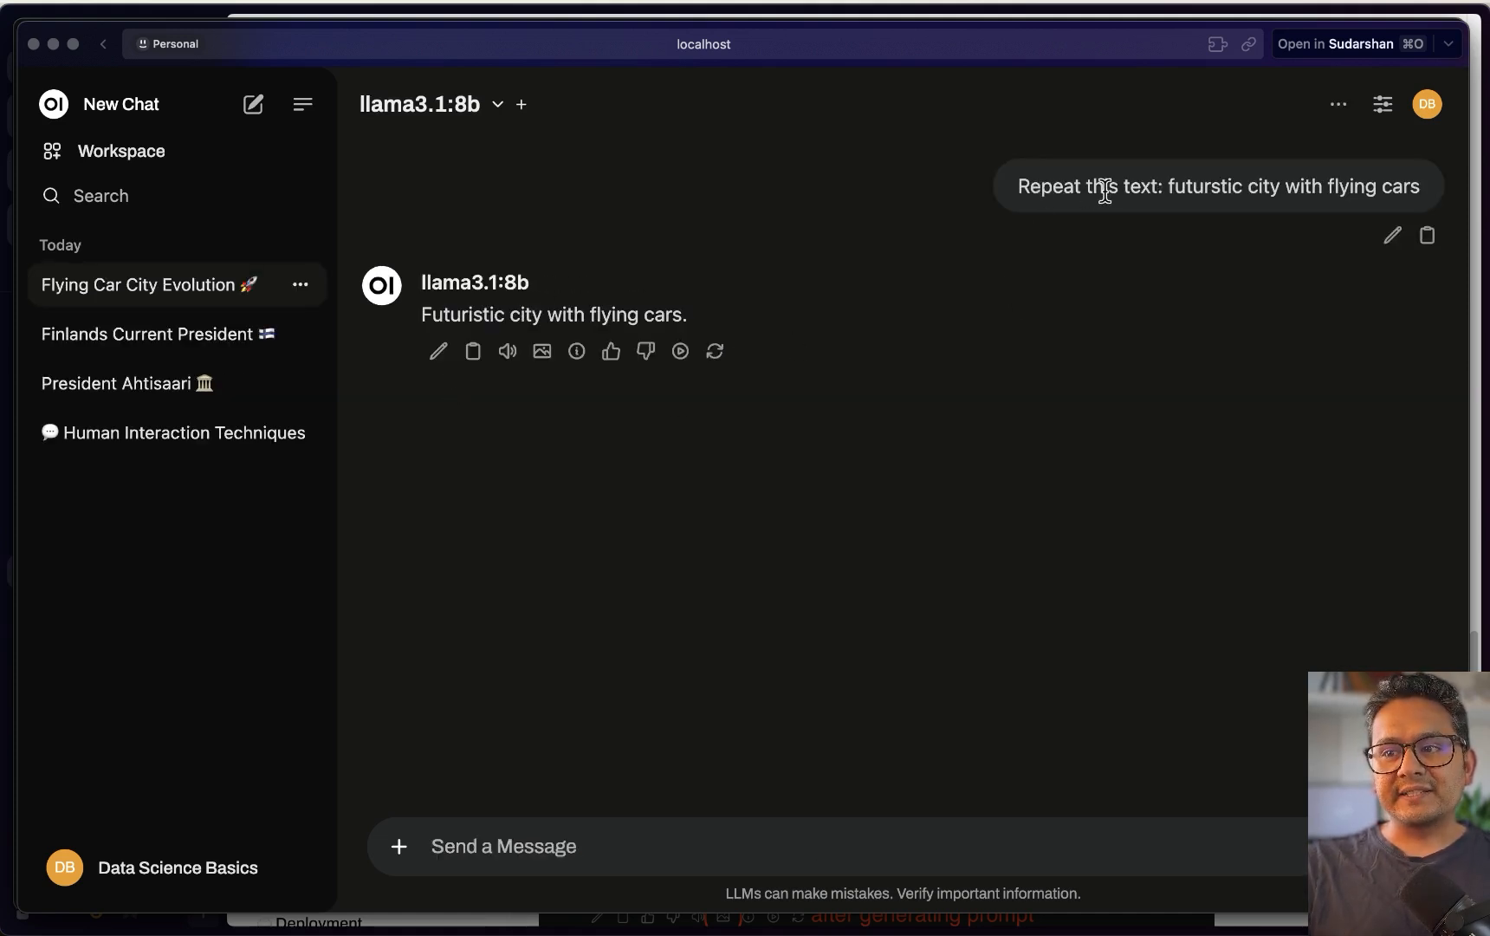
Generate a DALL·E image from the reply 'Futuristic city with flying cars.' and view it
left_click_drag(425, 315, 693, 316)
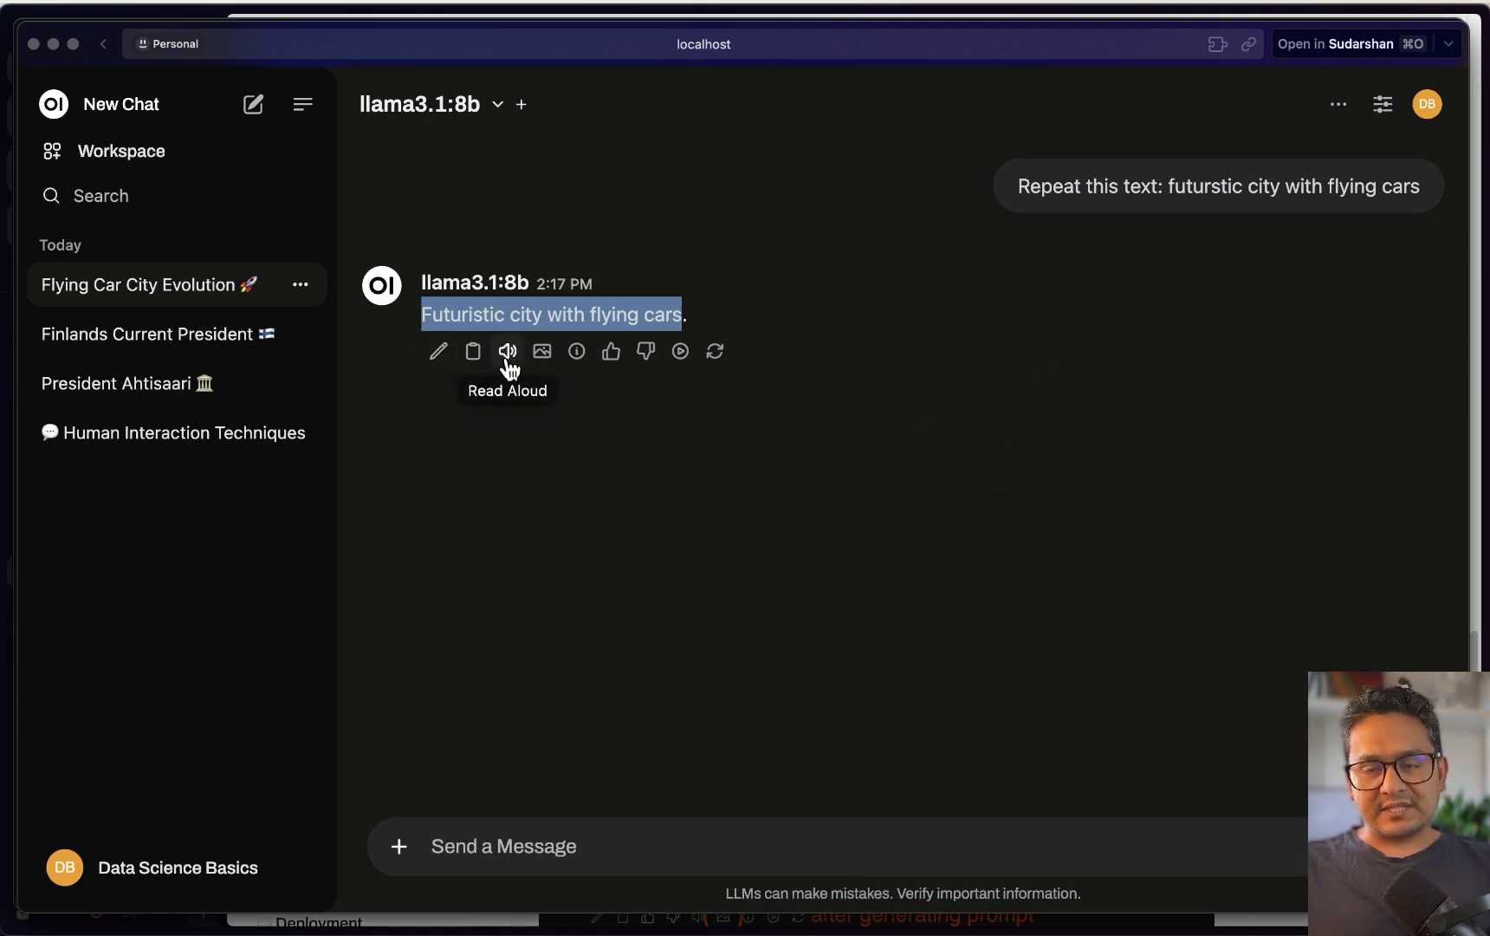
mouse_move(576, 368)
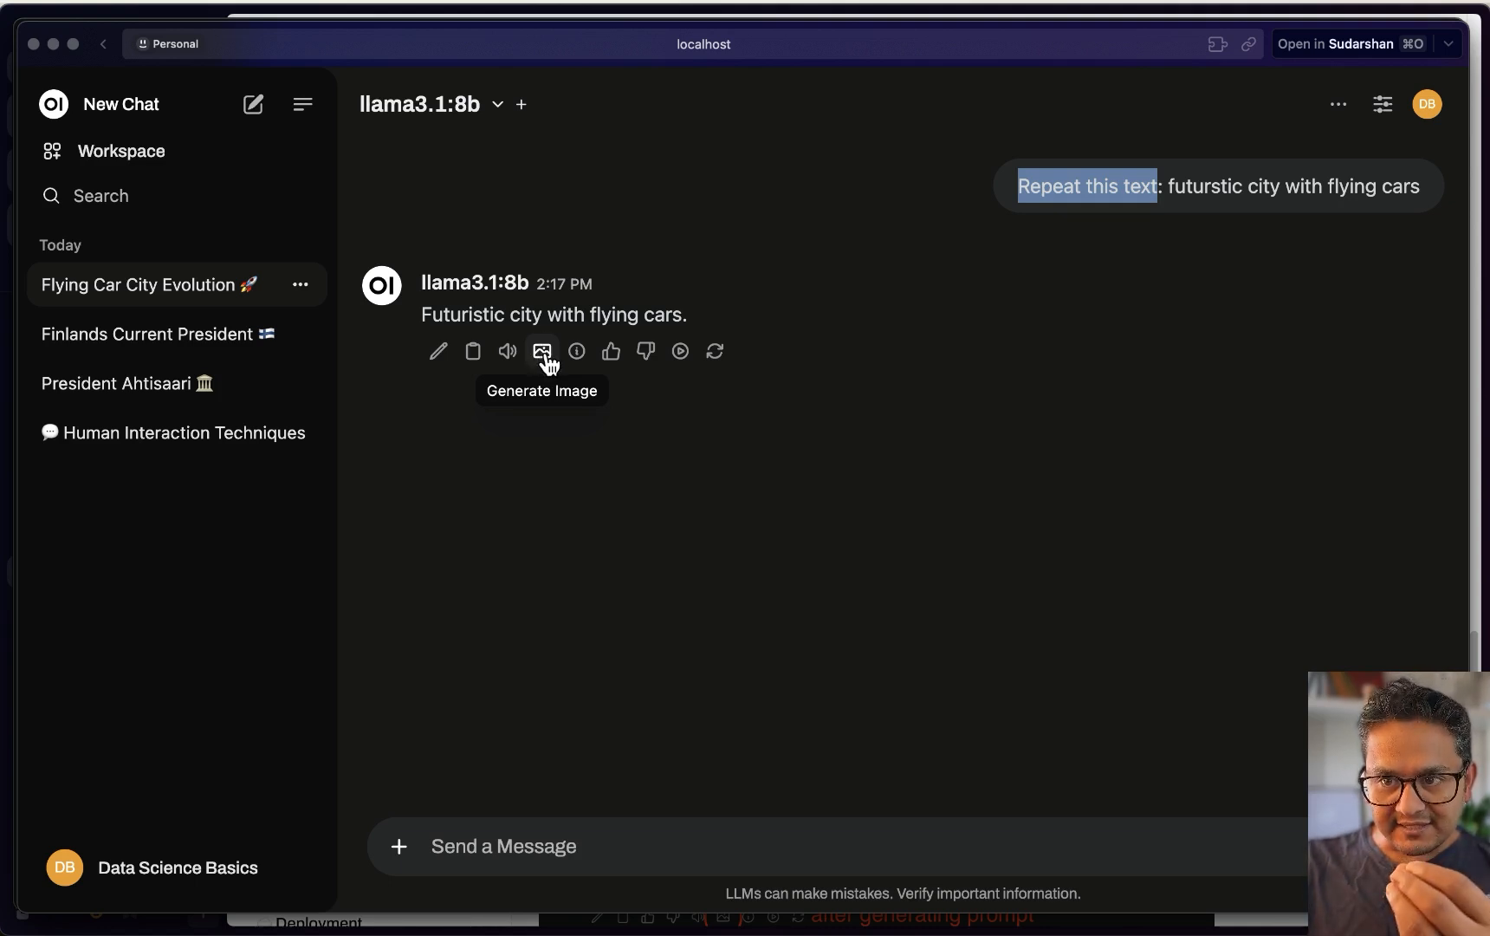
left_click(543, 355)
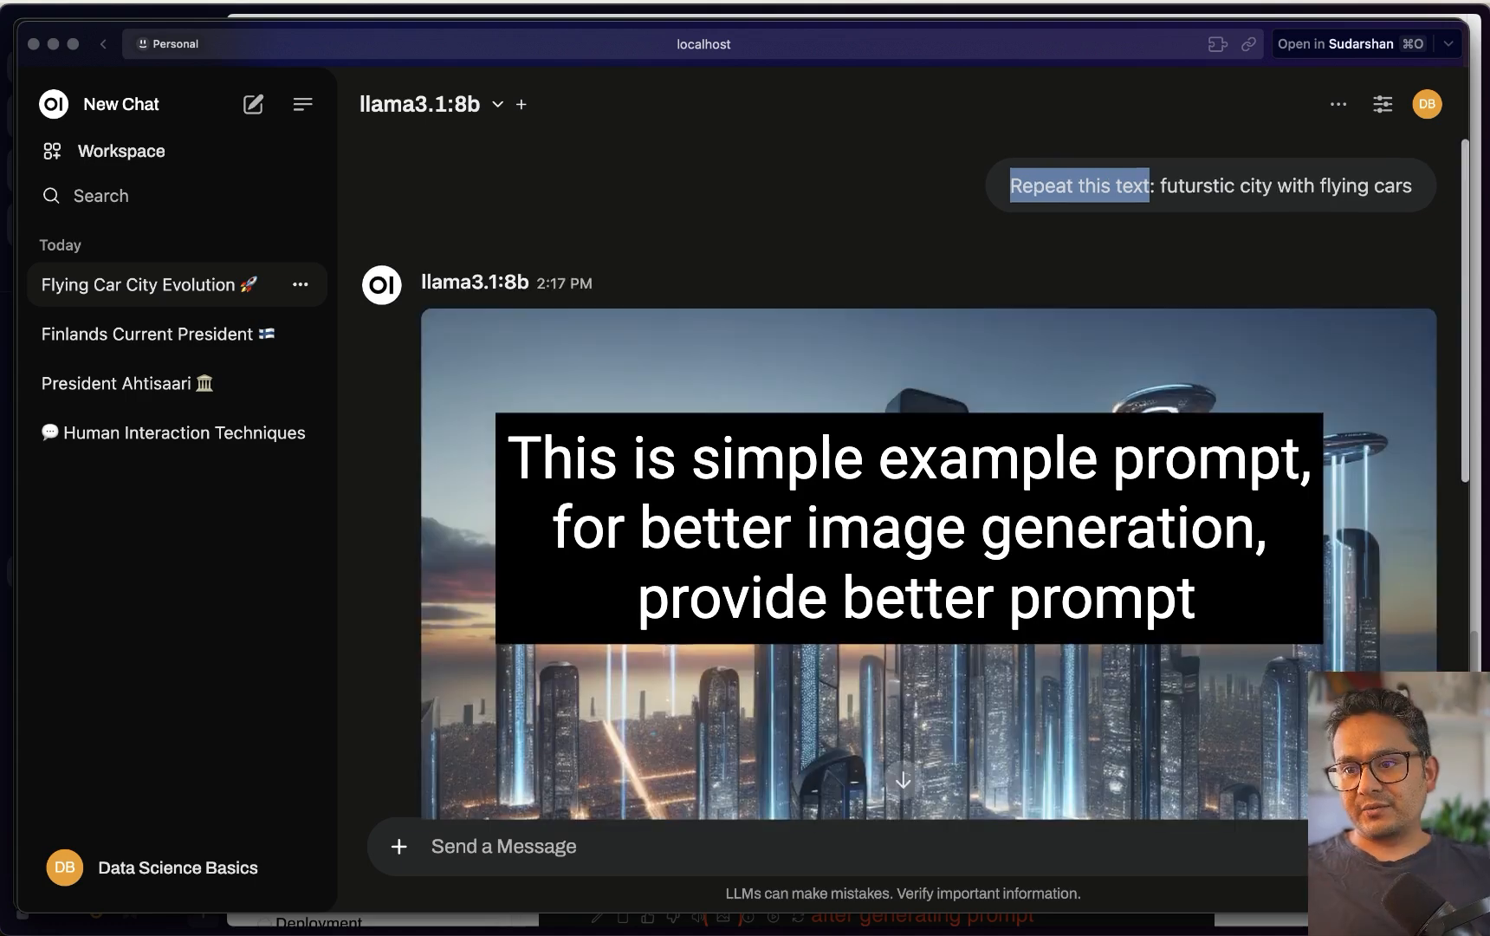
scroll(485, 624, "down", 5)
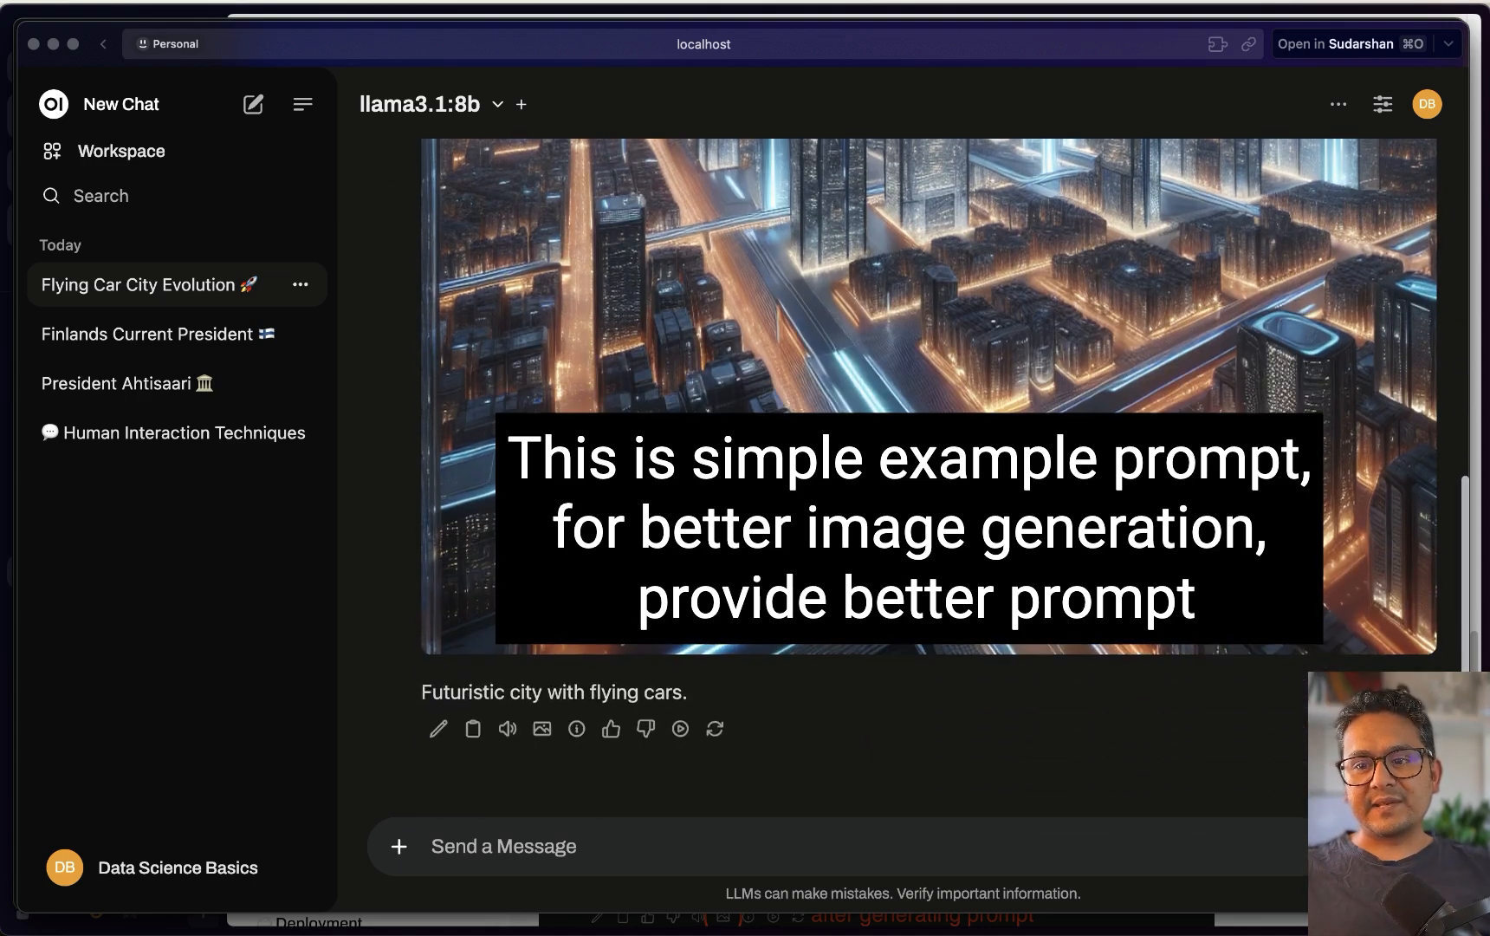
scroll(804, 656, "up", 5)
scroll(804, 656, "down", 3)
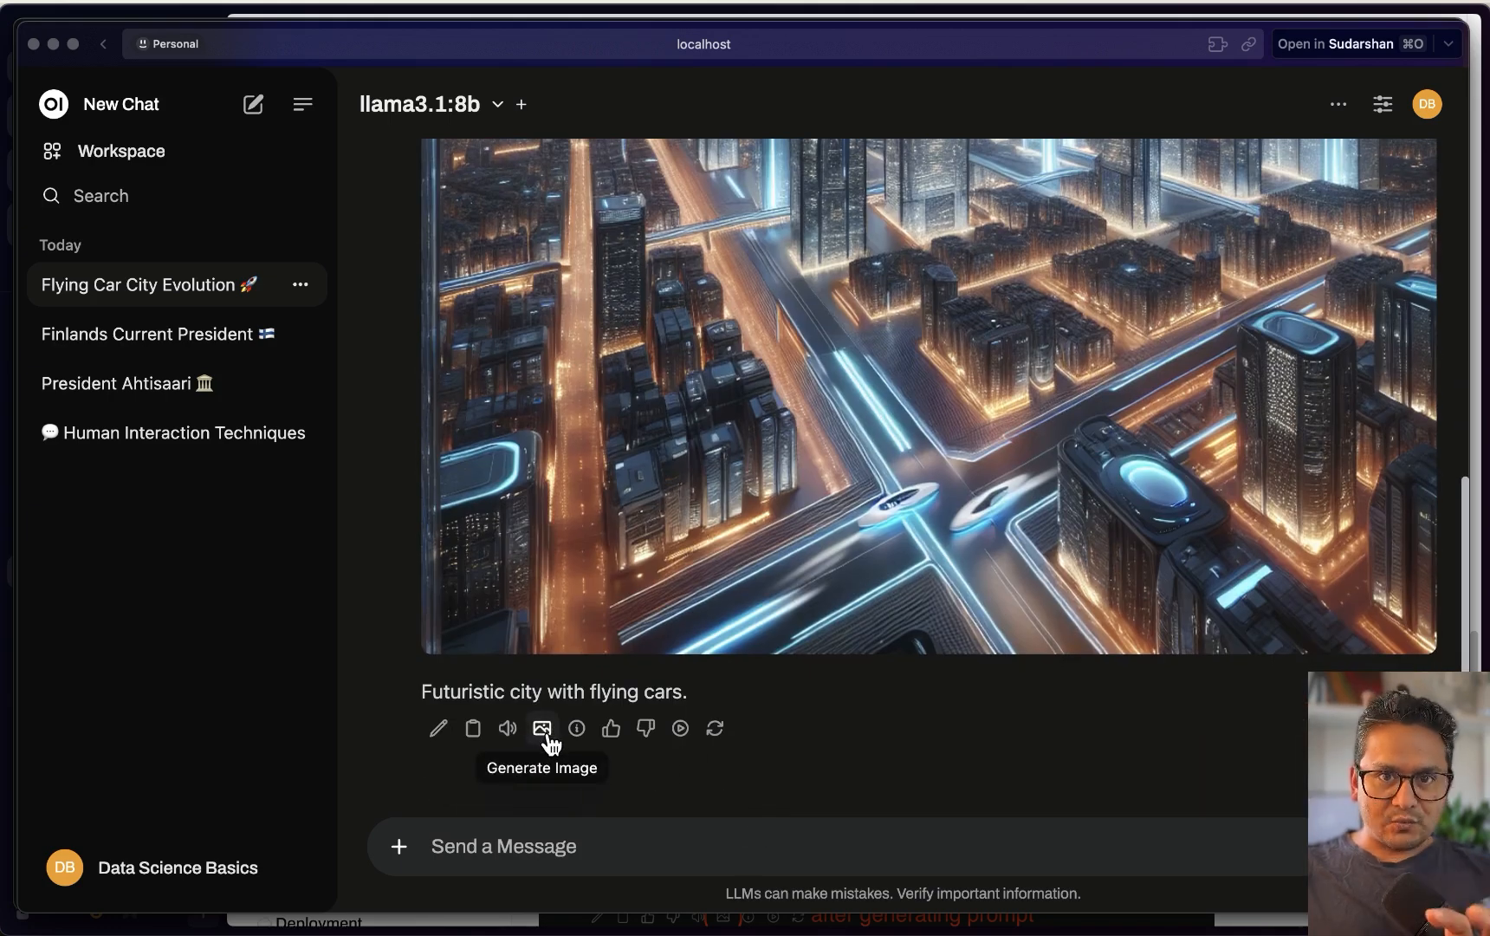
left_click(130, 868)
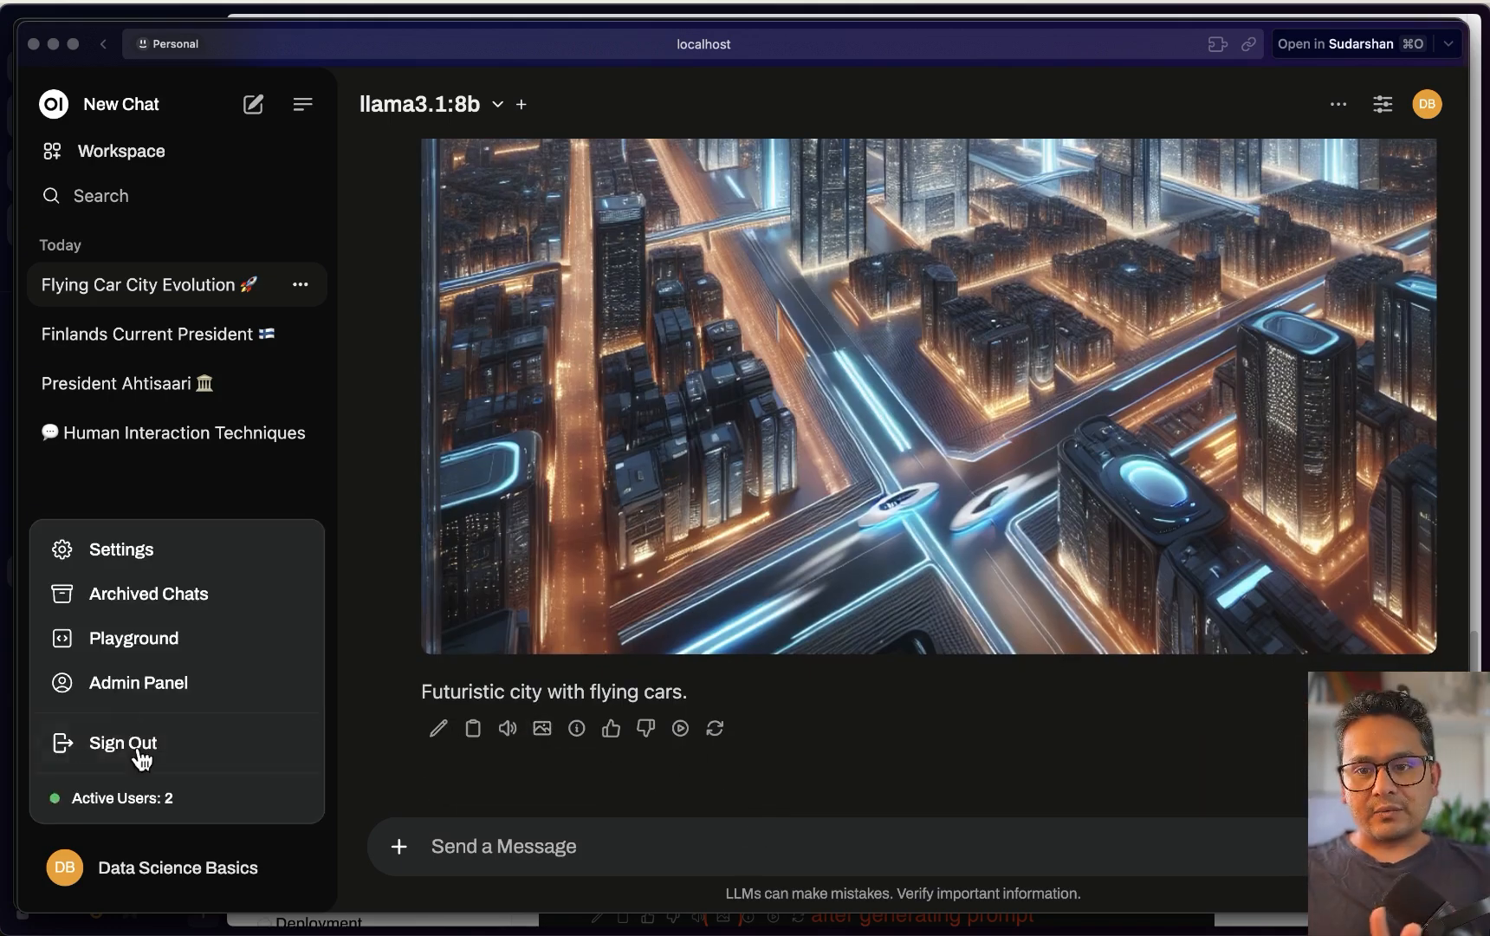
Turn Image Generation off in Admin Panel > Settings > Images and save
left_click(135, 684)
left_click(534, 153)
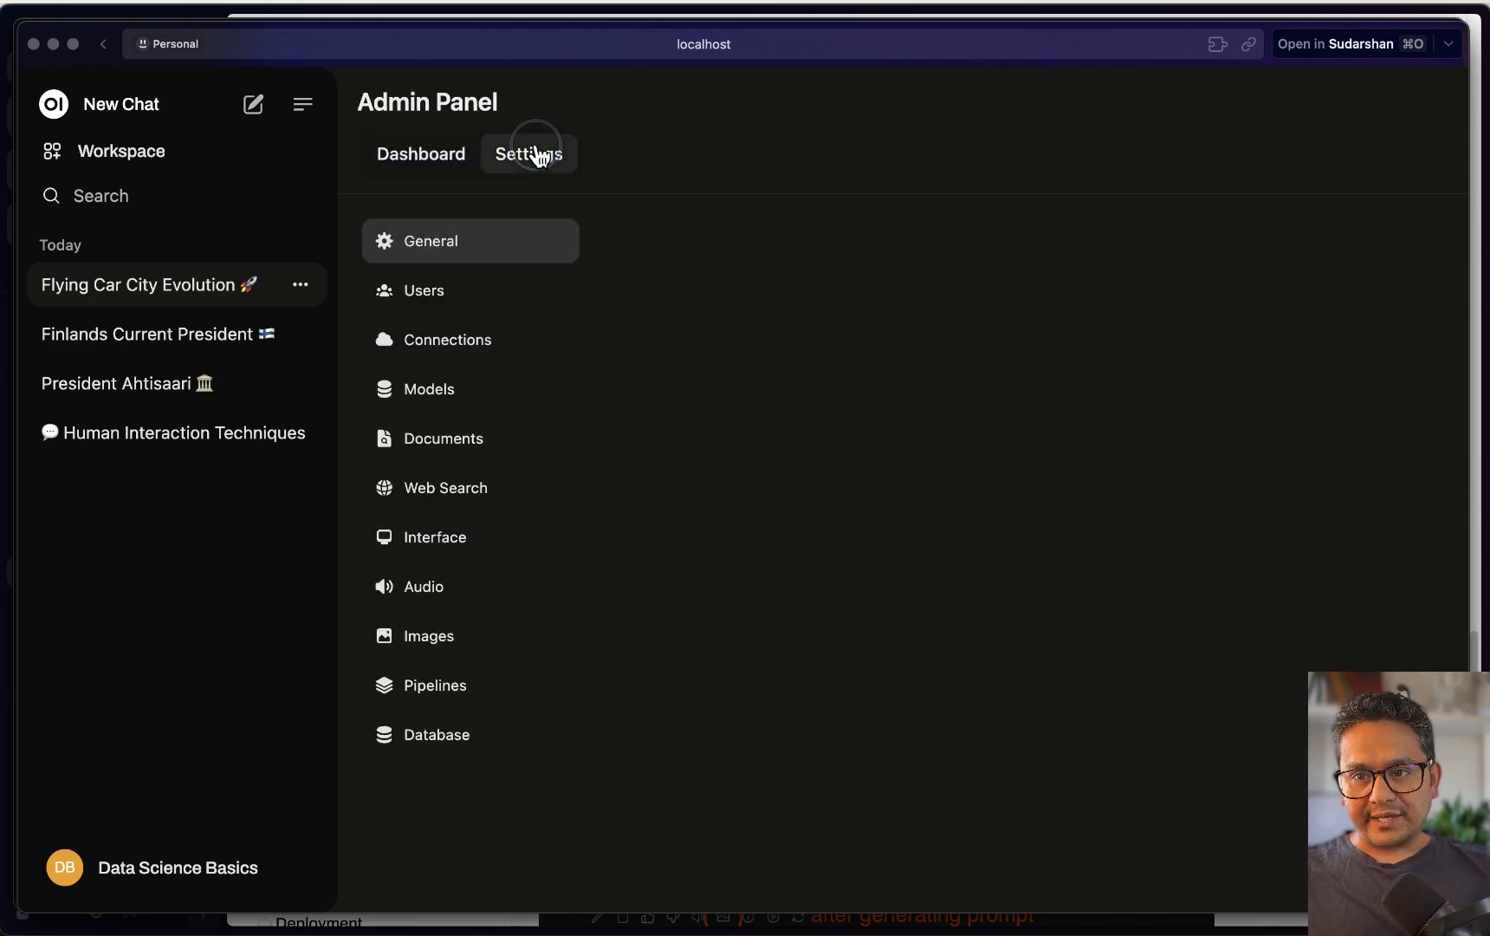
left_click(426, 646)
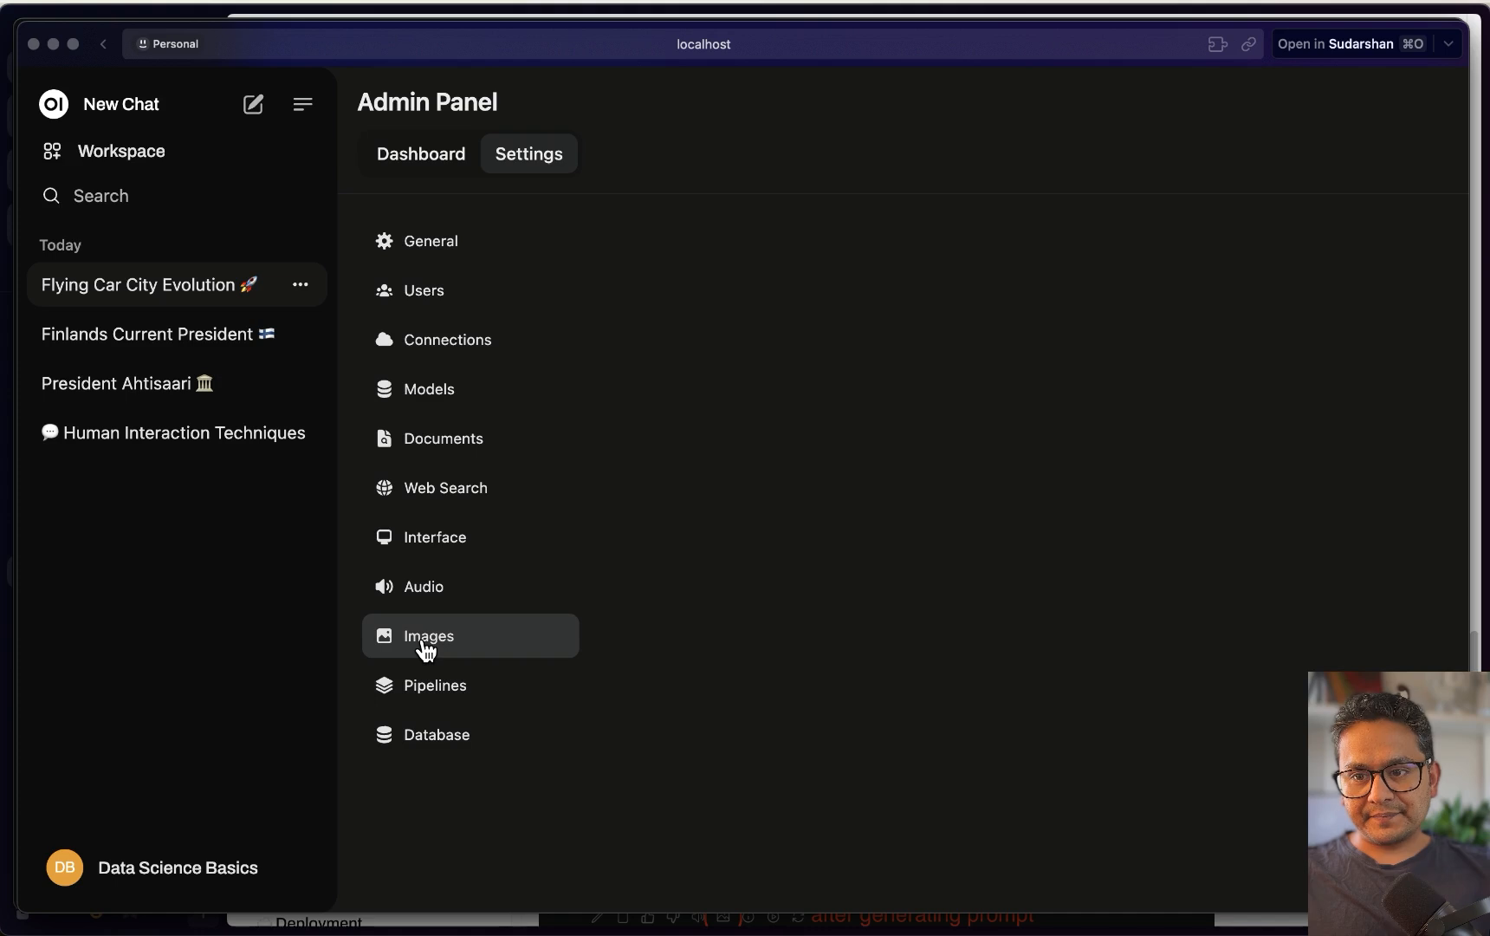
left_click(1395, 270)
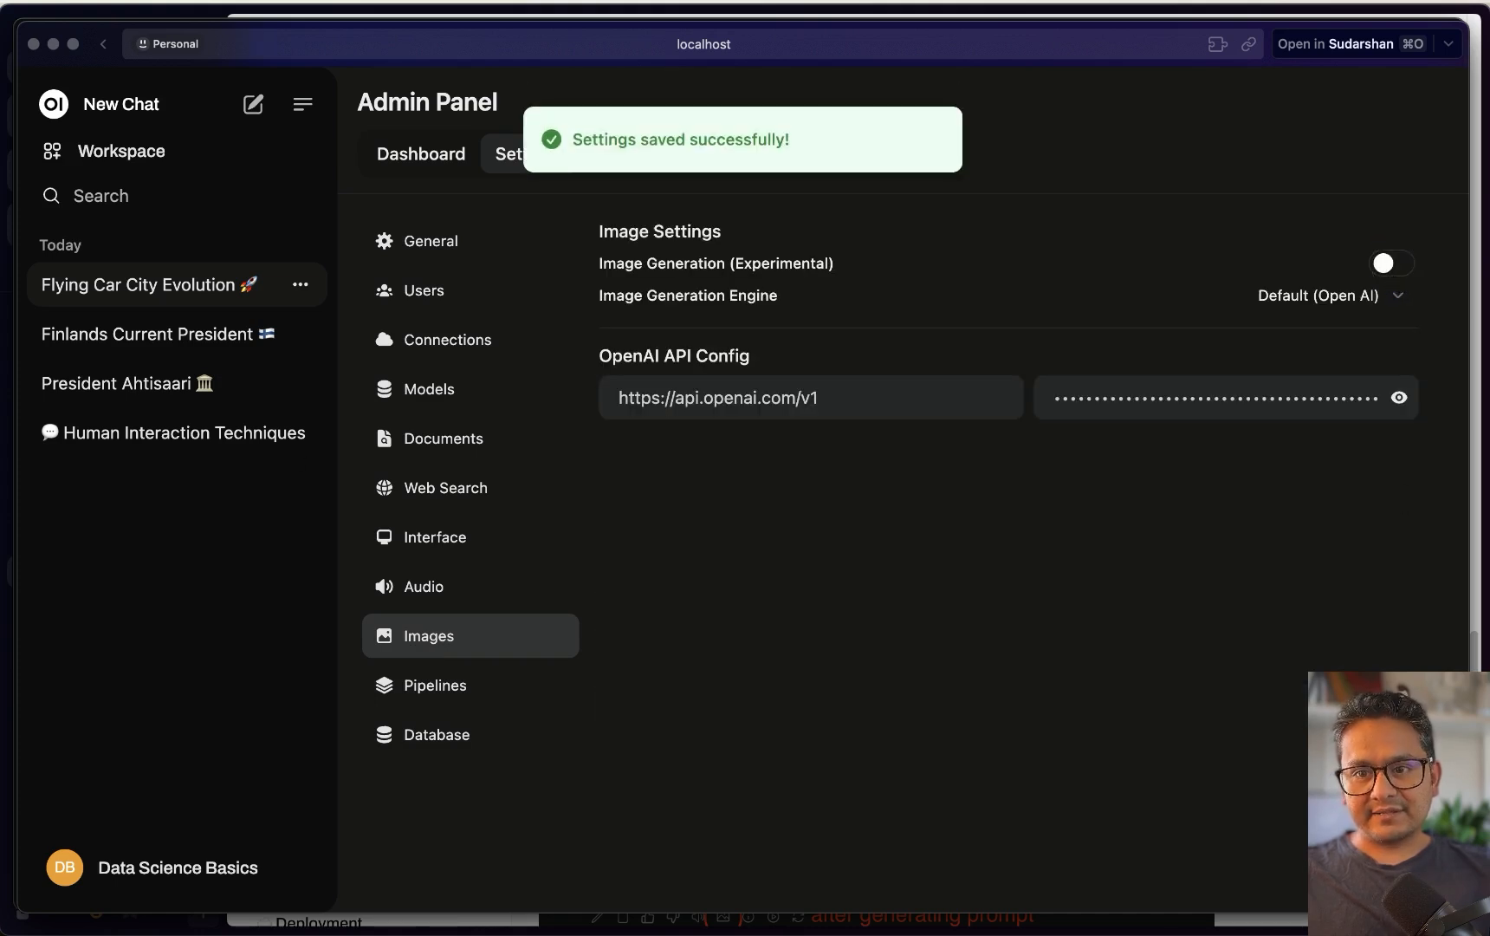
left_click(93, 299)
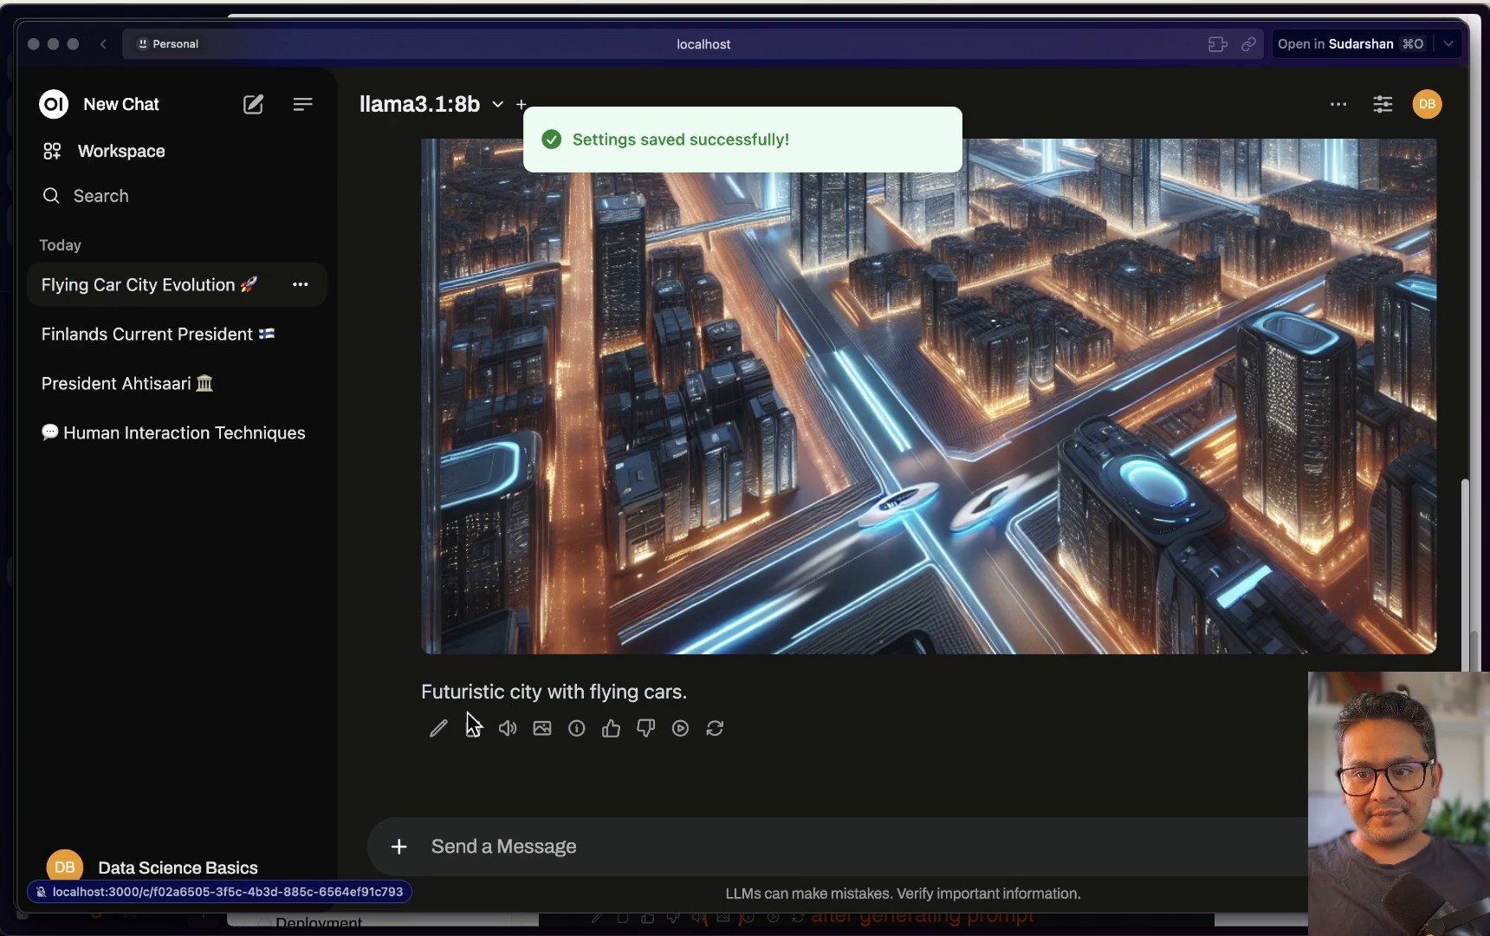
Reload the Flying Car City Evolution chat page
left_click(744, 49)
key("Return")
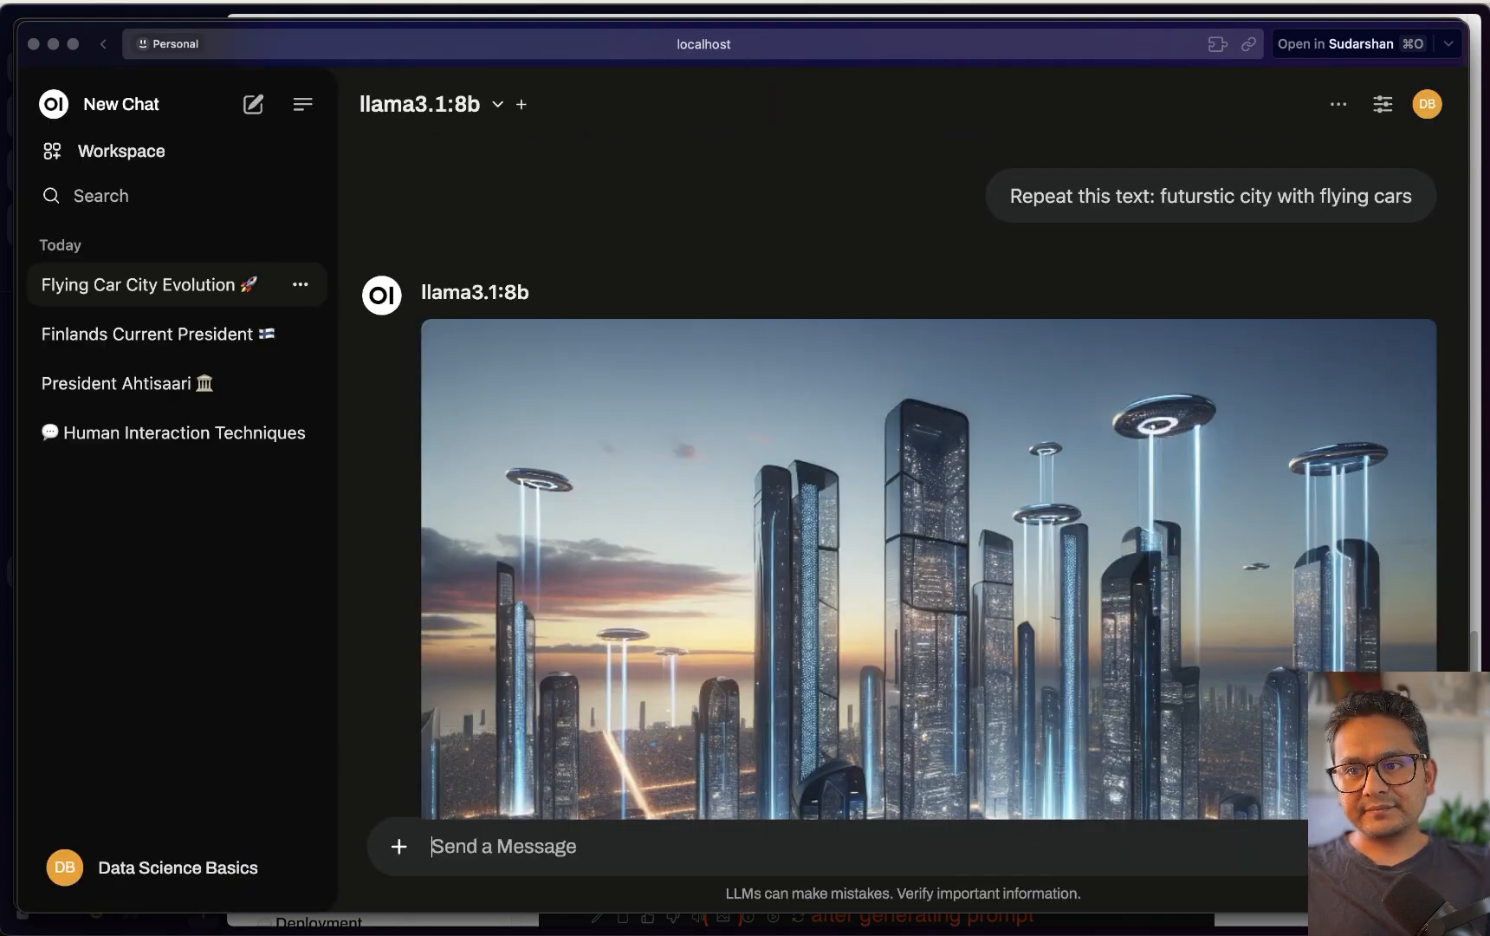
scroll(702, 432, "down", 5)
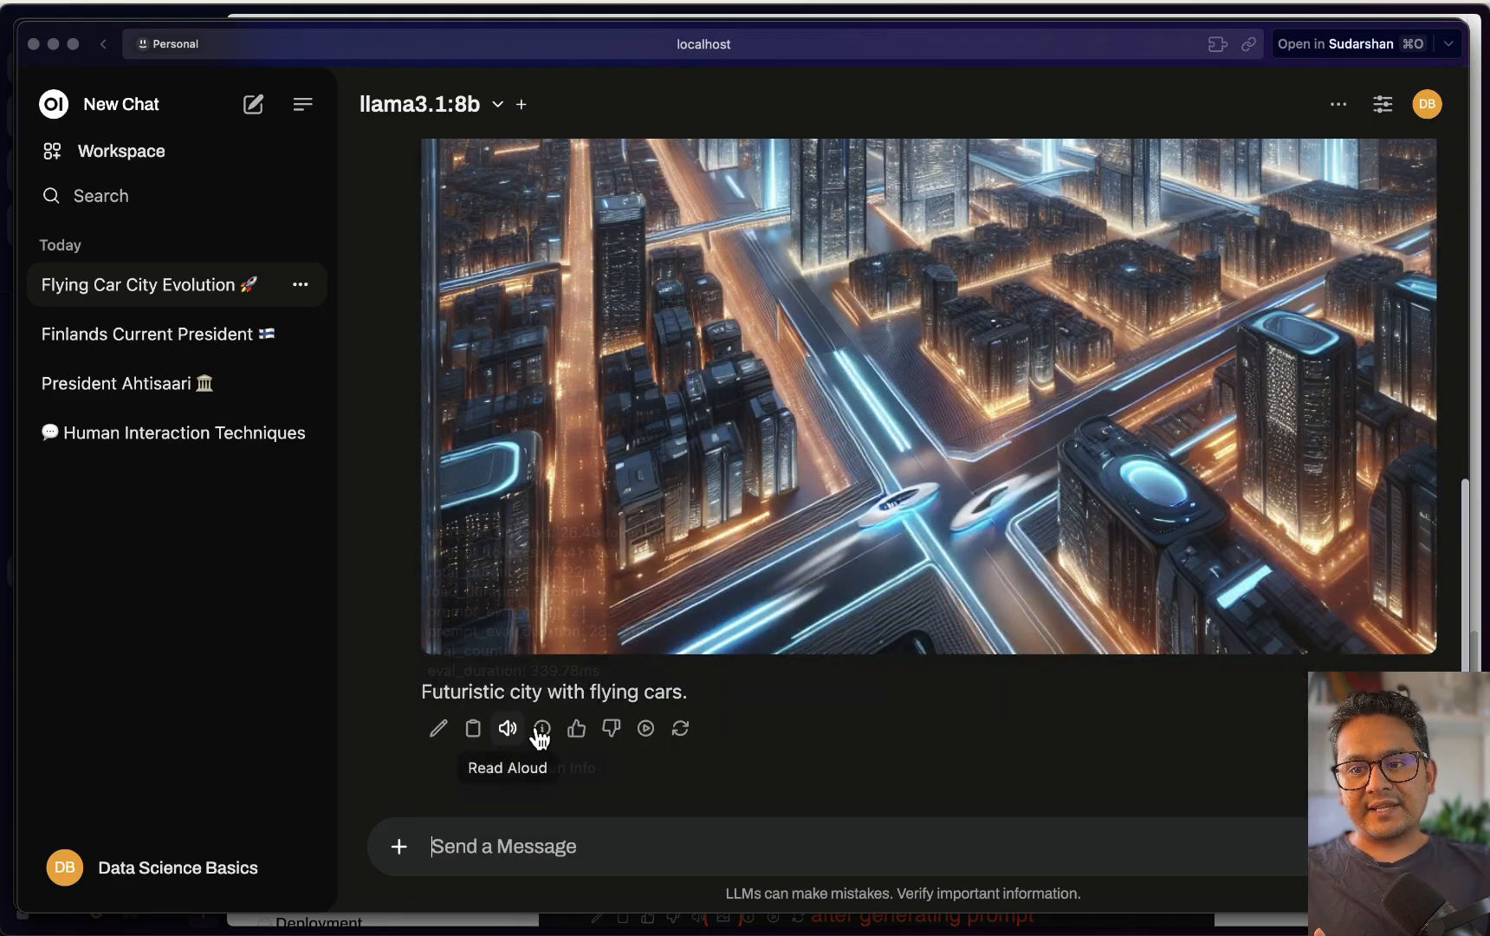
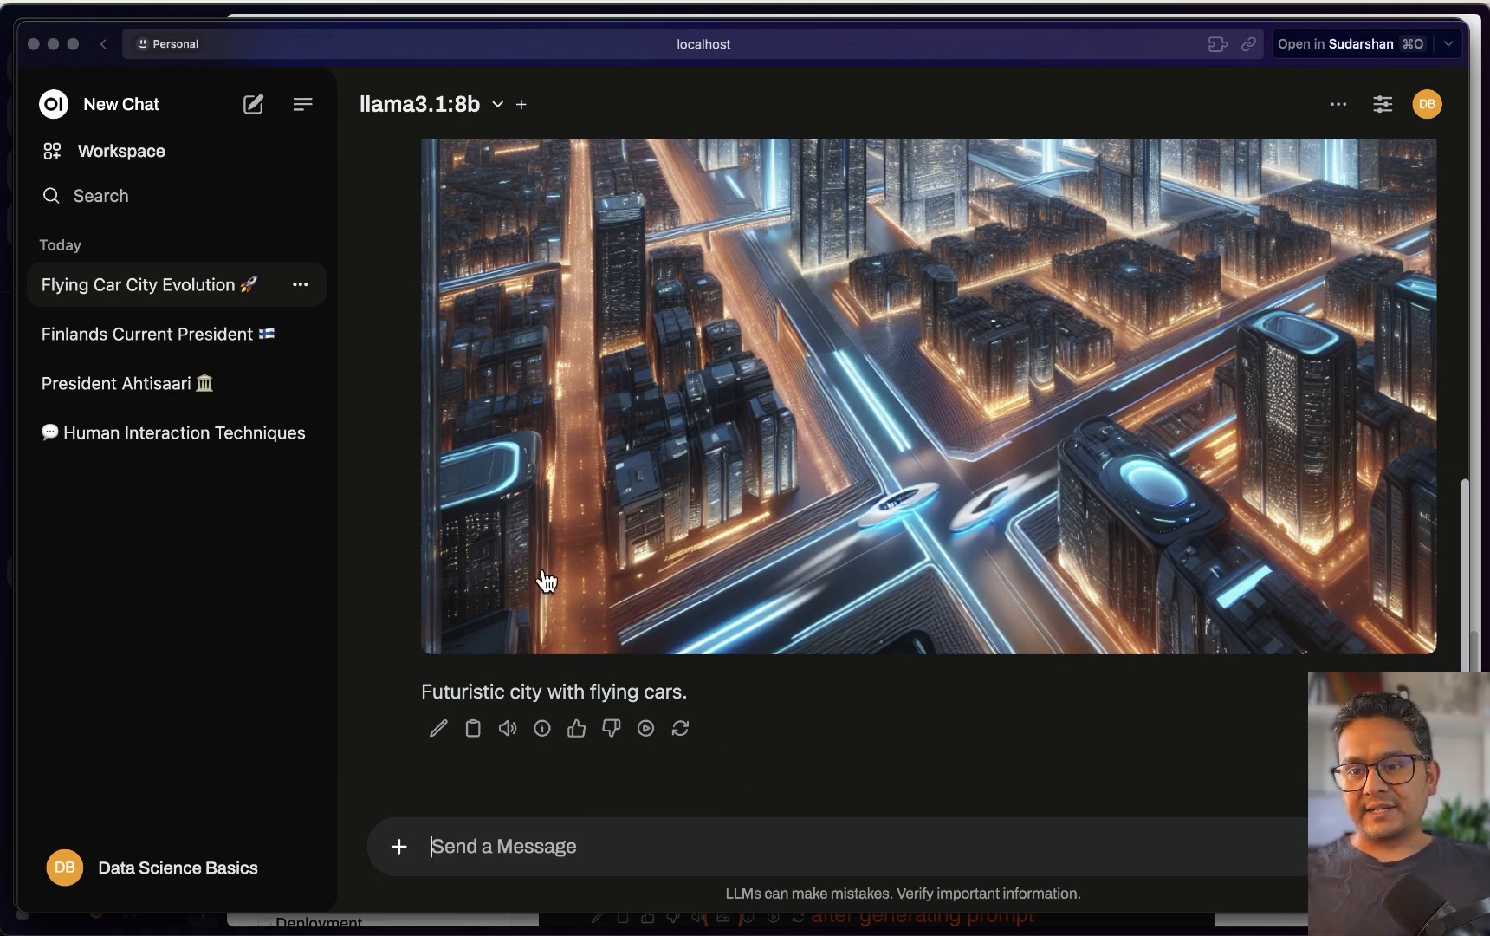
Copy the futuristic city image from the chat
scroll(948, 468, "up", 3)
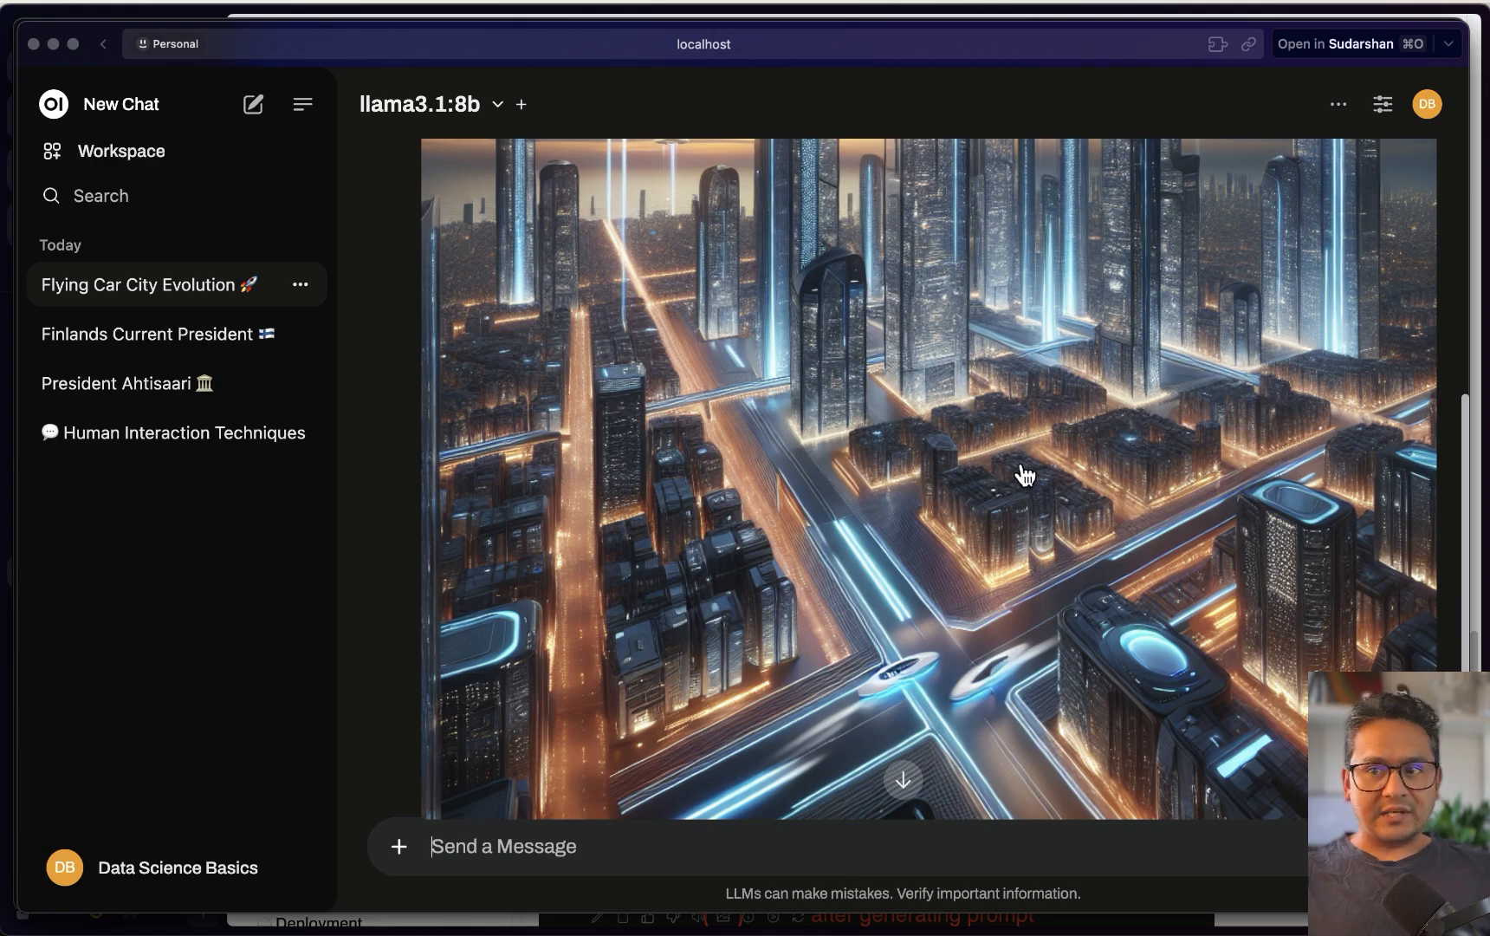
right_click(883, 394)
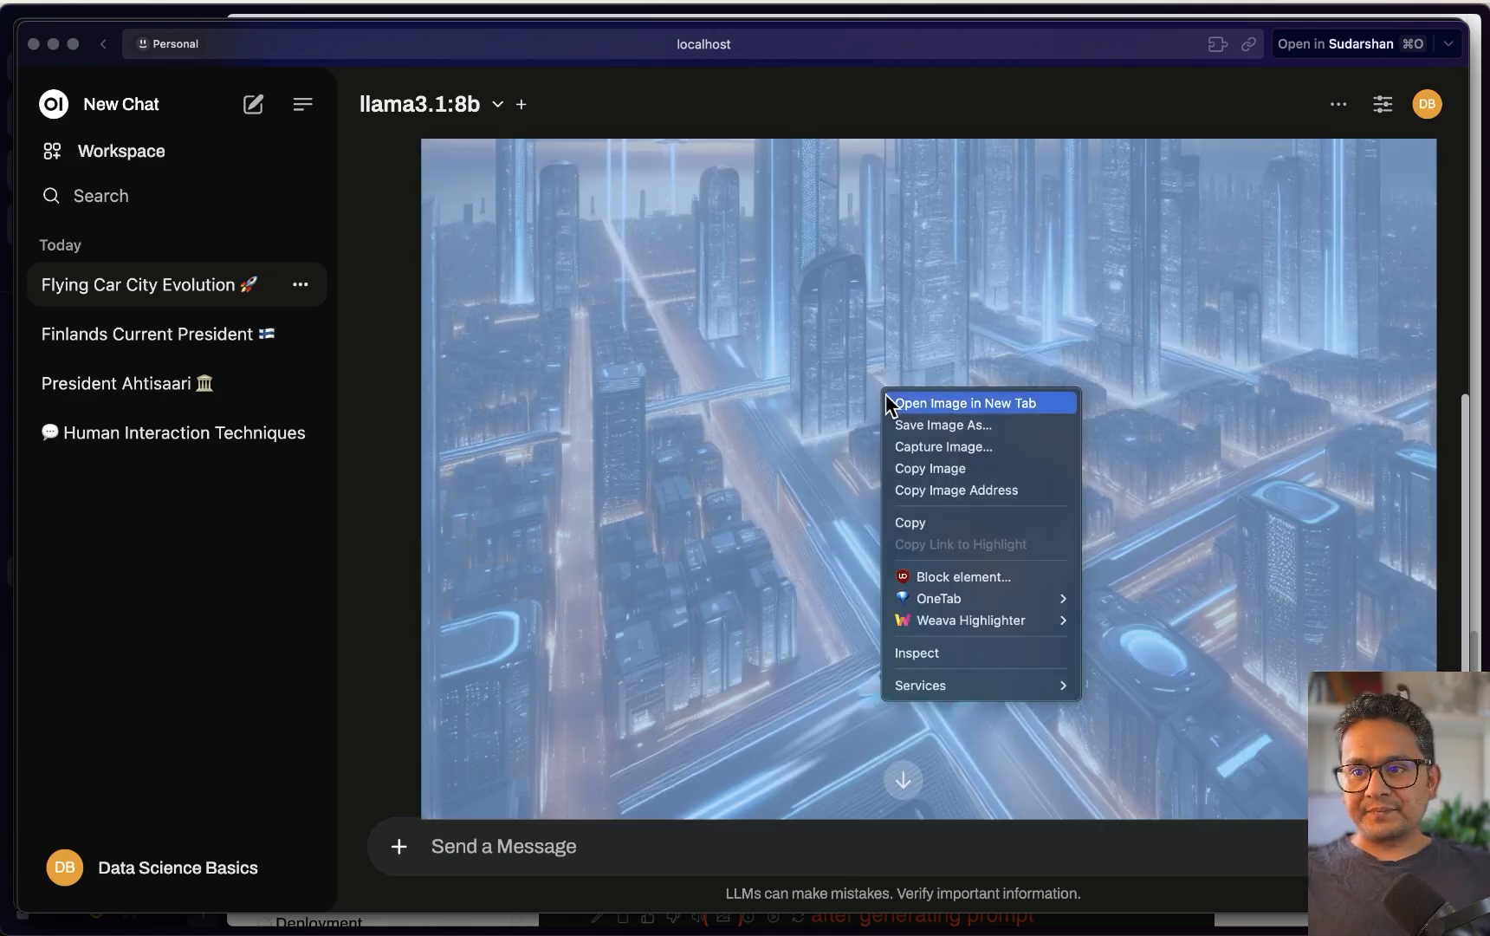
left_click(950, 468)
Ask llama3.1:8b 'explian this image', then start a new chat
scroll(622, 559, "down", 3)
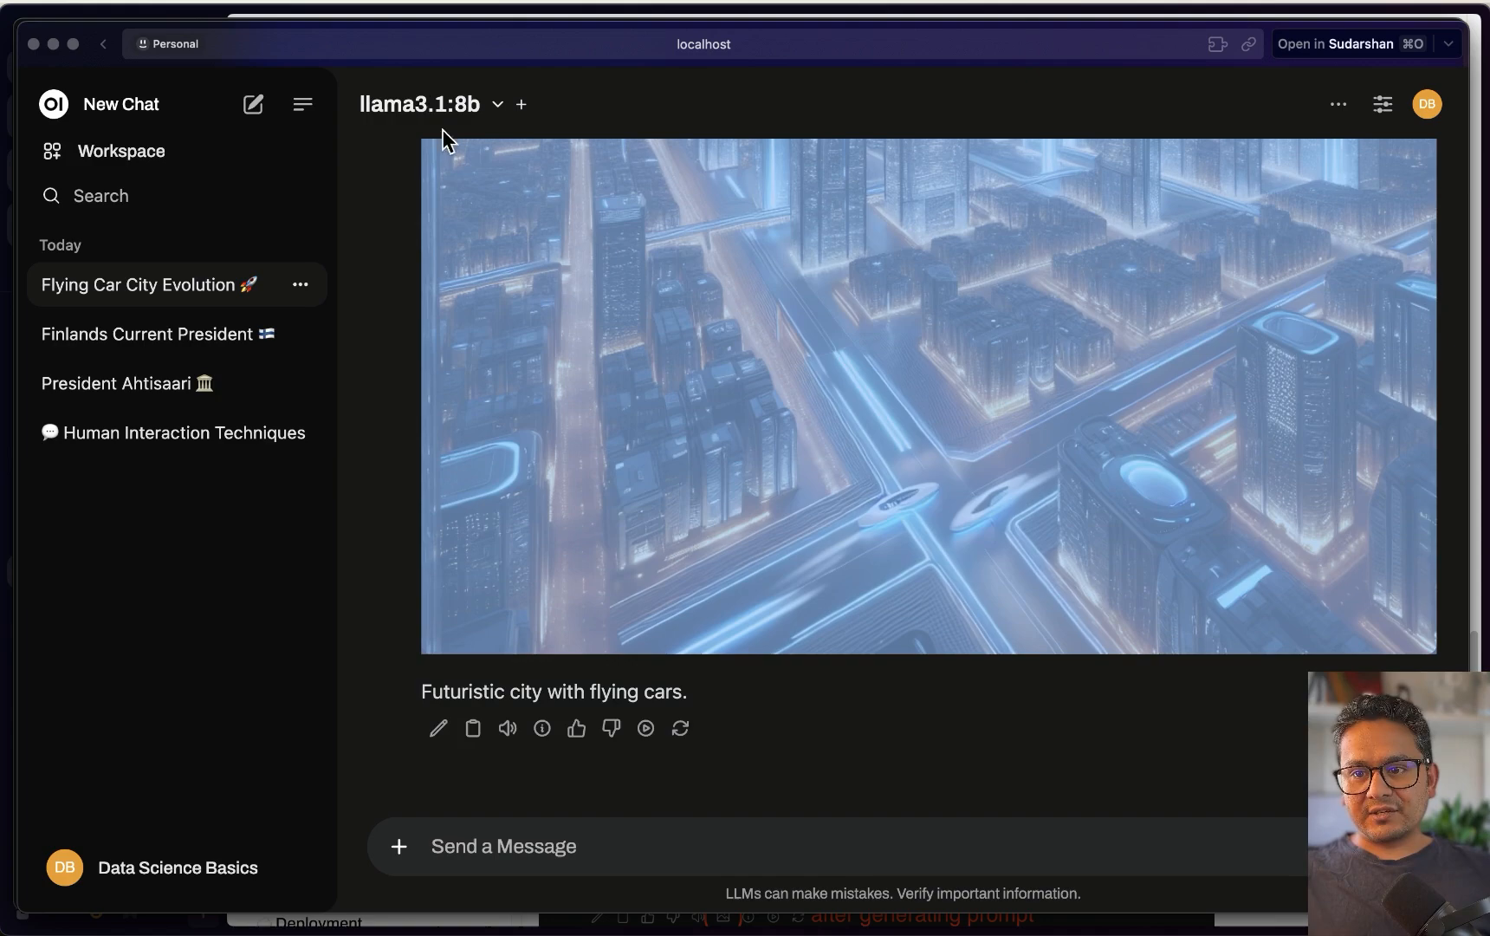
left_click(550, 846)
type("expli")
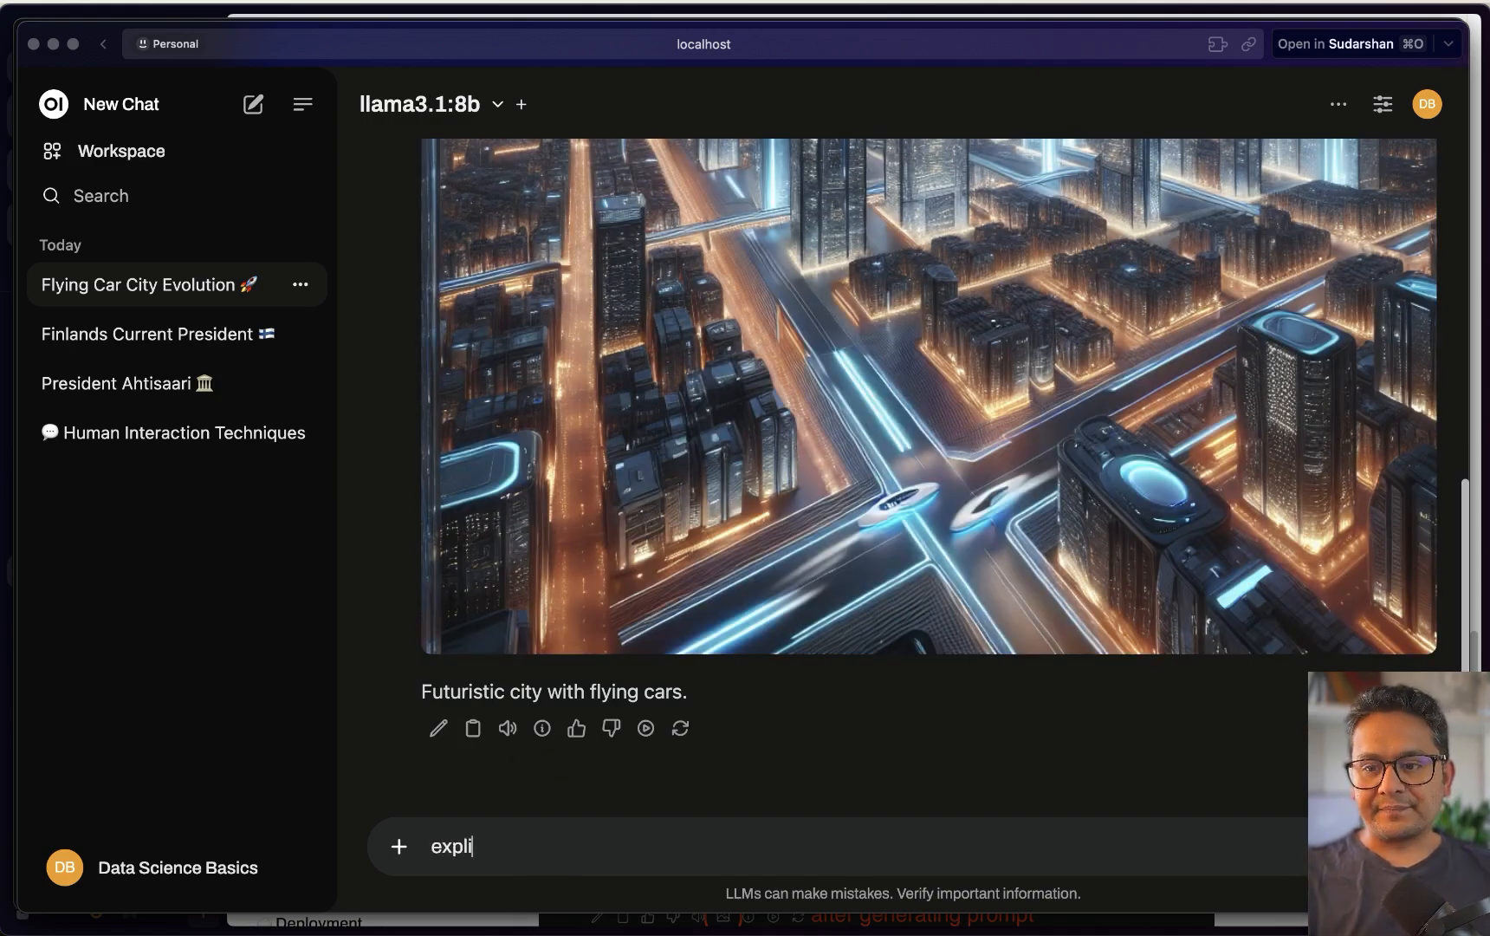
type("an this image")
key("Return")
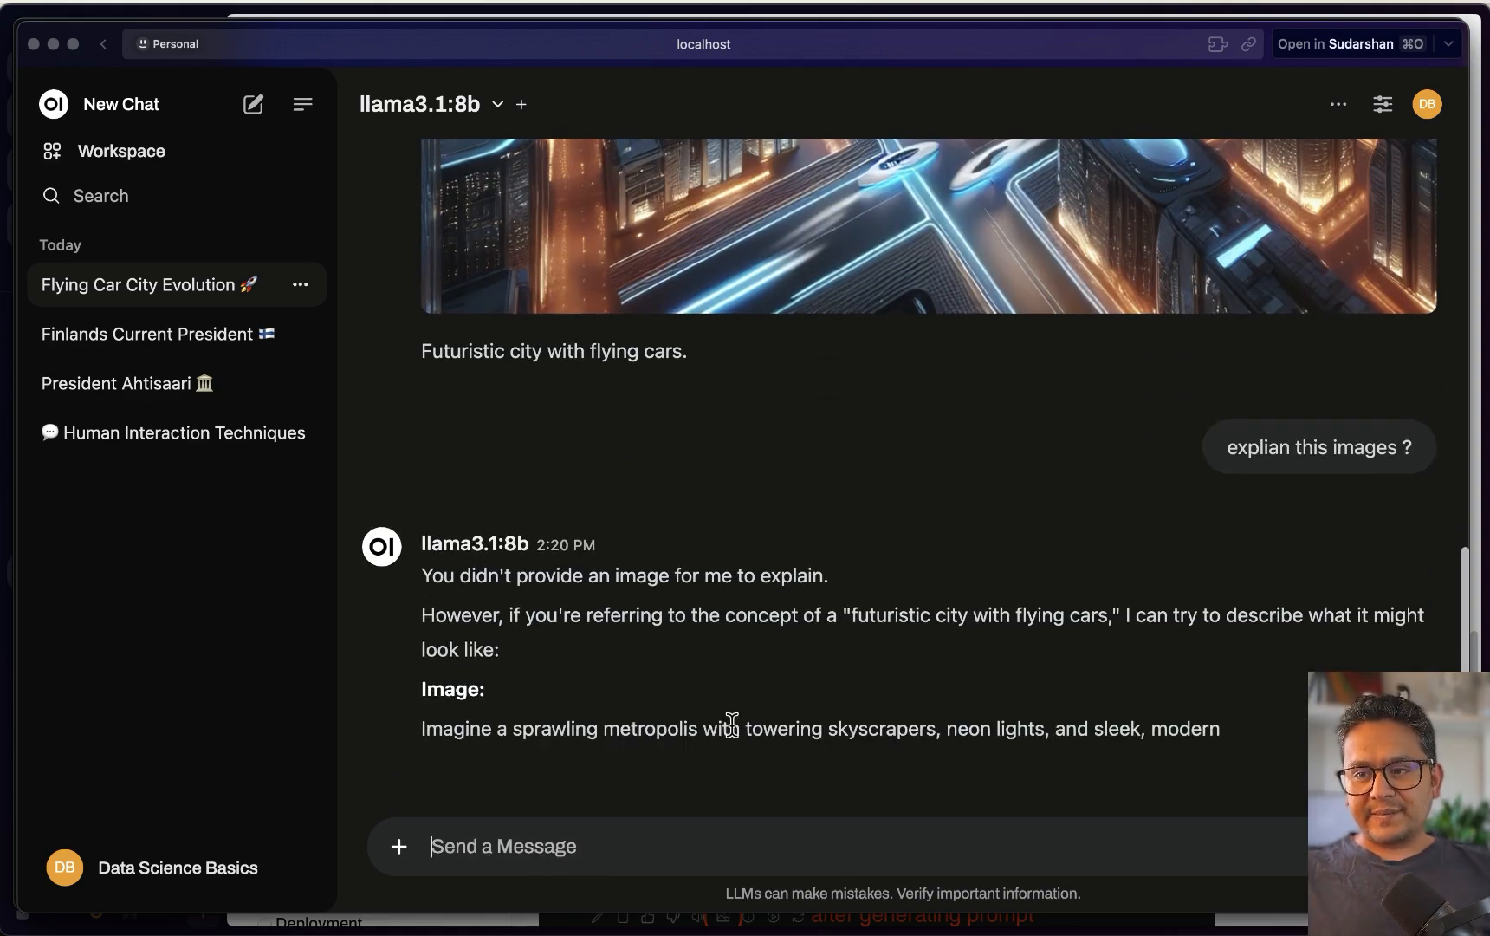
scroll(611, 715, "up", 5)
left_click(253, 107)
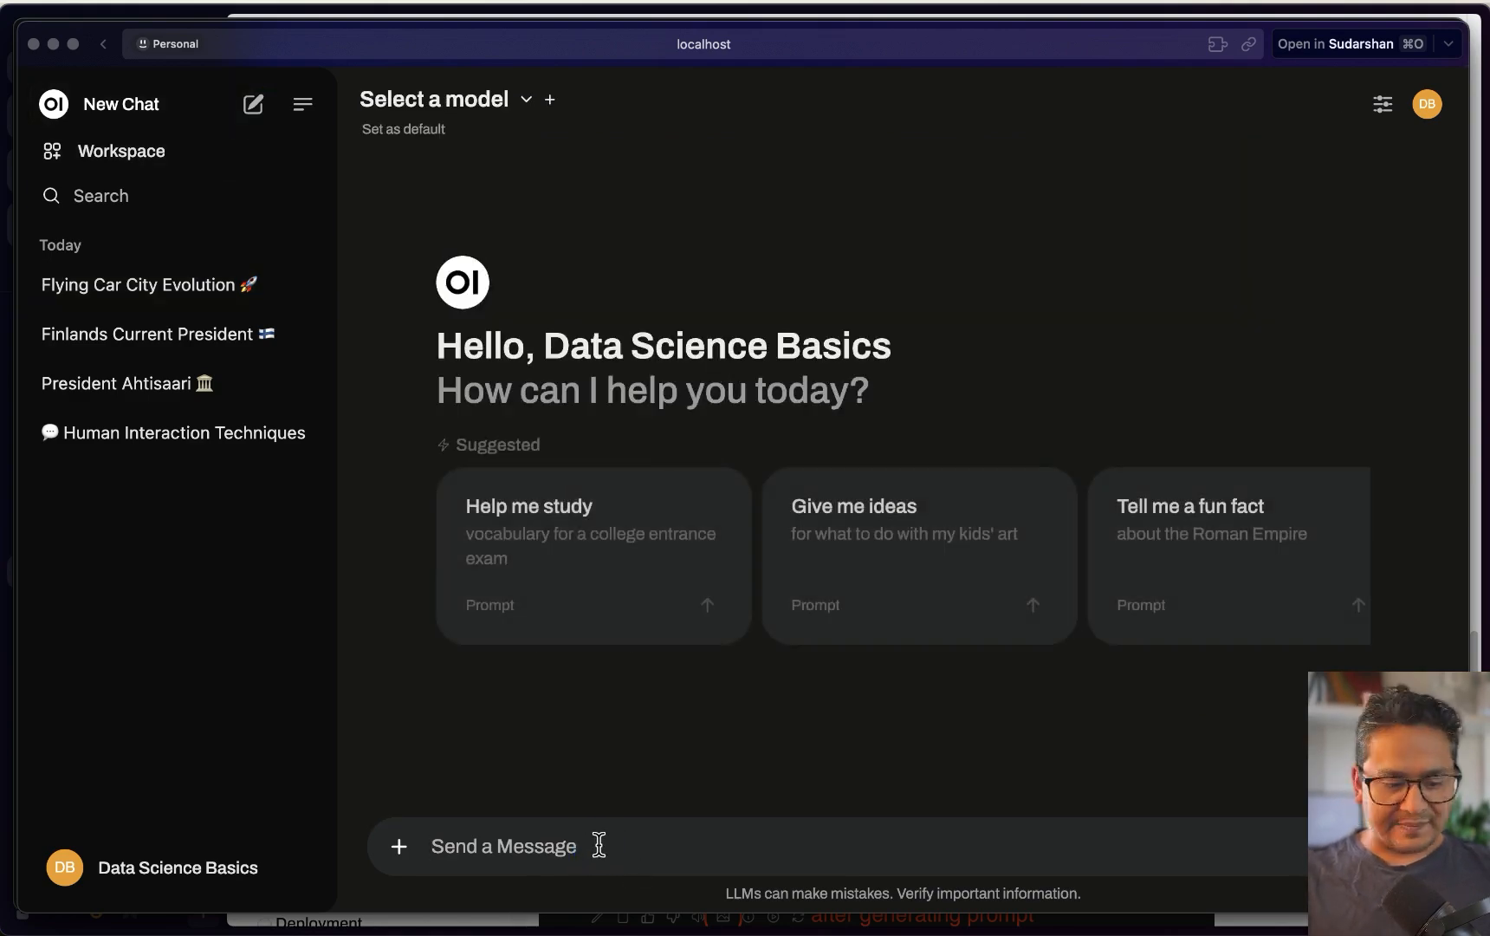
Paste the city image with 'explain this image' into the new chat, then open the Admin Panel
key("super+v")
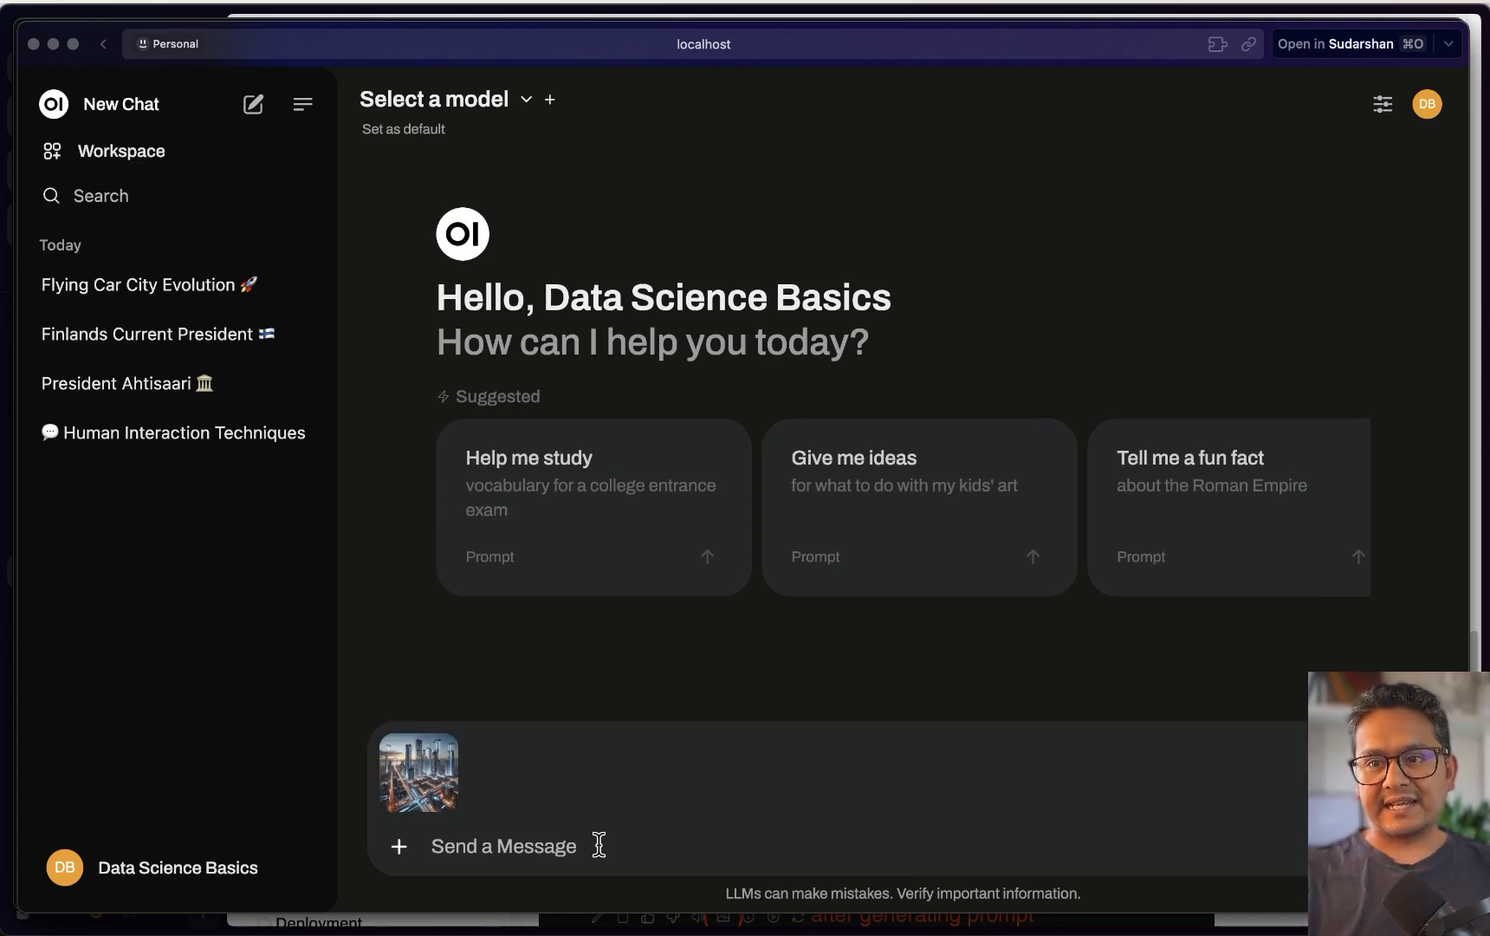
type("explain this image")
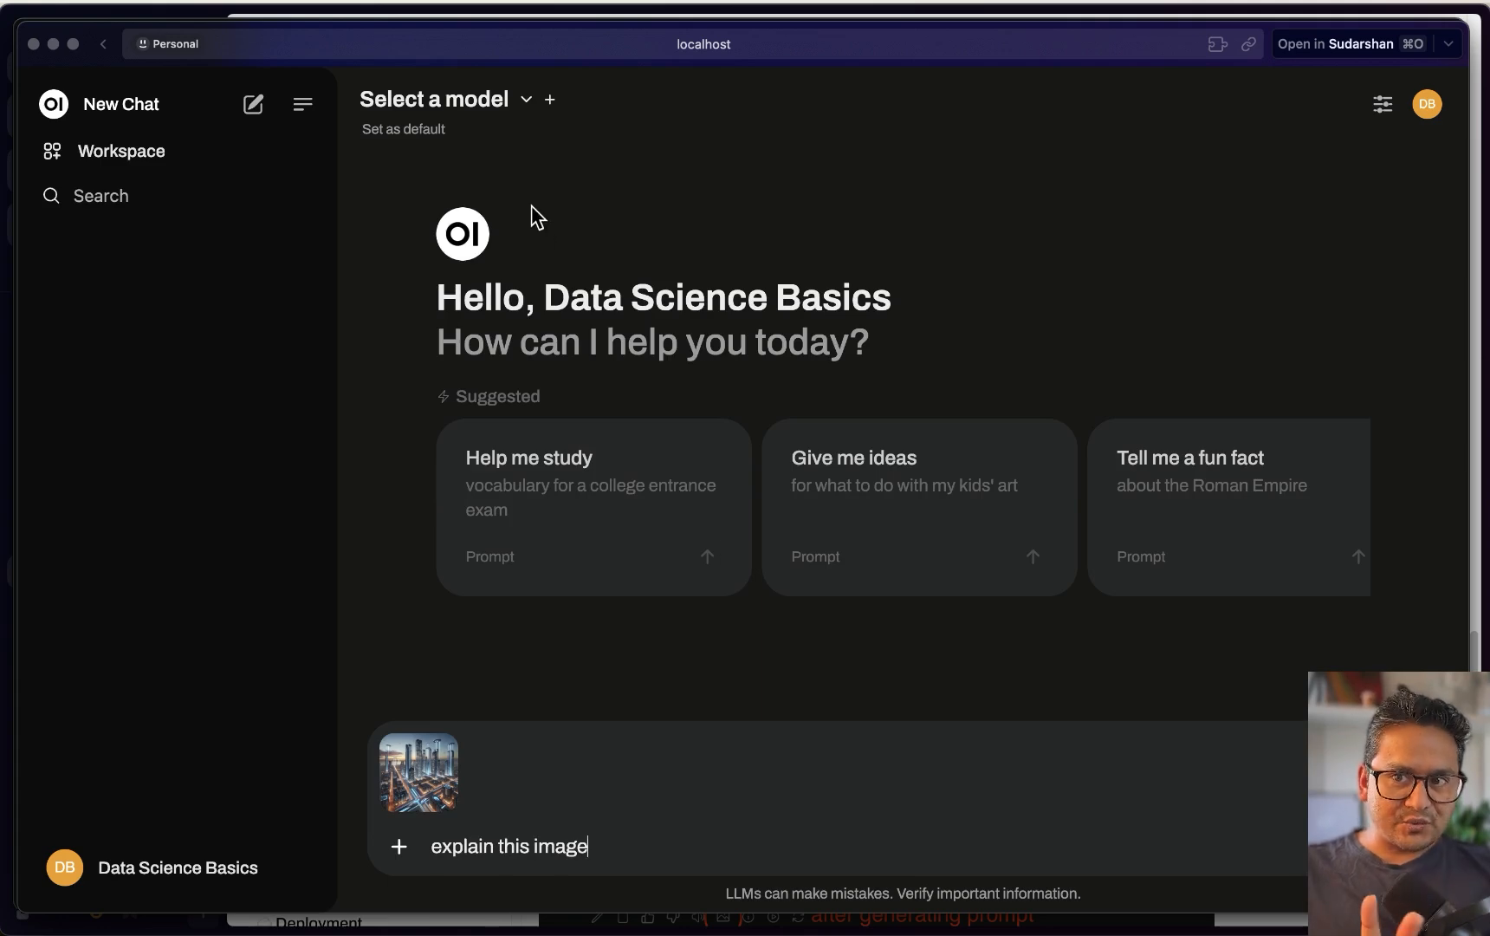
left_click(486, 99)
scroll(510, 425, "down", 5)
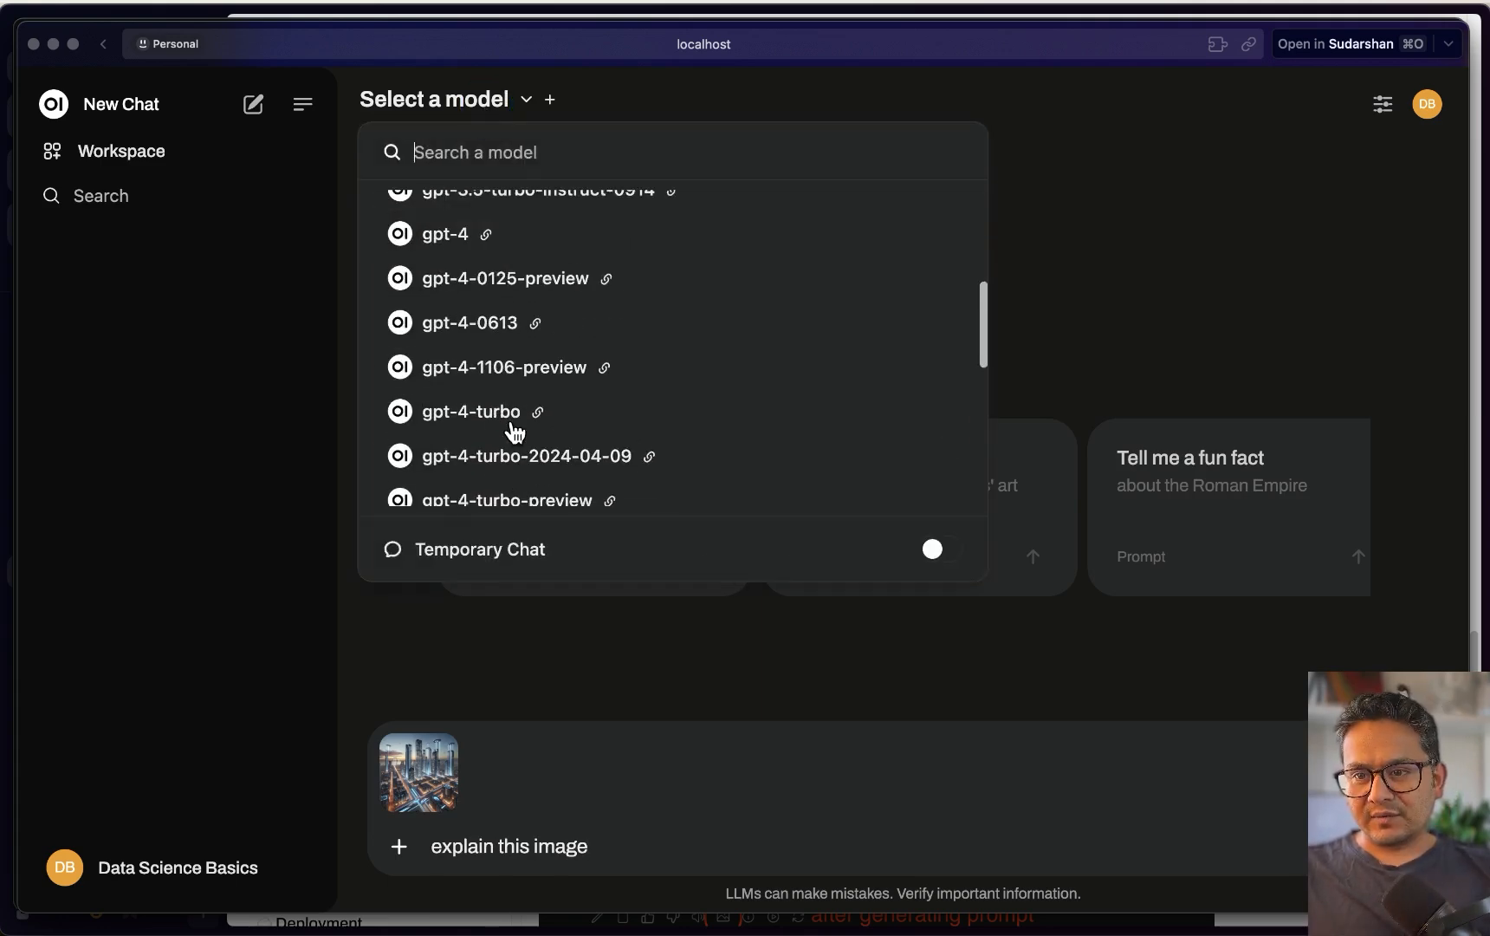
left_click(212, 861)
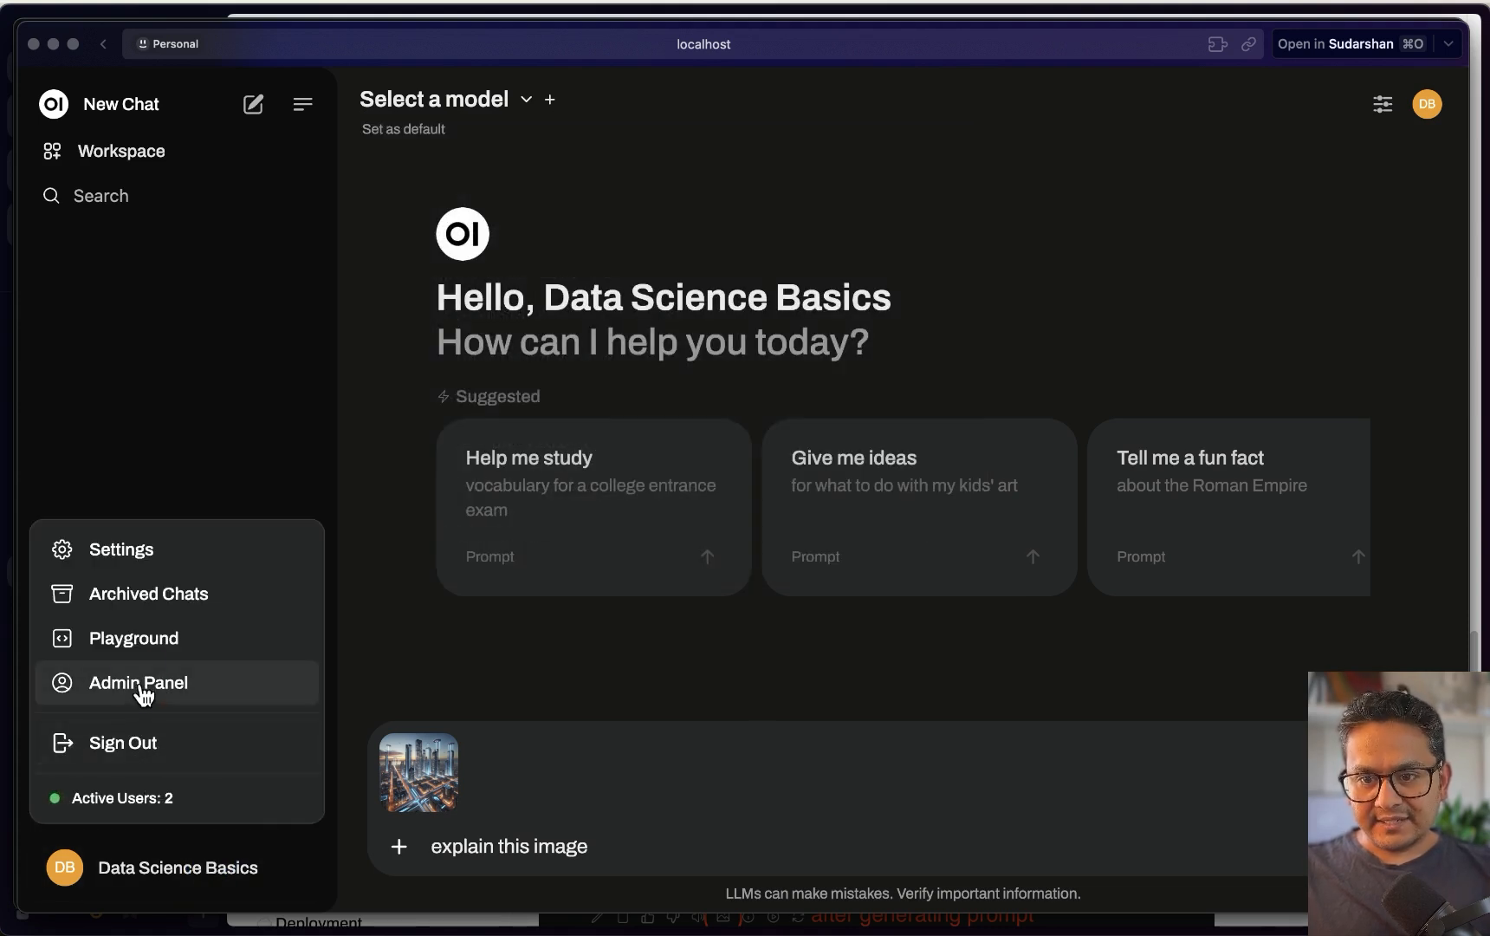
left_click(141, 682)
Turn off the OpenAI API connection in Admin Settings > Connections, then start a new chat
left_click(530, 156)
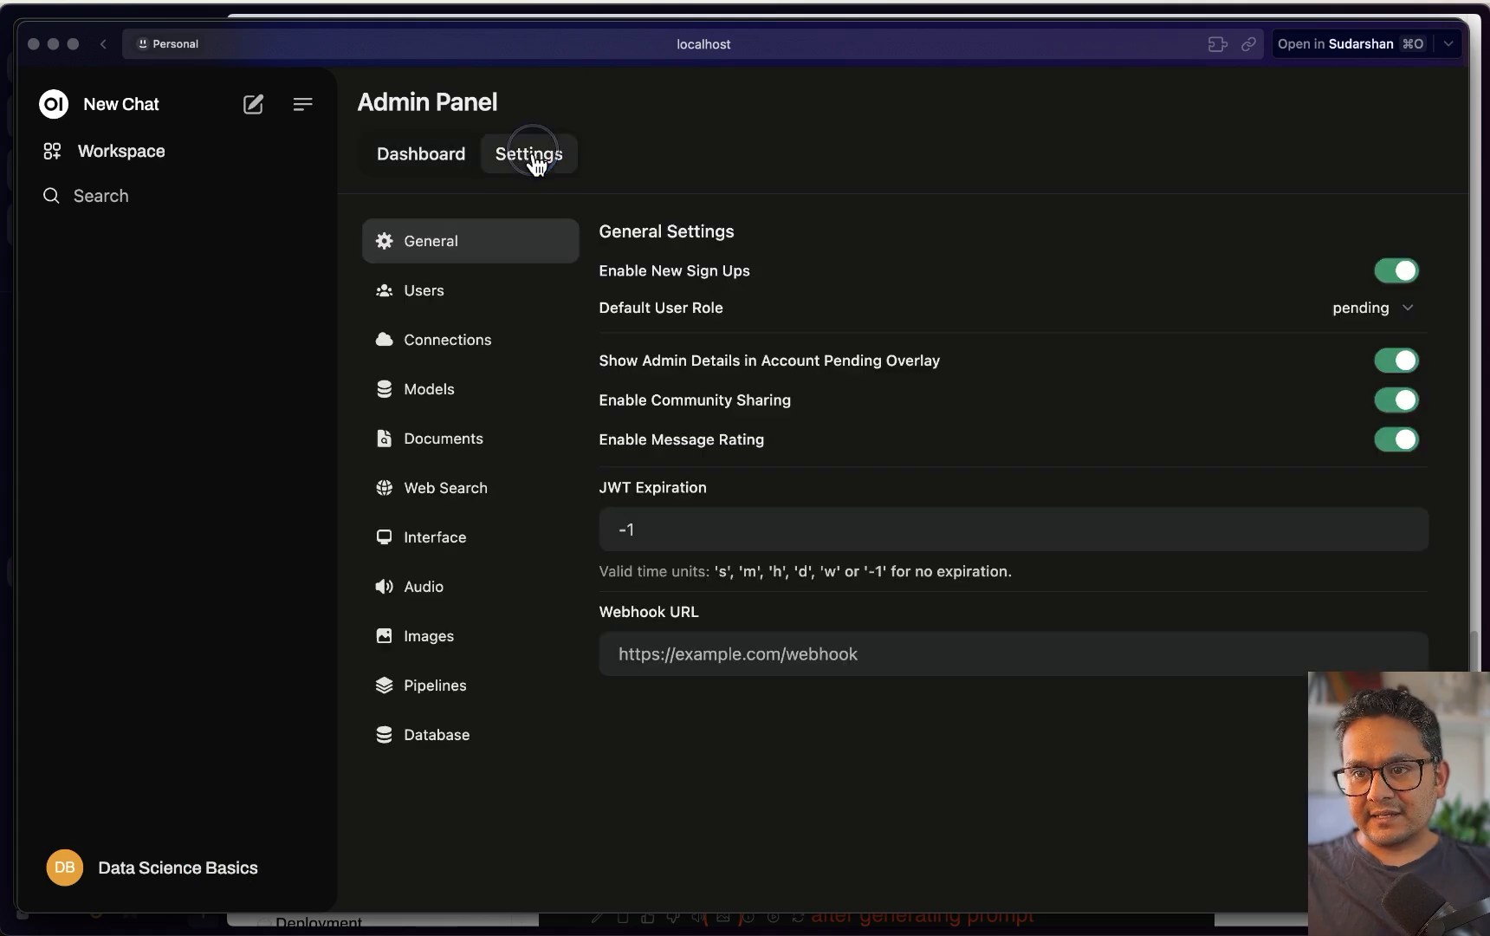
left_click(437, 295)
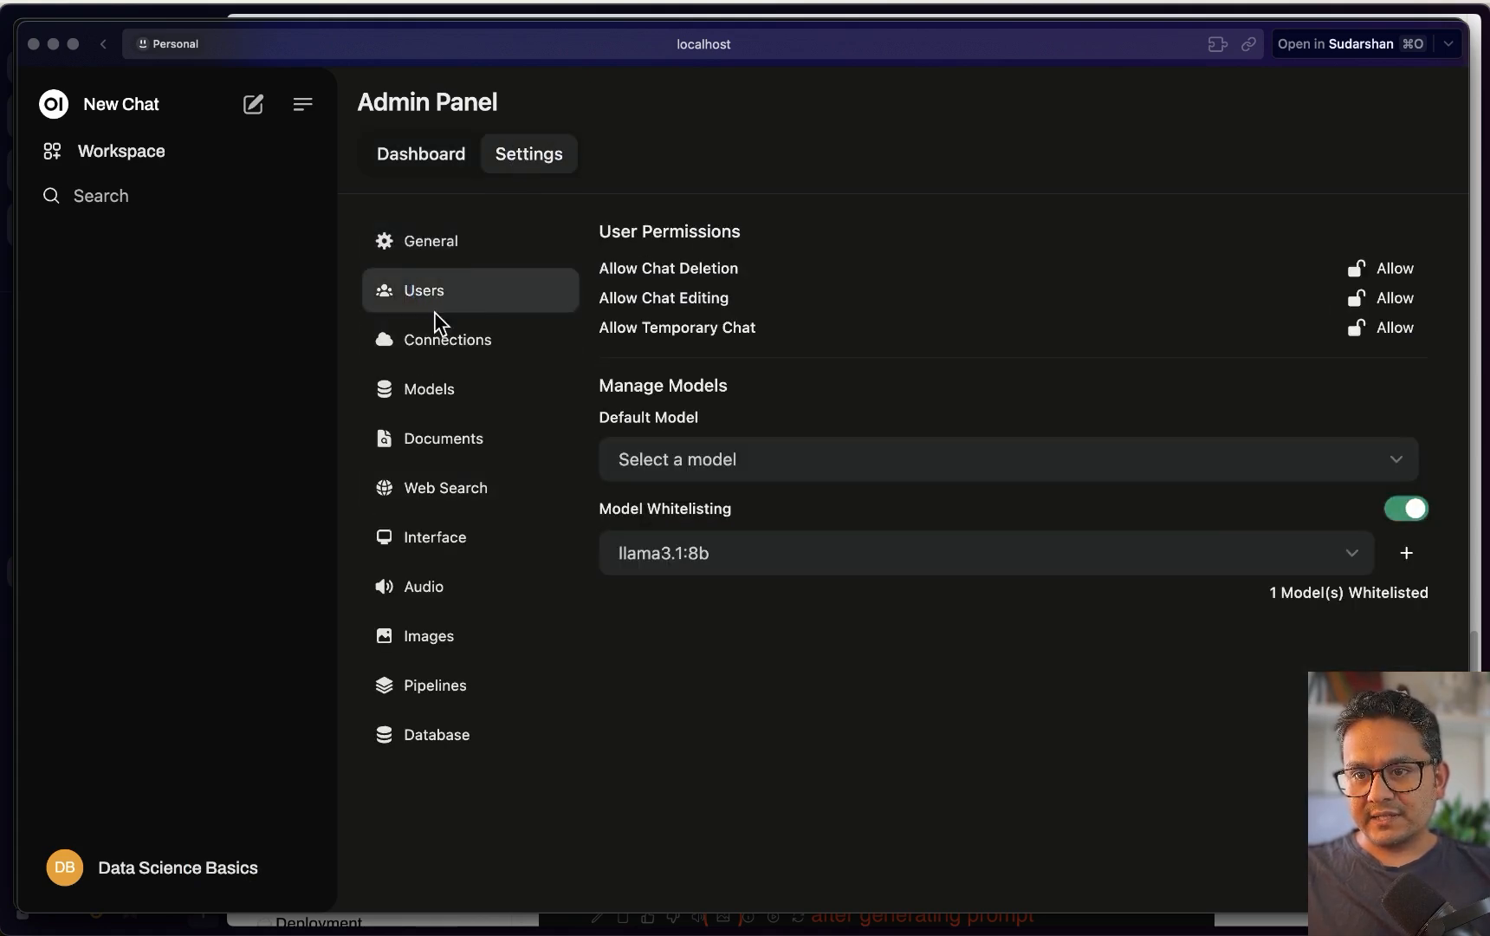
left_click(434, 340)
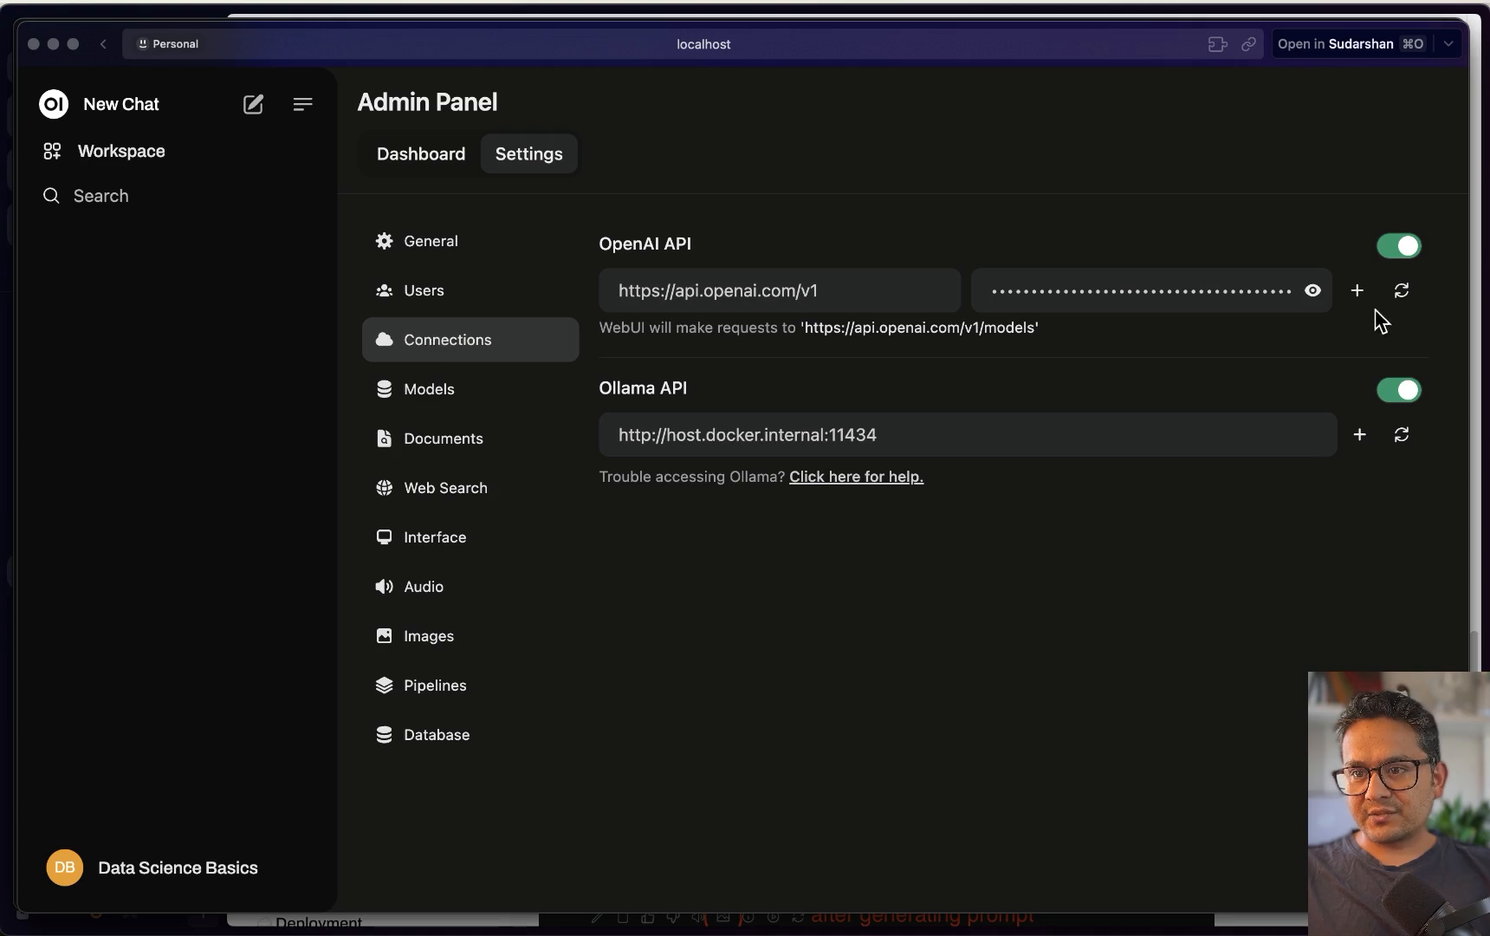
left_click(1400, 251)
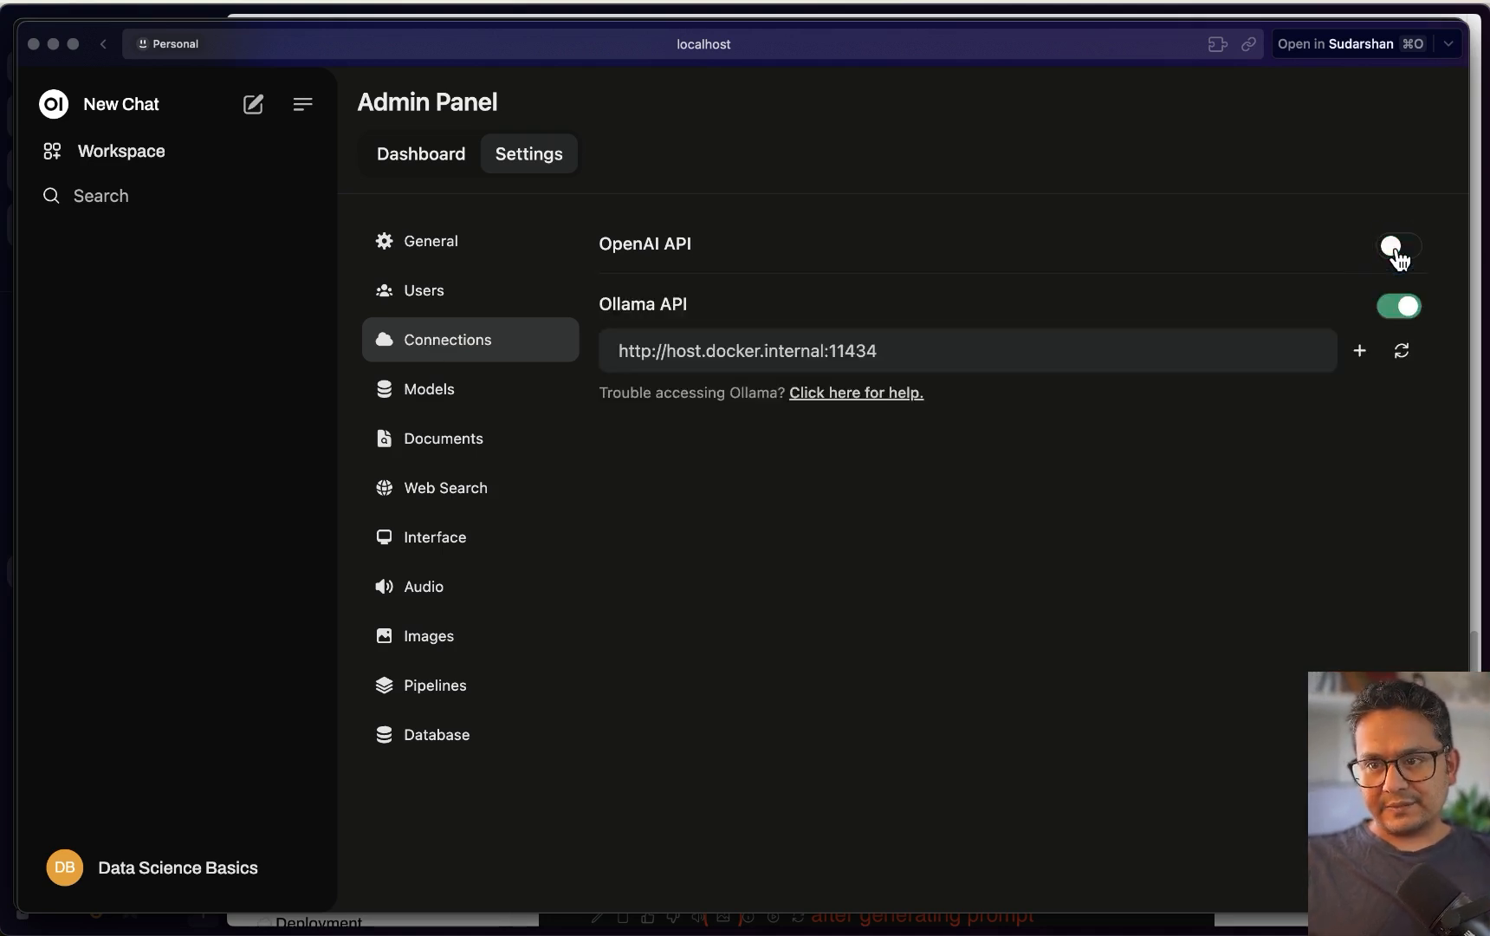
left_click(255, 107)
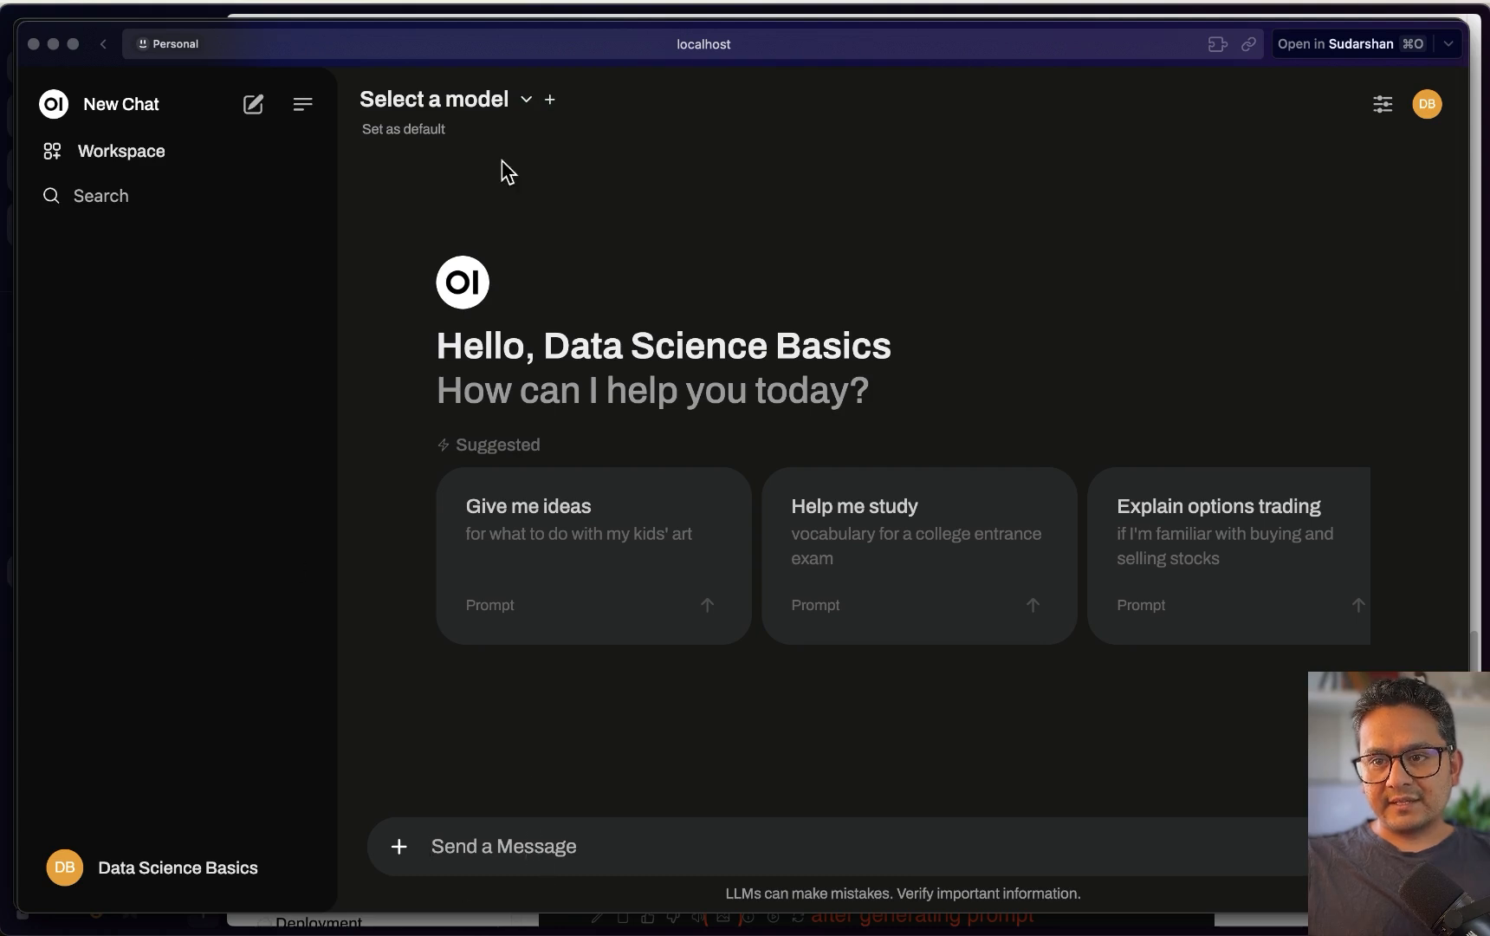
Send the pasted city image with 'explain thes image to me' to llama3:latest, approving CleanMyMac's prompt
key("super+v")
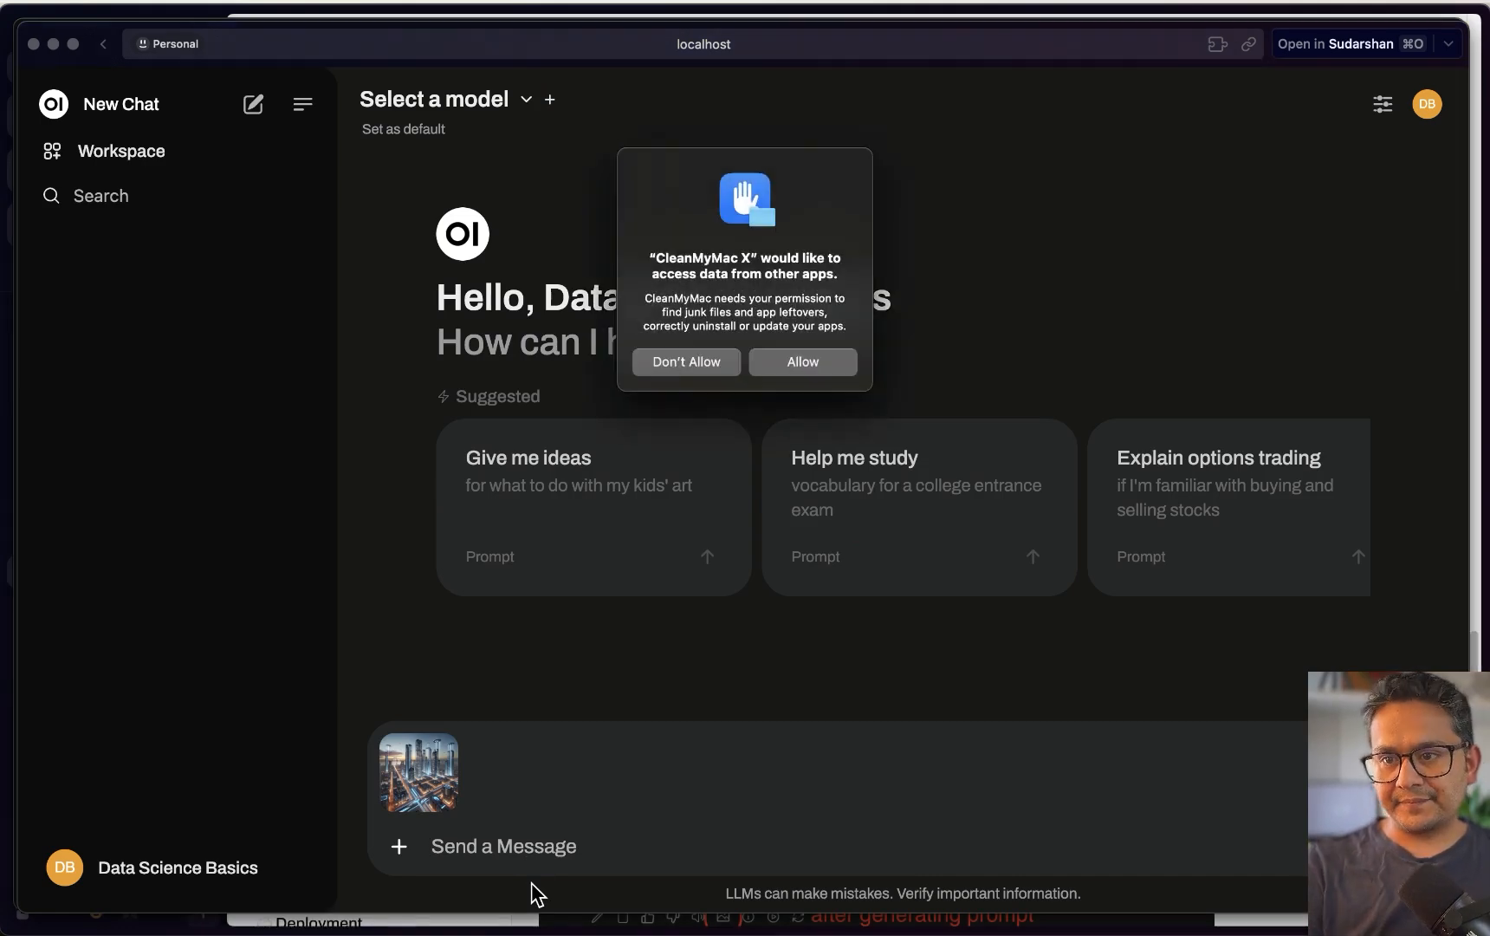
left_click(833, 364)
left_click(533, 840)
type("explain the")
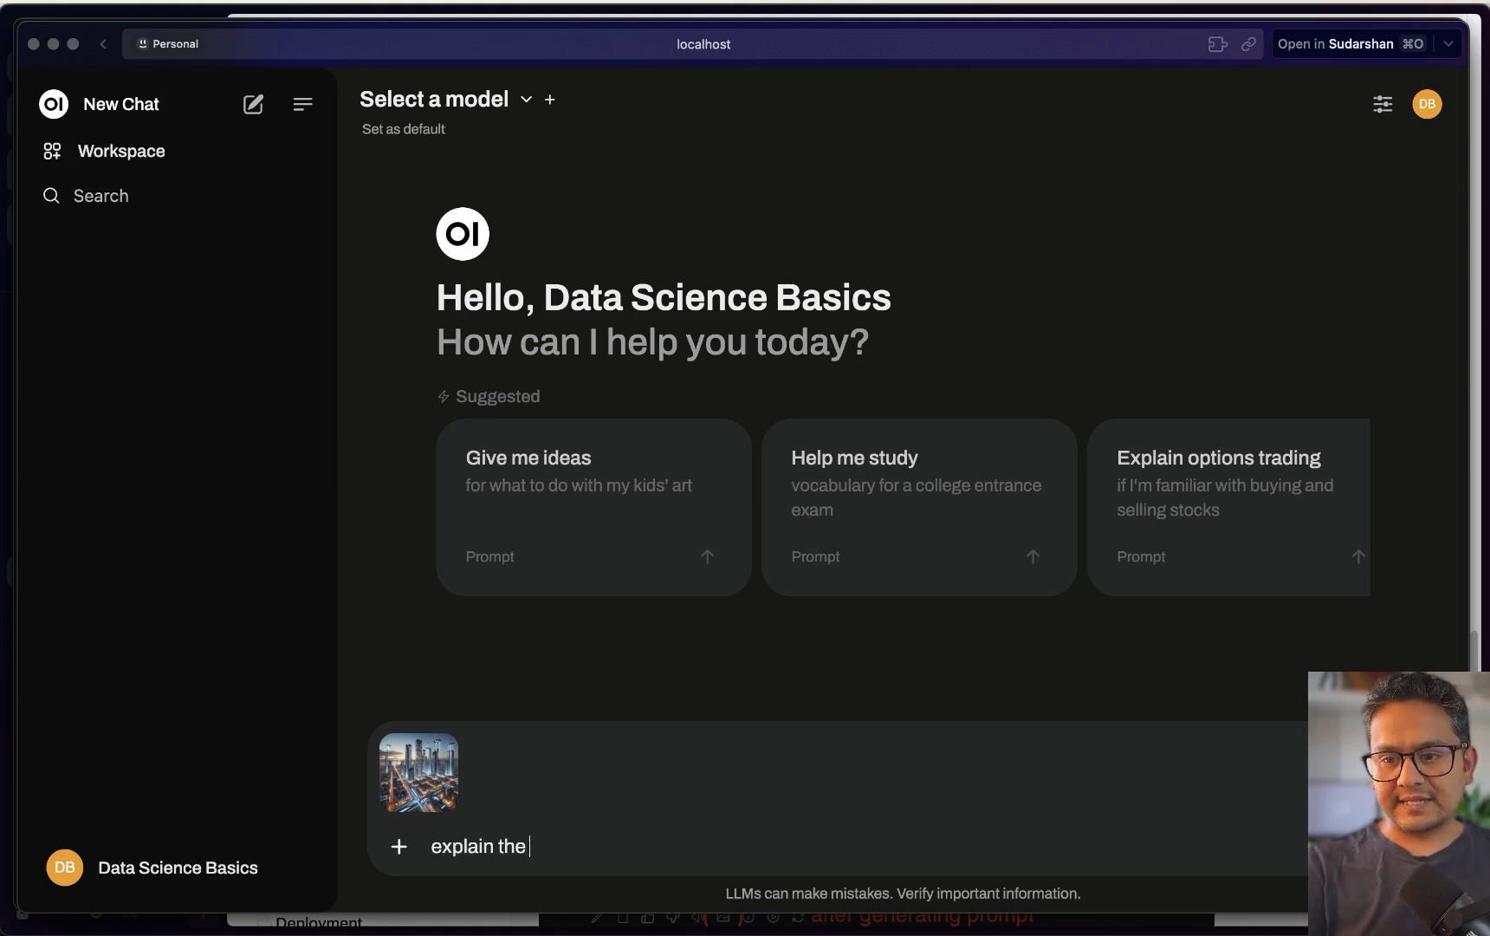
key("BackSpace")
type("is image to me")
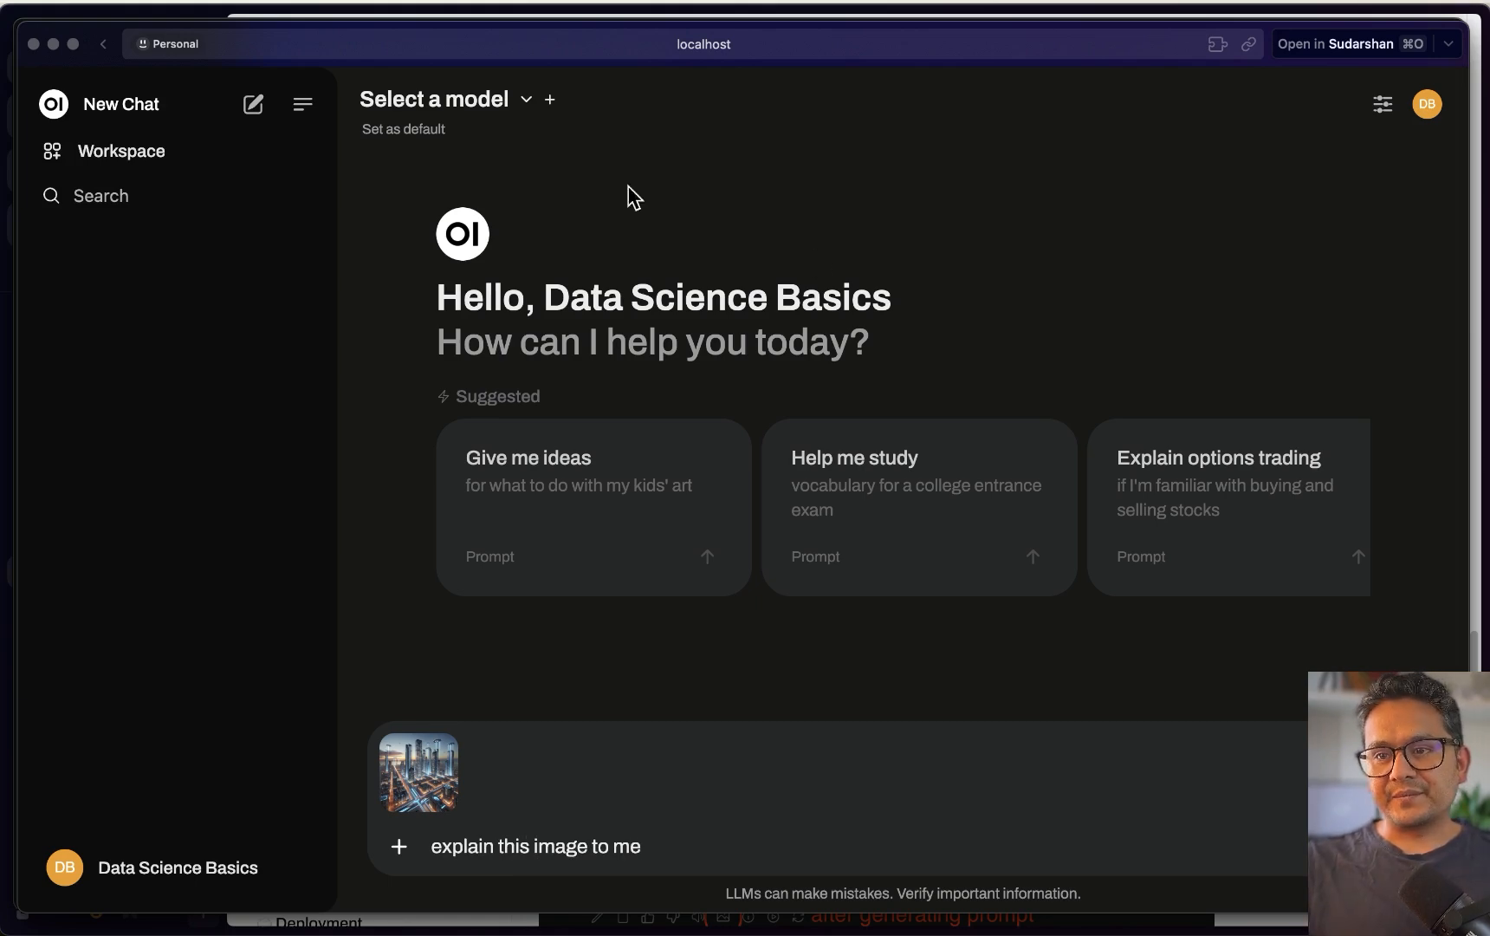
left_click(452, 108)
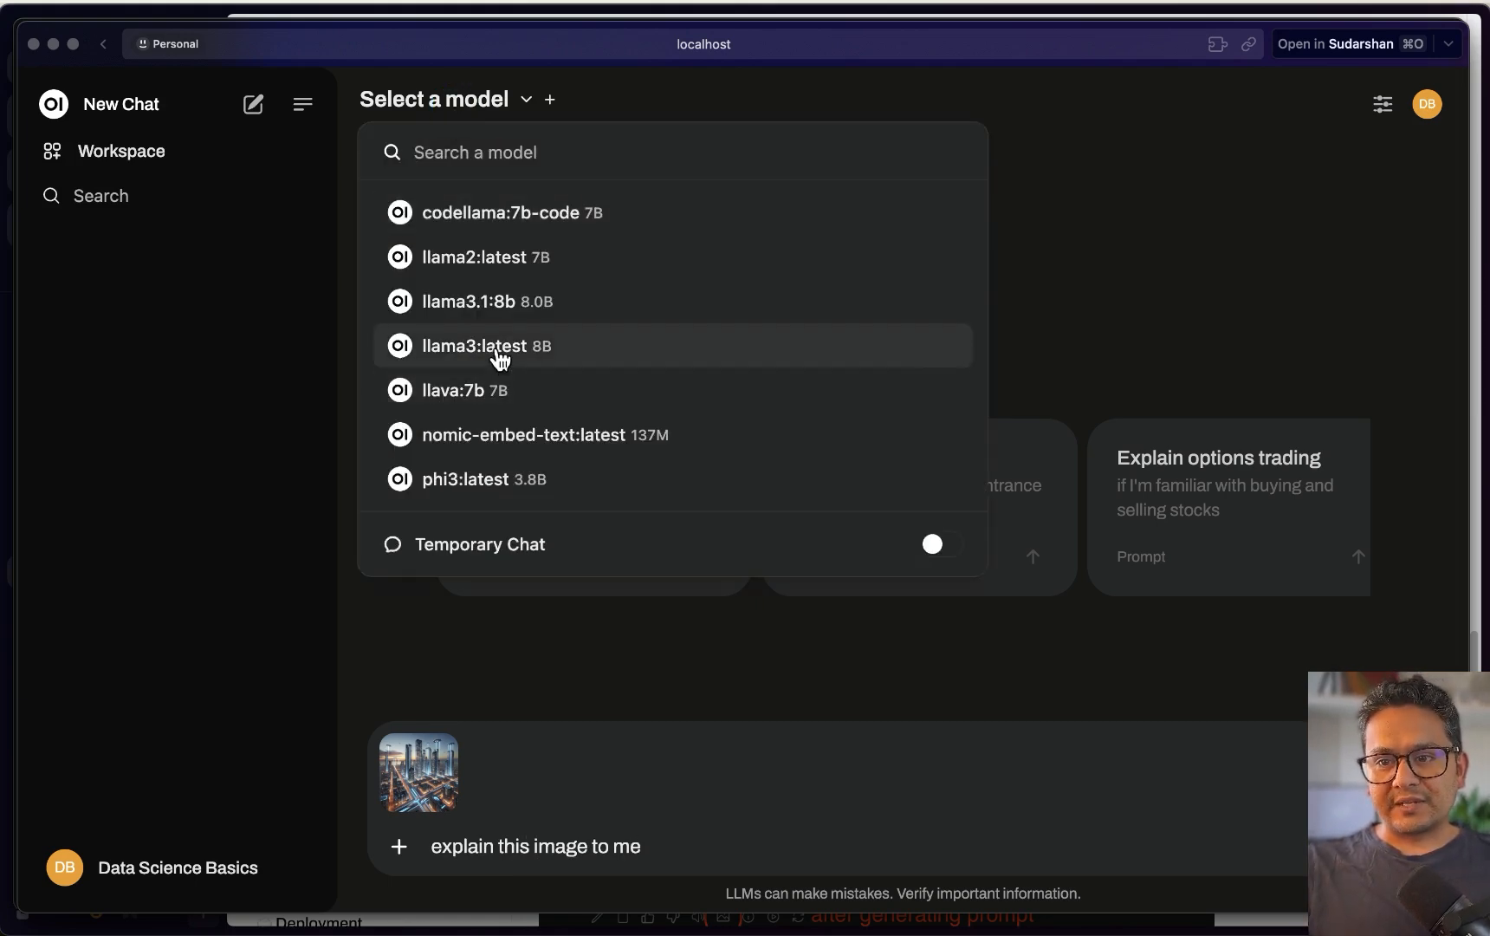
left_click(500, 351)
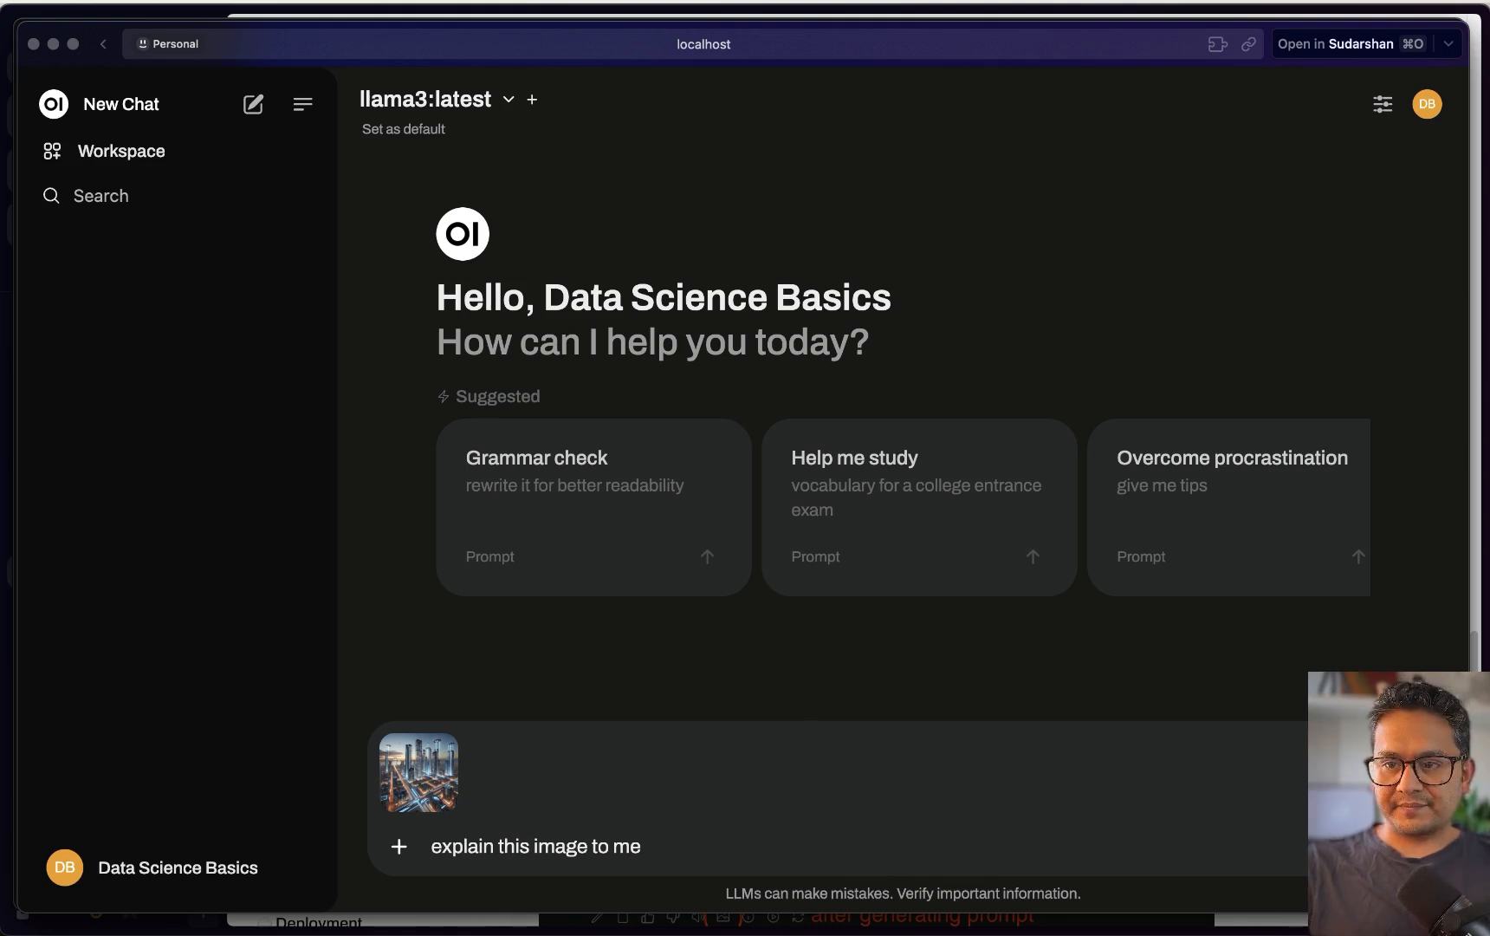
key("Return")
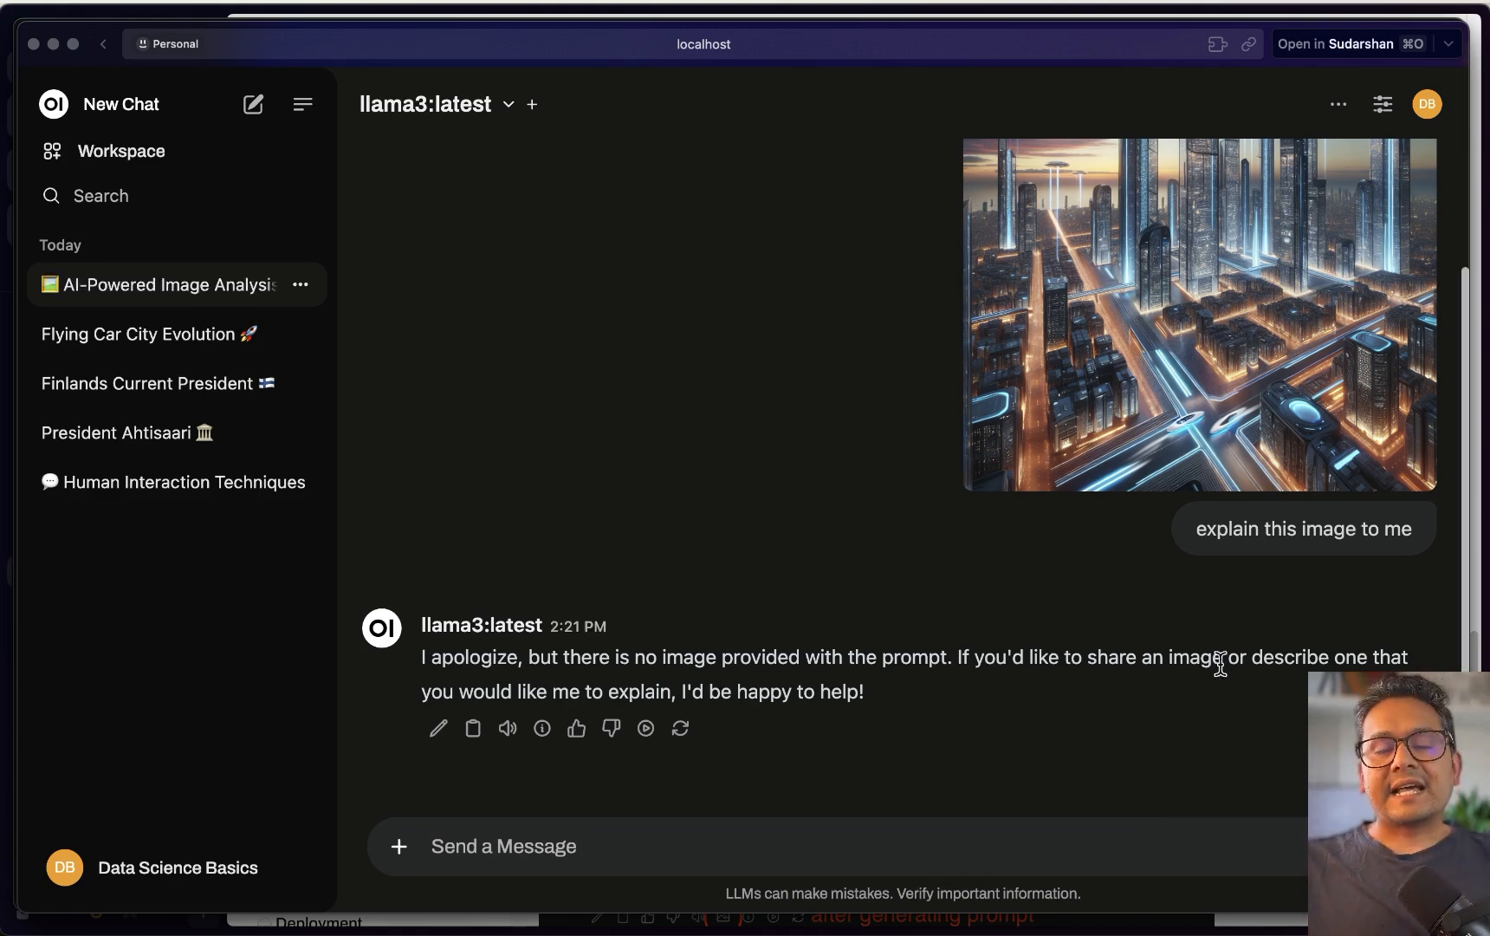
key("ctrl+Up")
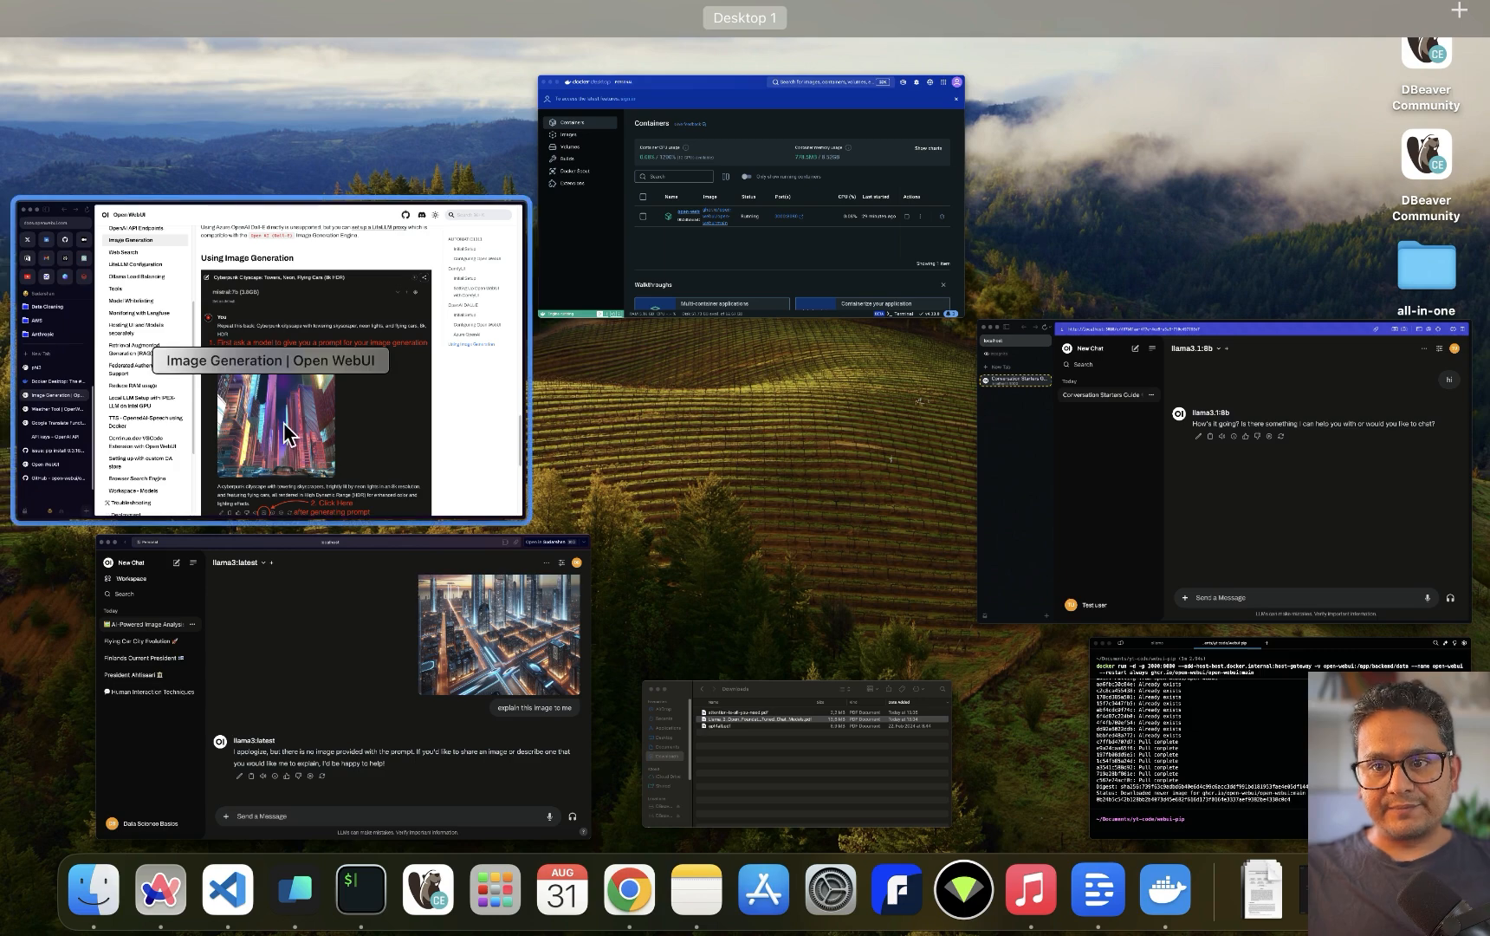
Look up llava on ollama.com and select its 'ollama run llava' command
left_click(287, 420)
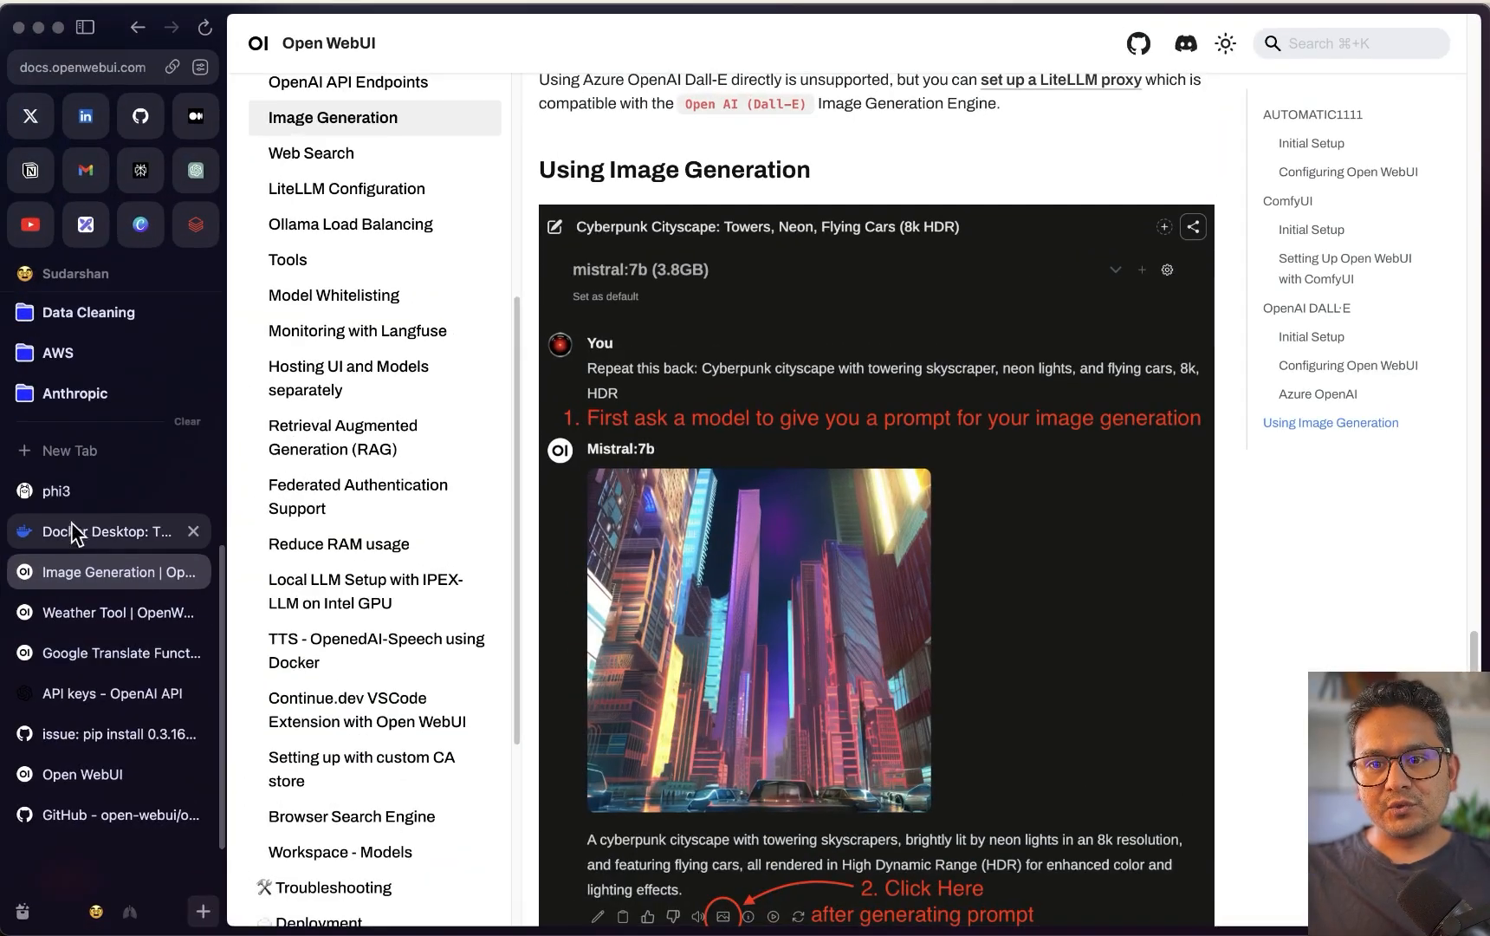
left_click(72, 490)
left_click(735, 48)
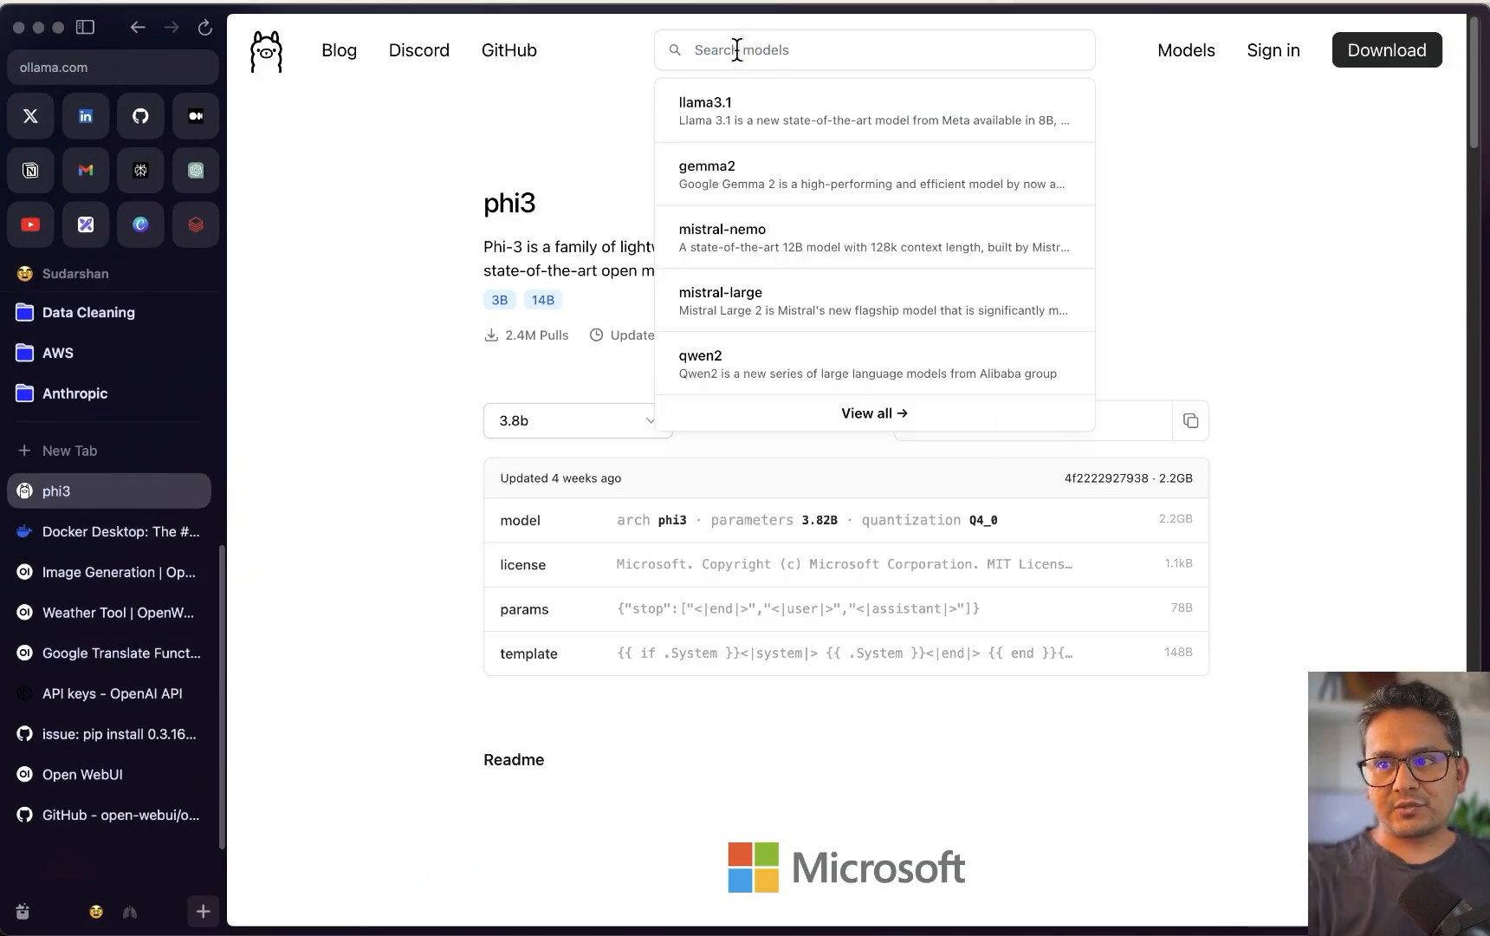
type("llava")
left_click(739, 114)
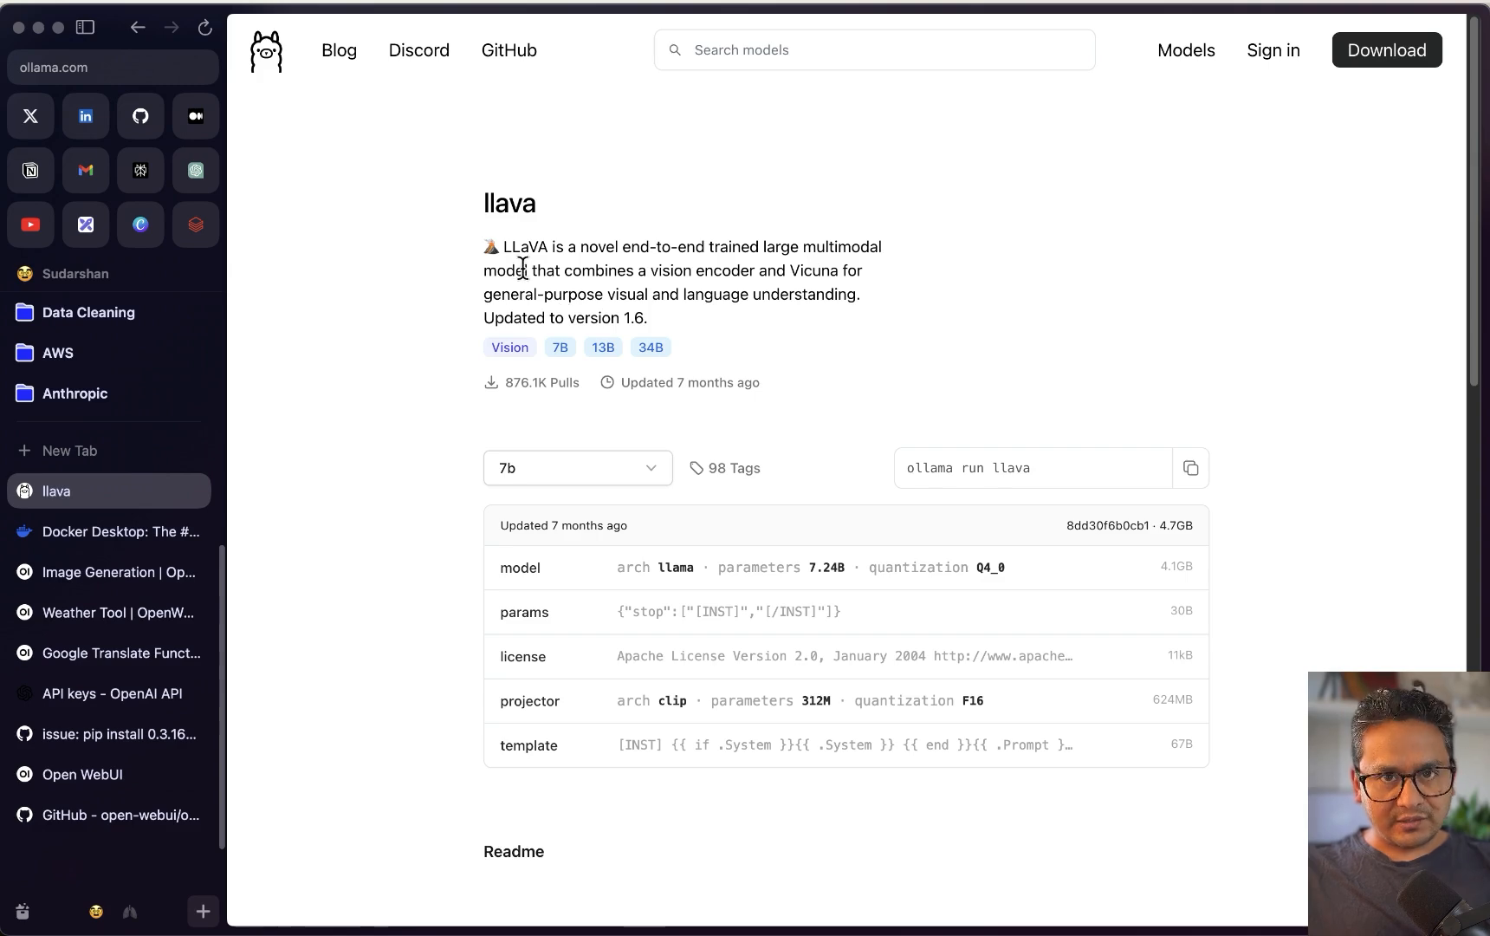
left_click_drag(906, 467, 1057, 473)
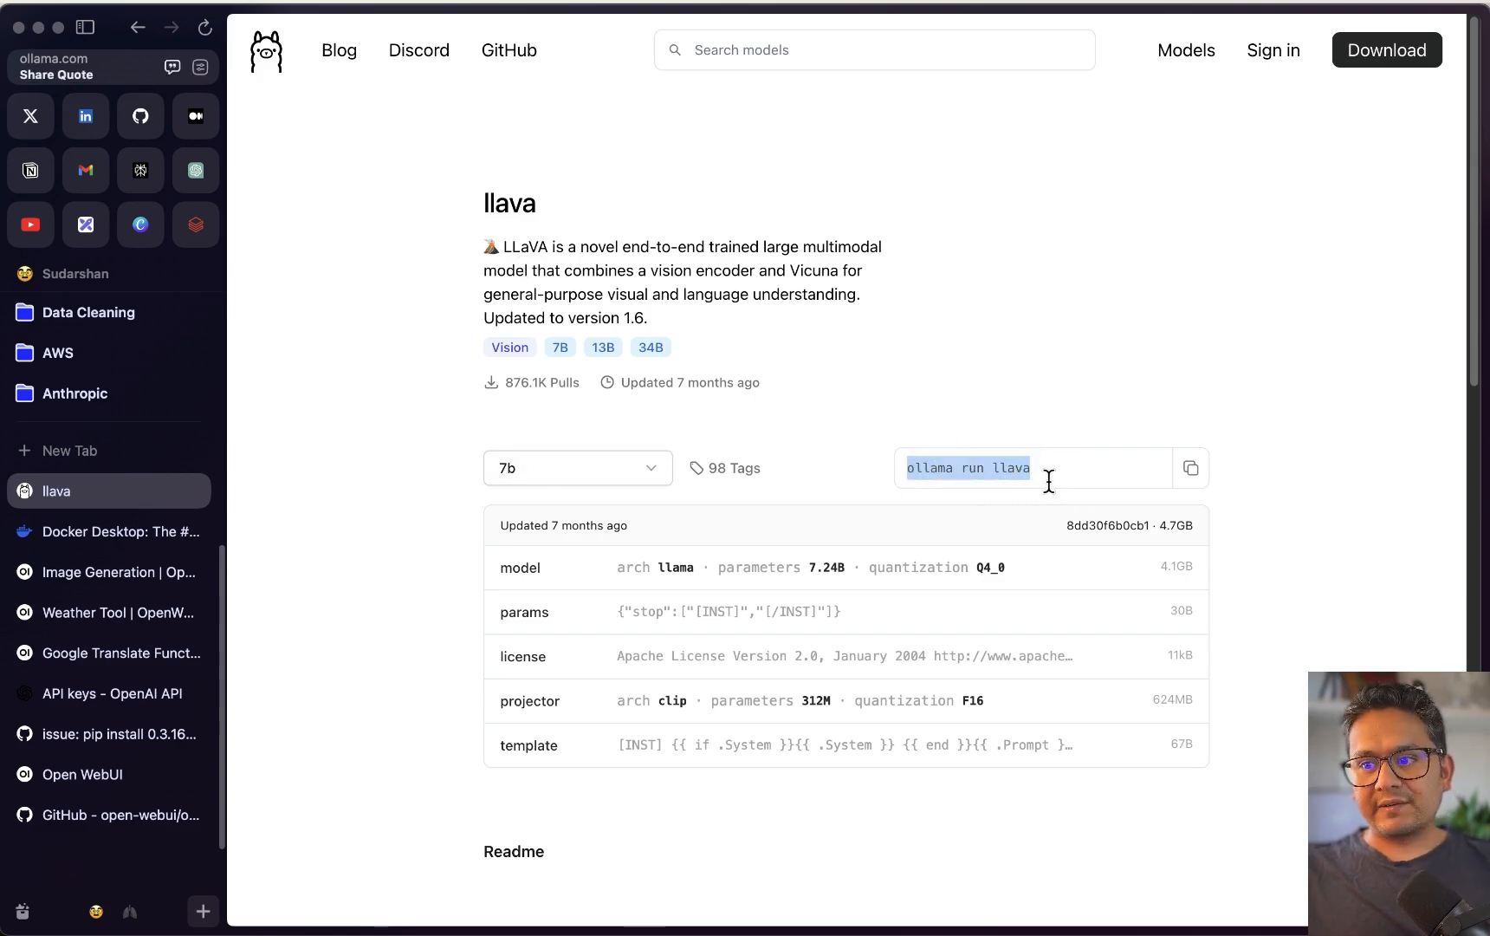
key("ctrl+Up")
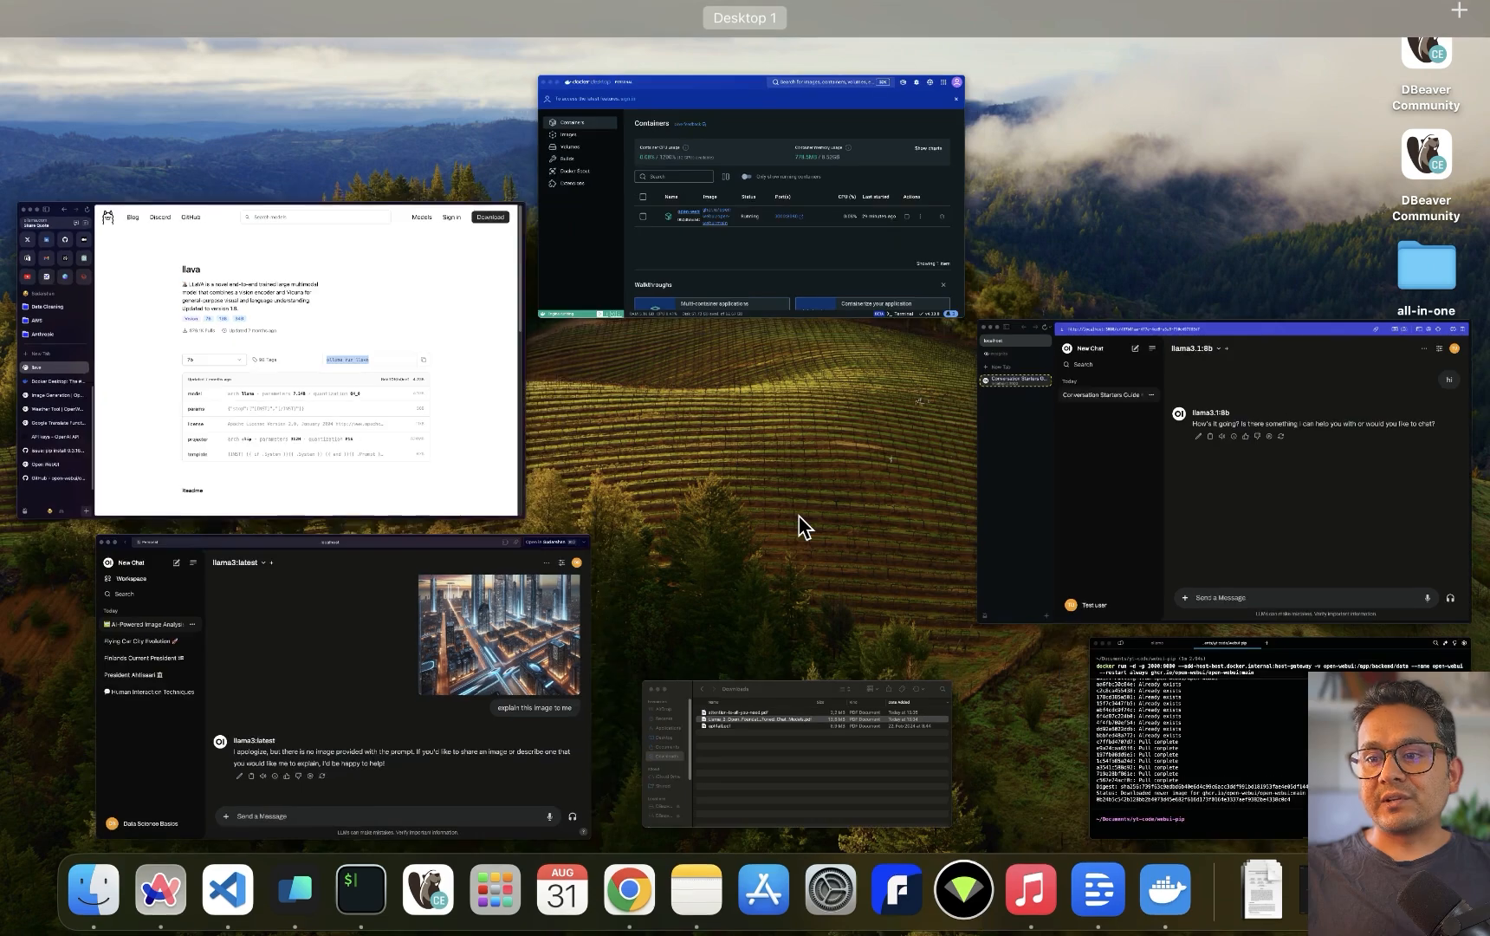
left_click(403, 749)
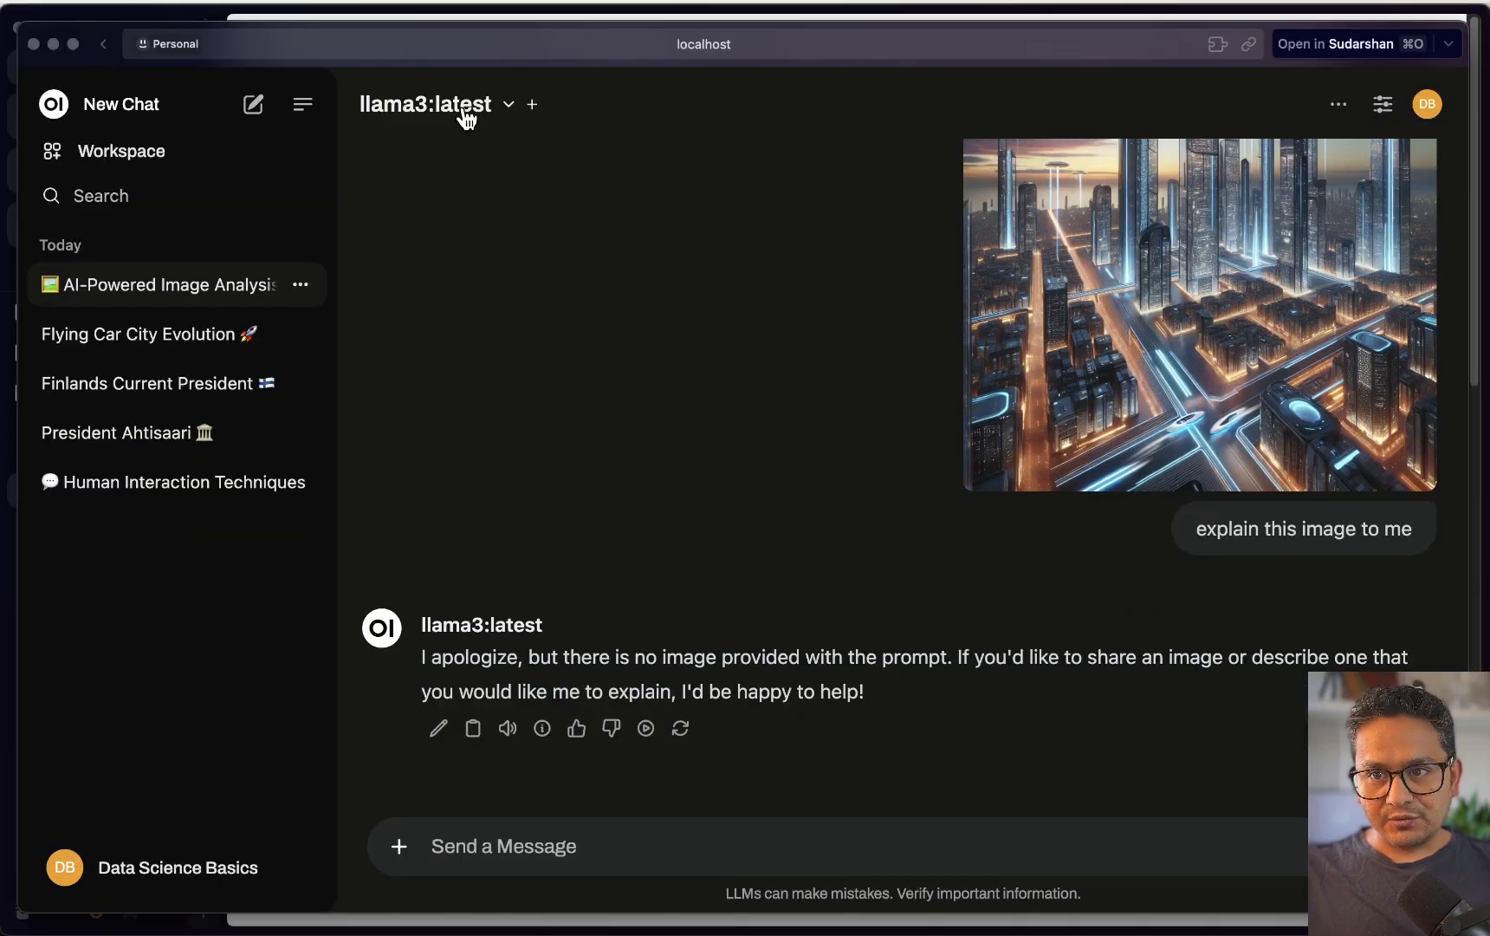
Switch the chat model to llava:7b and resend the image question
left_click(466, 119)
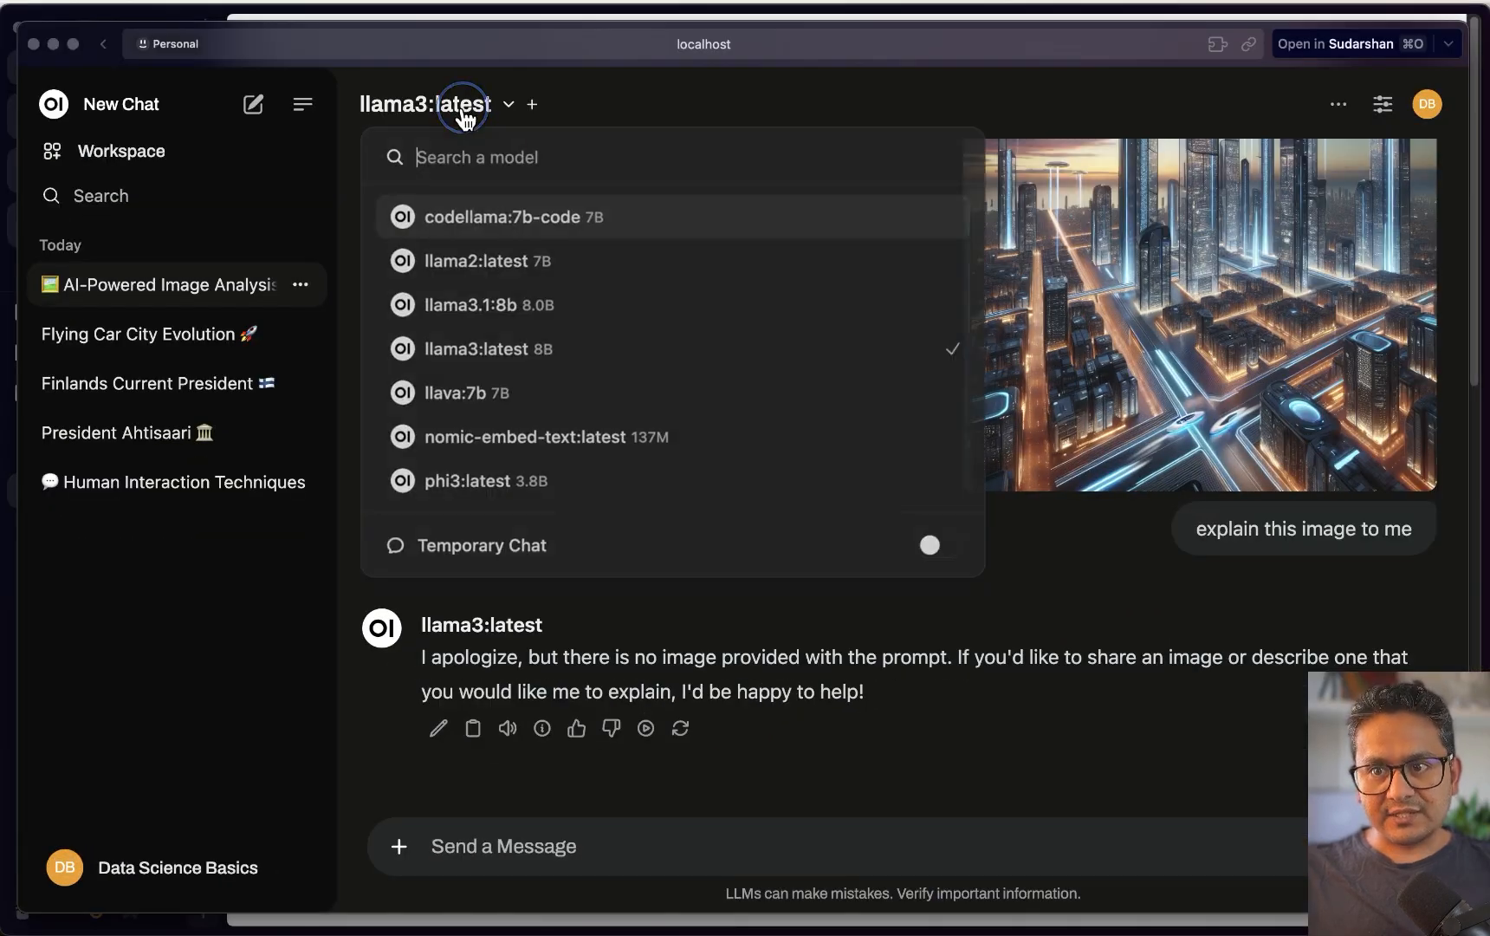
left_click(475, 400)
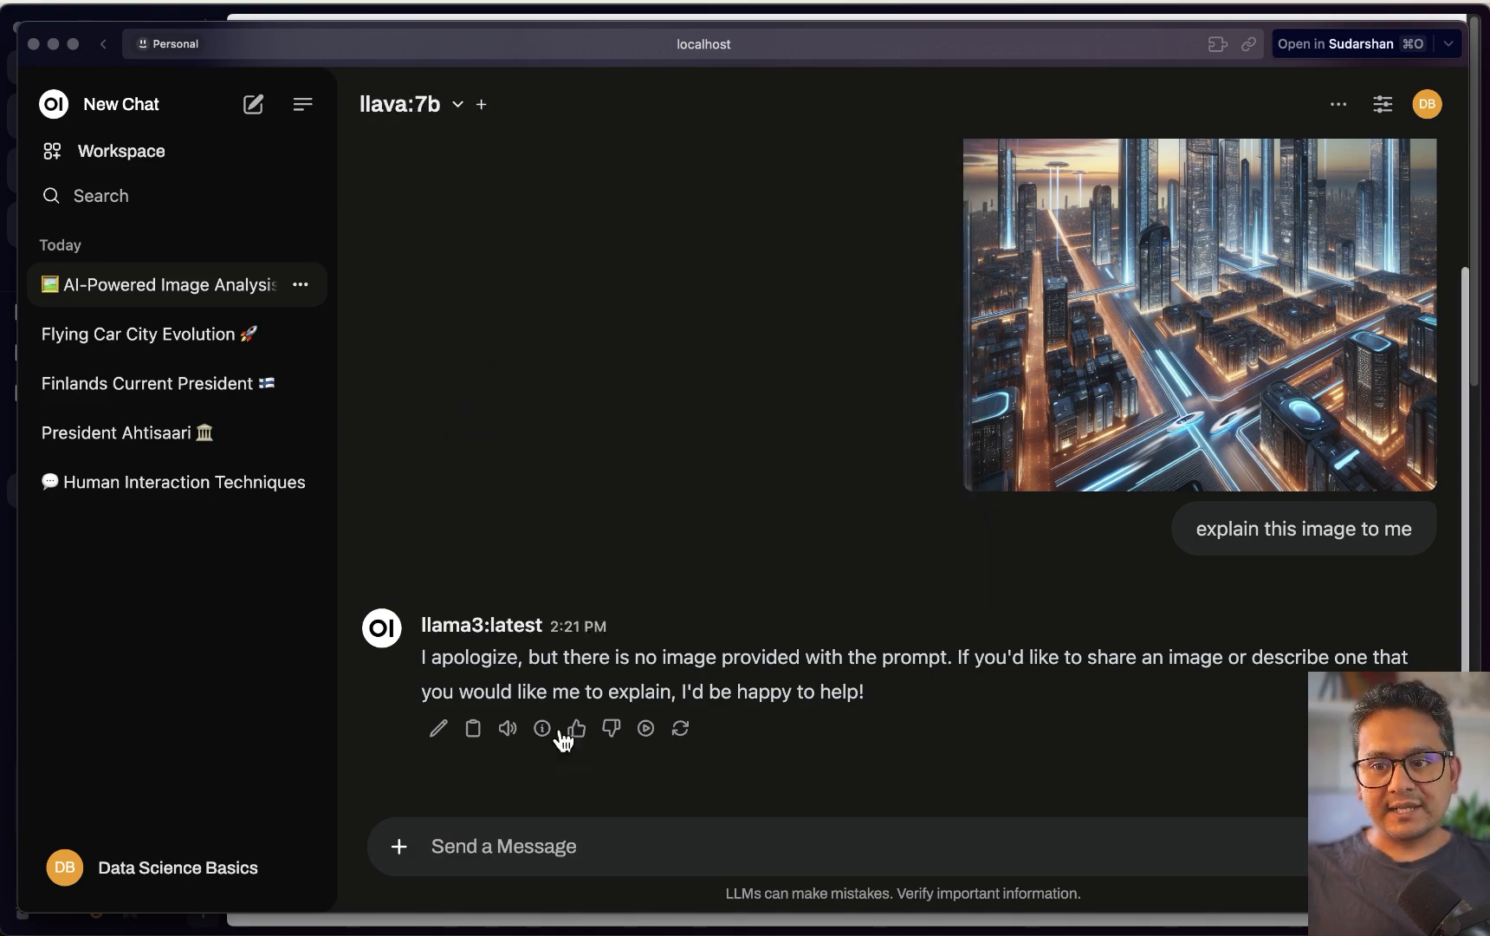
left_click(1419, 578)
left_click(670, 845)
key("super+v")
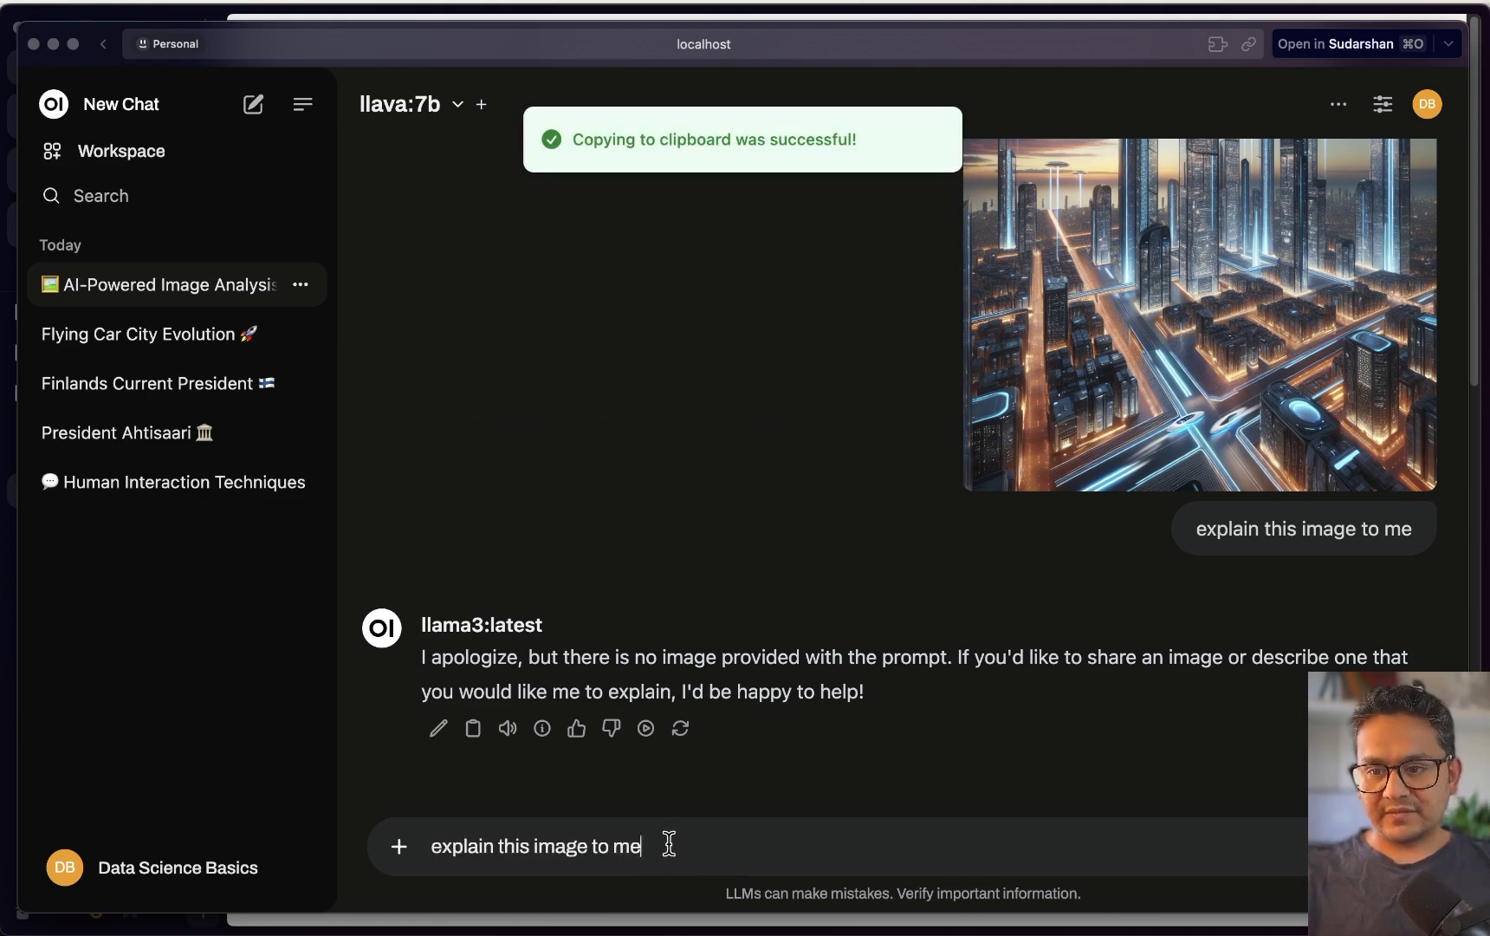
key("Return")
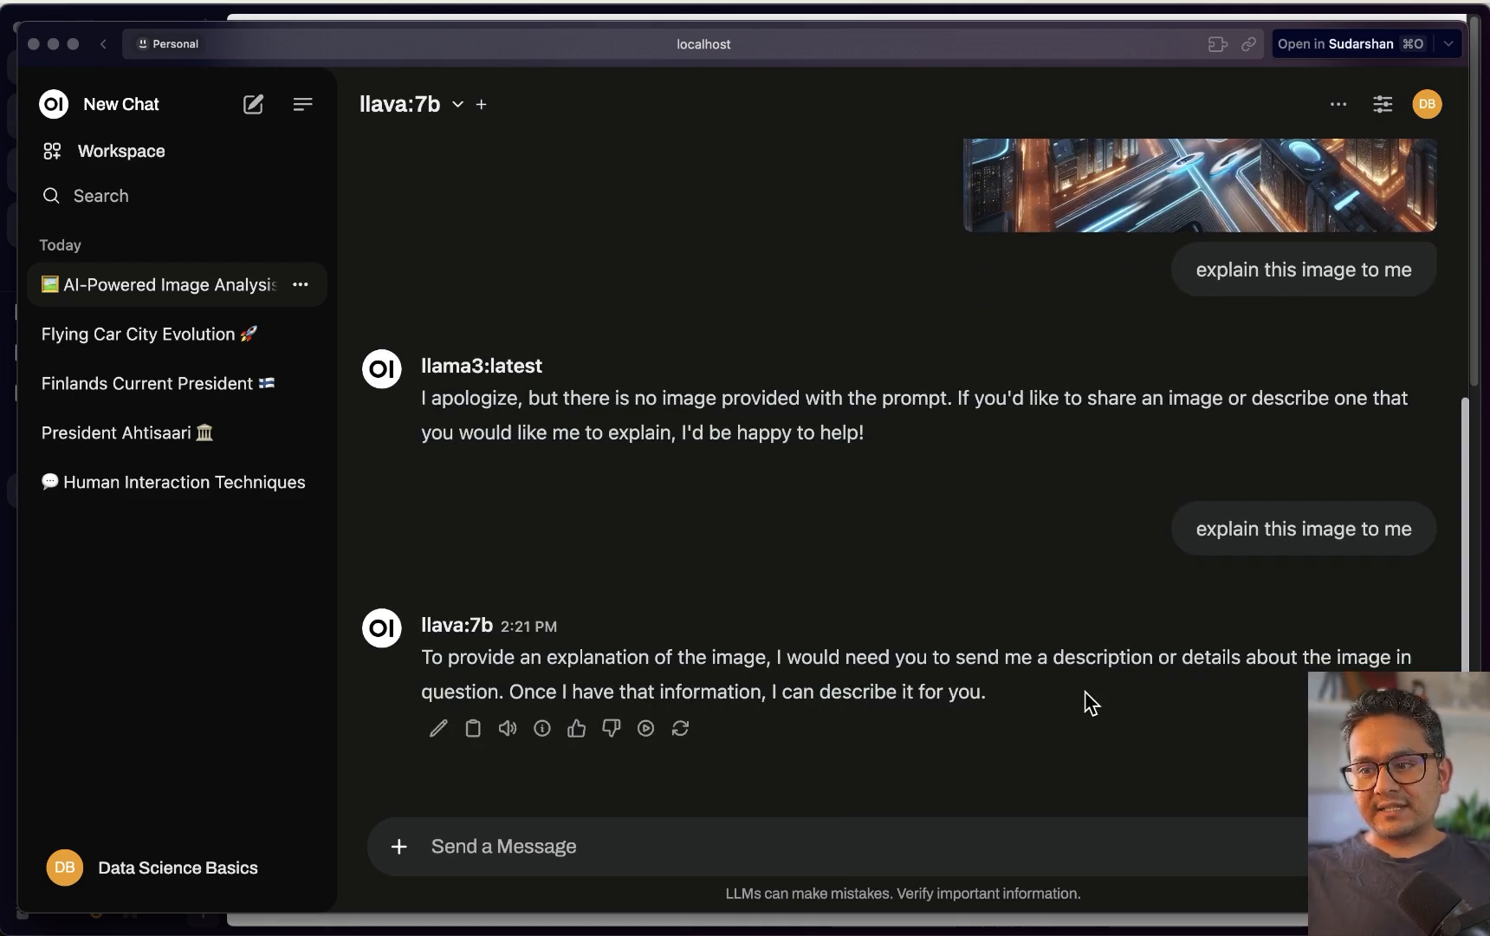
Copy the city image to the clipboard and start a new chat
scroll(1085, 691, "up", 5)
right_click(1185, 328)
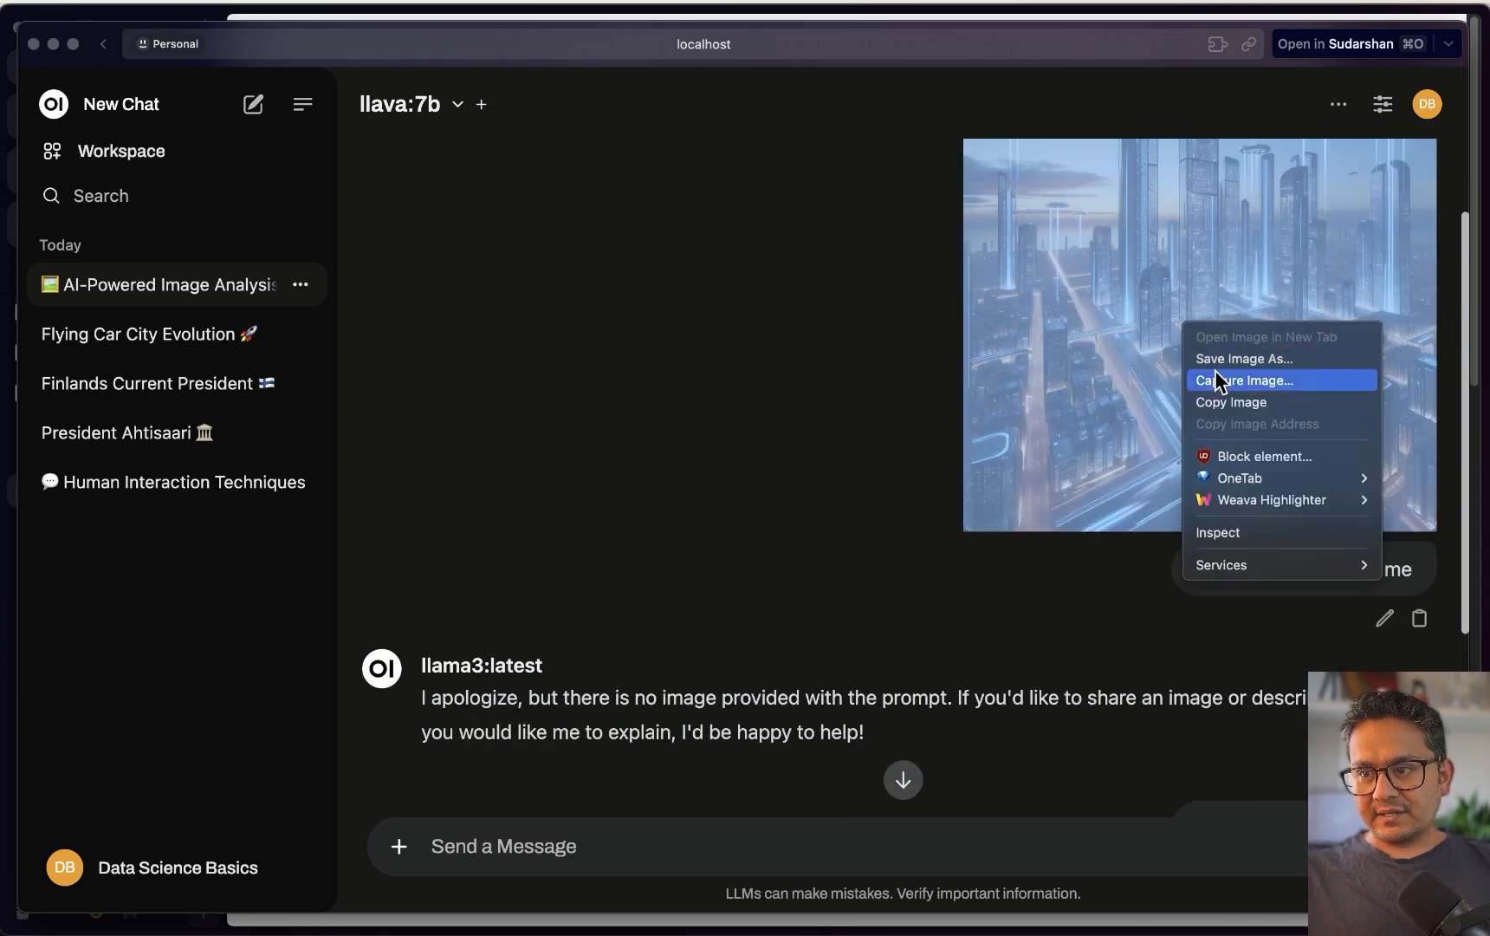
left_click(1245, 403)
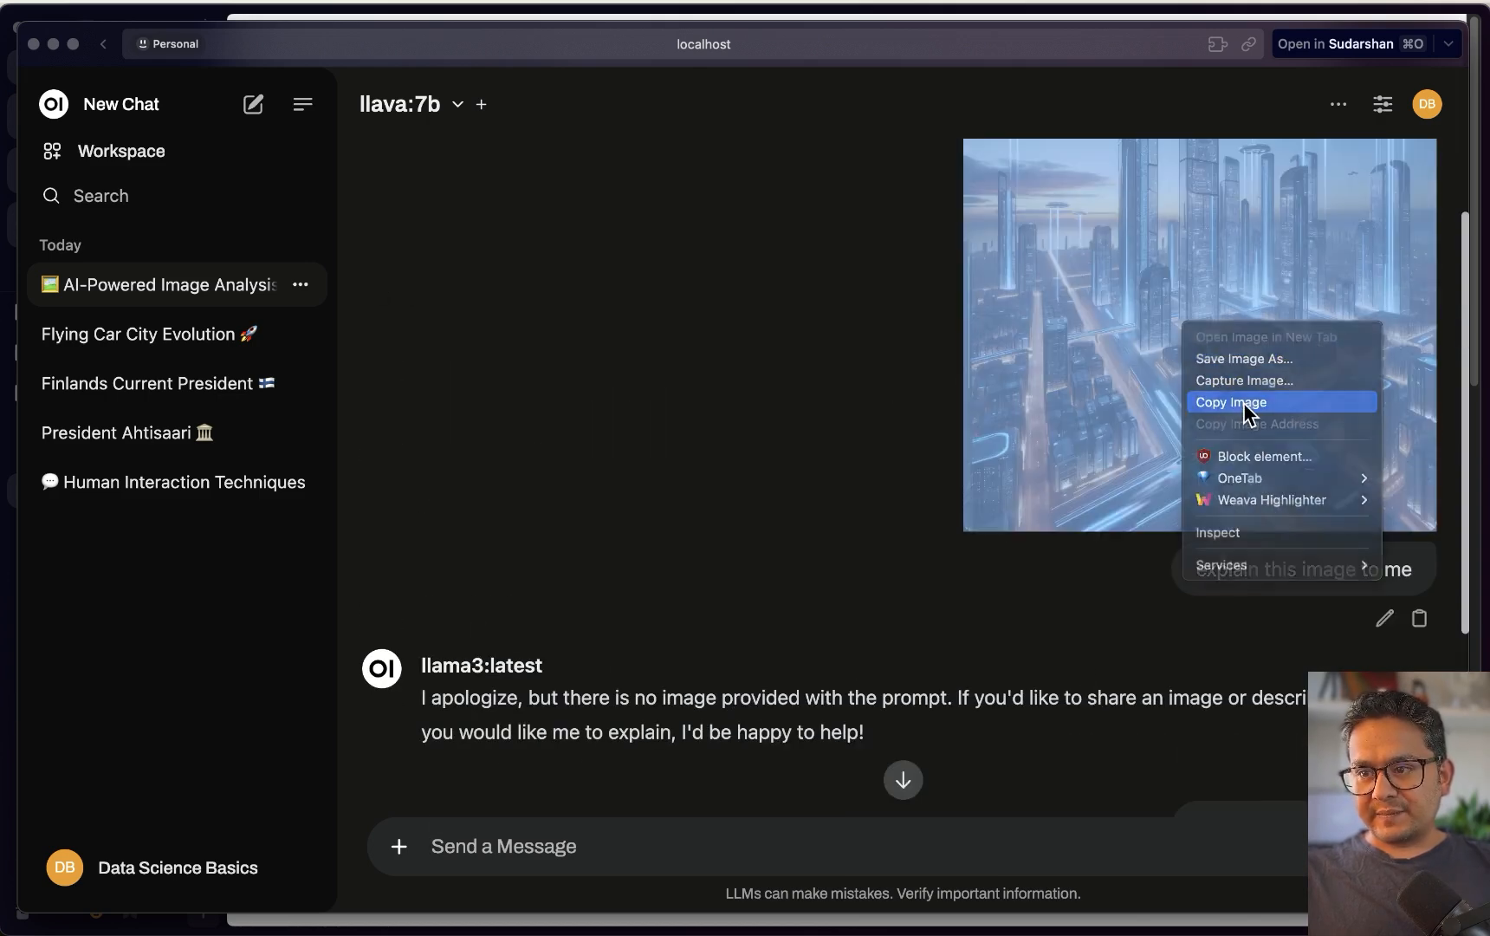
left_click(253, 105)
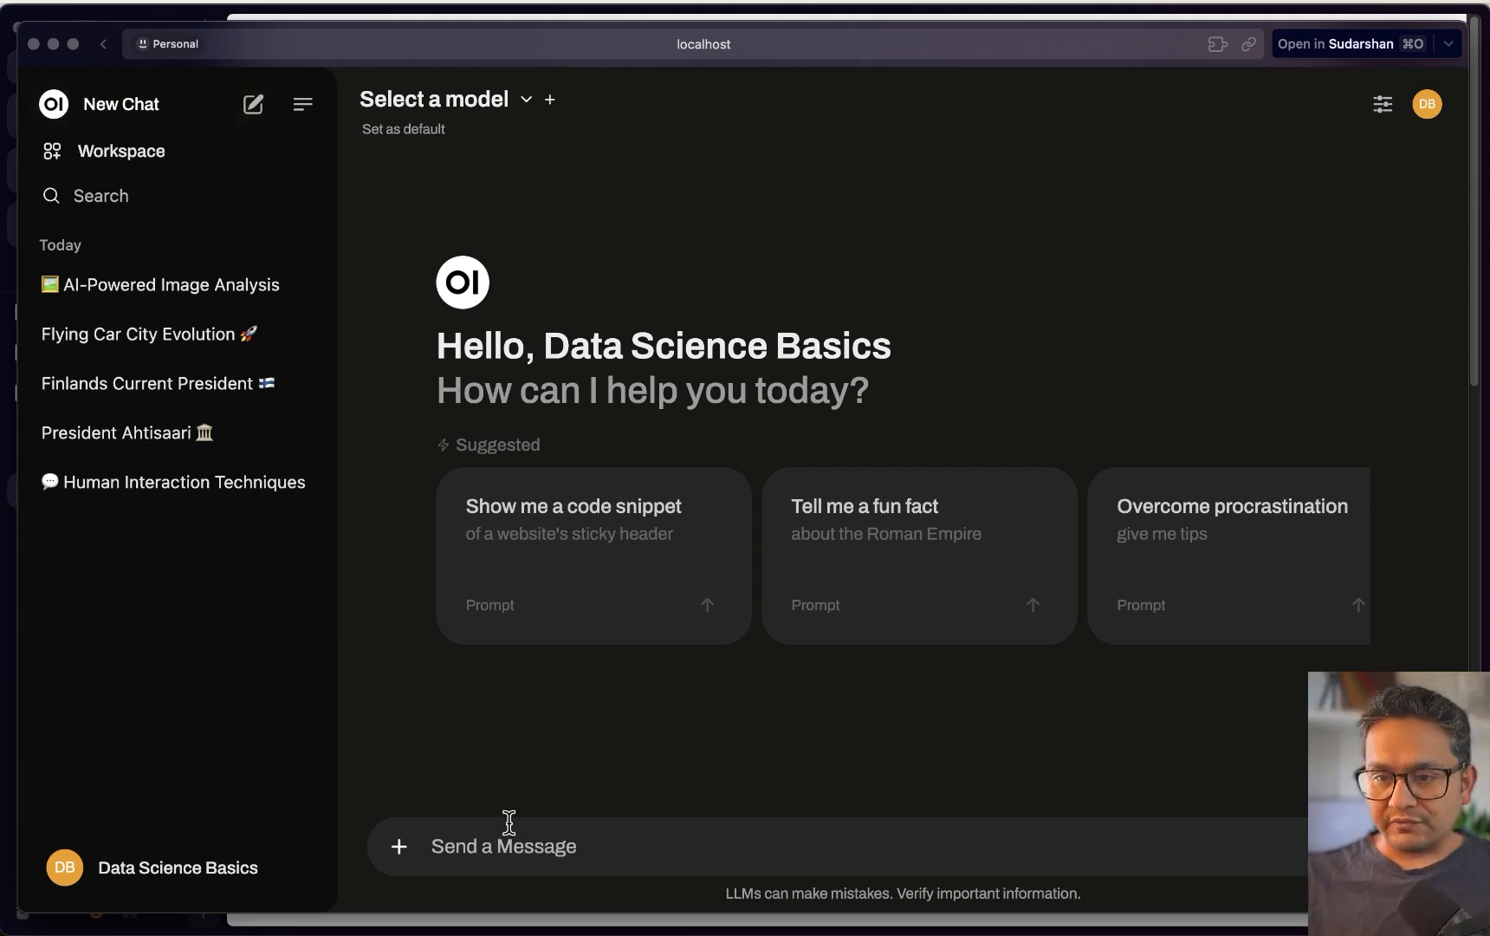
Send the pasted city image with 'explain this image to me' to llava:7b, then open Workspace
key("super+v")
type("explain this image to me")
key("Return")
left_click(452, 106)
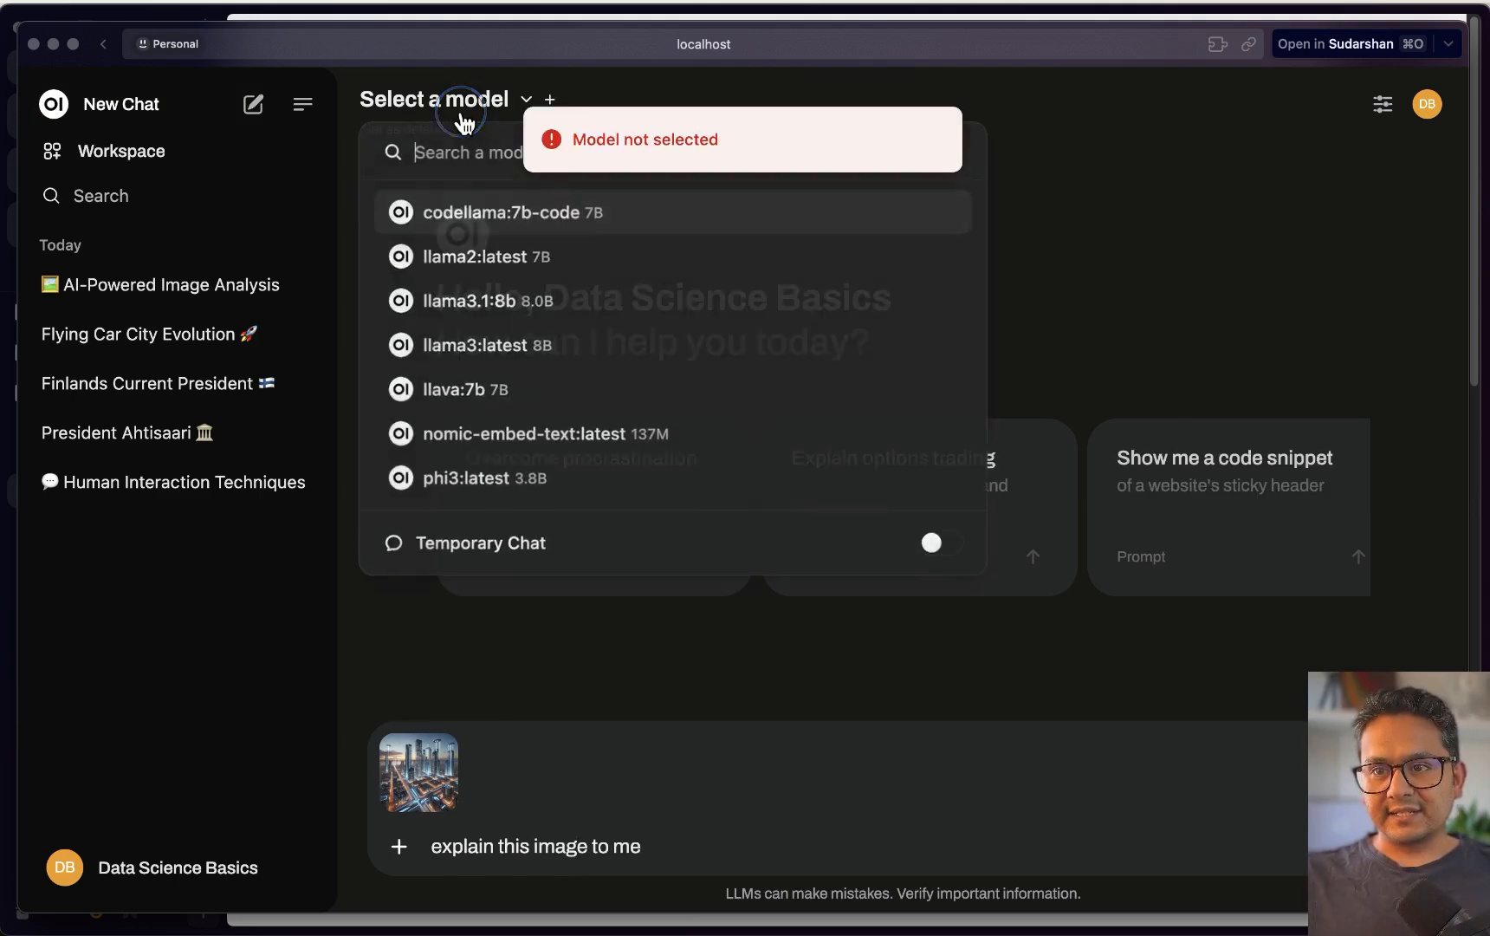
left_click(463, 392)
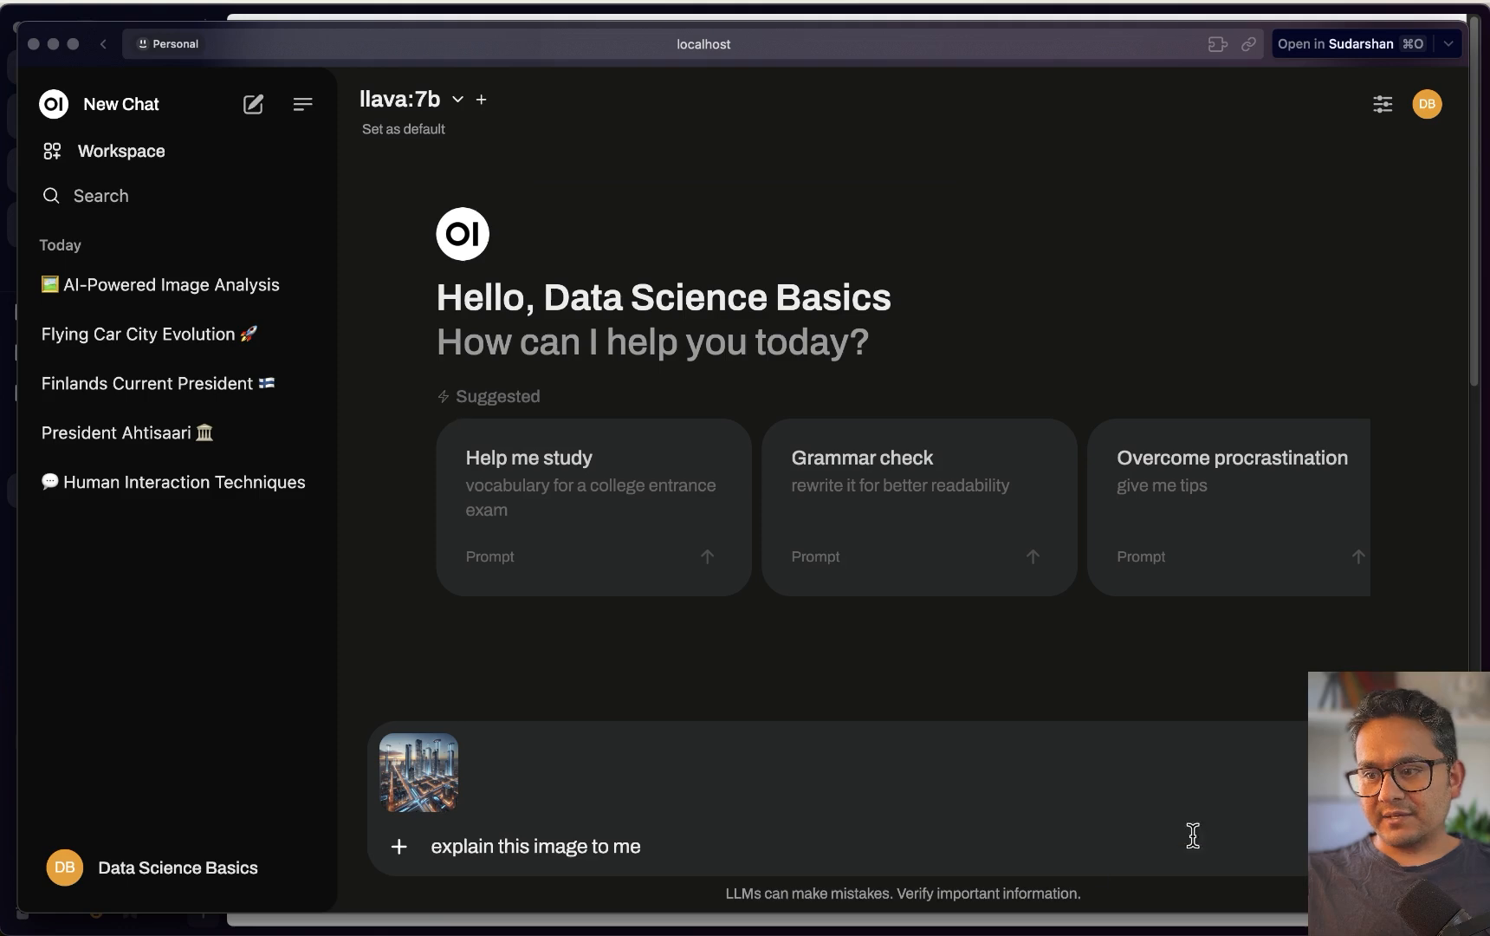
key("Return")
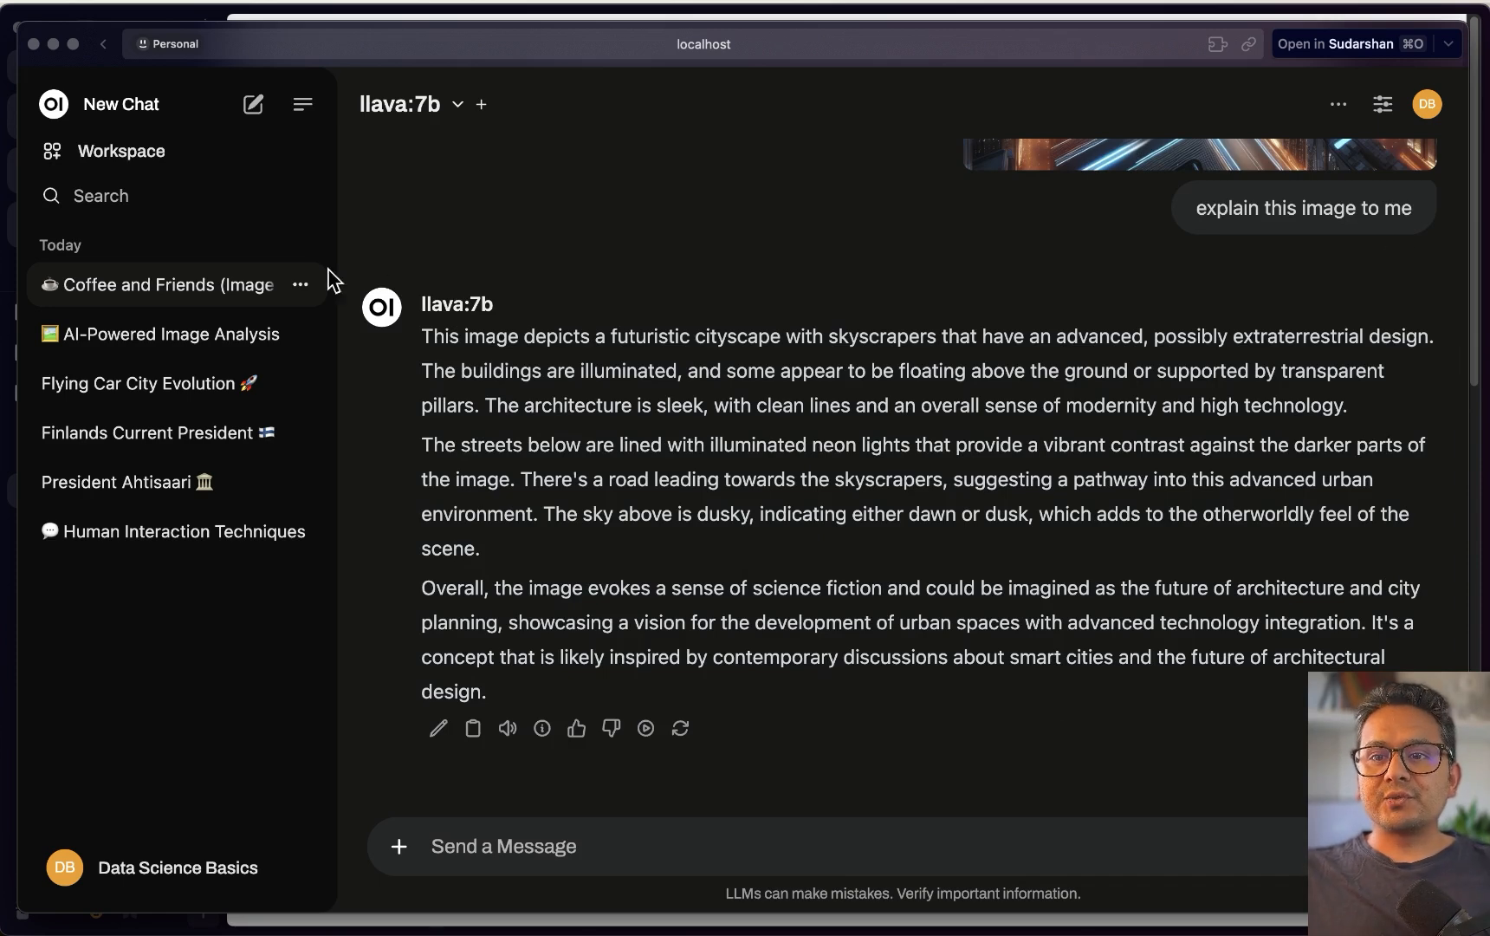
left_click(145, 159)
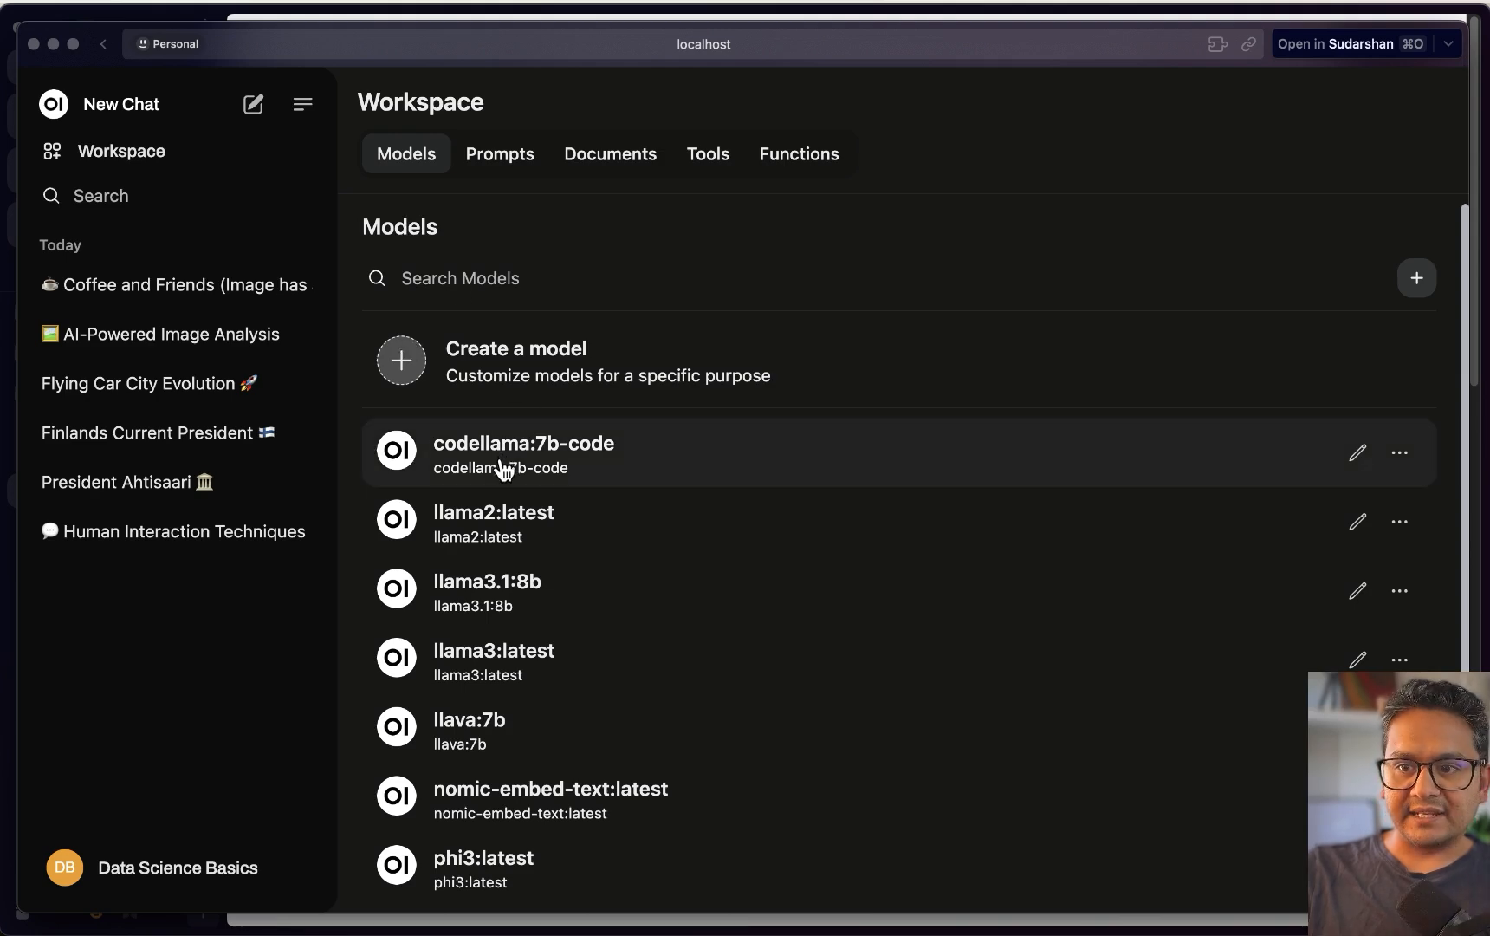
Open and dismiss the options menu for codellama:7b-code
scroll(513, 426, "down", 4)
scroll(832, 555, "up", 4)
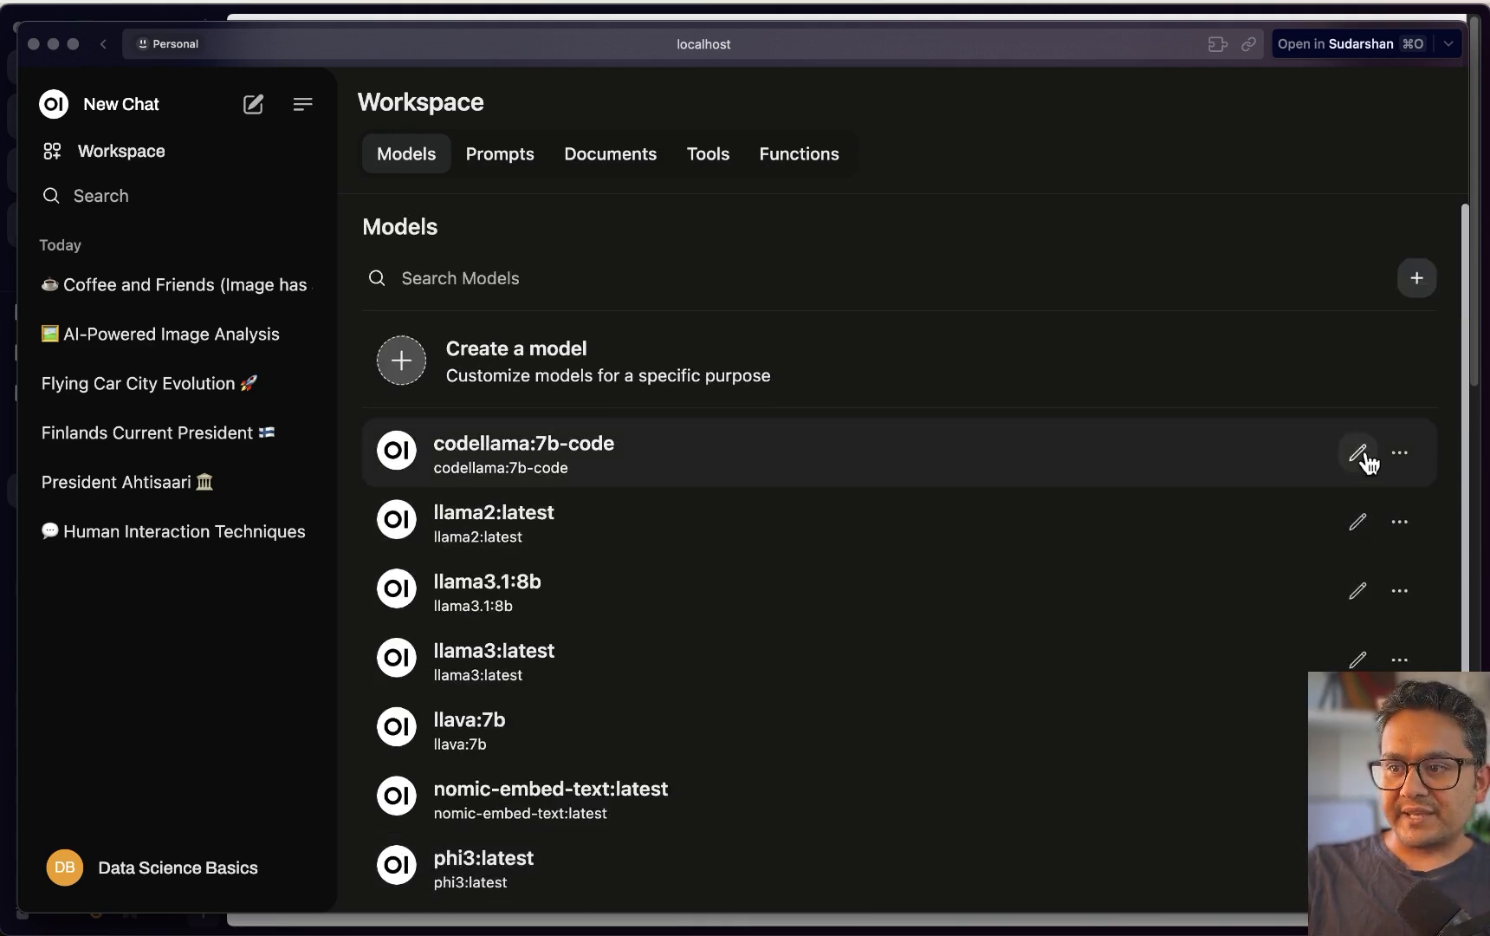
left_click(1400, 453)
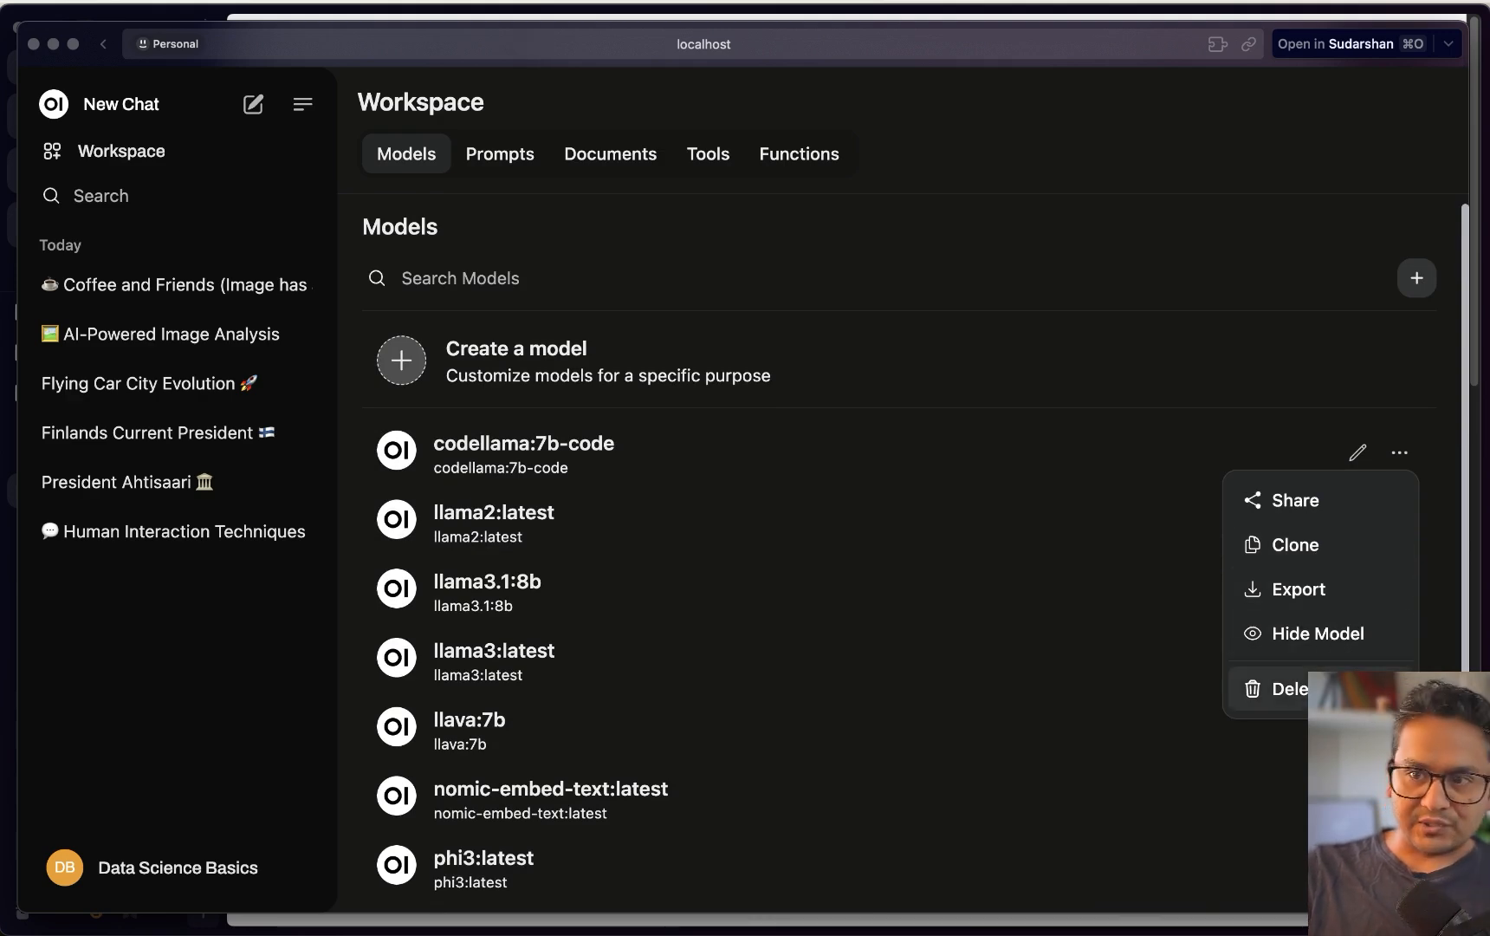
left_click(1008, 222)
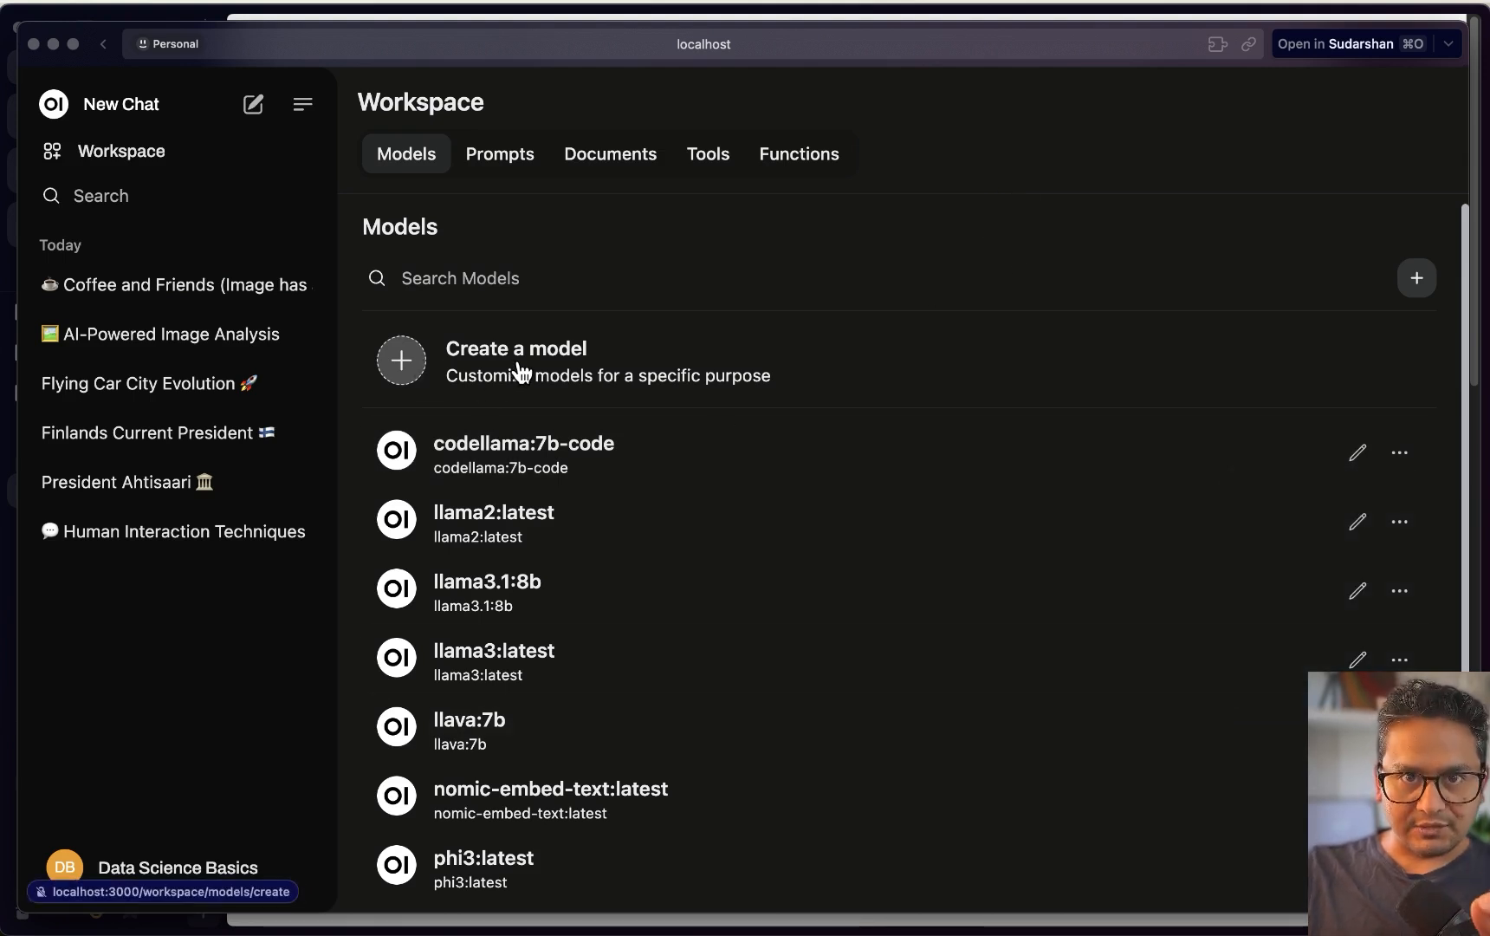
Browse the Create a model form and its Base Model list, returning to Models unsaved
left_click(409, 371)
left_click(559, 440)
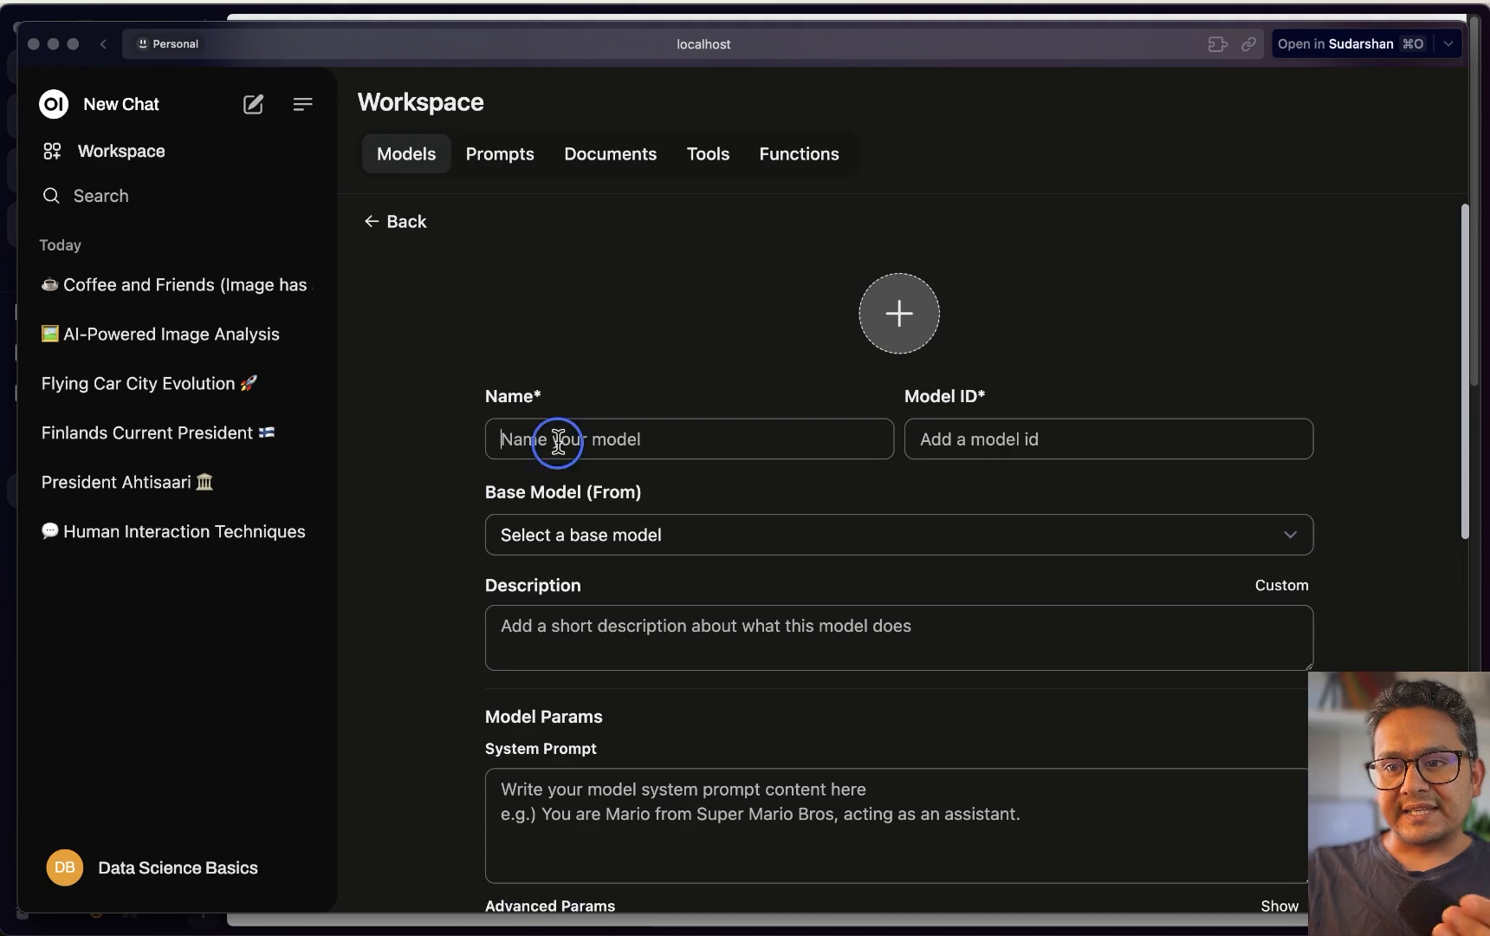
left_click(706, 545)
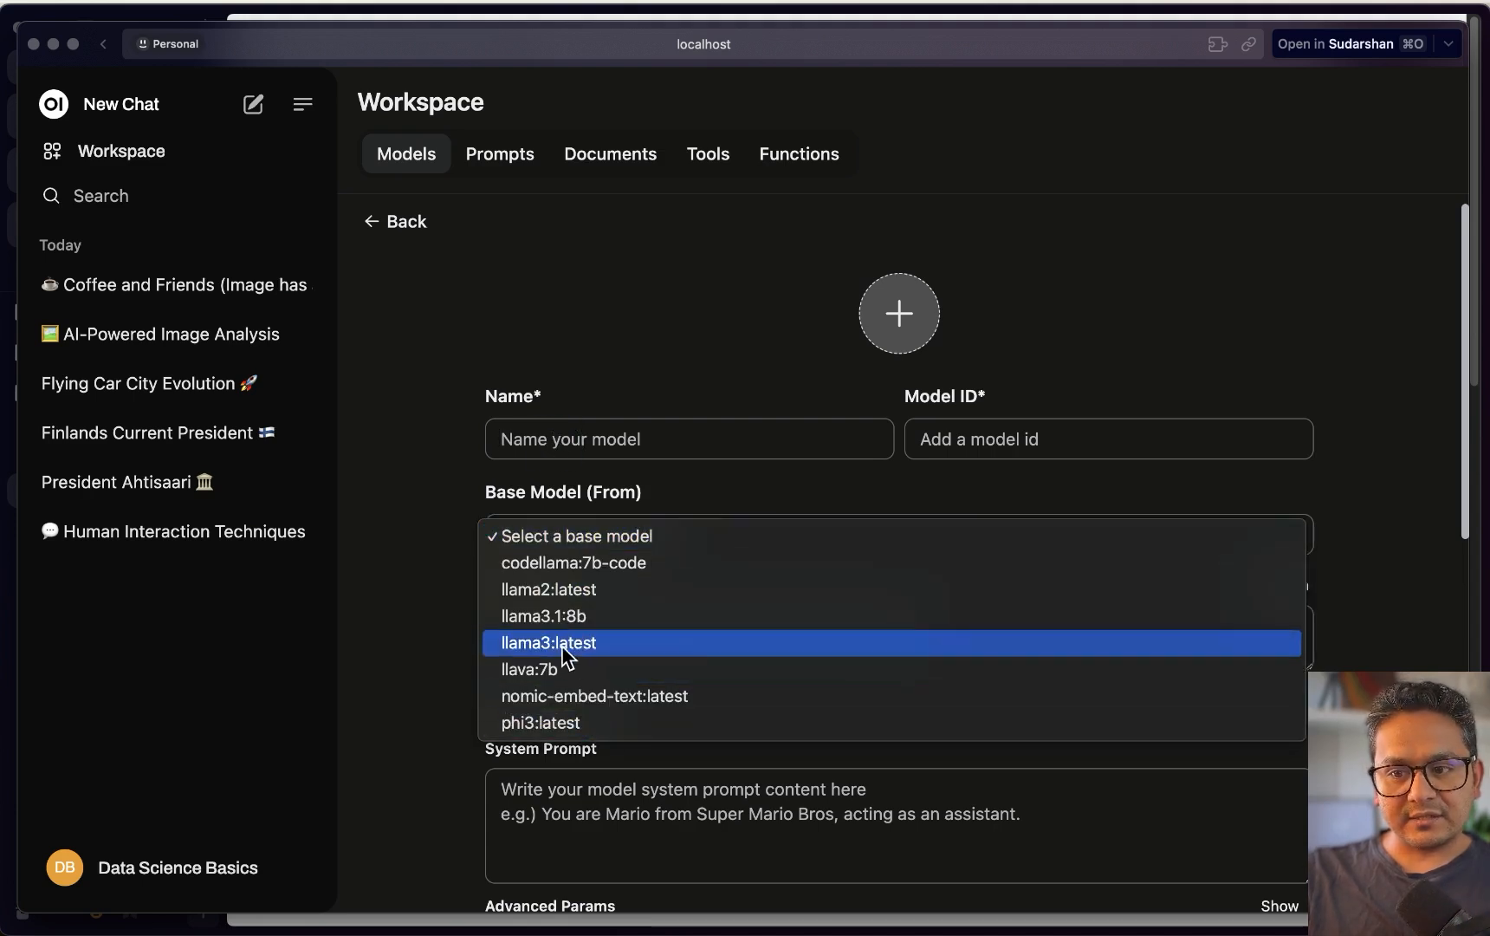
left_click(425, 649)
scroll(572, 606, "down", 5)
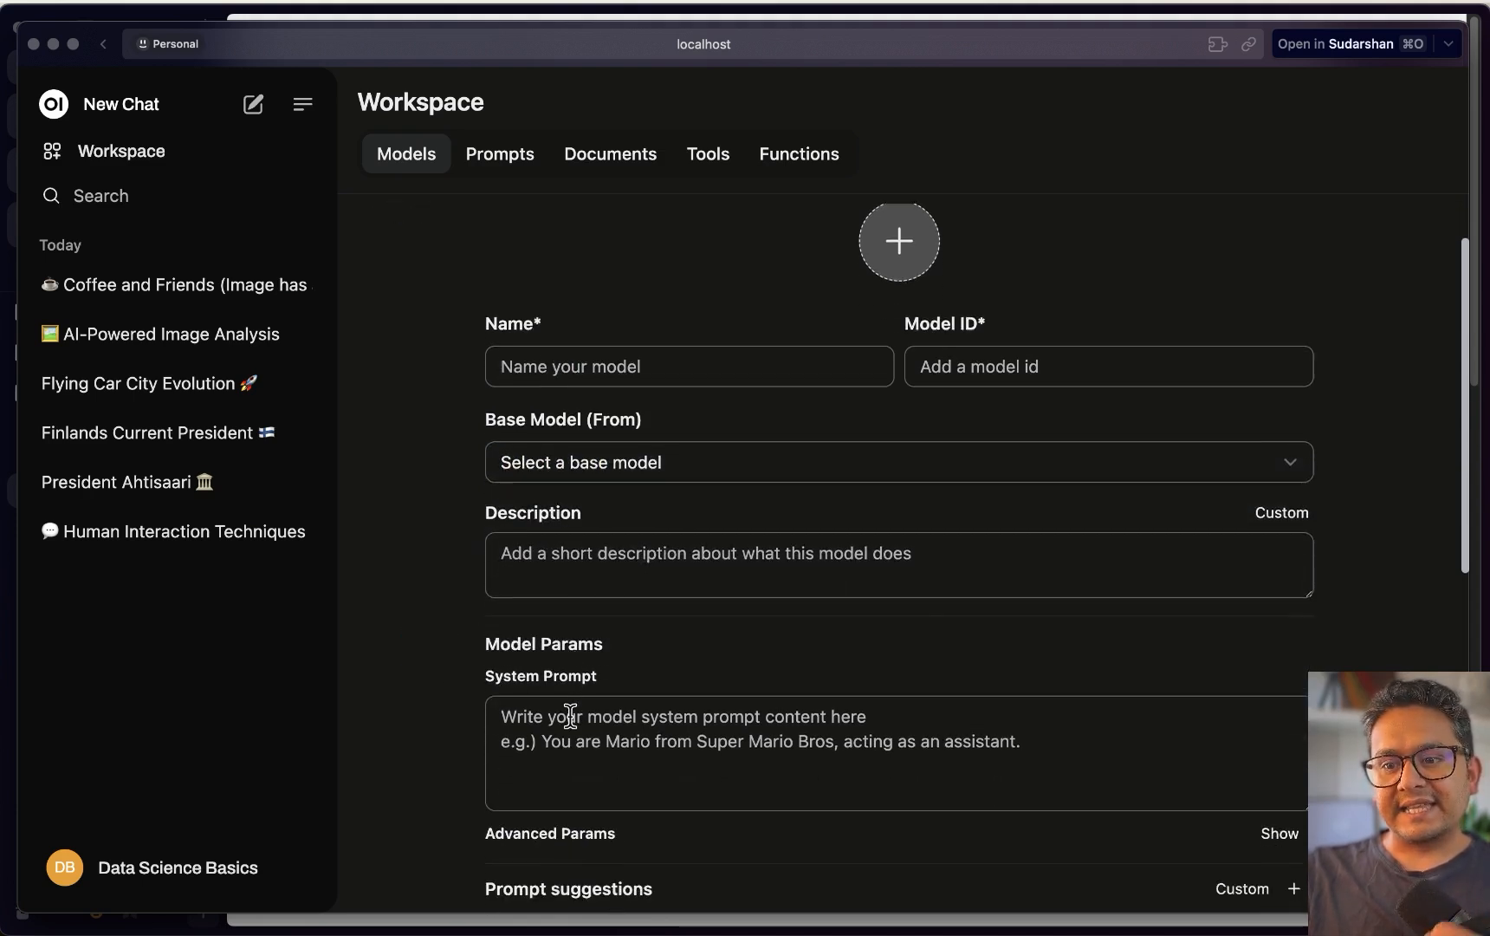
scroll(578, 502, "down", 4)
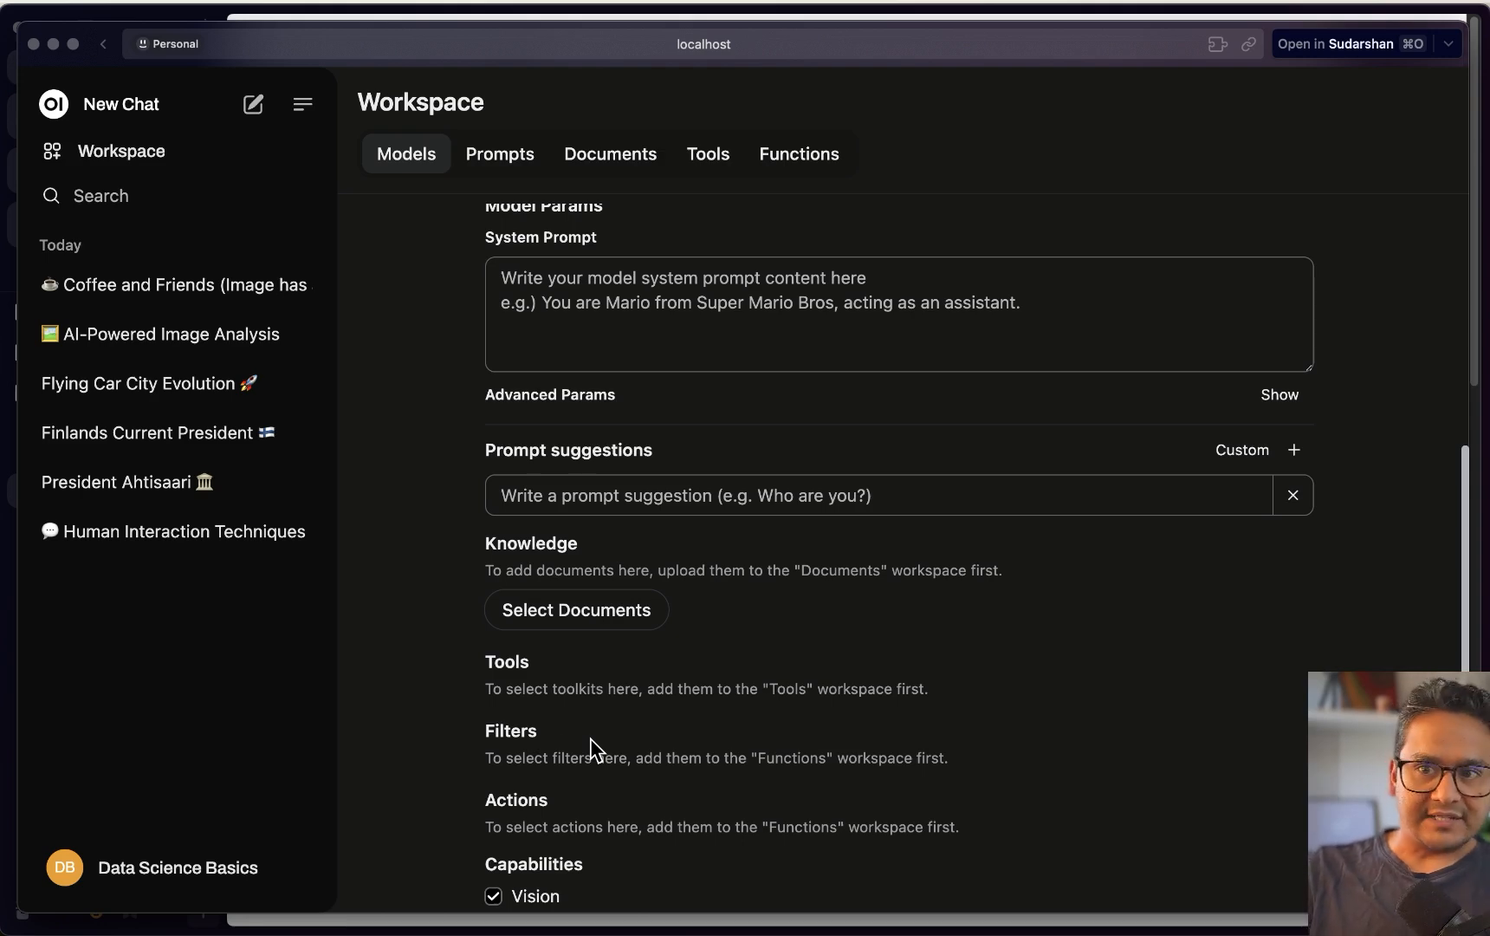
scroll(590, 738, "up", 10)
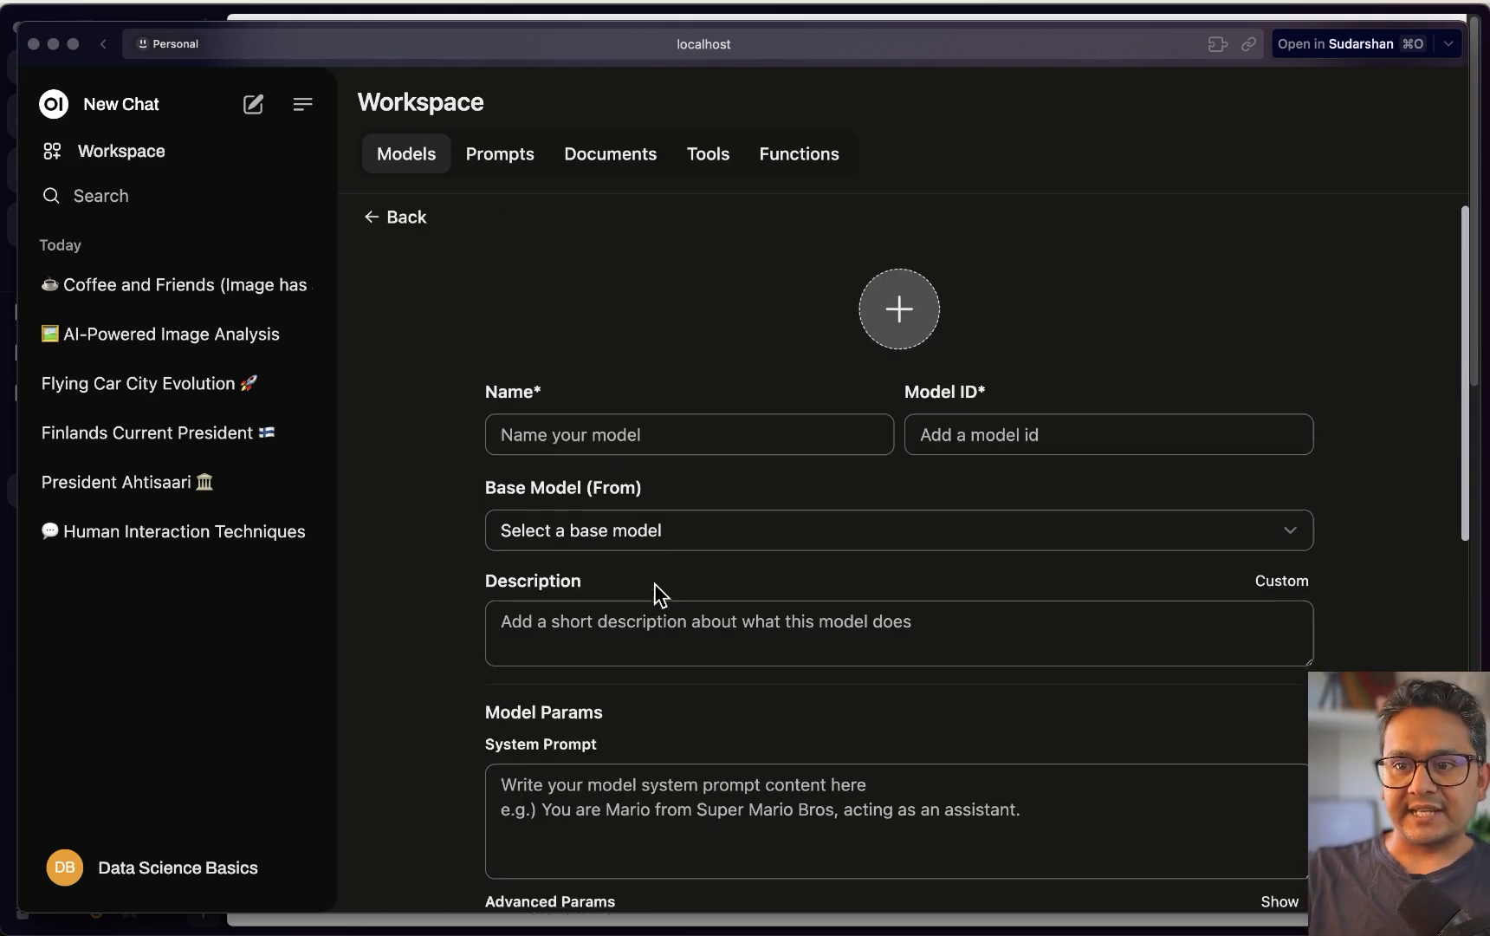
left_click(416, 158)
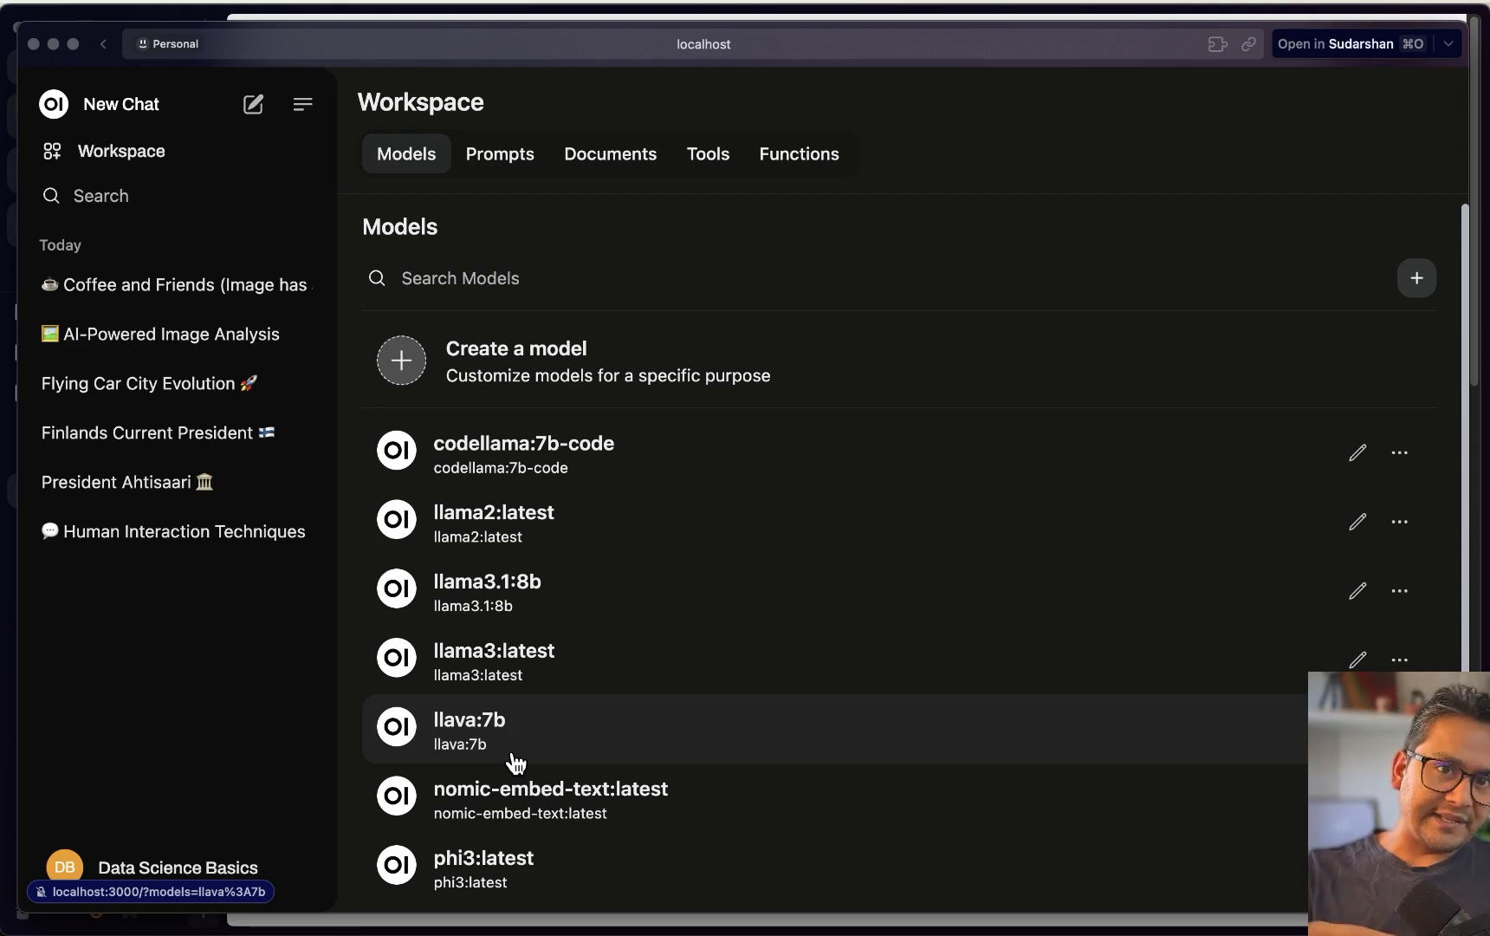
View the Workspace Prompts page, then bring the browser window forward
left_click(482, 169)
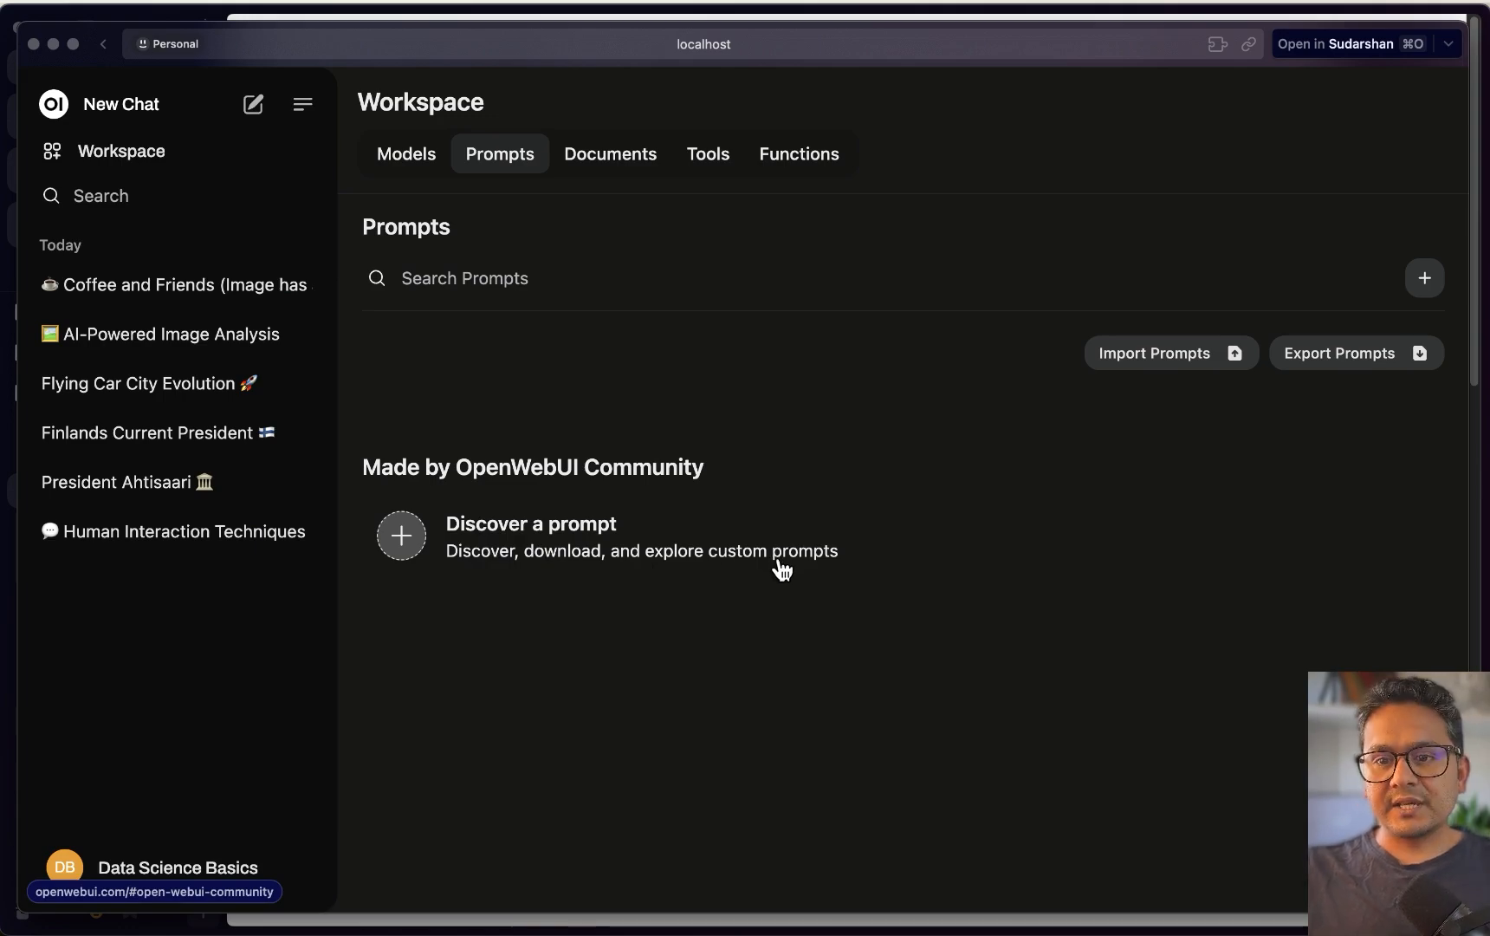
key("ctrl+Up")
left_click(278, 461)
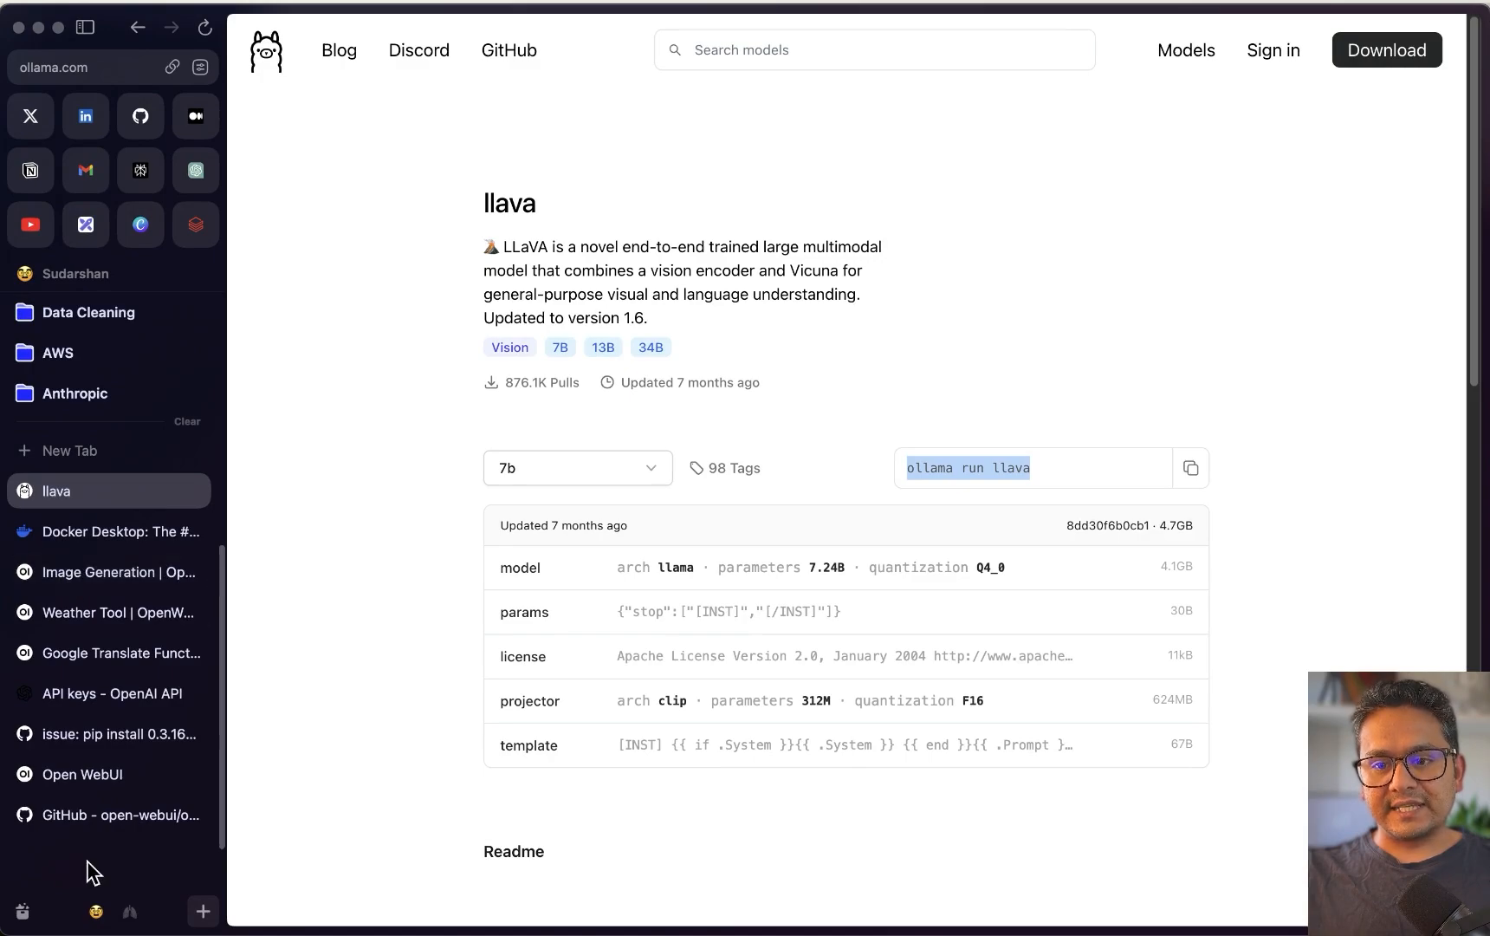
Filter openwebui.com community listings by Tools, then Prompts, then Models
left_click(97, 780)
scroll(624, 407, "down", 5)
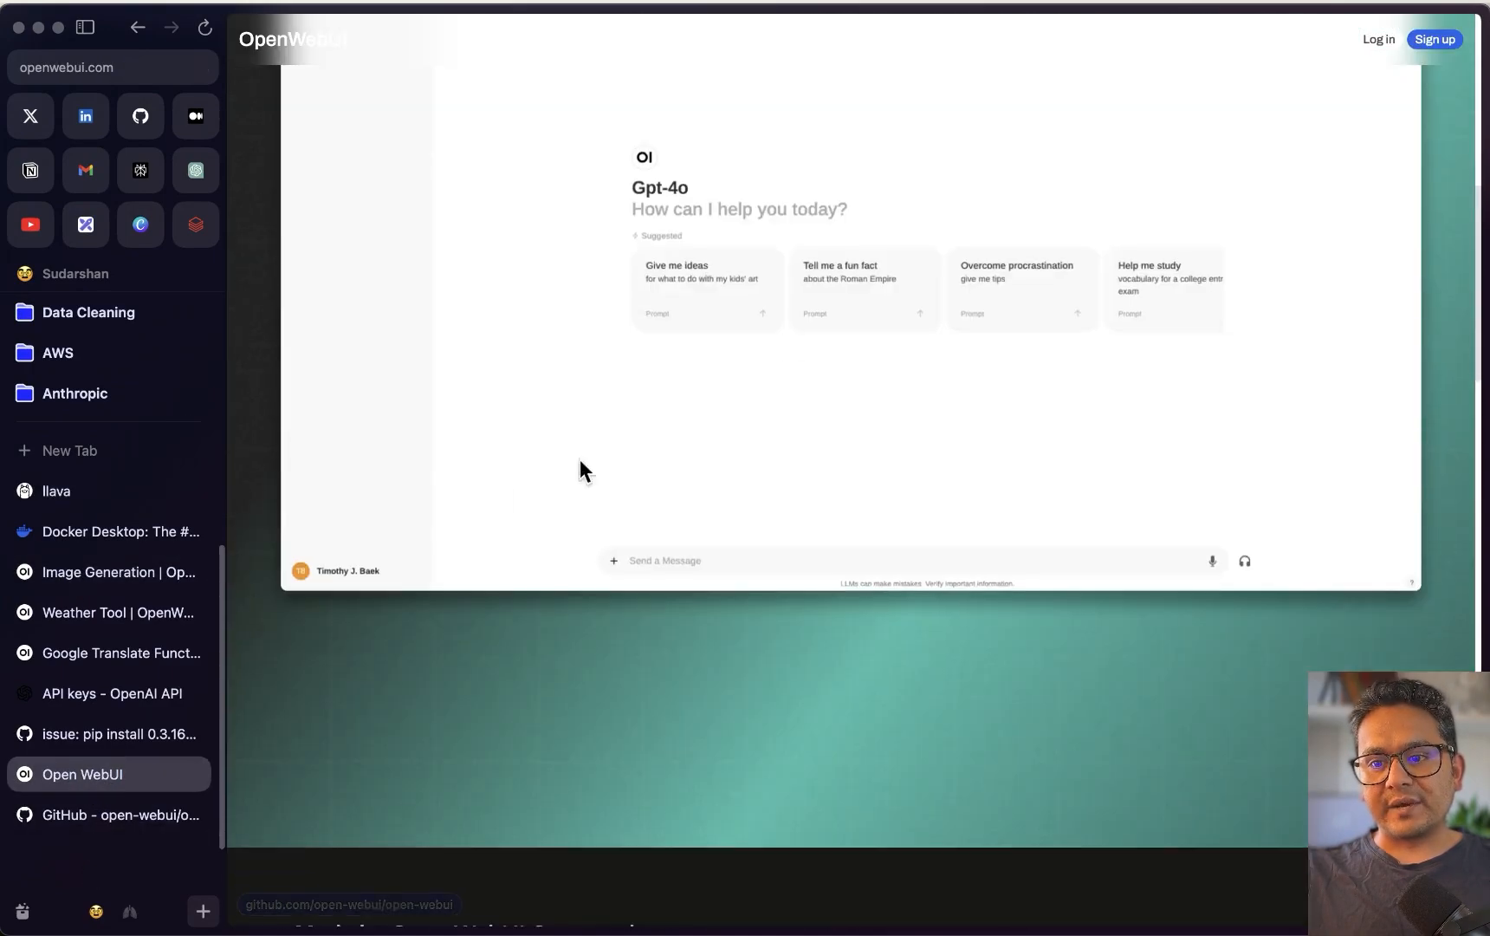
scroll(554, 476, "down", 10)
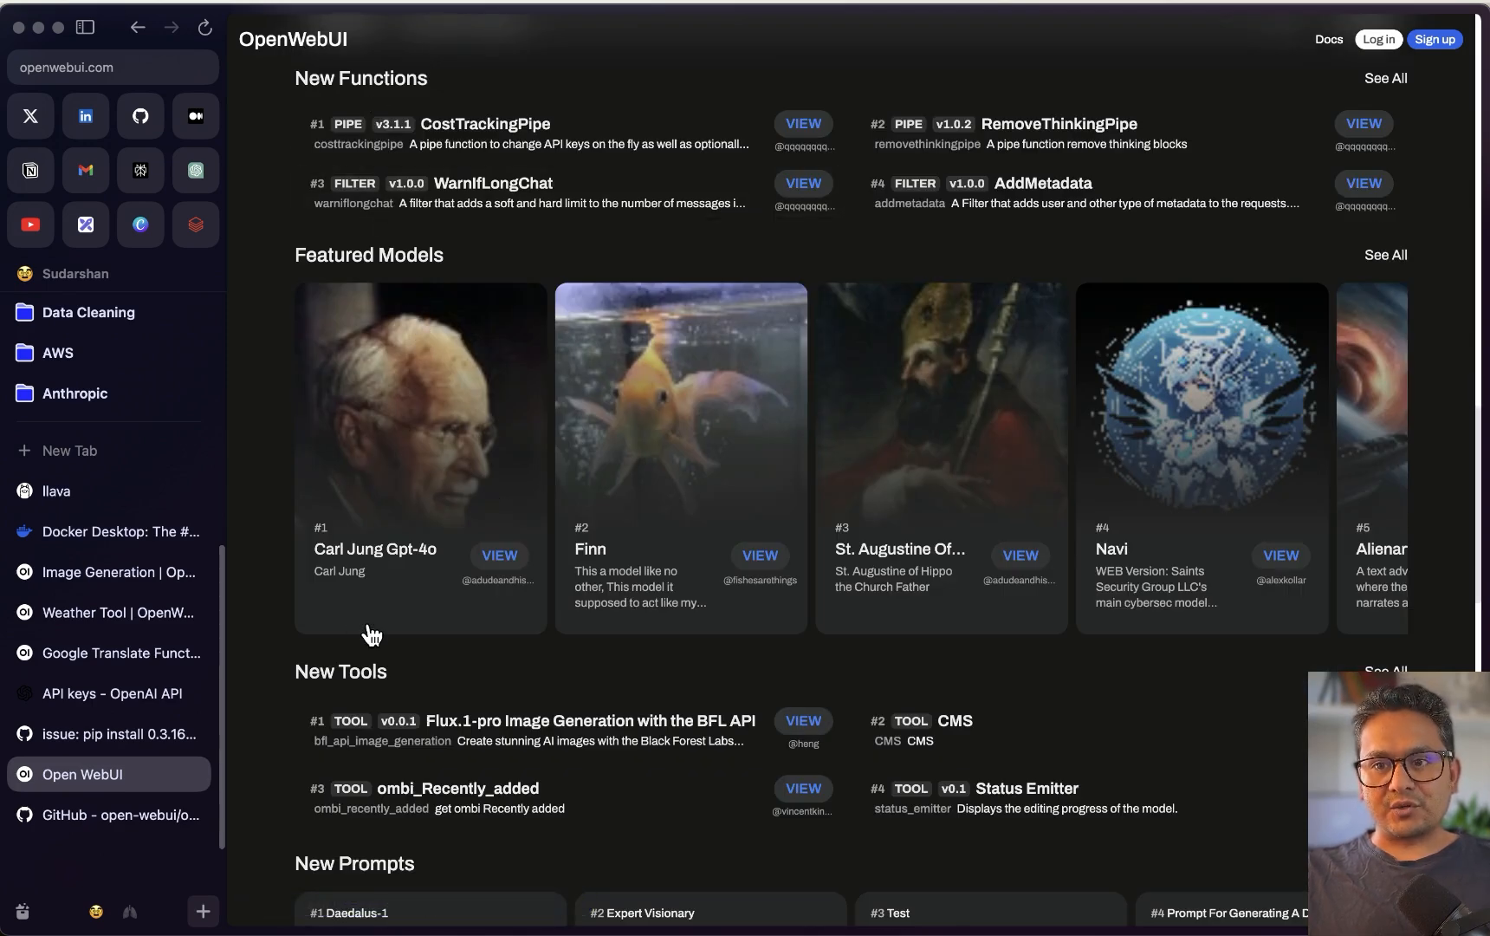
scroll(542, 193, "up", 4)
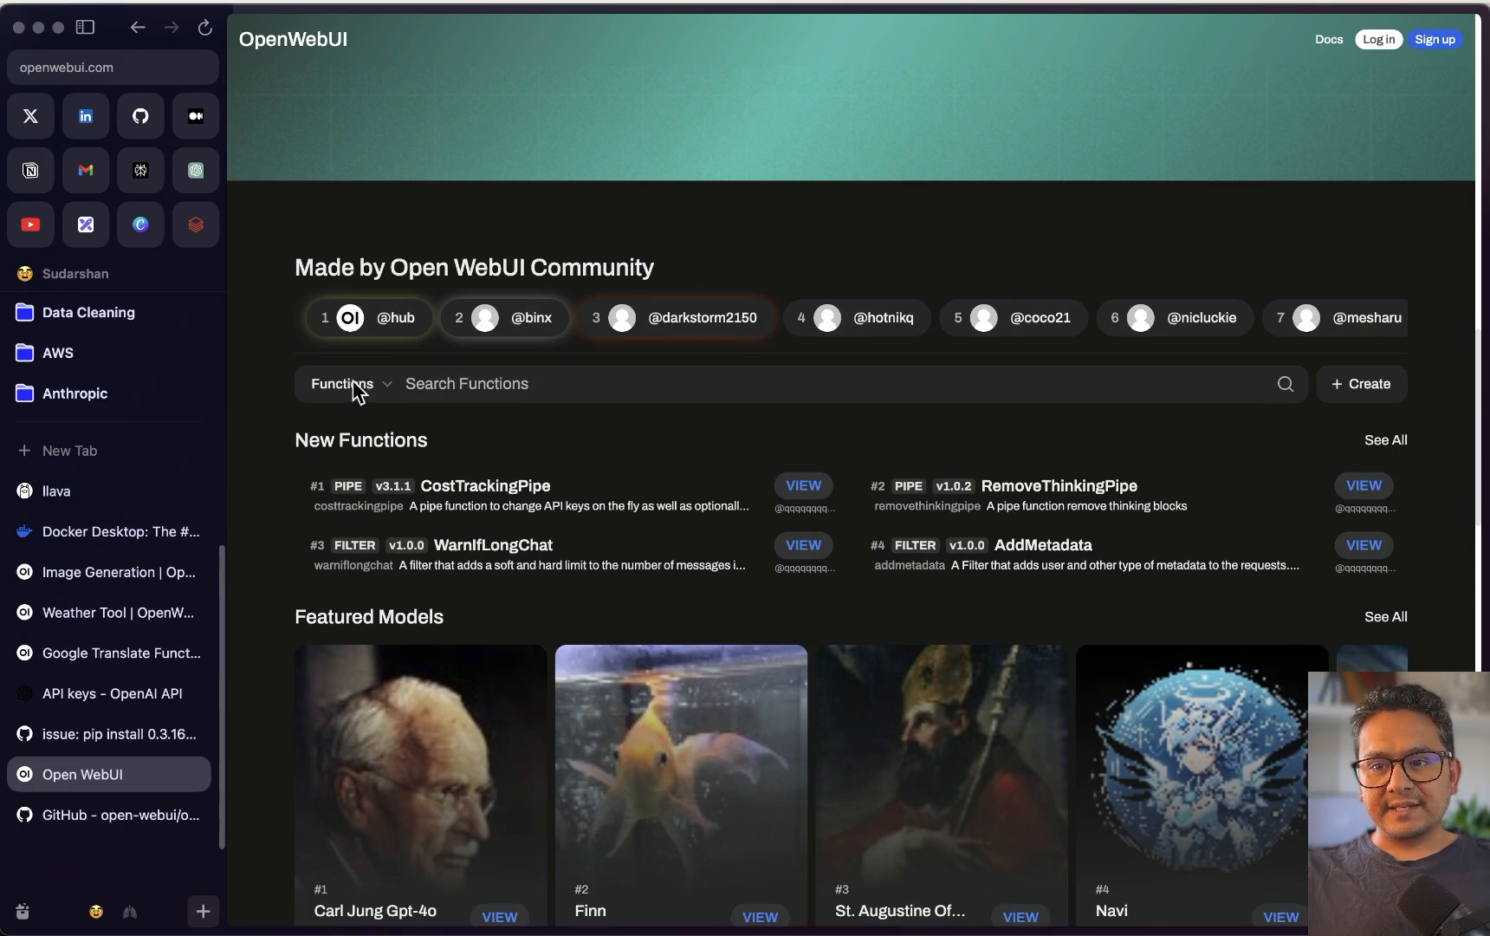
left_click(357, 387)
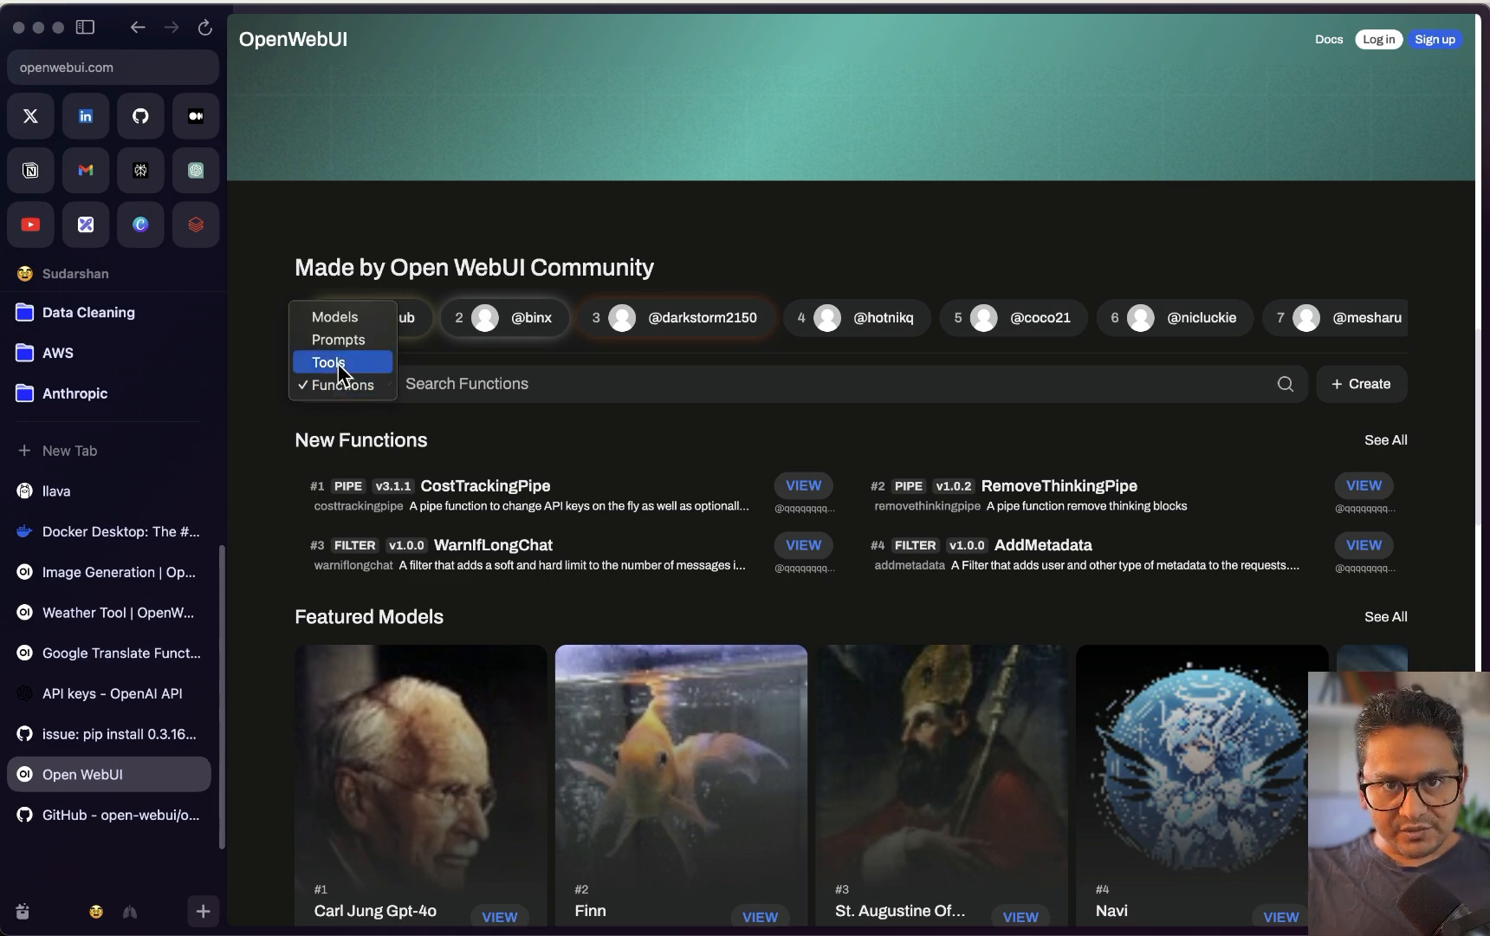
left_click(340, 364)
left_click(337, 382)
left_click(333, 367)
left_click(336, 384)
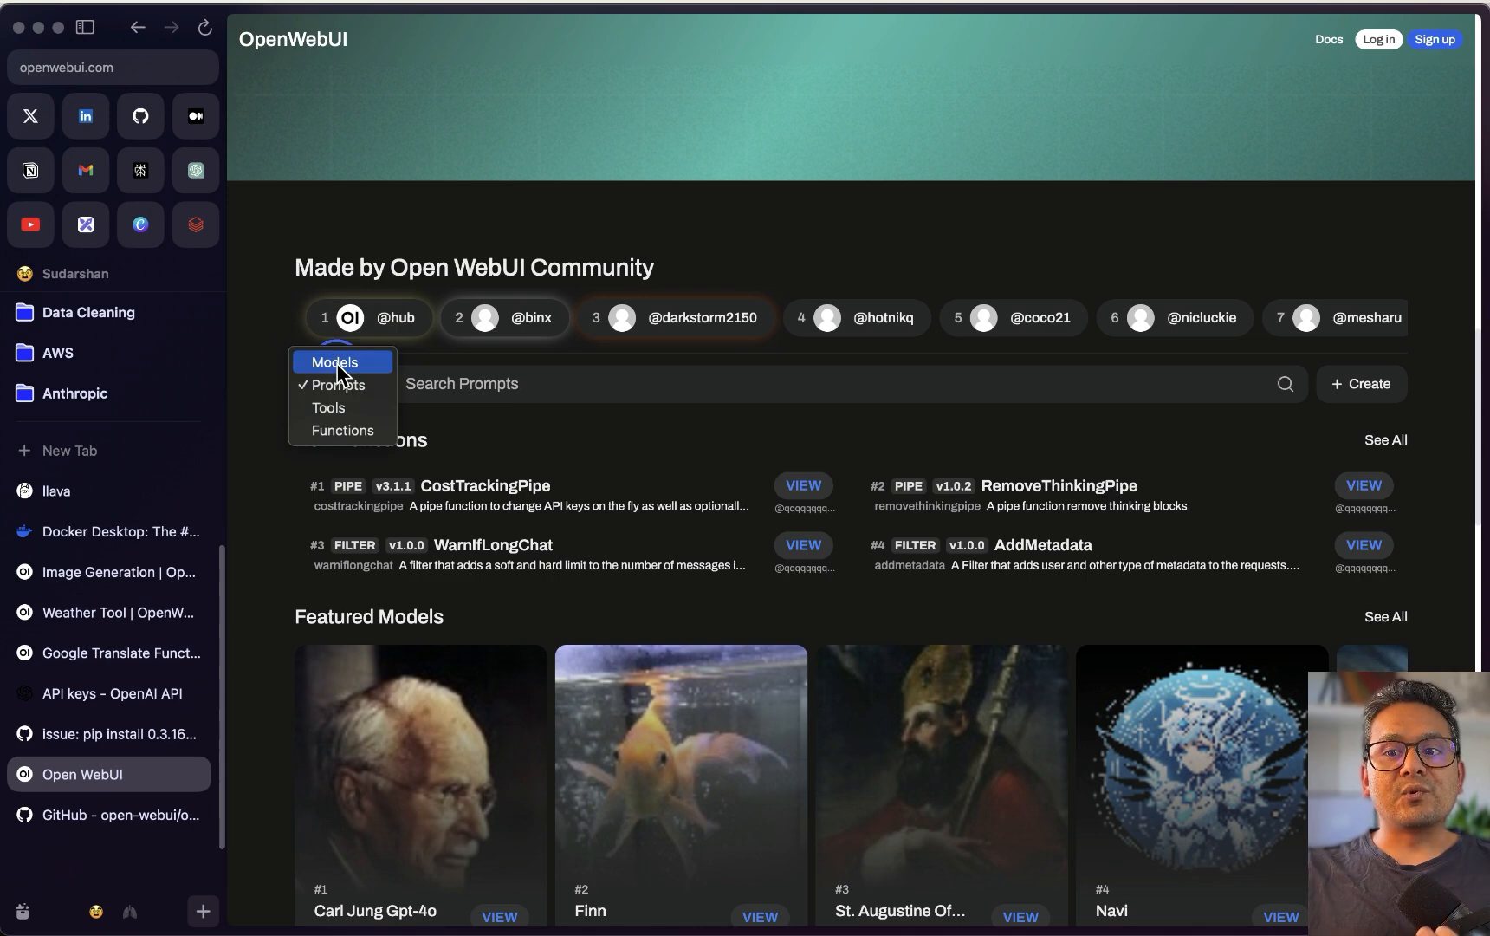
left_click(339, 364)
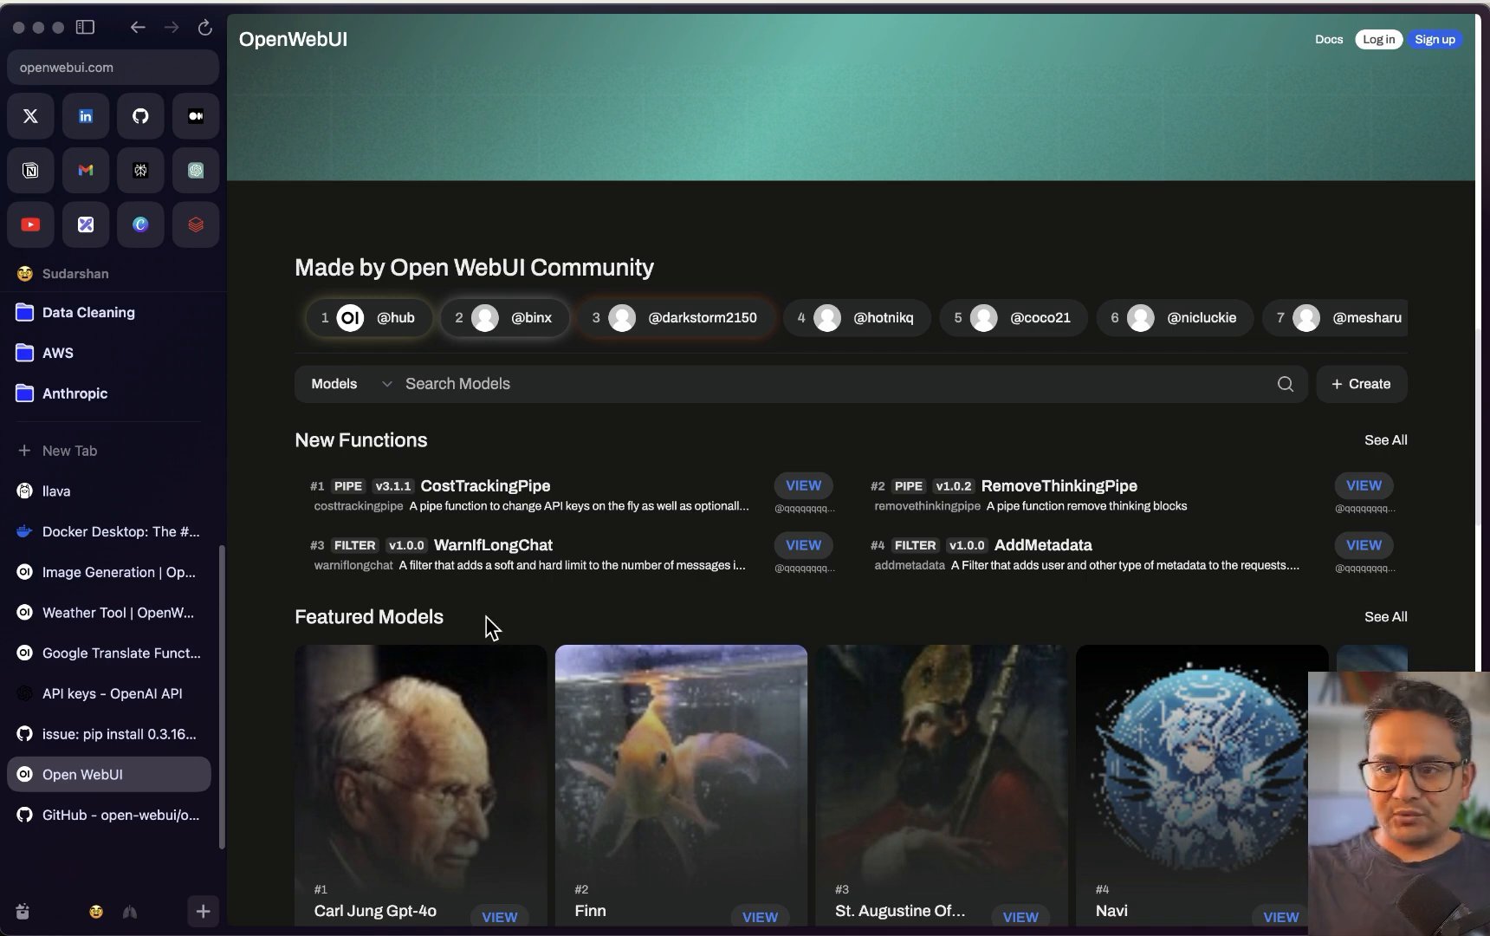
key("ctrl+Up")
left_click(403, 778)
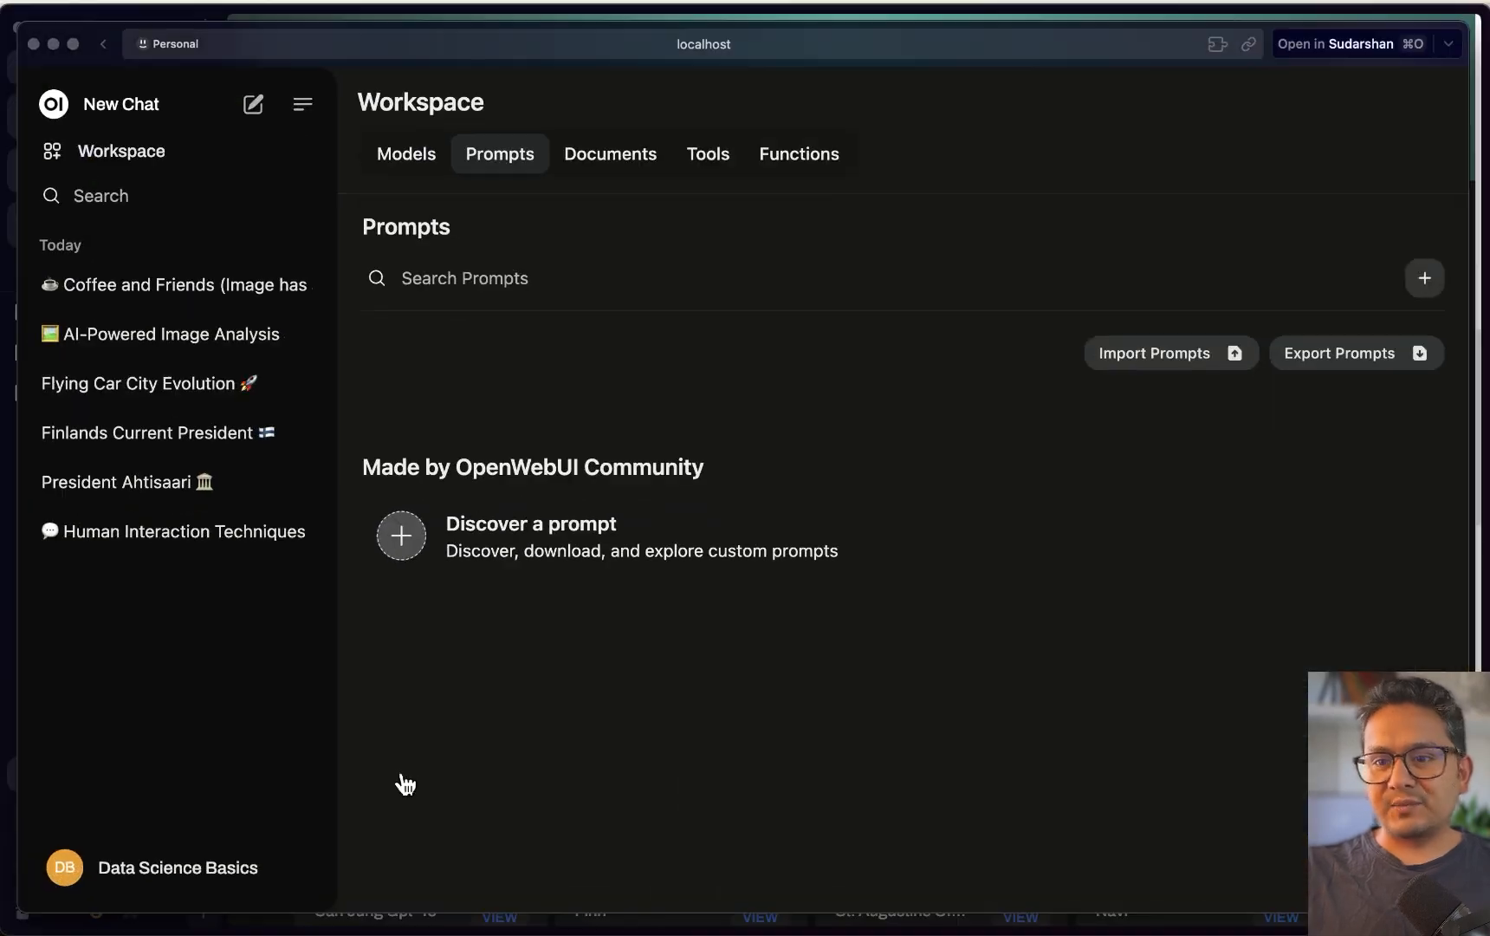
Save a 'linkedin post' prompt with content 'Write me a short linkedin post for this topic'
left_click(1424, 278)
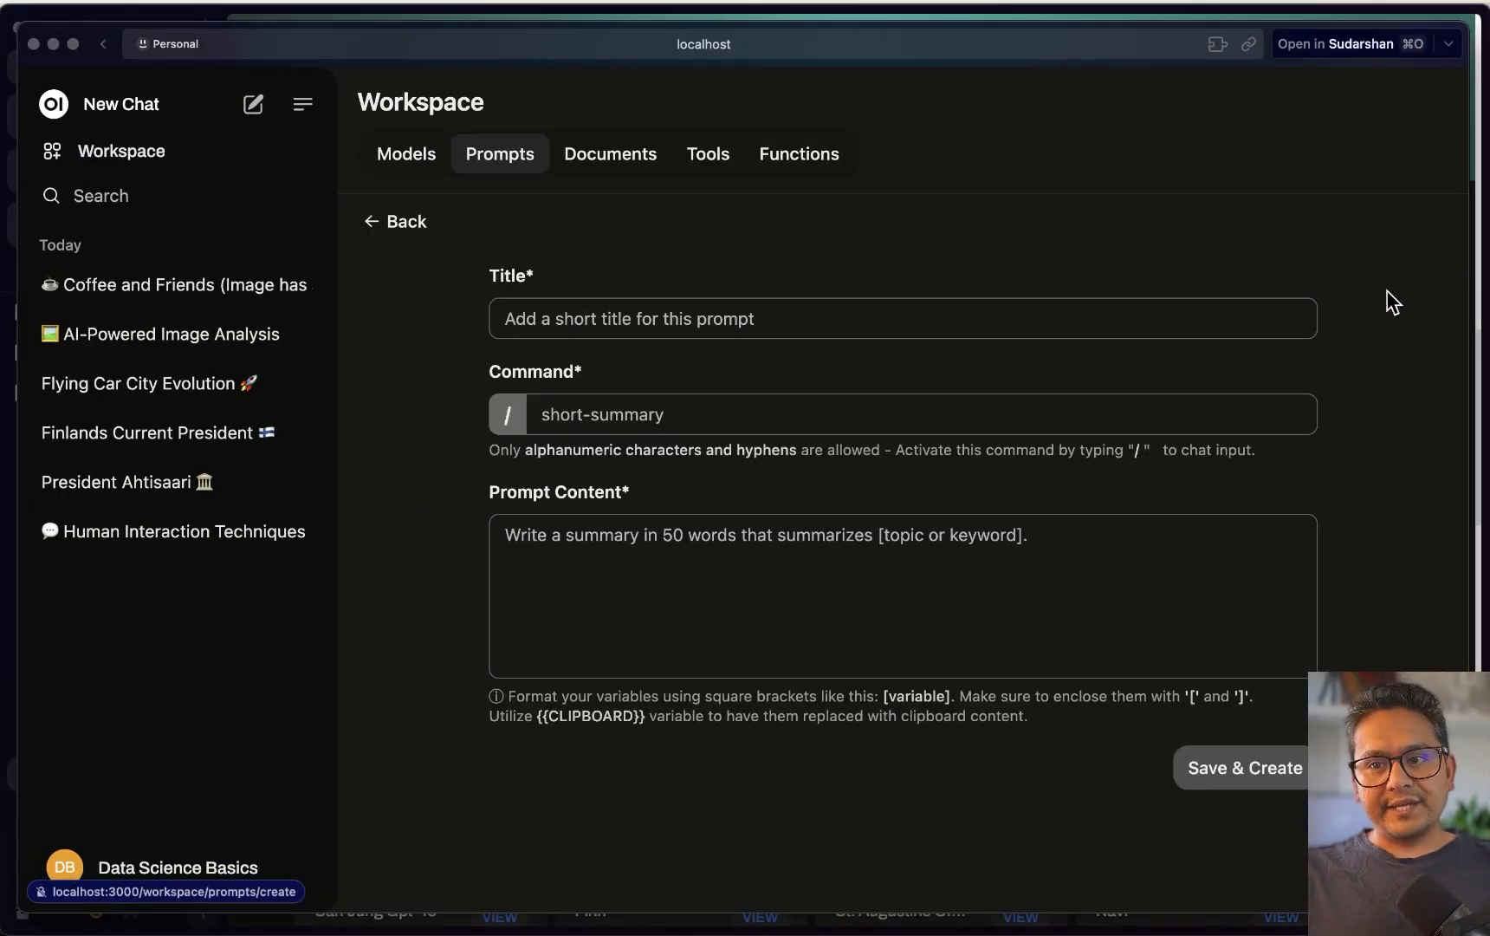
left_click(581, 323)
type("lin")
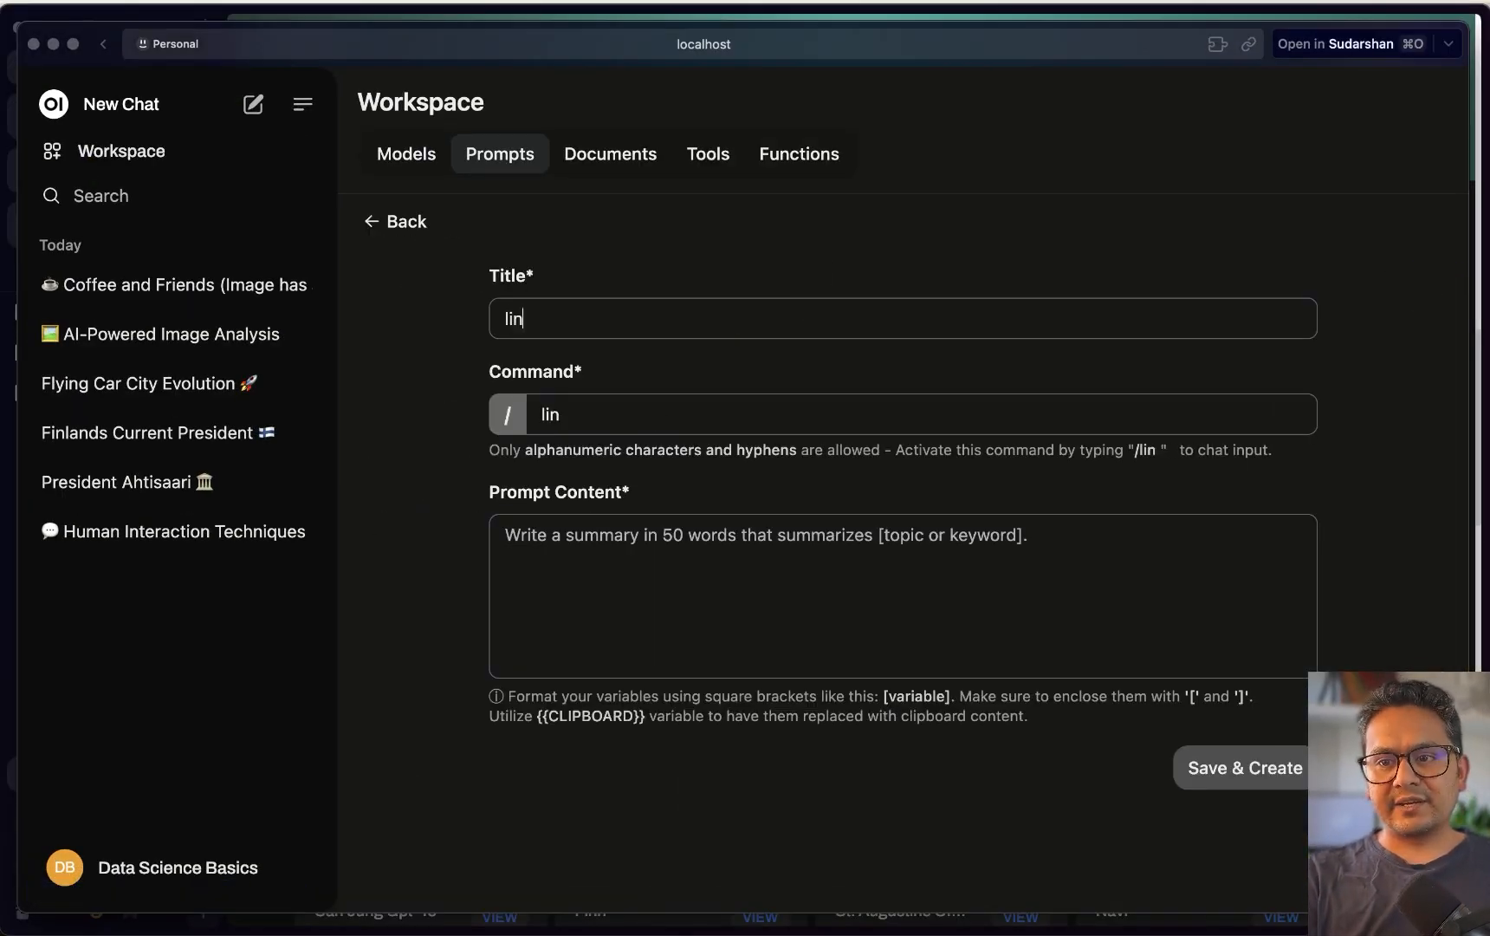
type("kedin post")
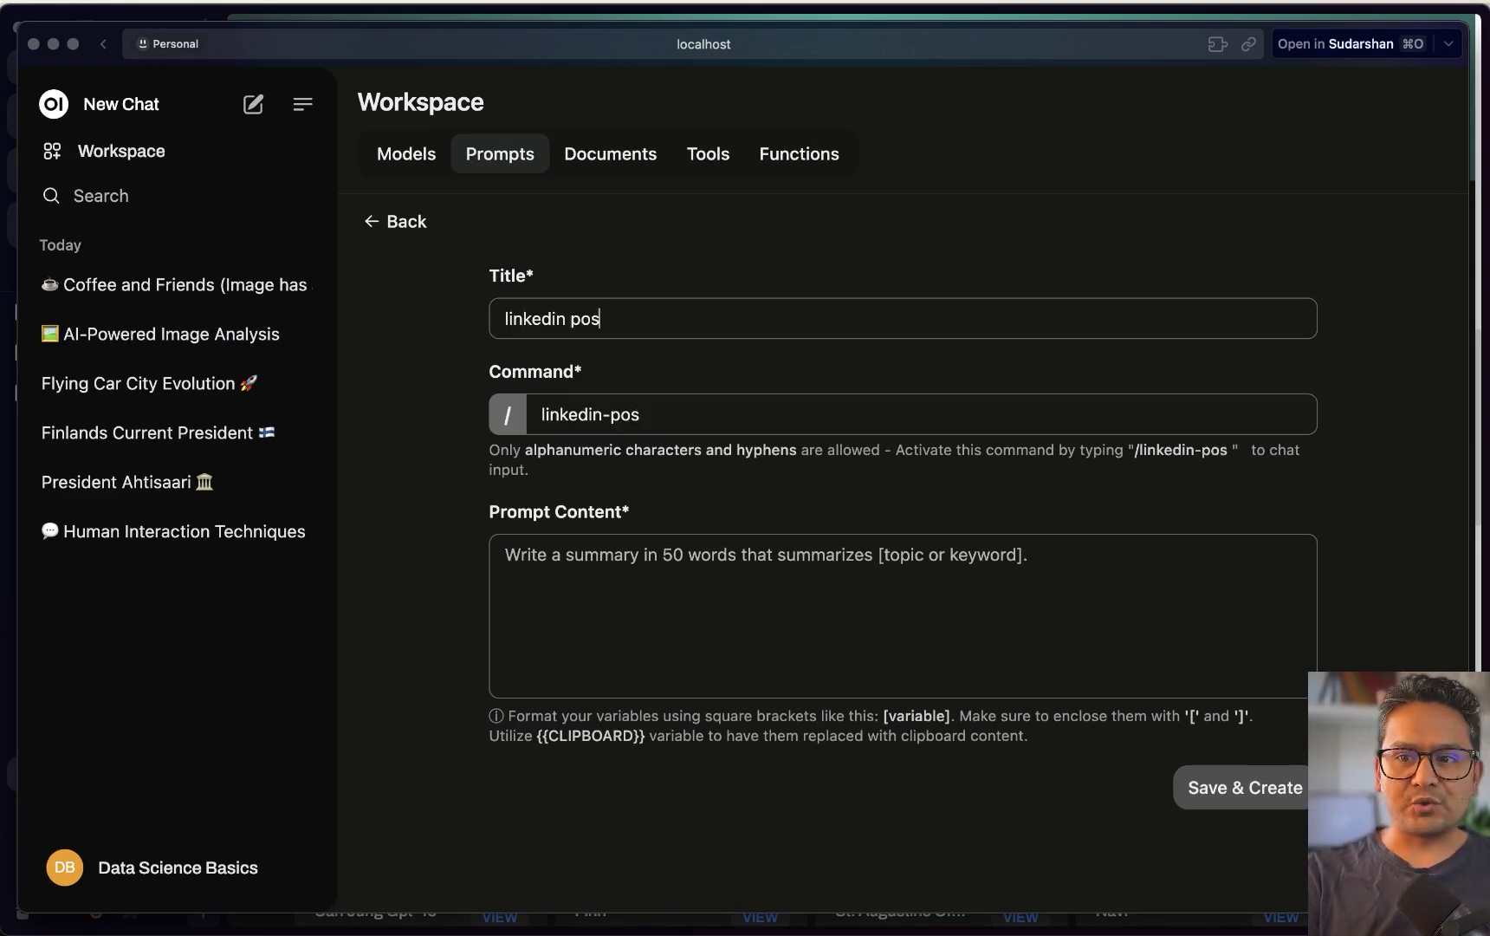
left_click(626, 584)
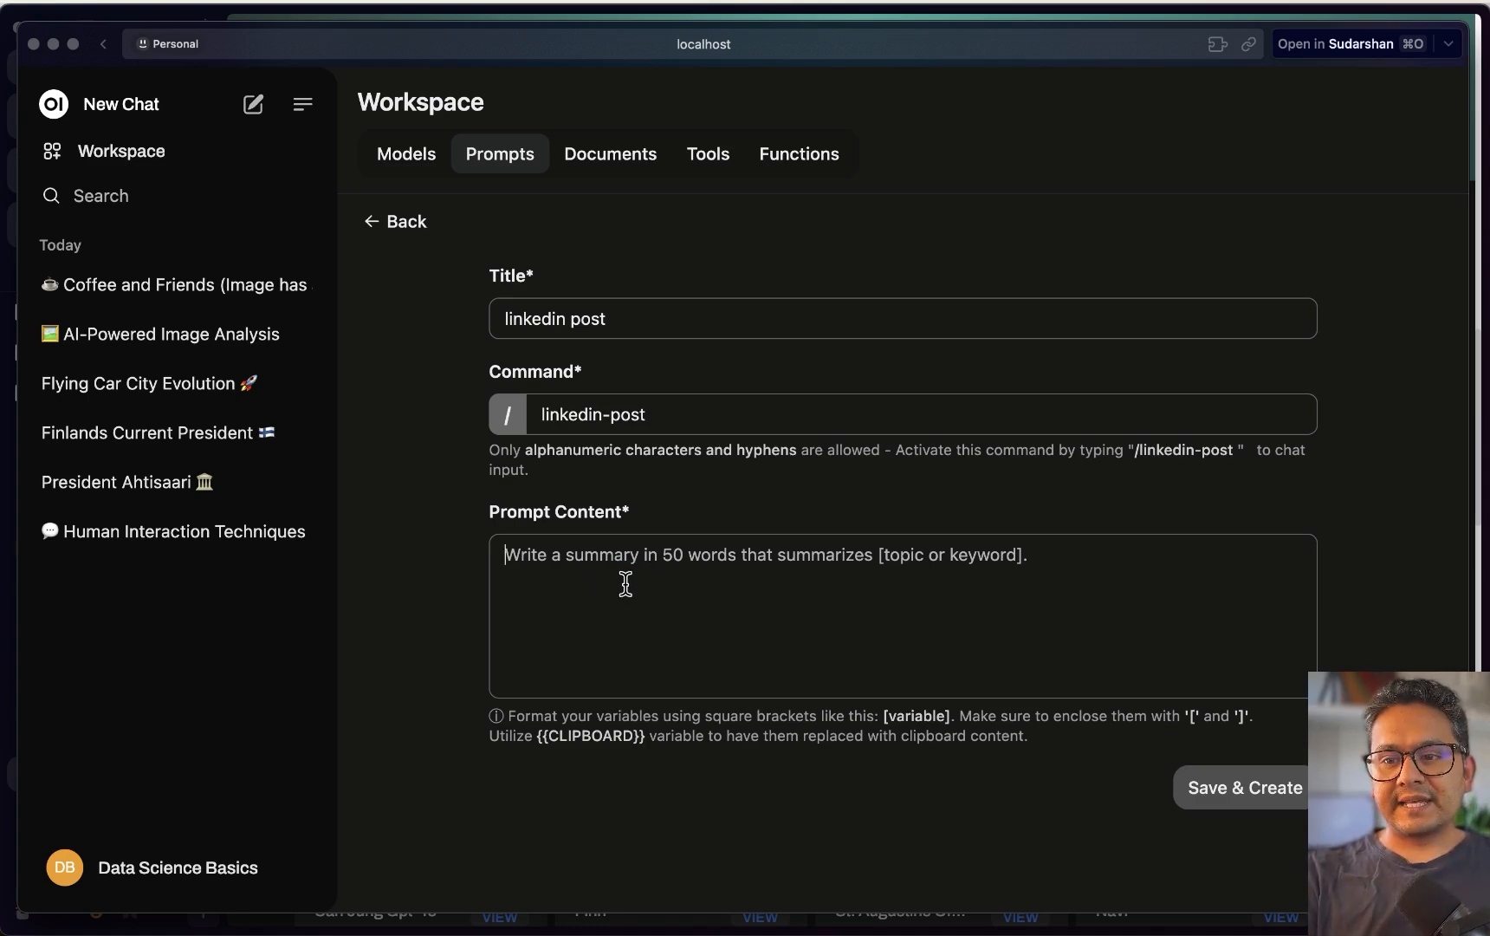
type("Write me a short")
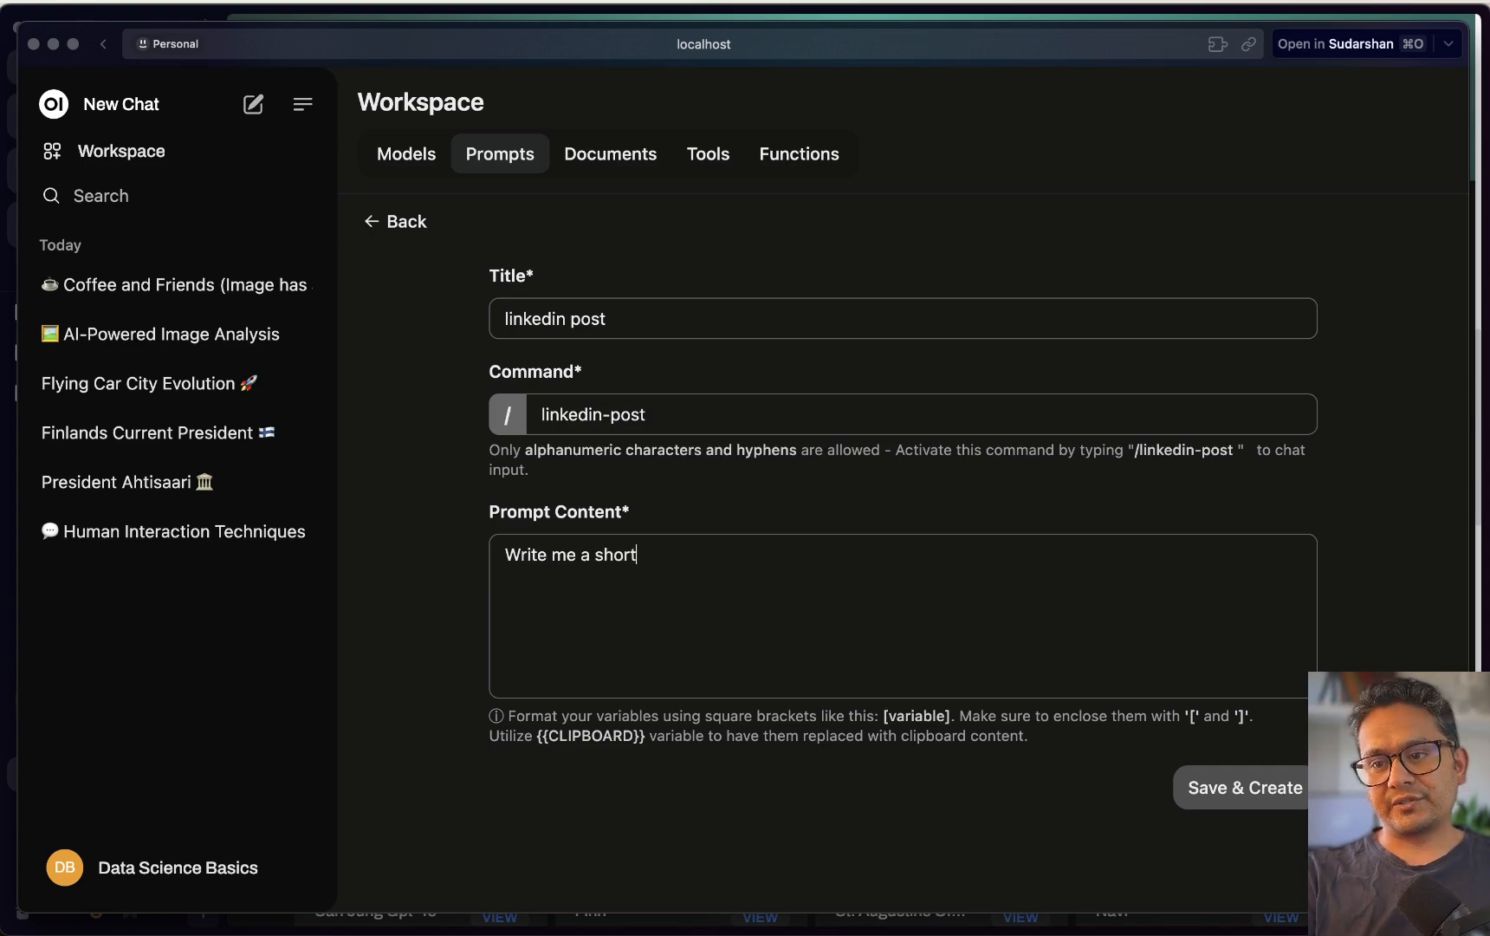
type(" linkedin post for this topic: {")
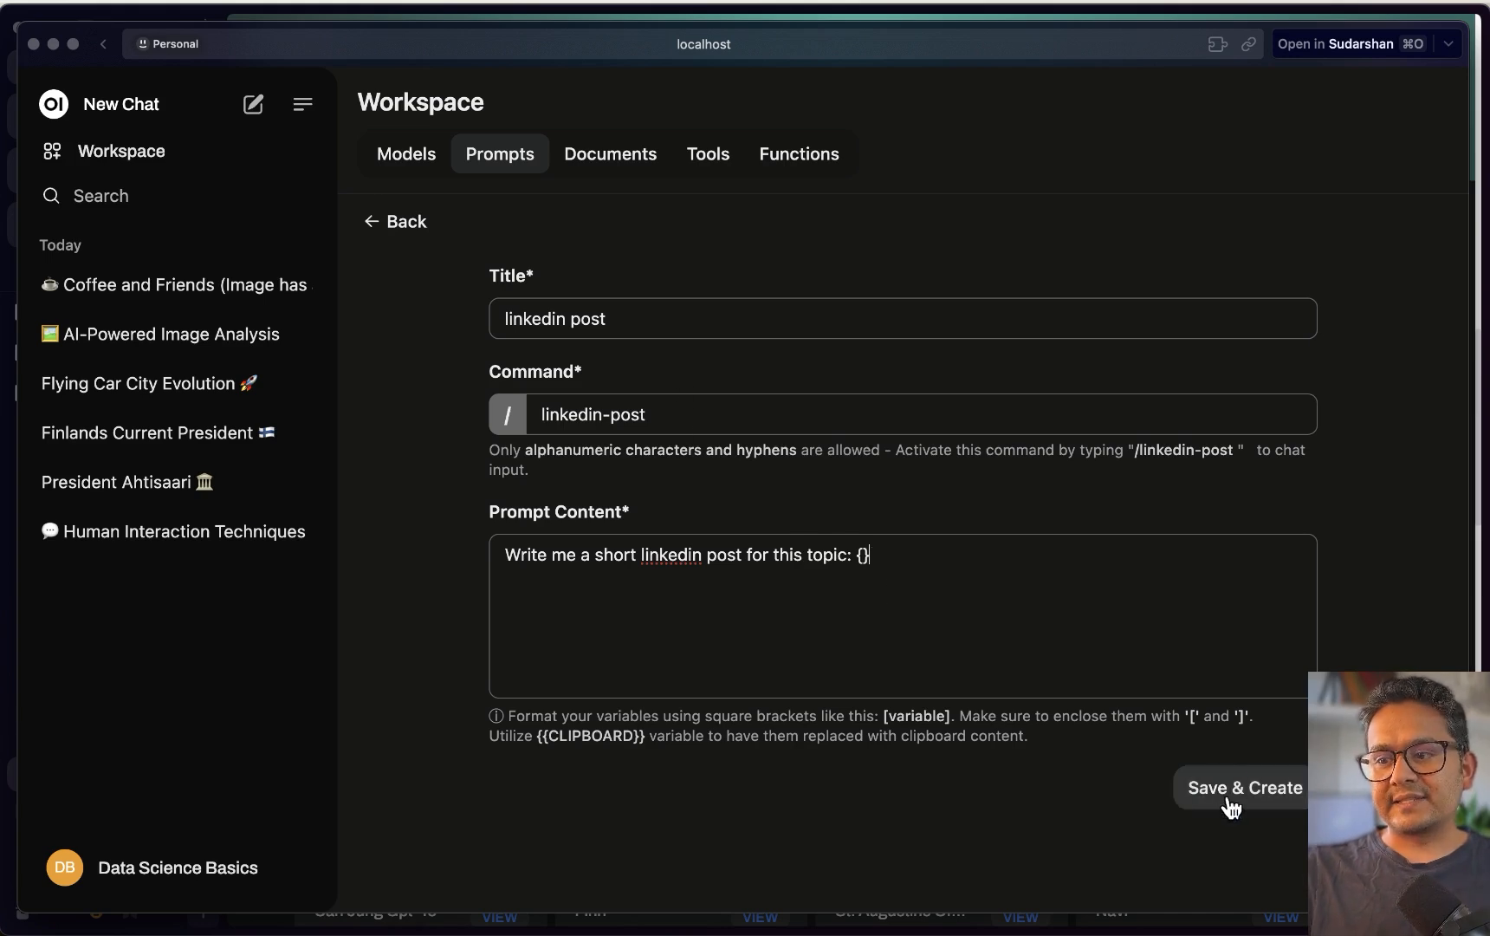
left_click(1231, 799)
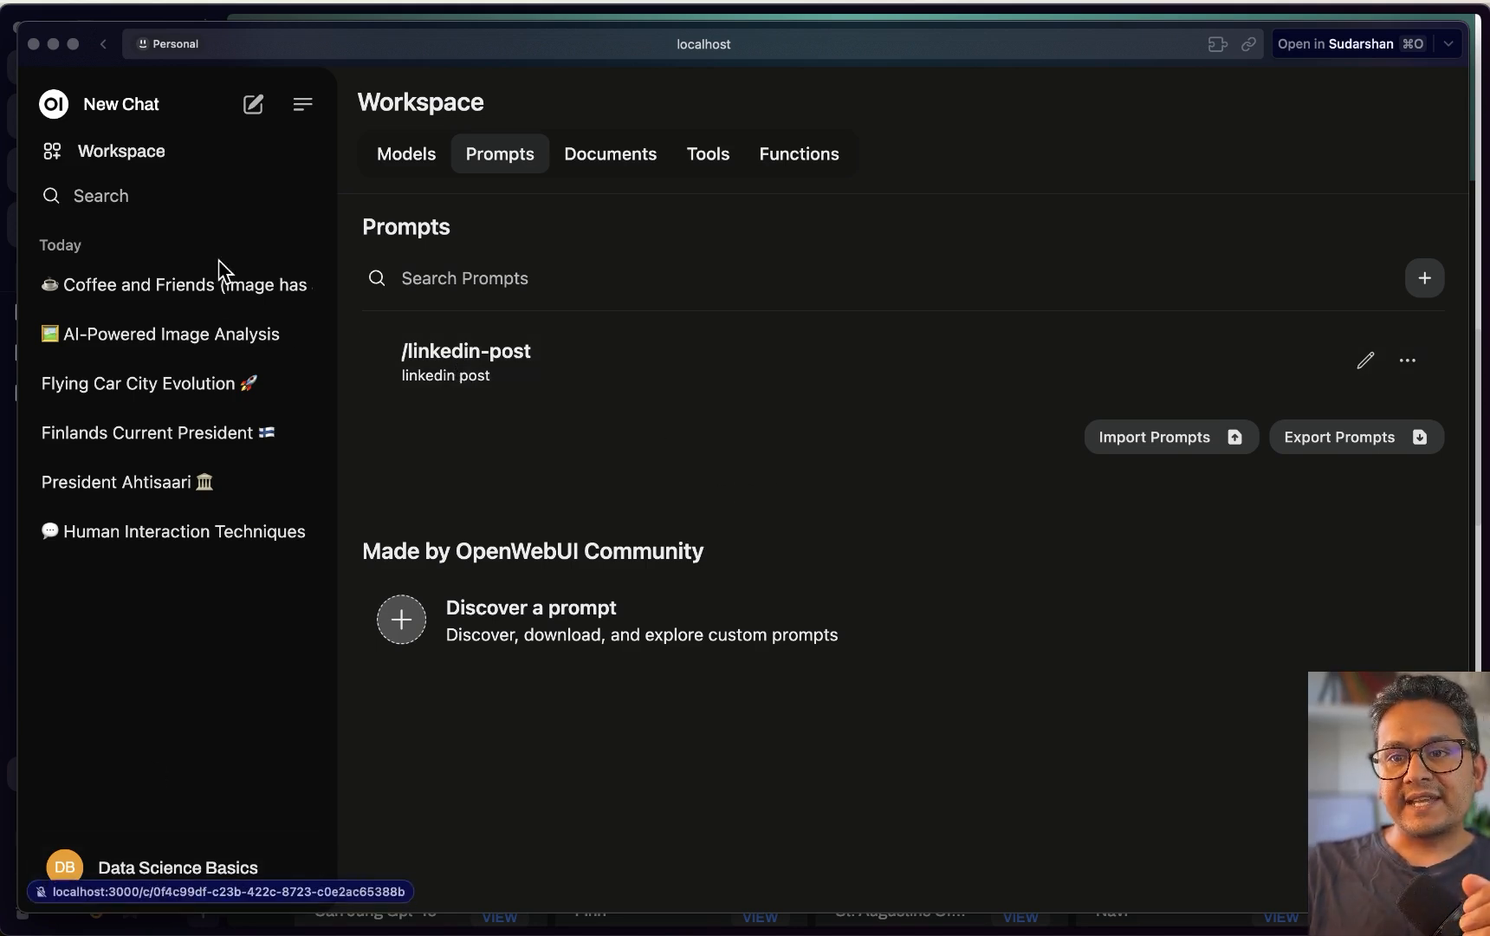
left_click(254, 105)
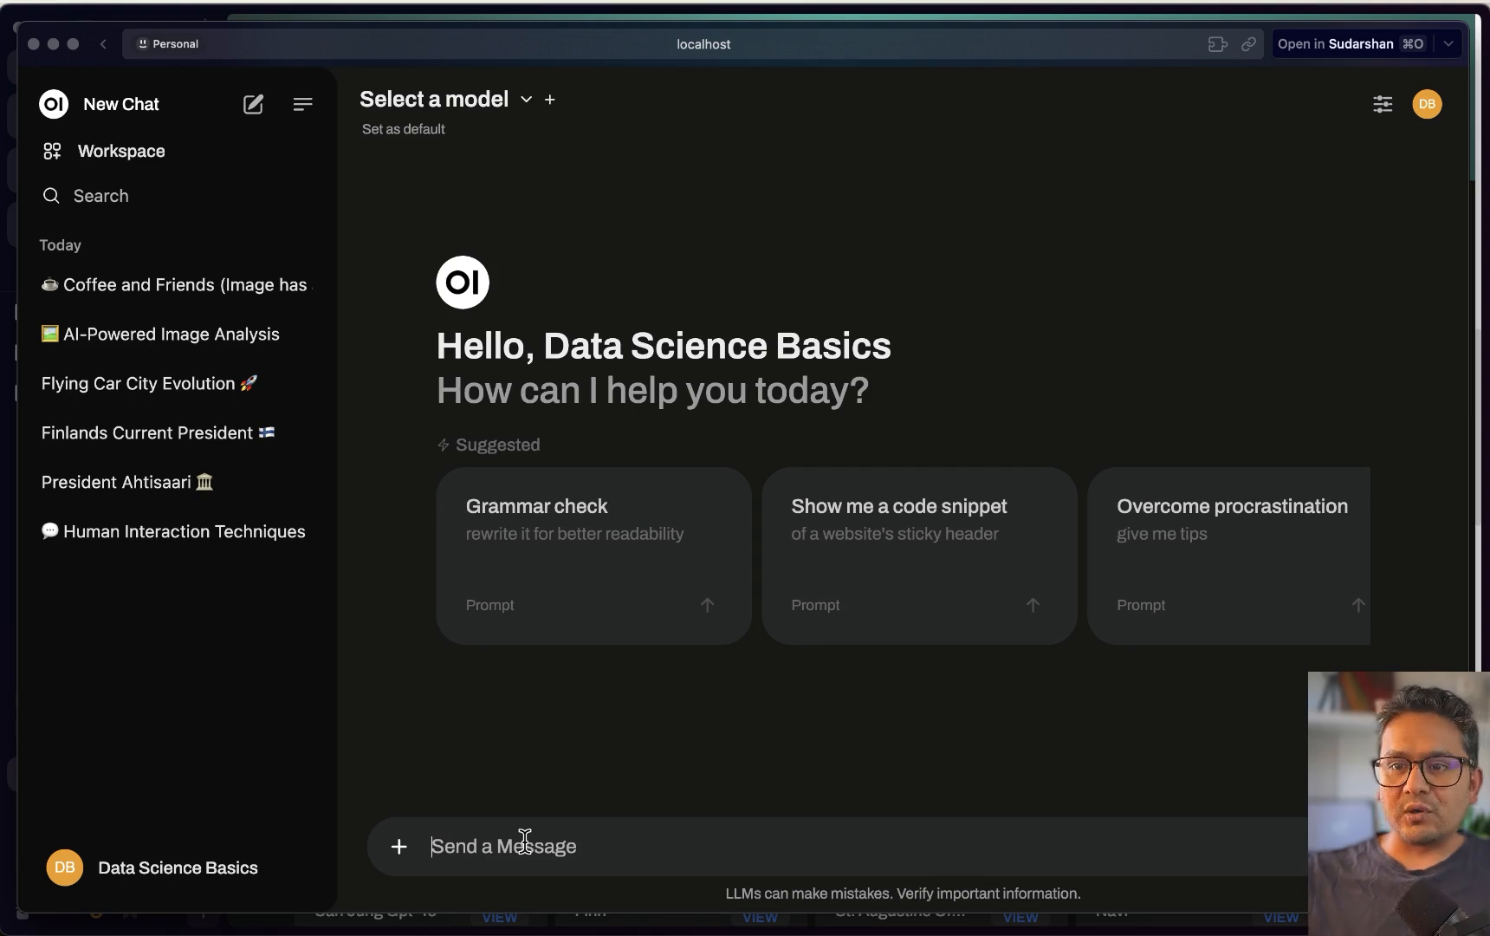
Choose llama3.1:8b and fill the /linkedin-post saved prompt with the topic 'ai'
left_click(443, 100)
left_click(482, 319)
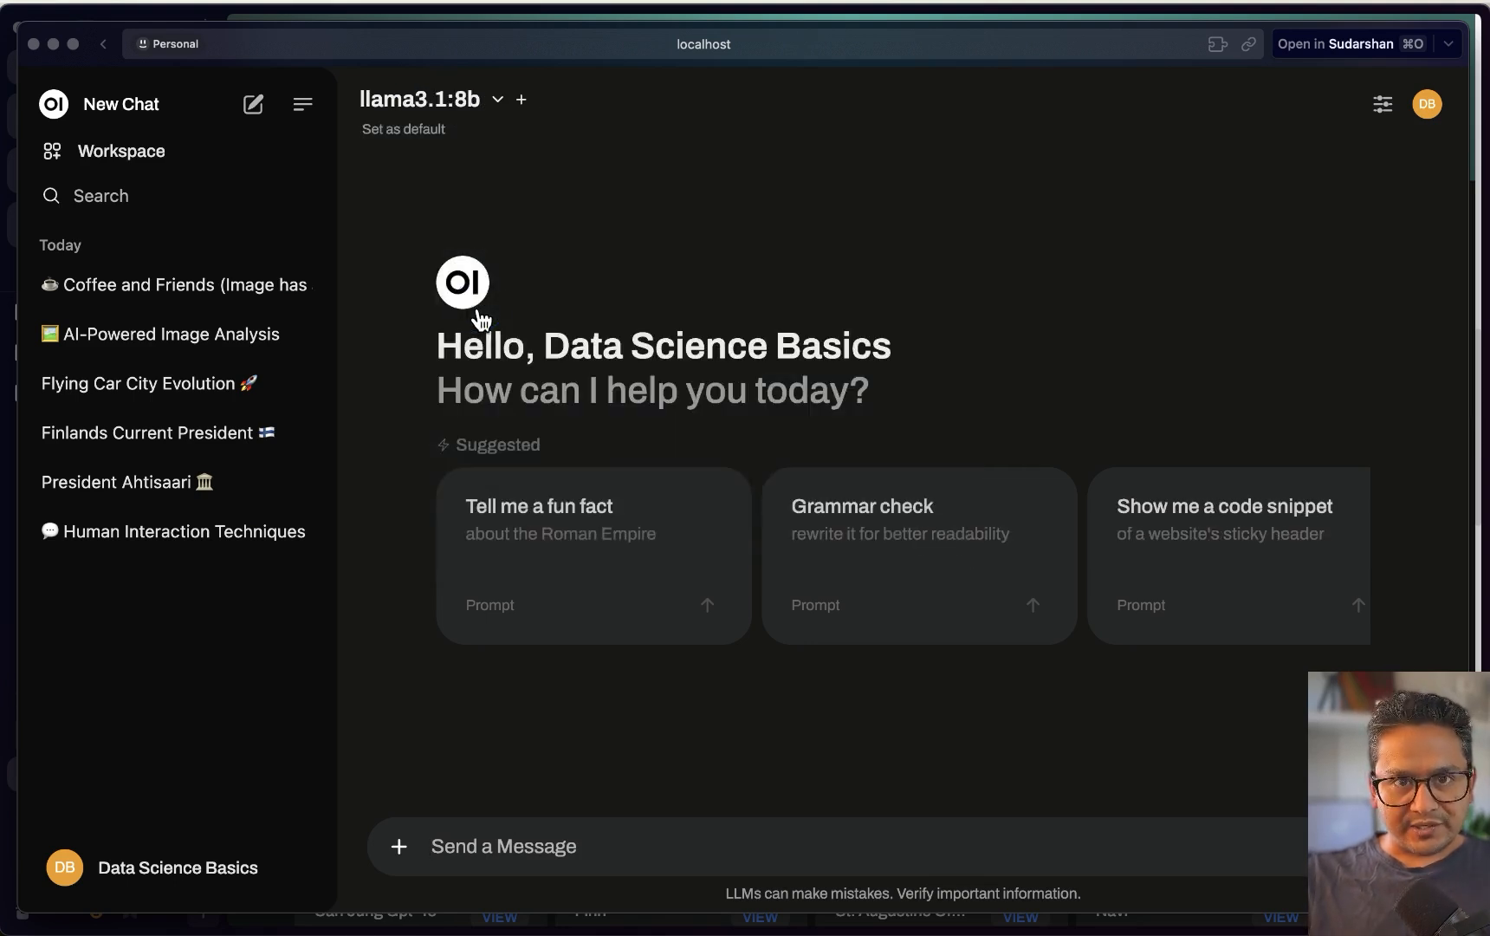
left_click(511, 843)
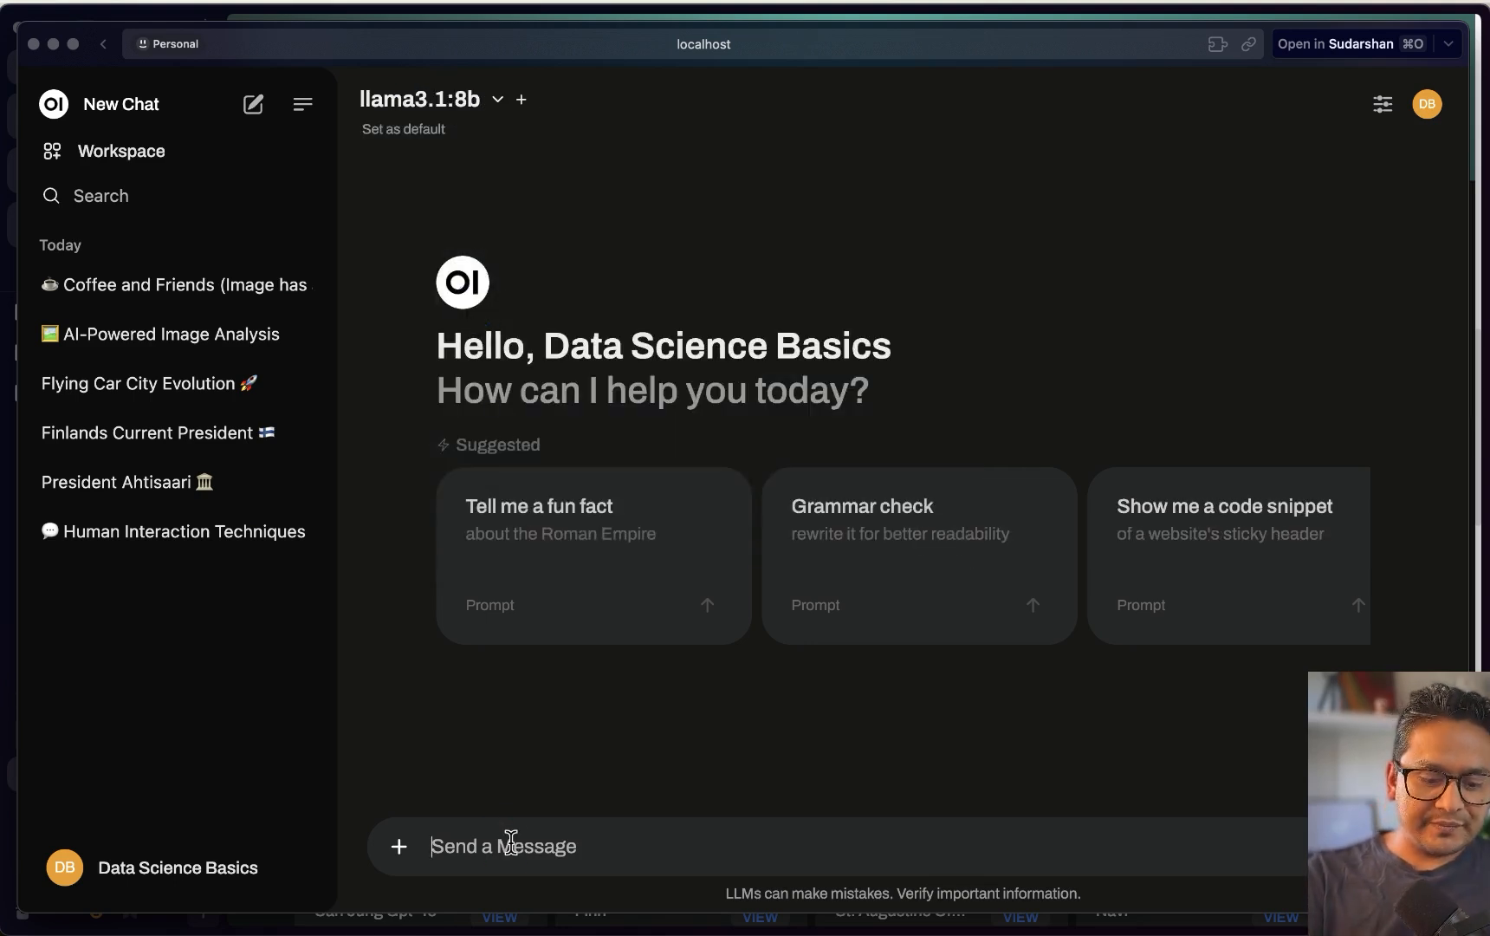
type("/")
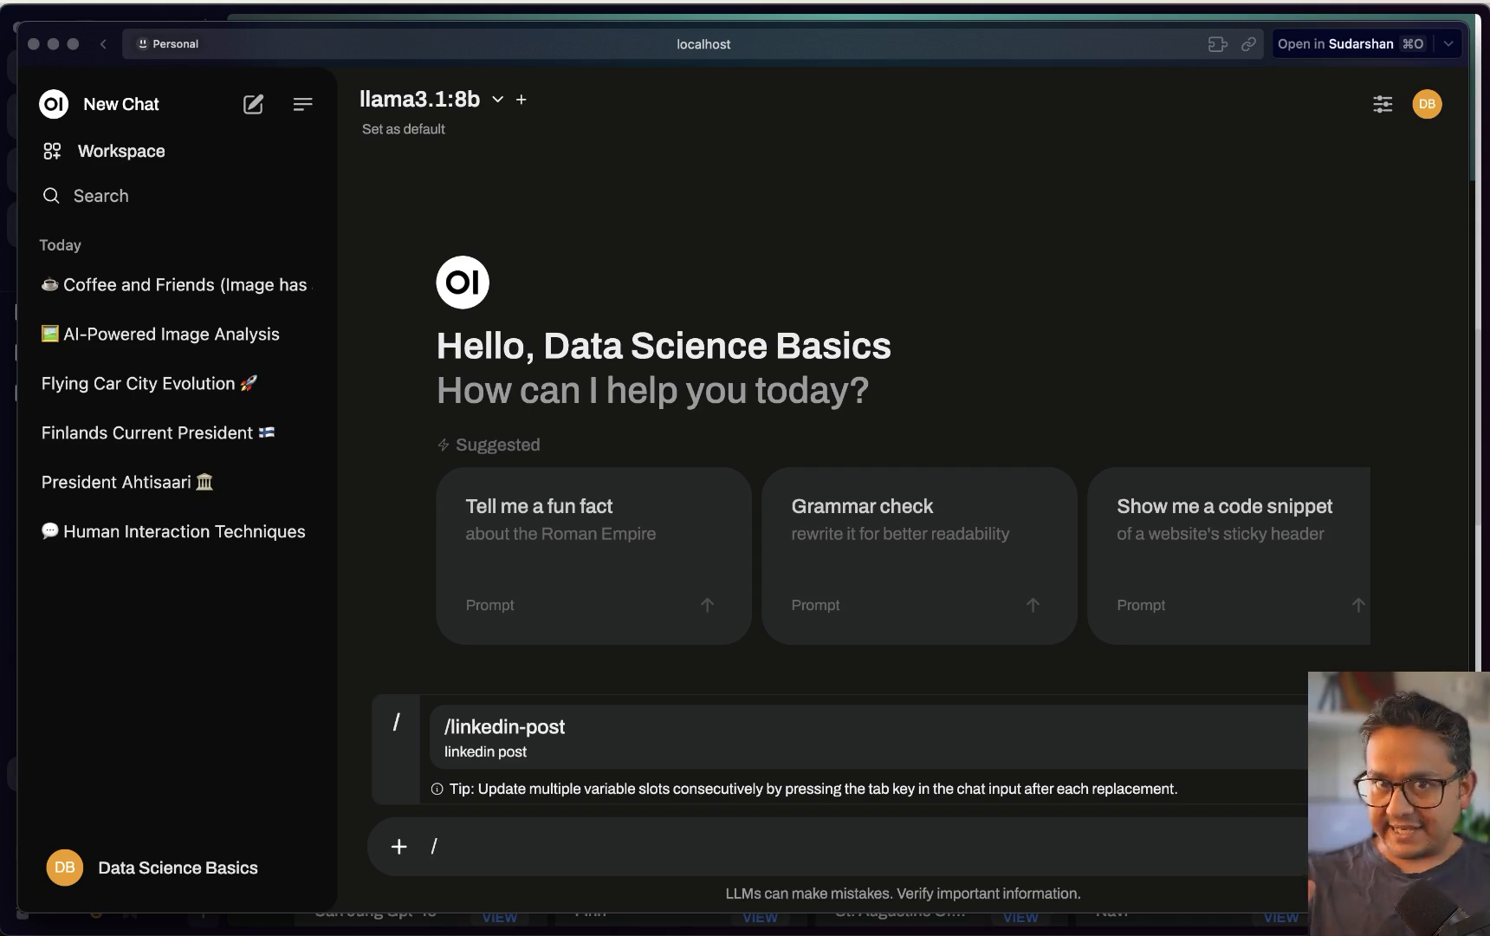
left_click(554, 739)
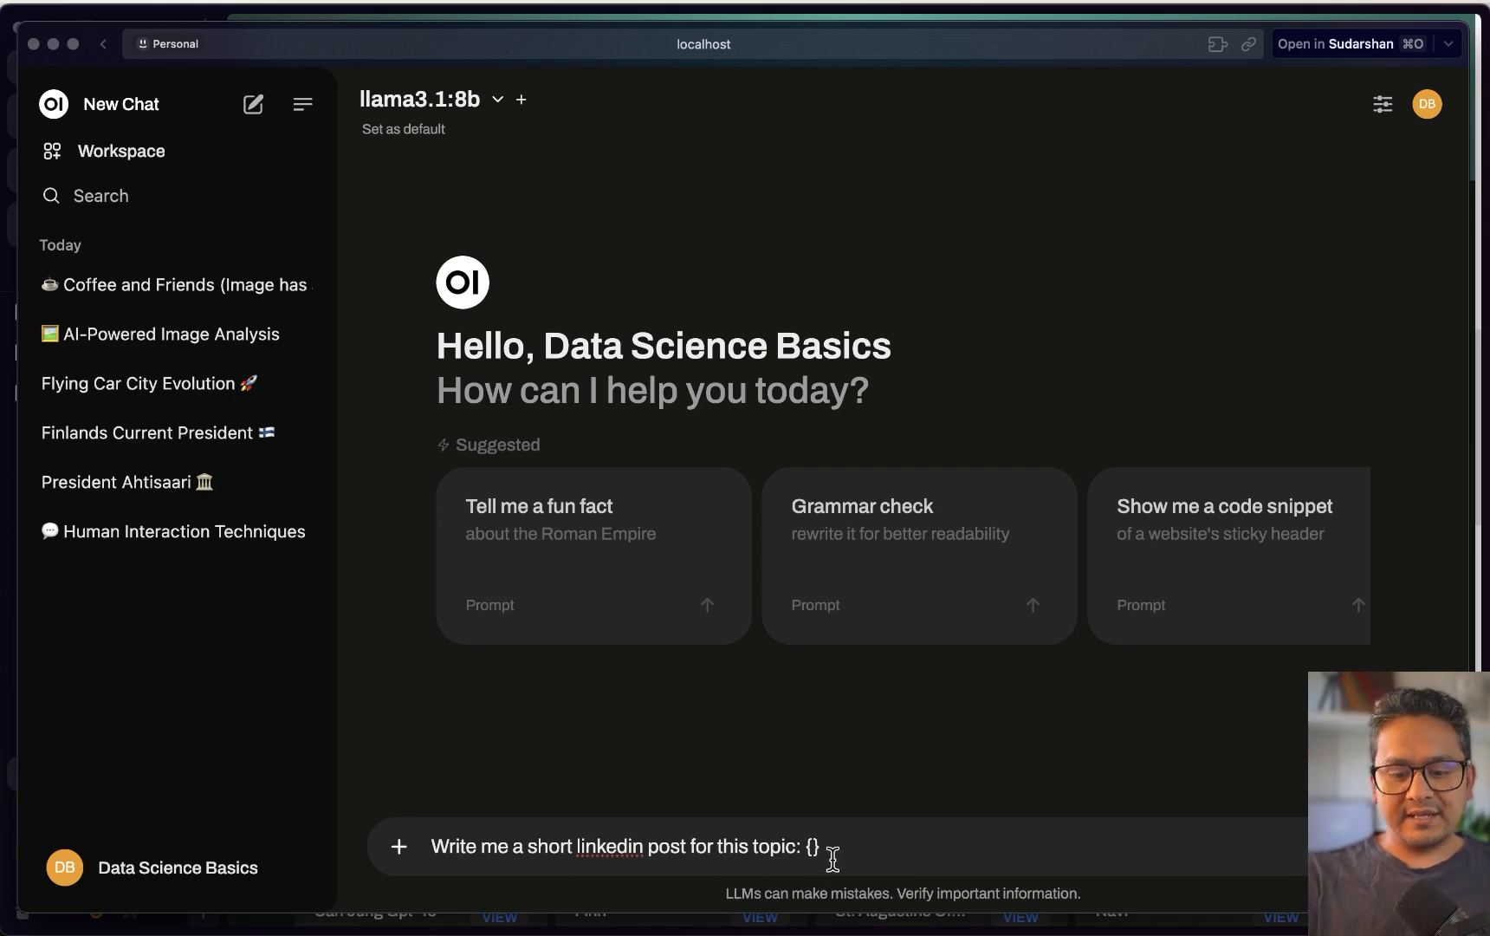
key("BackSpace")
key("BackSpace")
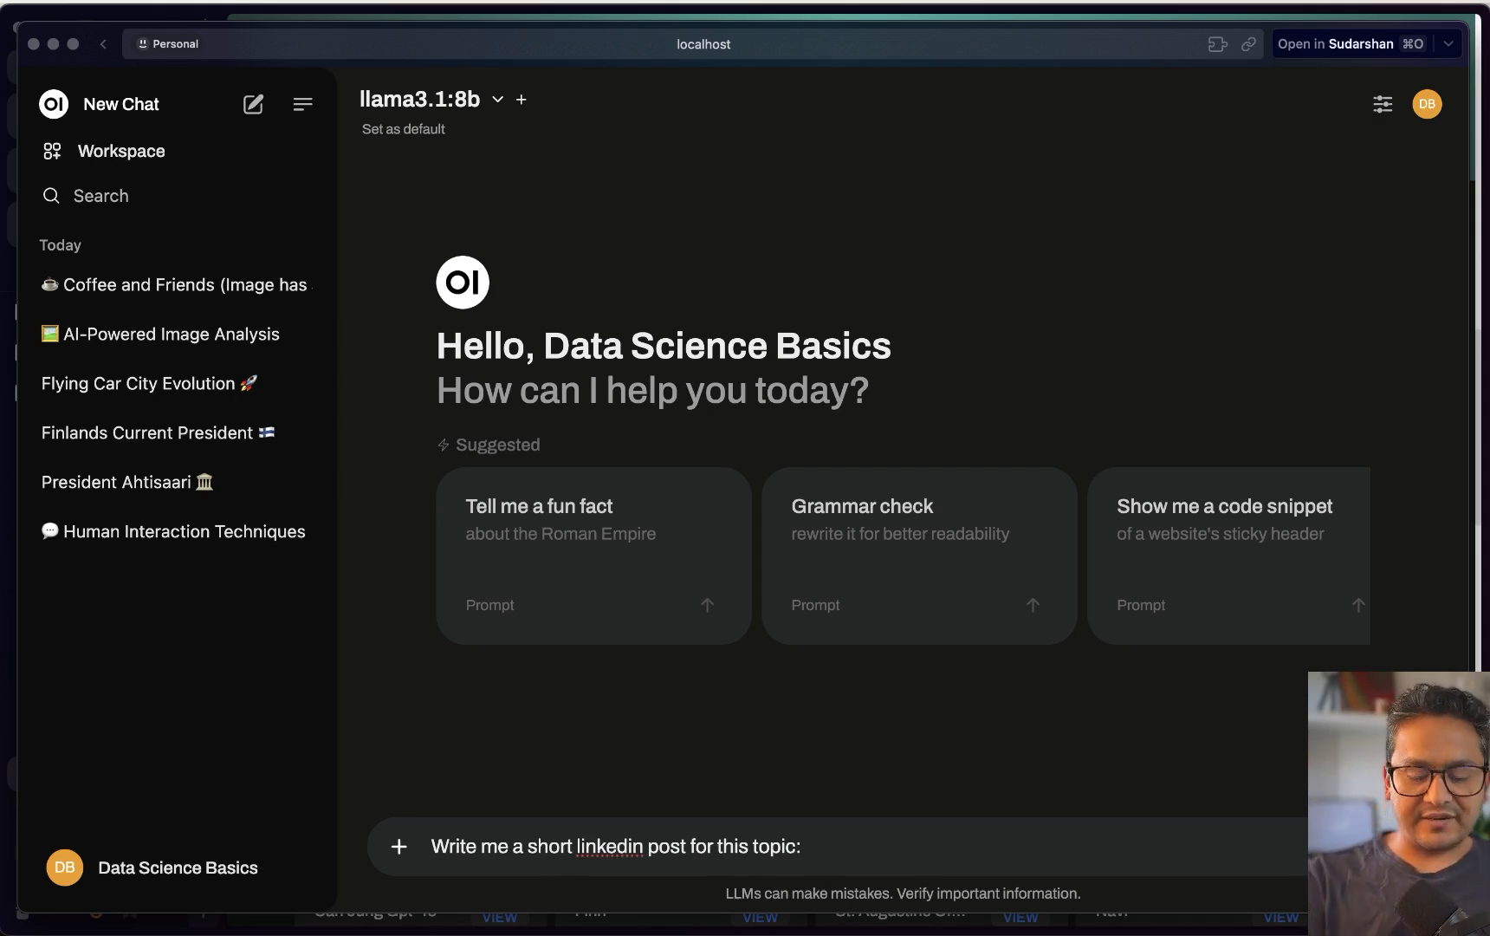
Send the LinkedIn-post request, then open the Workspace to view saved prompts
key("Return")
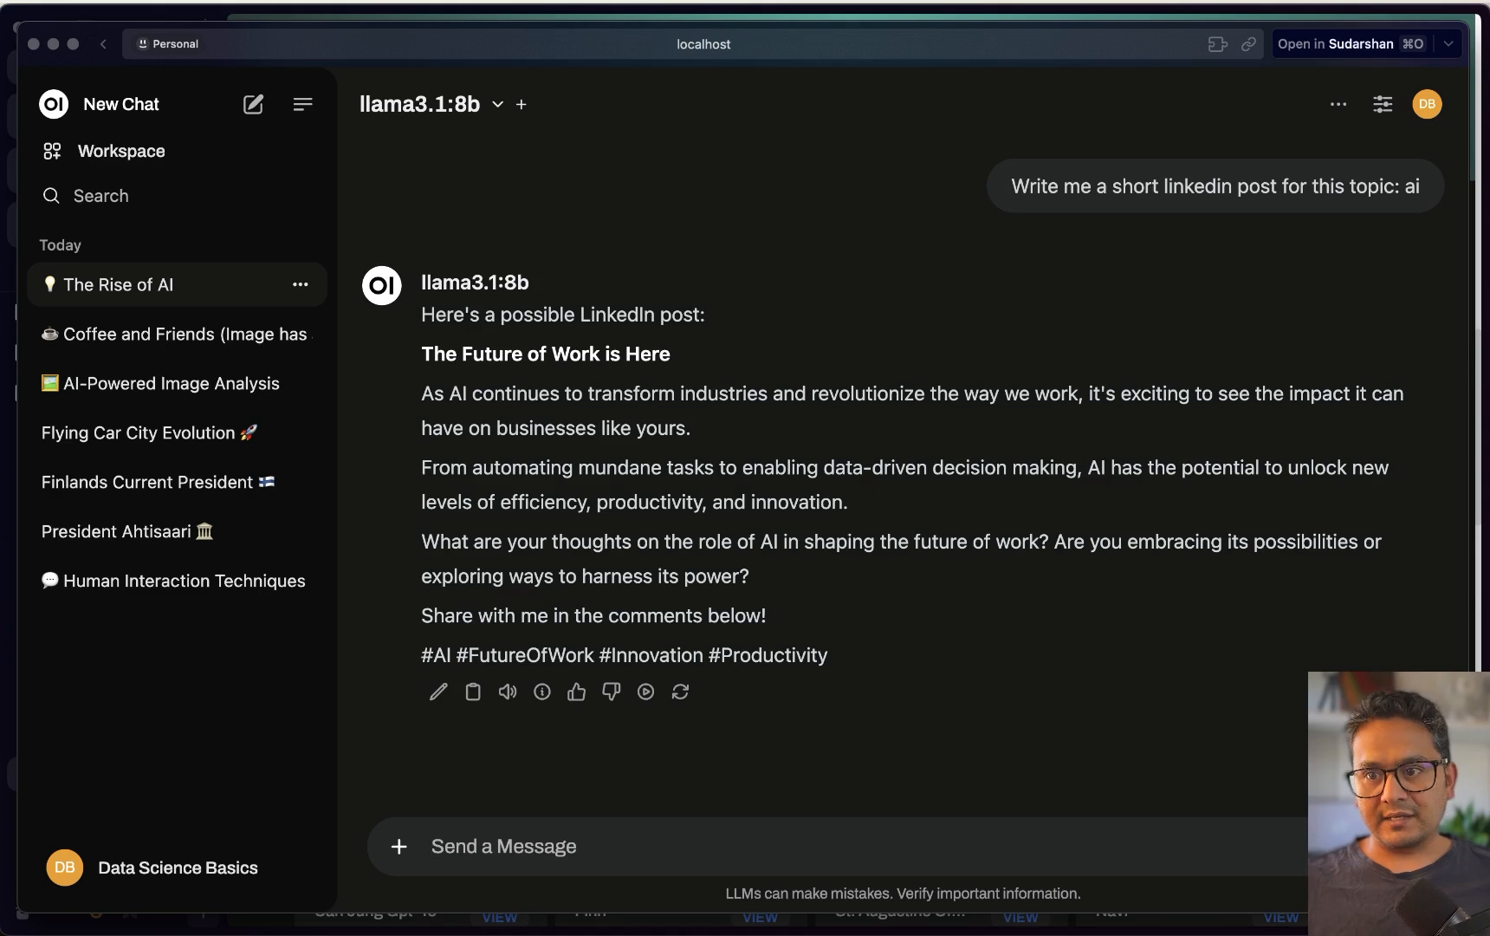
left_click(130, 153)
left_click(504, 165)
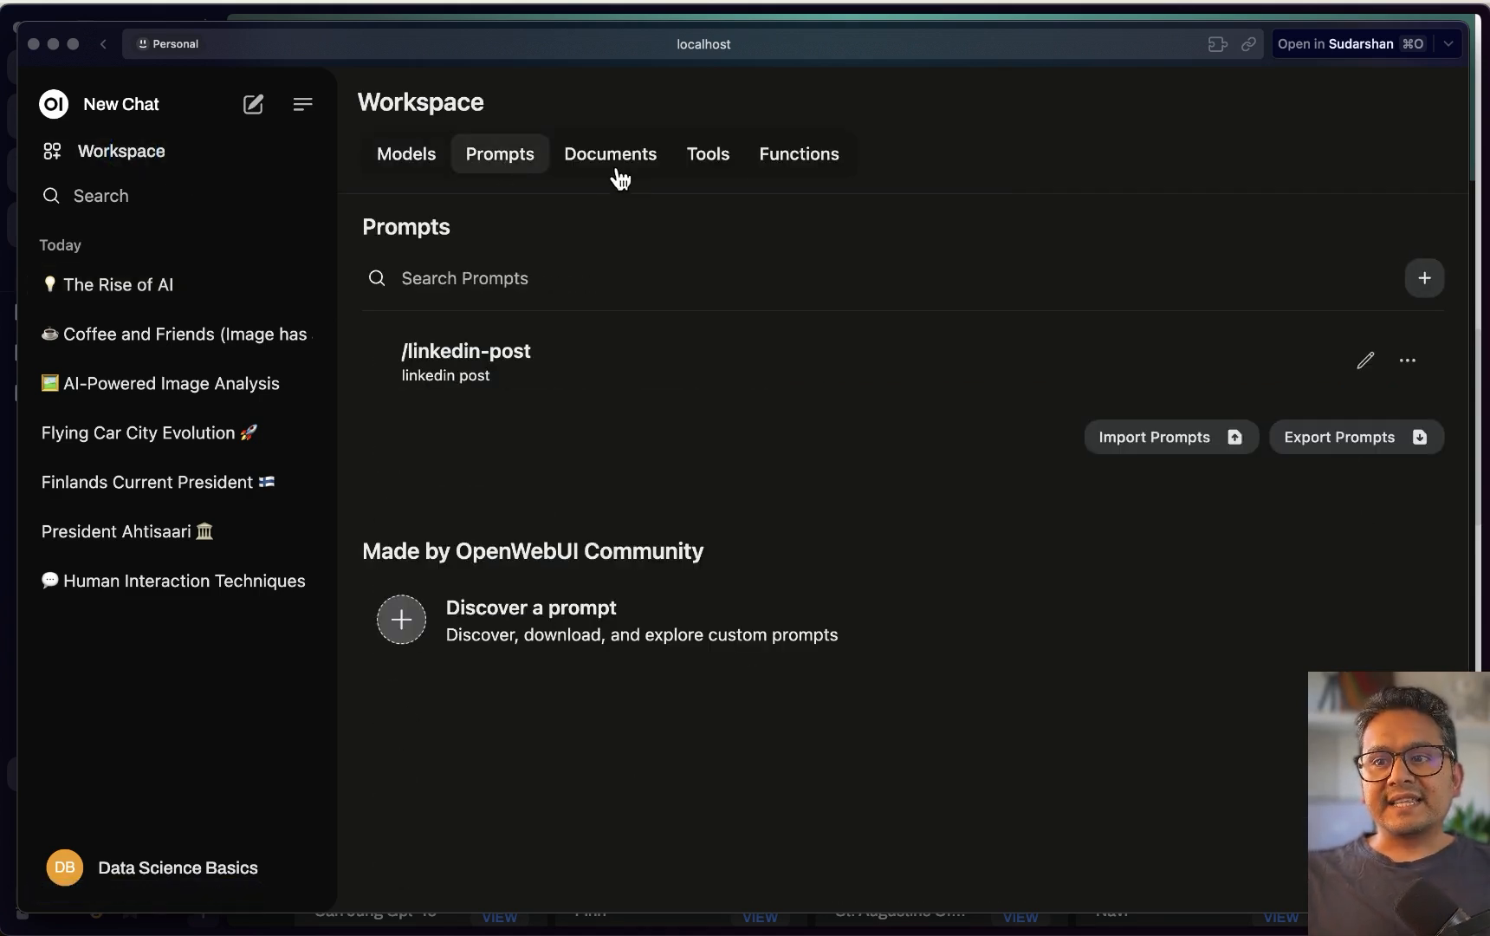
Look at the Workspace documents, then attach gpt4all.pdf to a new chat
left_click(590, 170)
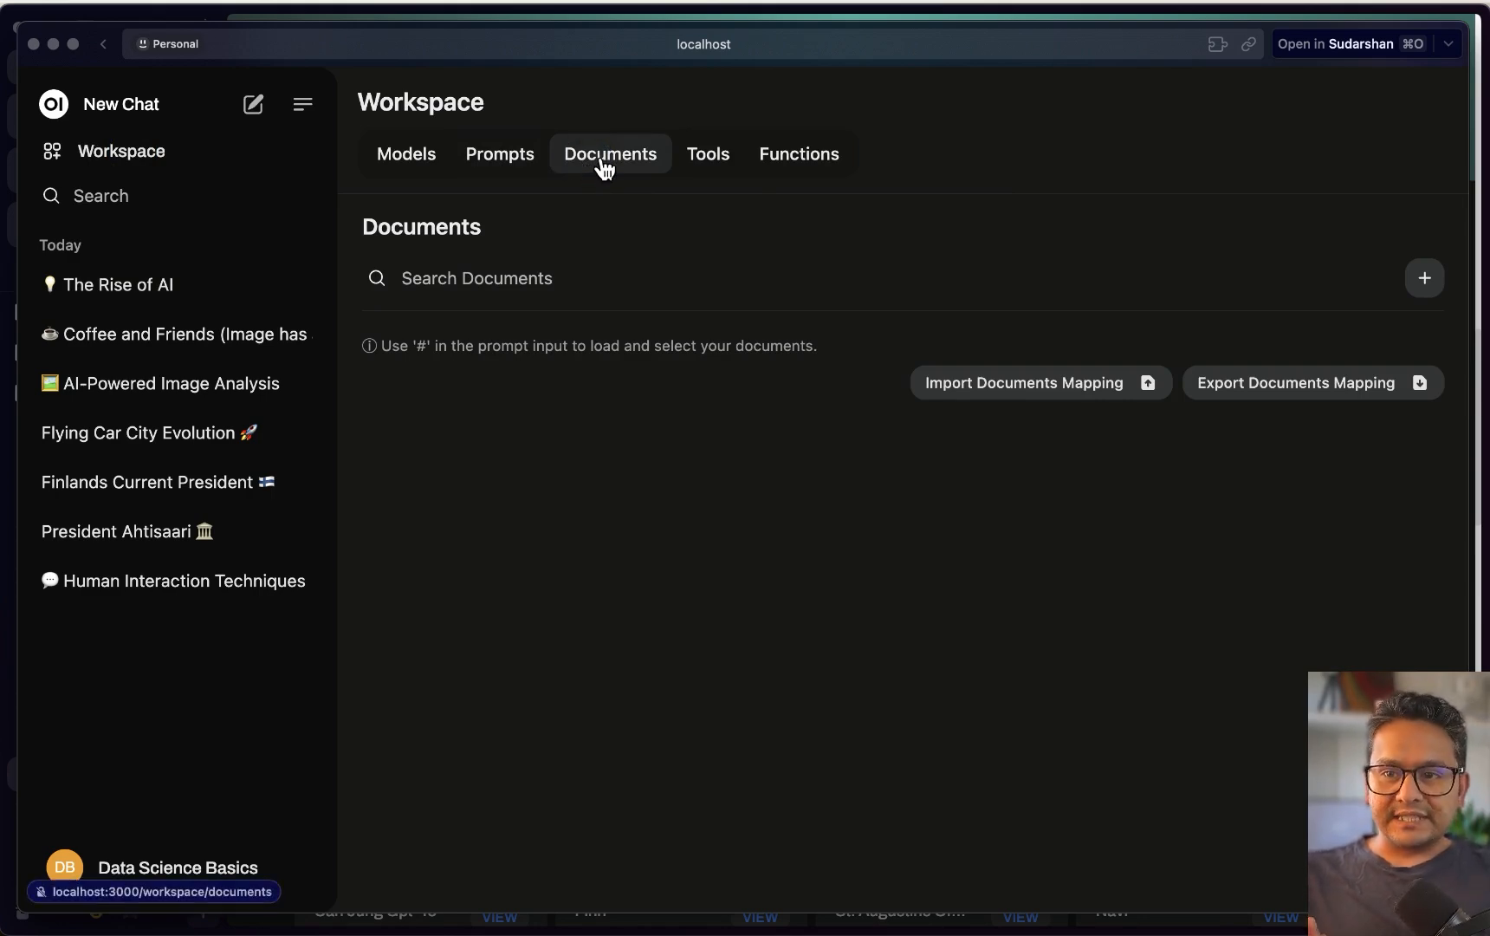
left_click(253, 105)
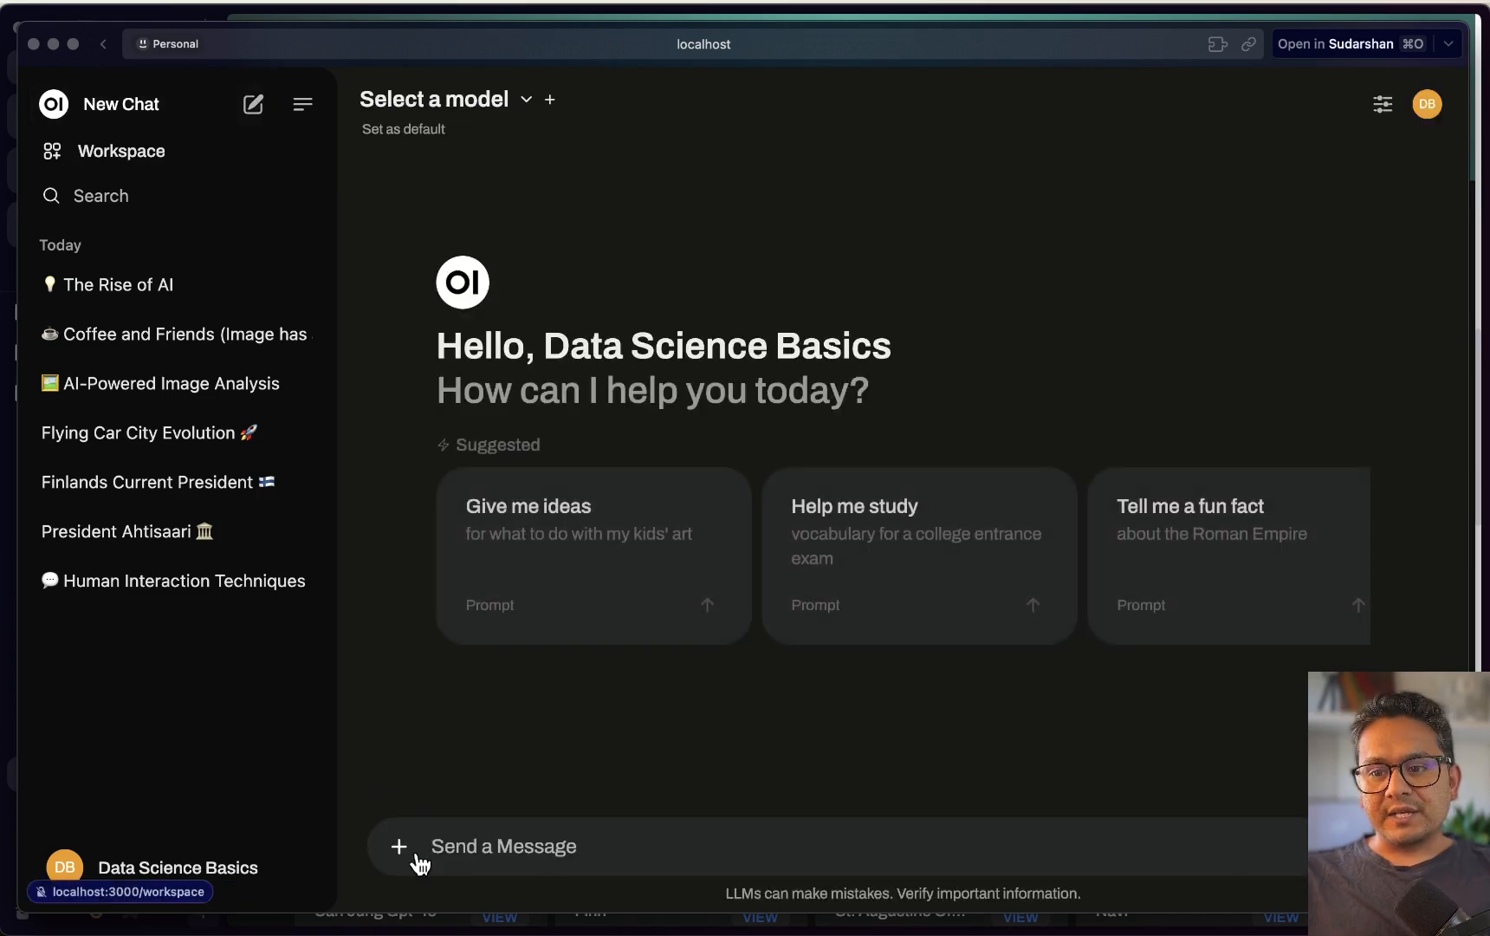
left_click(400, 847)
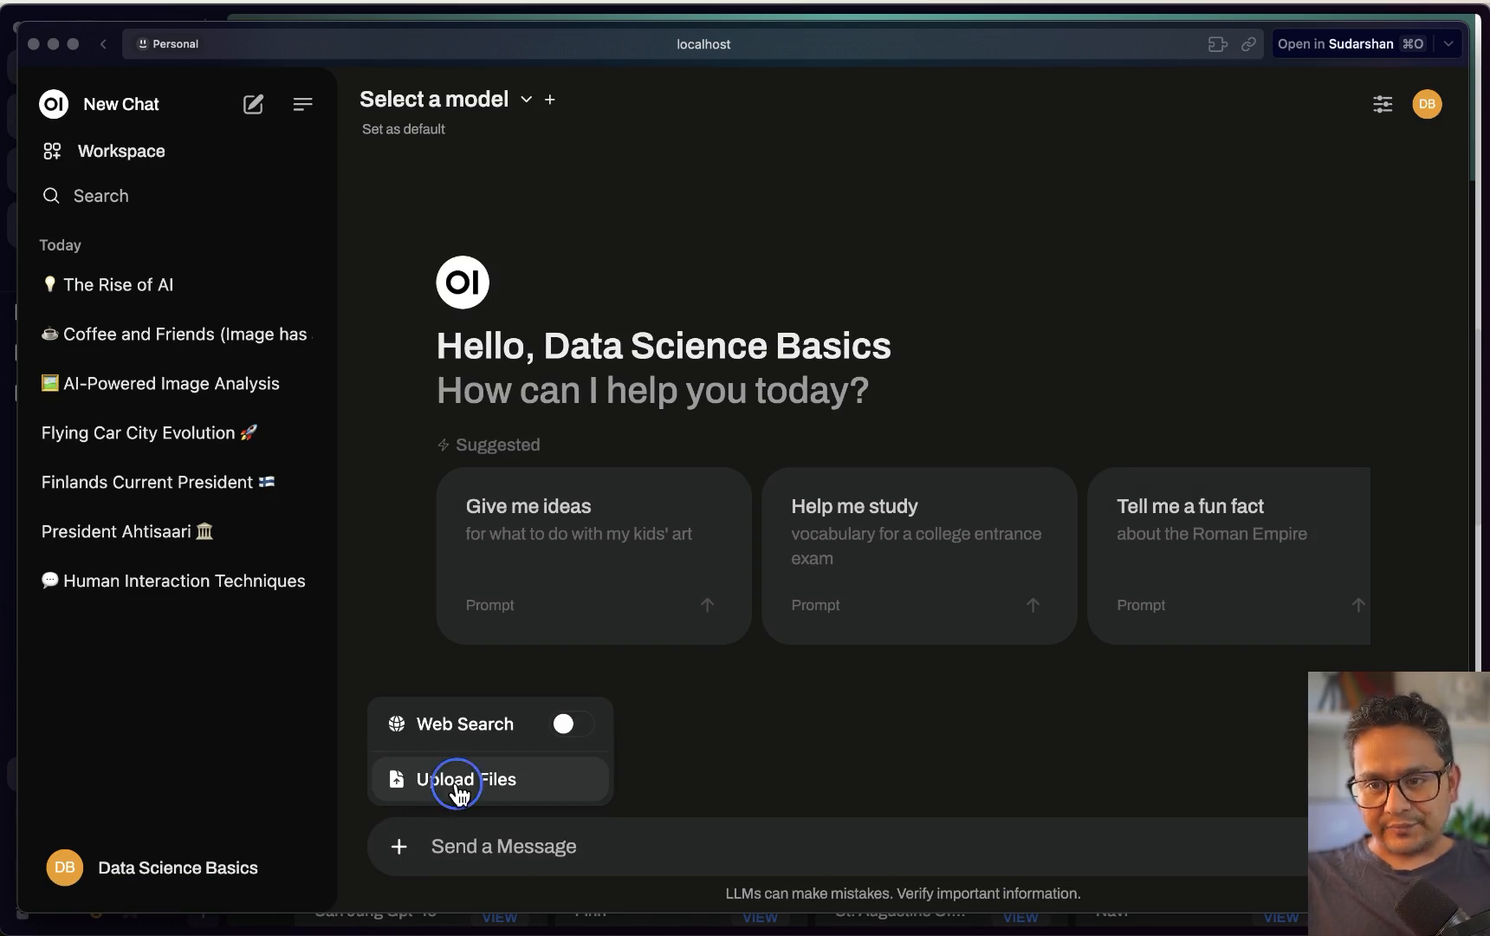
left_click(457, 784)
double_click(333, 267)
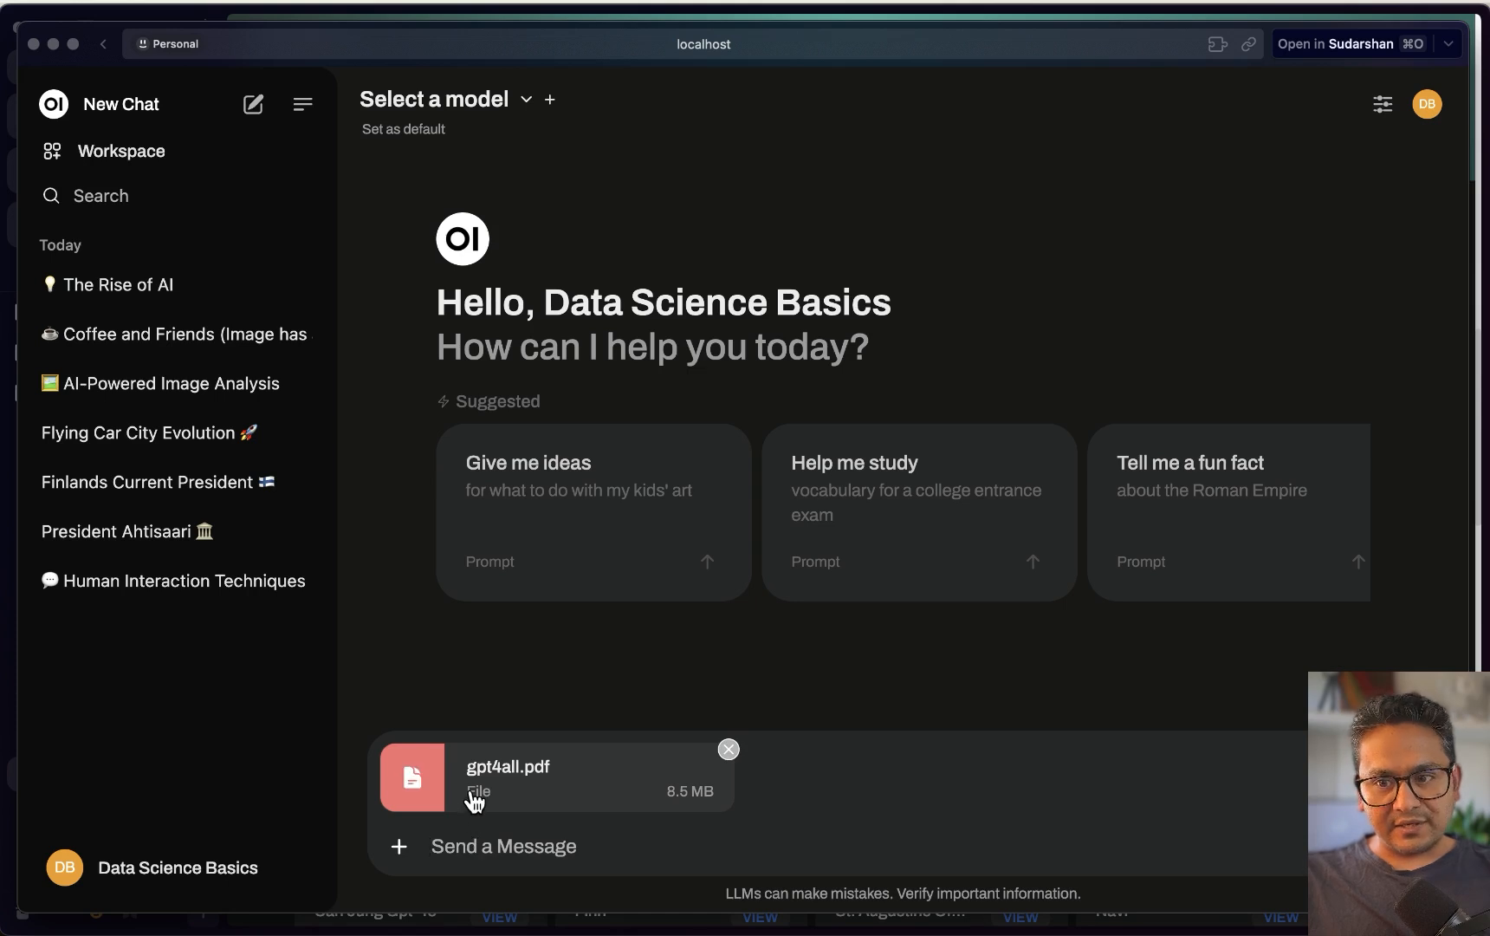
Ask llama3.1:8b 'what is this pappr about ?' about the attached paper
left_click(523, 845)
type("what is this papp")
type("r about")
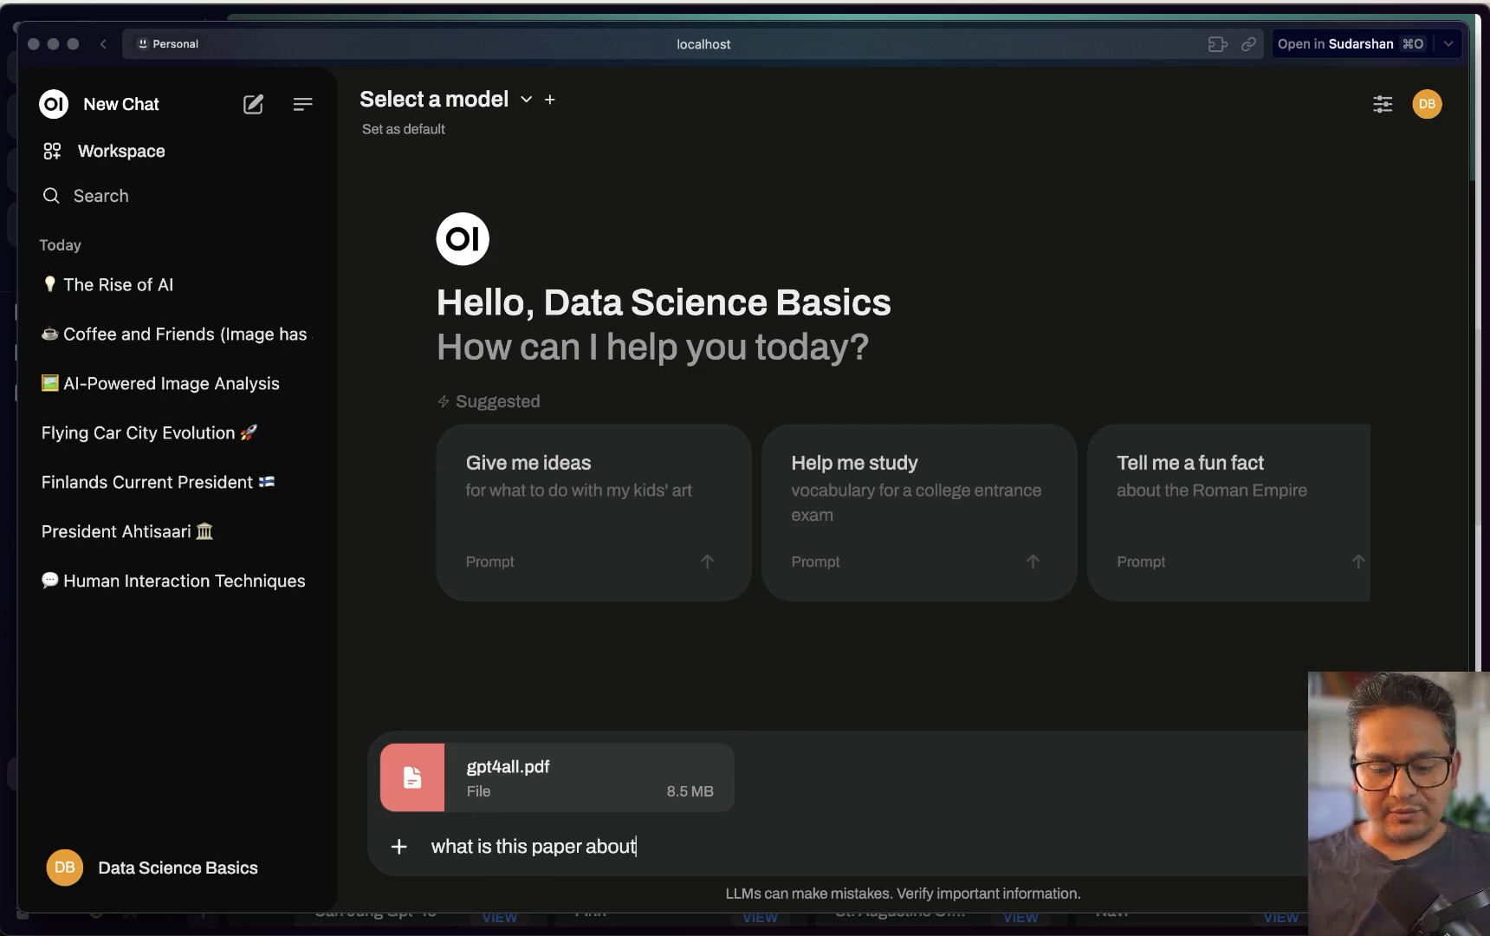
type(" ?")
key("Return")
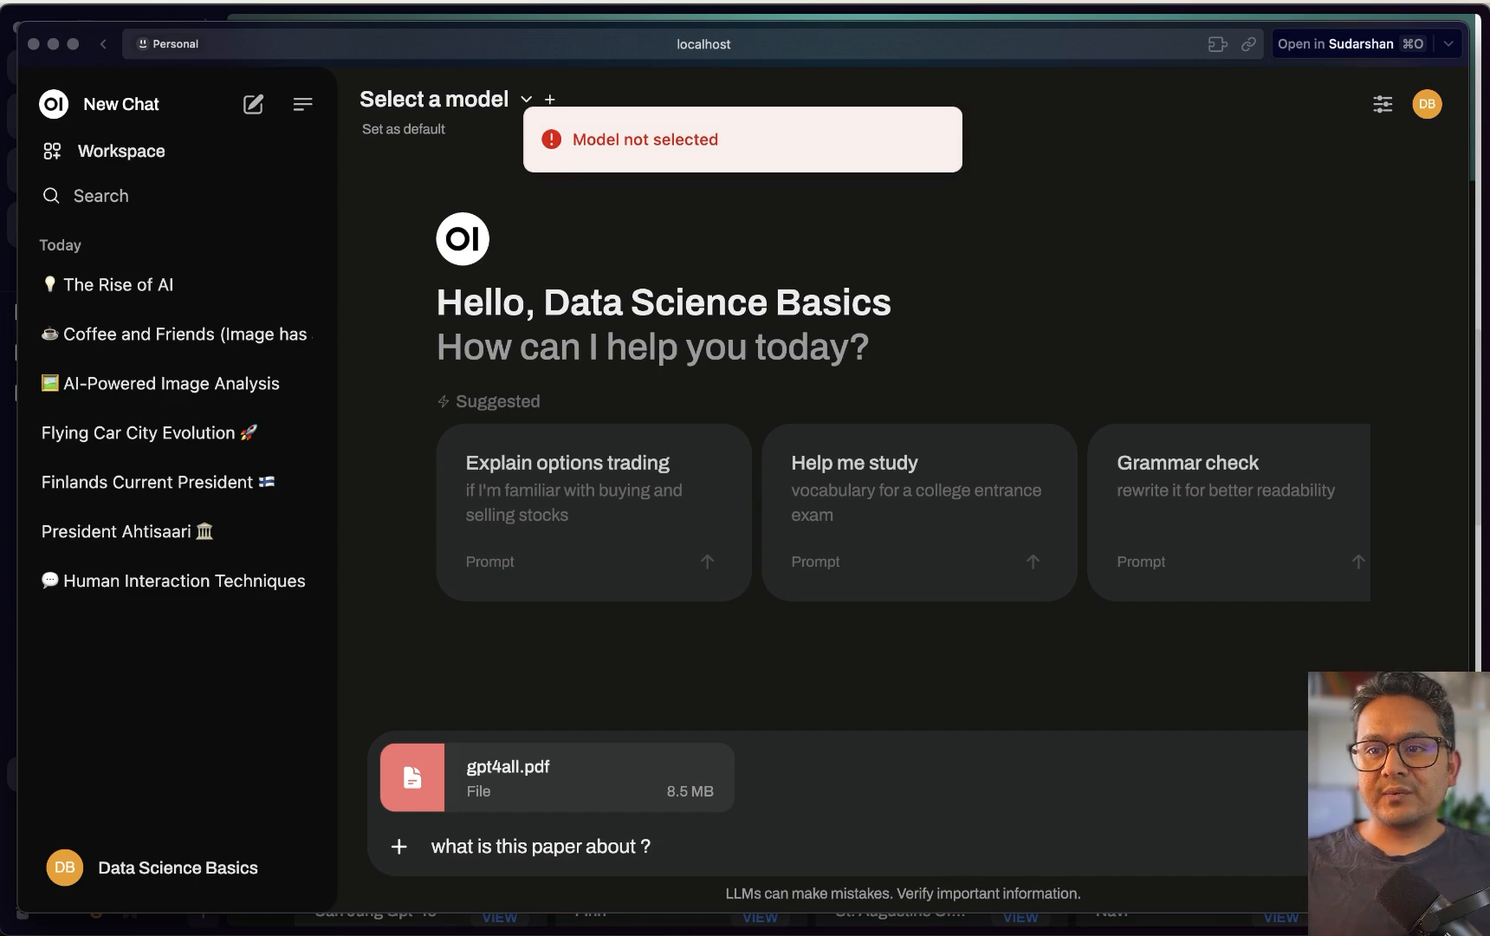
left_click(472, 102)
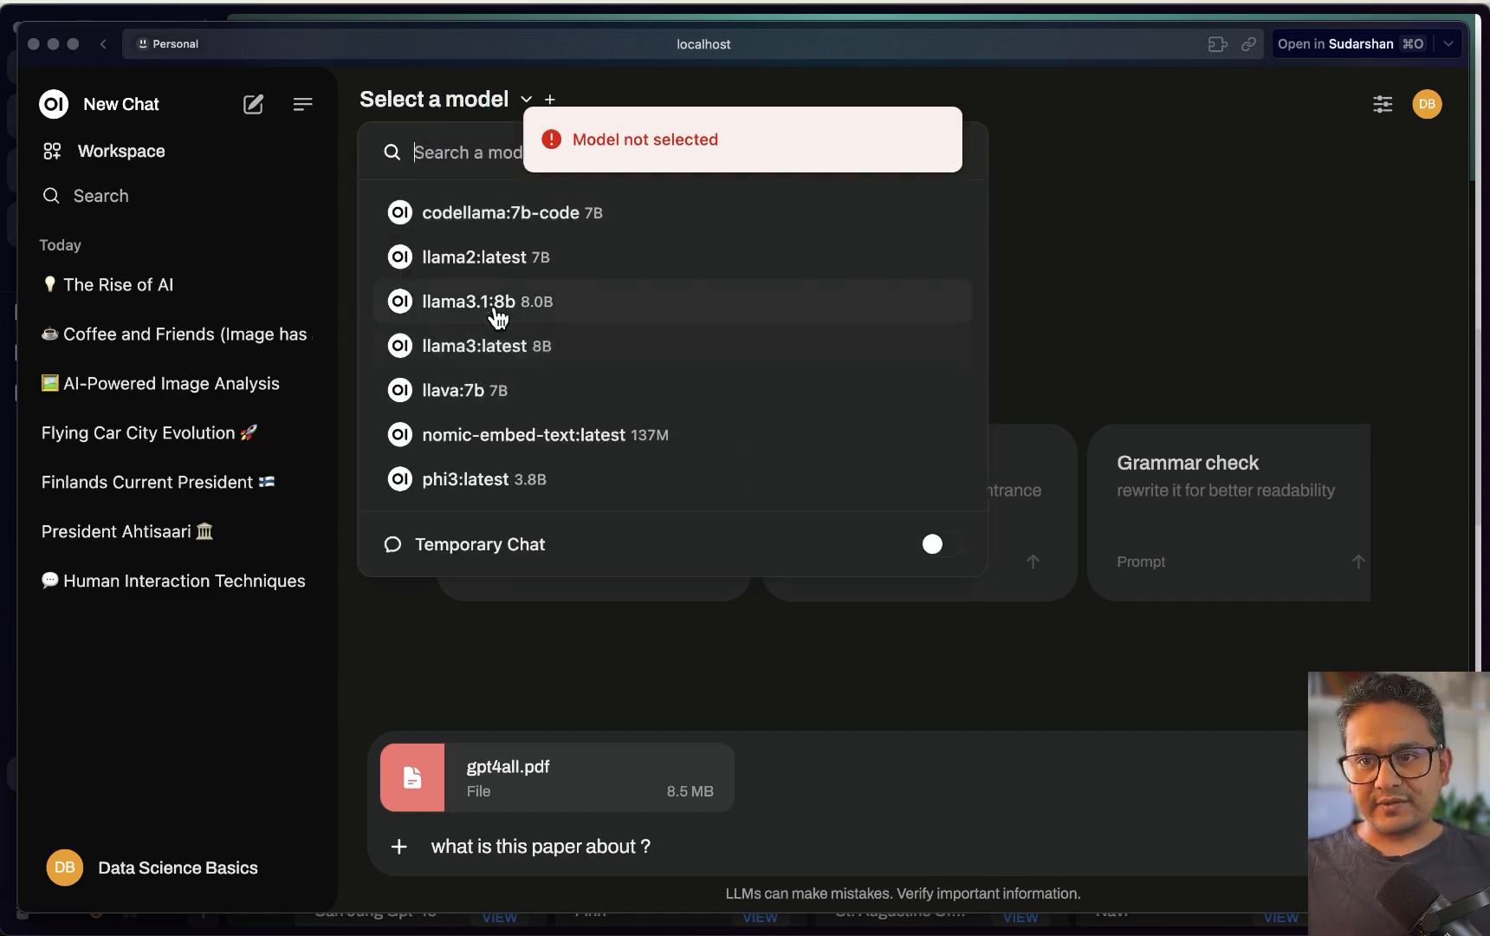
left_click(498, 304)
key("Return")
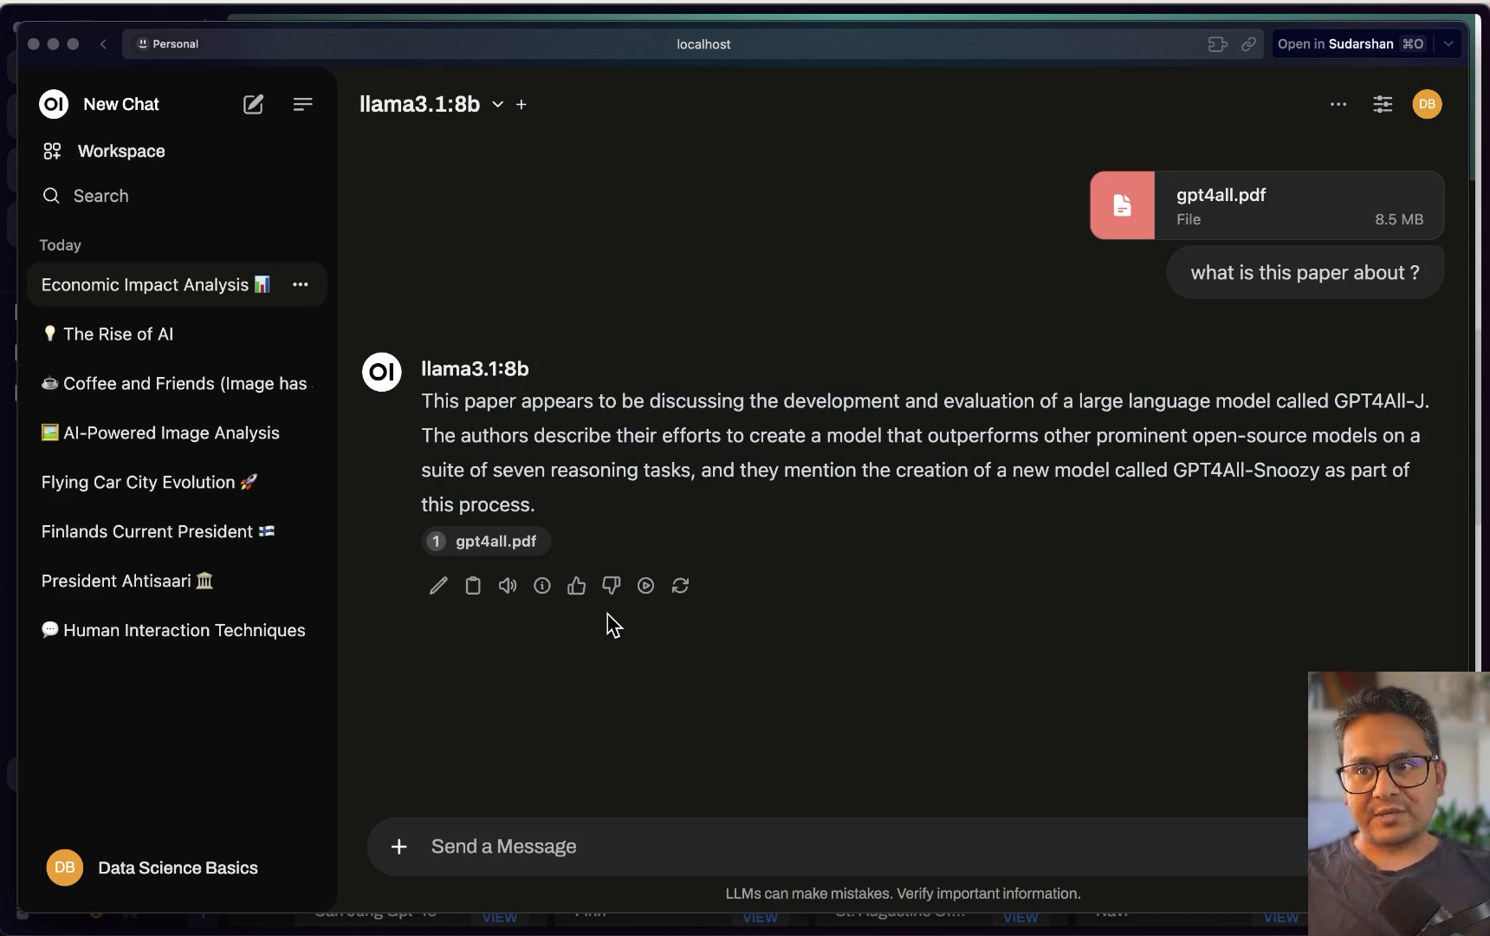
key("super+Tab")
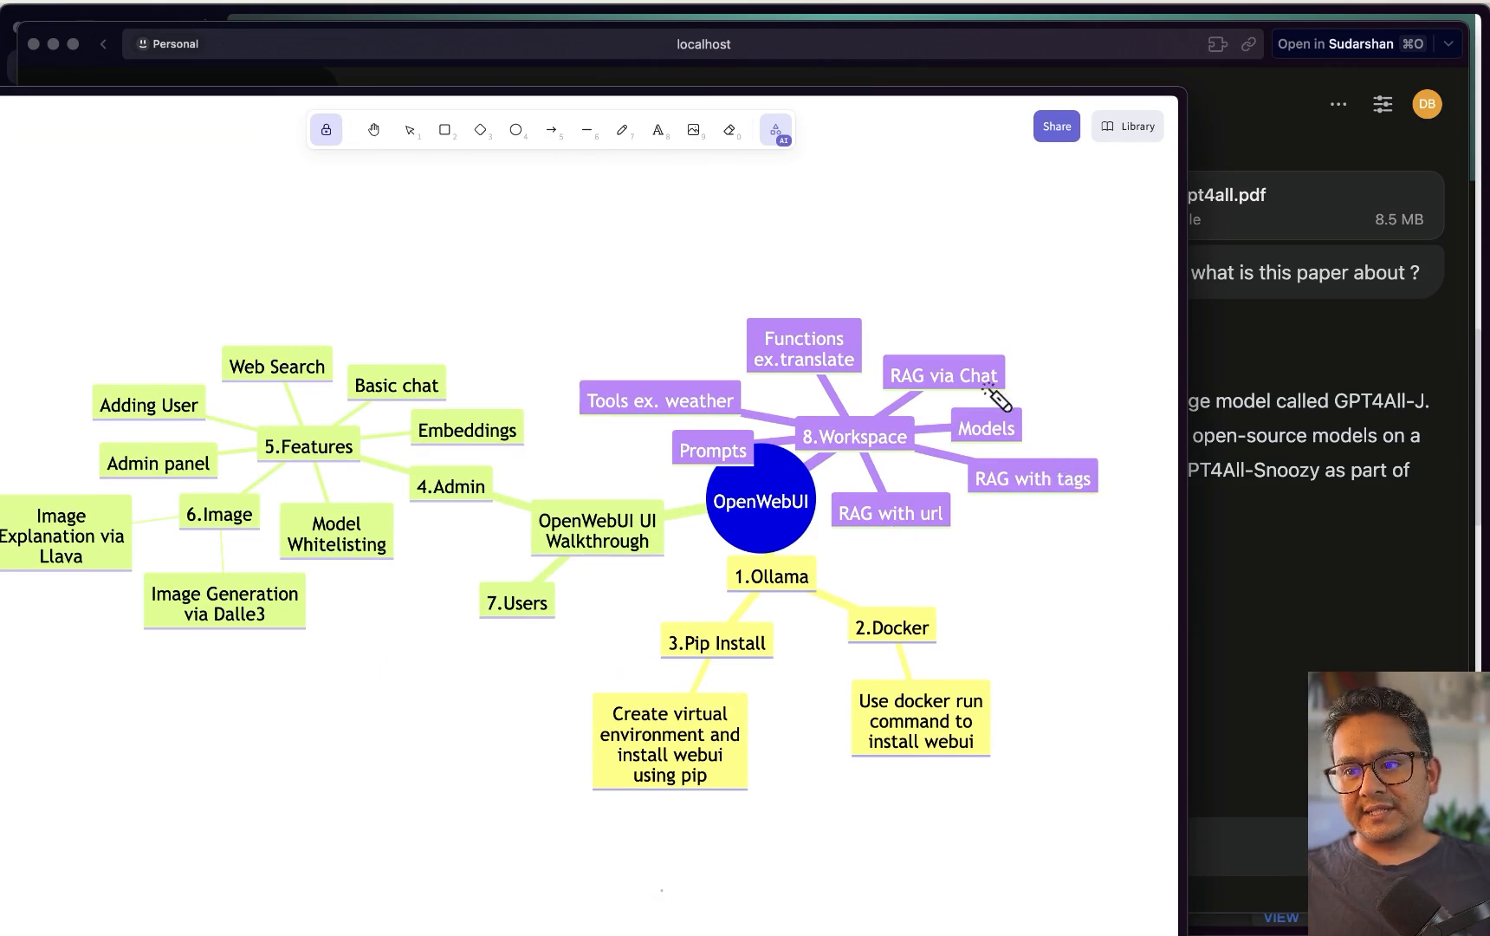
Laser-point the RAG via Chat, RAG with tags, RAG with url and Prompts nodes, then hide the whiteboard
mouse_move(970, 360)
left_mouse_down()
mouse_move(961, 345)
mouse_move(982, 376)
left_mouse_up()
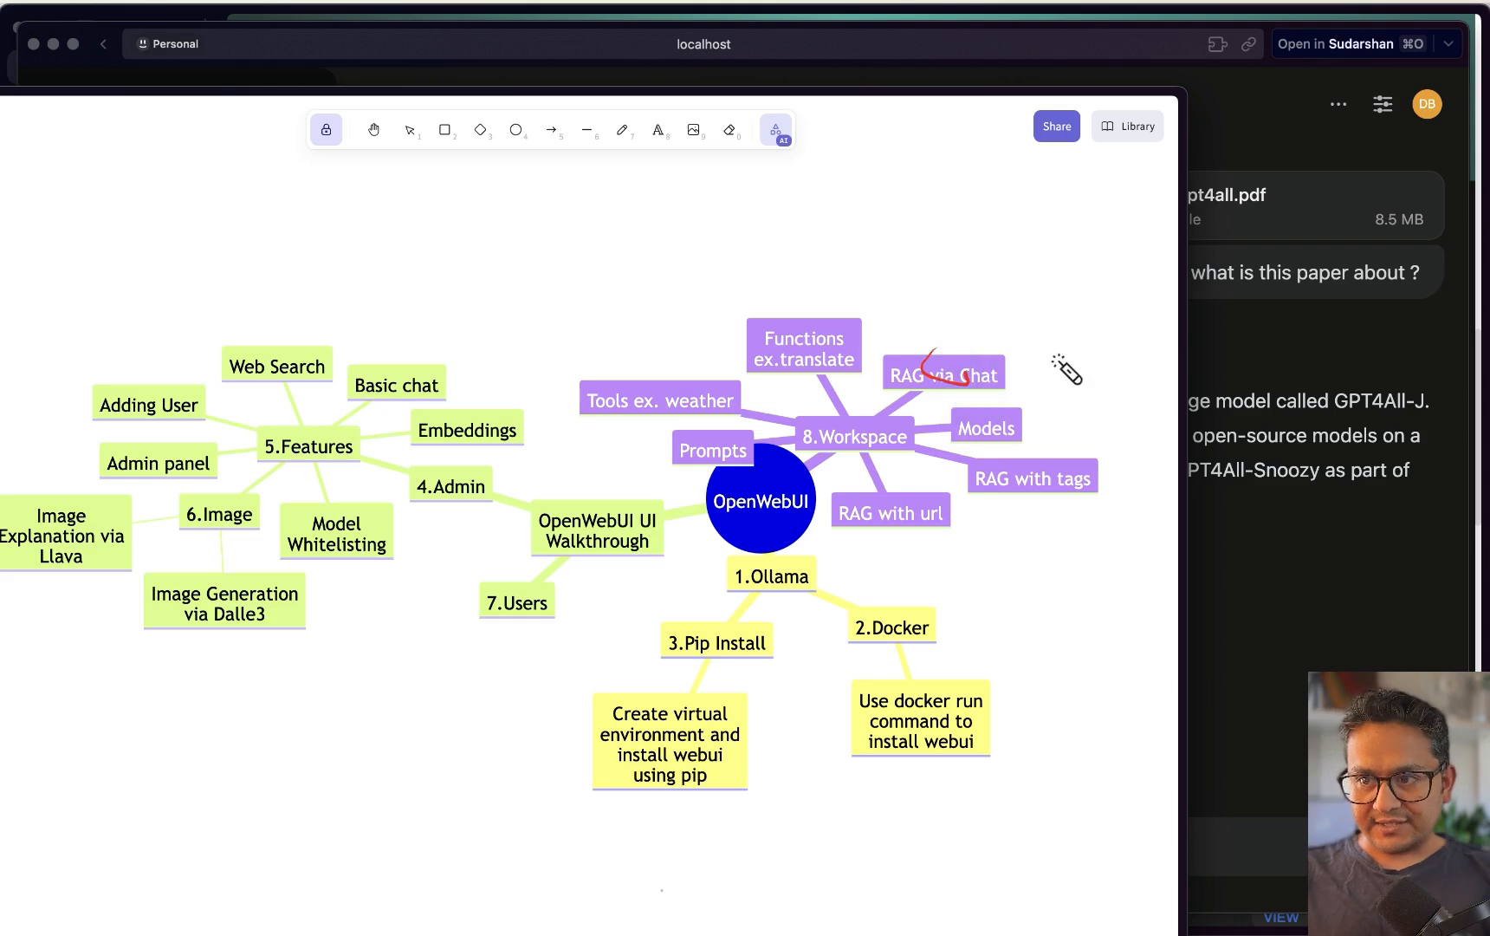
mouse_move(1075, 472)
left_mouse_down()
mouse_move(1051, 451)
mouse_move(1083, 497)
left_mouse_up()
mouse_move(793, 511)
left_mouse_down()
mouse_move(763, 546)
mouse_move(953, 537)
mouse_move(959, 515)
left_mouse_up()
mouse_move(732, 449)
left_mouse_down()
mouse_move(689, 412)
mouse_move(738, 436)
mouse_move(770, 426)
left_mouse_up()
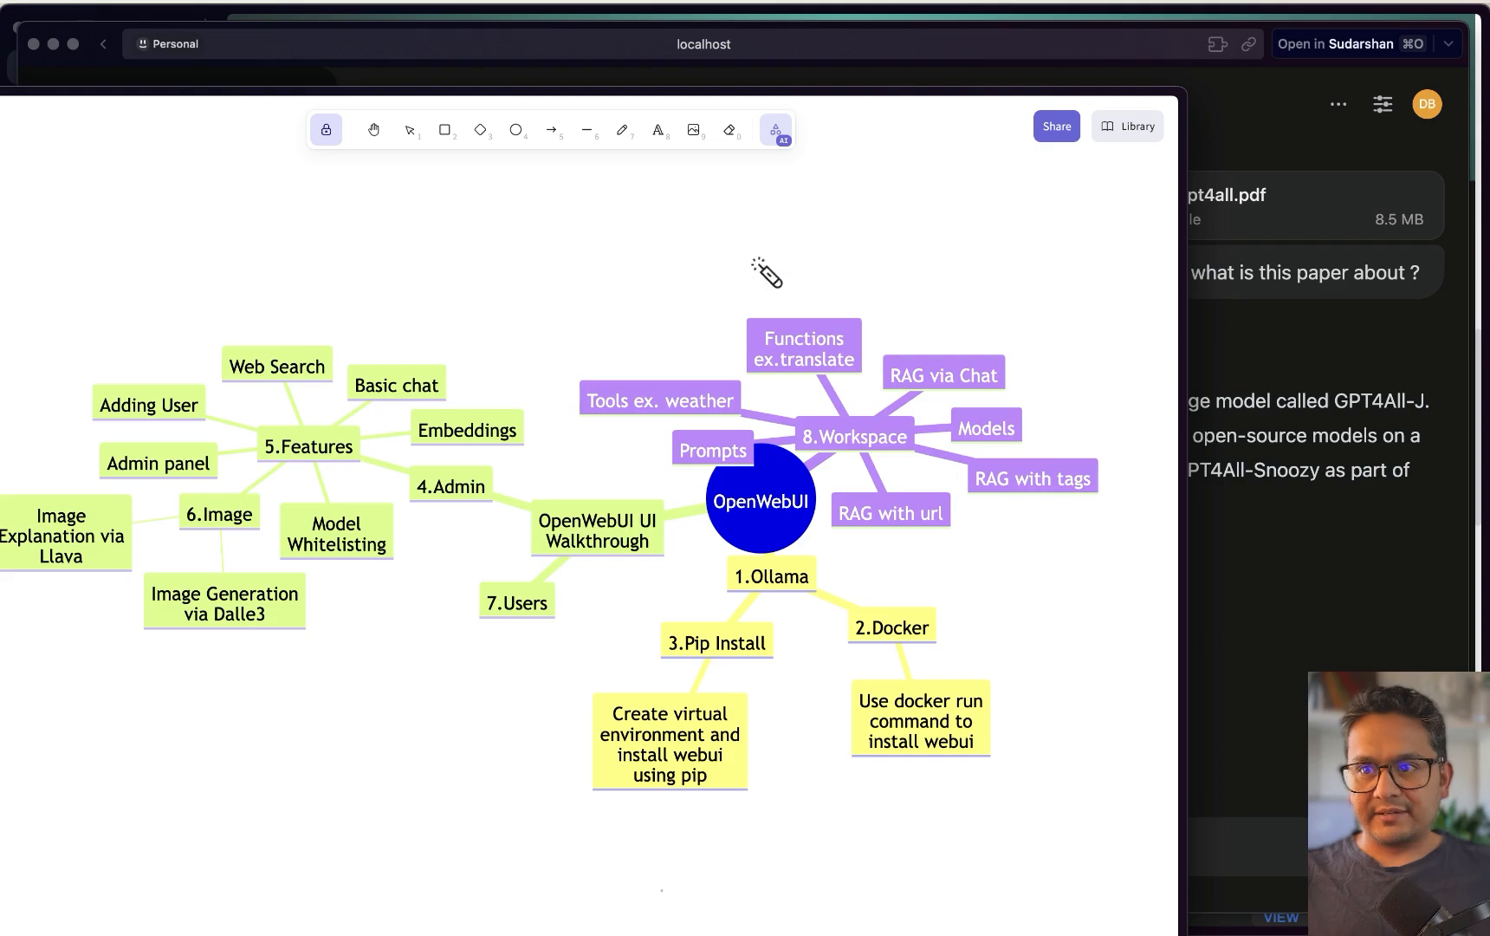
key("super+w")
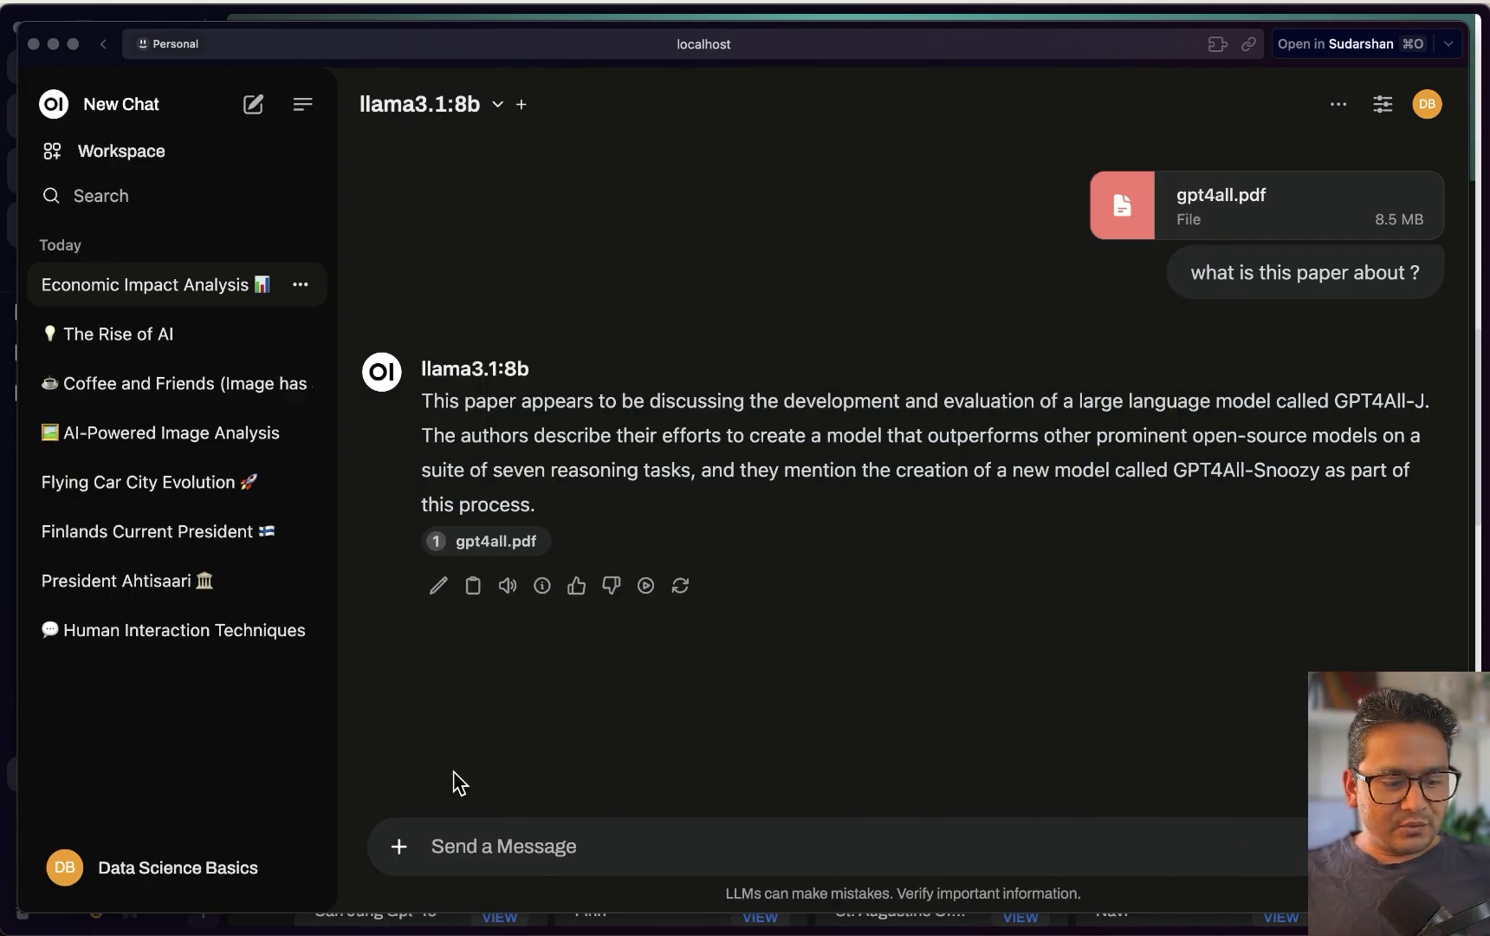
Copy the ollama.com llava page URL from Arc and paste it into the Open WebUI message box
key("ctrl+Up")
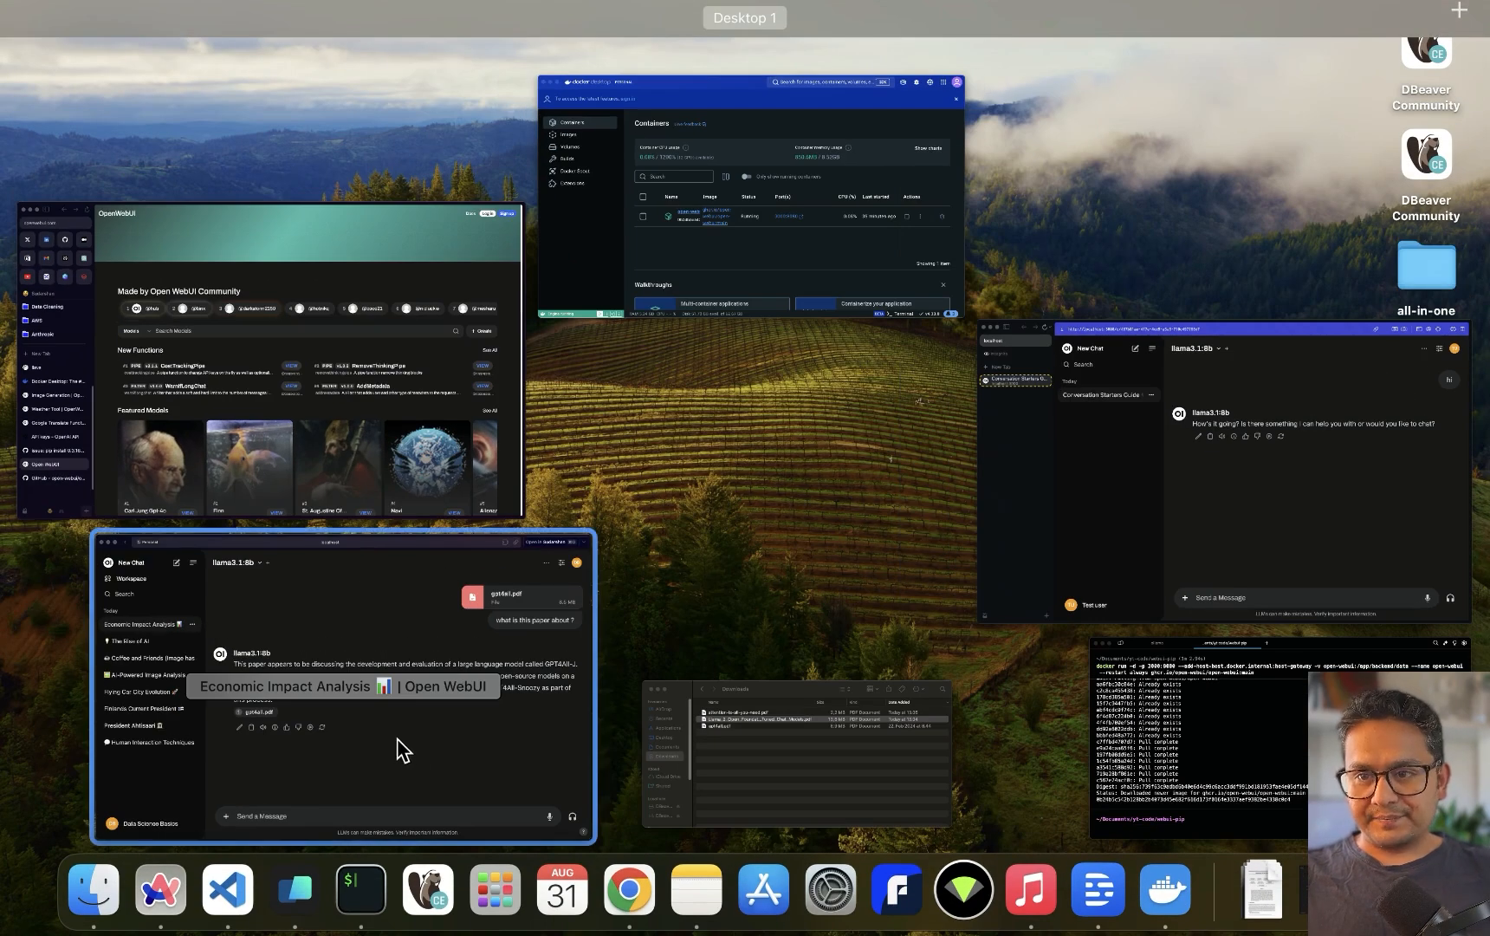
left_click(397, 739)
left_click(34, 491)
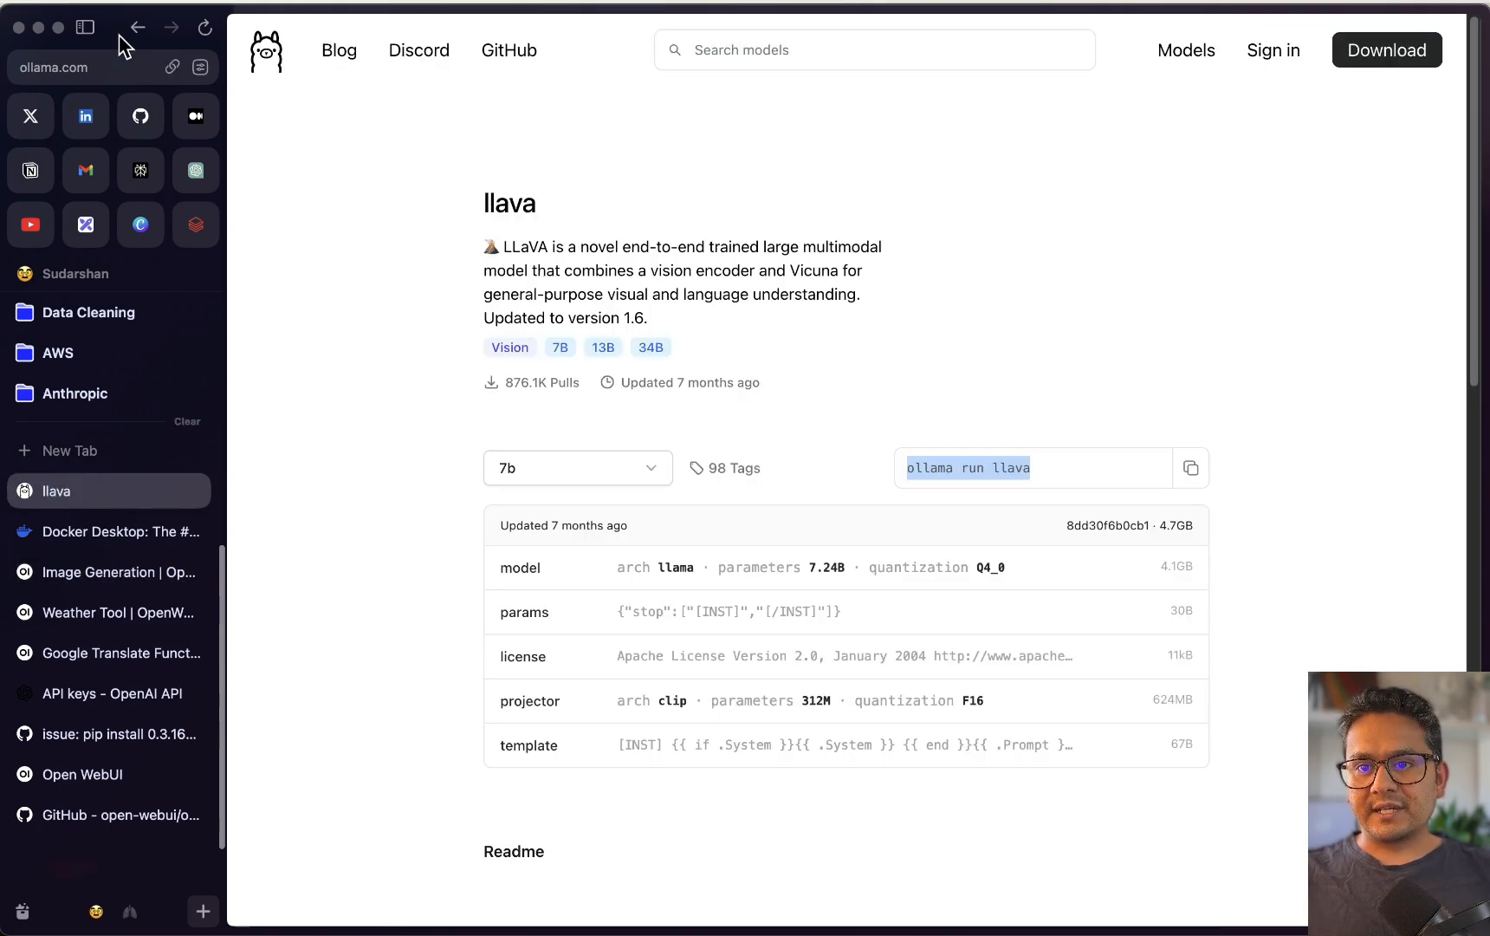
left_click(172, 67)
key("ctrl+Up")
left_click(422, 682)
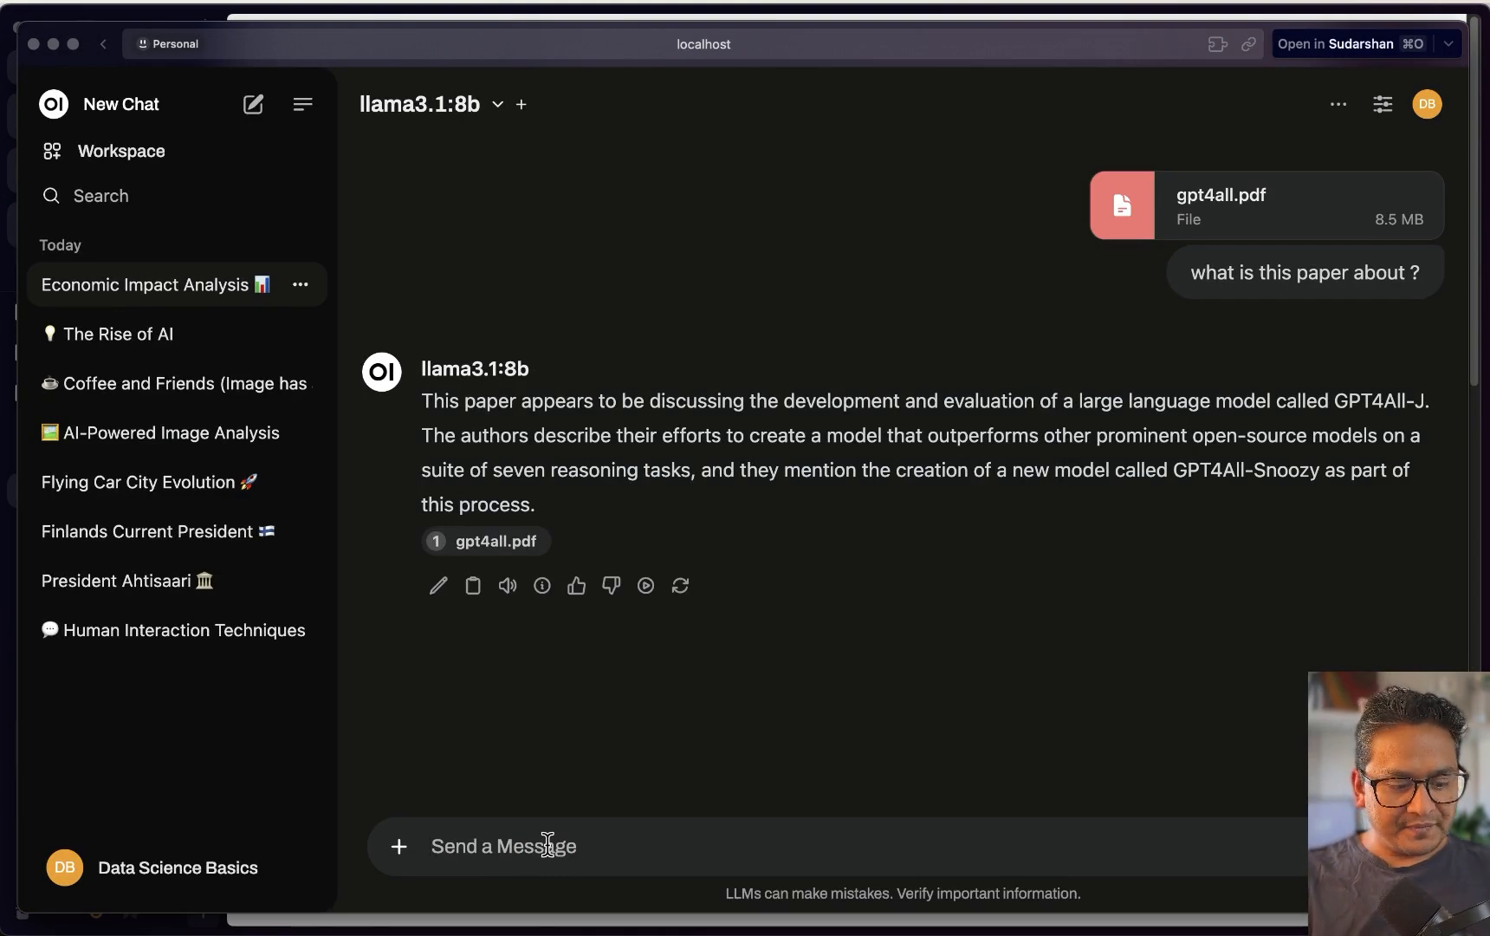
key("super+v")
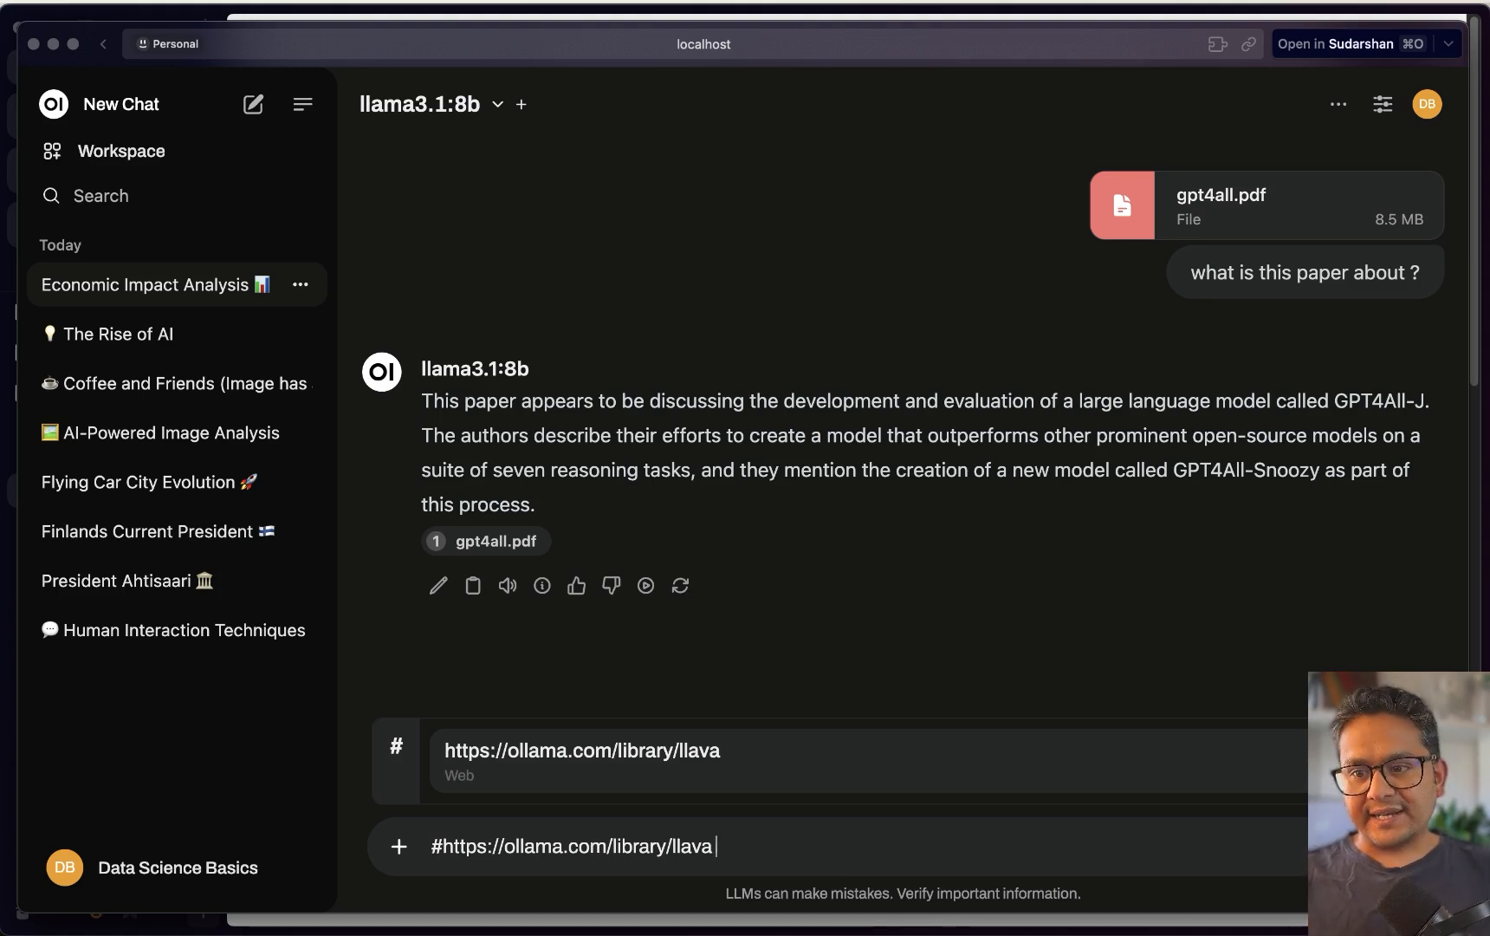
Ask 'what is the page about' together with the pasted llava link
type("what is thi")
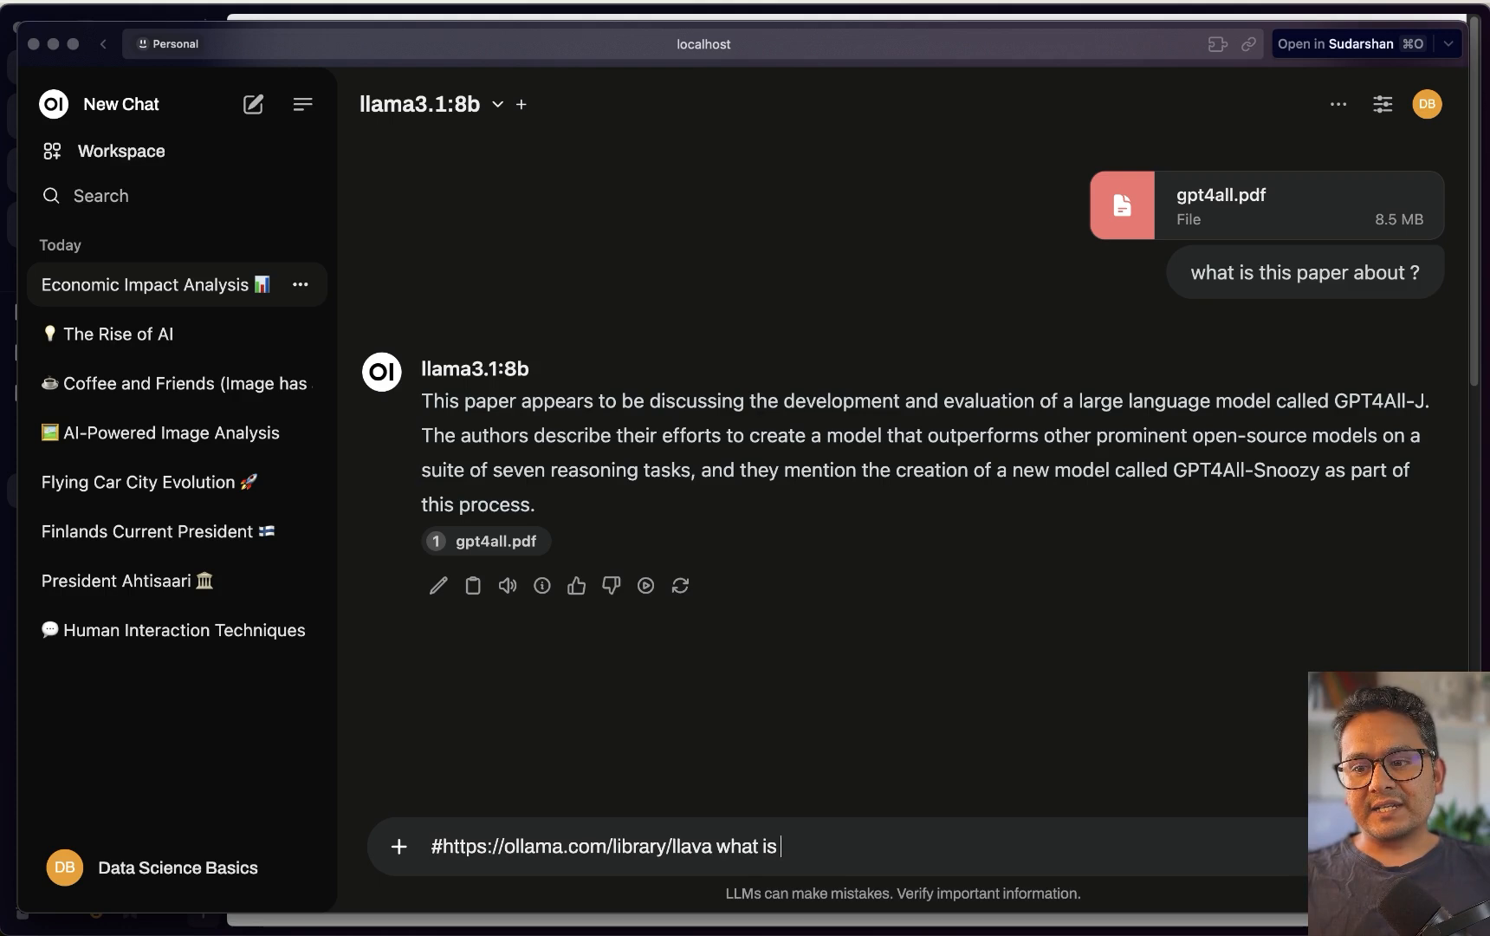
key("BackSpace")
type("e page about")
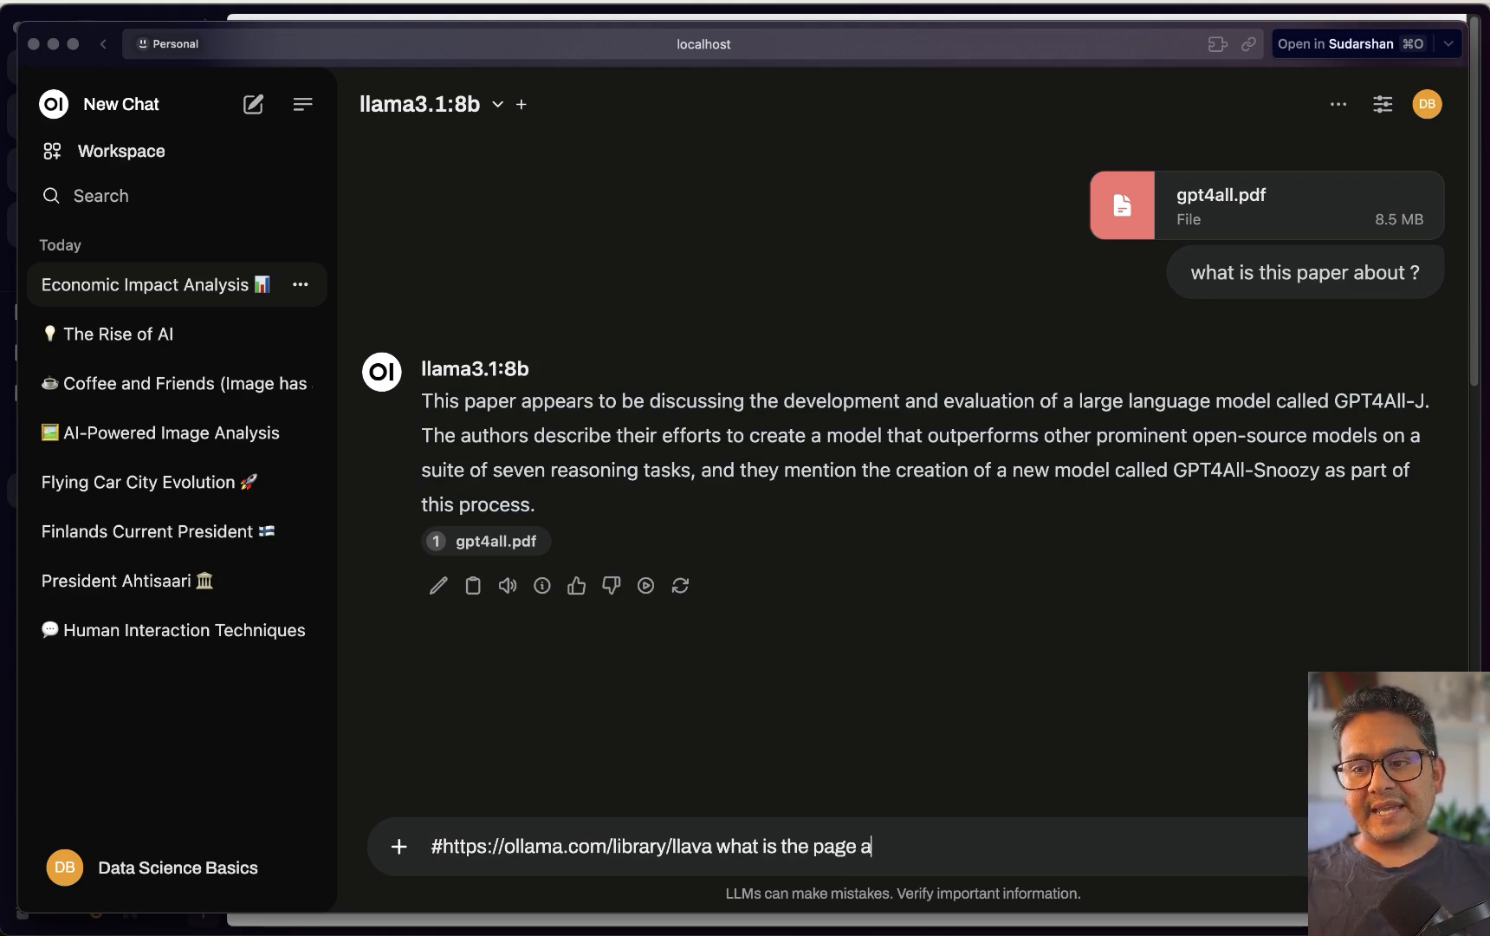
key("Return")
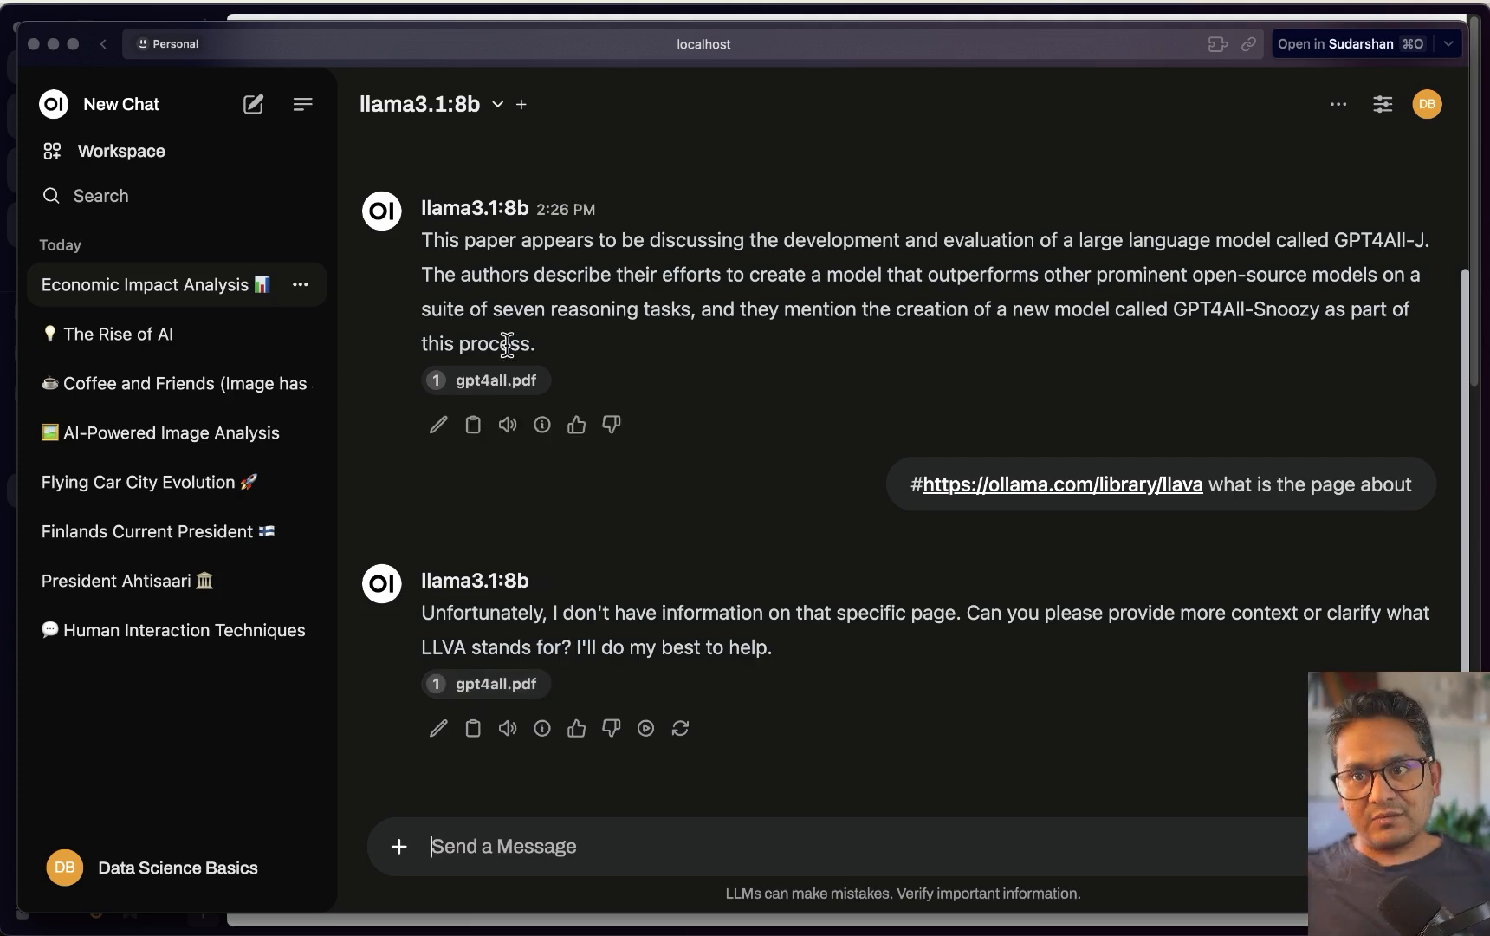
left_click(253, 107)
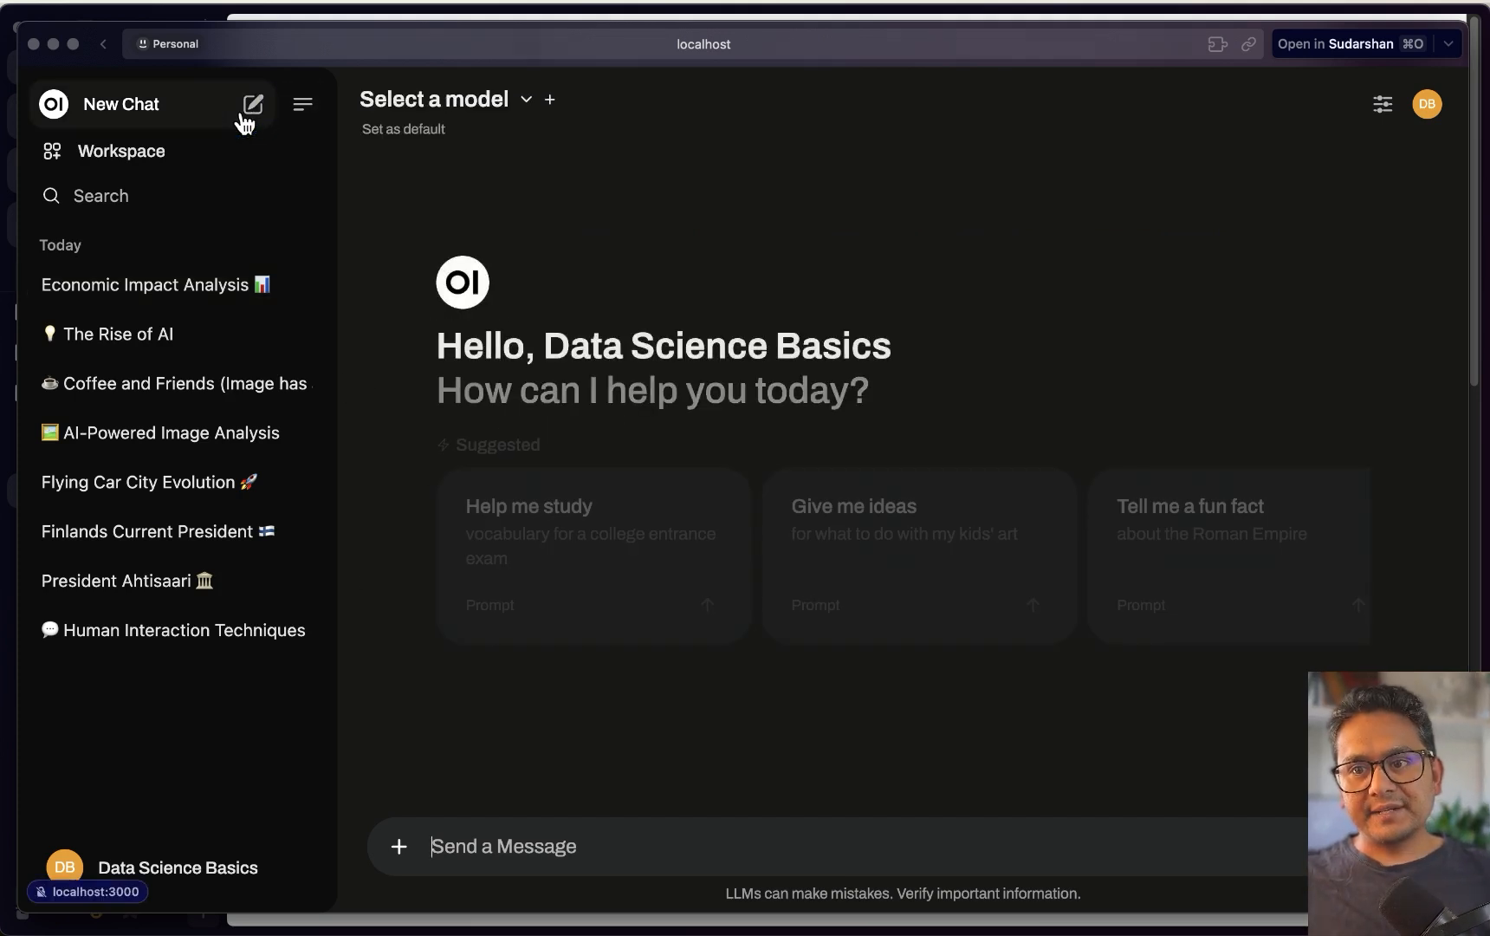
left_click(466, 100)
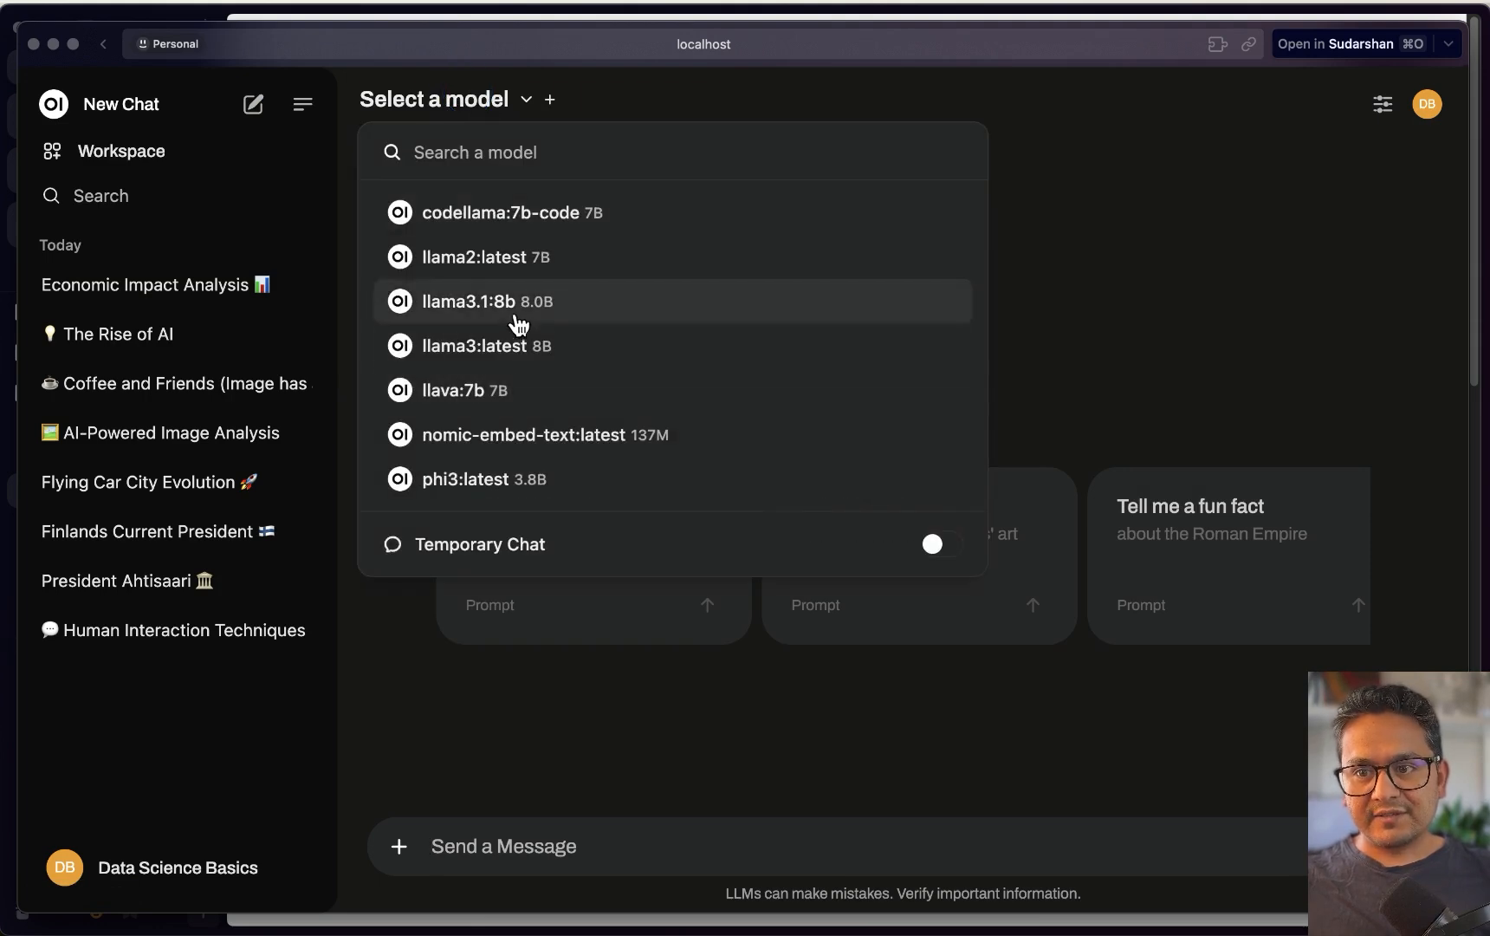
left_click(498, 303)
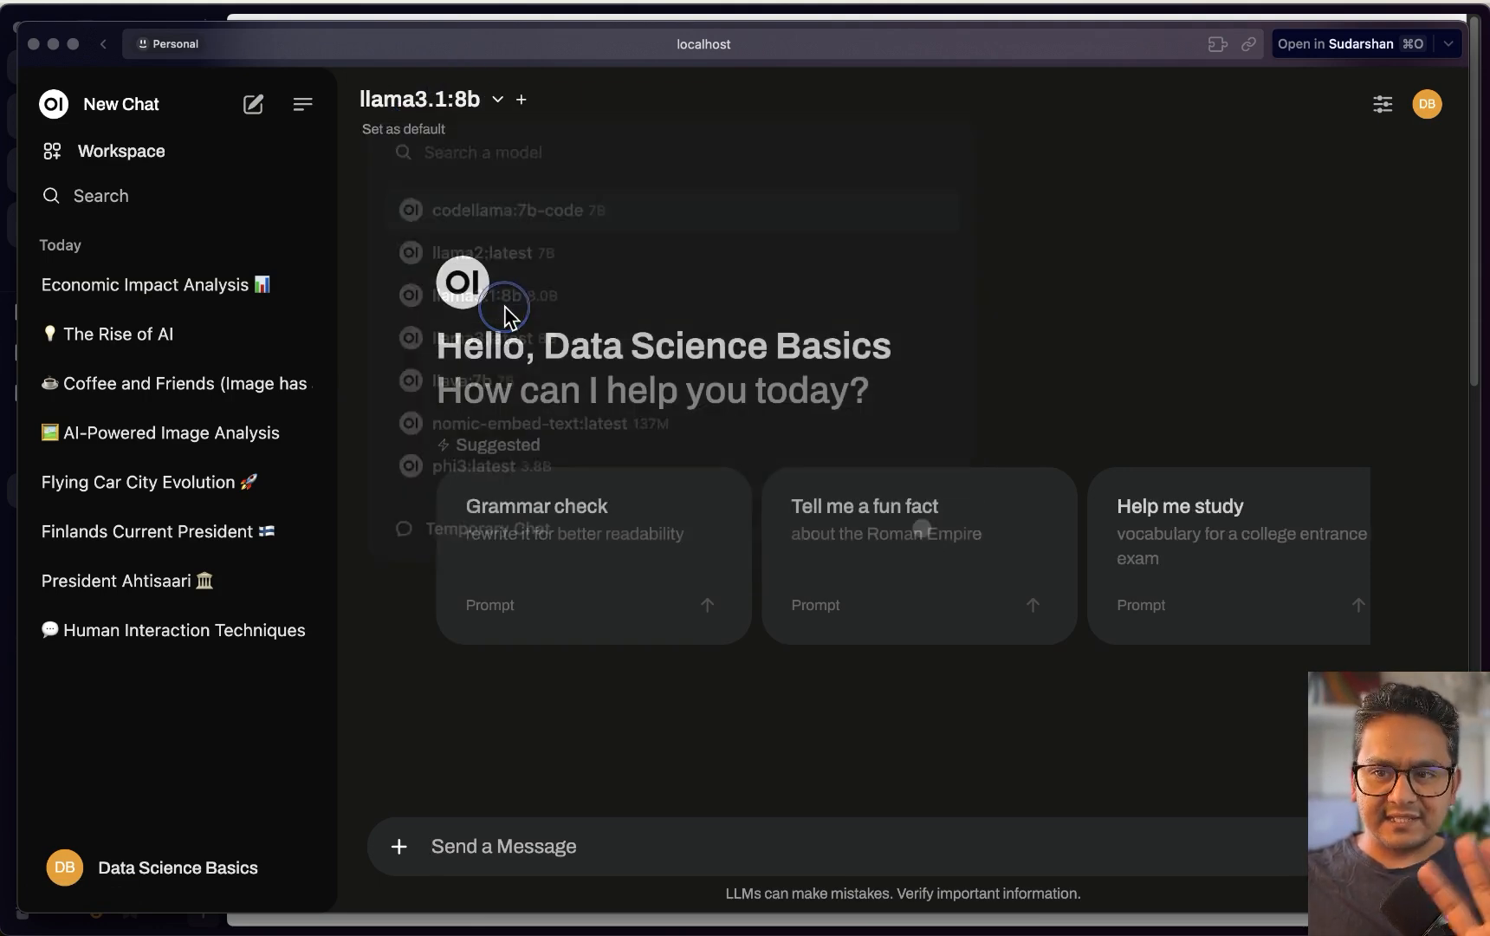
left_click(510, 845)
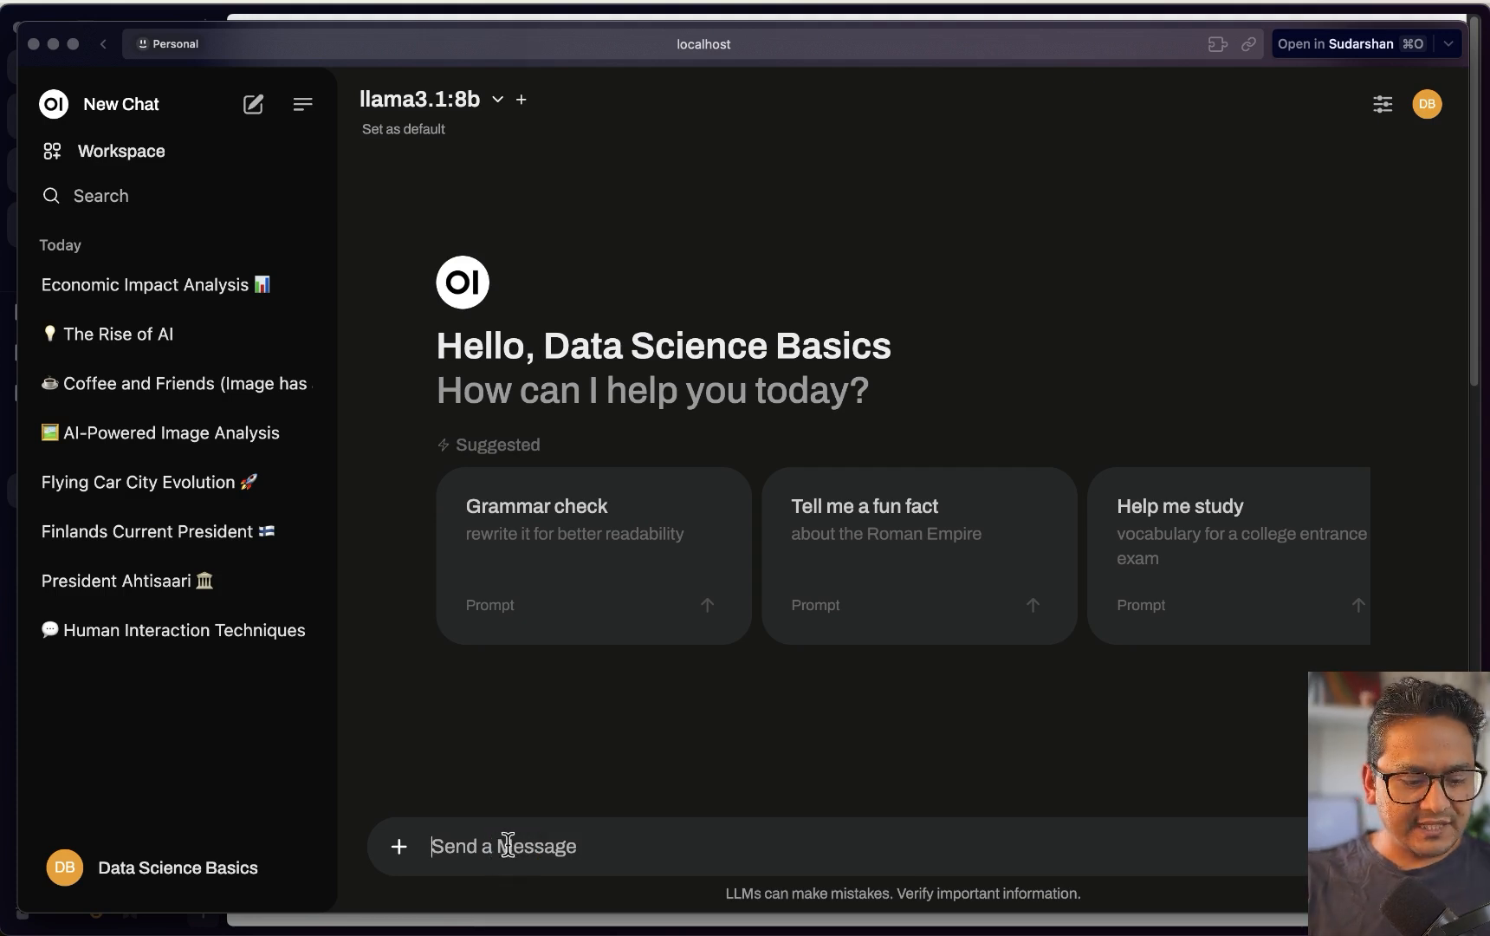
type("#")
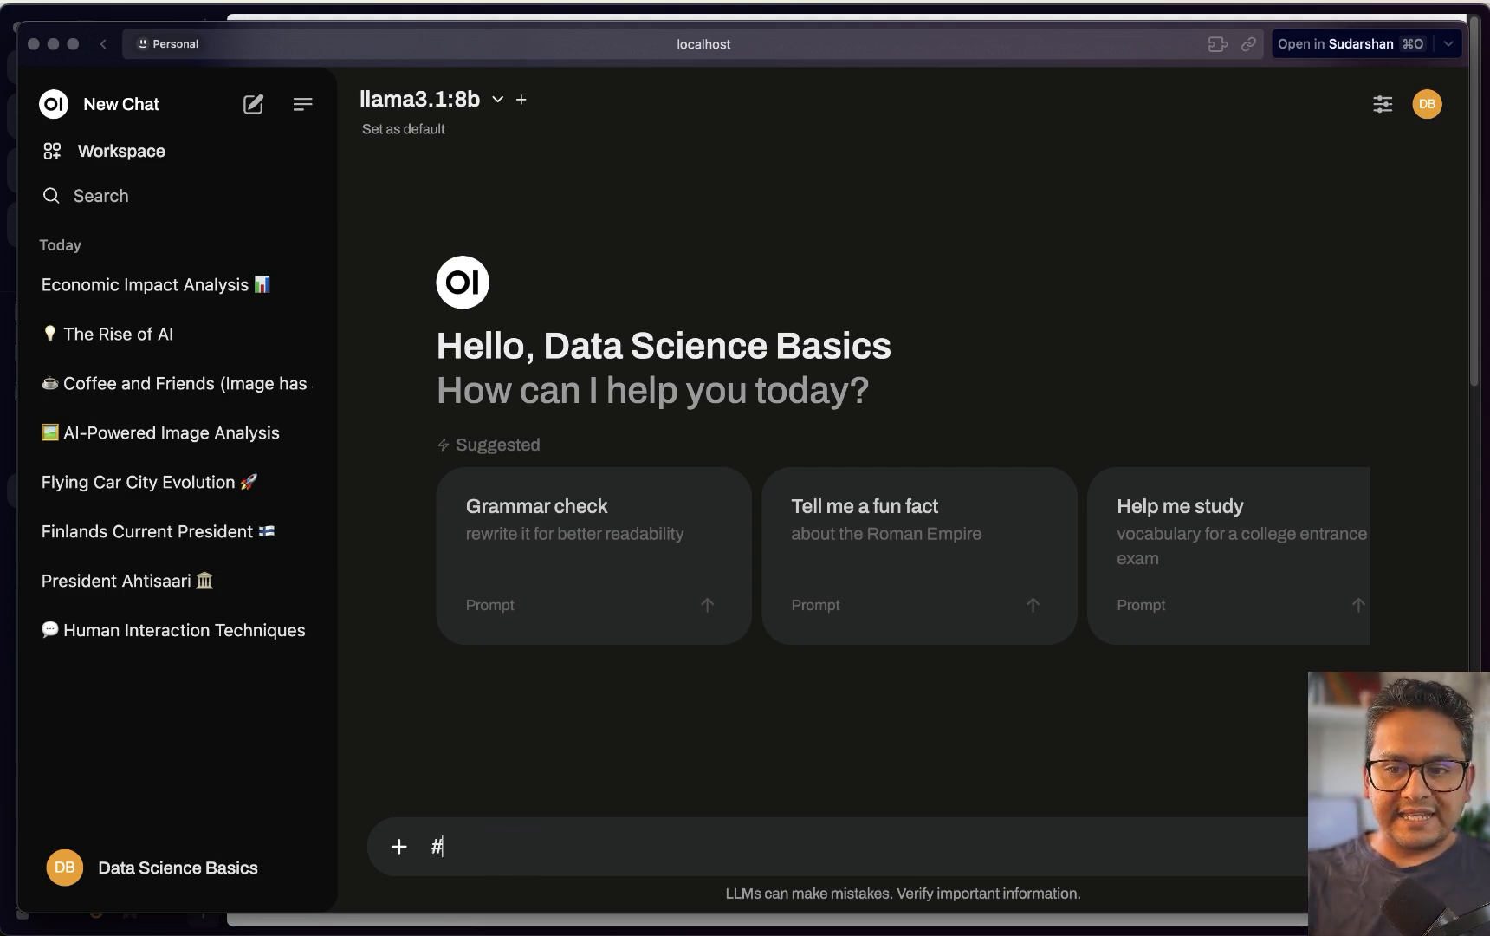
key("super+v")
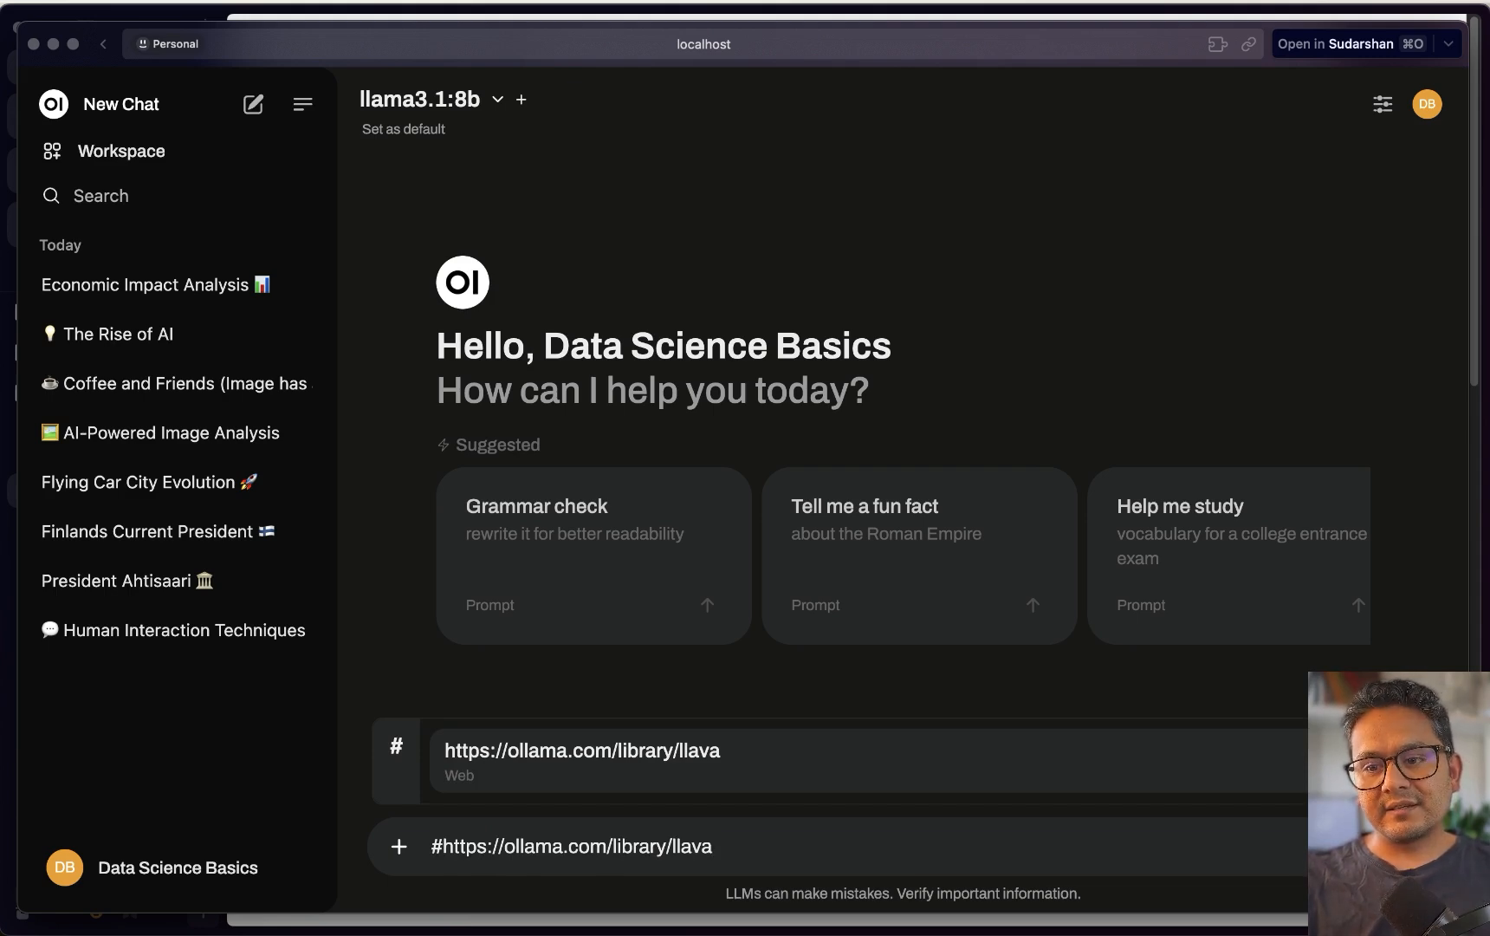
left_click(582, 782)
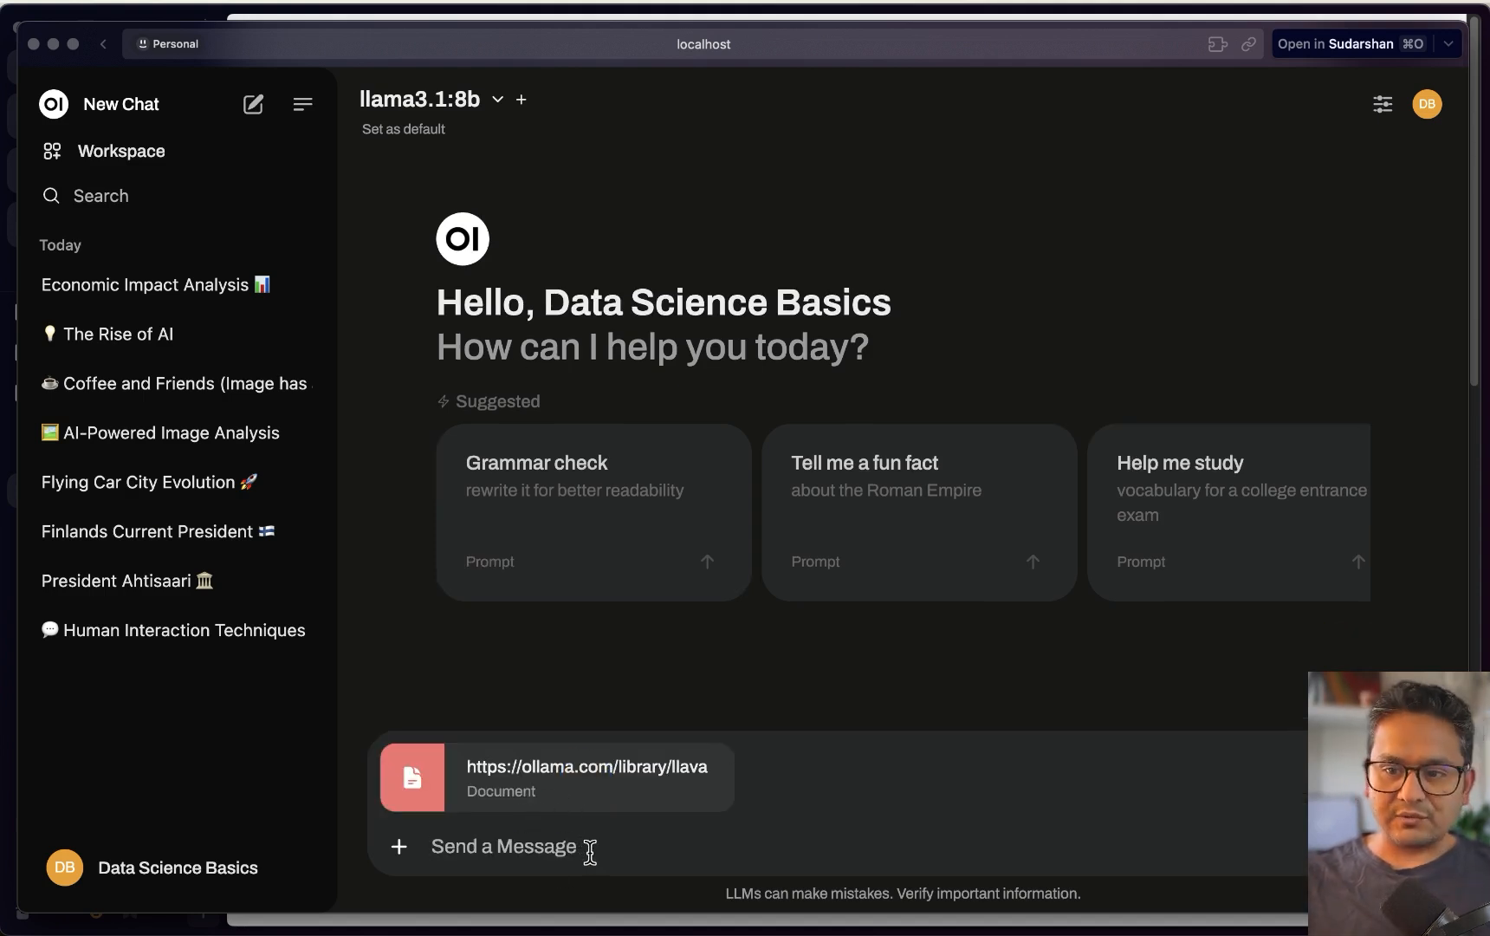
Ask the model what the attached llava page is about
type("what is the page about ?")
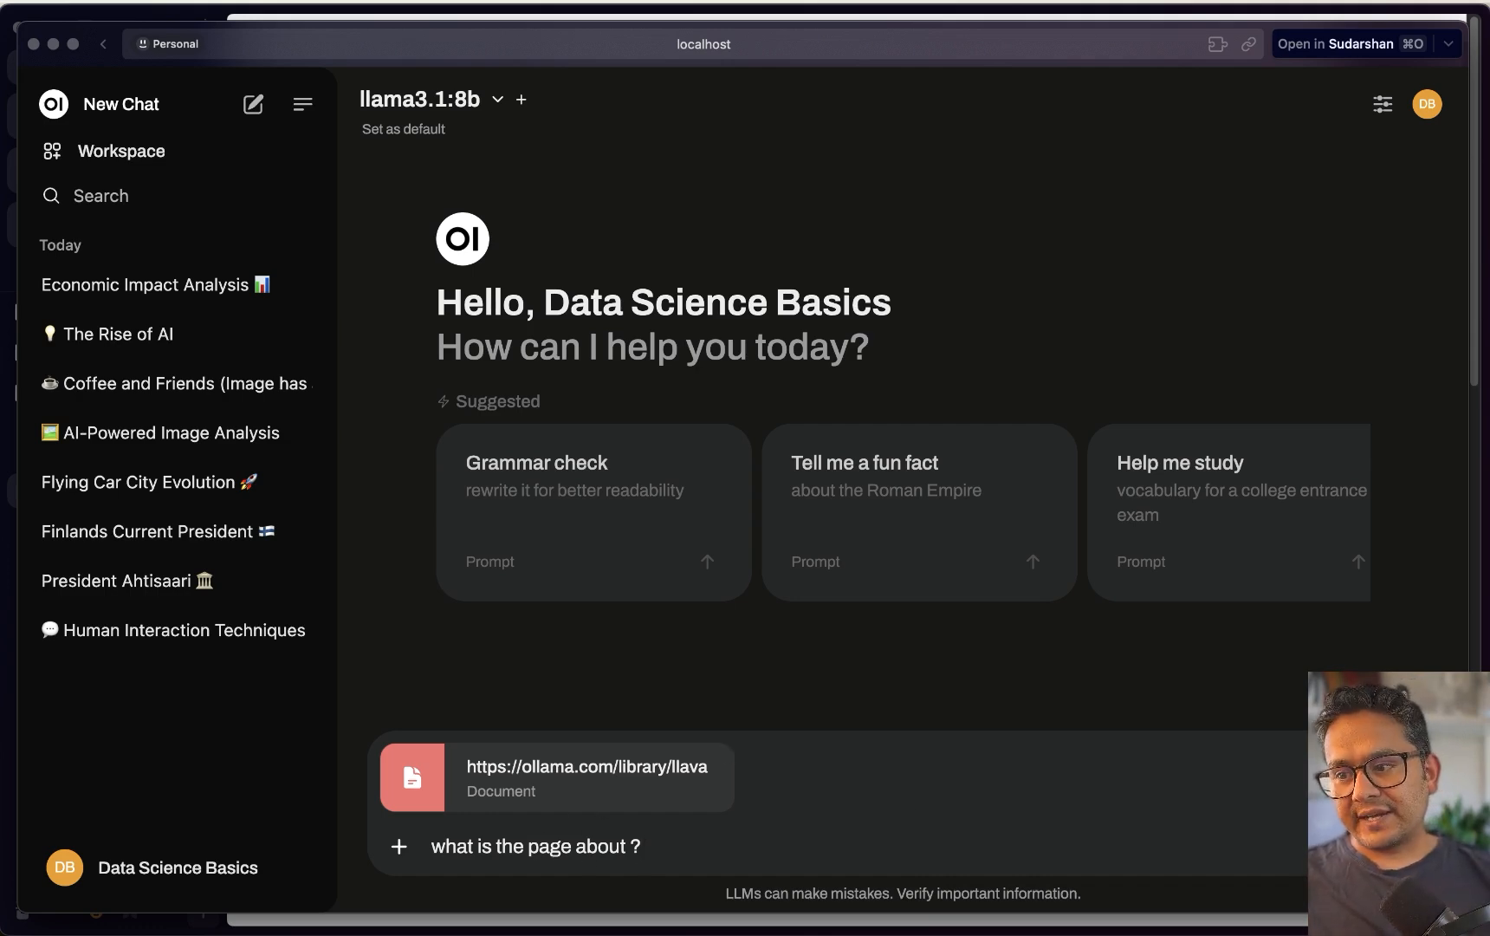
key("Return")
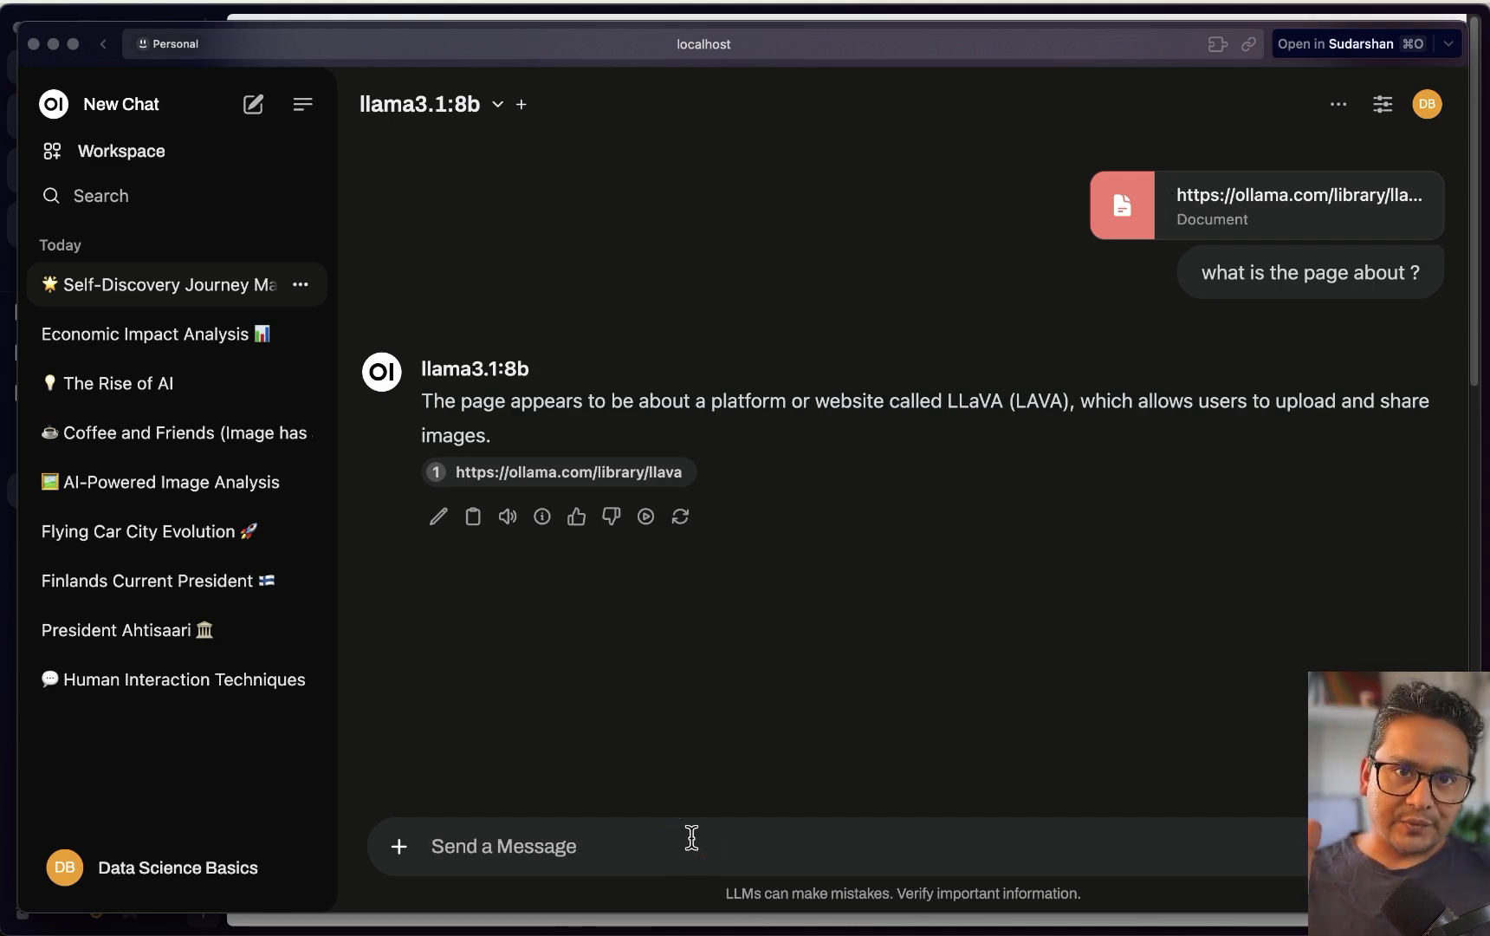
type("/")
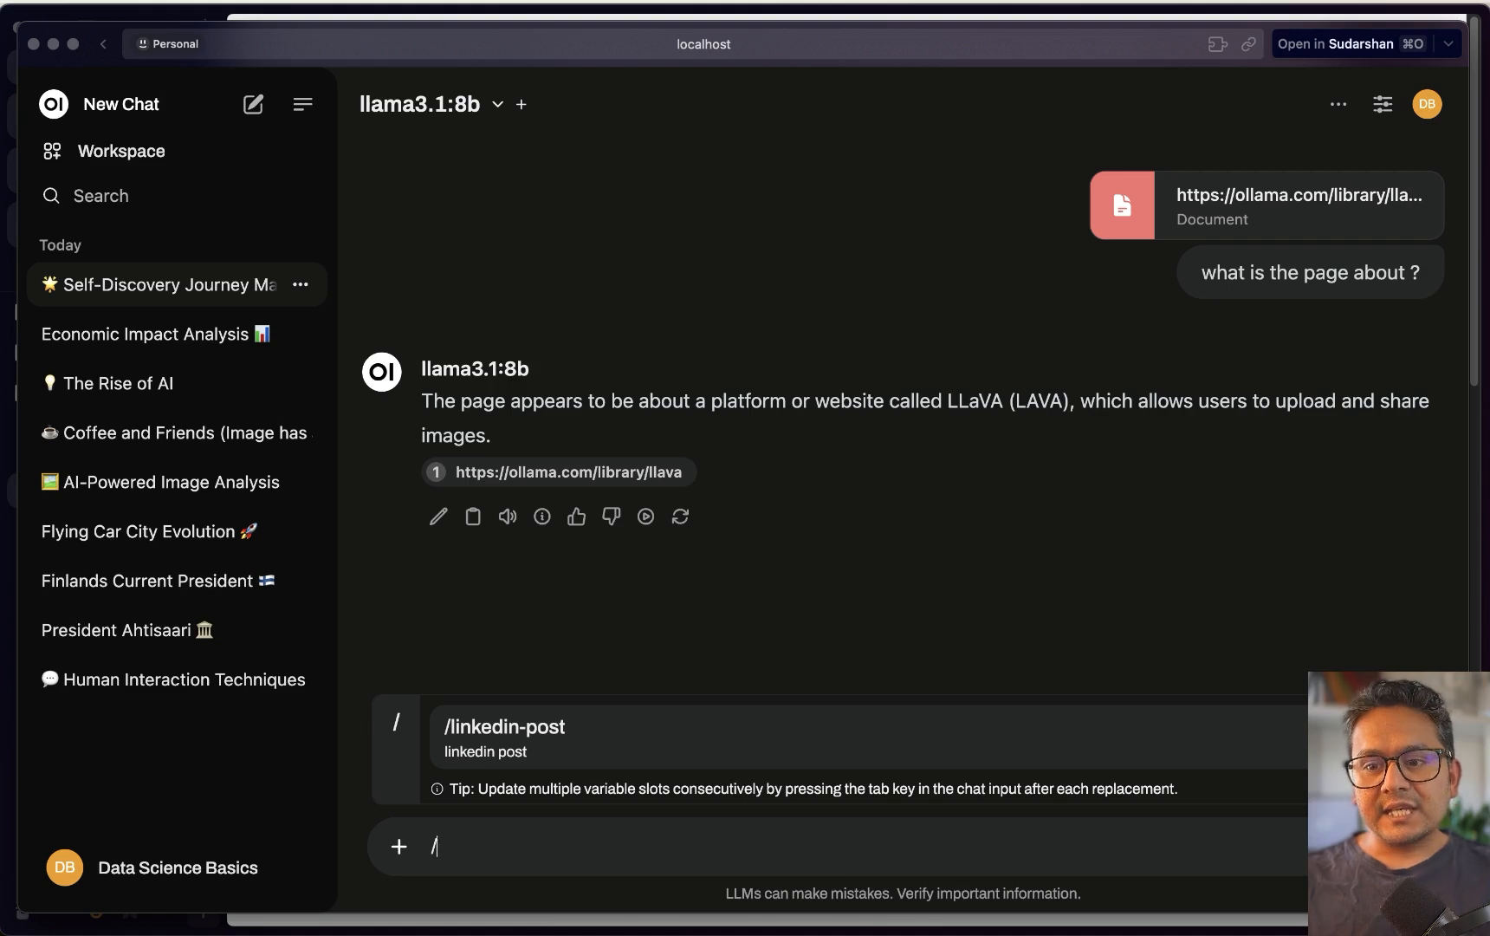
Clear the slash and re-attach the ollama.com/library/llava page as a web document via #
key("BackSpace")
left_click(398, 847)
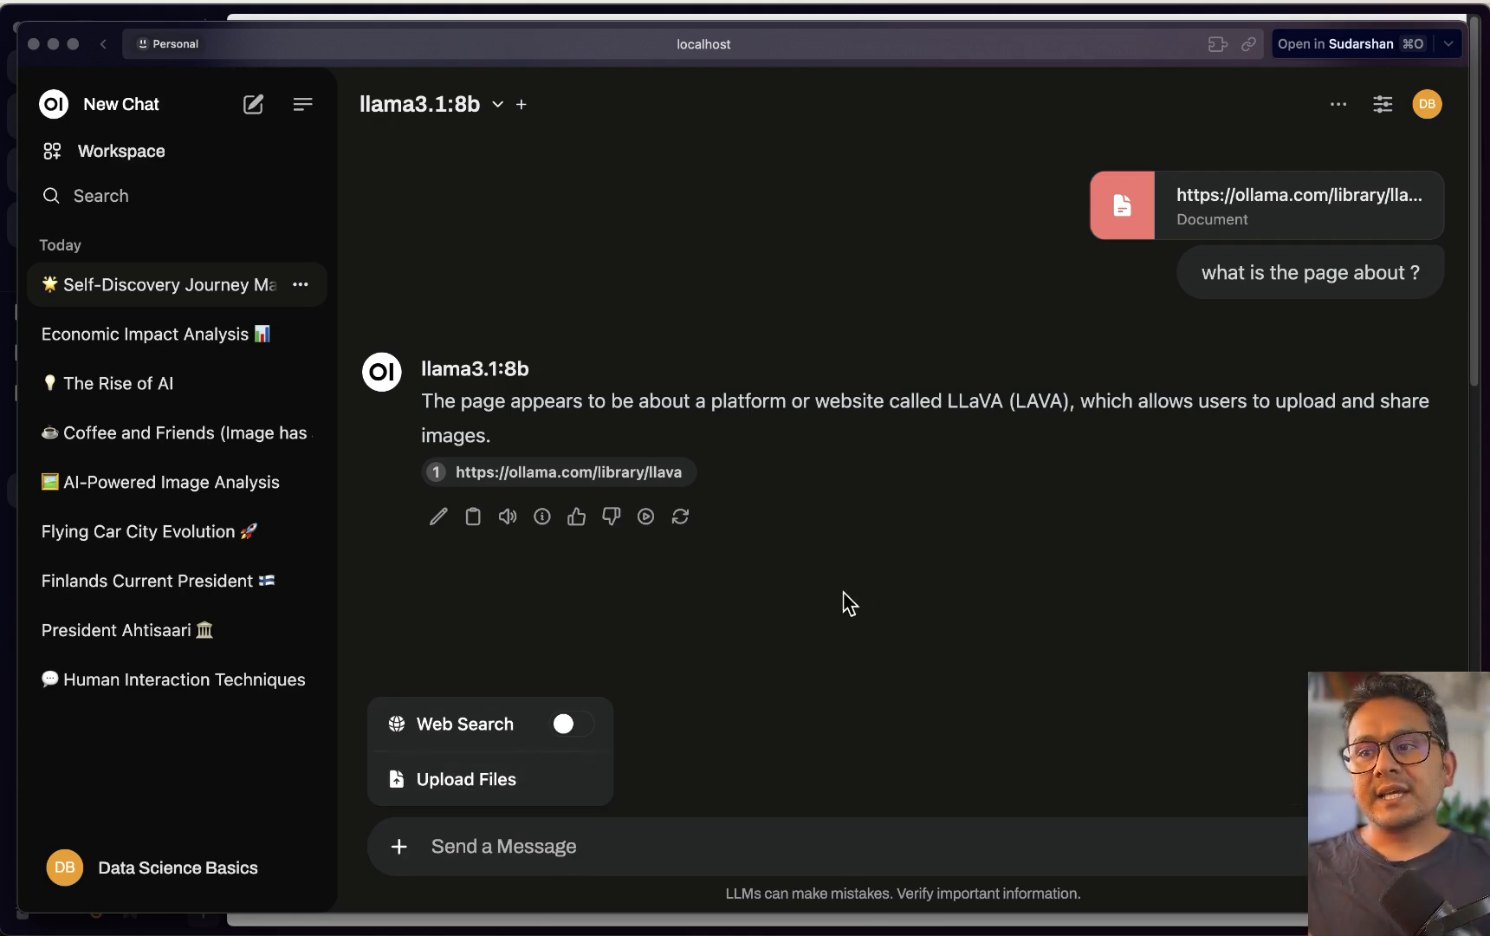
left_click(874, 602)
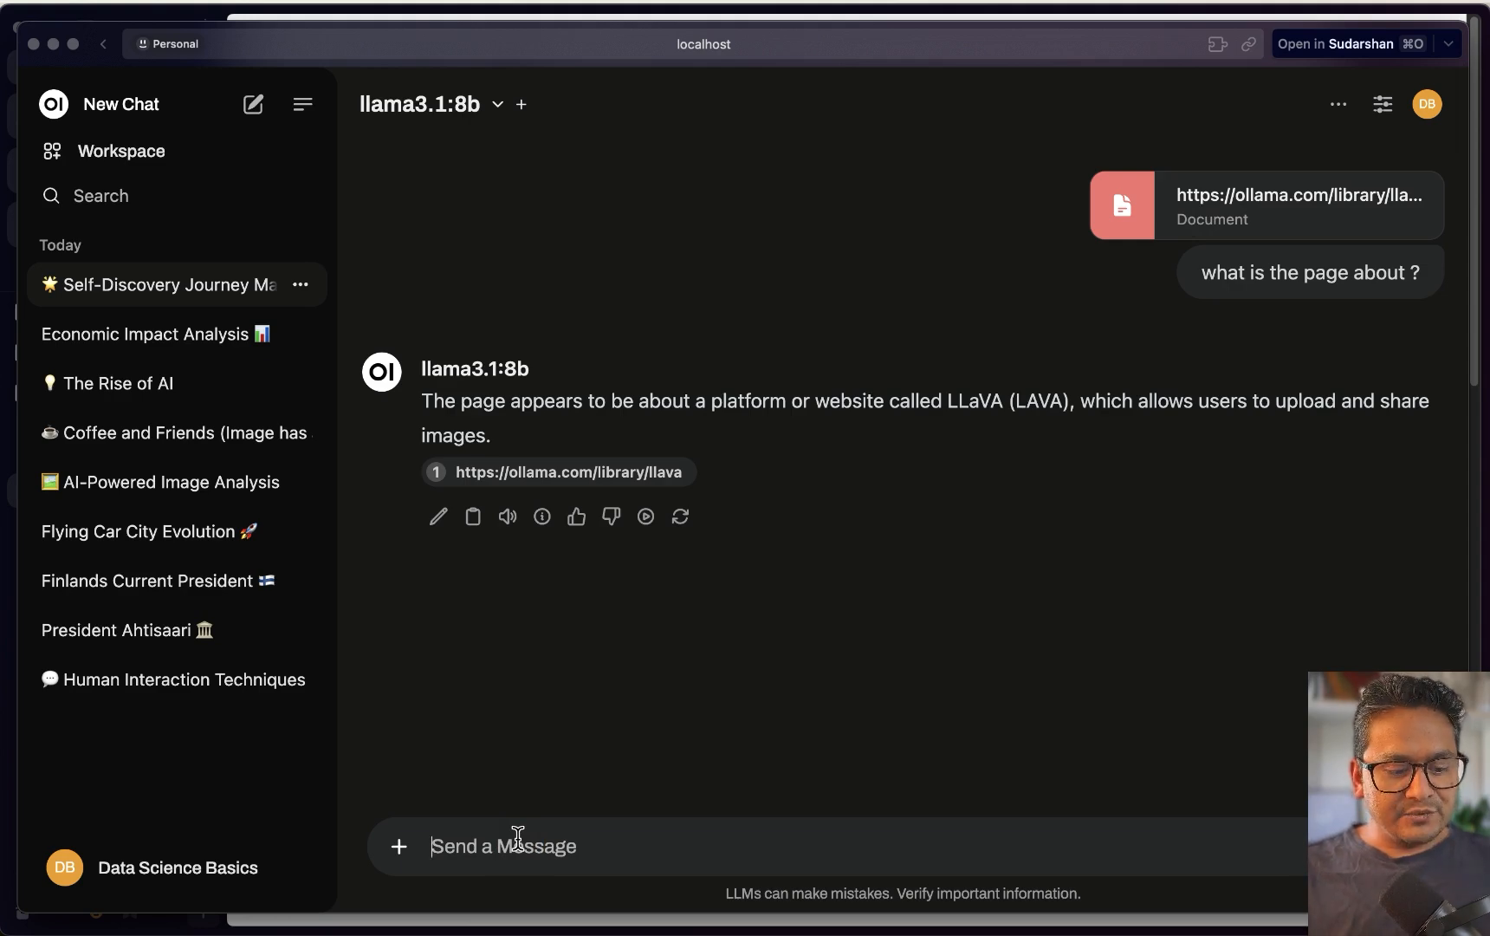
type("#")
type("https://ollama.com/library/llava")
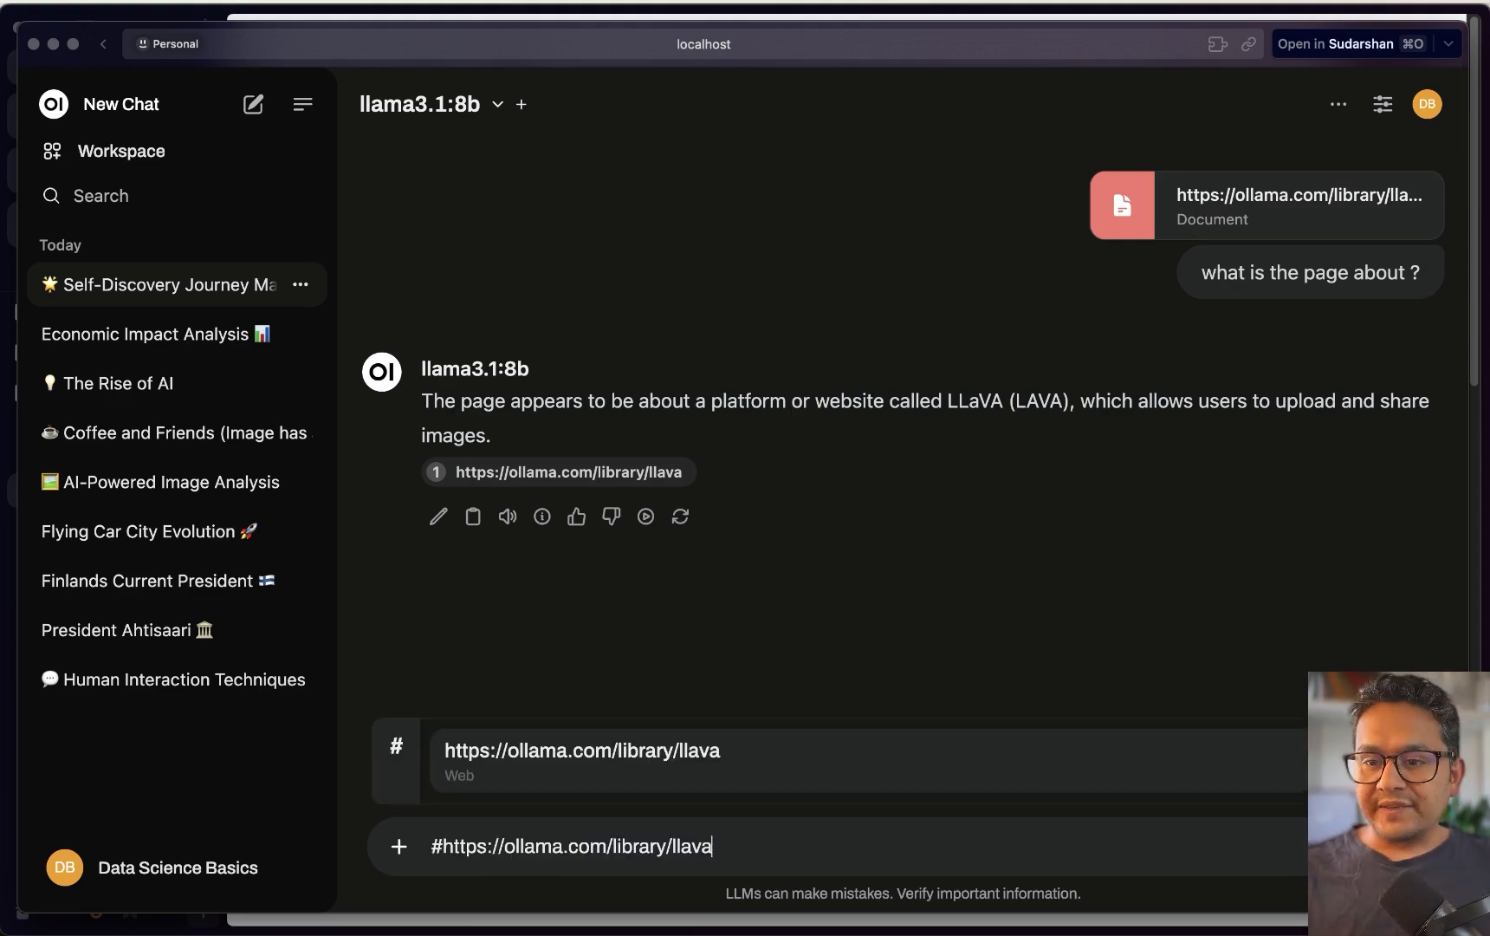
left_click(558, 780)
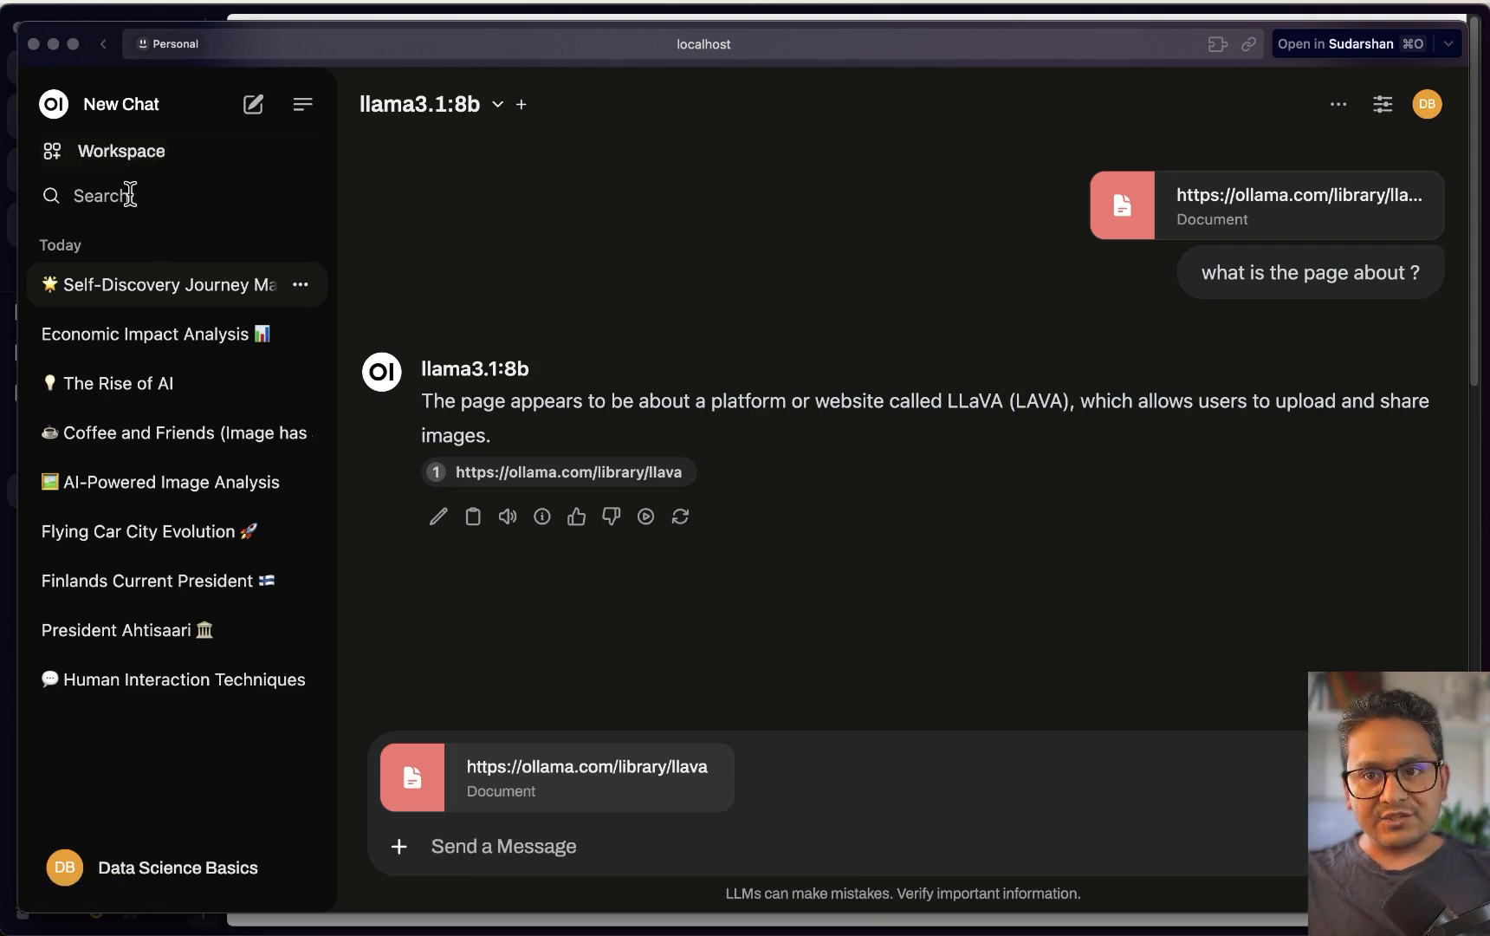
Upload gpt4all.pdf as a new document in Workspace Documents
left_click(130, 156)
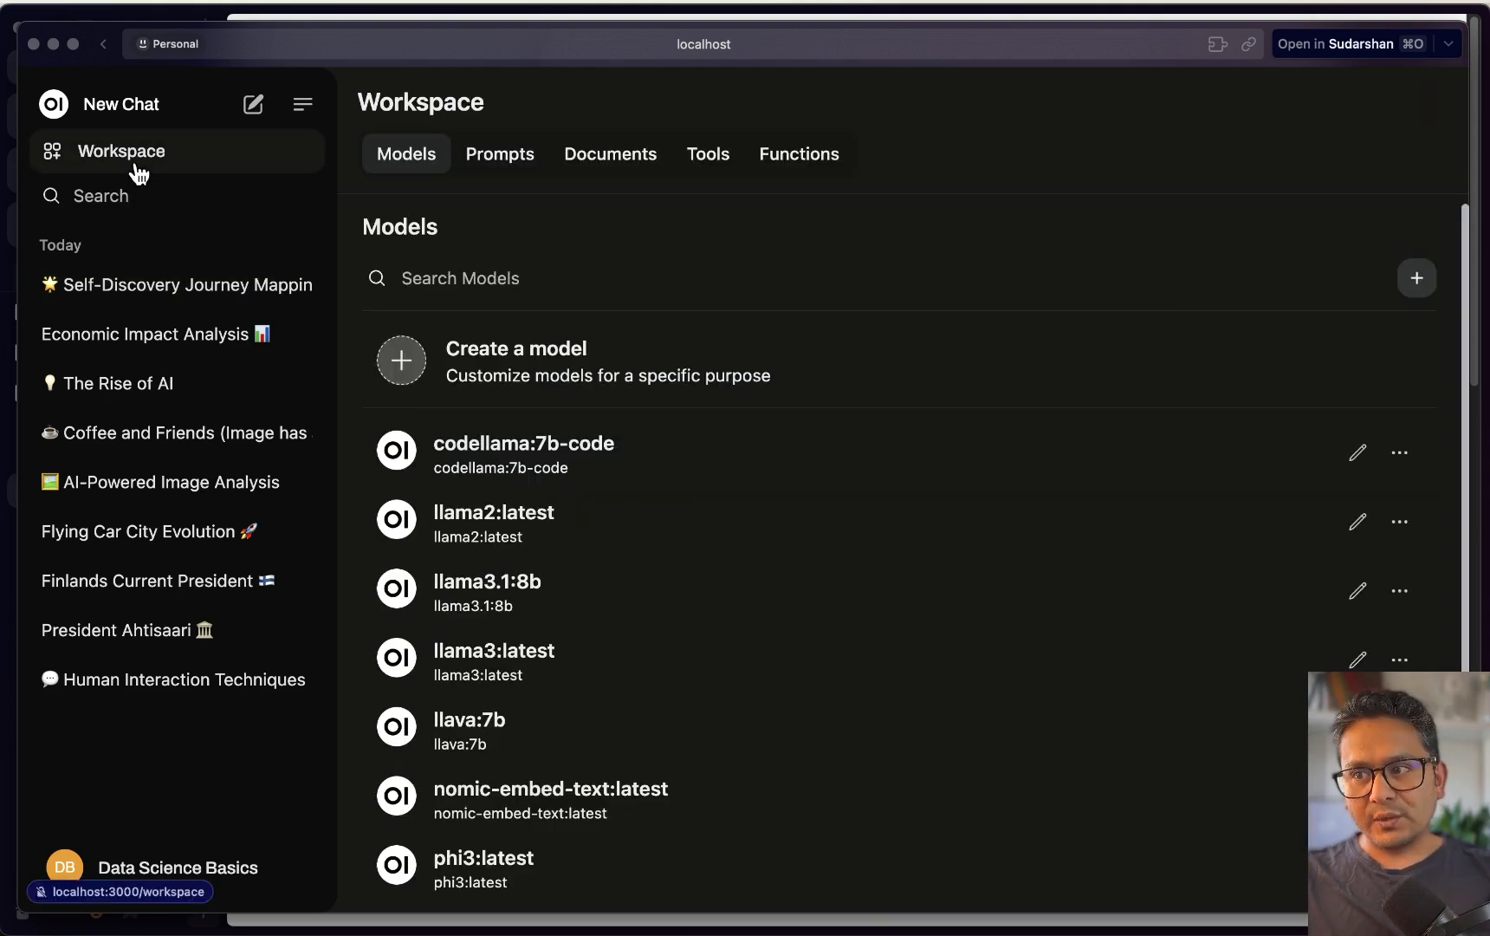
left_click(626, 172)
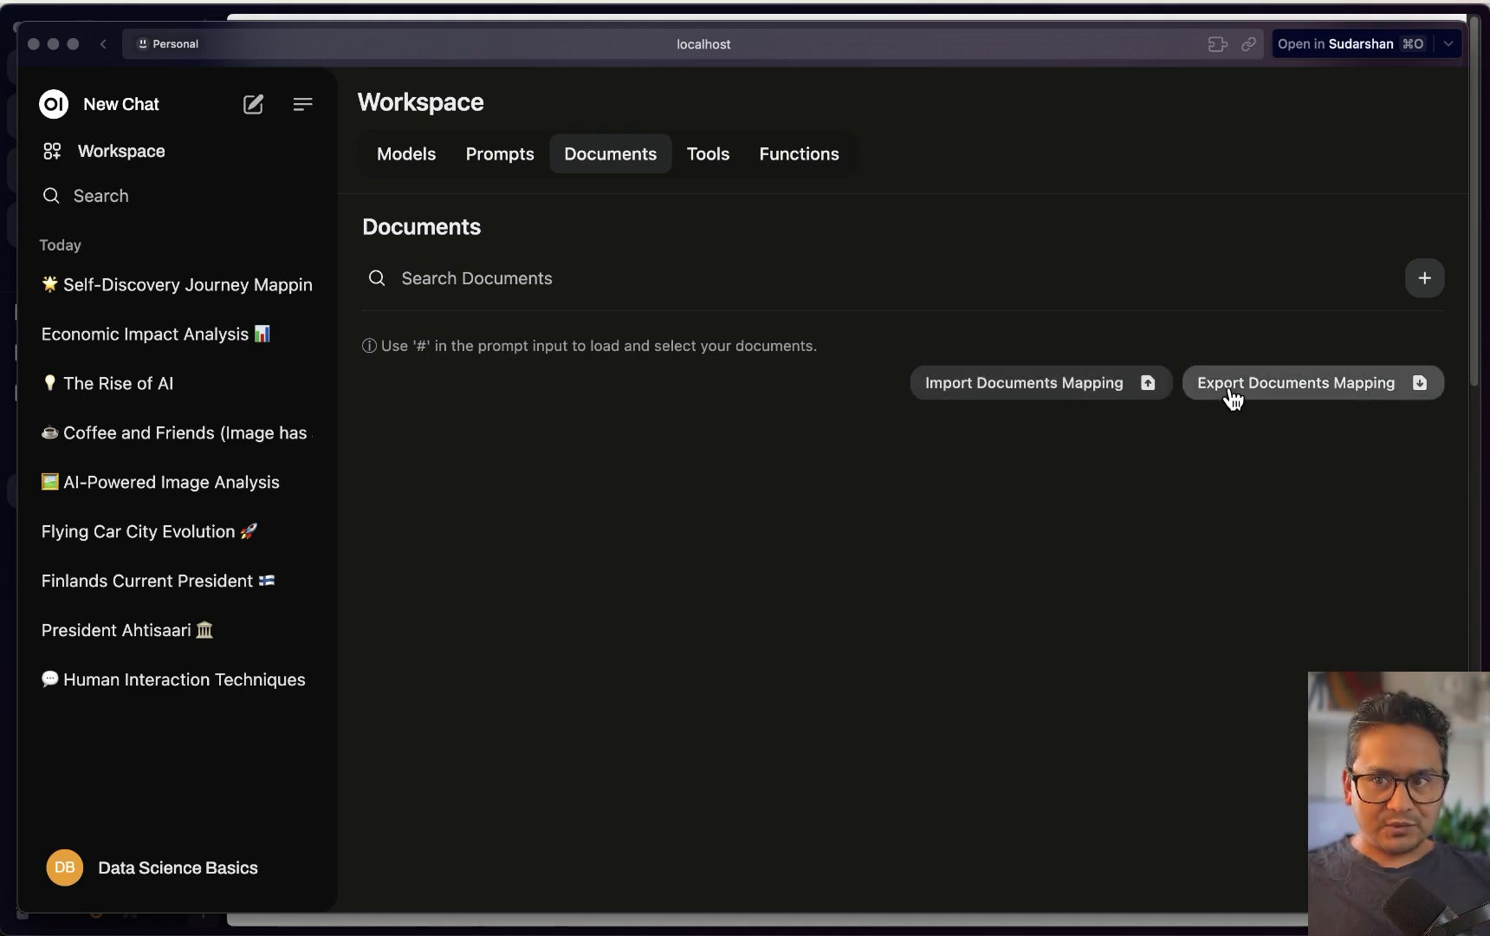
left_click(1430, 286)
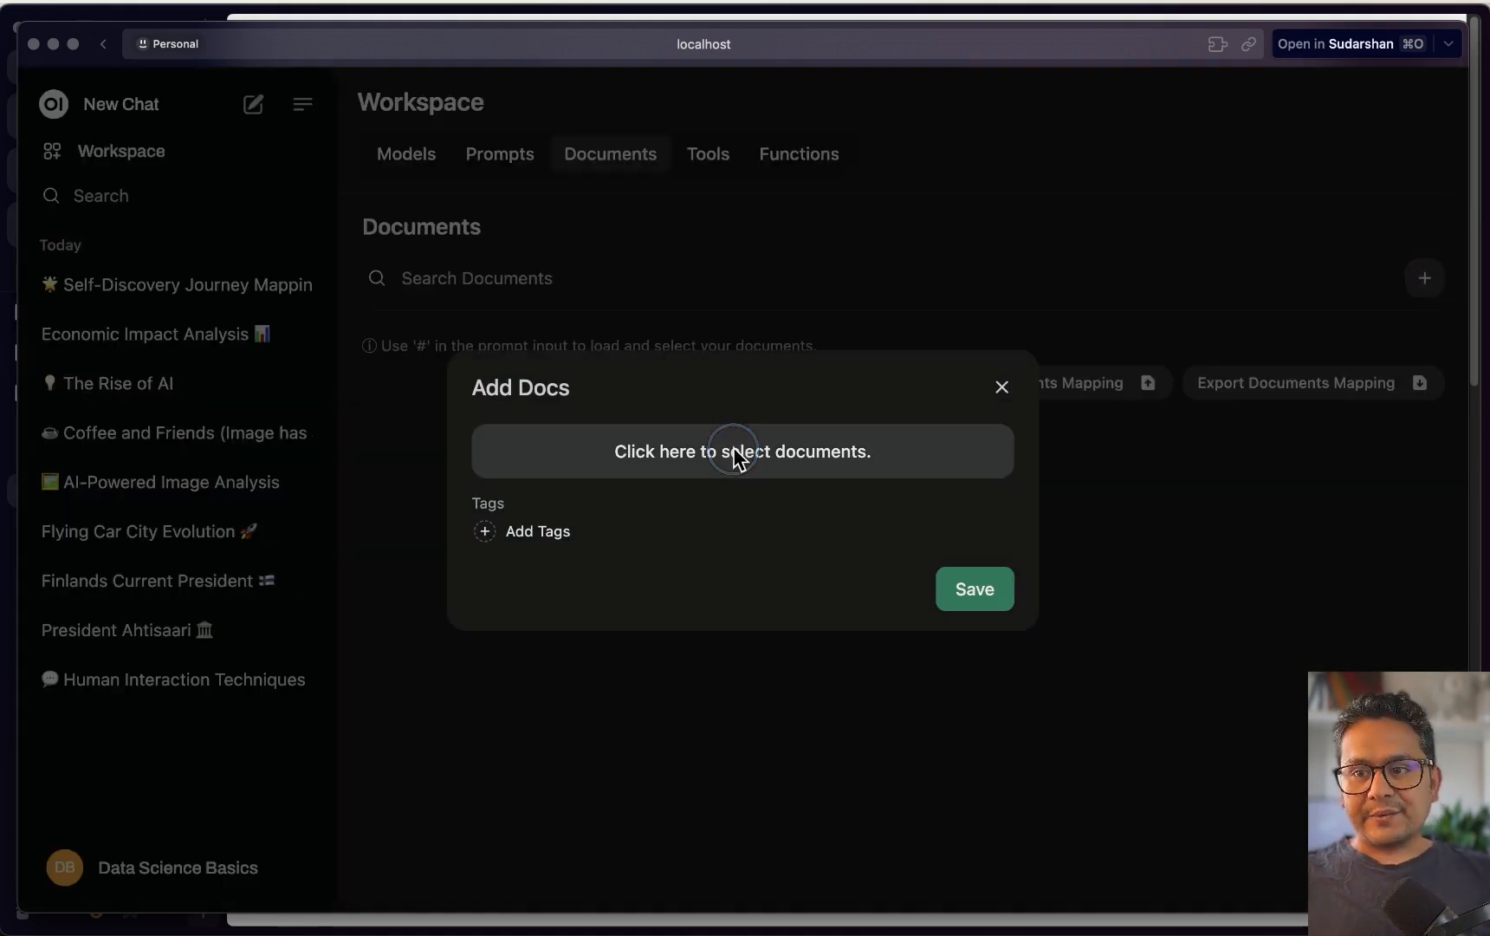
left_click(734, 454)
double_click(329, 266)
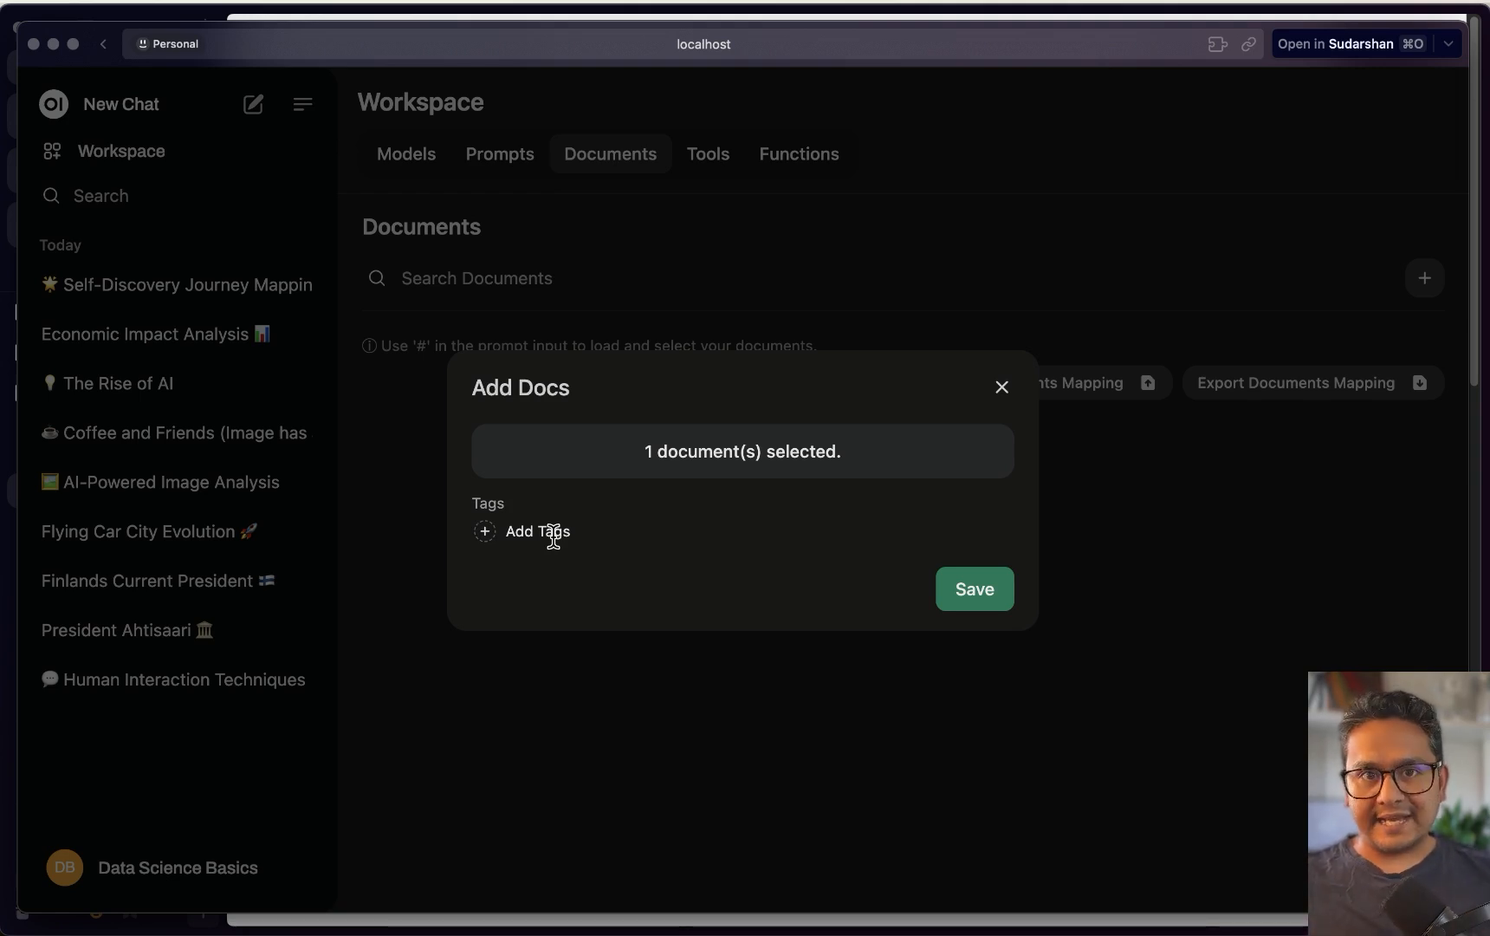
Tag the document #gpt4all, save it, and start a new chat
left_click(487, 532)
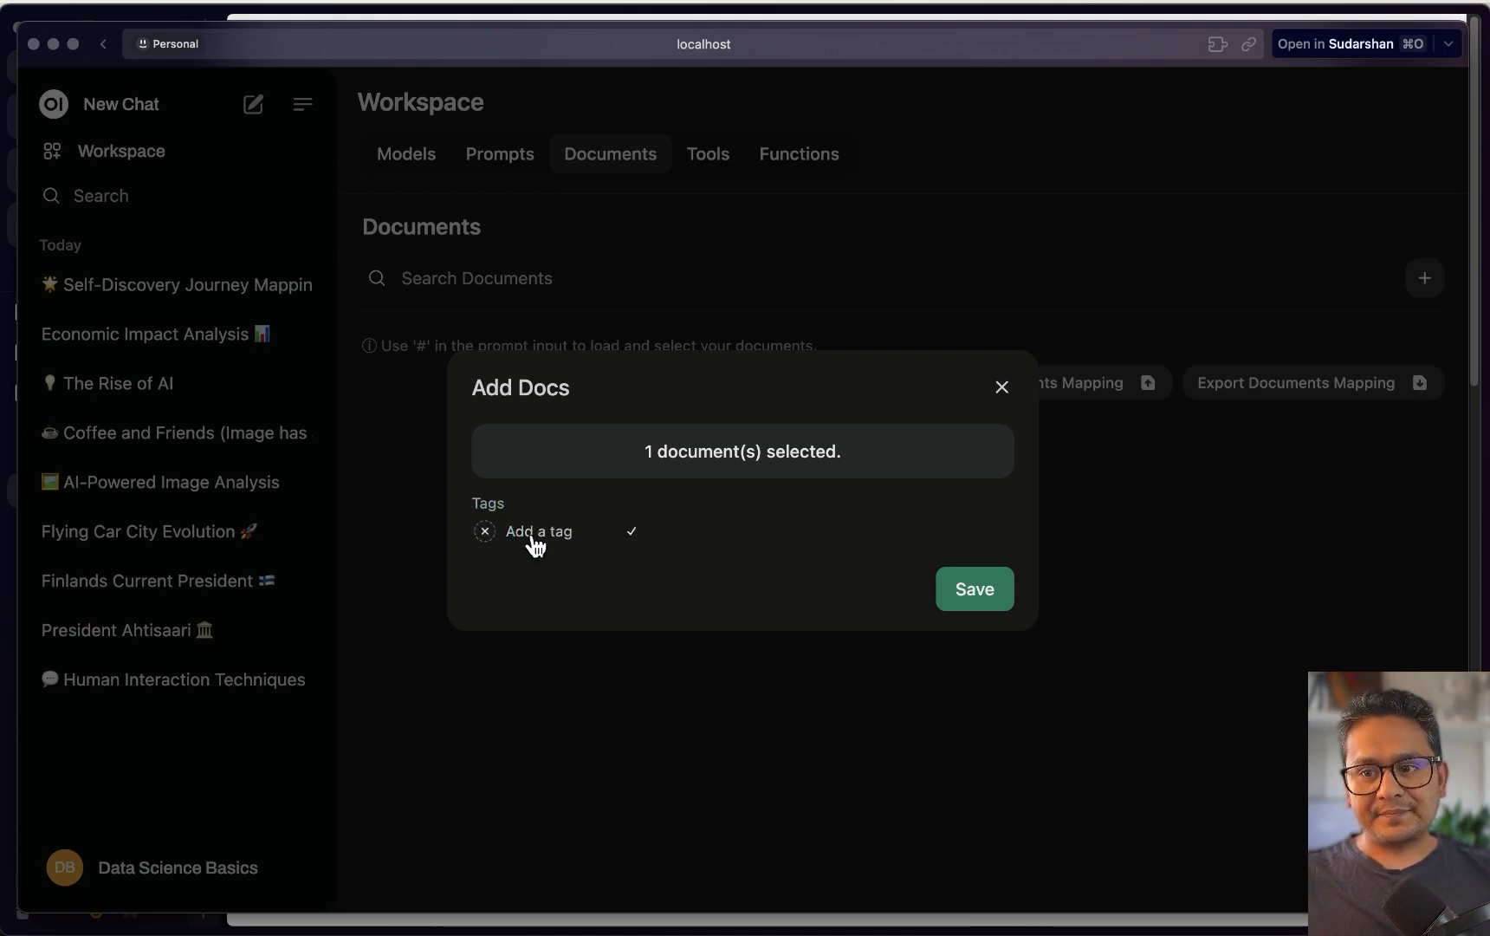
left_click(531, 535)
left_click(520, 536)
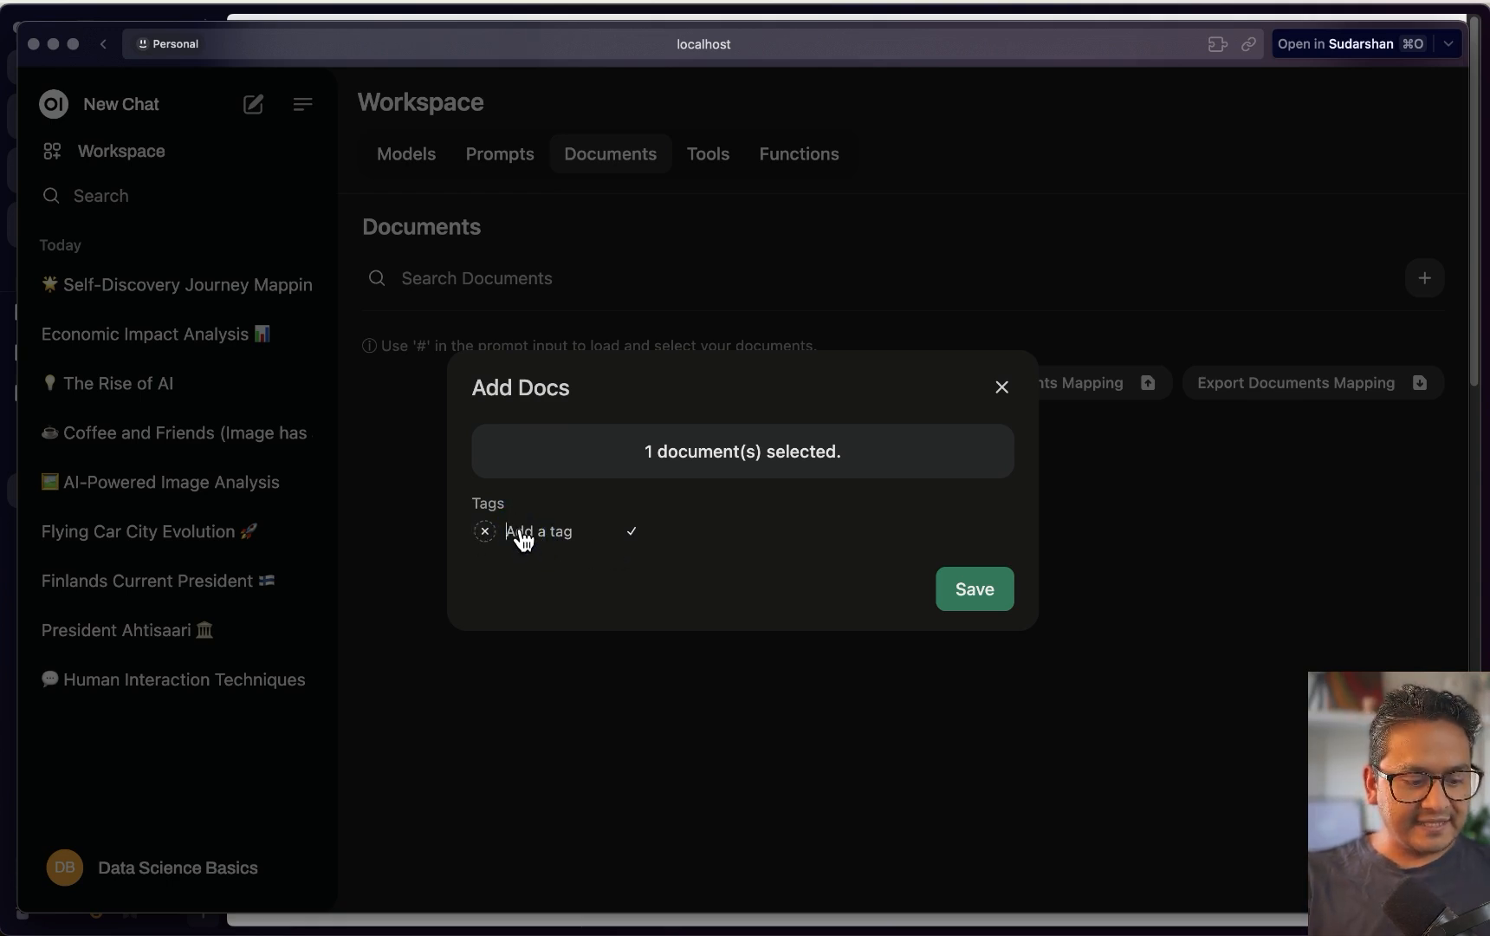
type("#gpt4all")
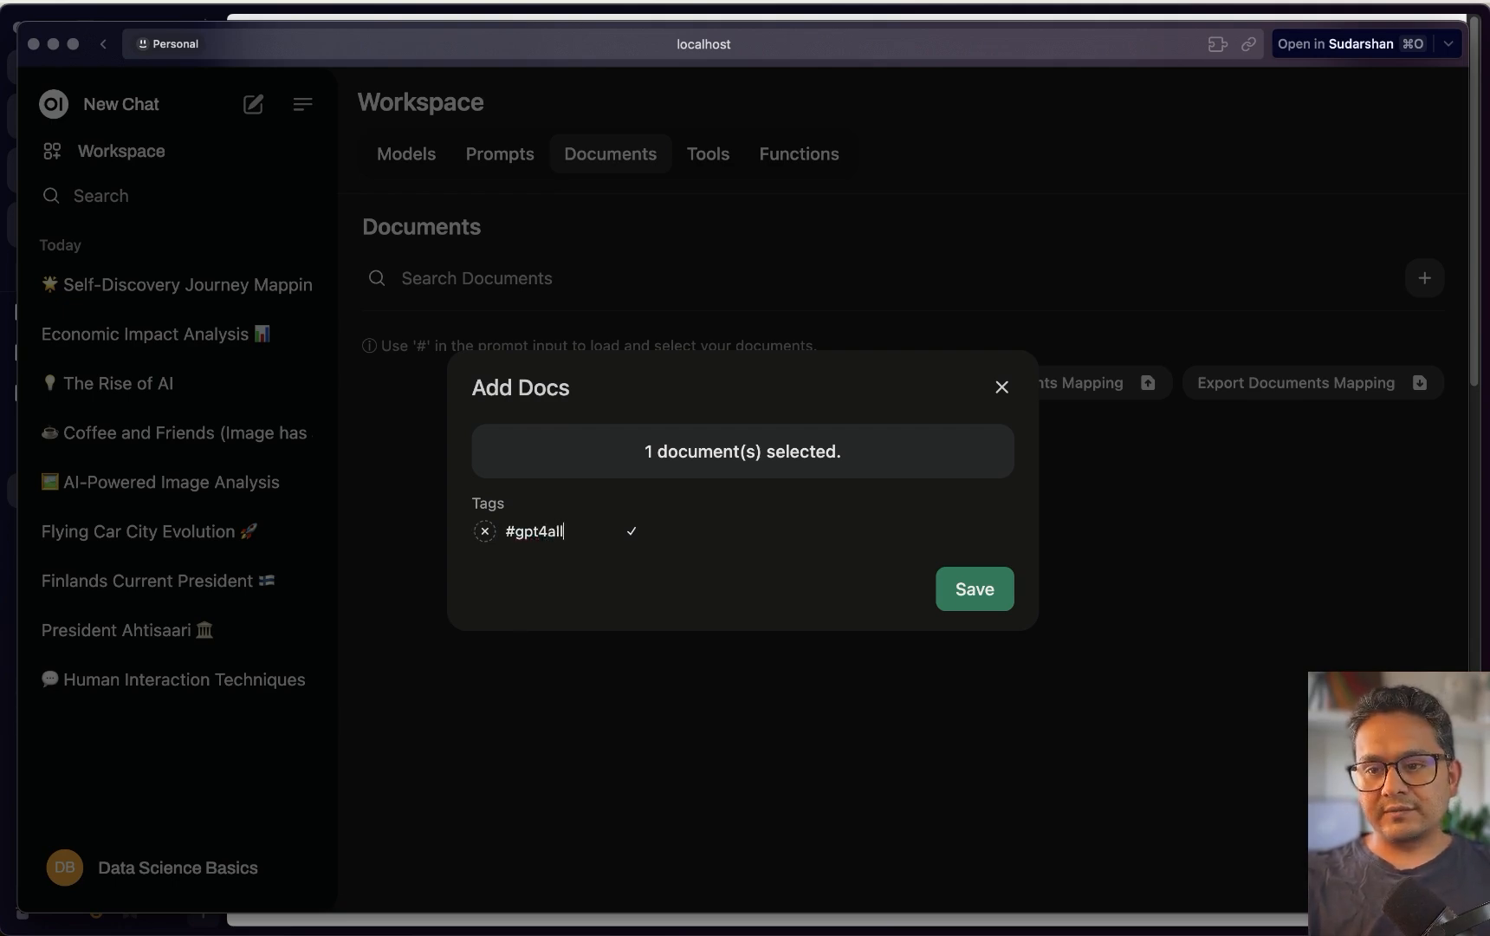
left_click(632, 531)
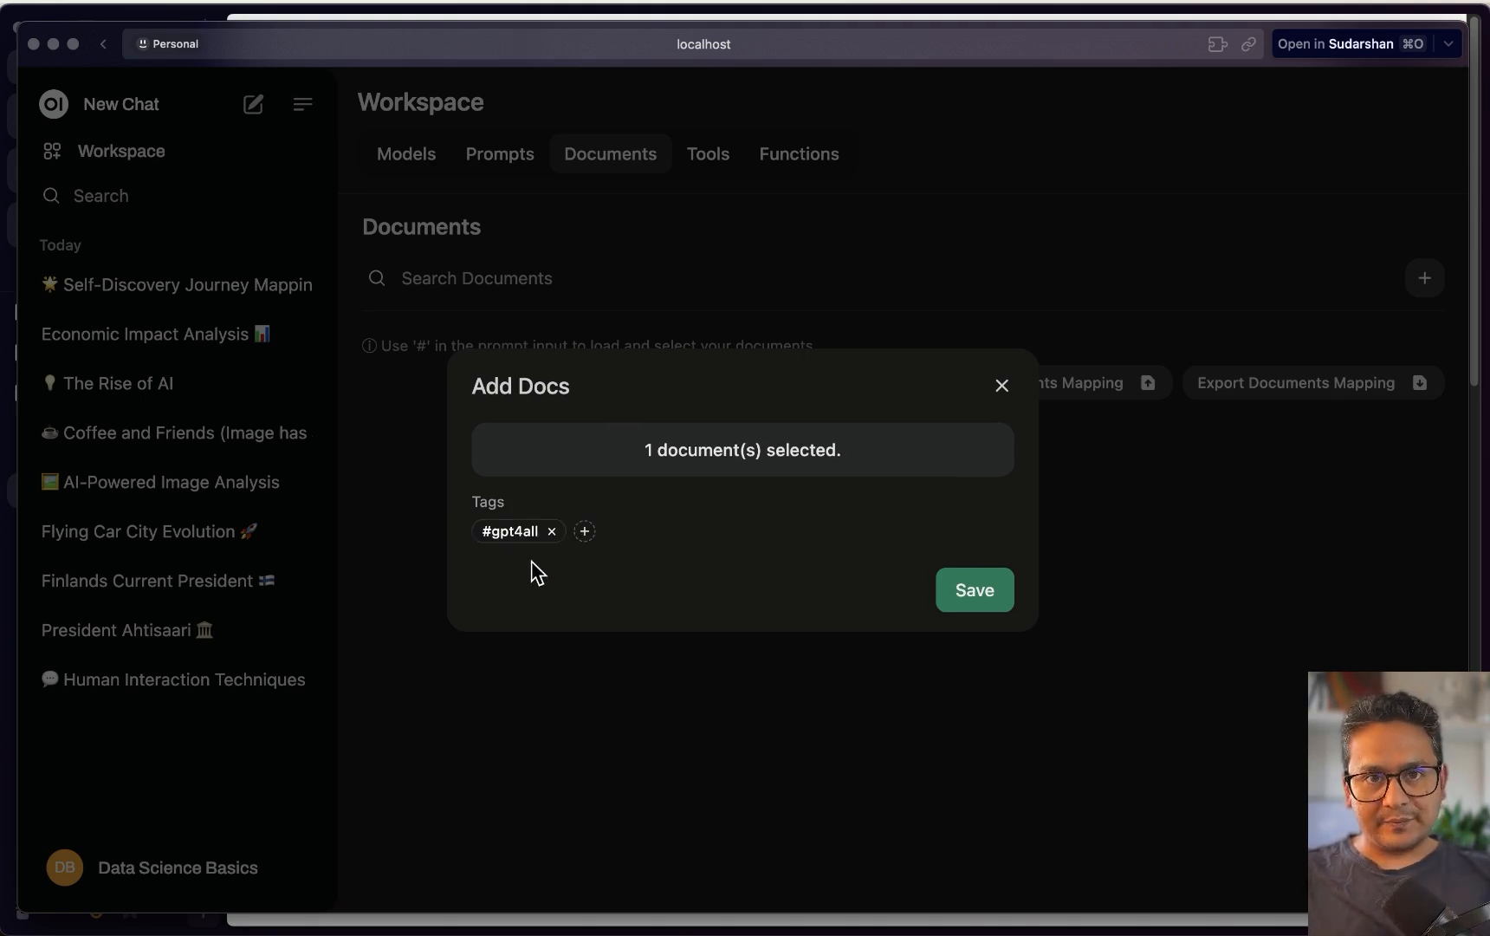
left_click(973, 602)
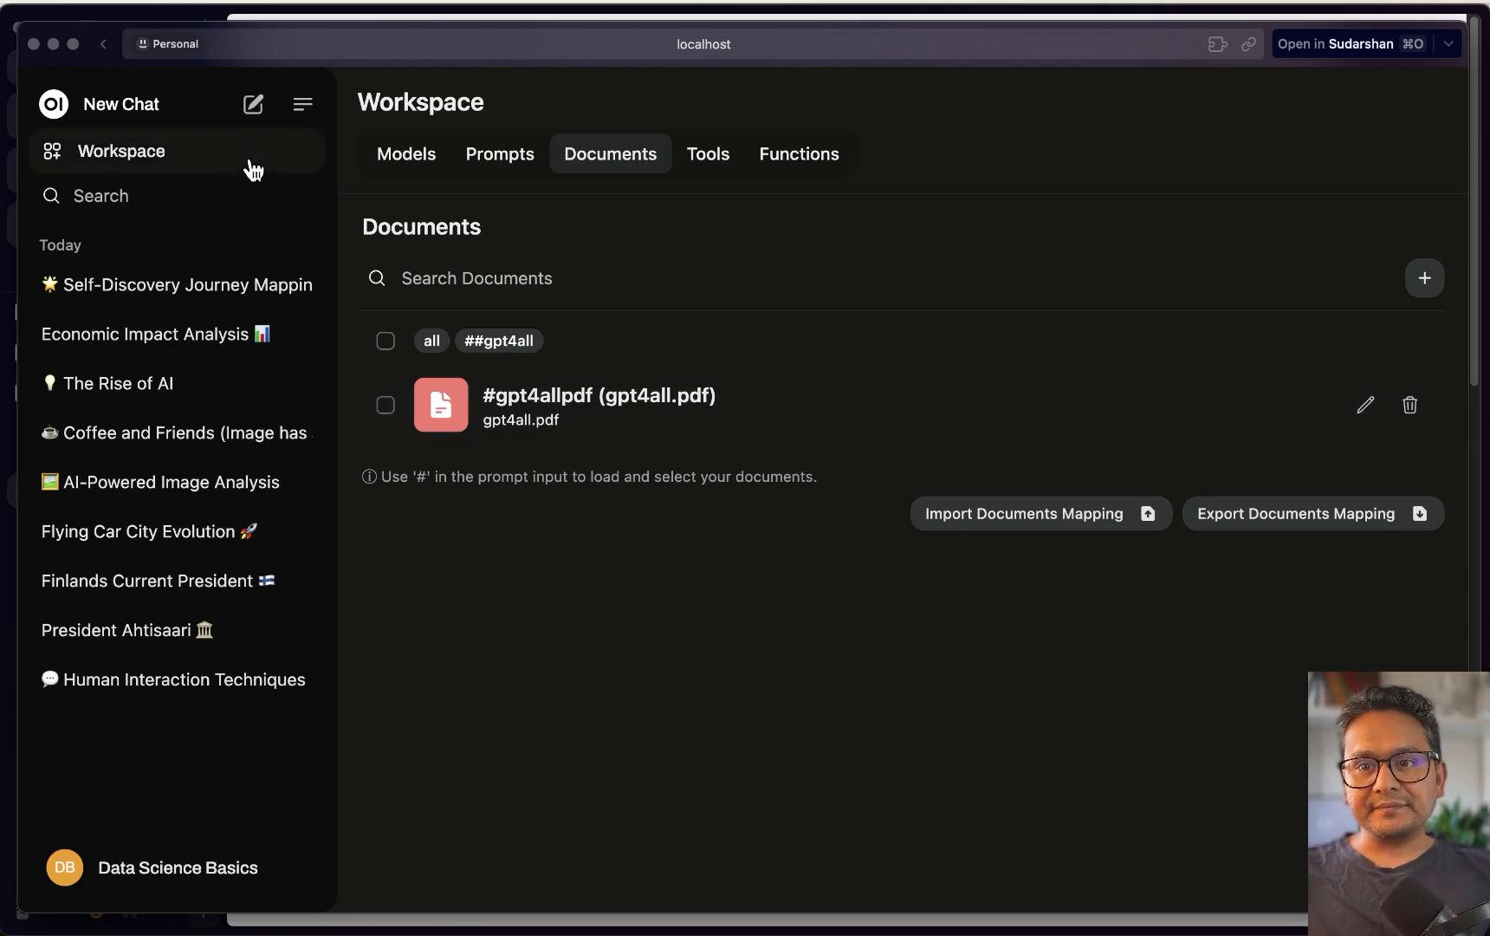
left_click(254, 105)
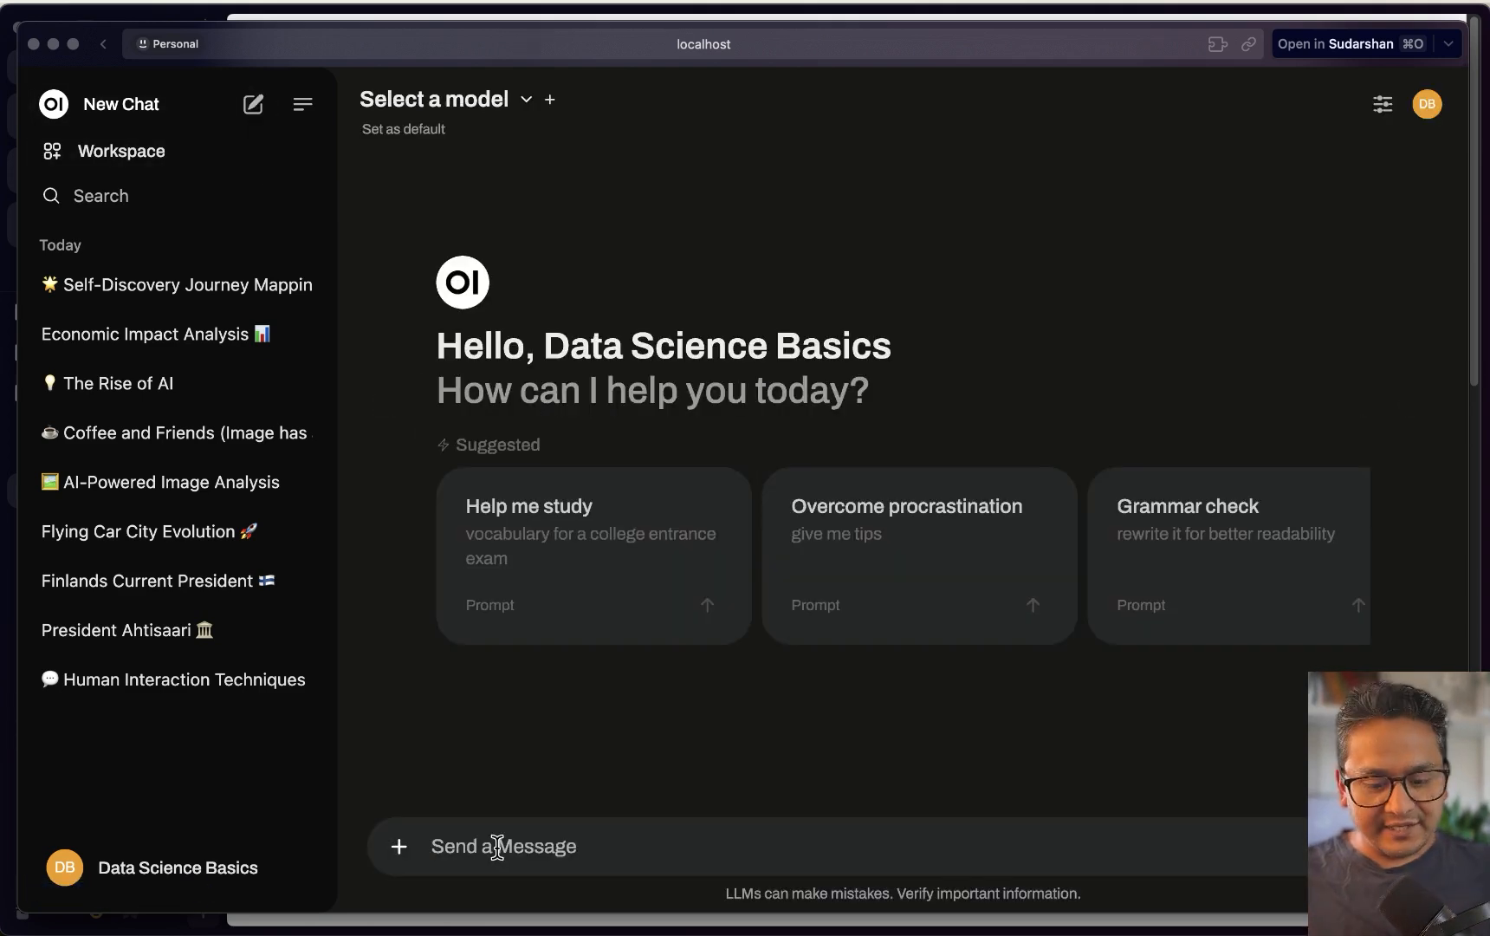
type("#")
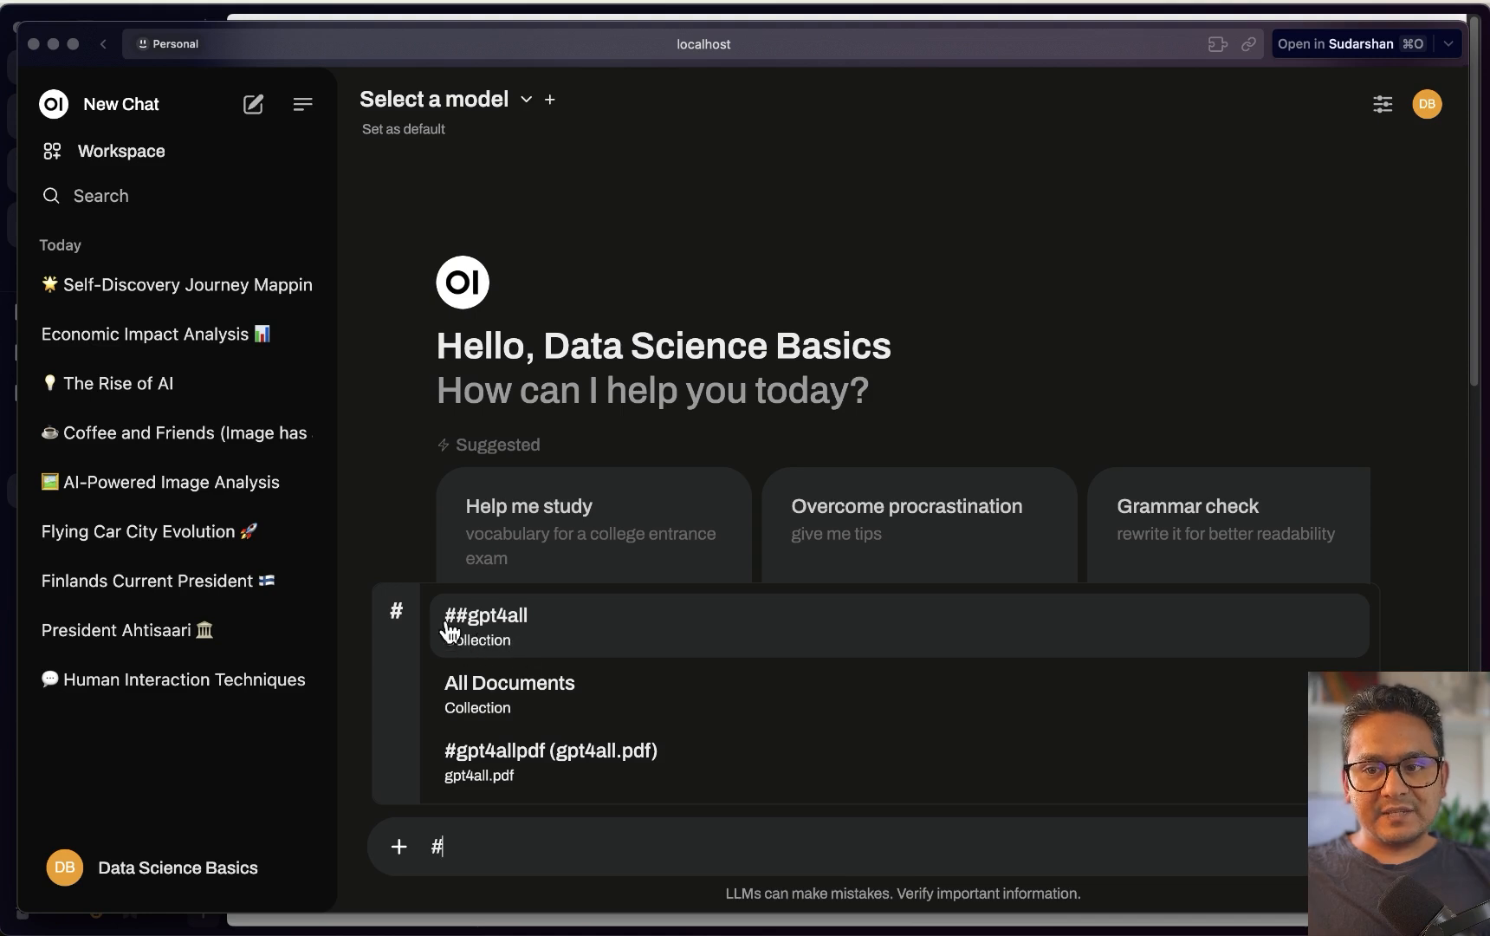
left_click(555, 631)
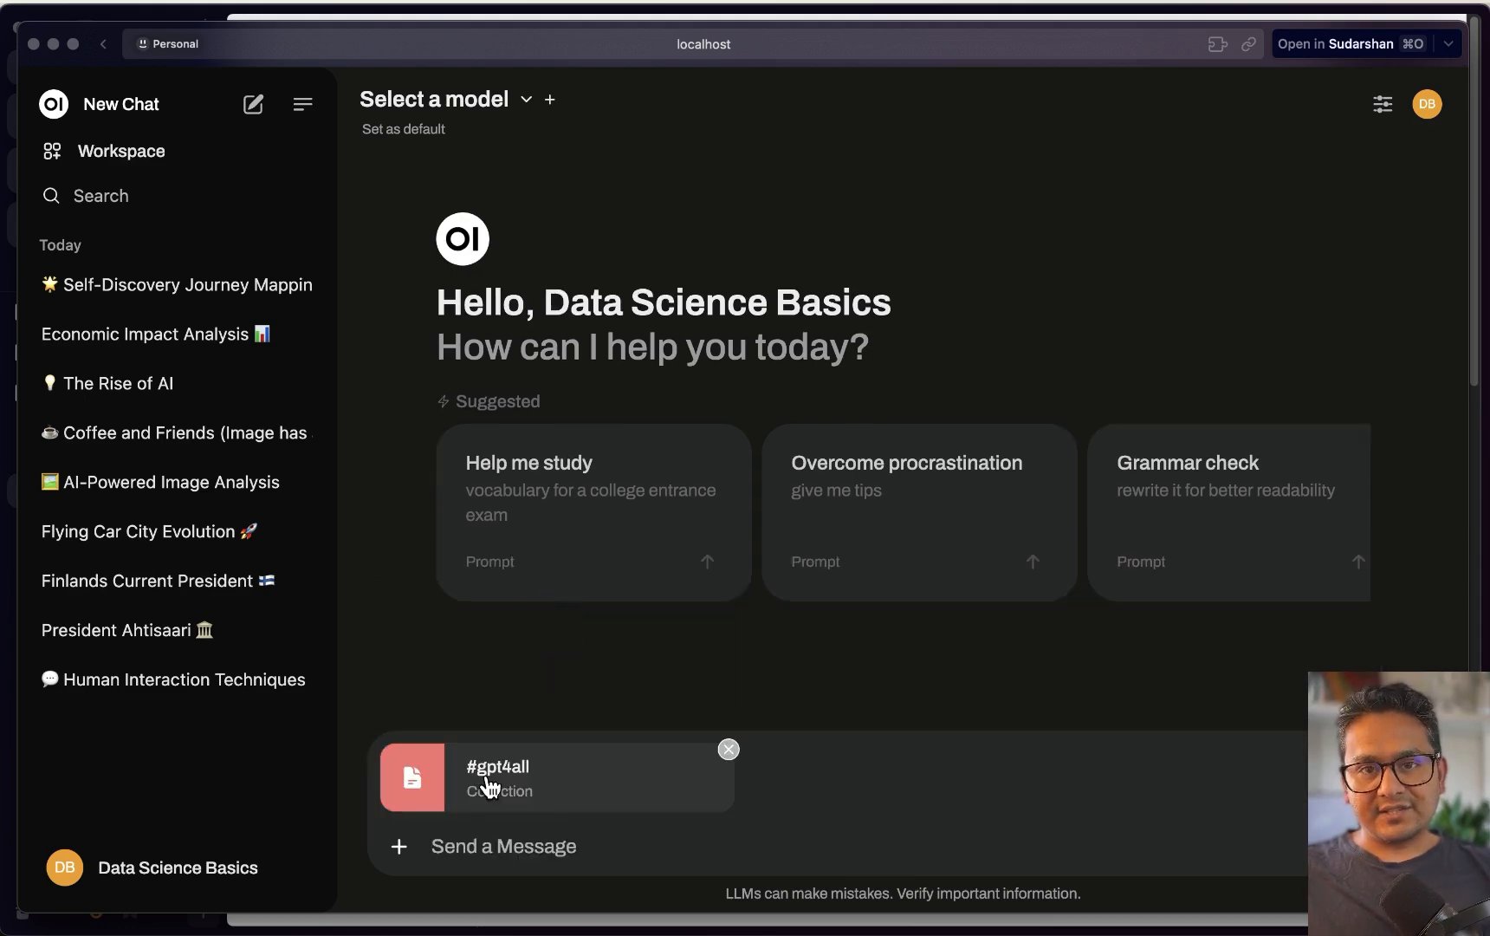
mouse_move(916, 933)
type("what is t")
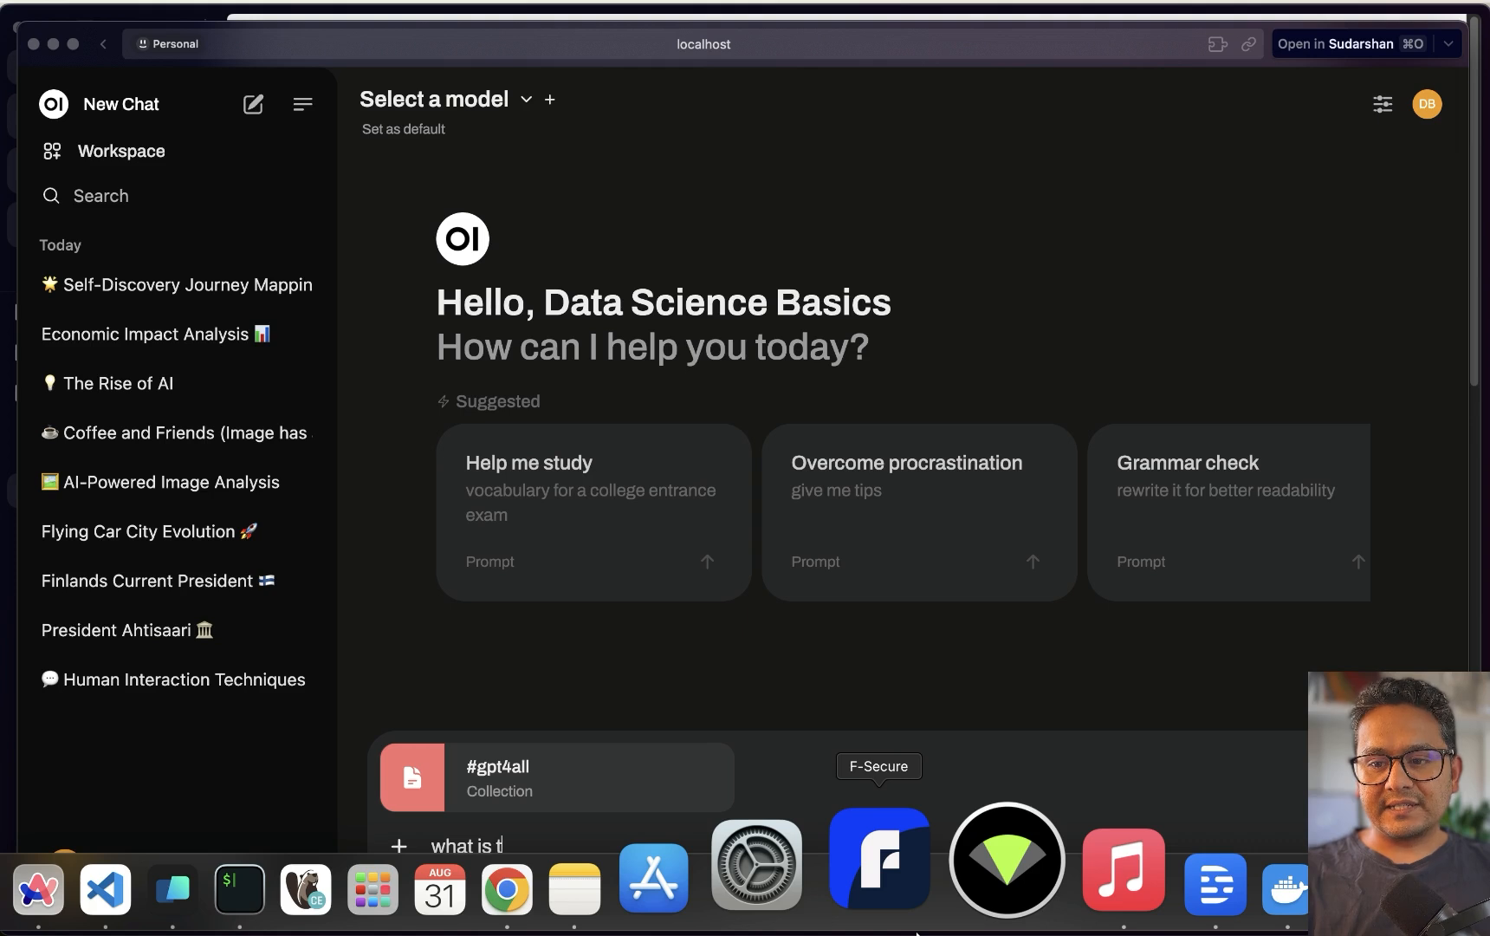
type("his paper about")
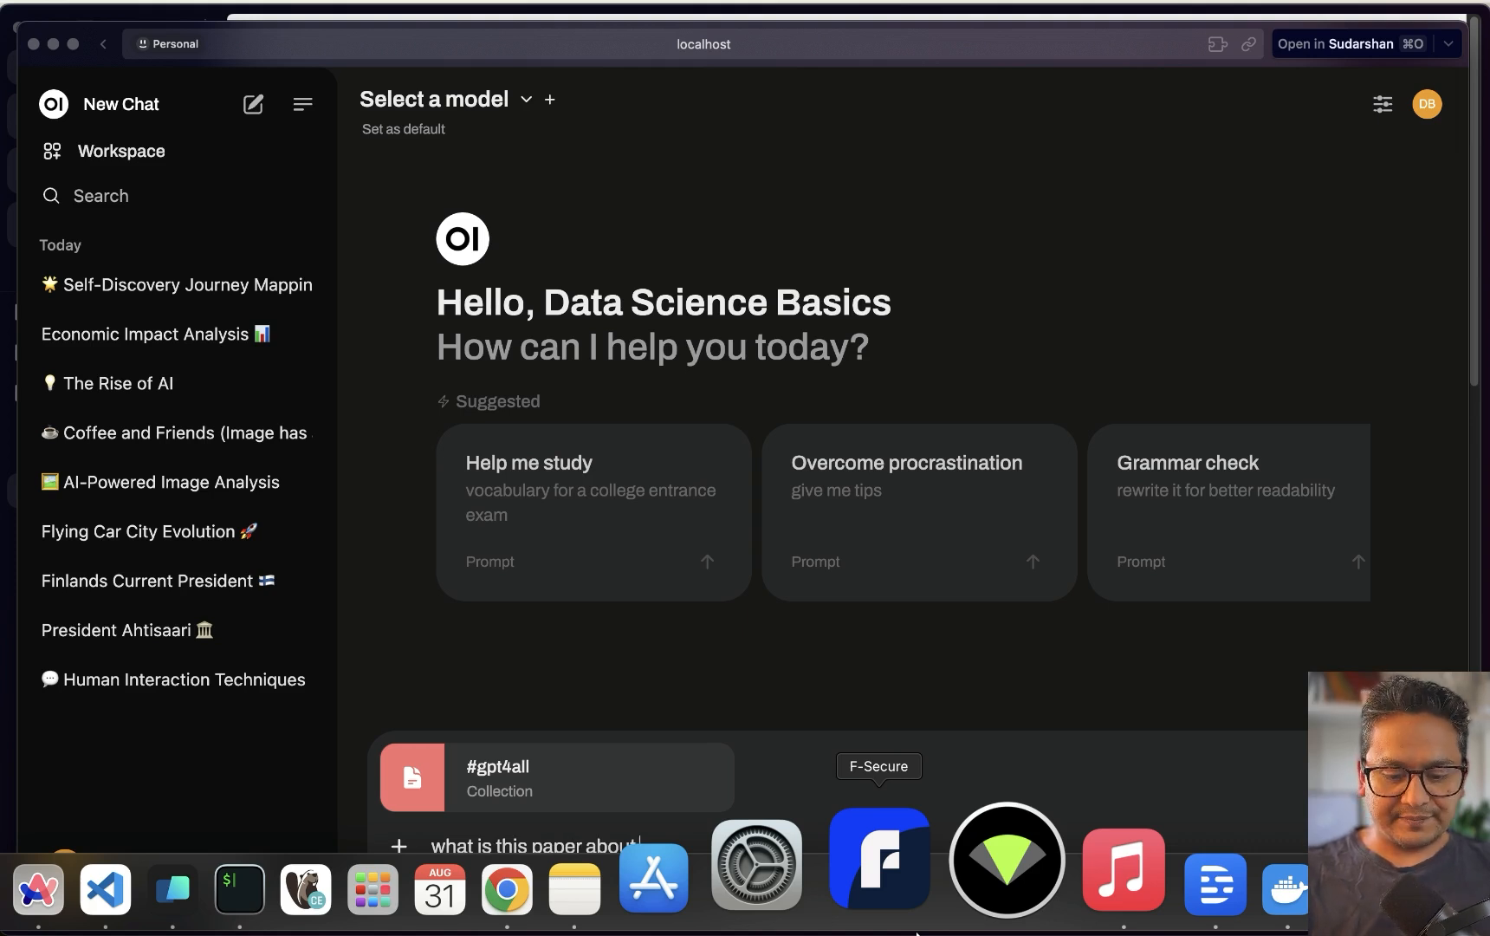
type(" ?")
key("Return")
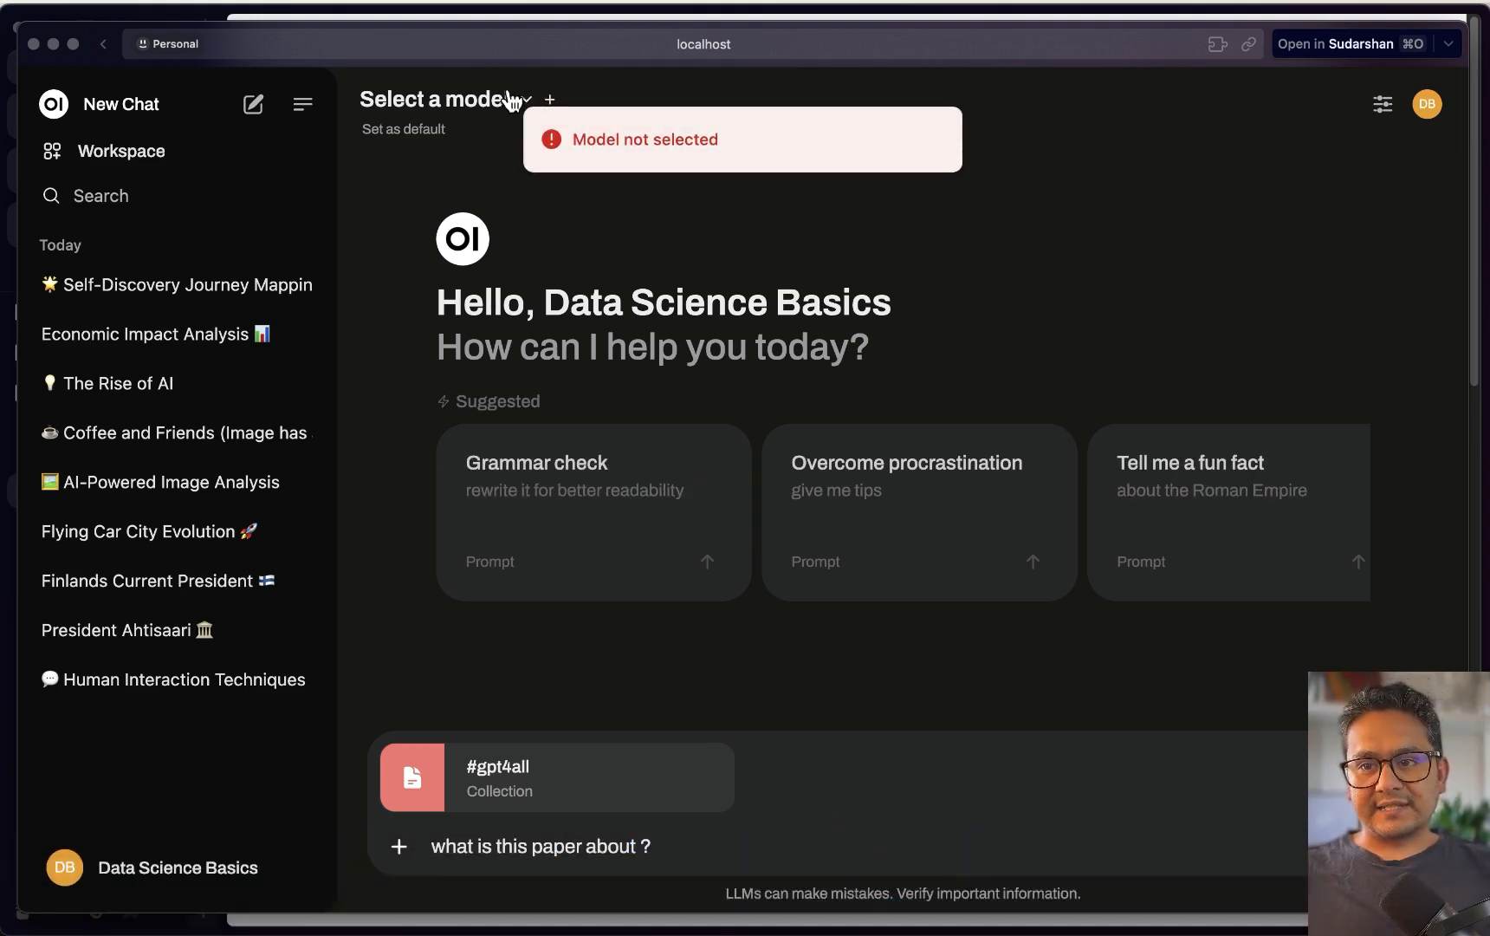
left_click(511, 102)
left_click(487, 310)
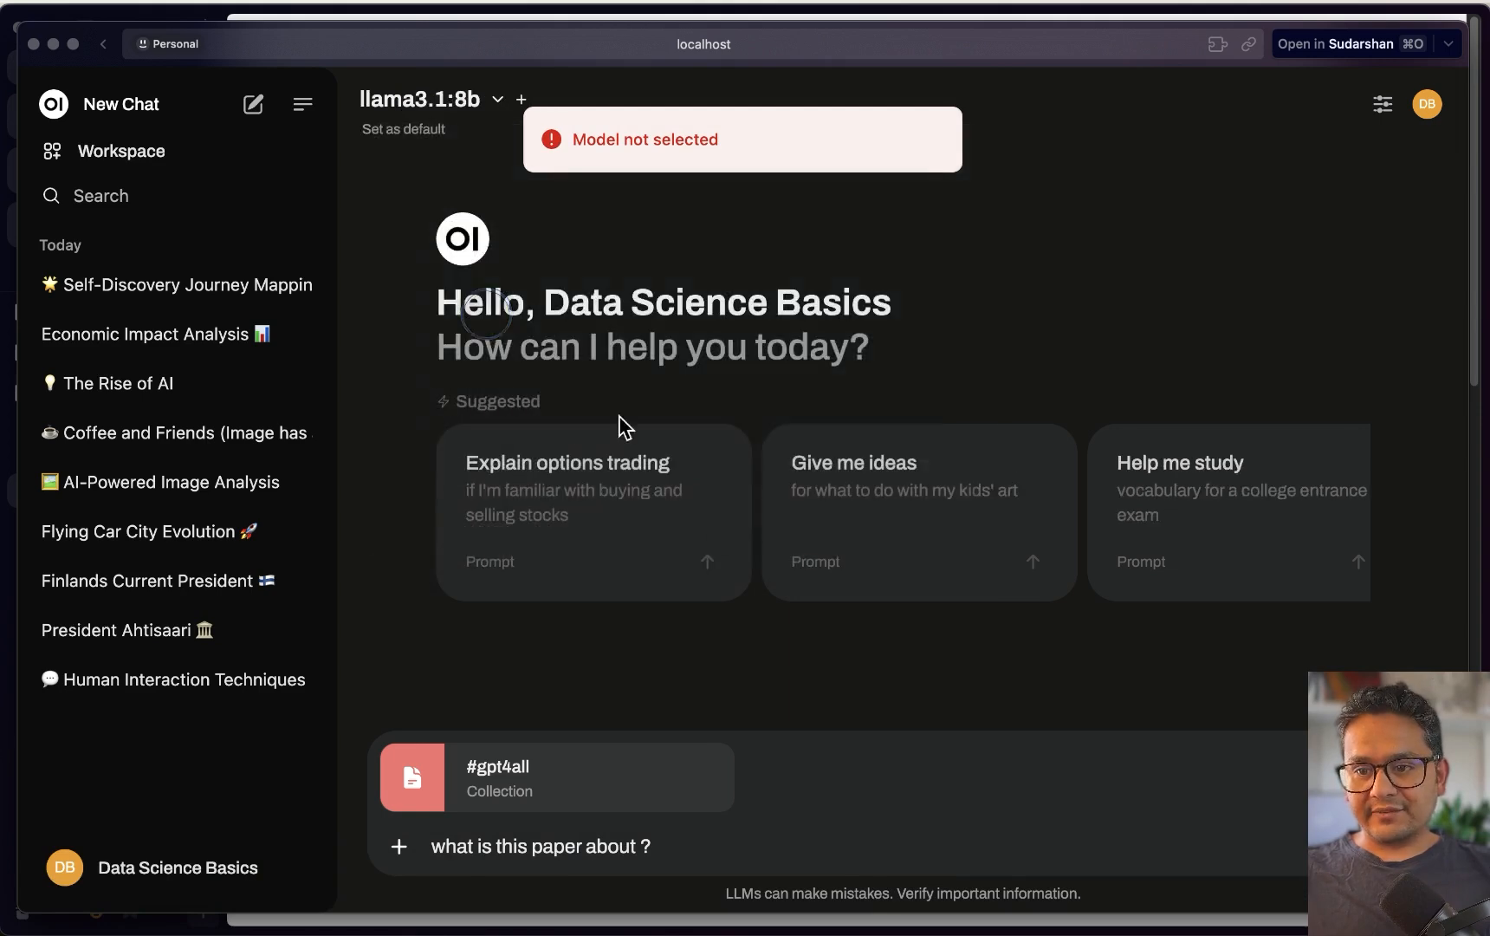
left_click(1430, 847)
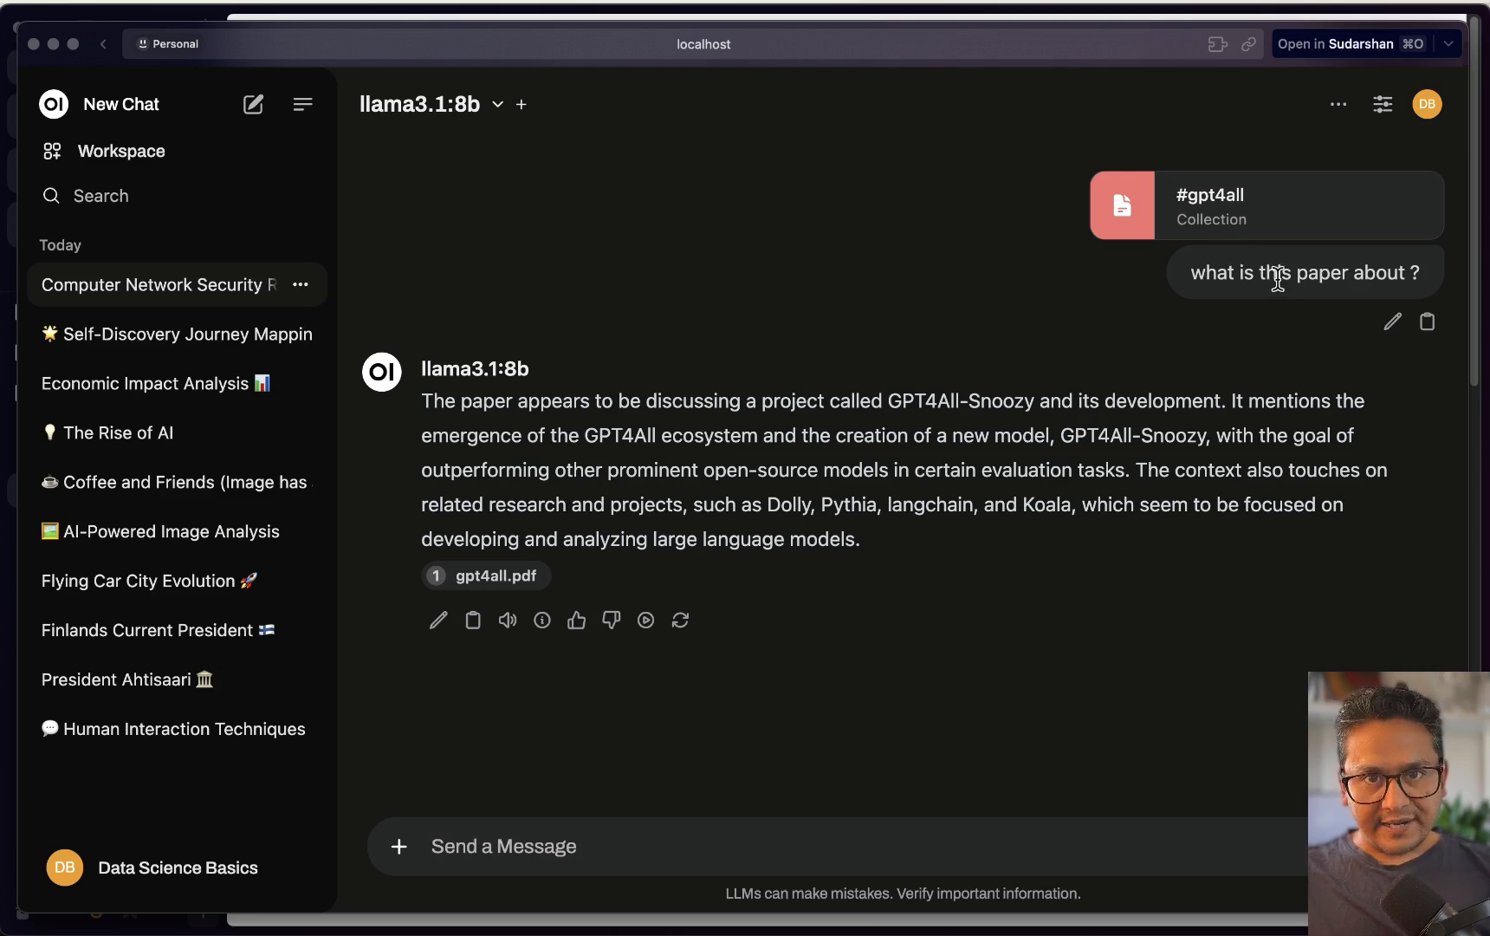
left_click(779, 45)
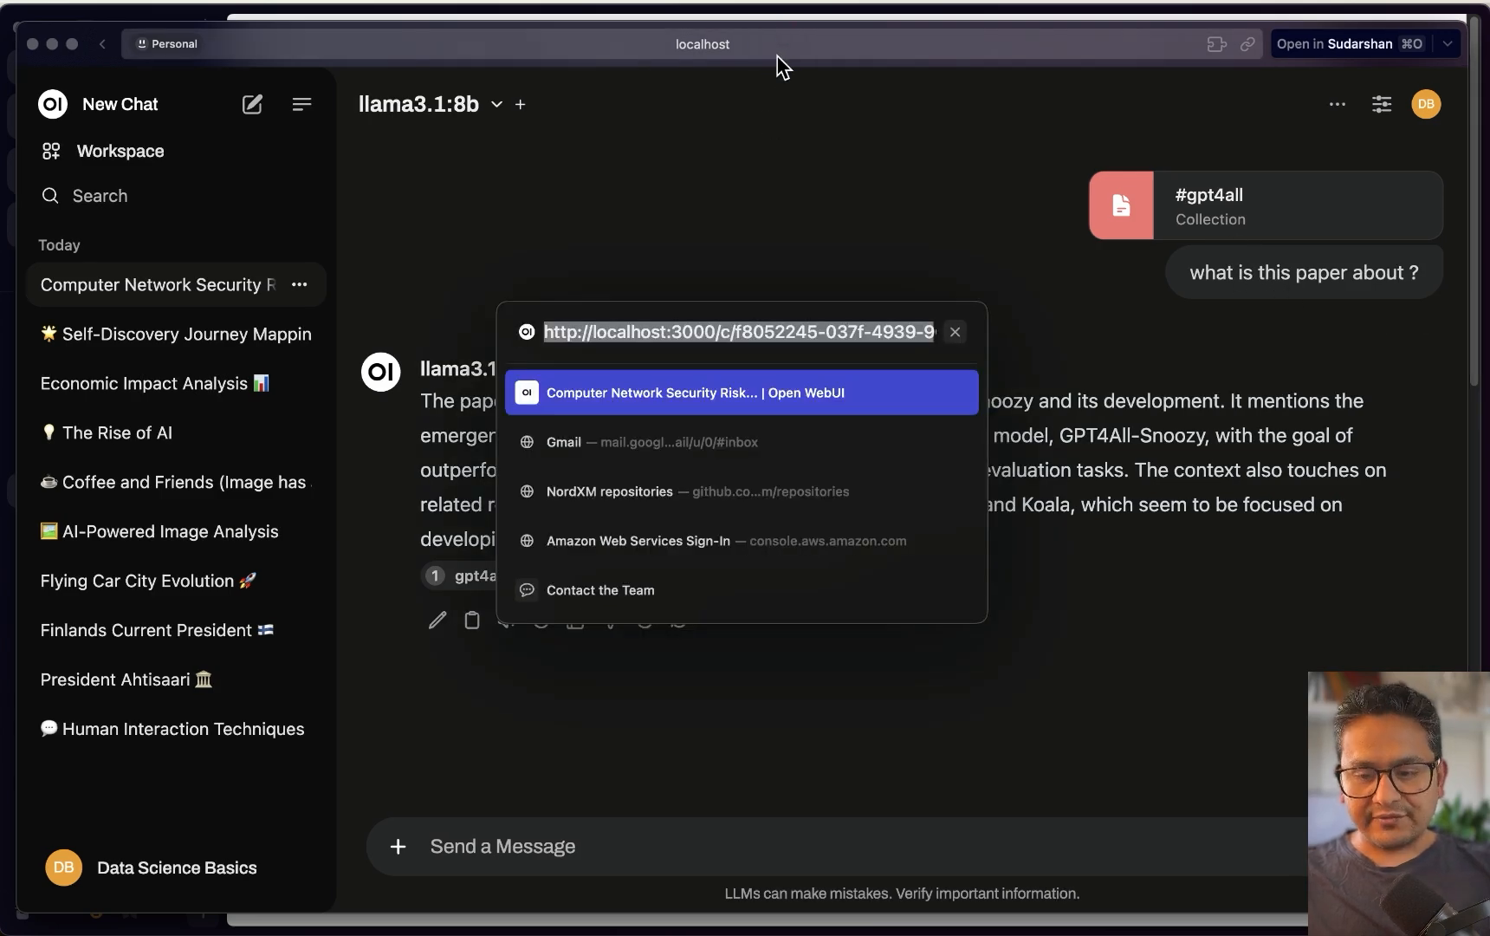
key("Return")
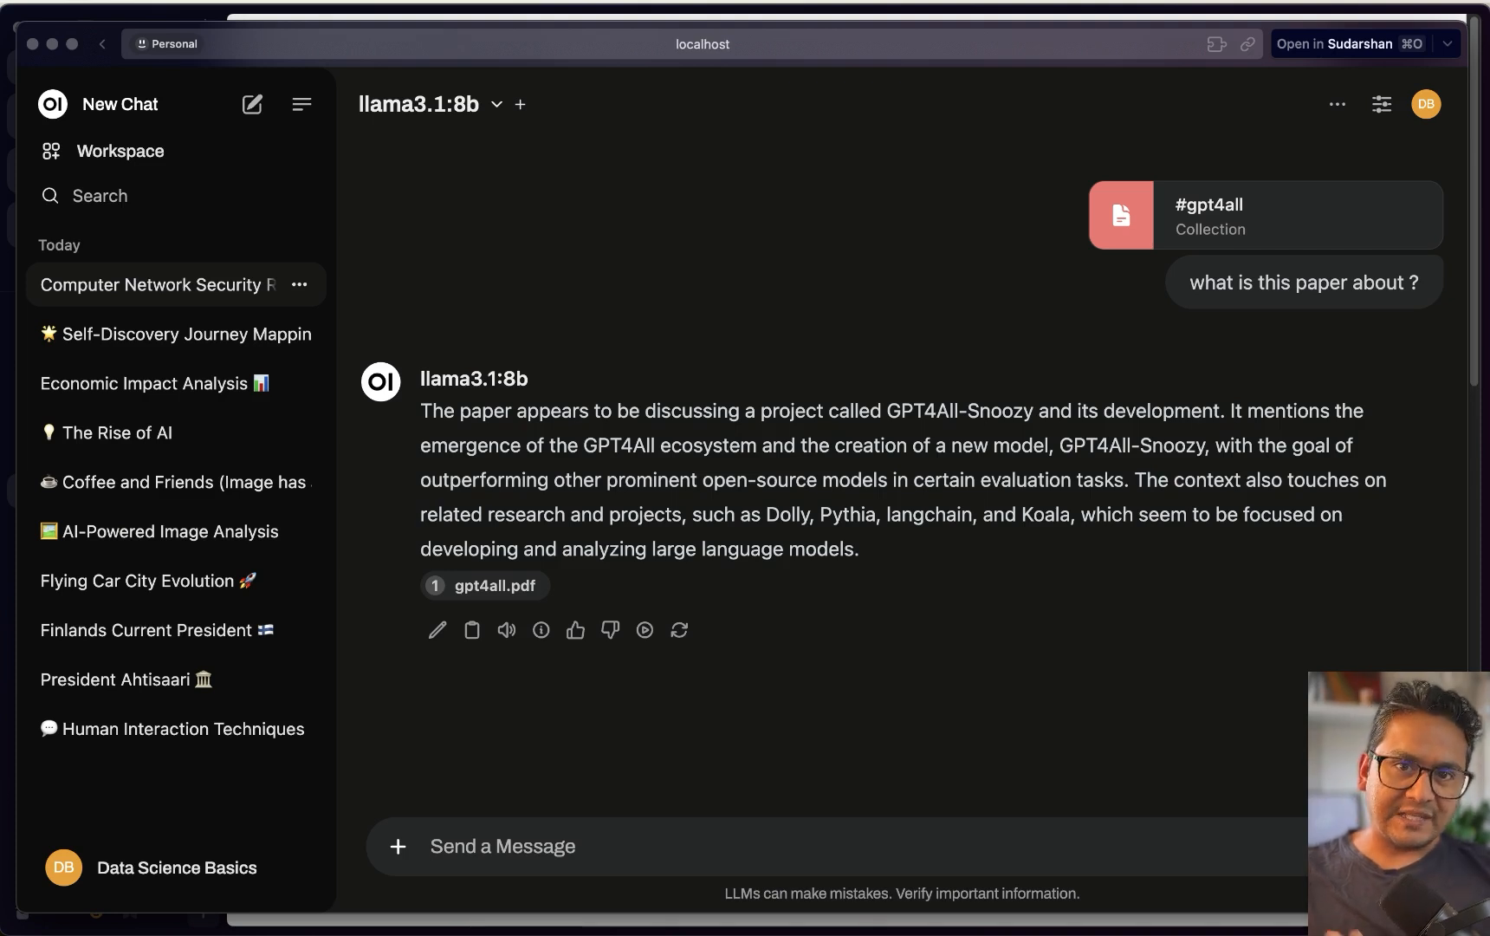
Upload attention-is-all-you-need.pdf to Workspace Documents with the tag 'attention'
left_click(115, 158)
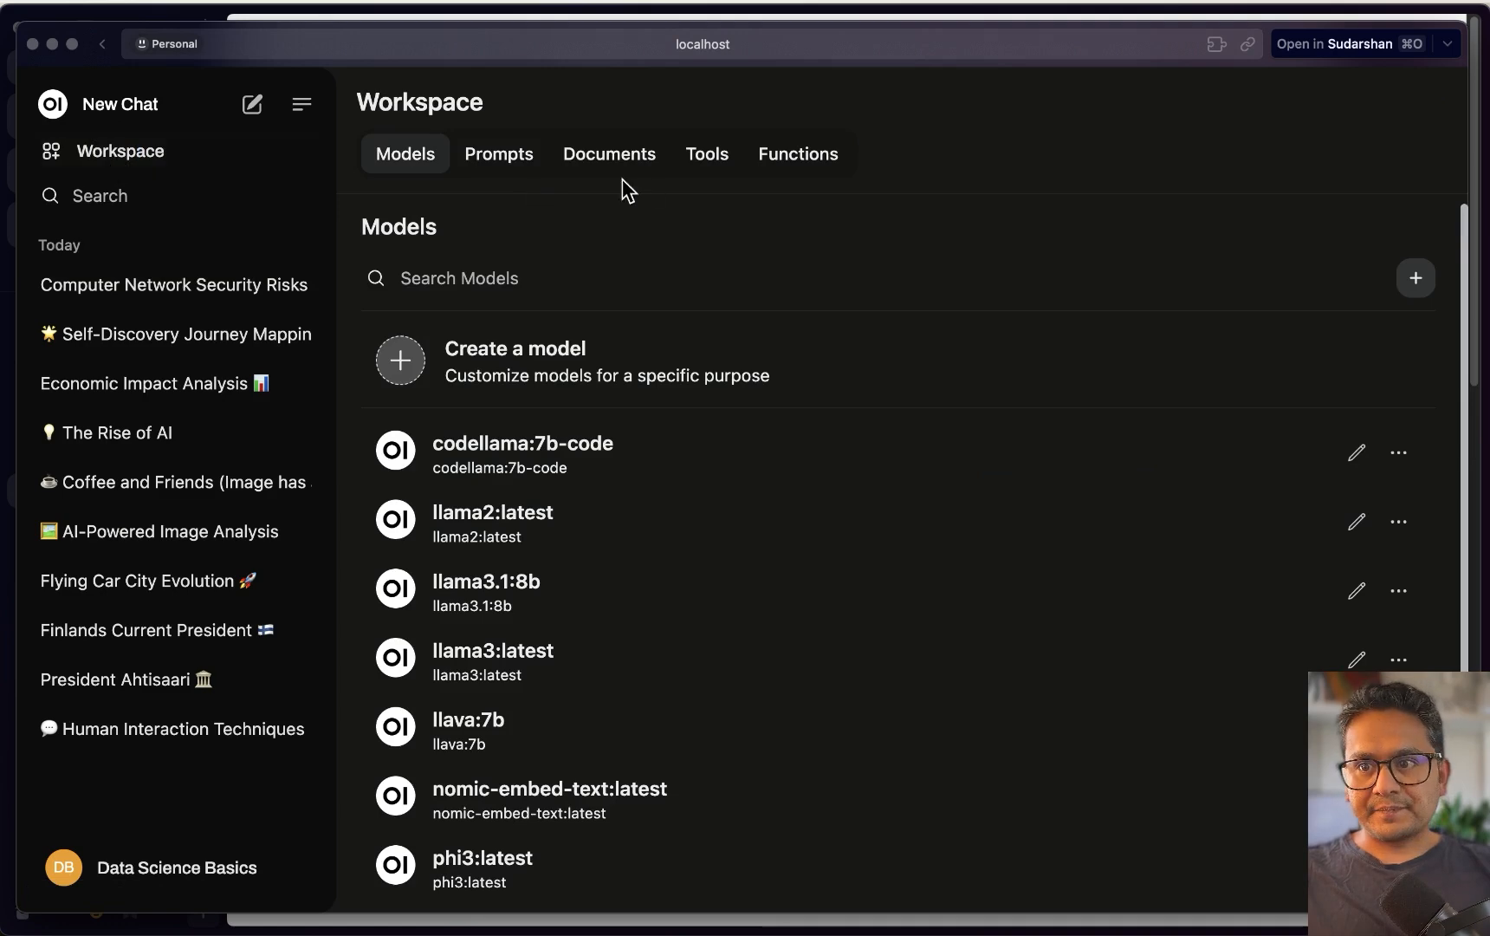
left_click(607, 156)
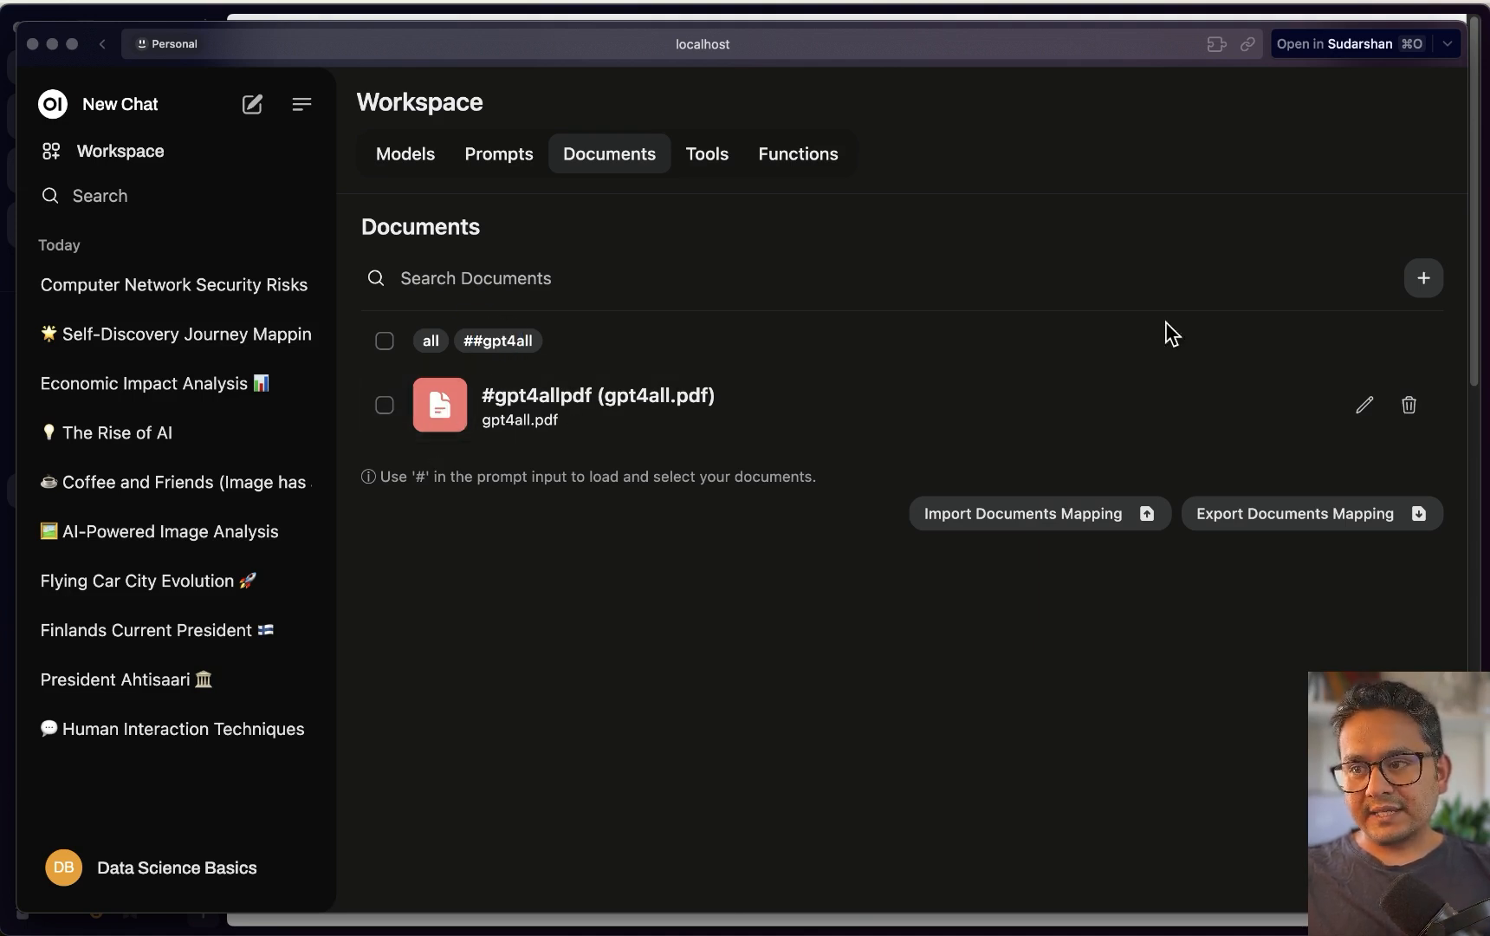
left_click(1422, 279)
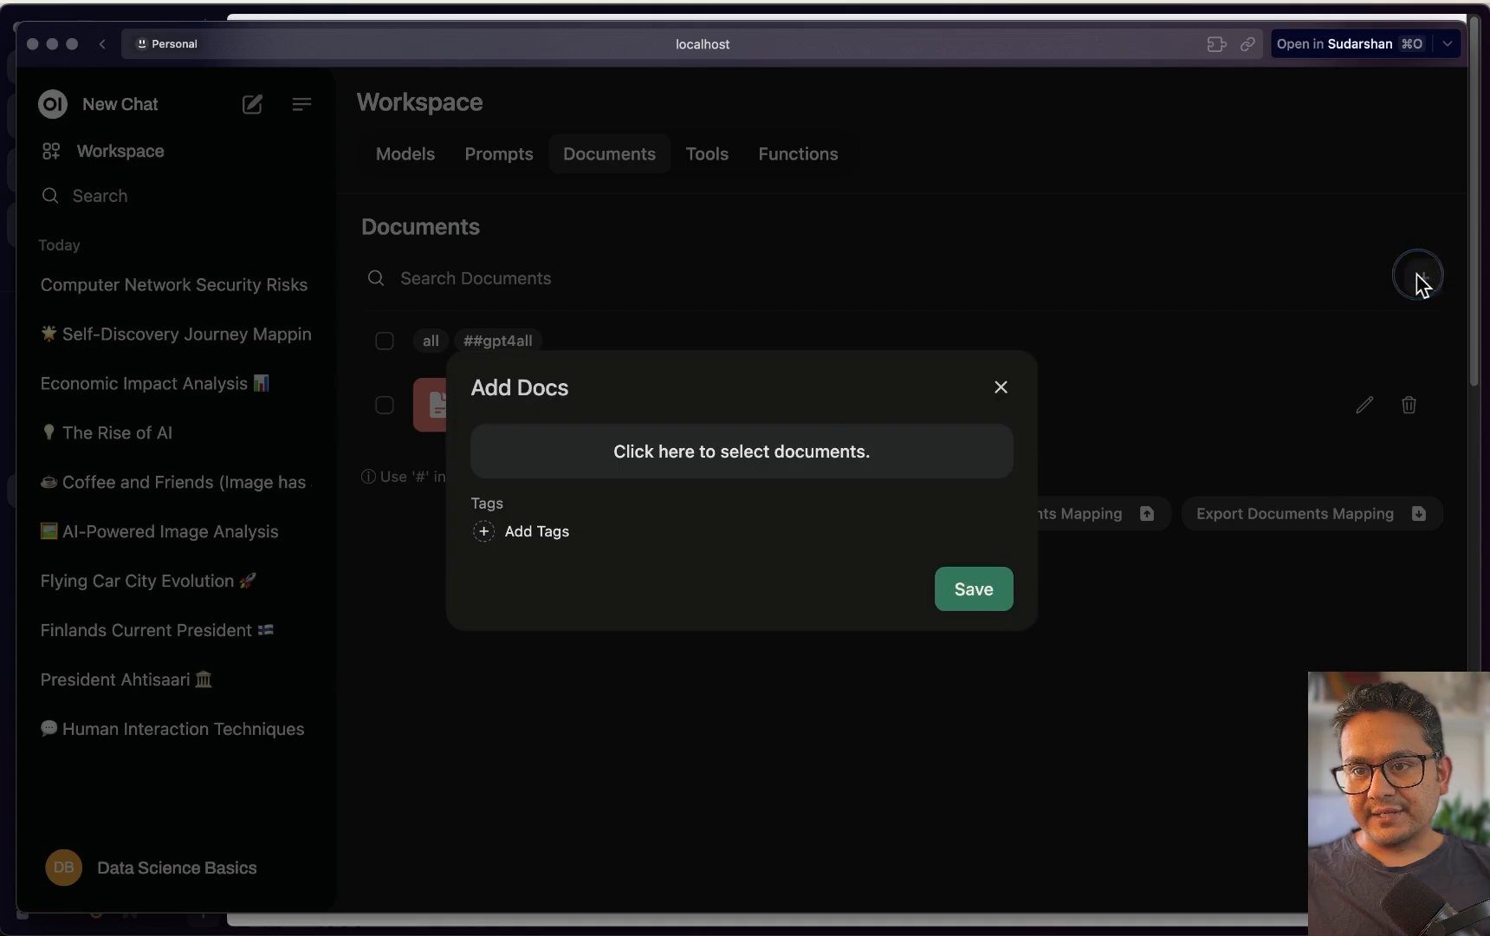
left_click(667, 472)
double_click(353, 228)
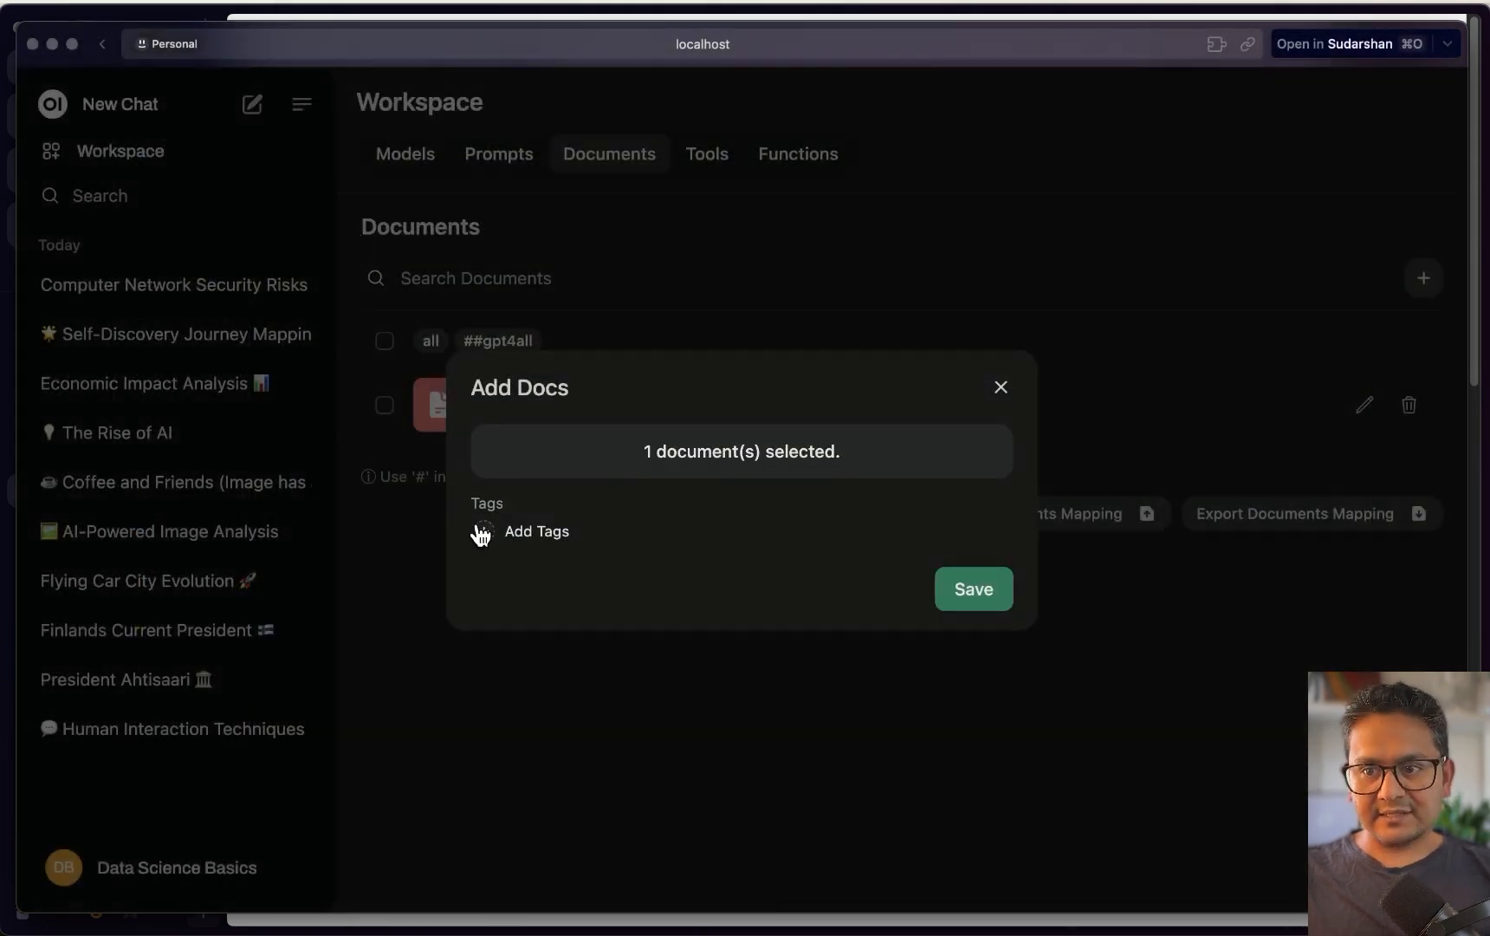
left_click(485, 532)
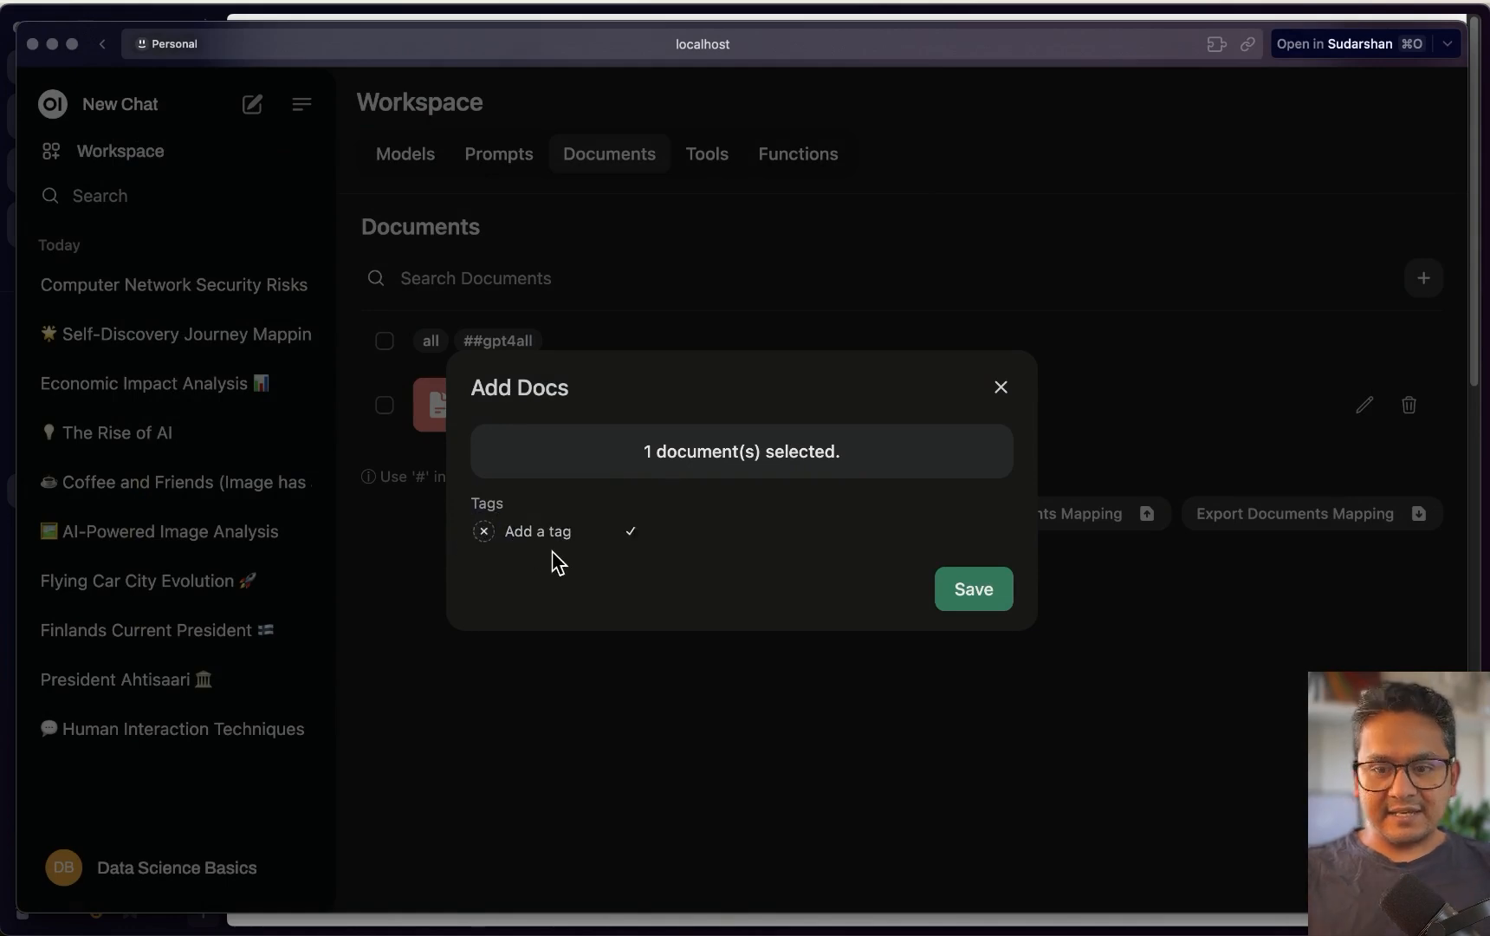
left_click(572, 537)
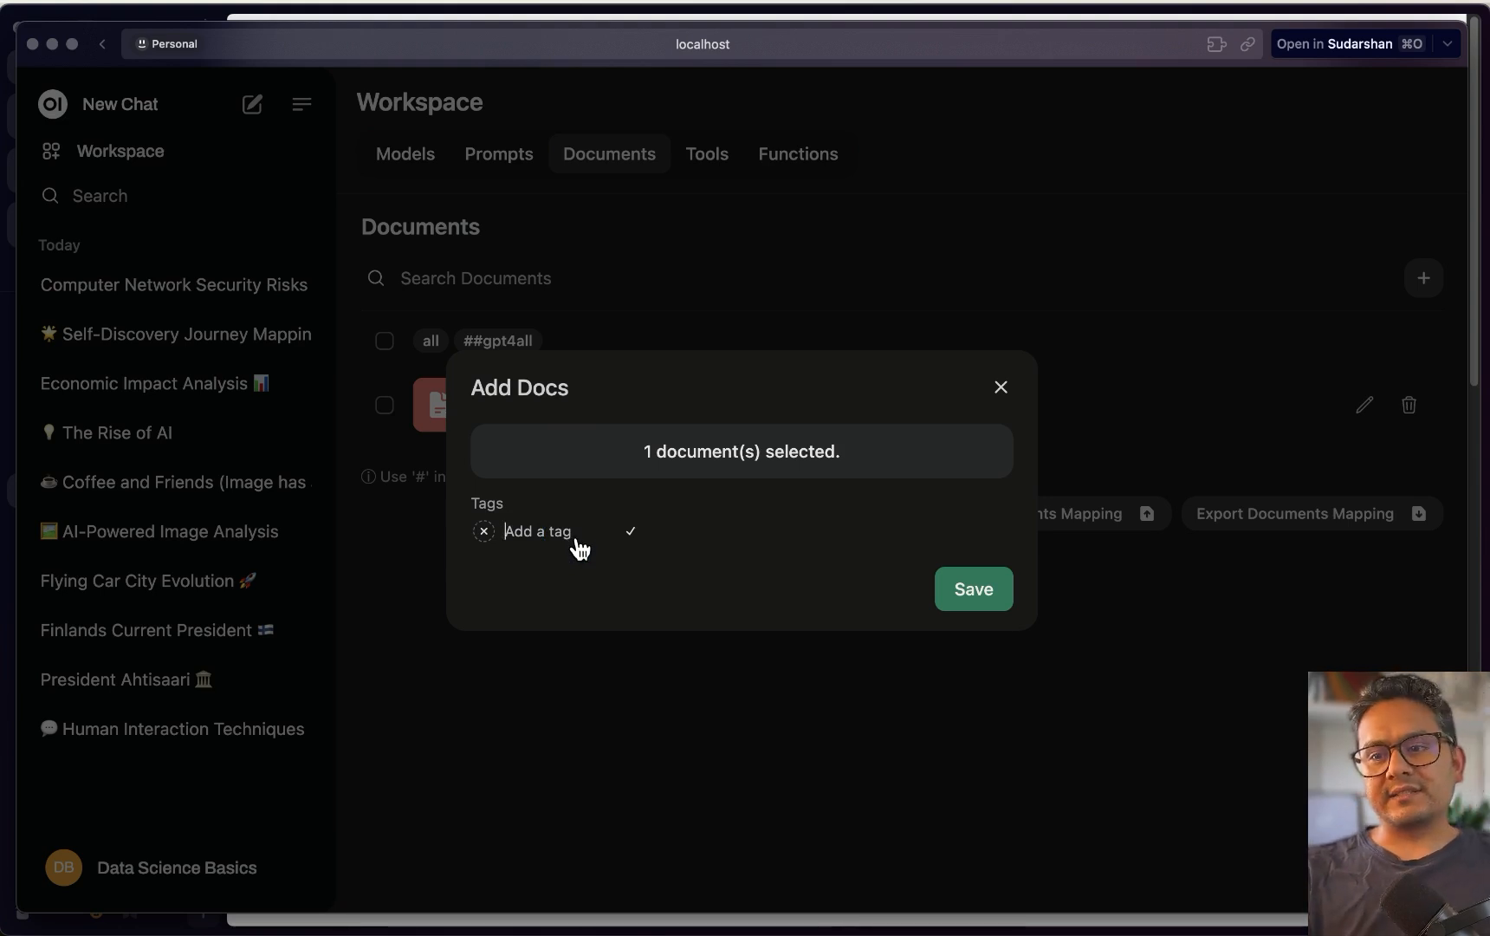
type("attention")
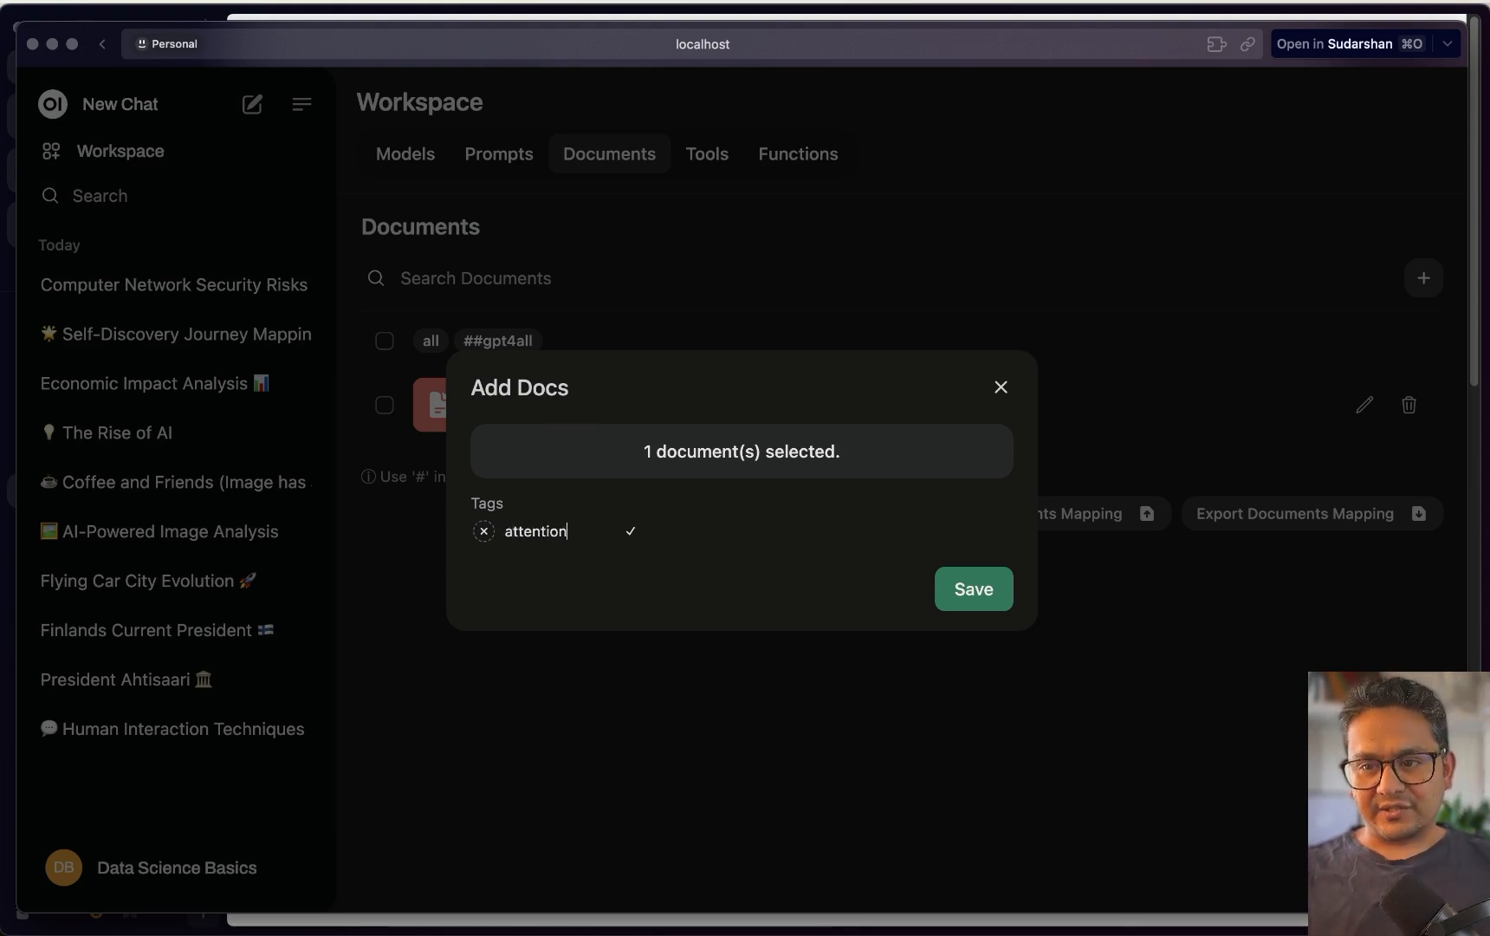
left_click(958, 598)
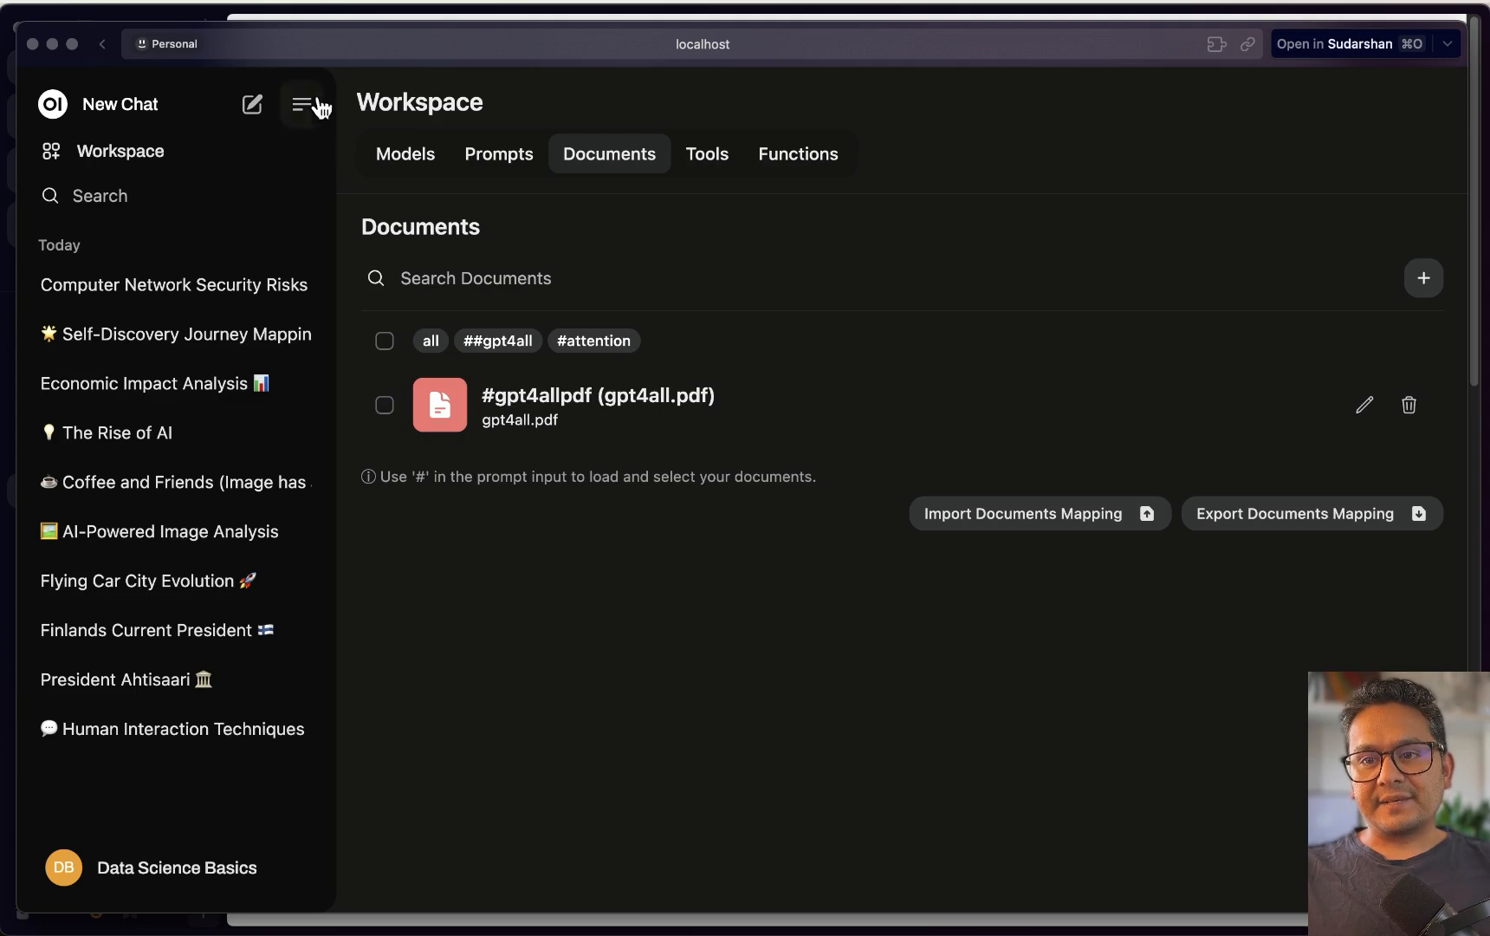
Reload Documents, filter by #attention, ##gpt4all then all, and type # in a new chat
key("super+r")
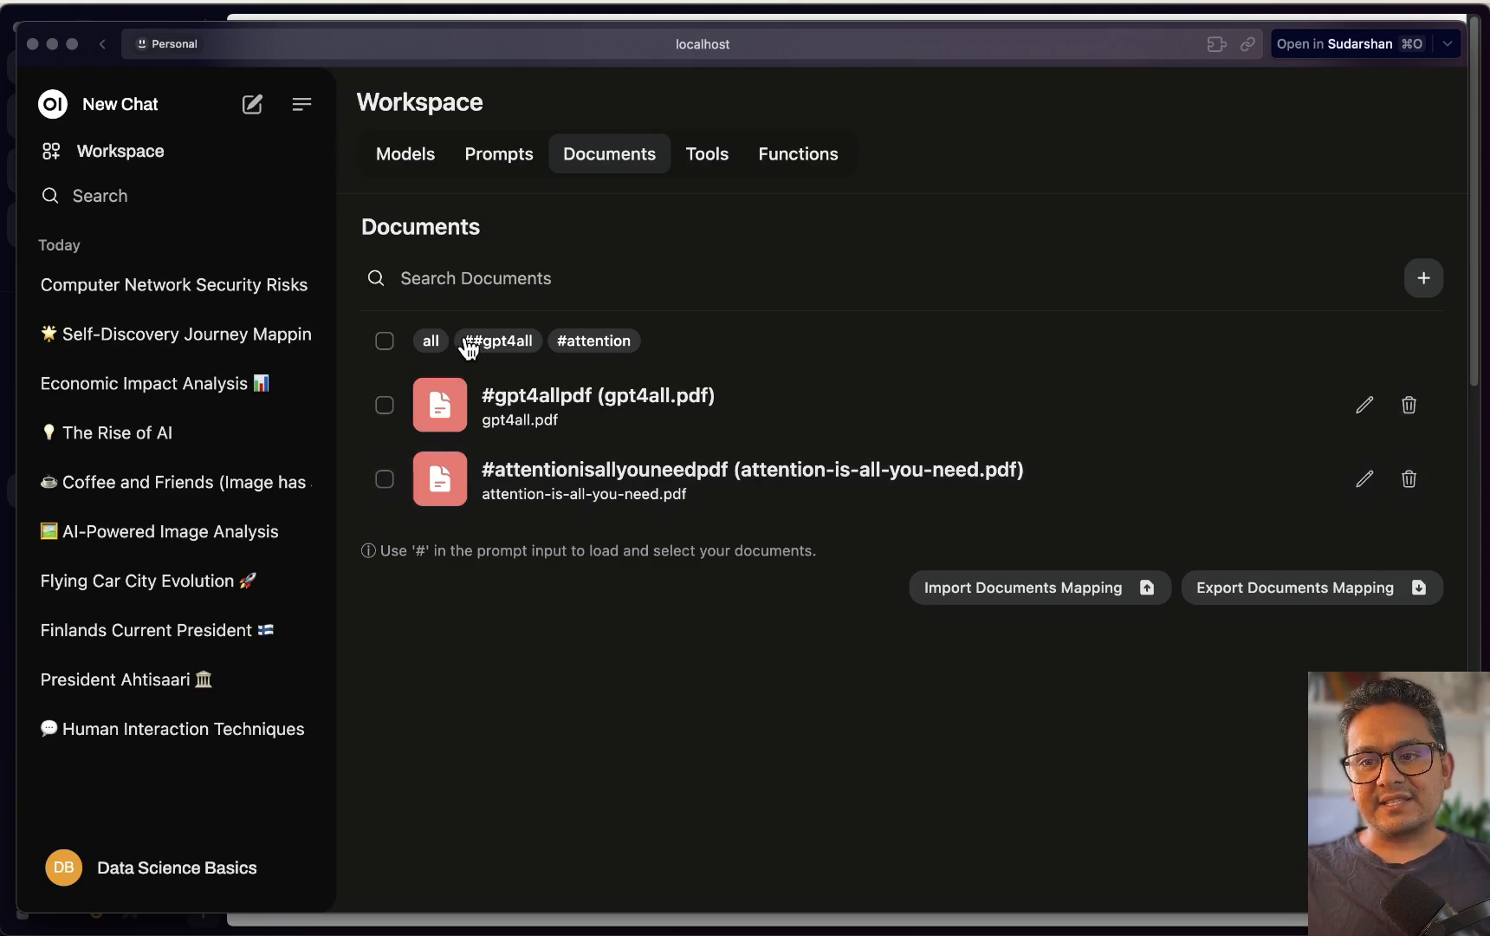
left_click(592, 341)
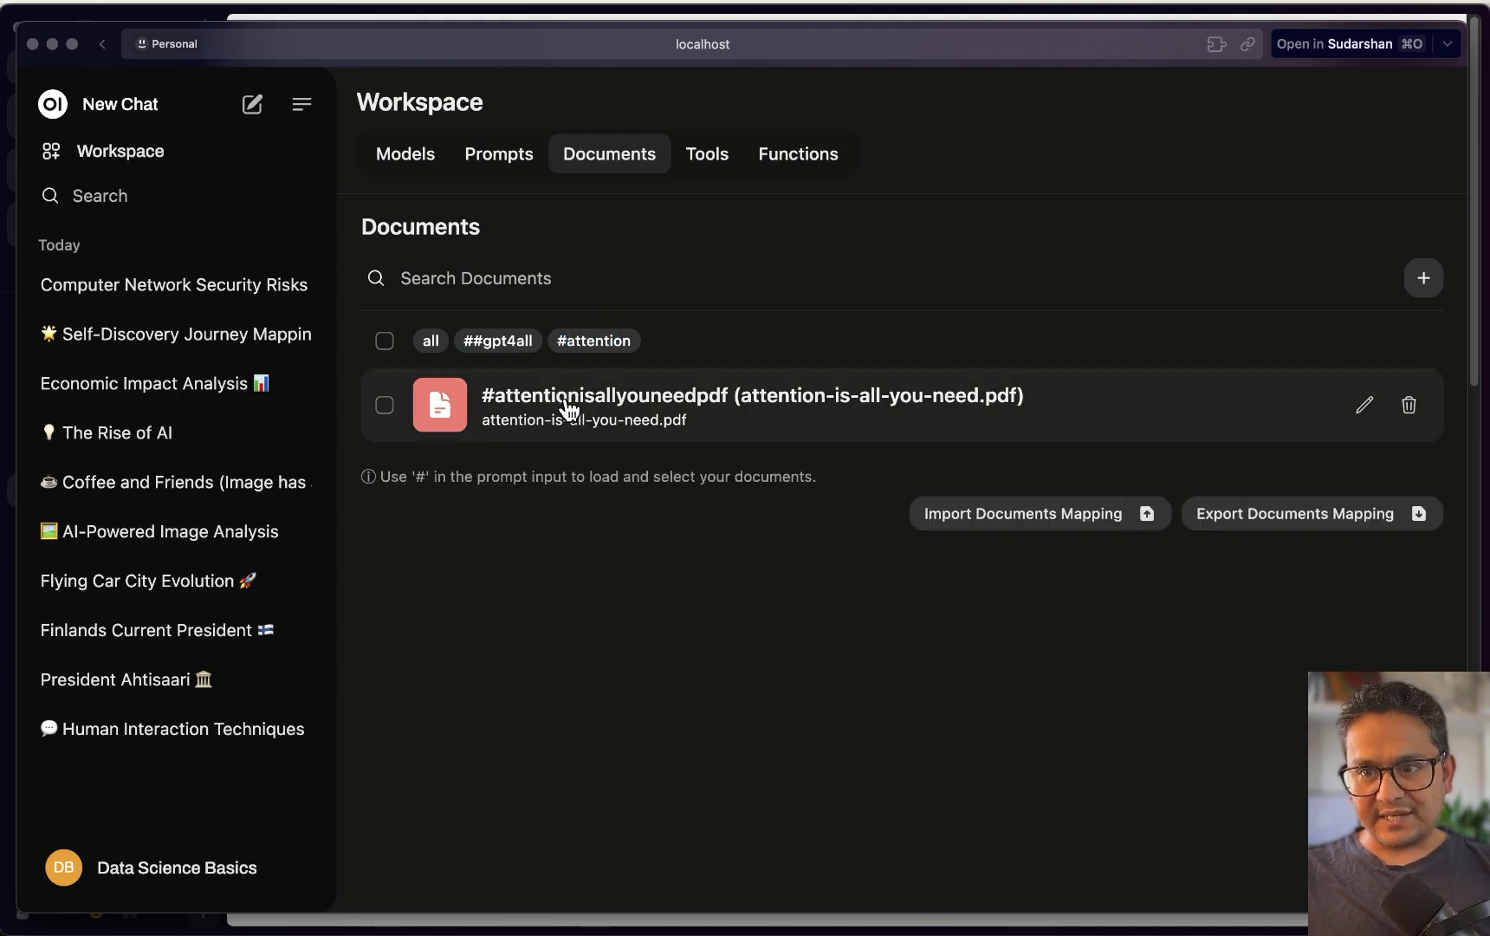
left_click(498, 343)
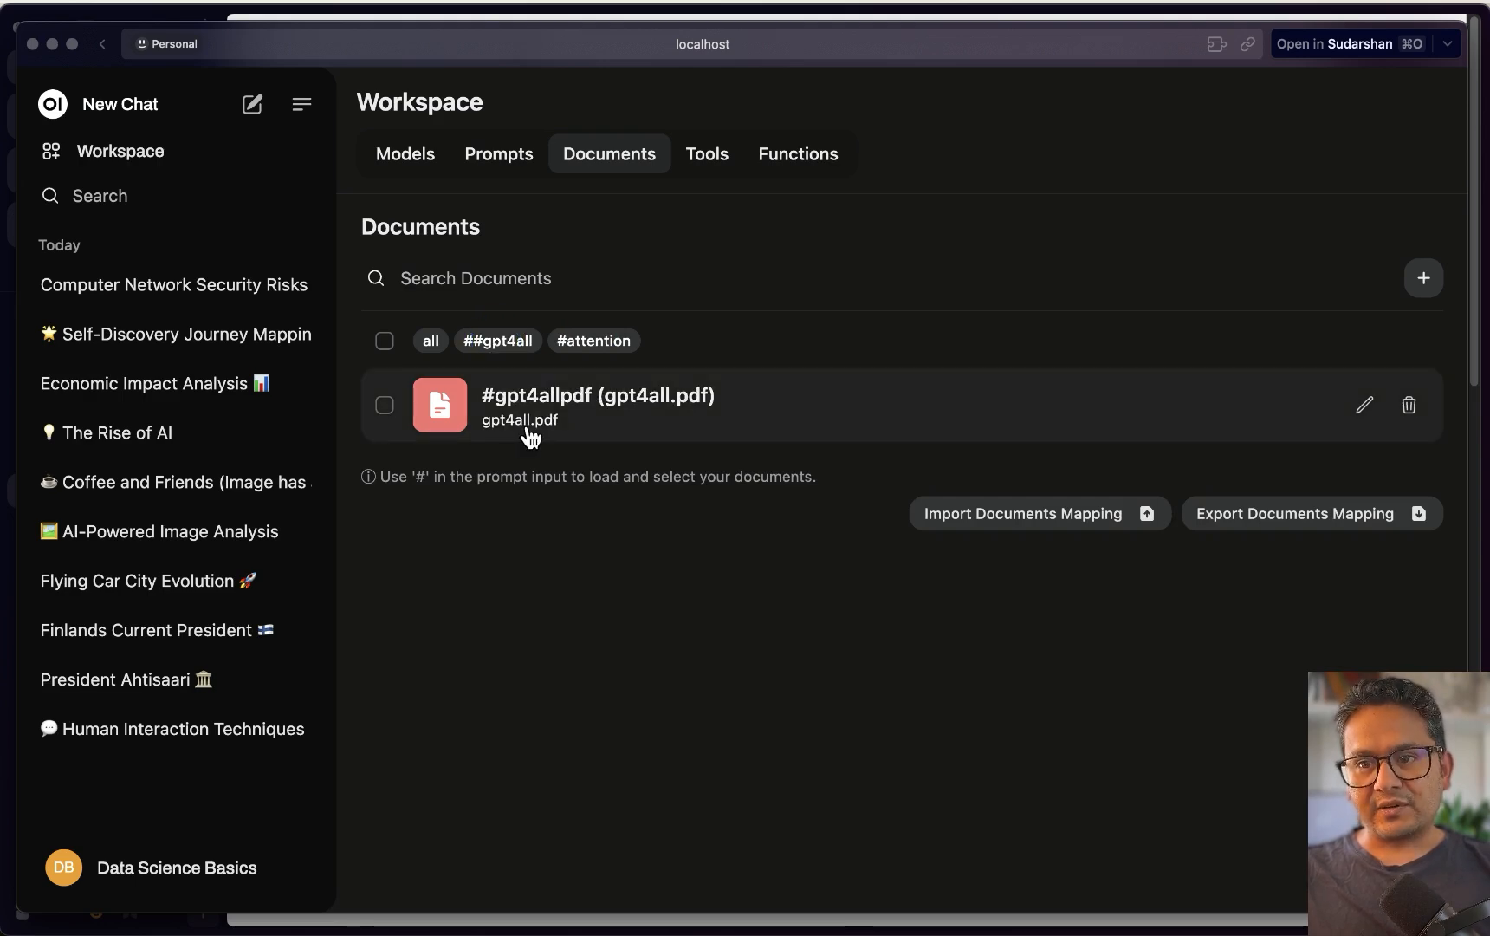
left_click(428, 342)
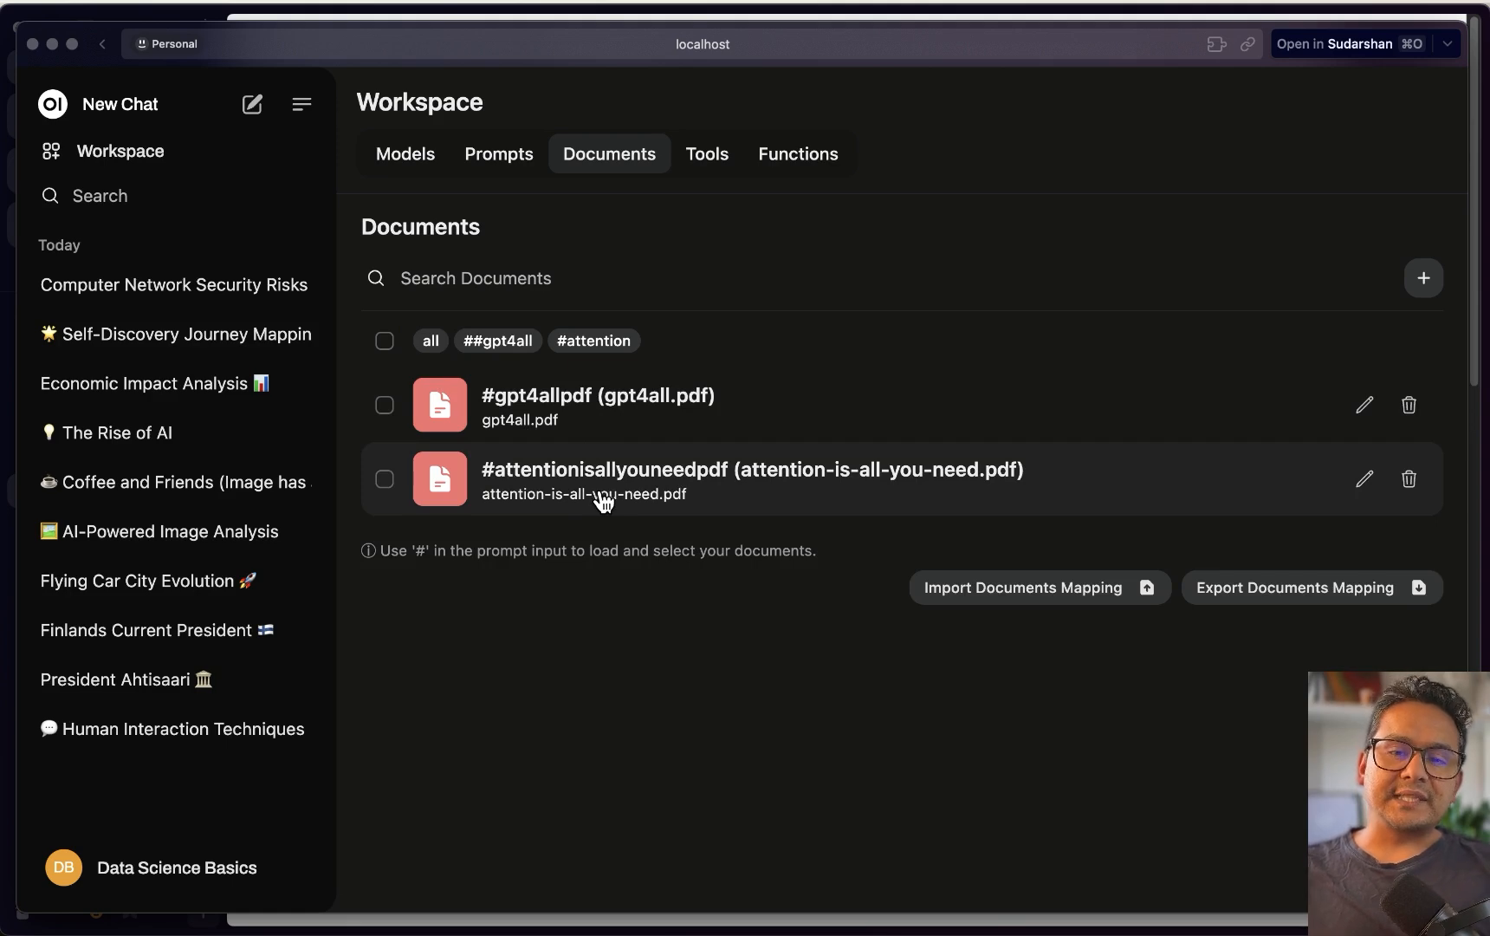
left_click(253, 105)
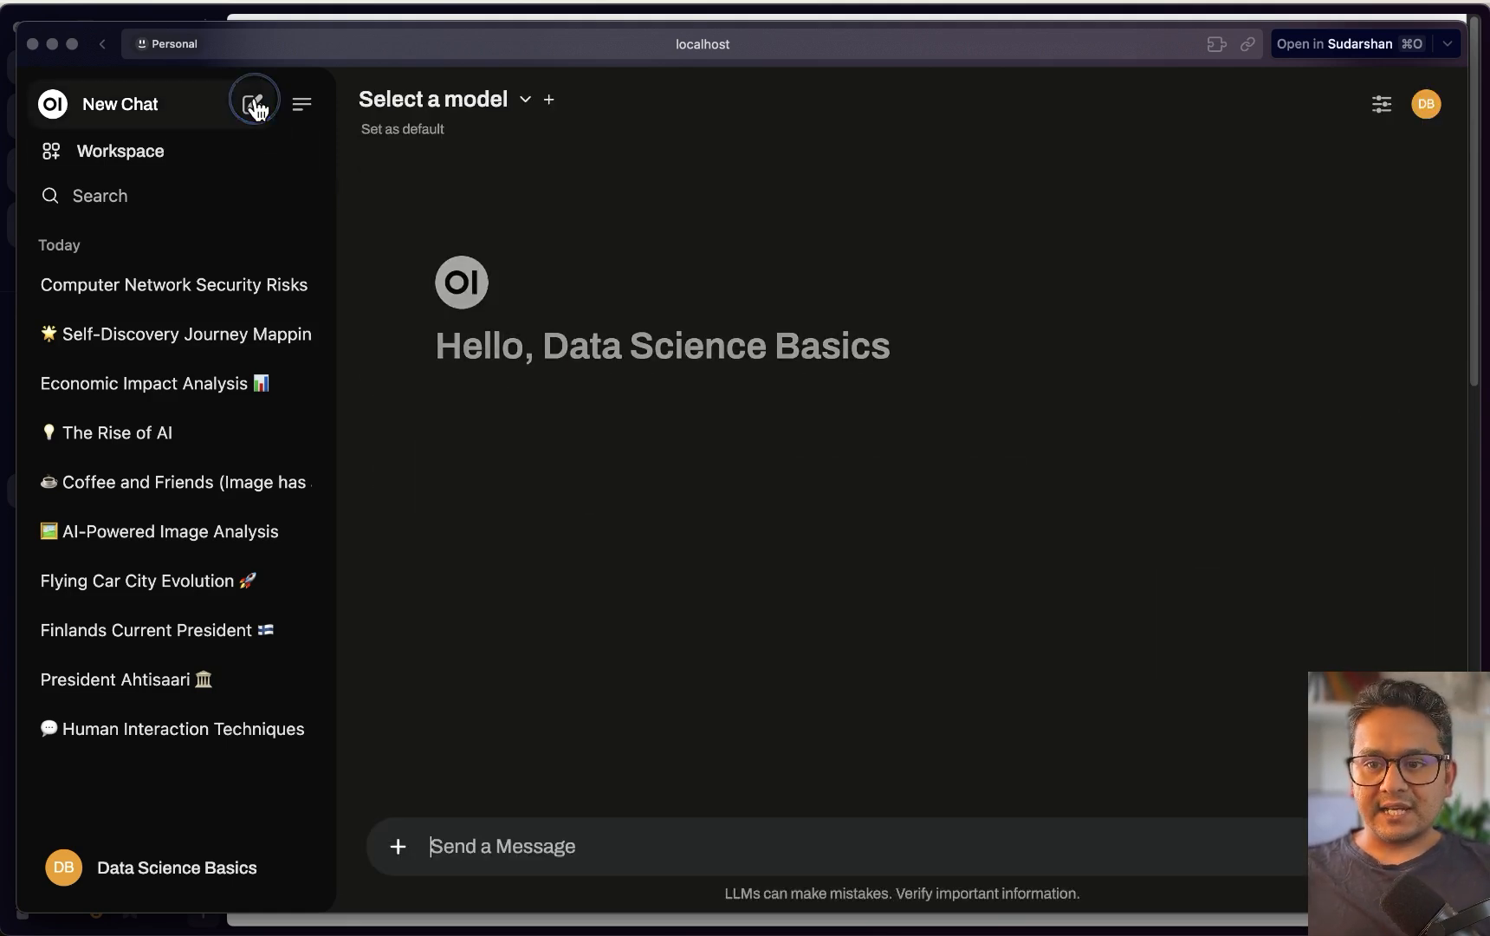
type("#")
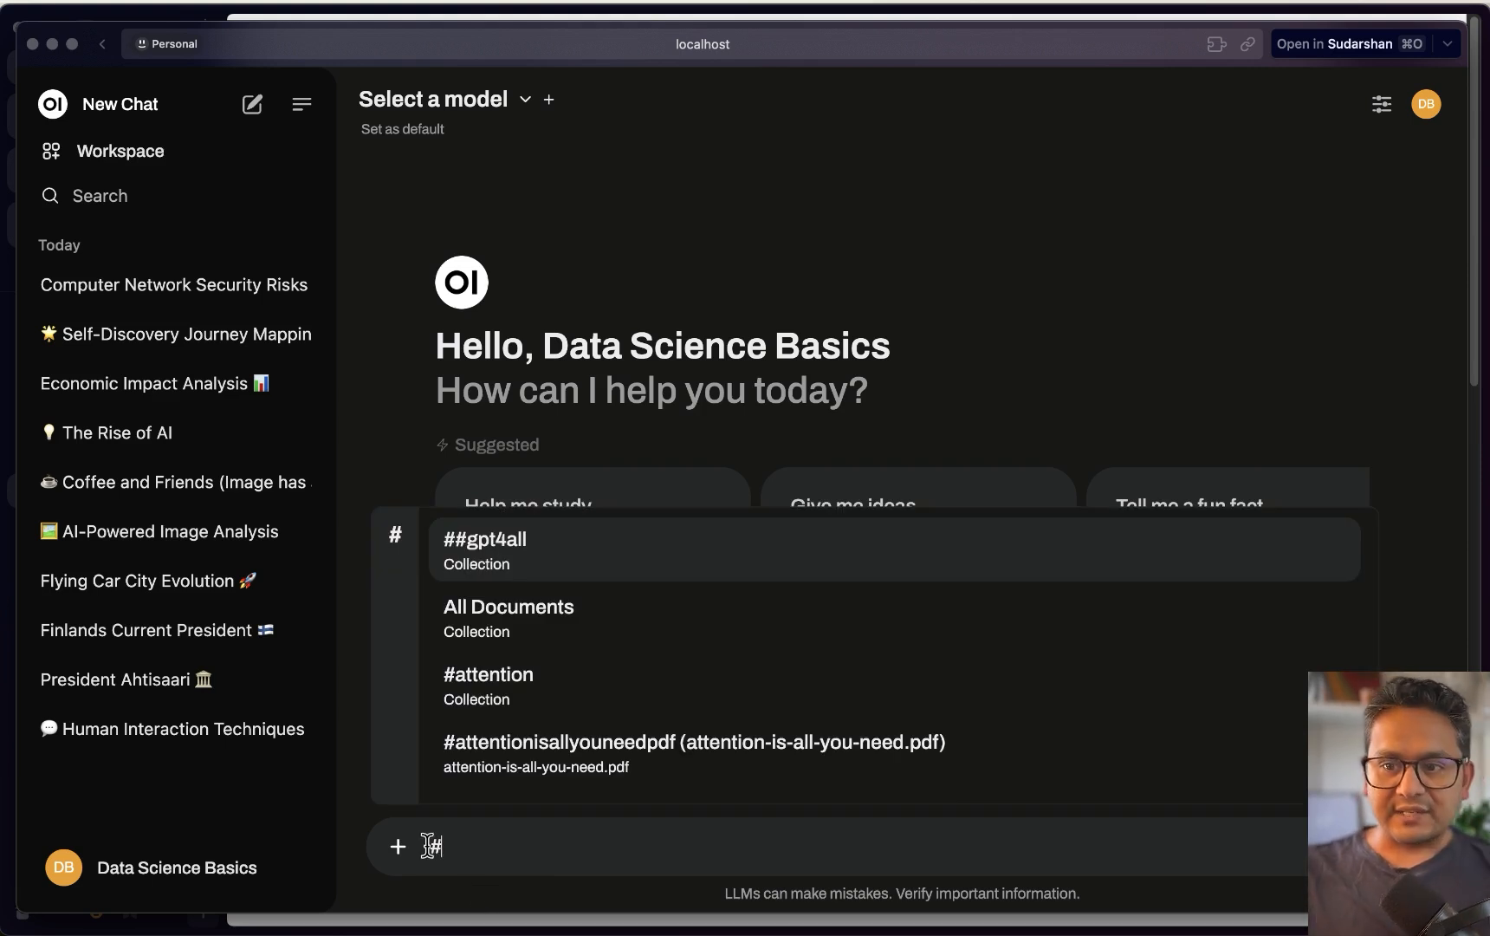
Ask 'what is this paper about' with the attention collection attached, answered by llama3:latest
left_click(499, 689)
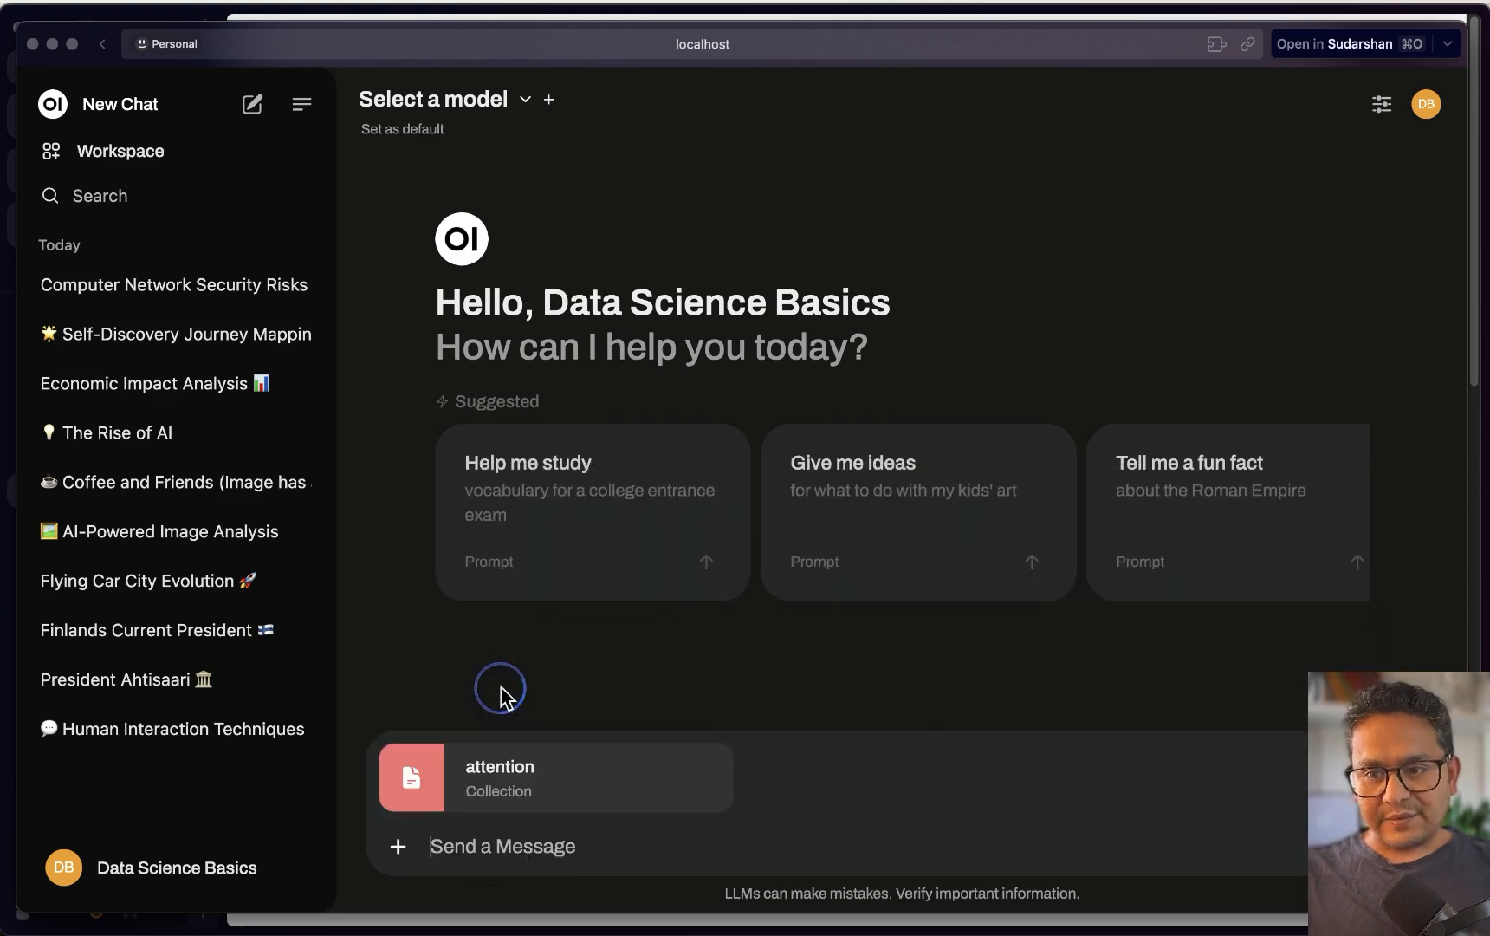
type("what i")
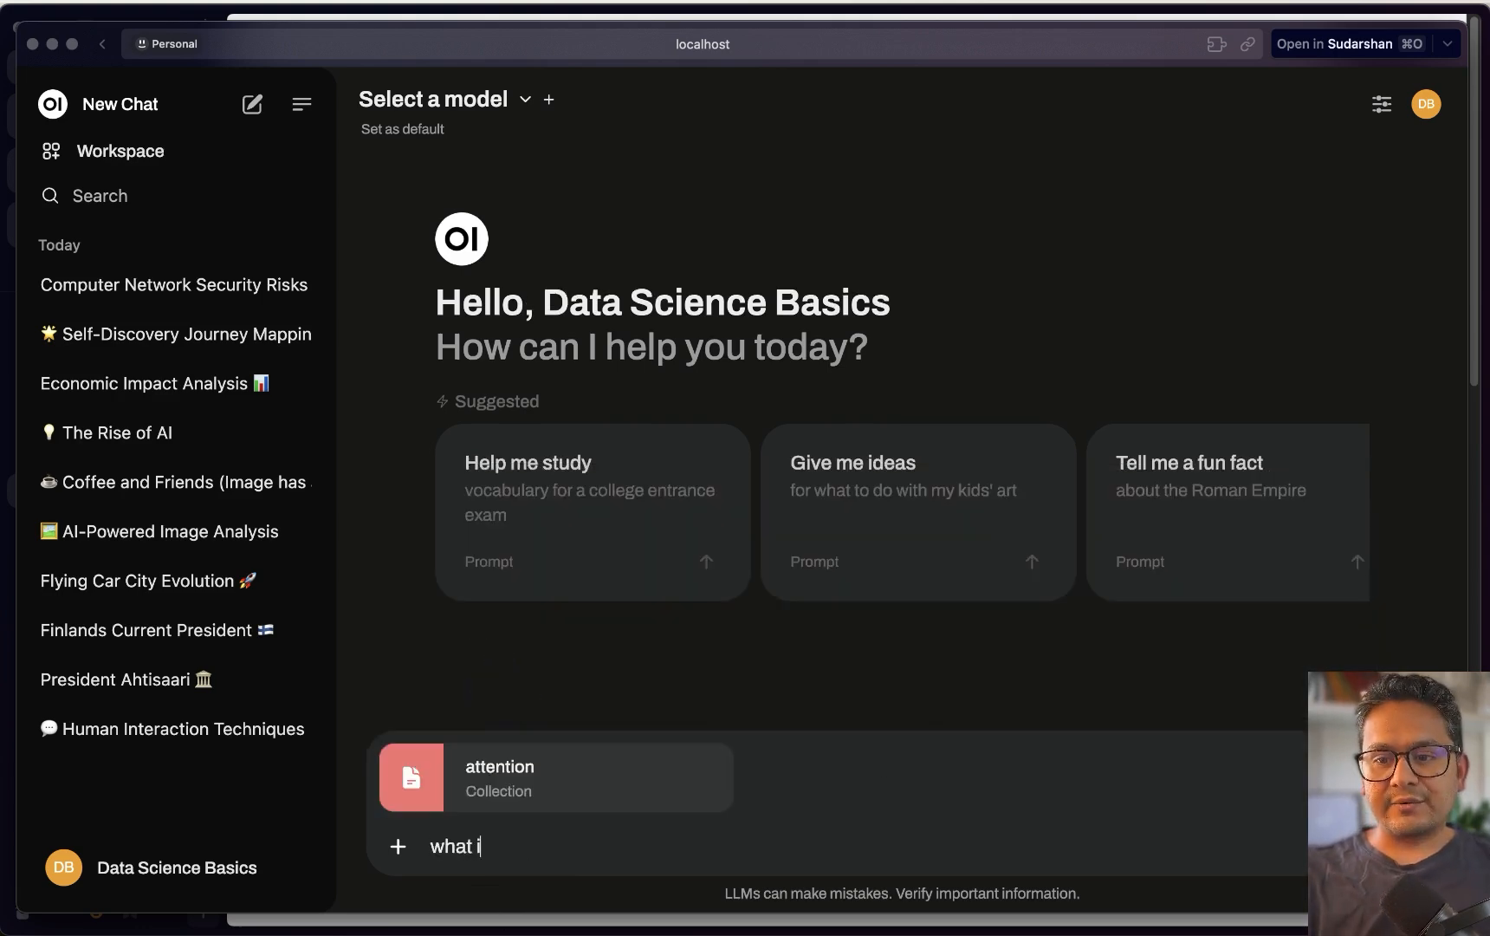
type("s thes paper about ?")
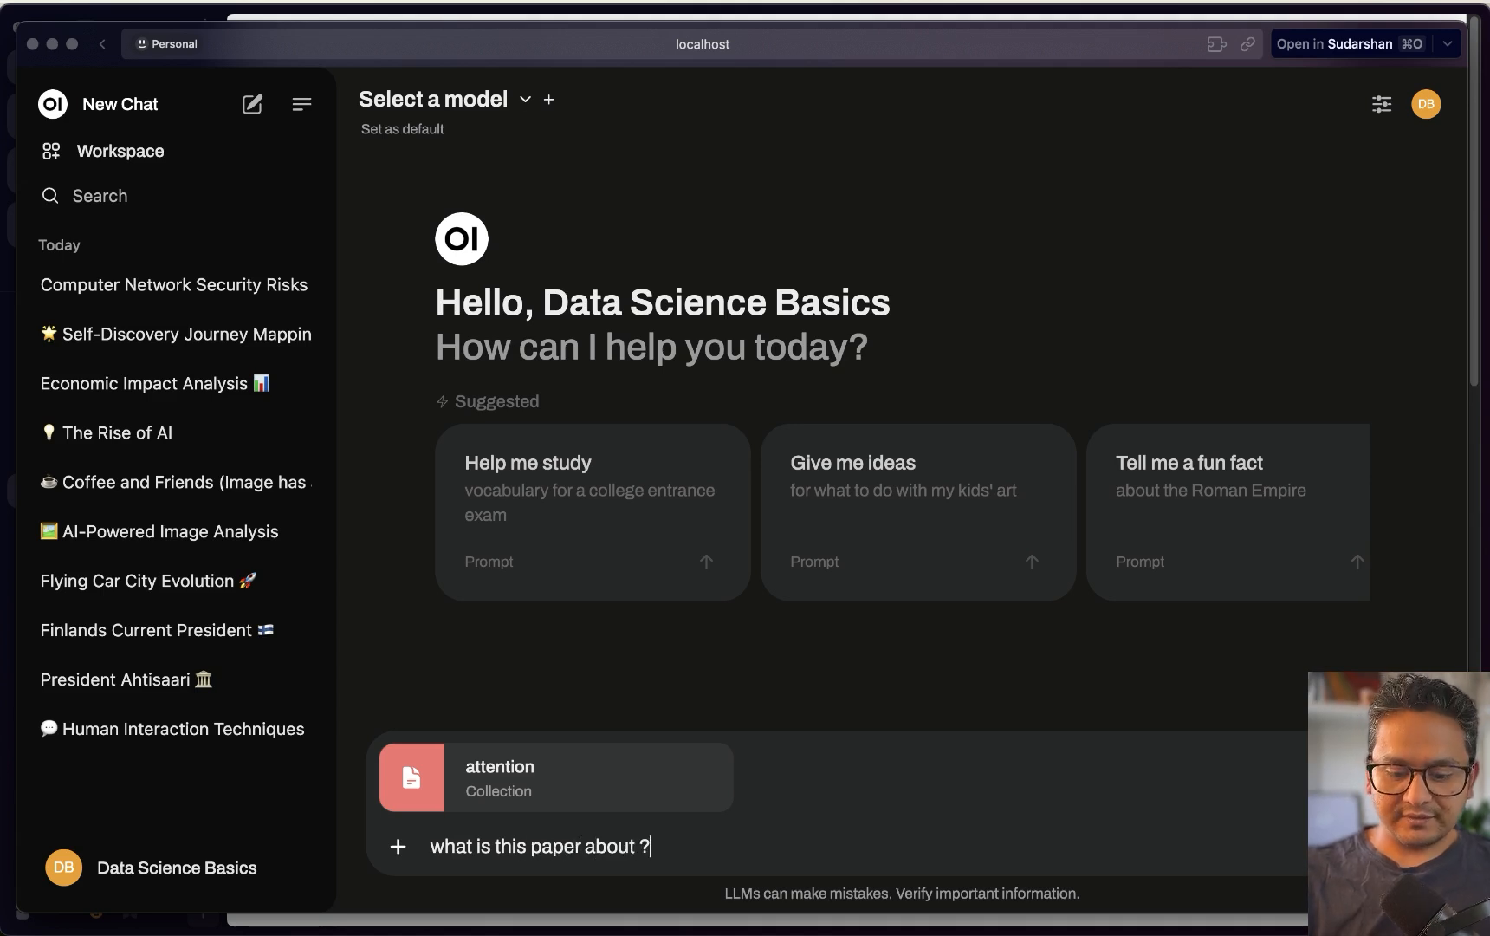
key("Return")
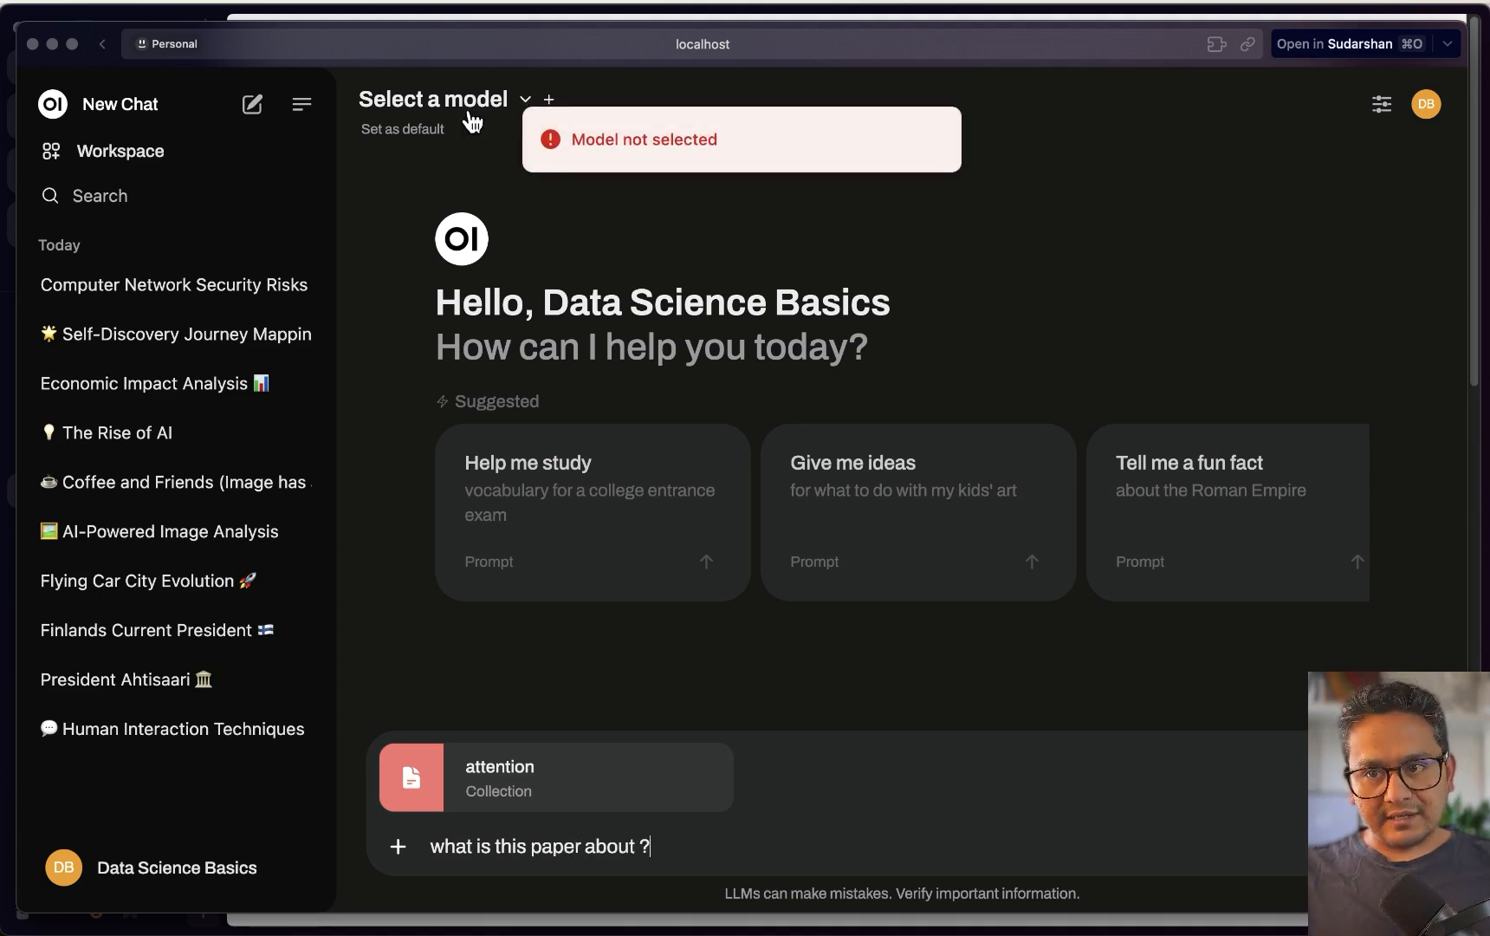
left_click(462, 111)
left_click(507, 345)
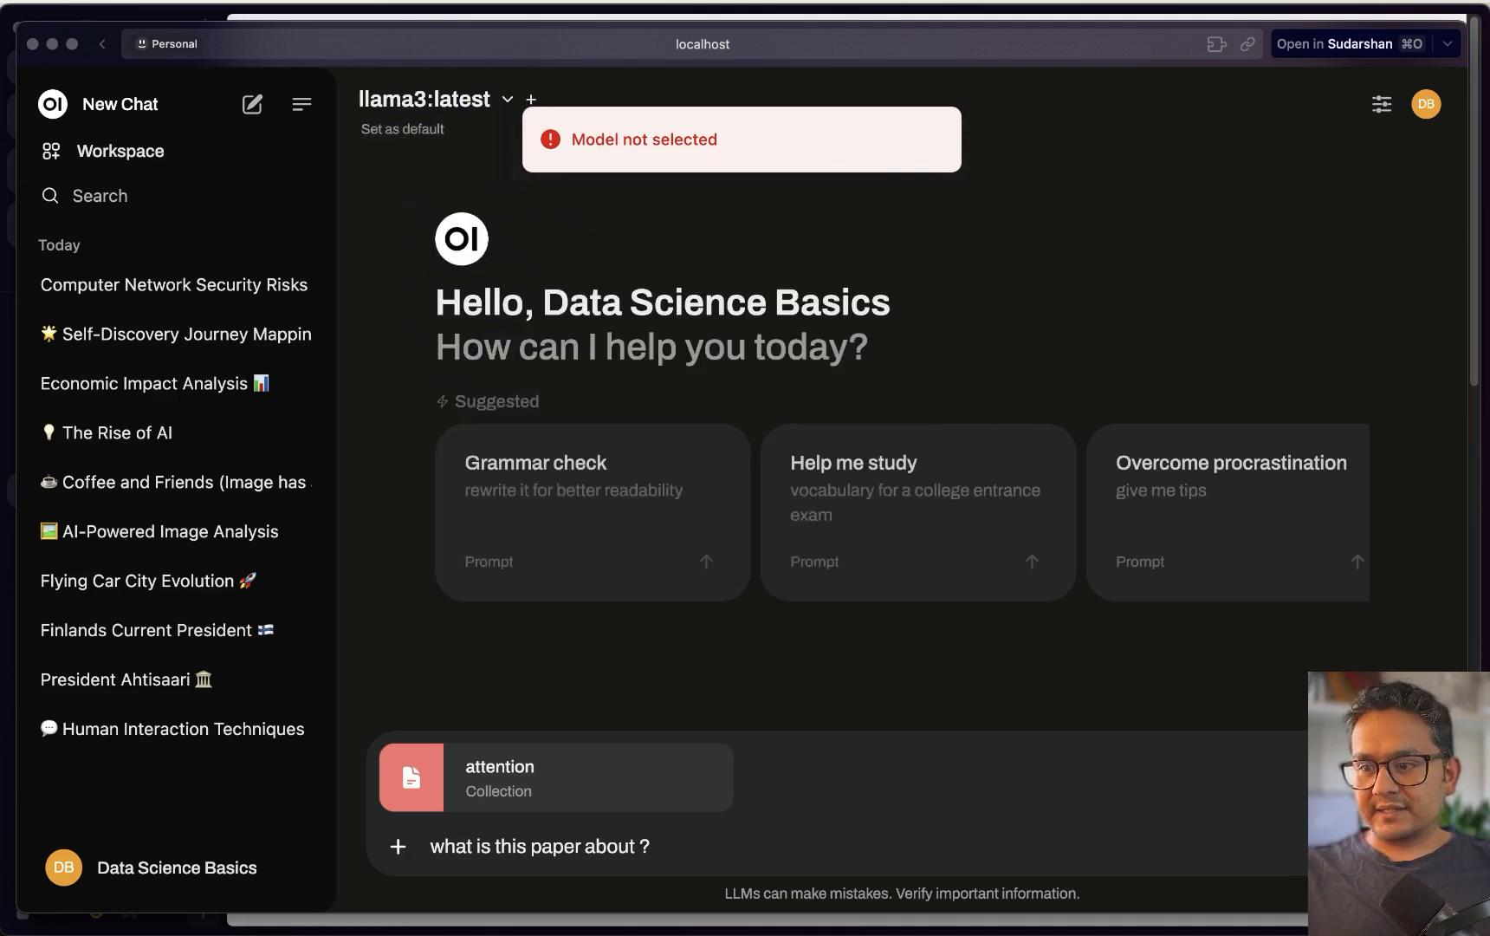
key("Return")
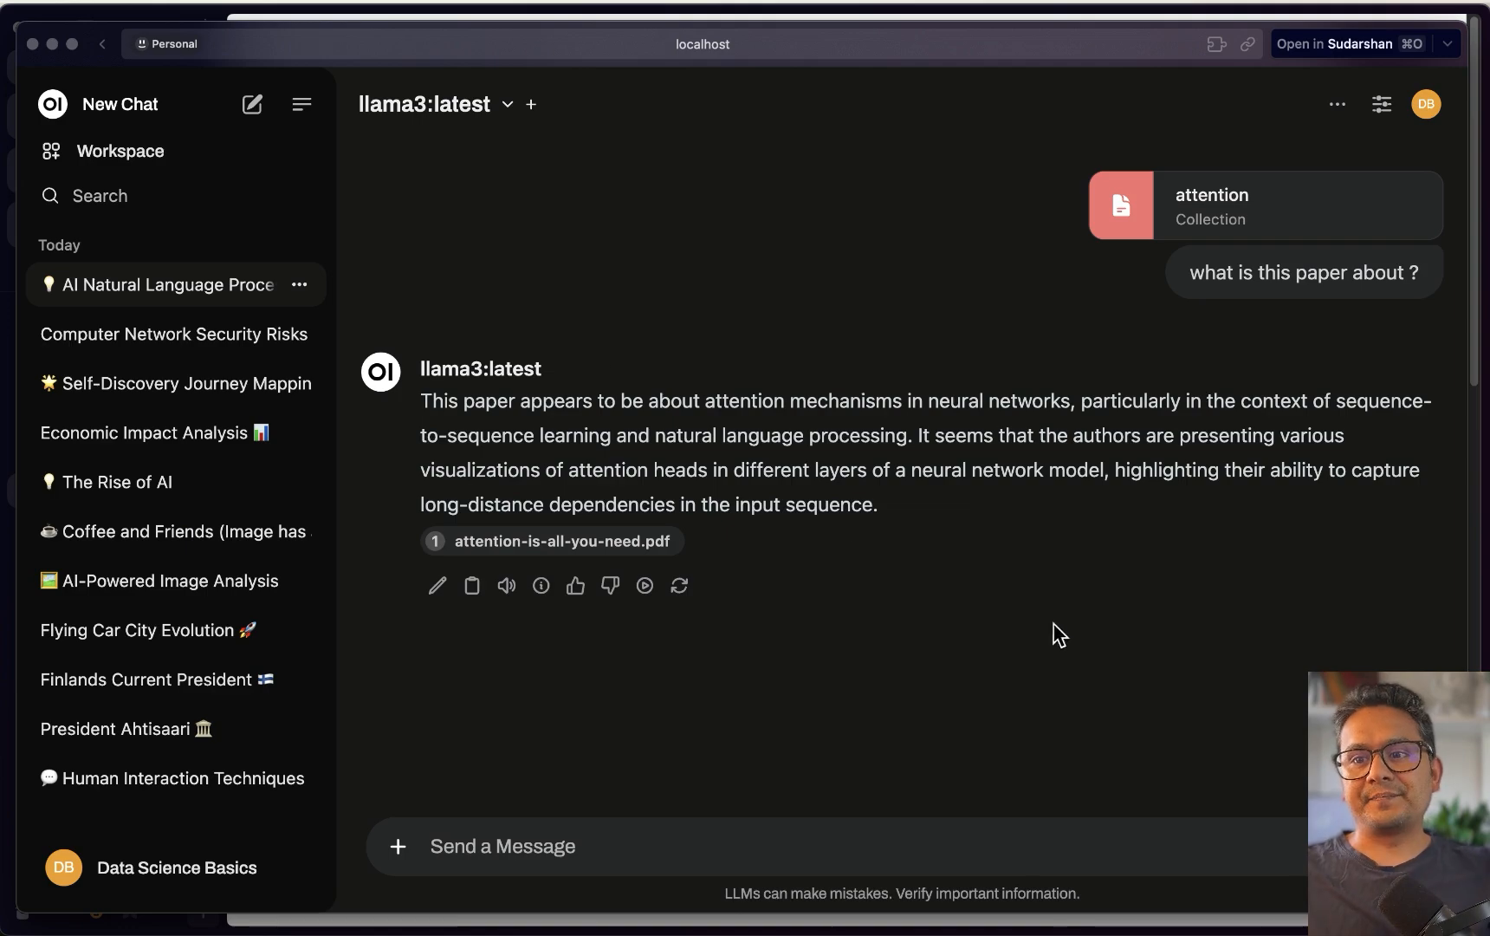
key("ctrl+Up")
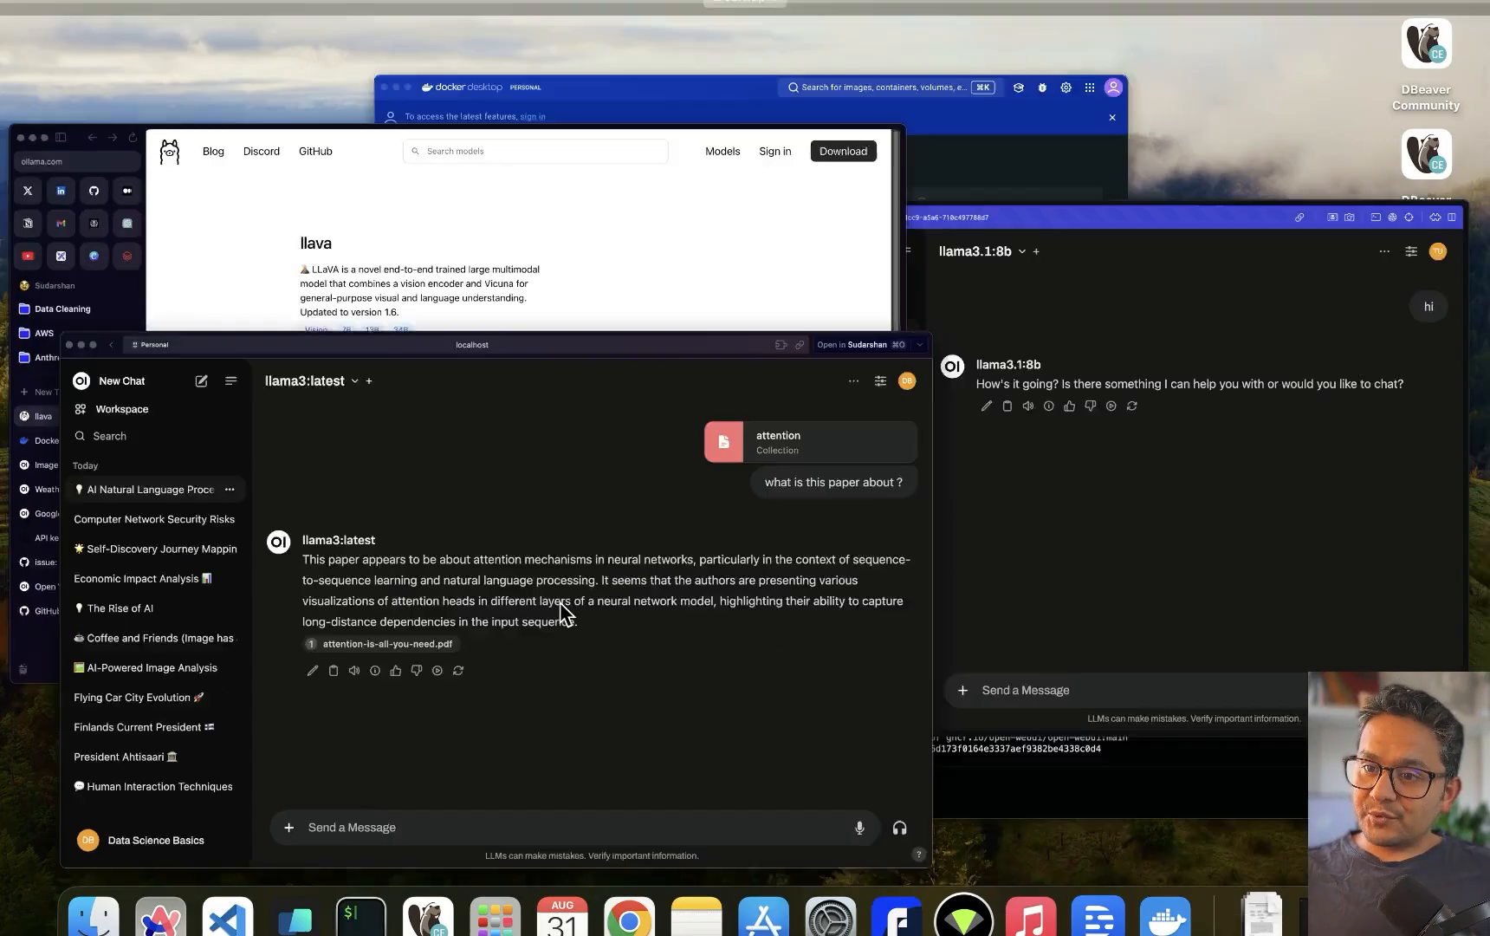
In the second user's chat window, ask 'what is this paper about ?' with the #attention collection
left_click(1220, 505)
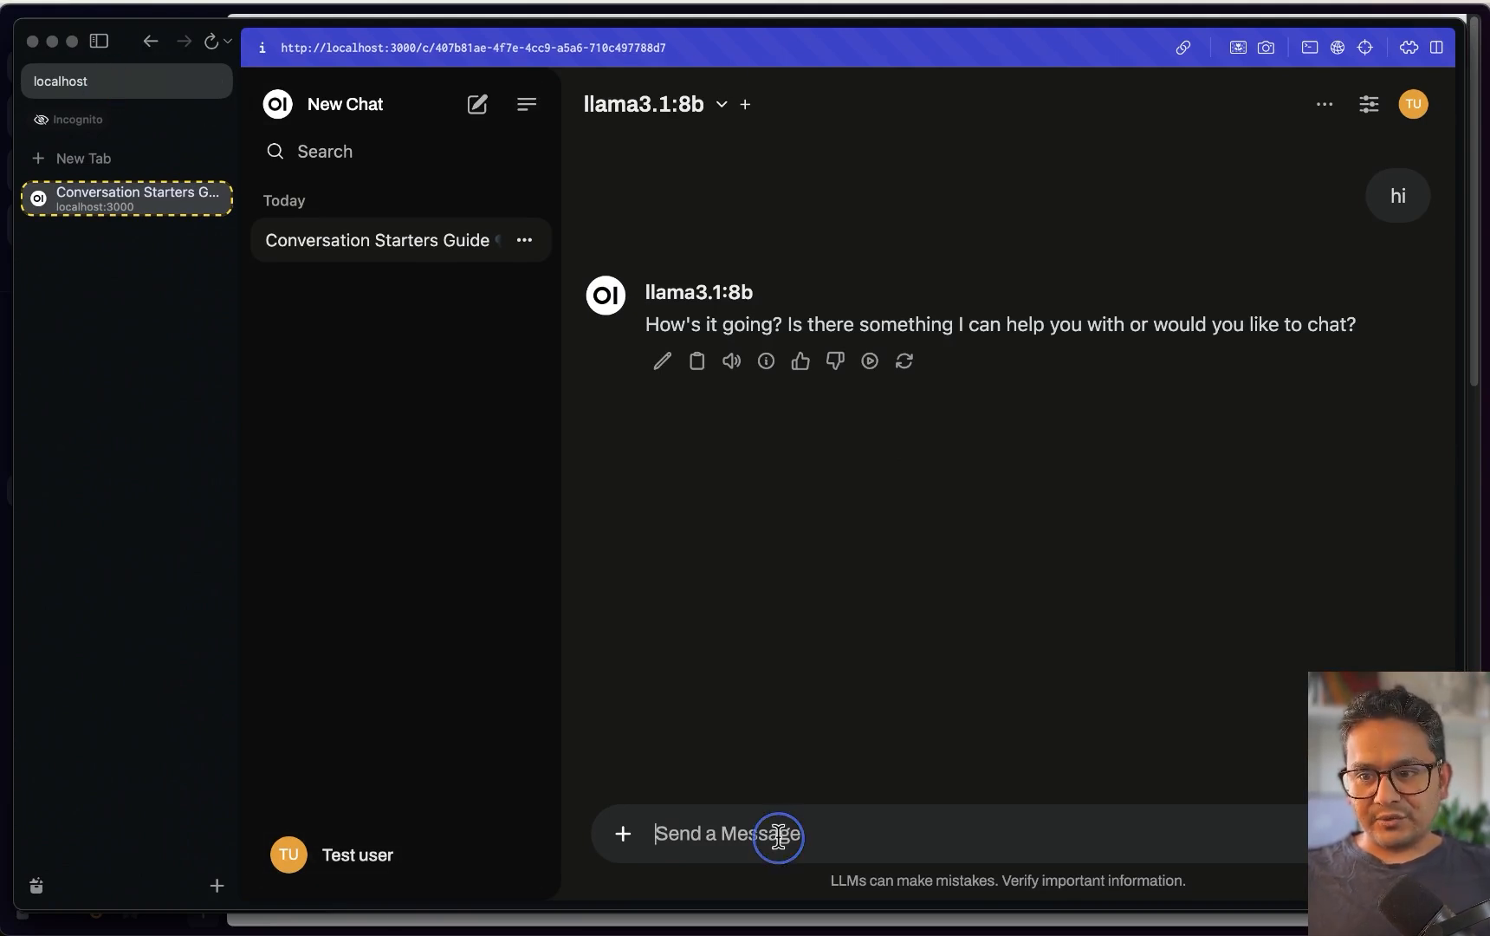
type("#")
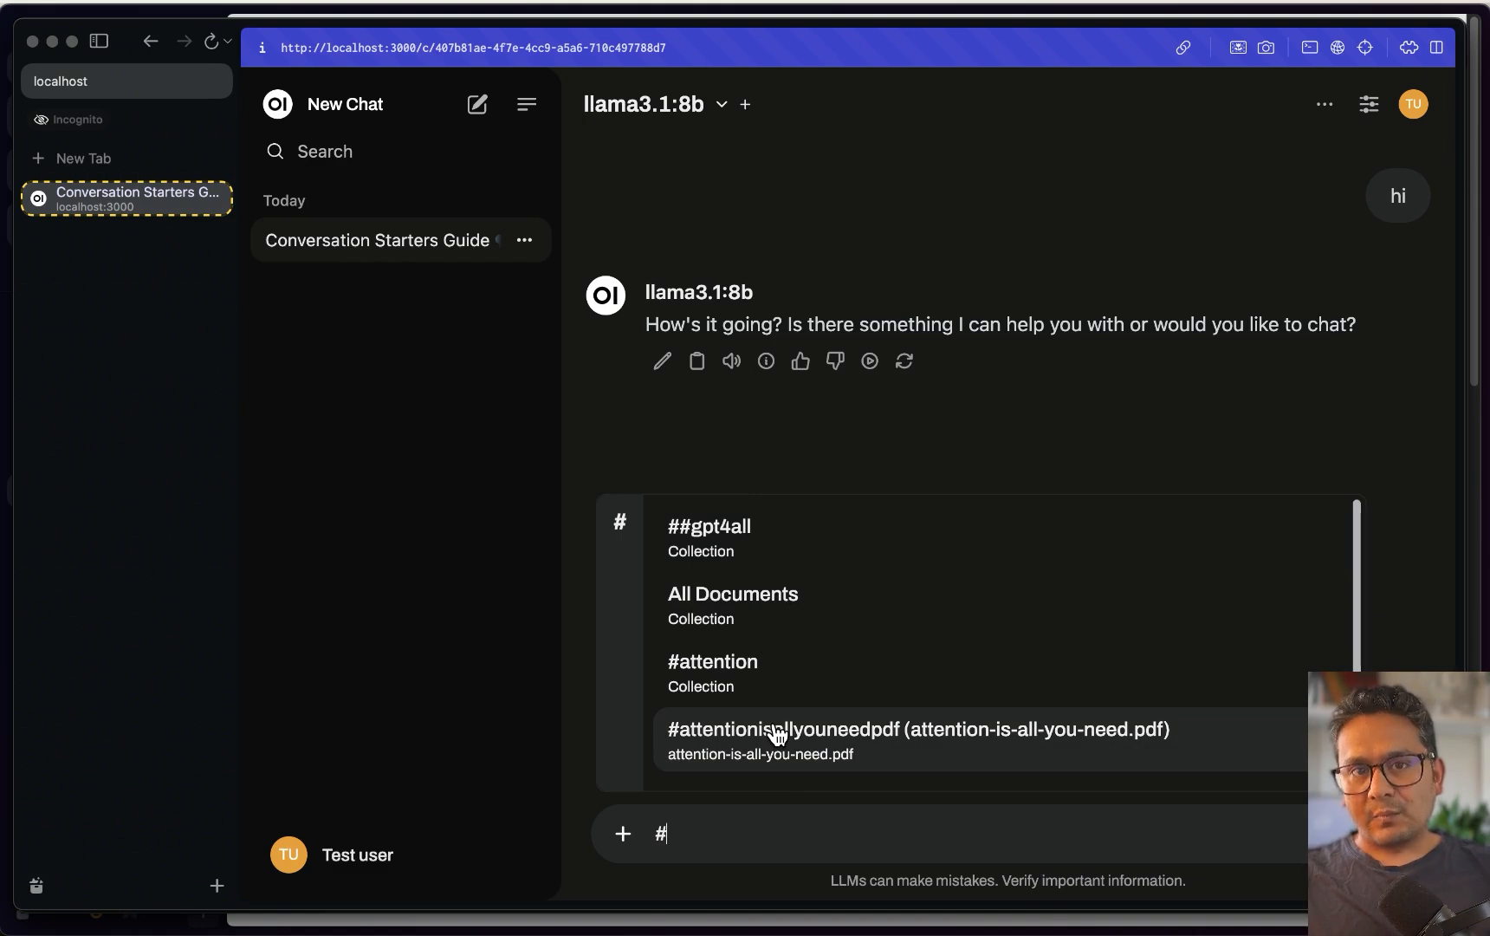
left_click(730, 689)
type("wh")
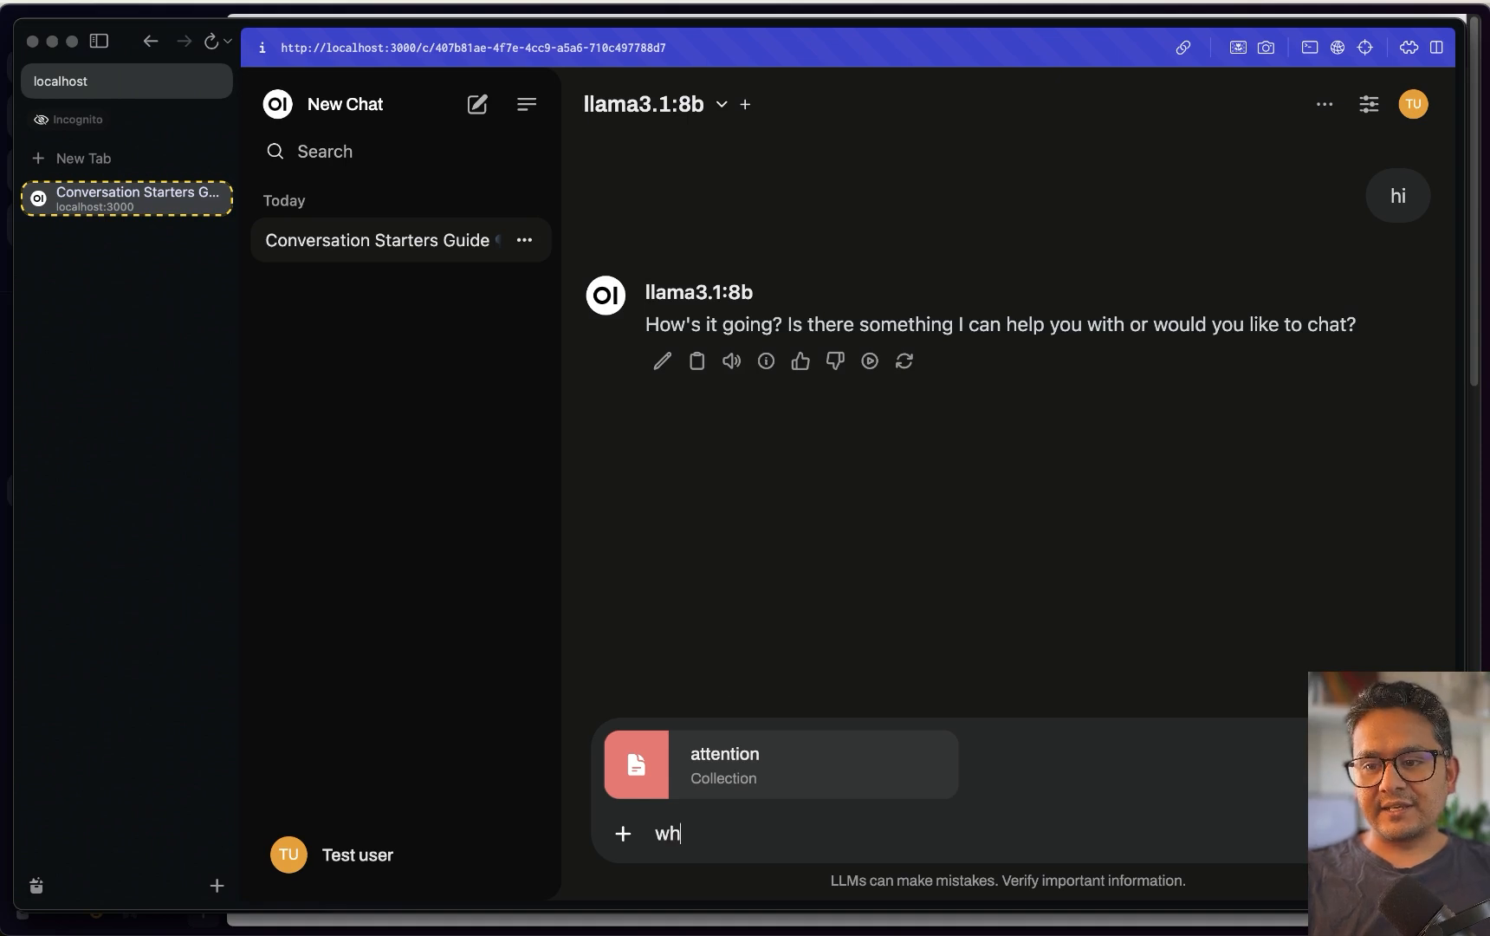
type("at is this paper about")
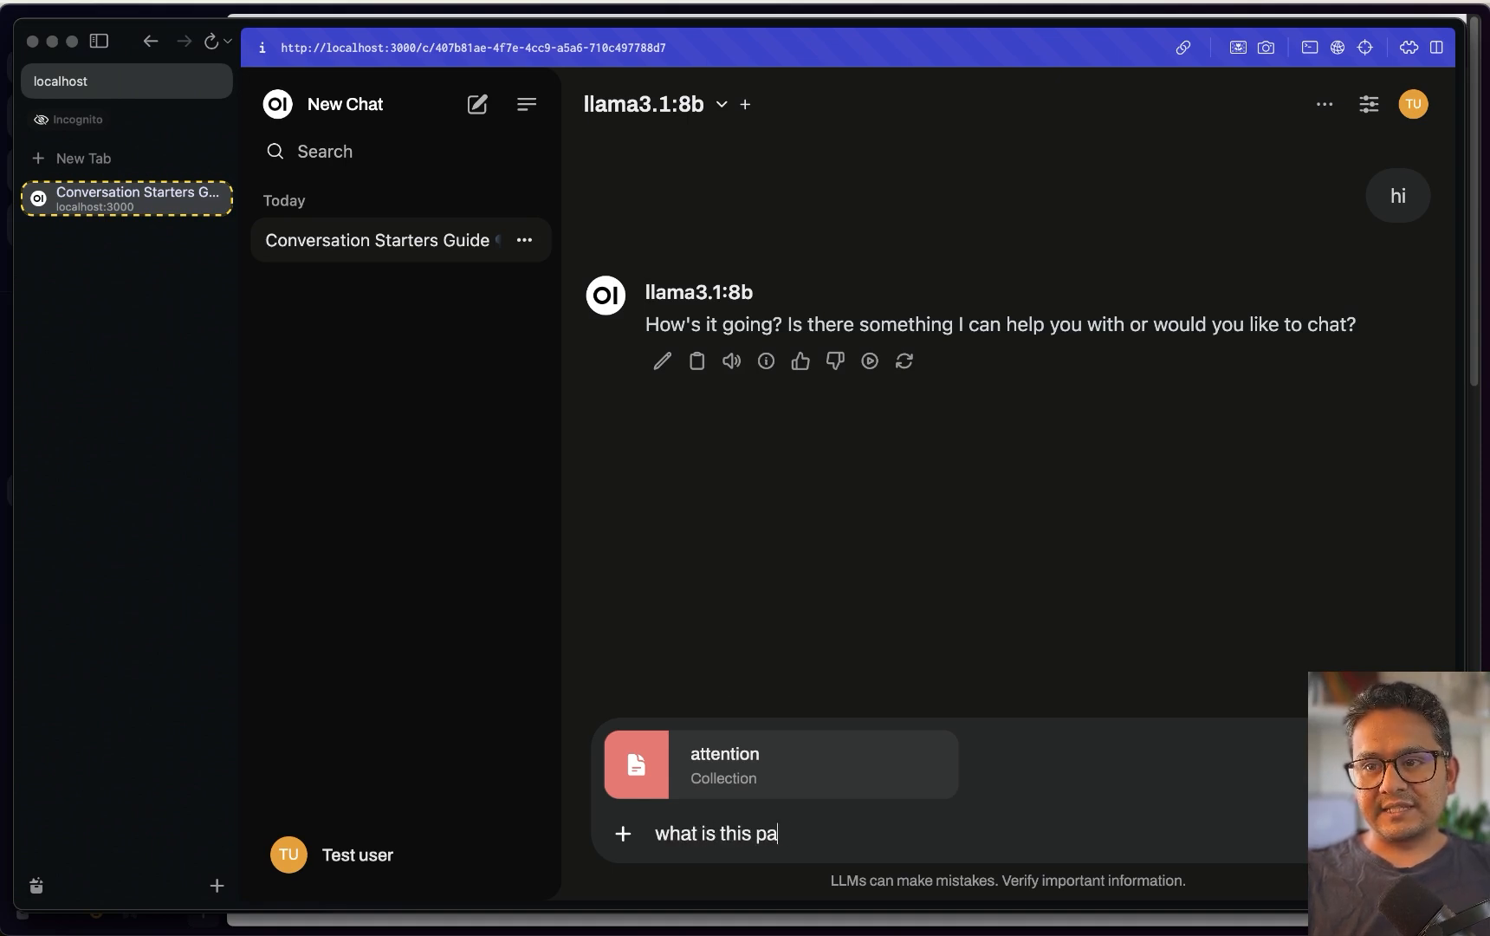
type(" ?")
key("Return")
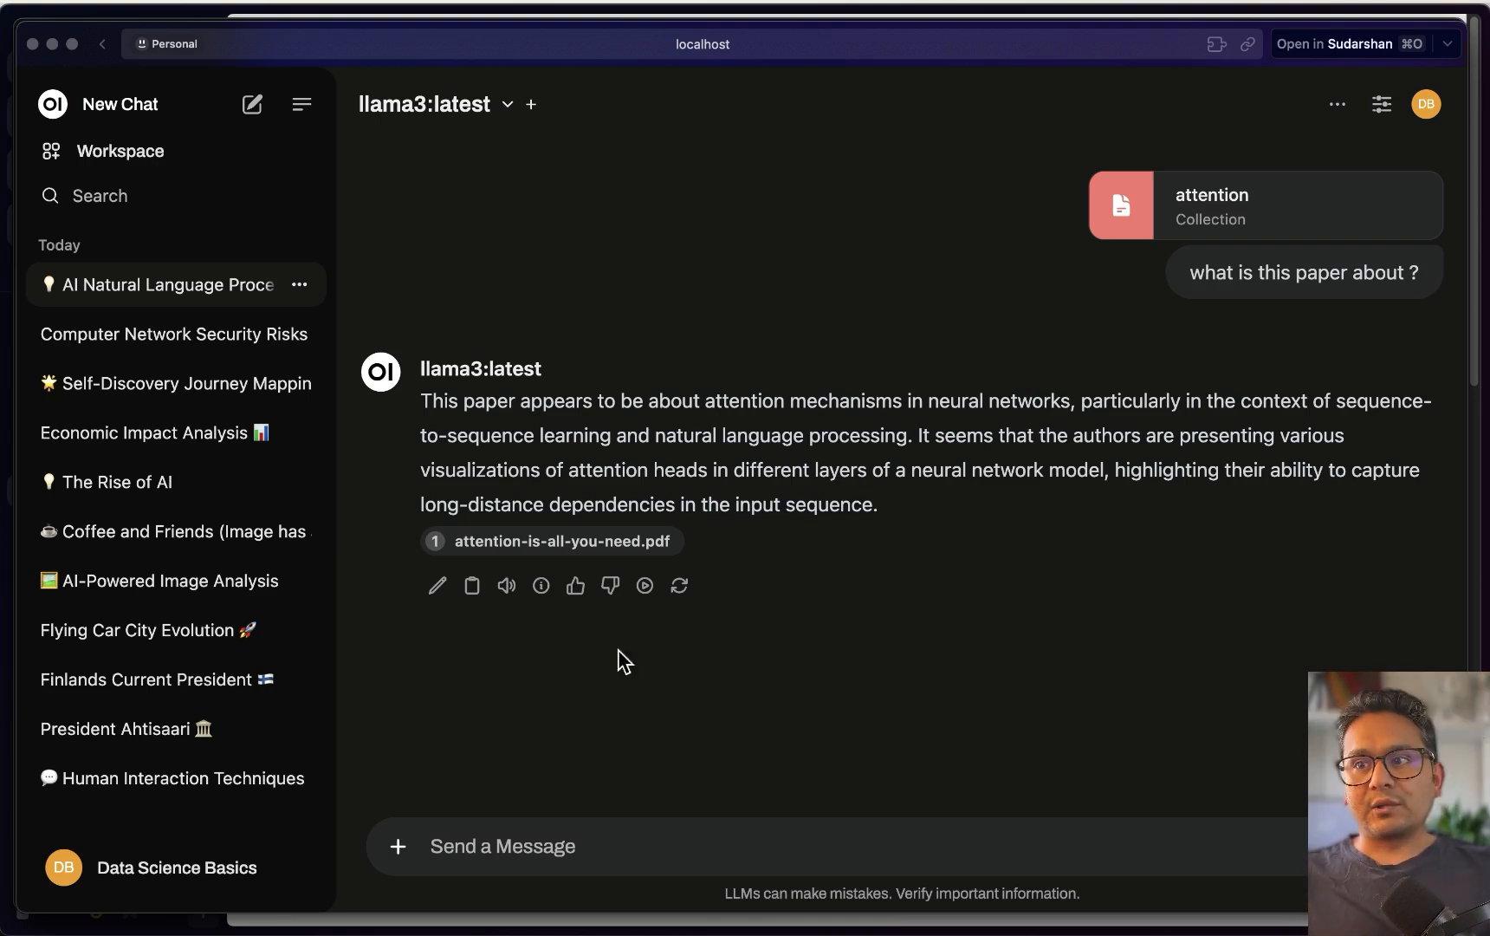
Turn Wi-Fi off and reload the Open WebUI chat page
left_click(1278, 5)
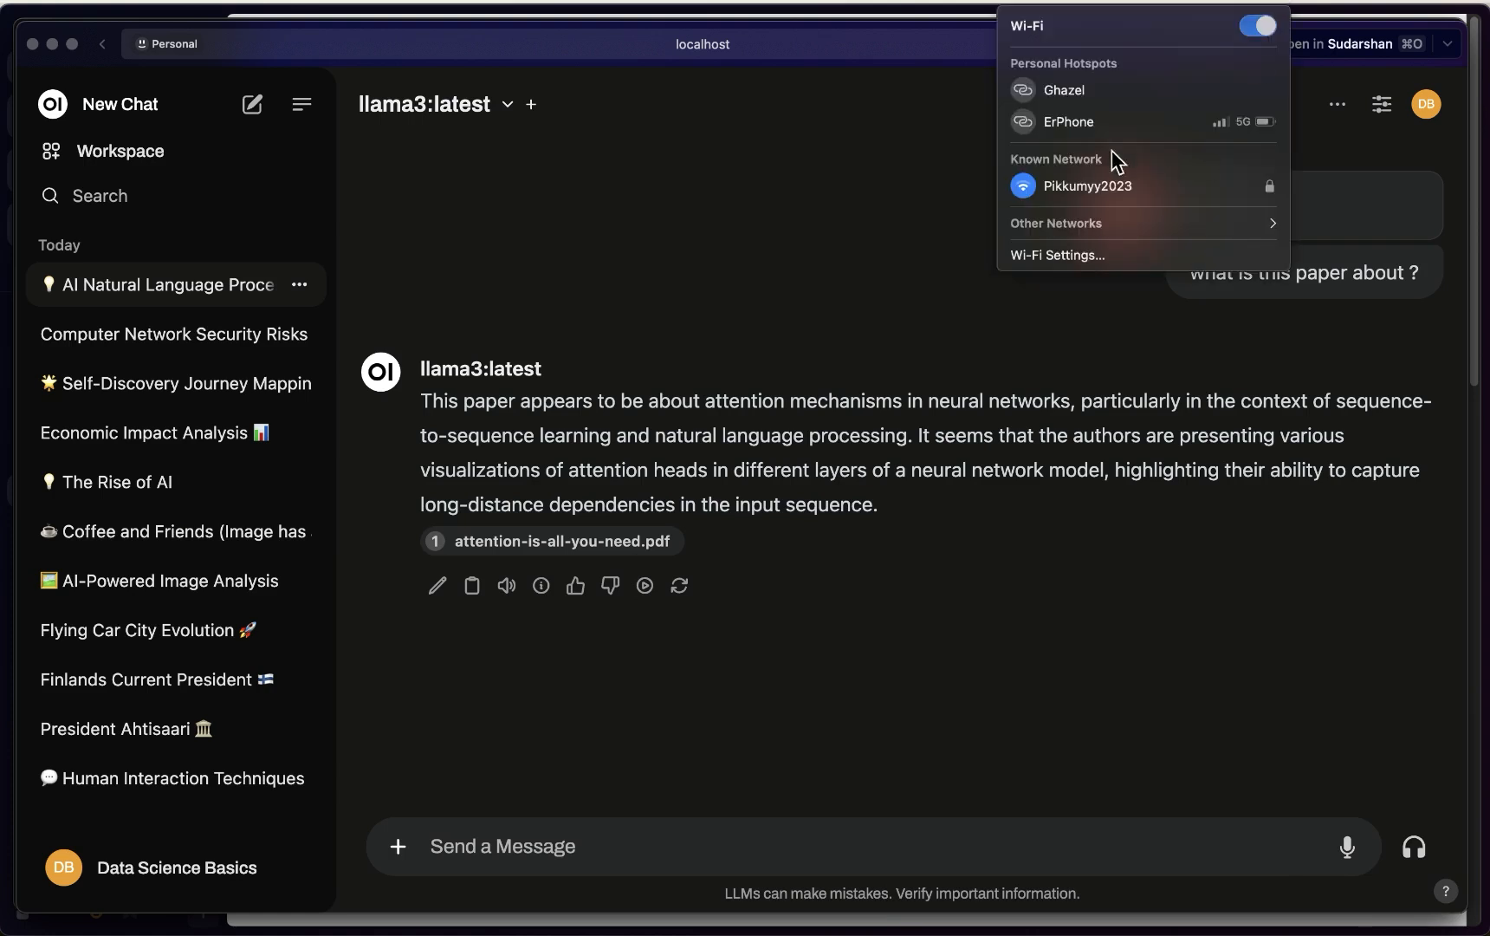
left_click(1255, 26)
left_click(871, 170)
left_click(825, 41)
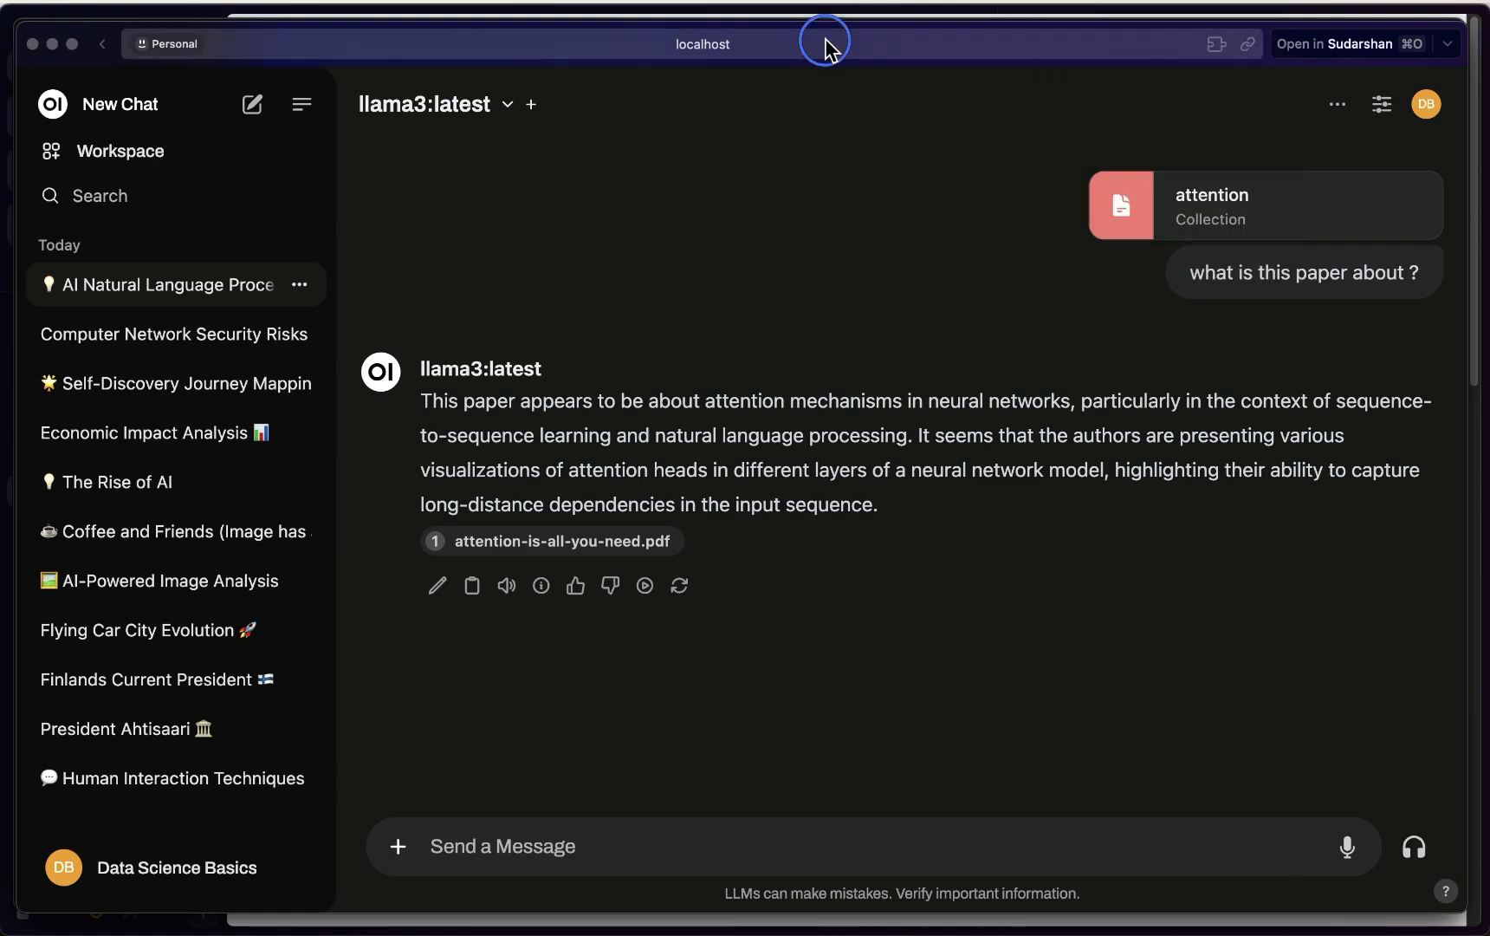
key("Return")
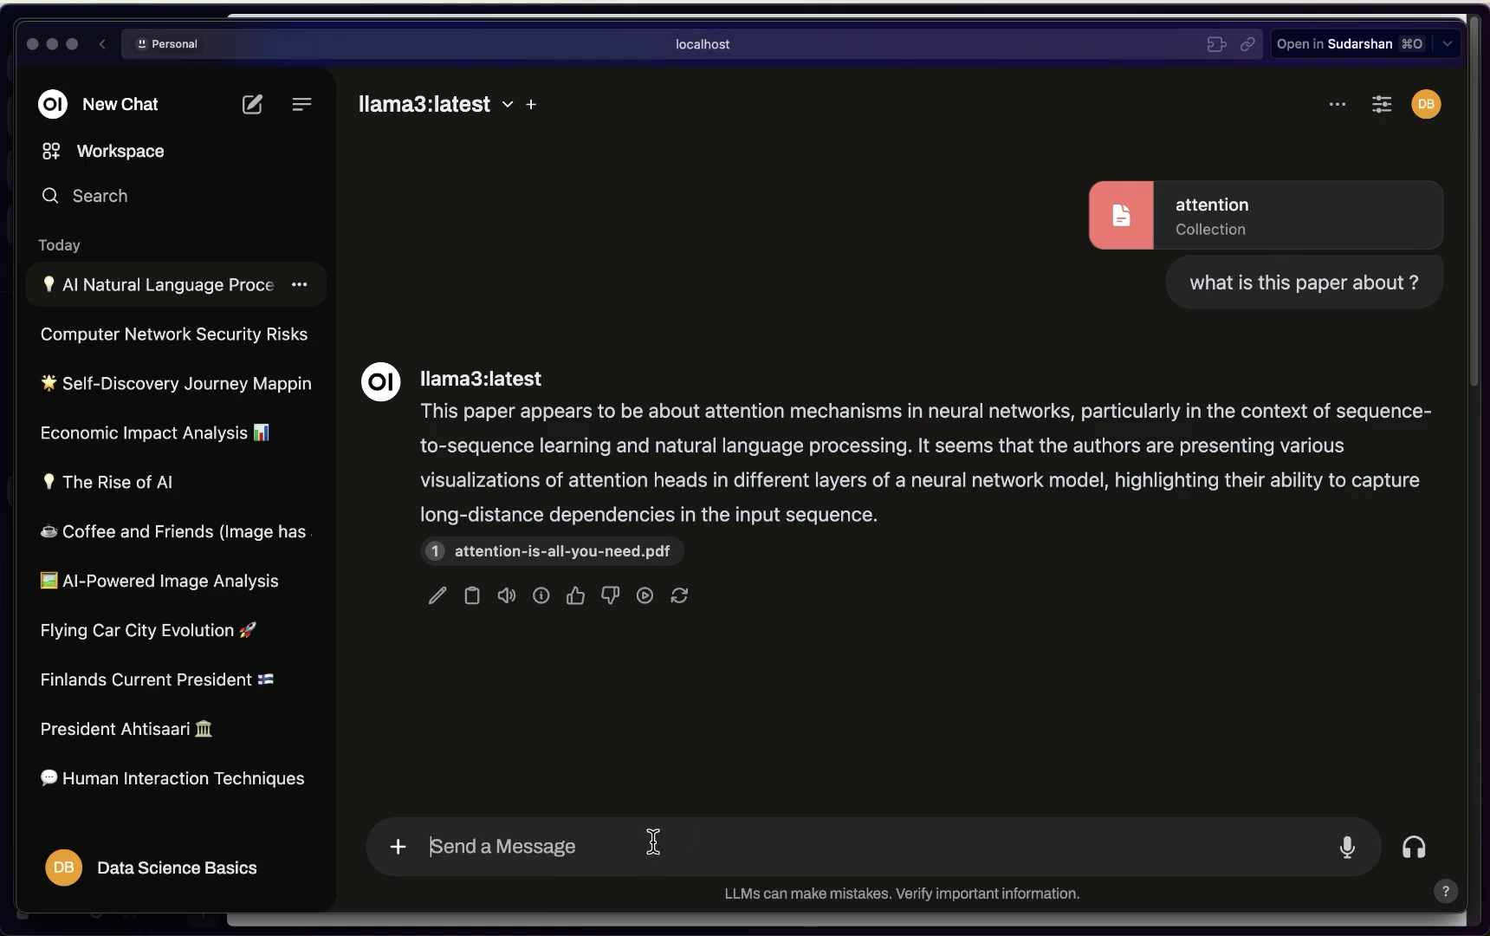
Send 'explain this paper' with the #attention collection attached
type("#")
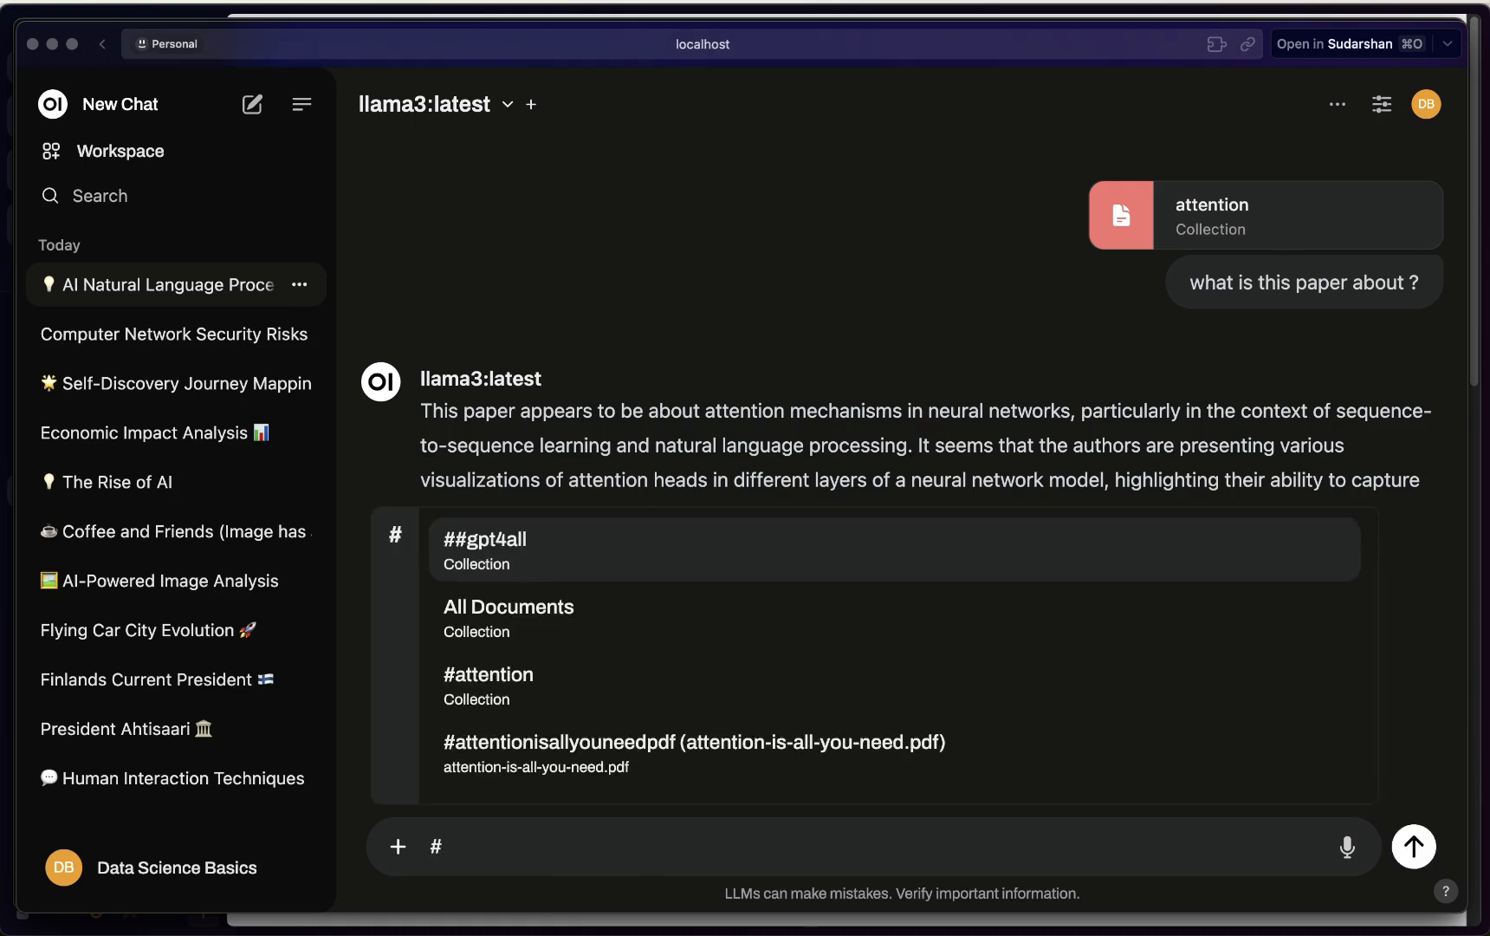
left_click(507, 673)
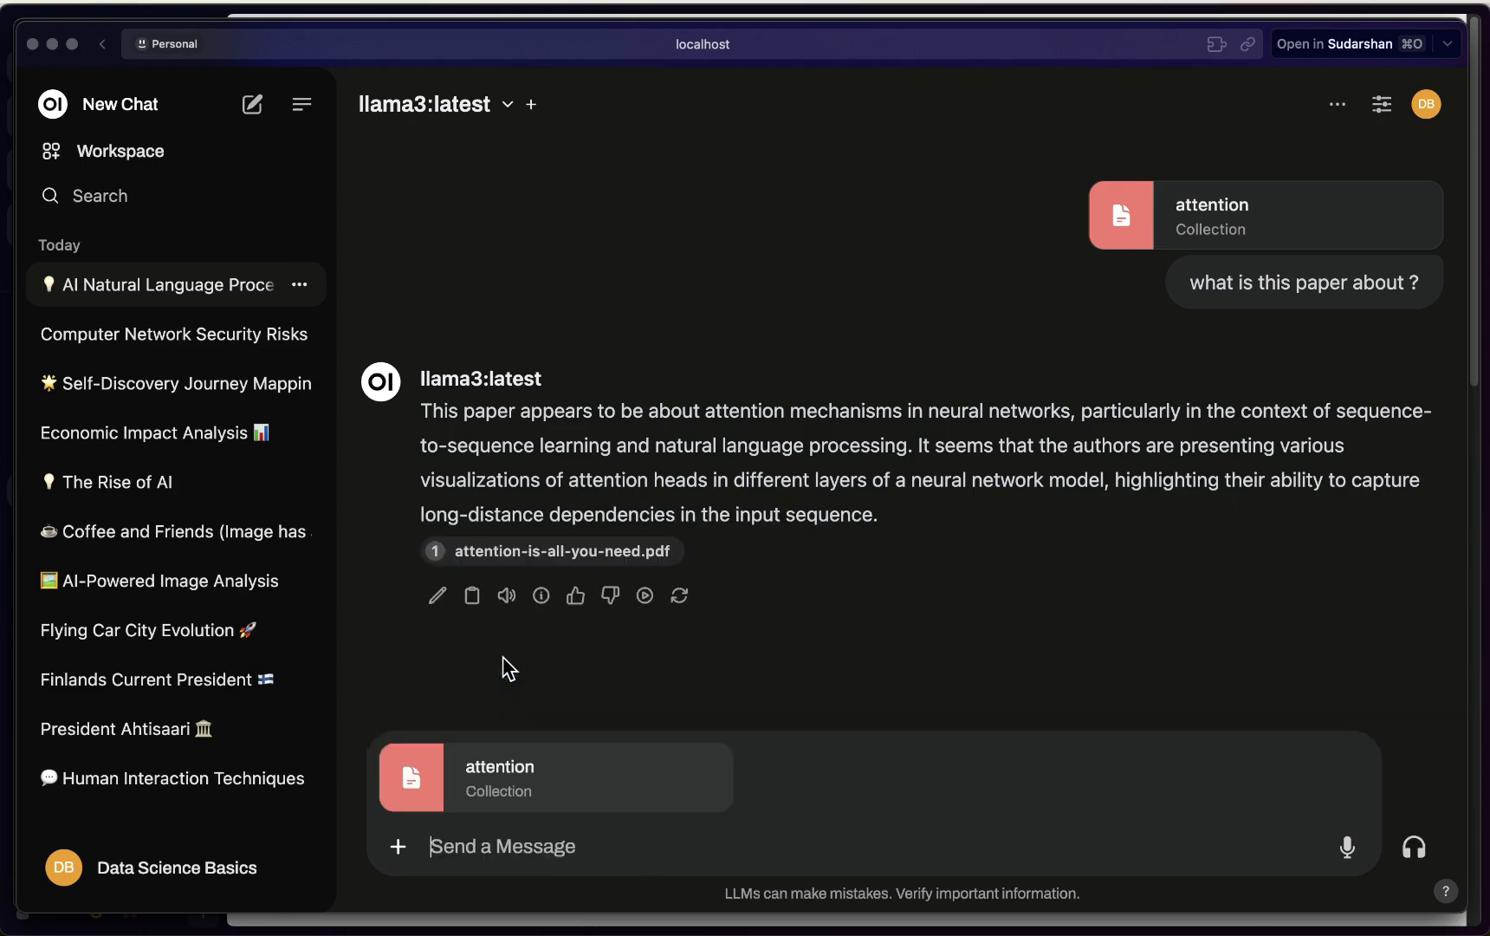
type("explain this pape")
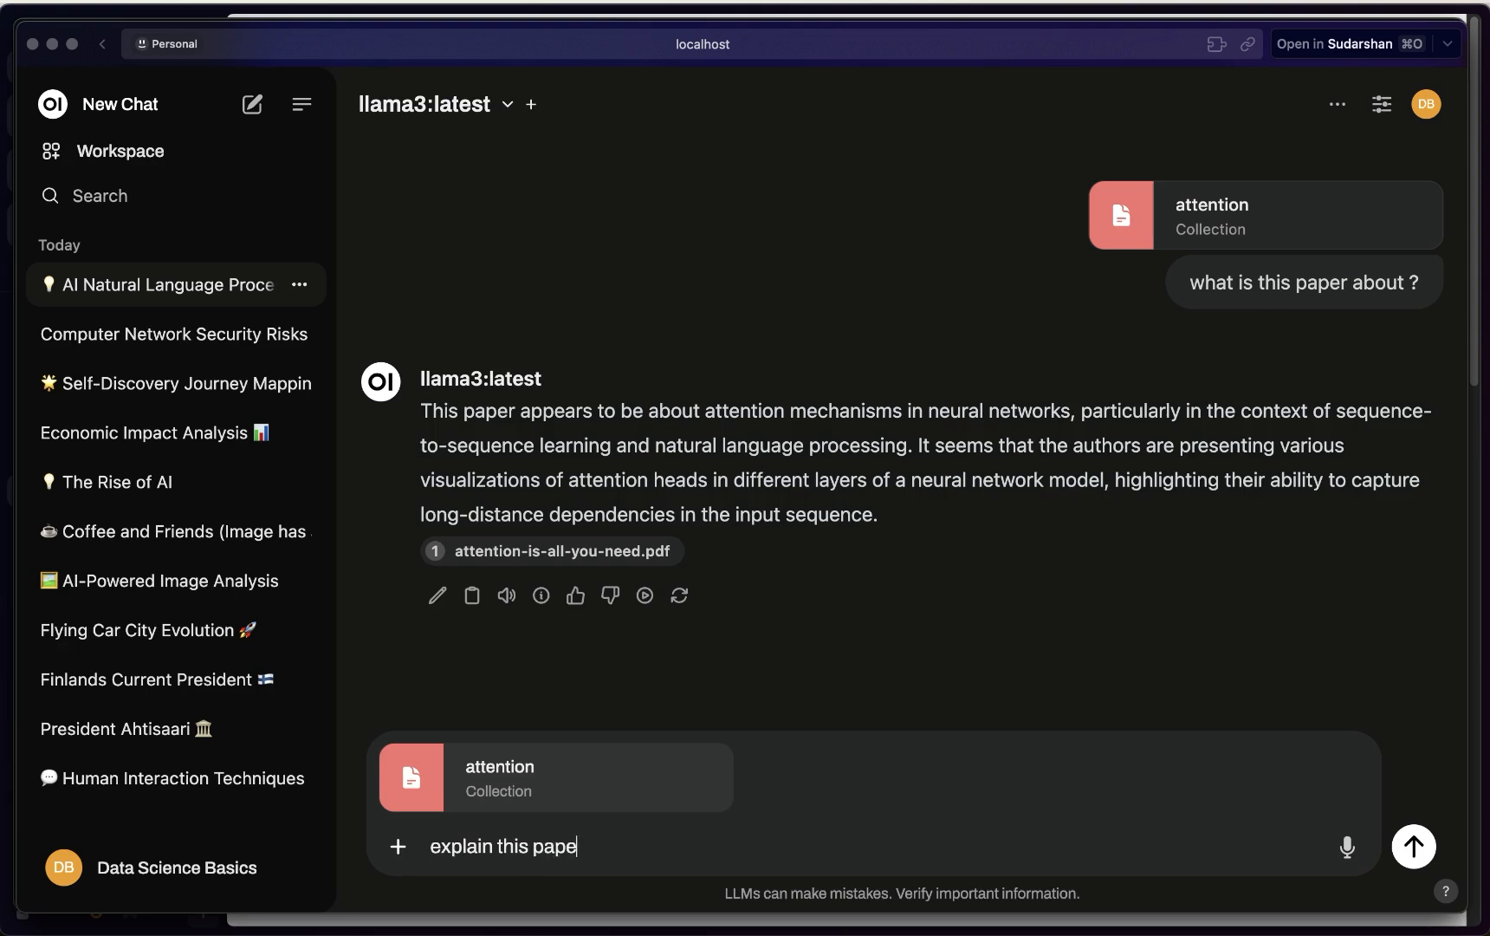
type("r")
key("Return")
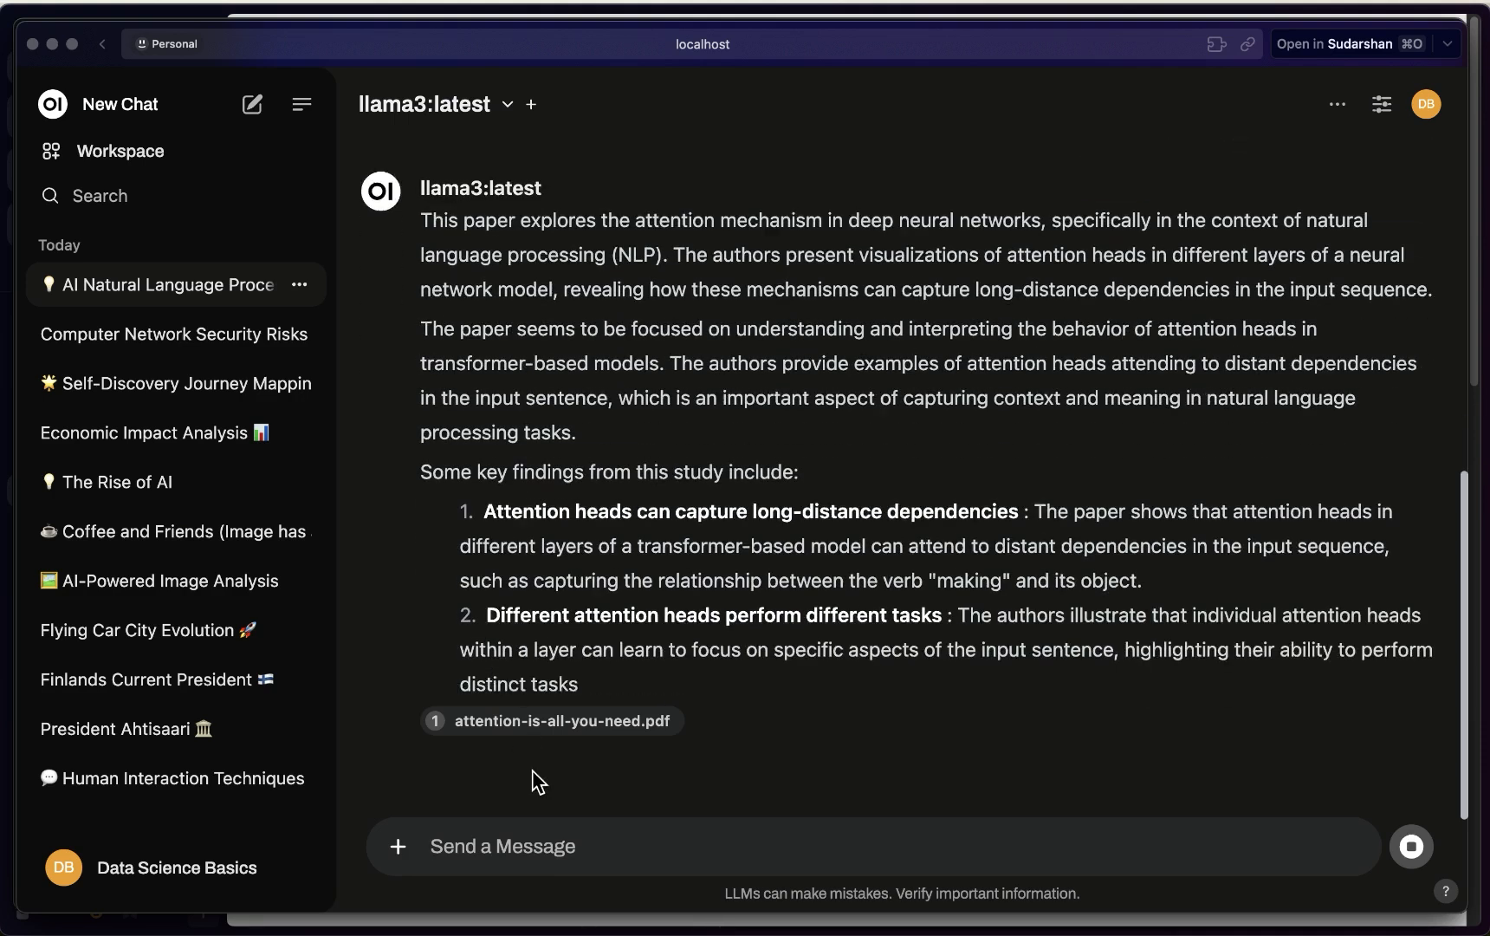
After the reply finishes, open the Workspace Models page
left_click(827, 684)
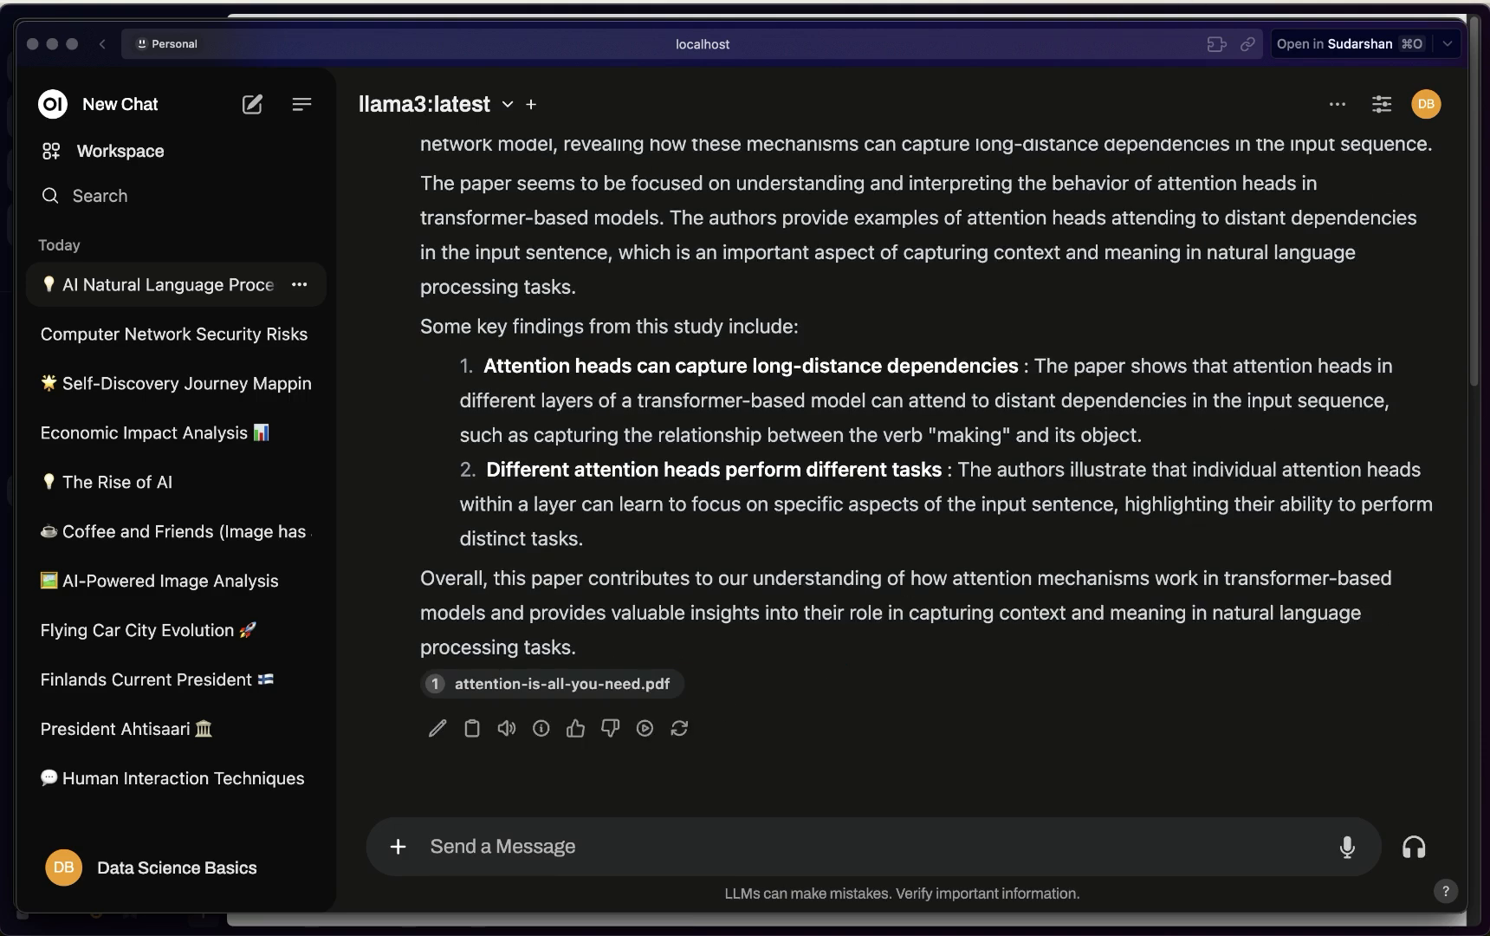
left_click(1285, 2)
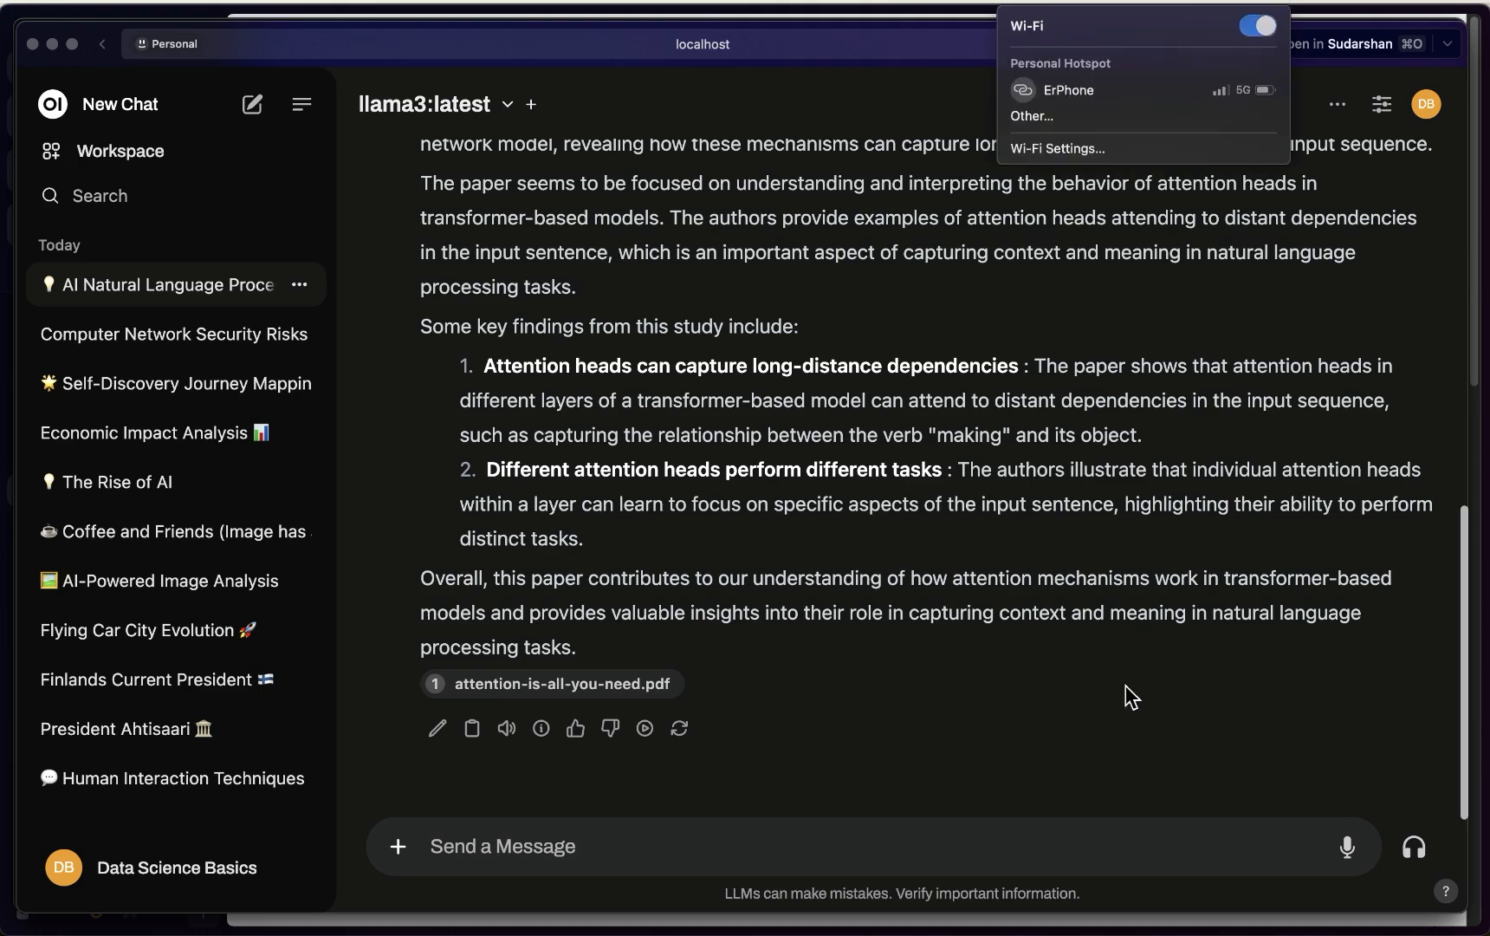
left_click(1058, 672)
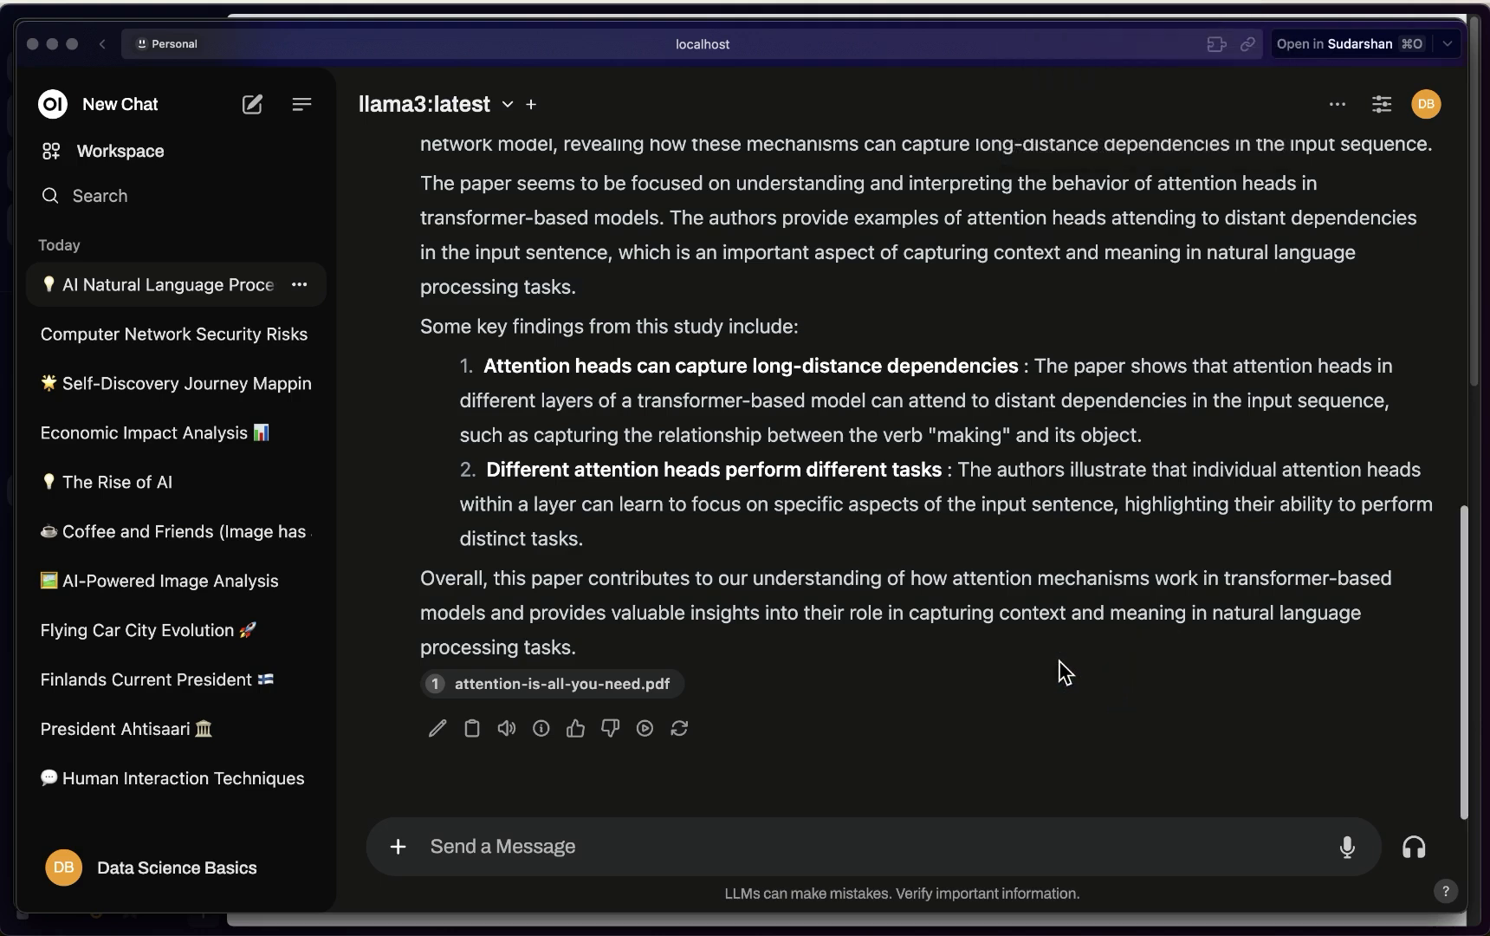
left_click(744, 435)
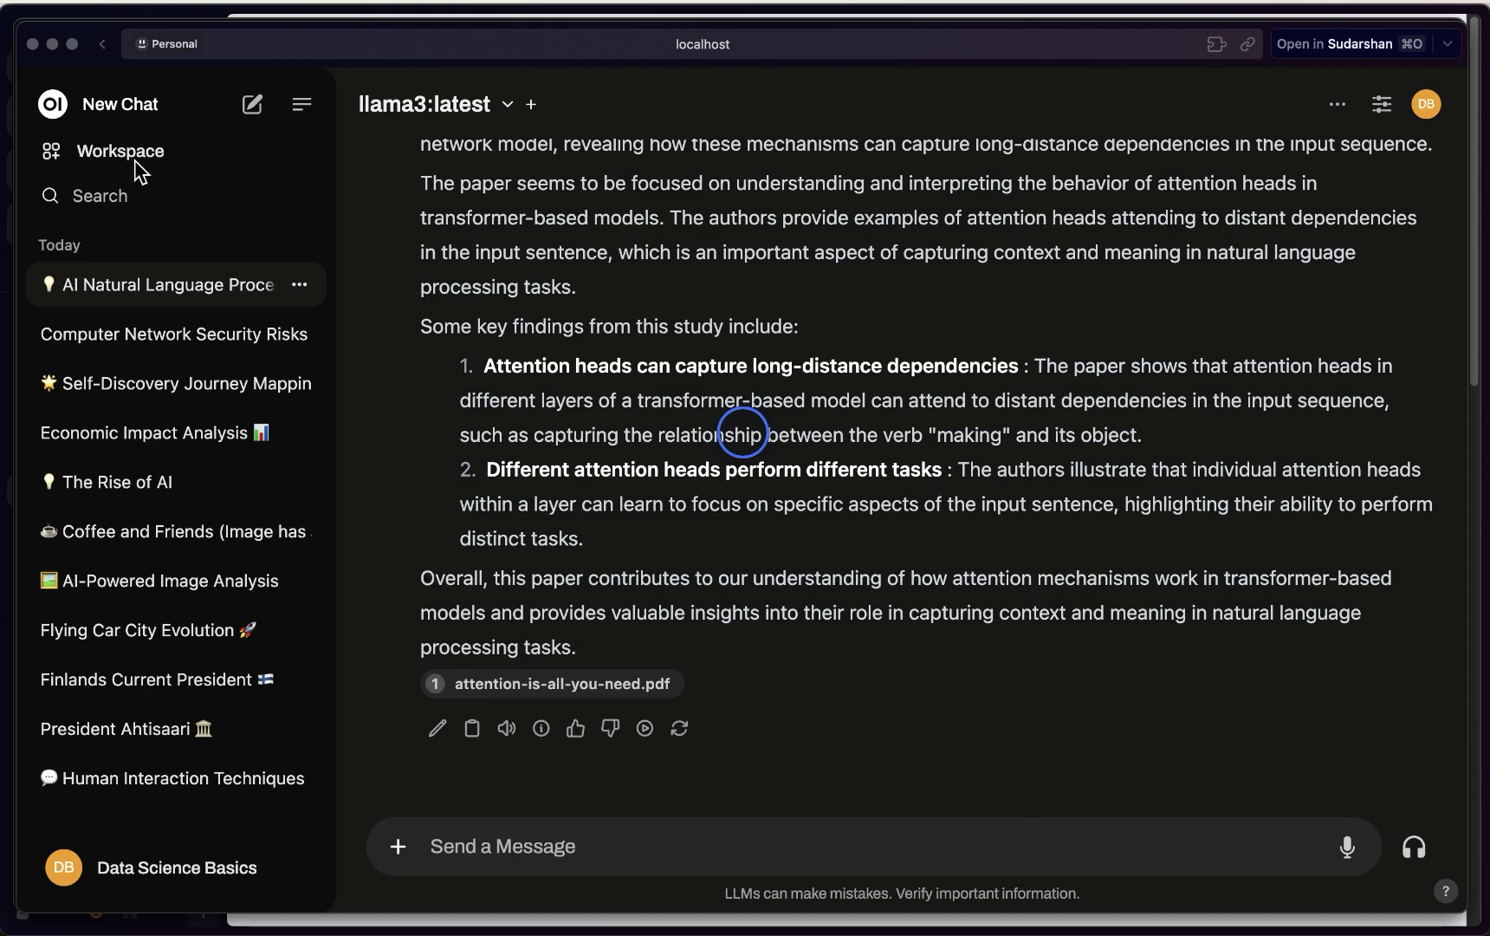
left_click(104, 155)
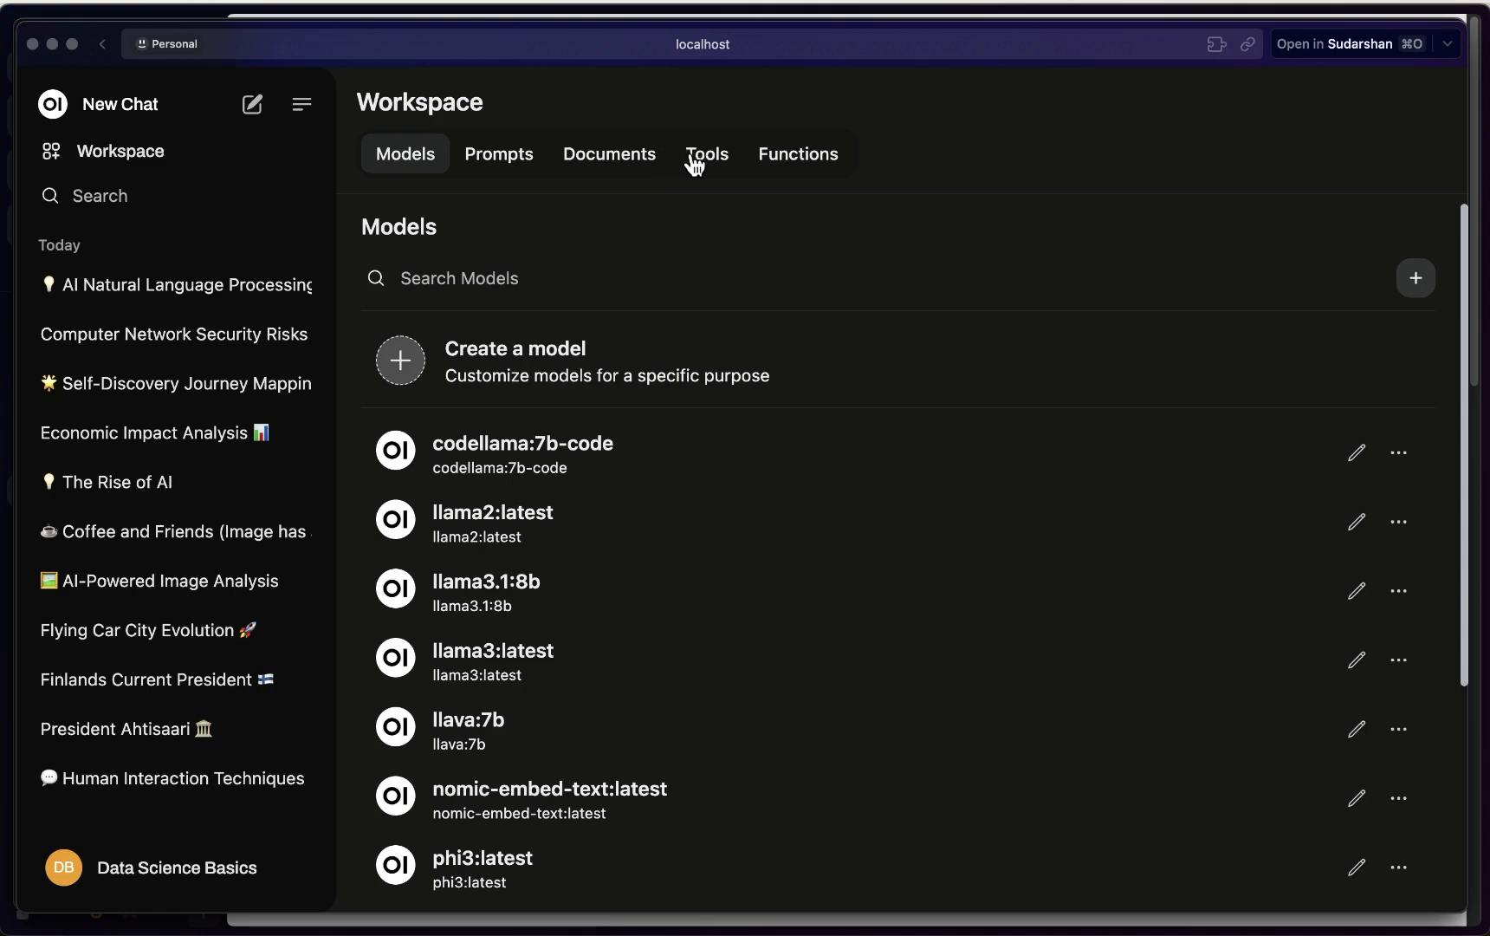
View the empty Workspace Tools page, then bring the browser on ollama.com forward
left_click(713, 163)
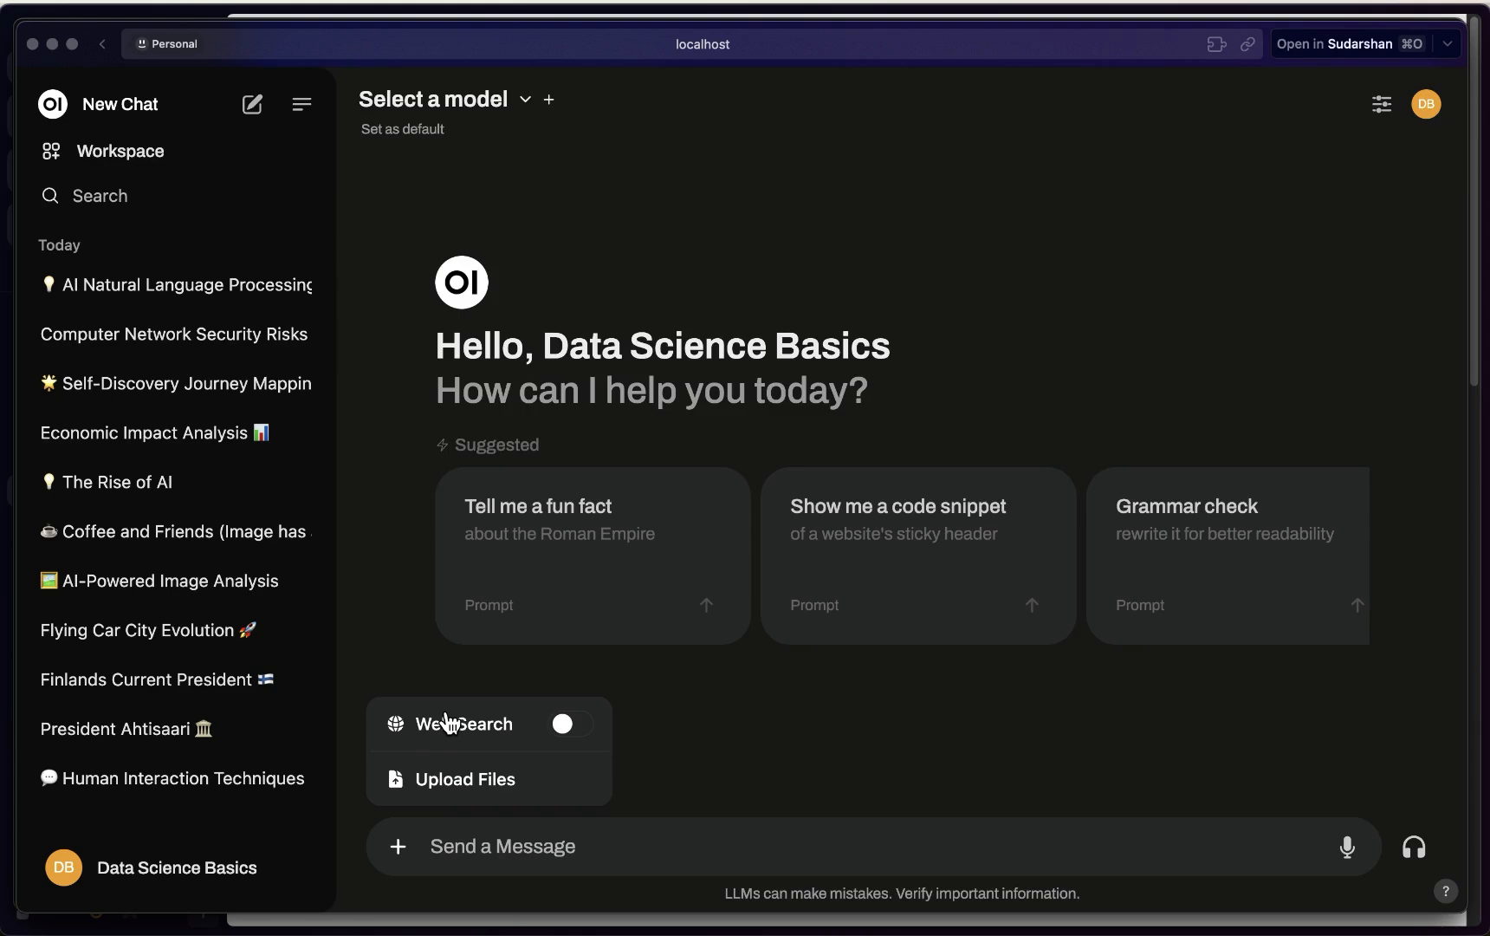
left_click(586, 250)
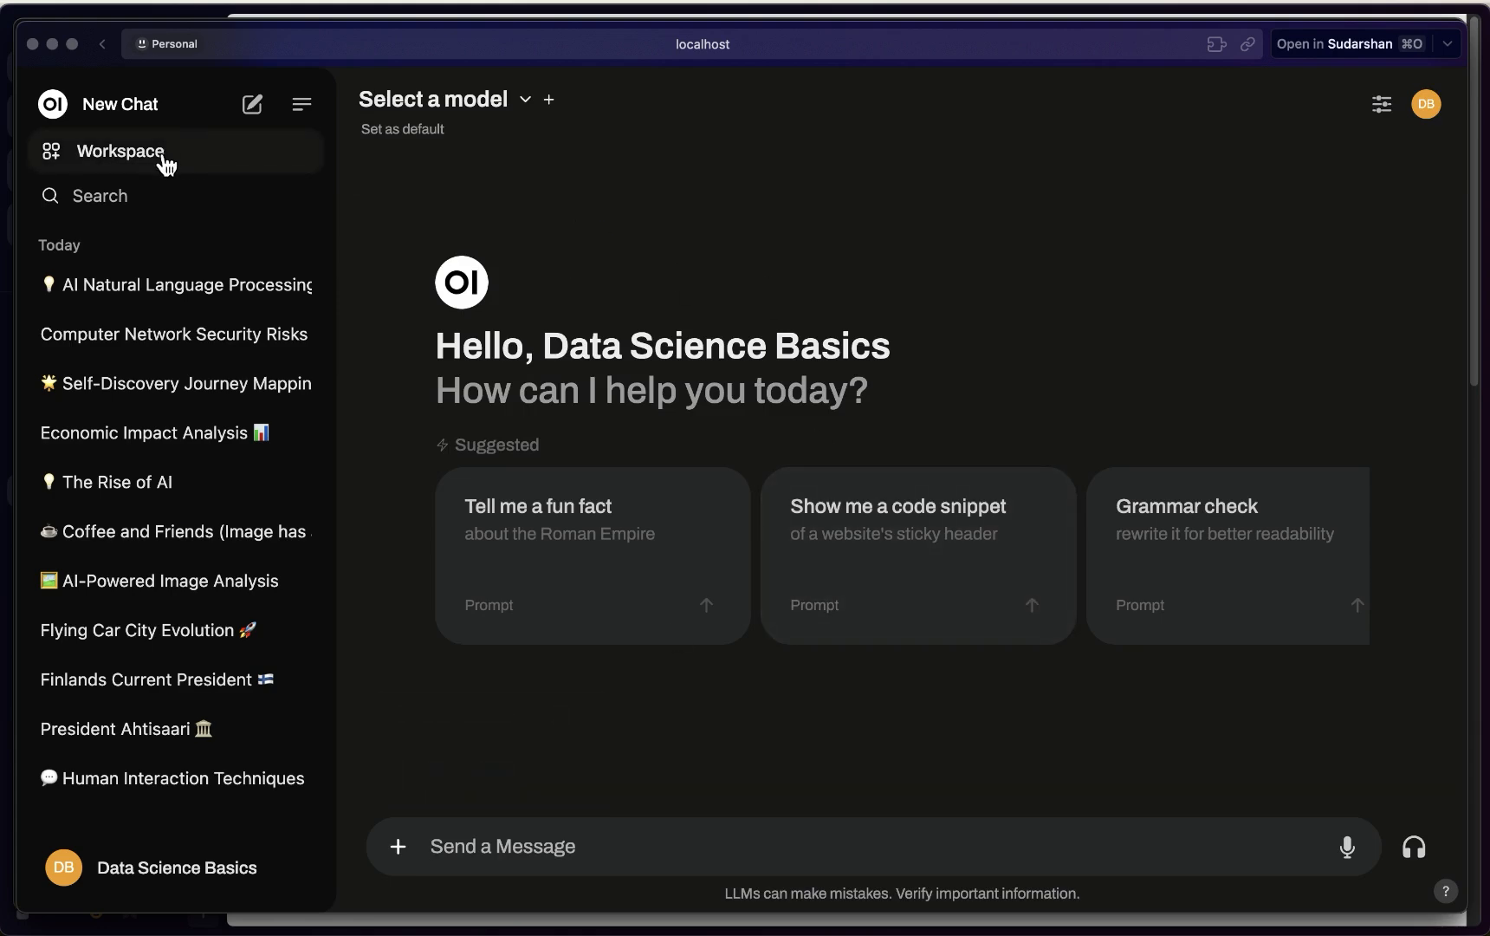
left_click(165, 163)
left_click(716, 155)
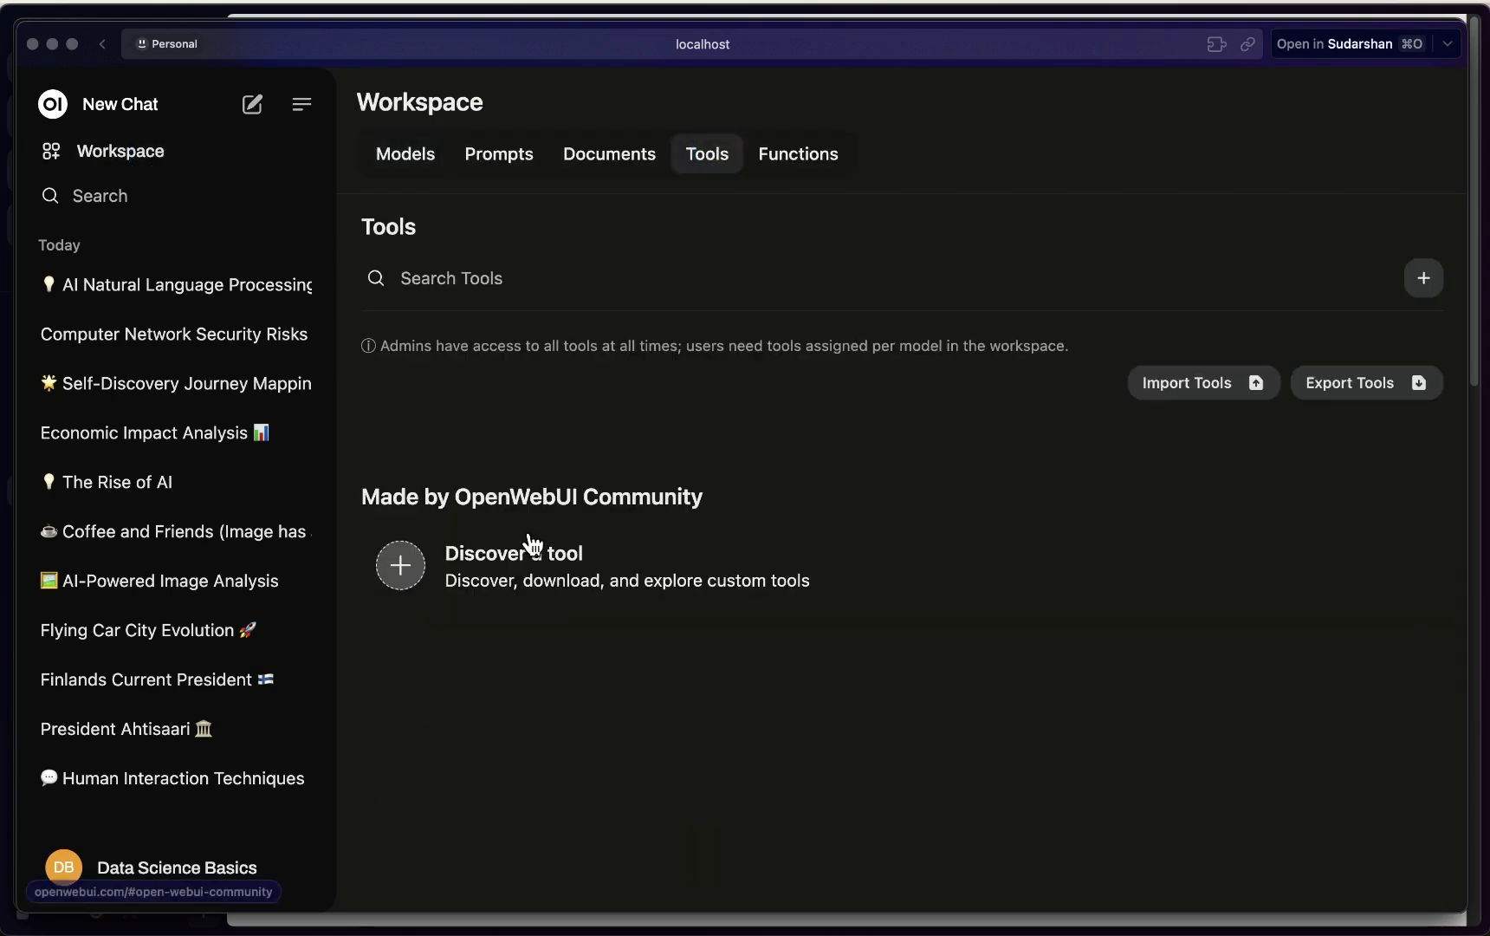
key("ctrl+Up")
left_click(416, 468)
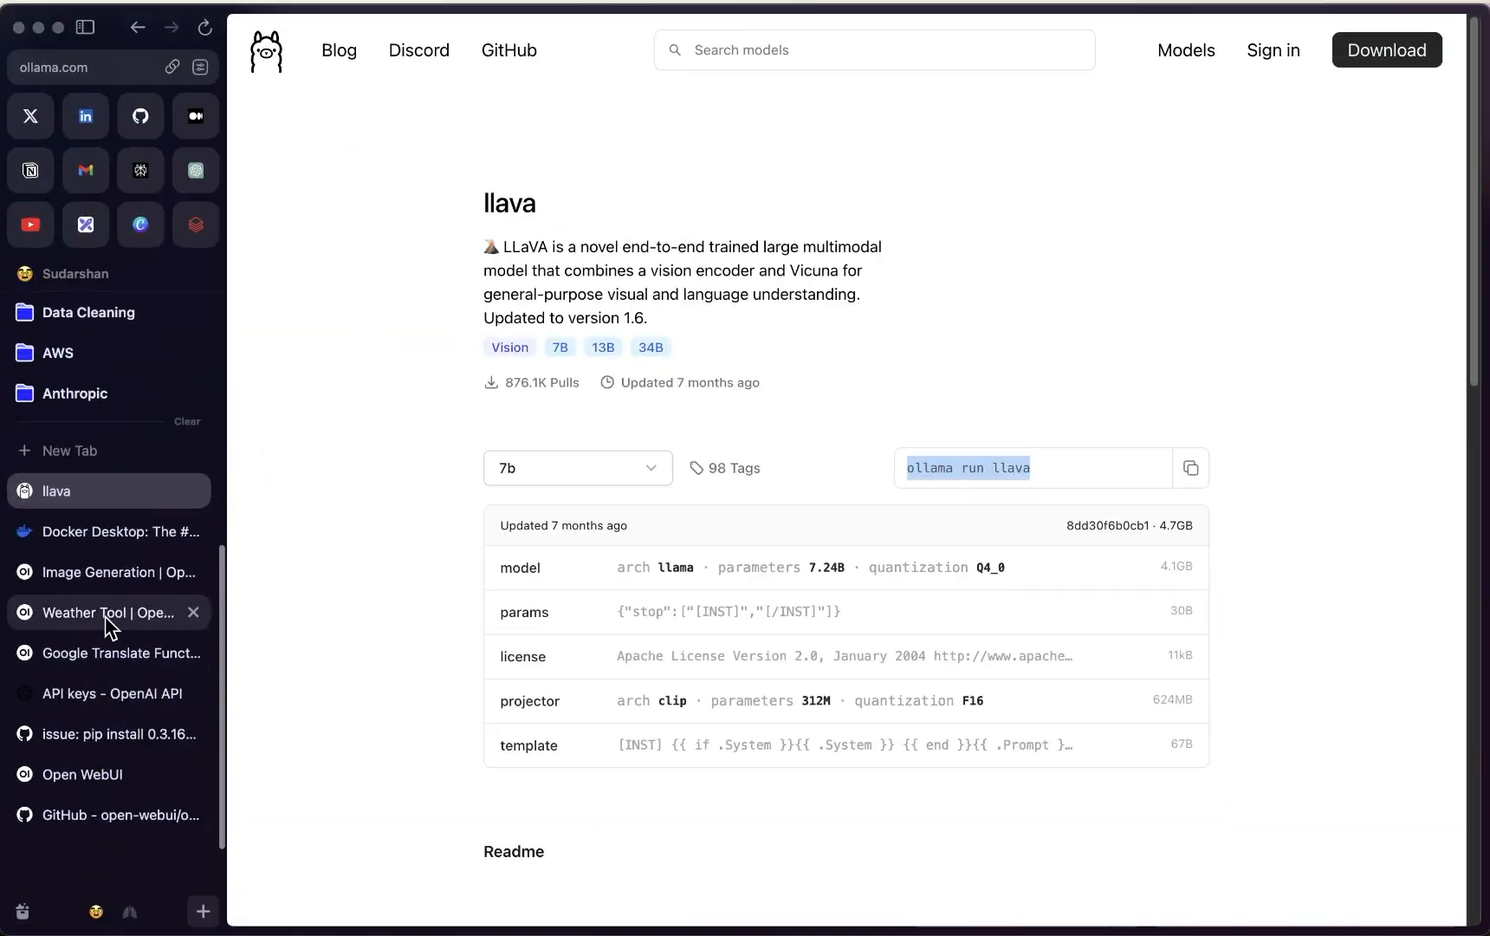
Copy the community Weather tool's code and return to Open WebUI's Tools page
left_click(105, 616)
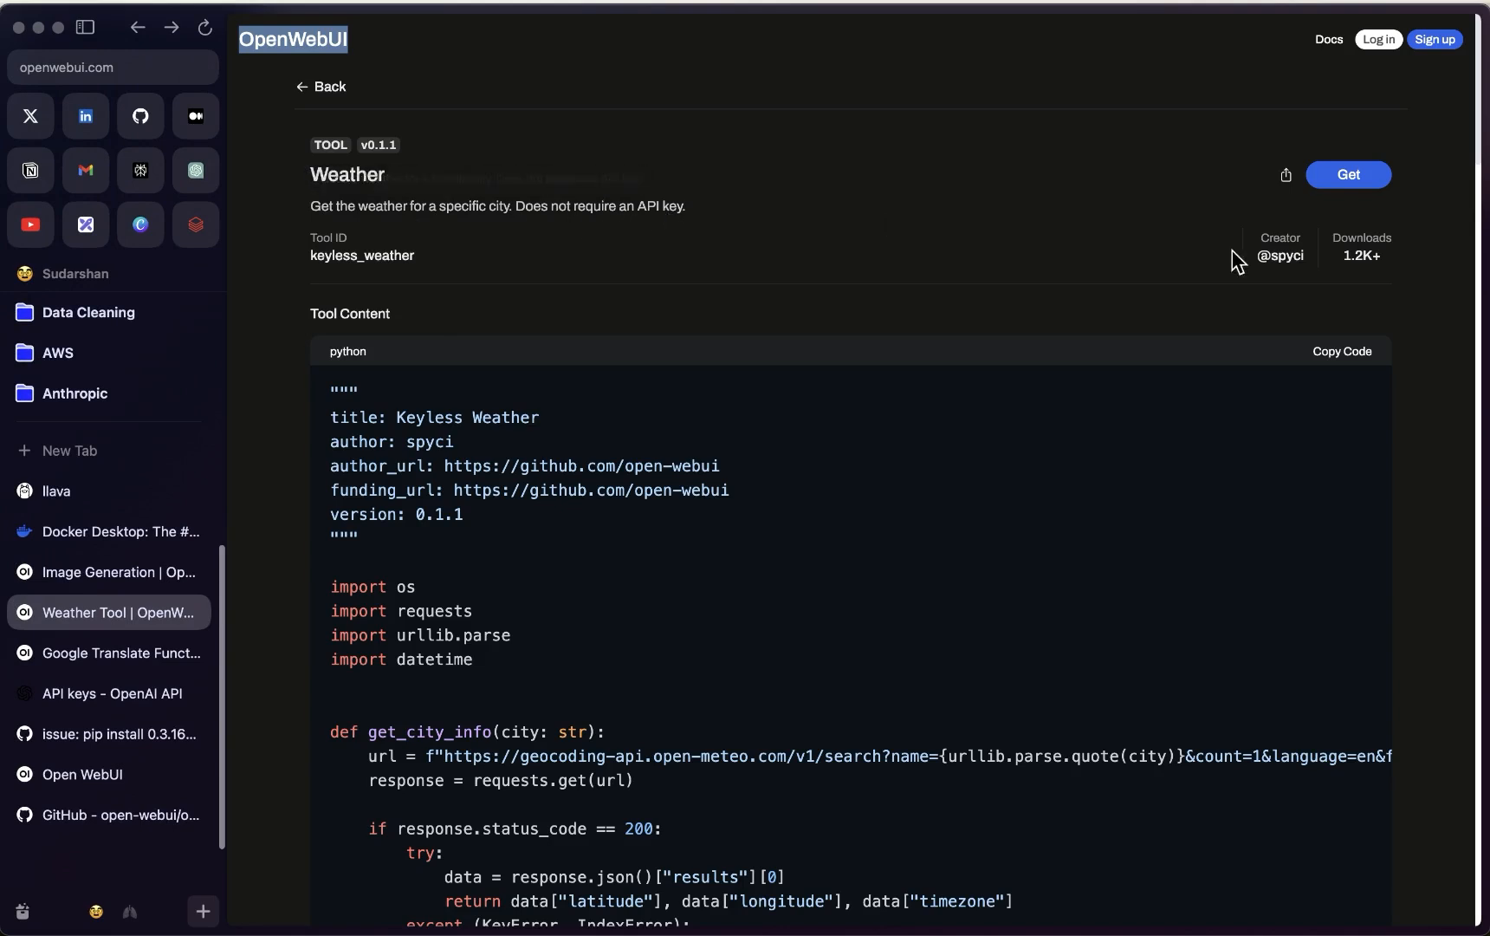
left_click(1345, 357)
key("ctrl+Up")
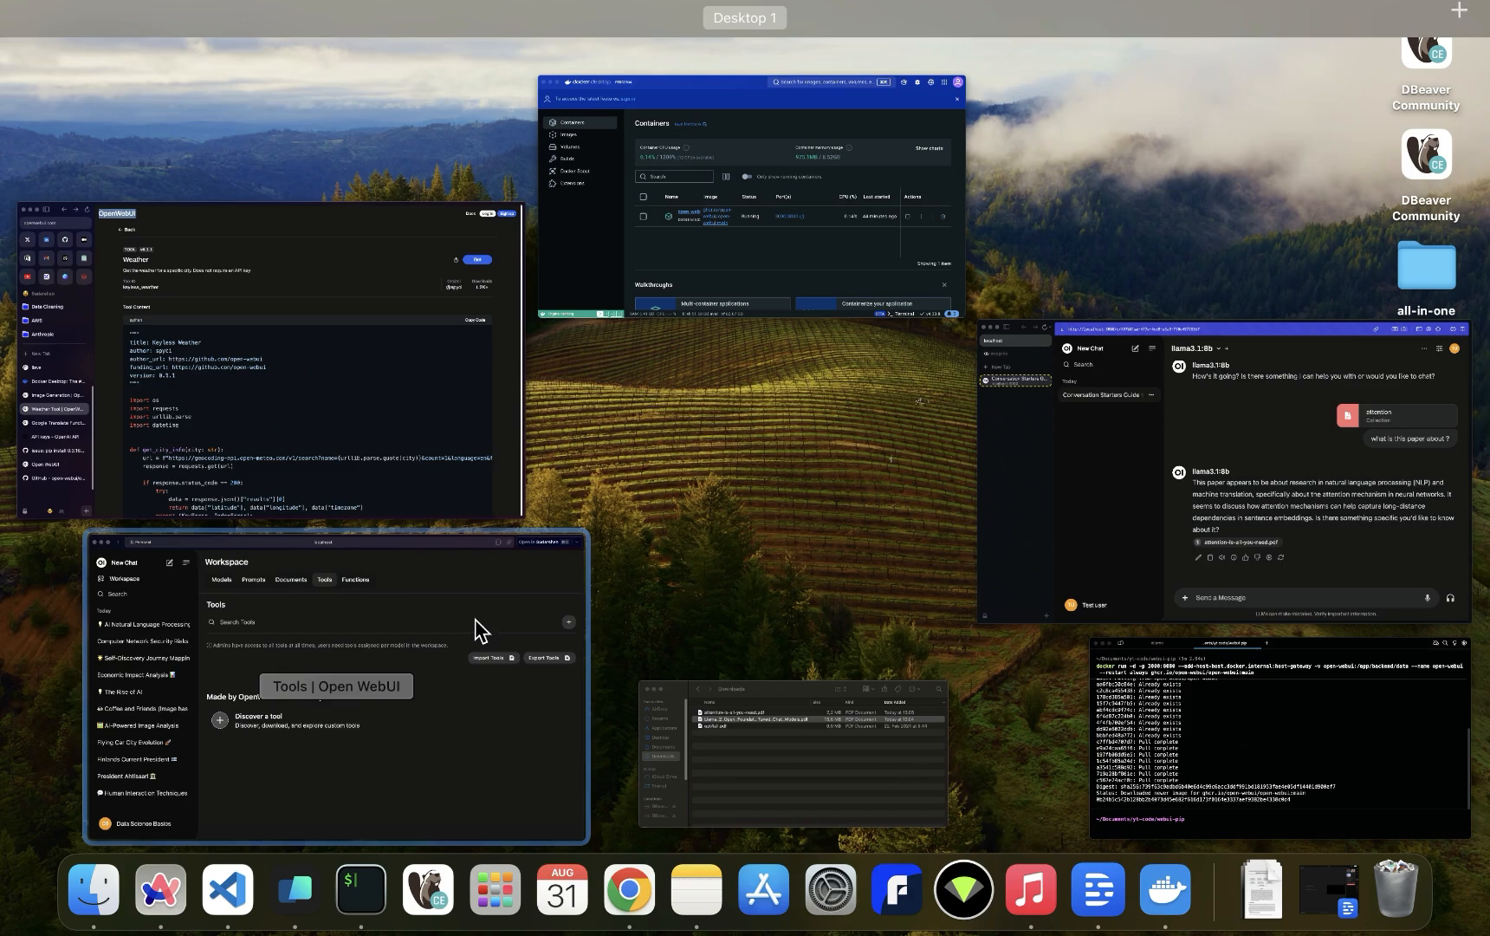
left_click(363, 675)
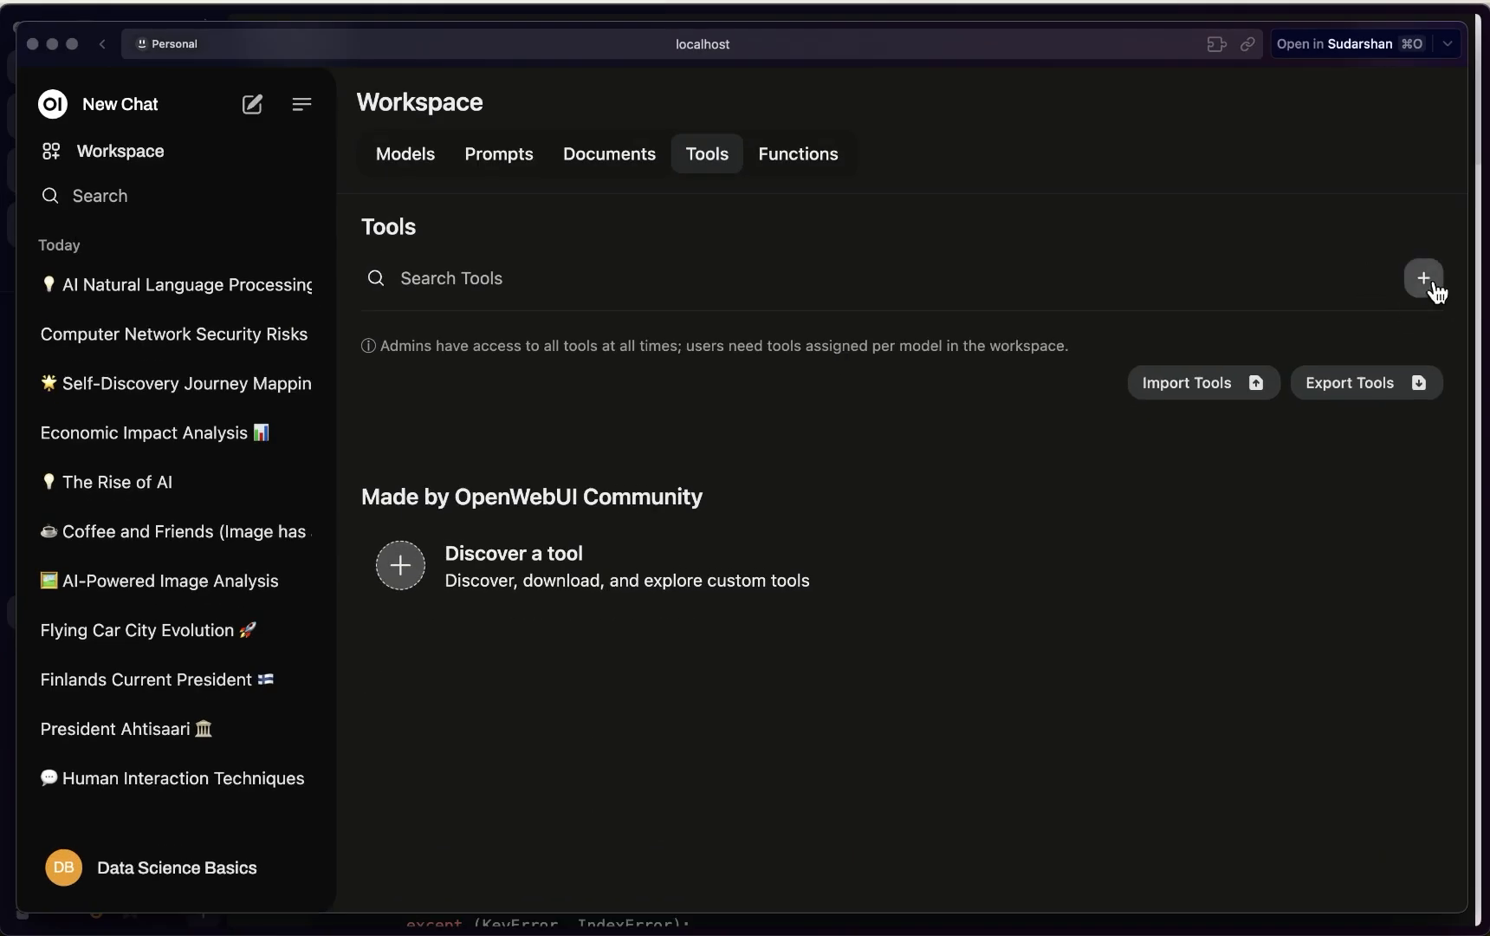
Create a new tool and replace its template code with the copied weather code
left_click(1428, 282)
left_click(667, 502)
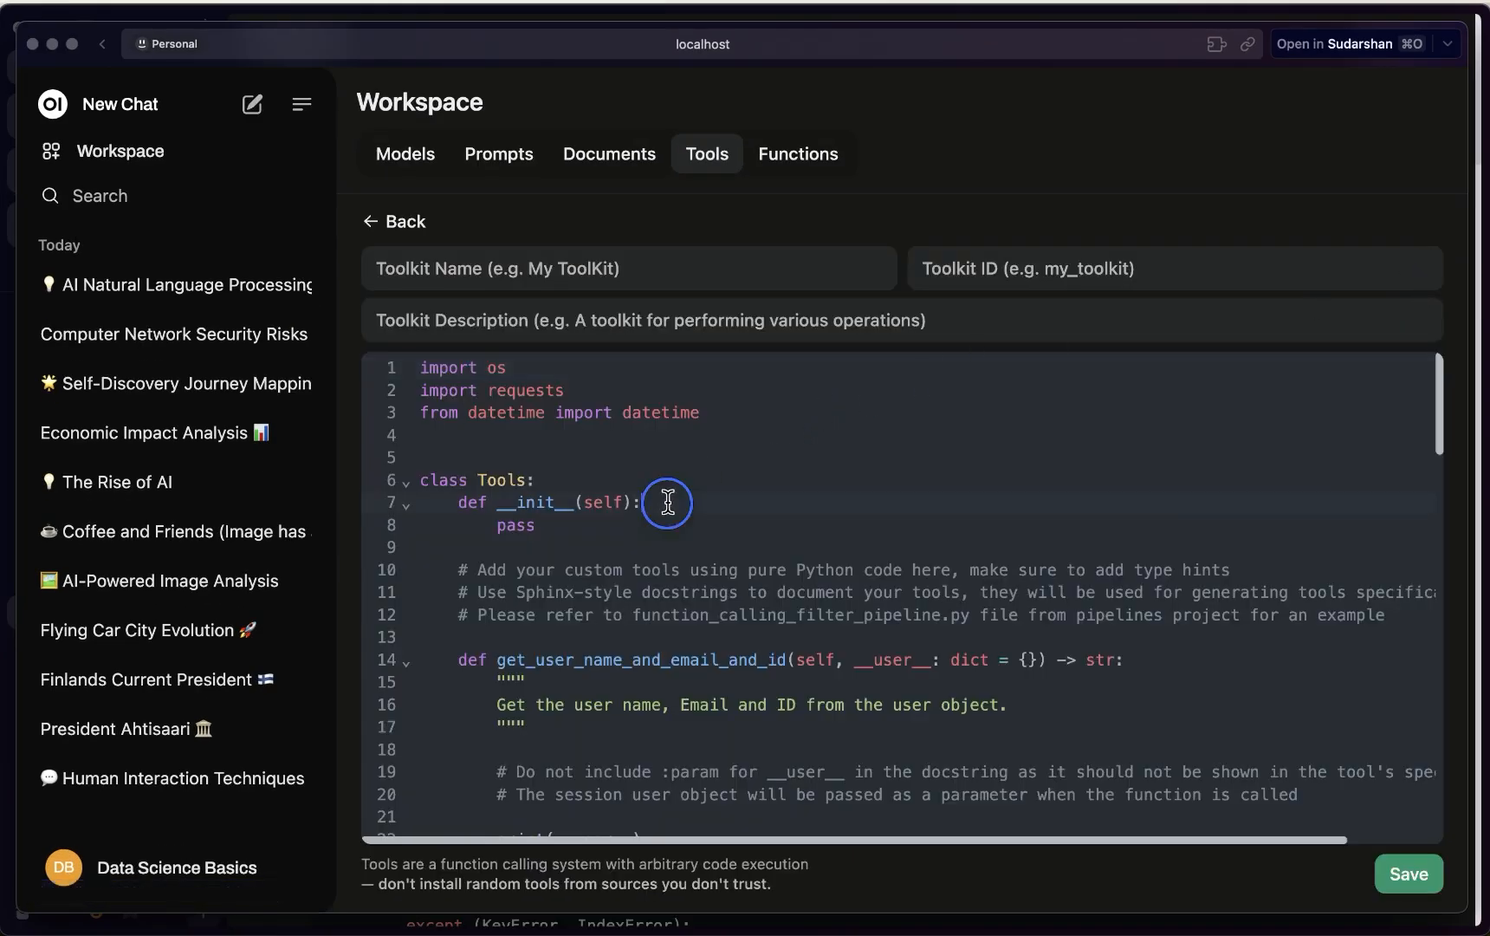
key("super+a")
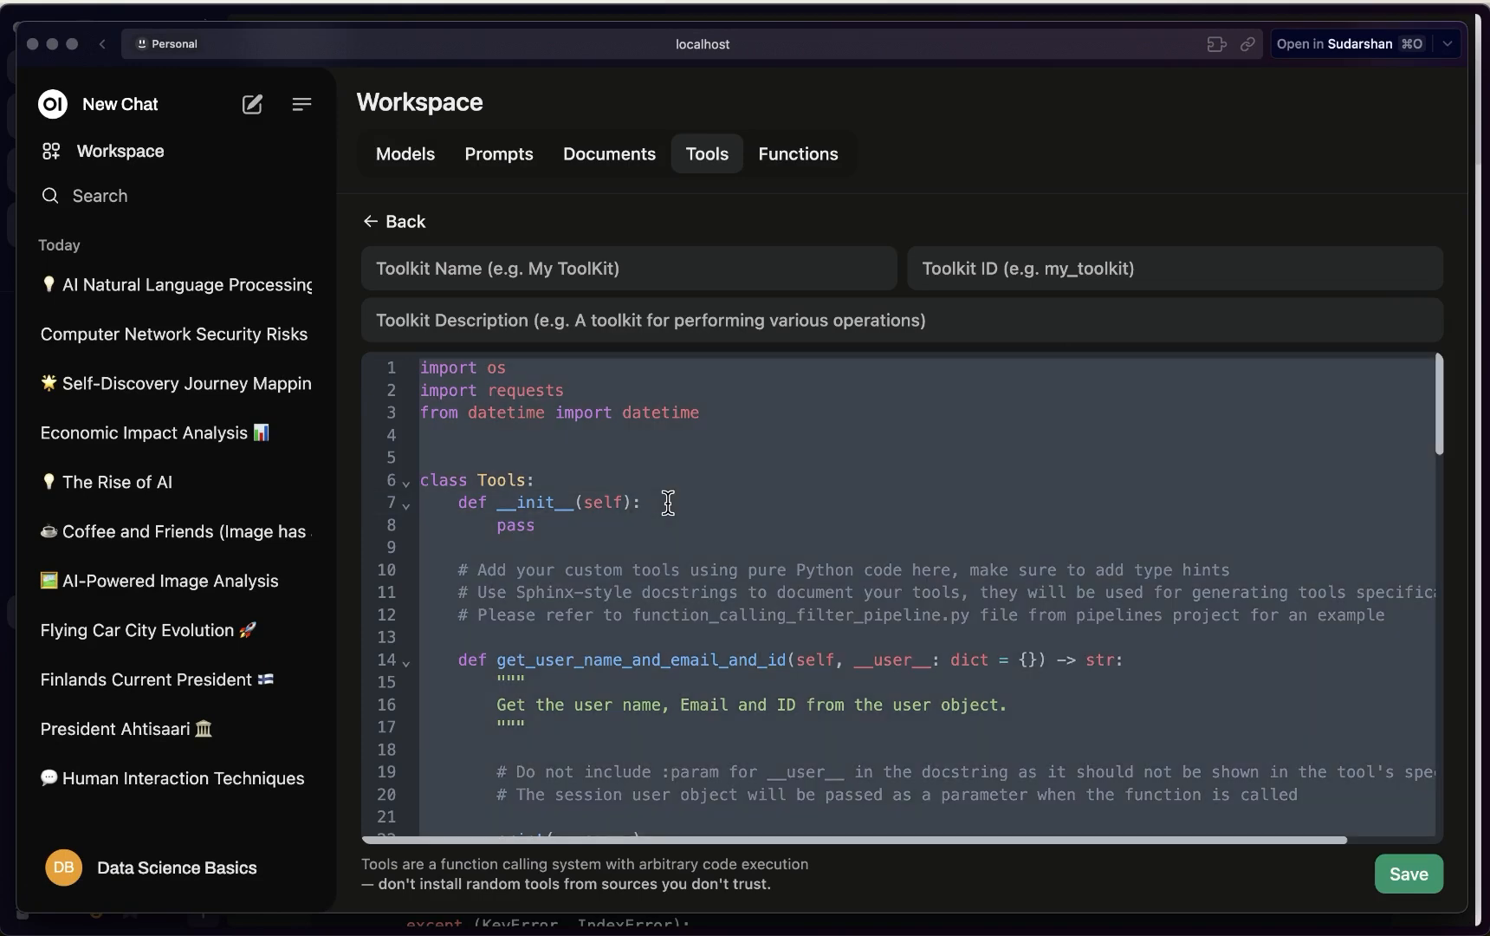
key("super+v")
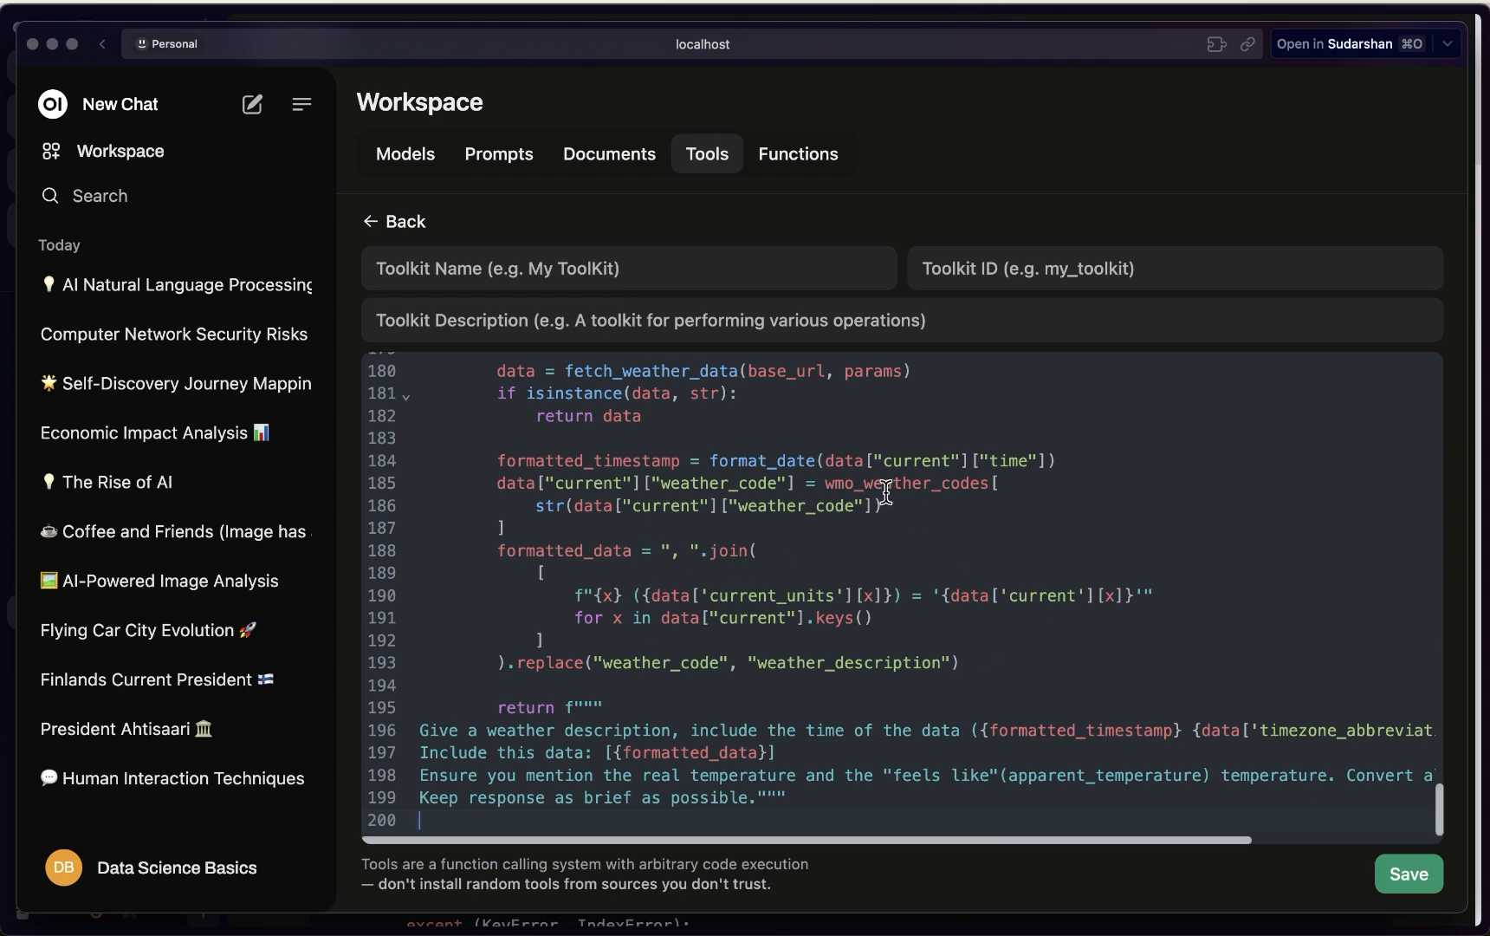
Name the tool get-weather, describe it 'A tool to get the weather', and save
left_click(509, 271)
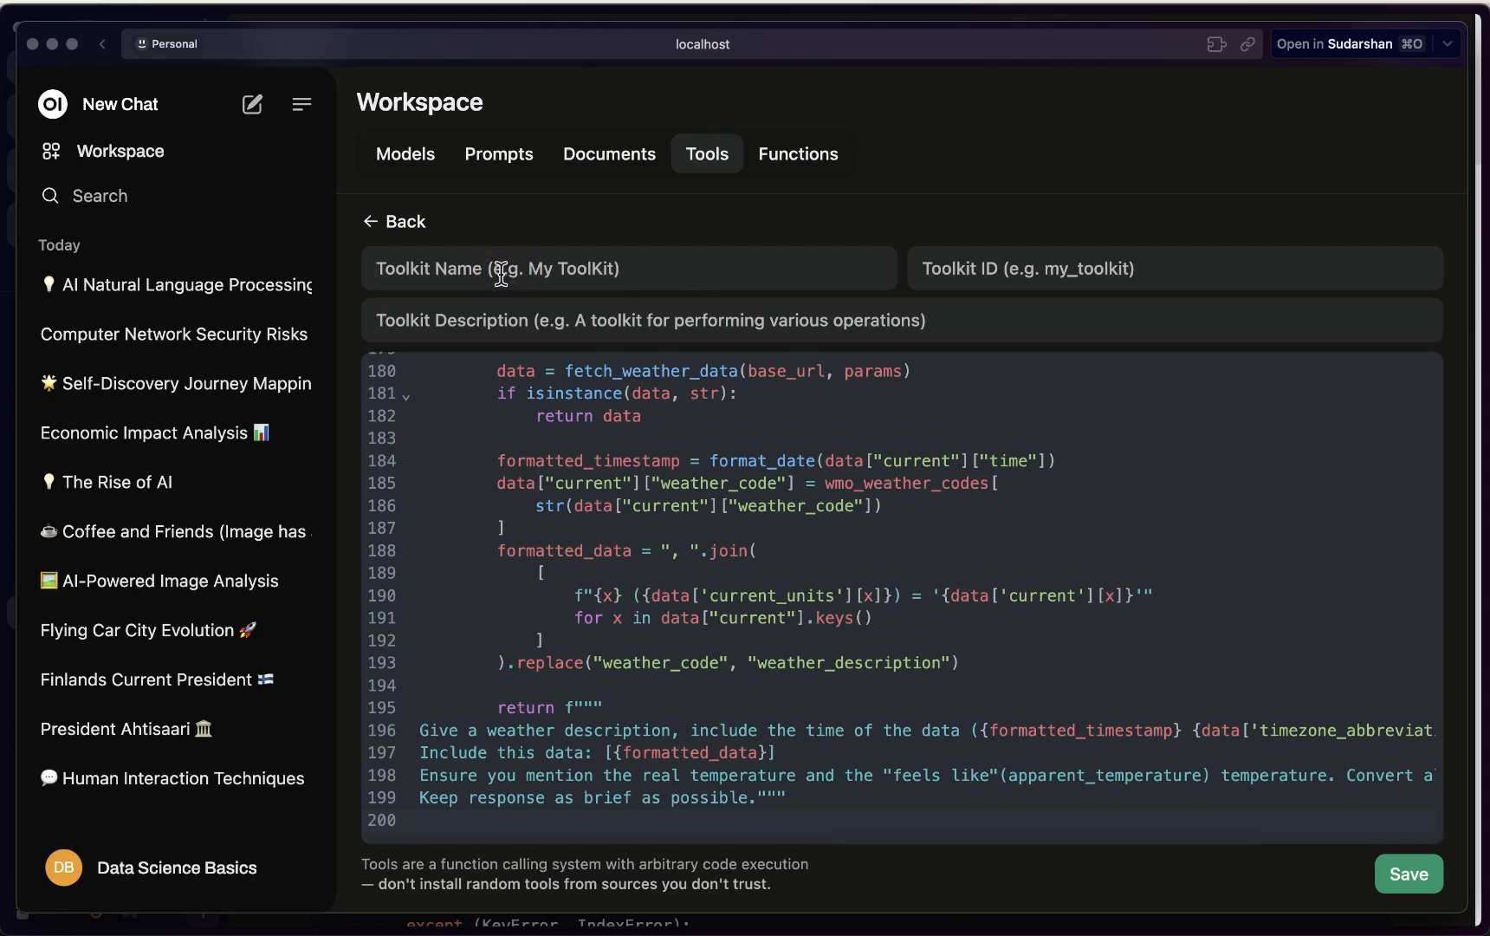
type("wea")
key("BackSpace")
key("BackSpace")
key("BackSpace")
type("get")
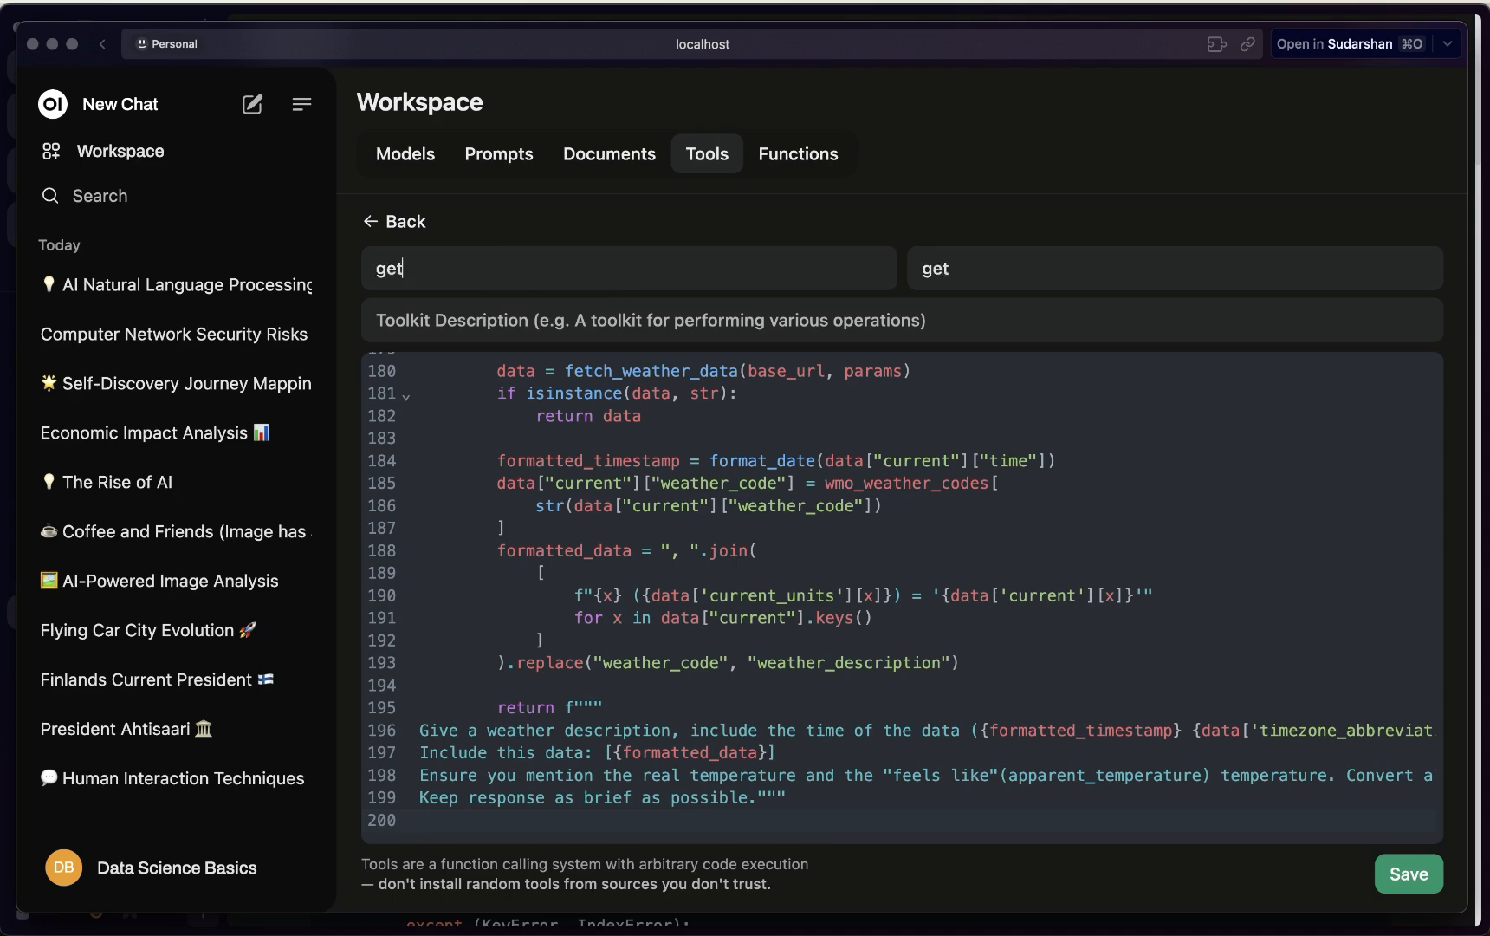
type("-weather")
key("Tab")
key("Tab")
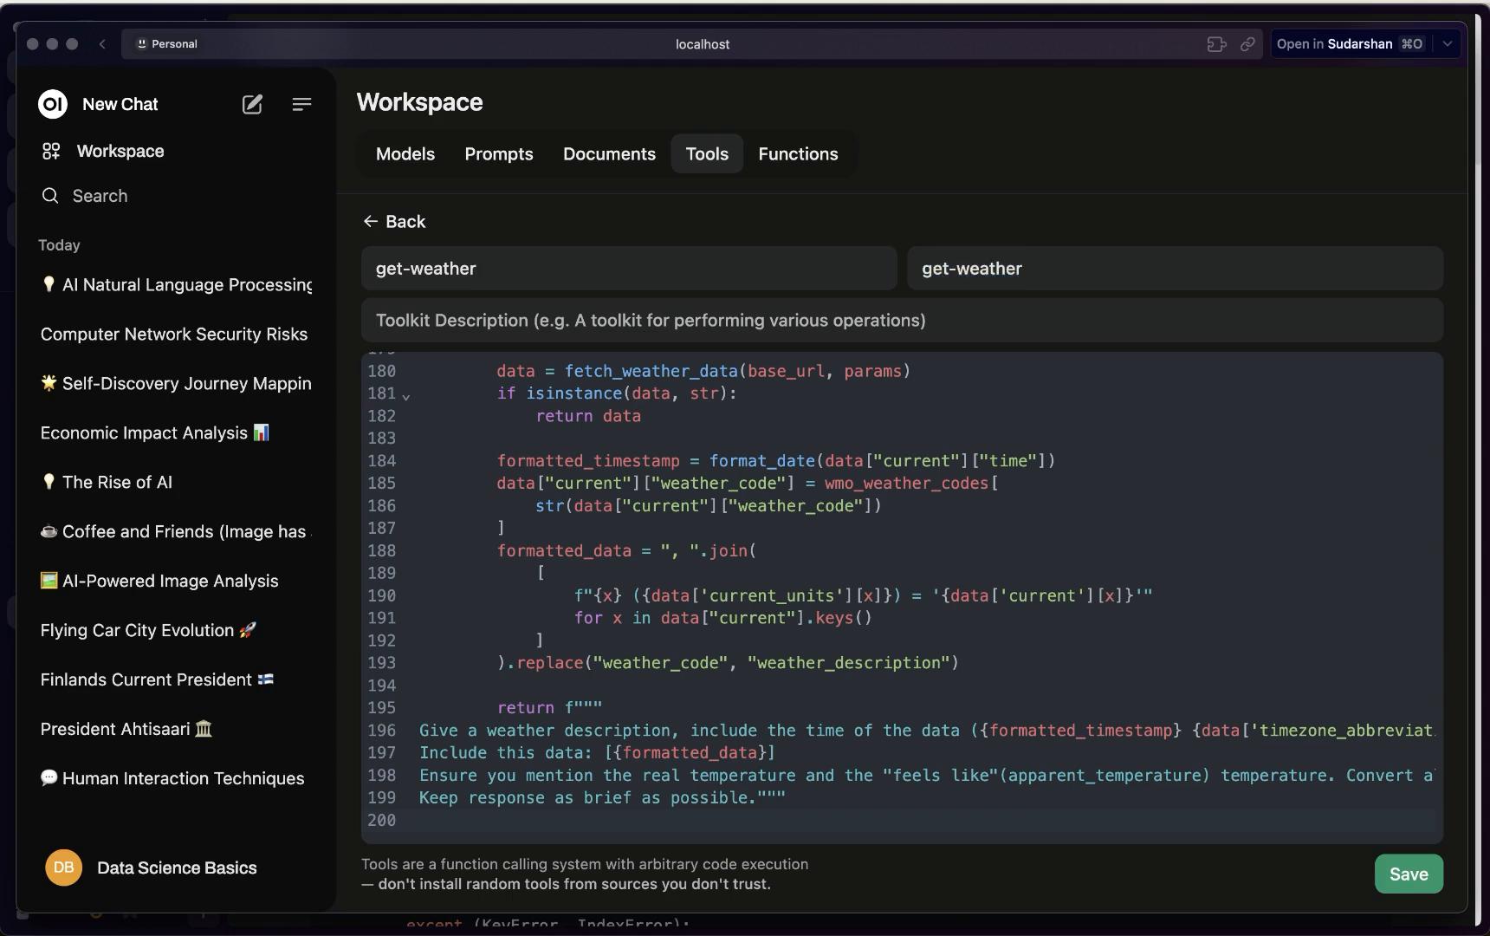
type("A tool to get th")
type("e werateh")
key("BackSpace")
key("BackSpace")
key("BackSpace")
key("BackSpace")
key("BackSpace")
type("eather")
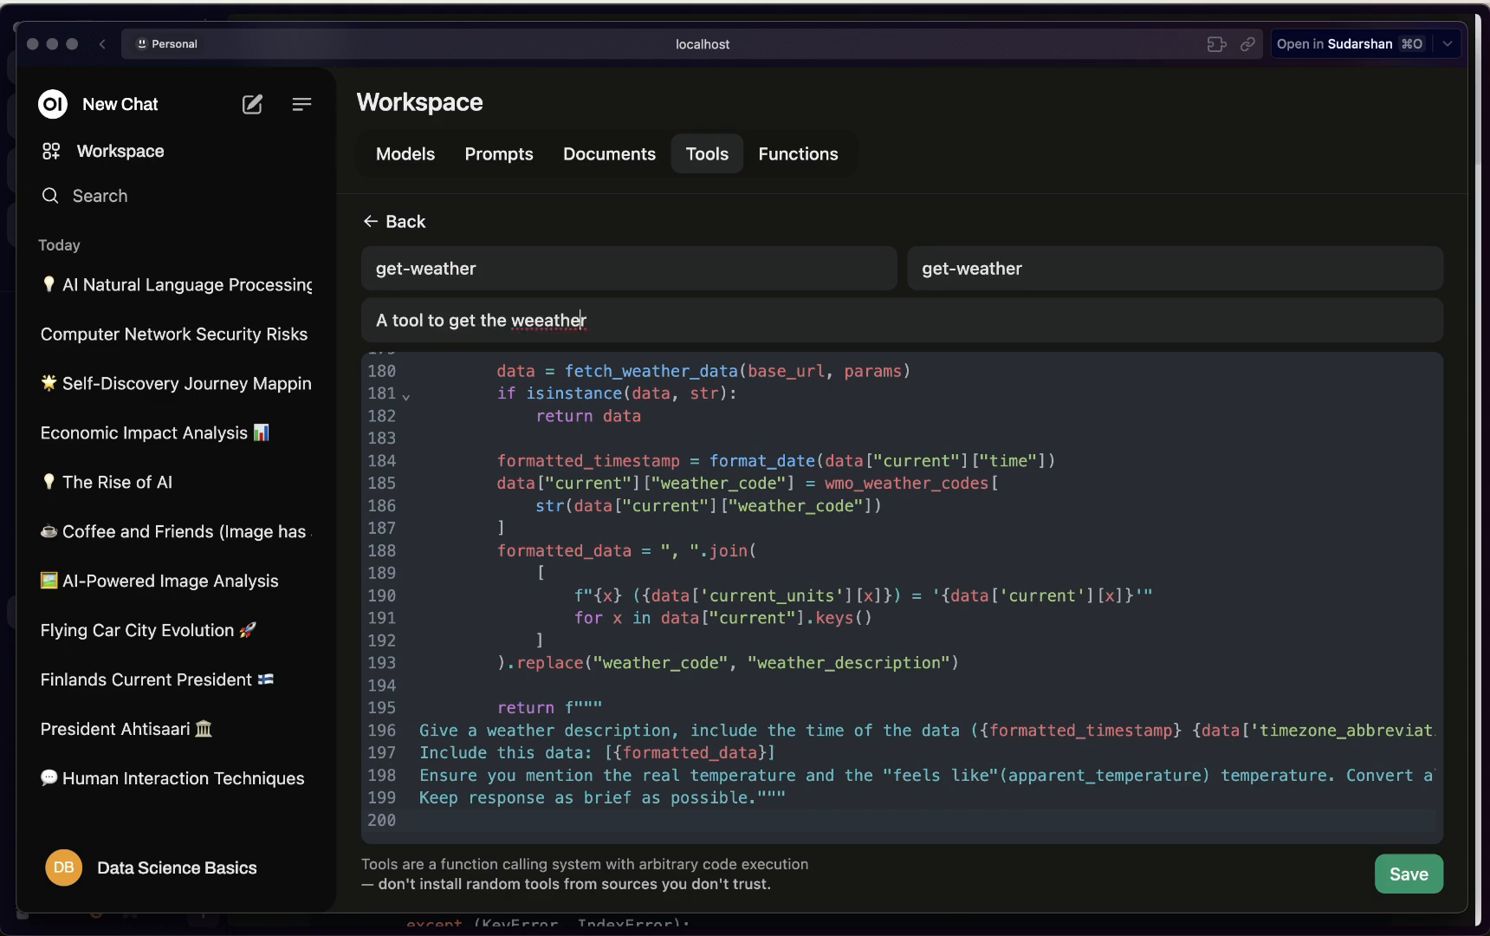
type("e")
key("BackSpace")
key("BackSpace")
left_click(1409, 877)
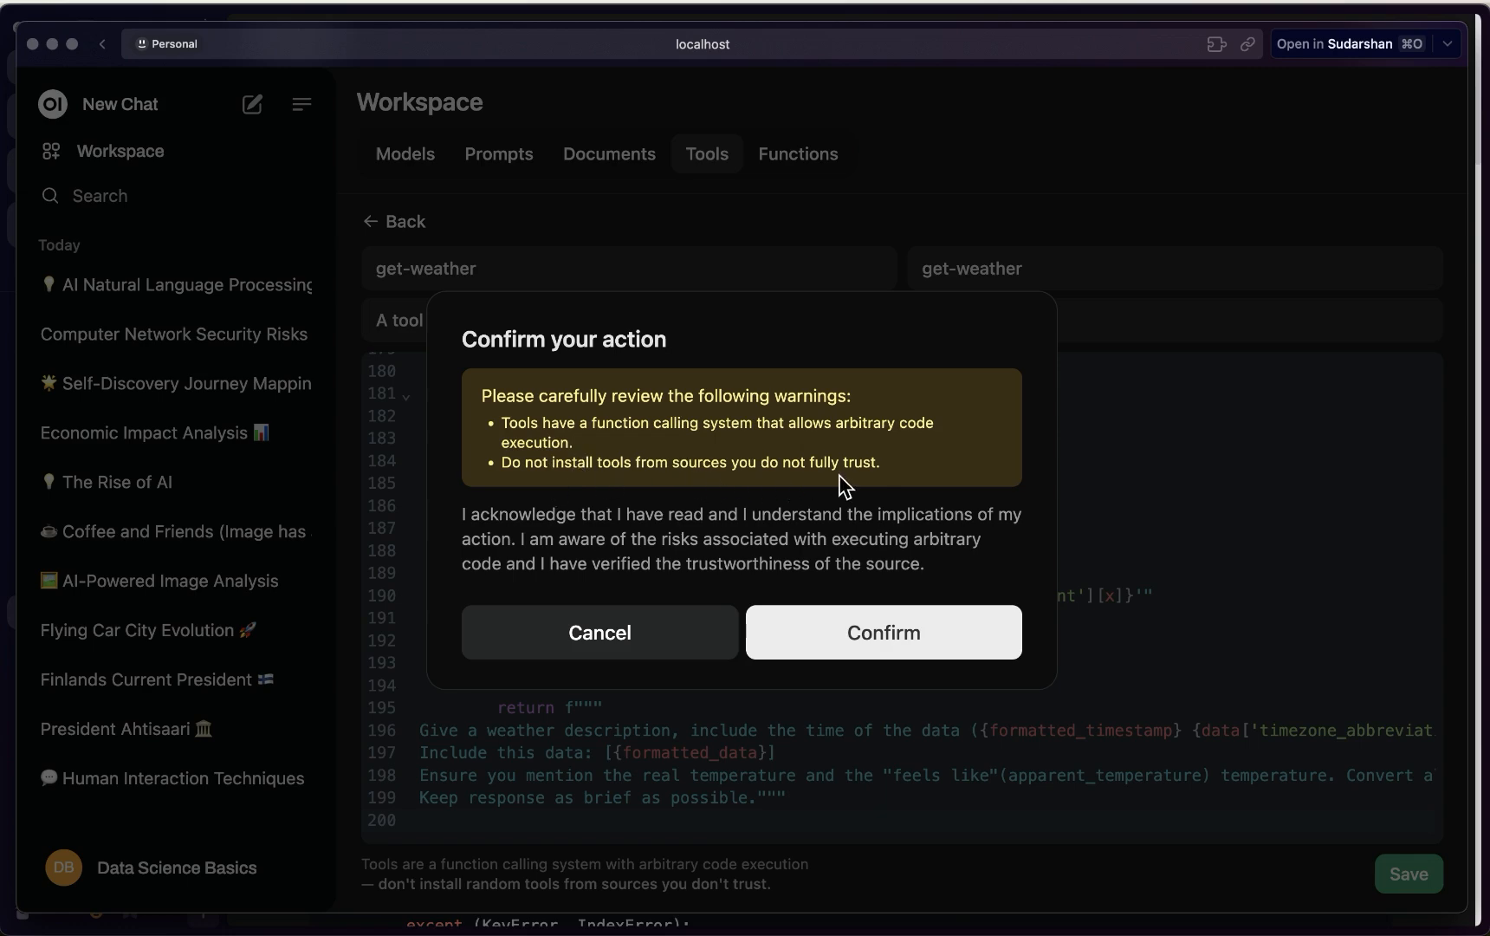
left_click(901, 634)
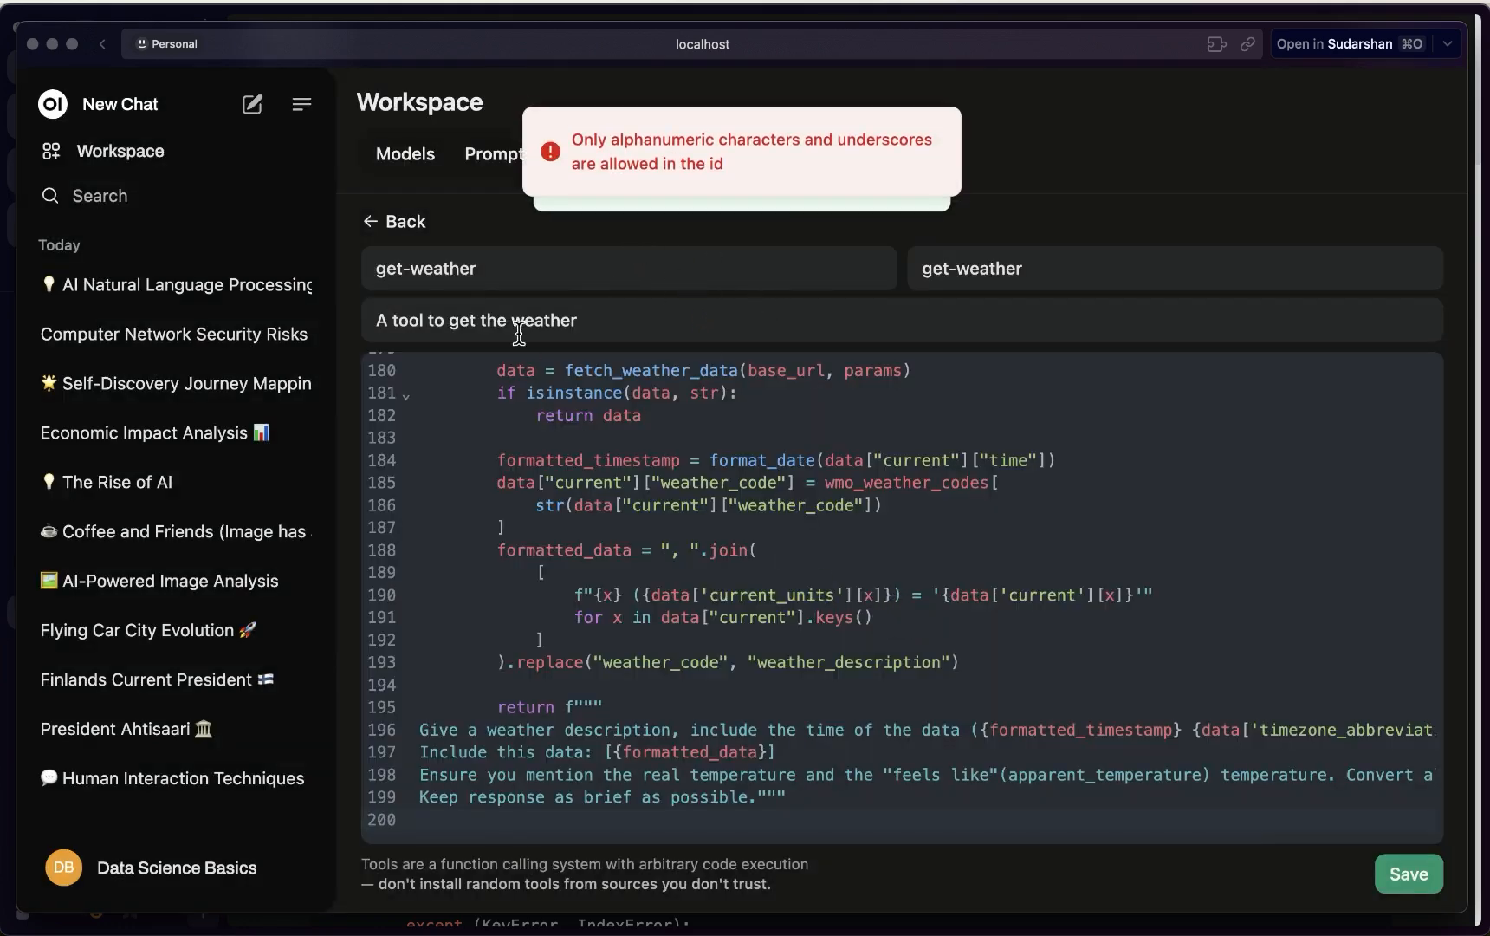
Rename the tool to get_weather and save it again, confirming creation
left_click(411, 269)
key("BackSpace")
type("_")
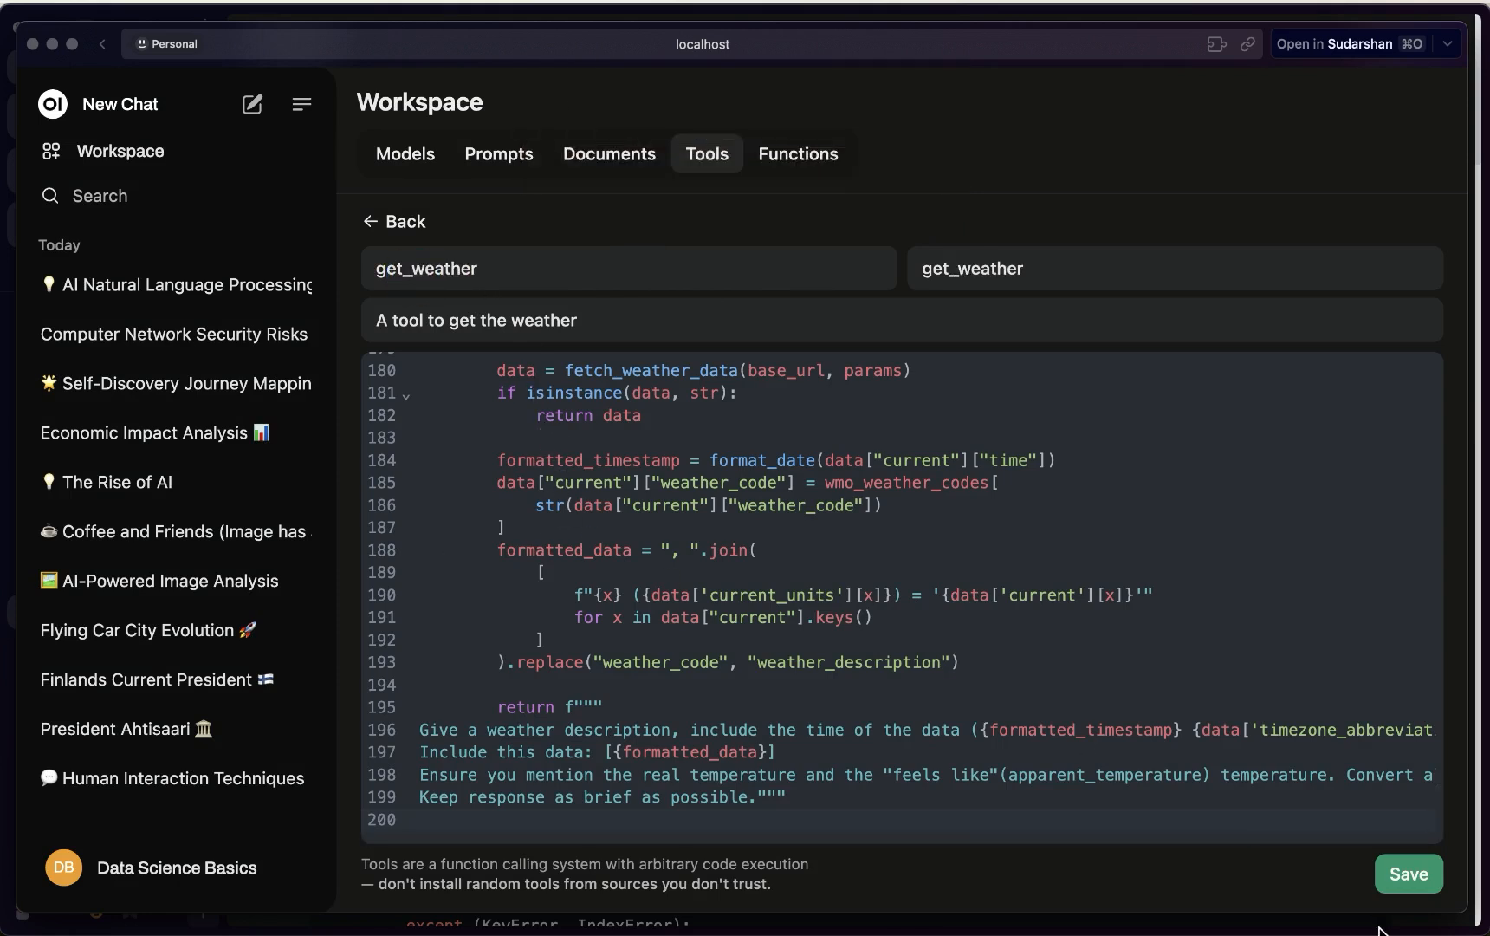
left_click(1409, 873)
left_click(858, 623)
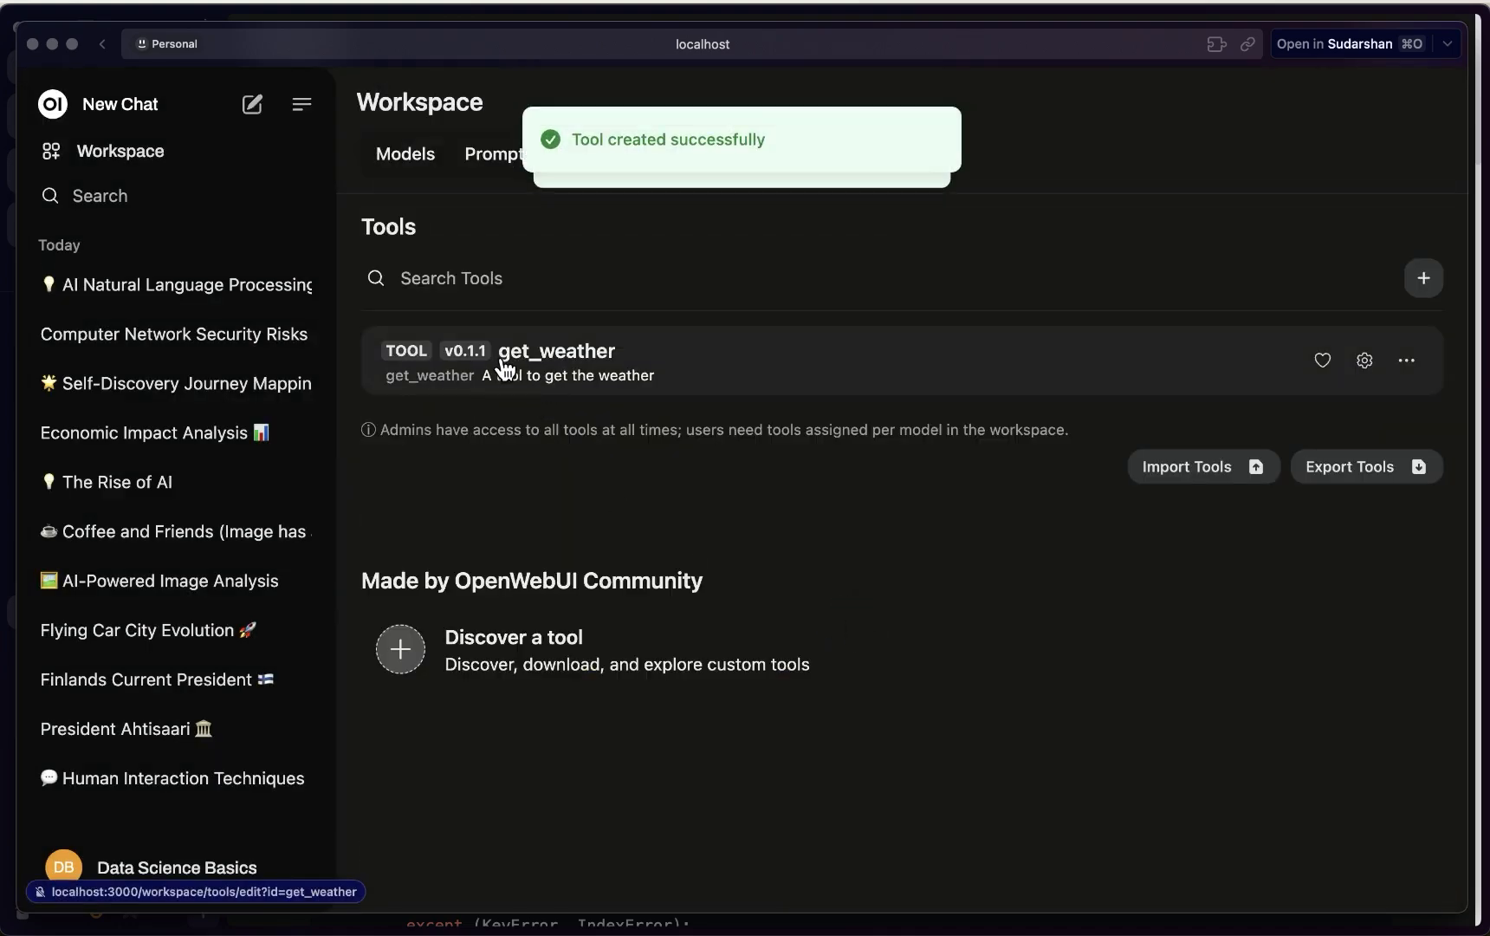
Start a new chat and check that get_weather is listed among its add-on tools
left_click(1405, 363)
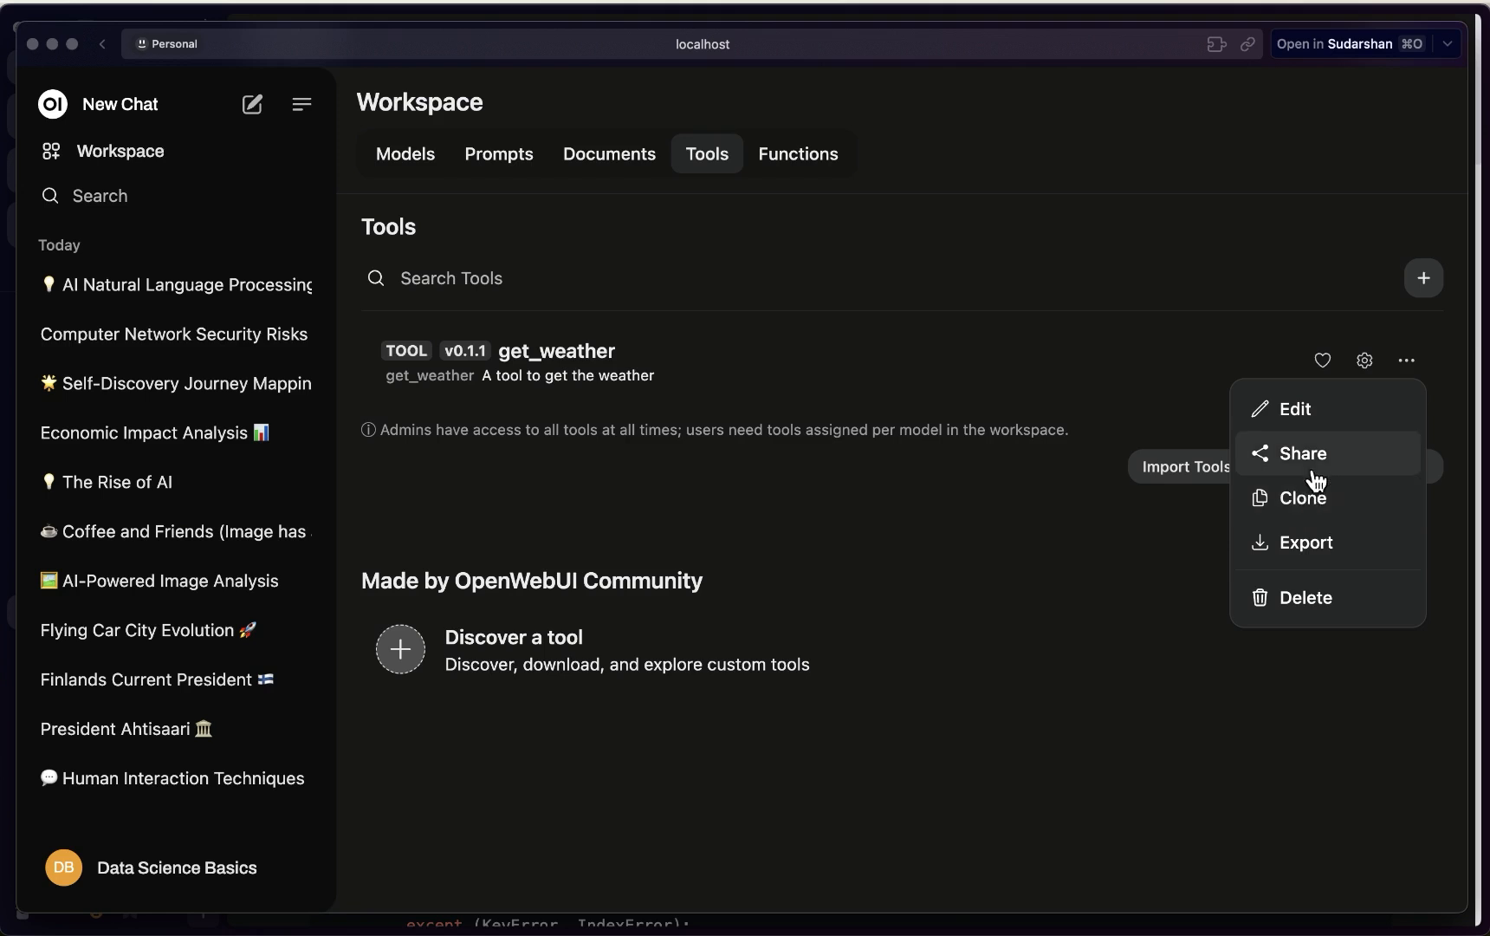
left_click(908, 786)
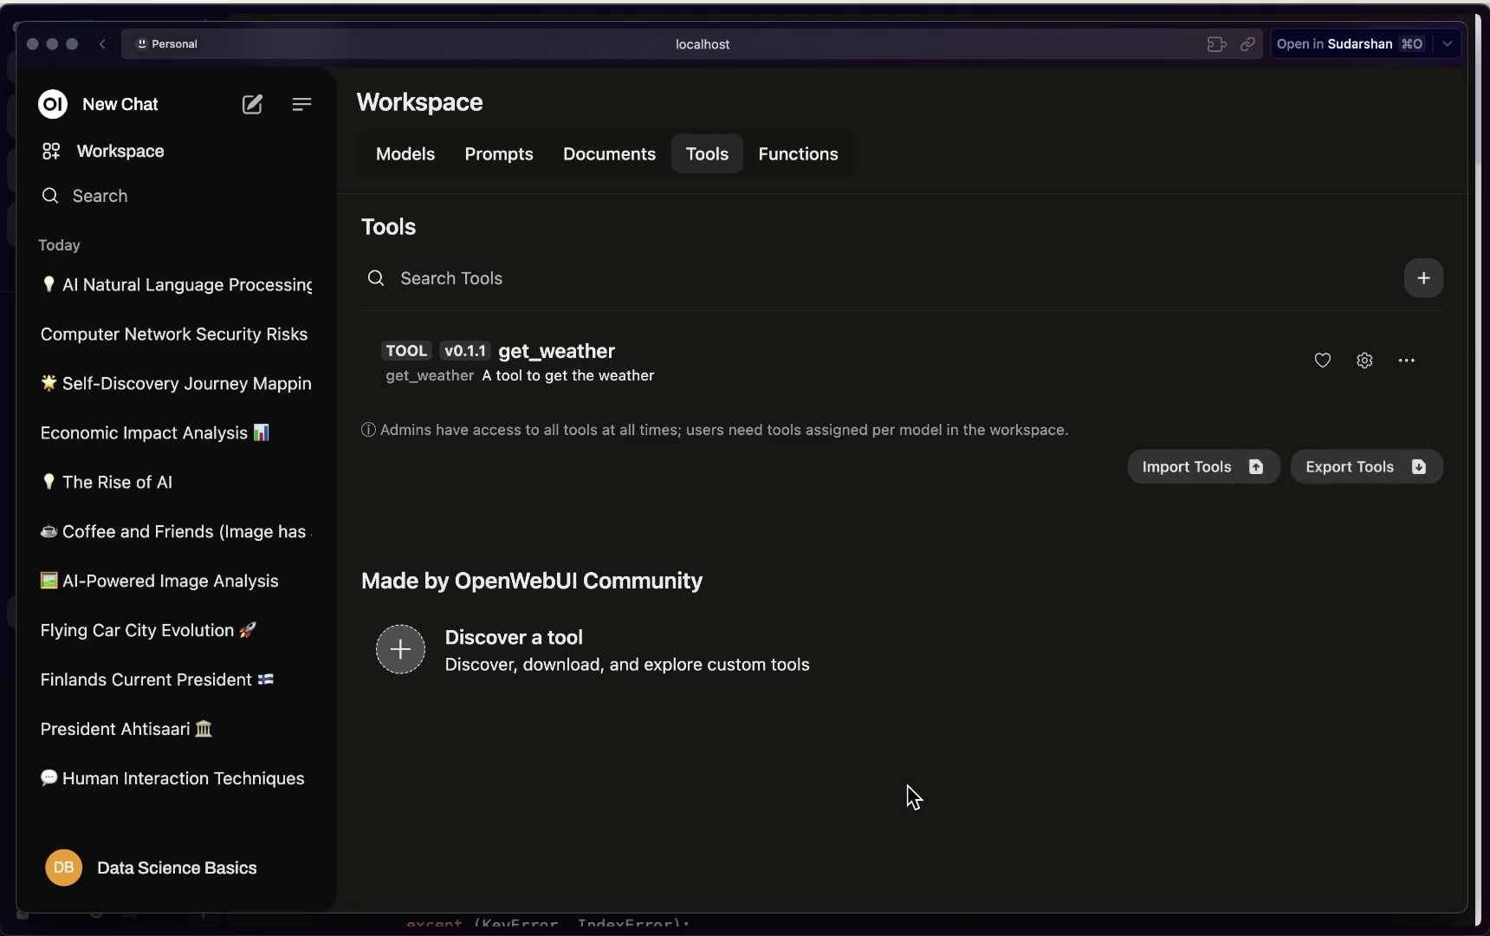
left_click(1089, 731)
left_click(252, 105)
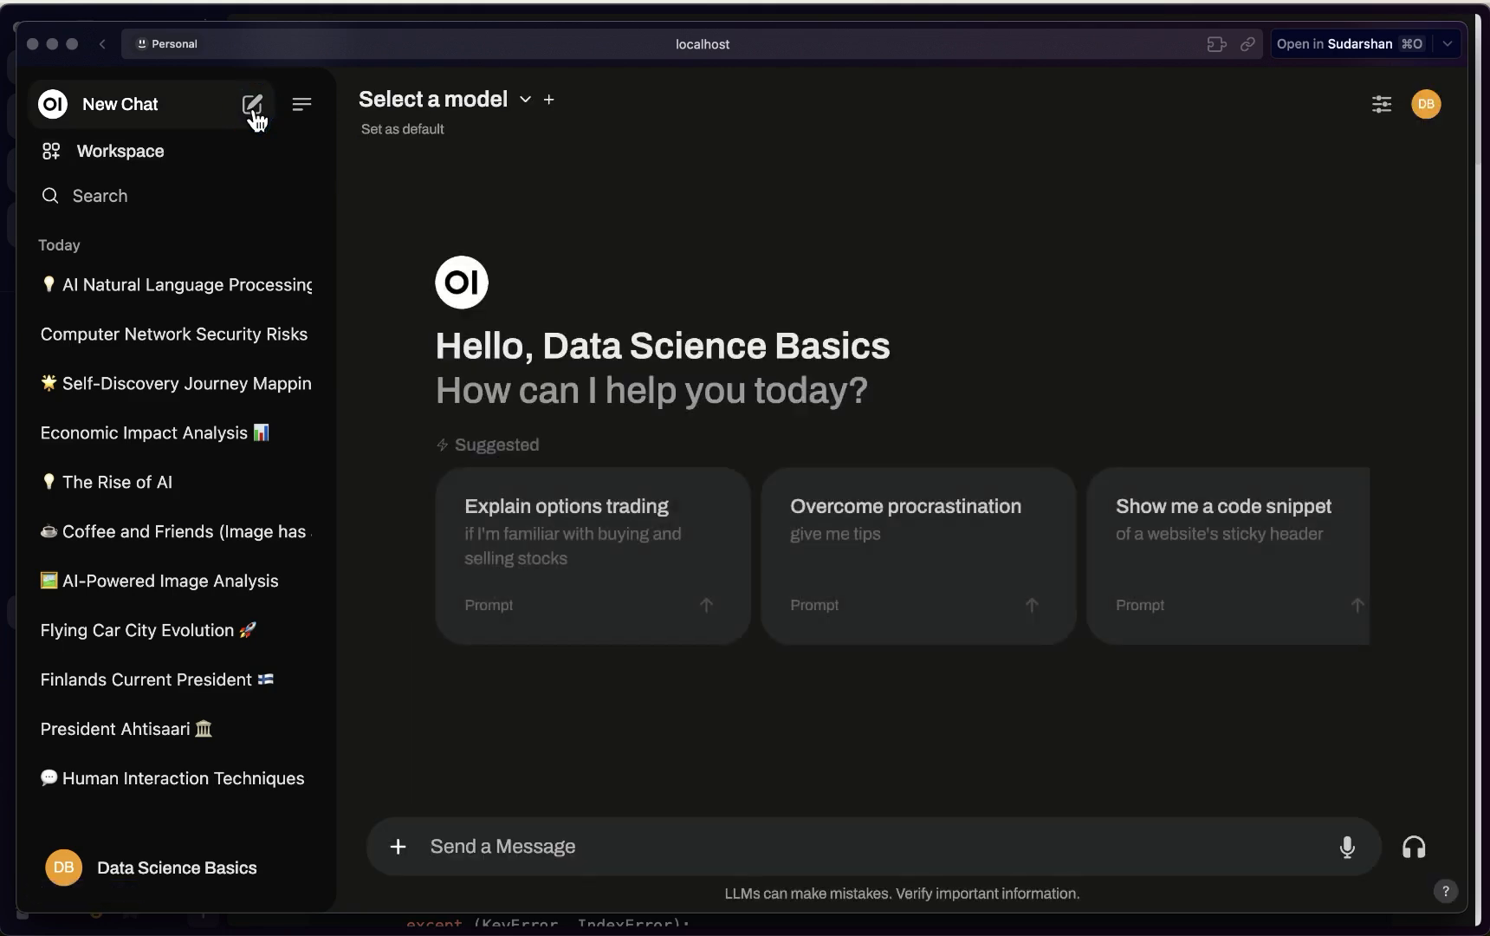
left_click(398, 849)
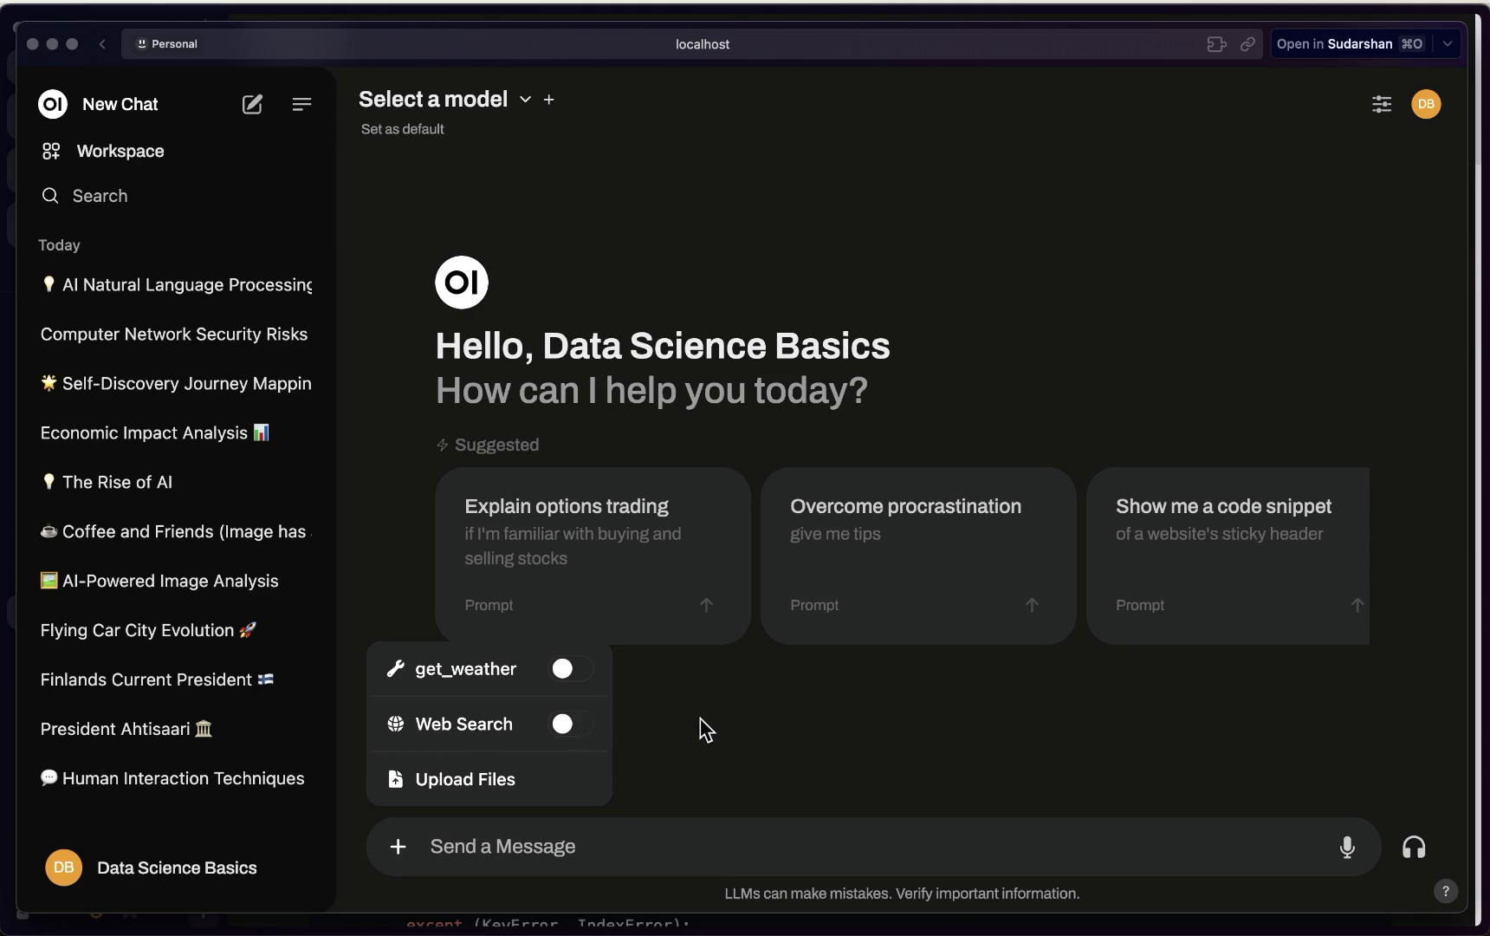
Switch the chat model to llama3.1:8b
left_click(646, 827)
left_click(472, 97)
left_click(510, 272)
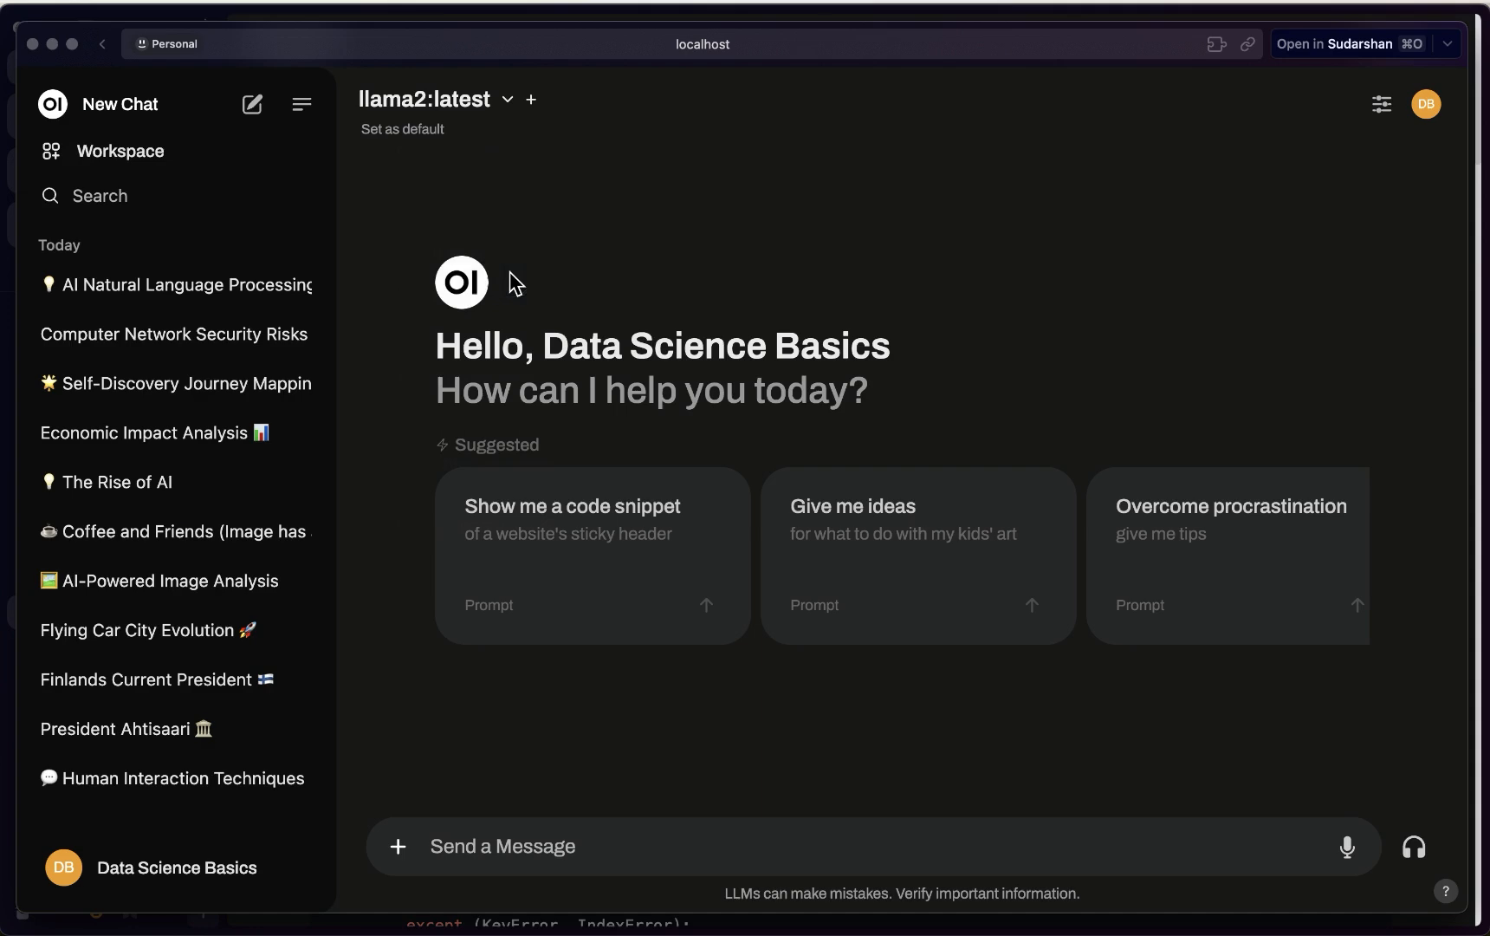
left_click(452, 108)
left_click(508, 304)
Ask 'what is the current weather of Helsinki ?' without any tools enabled
left_click(595, 846)
type("what is")
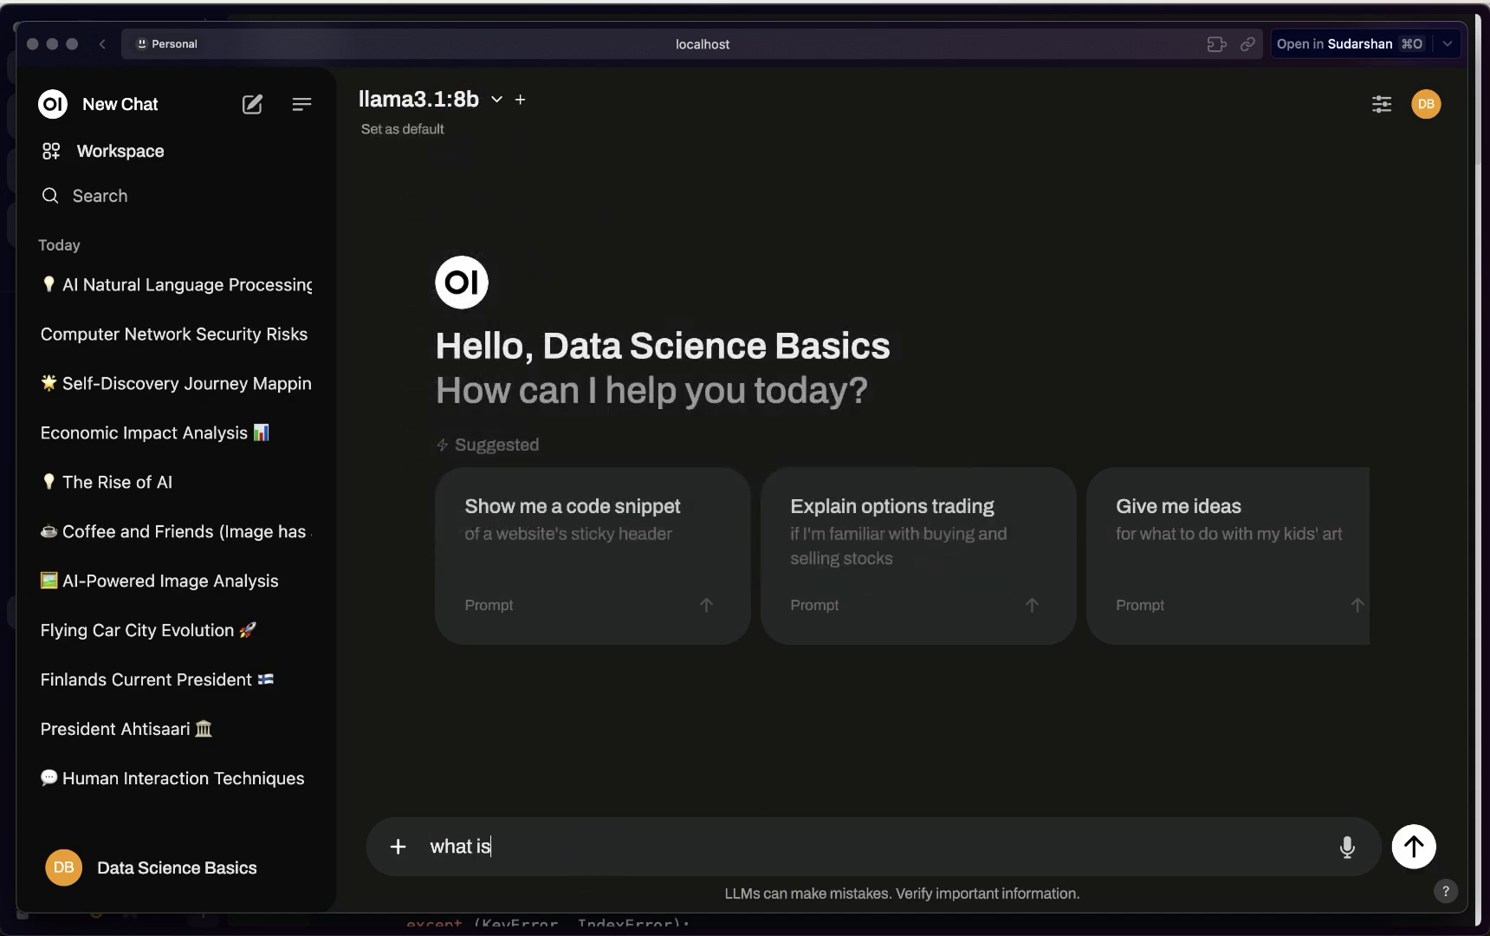
type(" the current weather of Helsinki")
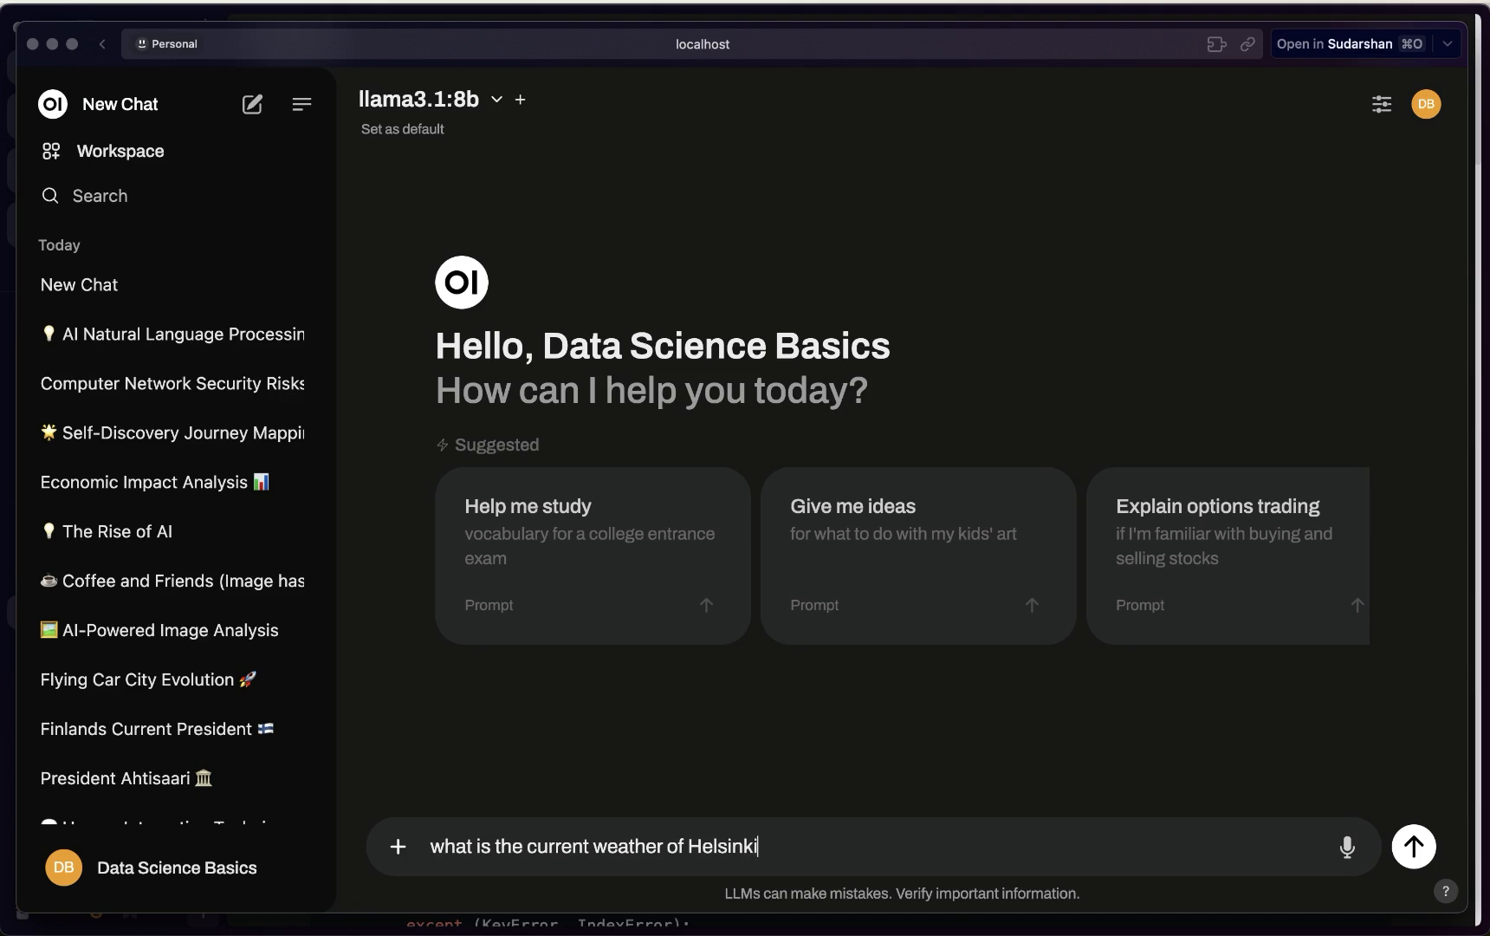
key("Return")
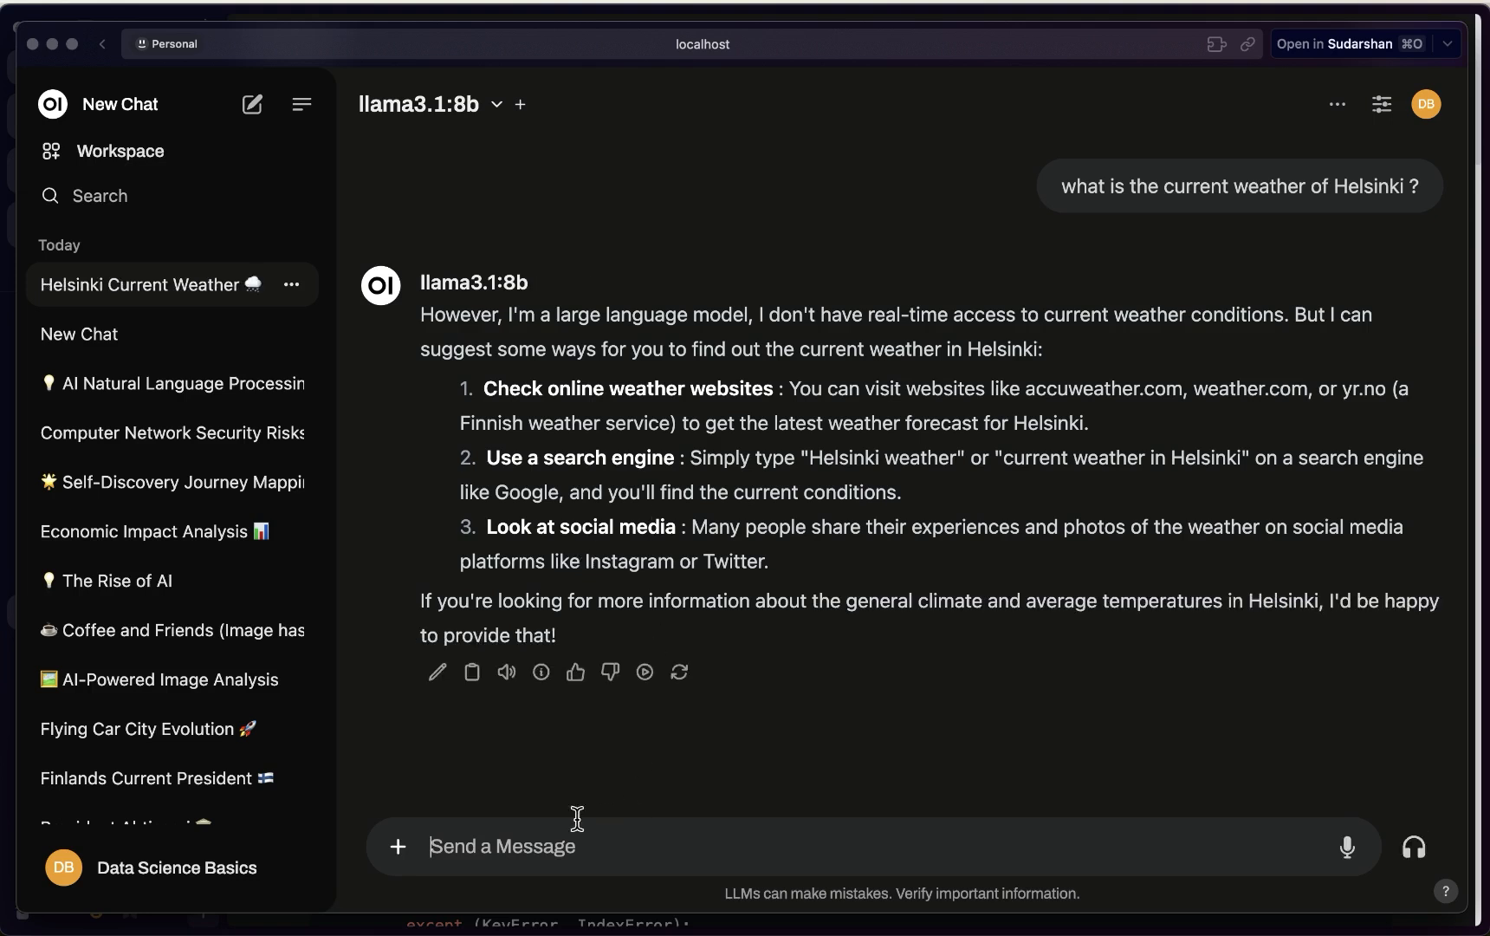
left_click(398, 846)
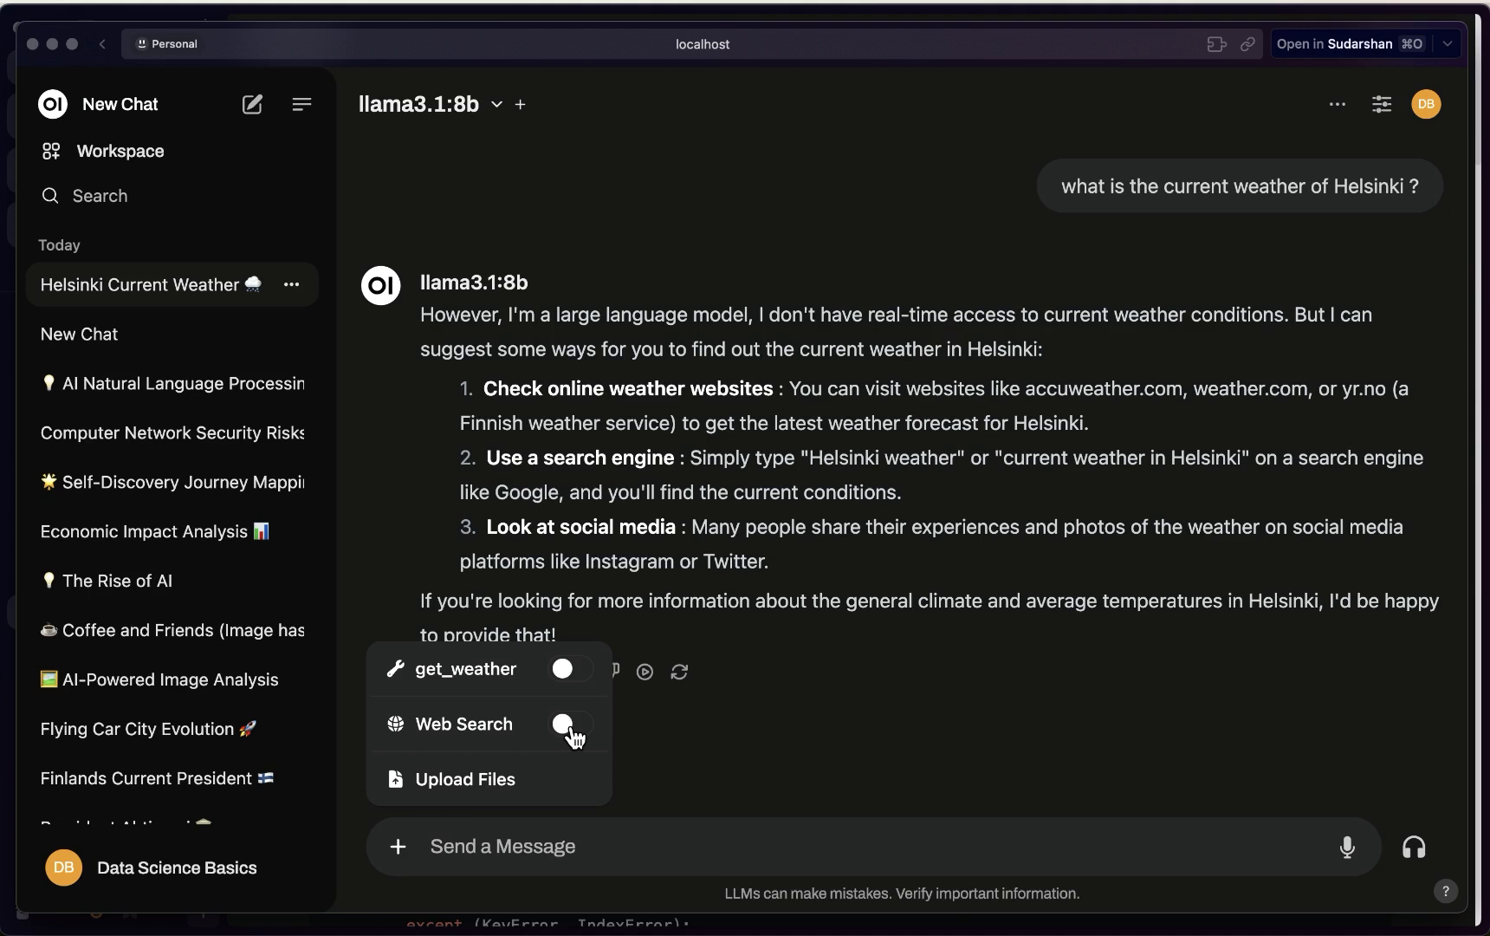
Enable the get_weather tool and resend the Helsinki weather question
left_click(576, 678)
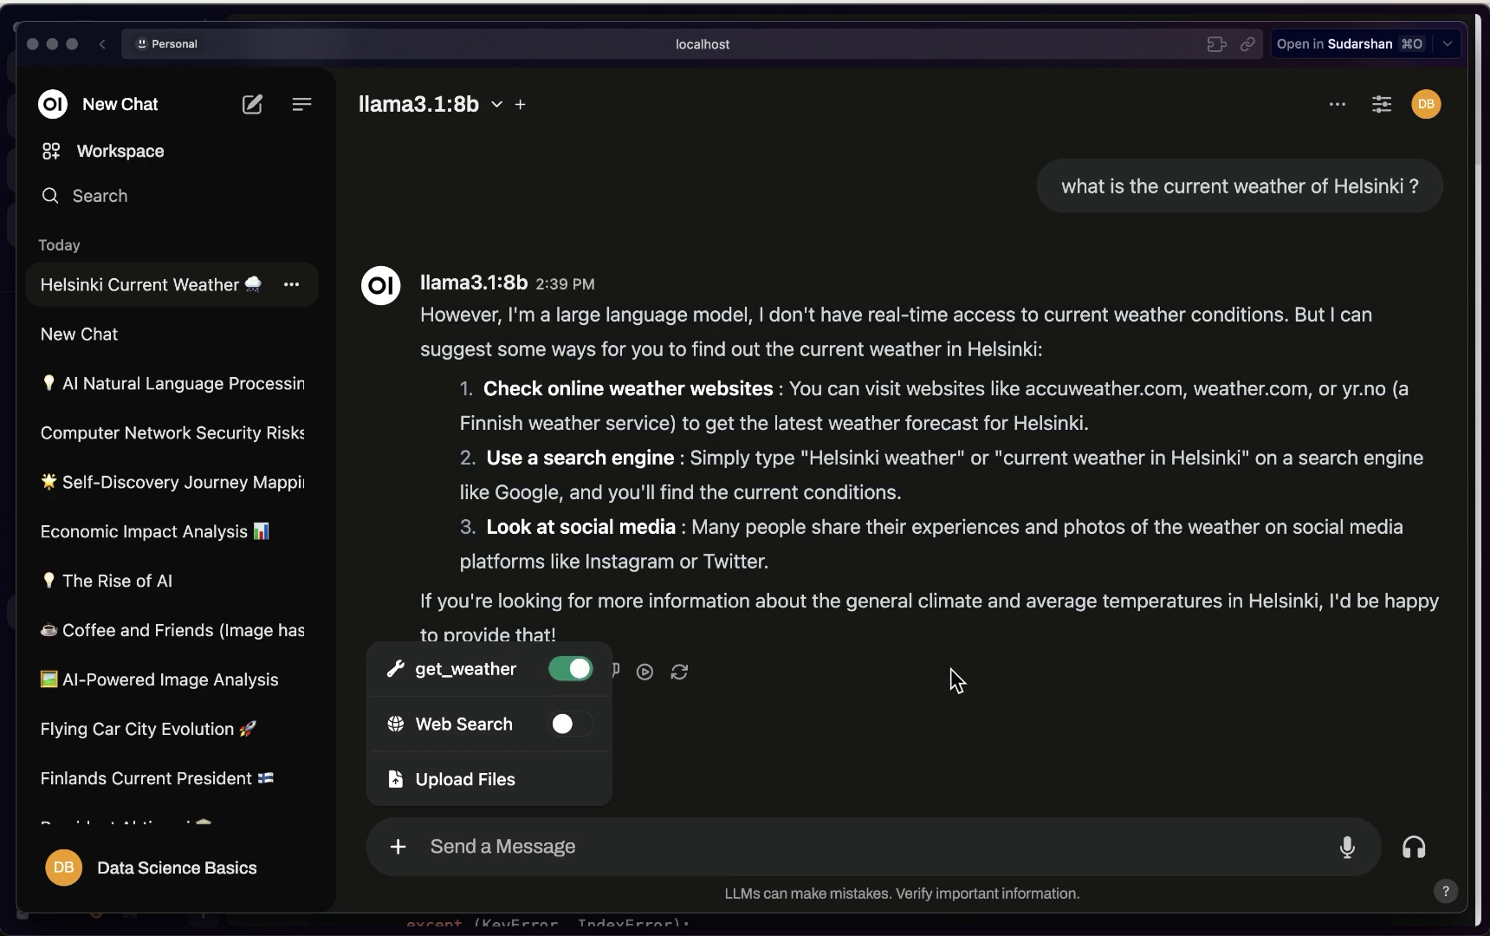
left_click(887, 690)
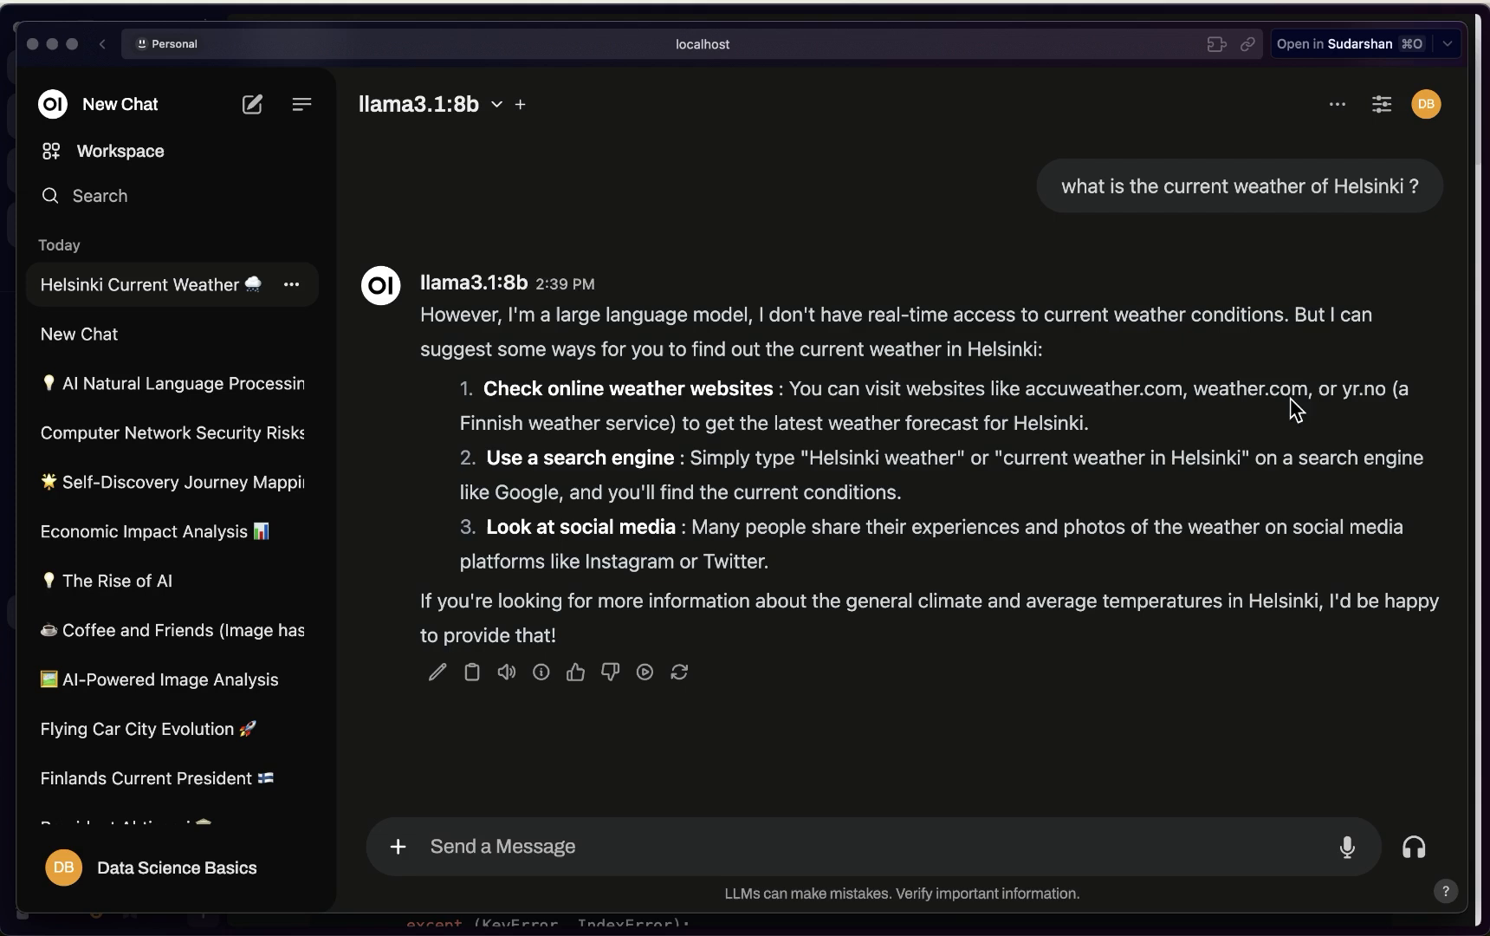
left_click(1425, 234)
left_click(704, 854)
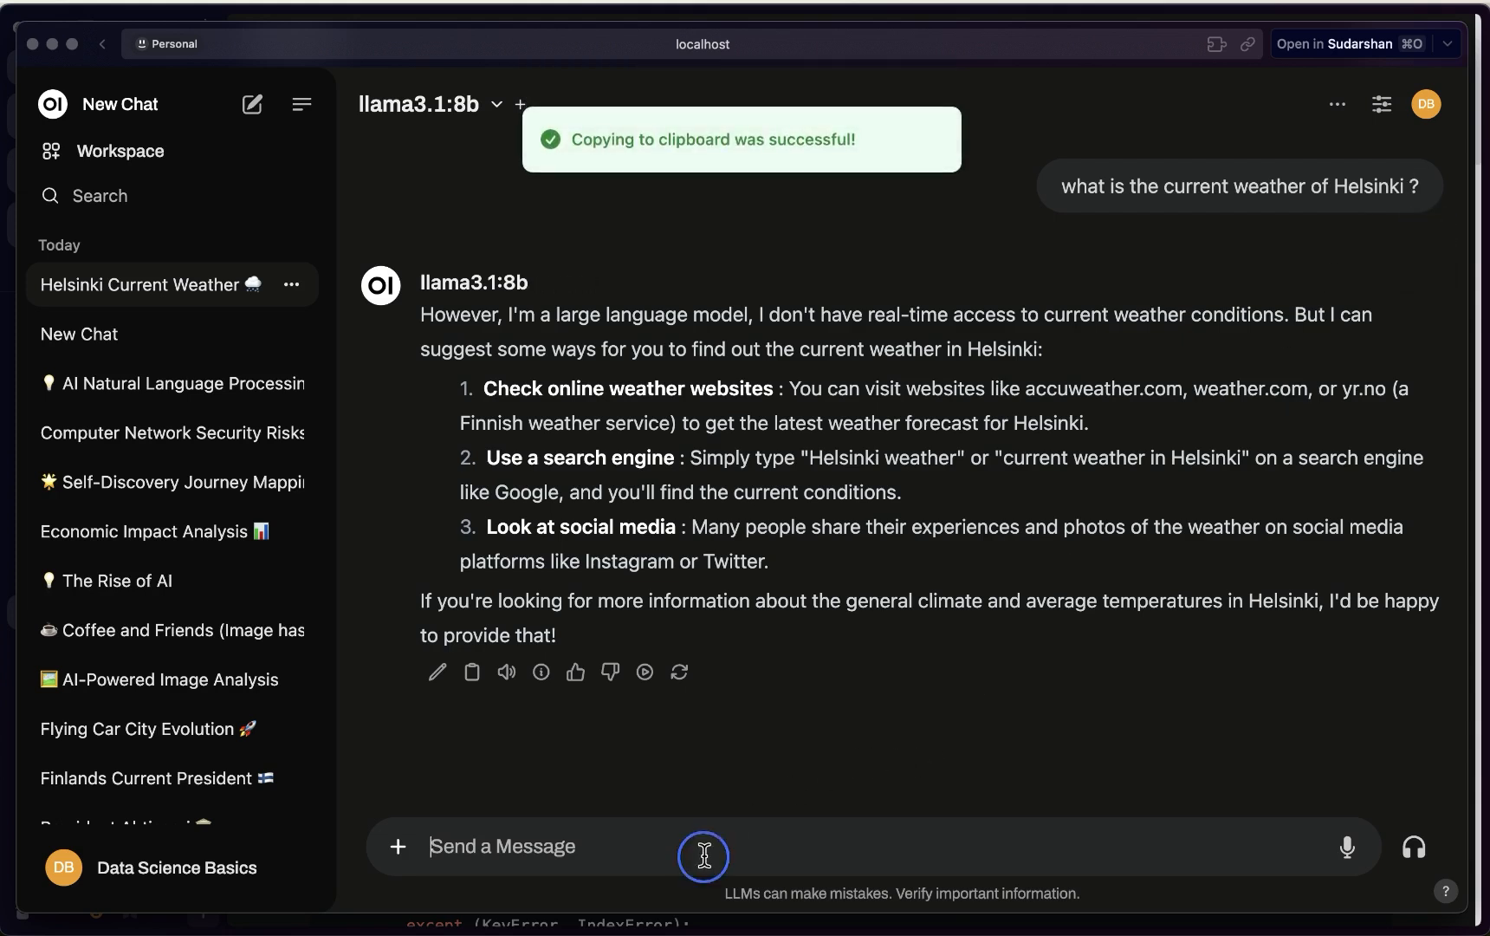
key("cmd+v")
key("Return")
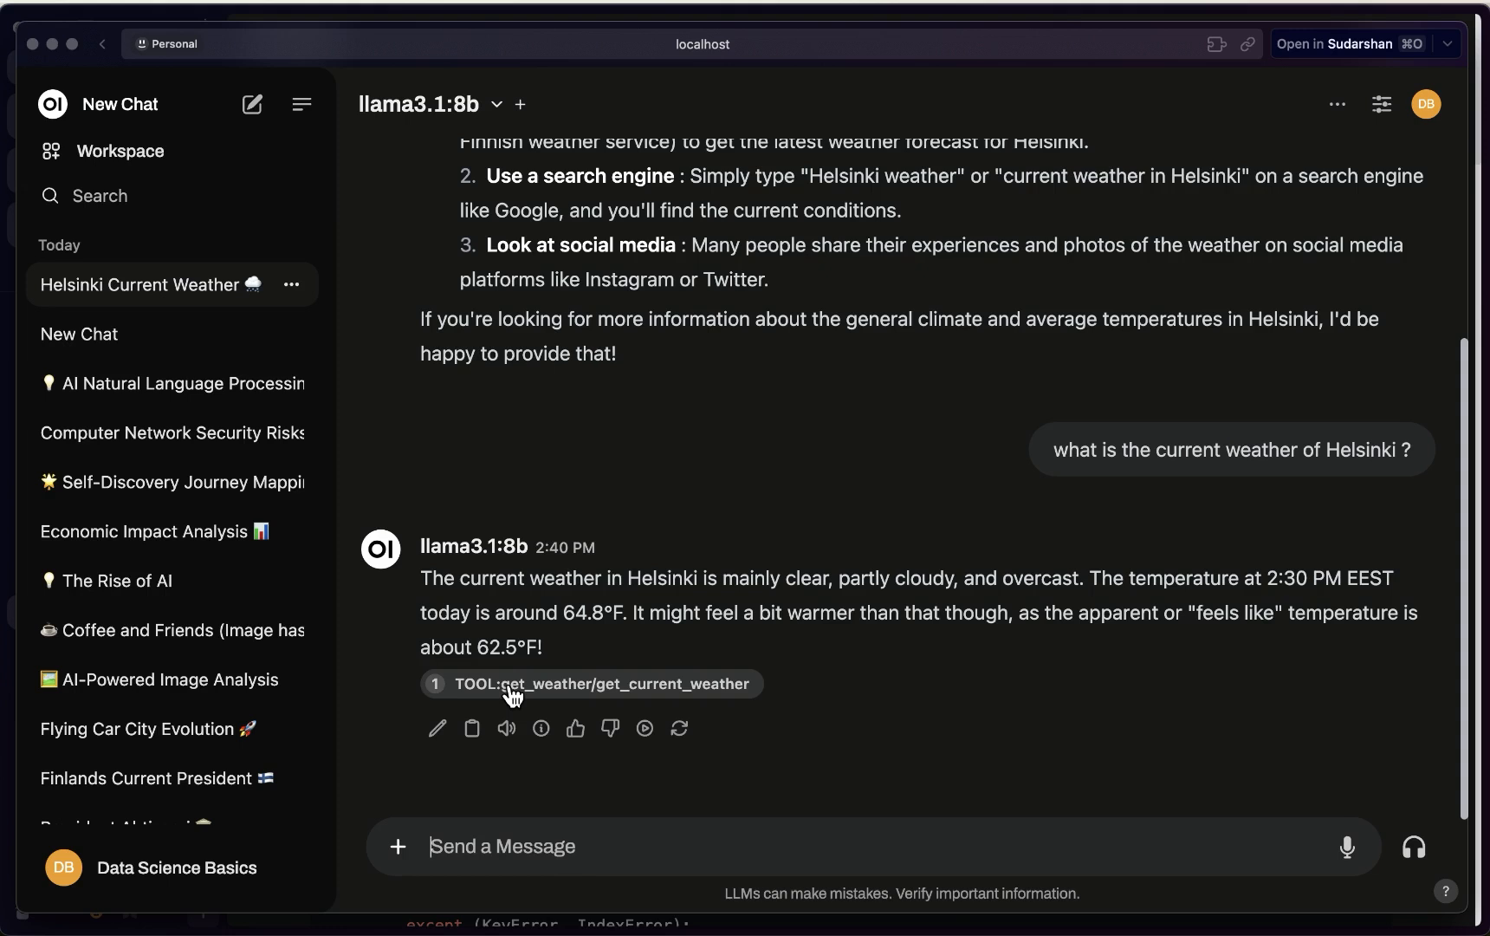
left_click(398, 846)
Swap get_weather for Web Search, resend the Helsinki question, then open Workspace Models
left_click(579, 670)
left_click(567, 723)
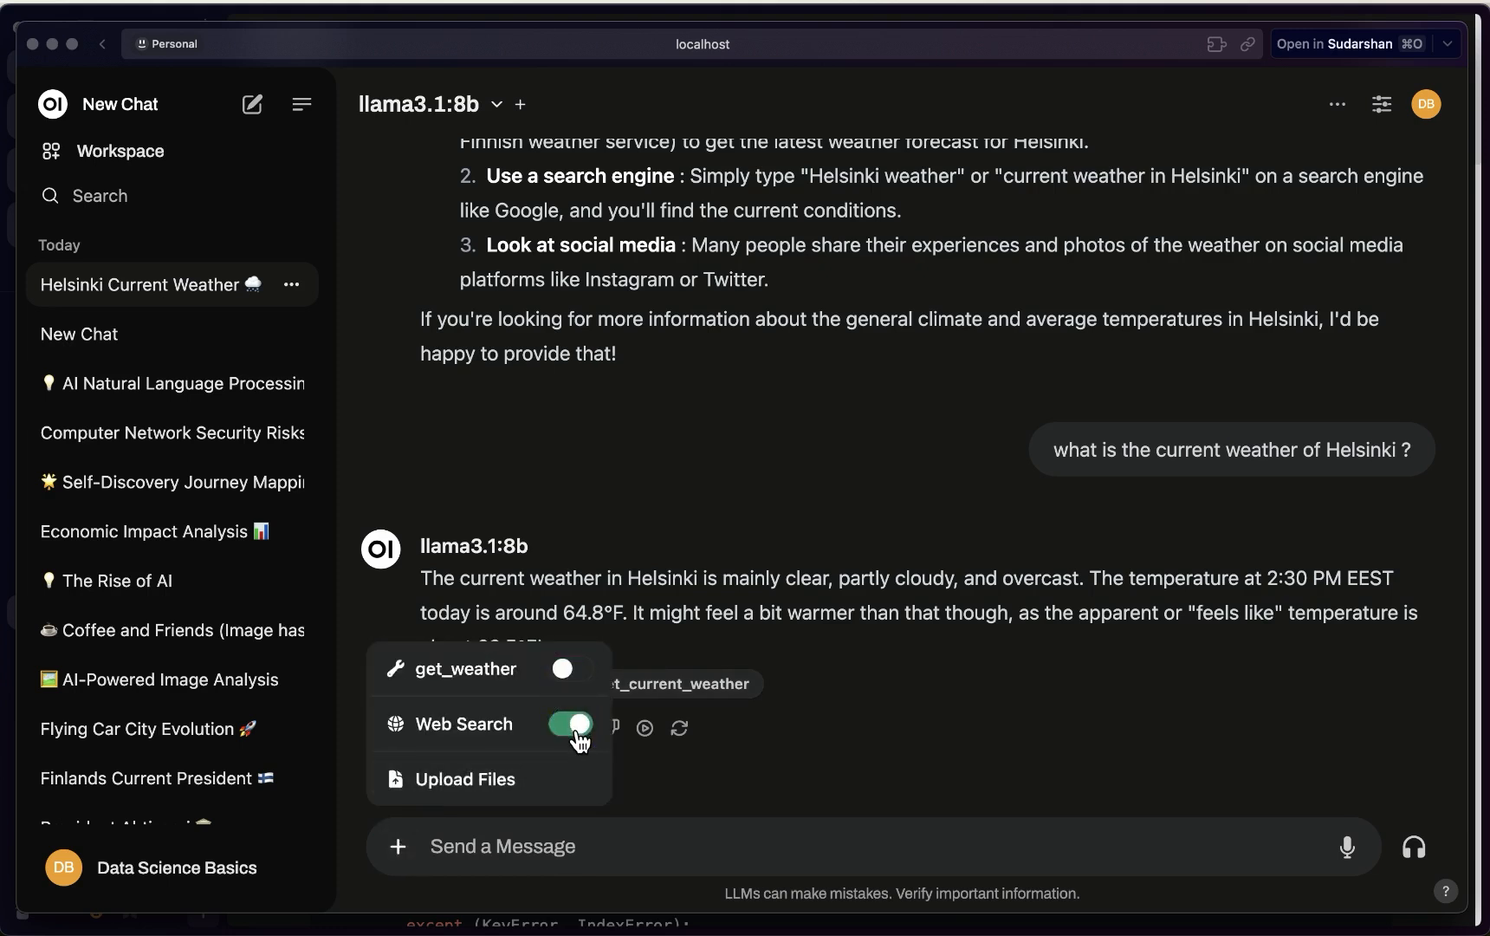
left_click(599, 854)
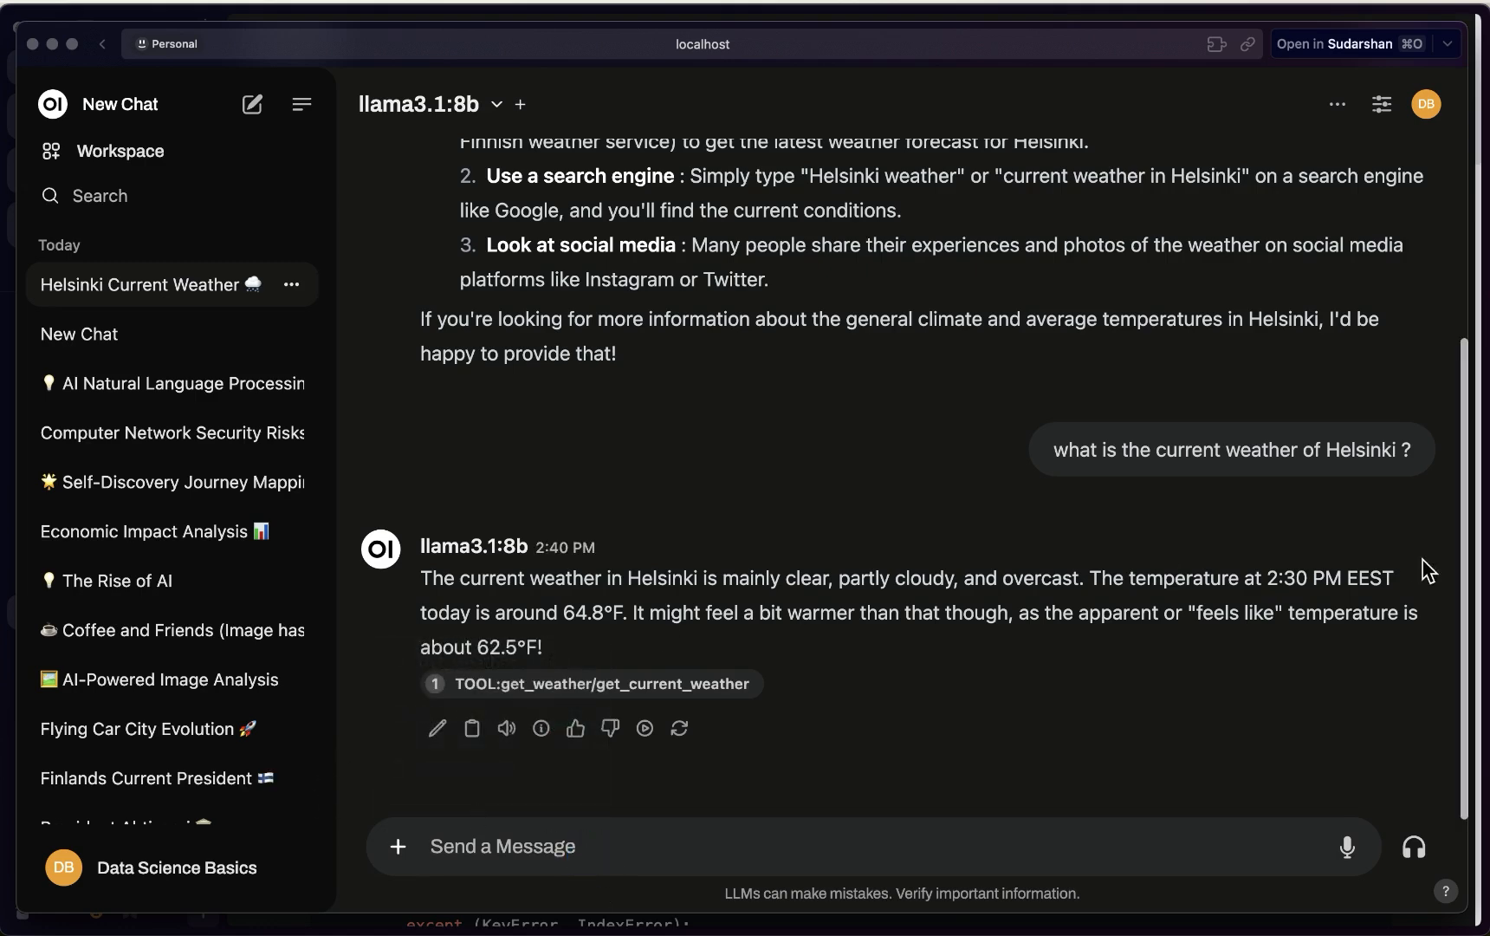
left_click(1390, 497)
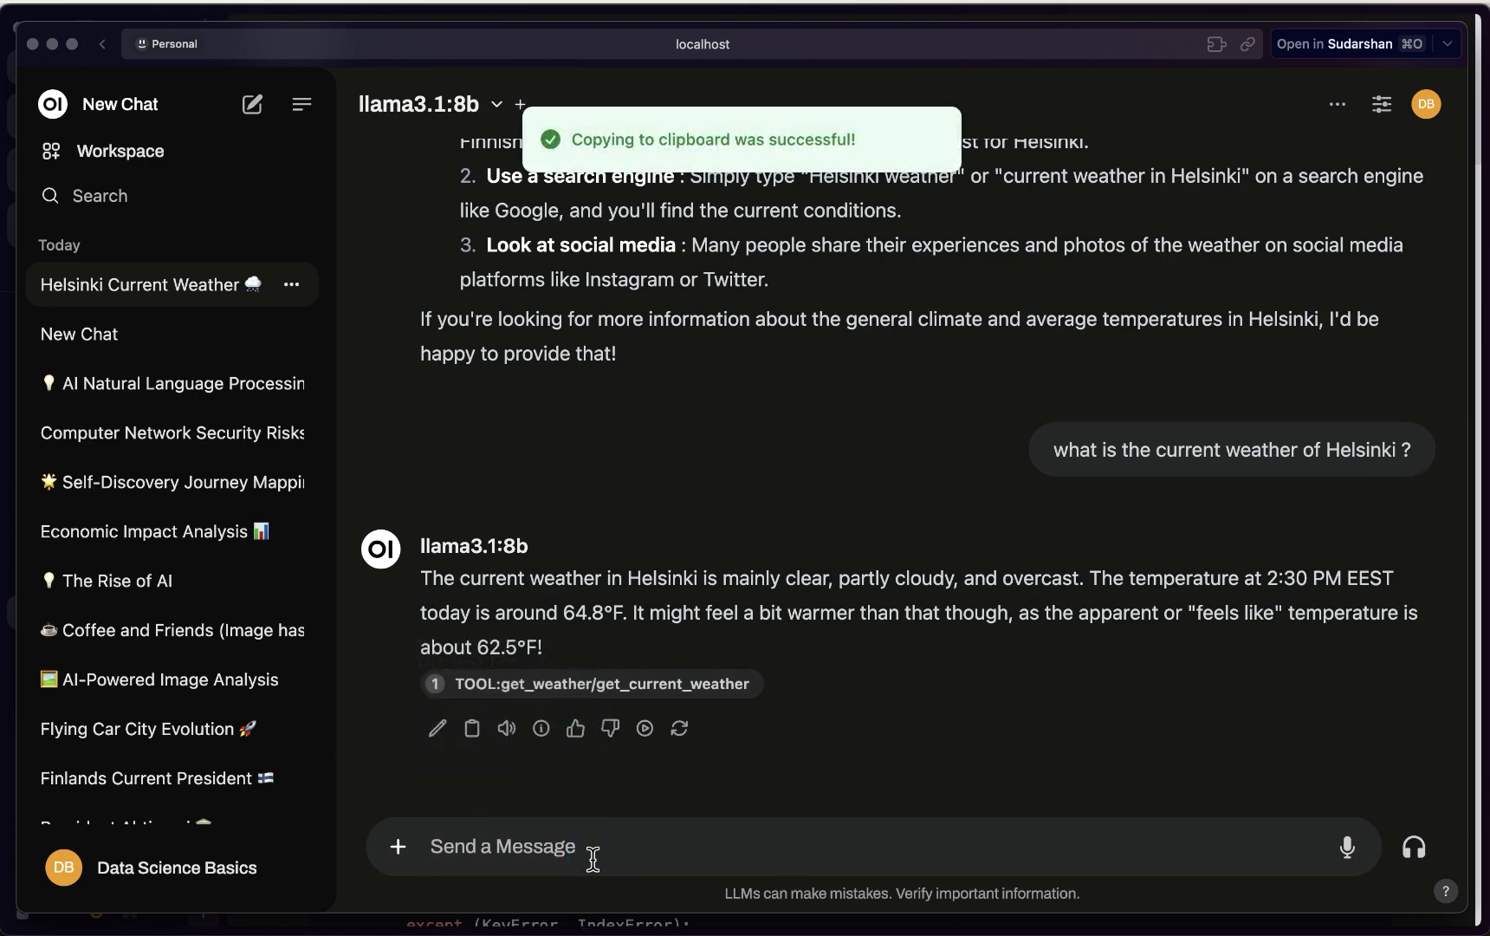
key("super+v")
key("Return")
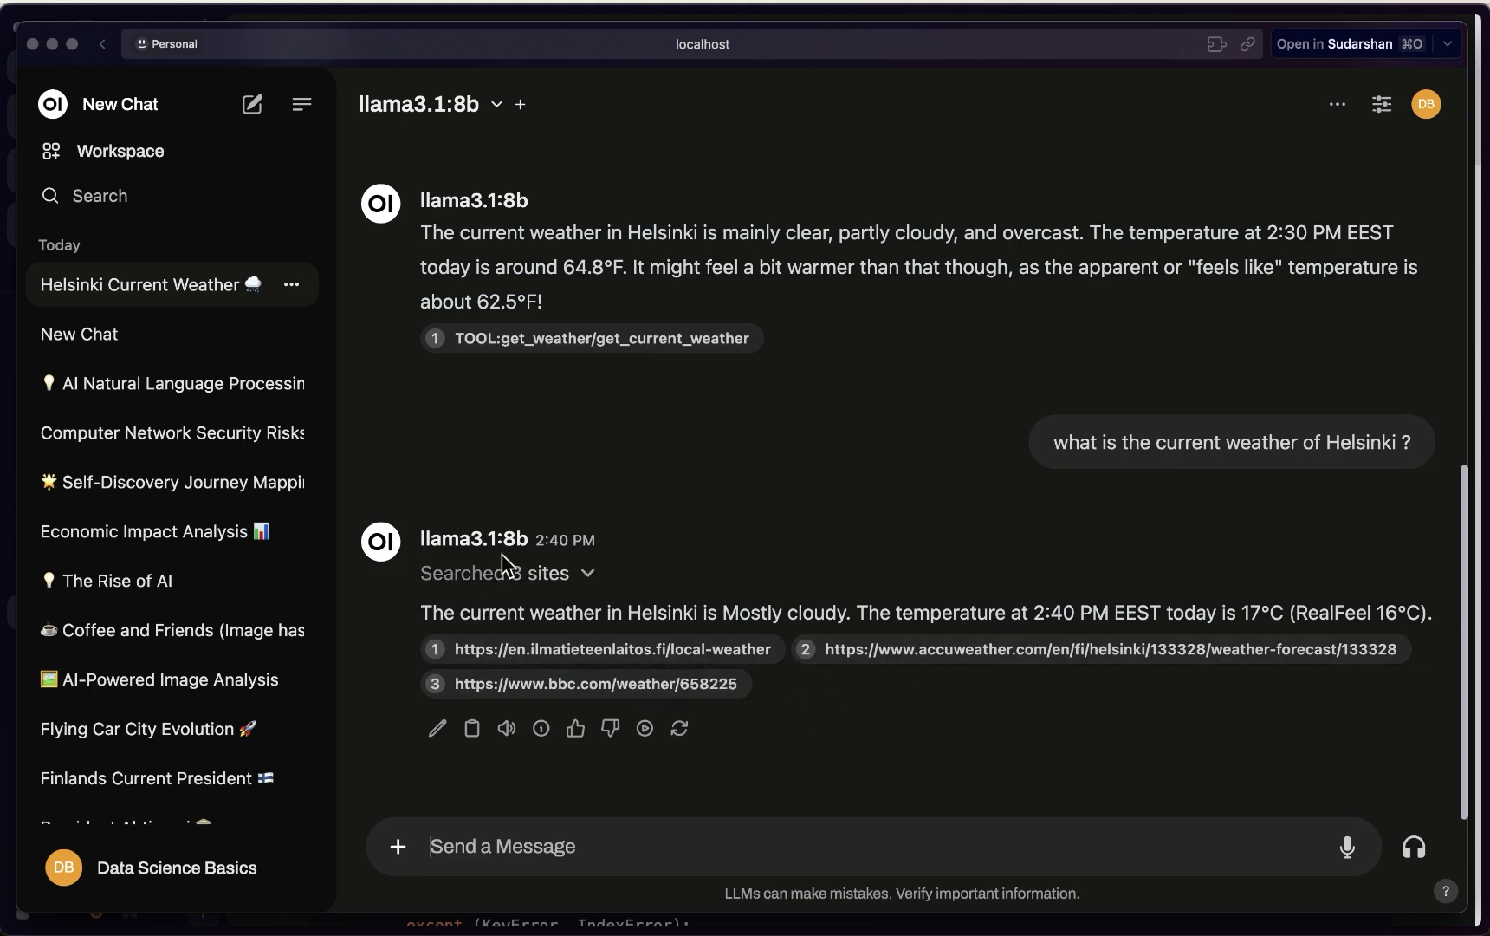
left_click(97, 158)
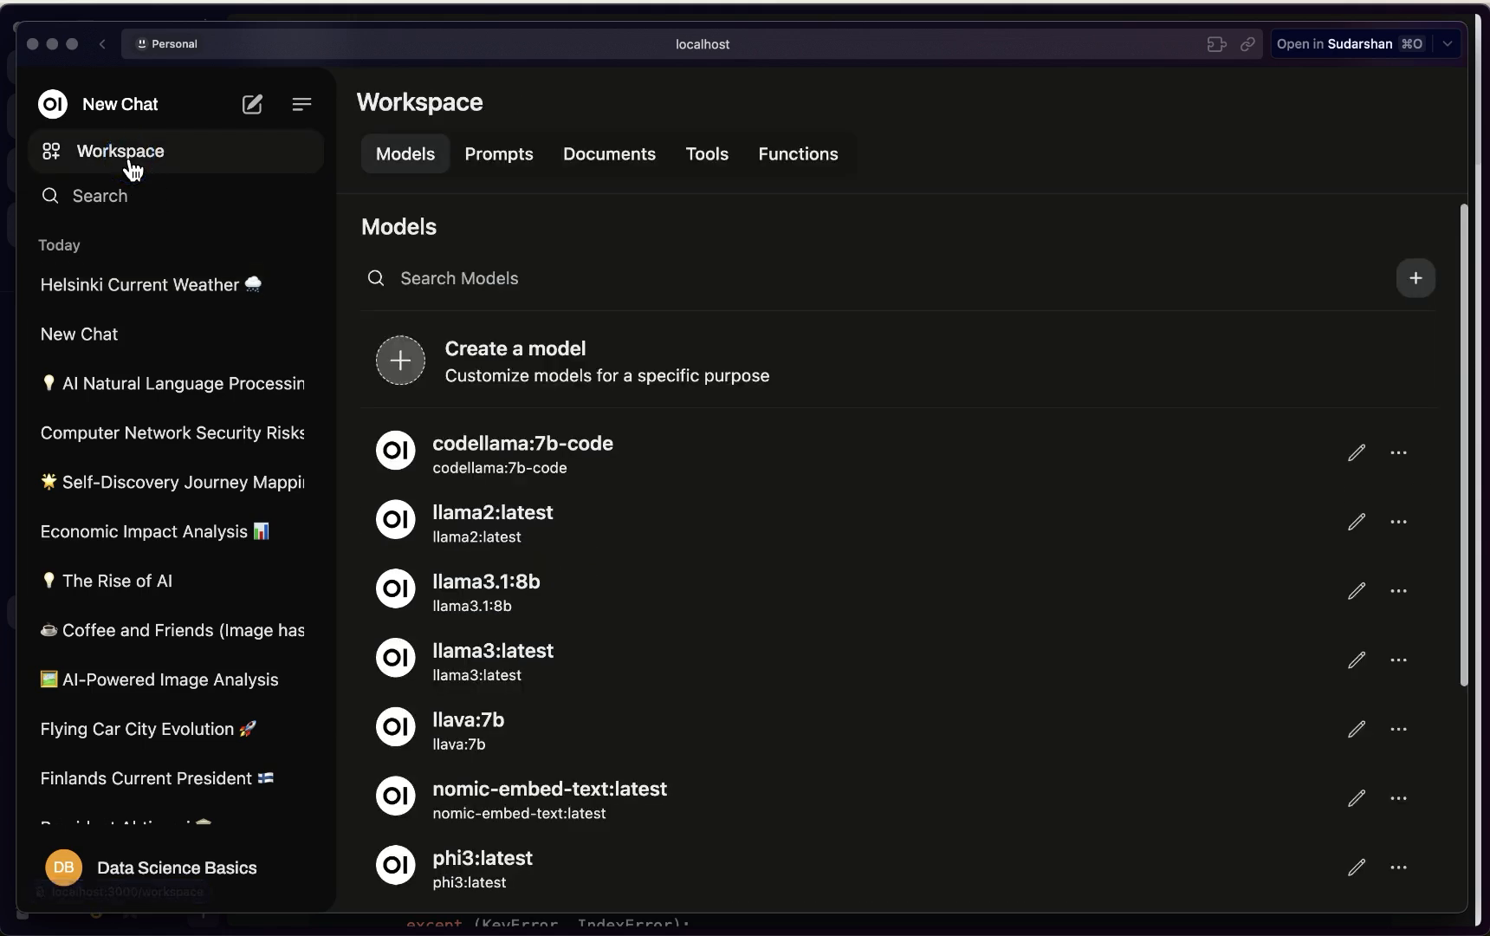
View the empty Workspace Functions page, then bring the browser window forward
left_click(784, 154)
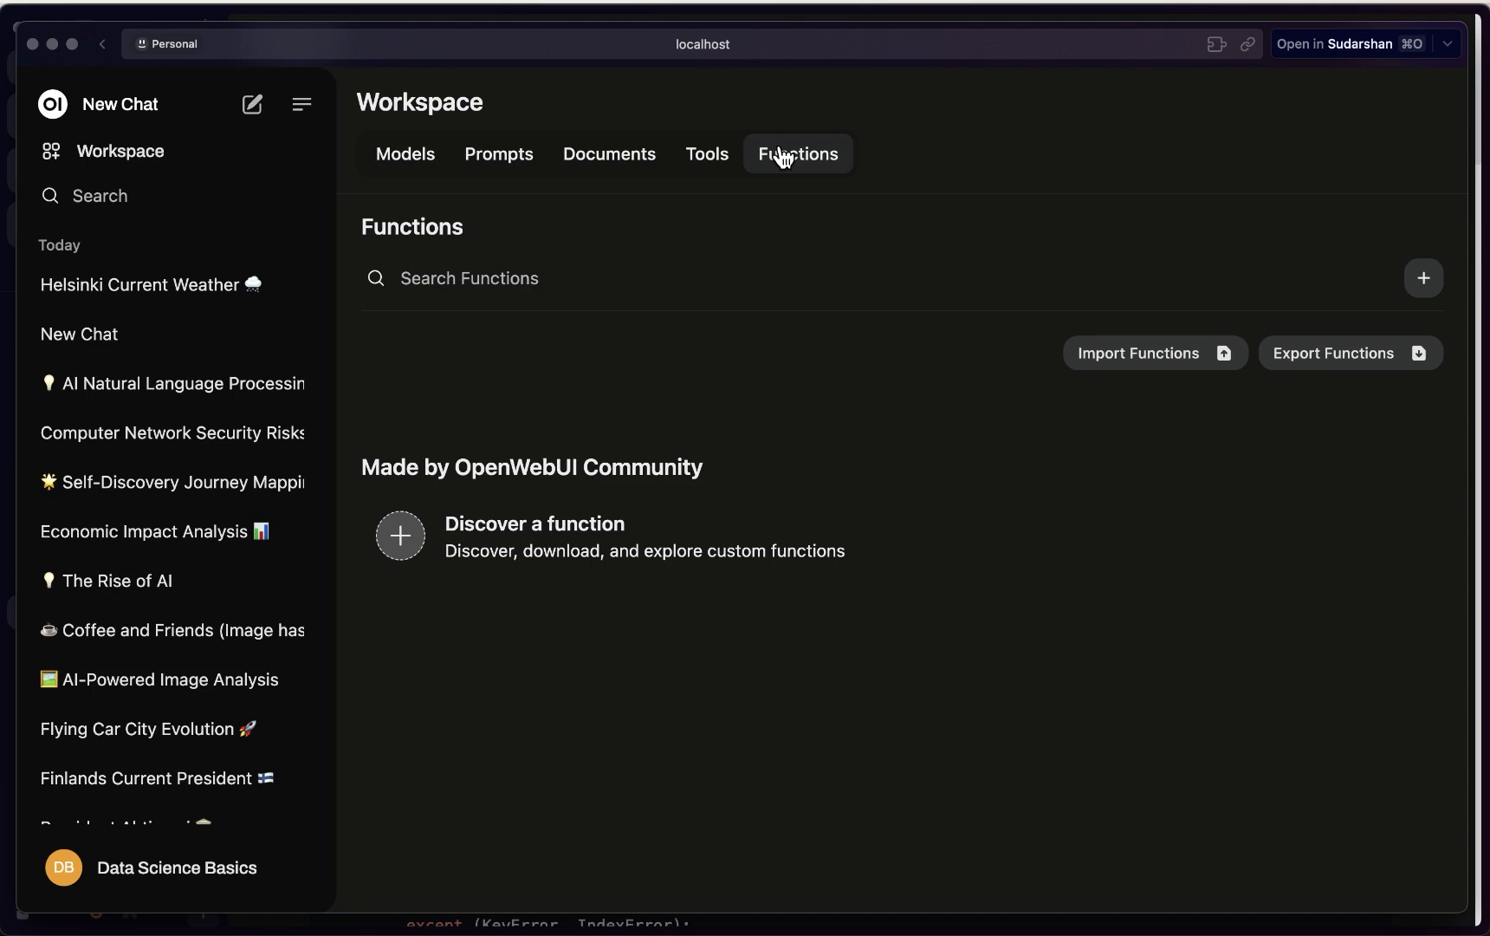
key("ctrl+Up")
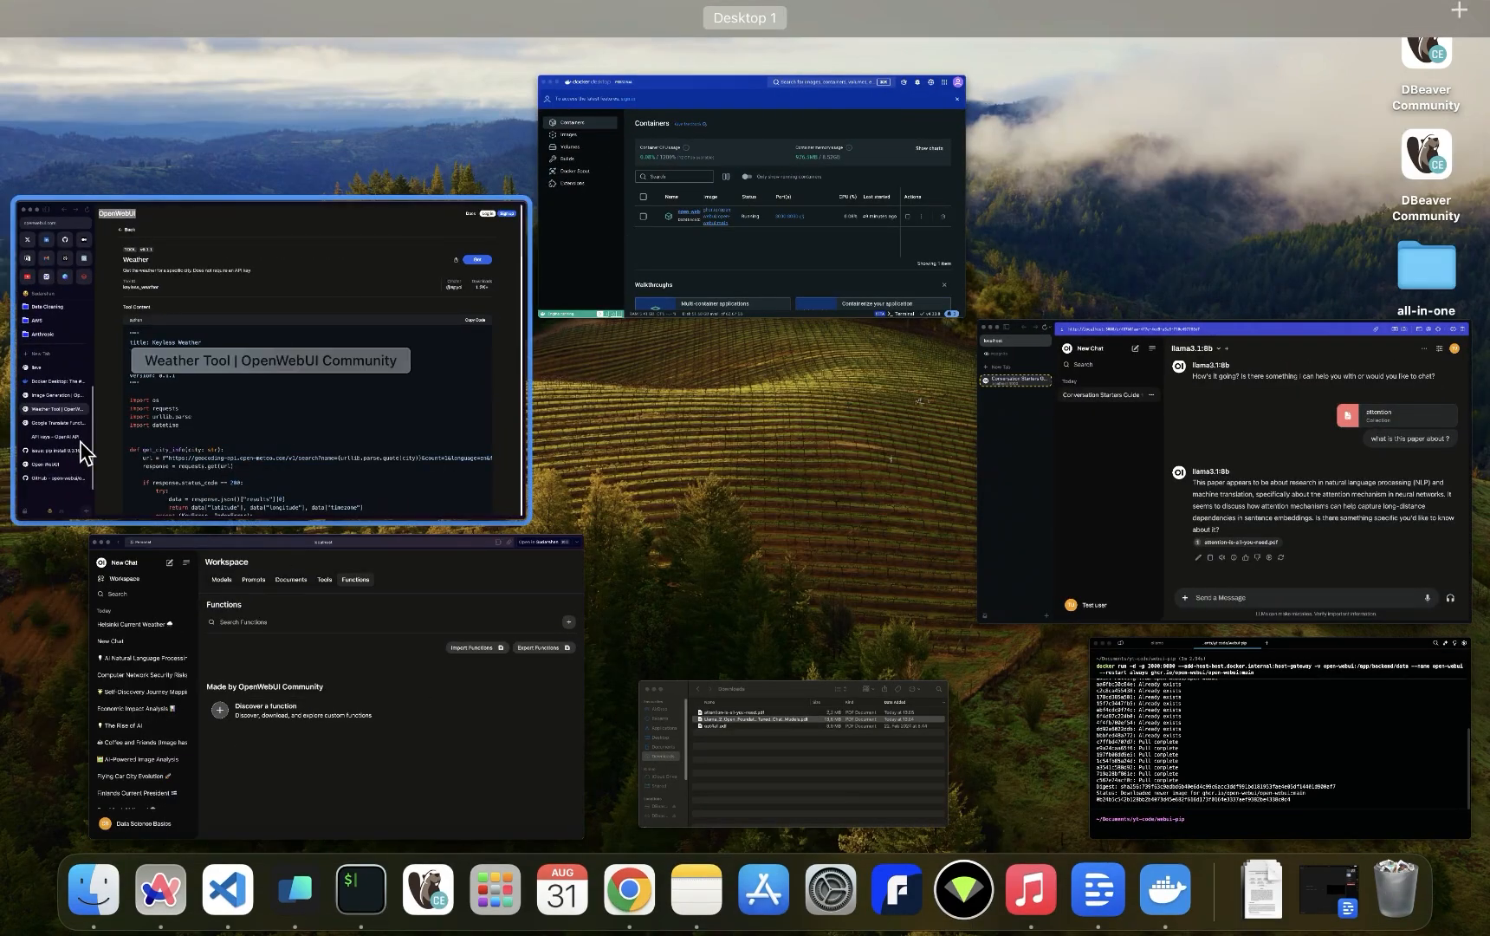
left_click(80, 442)
Browse the community and docs pages to the Functions documentation and highlight its 'What are Functions' section
left_click(85, 772)
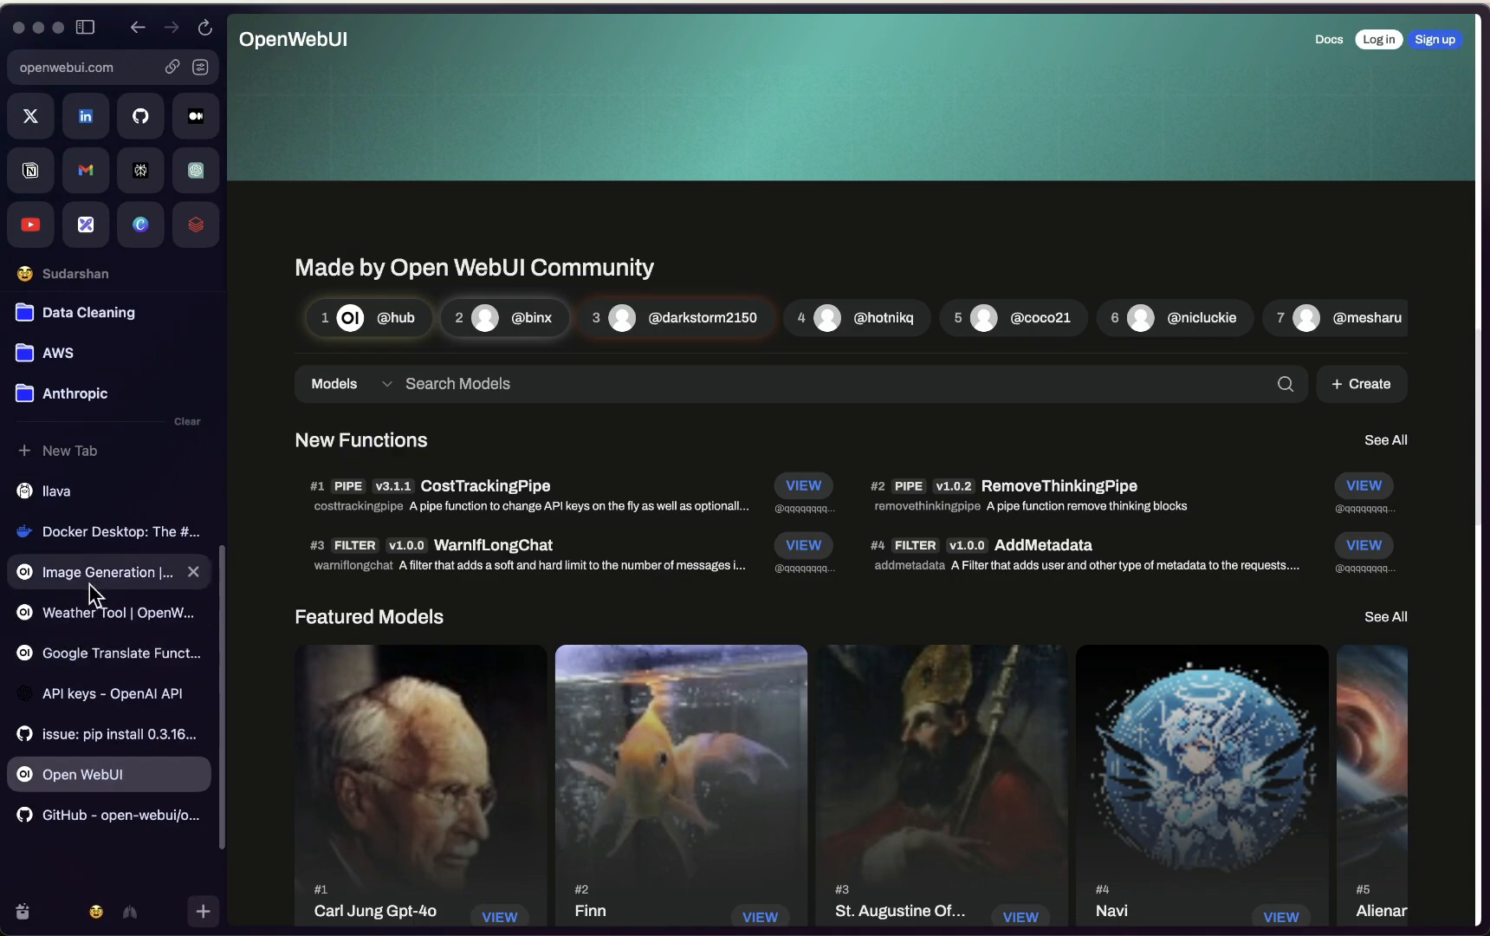
left_click(86, 613)
left_click(96, 652)
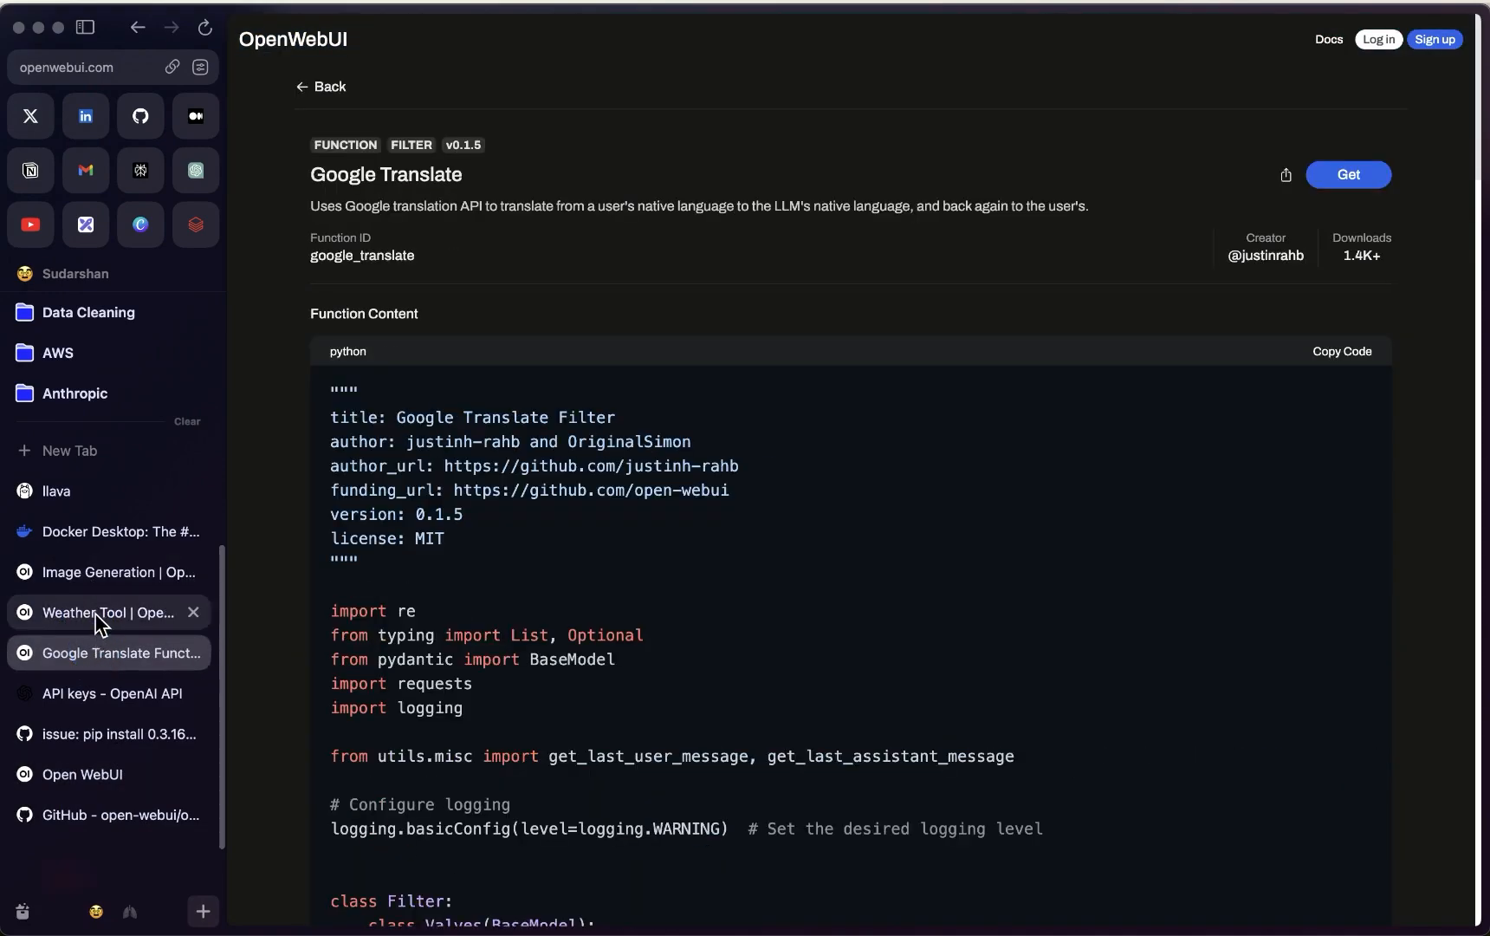
left_click(95, 613)
left_click(98, 574)
scroll(386, 620, "up", 10)
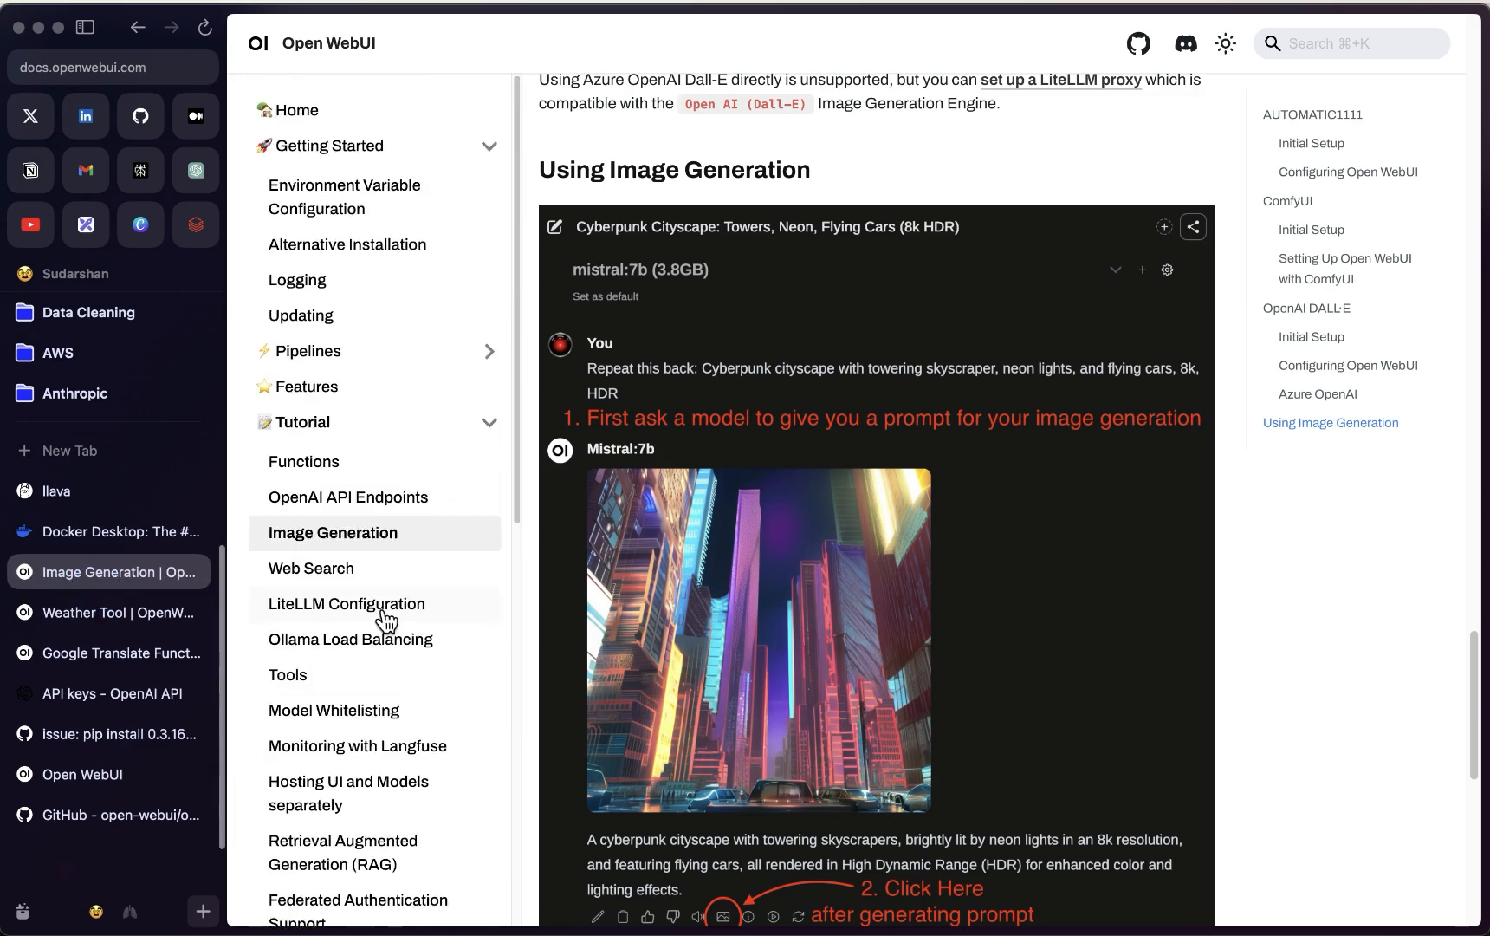
left_click(334, 464)
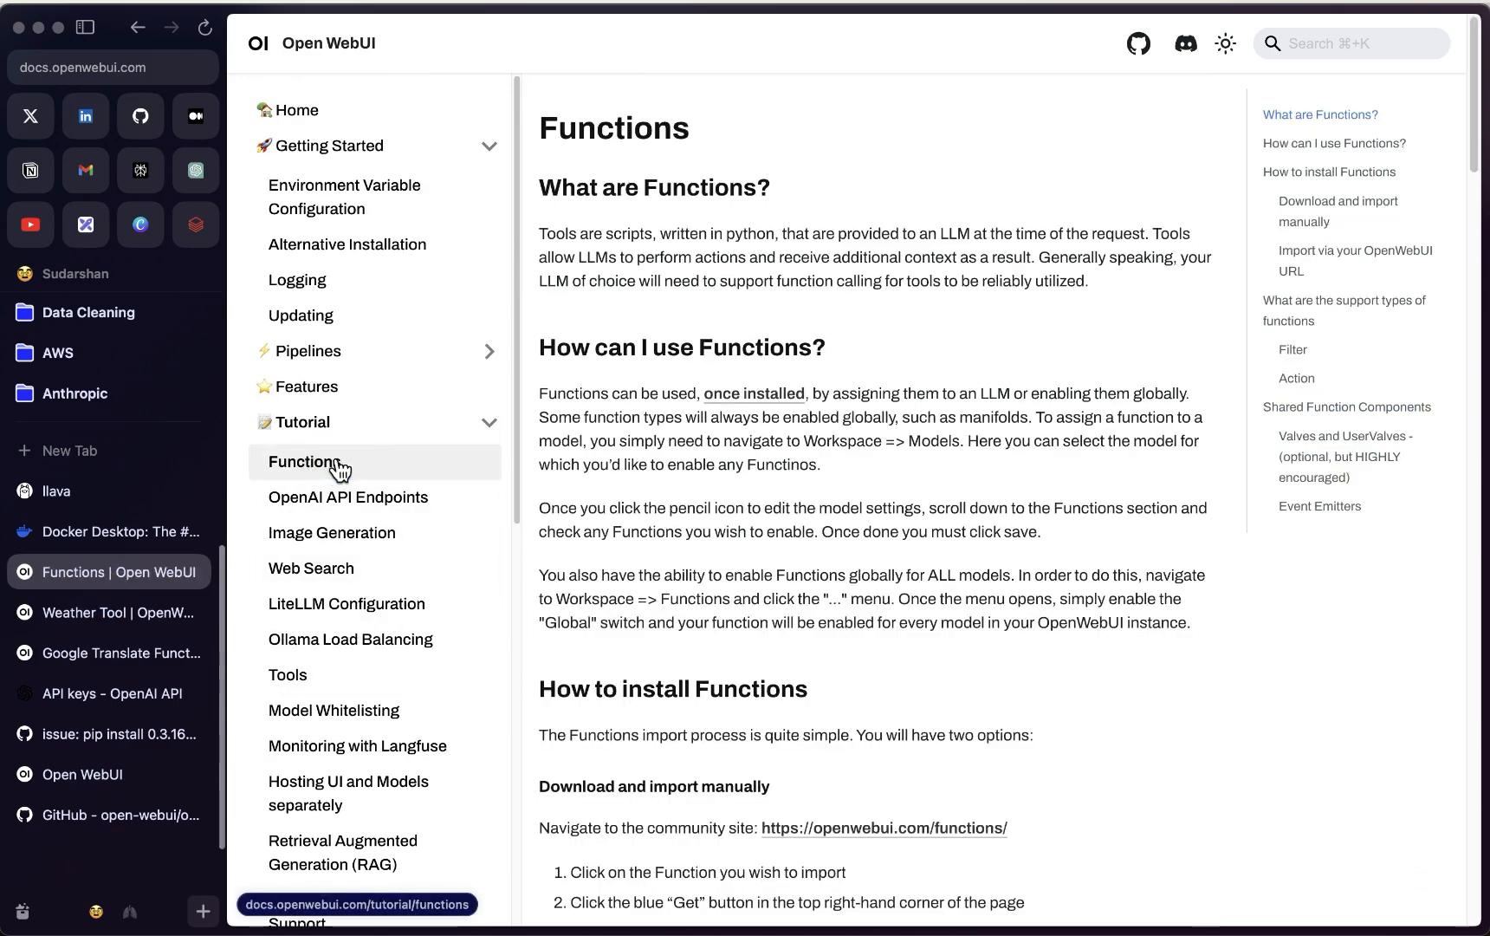
left_click_drag(537, 186, 745, 184)
left_click_drag(539, 233, 739, 250)
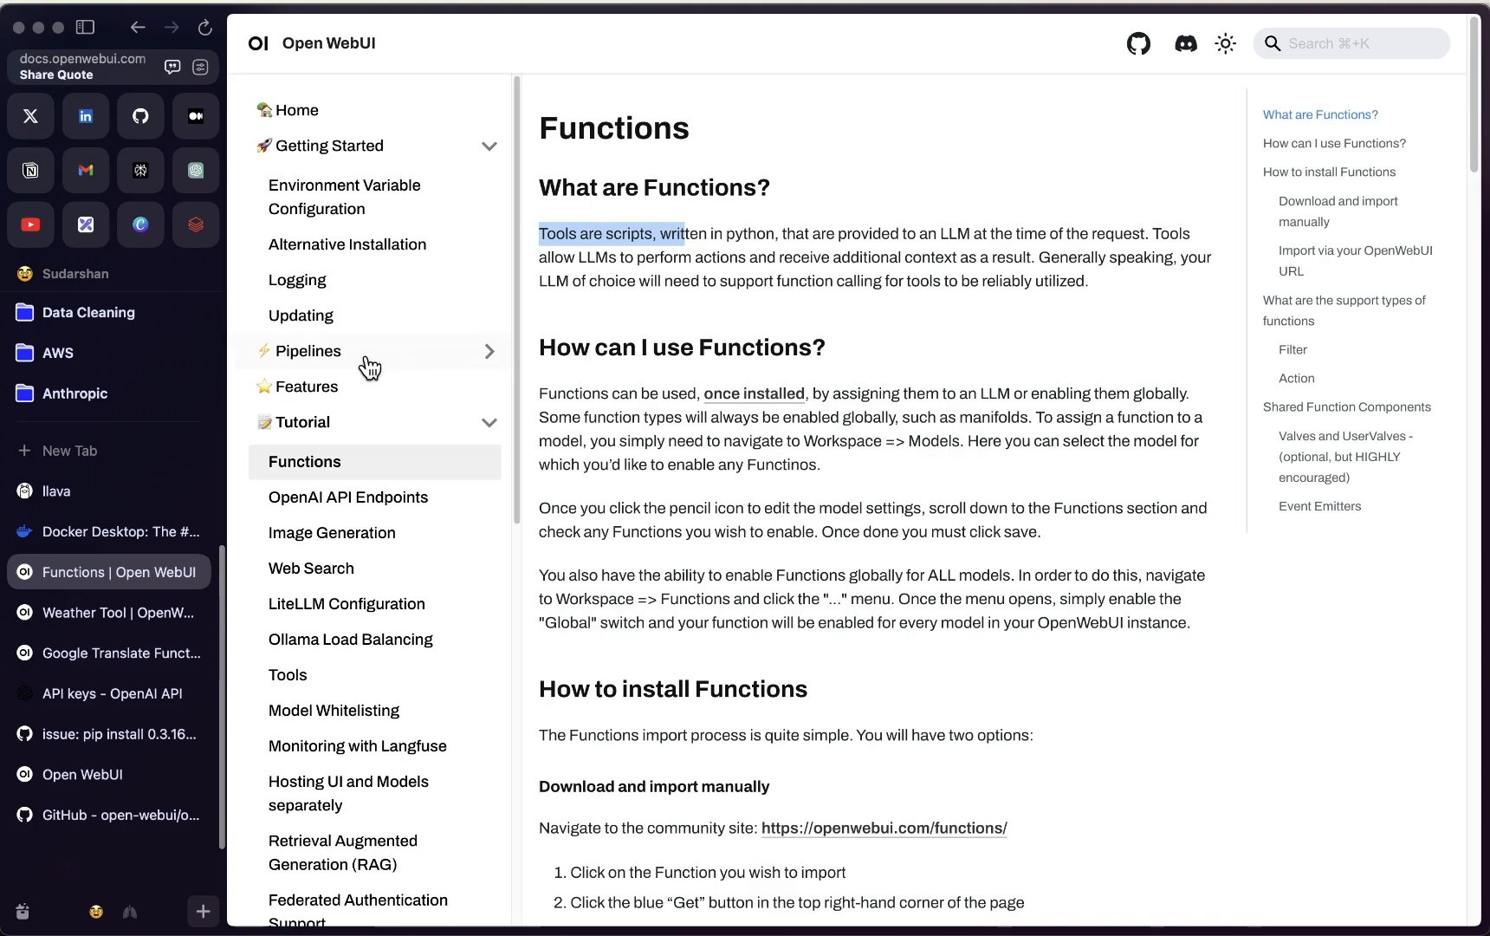
Read the Pipelines Functions docs, then return to Open WebUI and start a new function
left_click(306, 363)
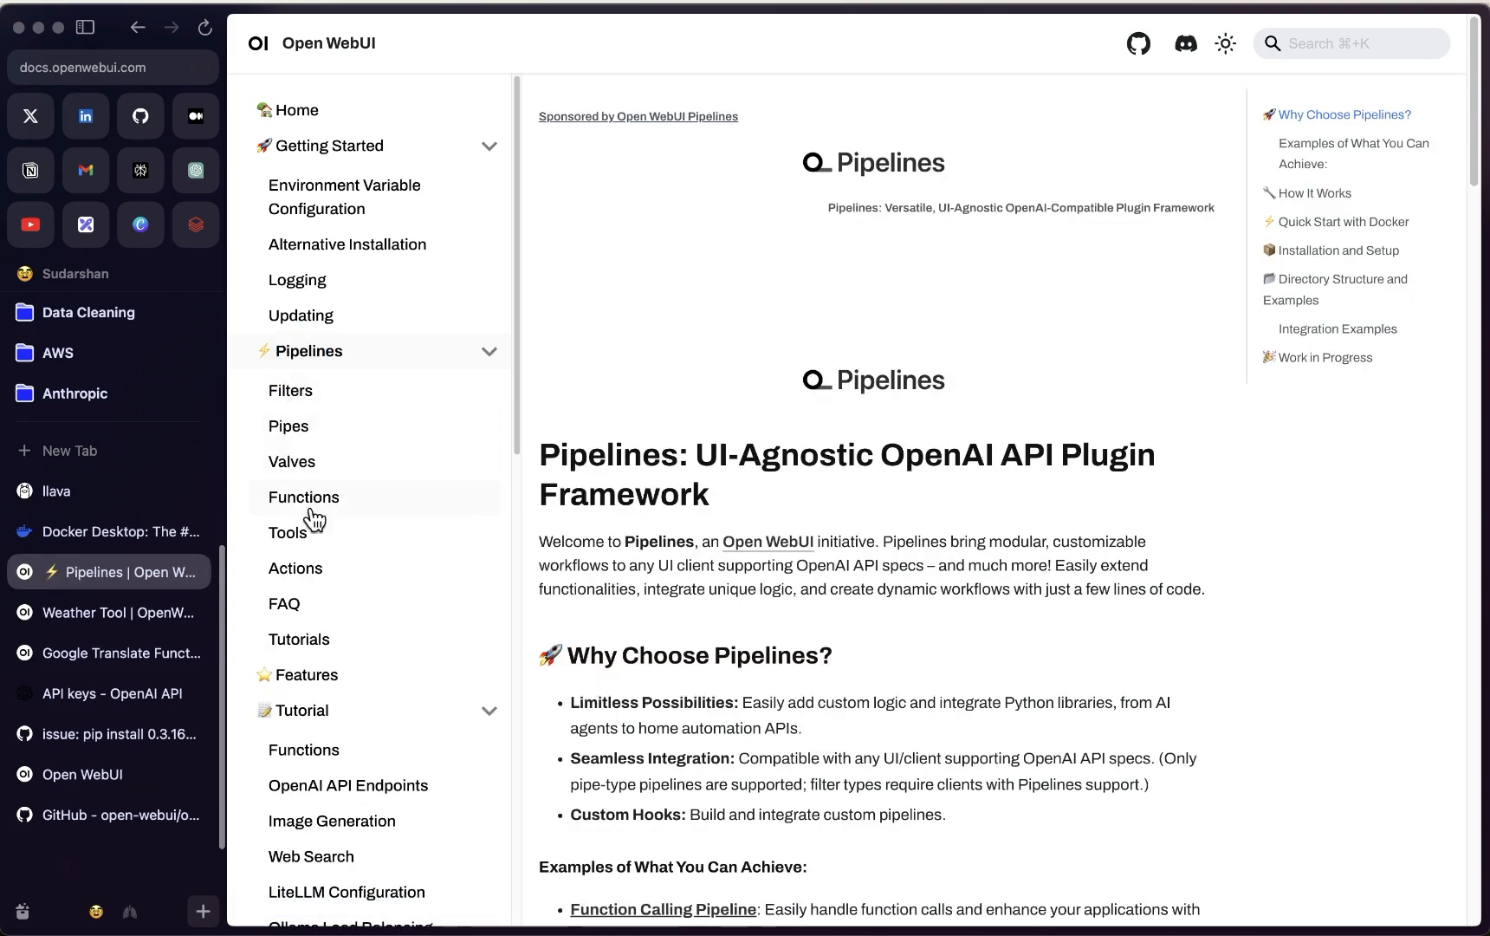
left_click(382, 357)
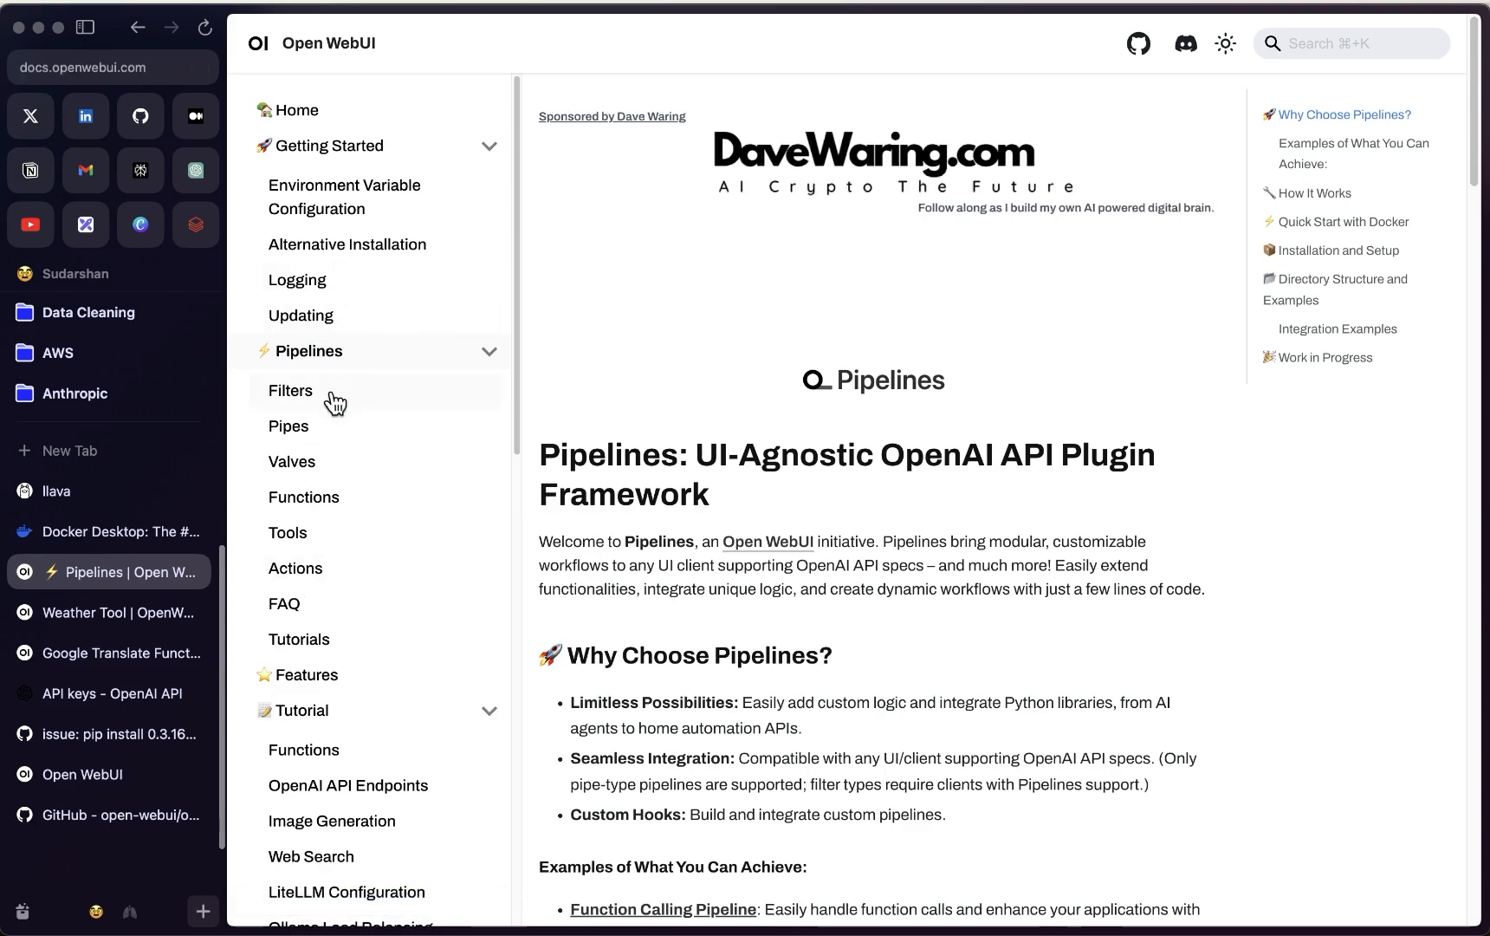
left_click(317, 487)
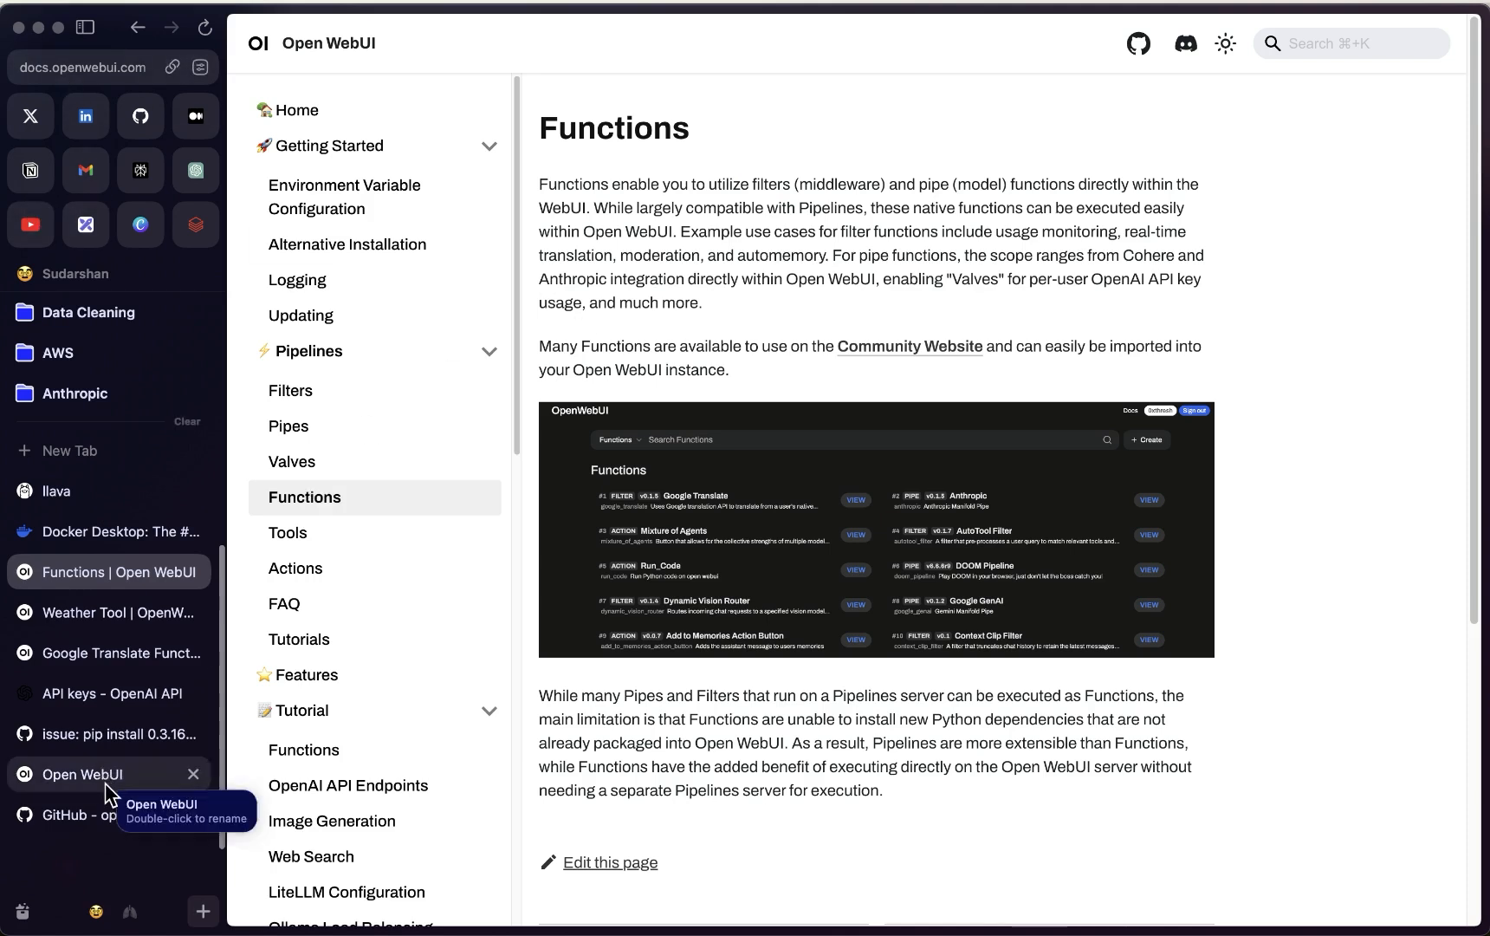
key("ctrl+Up")
left_click(387, 689)
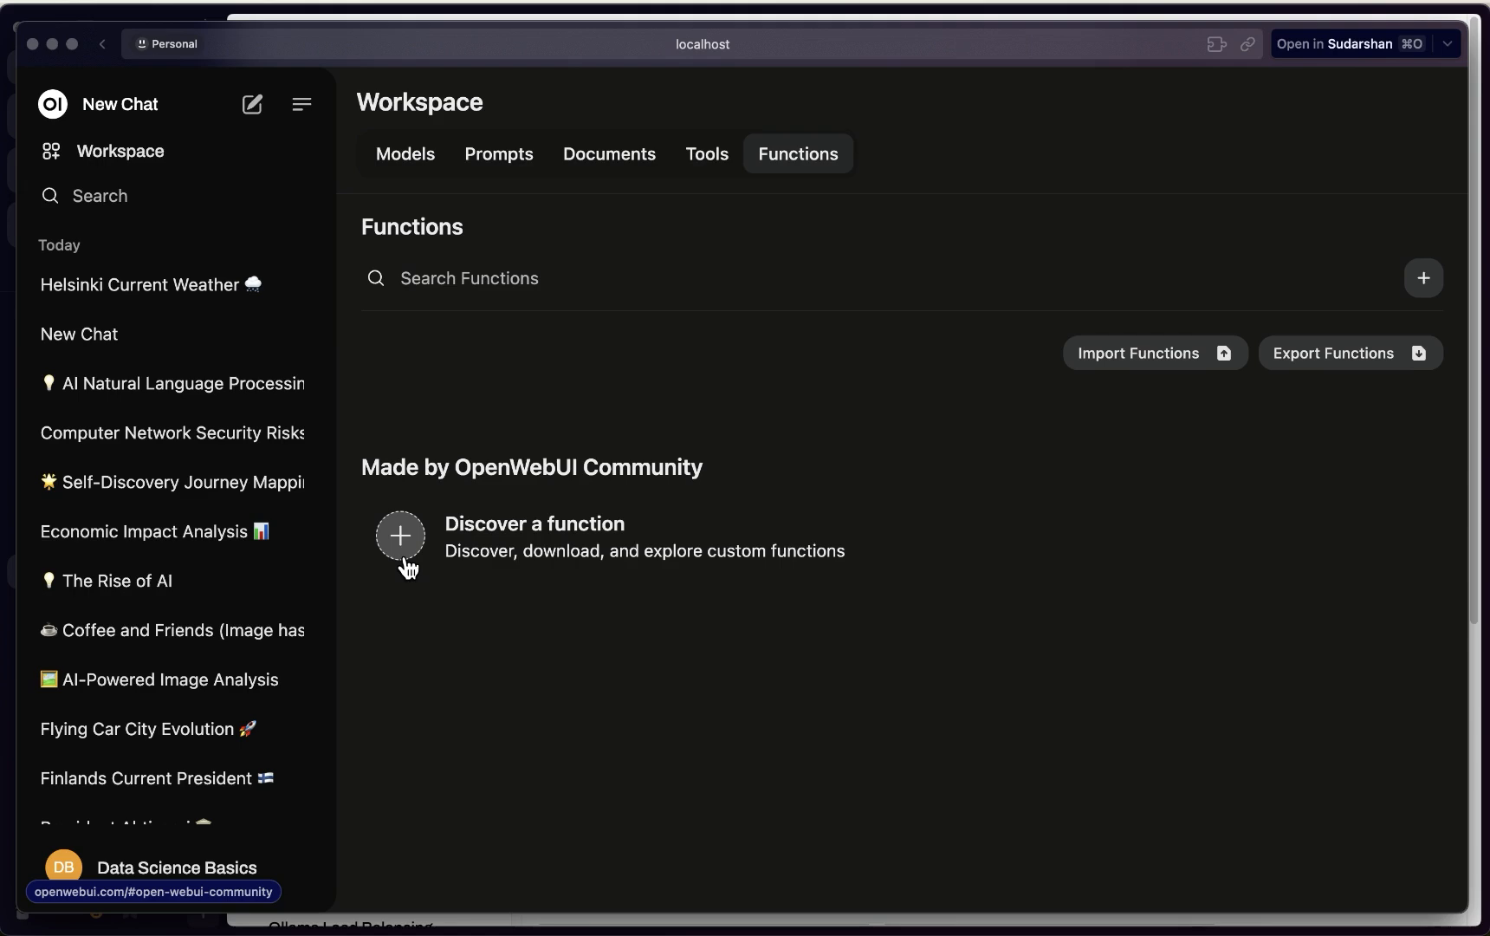
left_click(1421, 279)
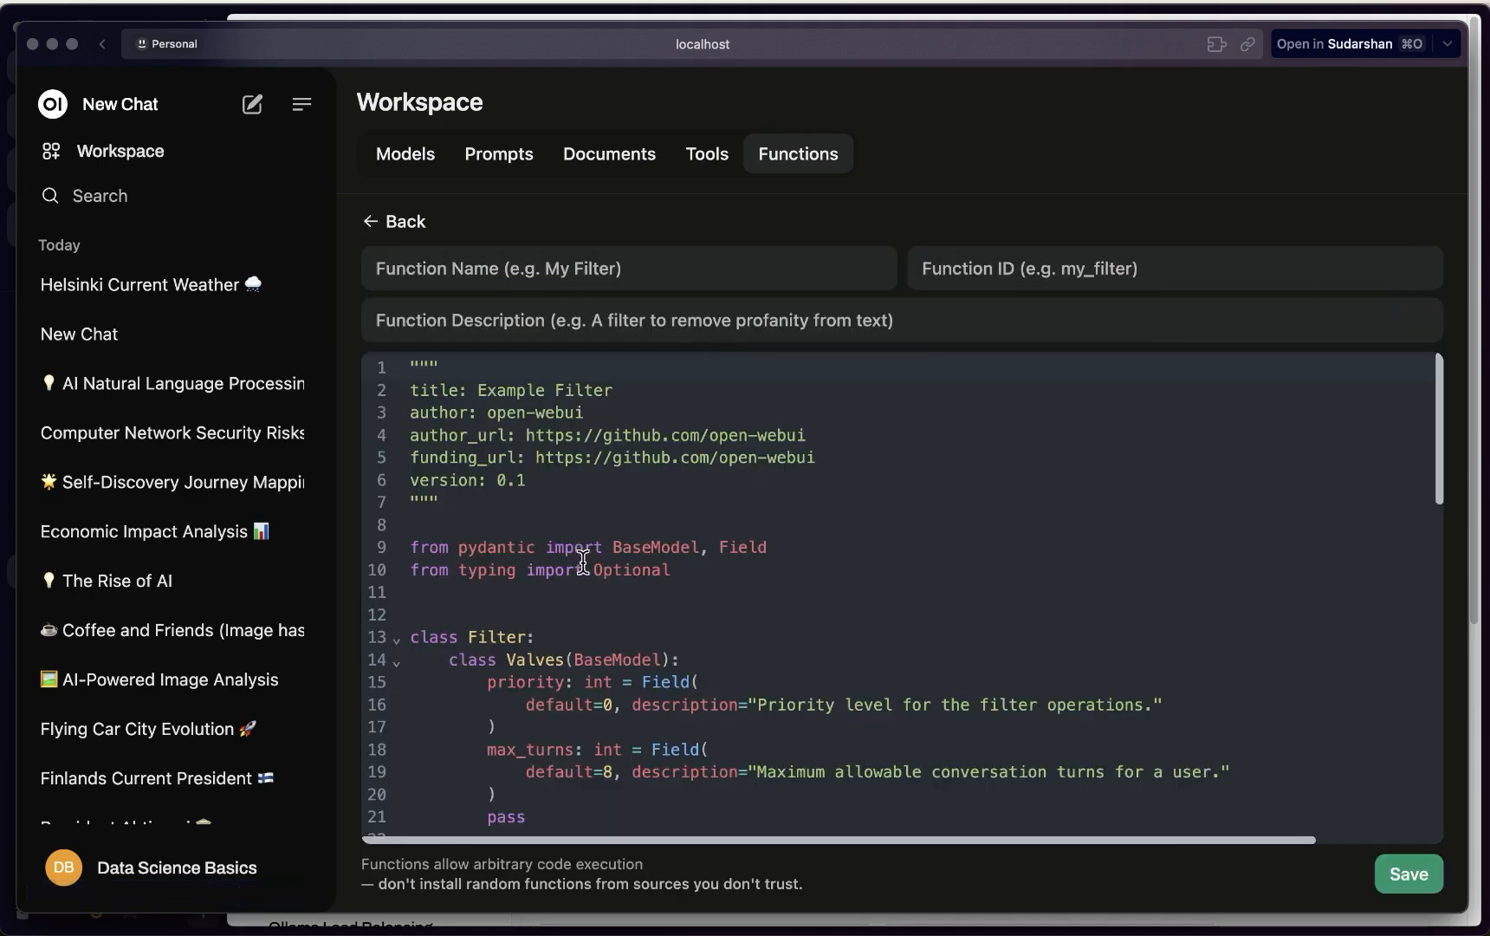
Copy the Google Translate filter code from its community page and return to the Open WebUI function editor
key("ctrl+Up")
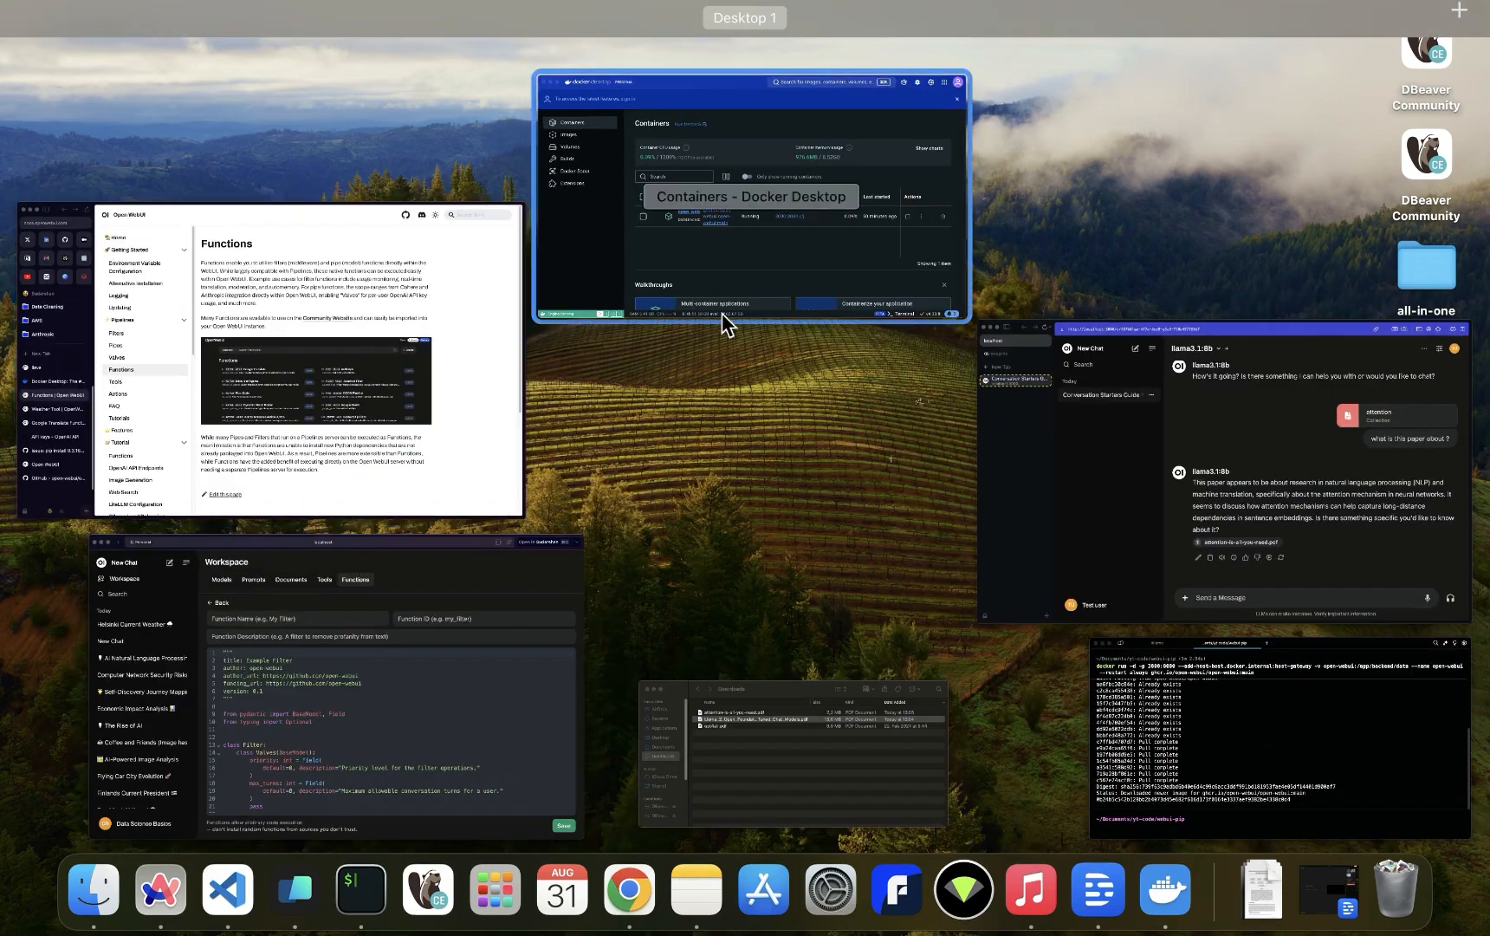
left_click(319, 487)
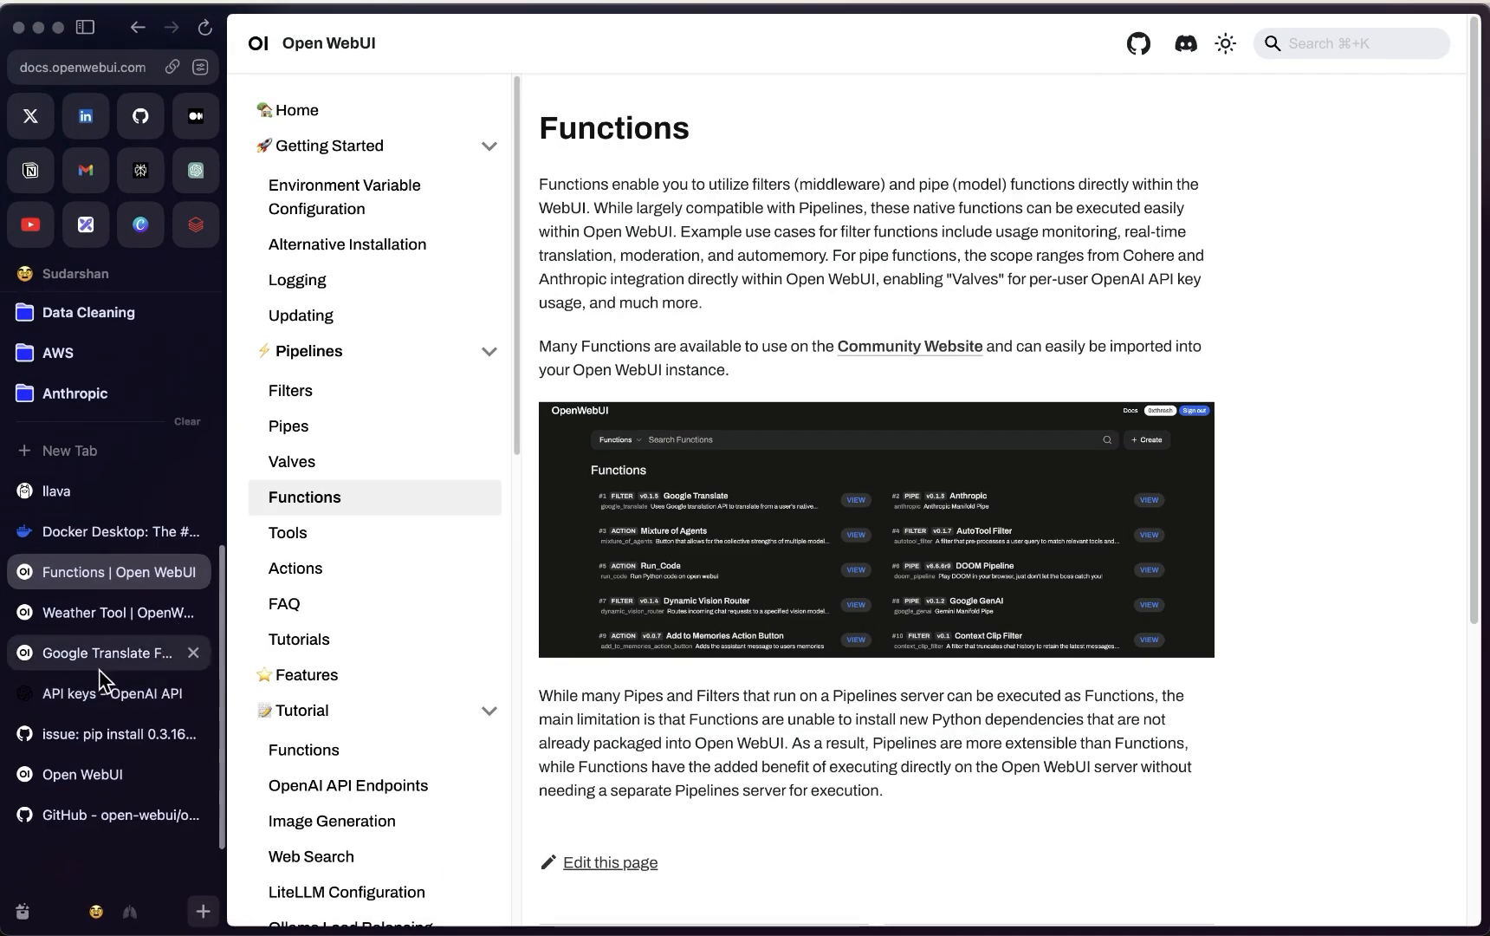
left_click(99, 652)
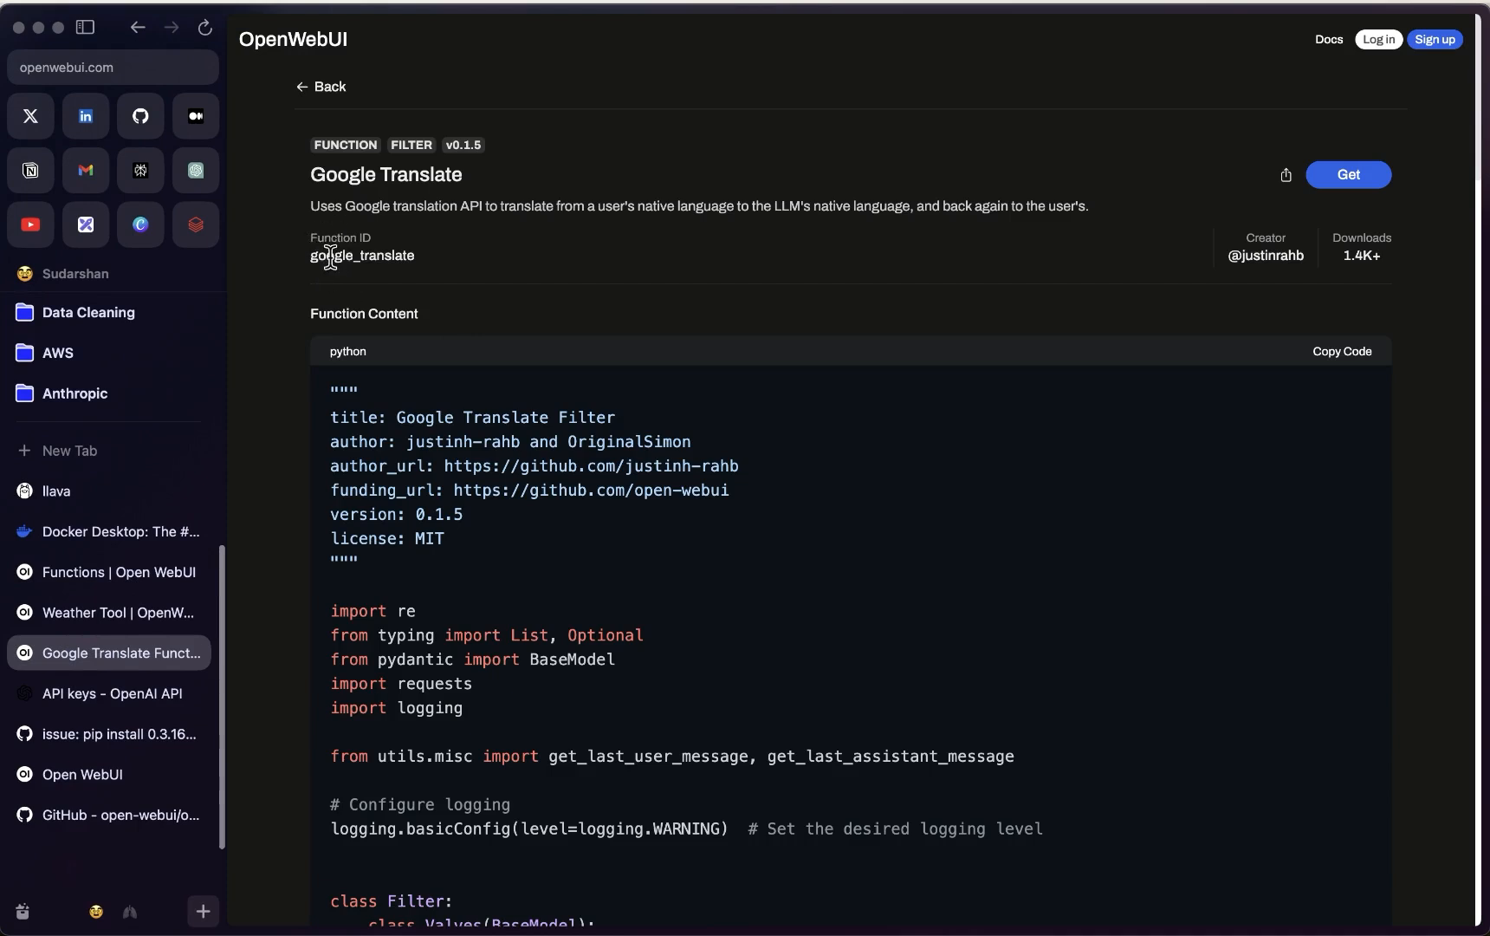
left_click_drag(309, 206, 738, 217)
left_click(781, 214)
left_click(1363, 356)
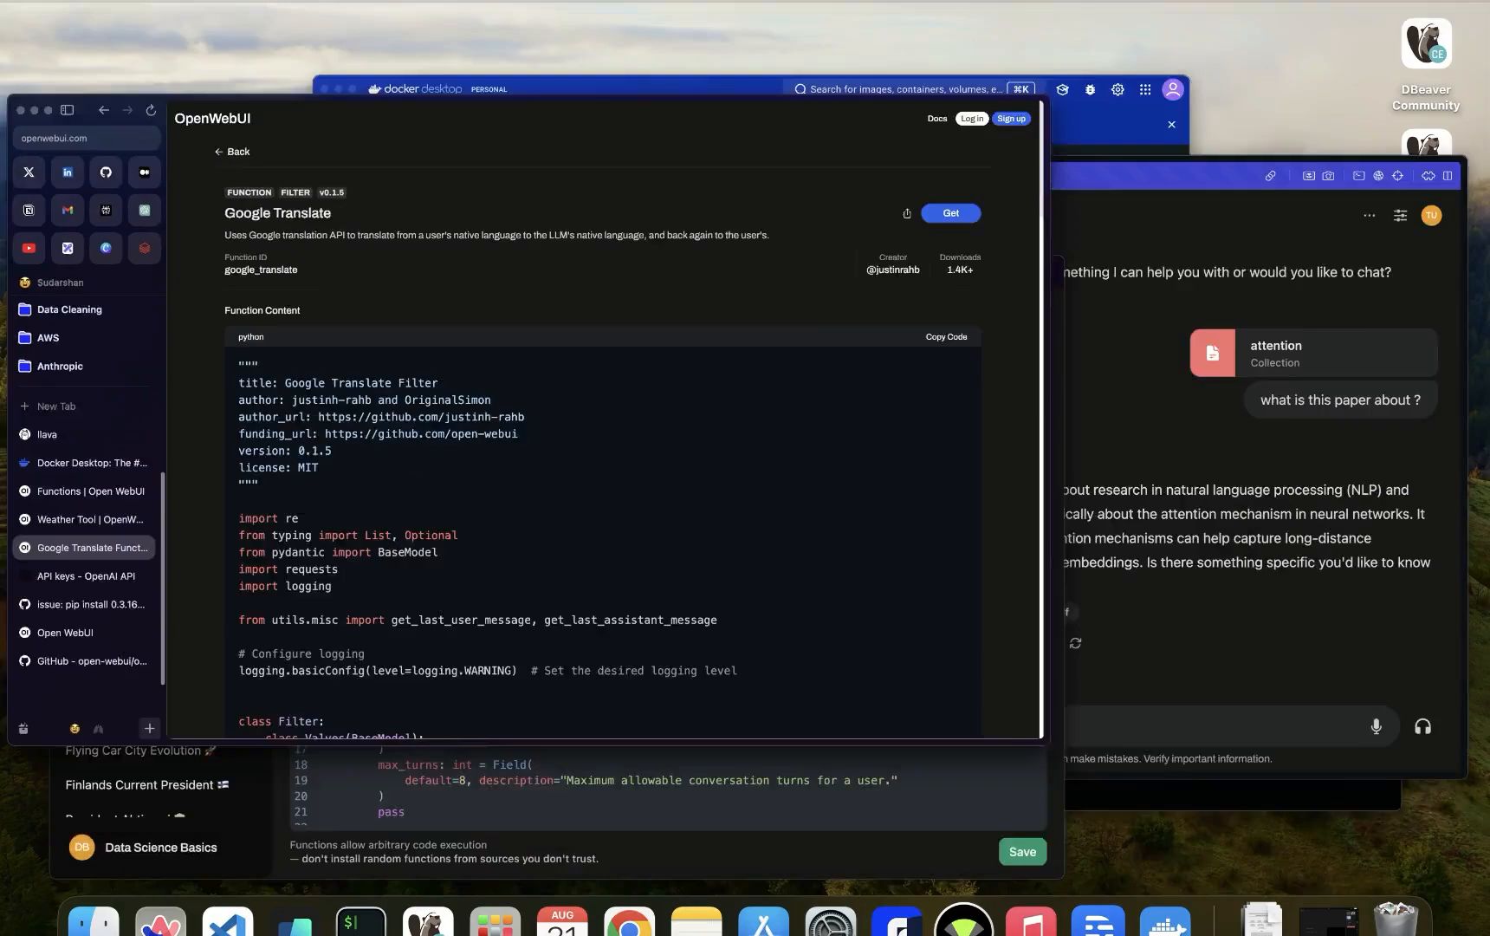
key("ctrl+Up")
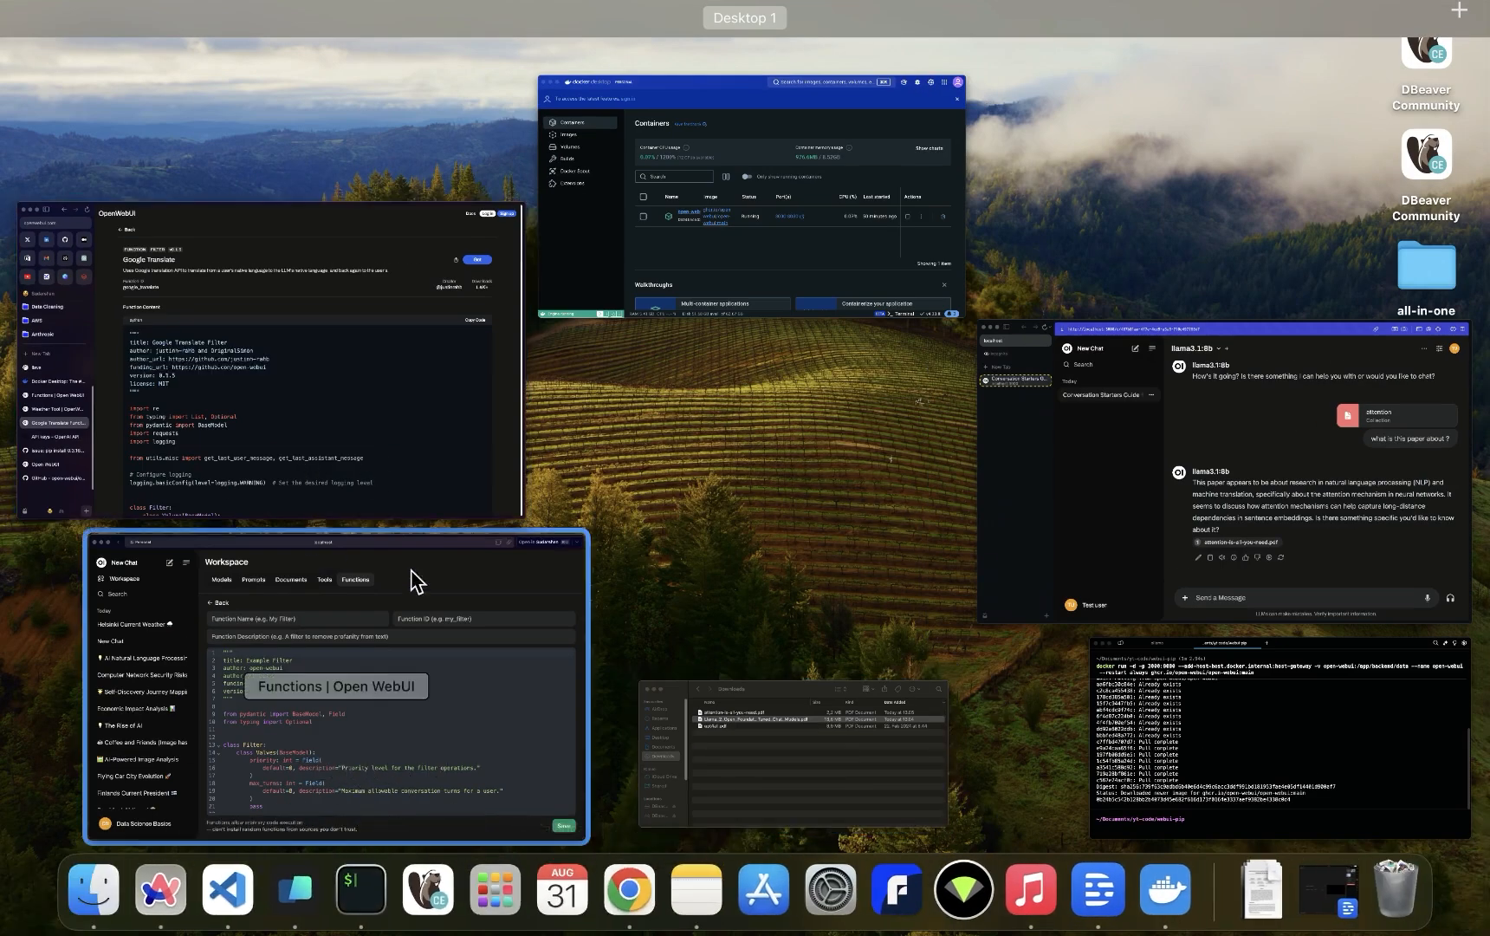
left_click(475, 747)
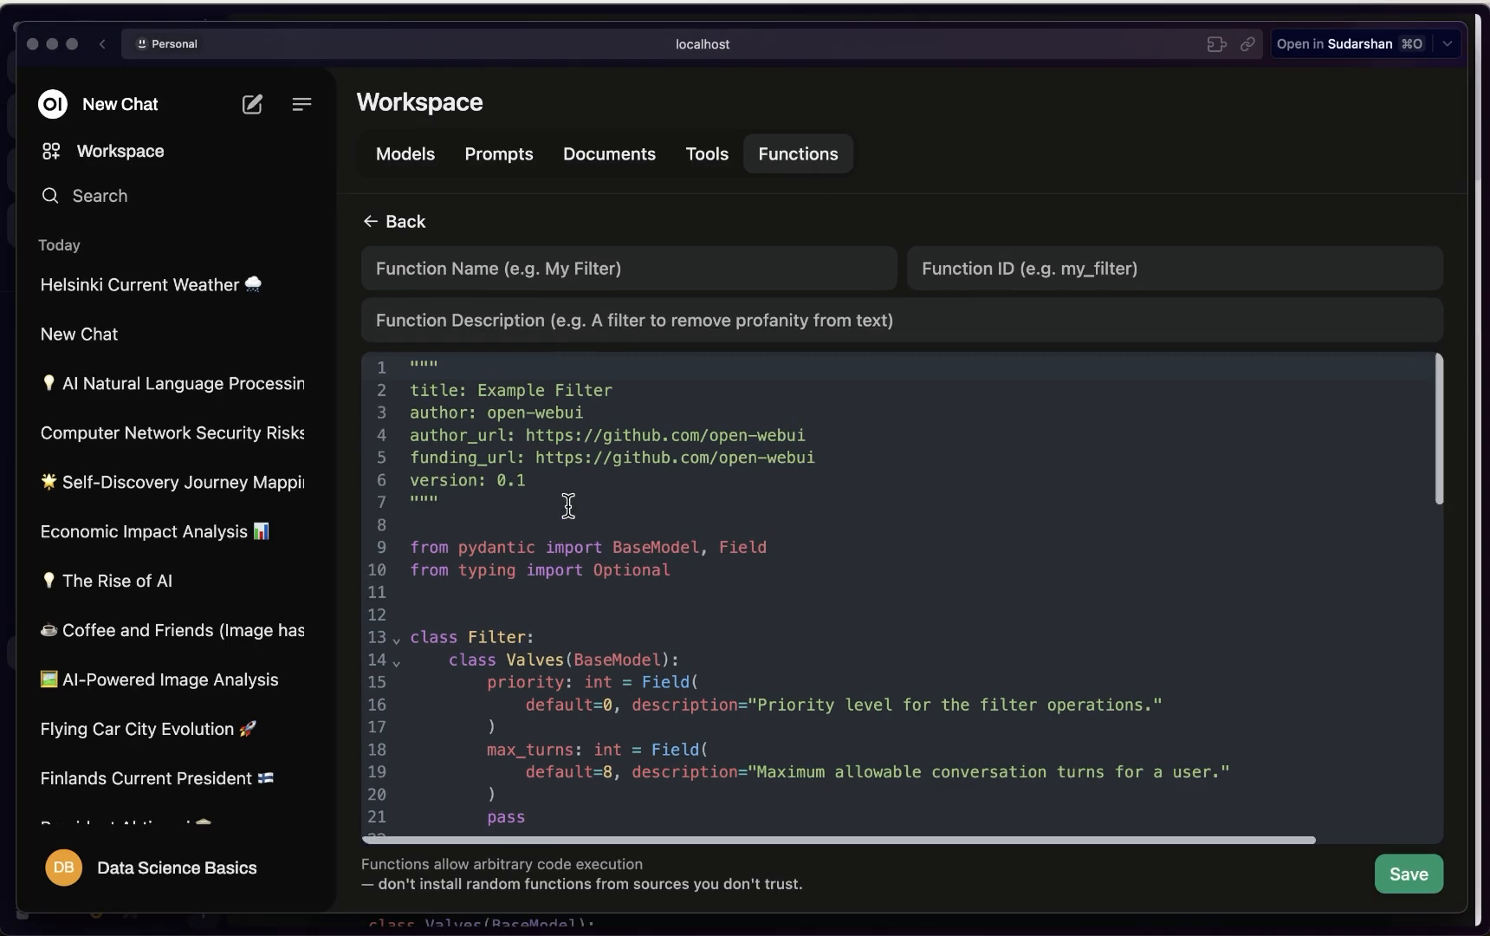
Replace the Example Filter template with the copied Google Translate filter code
left_click(559, 482)
key("super+a")
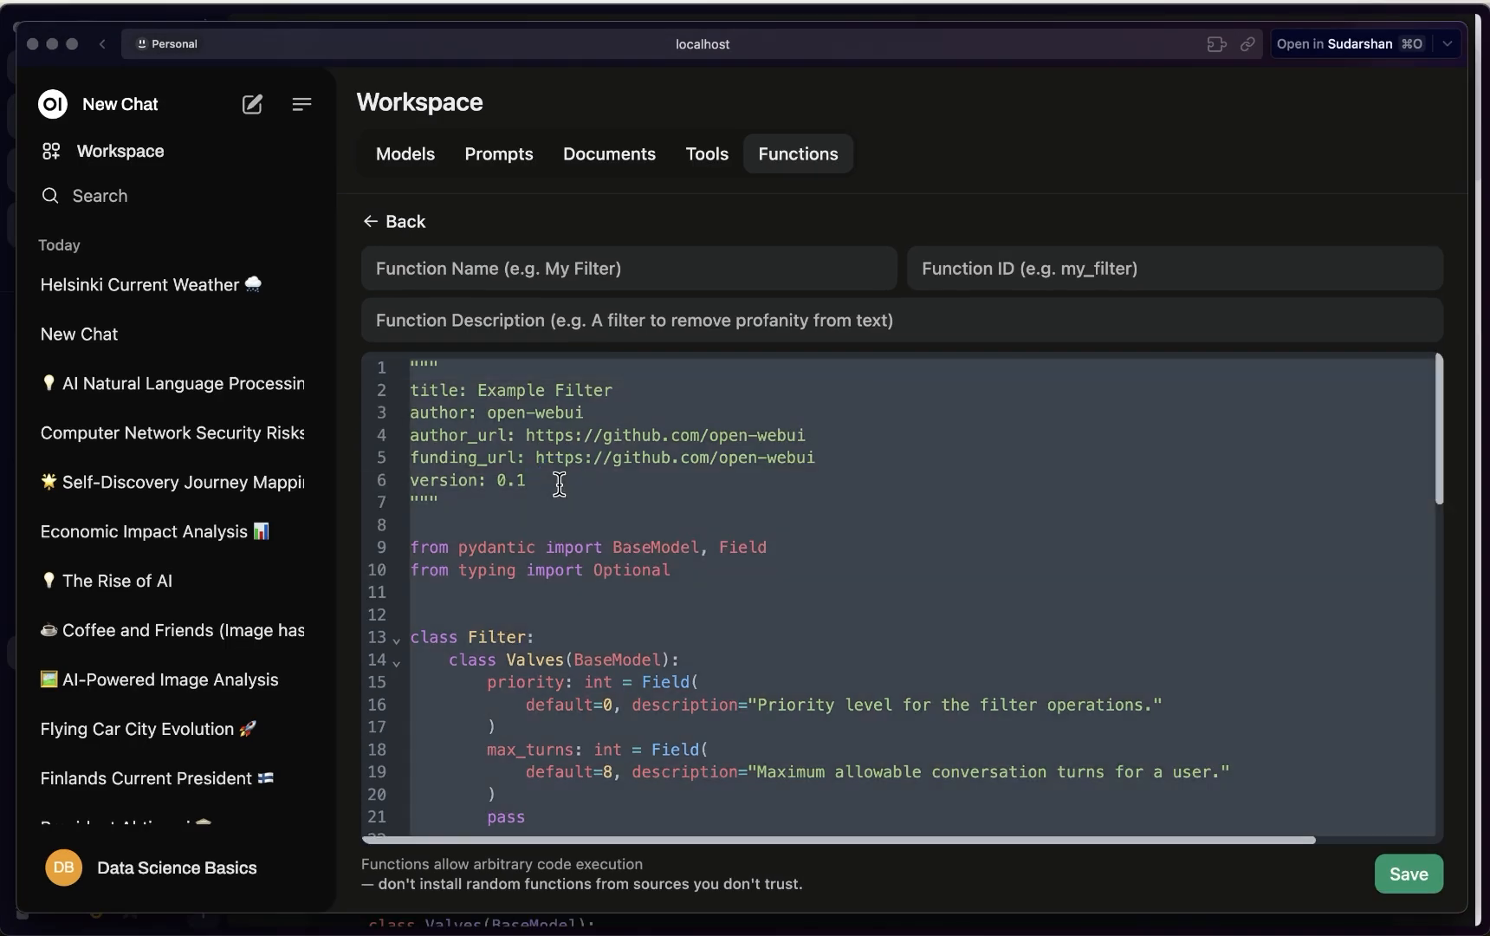
key("super+v")
Name the function goolge_translate, describe it as 'Simple translation', and save it, accepting the warning
left_click(520, 271)
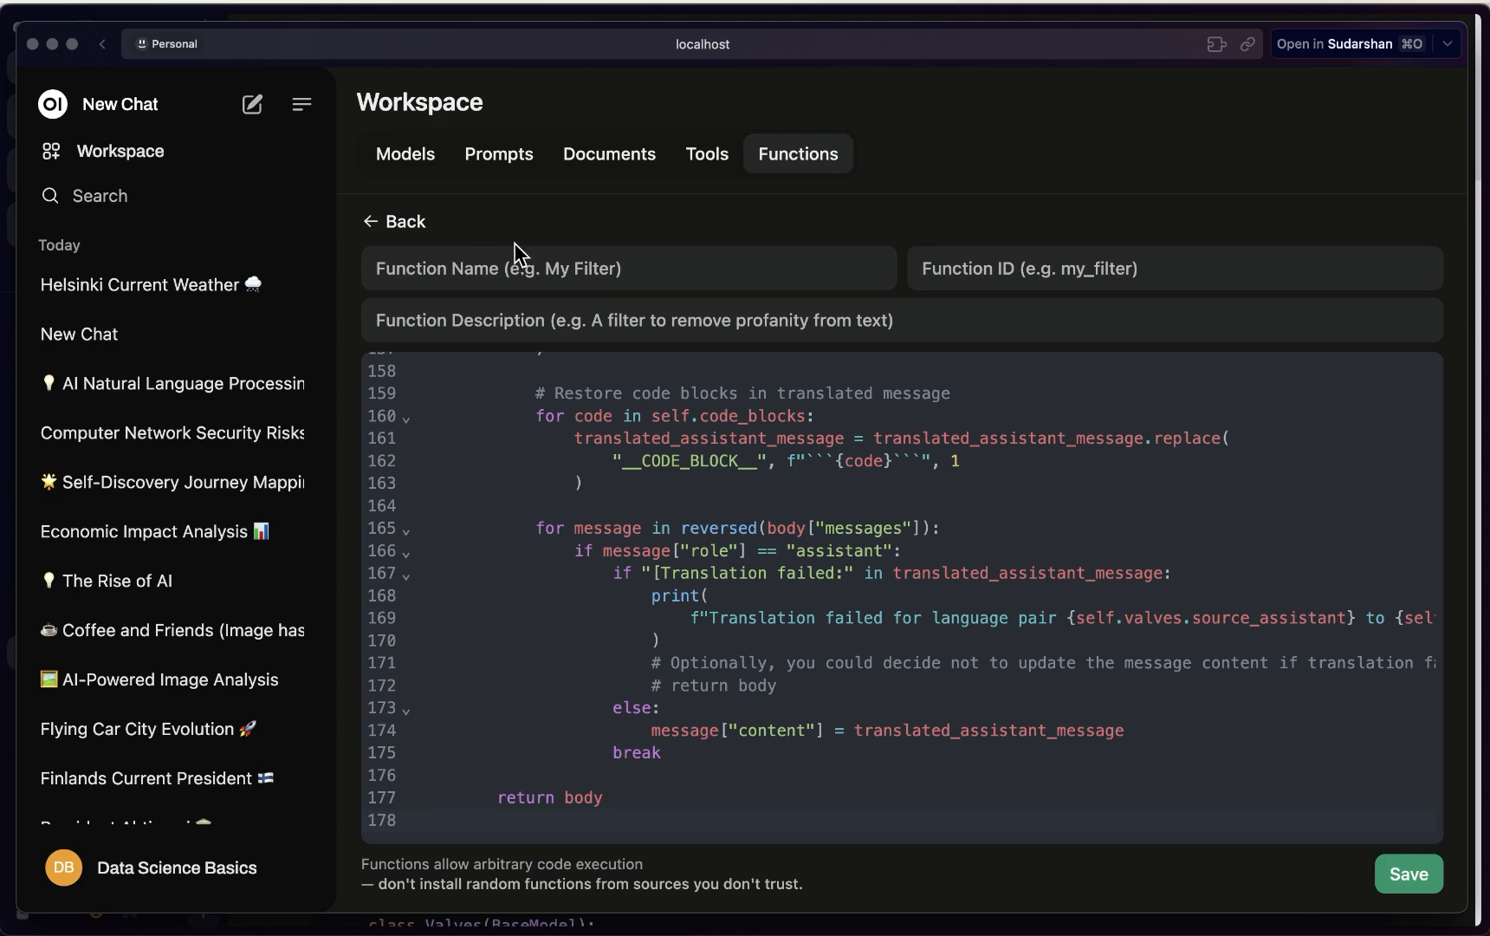
type("goolge_translate")
left_click(485, 320)
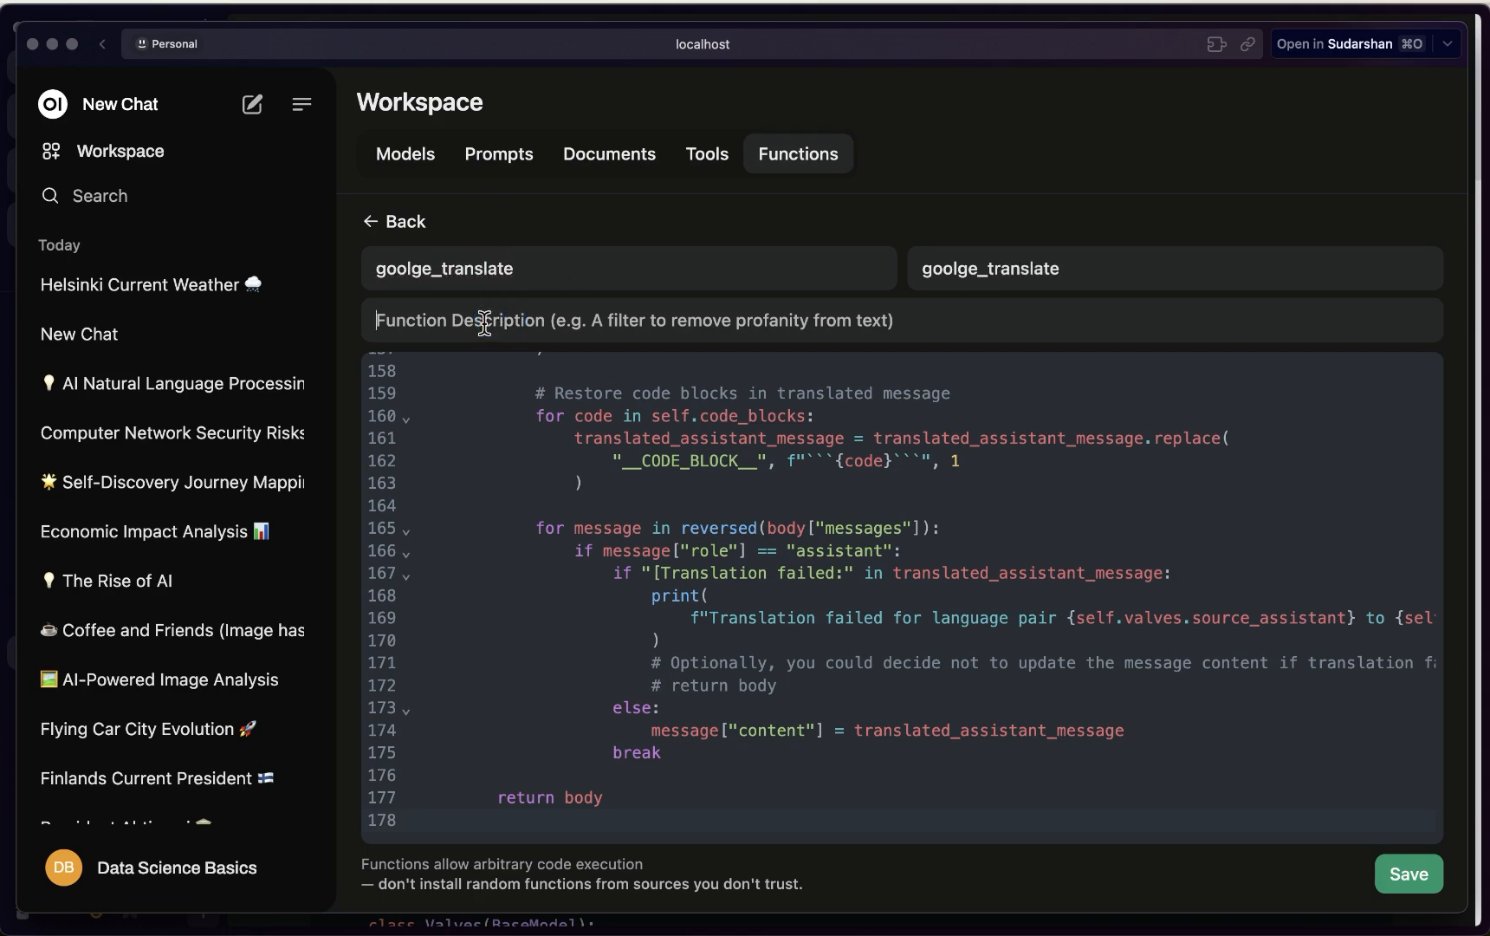
type("Simple")
type(" transat")
type("latio")
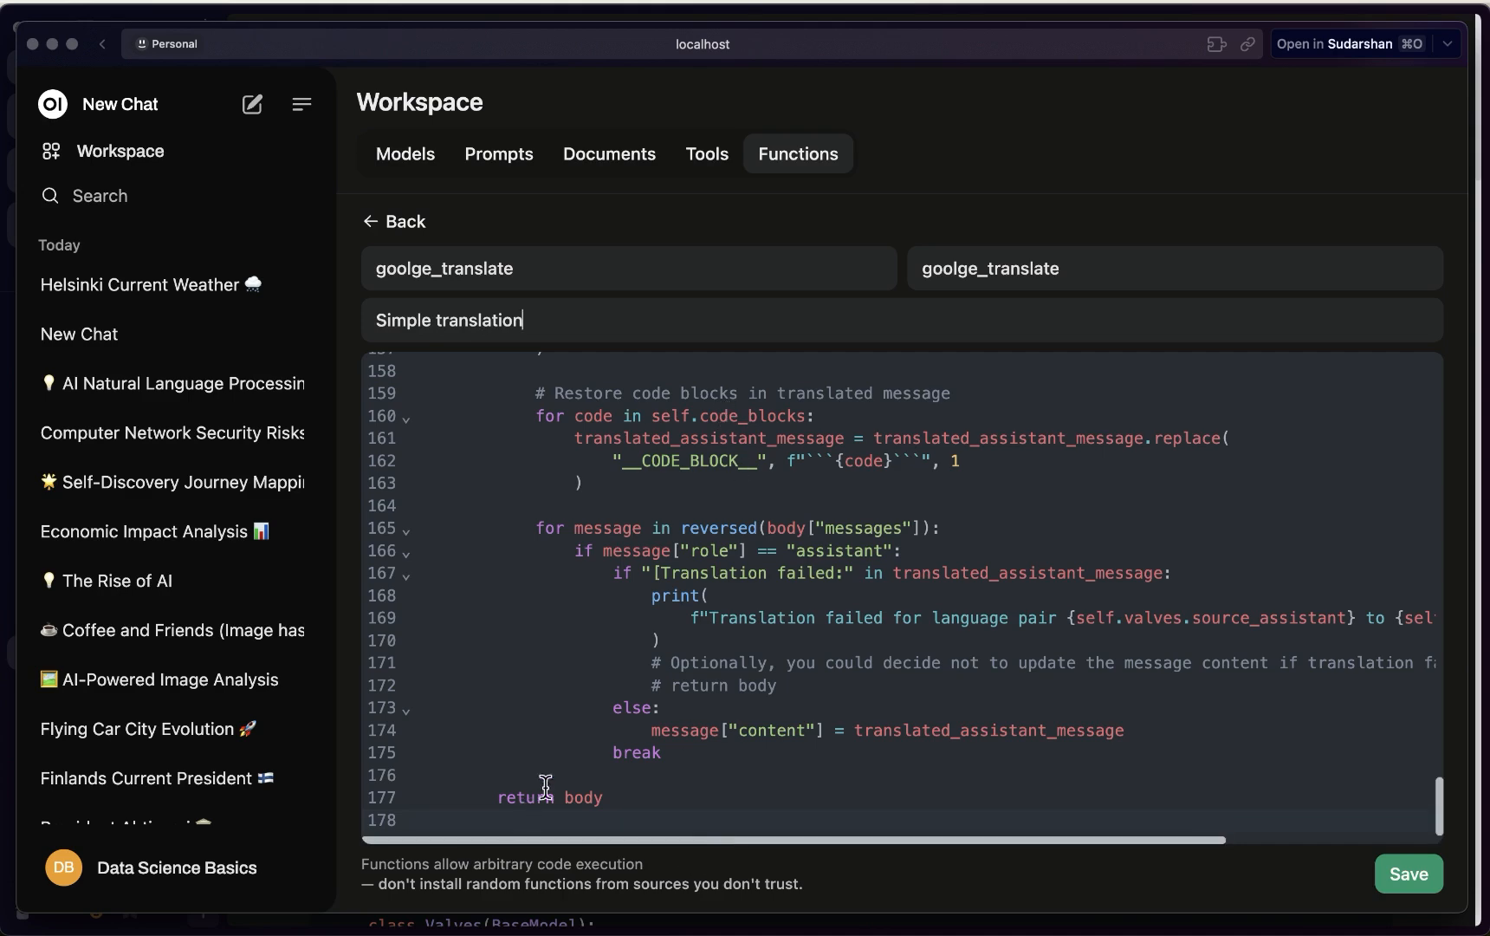
left_click(1419, 871)
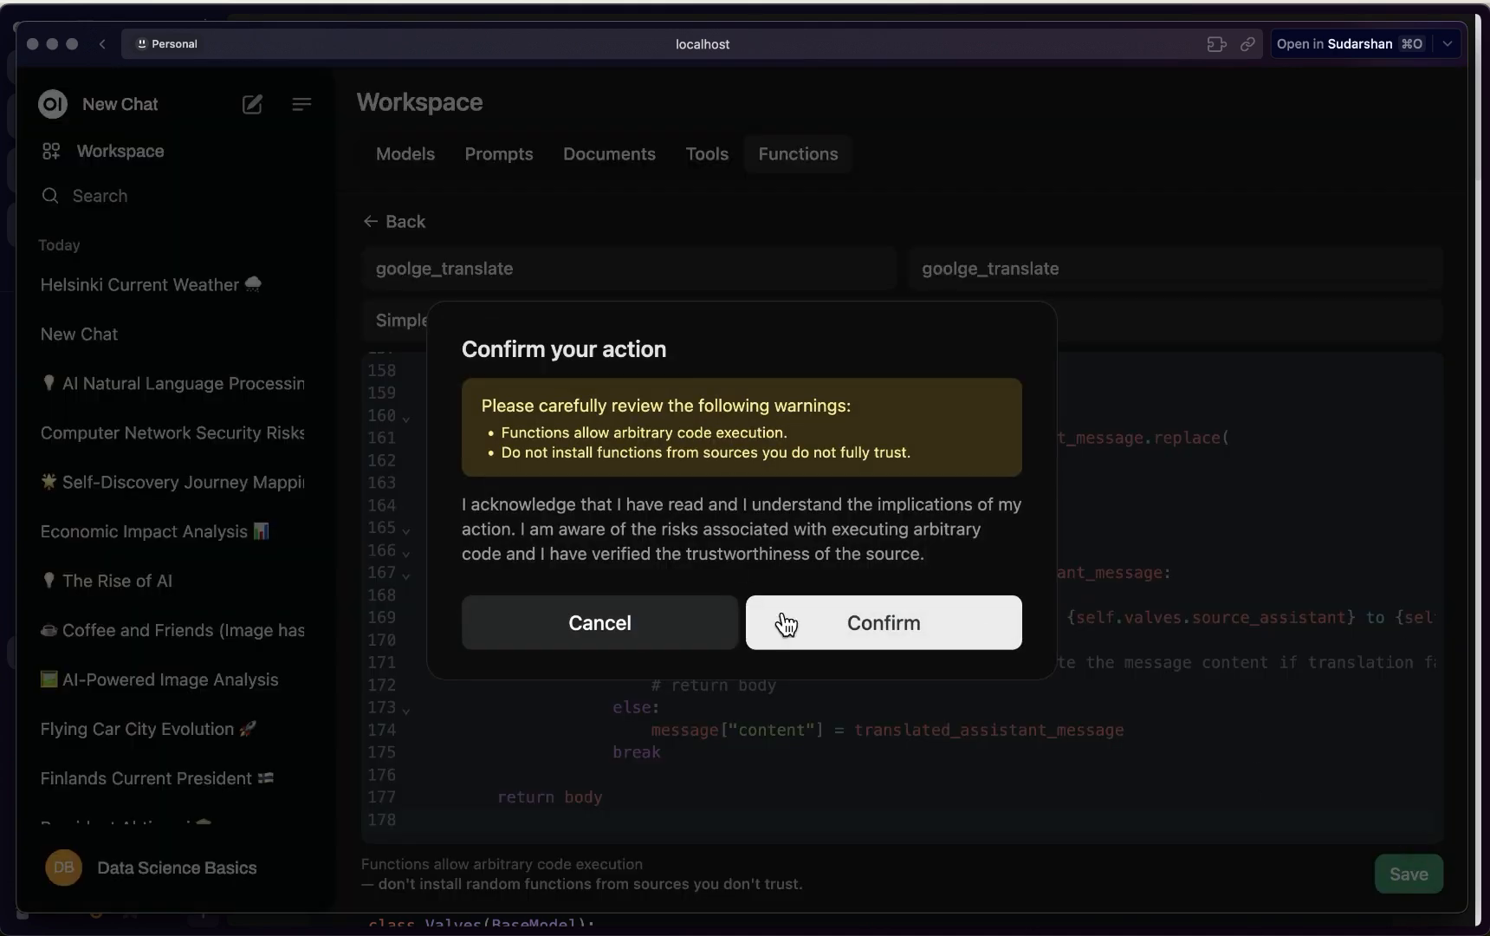
left_click(785, 622)
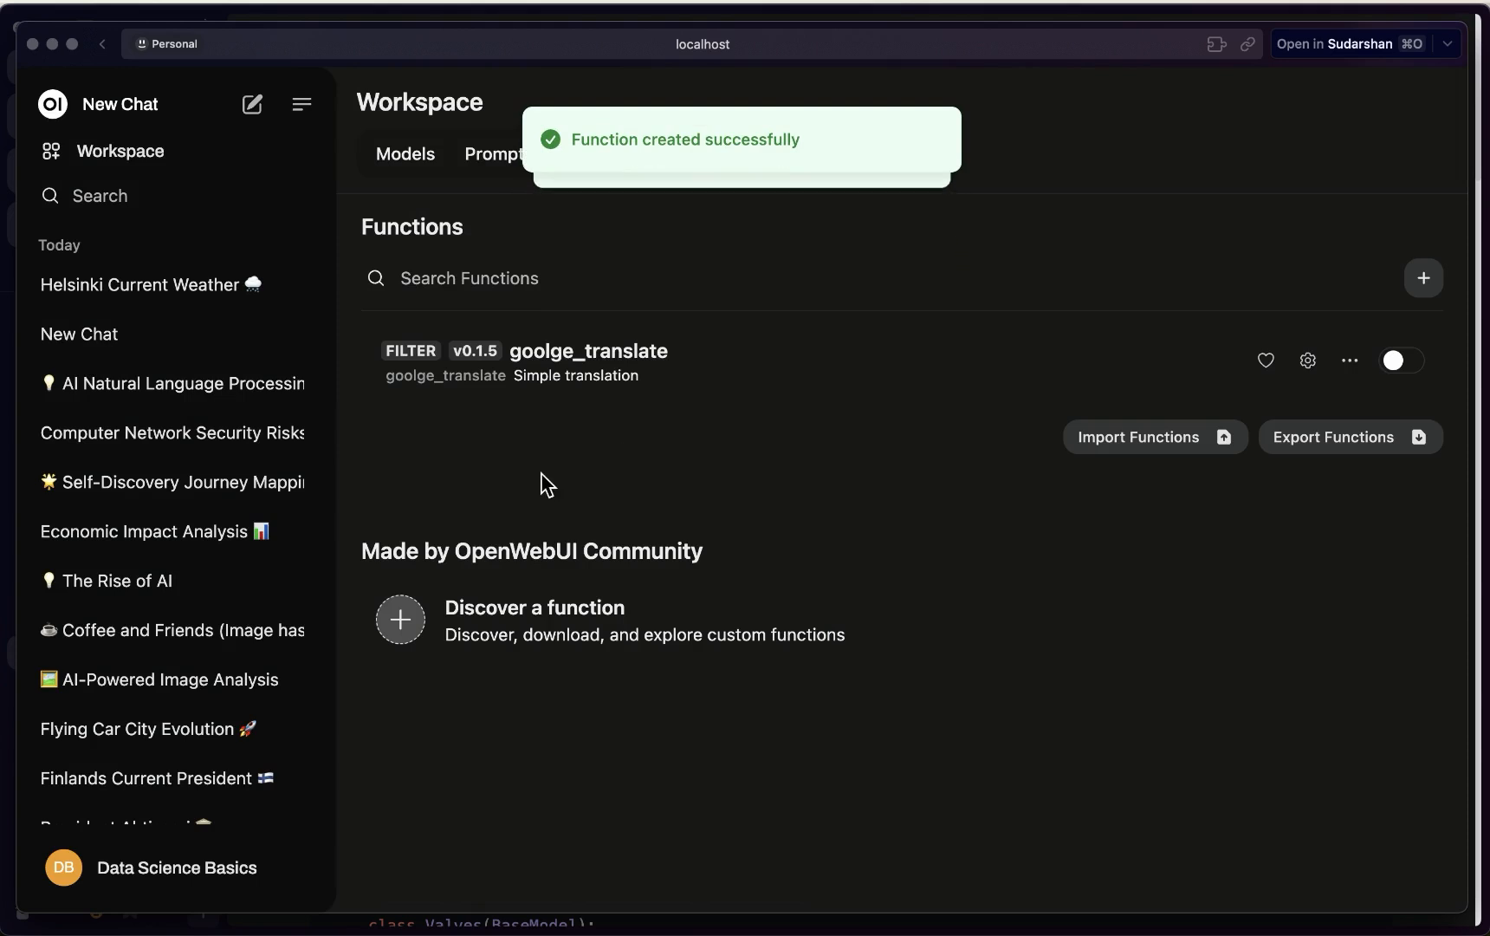
left_click(403, 158)
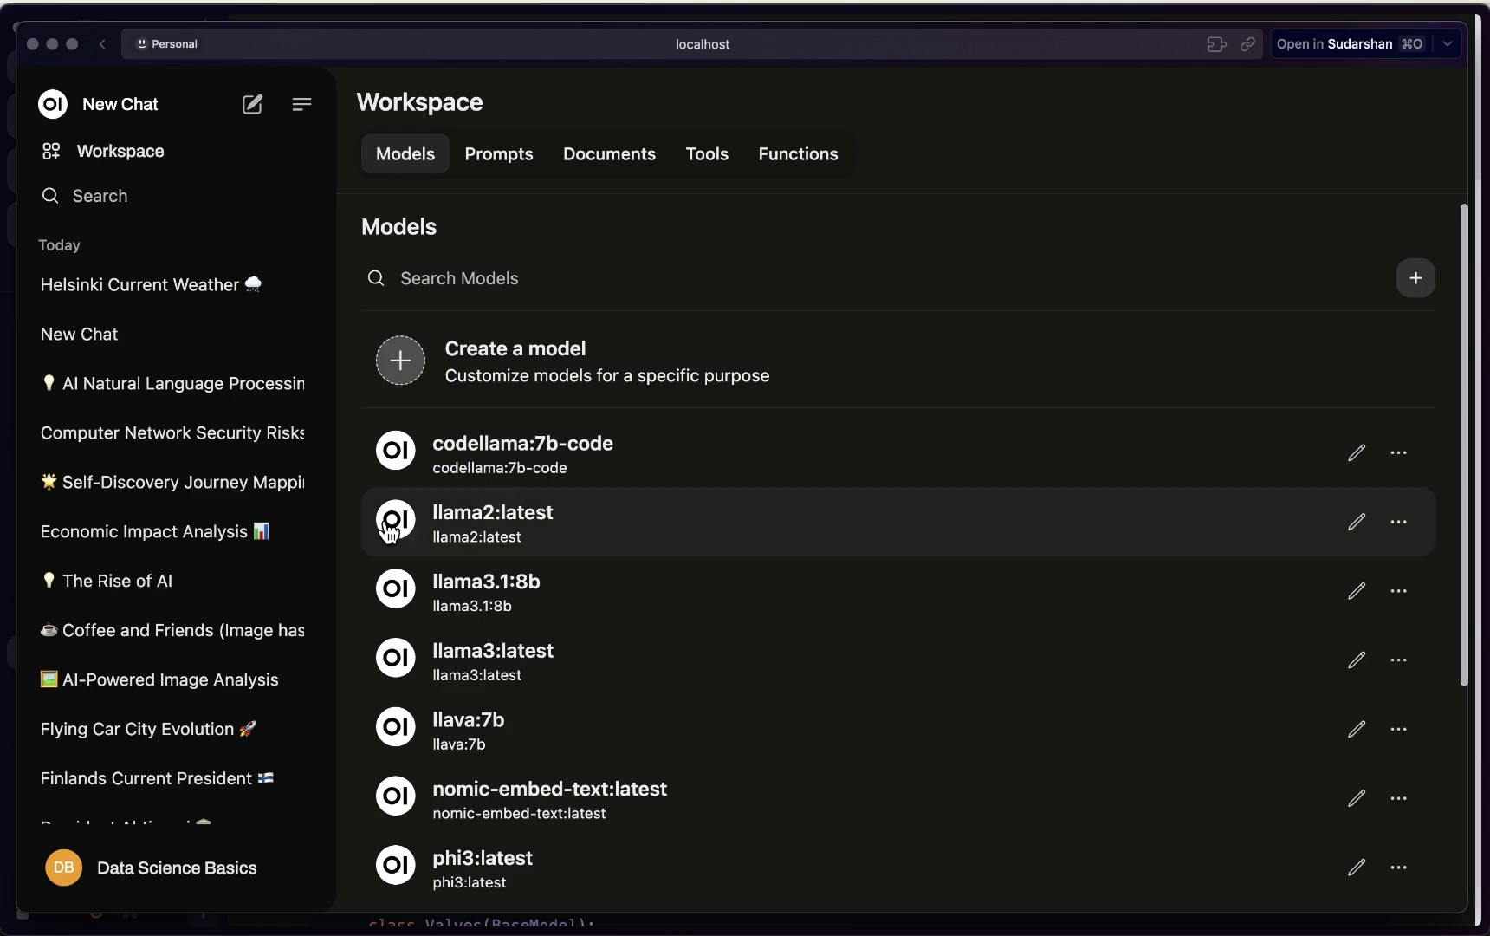
Start a new model named Translate on base llama3.1:8b, described 'Model to do the translation'
left_click(407, 368)
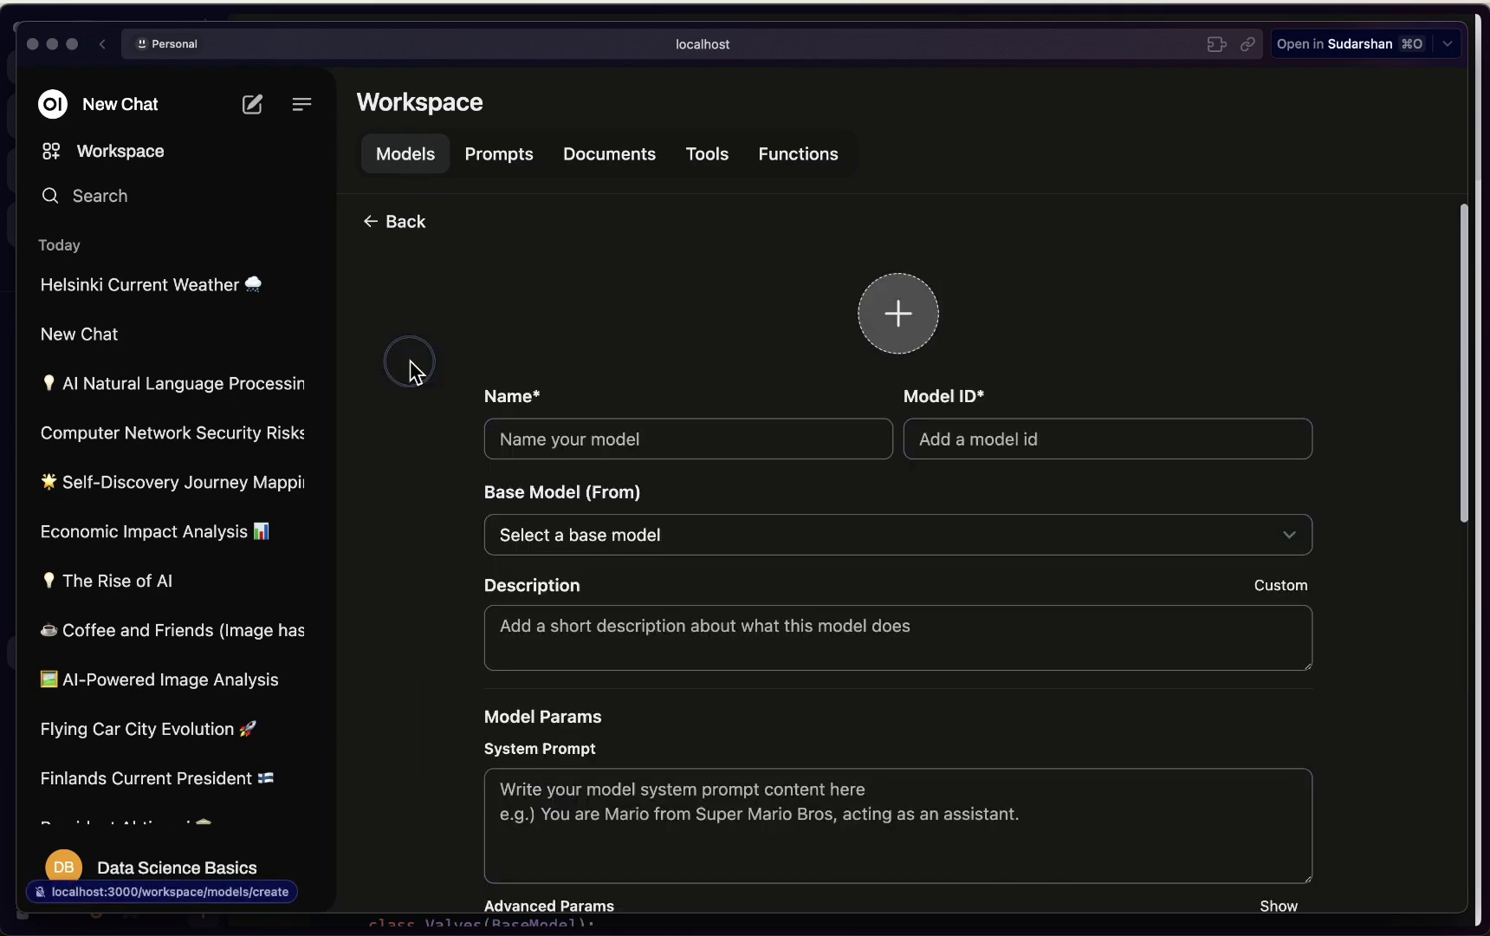
left_click(614, 435)
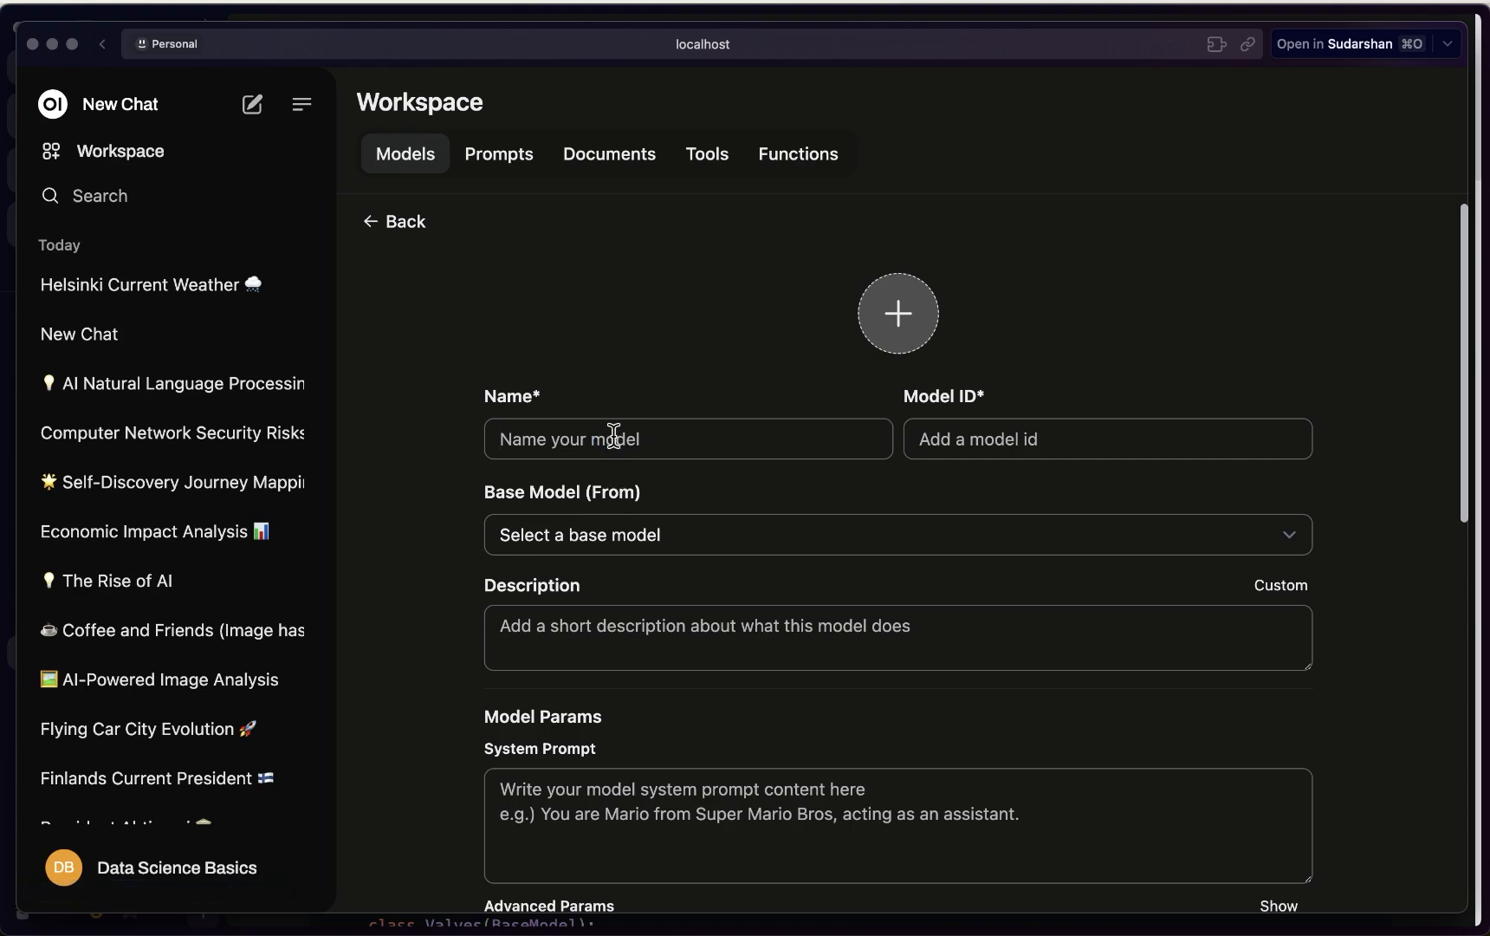
type("Tran")
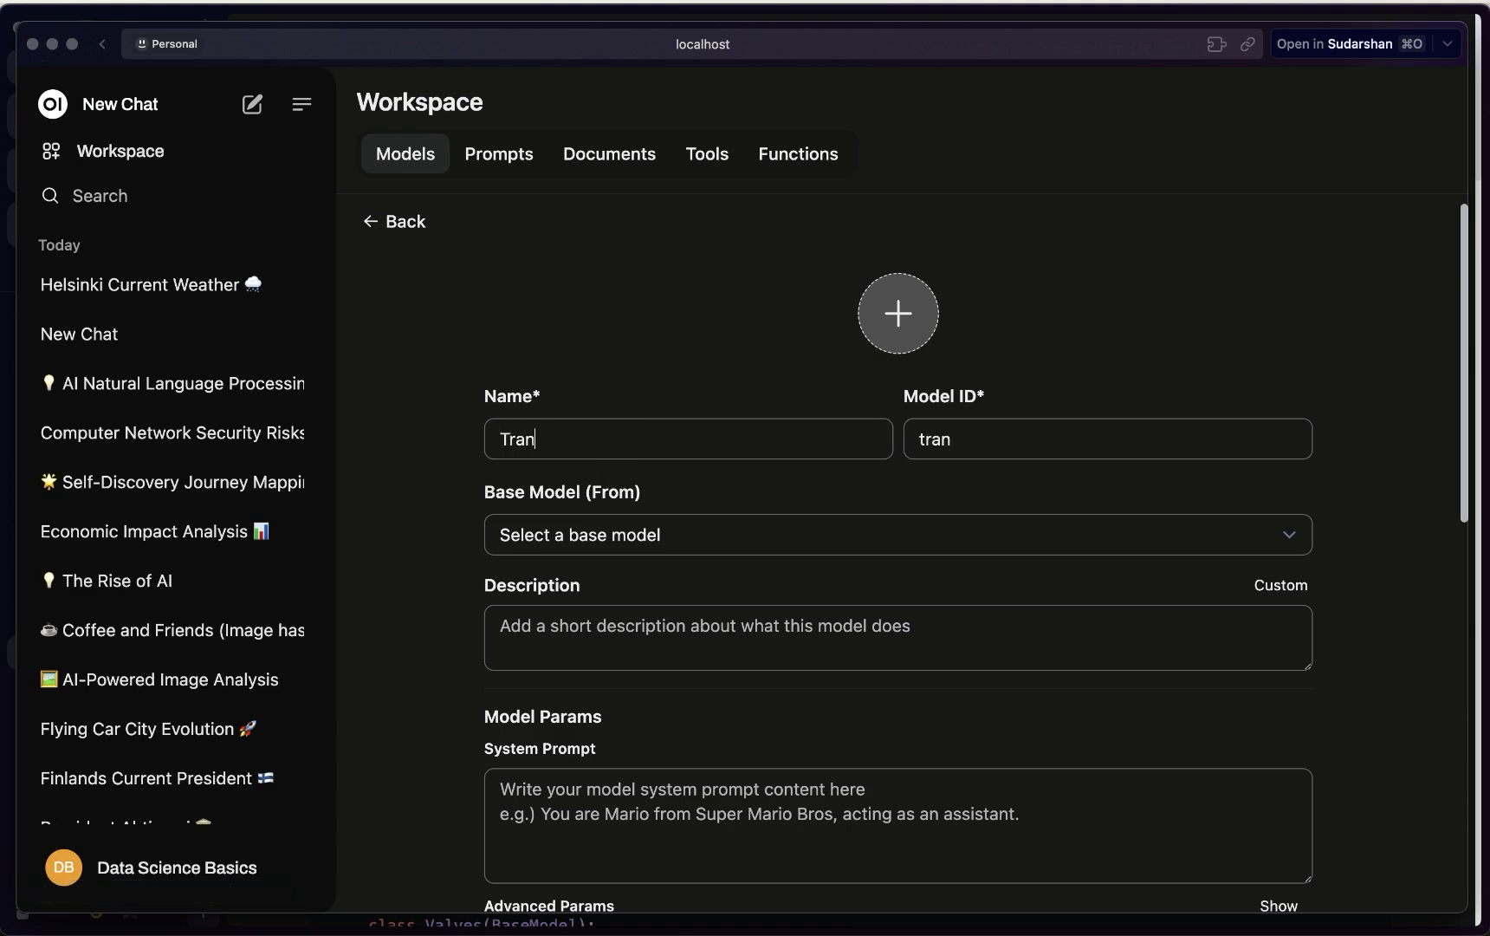
type("sl")
key("BackSpace")
type("slate")
left_click(615, 547)
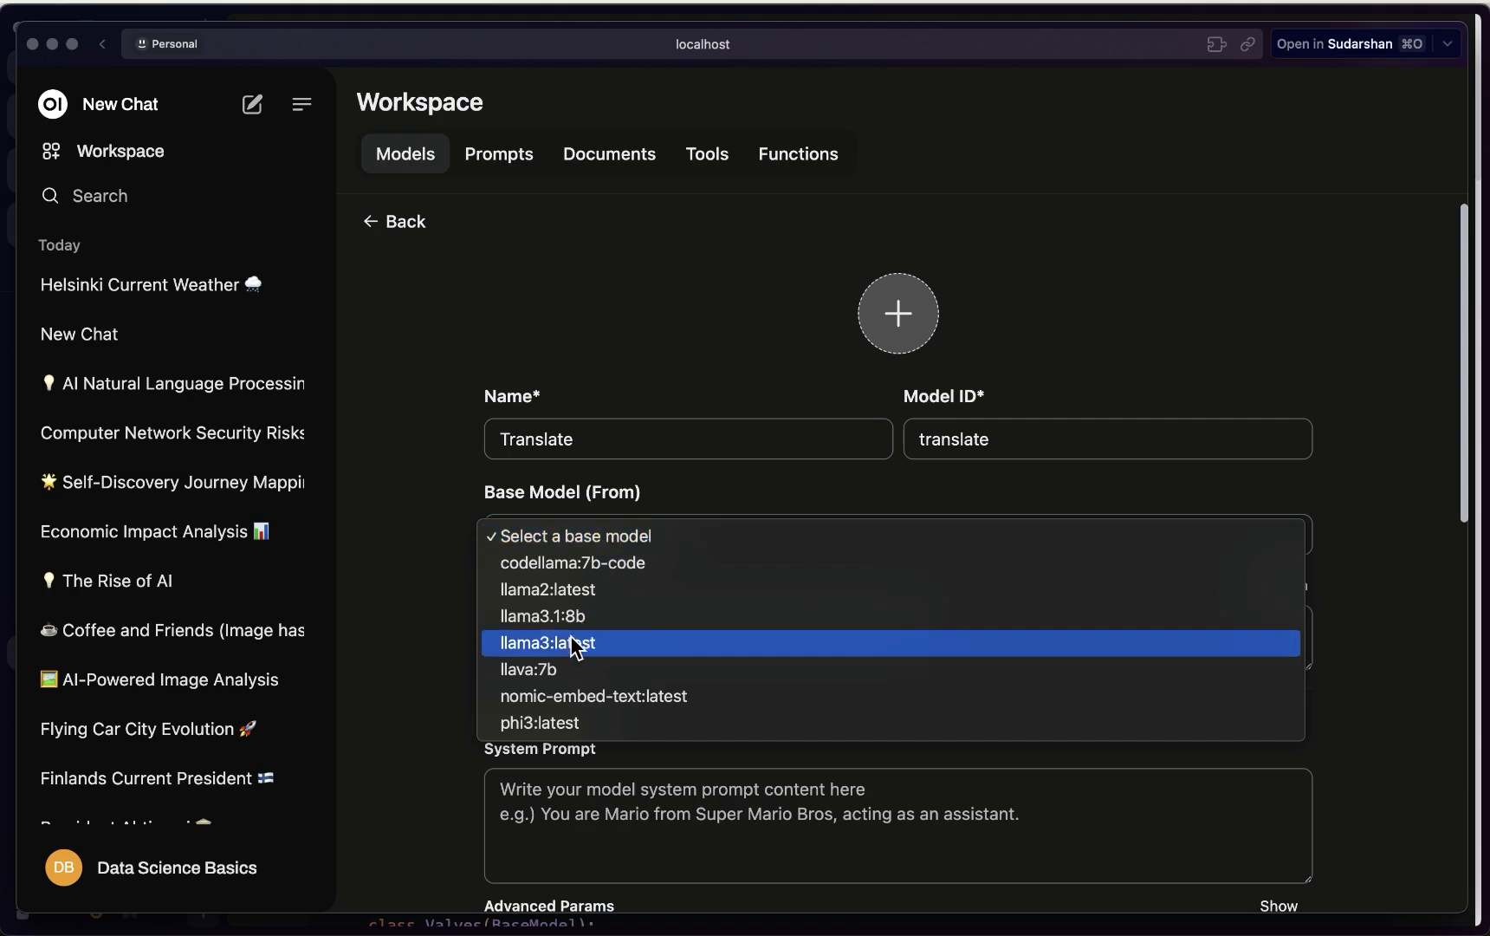
left_click(576, 648)
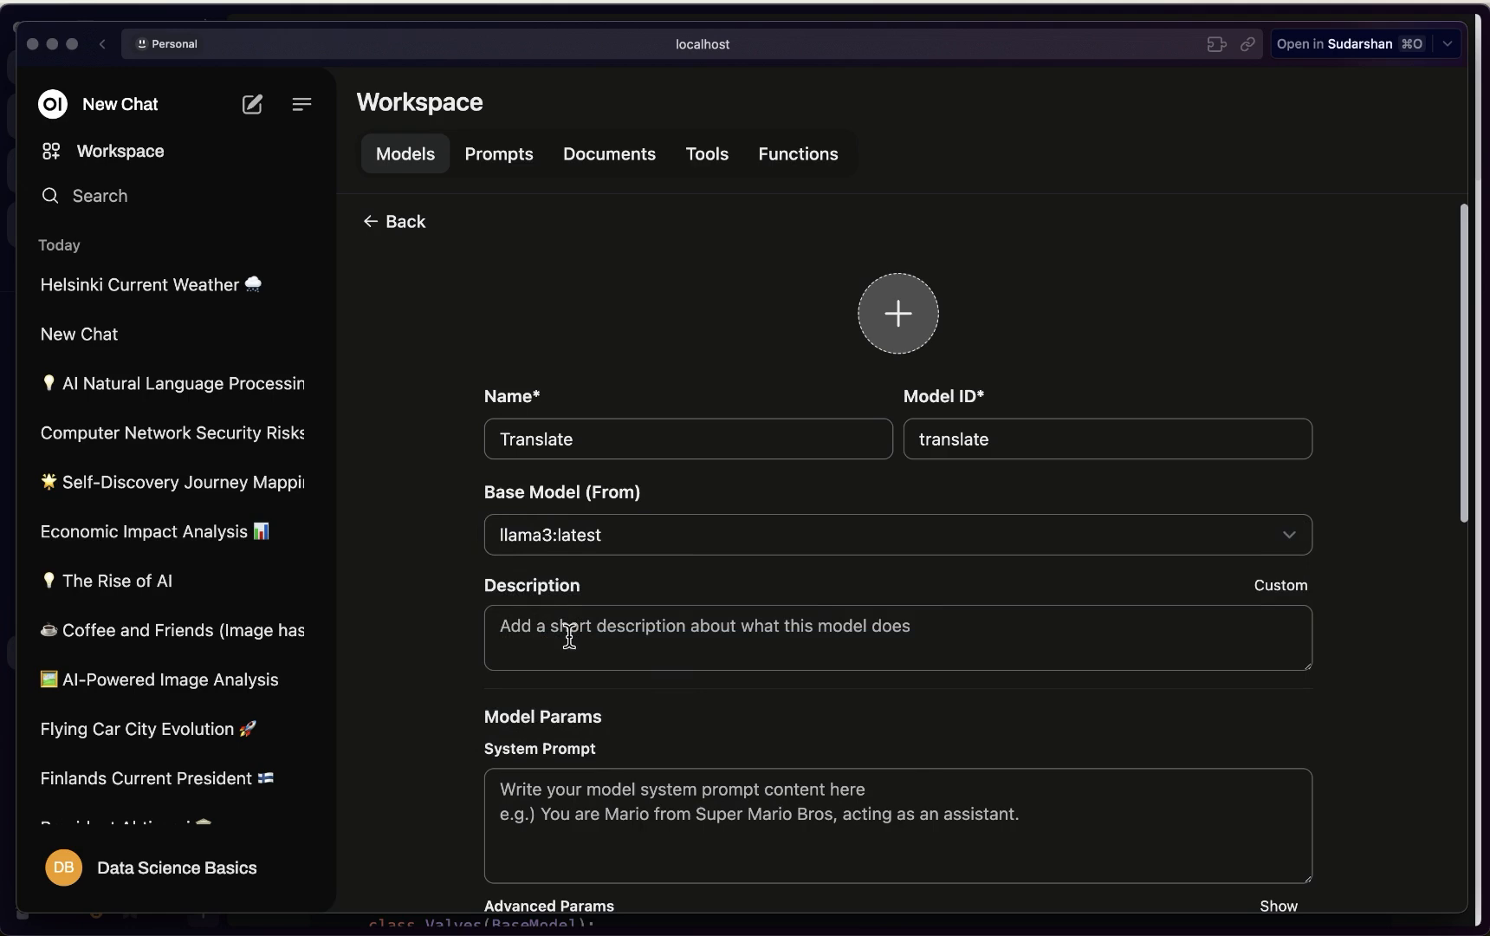
left_click(656, 545)
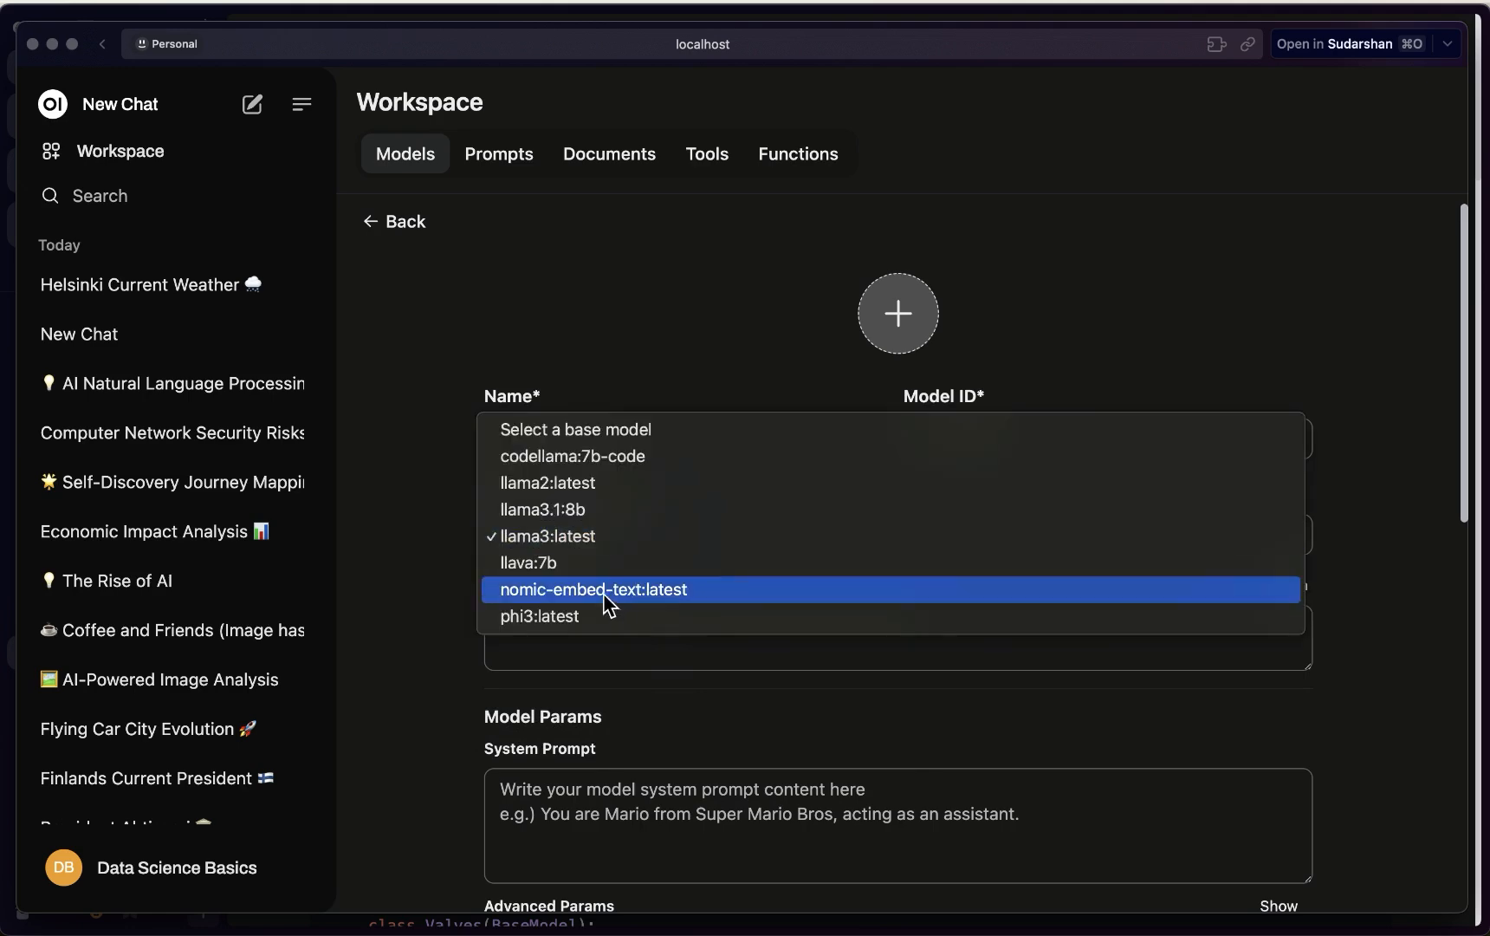
left_click(555, 505)
left_click(599, 649)
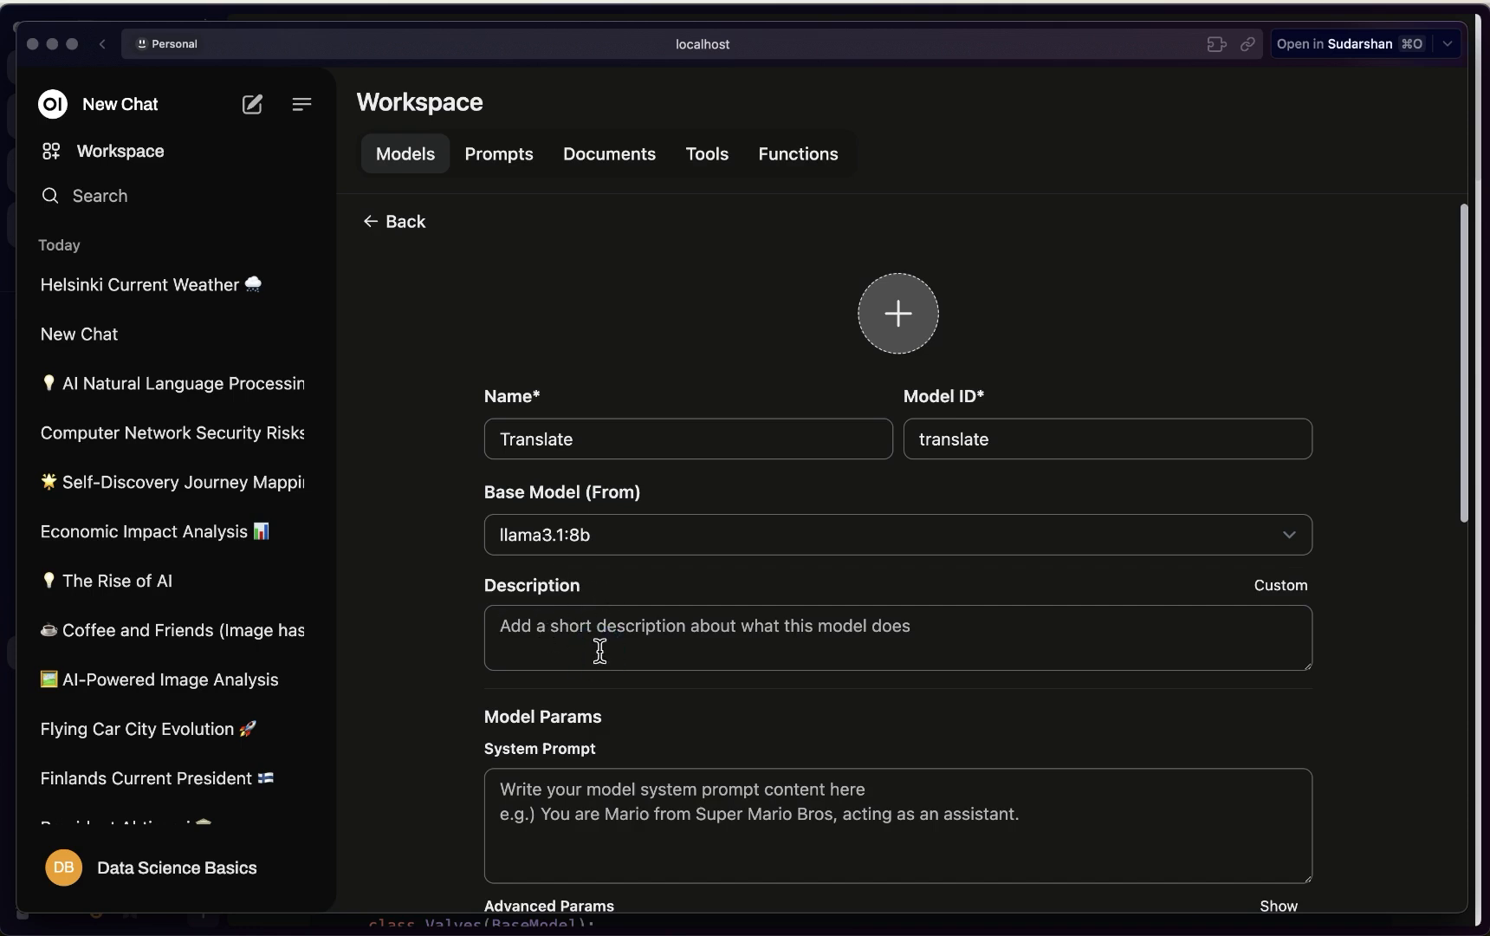
type("Model ")
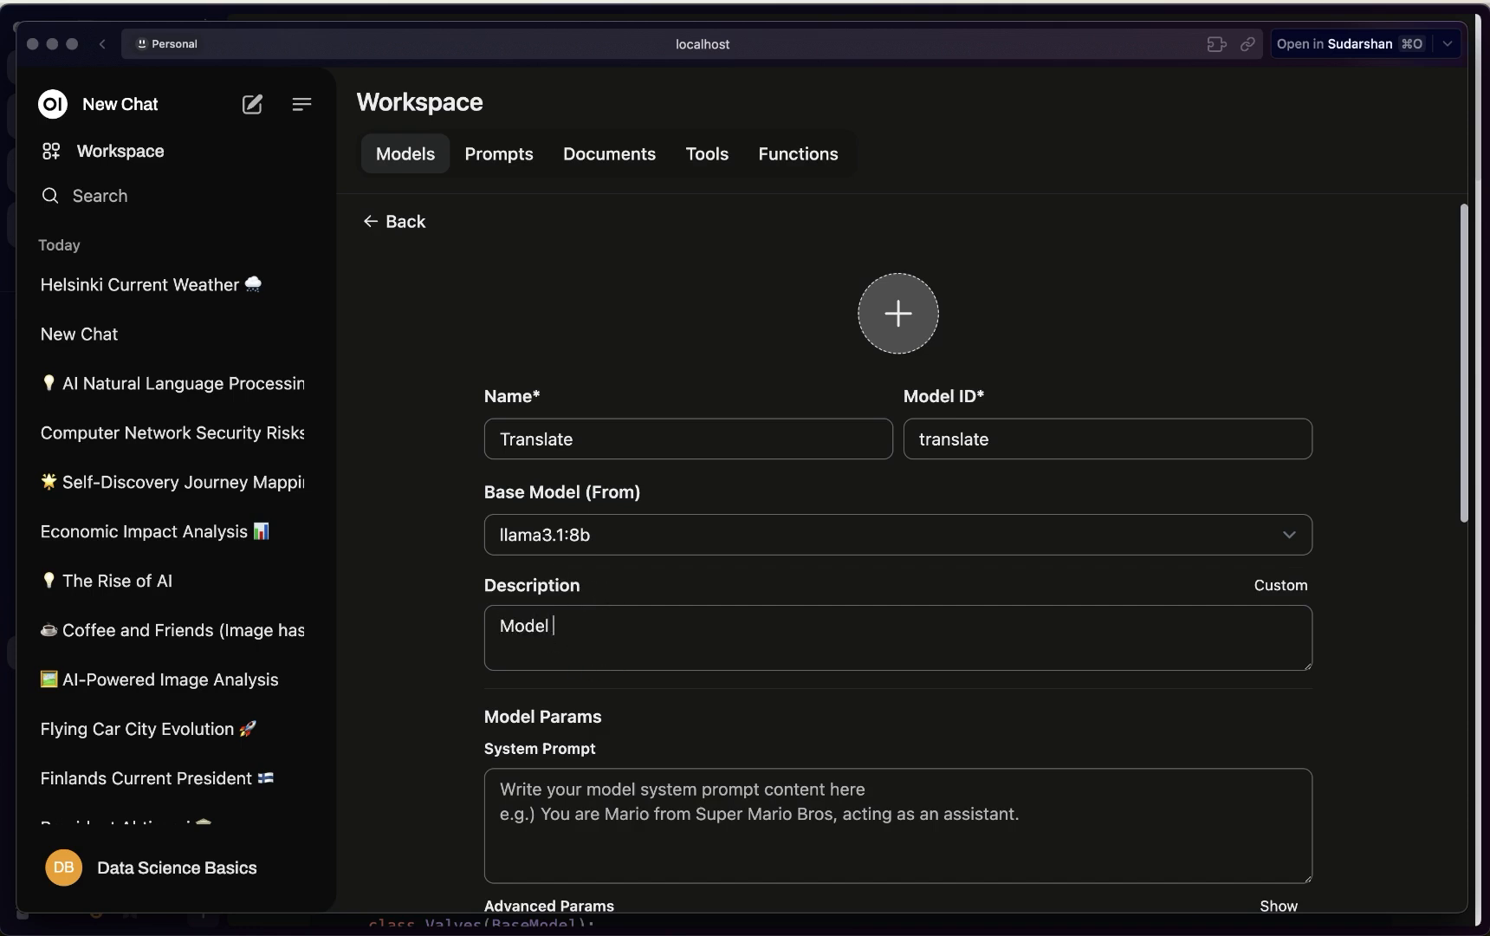
type("to do the translation")
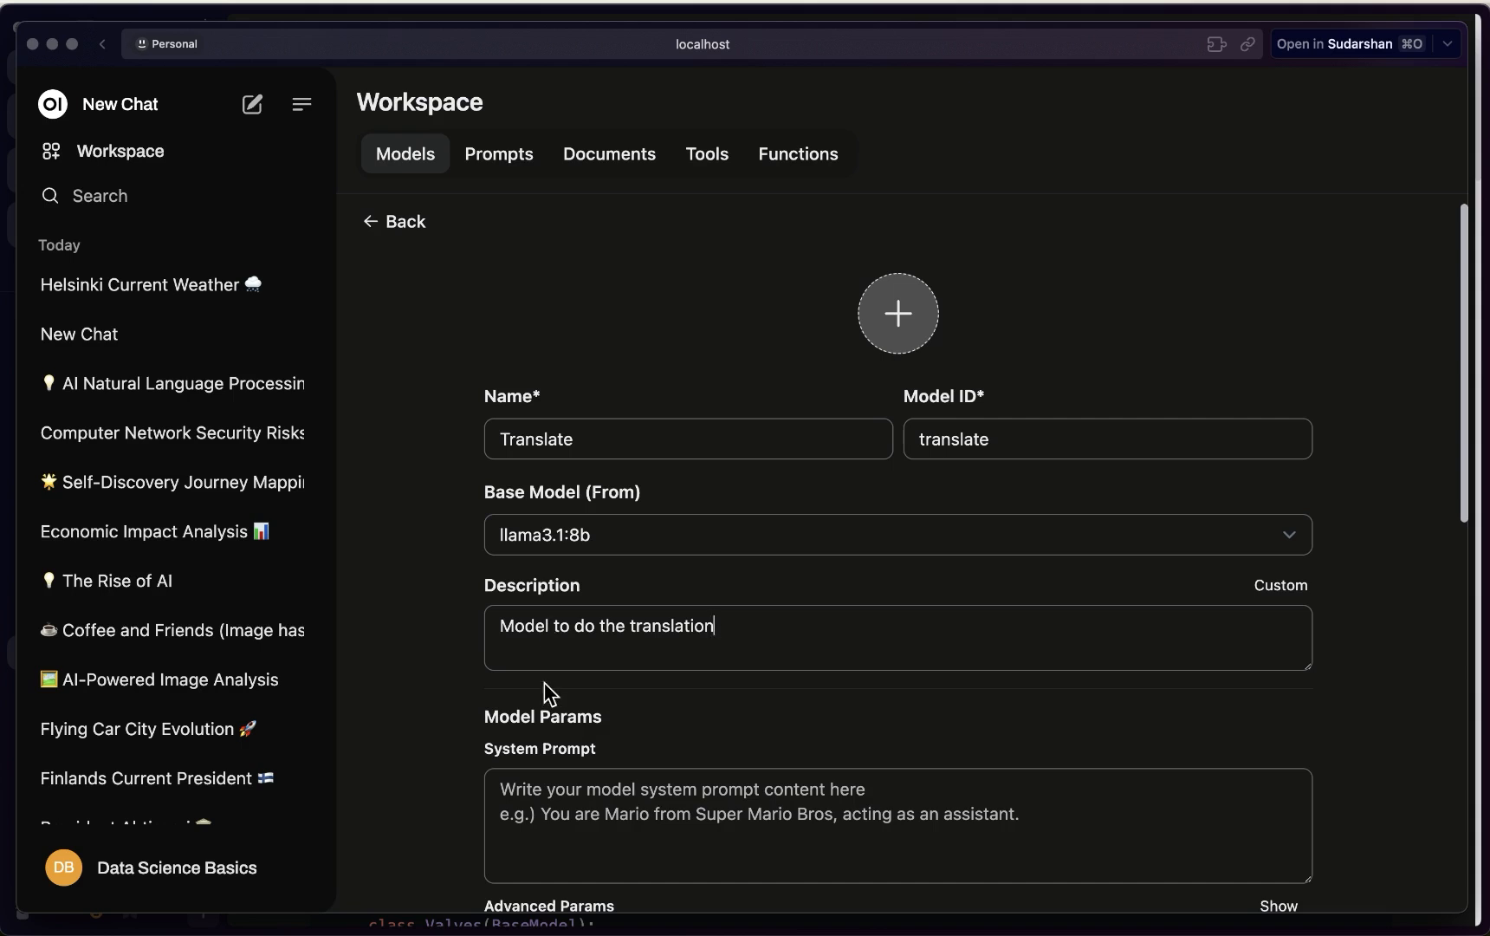
Enable the Goolge_translate filter, leave knowledge documents empty, and create the Translate model
scroll(545, 685, "down", 5)
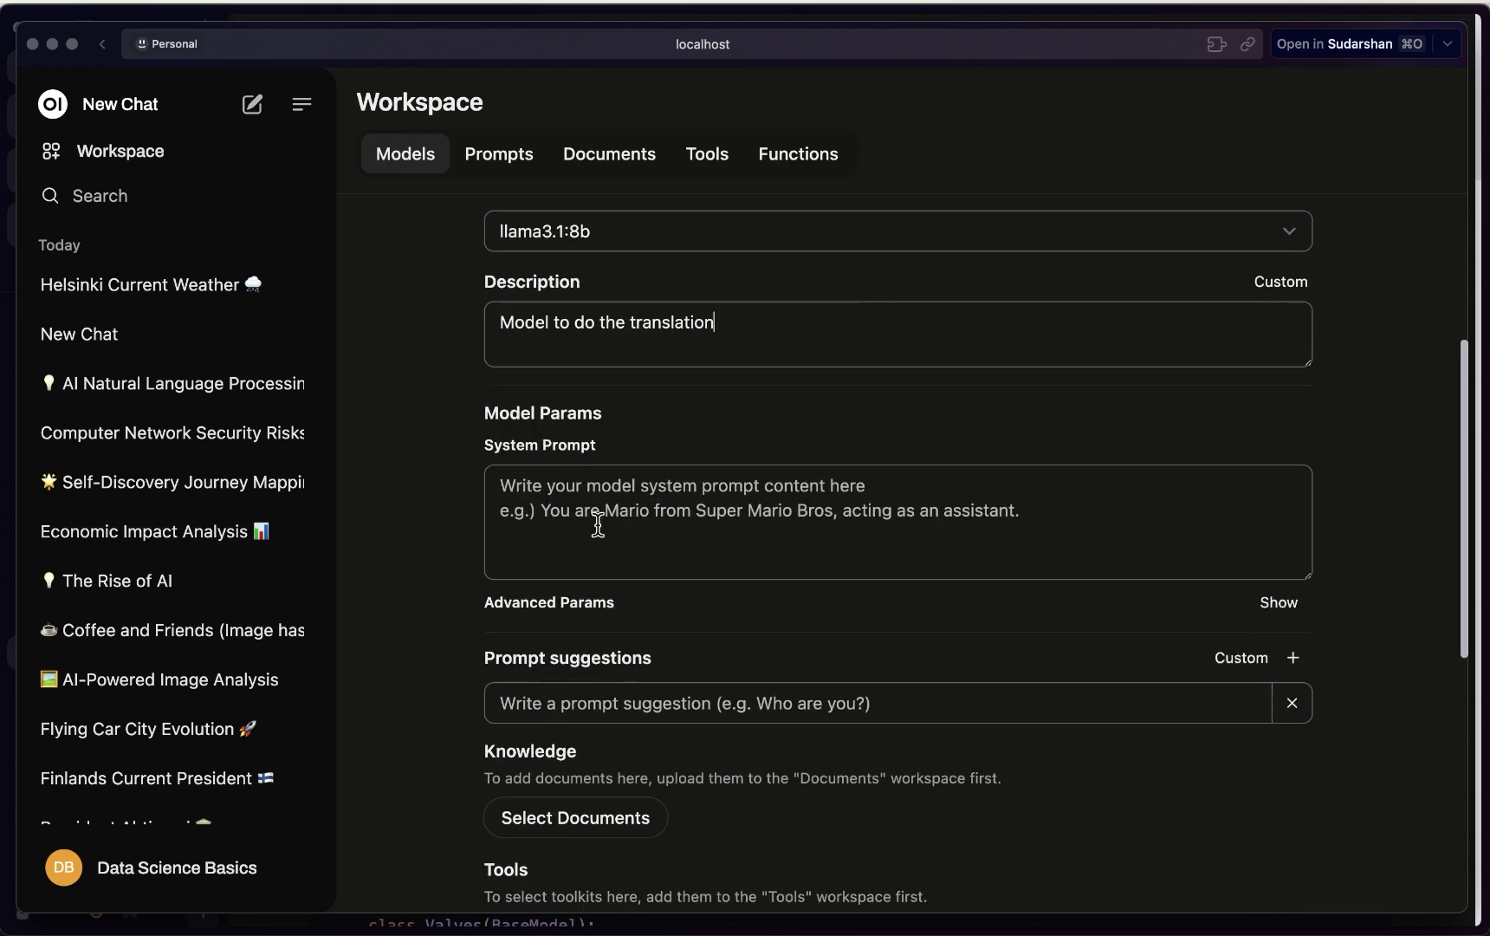
scroll(598, 529, "down", 1)
scroll(607, 745, "down", 1)
scroll(585, 745, "down", 3)
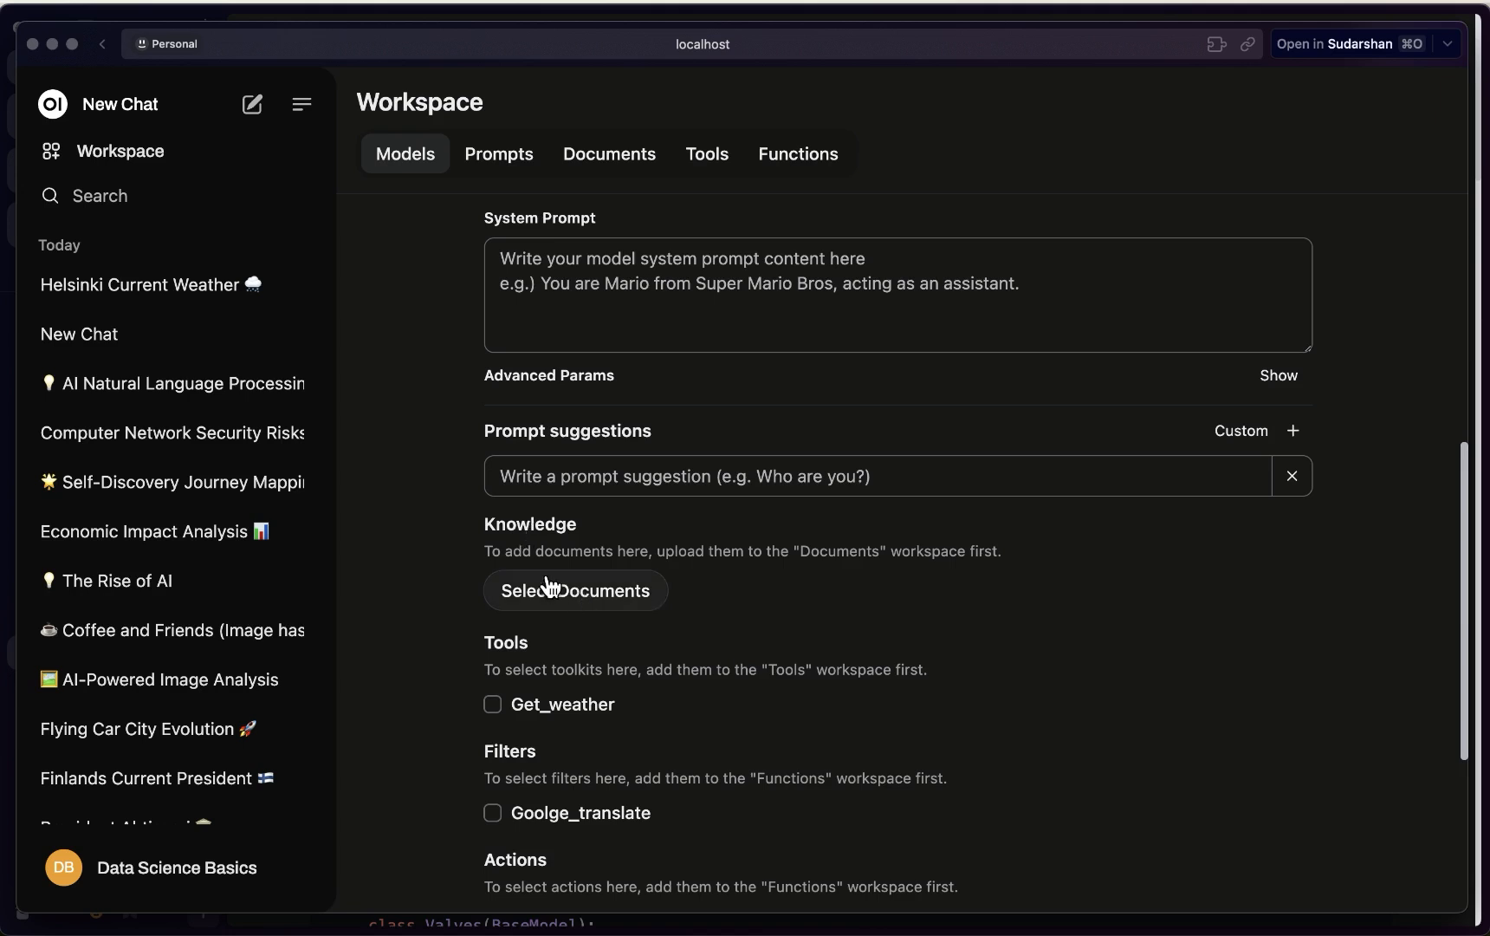
left_click(602, 600)
scroll(559, 814, "down", 1)
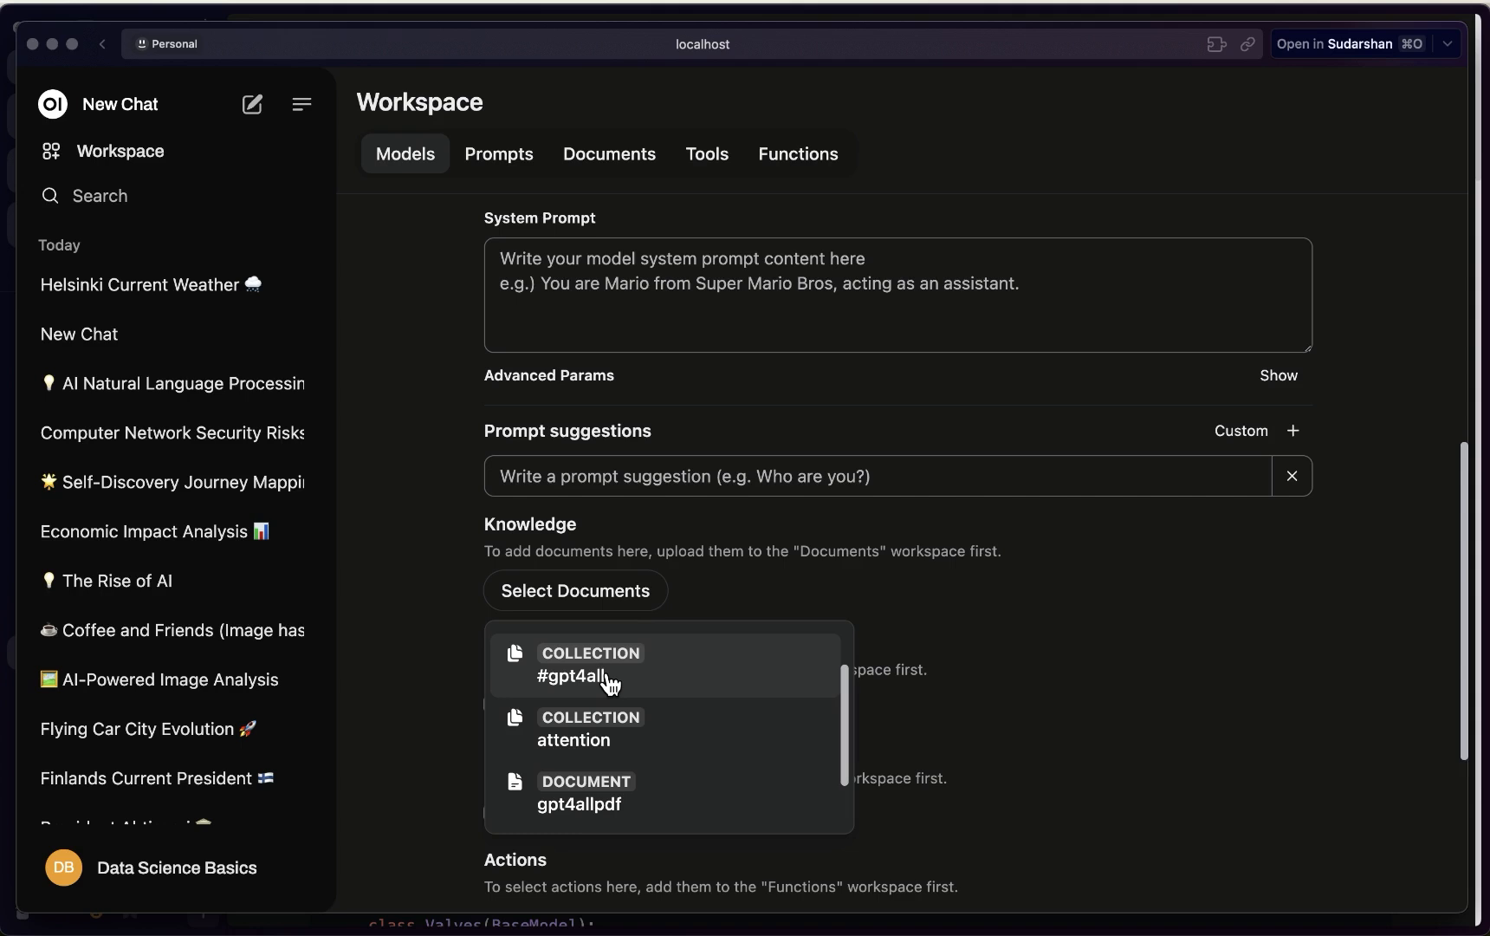
left_click(1058, 673)
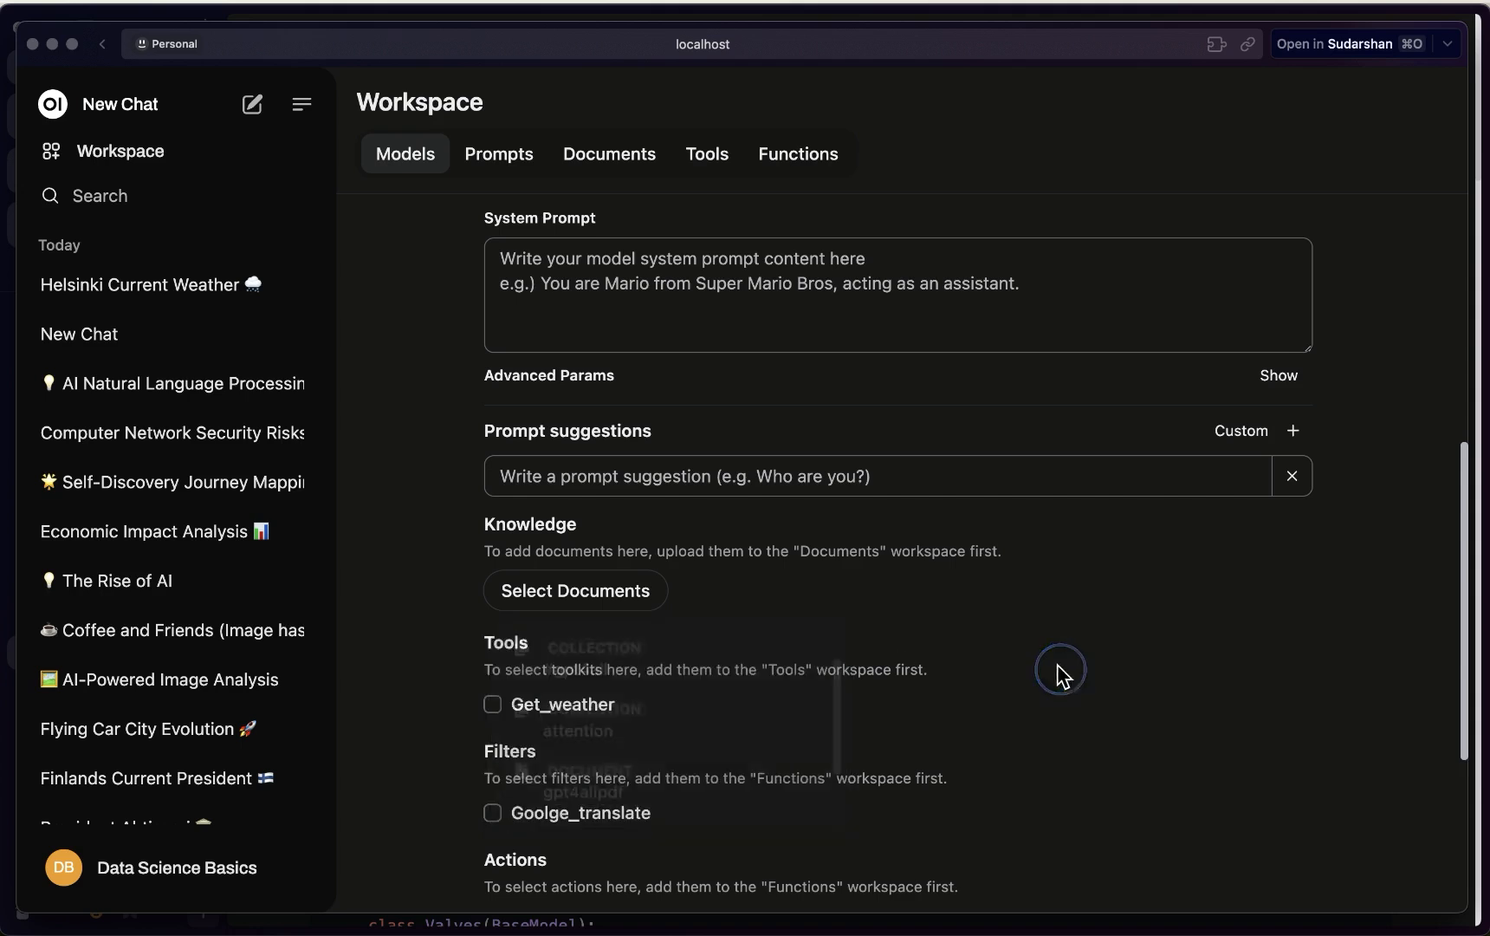
scroll(739, 693, "down", 1)
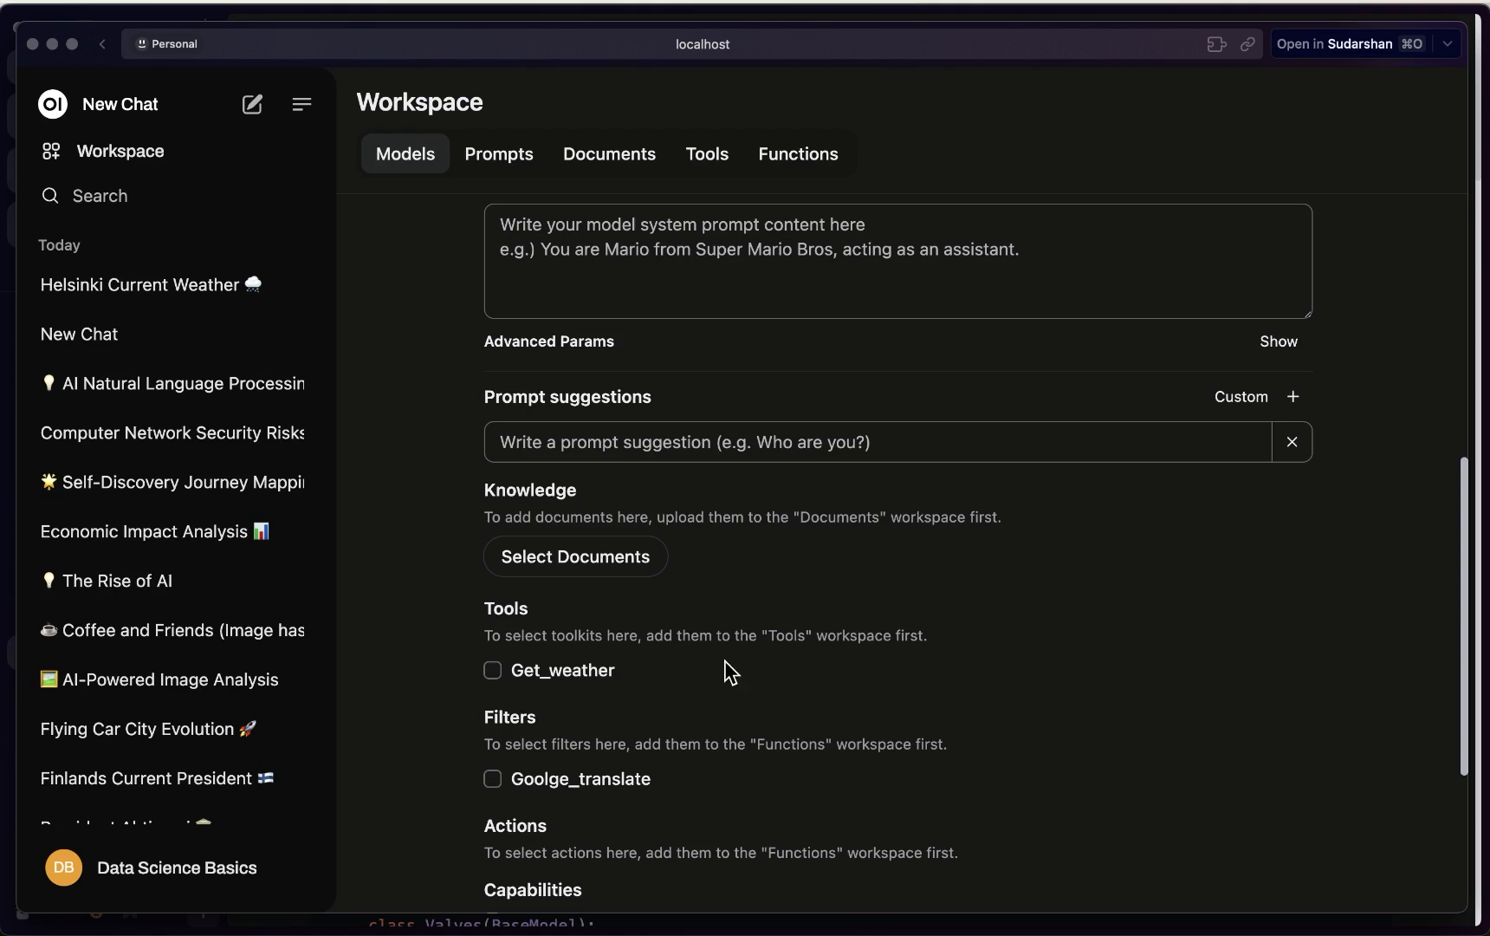
scroll(726, 667, "down", 4)
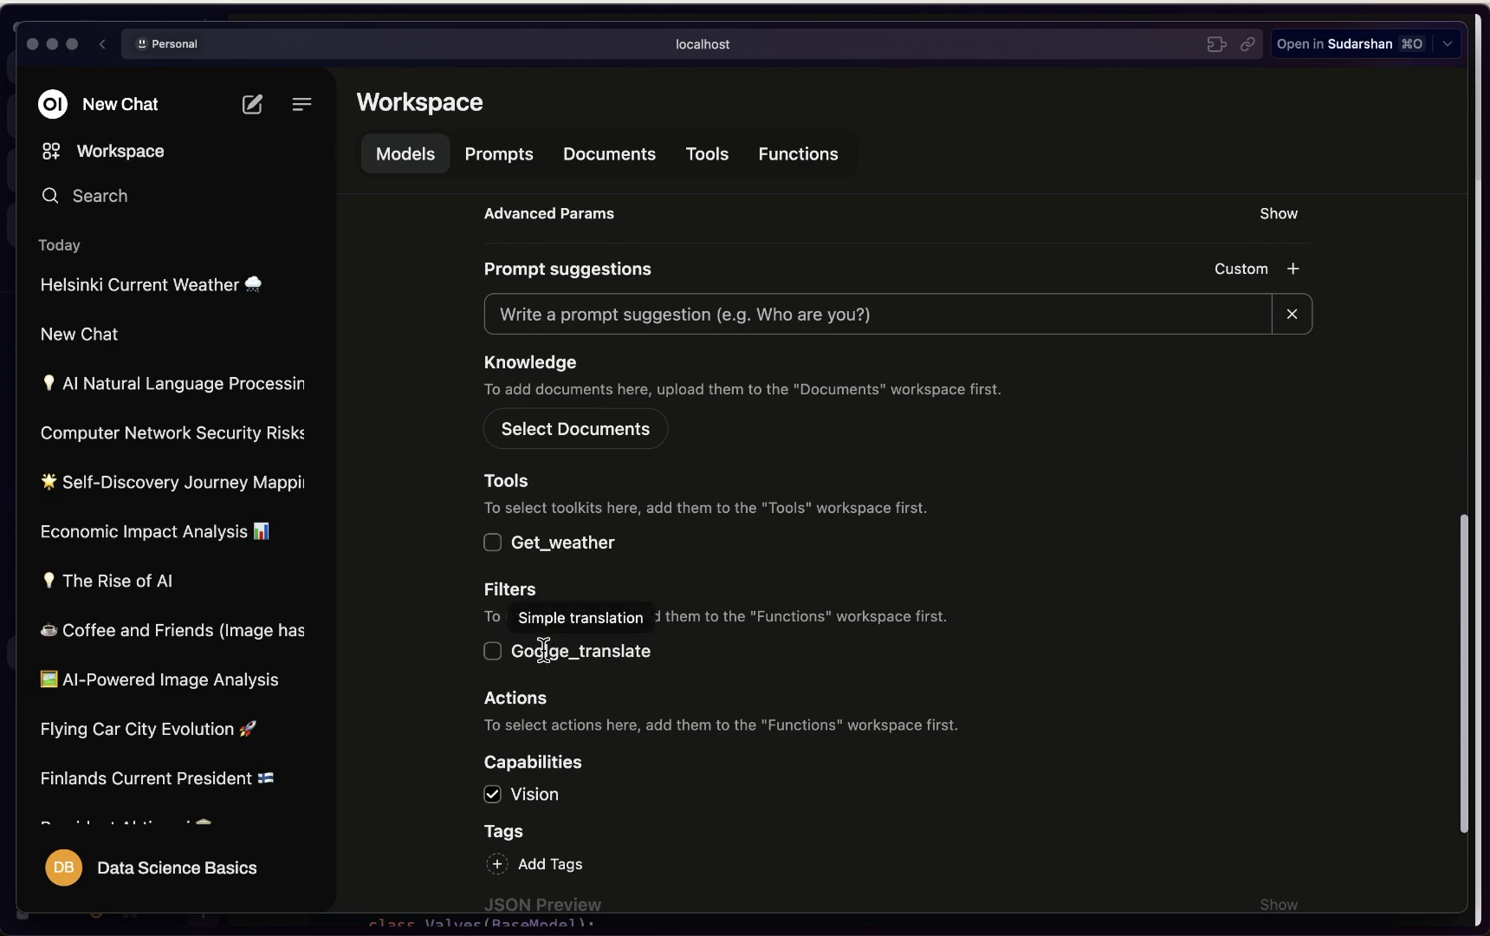
left_click(494, 652)
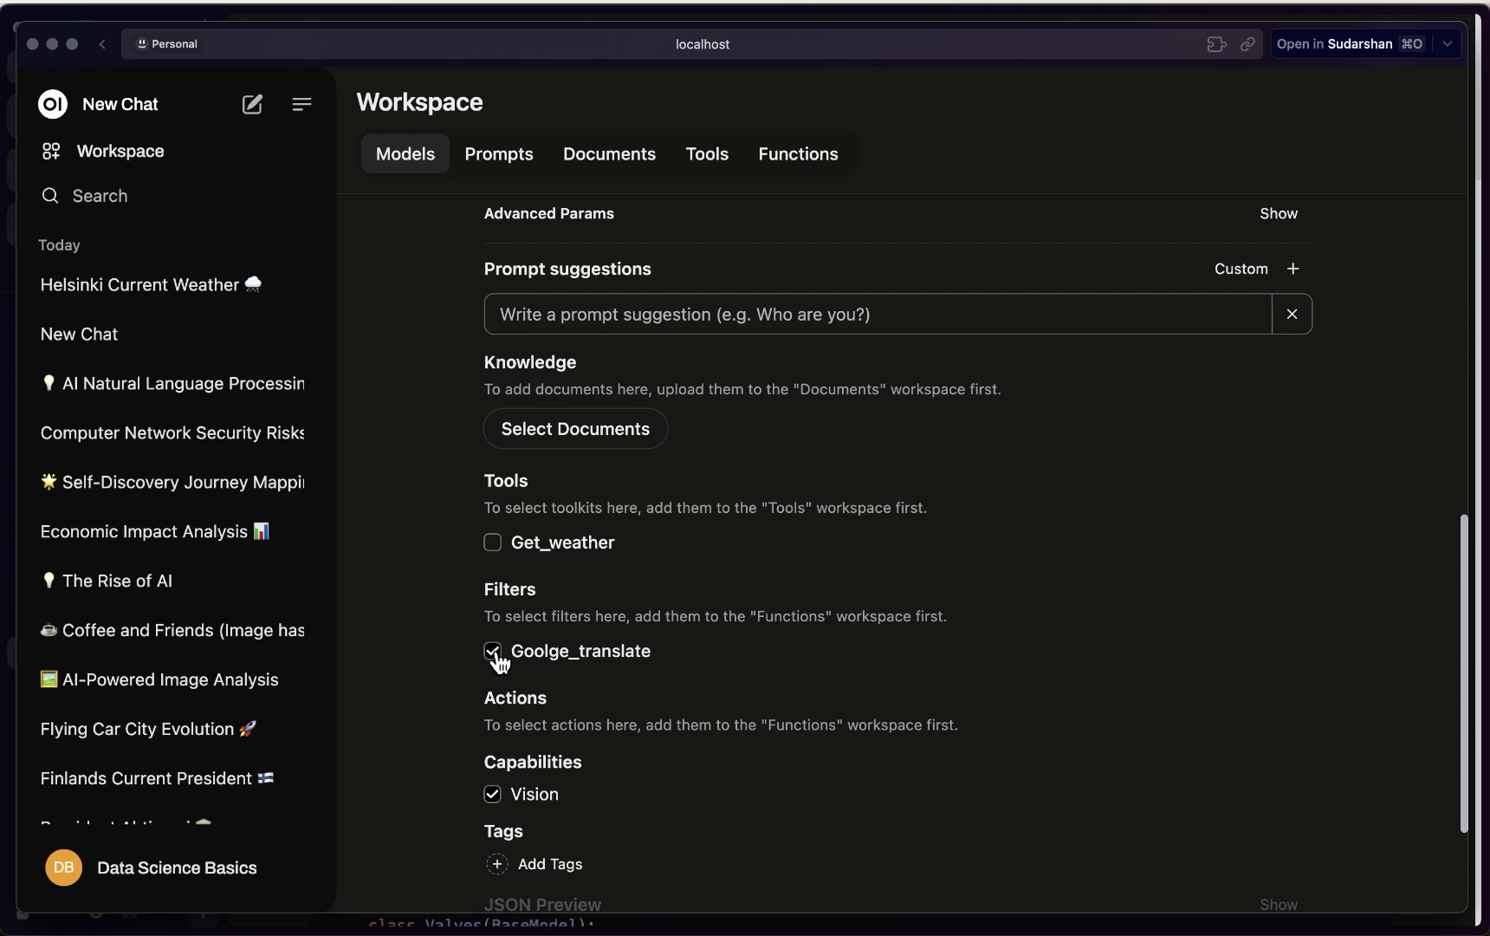
scroll(898, 689, "down", 4)
left_click(1249, 837)
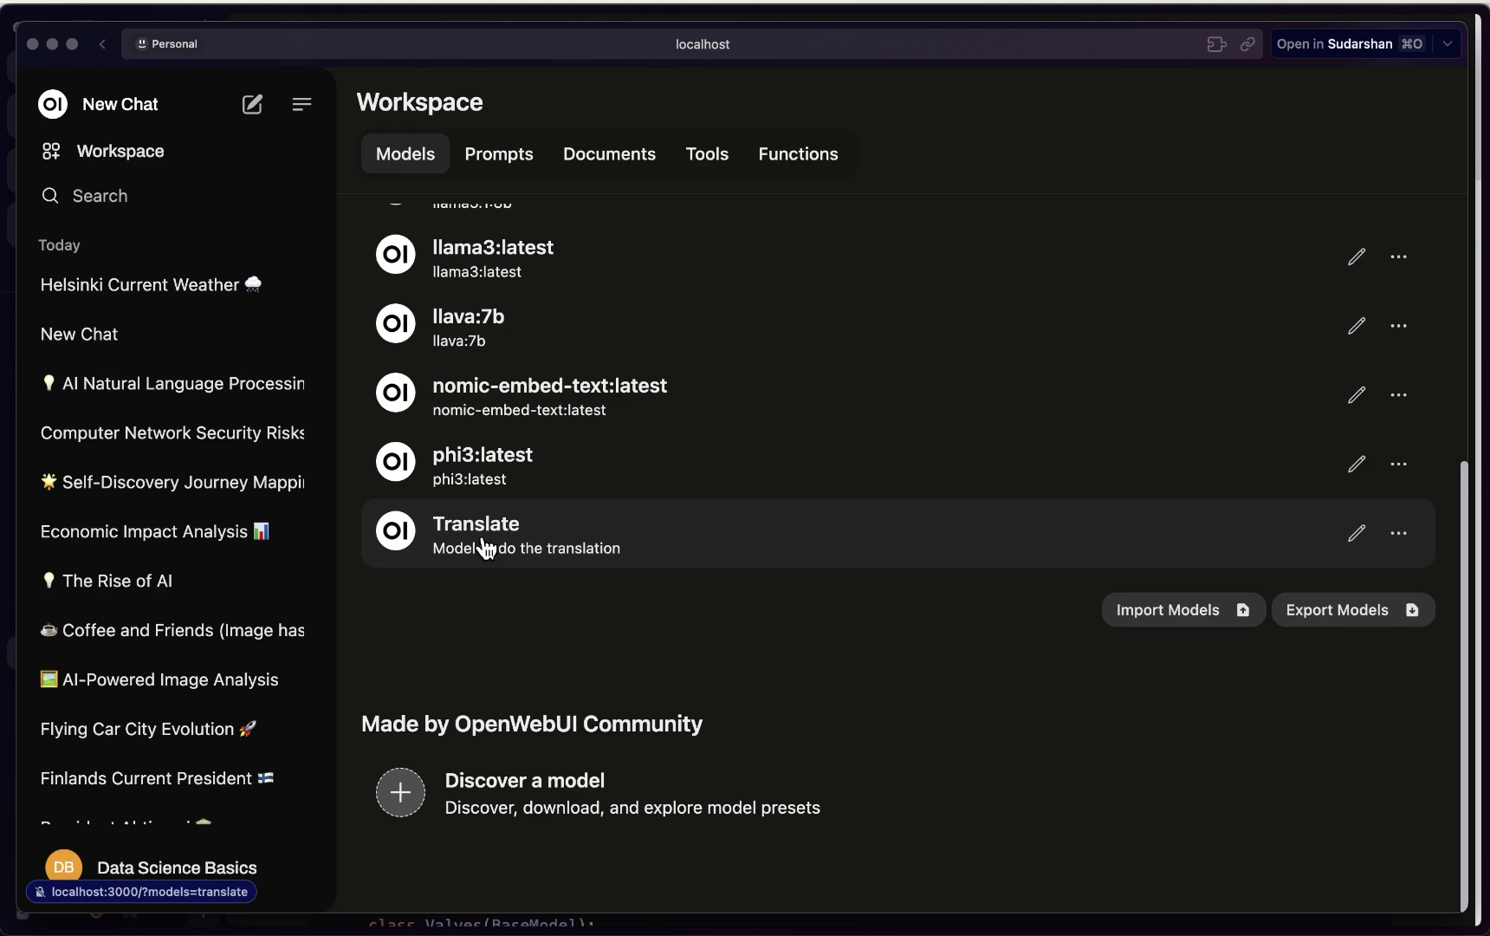
left_click(120, 870)
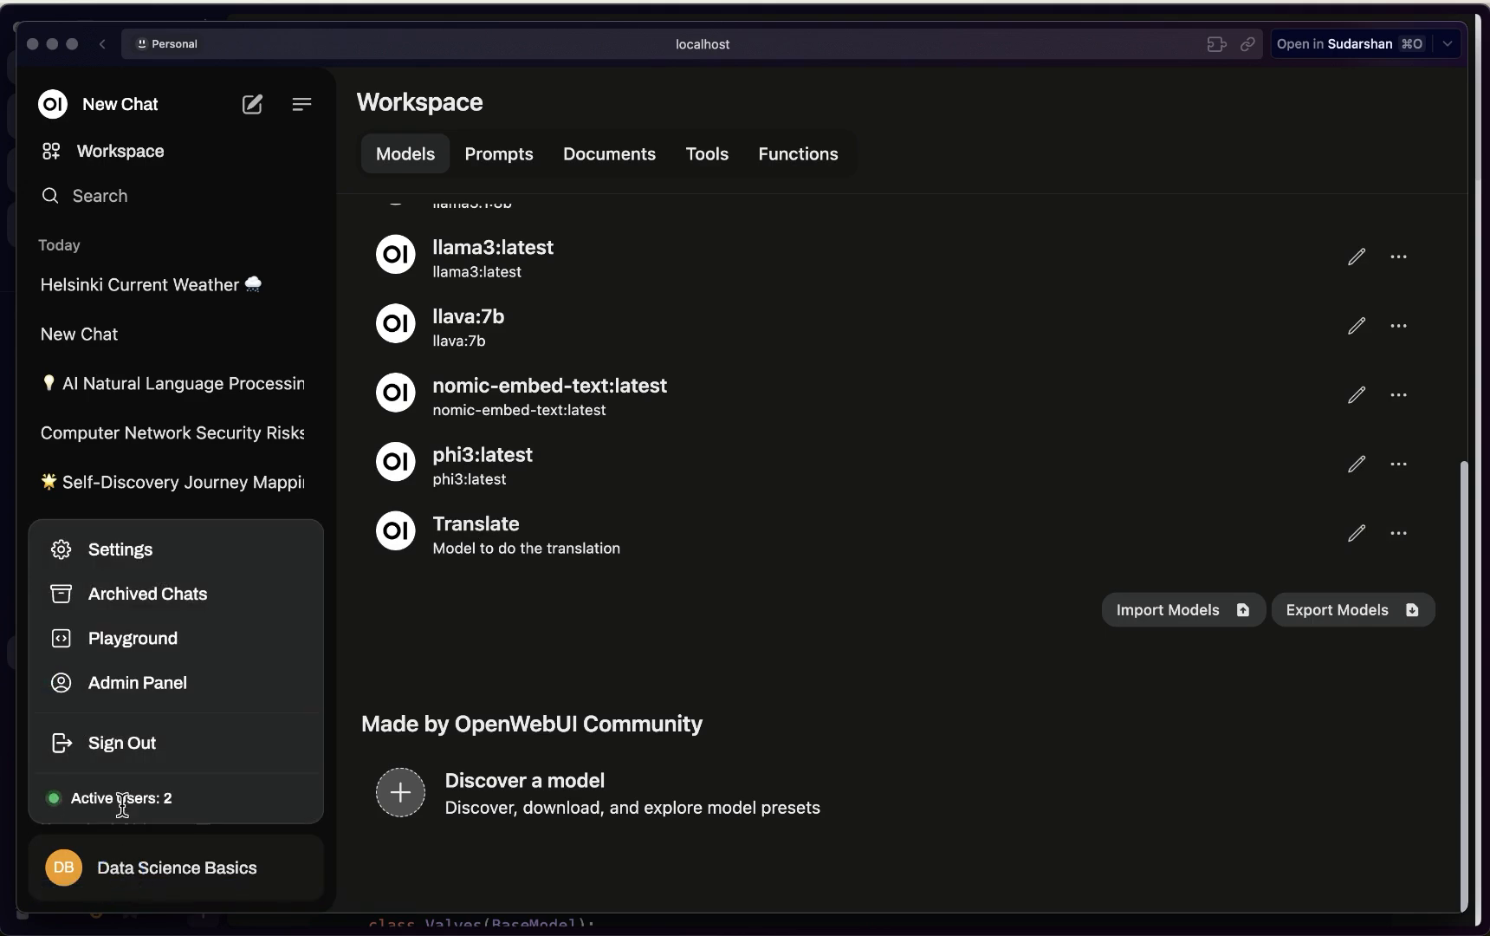
Add Translate next to llama3.1:8b in the admin Model Whitelisting and save the settings
left_click(130, 689)
left_click(540, 162)
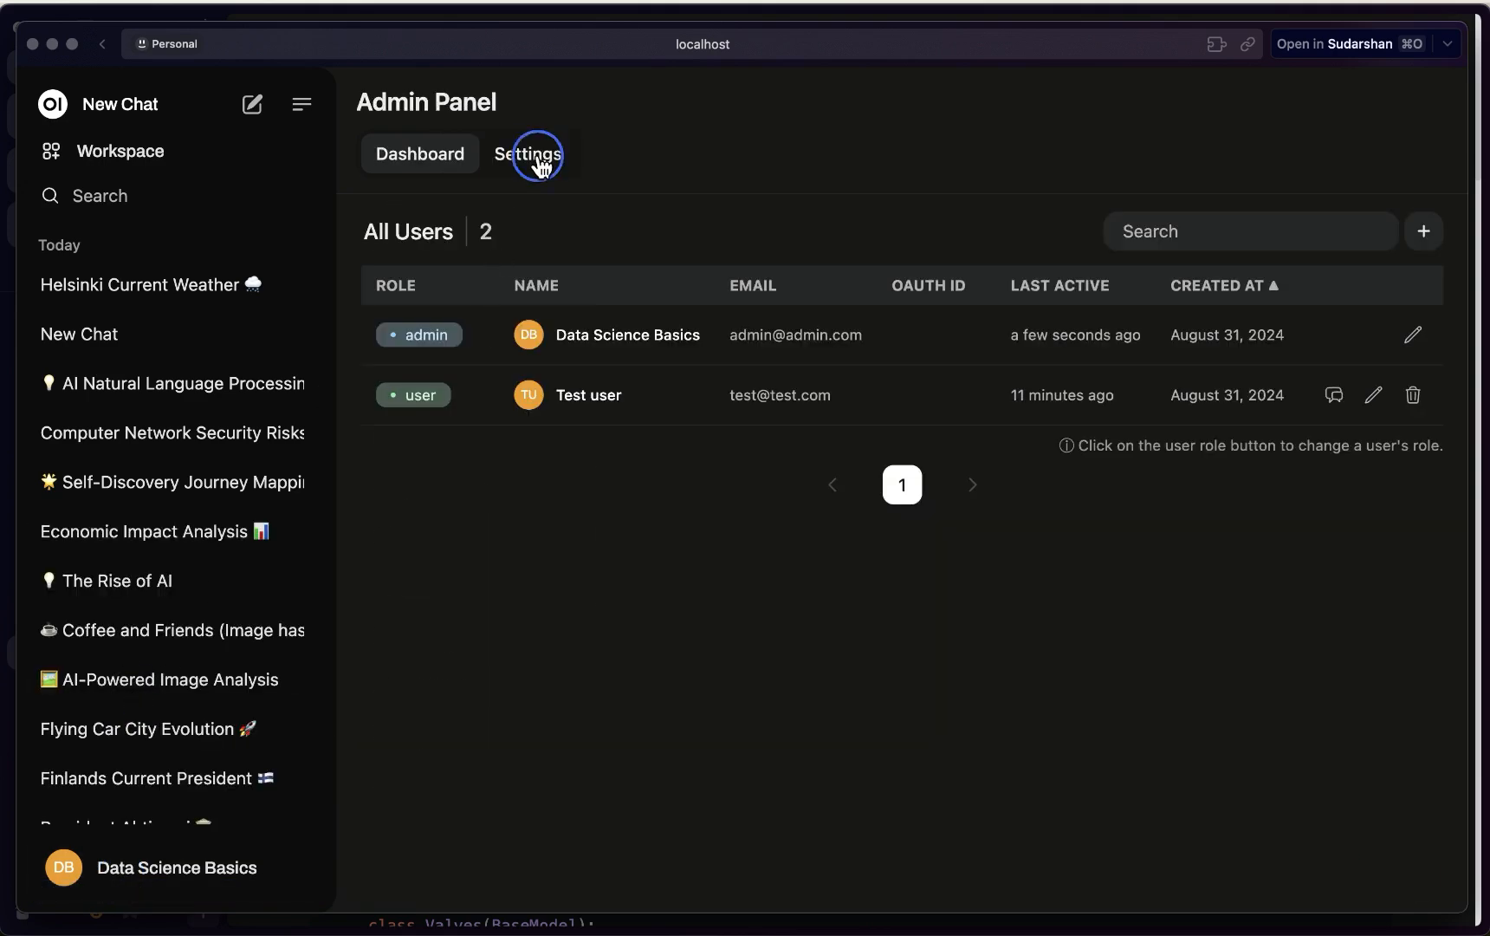
left_click(433, 385)
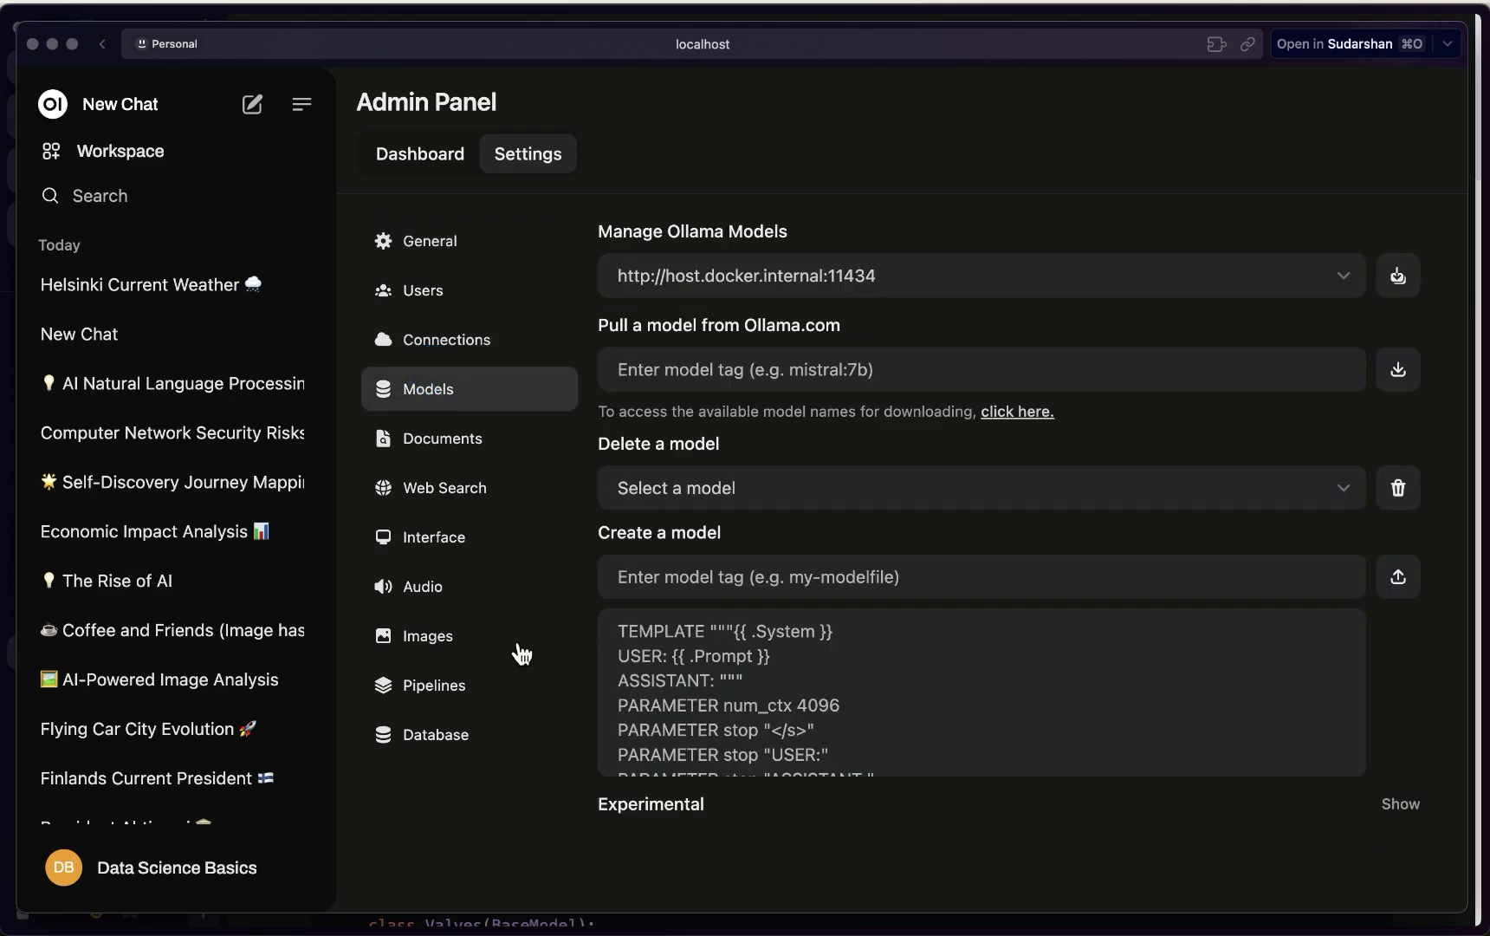
left_click(431, 292)
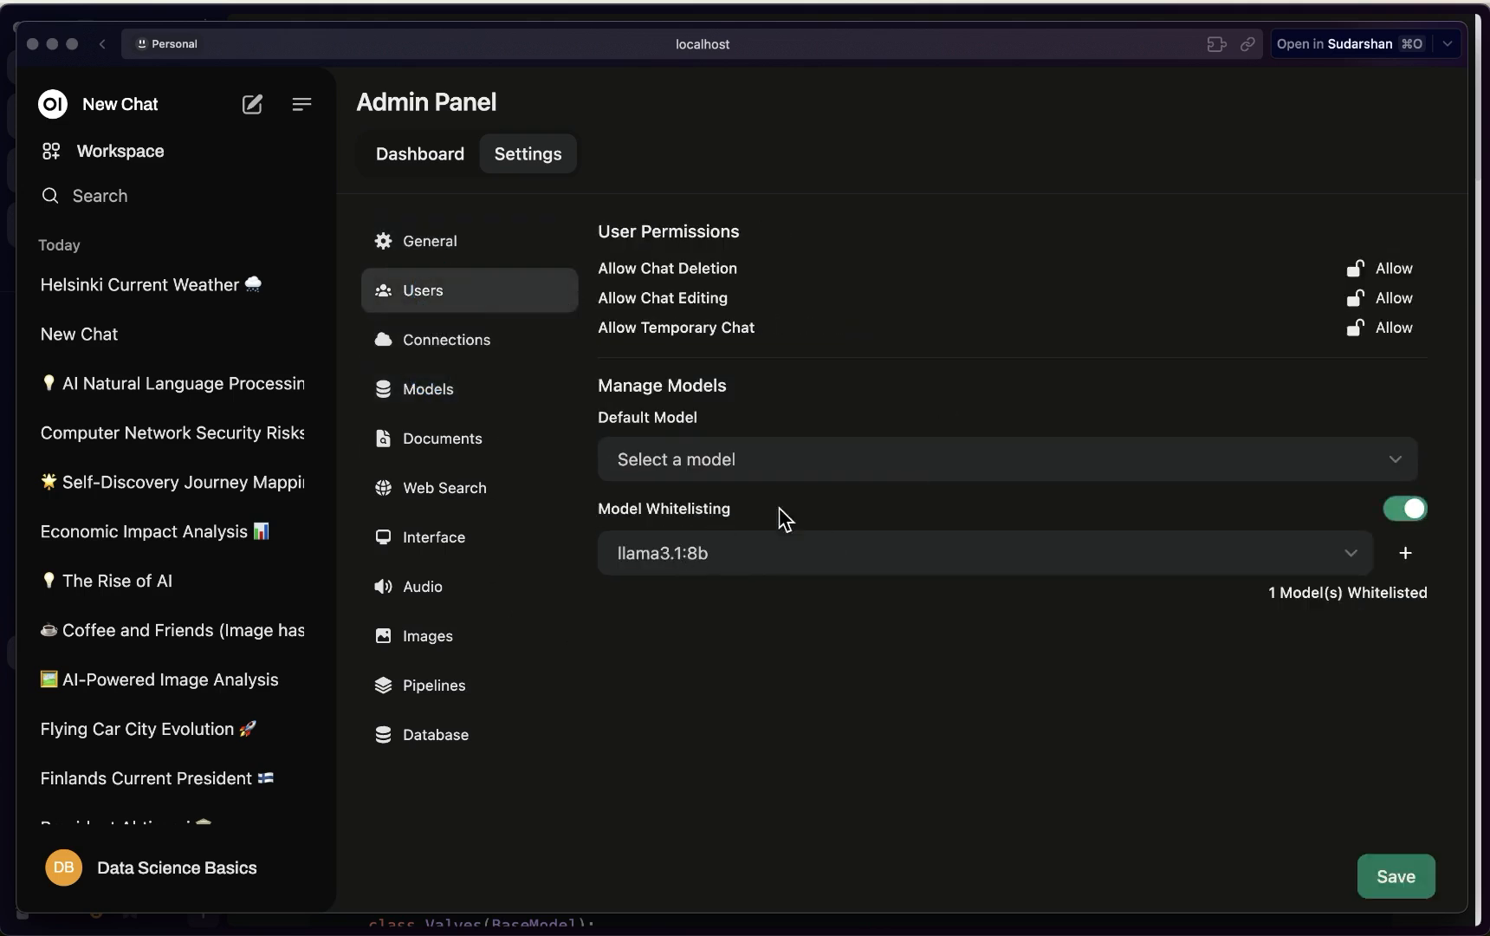
left_click(1404, 555)
left_click(747, 606)
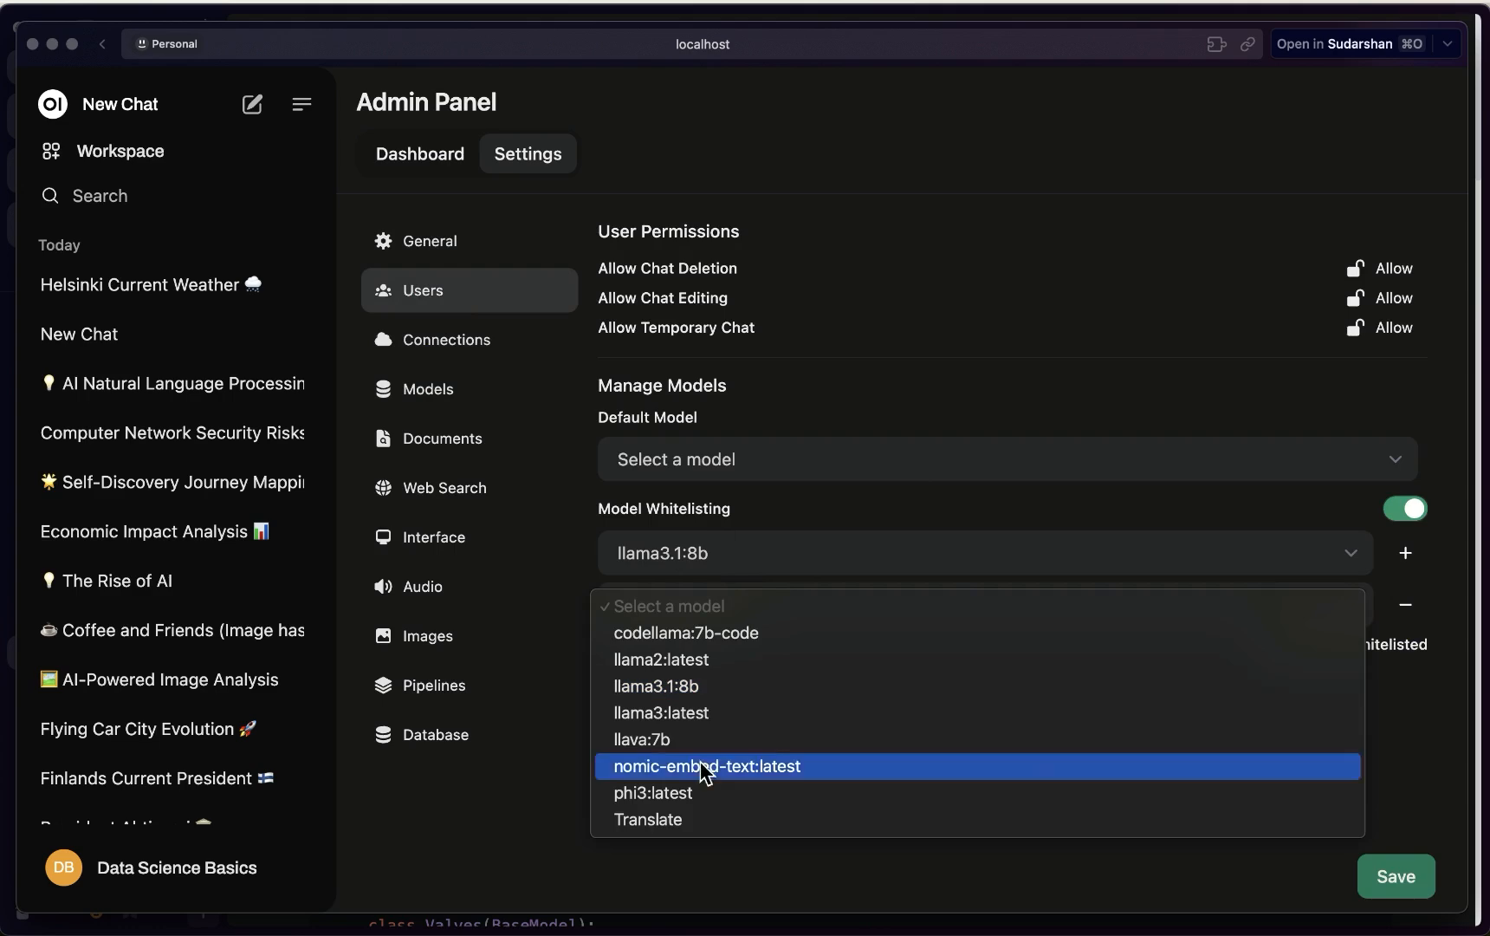
left_click(672, 819)
left_click(1399, 876)
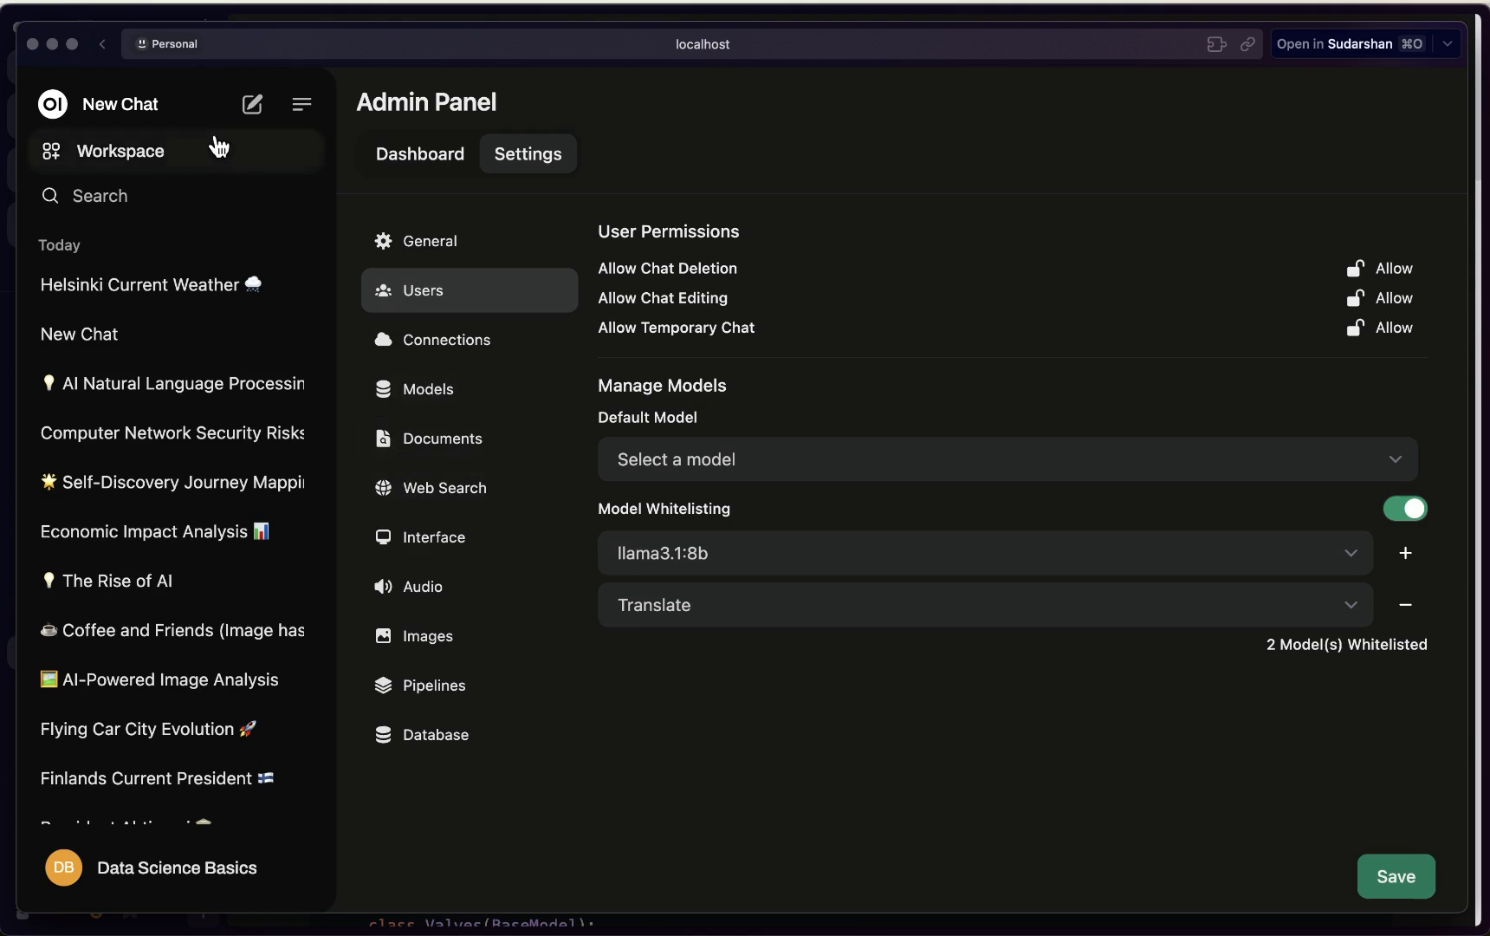
Start a new chat and check that Translate is listed, closing the model list without choosing one
left_click(253, 106)
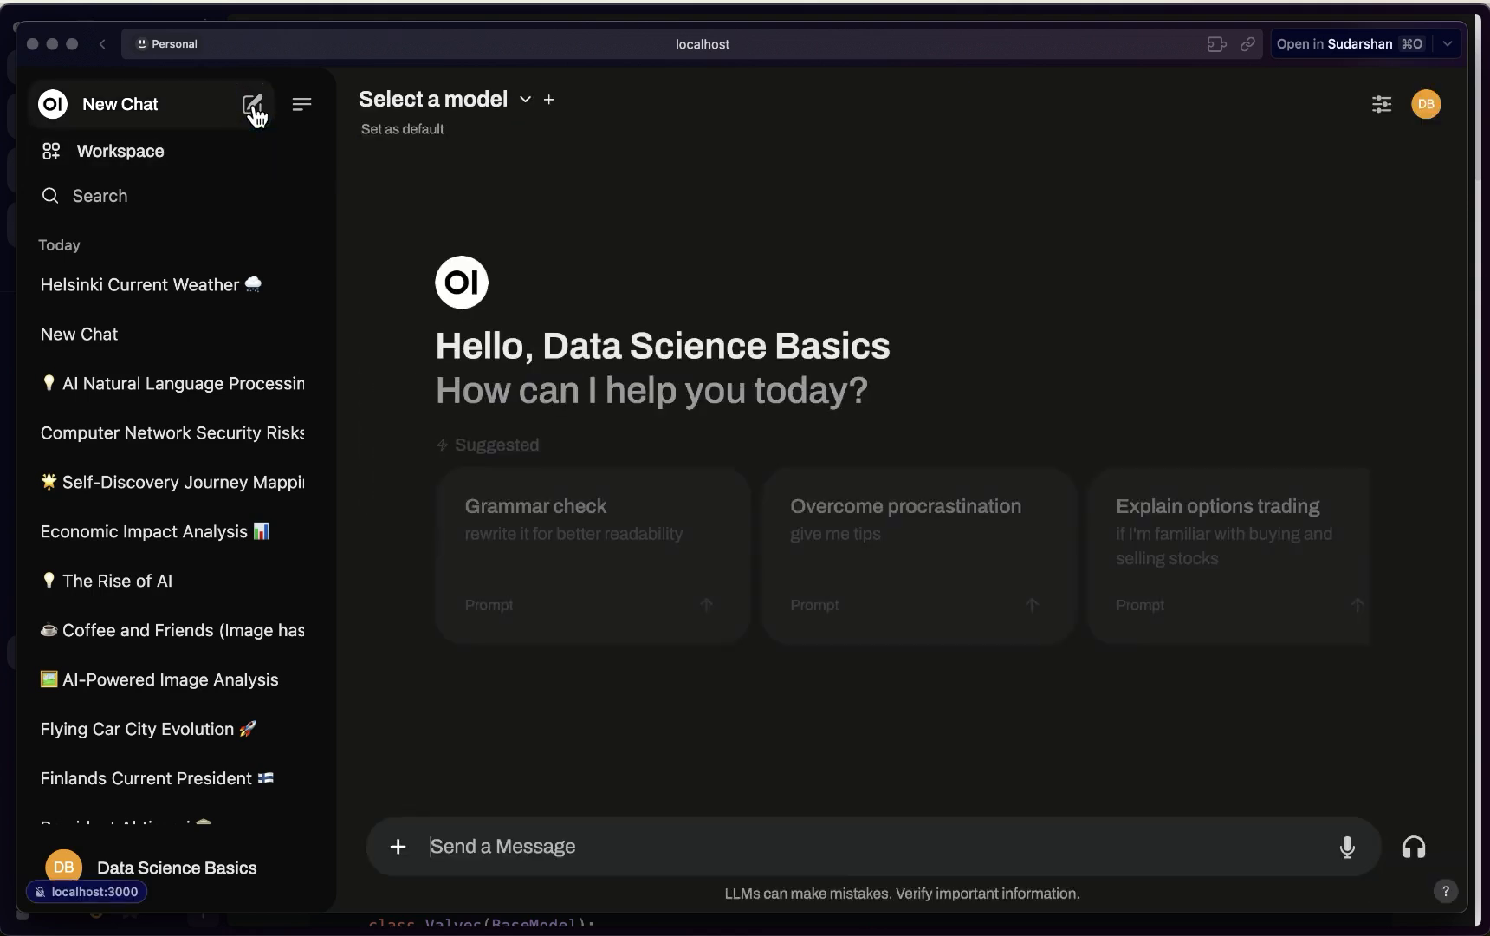
left_click(491, 104)
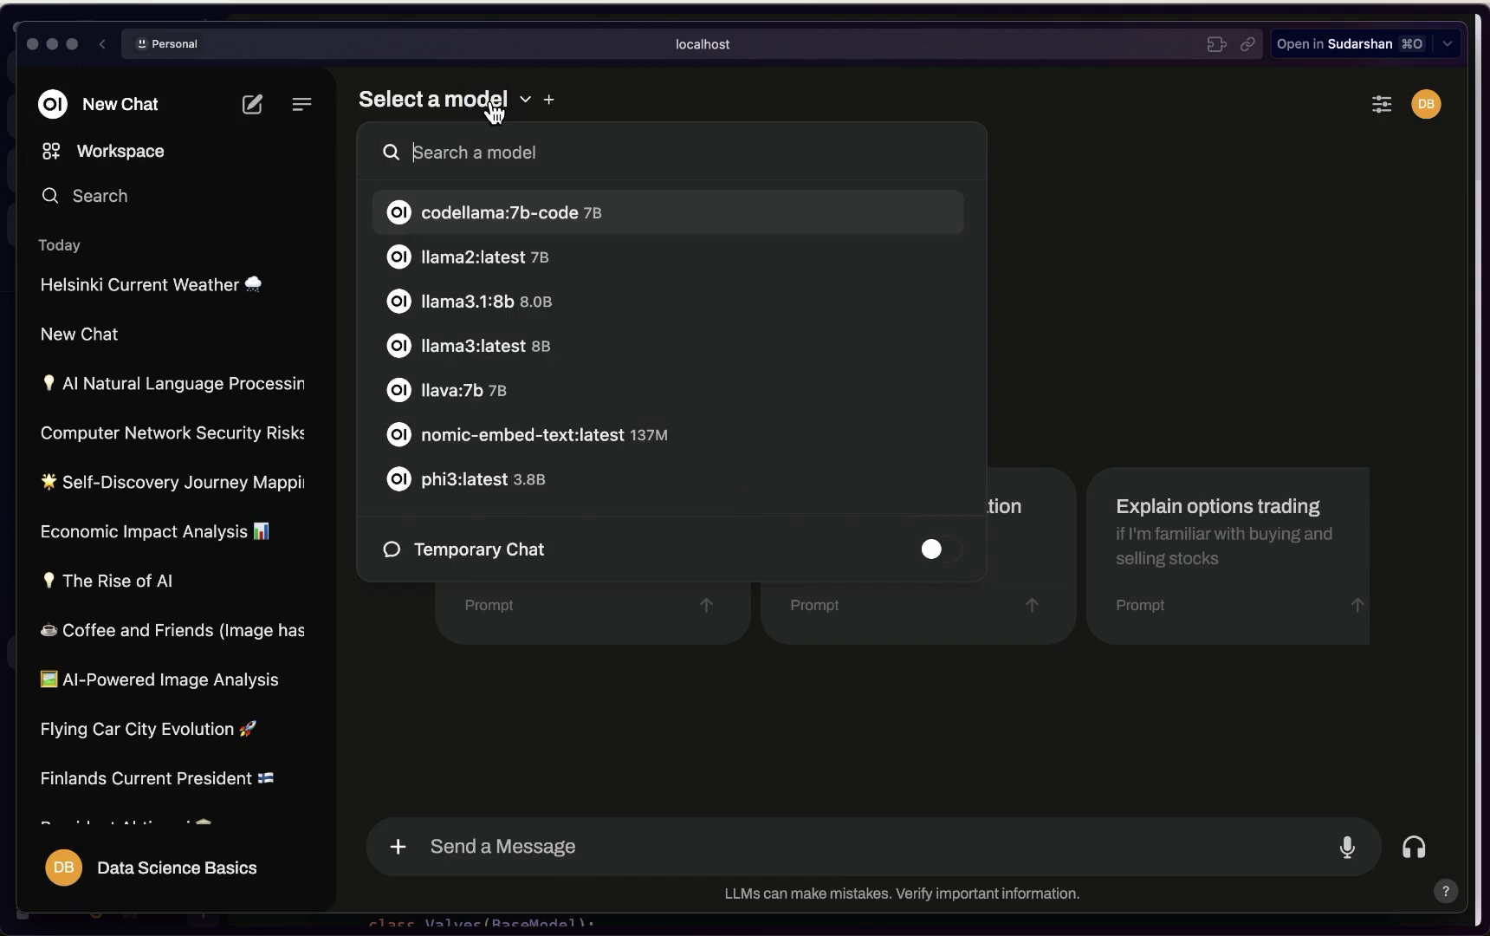
scroll(482, 312, "down", 1)
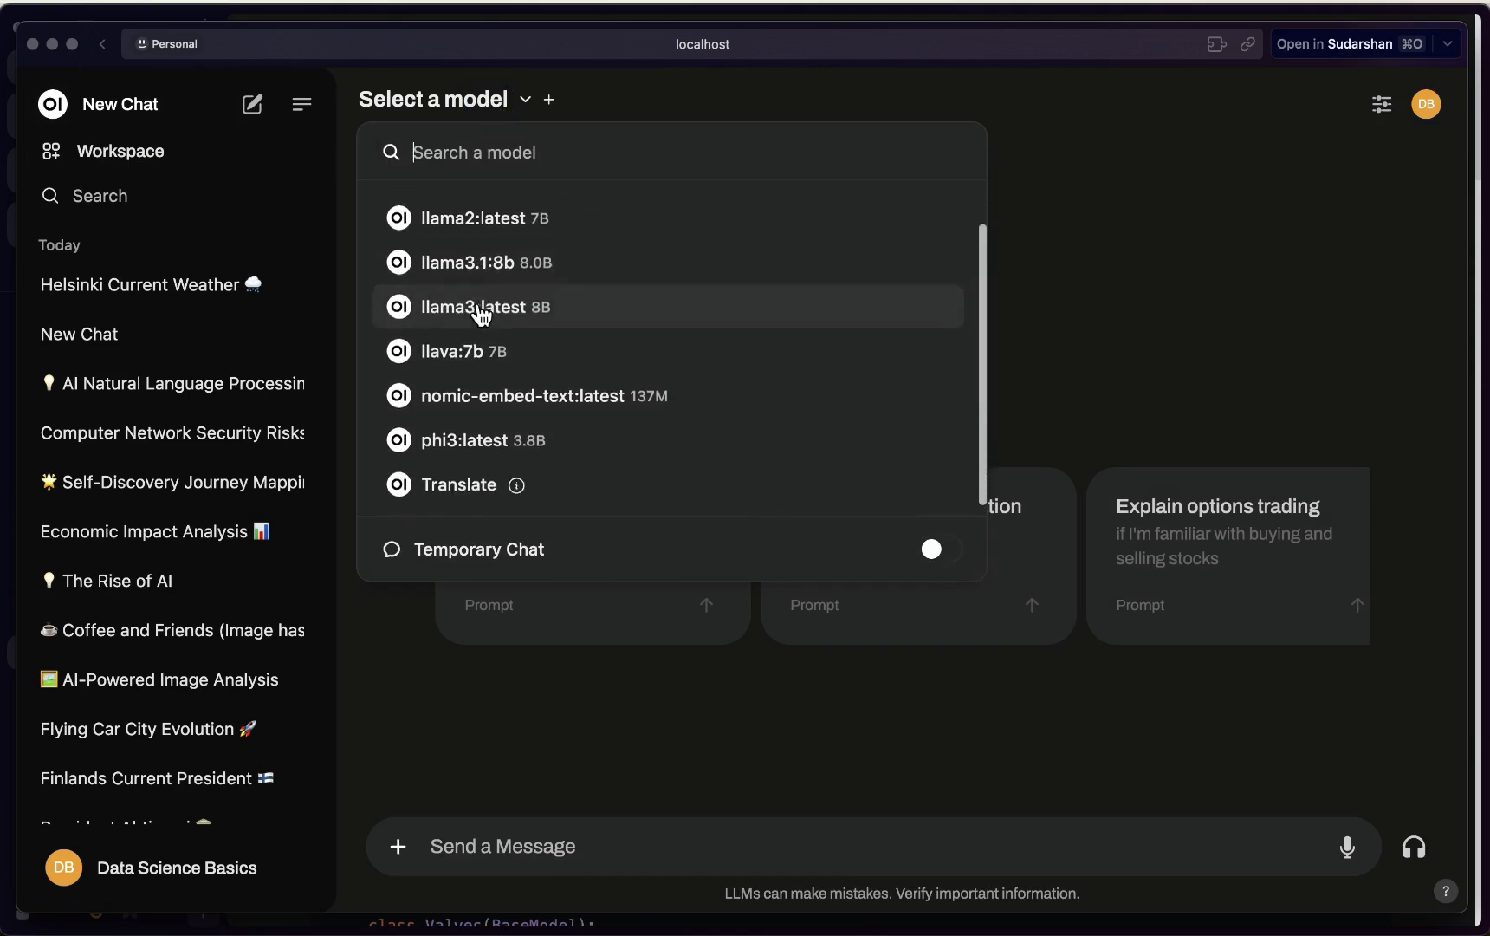
mouse_move(517, 490)
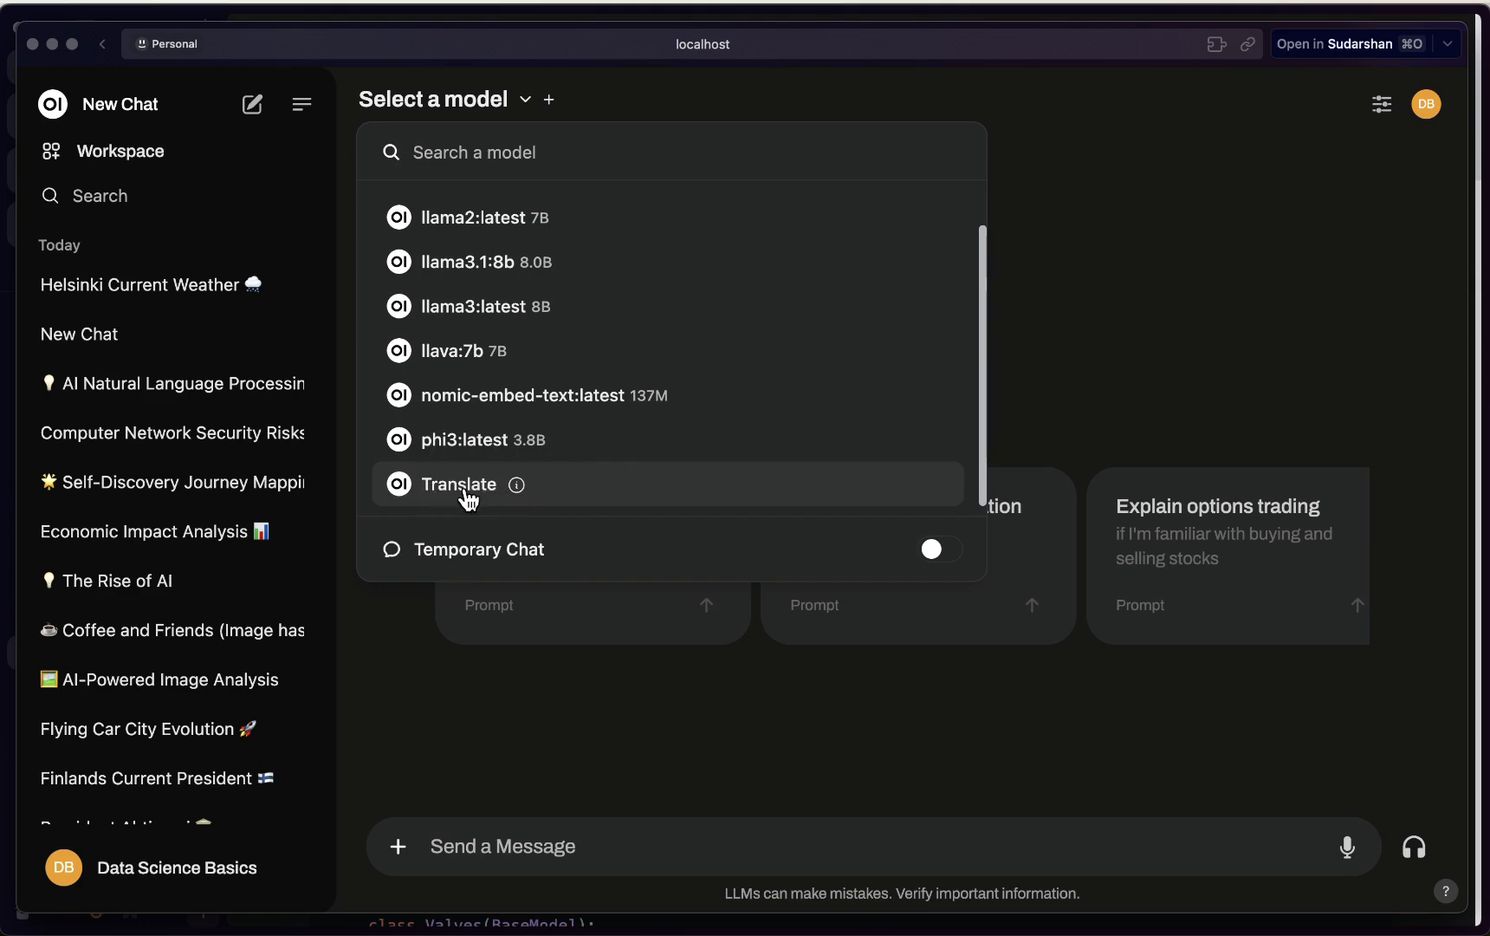
left_click(1193, 324)
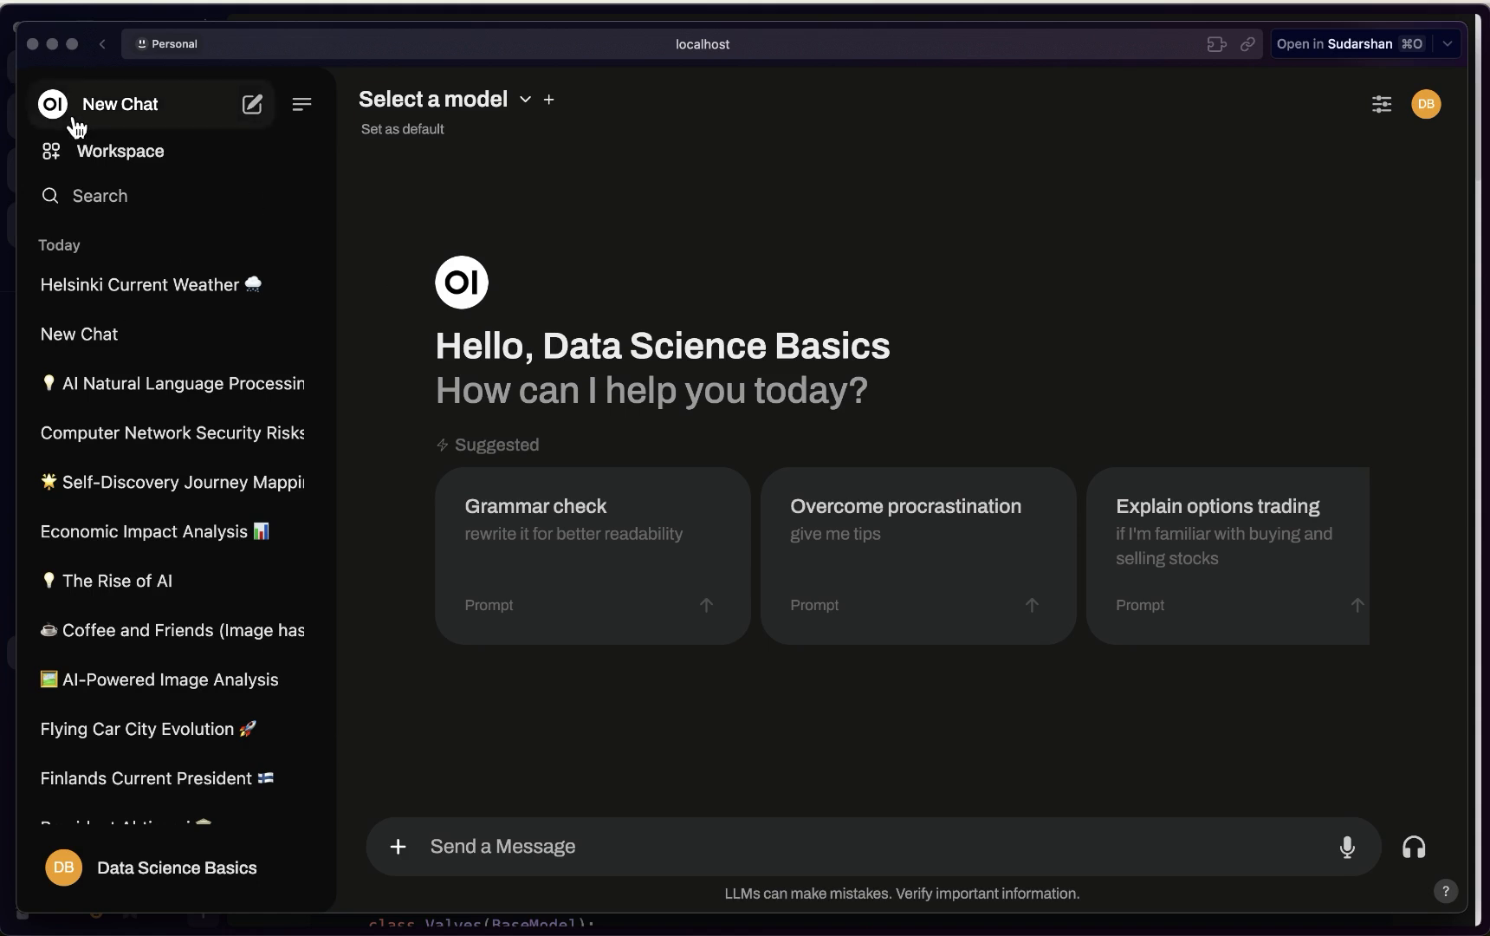
Change the interface language to Hindi (हिंदी) in General settings, save, and close Settings
left_click(213, 865)
left_click(130, 555)
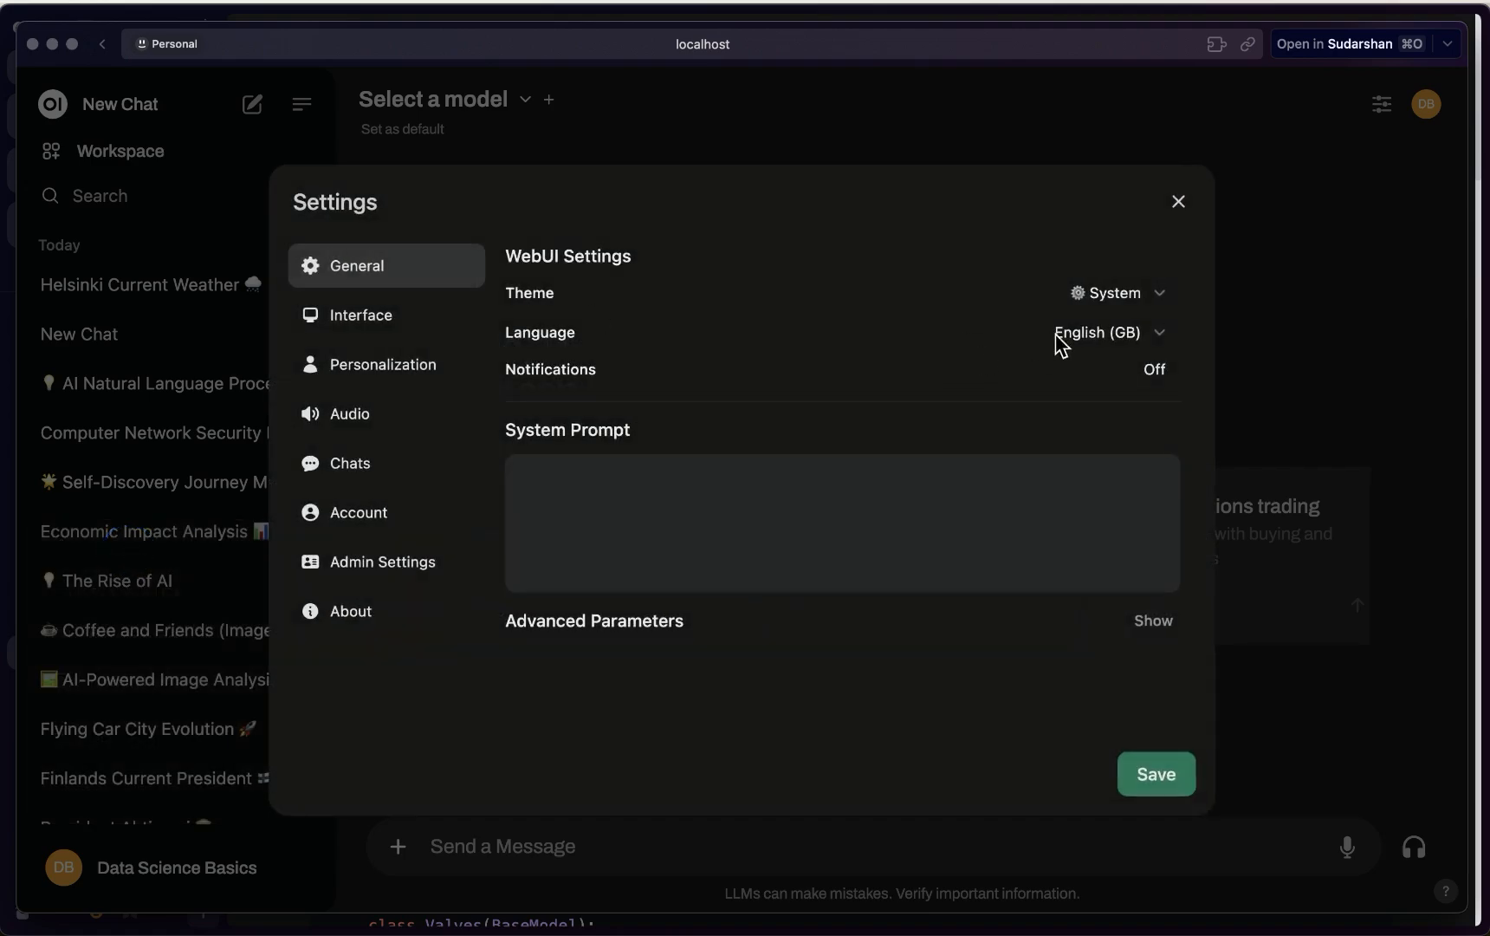
left_click(1093, 338)
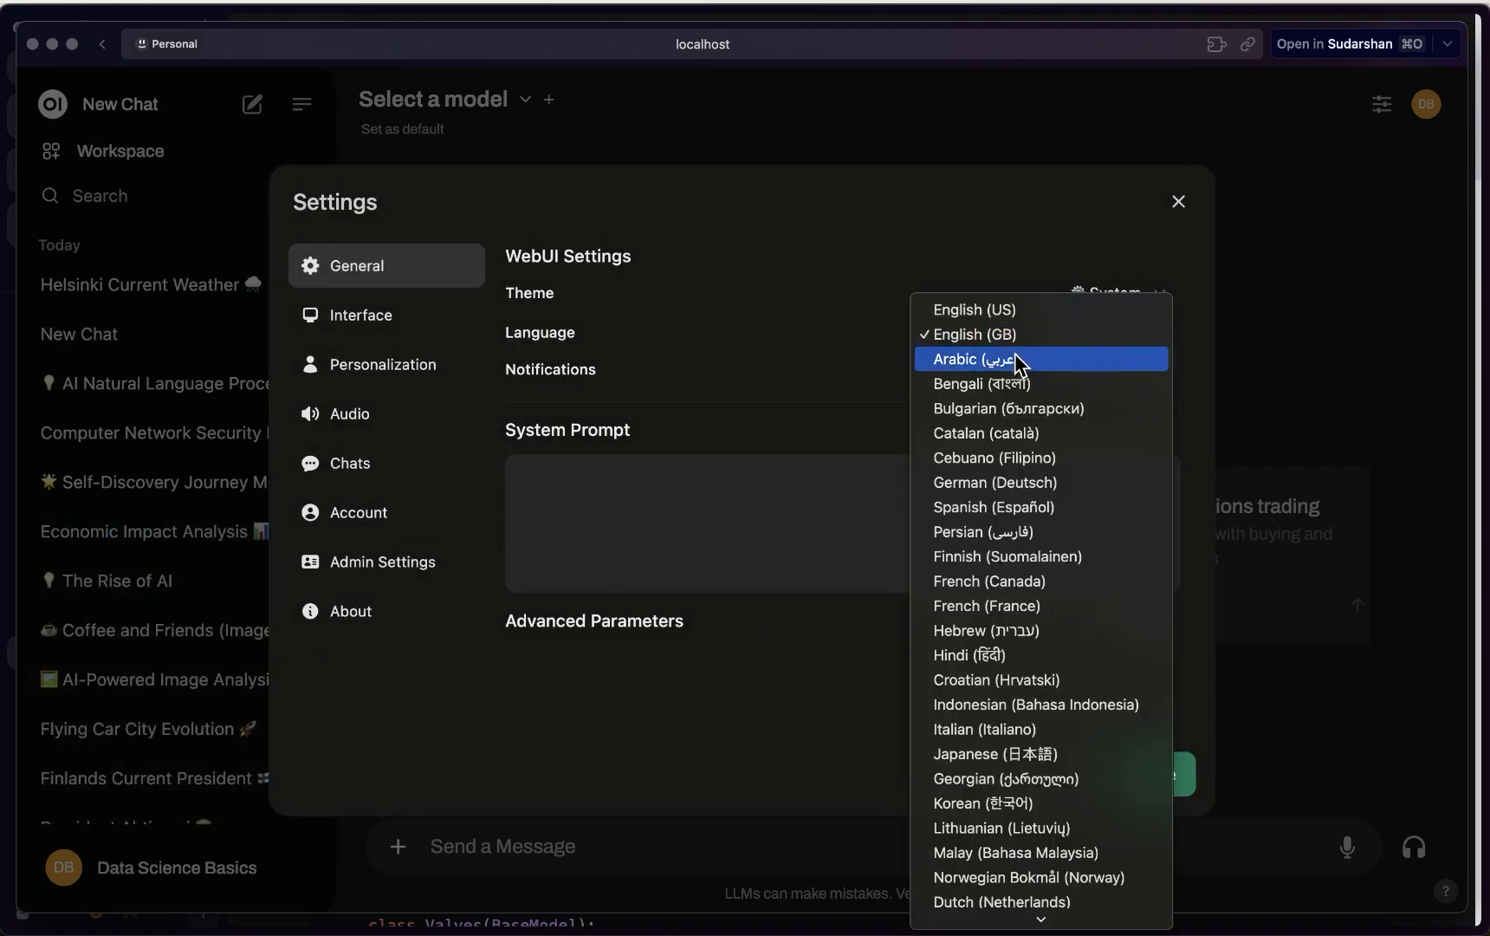
left_click(1016, 555)
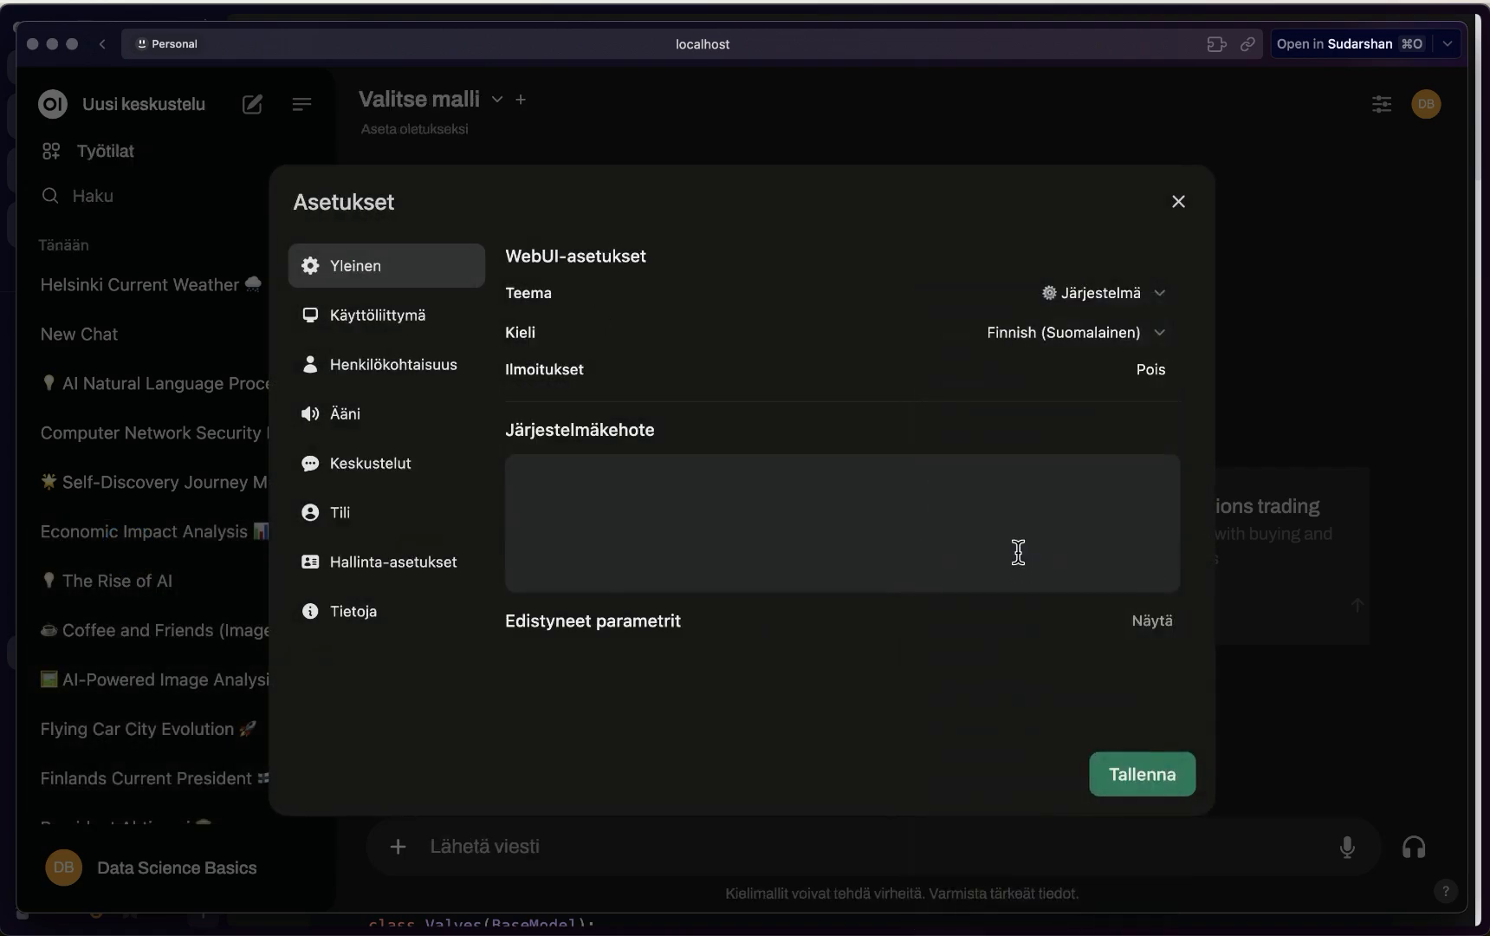
left_click(1090, 342)
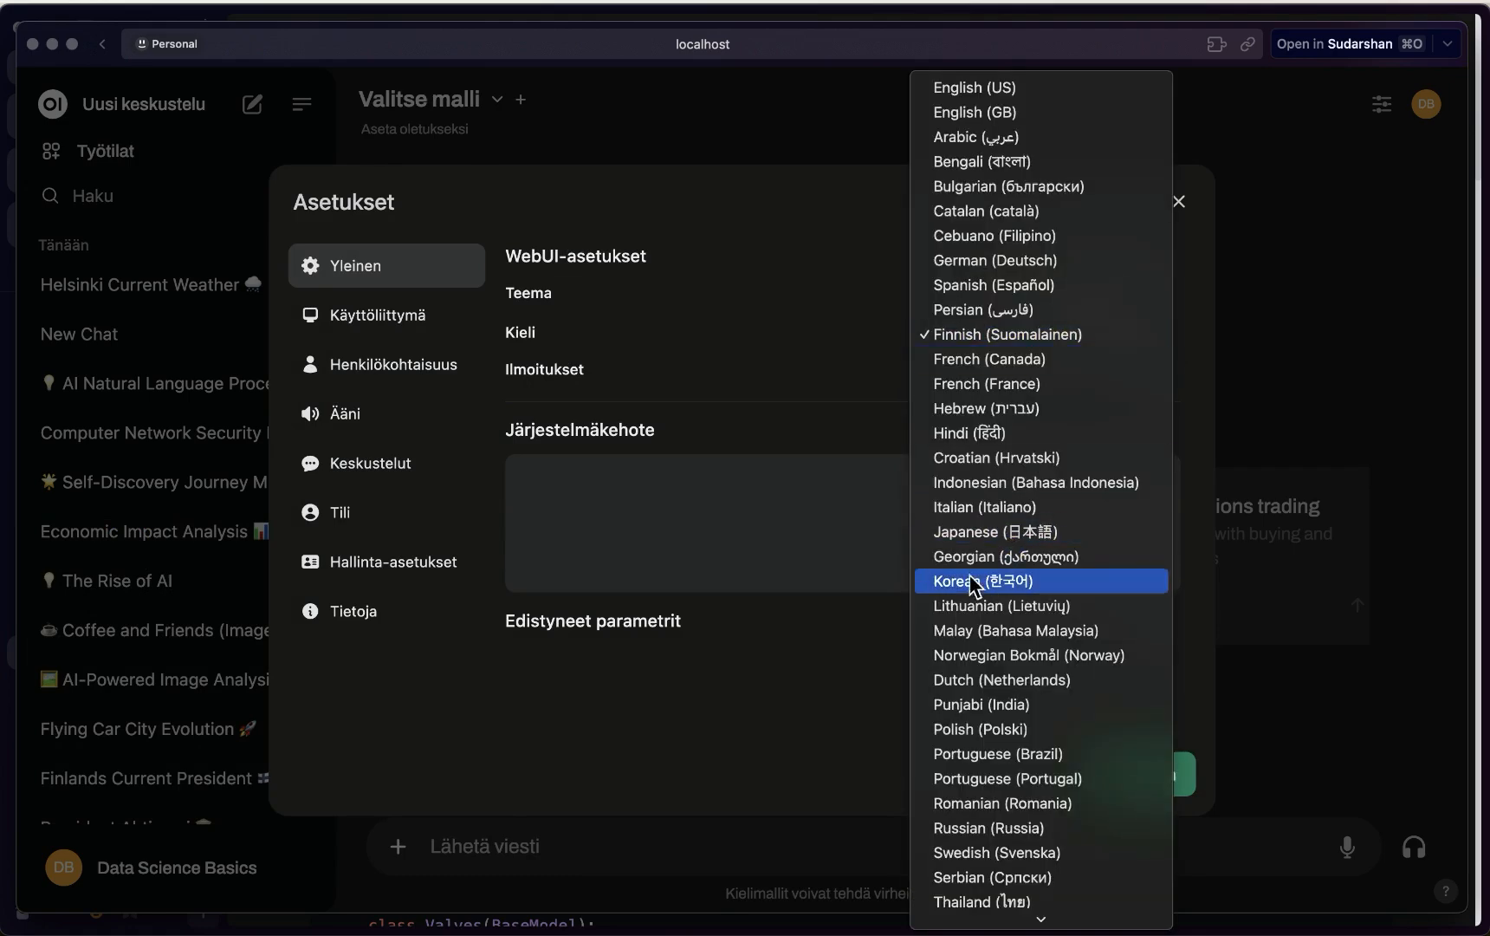
left_click(982, 436)
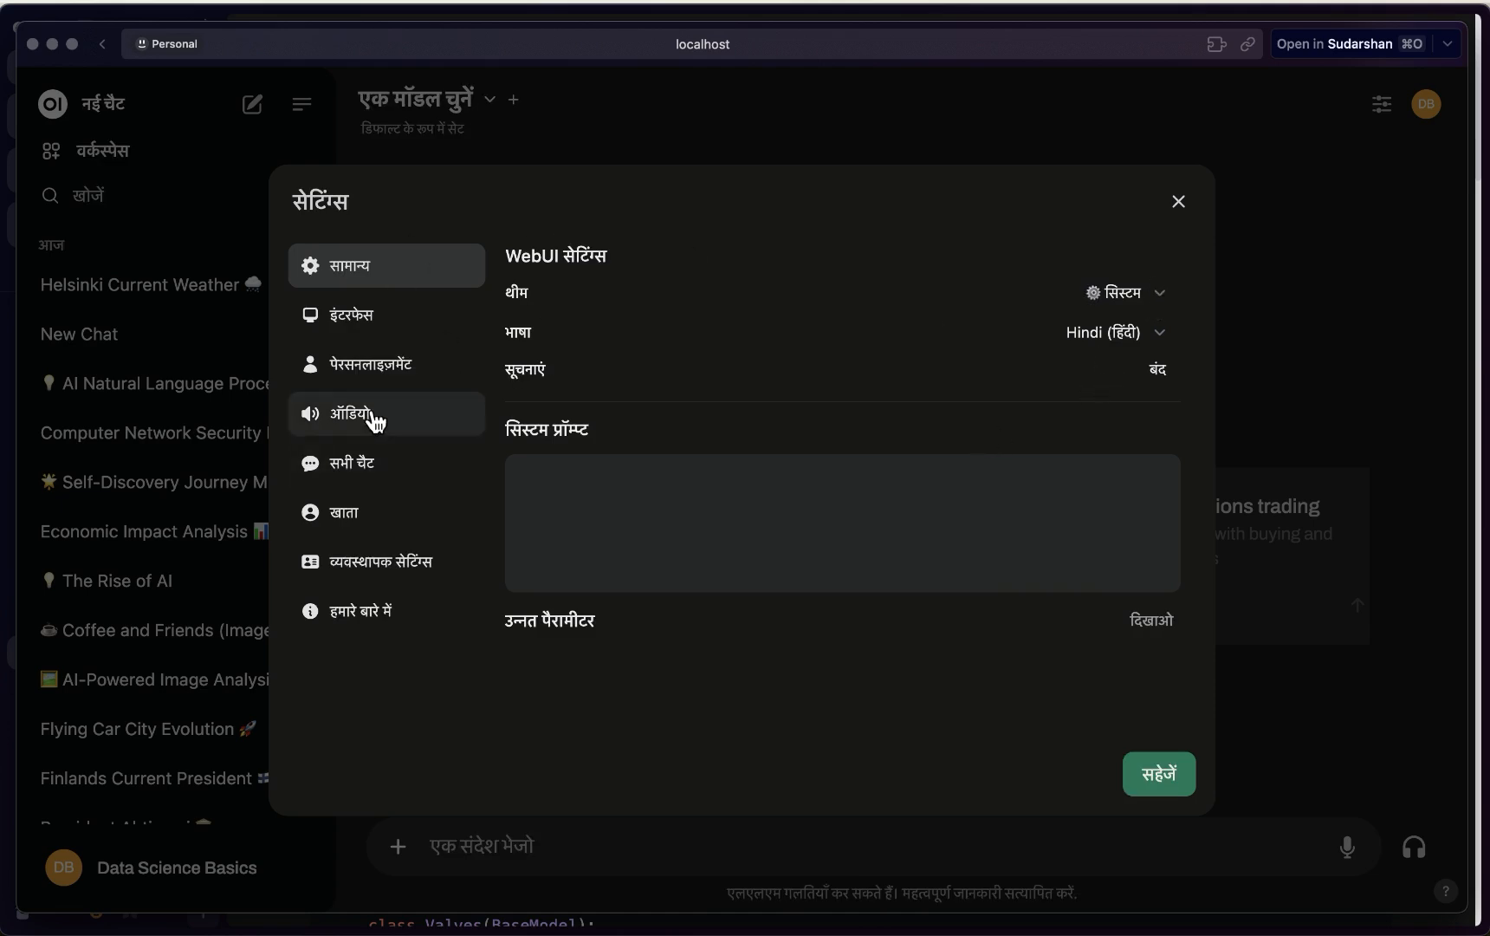
left_click(1180, 787)
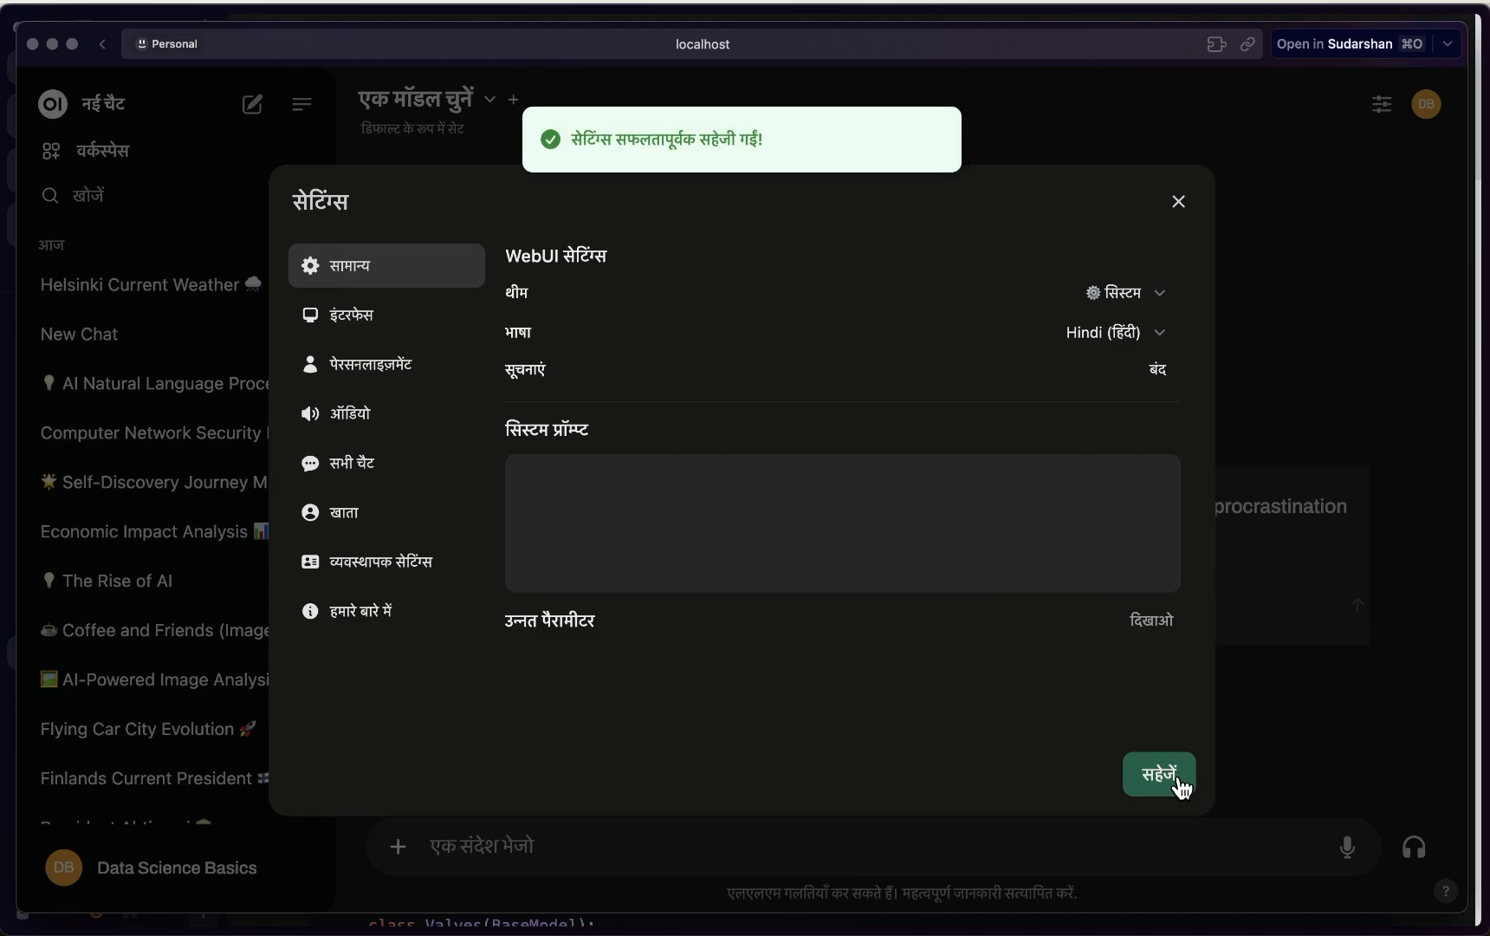
left_click(1317, 737)
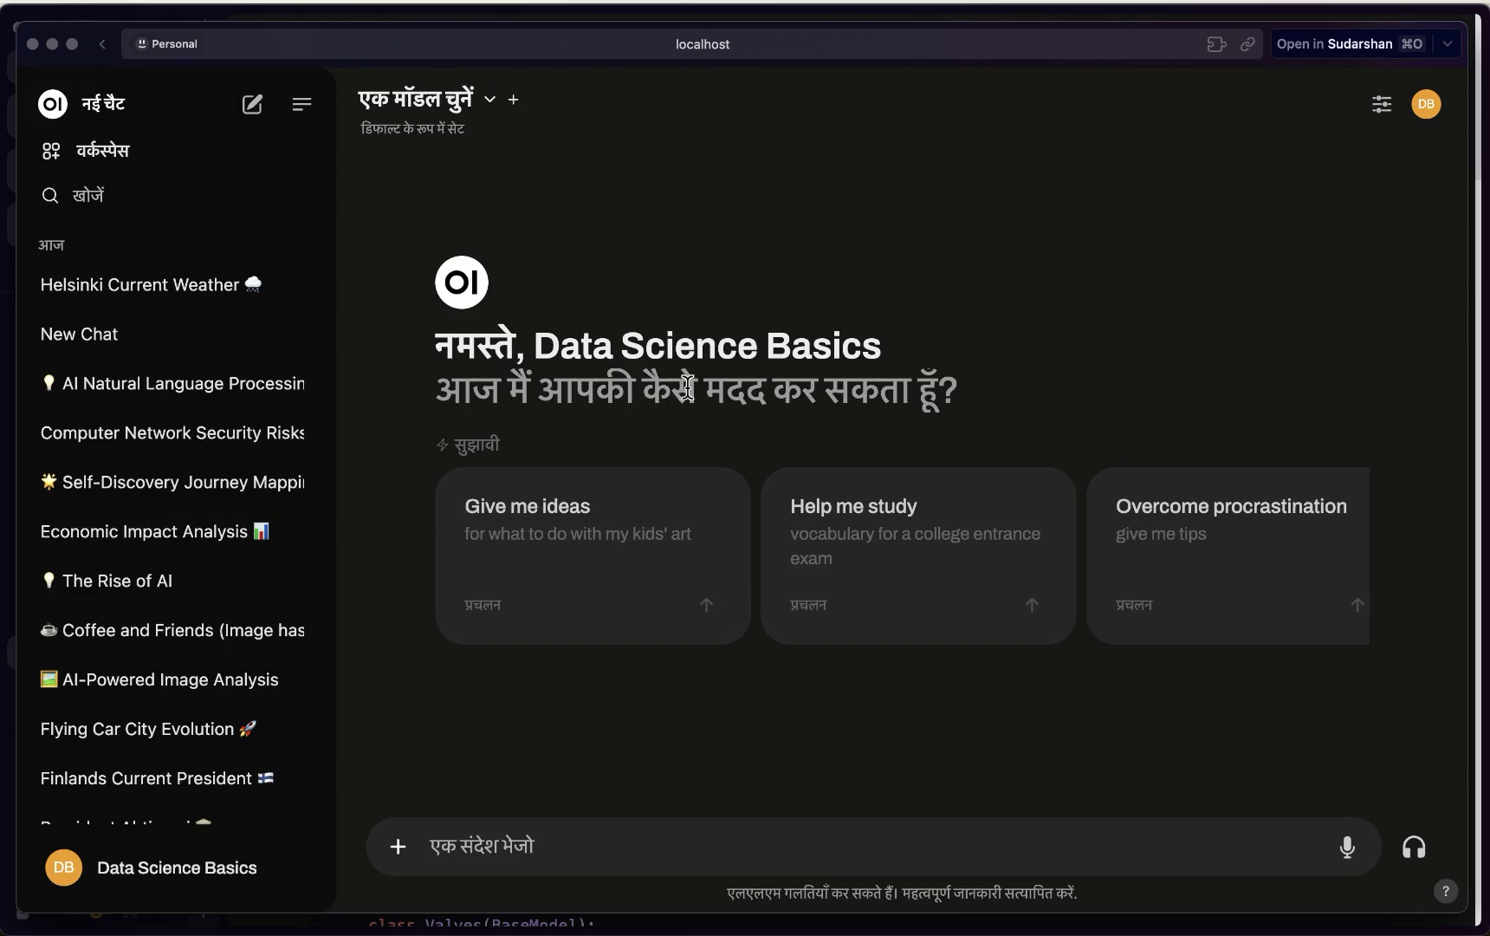
Paste the Hindi line 'आज मैं आपकी कैसे मदद कर सकता हूँ?' as a message and send it to llama3:latest
triple_click(751, 393)
key("super+c")
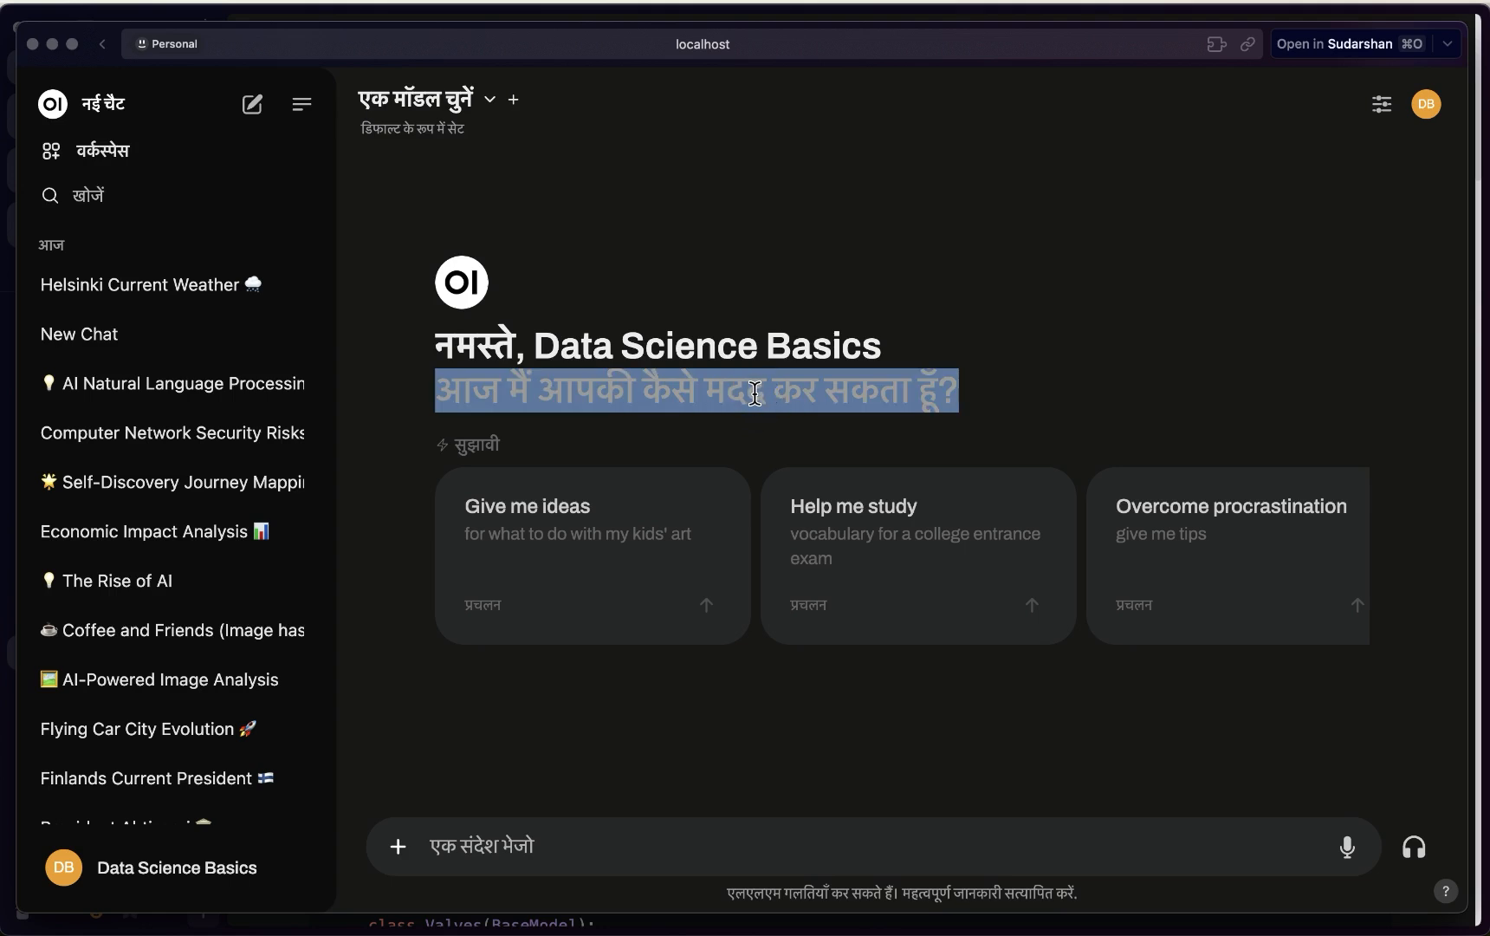
left_click(518, 846)
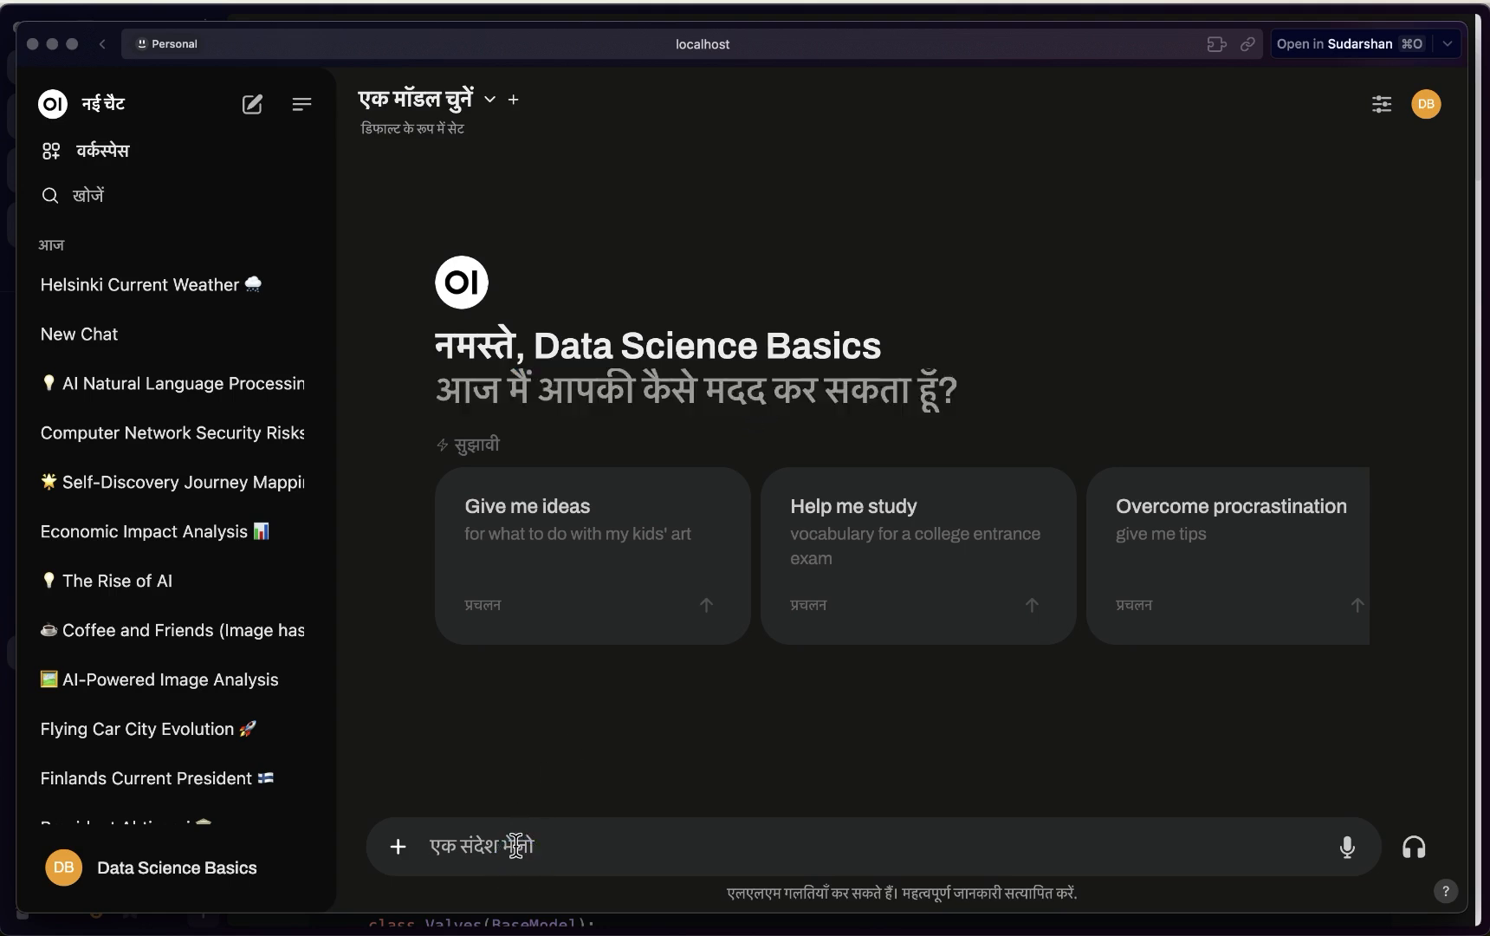
key("super+v")
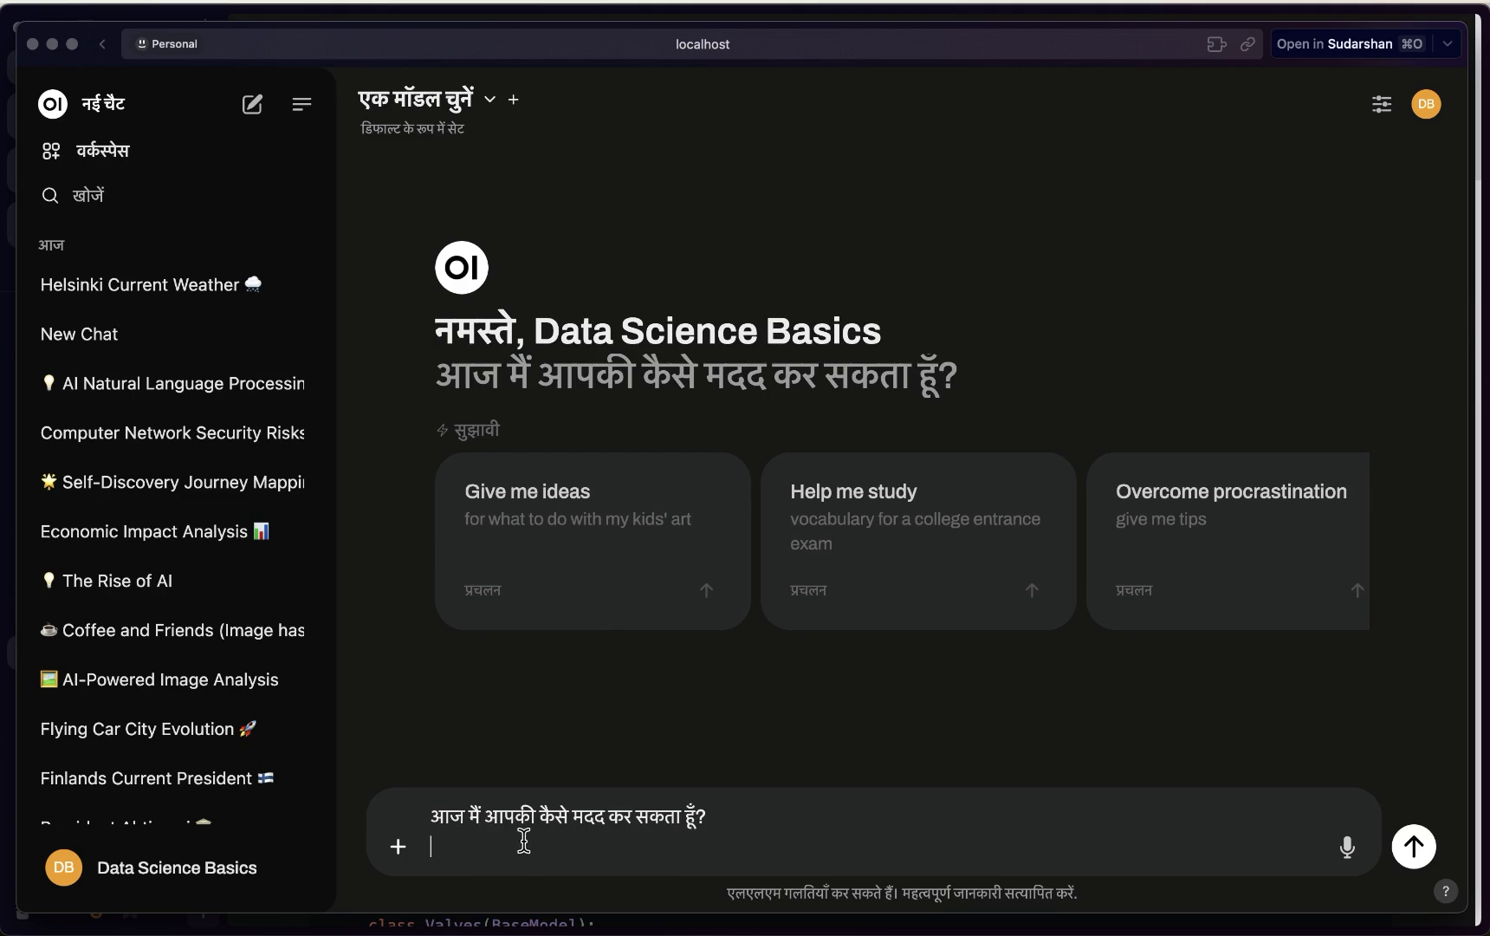
left_click(475, 100)
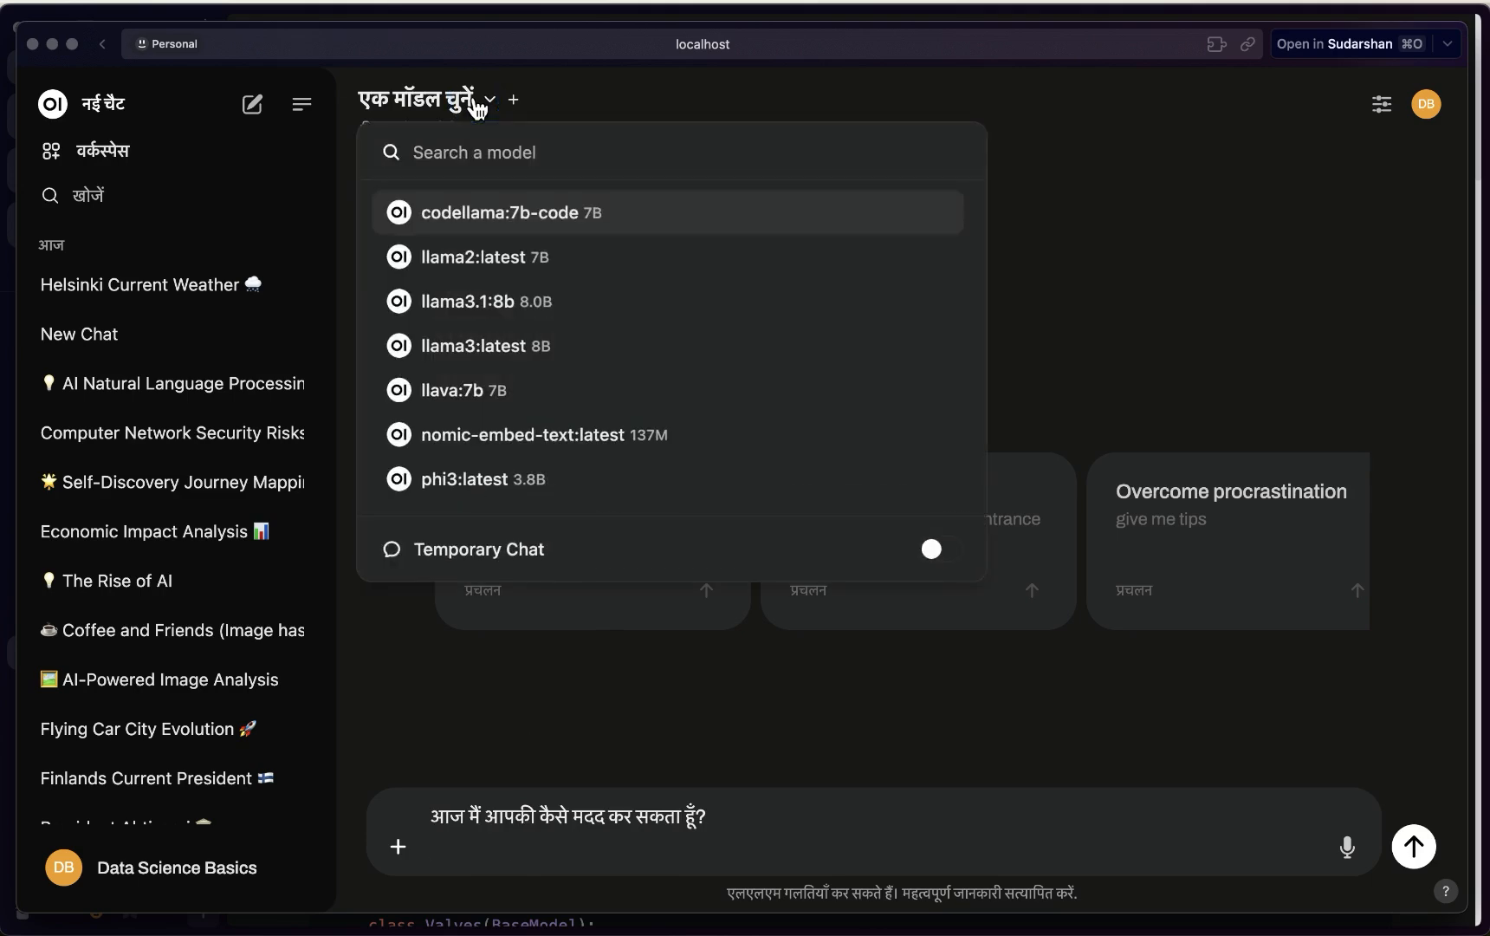
scroll(476, 494, "down", 1)
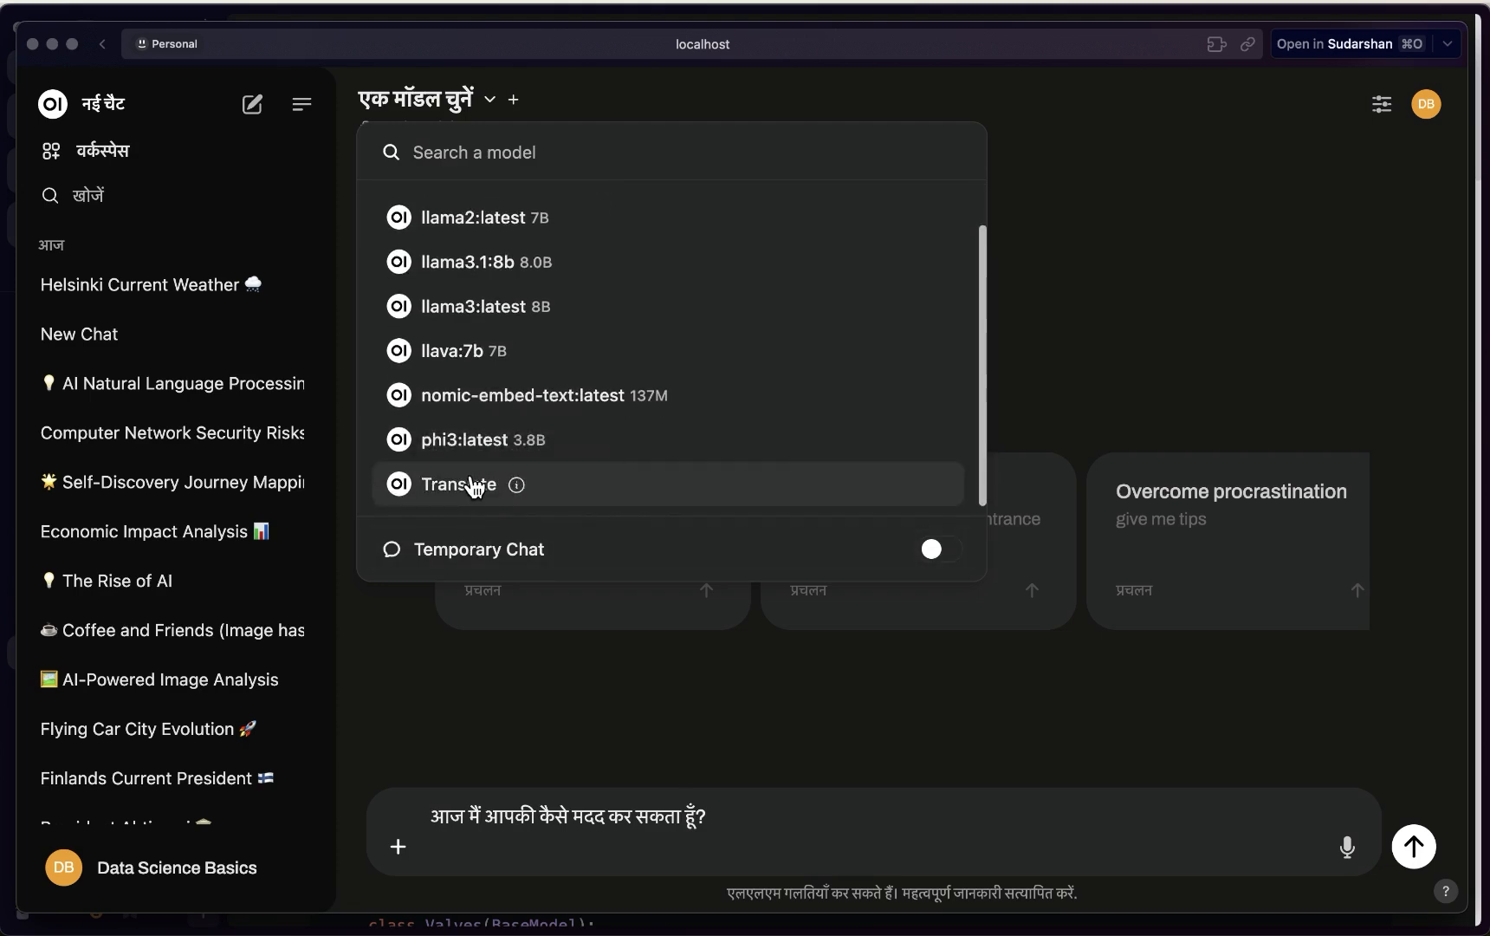
left_click(476, 312)
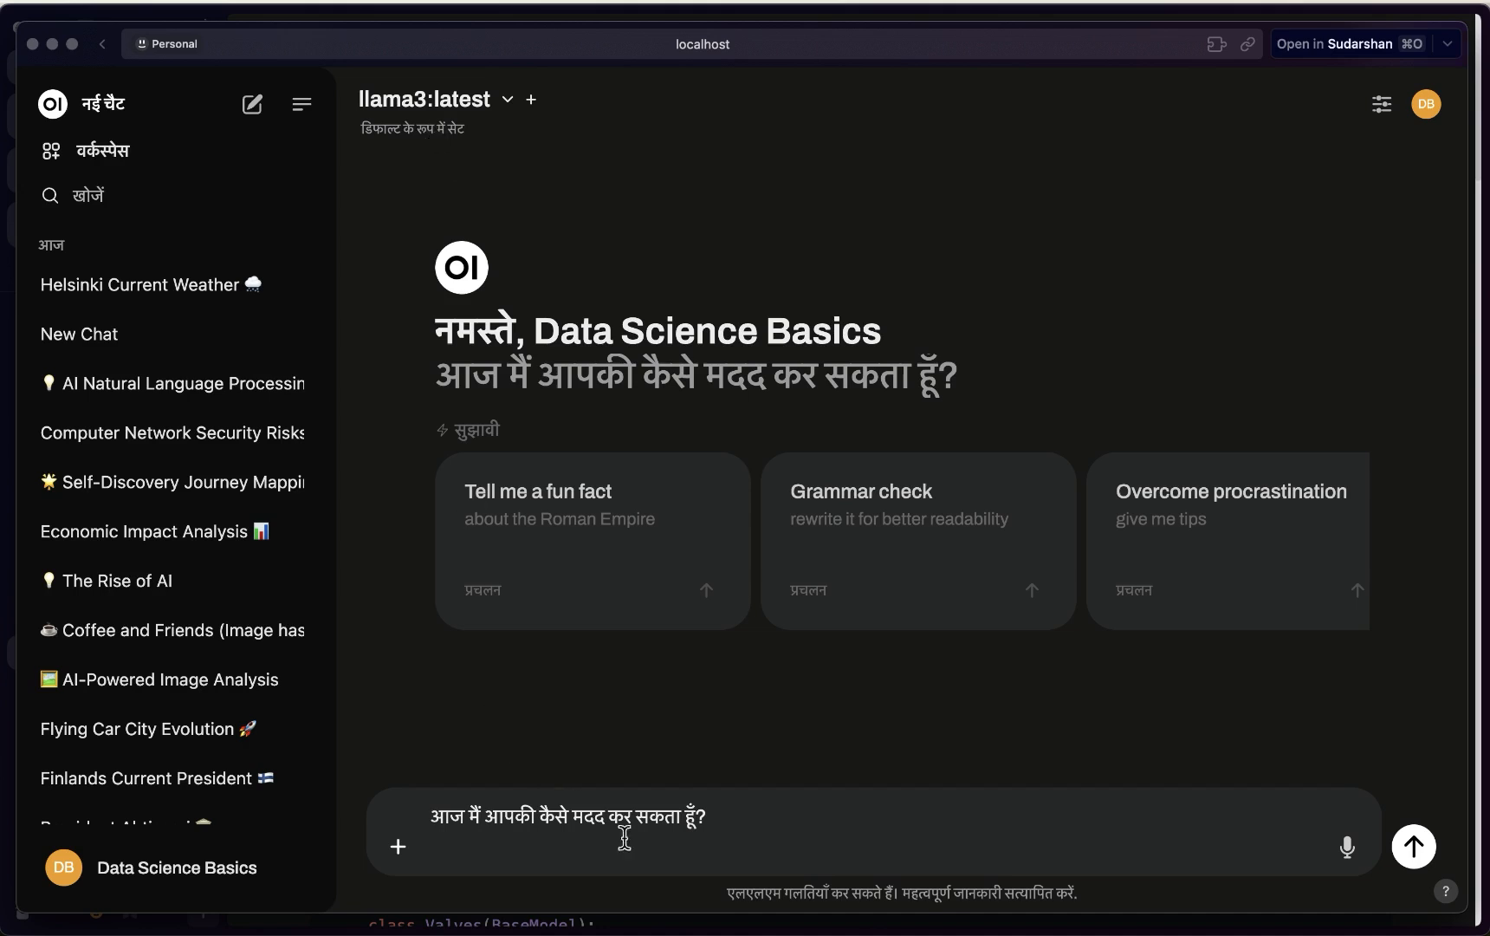
left_click(1412, 848)
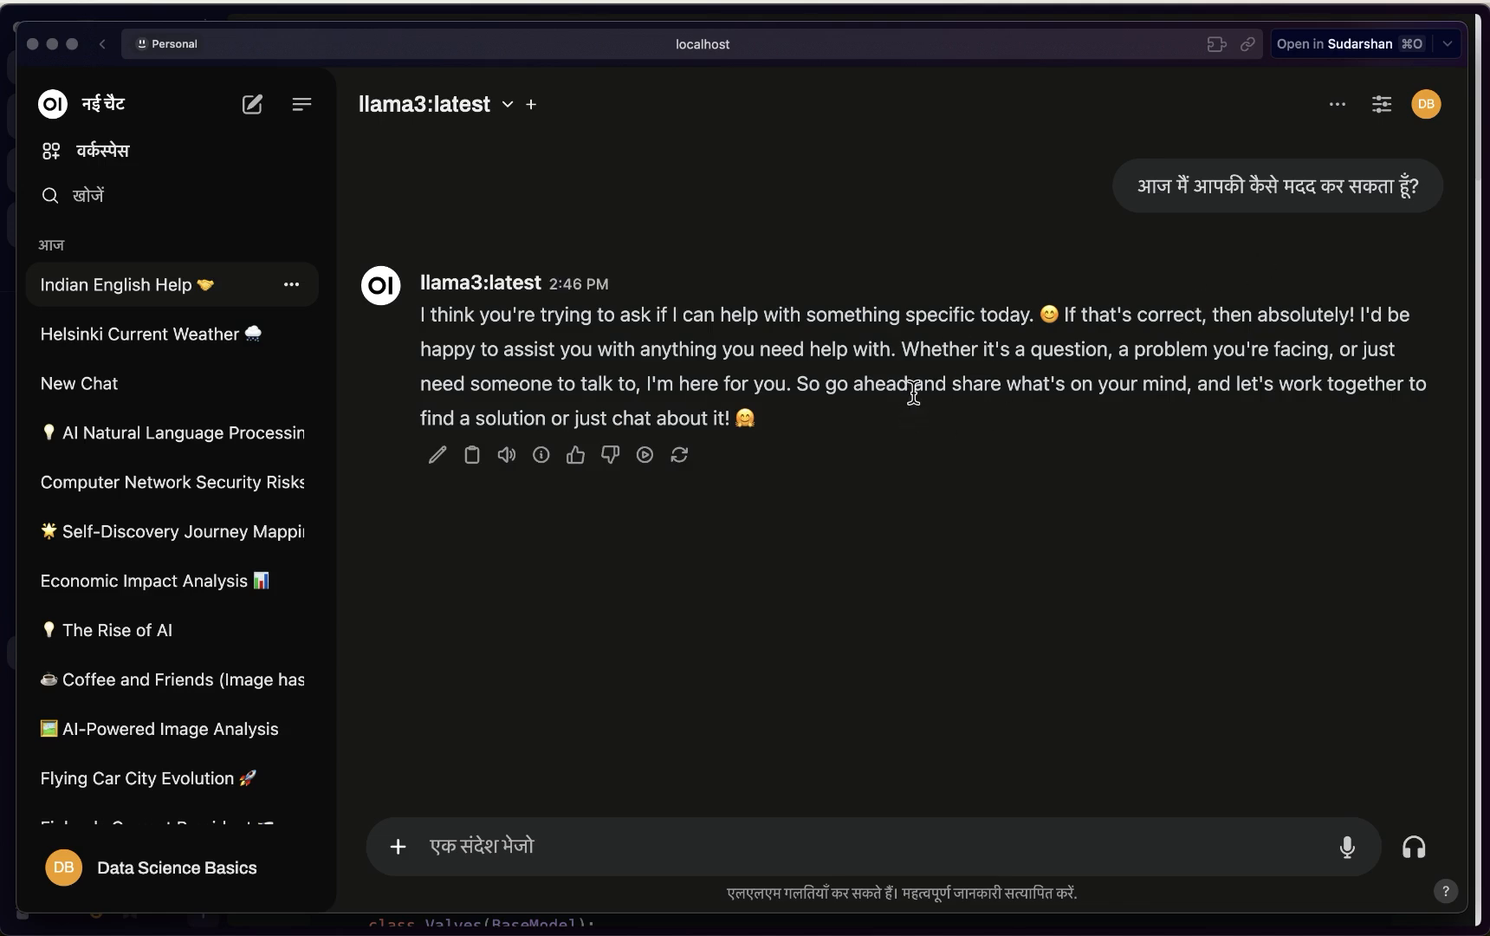
Switch the chat model to Translate and resend the copied Hindi question
left_click(461, 99)
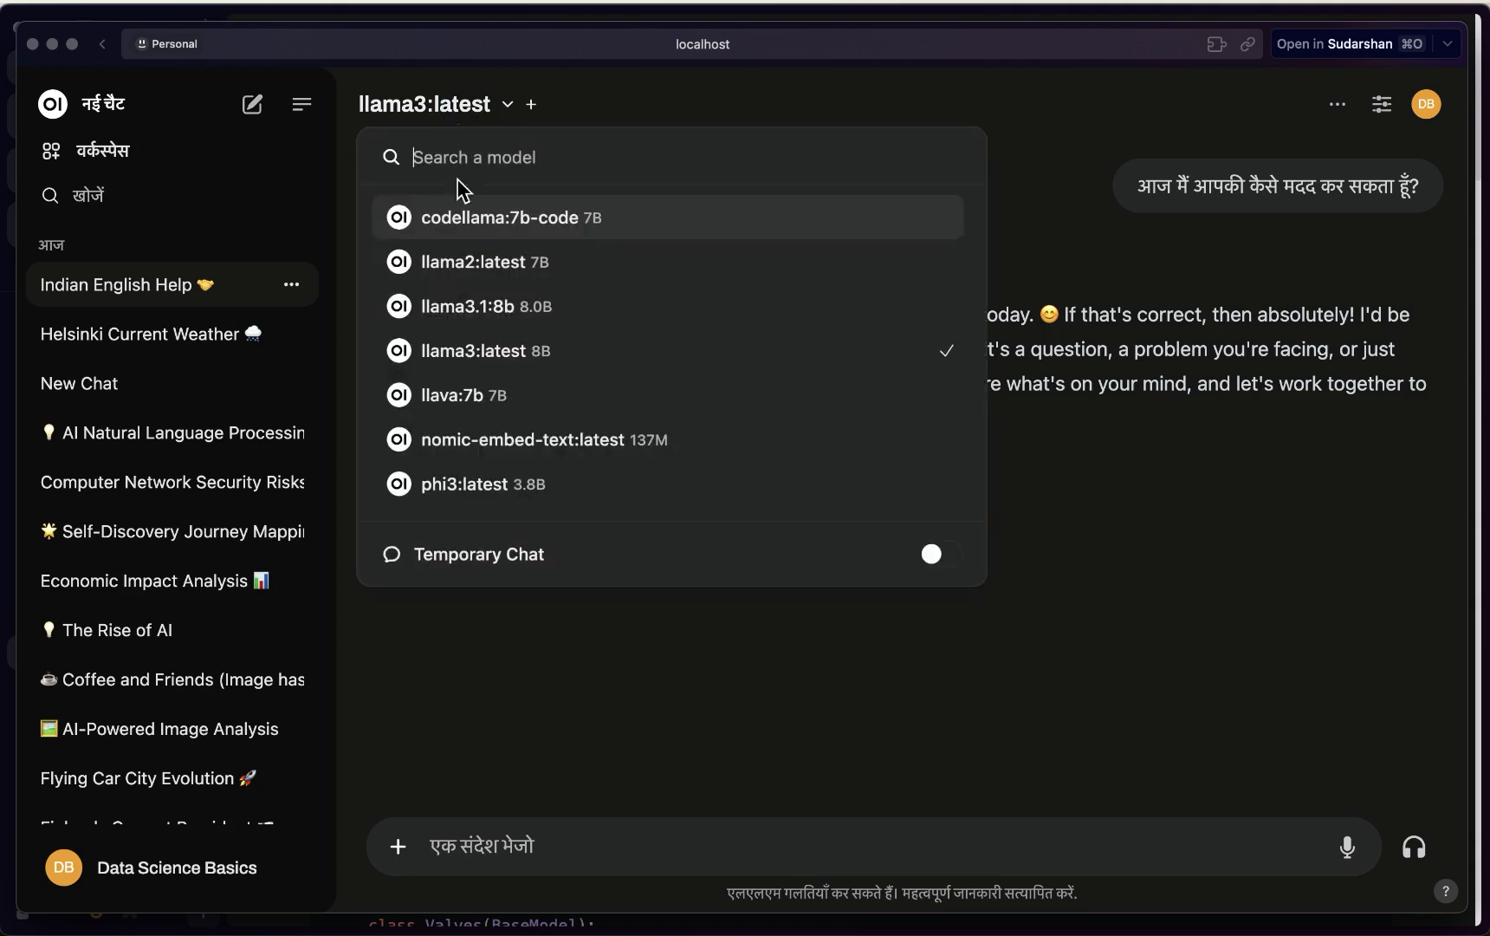
scroll(464, 494, "down", 1)
scroll(464, 494, "down", 1)
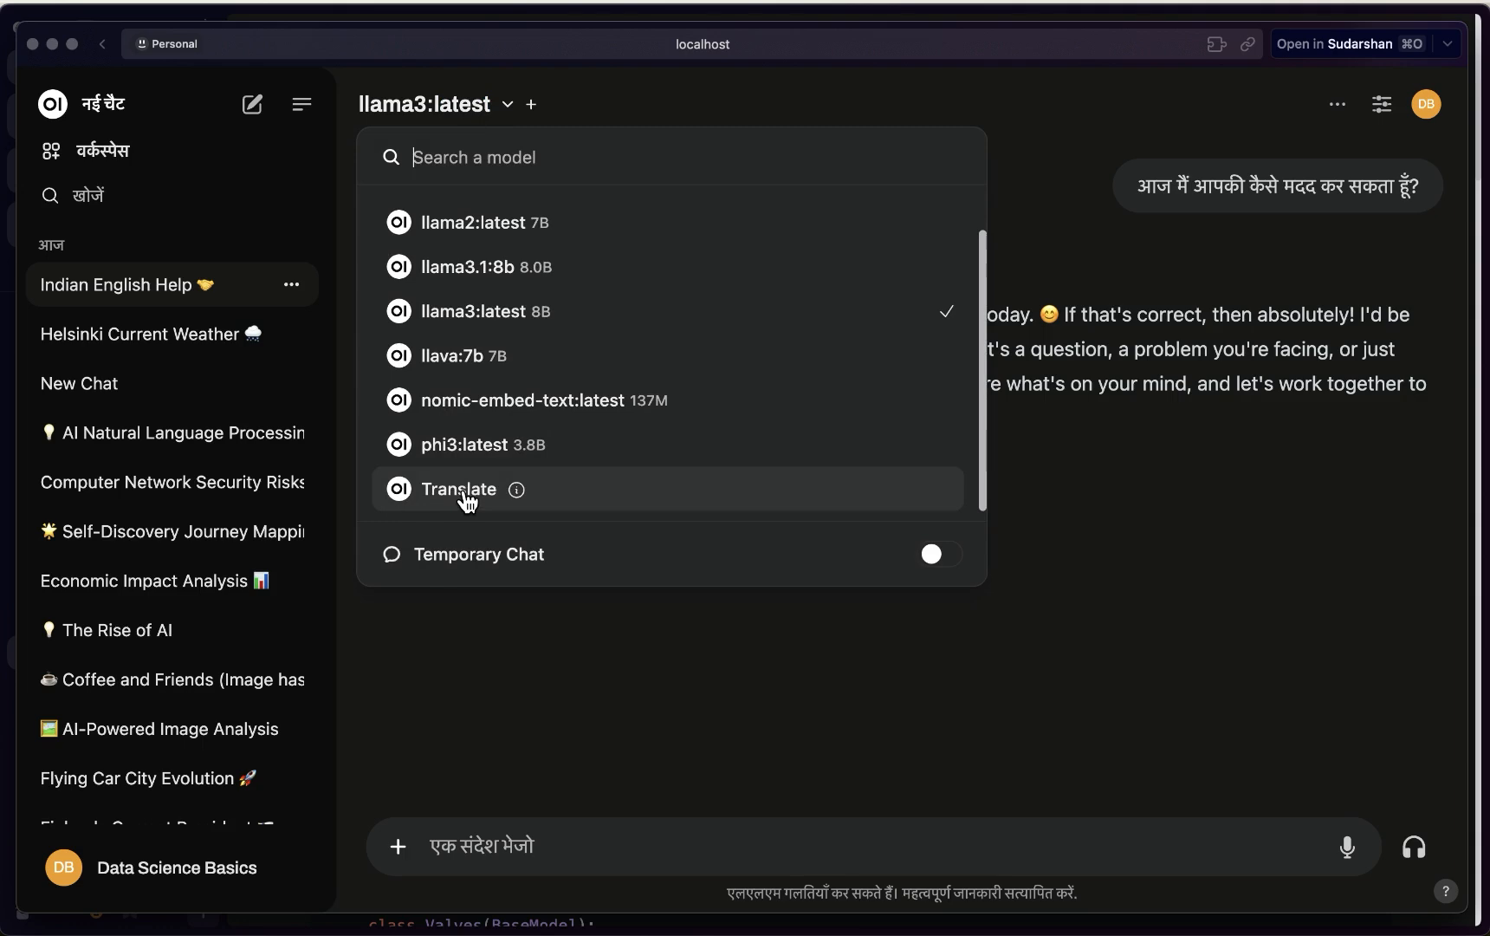
left_click(467, 495)
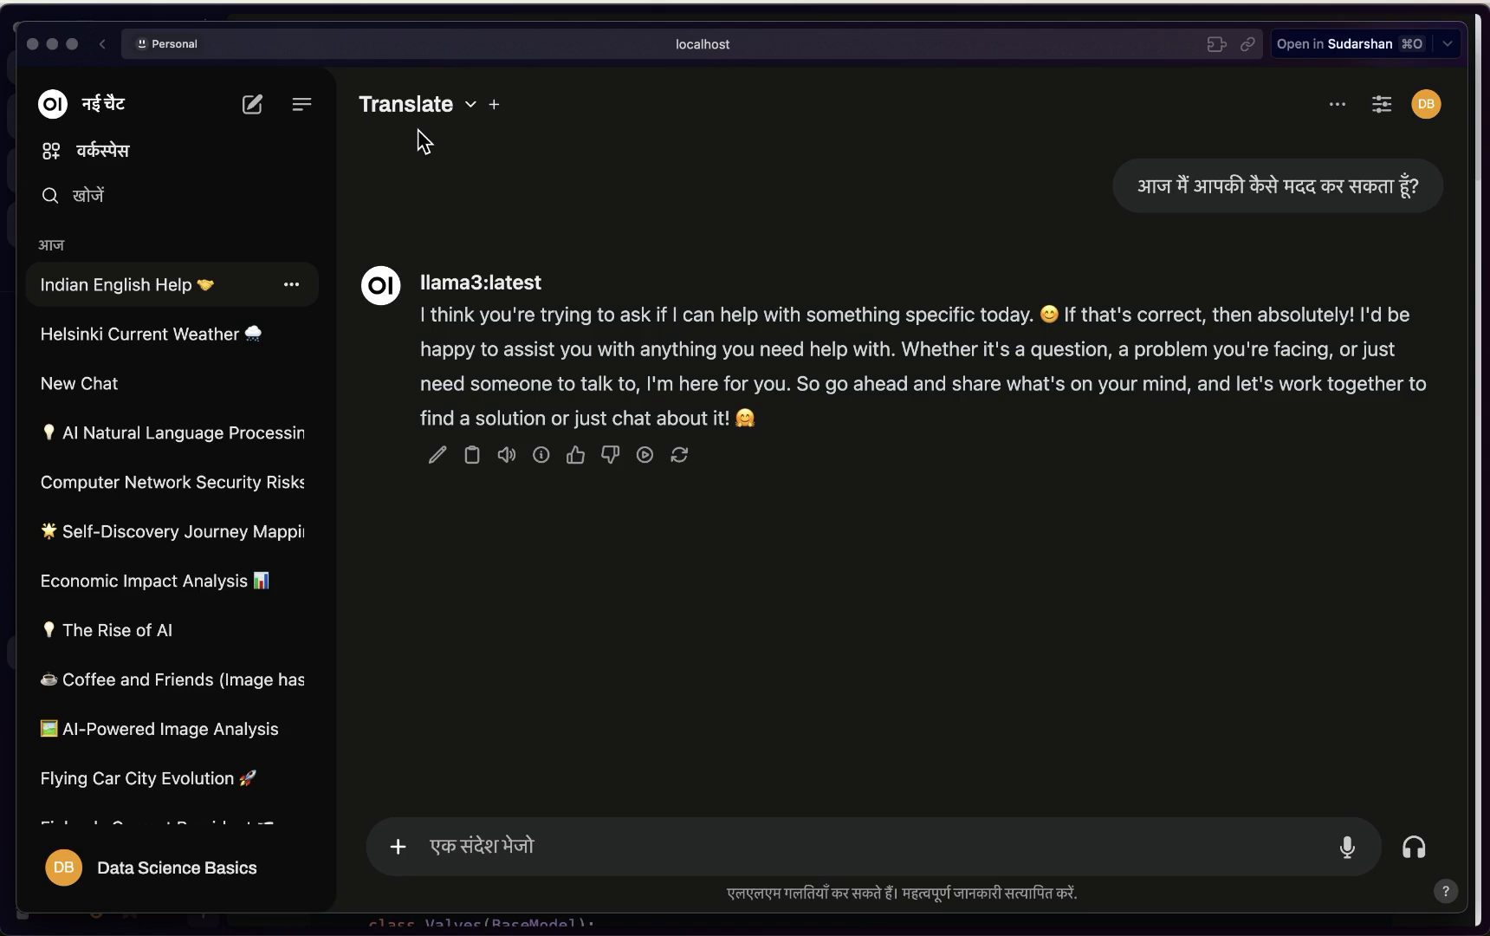
left_click(1428, 238)
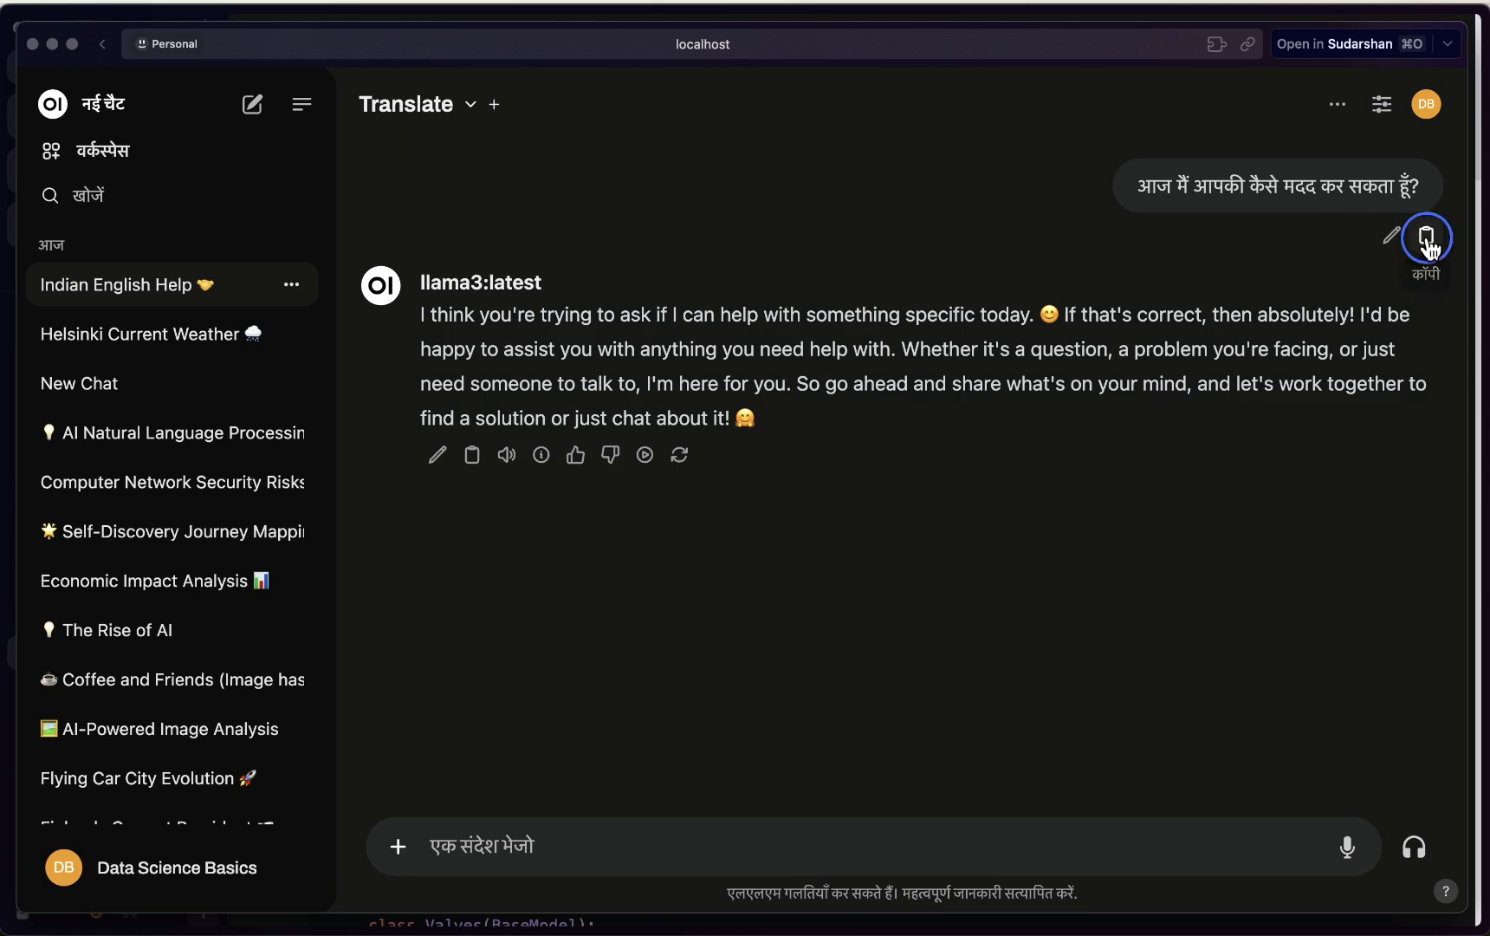
left_click(686, 853)
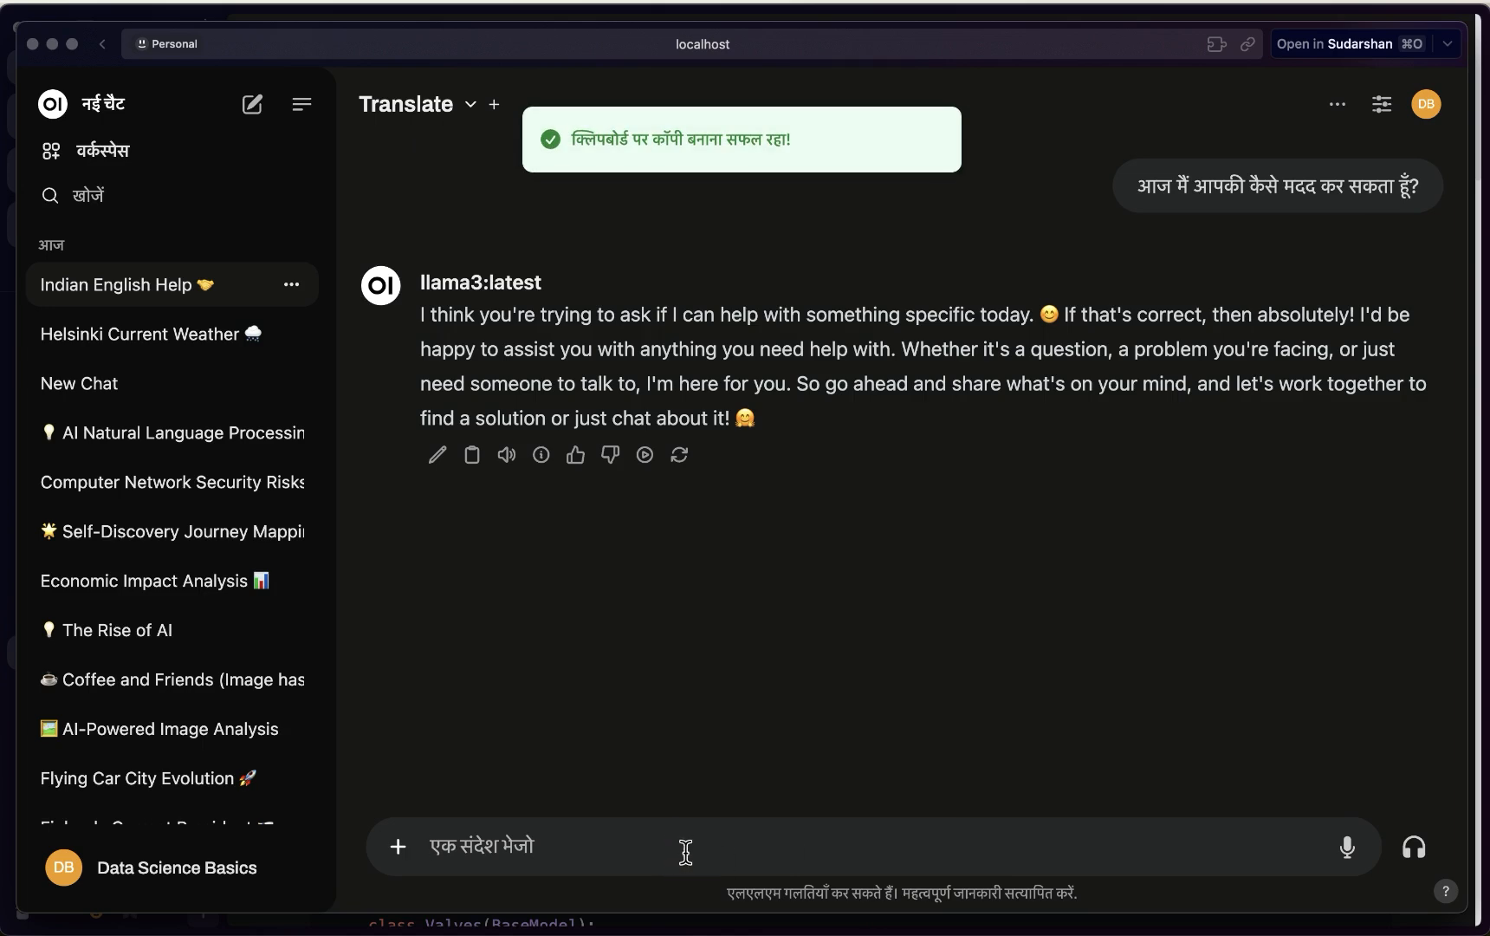
key("super+v")
left_click(1412, 847)
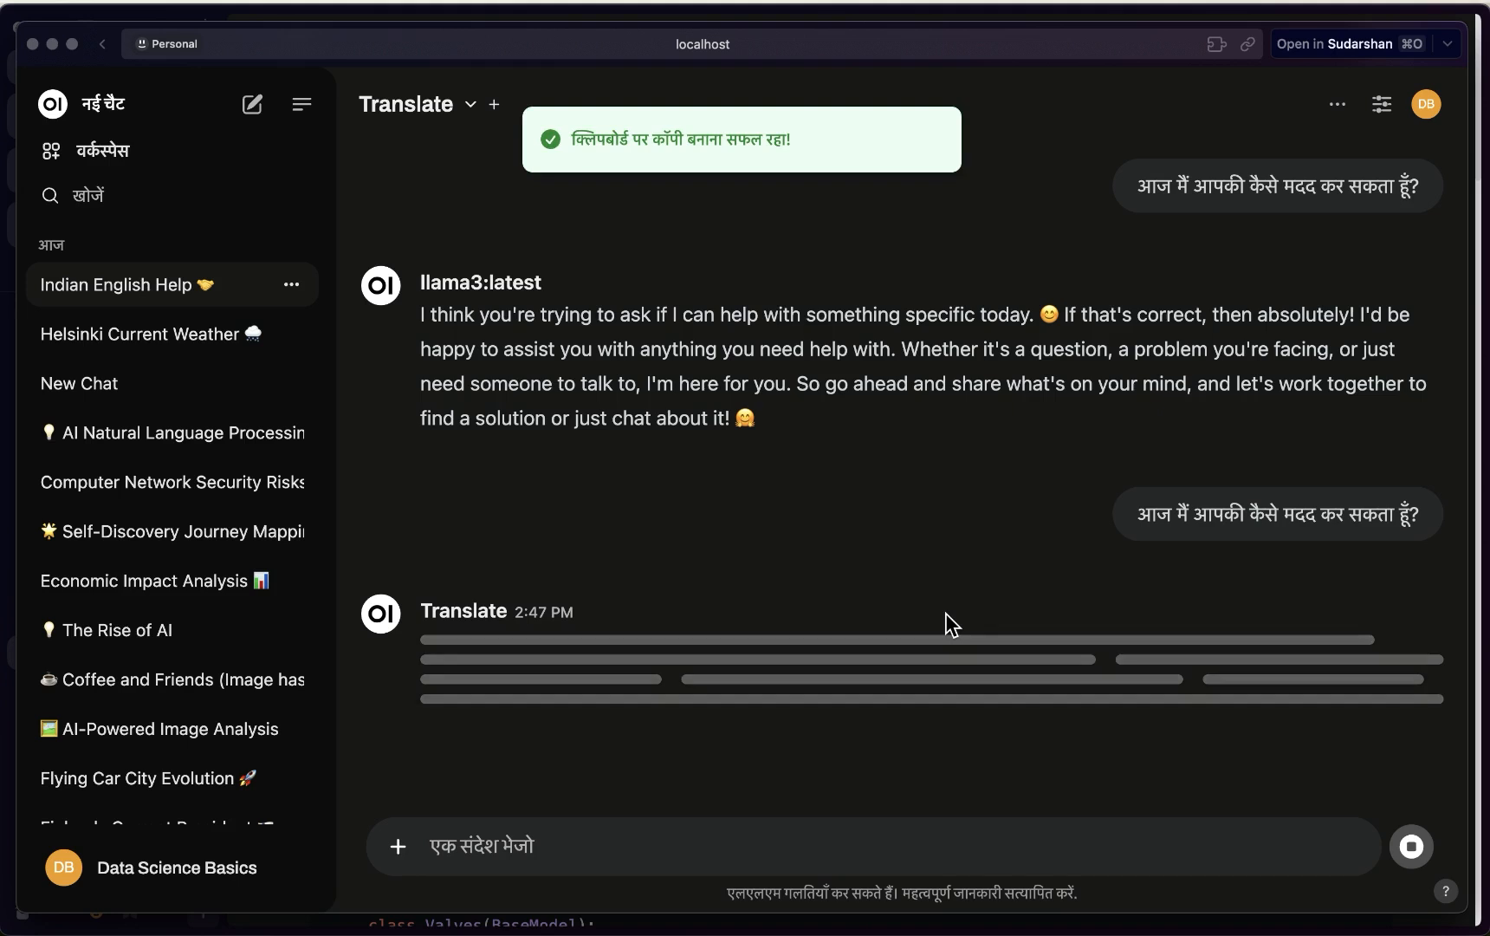
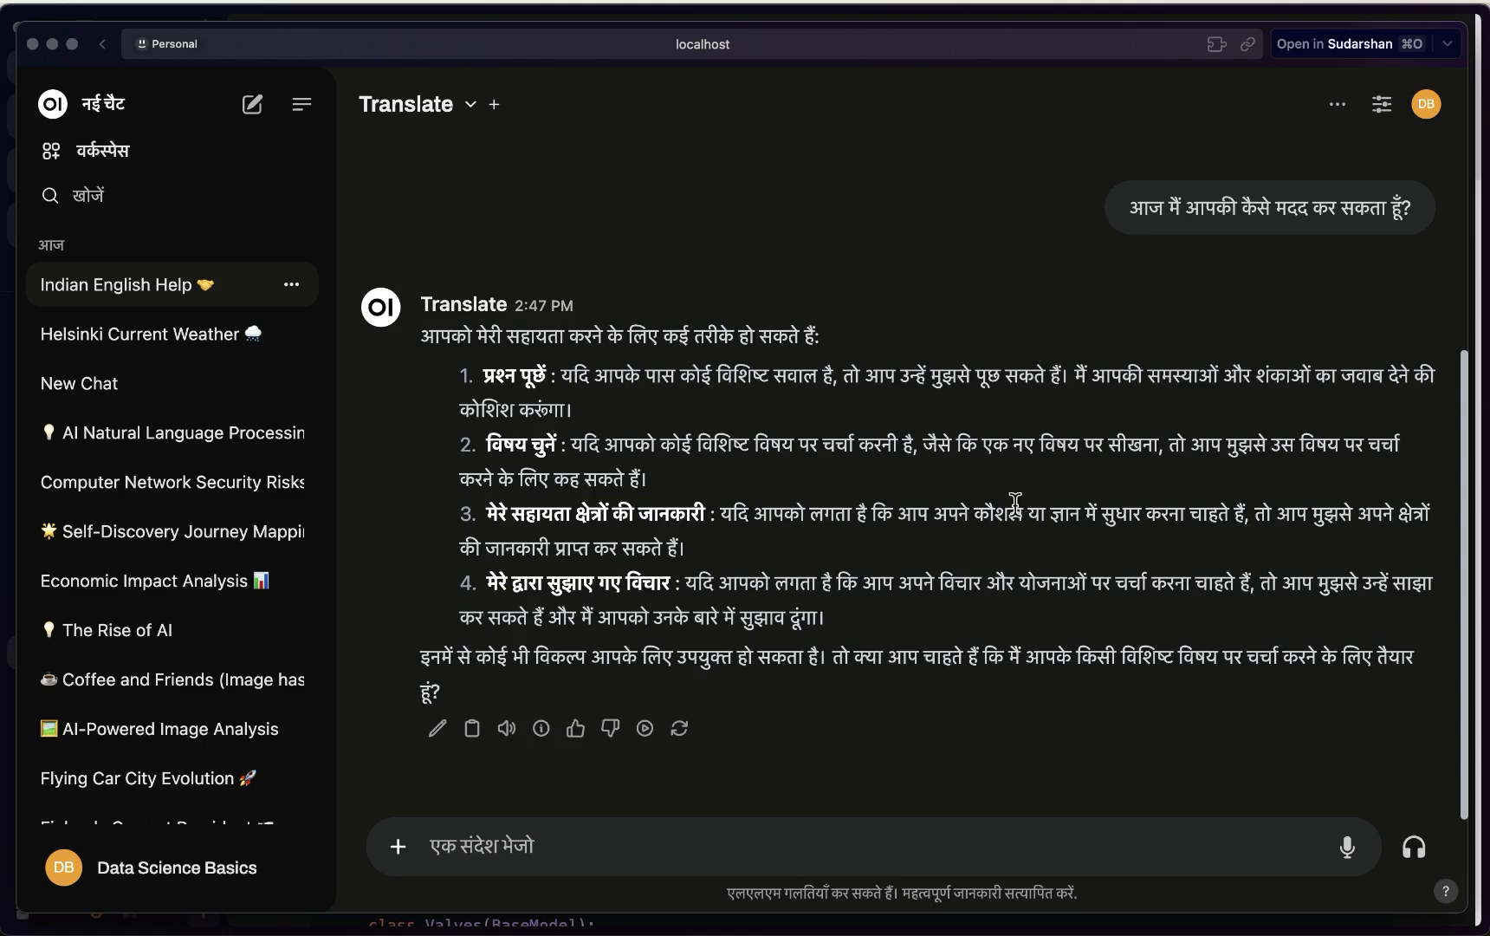
Scroll up and copy the Hindi question 'आज मैं आपकी कैसे मदद कर सकता हूँ?' to the clipboard
scroll(1015, 500, "up", 4)
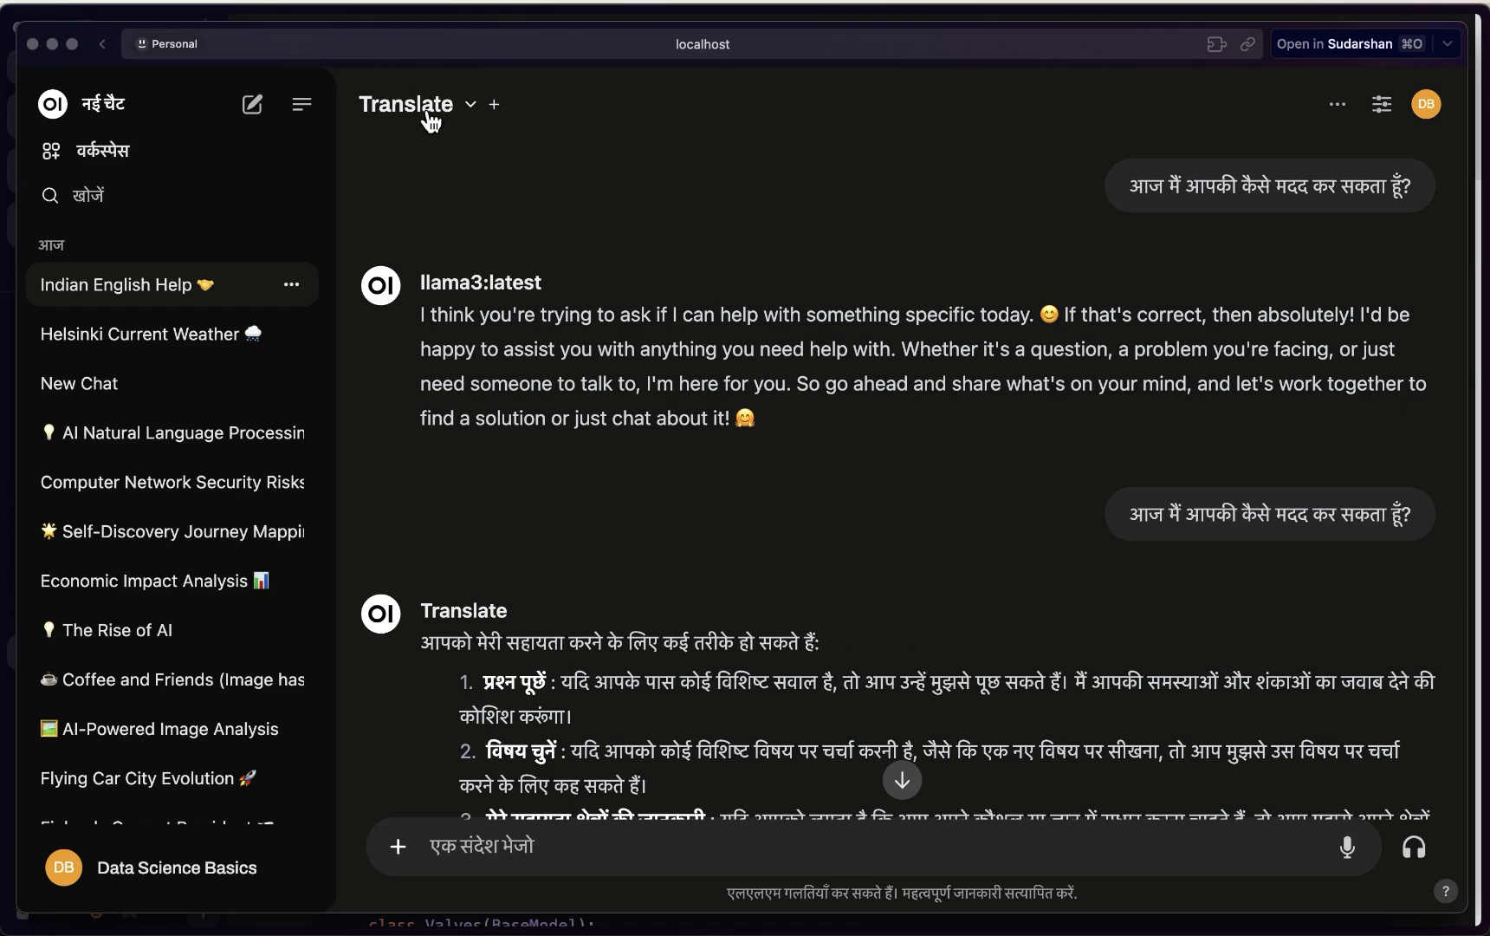
left_click(1389, 564)
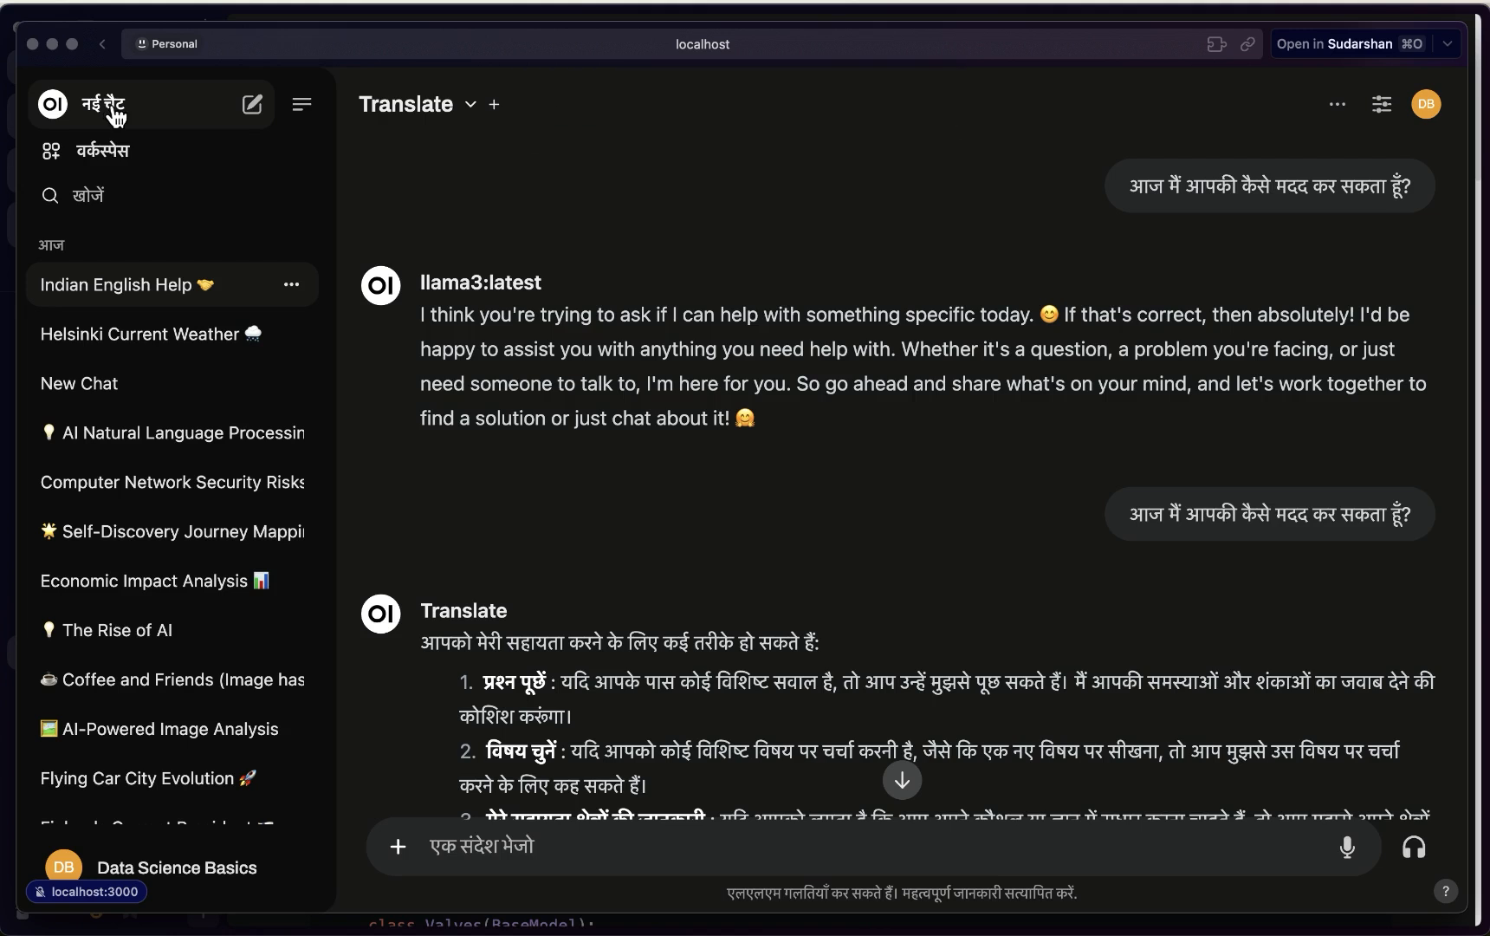
Start a new chat, then set and save English (GB) as the interface language in General settings
left_click(115, 113)
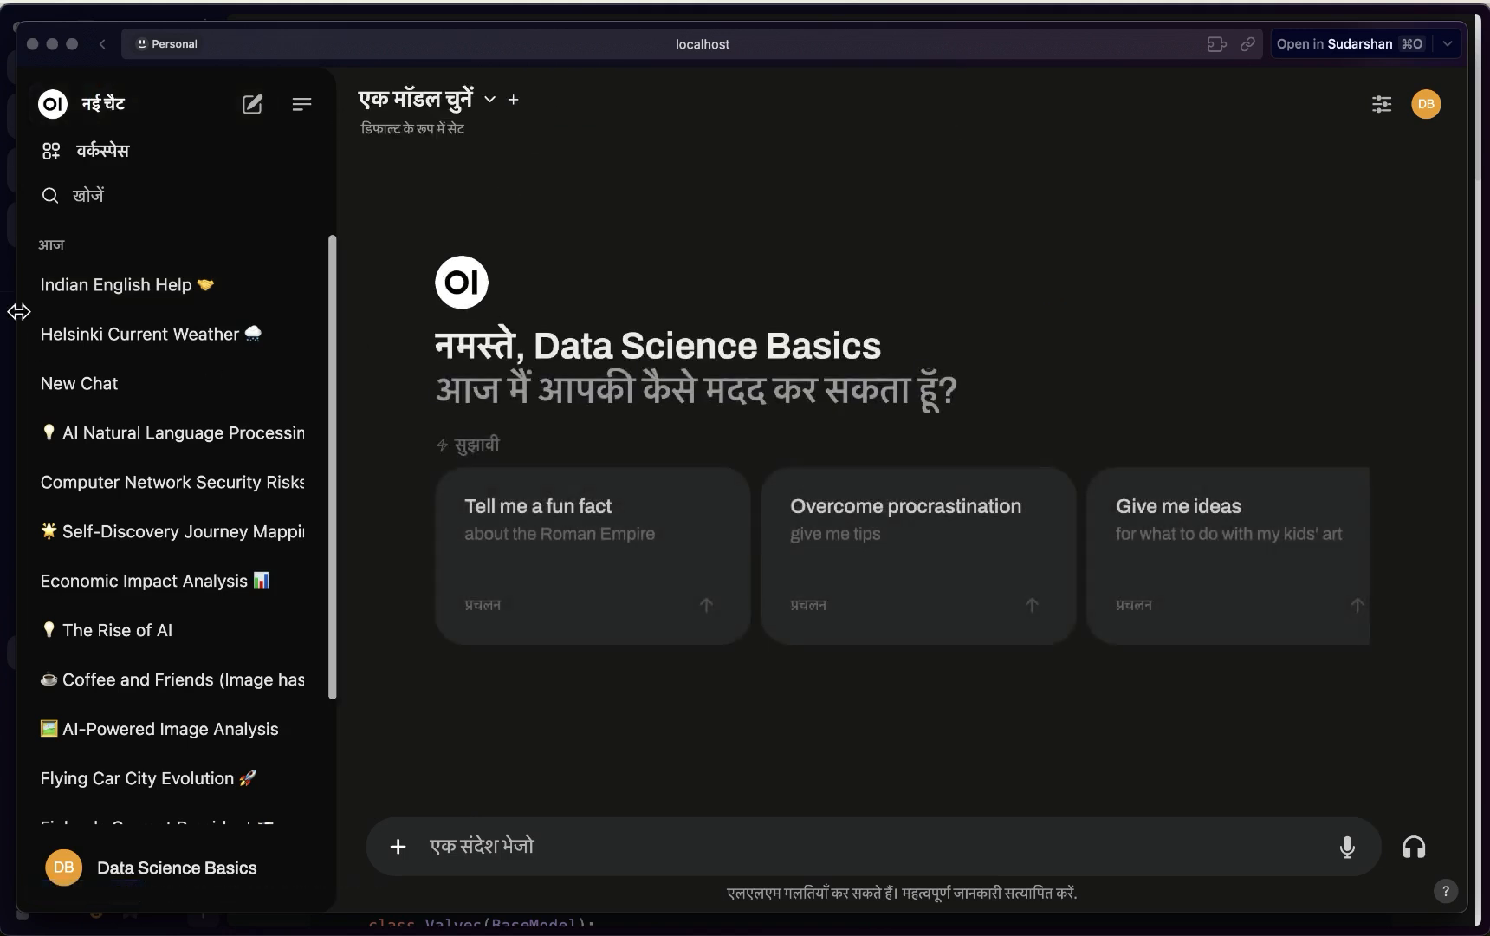
left_click(147, 871)
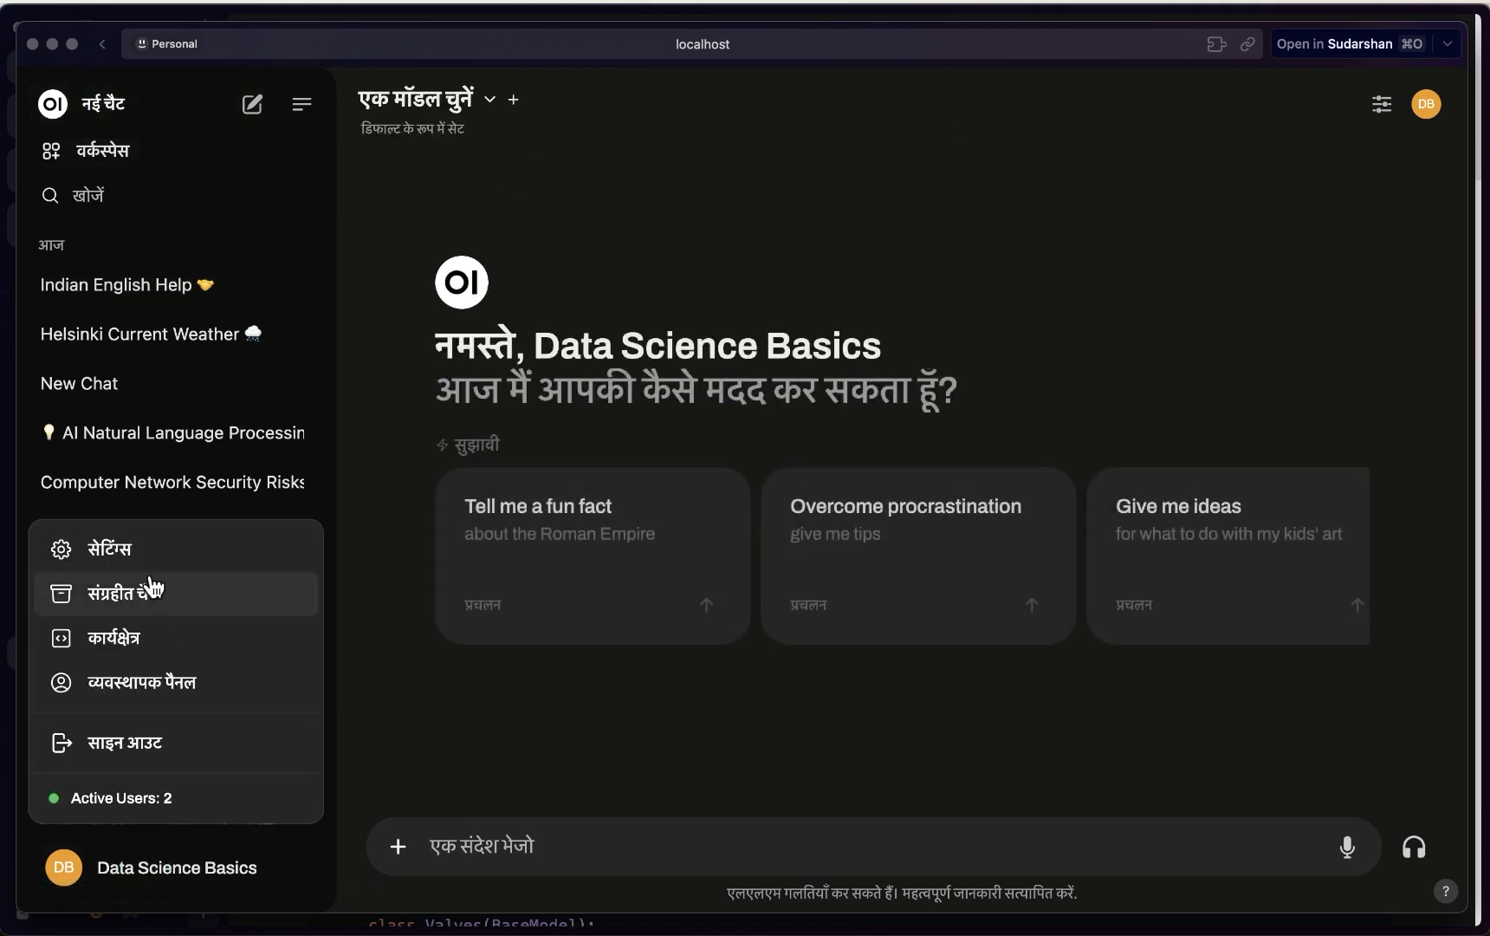
left_click(139, 547)
left_click(1123, 336)
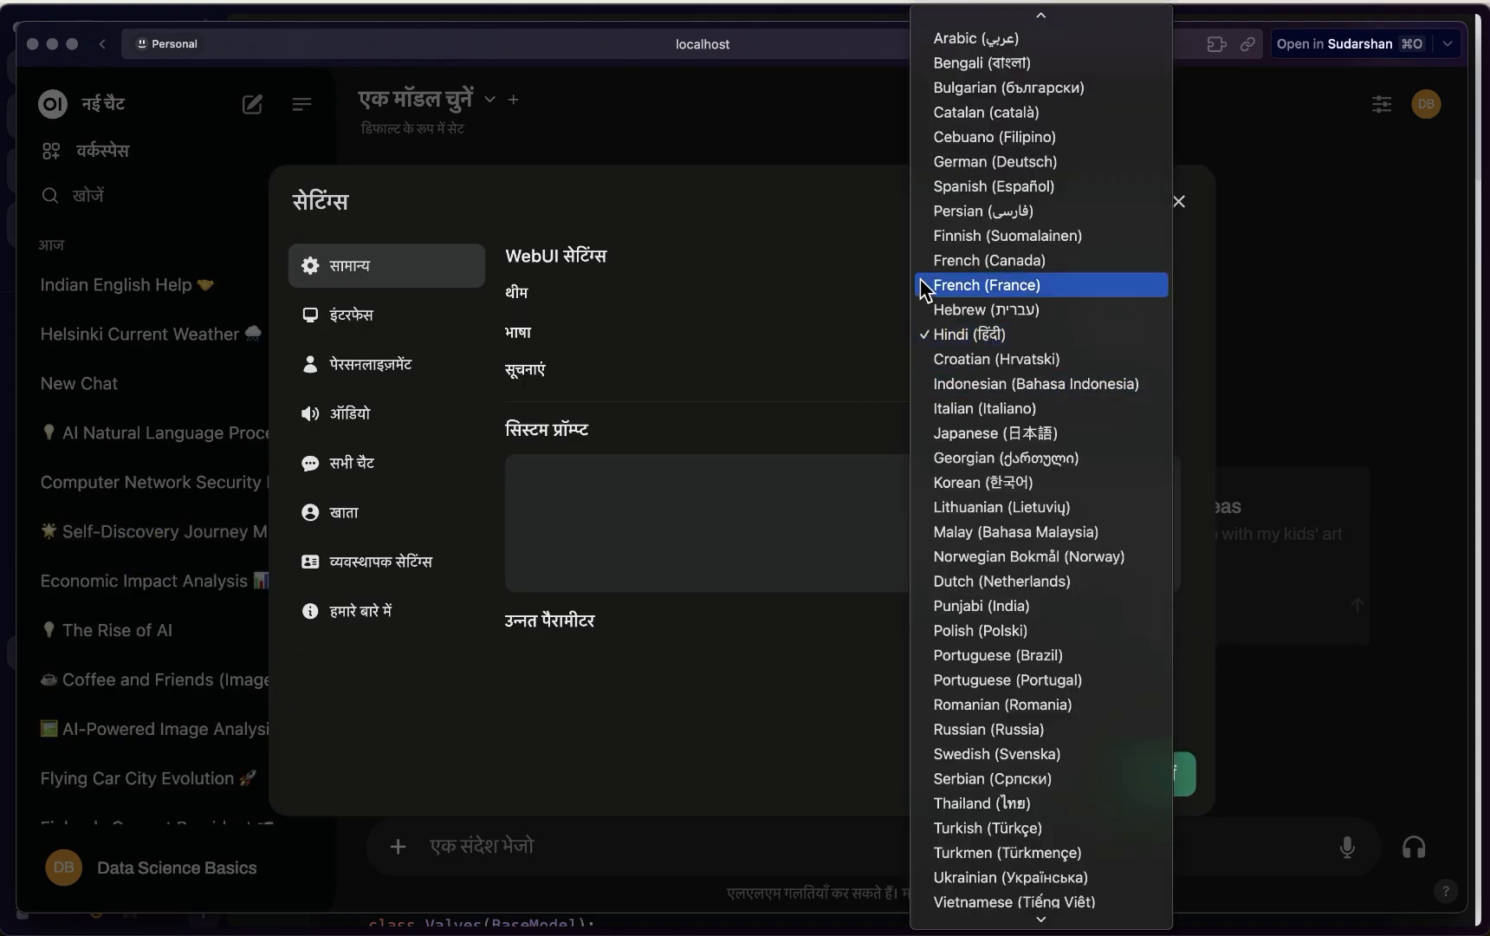
scroll(979, 165, "up", 1)
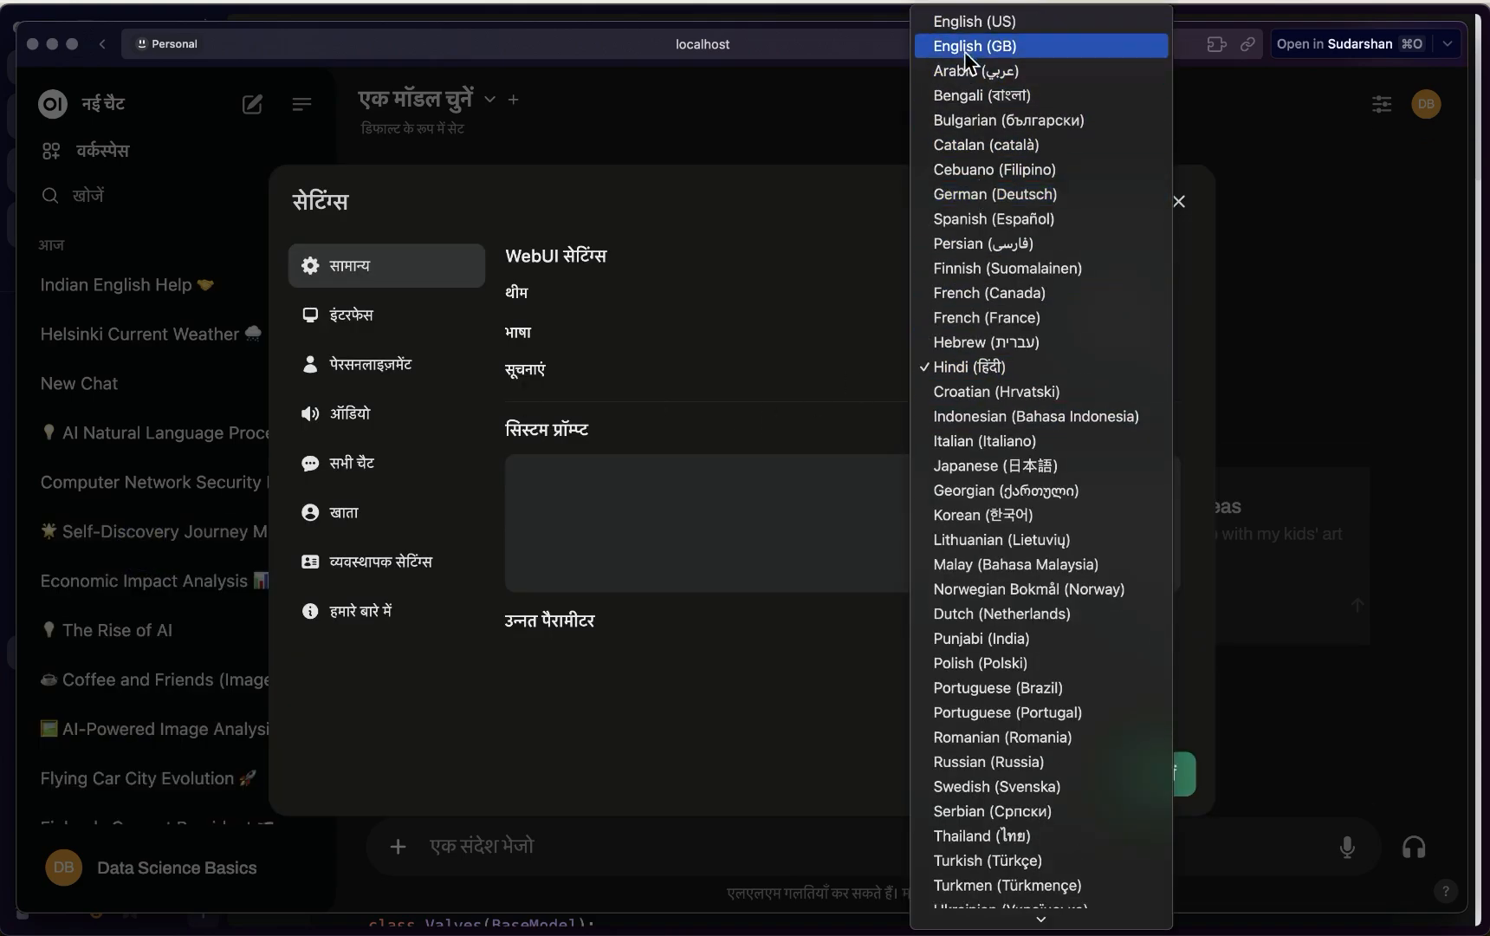
left_click(972, 48)
left_click(1155, 774)
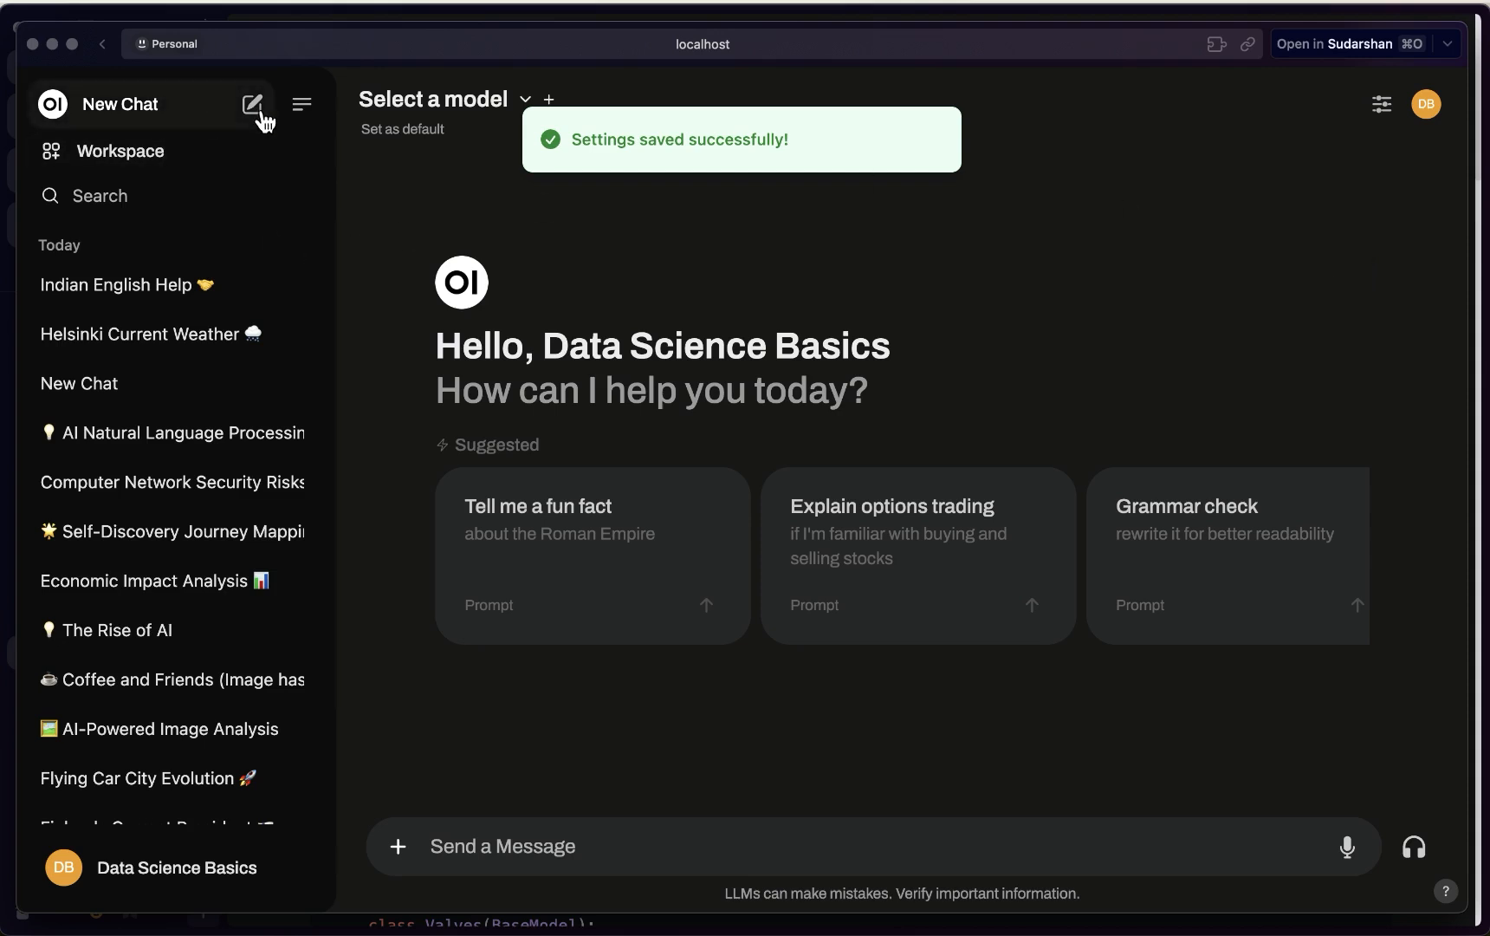
Reload the Open WebUI page to apply English and start a fresh chat
left_click(317, 44)
key("Return")
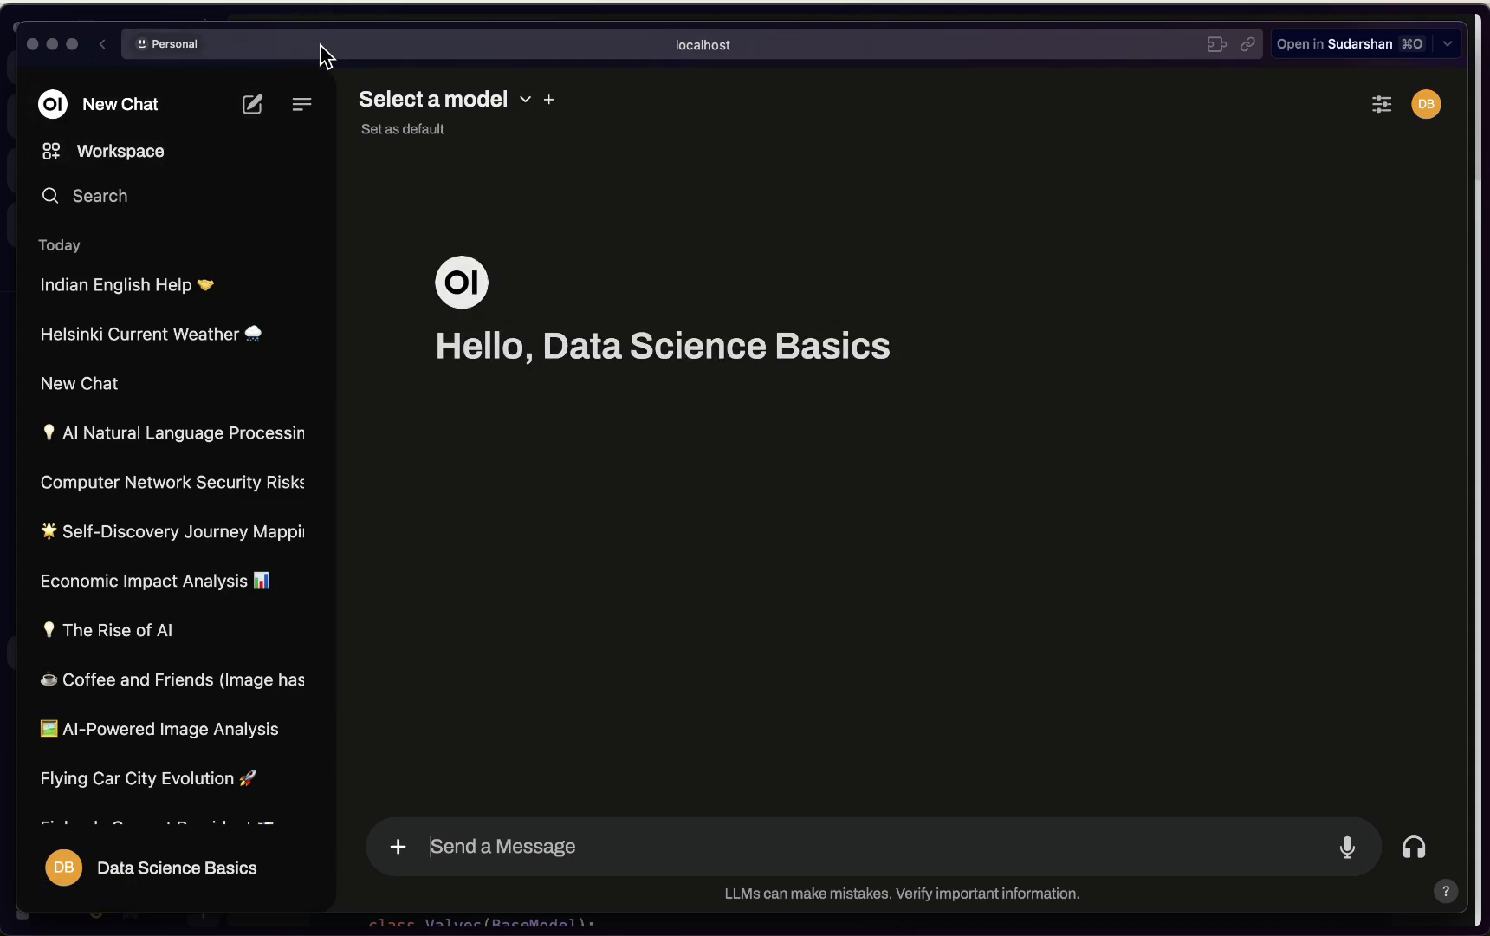
left_click(252, 104)
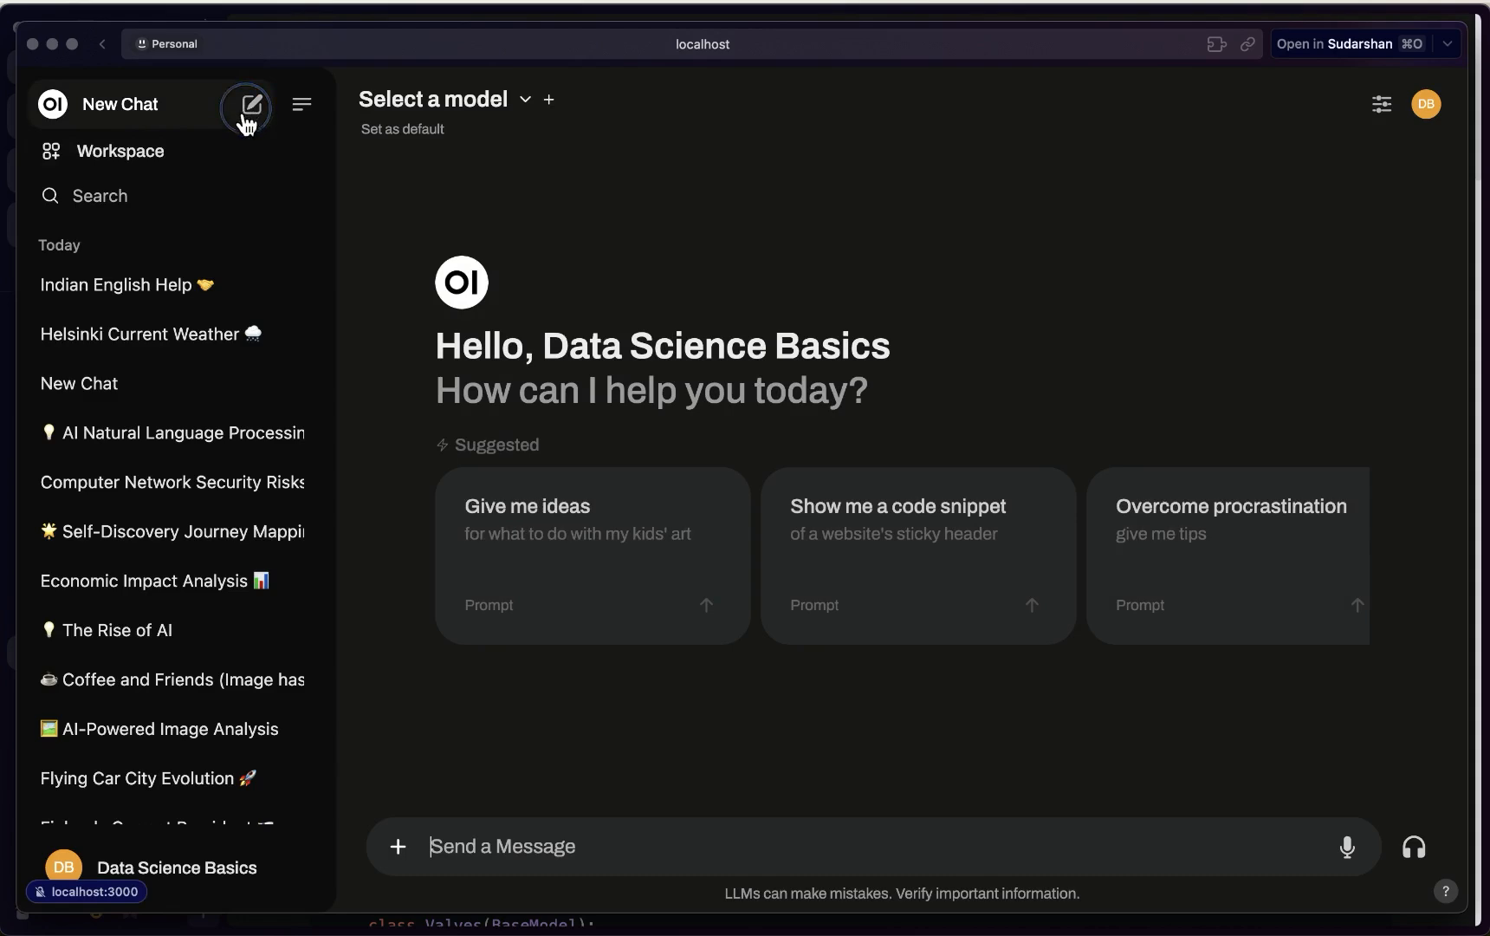
Select llama3.1:8b as the chat model and send it the pasted Hindi question
left_click(475, 103)
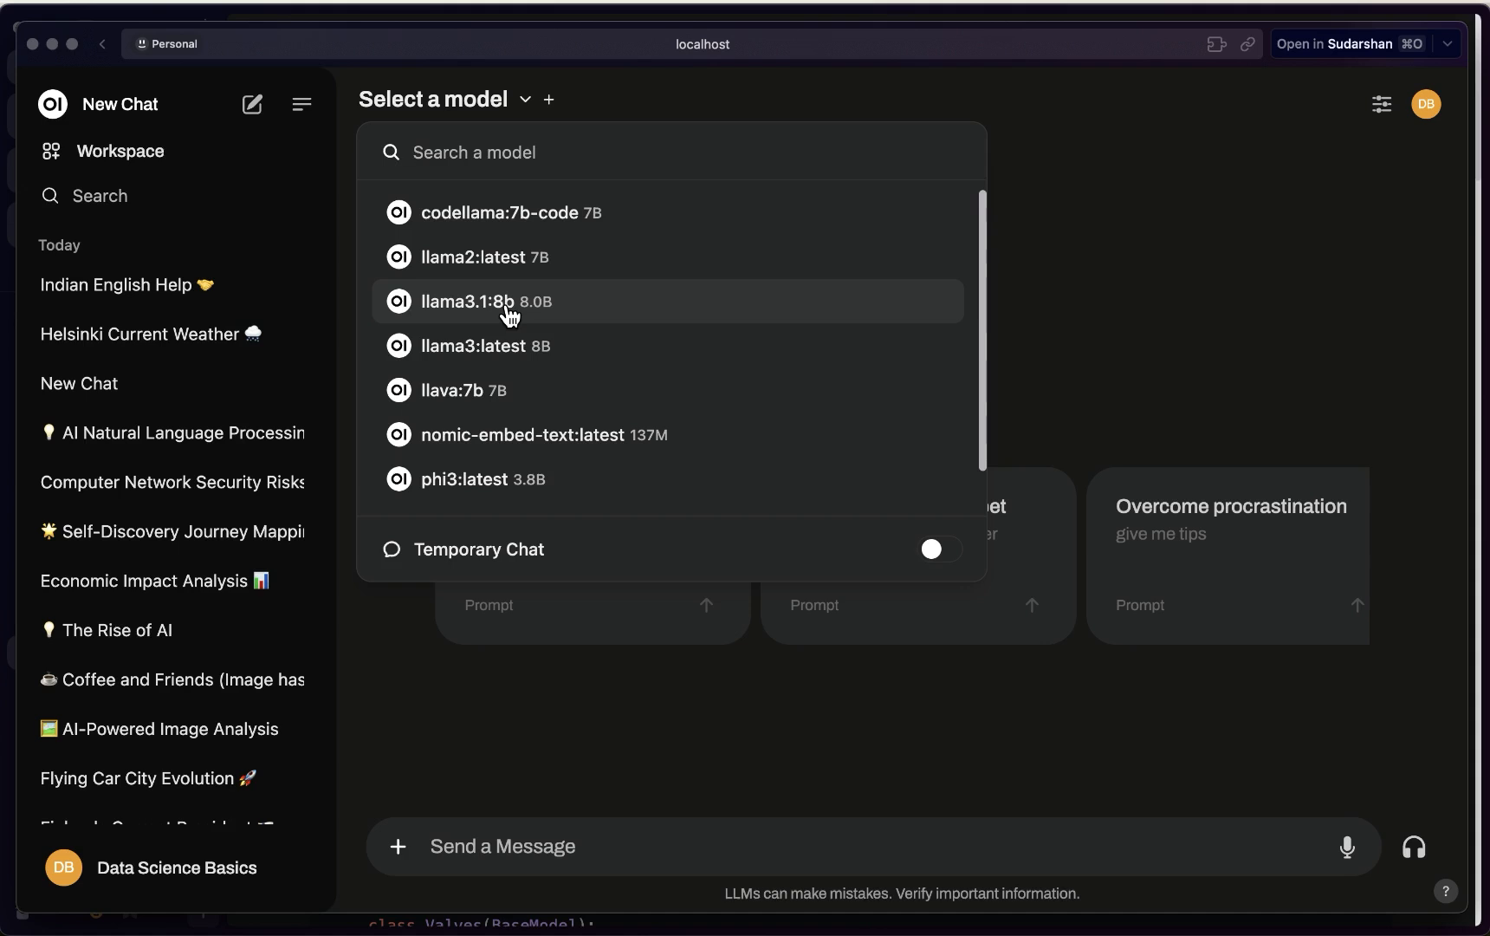
scroll(491, 477, "down", 1)
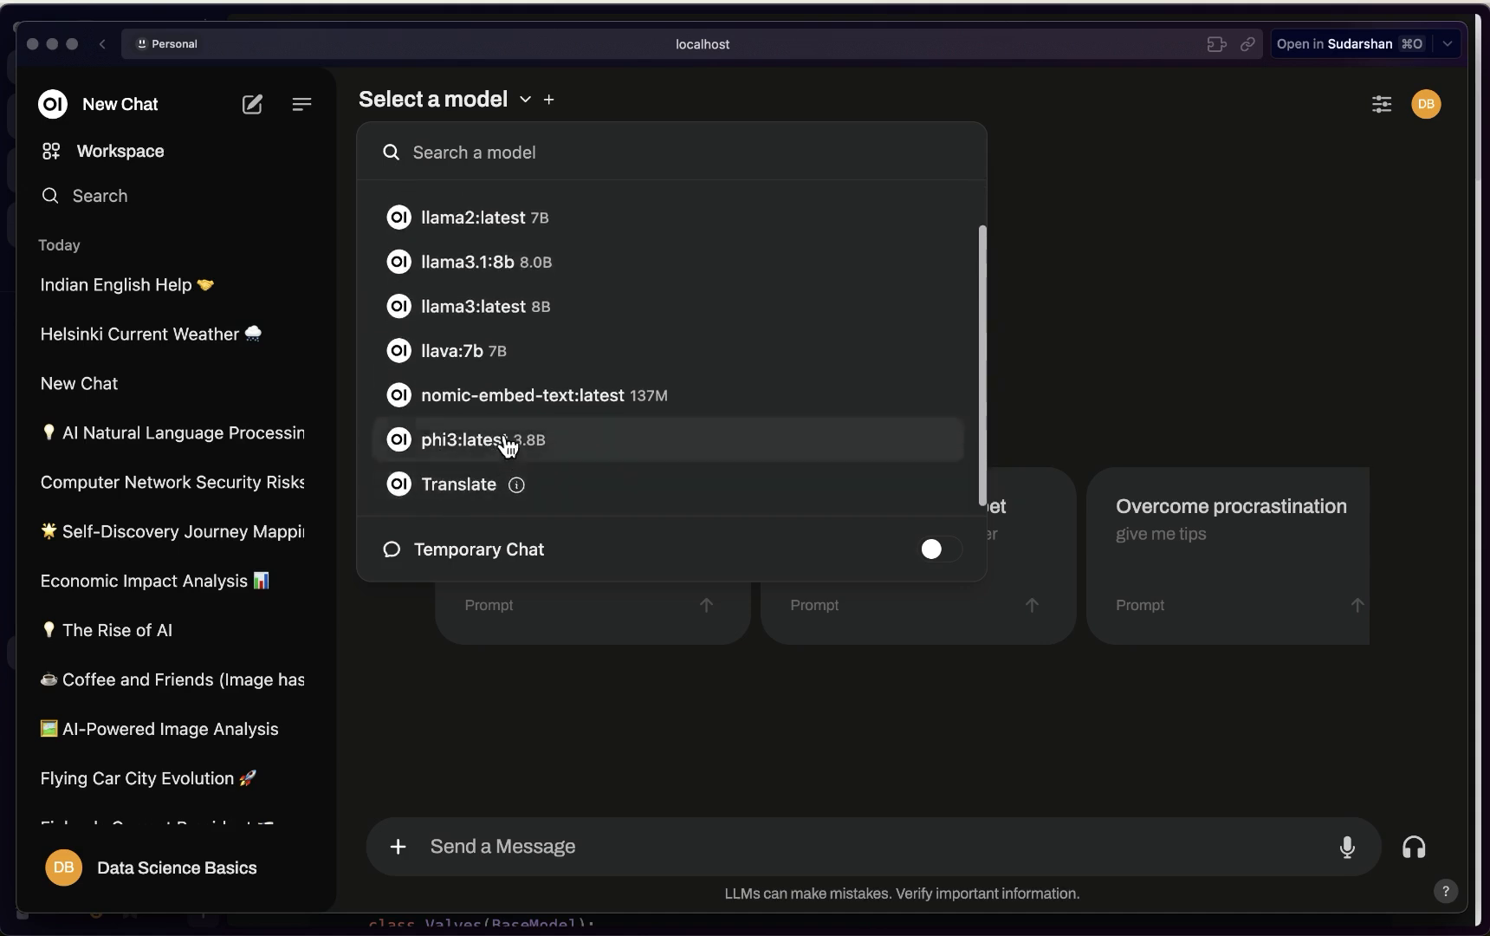
scroll(503, 424, "up", 1)
left_click(487, 303)
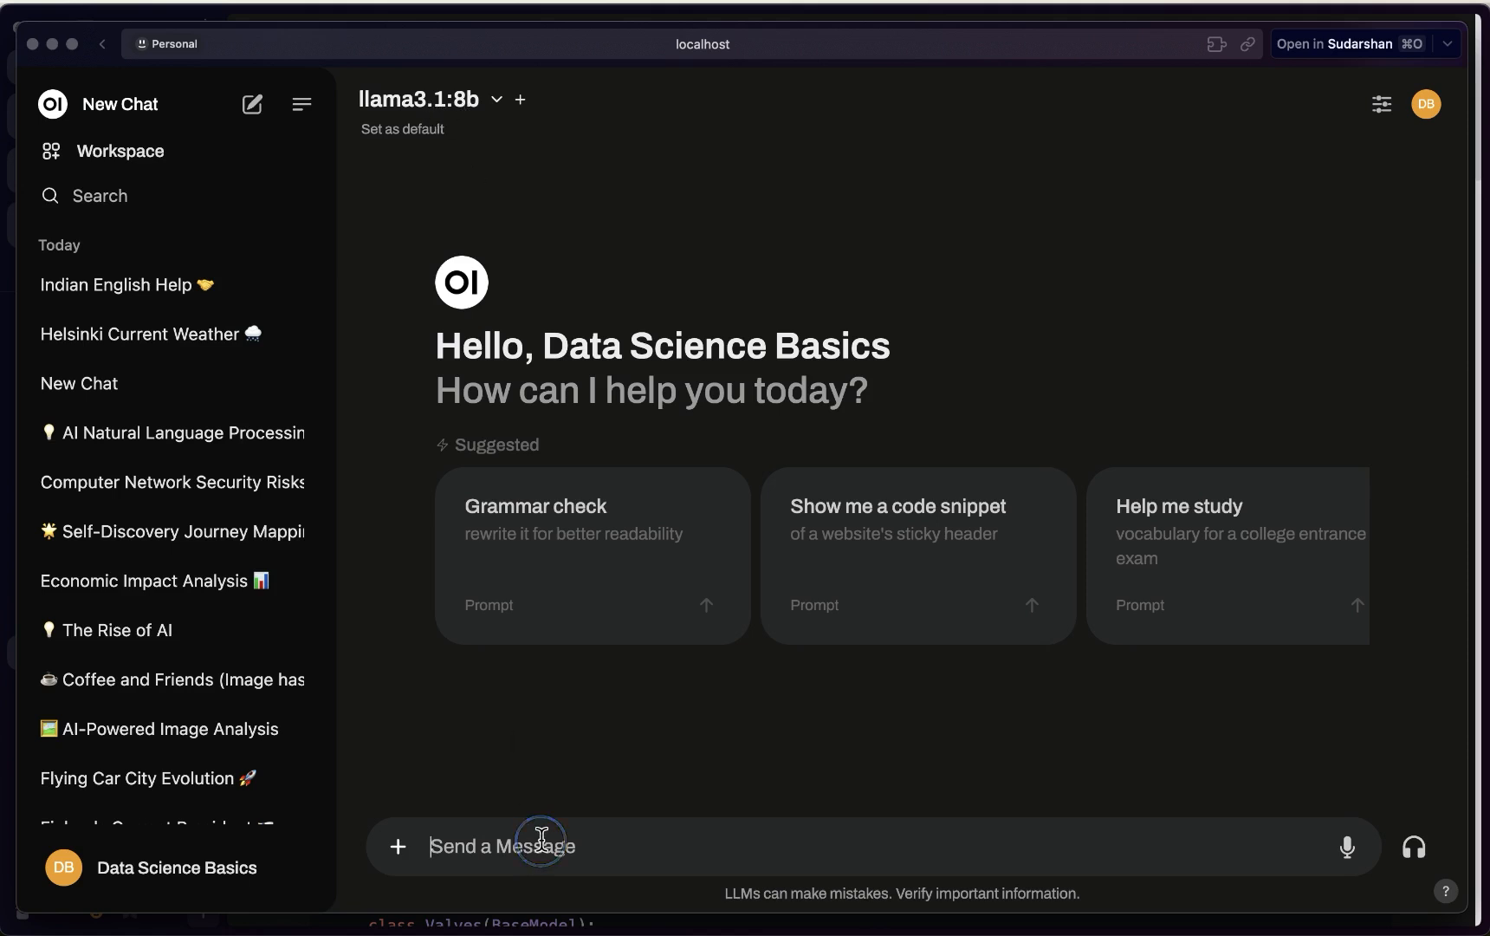
key("super+v")
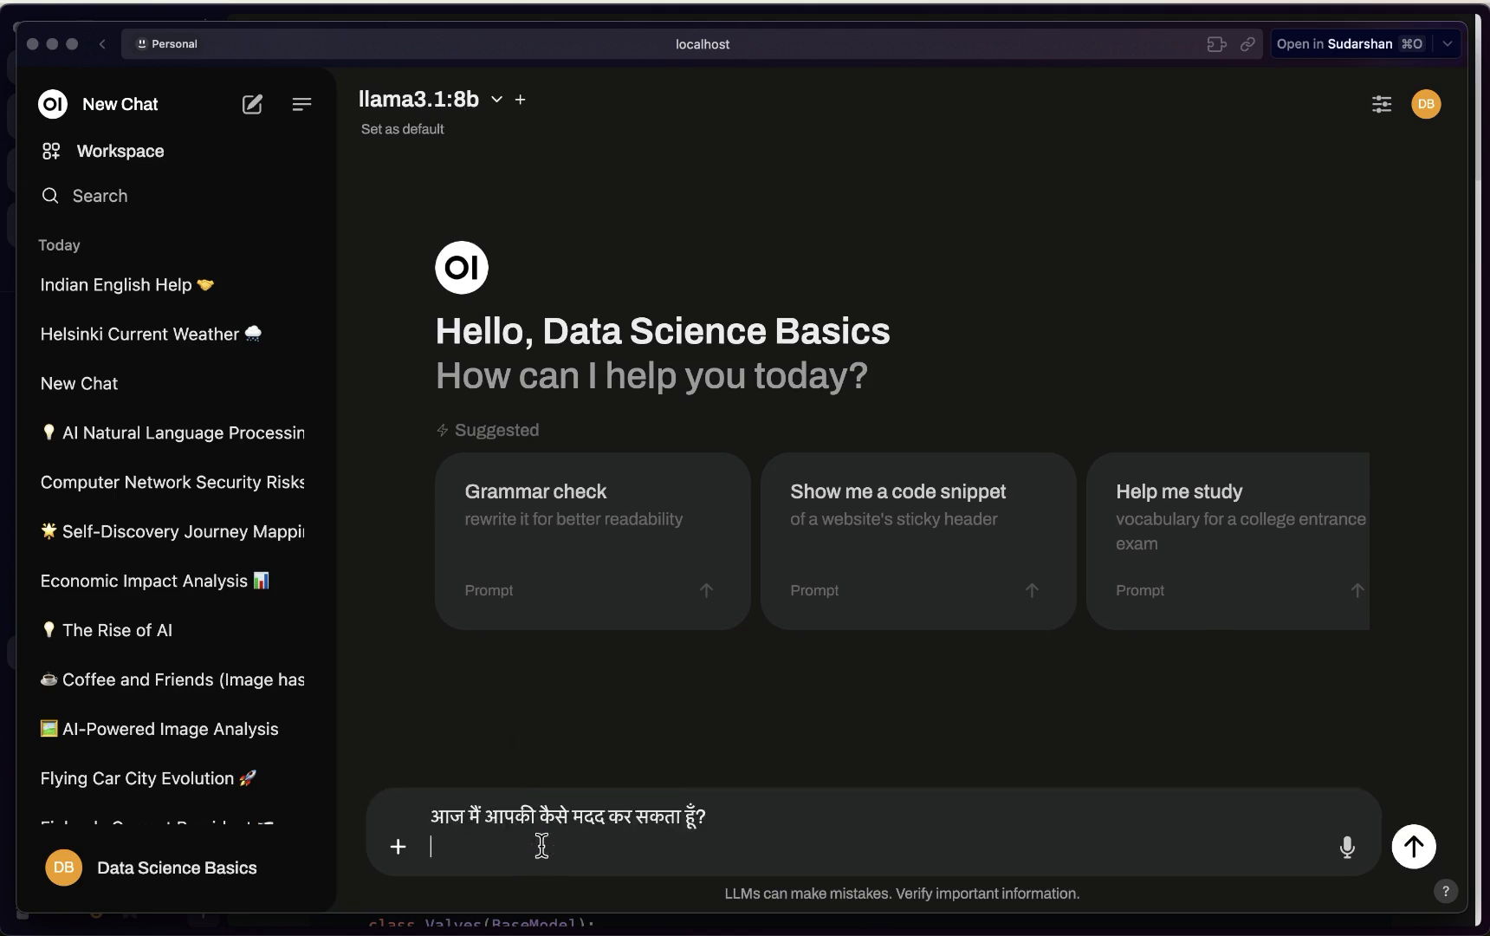
left_click(1415, 846)
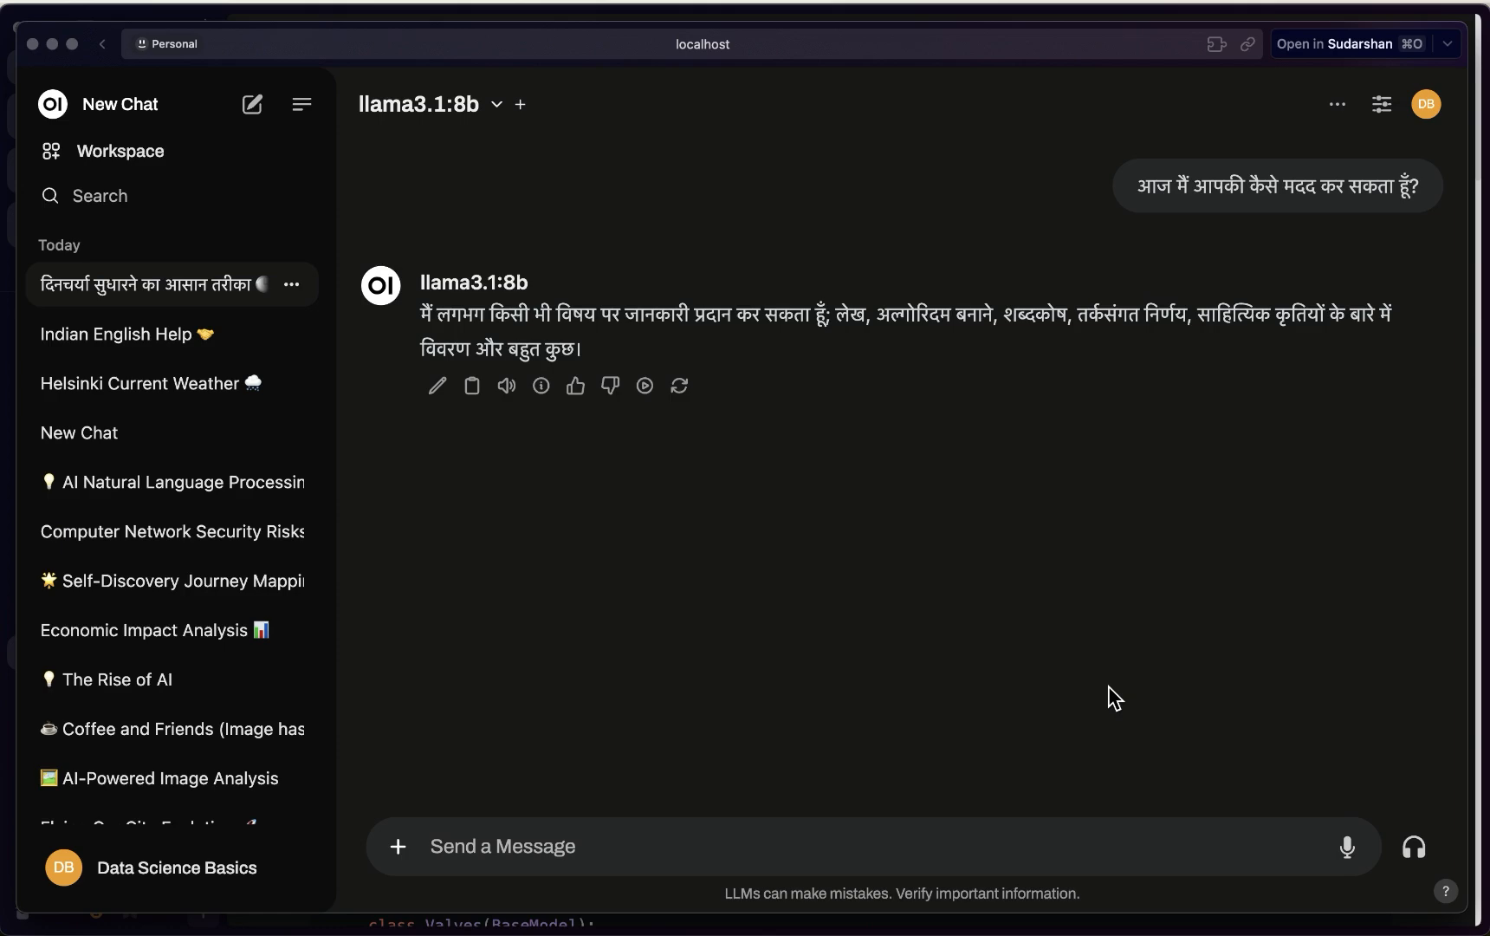
Send llama3.1:8b the Finnish question 'mita kuulu ?'
left_click(933, 843)
type("mita kuulu")
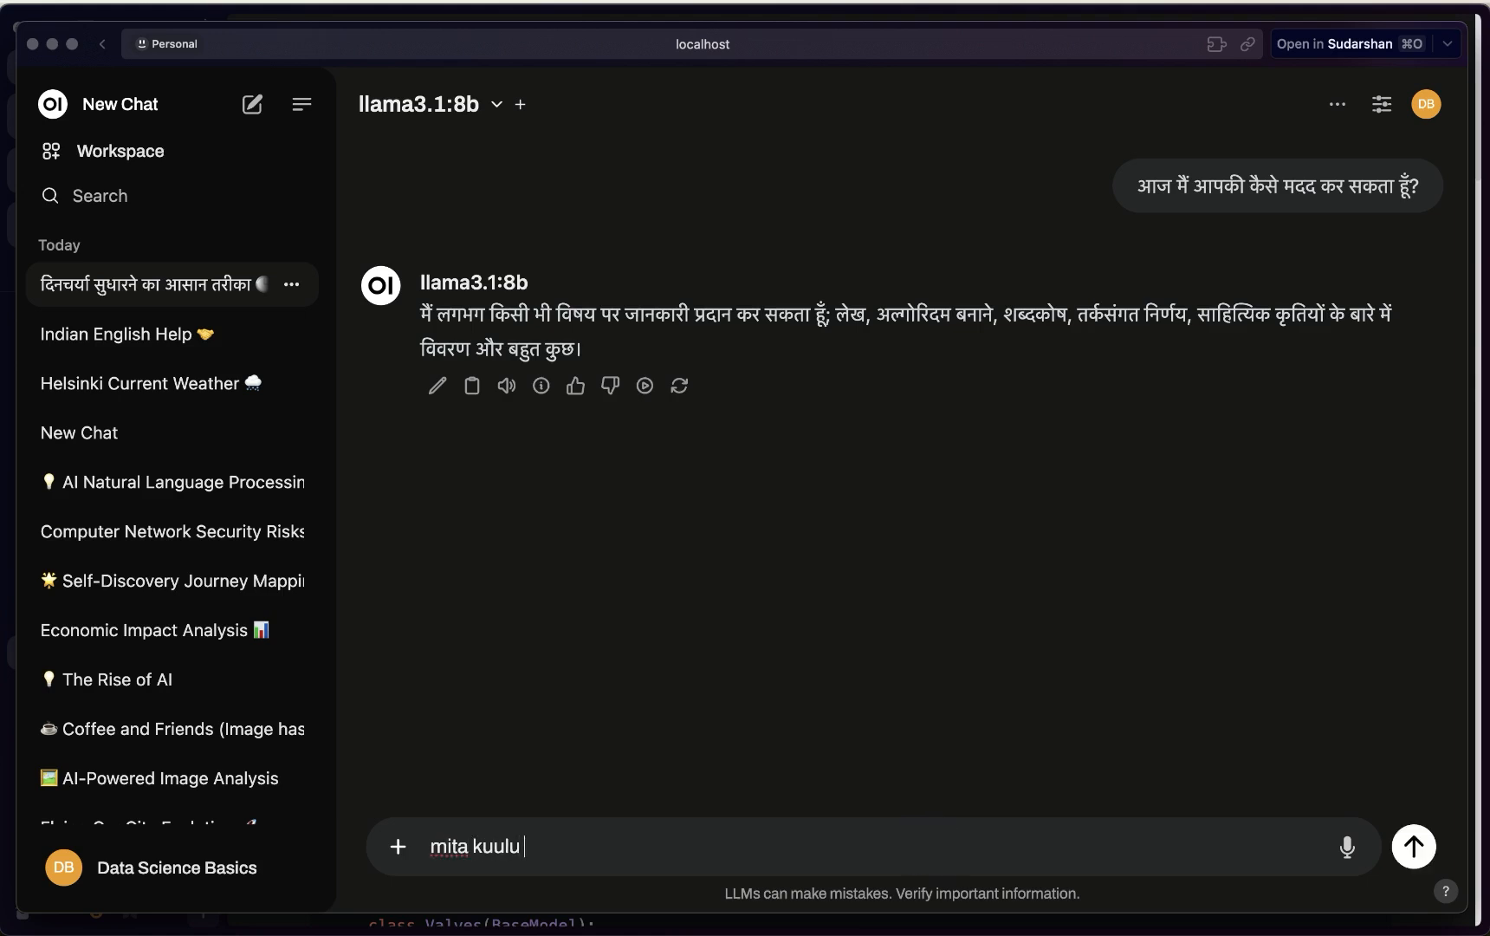
key("Return")
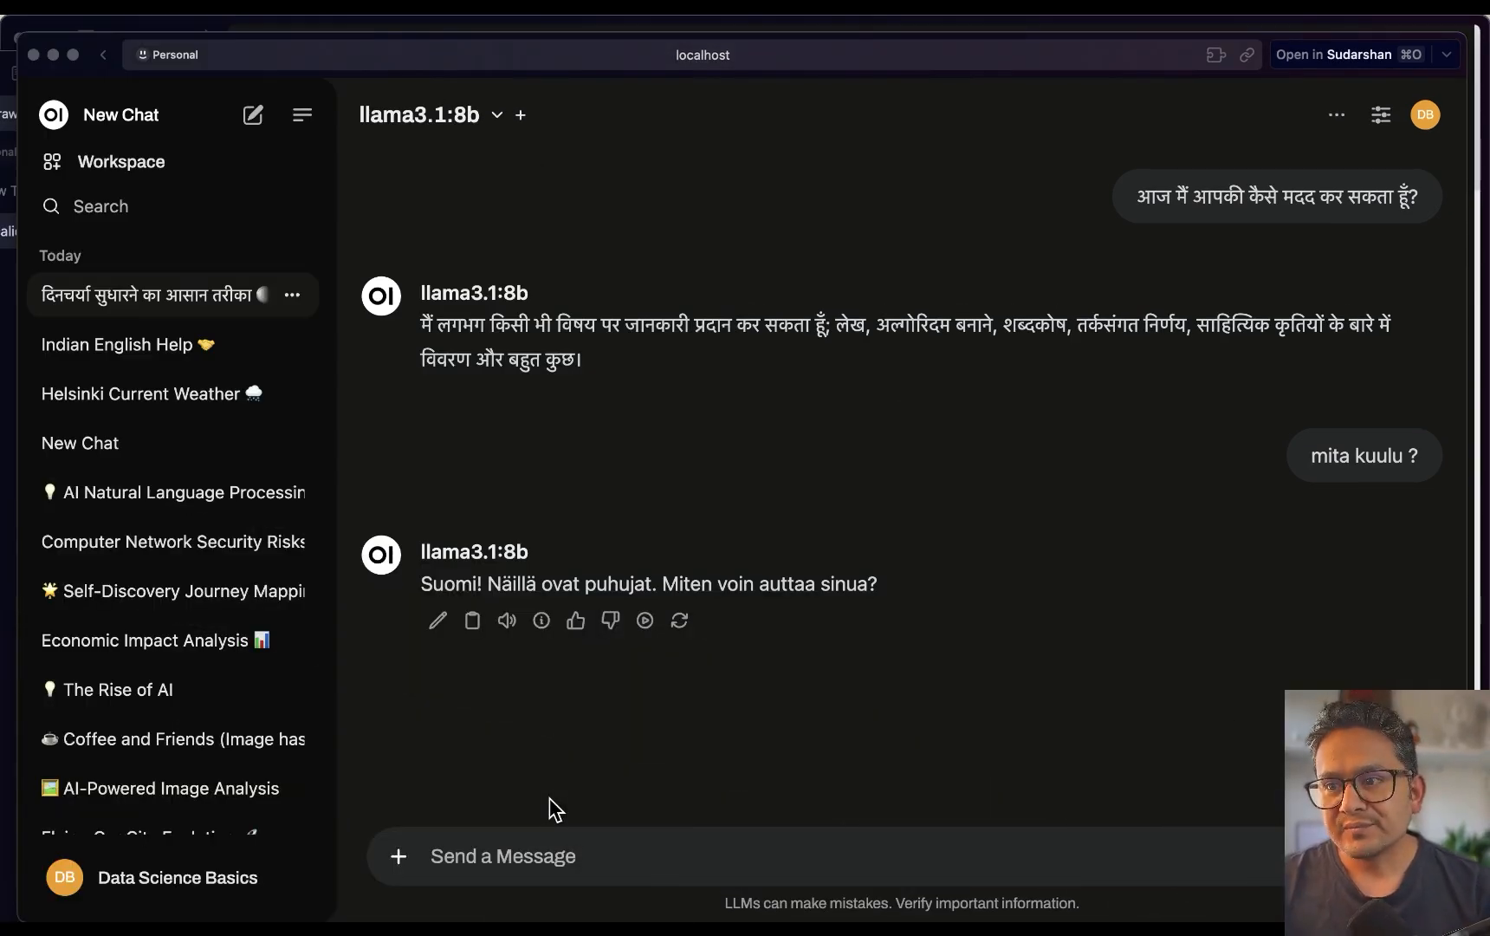
Bring Docker Desktop forward and browse its Images and Volumes lists
key("ctrl+Up")
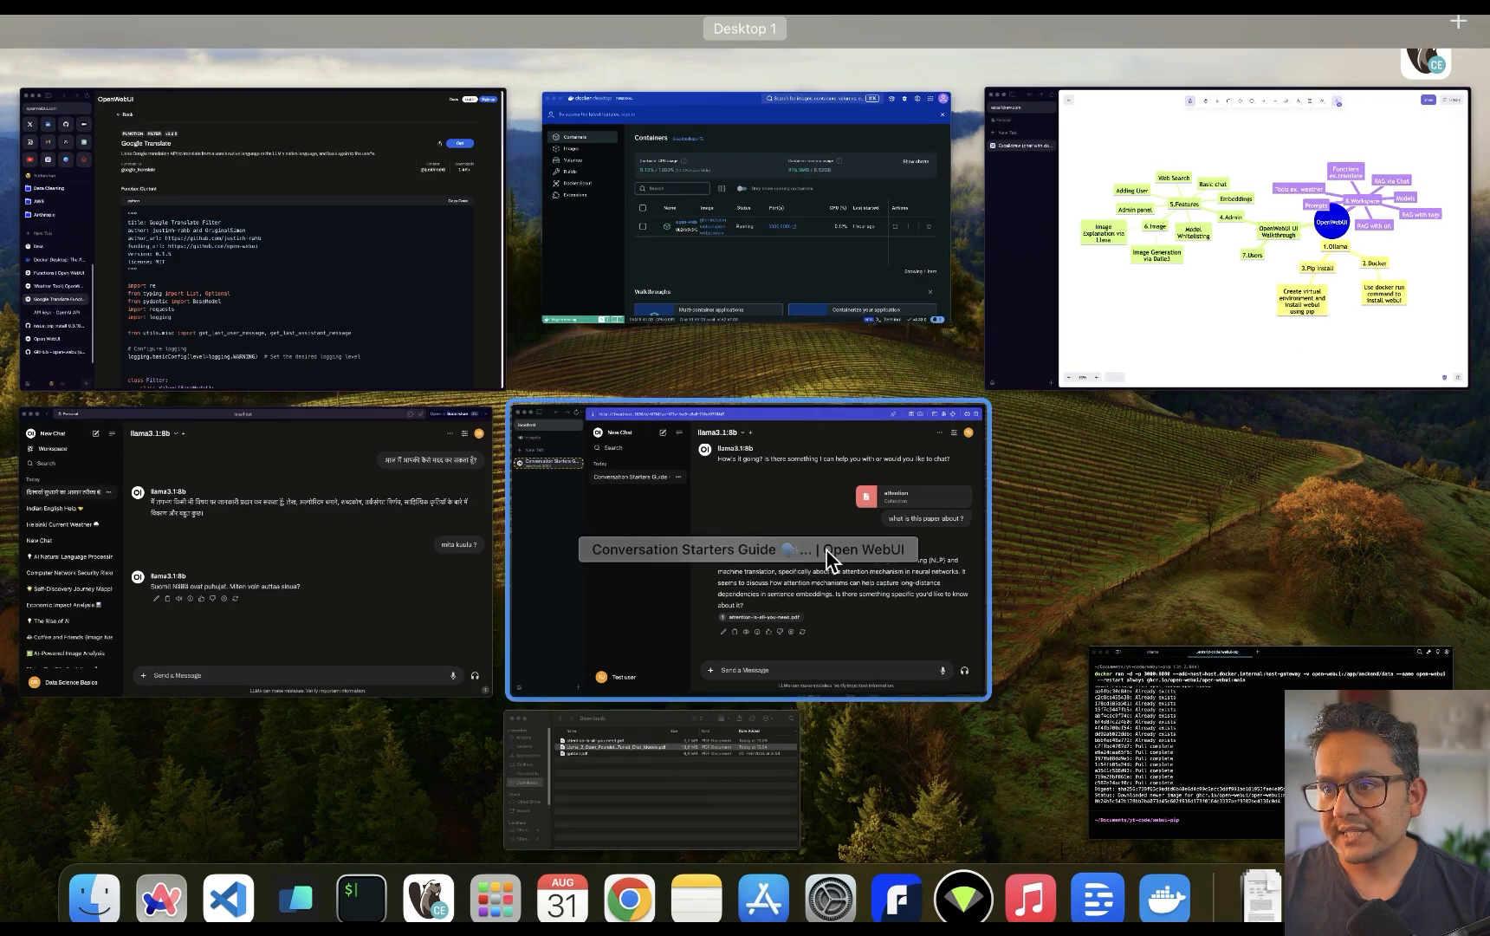
left_click(756, 260)
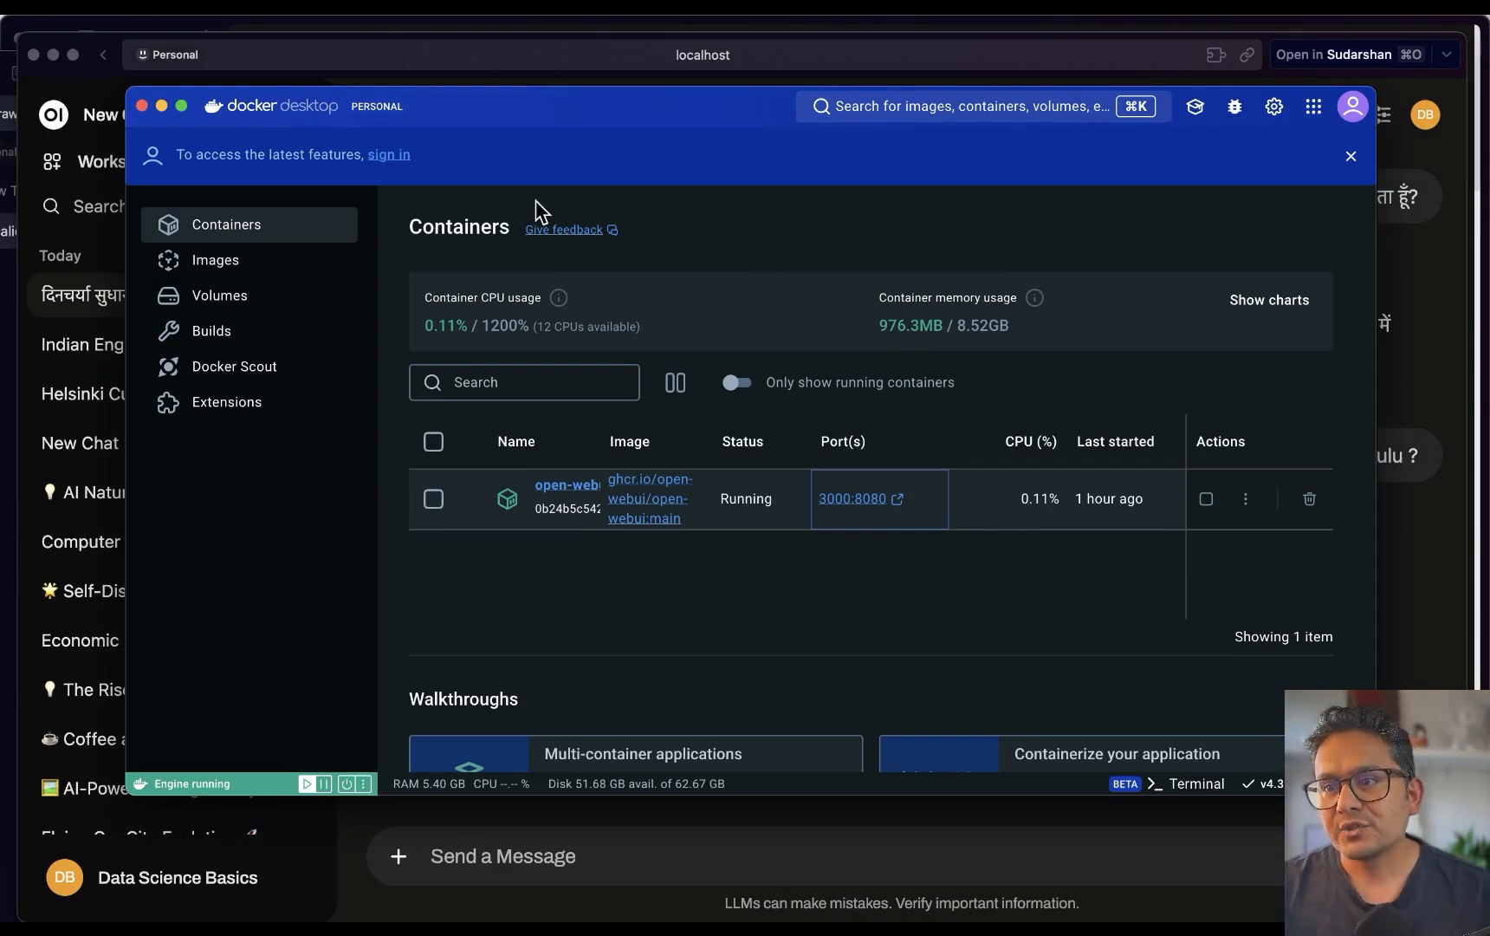
left_click(1089, 574)
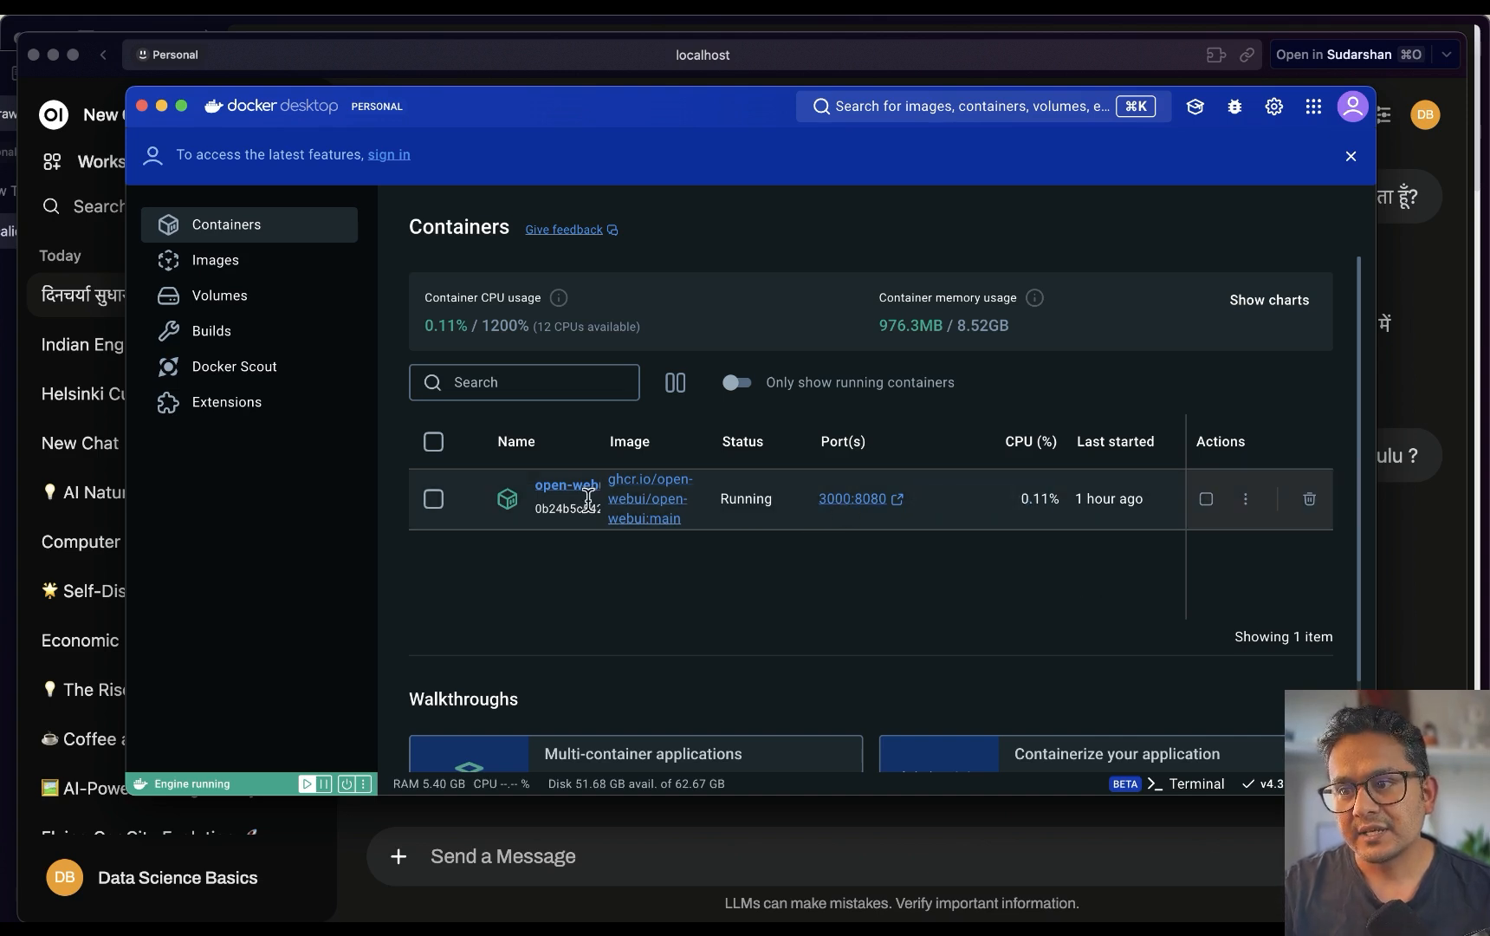
left_click(230, 263)
left_click(223, 295)
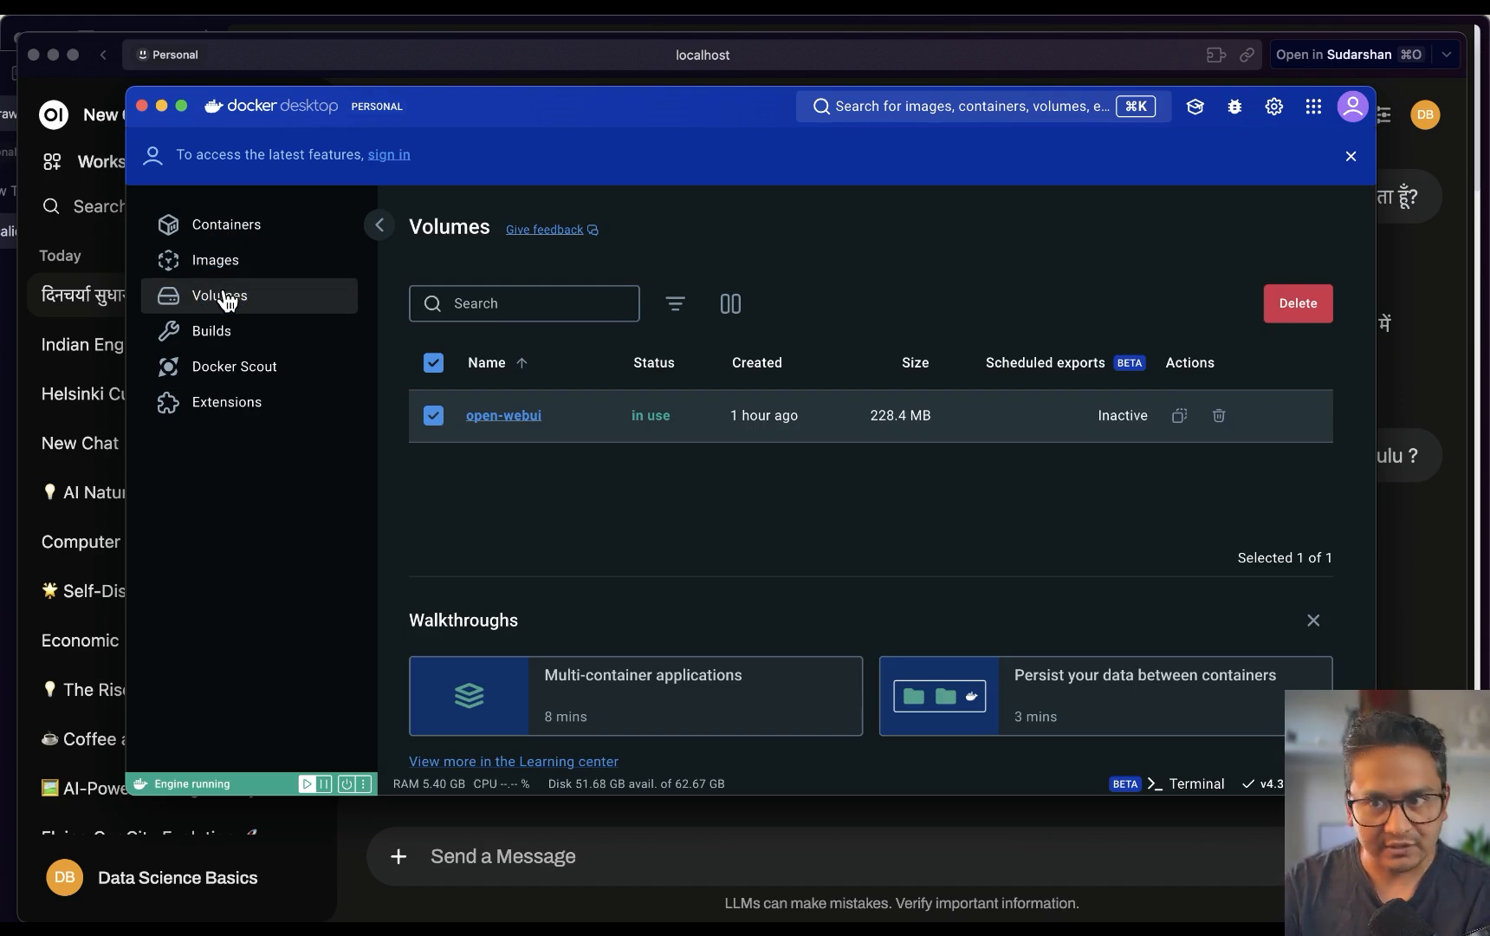
Return to Containers and stop the open-webui container so it shows Exited
left_click(208, 227)
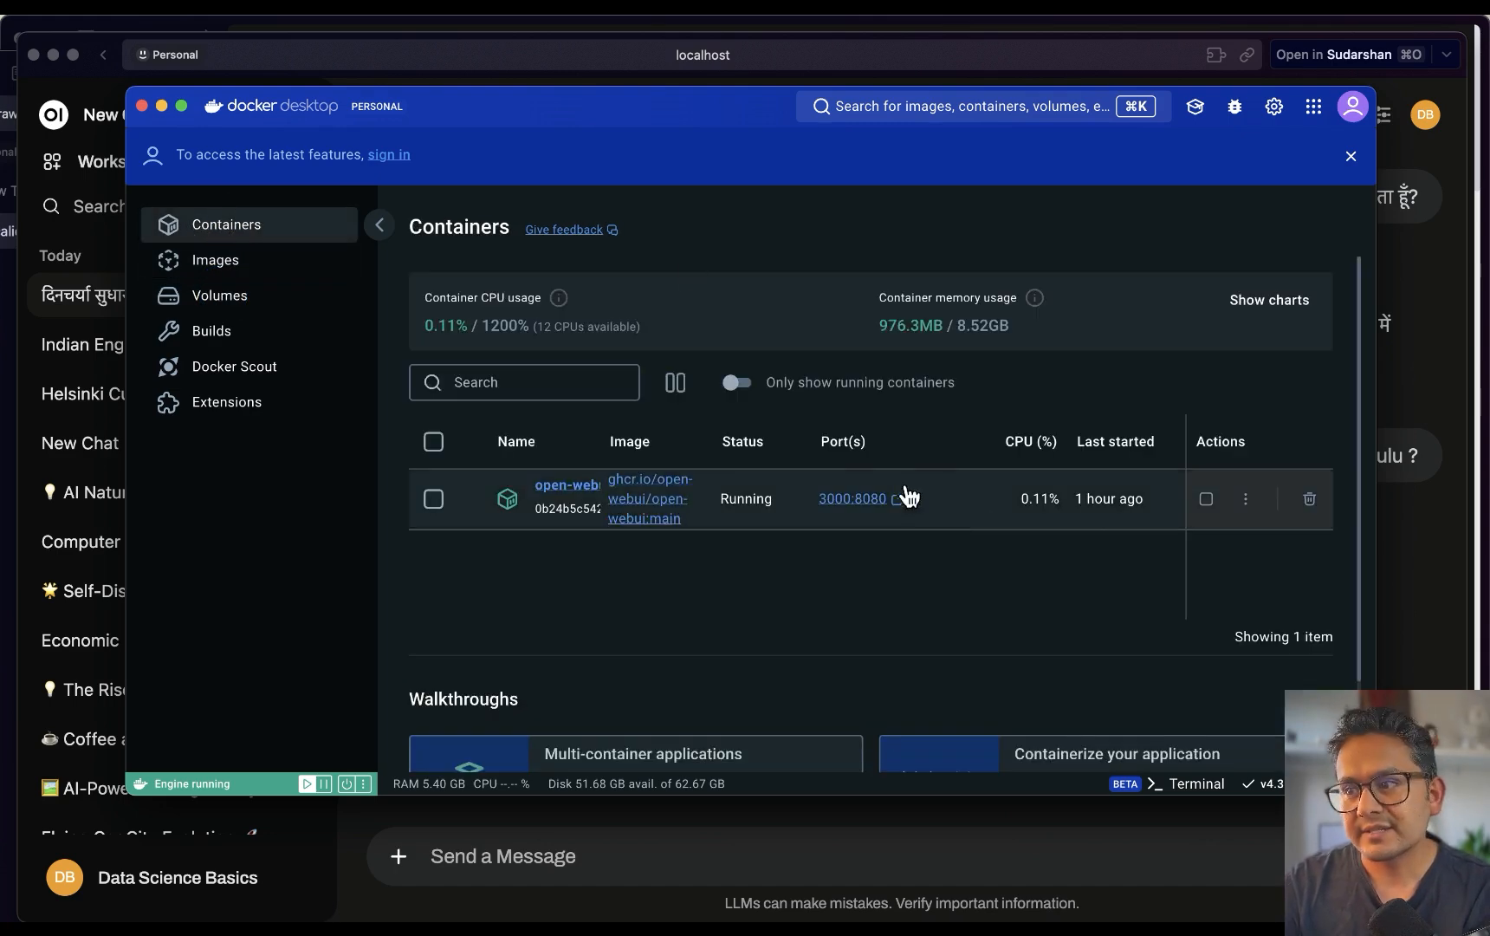
left_click(1207, 500)
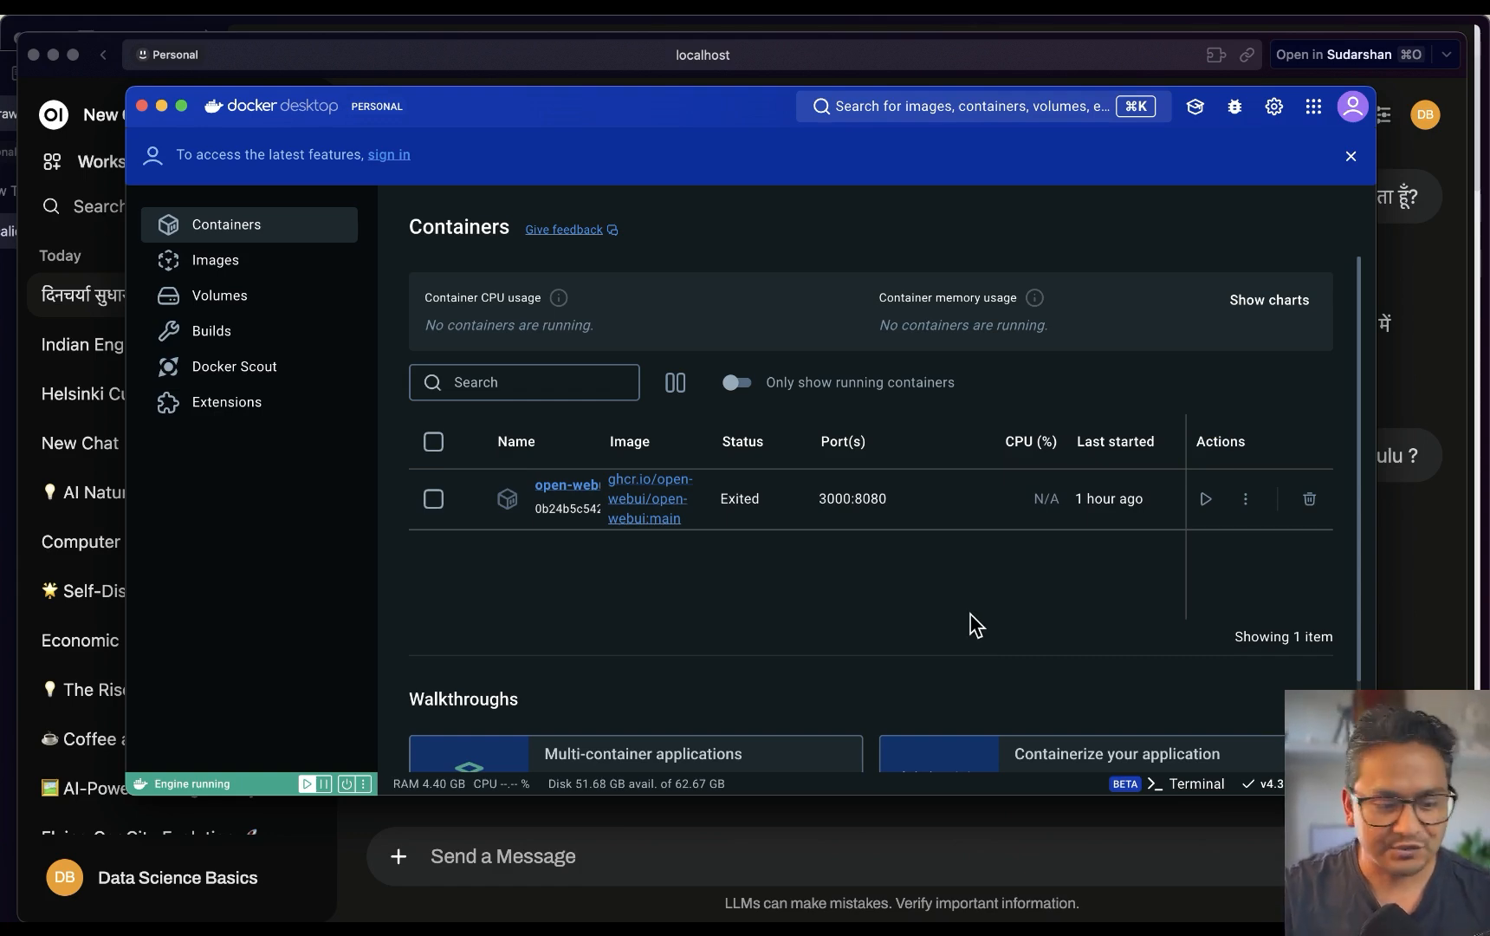
key("ctrl+Up")
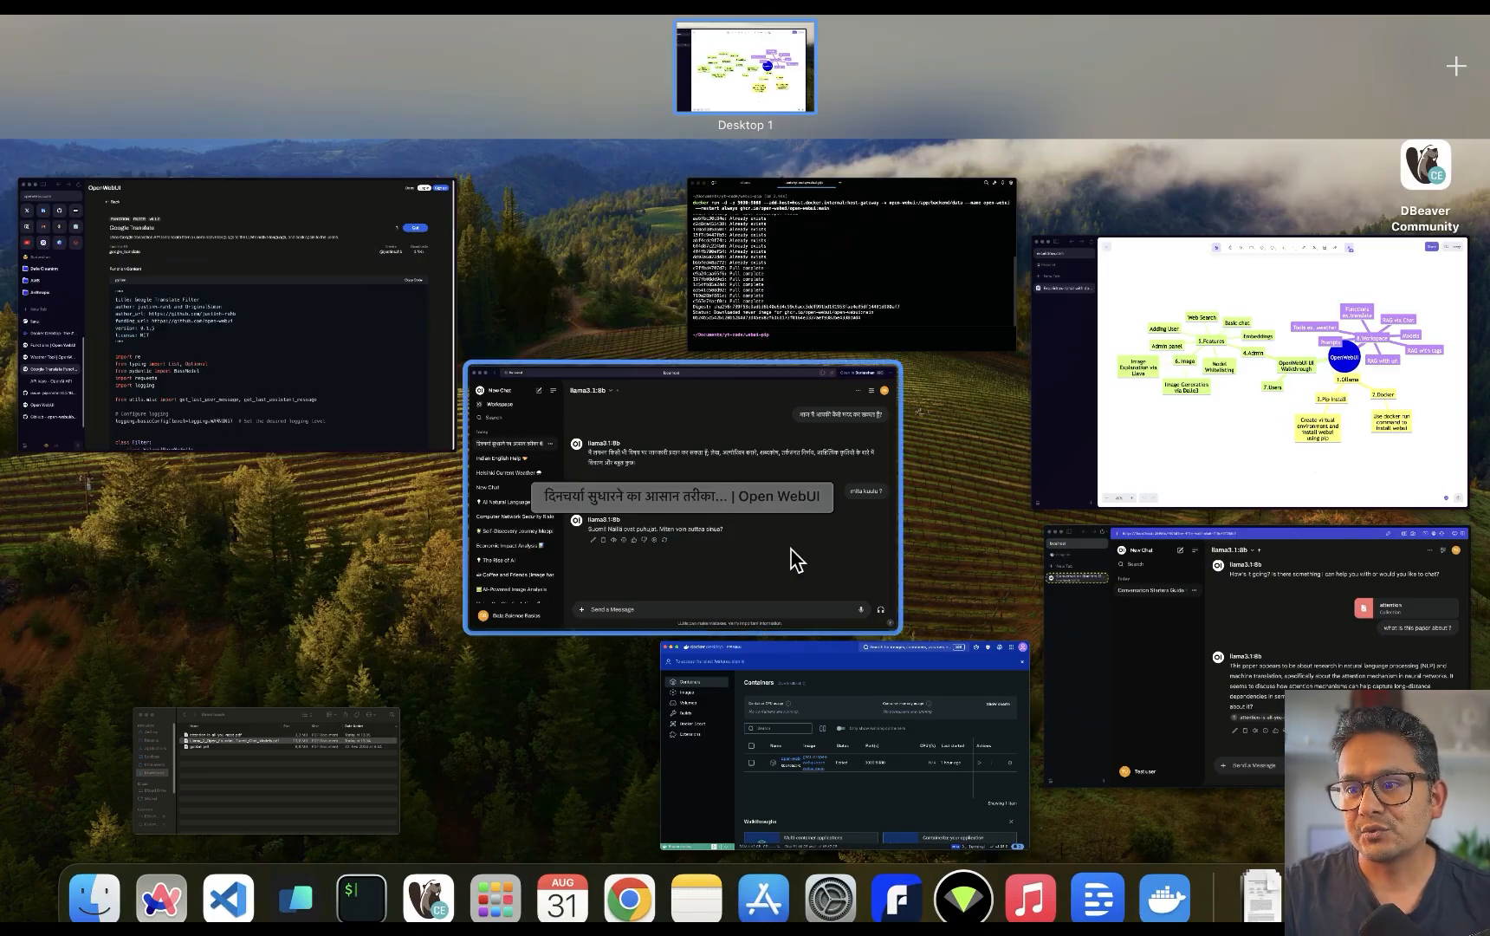
Reload localhost:3000 in the other browser window to confirm the server is down, then close it
left_click(1222, 724)
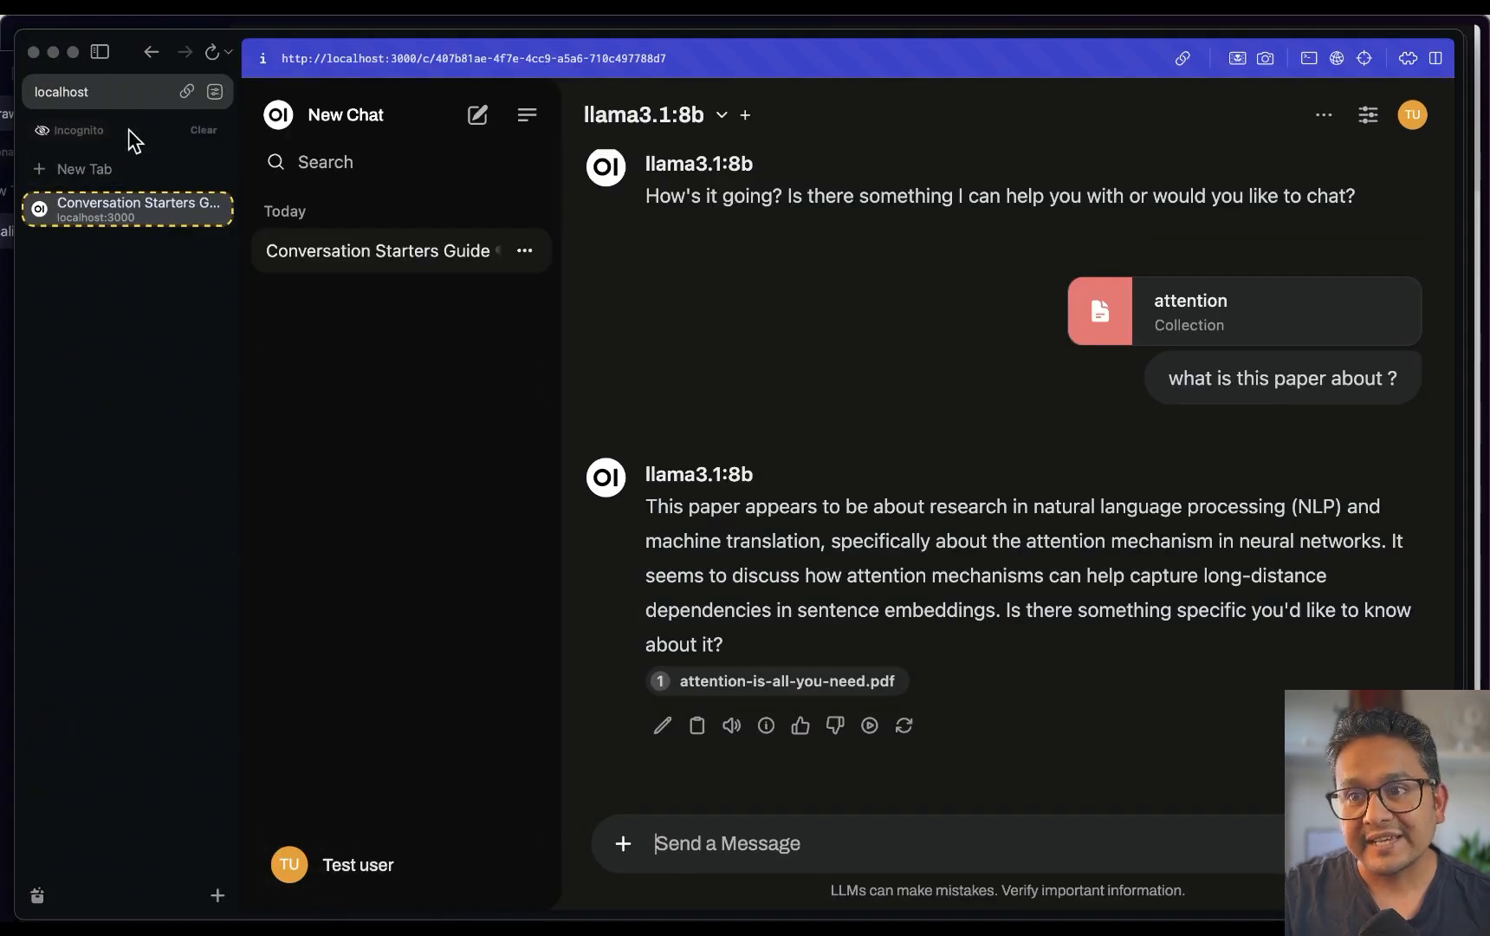
left_click(130, 91)
key("Return")
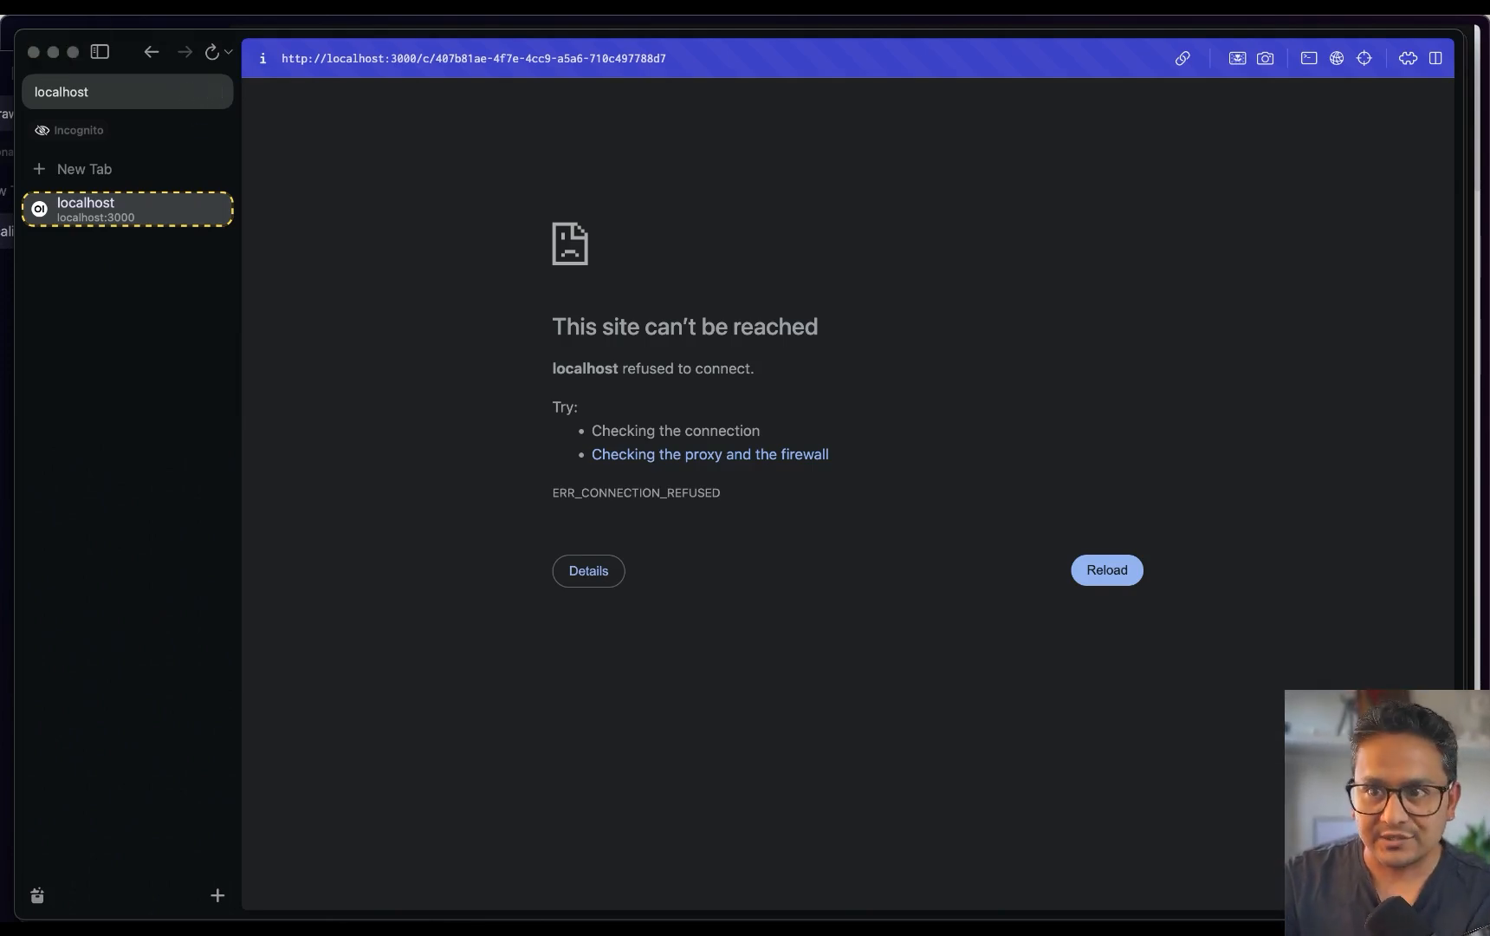
left_click(33, 52)
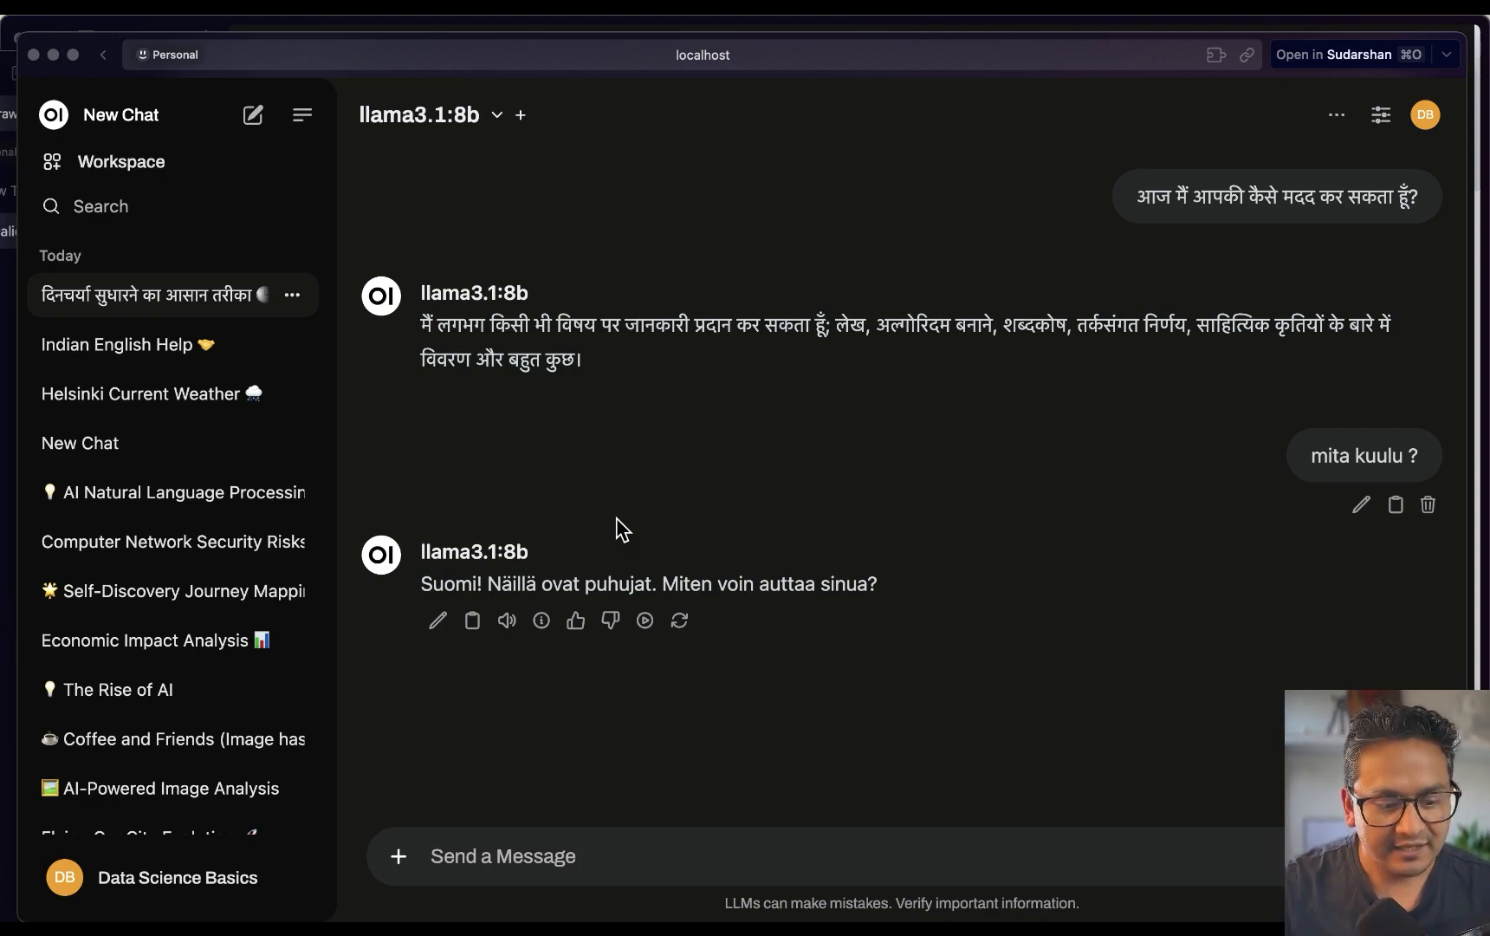
Switch from Docker Desktop to the Warp terminal
key("ctrl+Up")
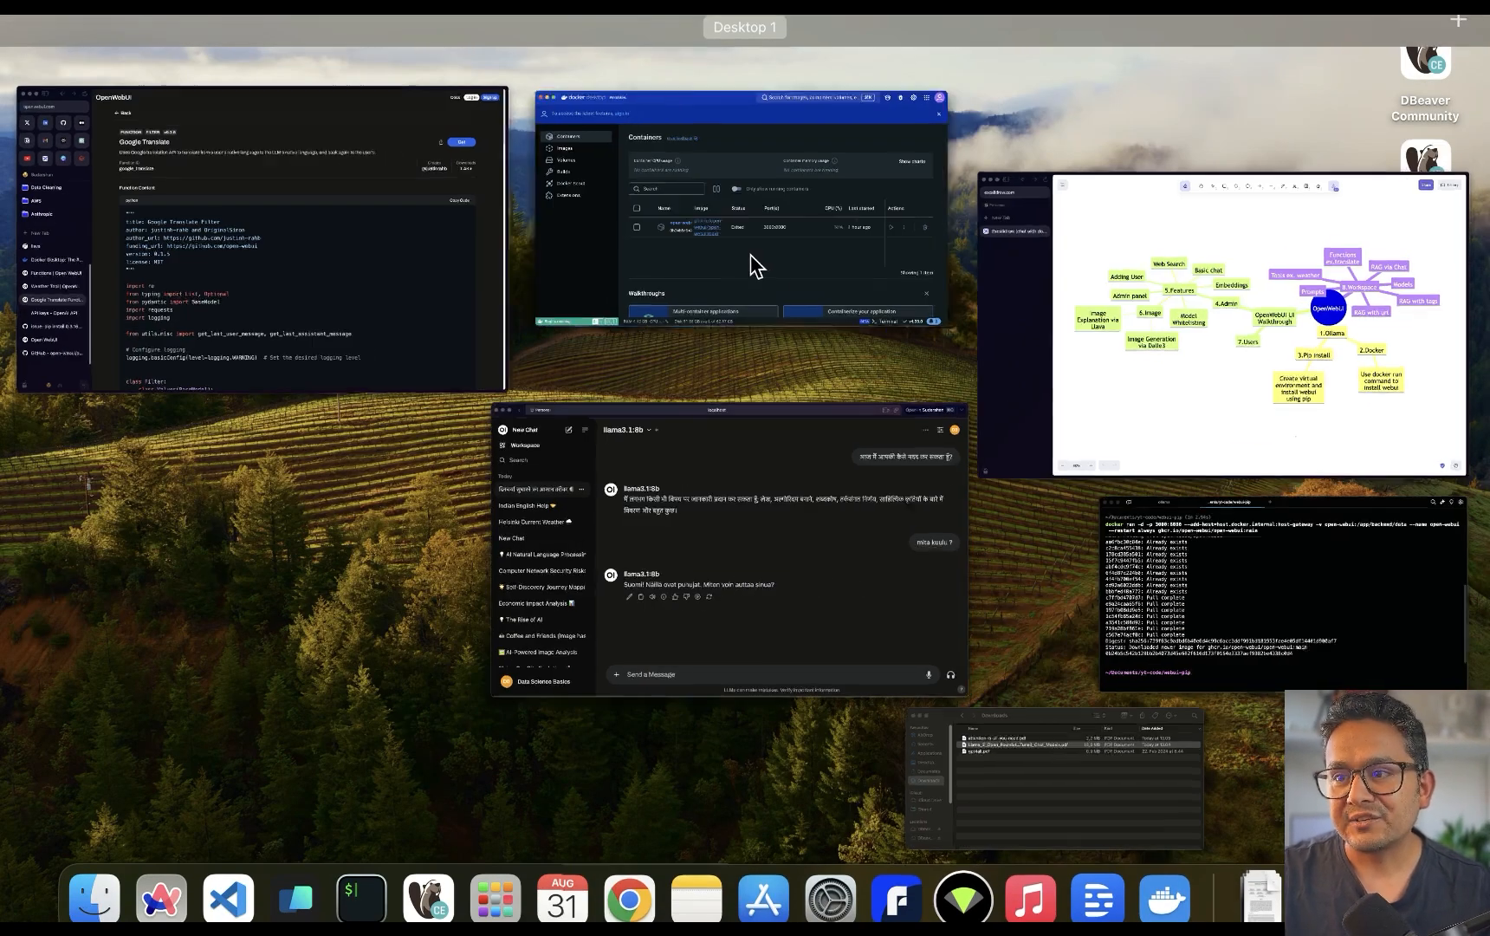
left_click(750, 254)
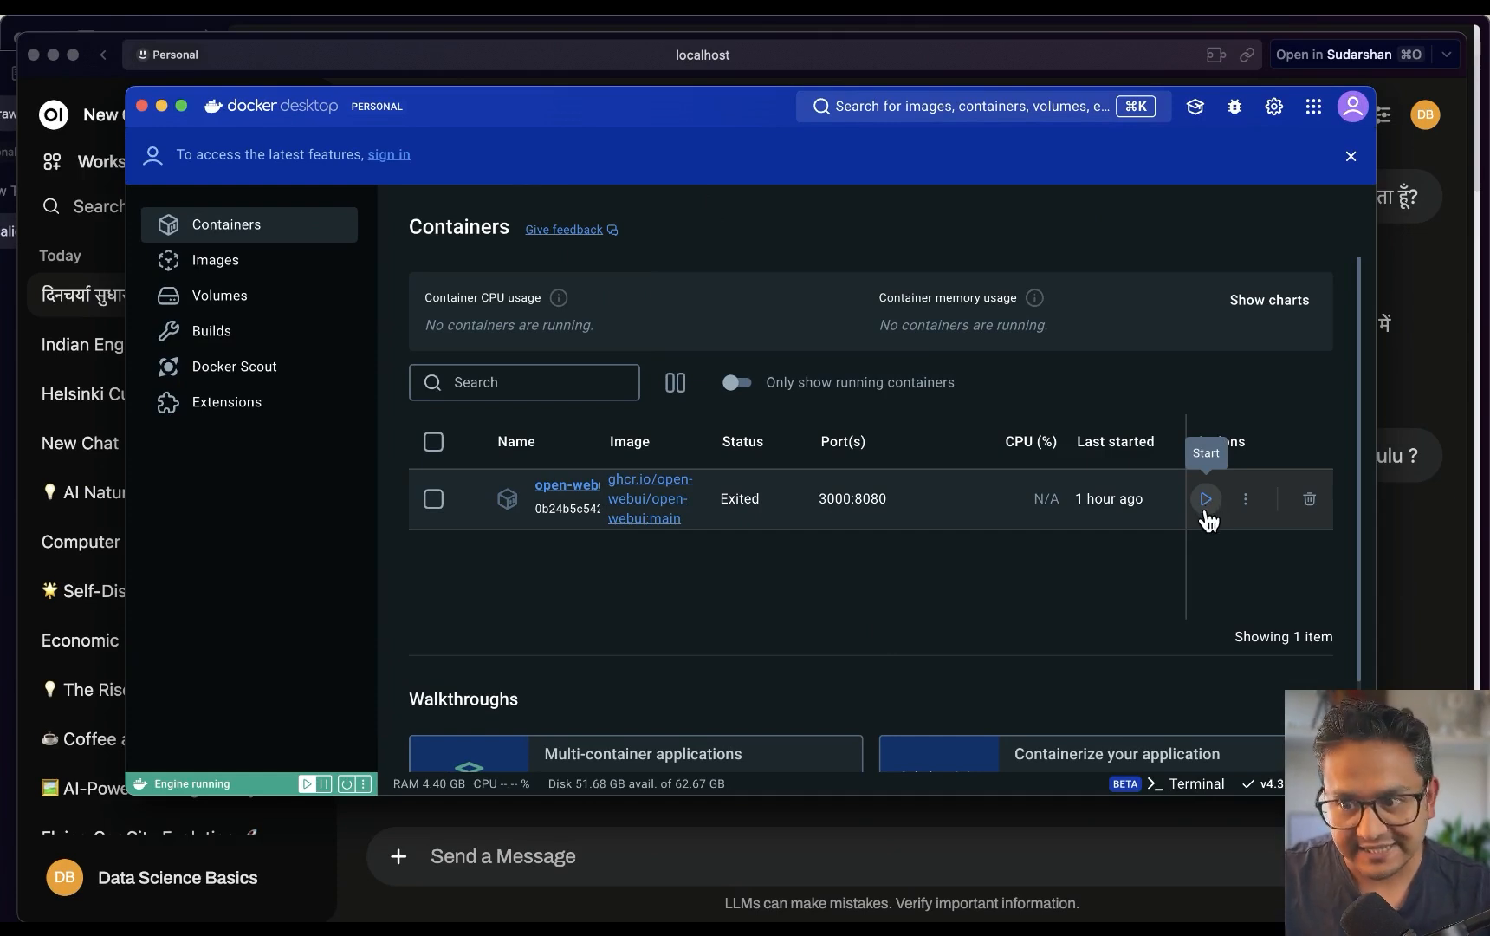
mouse_move(538, 921)
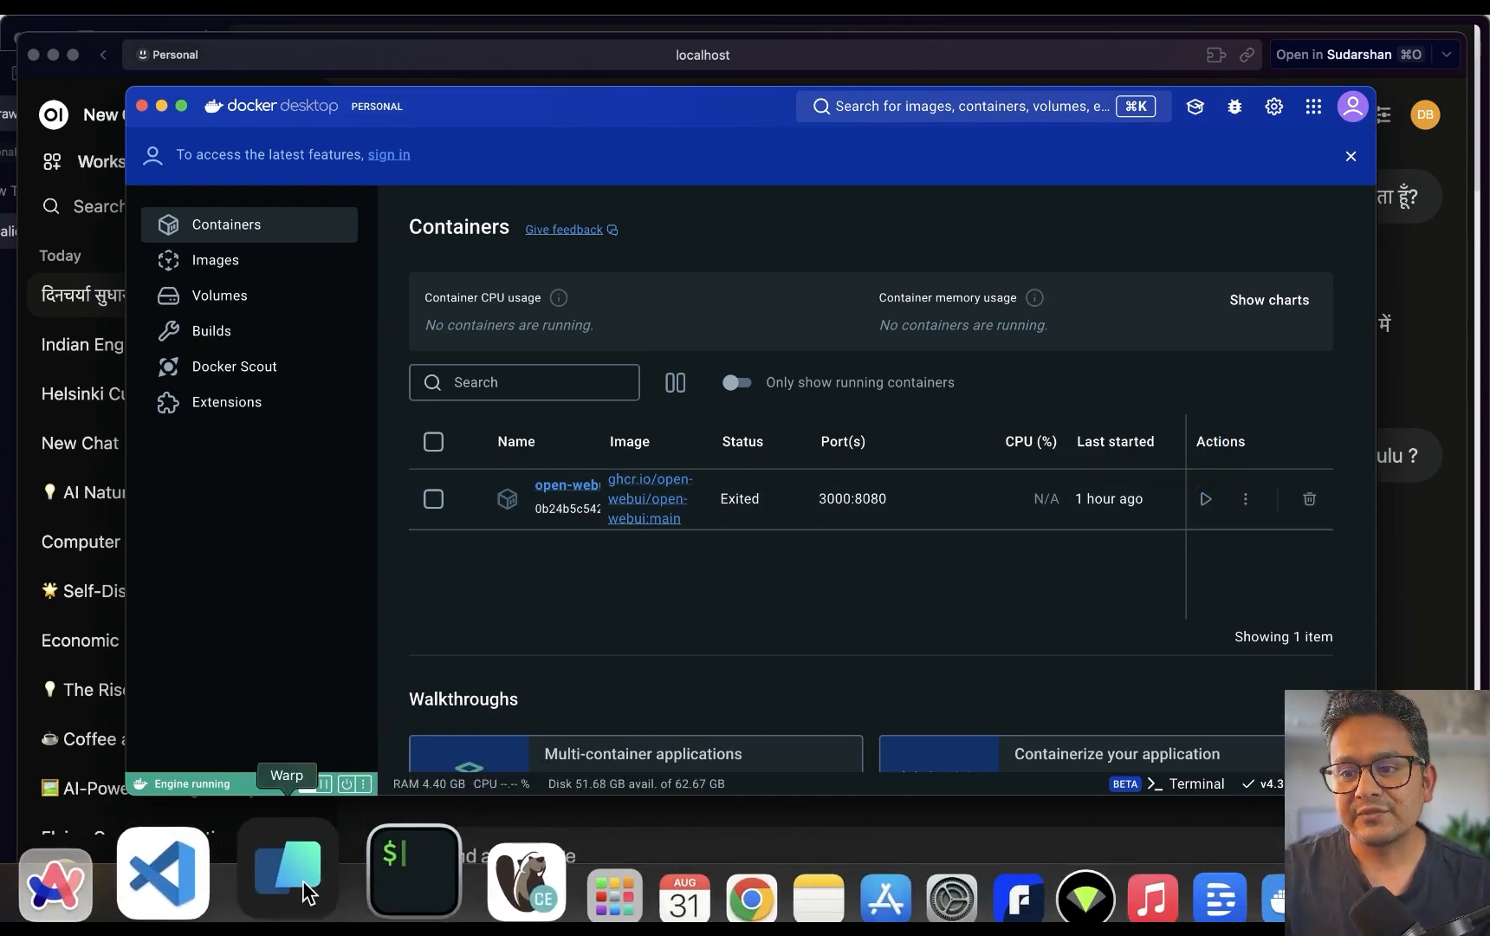
left_click(305, 892)
Interrupt ollama serve with Ctrl+C in its Warp tab and recall the command
left_click(418, 223)
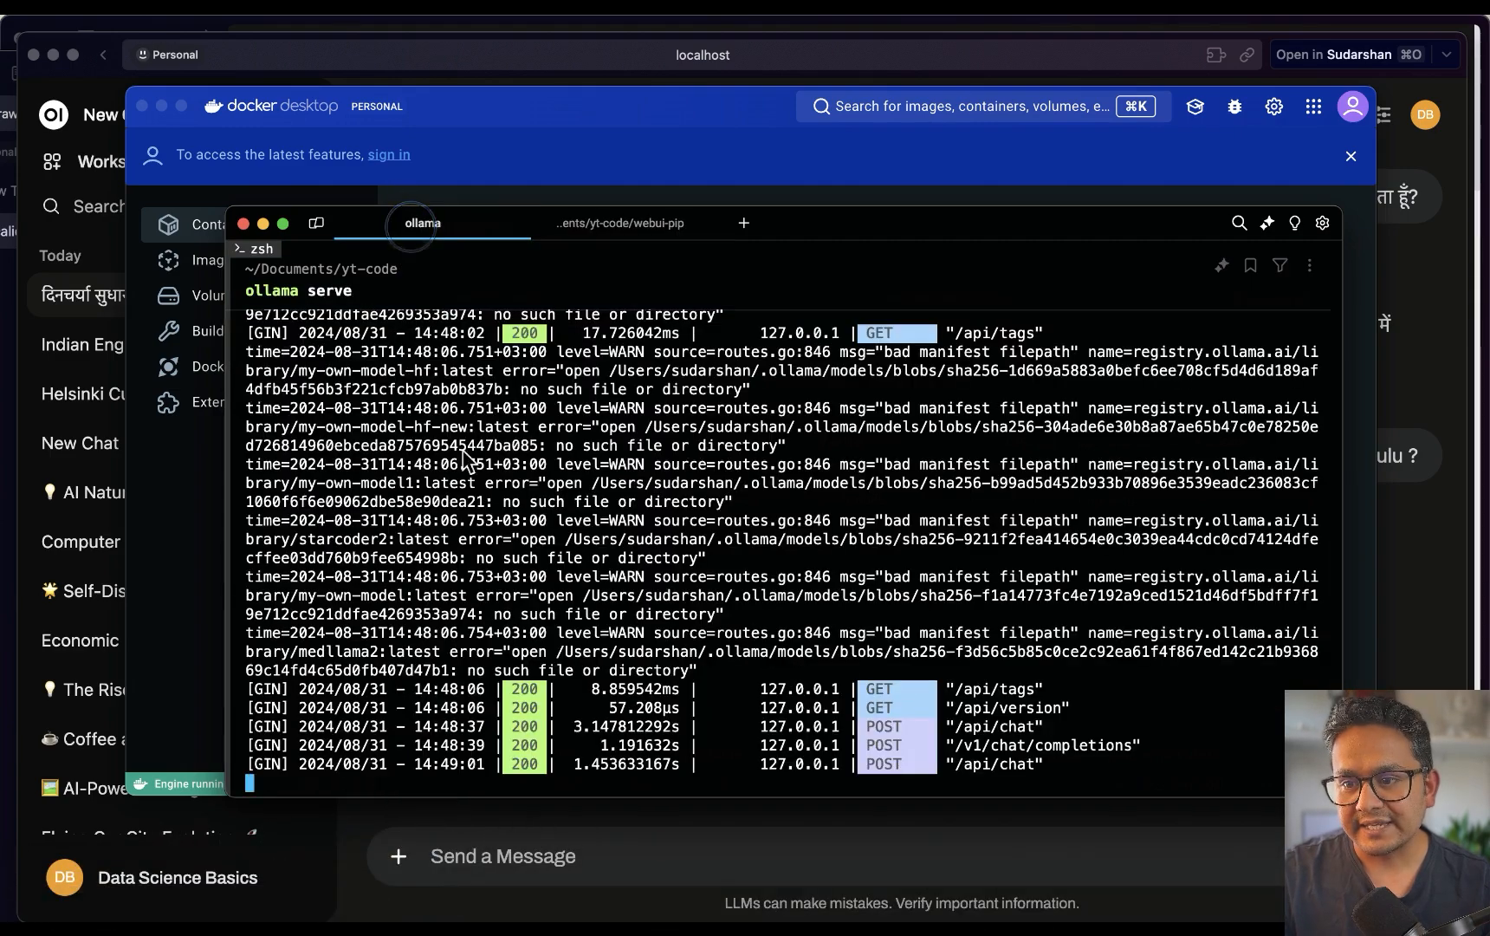
scroll(637, 585, "up", 15)
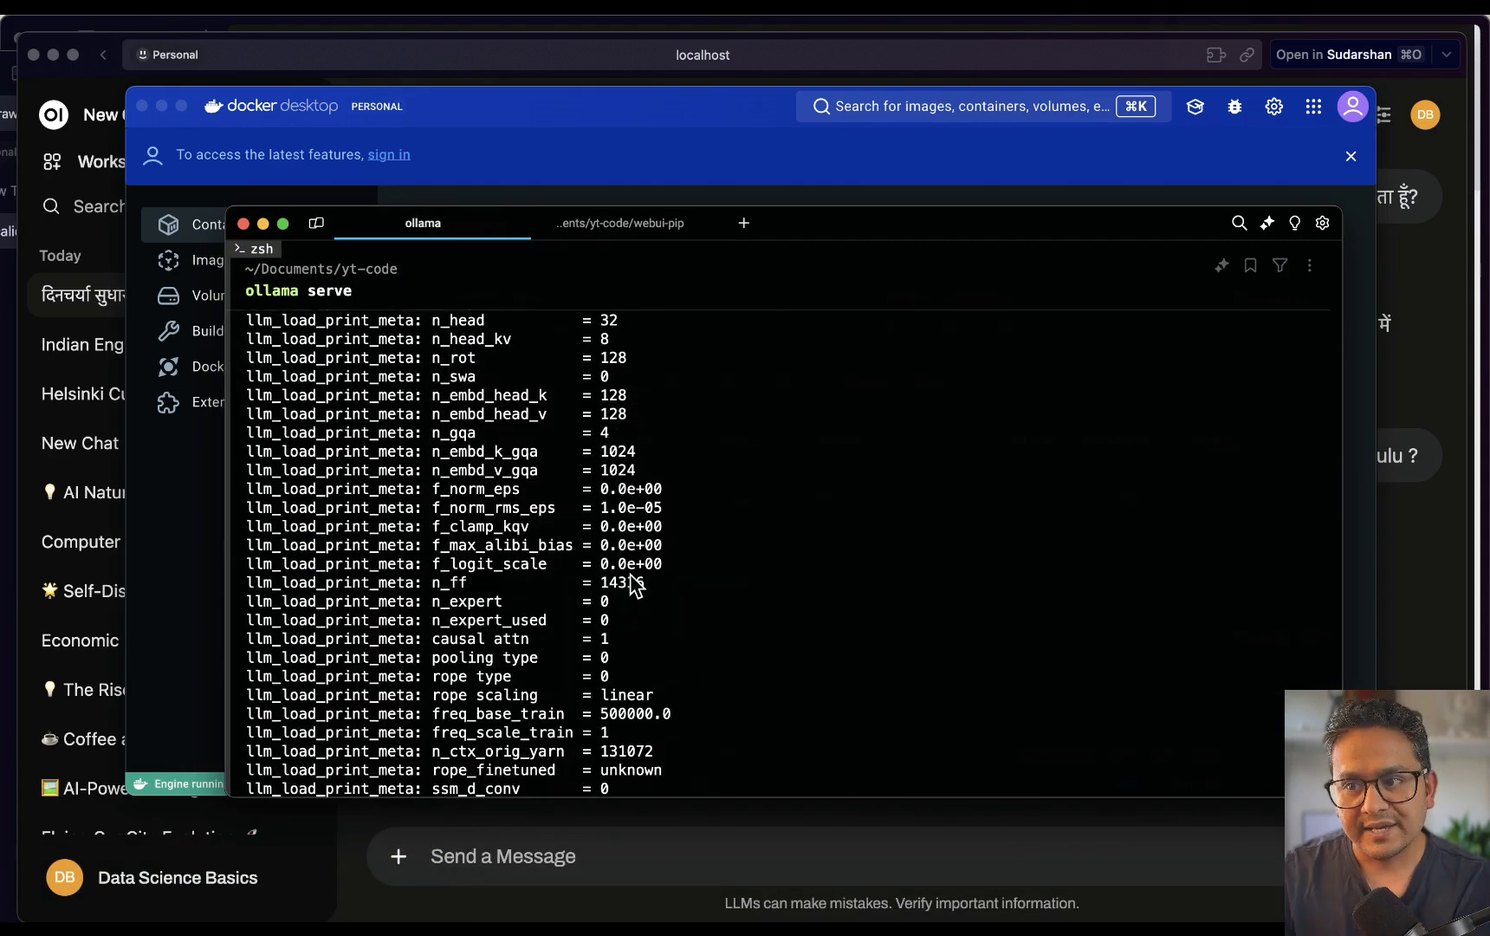
scroll(637, 585, "down", 15)
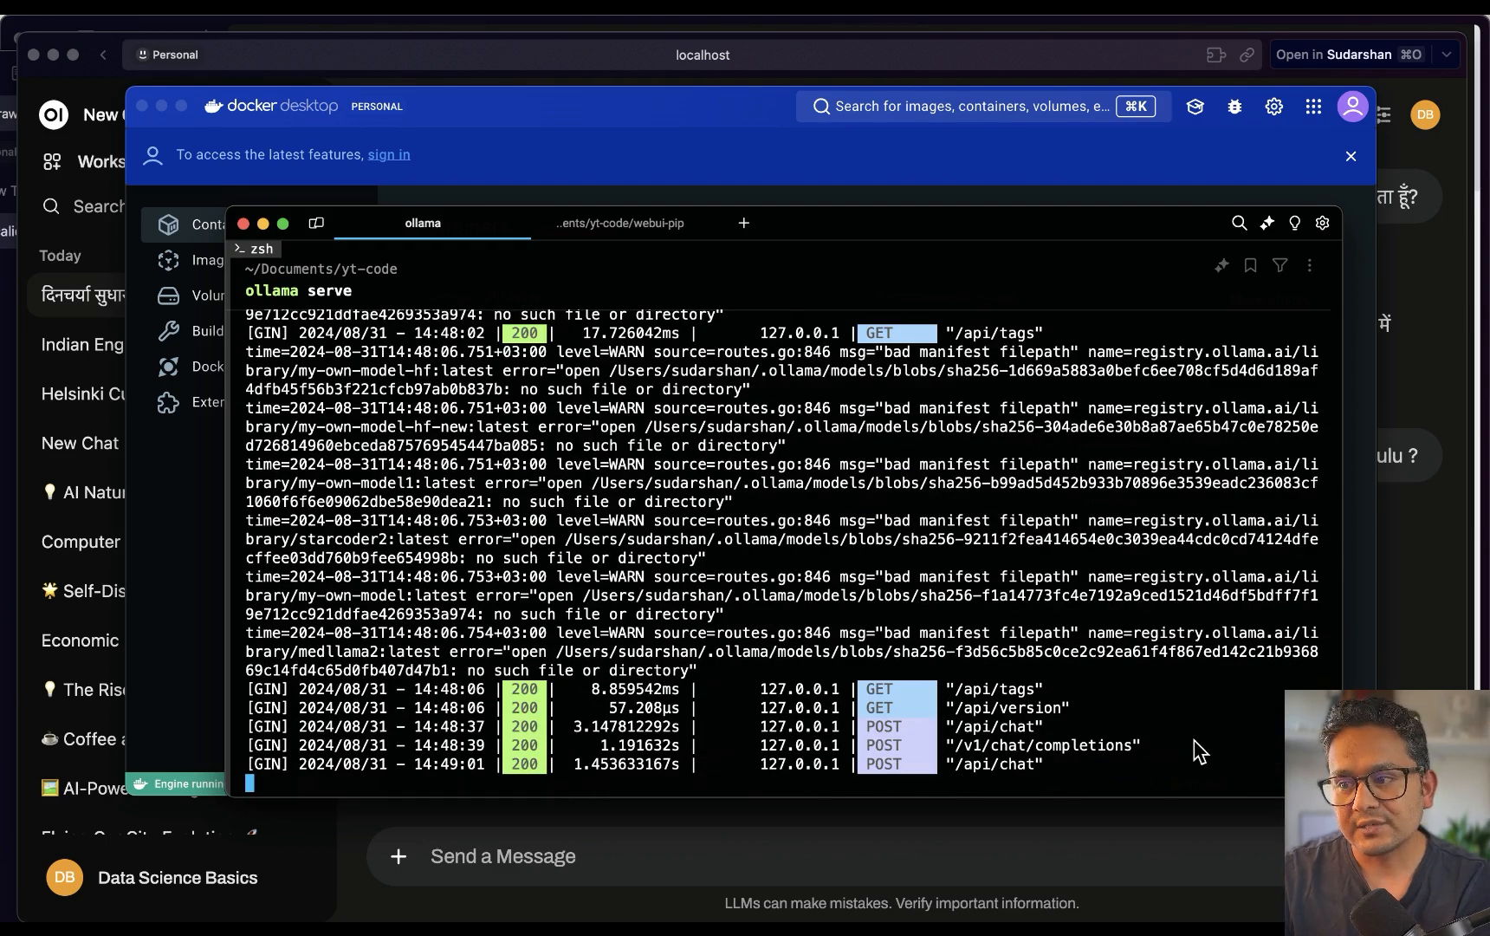
left_click(1199, 753)
key("ctrl+c")
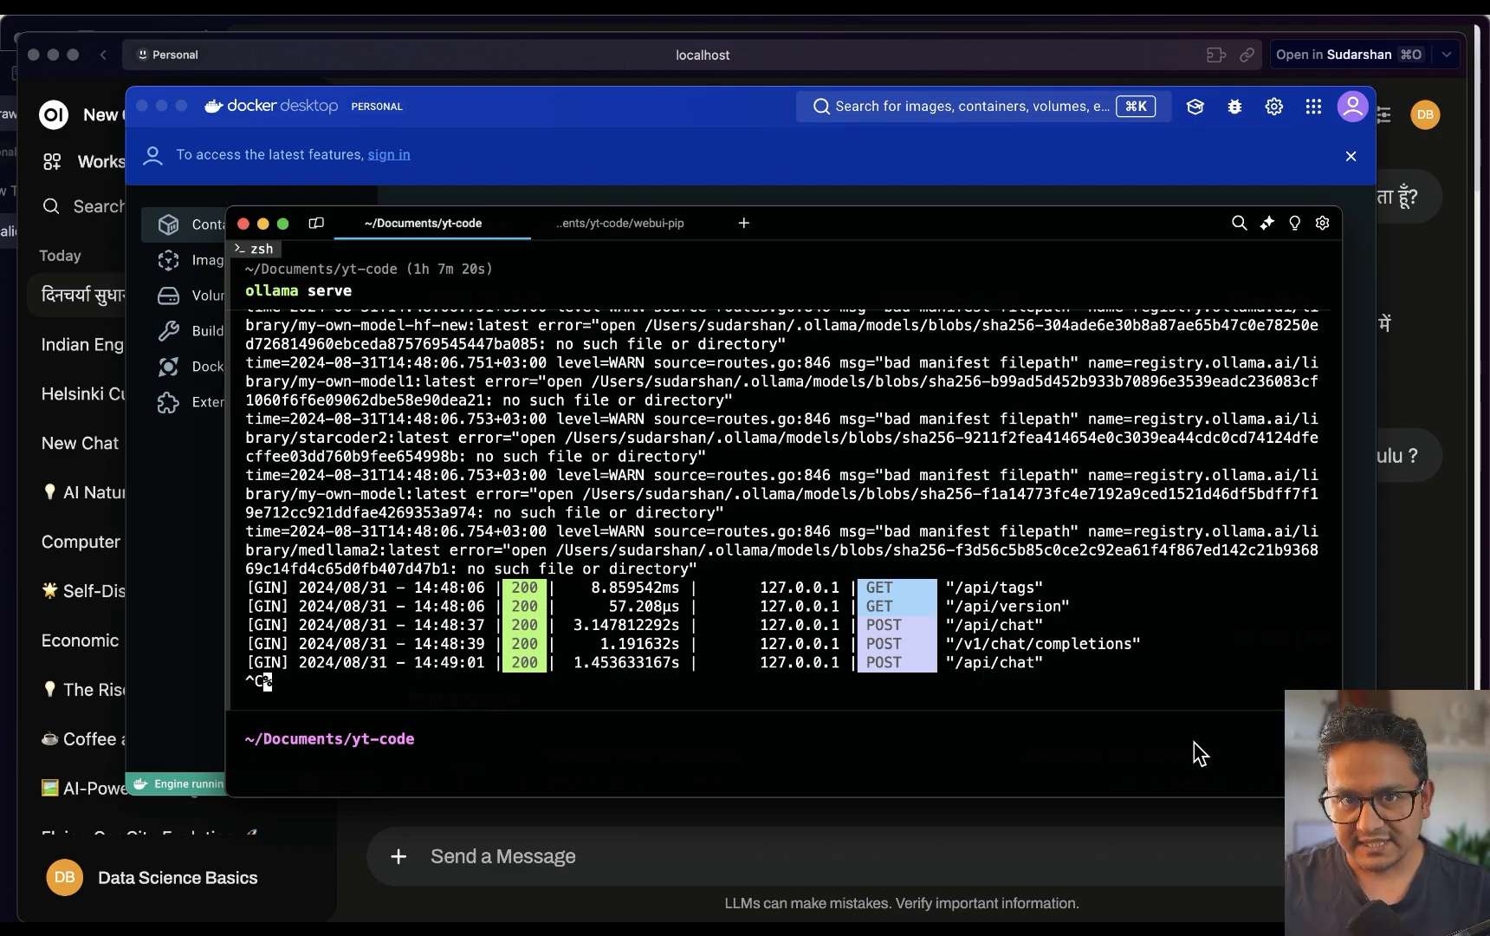
key("Up")
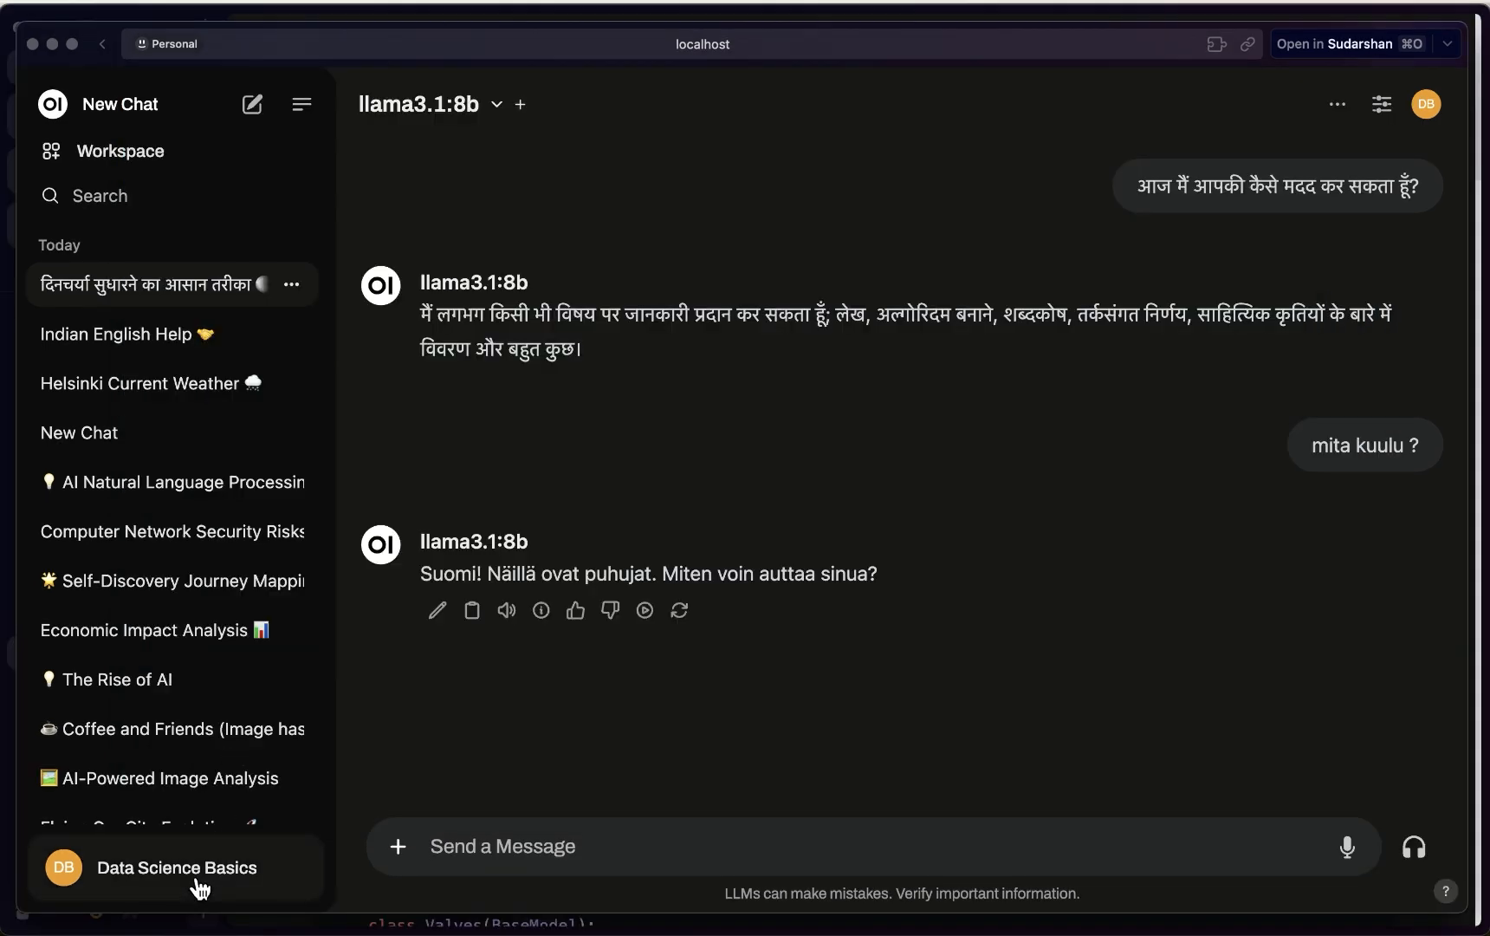
Open the Open WebUI account menu and move the mind map window up and left
left_click(178, 877)
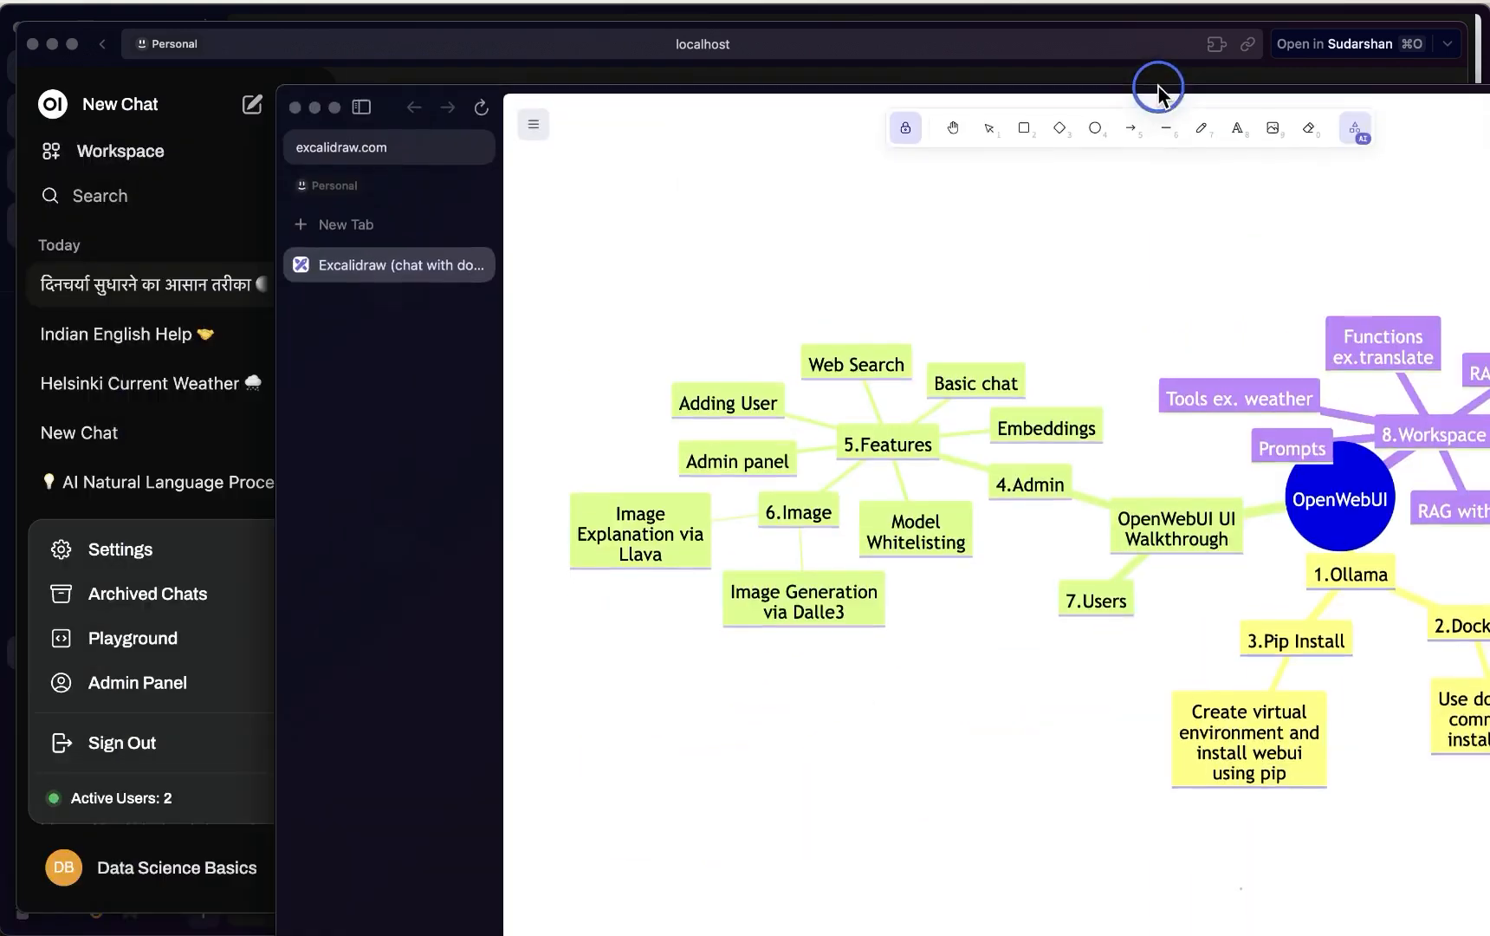
left_click_drag(1154, 84, 816, 44)
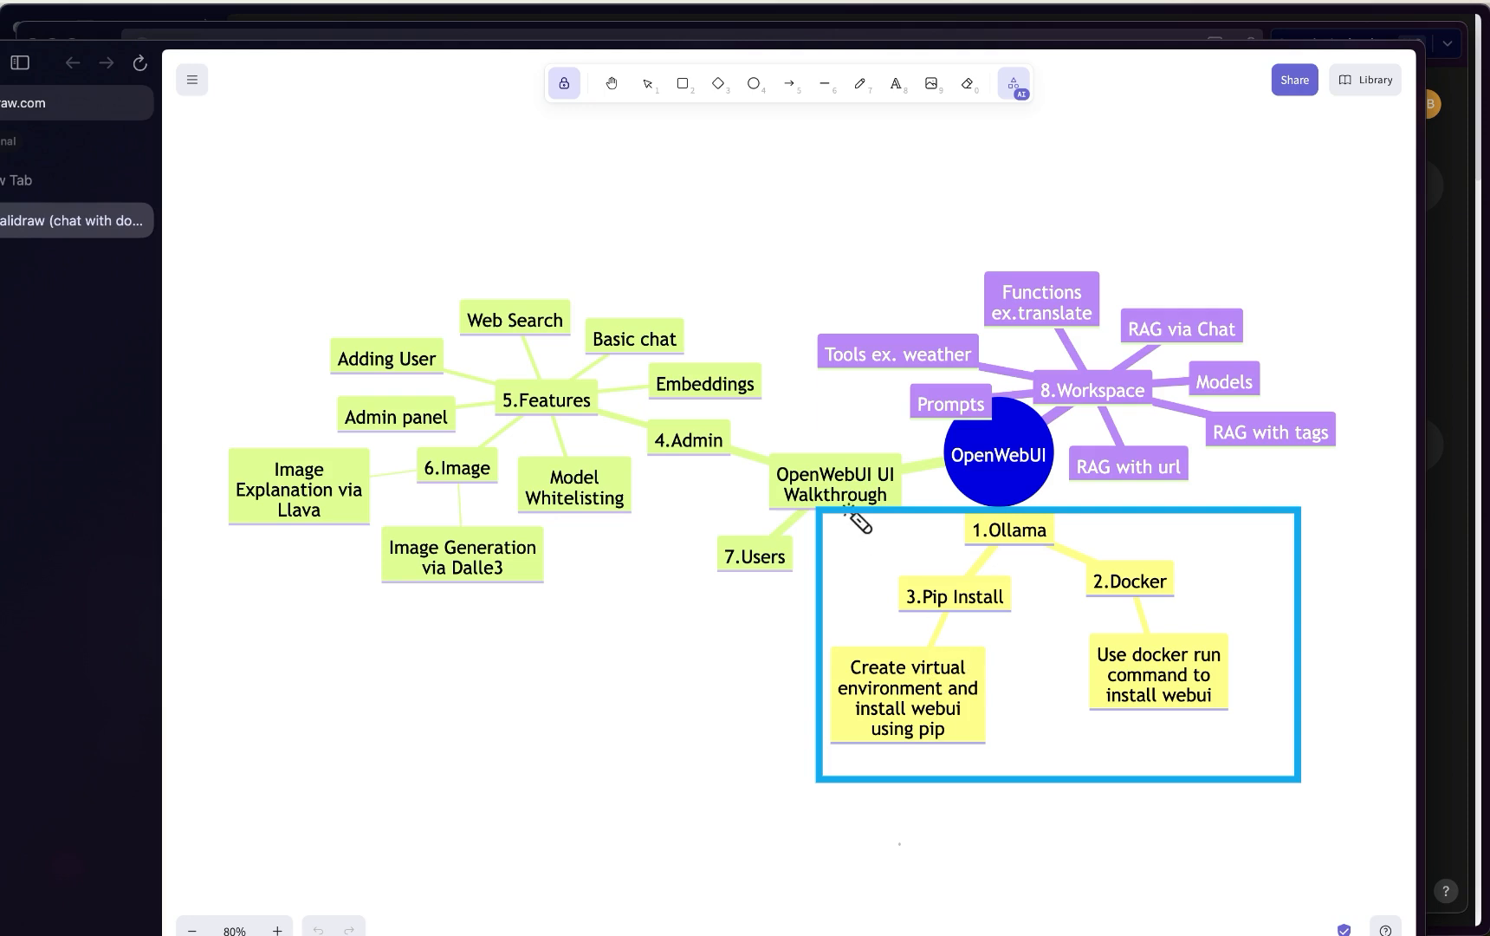
Laser-point through the UI walkthrough, Workspace cluster, RAG via Chat, Functions and Tools nodes
left_click(573, 264)
mouse_move(578, 266)
left_mouse_down()
mouse_move(713, 262)
mouse_move(283, 465)
mouse_move(825, 412)
mouse_move(400, 371)
left_mouse_up()
left_click(1131, 403)
mouse_move(1204, 260)
left_mouse_down()
mouse_move(987, 339)
mouse_move(1278, 432)
mouse_move(1049, 329)
left_mouse_up()
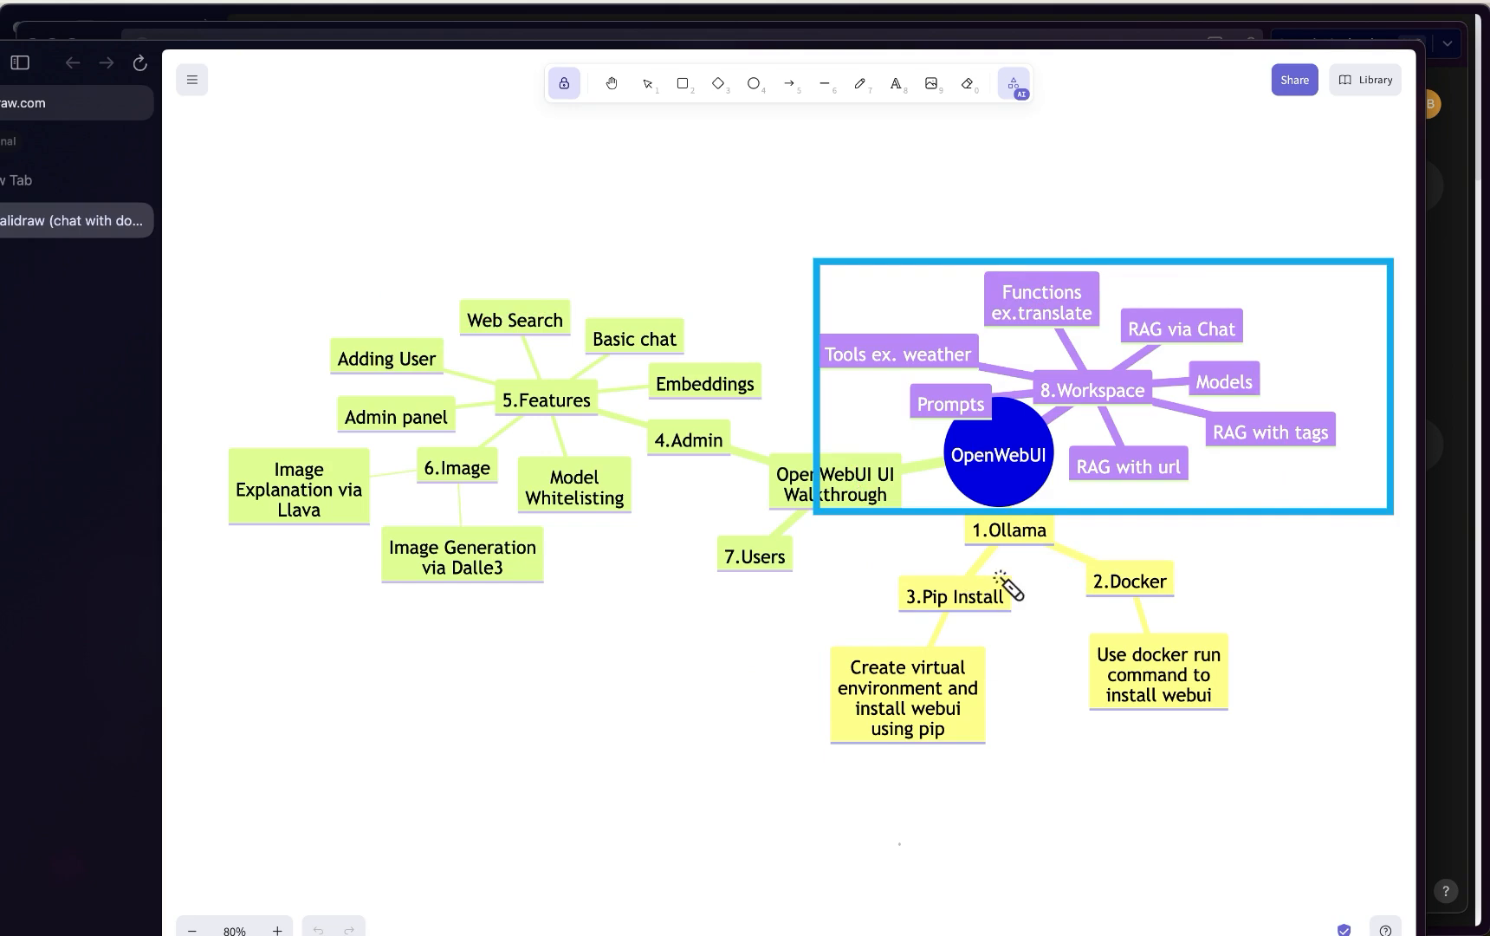
mouse_move(1161, 347)
left_mouse_down()
mouse_move(1221, 306)
mouse_move(1152, 312)
left_mouse_up()
left_click_drag(979, 286, 1105, 268)
left_click_drag(832, 377, 942, 300)
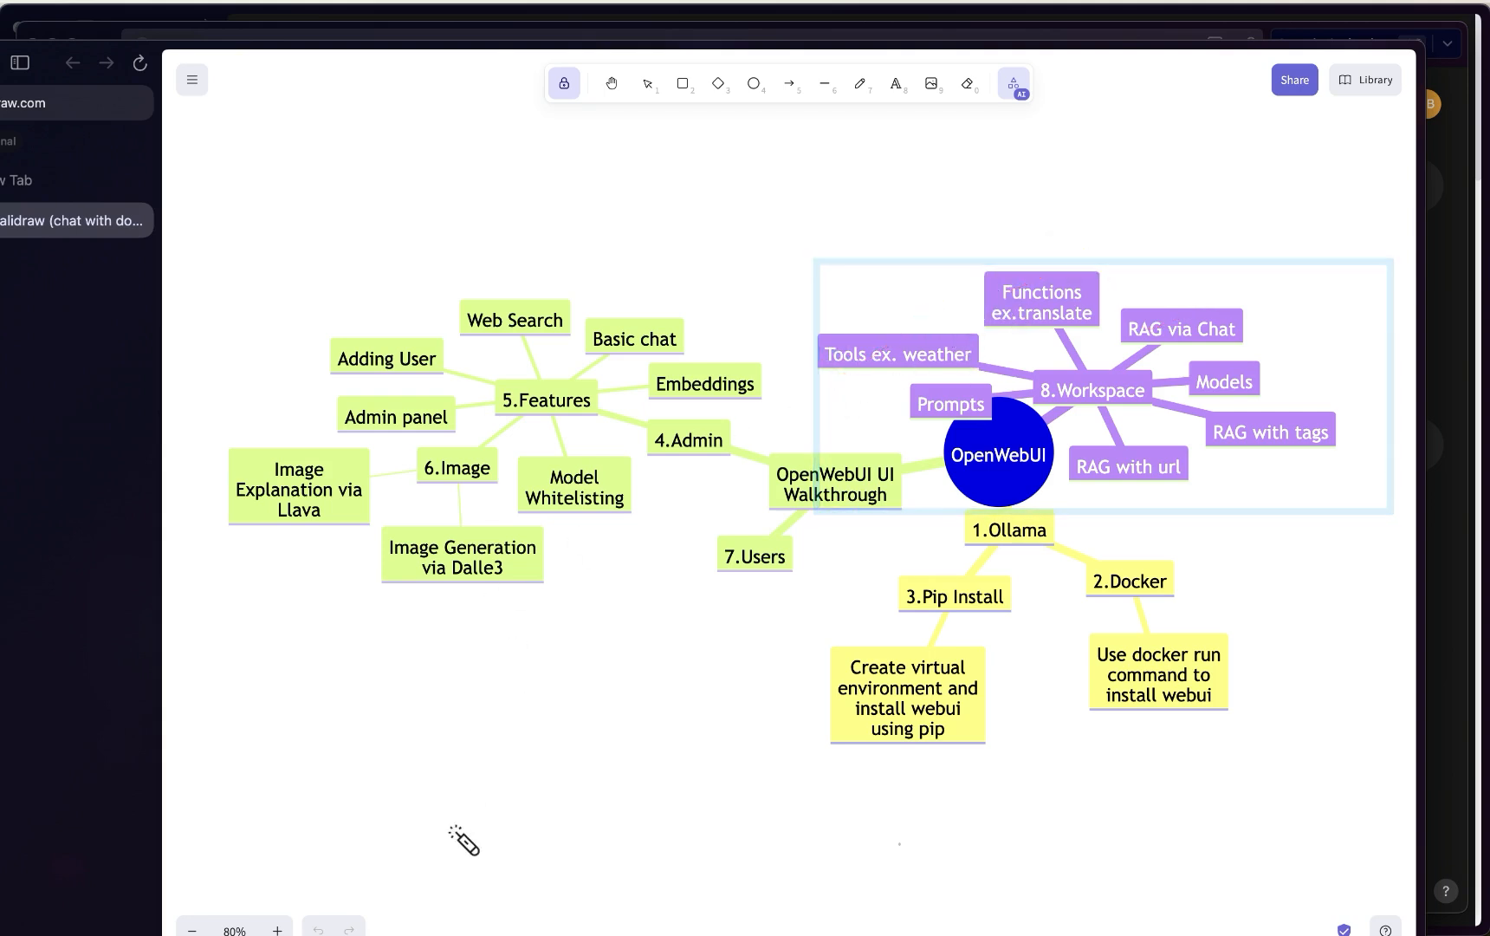